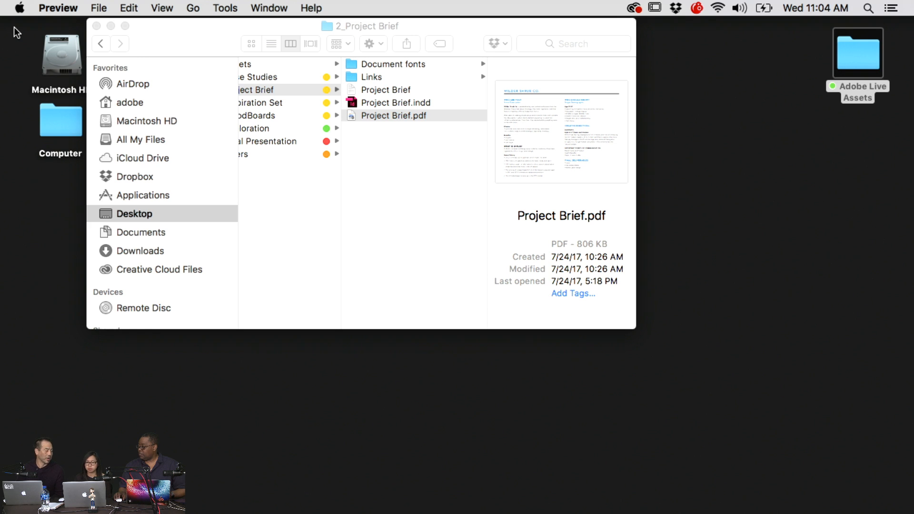
- Open Moodboard.ai from the 4_MoodBoards folder in Illustrator
scroll(427, 146, left, 5)
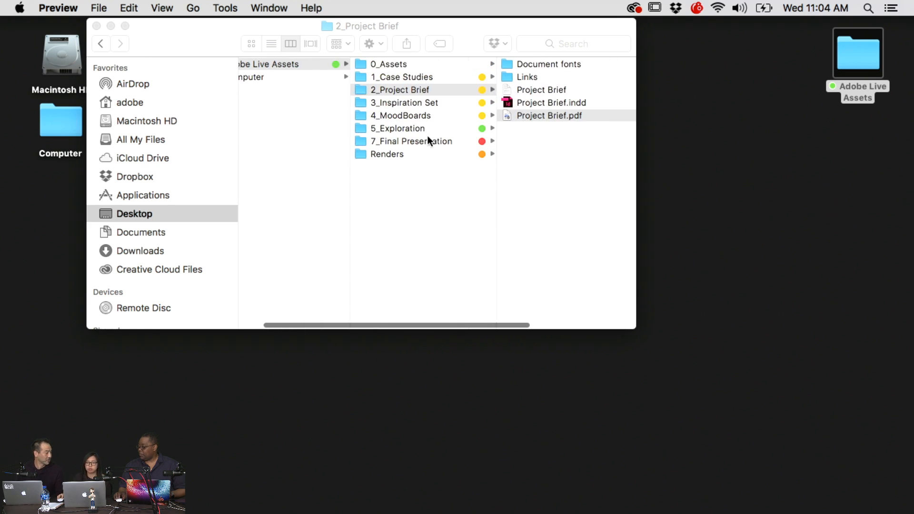
click(427, 114)
click(428, 116)
click(530, 77)
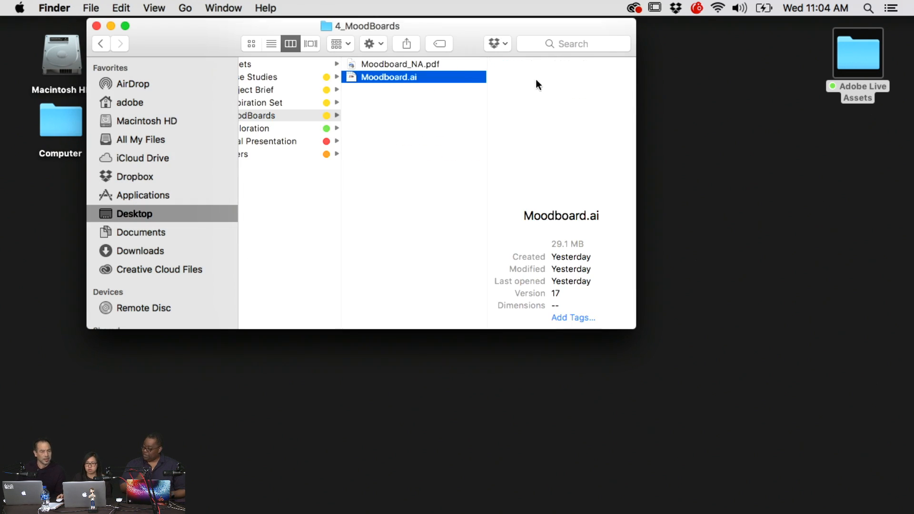
click(384, 65)
click(388, 77)
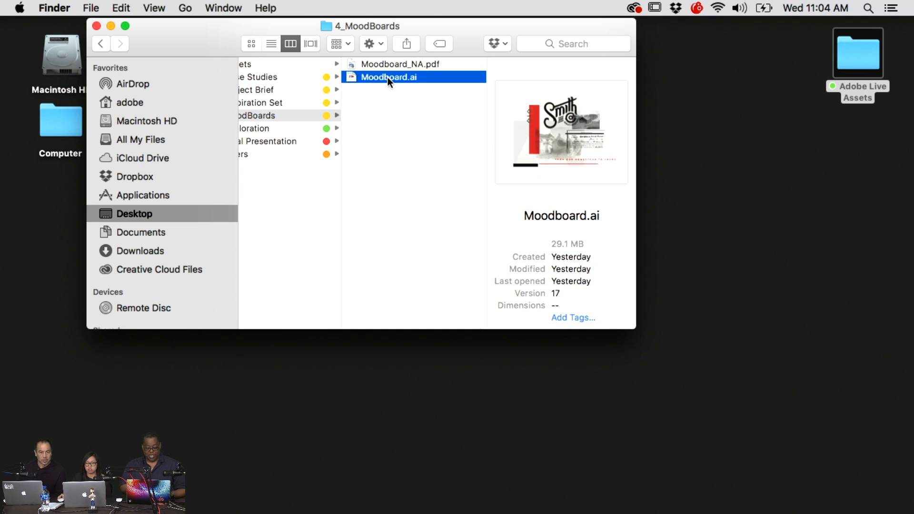
double_click(387, 77)
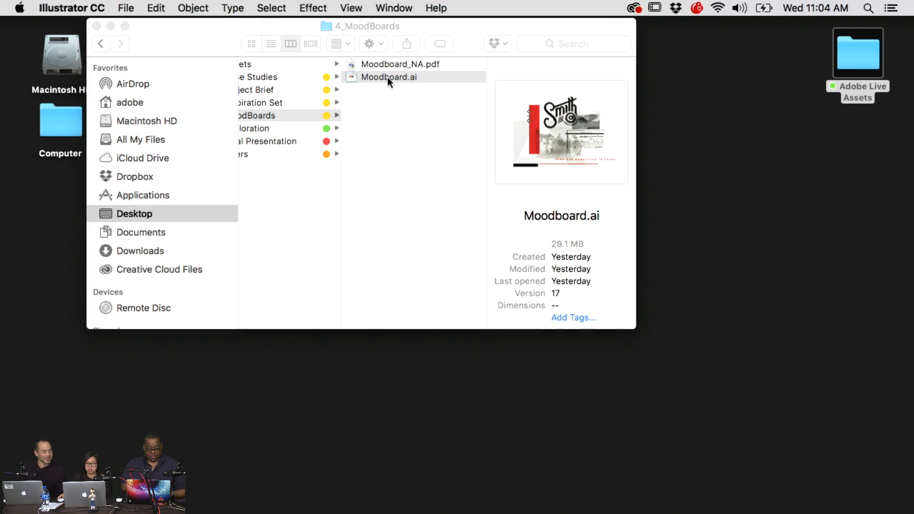
- Enlarge the document window and bring the first artboard with the Smith and Co logo into view
scroll(546, 182, left, 5)
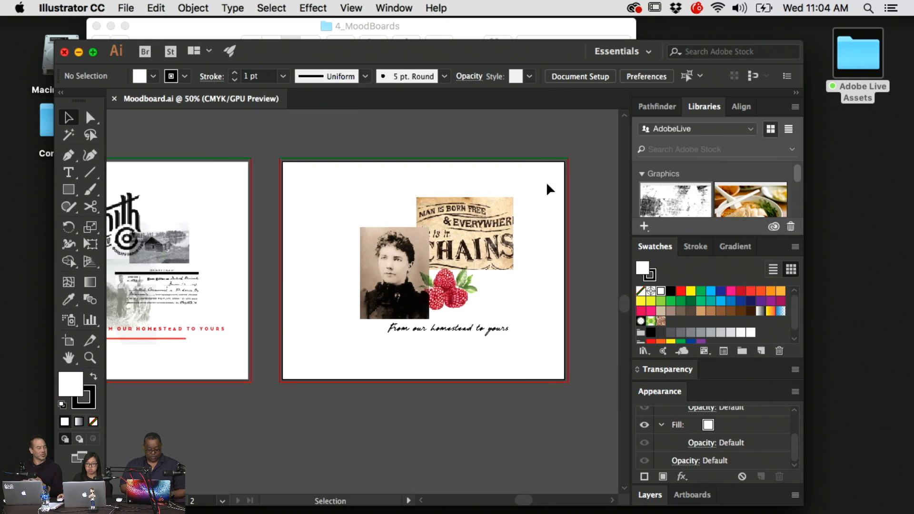
scroll(547, 183, left, 3)
double_click(352, 52)
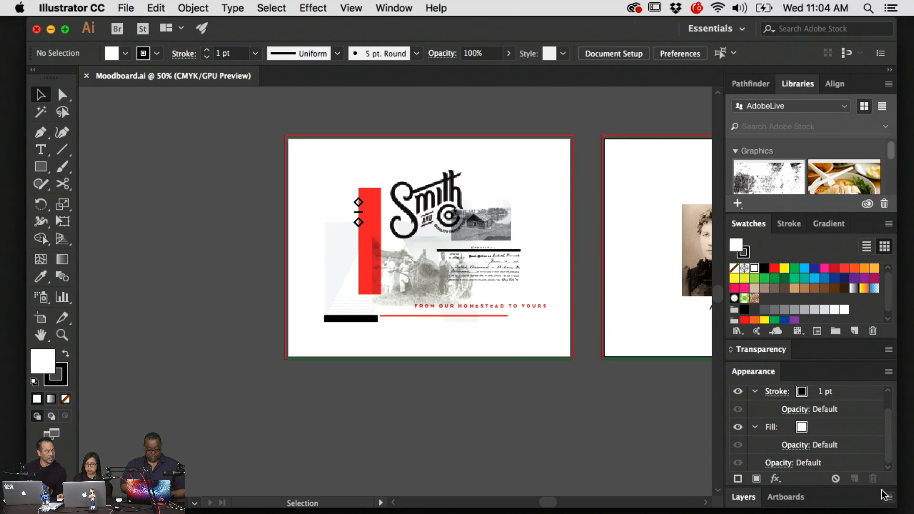
- Examine the overall layout of the first moodboard artboard at 66.67% zoom
scroll(582, 381, right, 2)
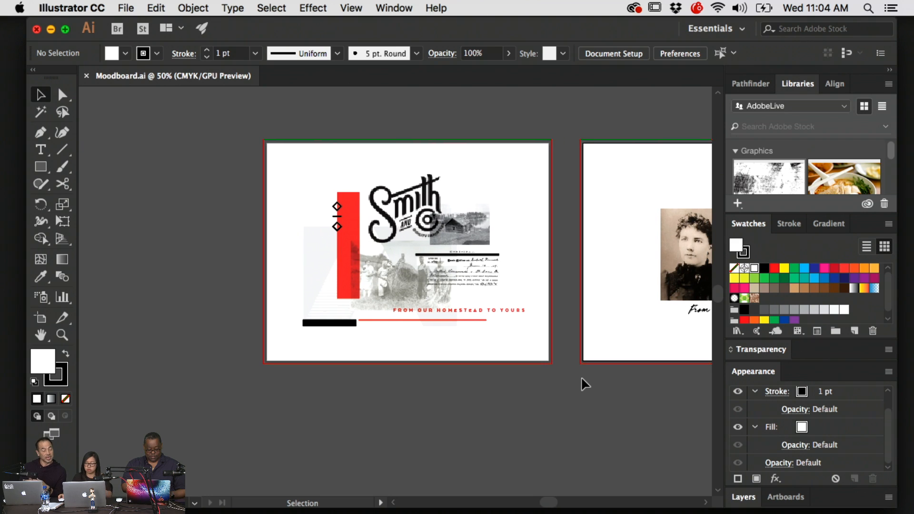
key(super+equal)
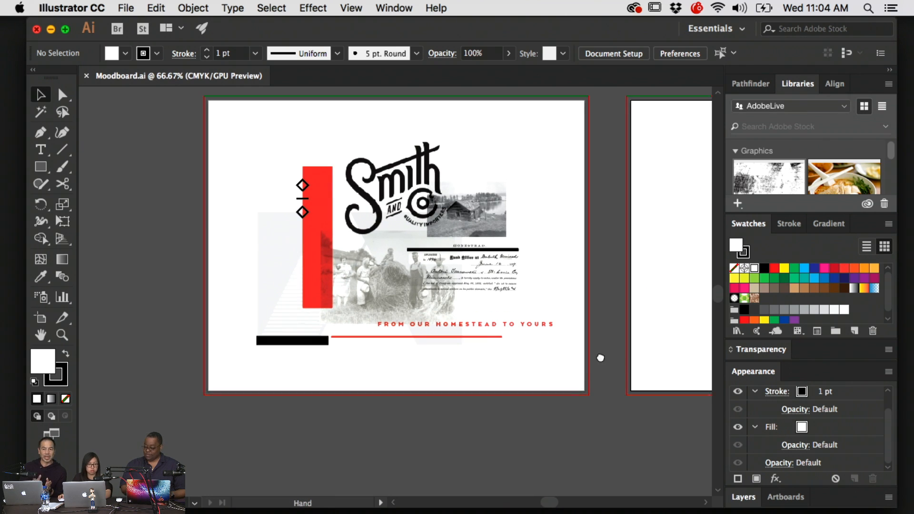
scroll(619, 381, up, 3)
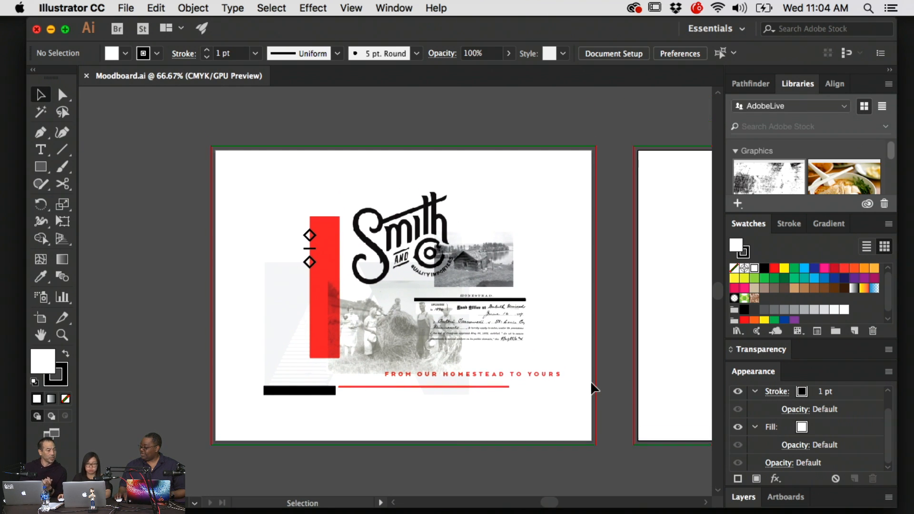
scroll(615, 369, up, 2)
drag(612, 373, 601, 358)
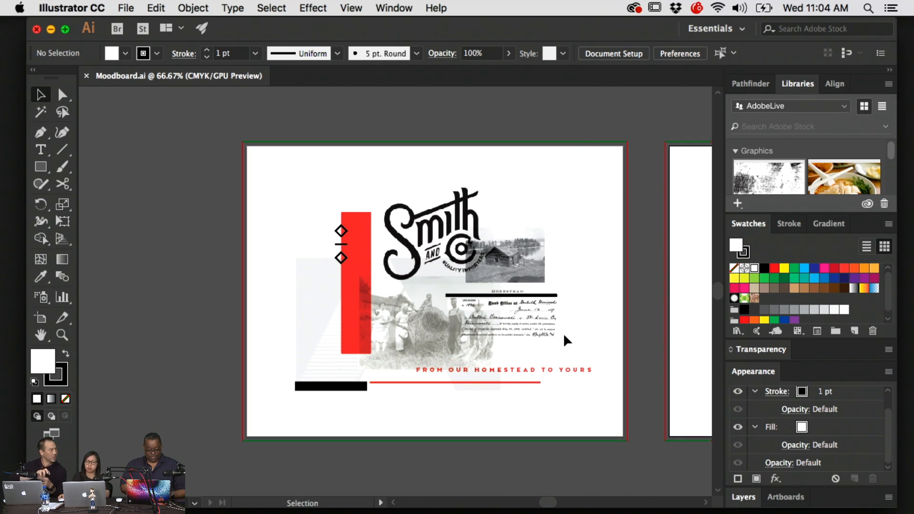
scroll(563, 335, down, 4)
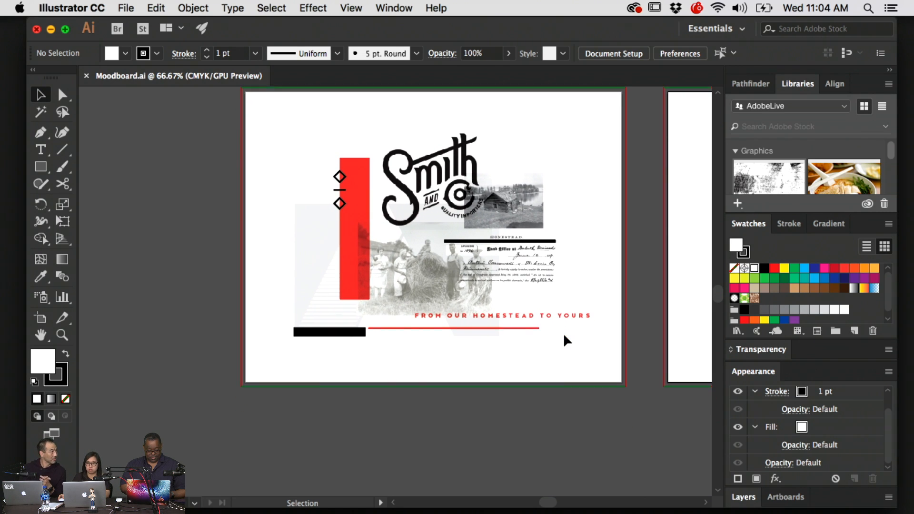
scroll(565, 339, down, 2)
scroll(565, 339, up, 4)
scroll(564, 339, down, 2)
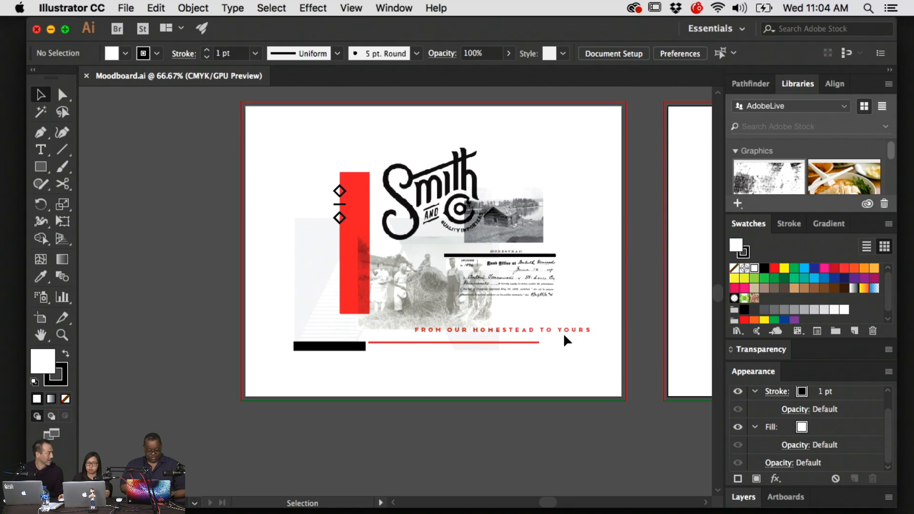
- Examine the moodboard's logo, red bar, cabin photo and homestead document at 100% zoom
key(plus)
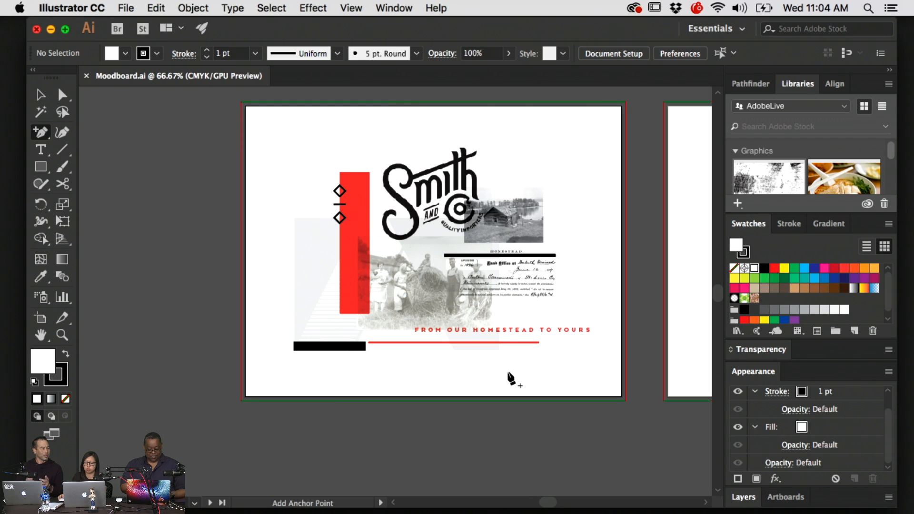
key(super+plus)
key(space)
drag(555, 414, 501, 428)
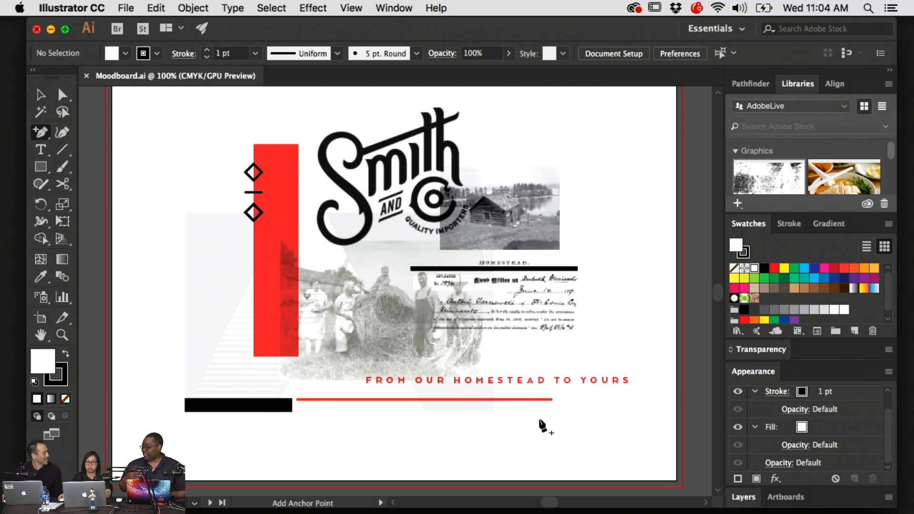
key(v)
key(space)
drag(452, 416, 477, 448)
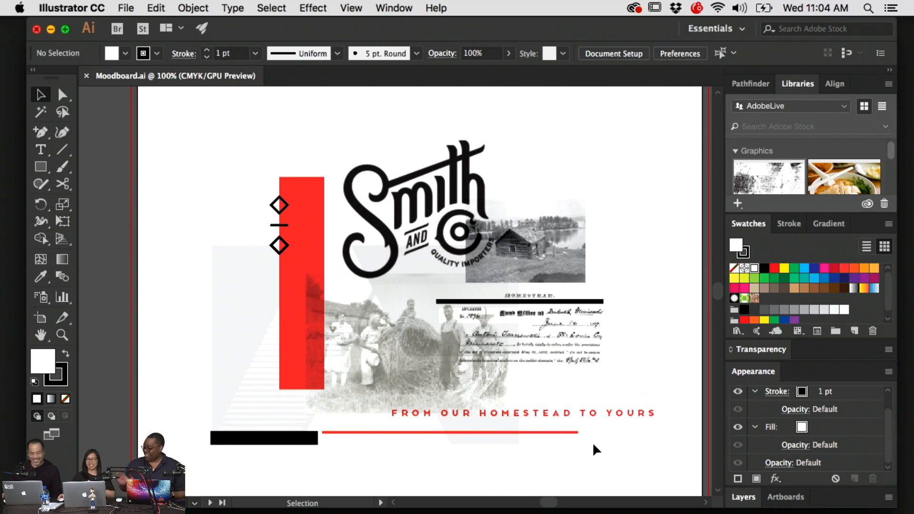
scroll(596, 448, down, 3)
scroll(596, 448, right, 3)
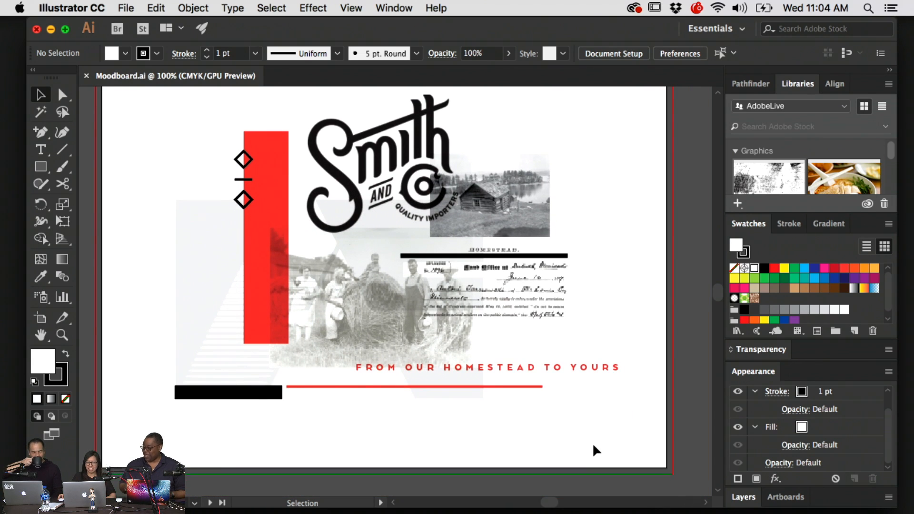
scroll(593, 445, up, 1)
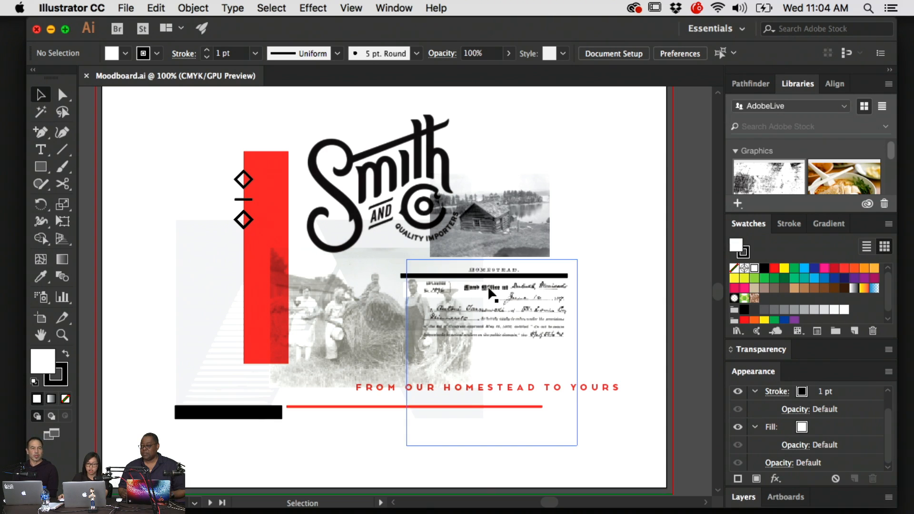
drag(608, 339, 602, 336)
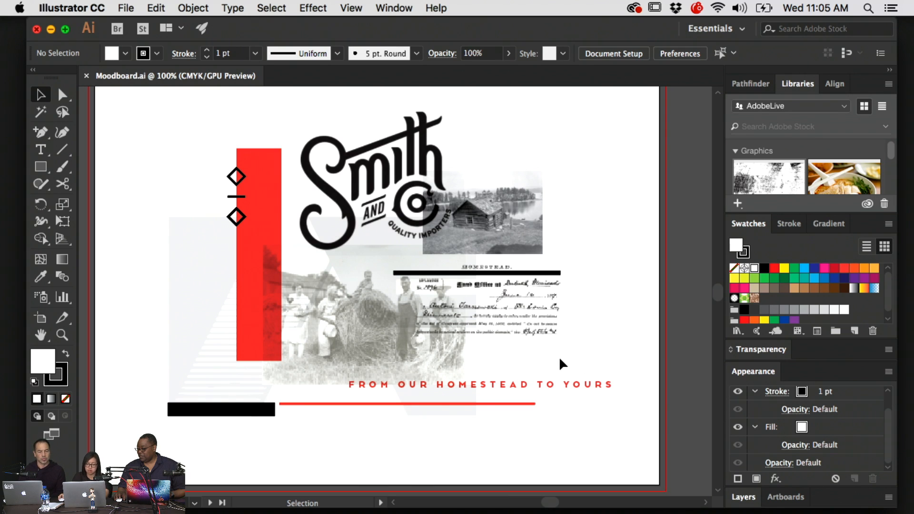
- Examine the haystack family photo, homestead document, tagline and faint background shapes at 150% zoom, and review the whole composition at 100%
key(super+equal)
drag(561, 385, 573, 391)
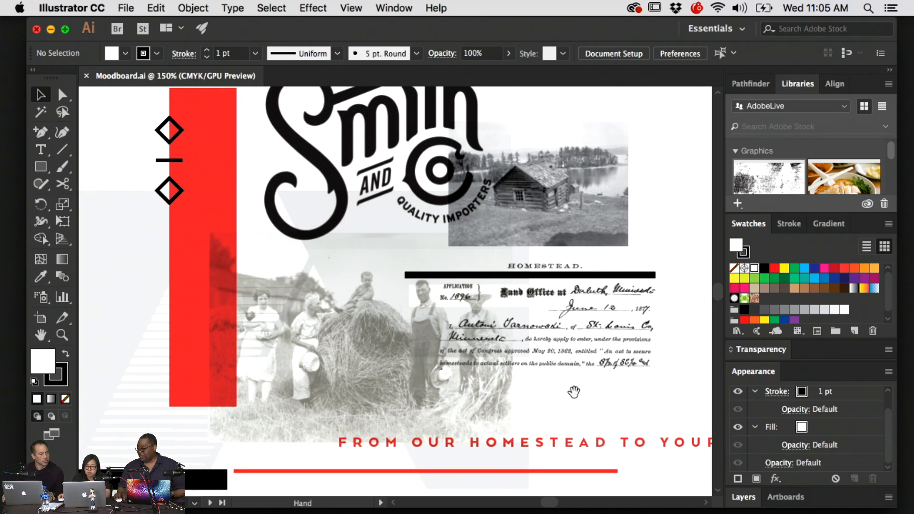
drag(514, 314, 496, 254)
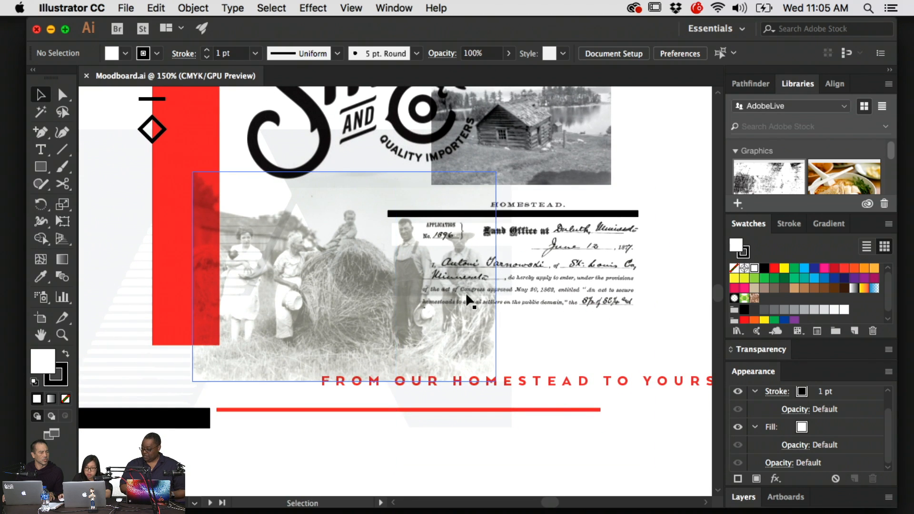
drag(250, 306, 353, 313)
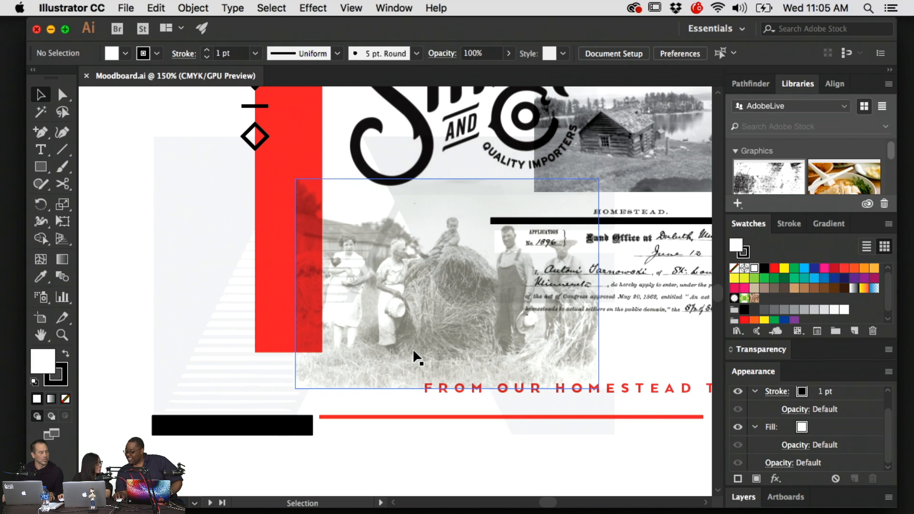
drag(412, 351, 400, 361)
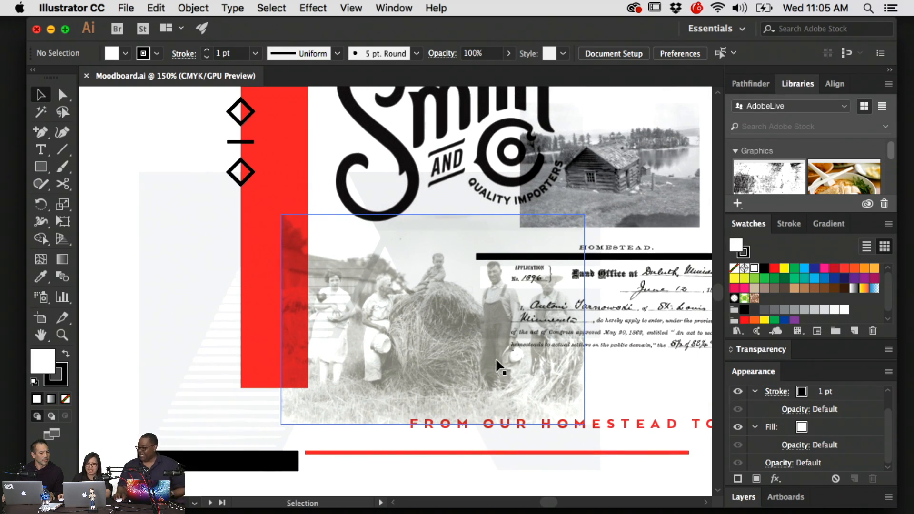
drag(496, 357, 424, 344)
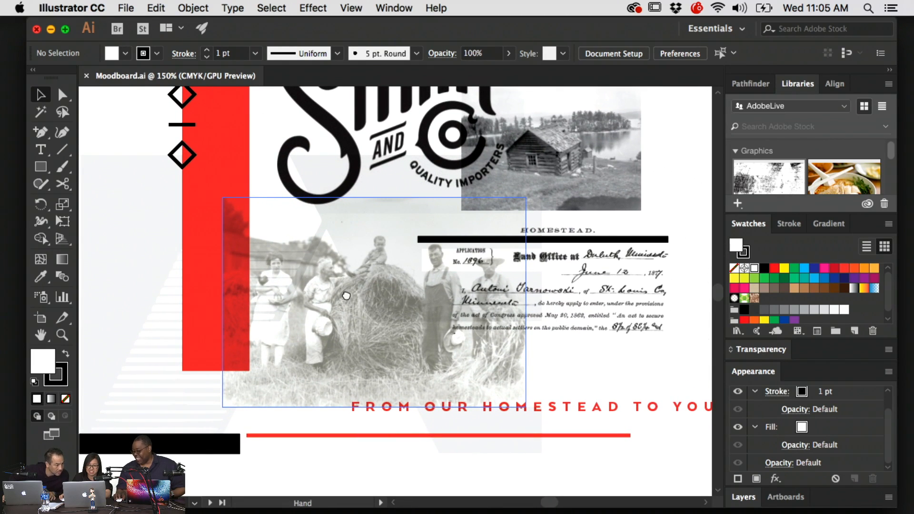
drag(346, 296, 412, 316)
drag(472, 337, 352, 275)
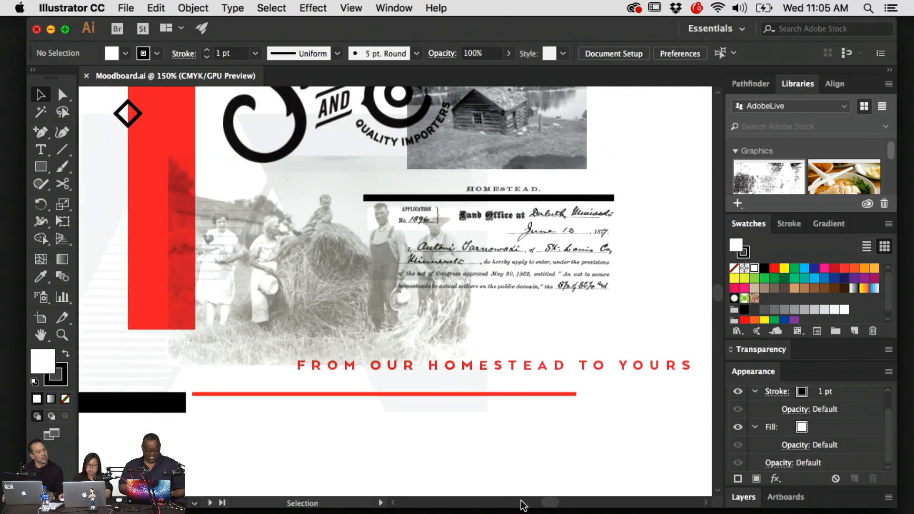
drag(487, 383, 442, 369)
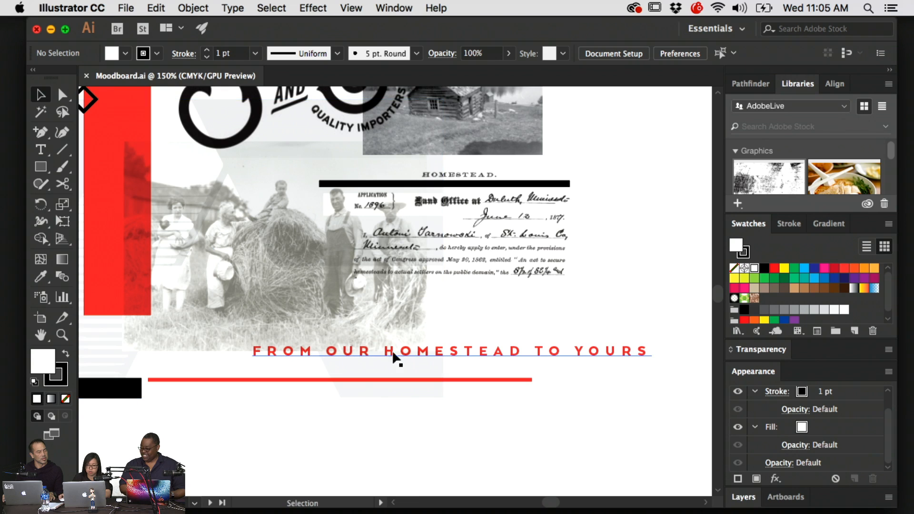
drag(213, 359, 352, 445)
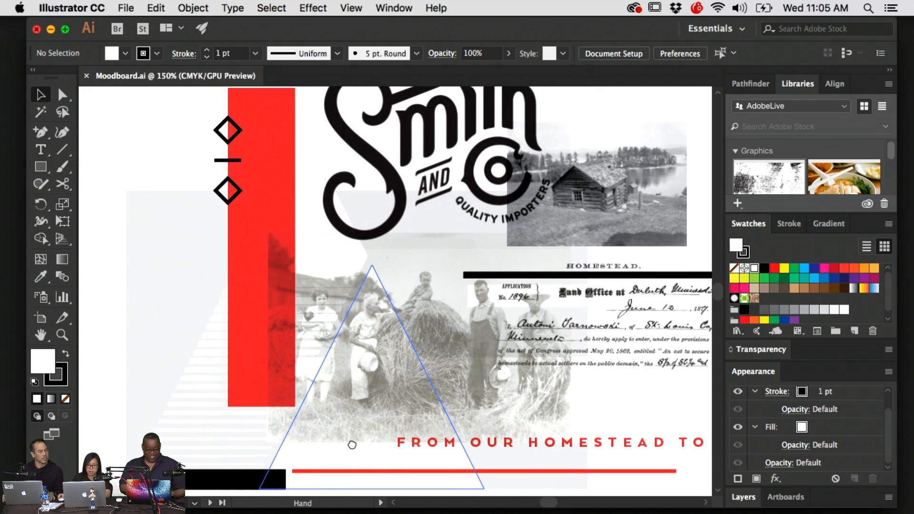
drag(387, 255, 379, 298)
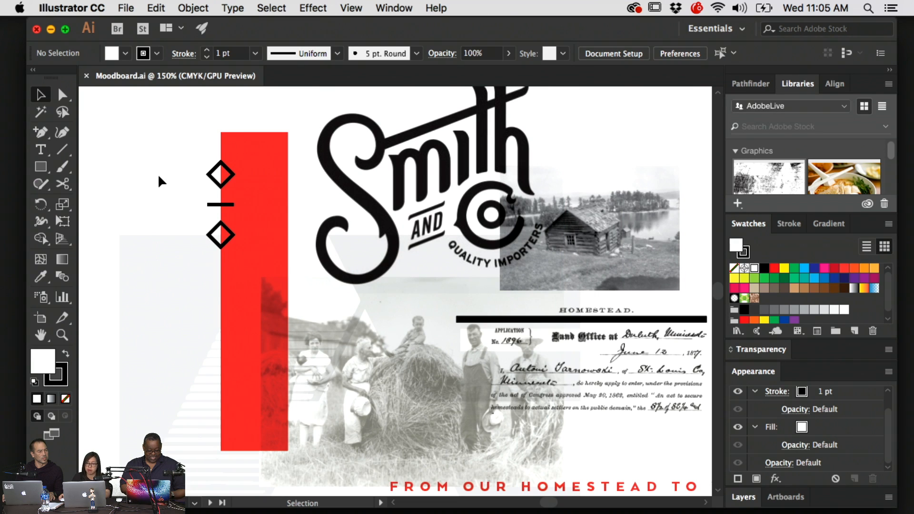
drag(404, 332, 315, 245)
key(super+minus)
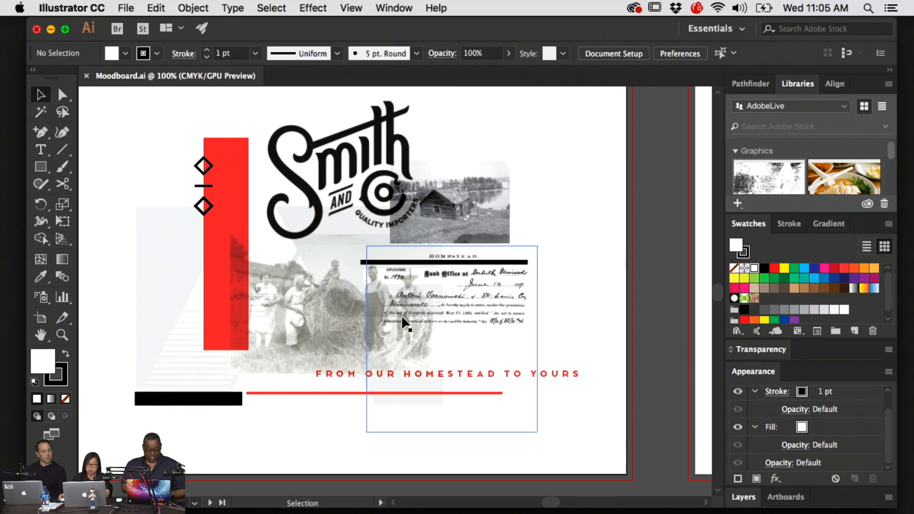
drag(380, 312, 407, 319)
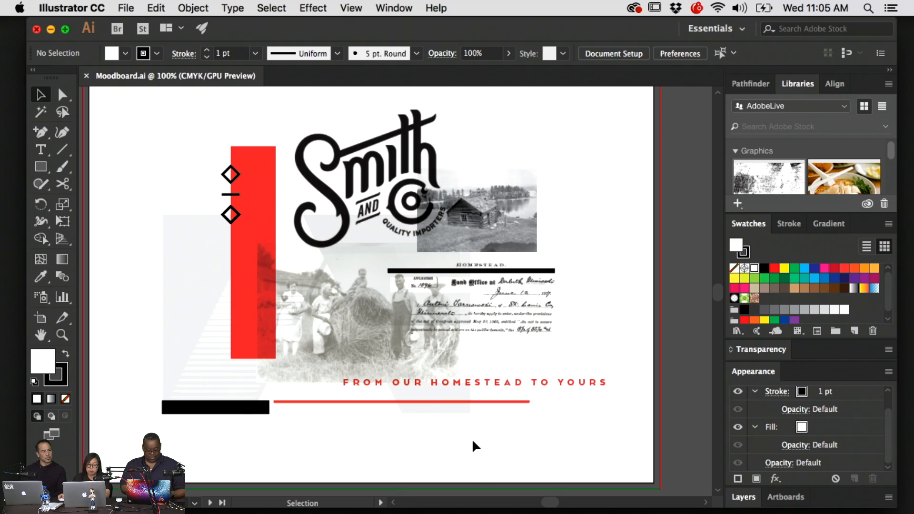
mouse_move(462, 442)
mouse_down()
mouse_move(478, 438)
mouse_move(477, 450)
mouse_up()
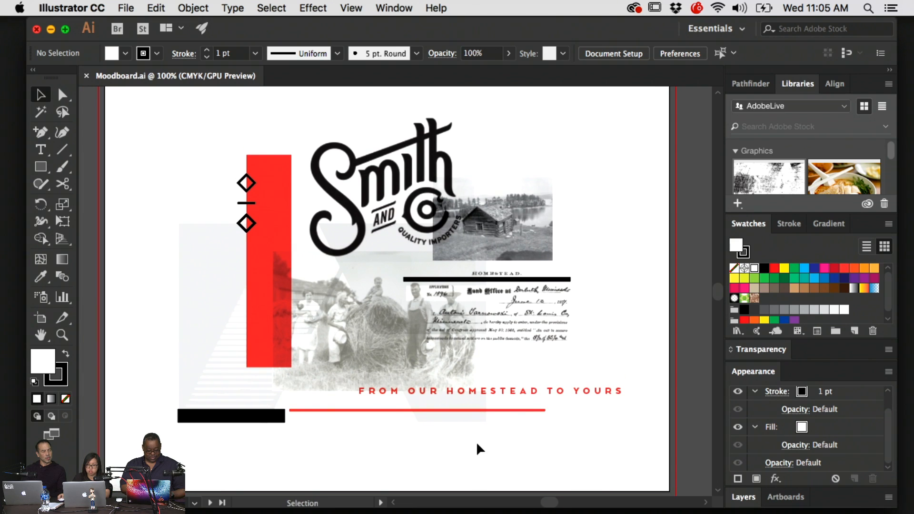
- Minimize the moodboard document, switch to Finder, reposition and widen its window, and open the CG folder inside 5_Exploration
click(53, 29)
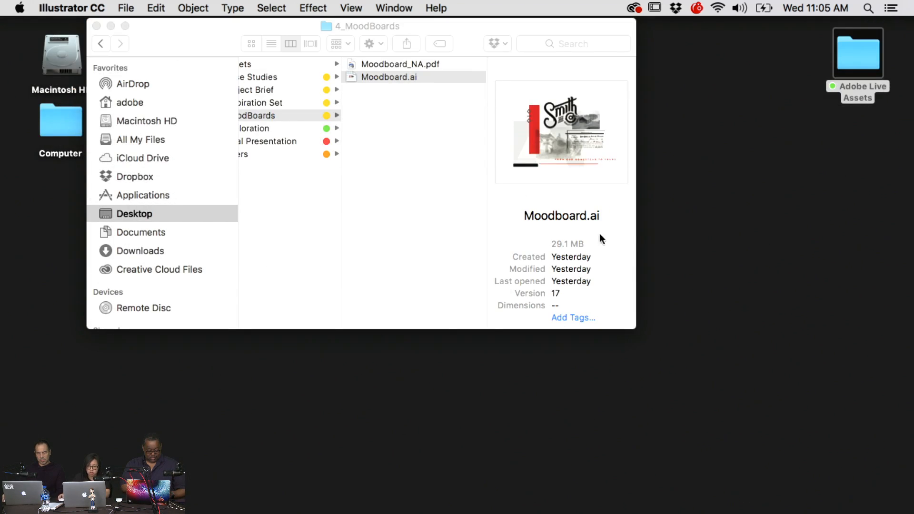
drag(229, 19, 218, 88)
scroll(328, 146, left, 3)
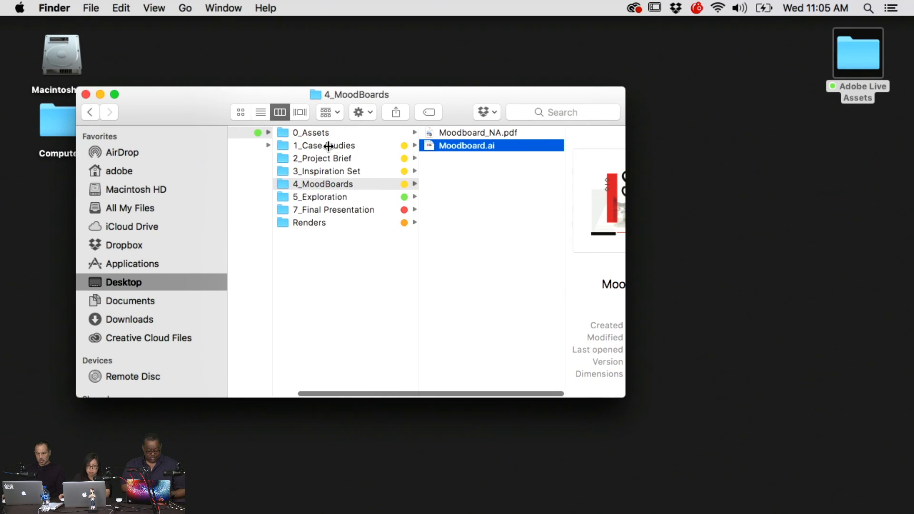
click(380, 197)
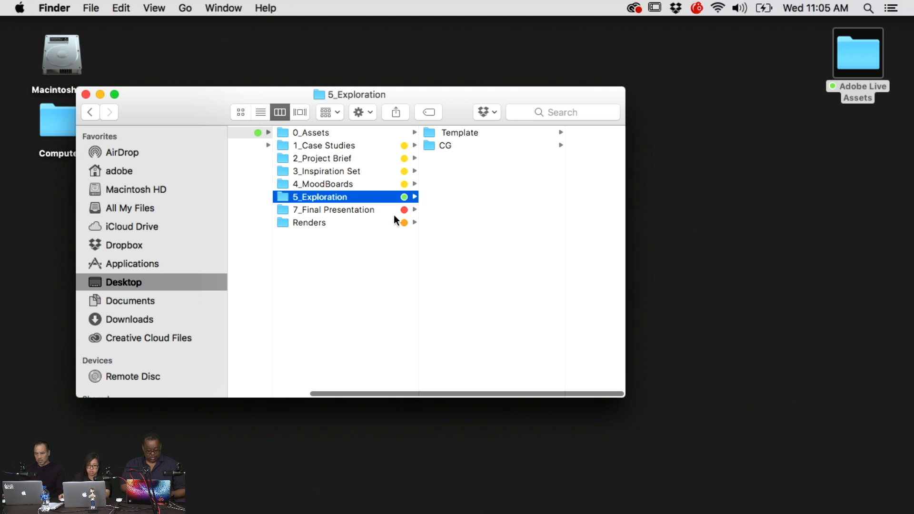
drag(626, 215, 666, 216)
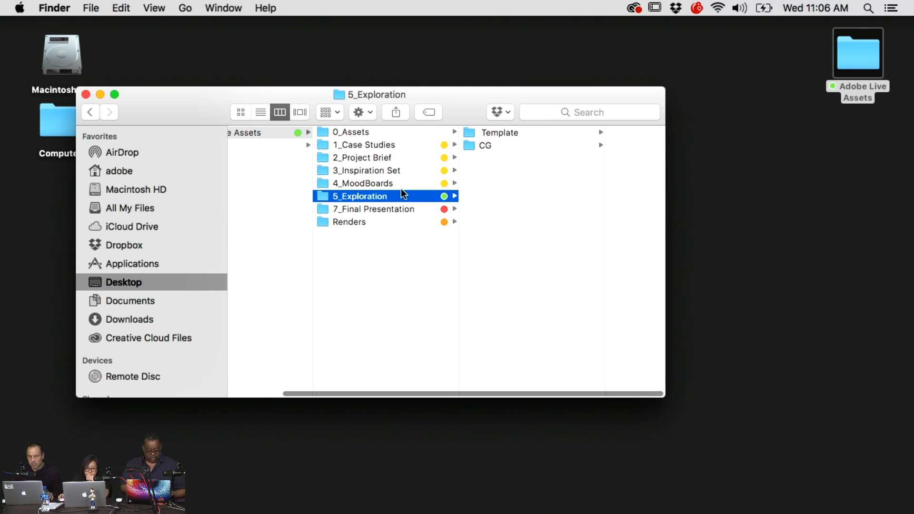
click(538, 144)
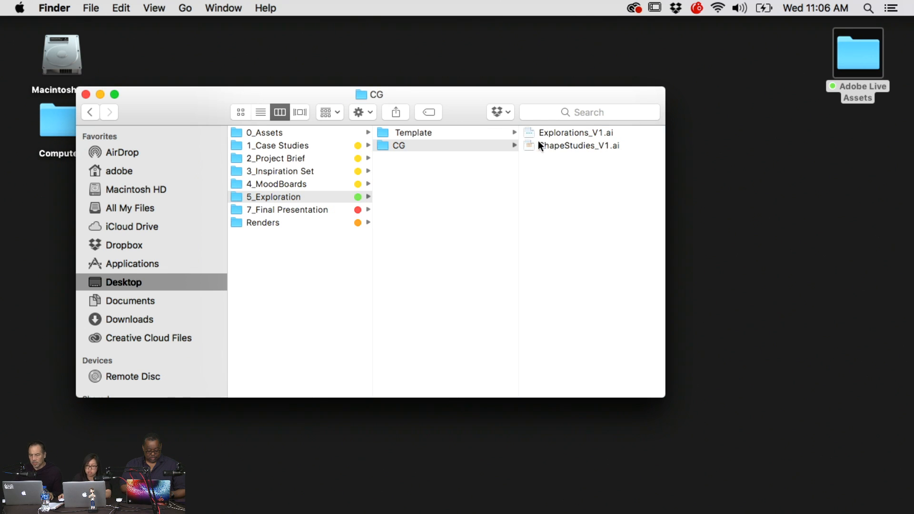
- Open Explorations_V1.ai and ShapeStudies_V1.ai together from the CG folder in Illustrator, and bring Explorations_V1.ai to the front
click(569, 133)
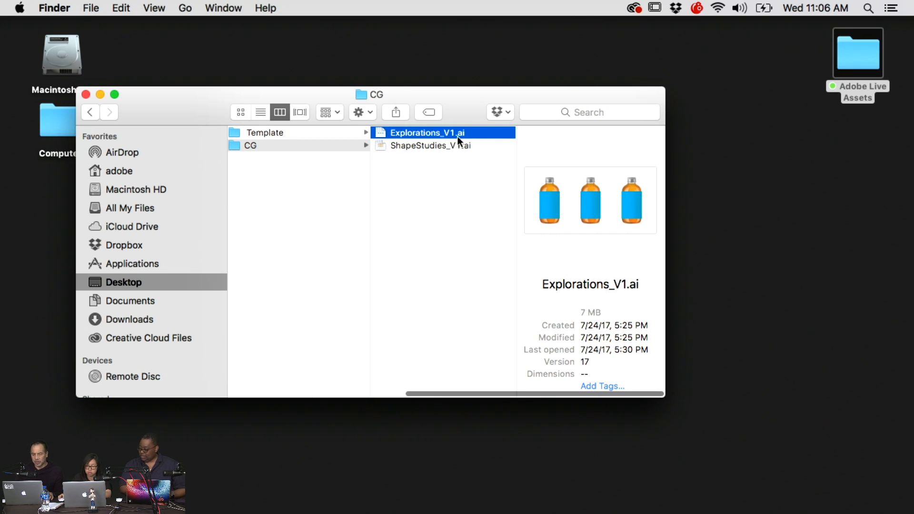
click(438, 148)
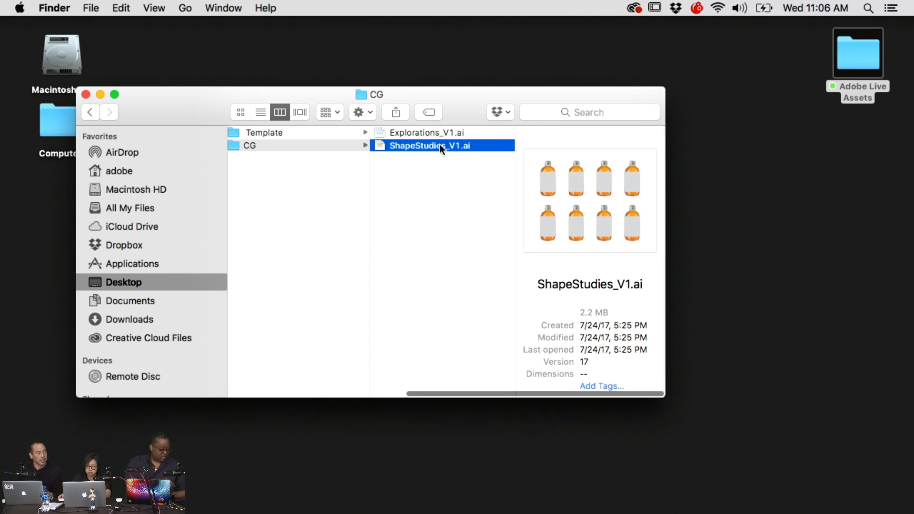
shift+click(432, 132)
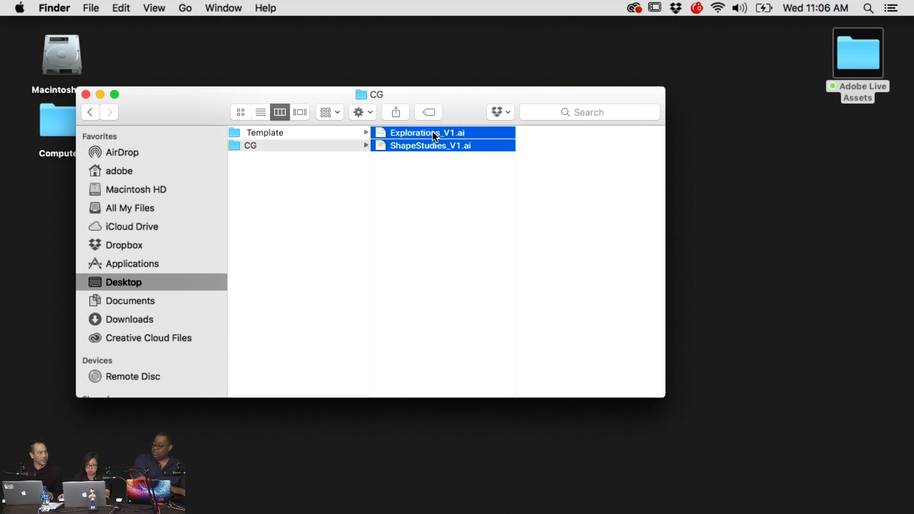
double_click(432, 132)
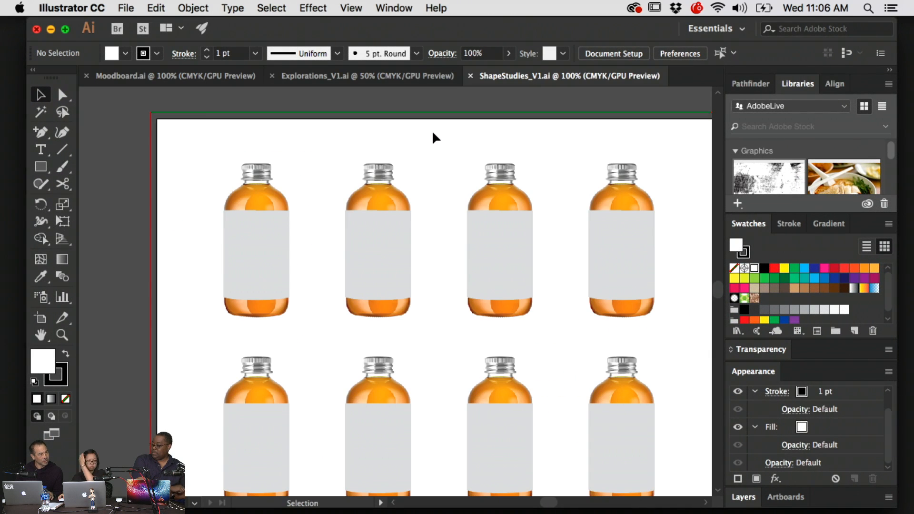
click(378, 75)
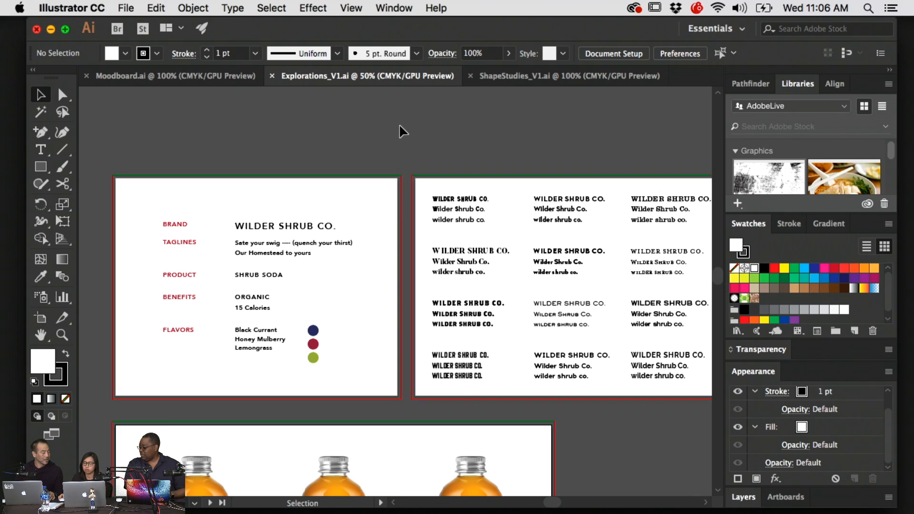
- Review the overall arrangement of the brand brief, type study and bottle artboards at 33.33% zoom
key(super+minus)
drag(431, 154, 393, 96)
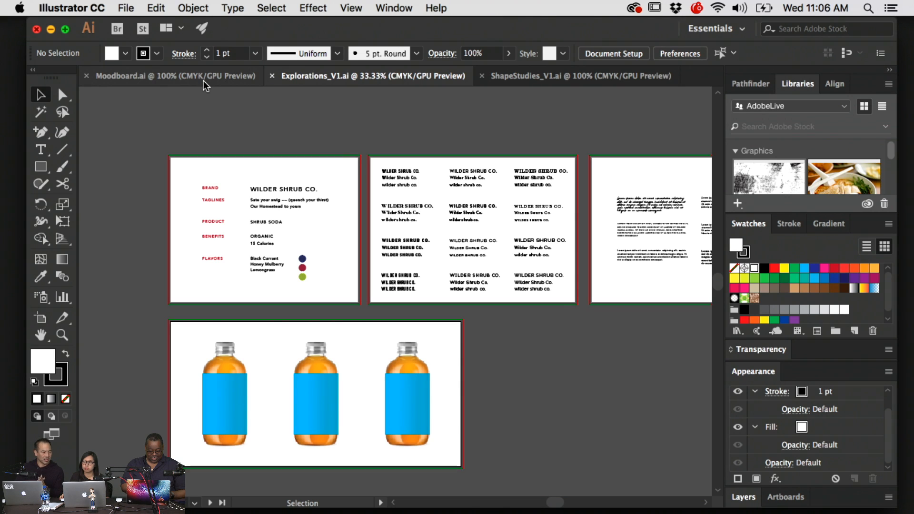
scroll(281, 98, down, 3)
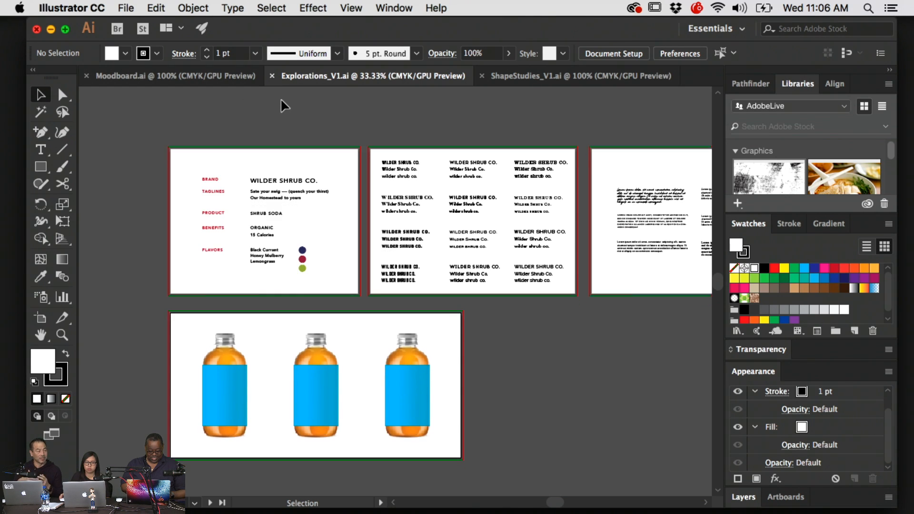
scroll(281, 99, right, 3)
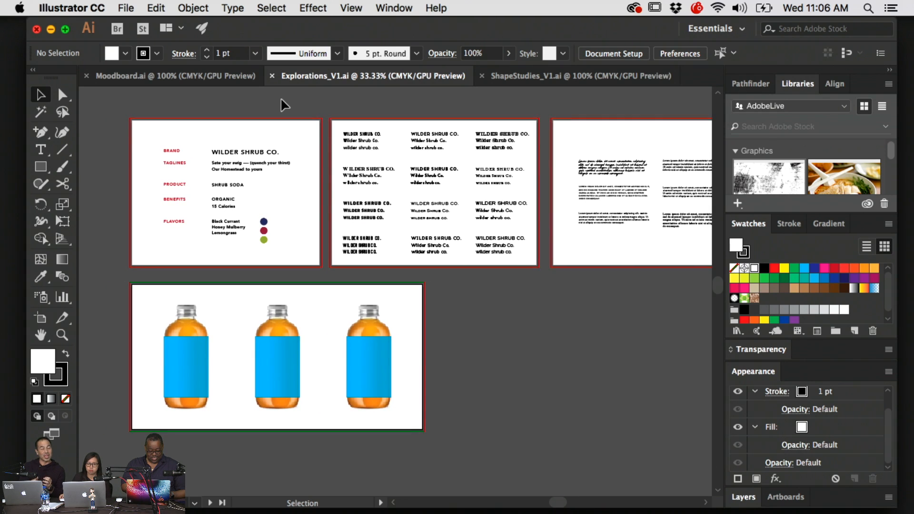
scroll(280, 97, left, 2)
scroll(281, 97, up, 3)
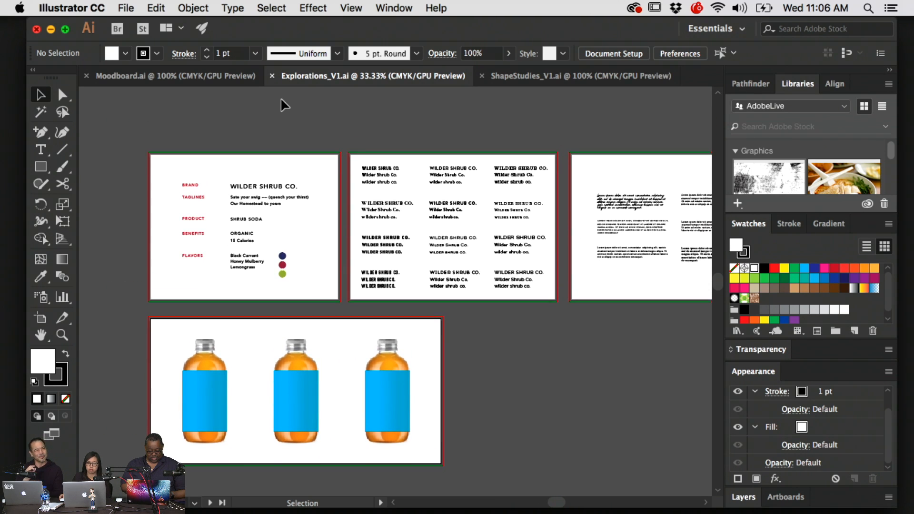
- Examine the Wilder Shrub Co. brand brief artboard and its neighbouring type study at 50% zoom
key(super+equal)
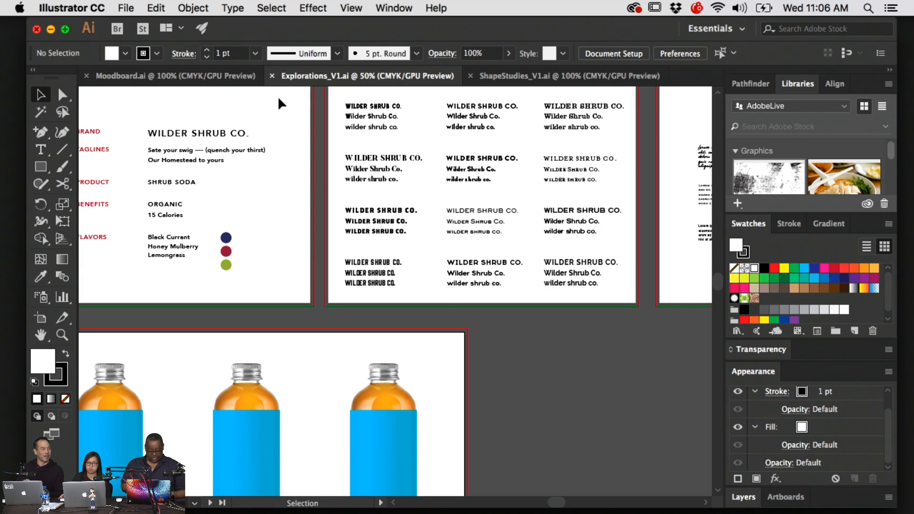
scroll(277, 96, left, 6)
scroll(278, 97, up, 1)
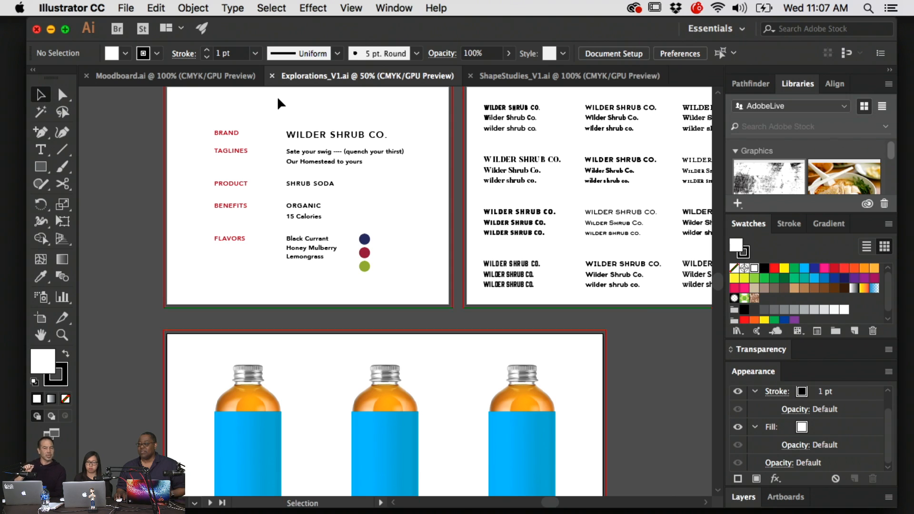
scroll(279, 176, up, 2)
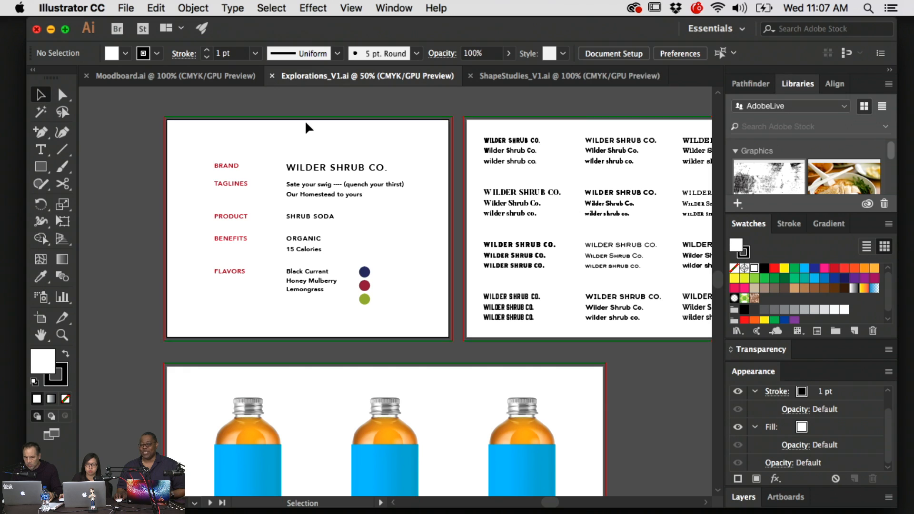
scroll(305, 122, up, 2)
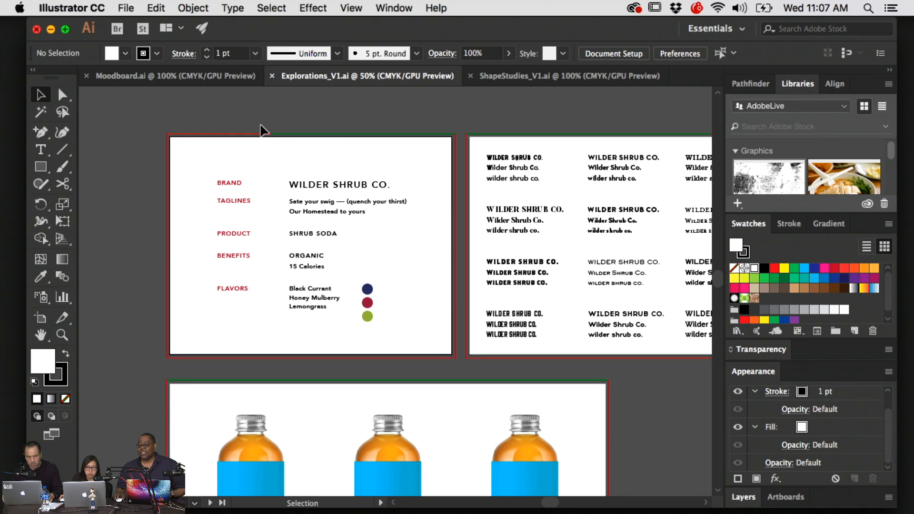
scroll(261, 125, down, 1)
scroll(260, 125, left, 1)
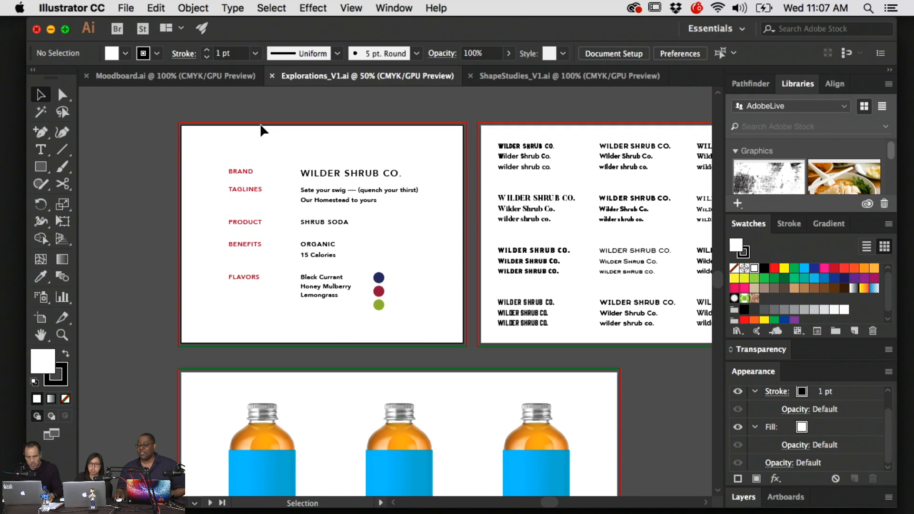
scroll(260, 128, right, 5)
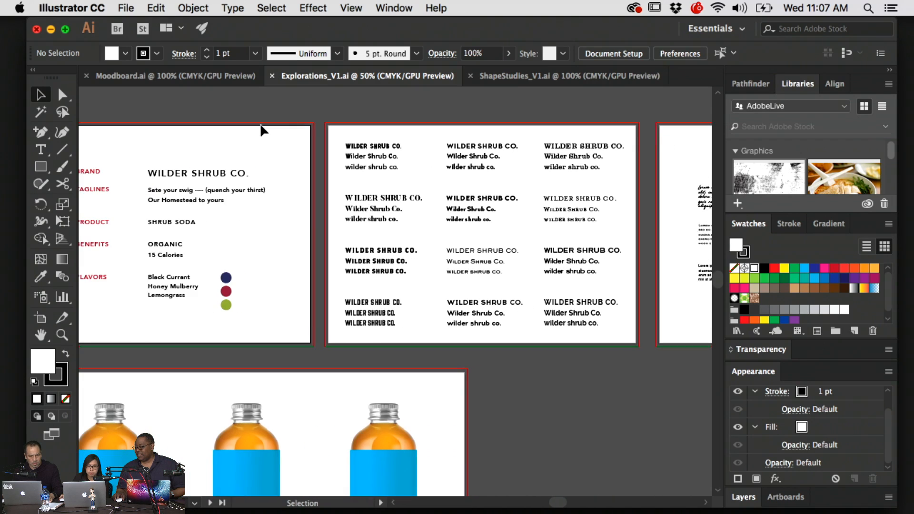
scroll(260, 129, left, 4)
- Read the brief's brand, taglines, product, benefits and flavors entries with their color dots at 66.67% zoom
key(super+equal)
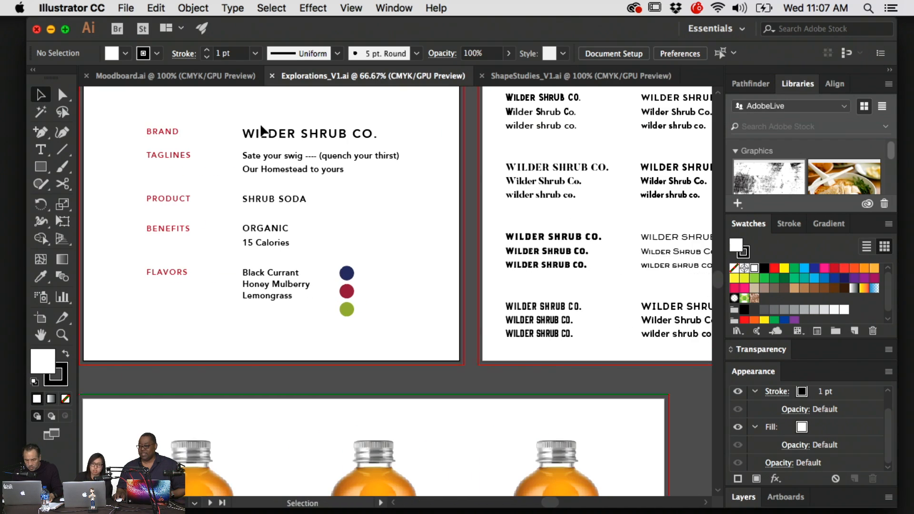
scroll(262, 155, left, 2)
scroll(261, 155, up, 1)
scroll(256, 150, left, 3)
scroll(256, 150, up, 1)
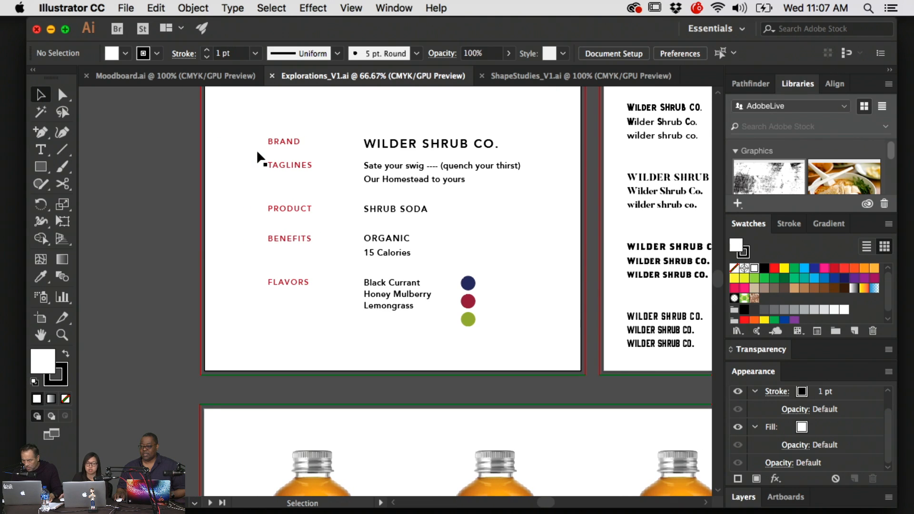
scroll(256, 149, up, 3)
scroll(257, 146, left, 1)
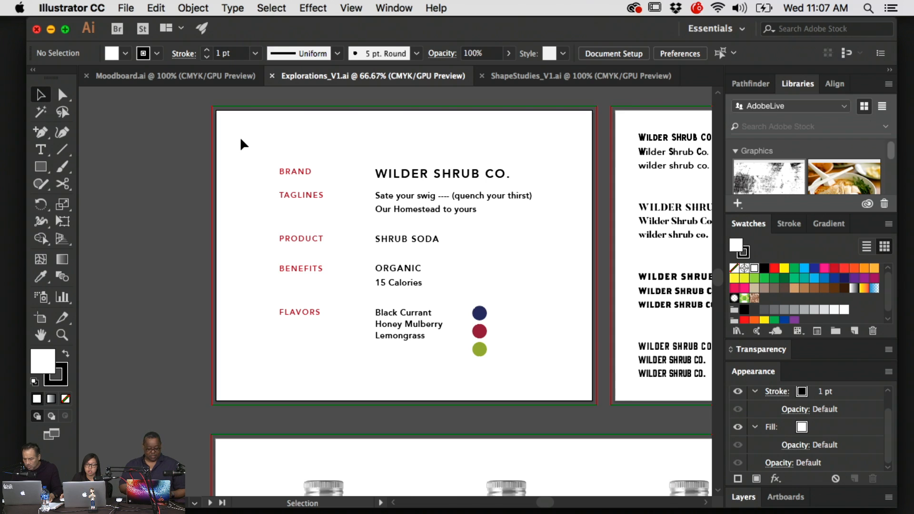
scroll(241, 140, right, 2)
scroll(240, 143, right, 2)
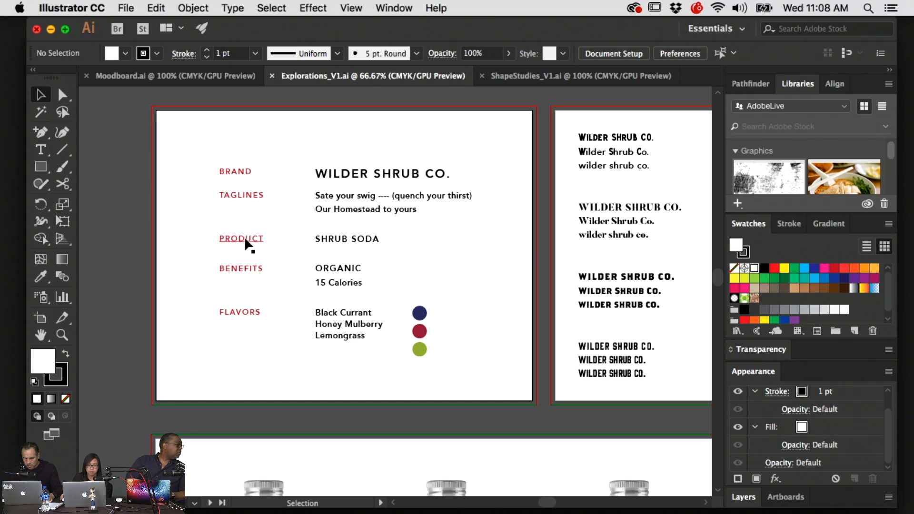
scroll(244, 236, down, 3)
scroll(438, 208, down, 3)
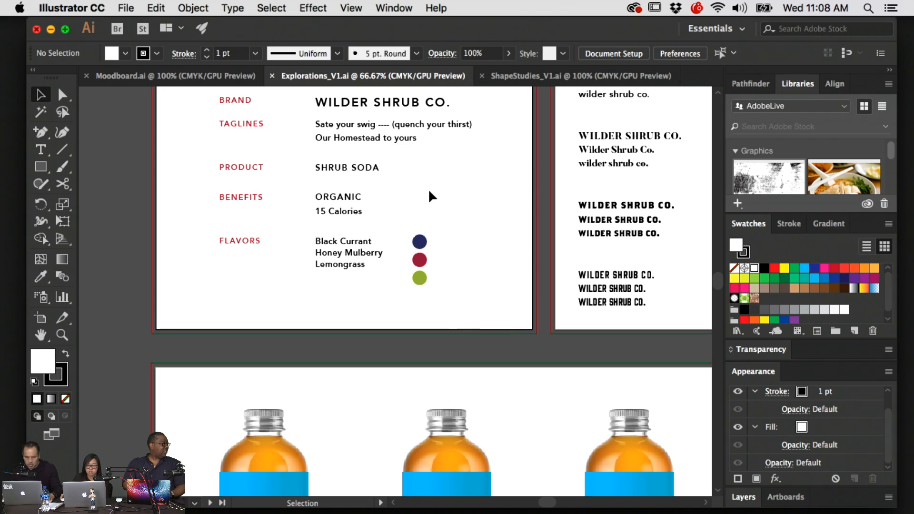
scroll(427, 188, up, 2)
scroll(427, 189, right, 4)
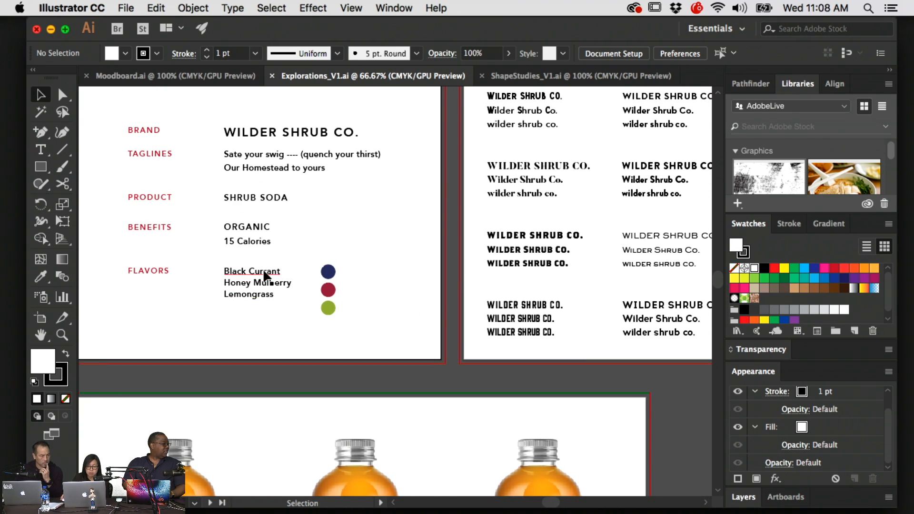
- Examine the artboard of Wilder Shrub Co. typeface studies beside the brief at 66.67% zoom
scroll(262, 303, up, 2)
scroll(262, 303, right, 6)
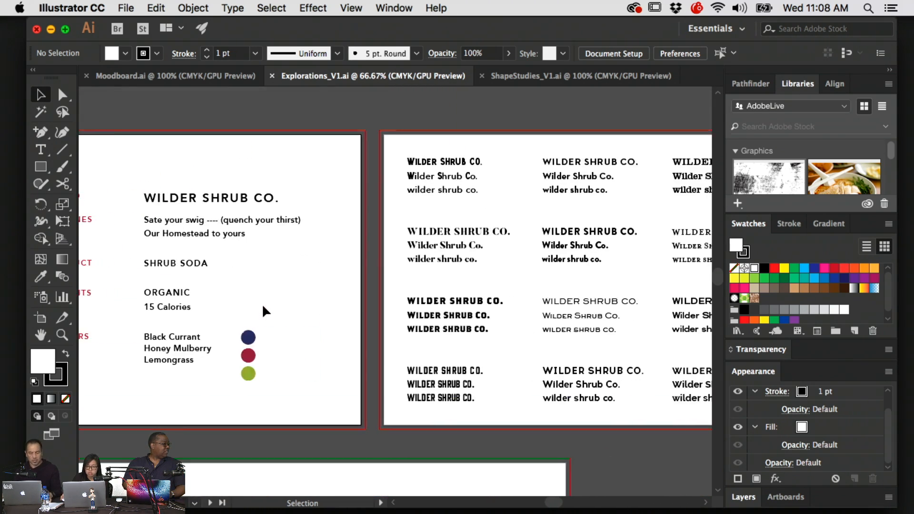
scroll(262, 302, right, 4)
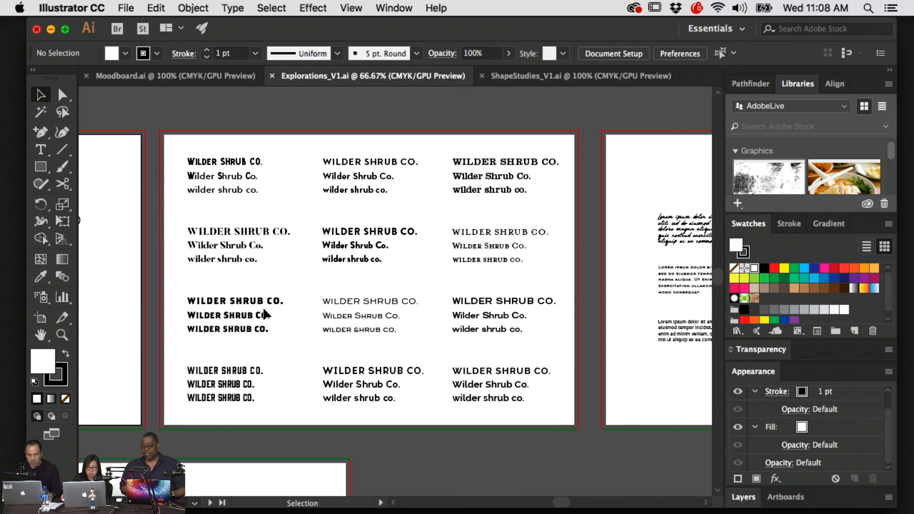
scroll(263, 308, left, 1)
scroll(264, 310, right, 1)
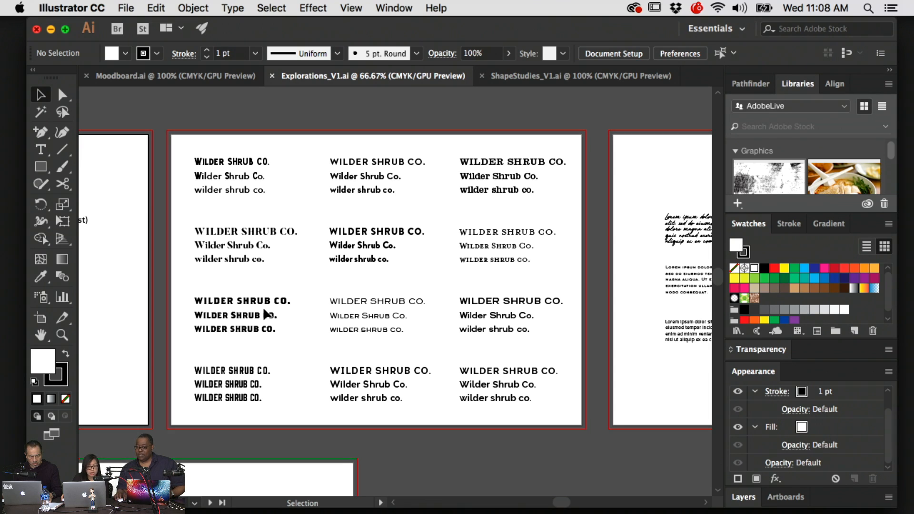
scroll(266, 314, left, 1)
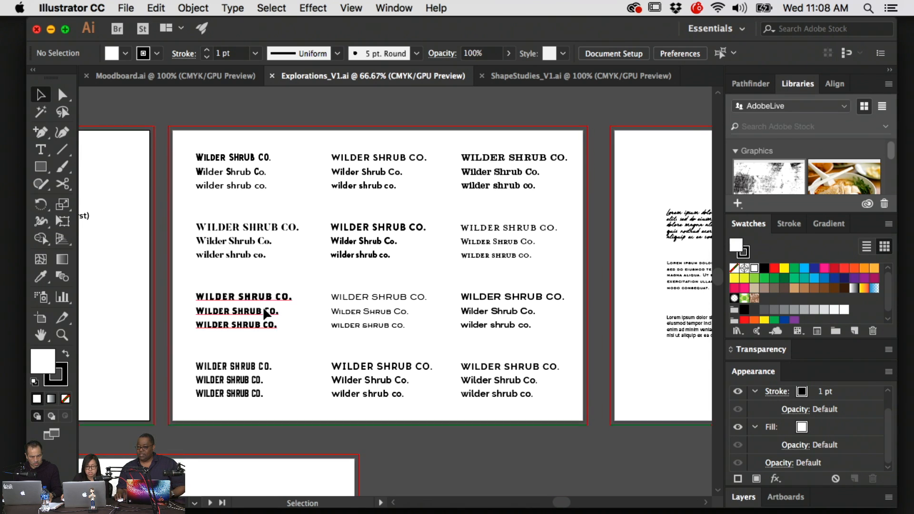
scroll(264, 314, left, 2)
scroll(264, 314, up, 1)
scroll(264, 314, left, 2)
scroll(265, 314, down, 1)
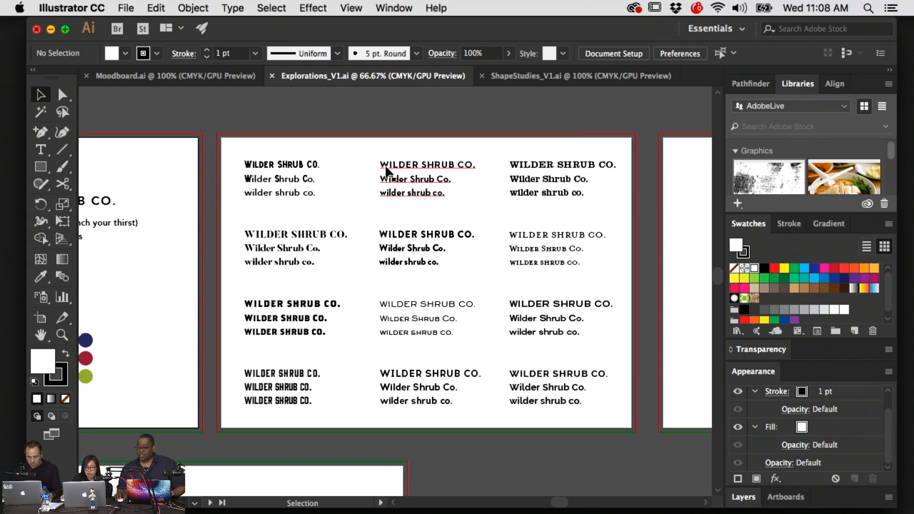
scroll(361, 177, down, 1)
scroll(363, 172, left, 1)
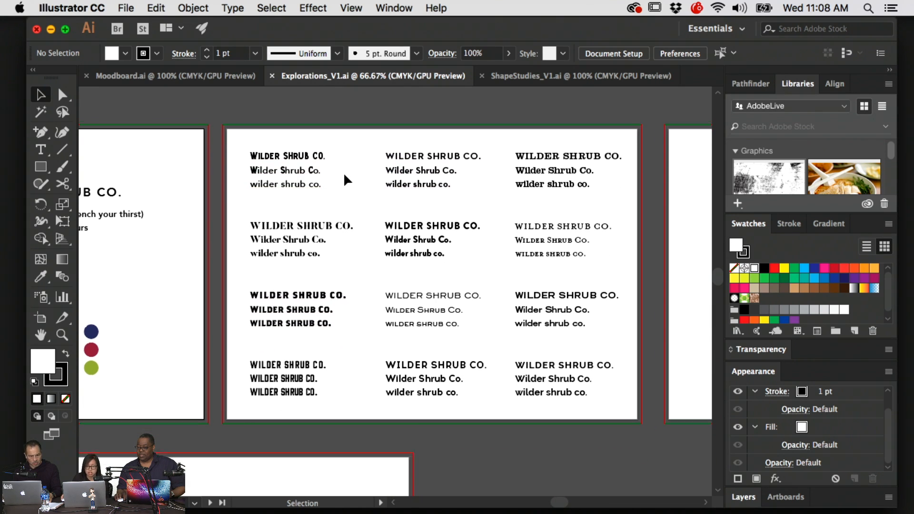
- Compare the brand name's typeface options across the middle and right columns, down to the last row of the study
scroll(344, 176, down, 3)
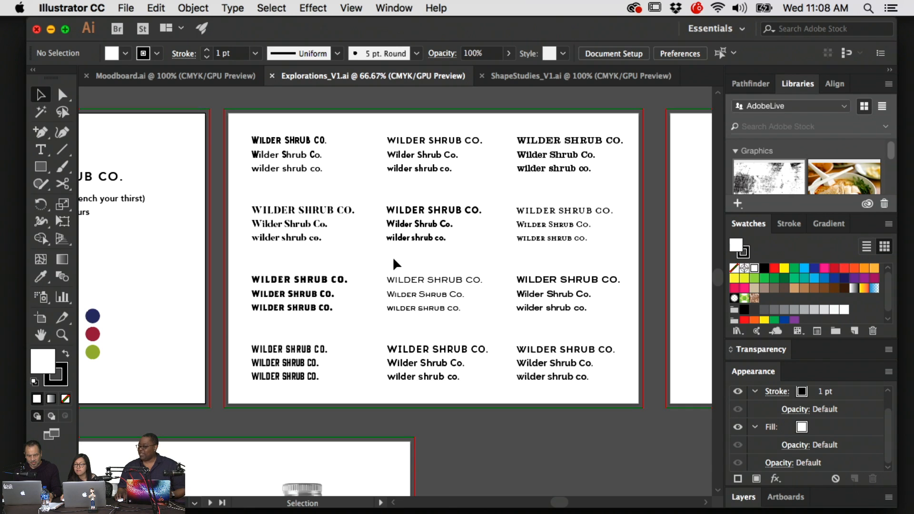
scroll(501, 249, right, 3)
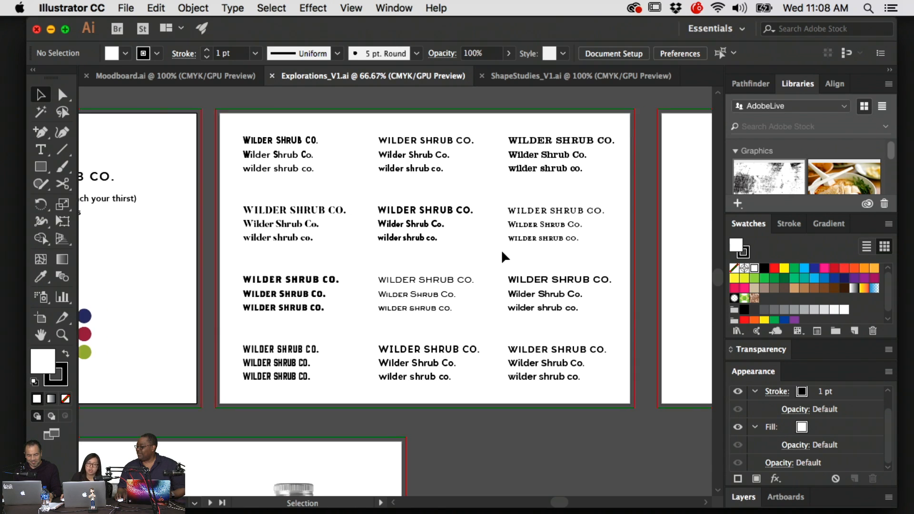
scroll(501, 250, right, 1)
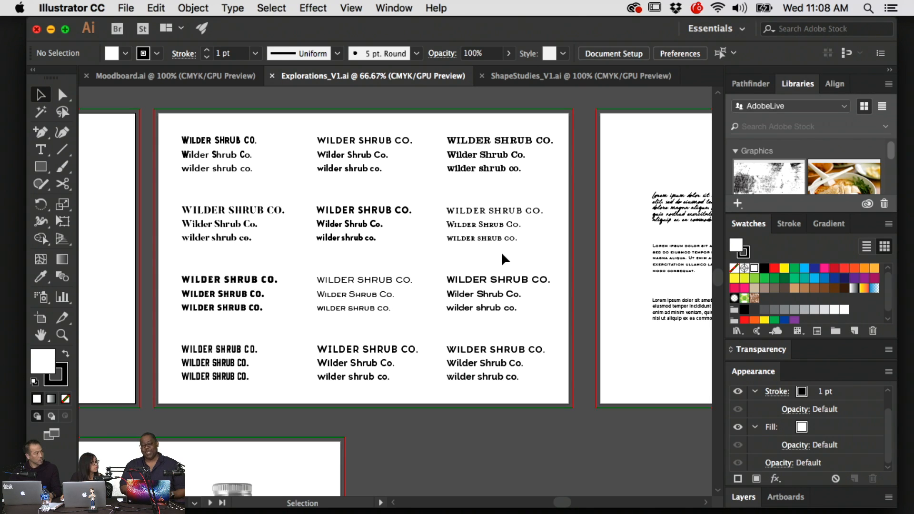
scroll(500, 252, down, 3)
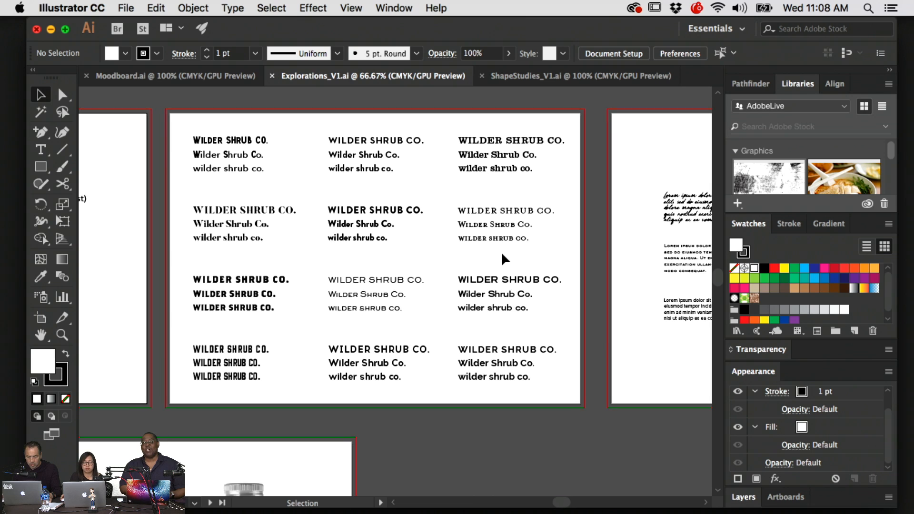
scroll(501, 251, down, 4)
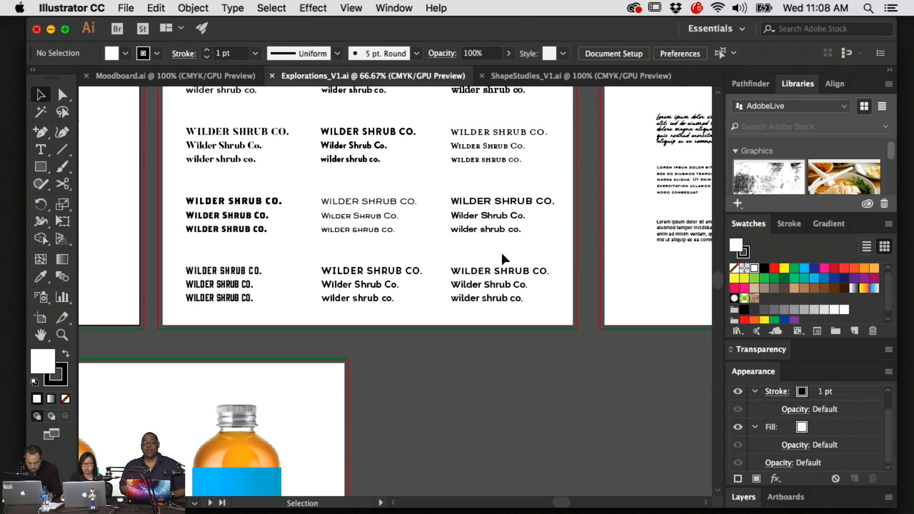
scroll(501, 251, up, 8)
scroll(503, 258, up, 2)
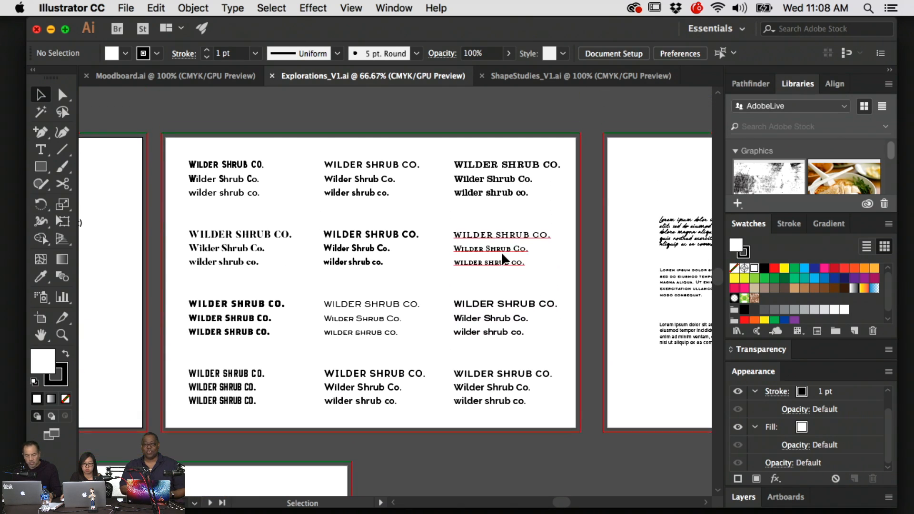
scroll(503, 259, down, 3)
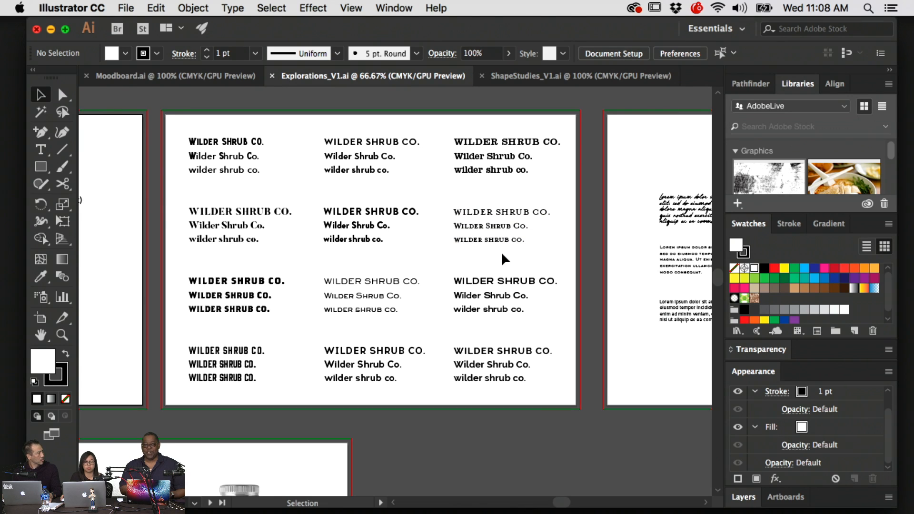
scroll(500, 251, left, 1)
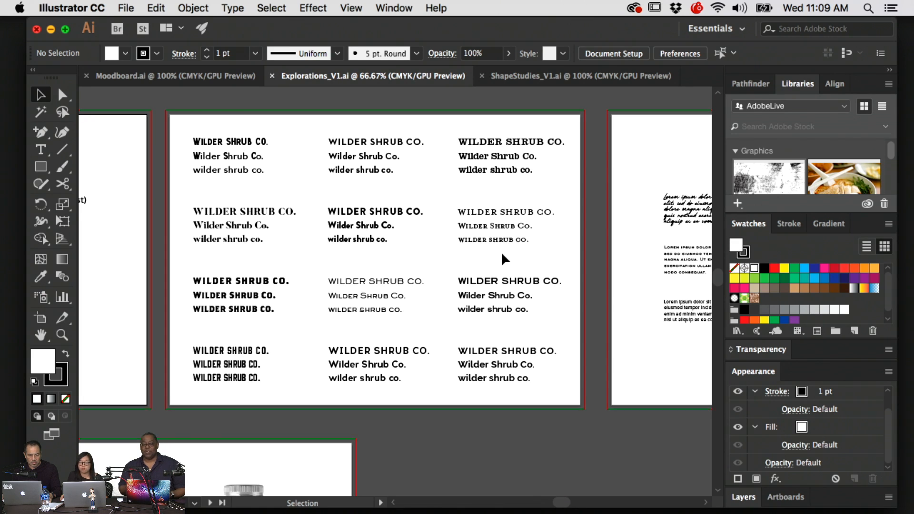
- Survey the whole Wilder Shrub Co. typeface study artboard, from its top row to its last row, at 66.67% zoom
scroll(501, 254, down, 1)
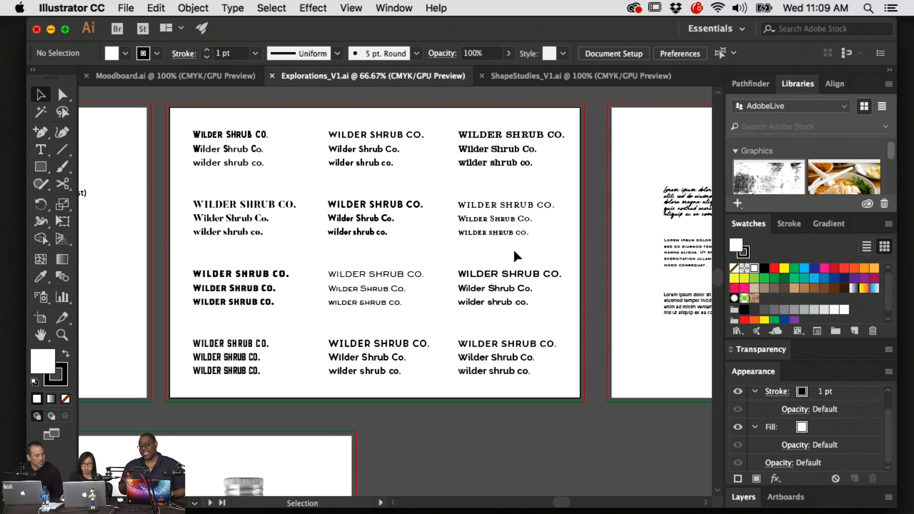
scroll(513, 256, left, 3)
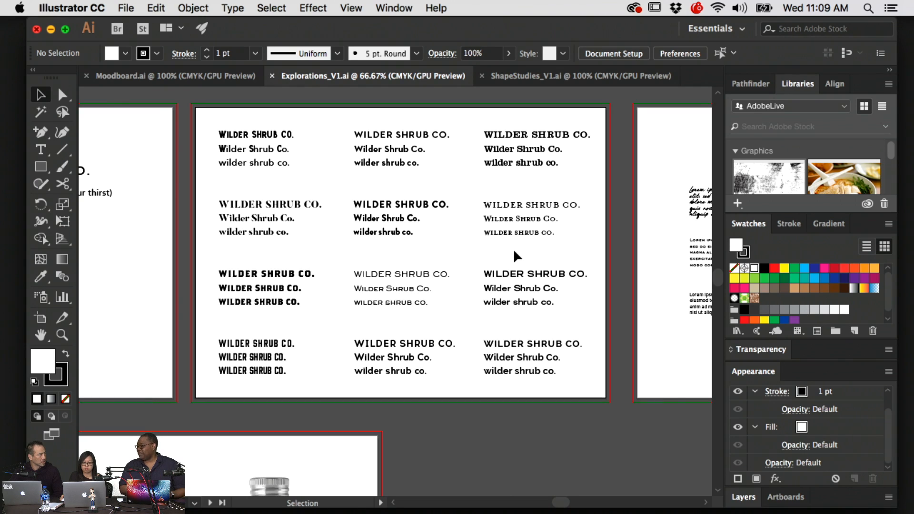
scroll(514, 252, down, 3)
scroll(514, 252, right, 2)
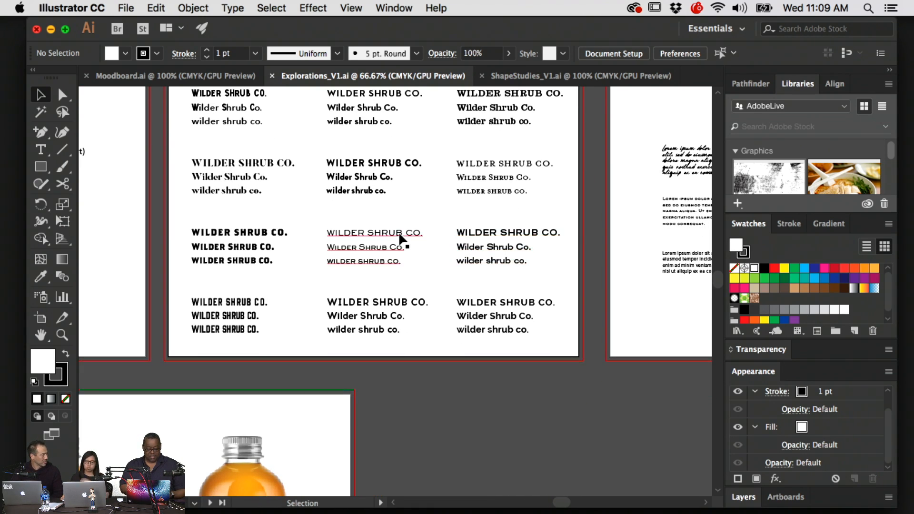
scroll(446, 216, up, 2)
scroll(446, 217, up, 2)
scroll(446, 217, left, 1)
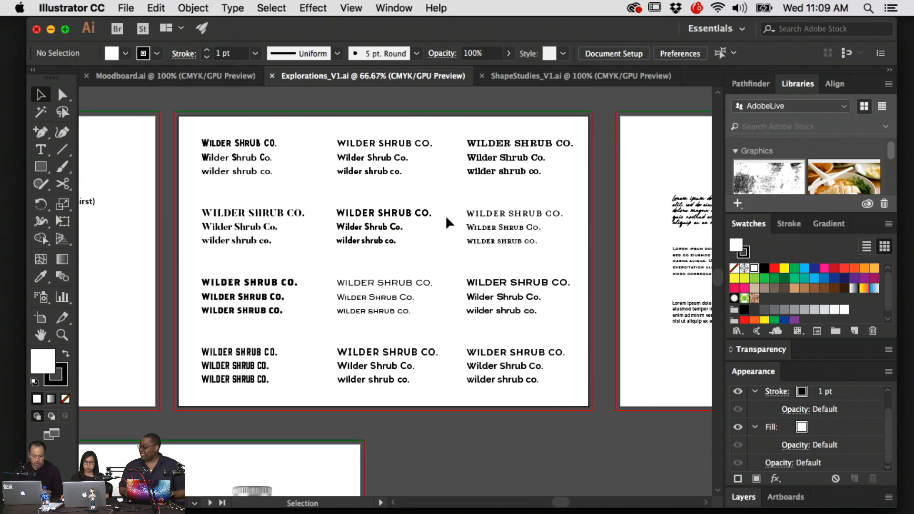
- Compare the lower rows of brand name typefaces across all three columns of the study
scroll(446, 217, down, 2)
scroll(446, 217, right, 2)
scroll(446, 219, left, 1)
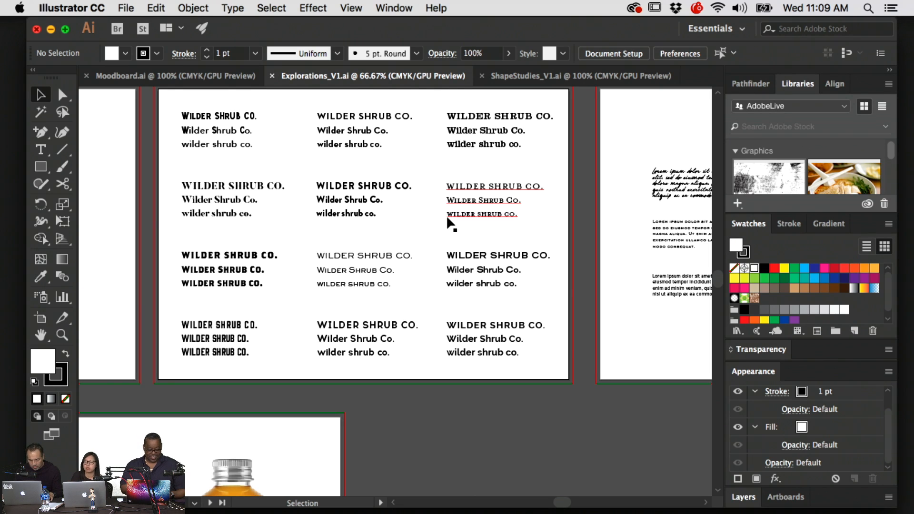
scroll(446, 215, down, 5)
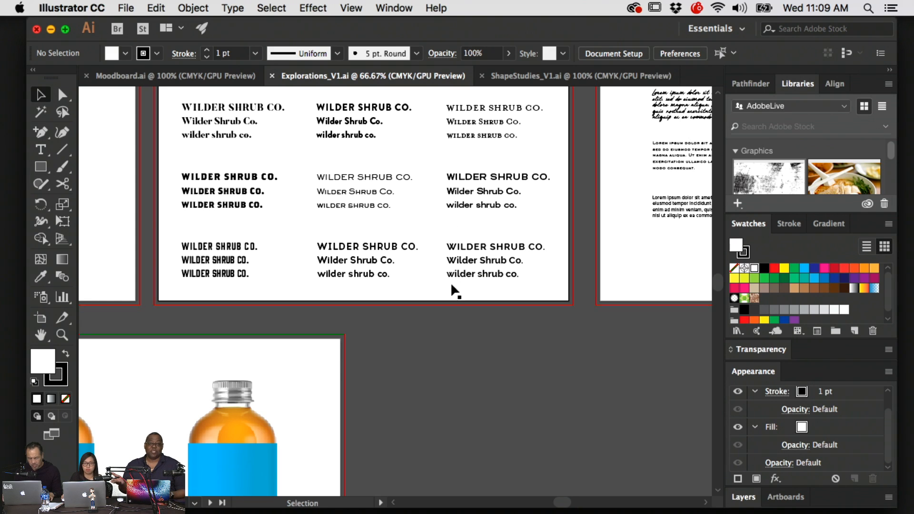
scroll(449, 366, up, 2)
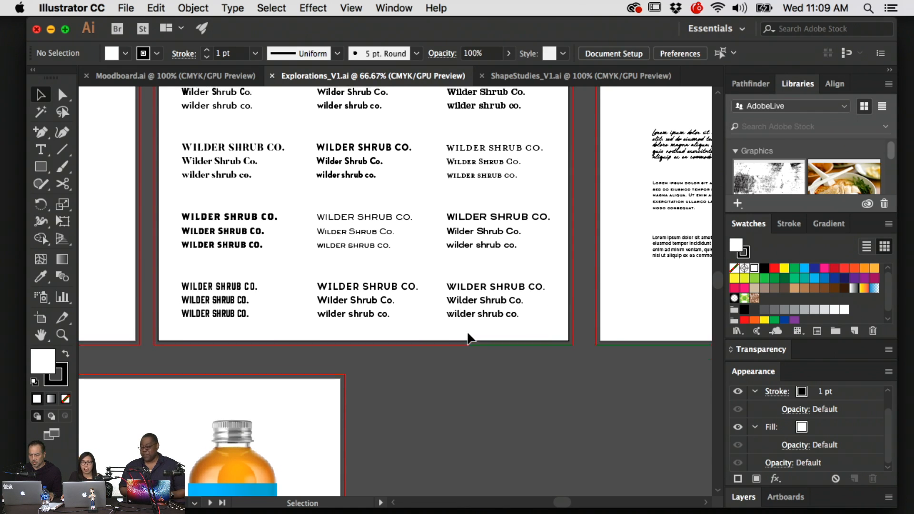
scroll(465, 336, up, 2)
- View the mockup artboard of orange bottles with blue labels below the brief and typeface studies
scroll(410, 337, down, 4)
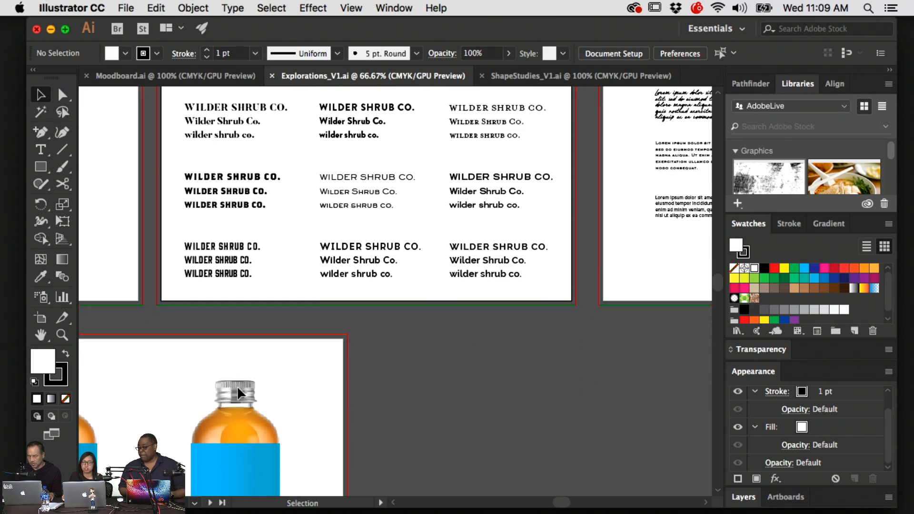
scroll(435, 399, down, 2)
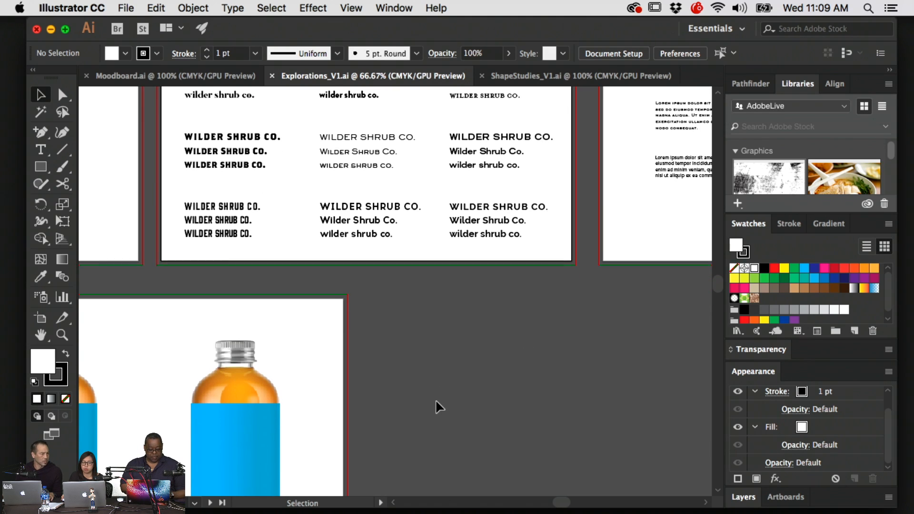
scroll(435, 399, down, 4)
key(ctrl+Up)
click(436, 339)
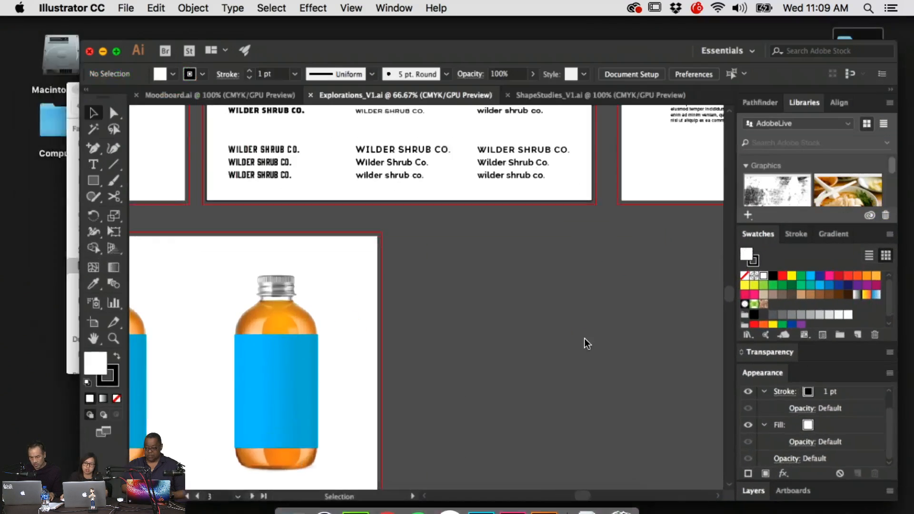
scroll(581, 333, left, 5)
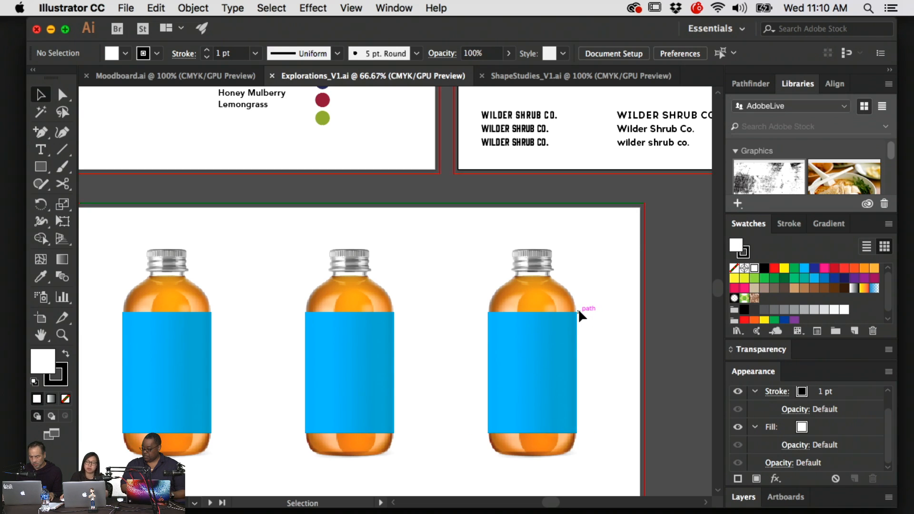
- Return to the typeface study artboard and look over the complete grid of brand name options
scroll(369, 410, up, 10)
scroll(369, 410, right, 9)
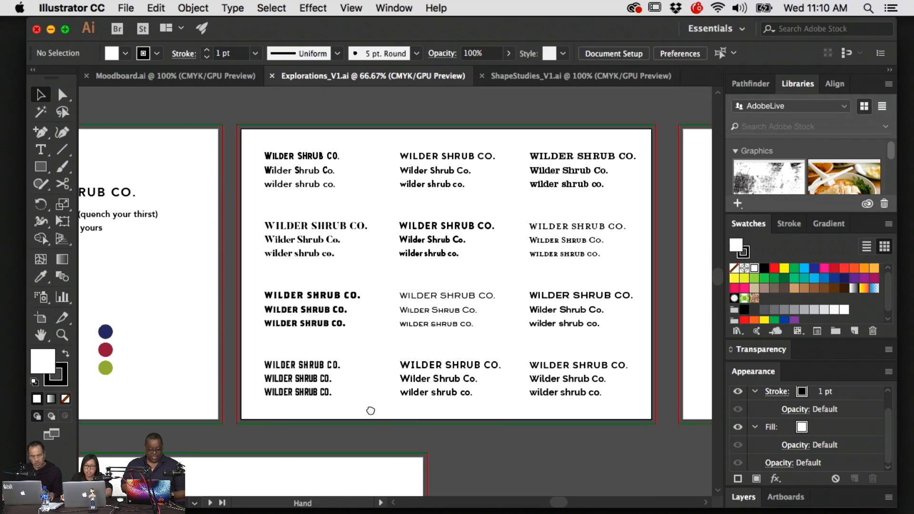
scroll(370, 417, down, 1)
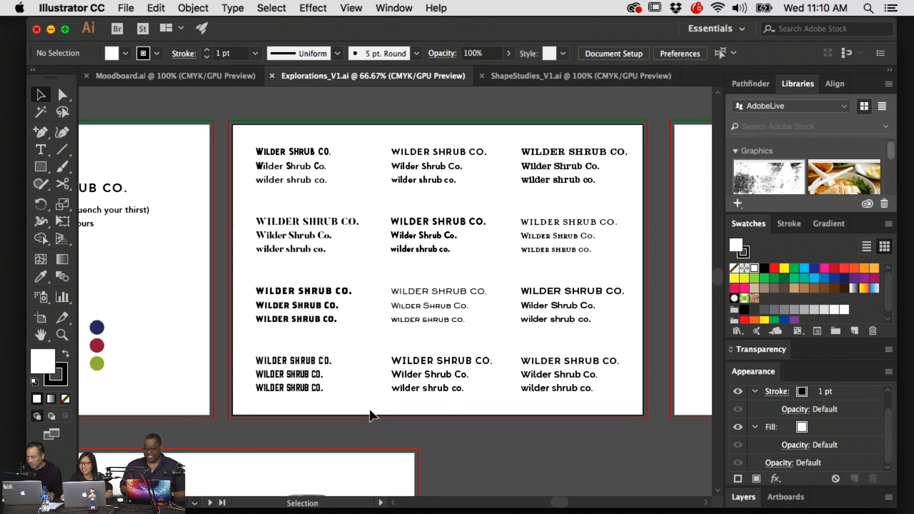
scroll(461, 257, down, 3)
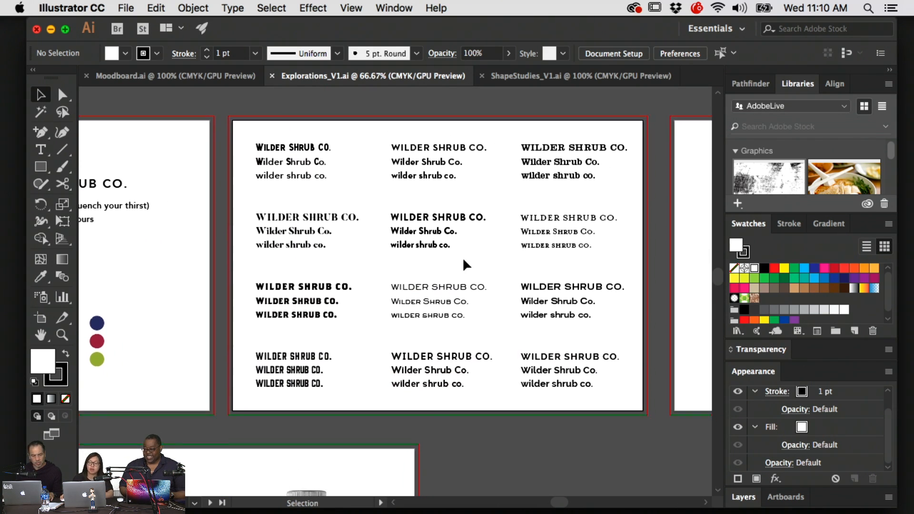
- Bring up the artboard of lorem ipsum body-copy samples beside the typeface studies and enlarge it to 150%
drag(565, 268, 220, 281)
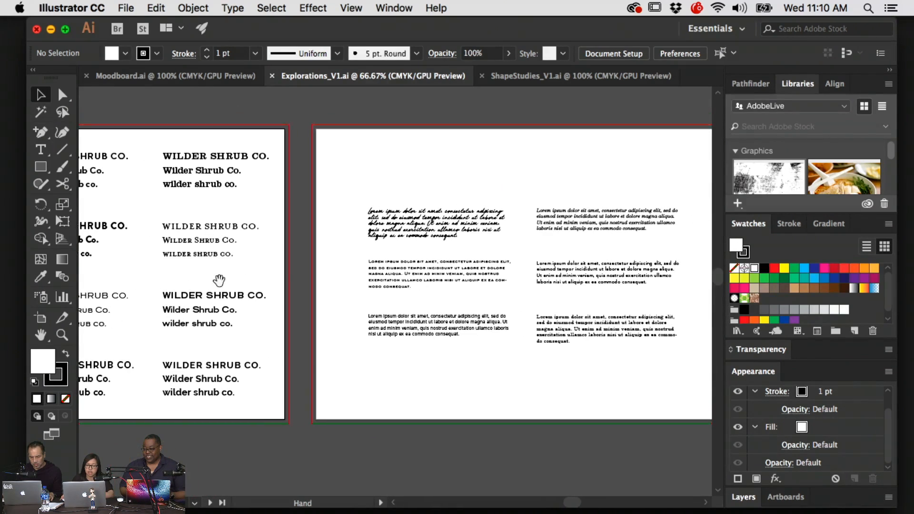
scroll(586, 296, right, 2)
scroll(507, 389, right, 2)
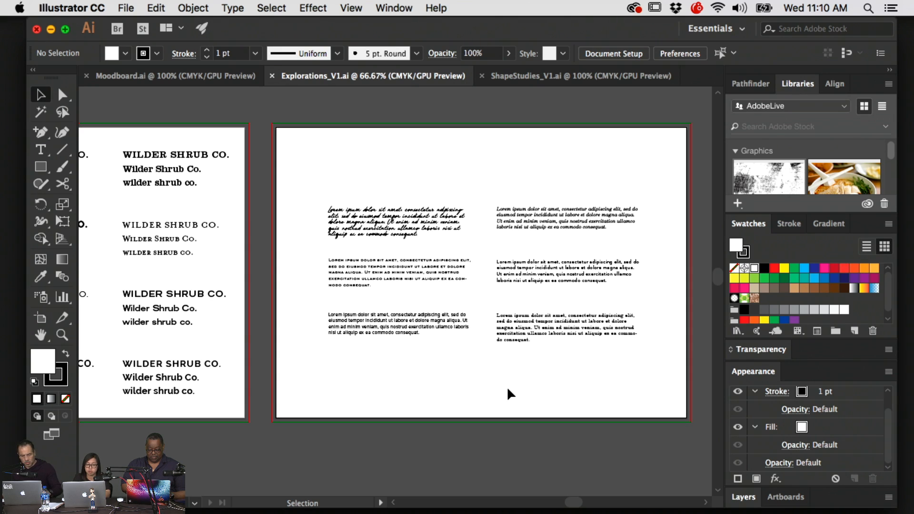
key(super+1)
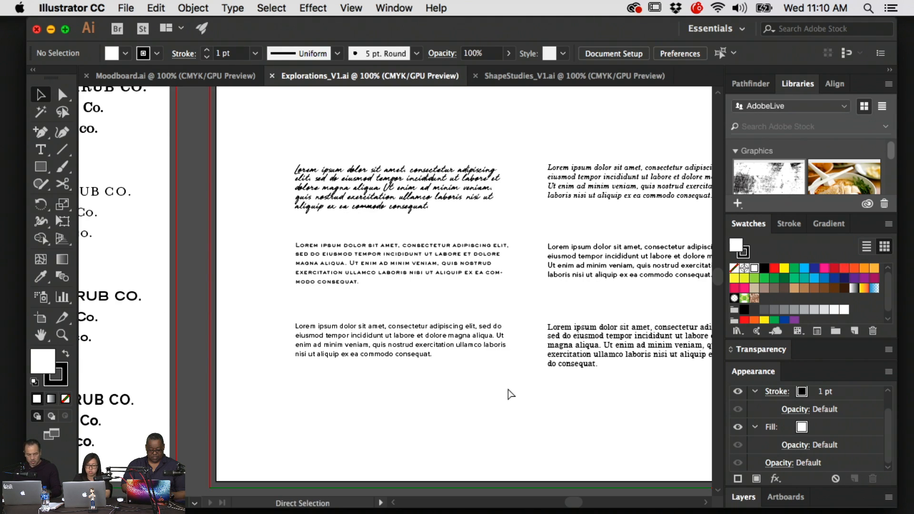
key(super+equal)
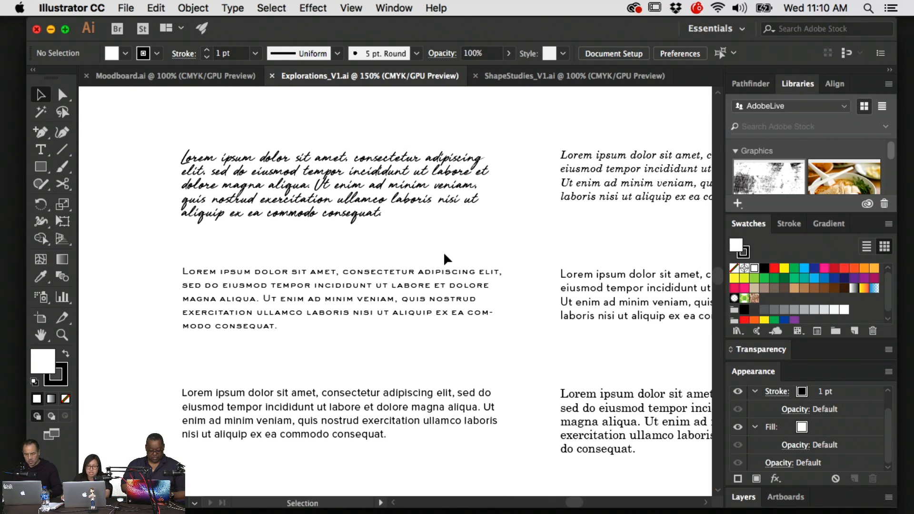
scroll(476, 228, right, 3)
scroll(476, 228, down, 1)
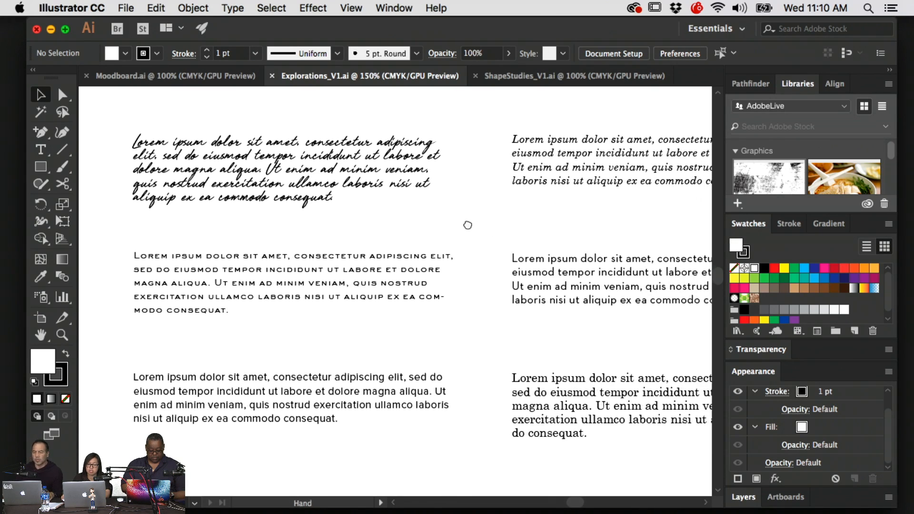
- Compare the script, small-caps, sans and serif paragraph samples in both columns of the body-copy study
drag(388, 216, 403, 215)
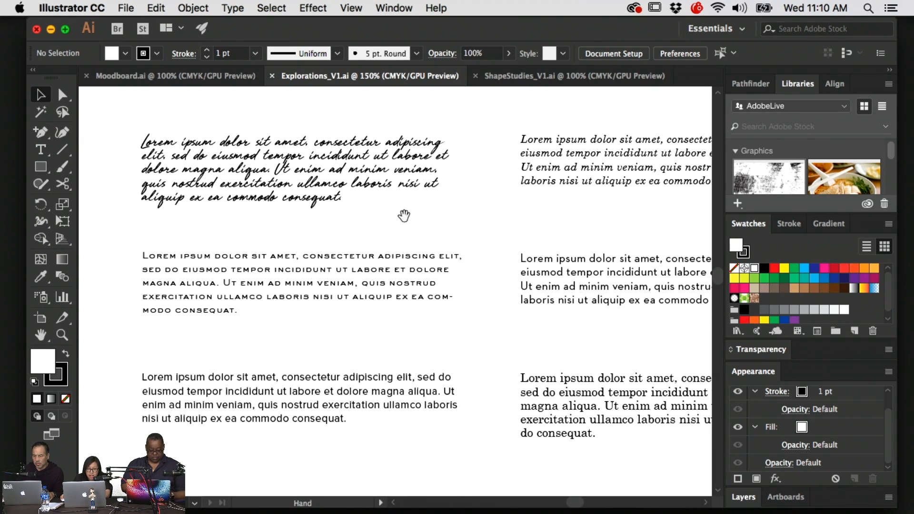
drag(507, 224, 439, 204)
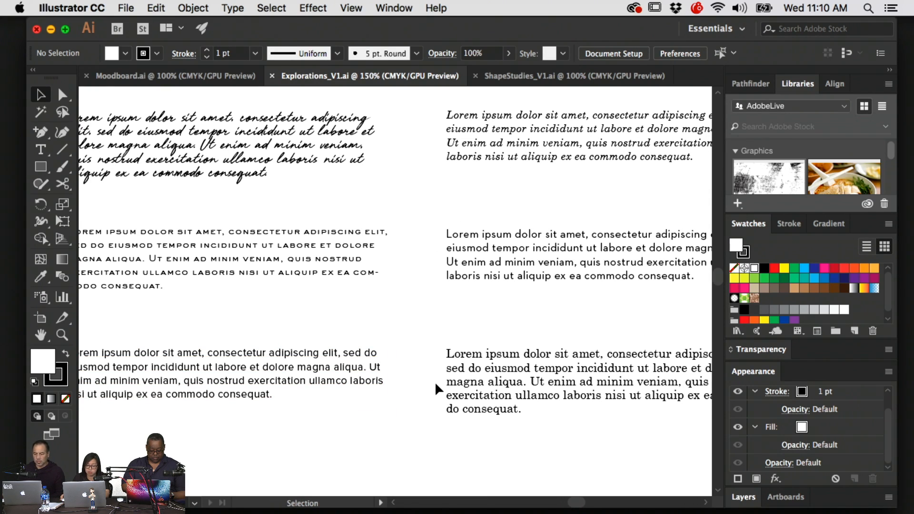
scroll(435, 381, left, 2)
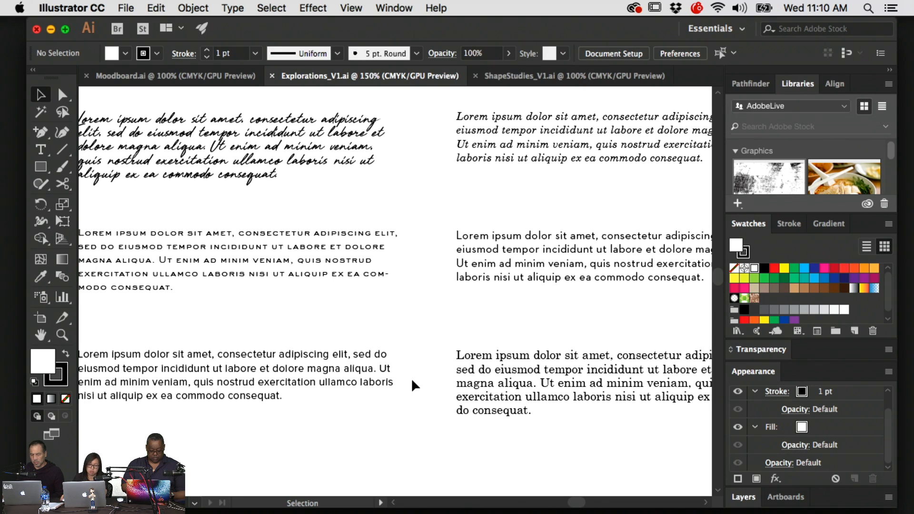
scroll(412, 381, up, 1)
scroll(418, 371, right, 10)
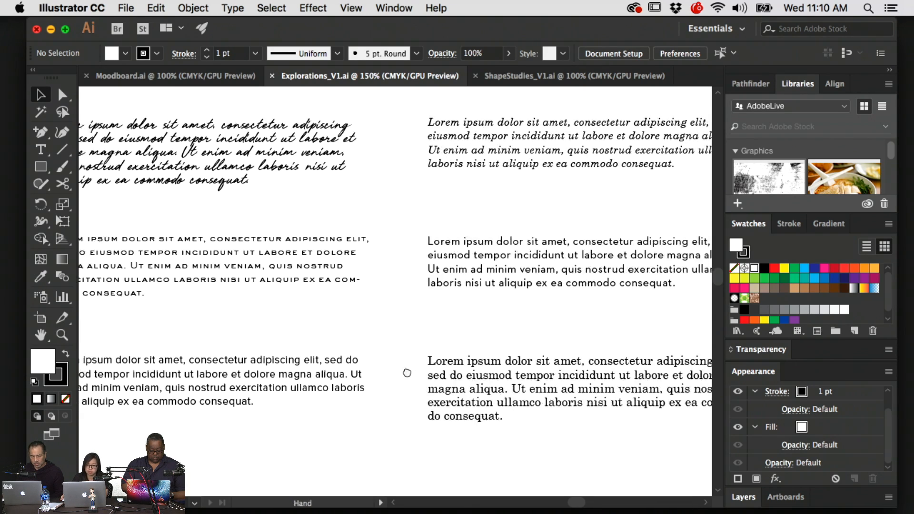
- Reduce the zoom to 66.67% and view the full artboard of three bottle mockups with blue labels
key(super+minus)
key(super+minus)
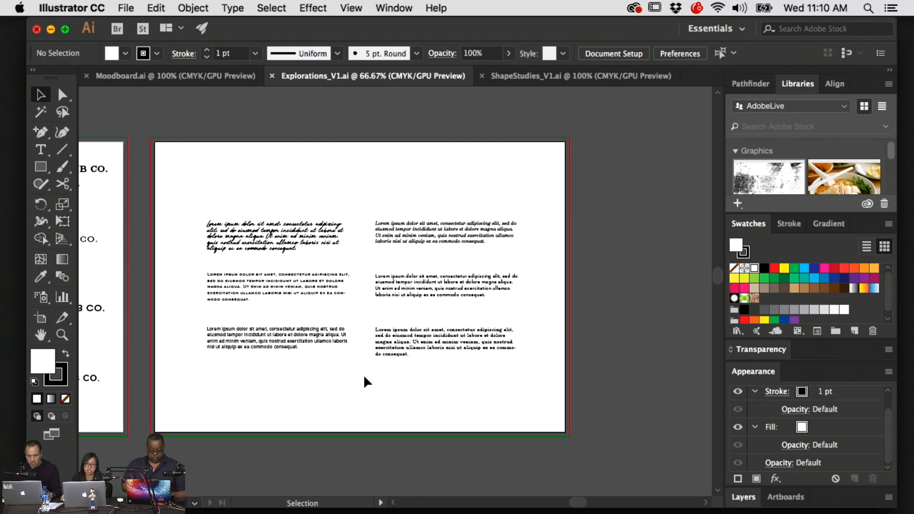
drag(333, 440, 631, 418)
drag(369, 436, 627, 321)
drag(525, 350, 564, 306)
drag(430, 252, 460, 260)
scroll(464, 270, down, 1)
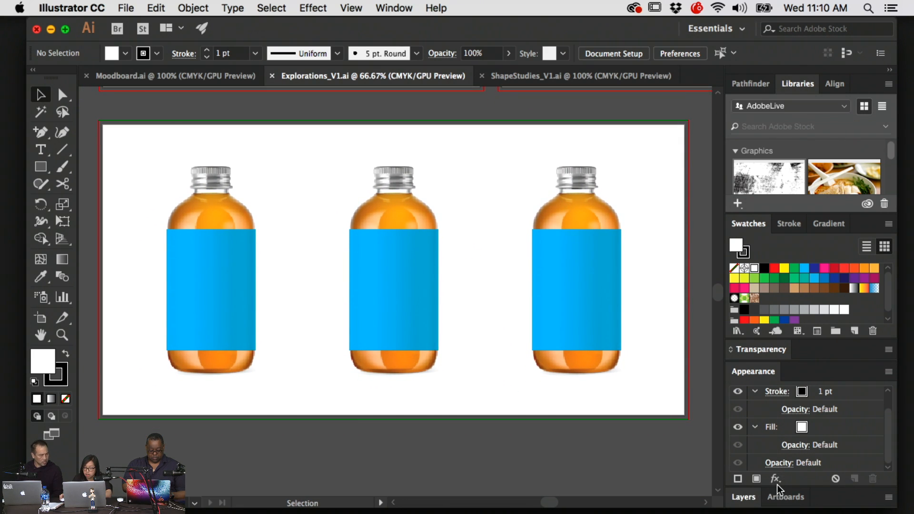
- Detach the Layers panel, select the first bottle's label, and toggle the label highlight and shadow layers off and on
drag(729, 487, 681, 304)
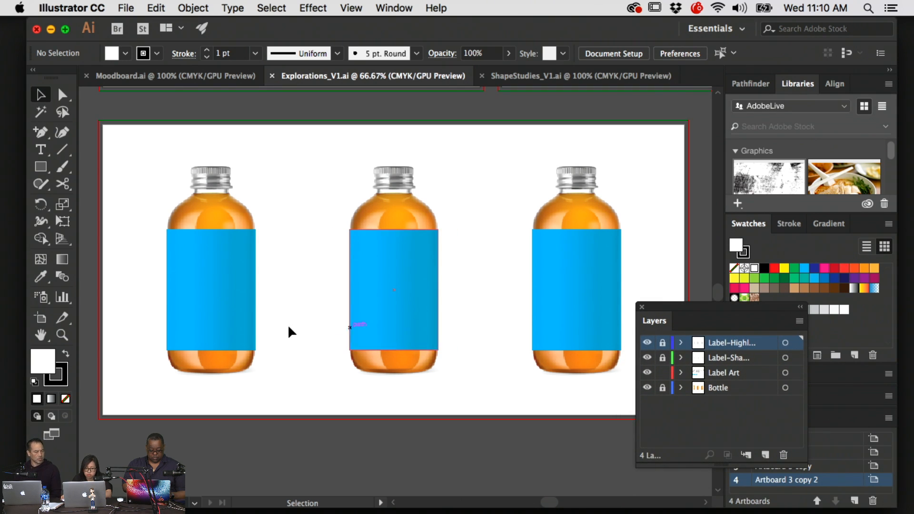
click(244, 293)
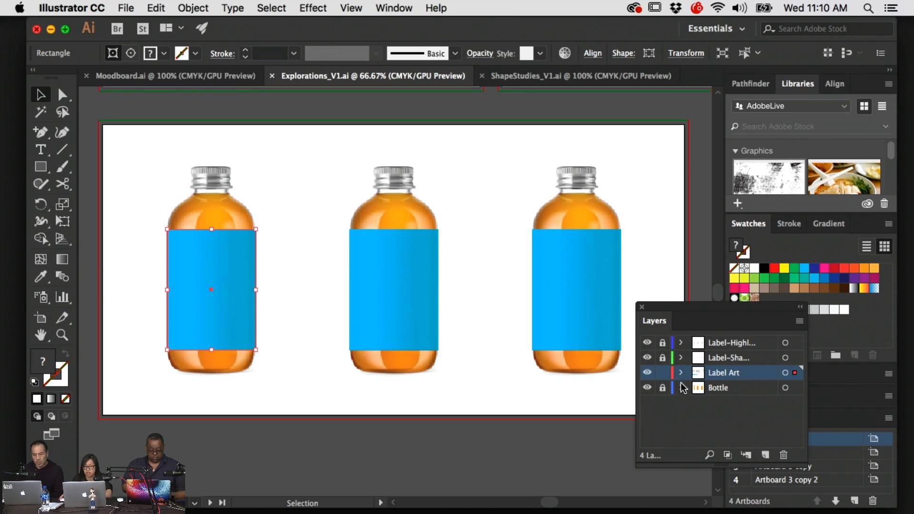
click(647, 343)
click(647, 344)
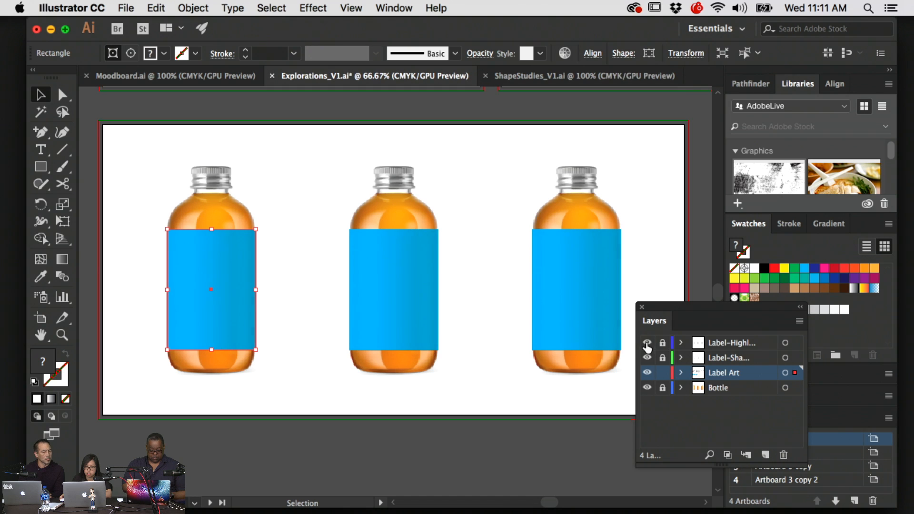
click(646, 357)
click(647, 357)
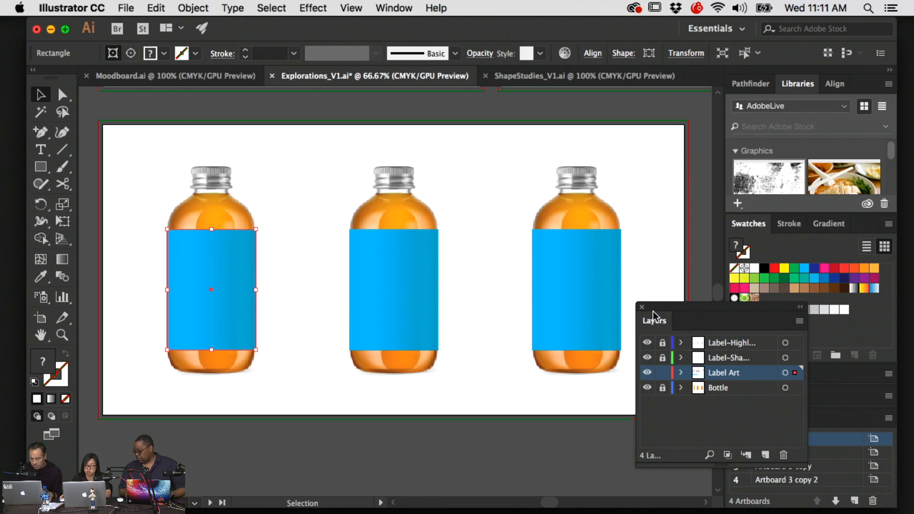
- Dock the Layers panel next to the Transparency panel and deselect the bottle label
drag(651, 312, 601, 418)
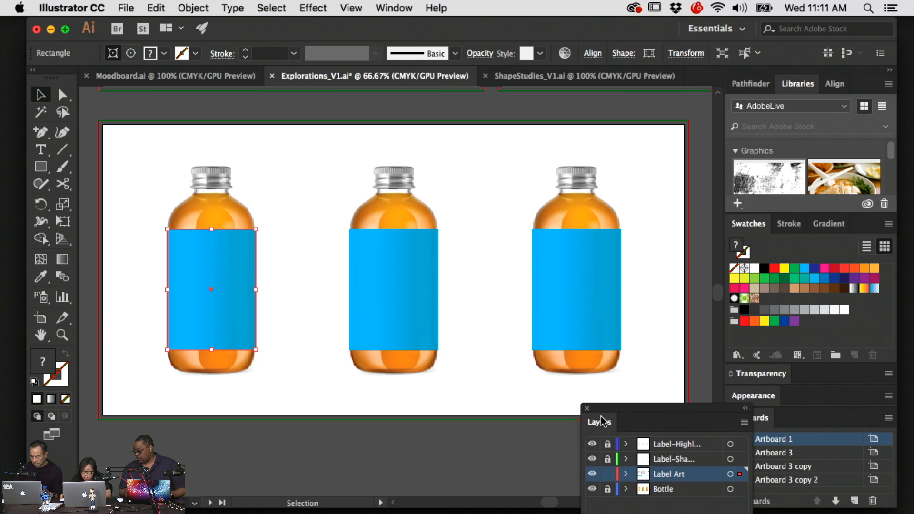
drag(681, 409, 812, 381)
click(565, 418)
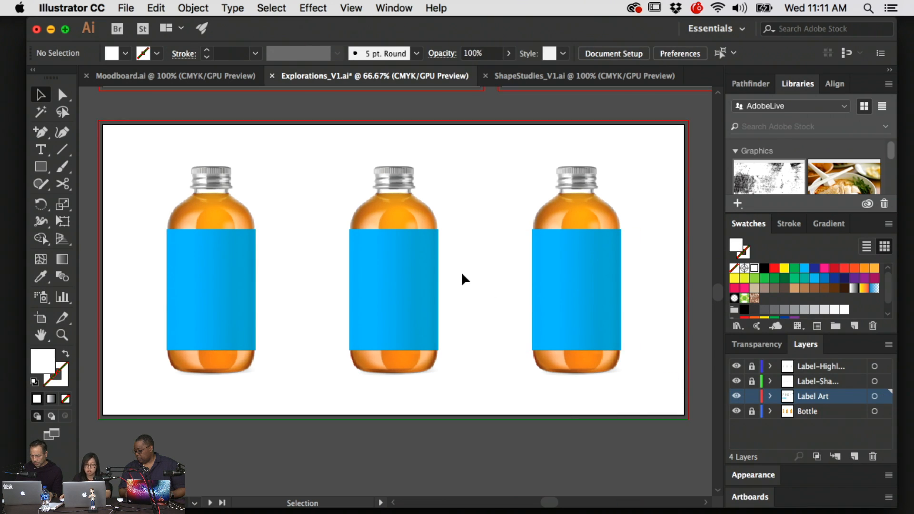
- Switch to the ShapeStudies_V1.ai document and view its rows of bottles with blank gray labels
click(631, 75)
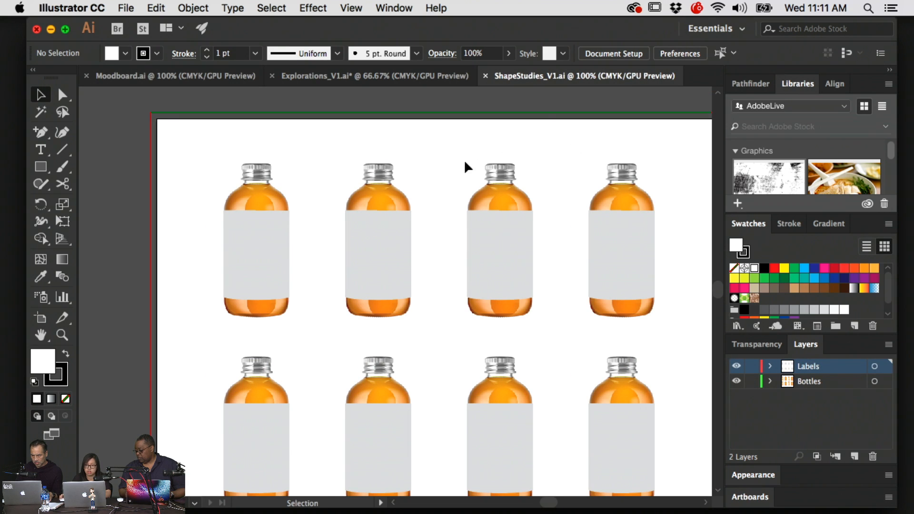
drag(465, 161, 433, 124)
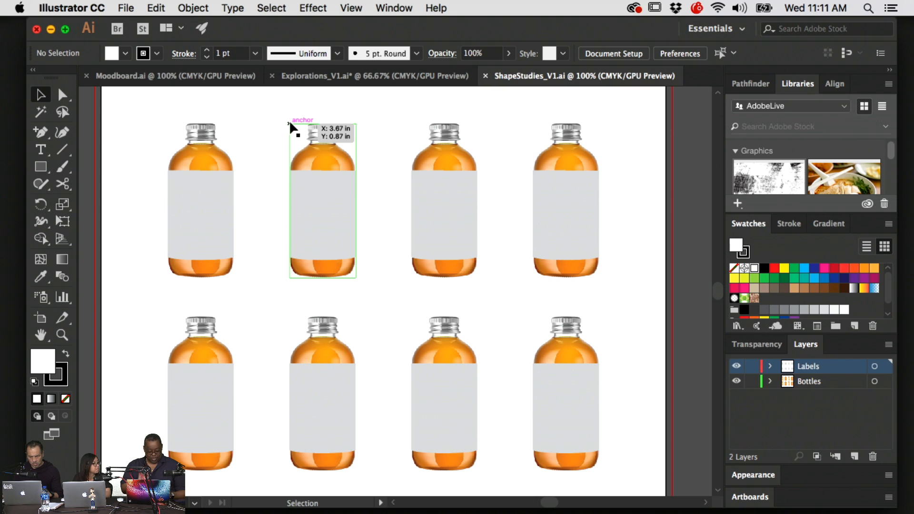
scroll(193, 140, up, 1)
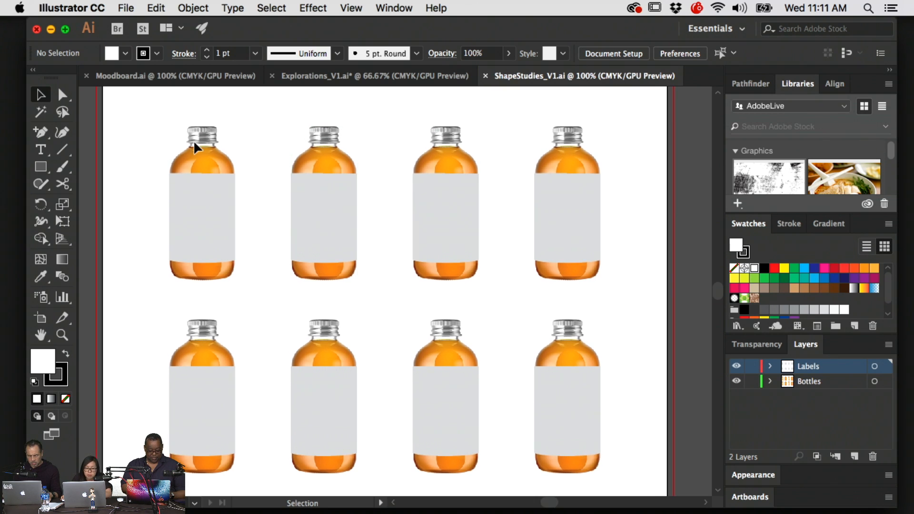
drag(199, 138, 227, 141)
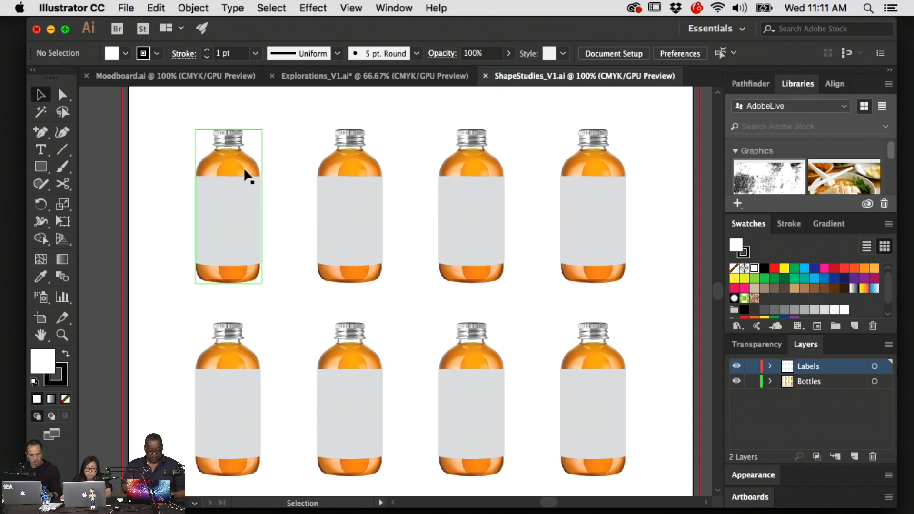
- Select and deselect the first bottle's gray label, and toggle the Bottles layer's visibility off and on
click(246, 234)
scroll(217, 230, right, 1)
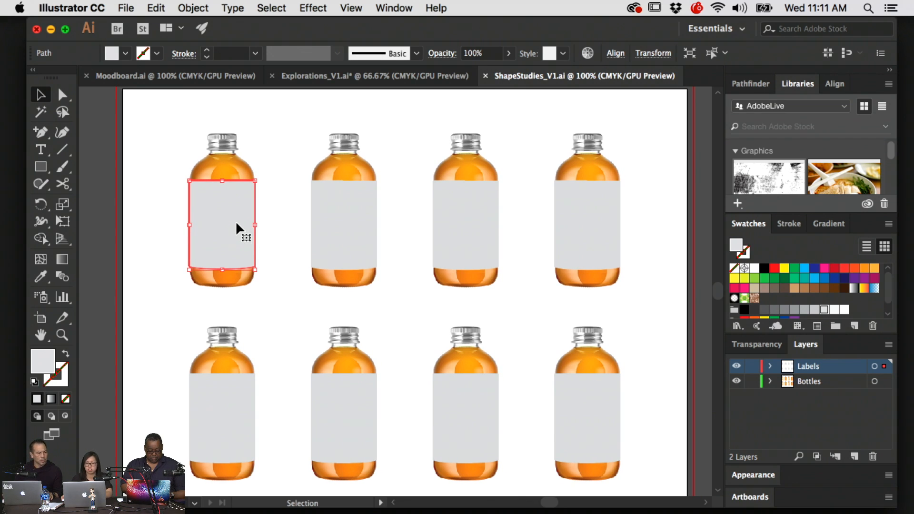
click(151, 271)
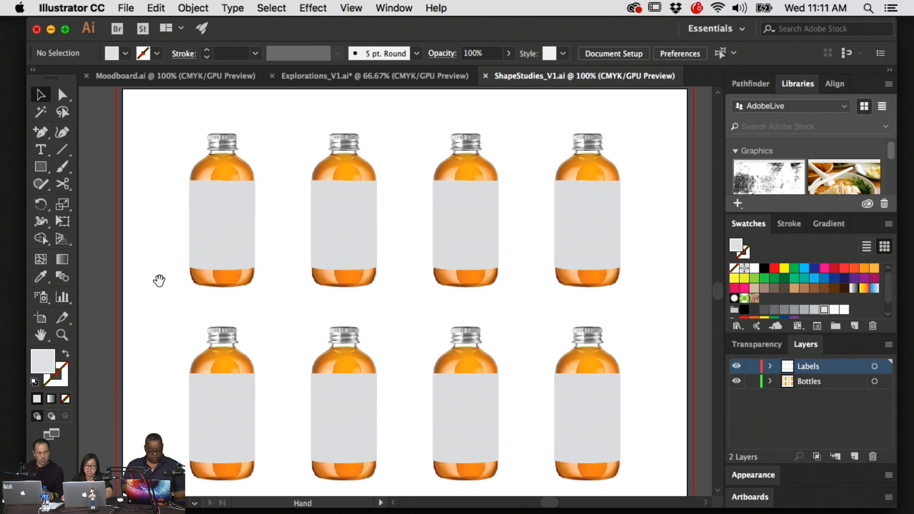
drag(159, 280, 149, 267)
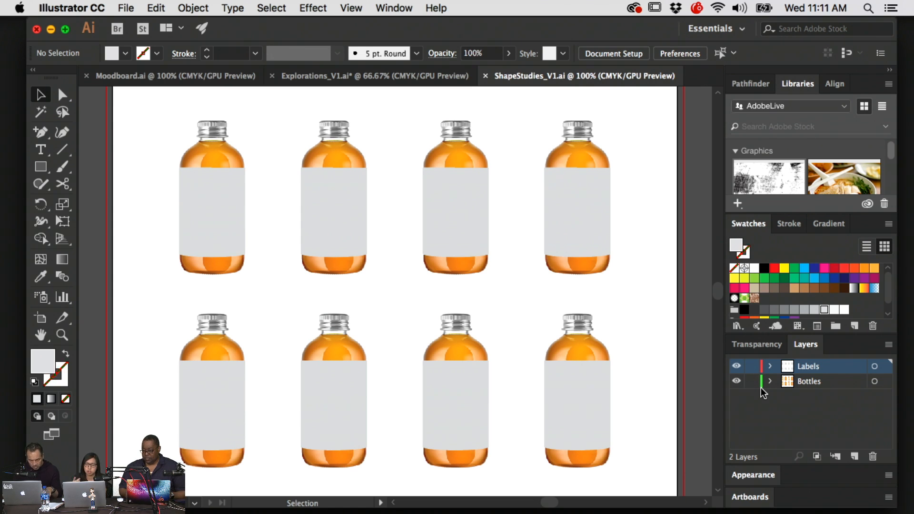
click(736, 381)
click(736, 380)
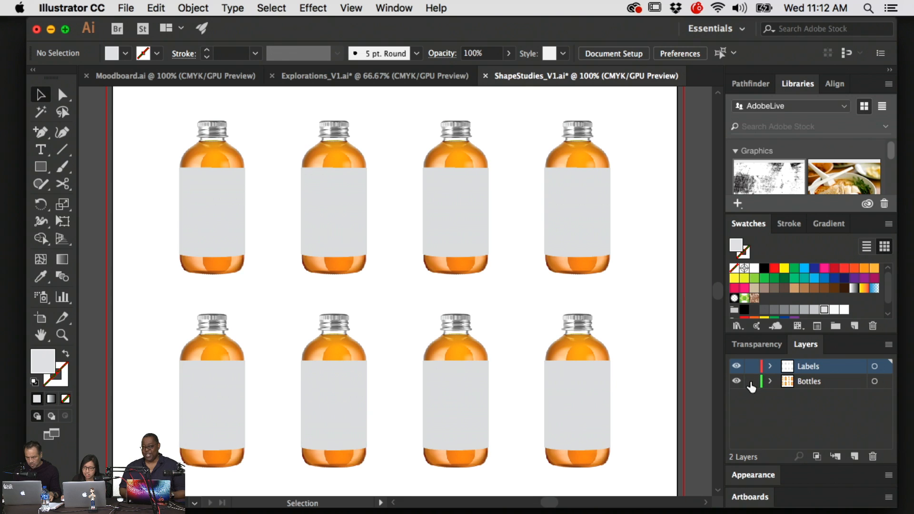
- Lock the Bottles and Labels layers and add a new layer above them
click(751, 381)
click(752, 367)
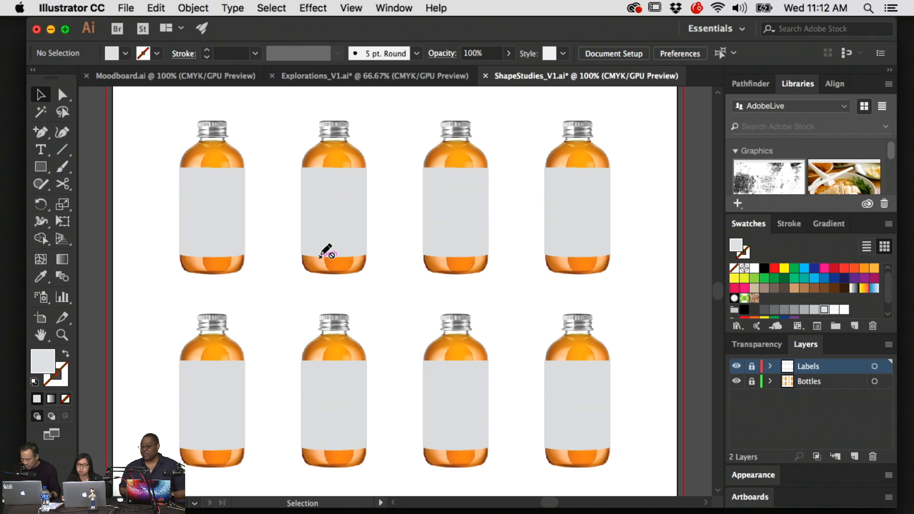
key(a)
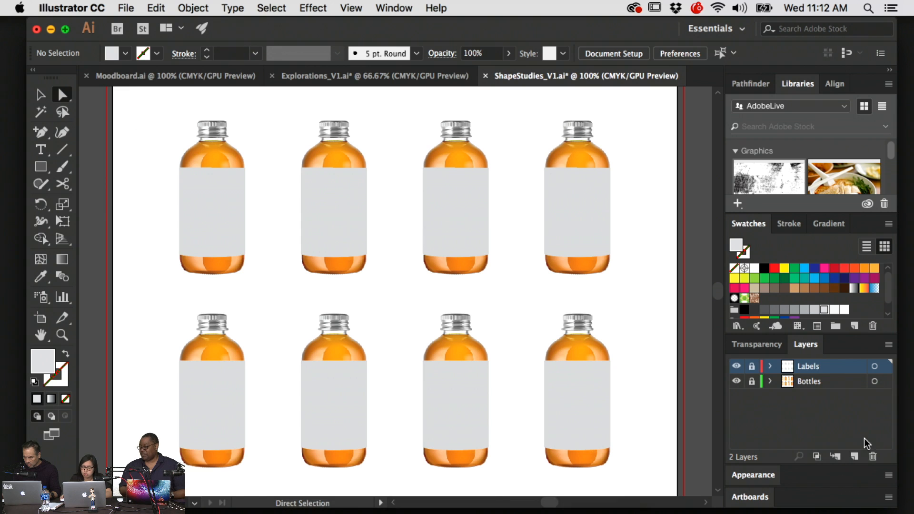
click(854, 456)
- Draw a straight horizontal Pen line along the top edges of the first row's labels, extending past the outer bottles
drag(381, 206, 402, 255)
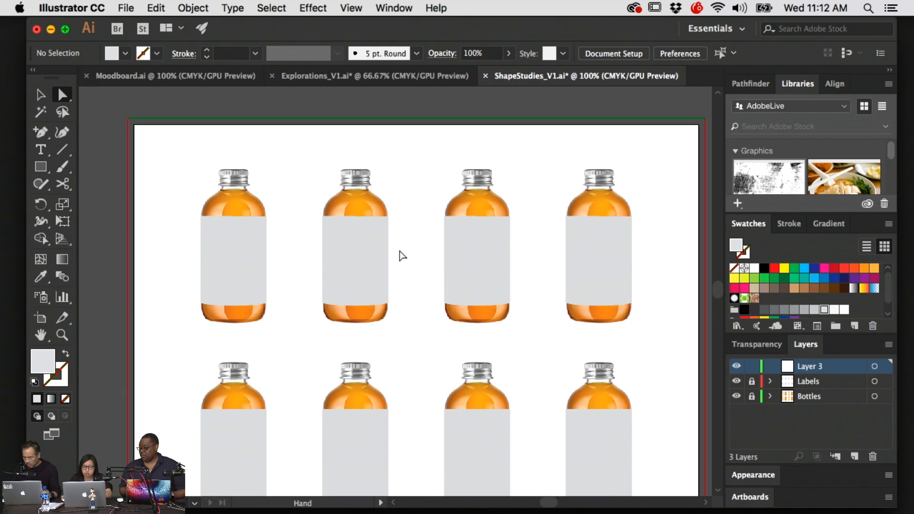
key(p)
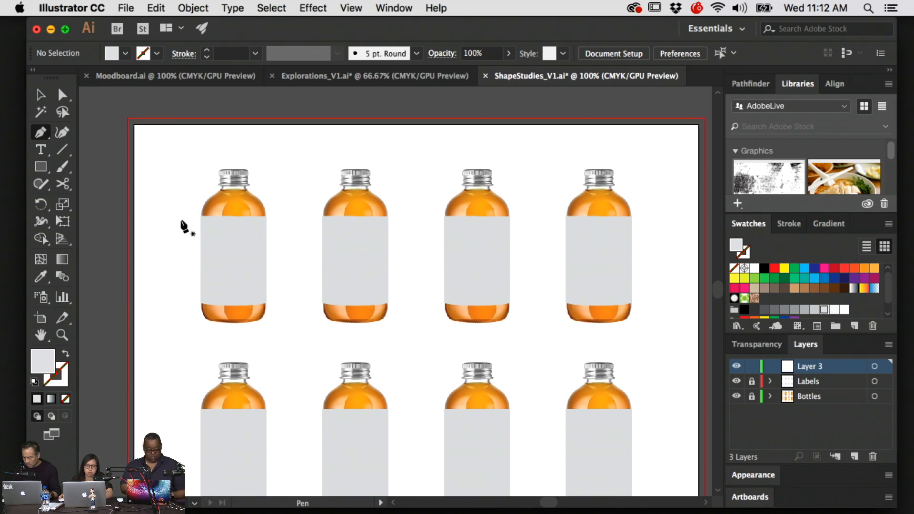
click(187, 216)
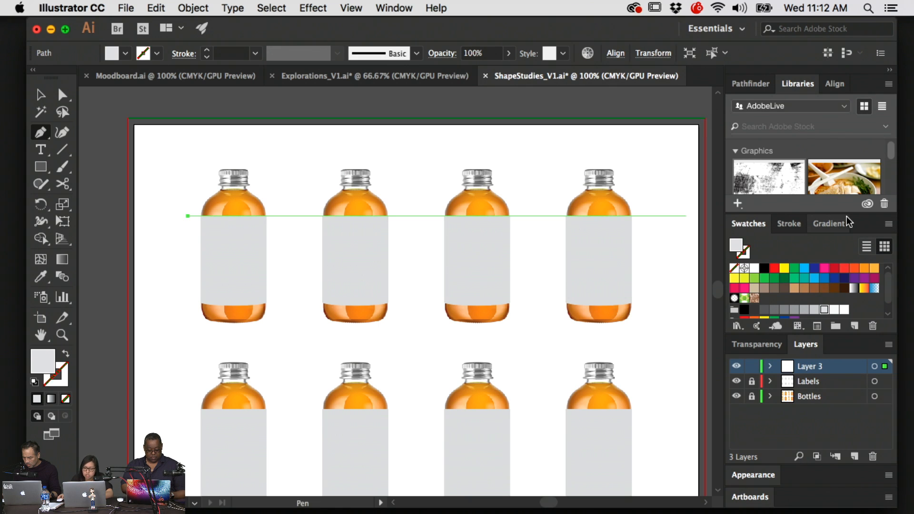
click(667, 216)
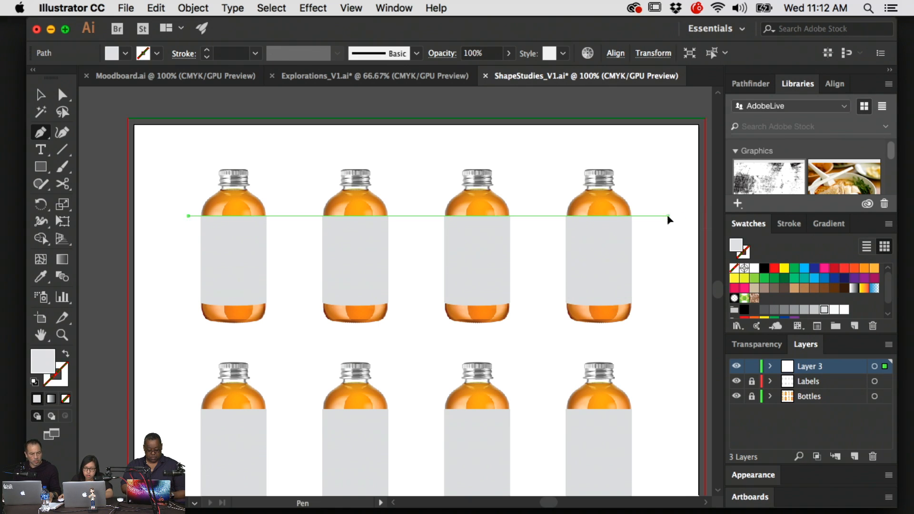
- Swap the line's fill and stroke, and set its stroke color to bright pink
click(65, 354)
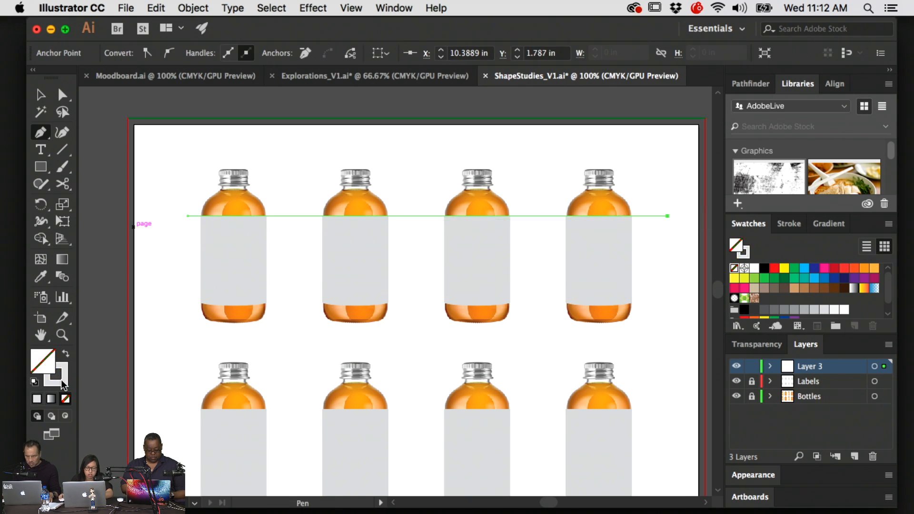
click(60, 379)
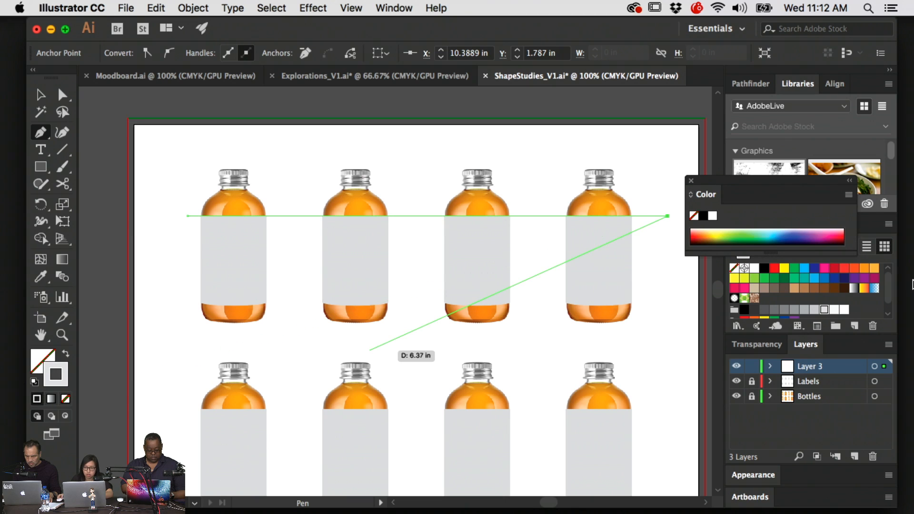
click(823, 268)
key(v)
click(659, 254)
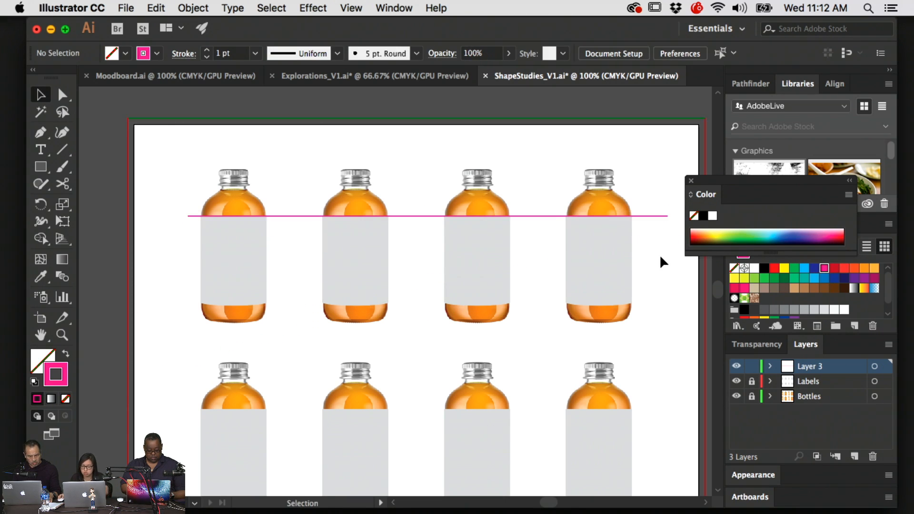
- Copy the pink line downward and repeat the copy at equal spacing, making five lines across the first row's labels
key(super+equal)
drag(458, 210, 407, 208)
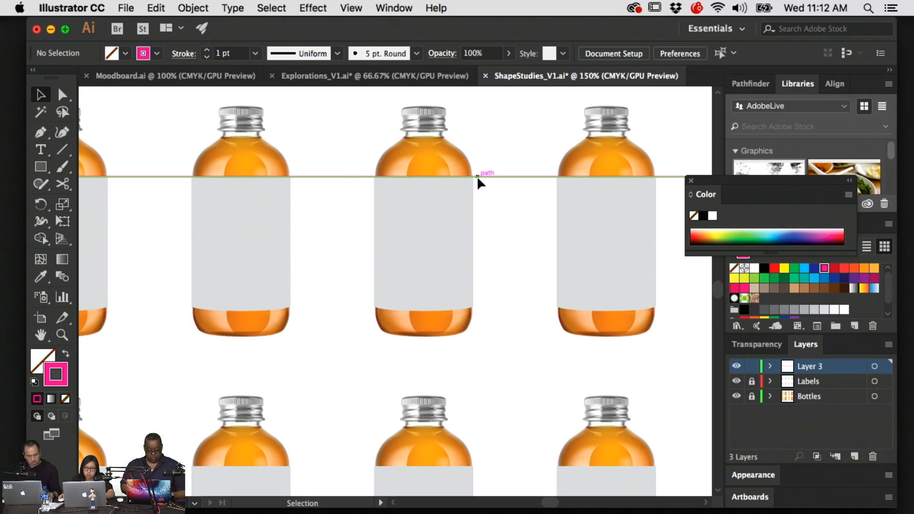
drag(476, 176, 478, 211)
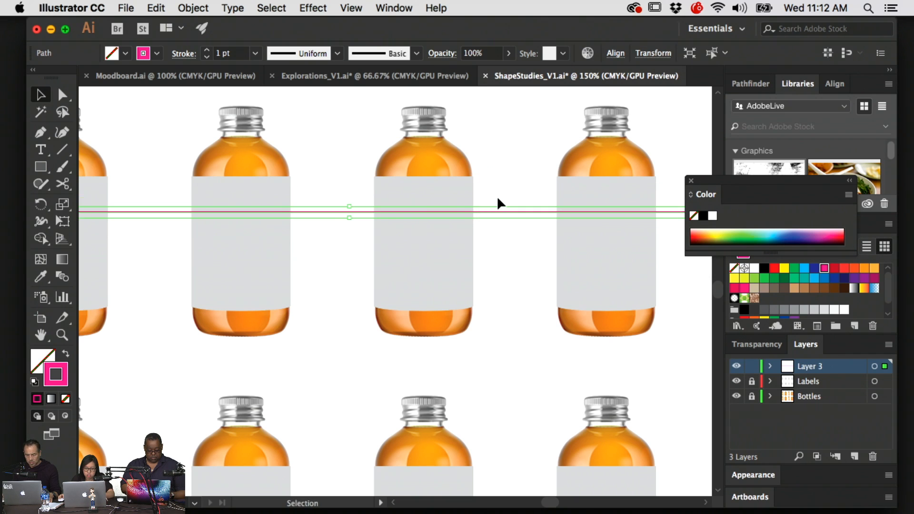
key(cmd+z)
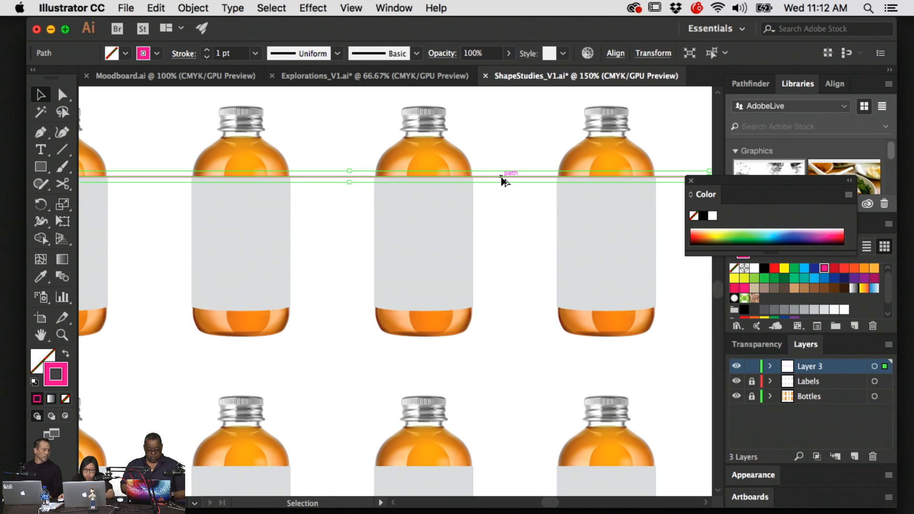
drag(501, 177, 501, 211)
key(super+d)
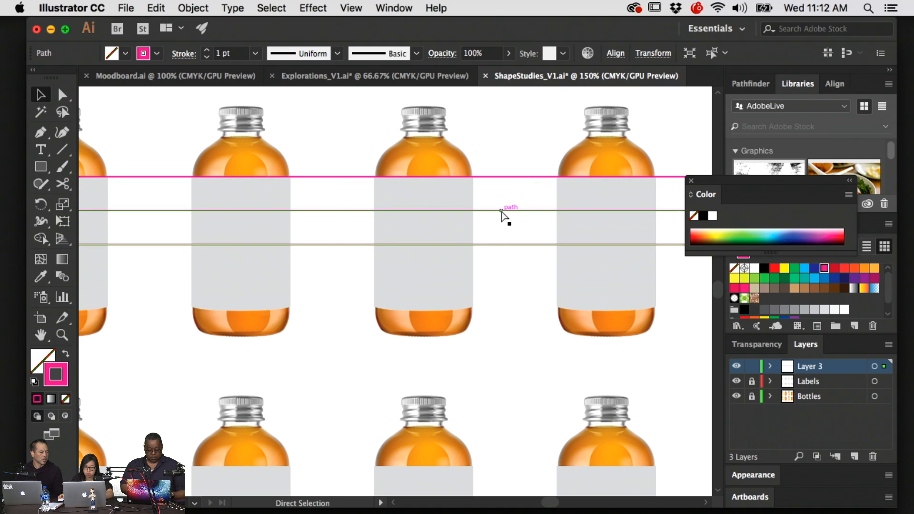
key(super+d)
key(super+d)
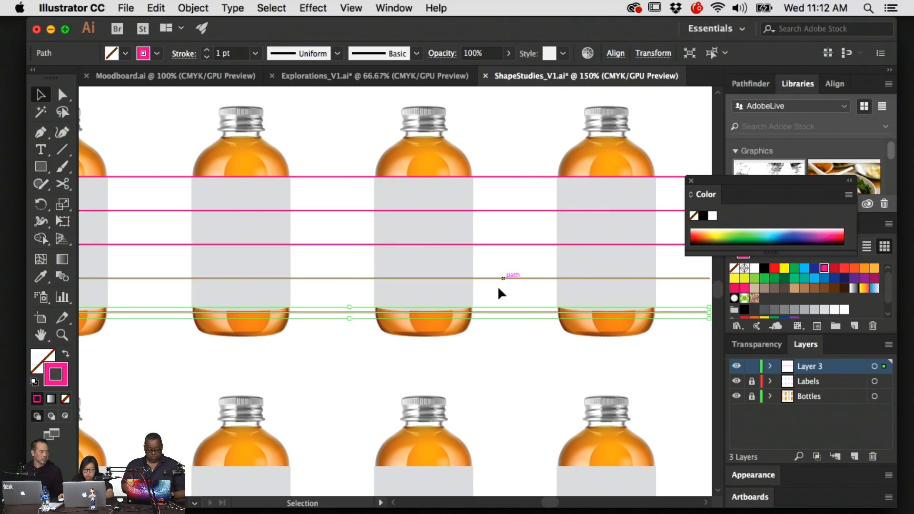
- Move the lowest pink line up onto the bottom edge of the first row's labels and select all five lines
click(506, 324)
drag(494, 311, 494, 308)
drag(529, 335, 515, 99)
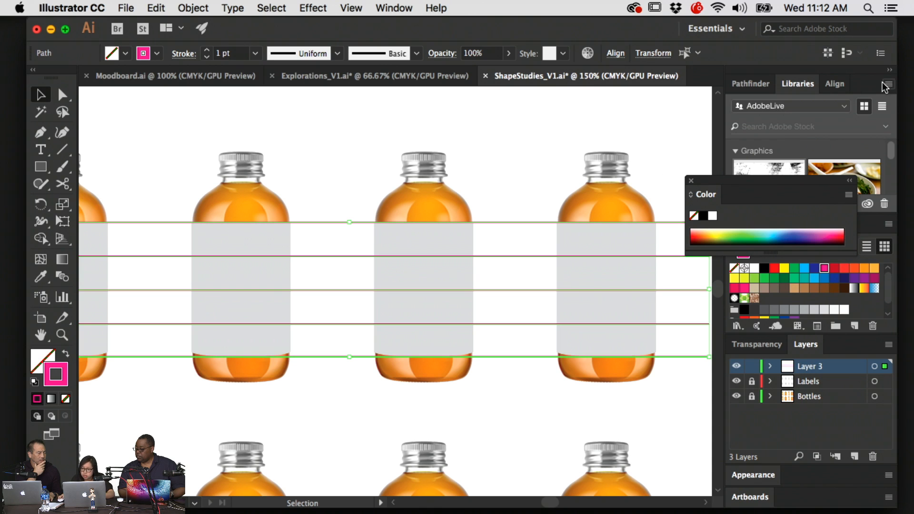
- Show the Align panel, and dock the floating Color panel beside Layers with the layer list in front
click(415, 8)
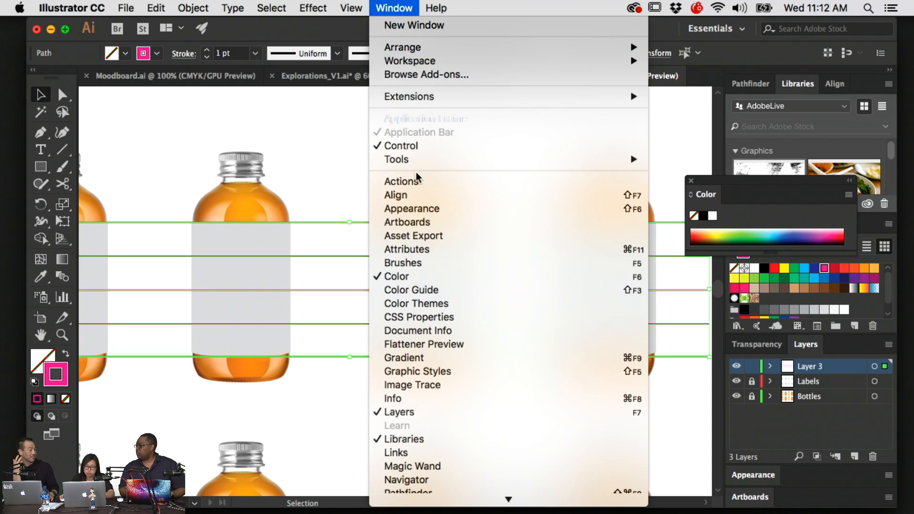
click(417, 195)
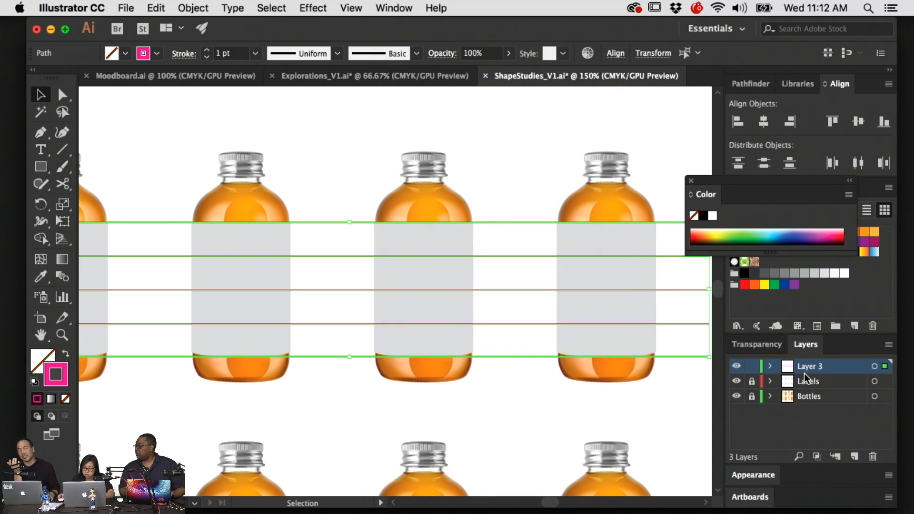
drag(705, 193, 836, 347)
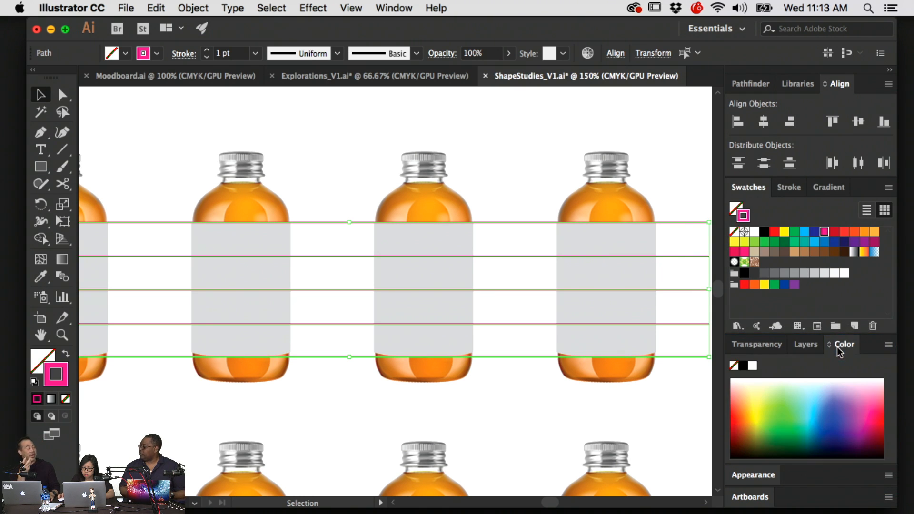
click(803, 346)
click(495, 188)
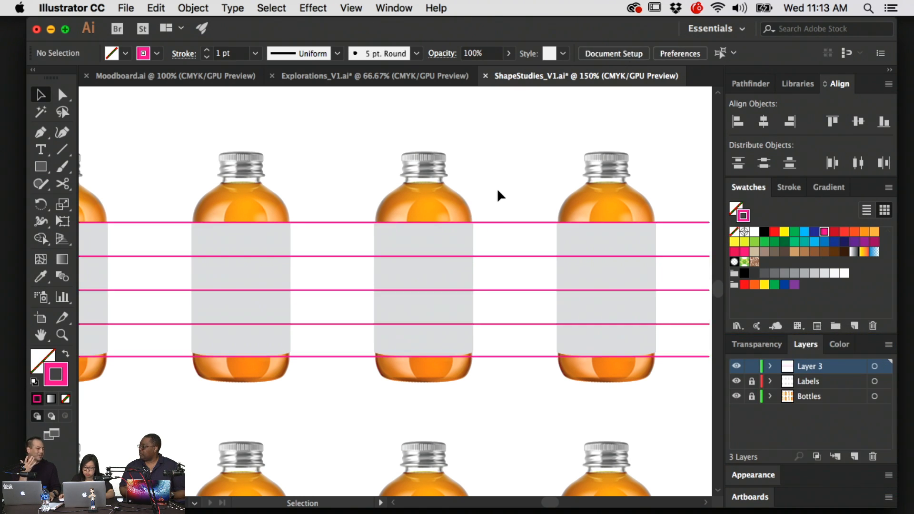
- Distribute the five pink lines evenly by their vertical centers across the first row's labels
drag(497, 188, 522, 494)
click(857, 123)
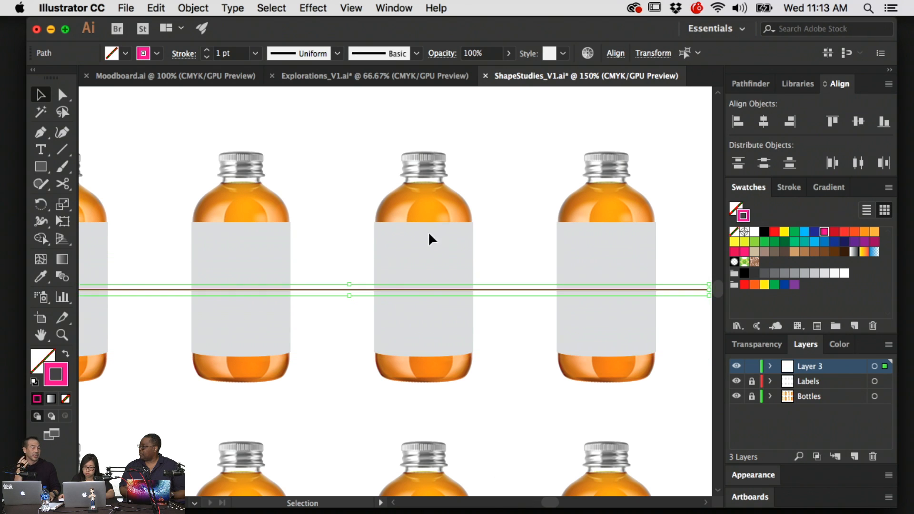
key(super+z)
click(761, 164)
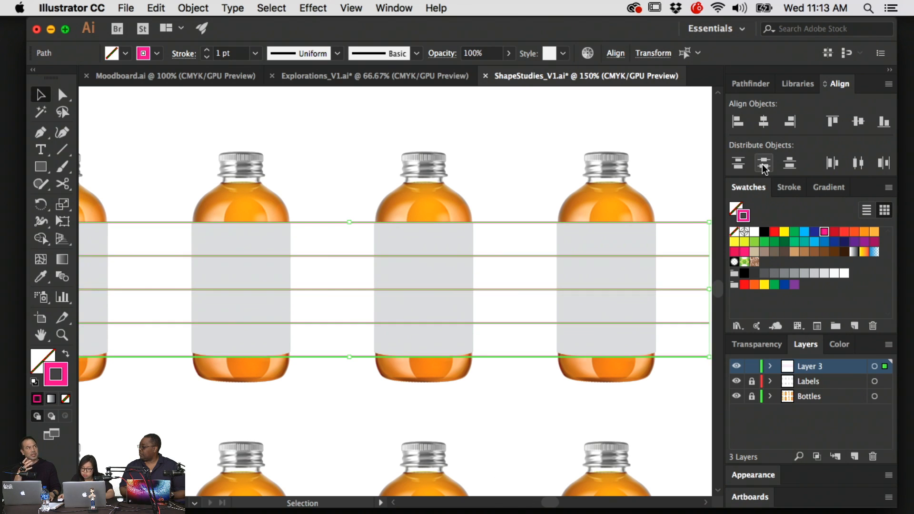
click(361, 213)
- Rename the layer holding the pink lines as Grid
key(super+0)
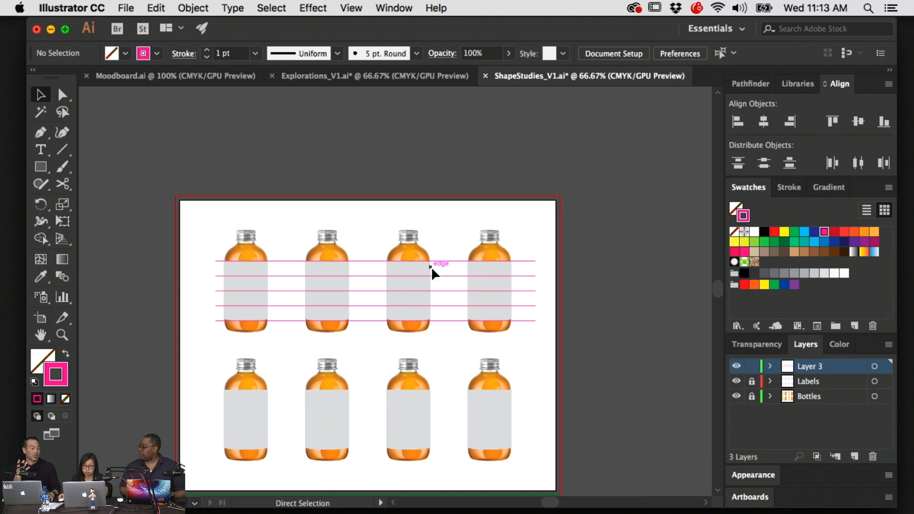
drag(447, 236, 449, 345)
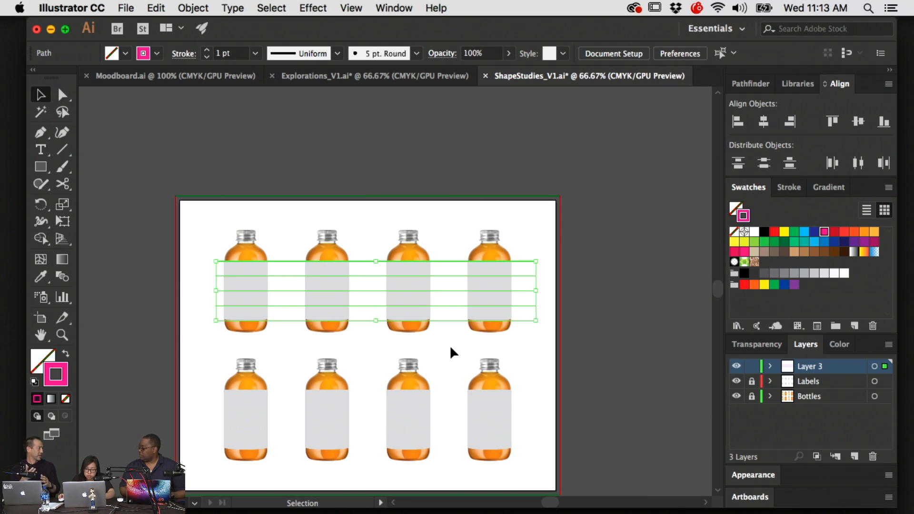
double_click(811, 365)
text(Grid)
key(Return)
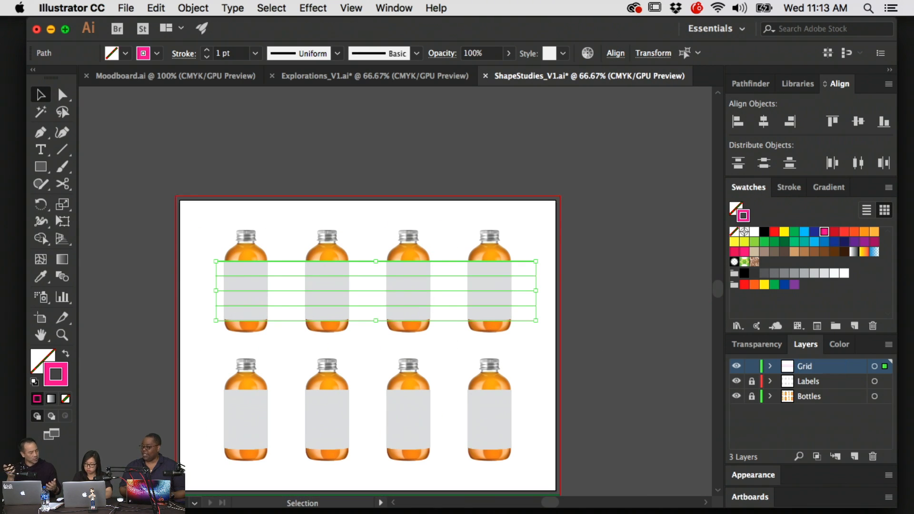
double_click(804, 366)
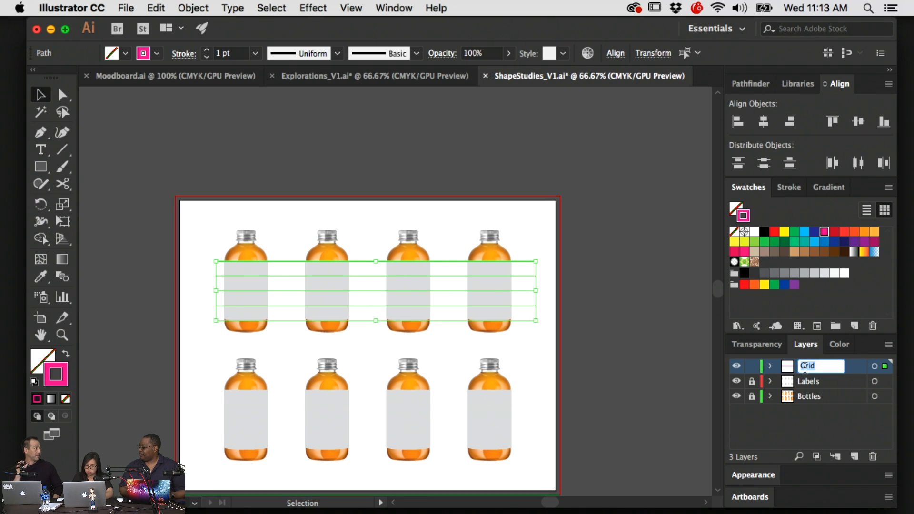
key(Left)
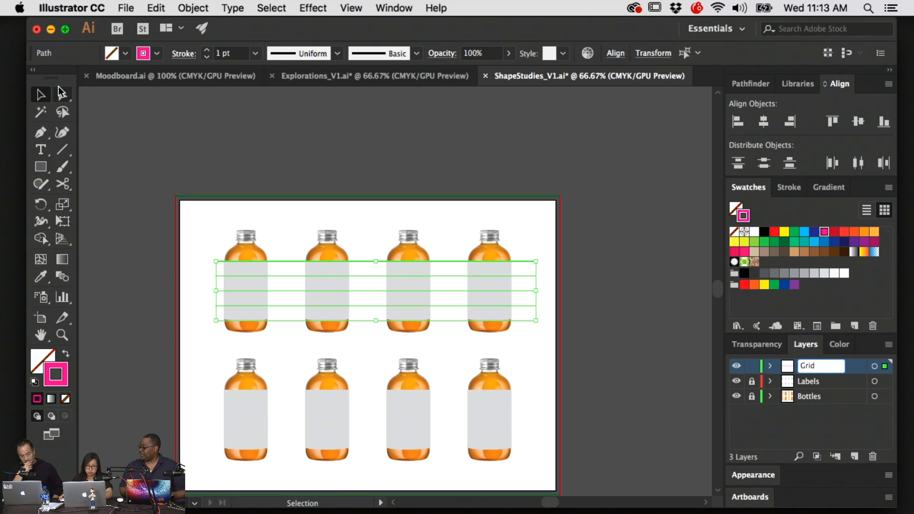
click(424, 184)
- Copy the five grid lines straight down onto the second row of bottles, starting at the labels' top edge
key(a)
scroll(648, 198, down, 4)
key(v)
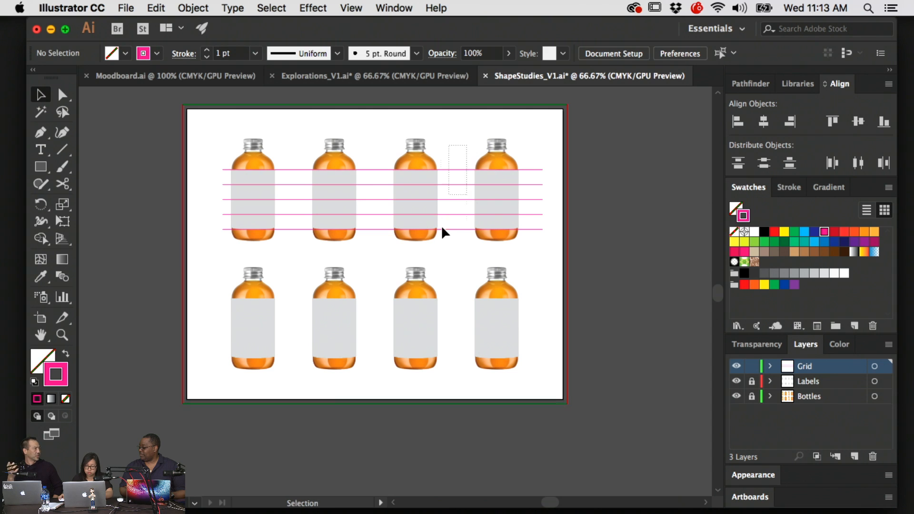
click(446, 229)
drag(446, 229, 453, 363)
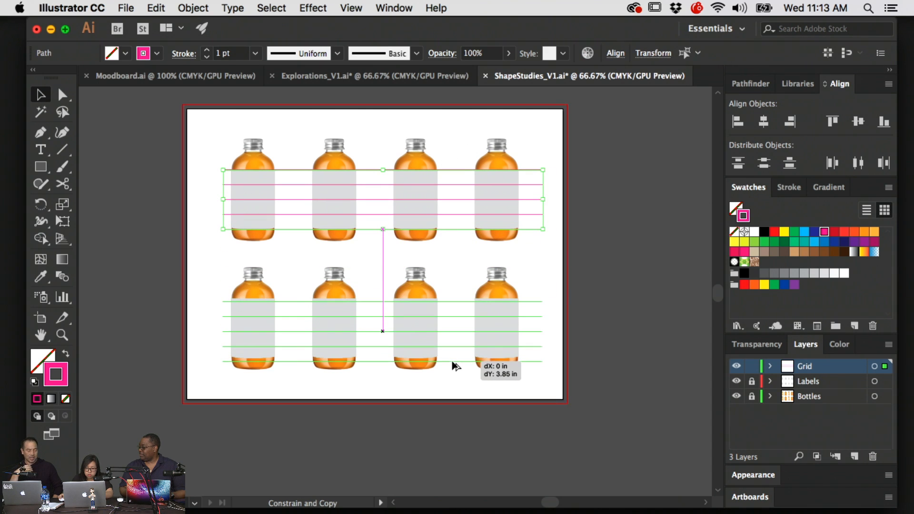
click(486, 386)
- Delete the second row's lowest grid line and move the line above it down to the labels' bottom edge
key(super+1)
scroll(494, 388, down, 2)
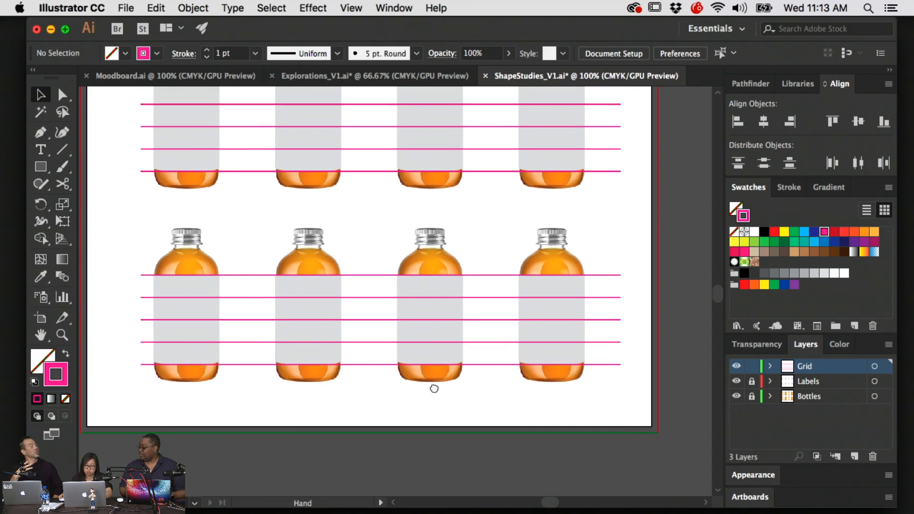
drag(470, 342, 481, 370)
key(Delete)
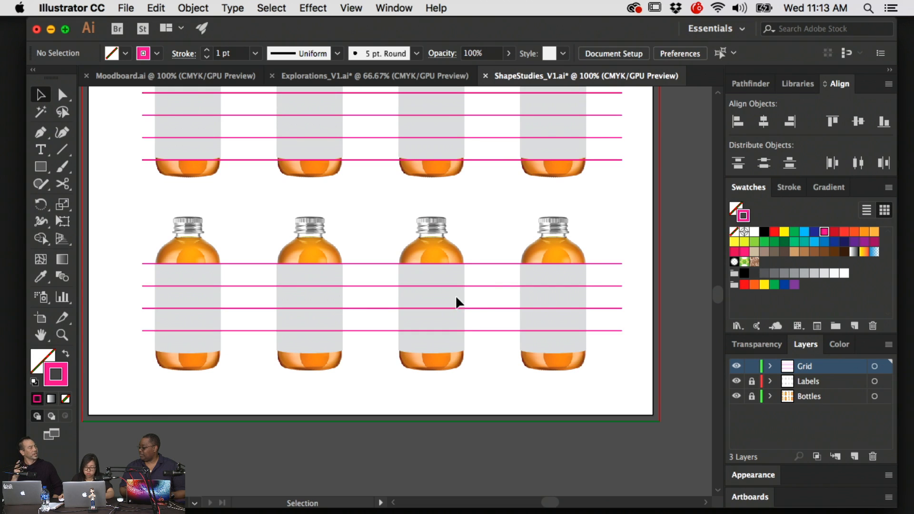
drag(466, 331, 468, 353)
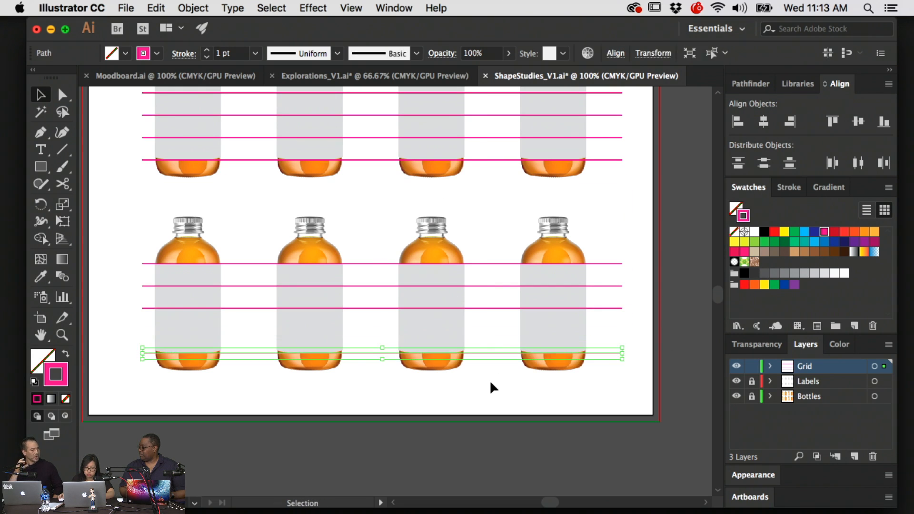
- Distribute the second row's four grid lines evenly by their vertical centers between the labels' top and bottom edges
drag(493, 388, 532, 182)
click(763, 163)
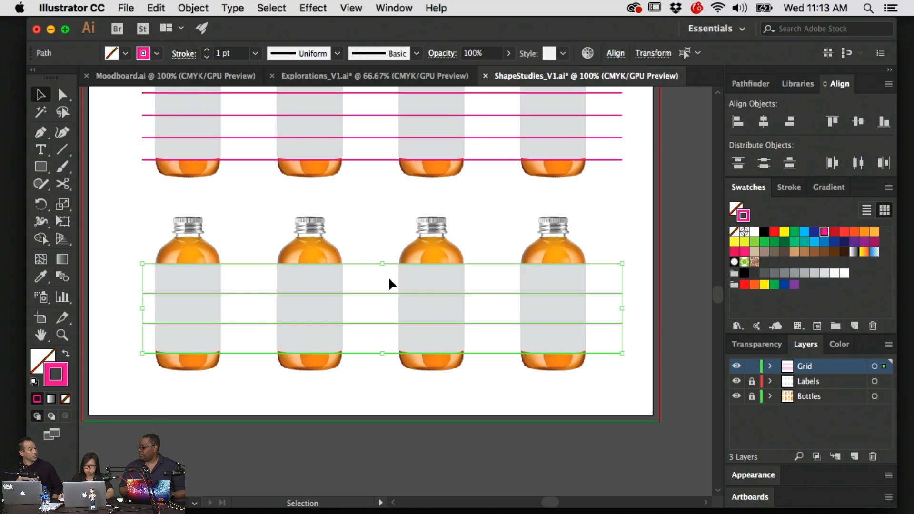
click(394, 231)
- Set the stroke weight of all grid lines in both bottle rows to 0.5 pt
scroll(476, 266, up, 1)
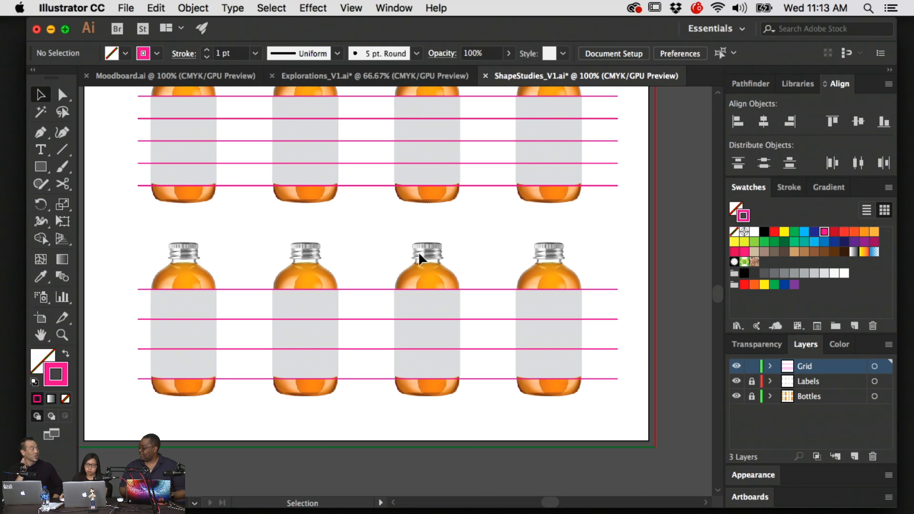
scroll(418, 251, up, 1)
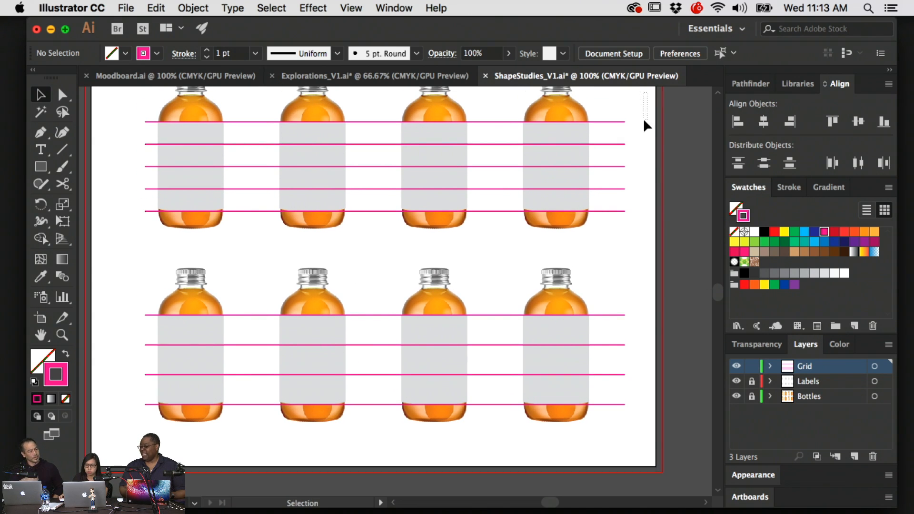
drag(613, 451, 613, 449)
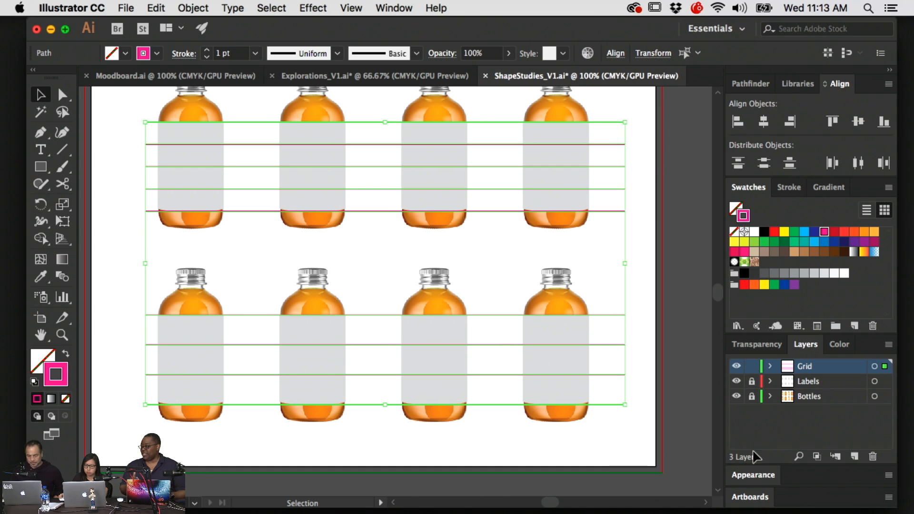
click(788, 187)
click(782, 208)
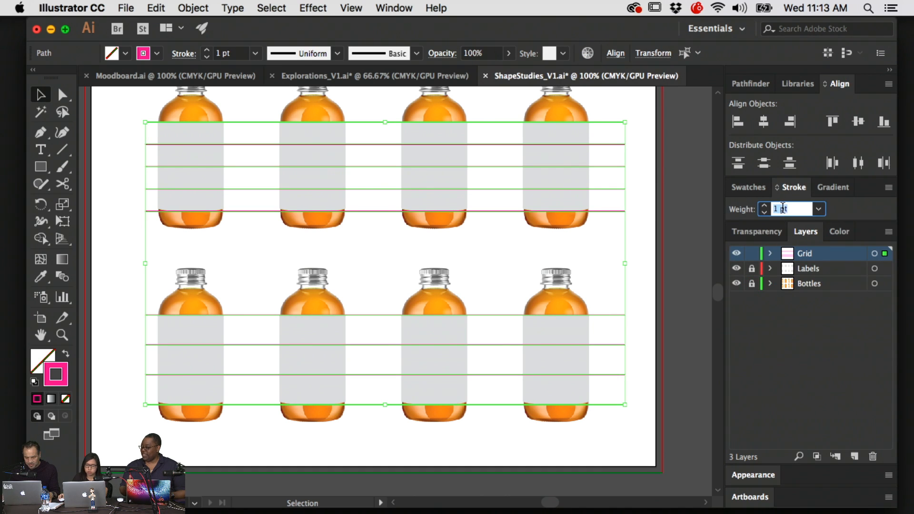
text(0.)
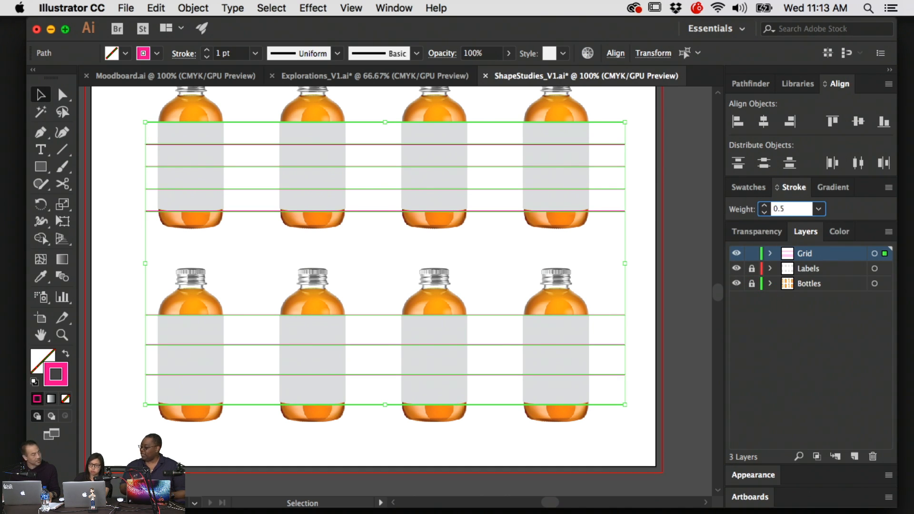
text(5)
key(Return)
- Lock the Grid layer and unlock the Labels layer
click(751, 253)
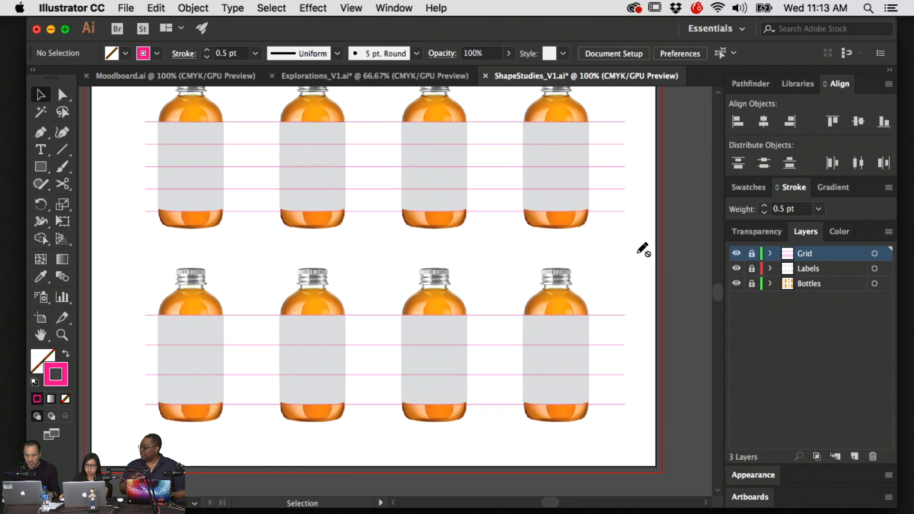
click(749, 269)
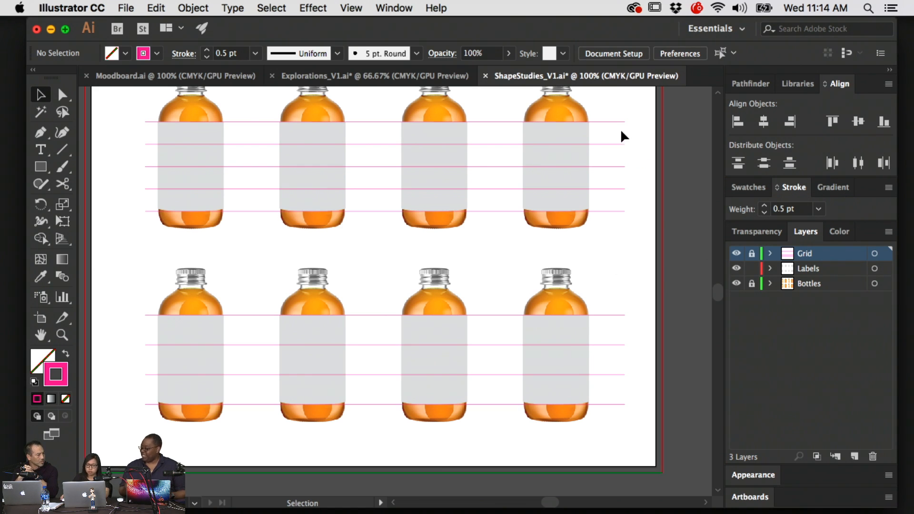
- Unlock the Grid layer, shorten all grid lines to end just past the last bottle column, and relock the layer
click(751, 253)
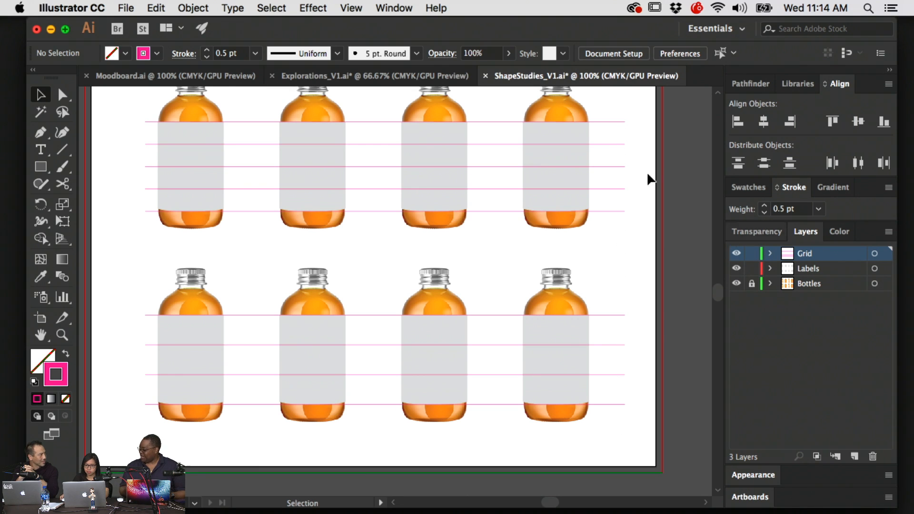
click(618, 404)
drag(624, 261, 602, 260)
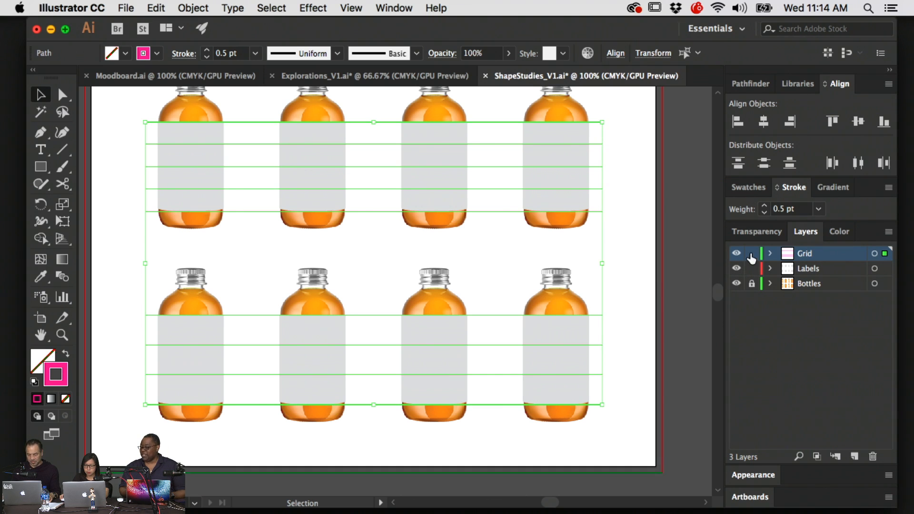
click(751, 253)
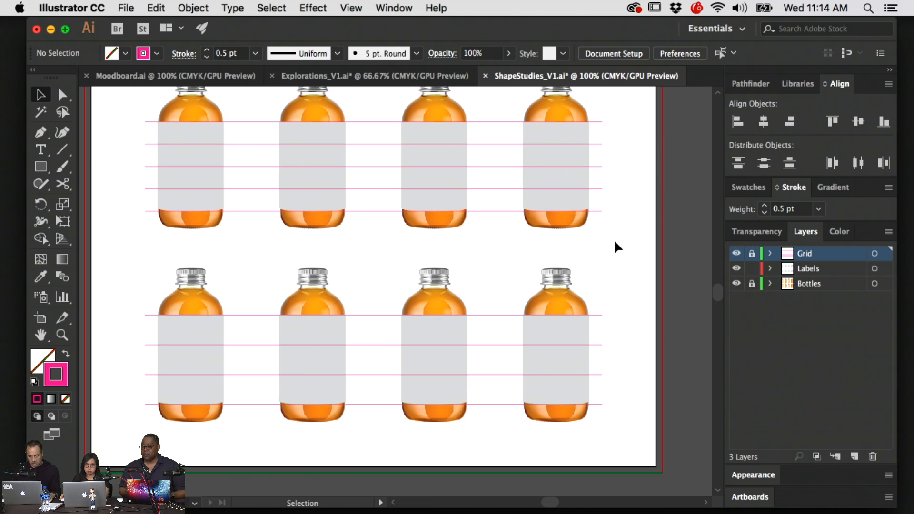
- Examine how the grid lines divide the labels in both rows of bottles, up close and in overview
scroll(581, 245, left, 2)
scroll(561, 249, right, 1)
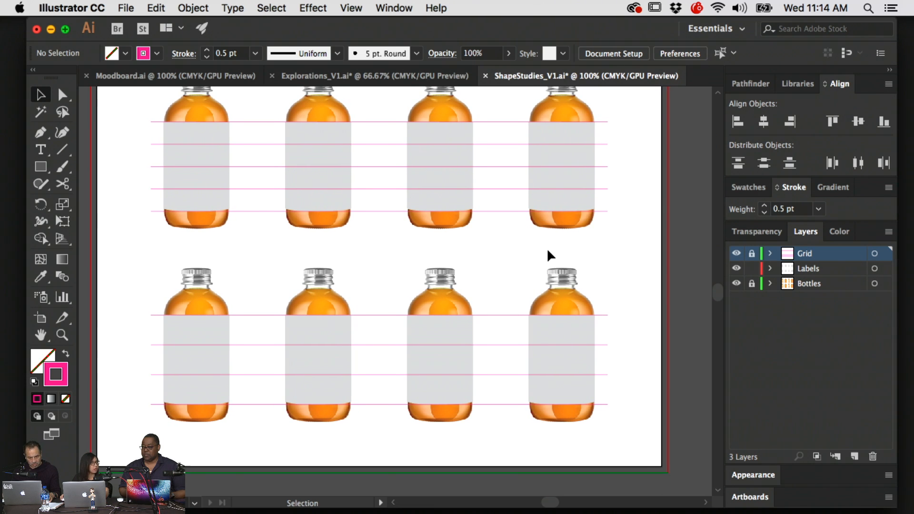
drag(427, 231, 467, 255)
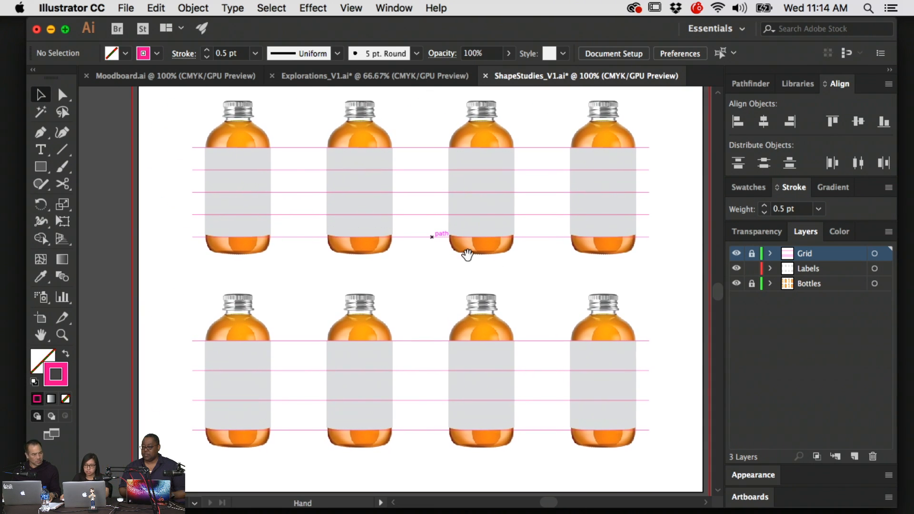
scroll(534, 252, down, 2)
scroll(333, 224, right, 2)
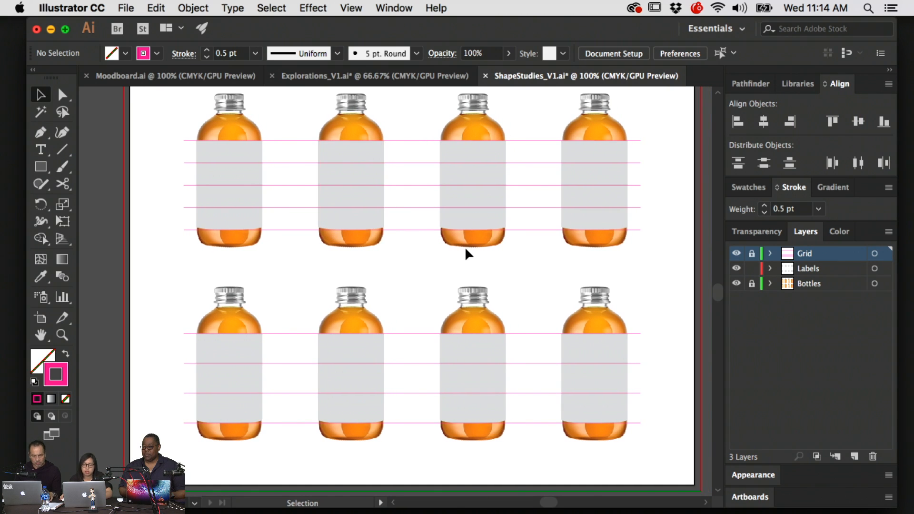
drag(335, 247, 353, 270)
key(super+plus)
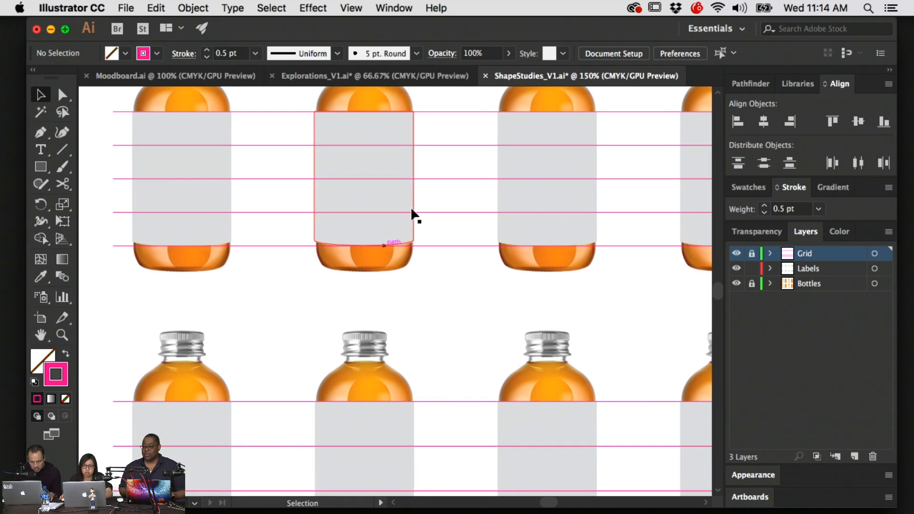
drag(408, 357, 384, 188)
scroll(429, 252, up, 1)
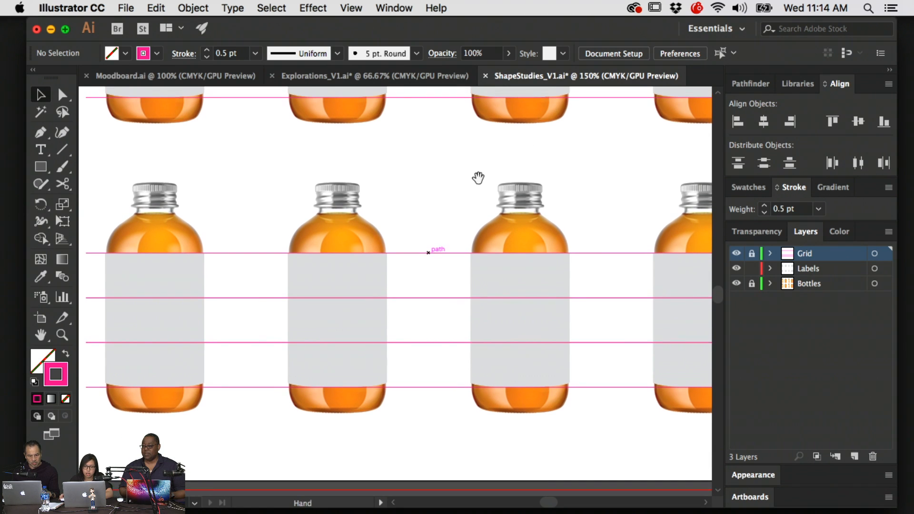
scroll(490, 267, down, 3)
key(super+minus)
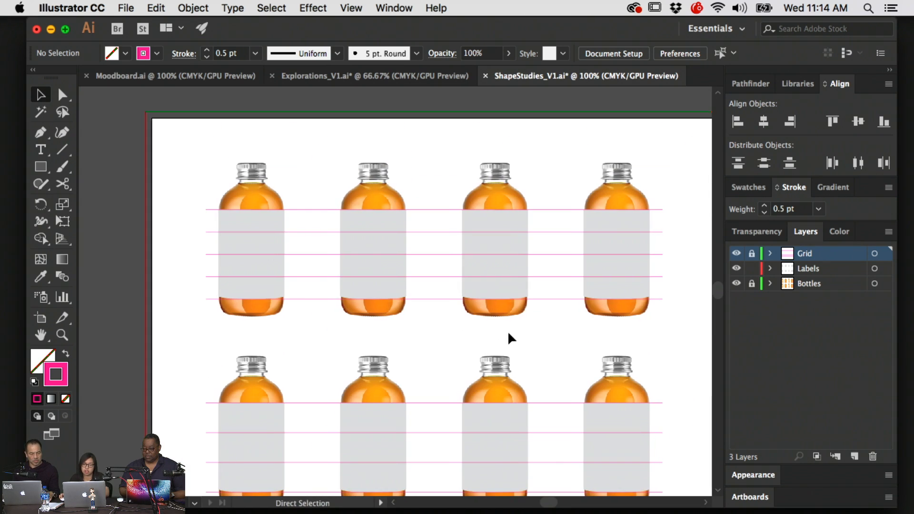
drag(491, 340, 492, 287)
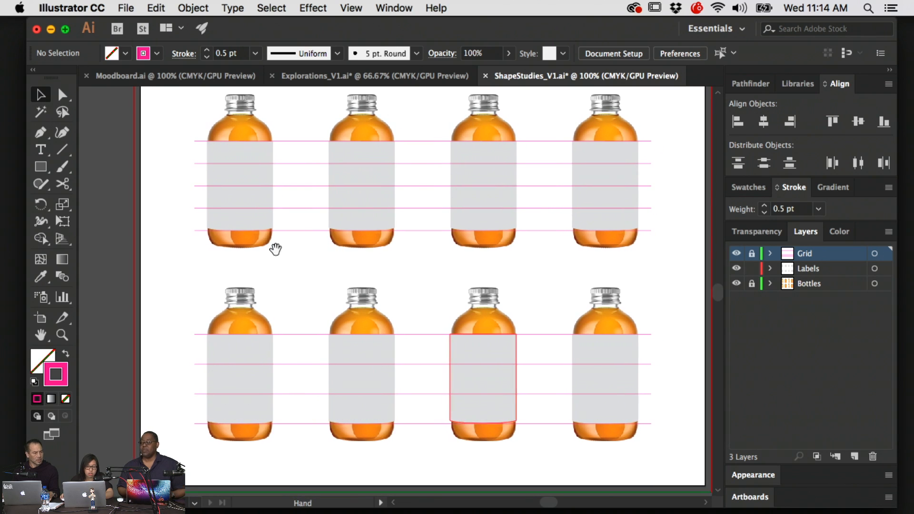
scroll(265, 177, down, 1)
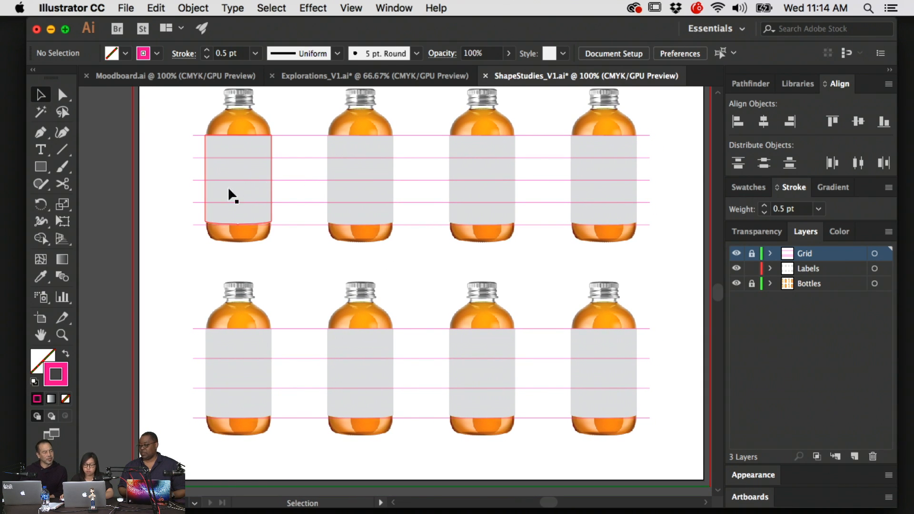
scroll(615, 189, right, 1)
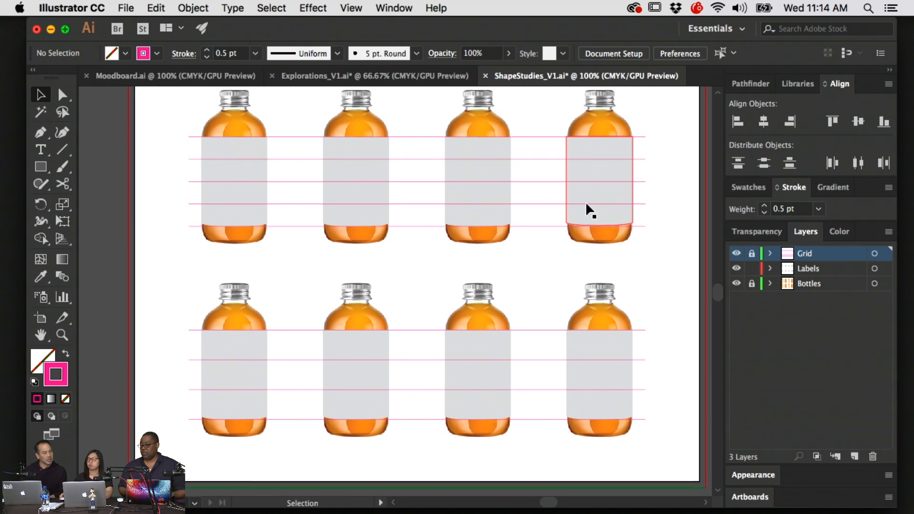
scroll(586, 204, down, 1)
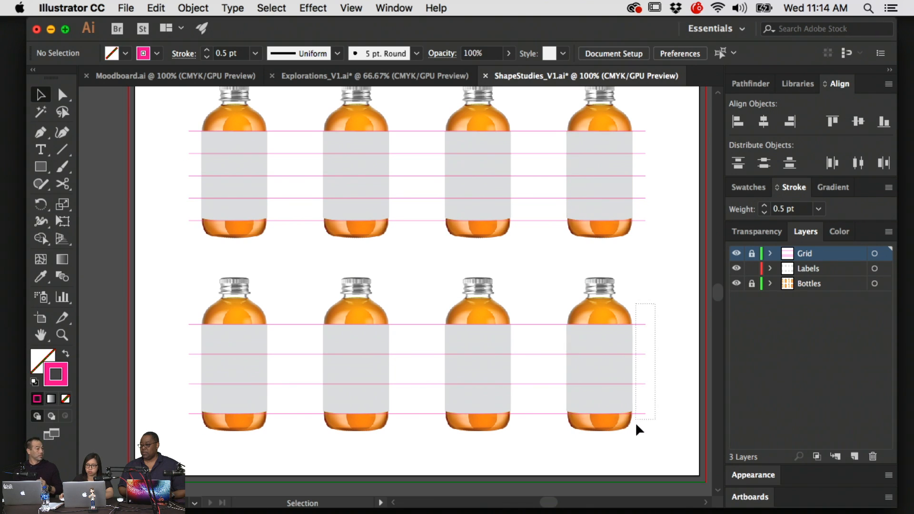
scroll(655, 374, left, 1)
drag(294, 207, 336, 248)
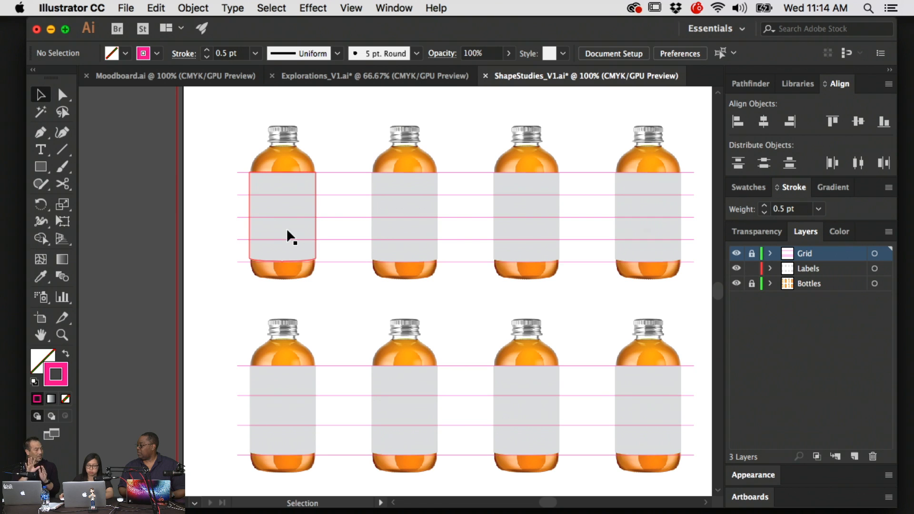
key(super+equal)
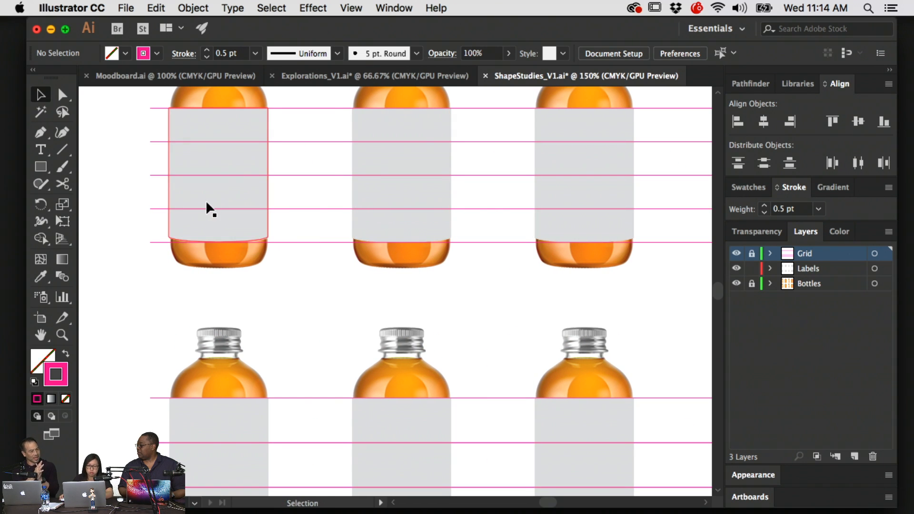
drag(206, 206, 269, 206)
key(super+z)
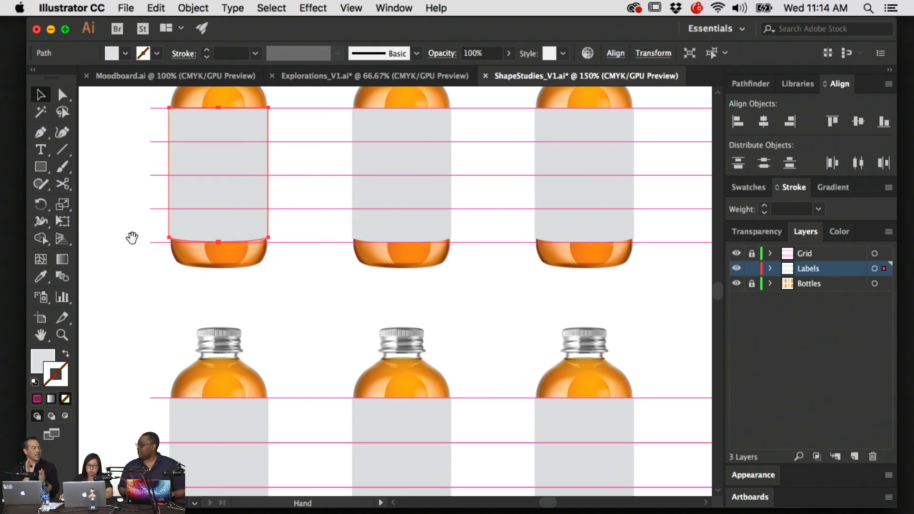
drag(132, 237, 182, 259)
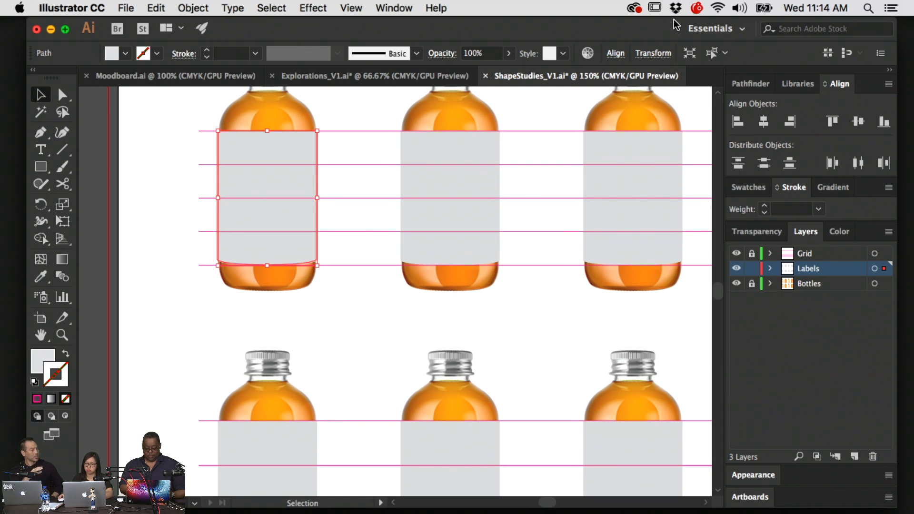
- Reposition and widen the application window to use more of the screen, and deselect the label
drag(646, 28, 628, 28)
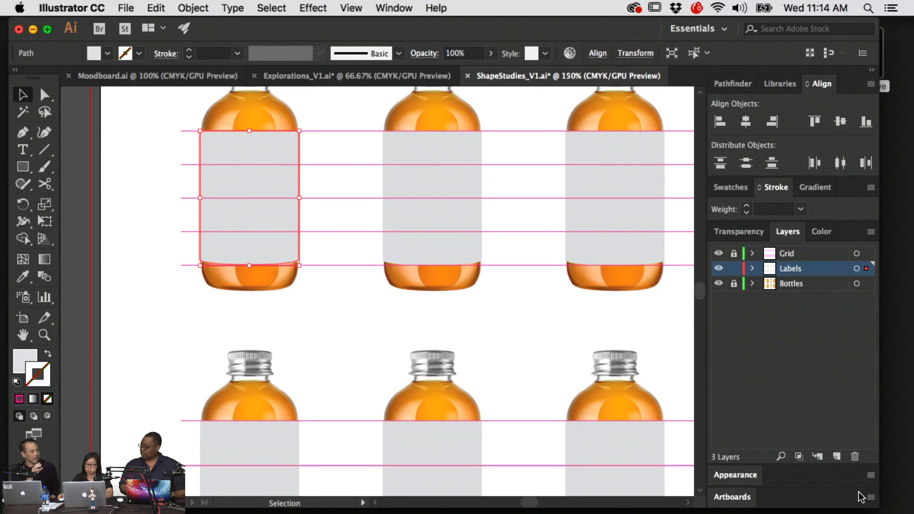
drag(879, 506, 910, 504)
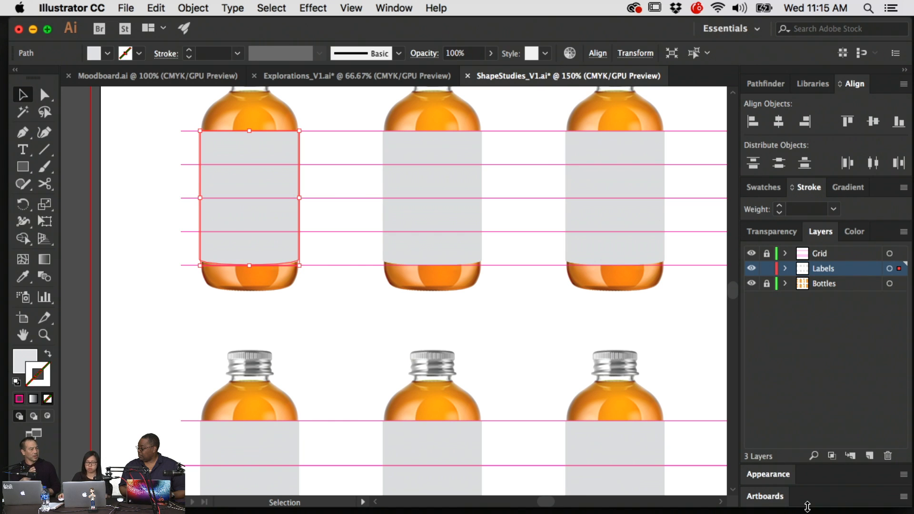
click(495, 363)
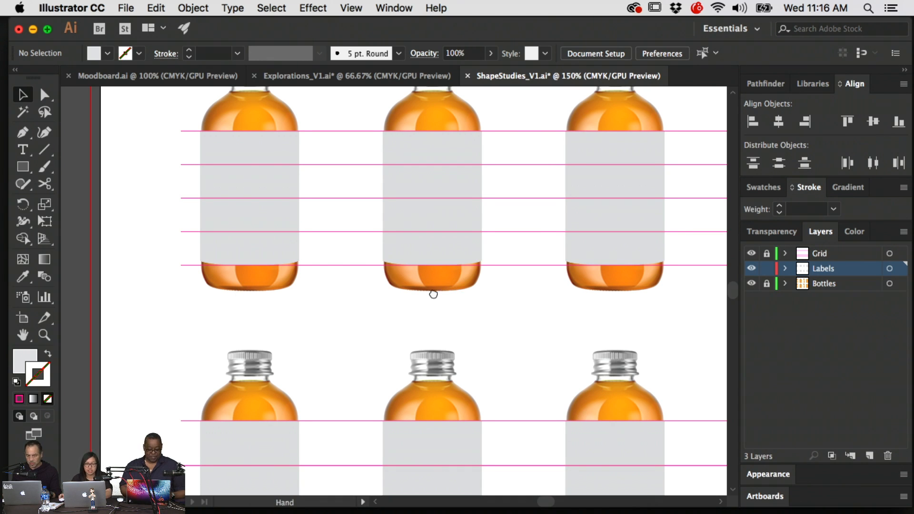
- Draw a circle with the Ellipse tool partly overlapping the label of the first bottle in the first row
scroll(430, 292, right, 2)
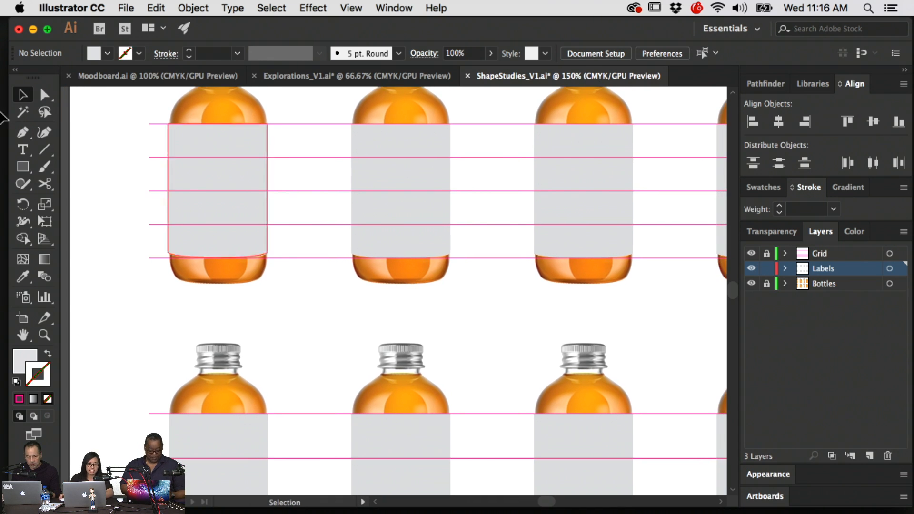
click(22, 168)
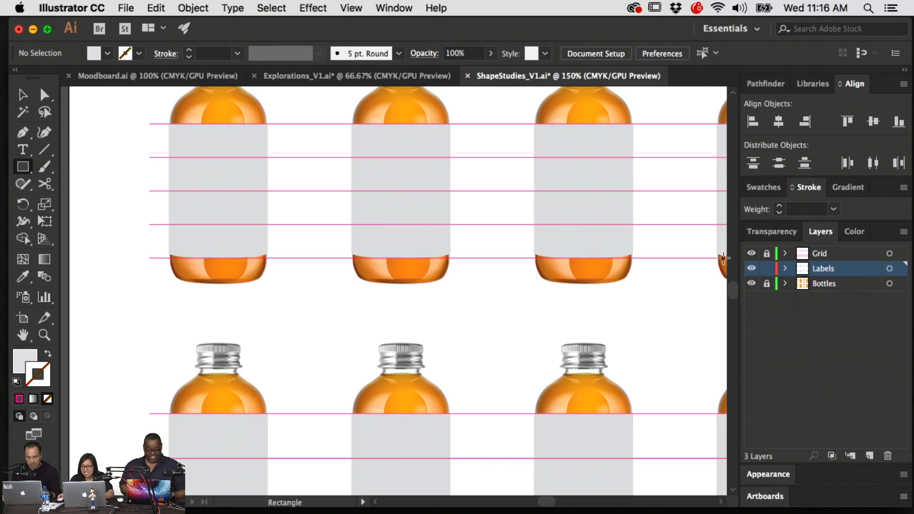
drag(22, 167, 95, 202)
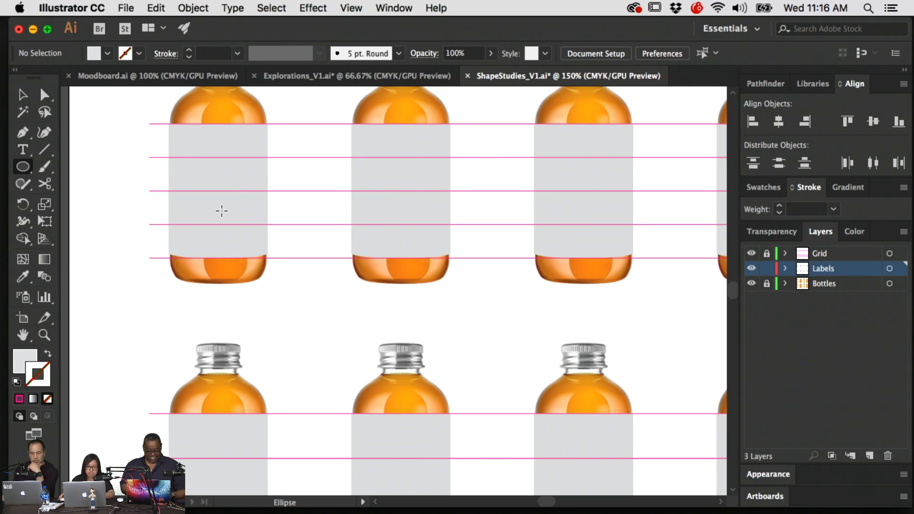
mouse_move(182, 208)
mouse_down()
mouse_move(220, 230)
mouse_move(237, 262)
mouse_up()
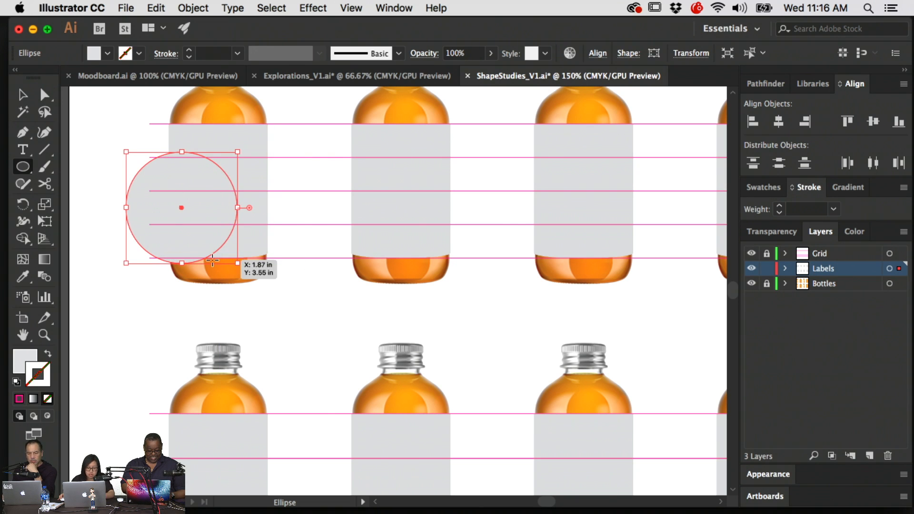
- Swap the circle's fill and stroke so it has no fill, and color its stroke black
key(shift+x)
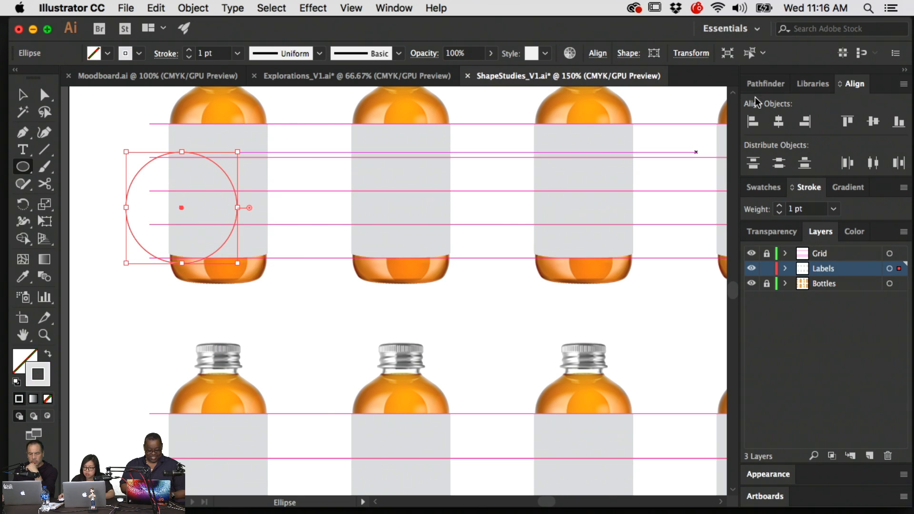
click(763, 188)
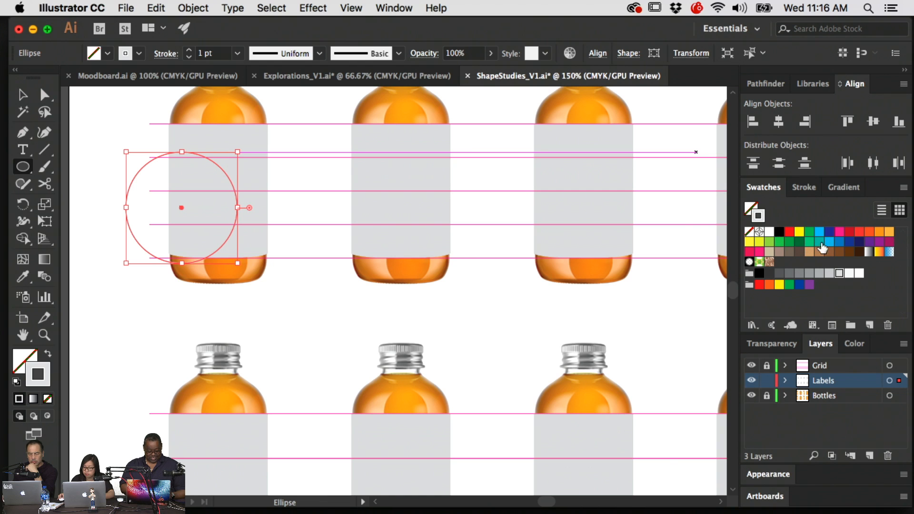
click(779, 231)
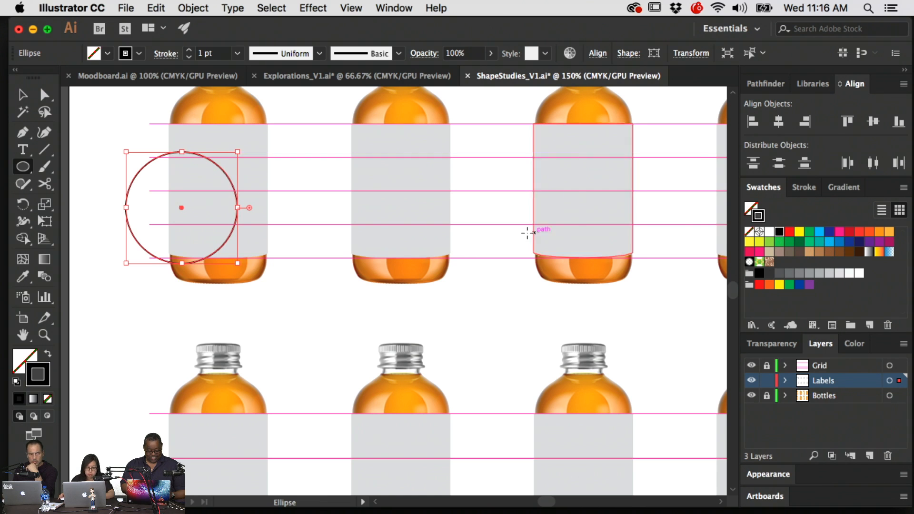
- Give the circle a black fill with no stroke and center it vertically on the middle grid line, overlapping the first label's left edge
key(shift+x)
key(v)
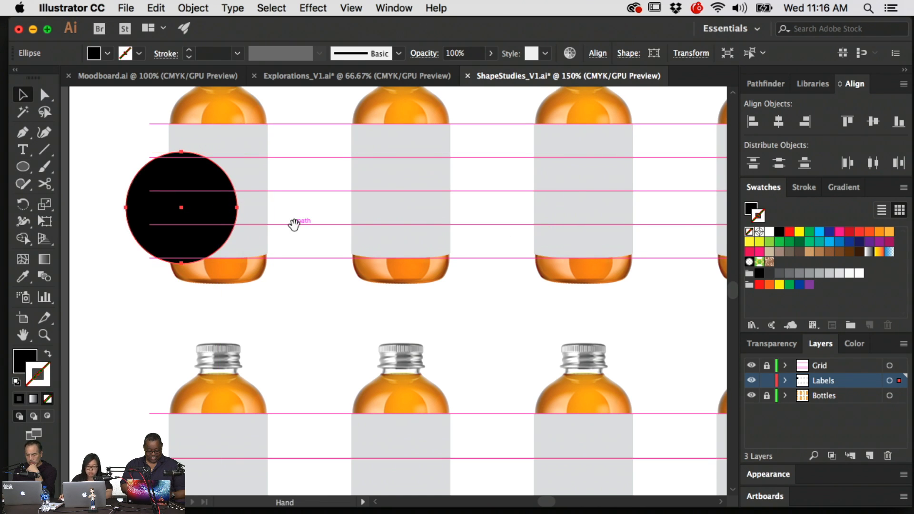
drag(293, 225, 316, 246)
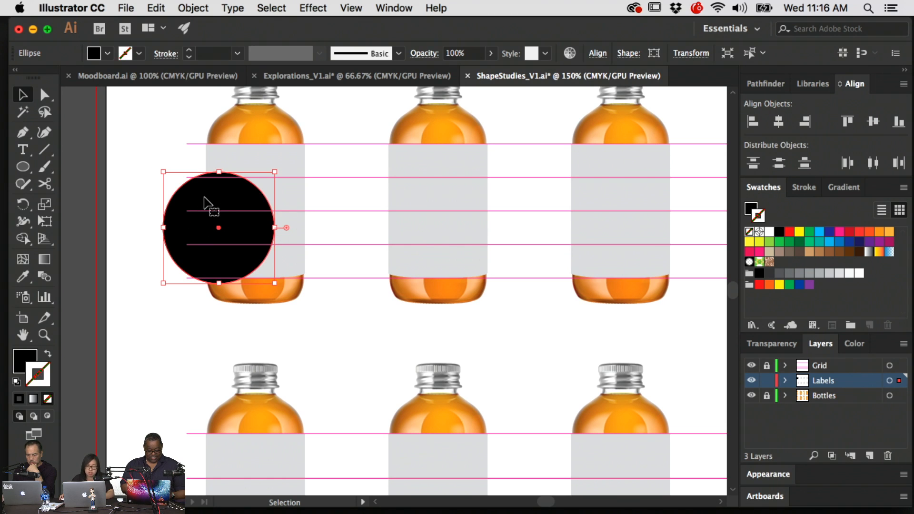
drag(212, 195, 202, 178)
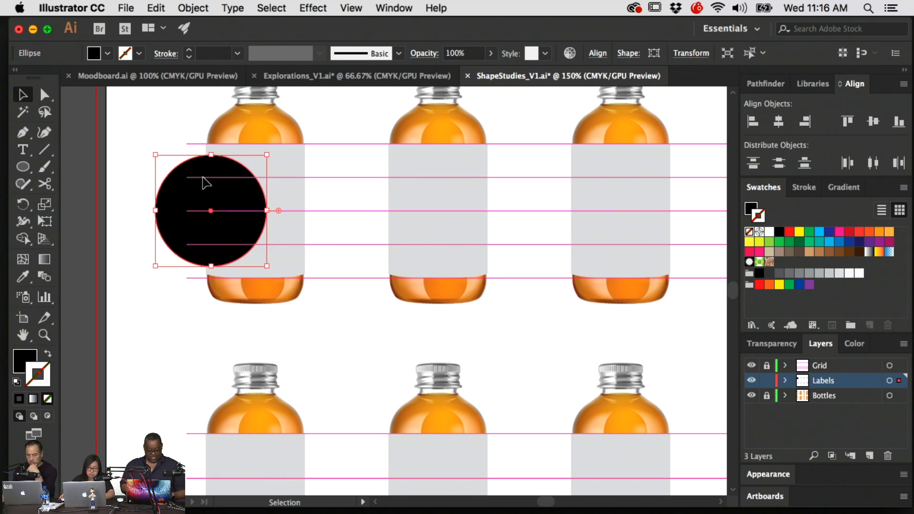
- Bring the first bottle's label in front of the black circle and make a clipping mask from the two
click(358, 220)
key(a)
click(284, 200)
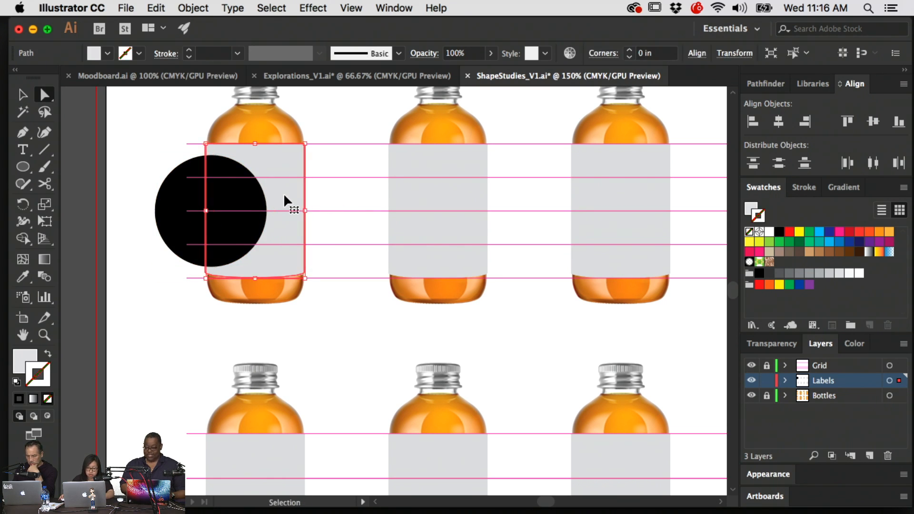
key(super+shift+bracketright)
shift+click(172, 205)
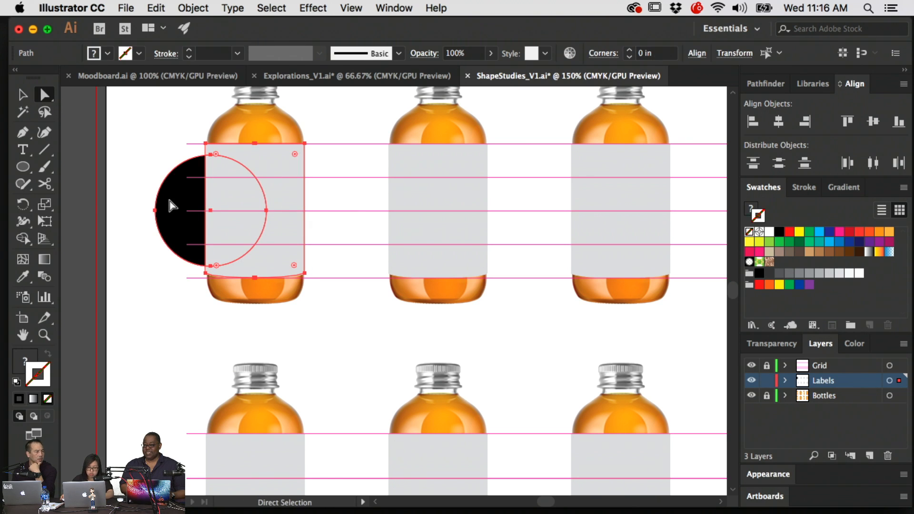
key(super+7)
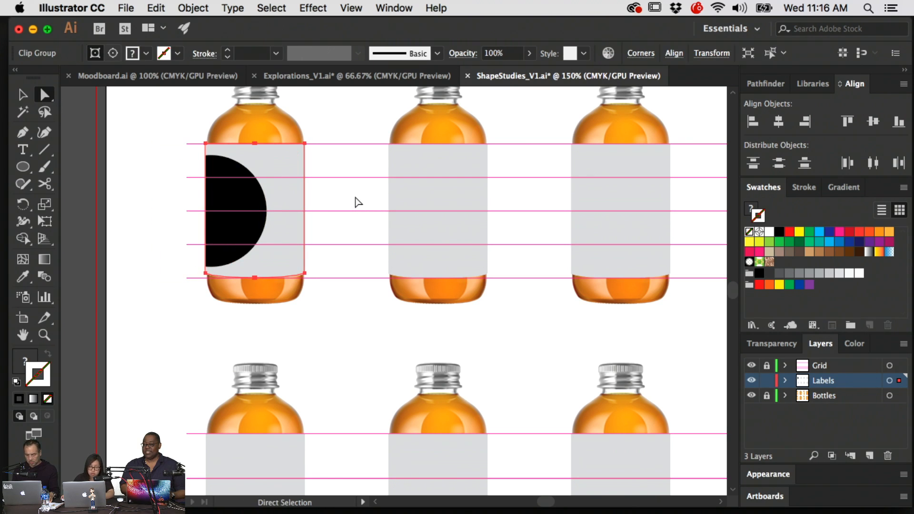
- Move the clipped circle to the bottom center of the label, with its top touching the middle grid line
click(358, 202)
click(234, 196)
drag(234, 195, 274, 247)
click(98, 190)
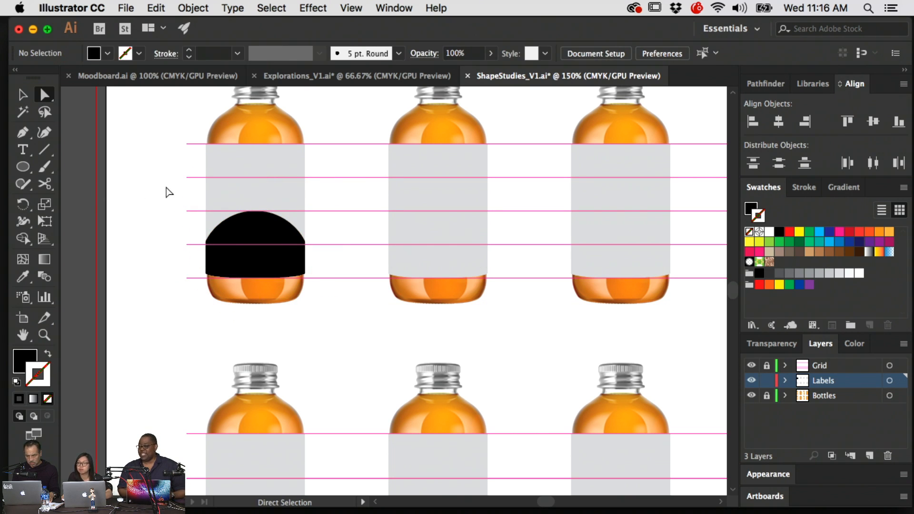
key(space)
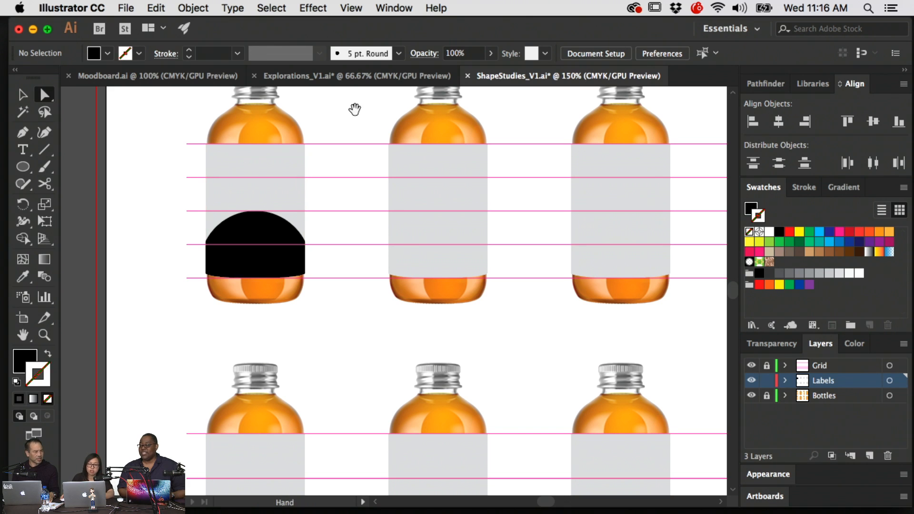
drag(354, 109, 343, 145)
key(space)
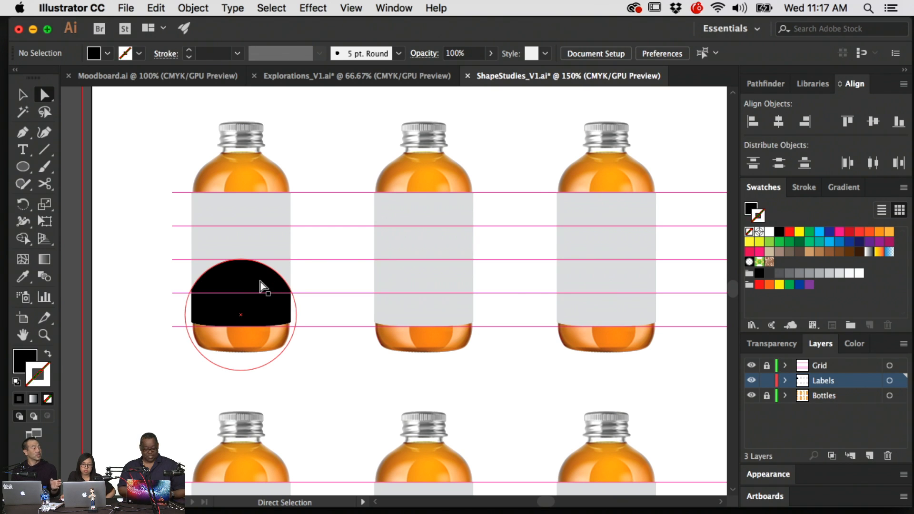
click(245, 288)
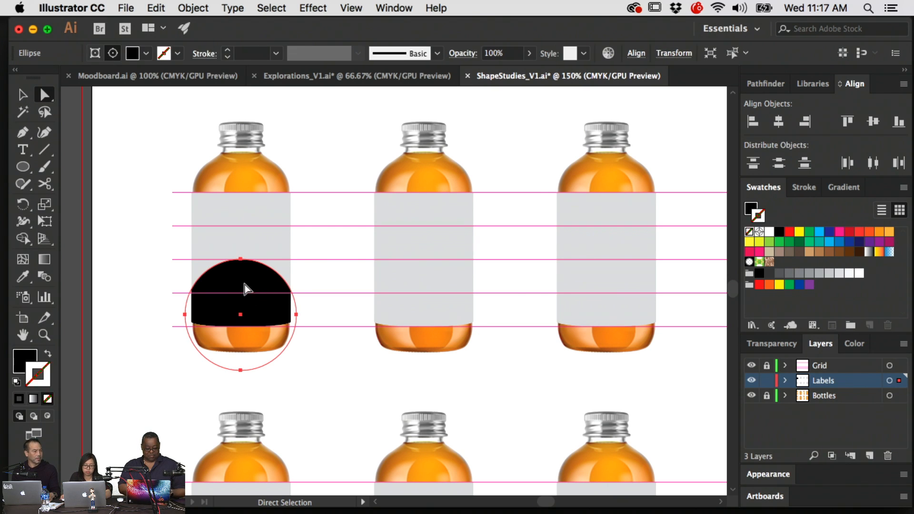
click(24, 167)
click(22, 150)
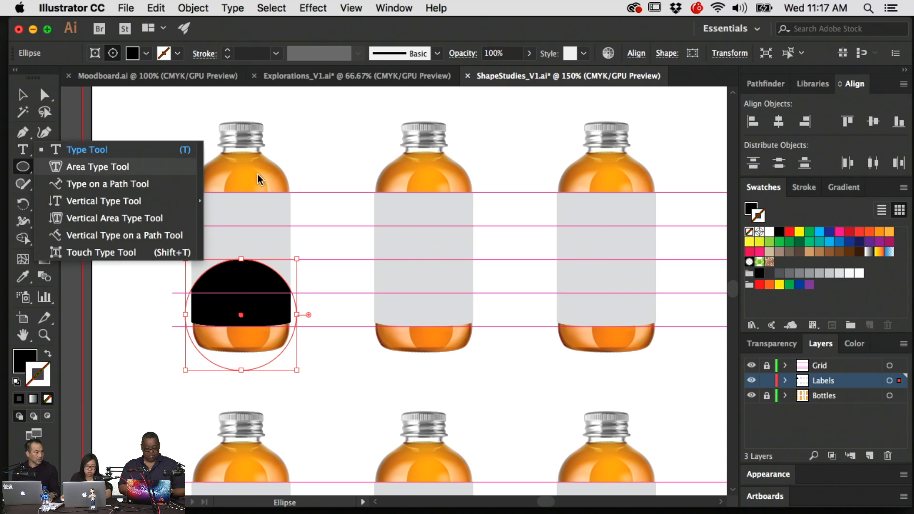
click(347, 155)
text(LOGO)
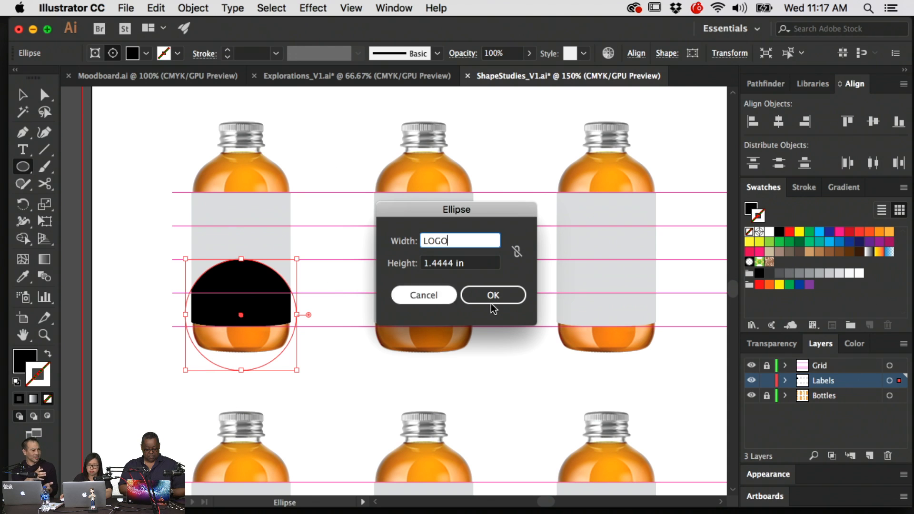
click(405, 296)
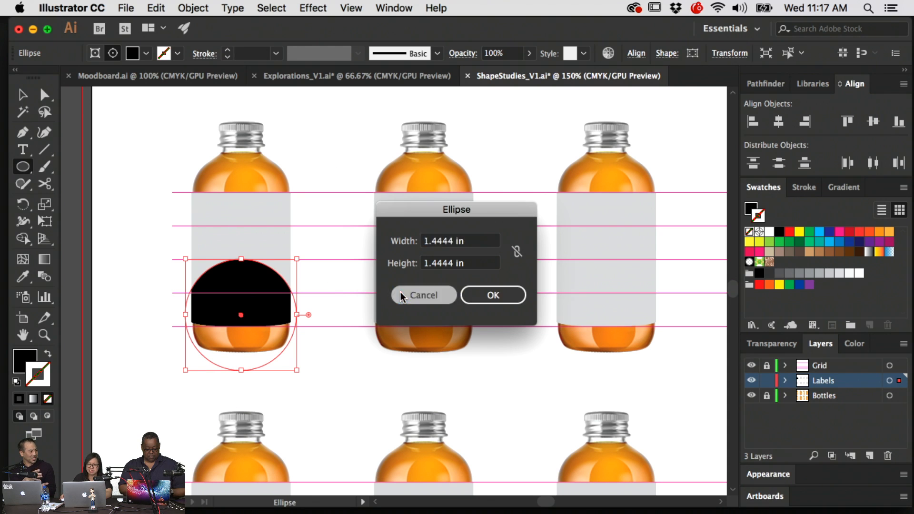
- Add the text LOGO above the first bottle in the first row and select the word
click(23, 150)
click(246, 108)
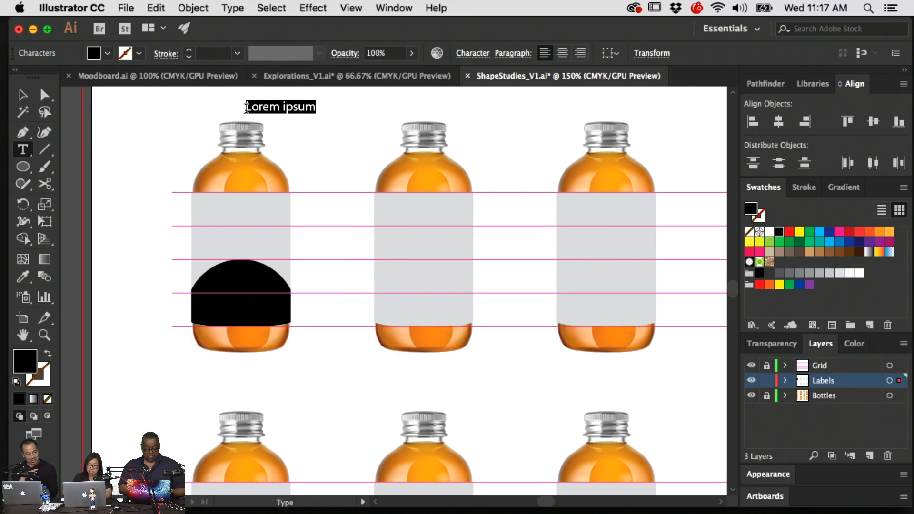
text(LOGO)
double_click(247, 106)
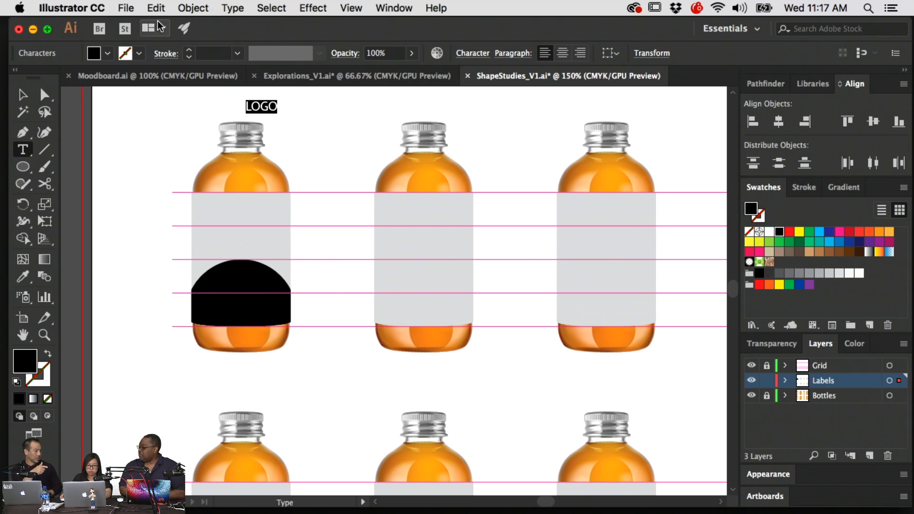
- Show the character settings and change the font of the LOGO text to Decanter
click(235, 6)
mouse_move(394, 7)
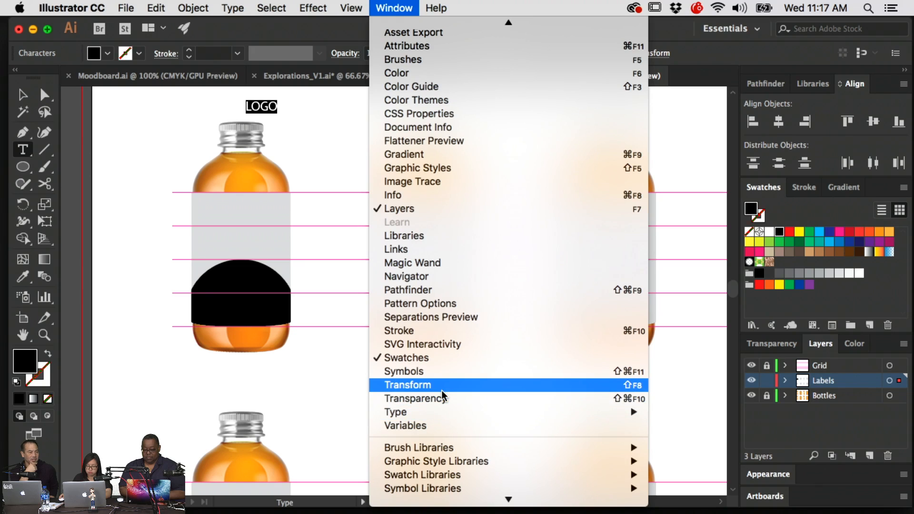
mouse_move(428, 412)
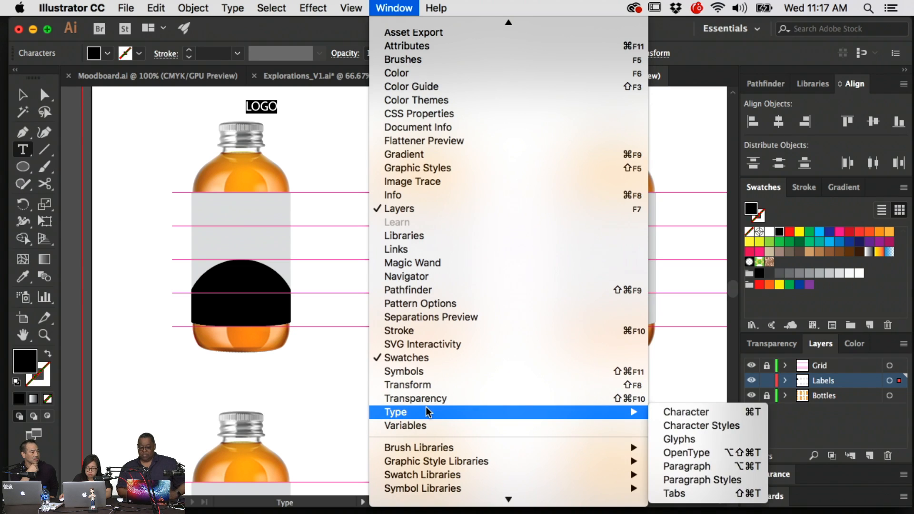
click(714, 410)
click(732, 190)
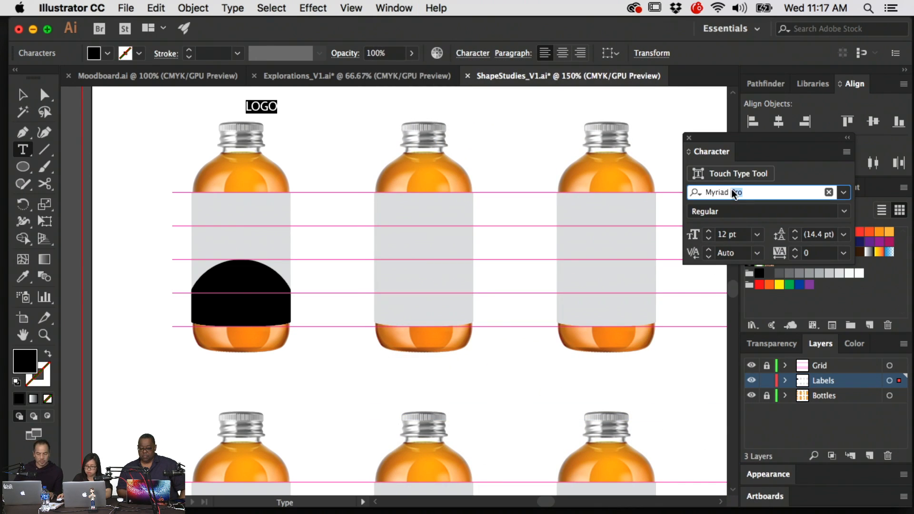
text(Dec)
key(Return)
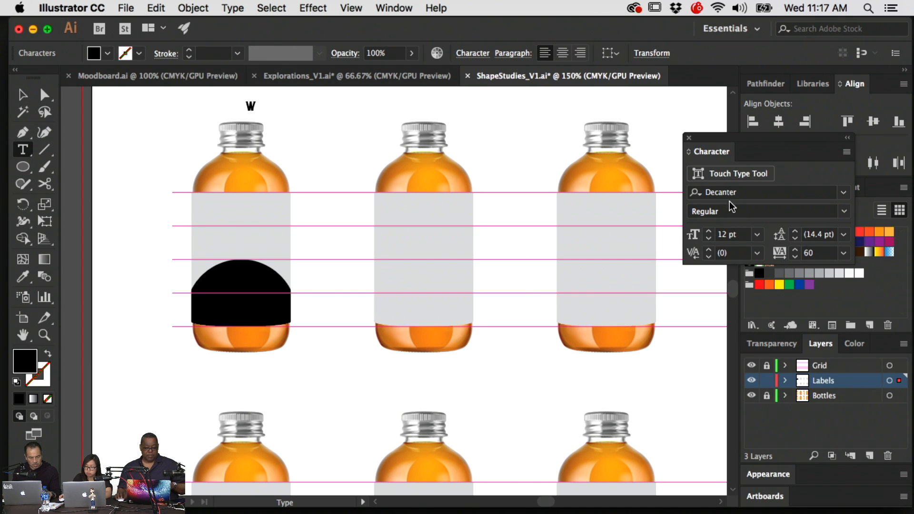
- Copy the Neutraface 2 Text Bold WILDER SHRUB CO. text block from Explorations_V1.ai into ShapeStudies_V1.ai
click(396, 82)
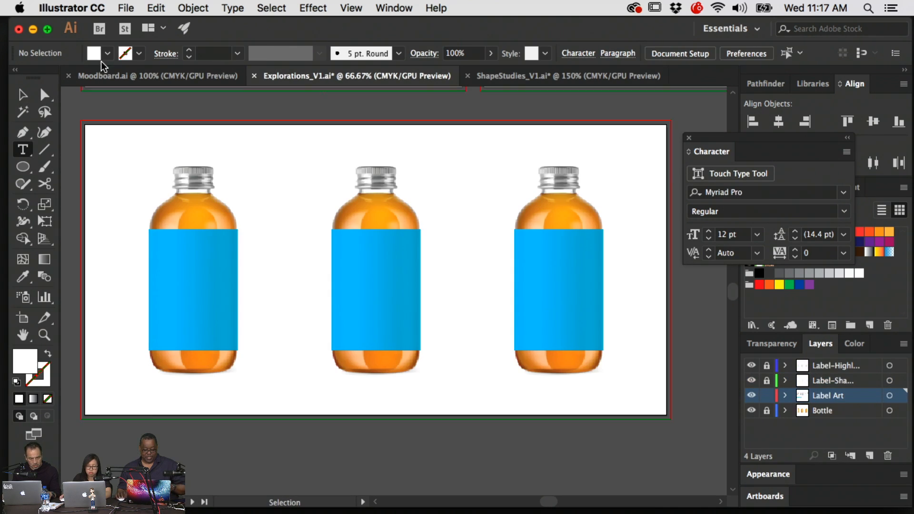
scroll(288, 160, up, 1)
scroll(287, 160, up, 5)
click(45, 95)
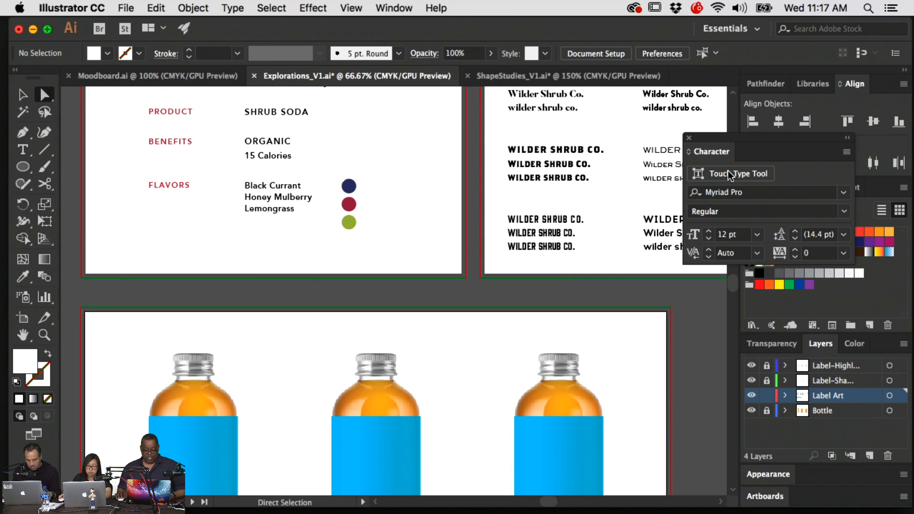
drag(524, 220, 367, 369)
click(519, 174)
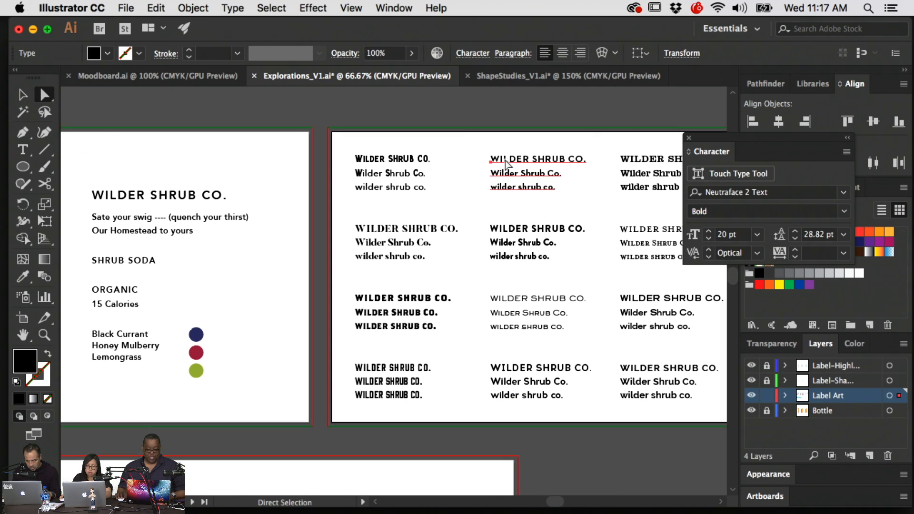
click(530, 81)
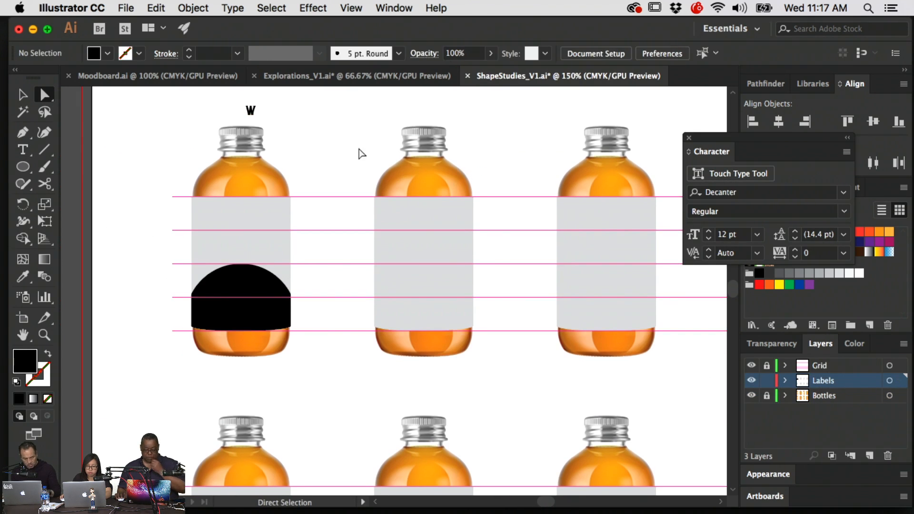
drag(359, 151, 520, 154)
text(WILDER SHRUB CO. Wilder Shrub Co. wilder shrub co.)
- Delete the mixed-case and lowercase lines from the pasted text, keeping only the WILDER SHRUB CO. line
double_click(384, 175)
drag(355, 175, 656, 239)
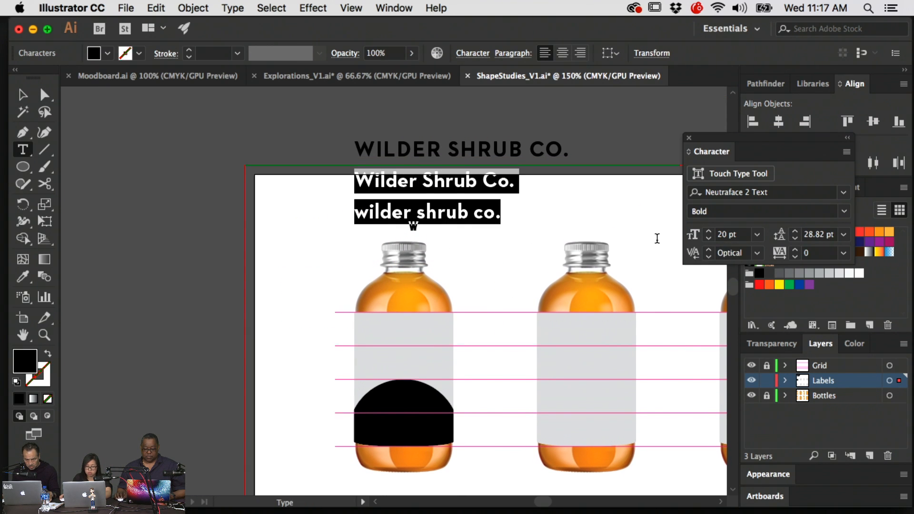
key(BackSpace)
scroll(540, 208, up, 2)
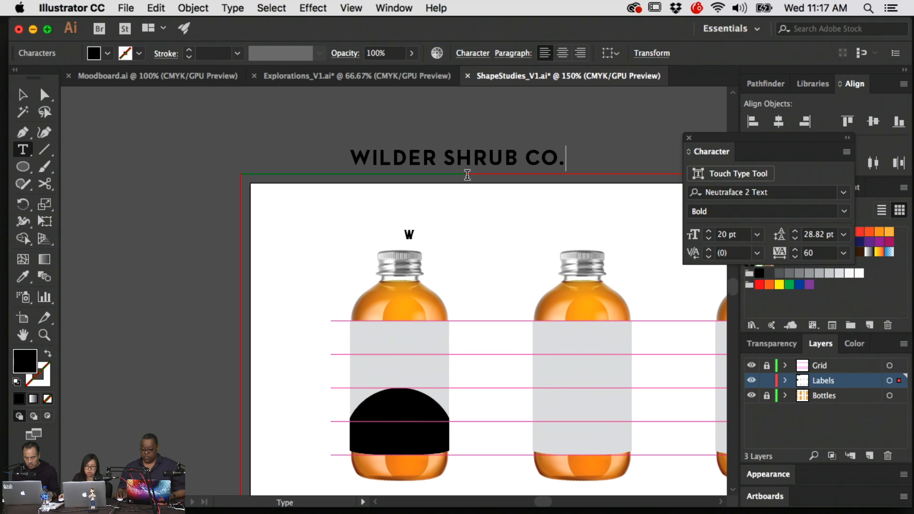
- Break WILDER SHRUB CO. into two lines before SHRUB and center-align the text
click(447, 155)
key(Return)
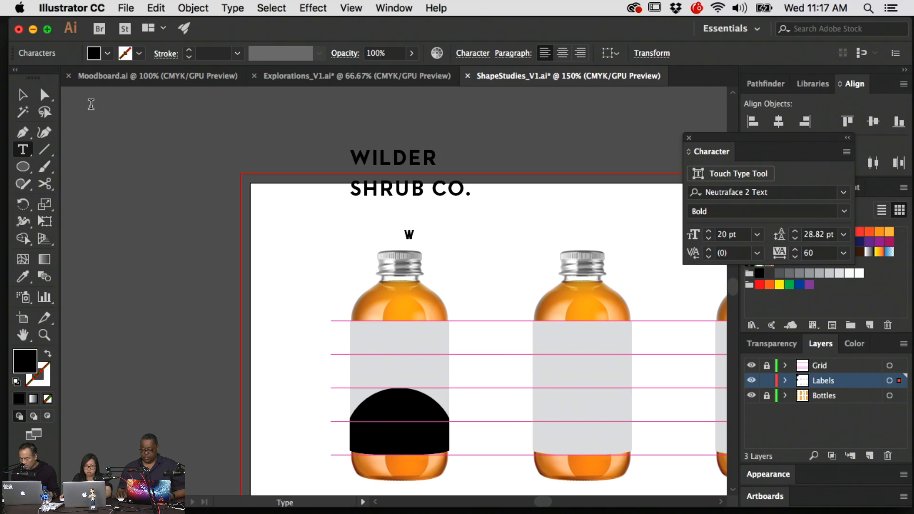
key(super+a)
key(super+shift+c)
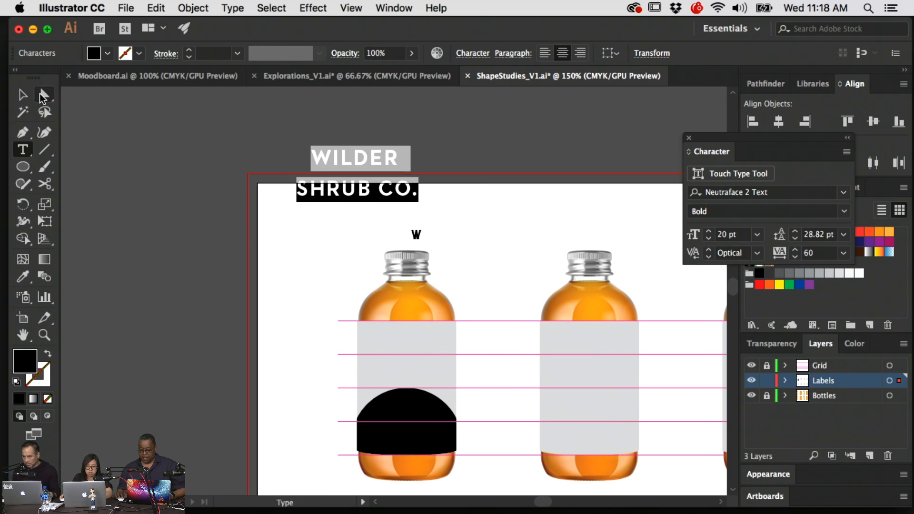
- Delete the small Decanter text above the first bottle
click(44, 94)
click(466, 216)
click(416, 237)
scroll(415, 237, right, 1)
key(Delete)
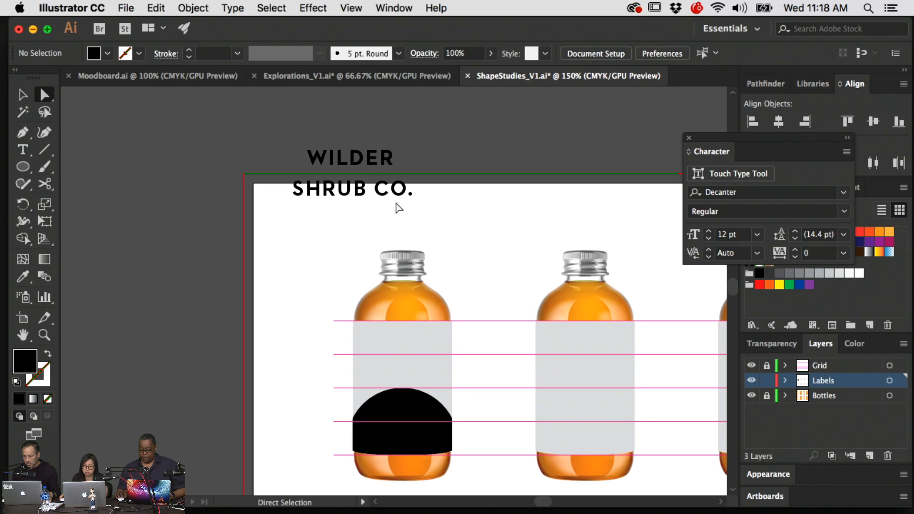
- Scale the WILDER SHRUB CO. text down proportionally to 10.85 pt
click(402, 198)
key(v)
scroll(418, 205, left, 2)
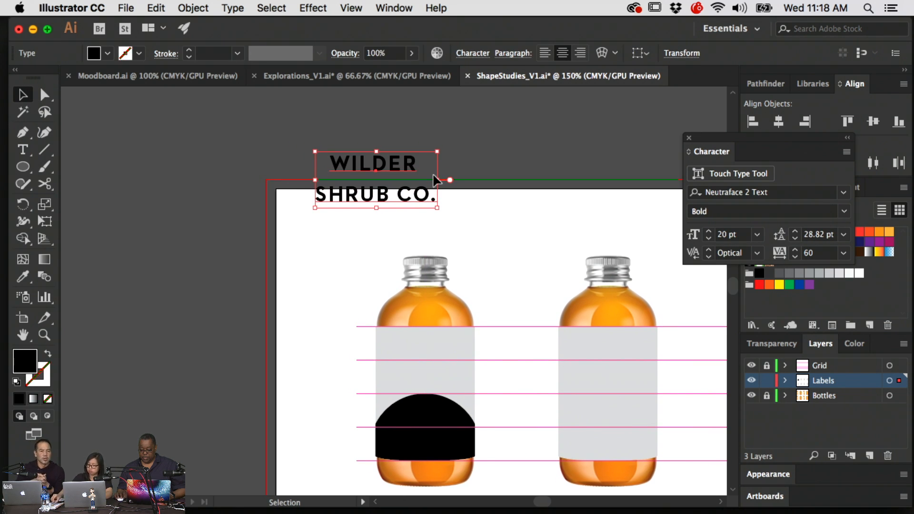
drag(437, 211, 381, 182)
- Place the WILDER SHRUB CO. text in the upper part of the first label and tighten its leading to 11.64 pt
scroll(489, 212, down, 4)
scroll(489, 212, right, 4)
drag(291, 127, 374, 298)
key(alt+Up)
key(alt+Up)
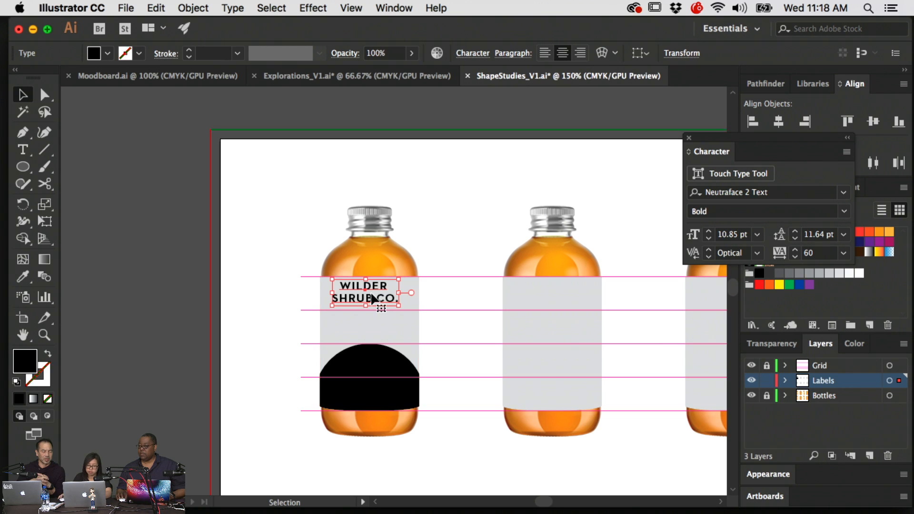
scroll(471, 238, down, 5)
mouse_move(355, 240)
mouse_down()
mouse_move(364, 261)
mouse_move(364, 248)
mouse_up()
click(421, 233)
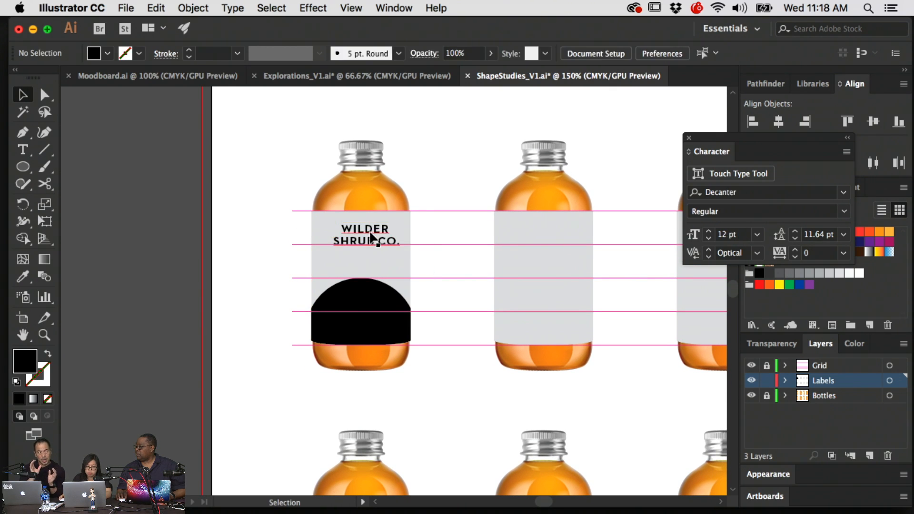
- Center the WILDER SHRUB CO. text horizontally on the first bottle's label
click(378, 238)
shift+click(351, 261)
click(518, 51)
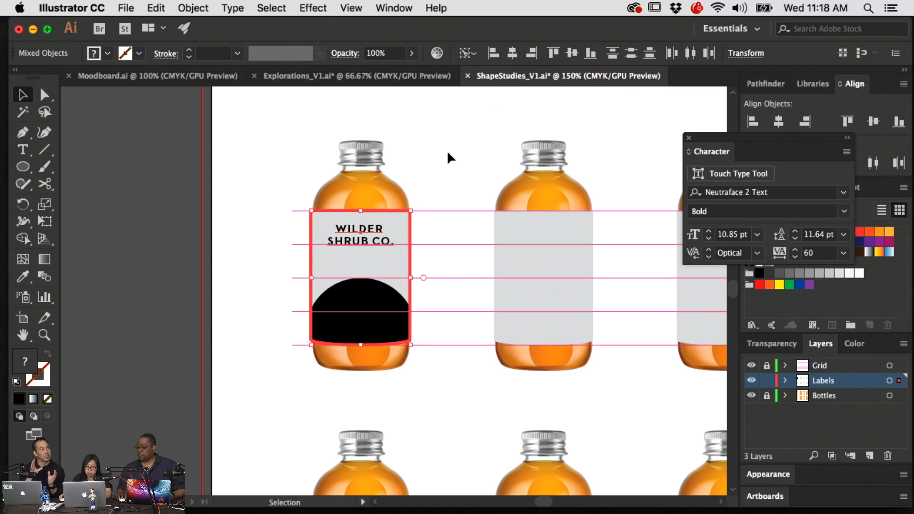
click(447, 155)
scroll(365, 136, right, 4)
scroll(365, 137, down, 1)
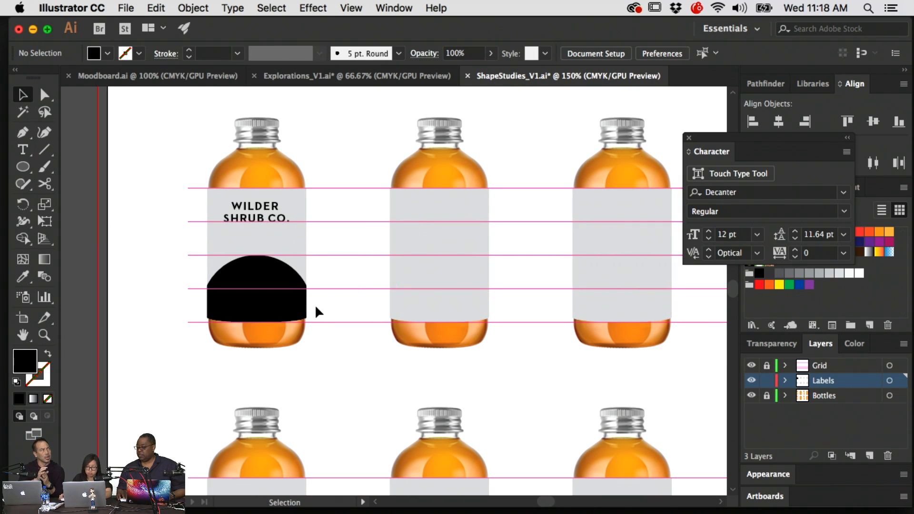
click(221, 200)
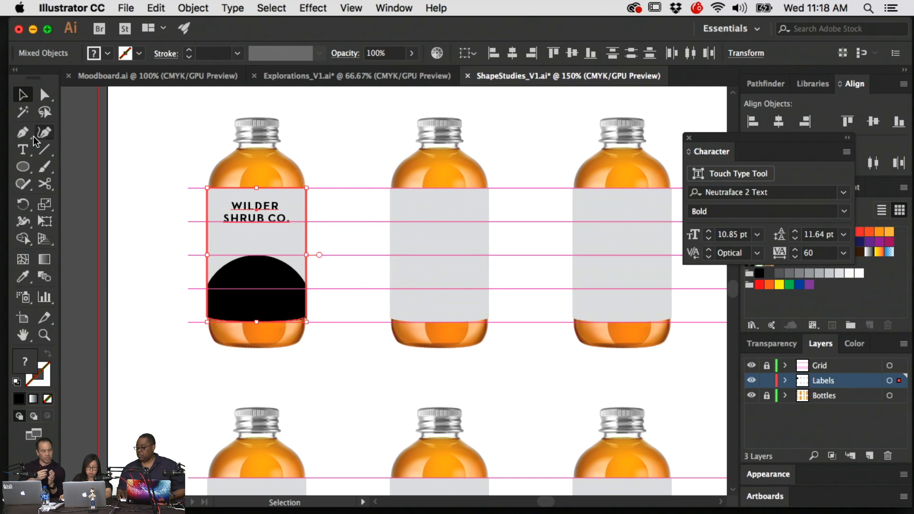
click(24, 168)
drag(23, 167, 72, 163)
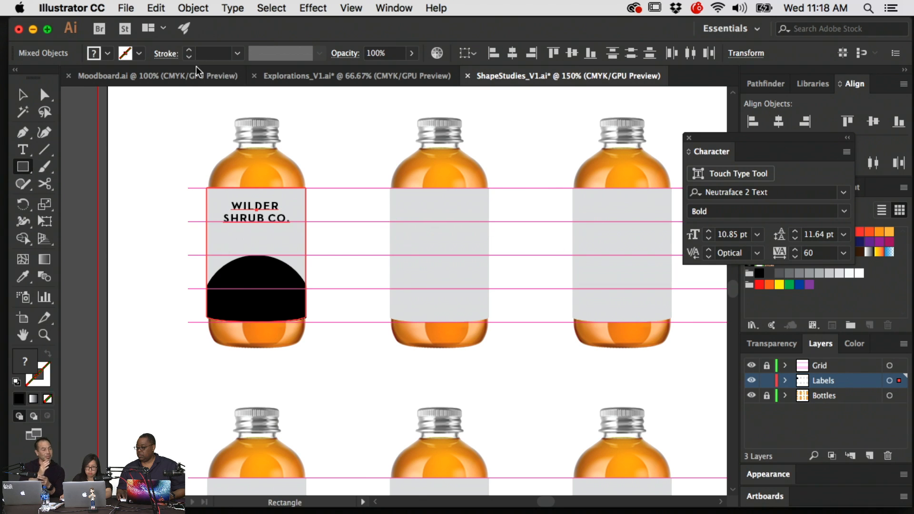
- Copy the striped A-shaped graphic from Moodboard.ai and paste it into ShapeStudies_V1.ai
click(185, 80)
key(v)
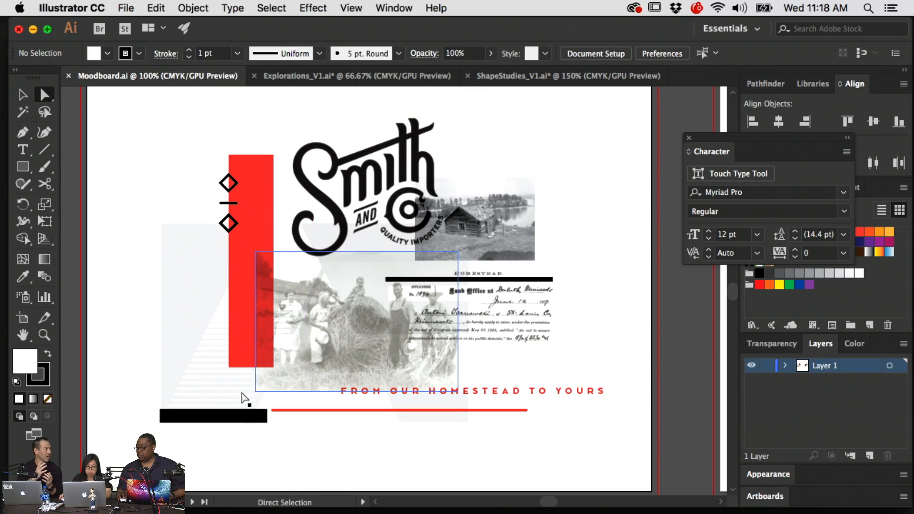
click(214, 394)
click(509, 77)
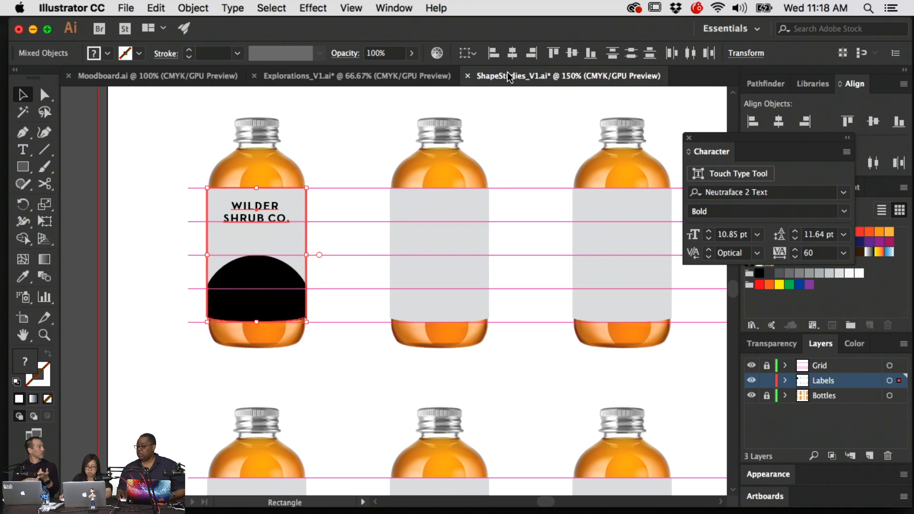
click(543, 157)
key(super+v)
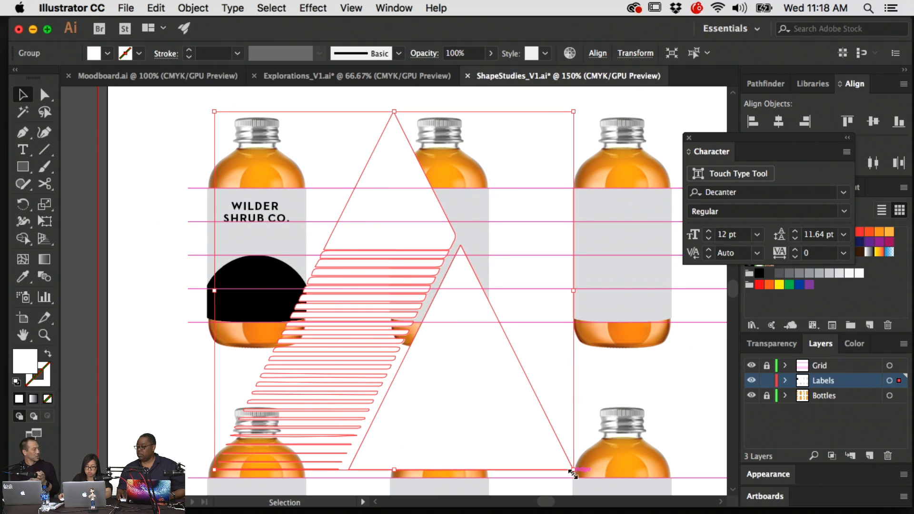
- Scale the striped A graphic down proportionally to about label height and position it over the left part of the second bottle's label
drag(572, 470, 404, 300)
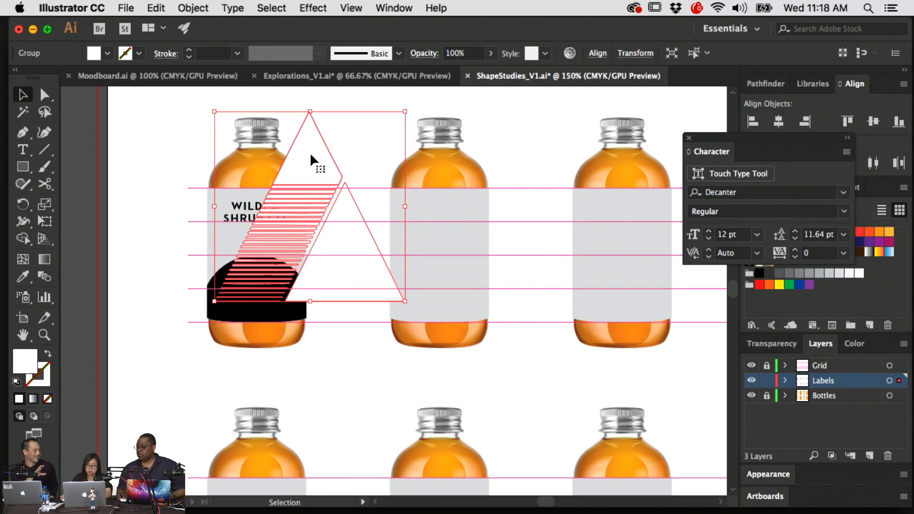
drag(310, 158, 390, 182)
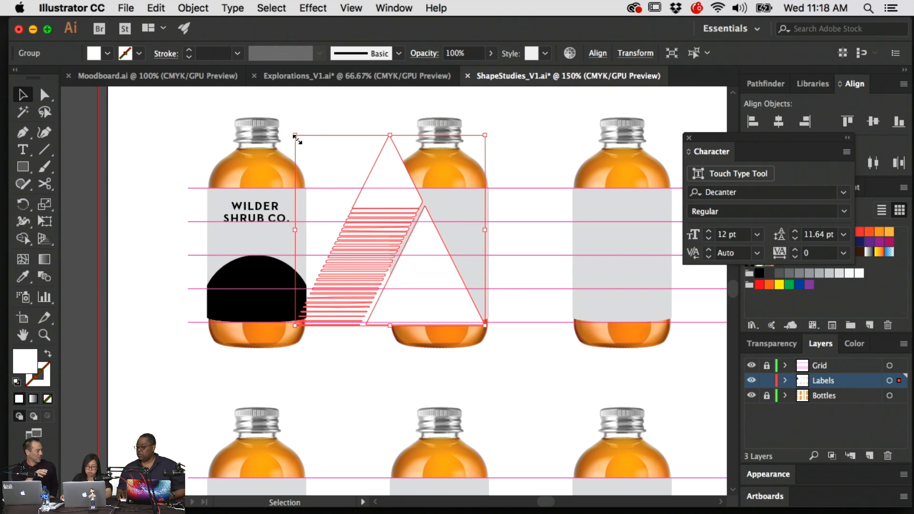
drag(297, 139, 338, 180)
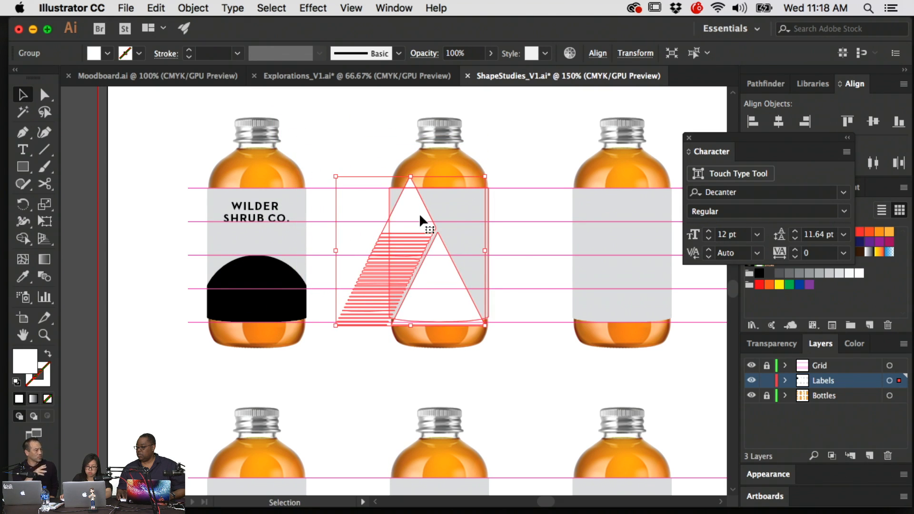
drag(419, 215, 405, 214)
click(523, 216)
- Duplicate the second label's shape in front and use it as a clipping mask for the striped A graphic
key(a)
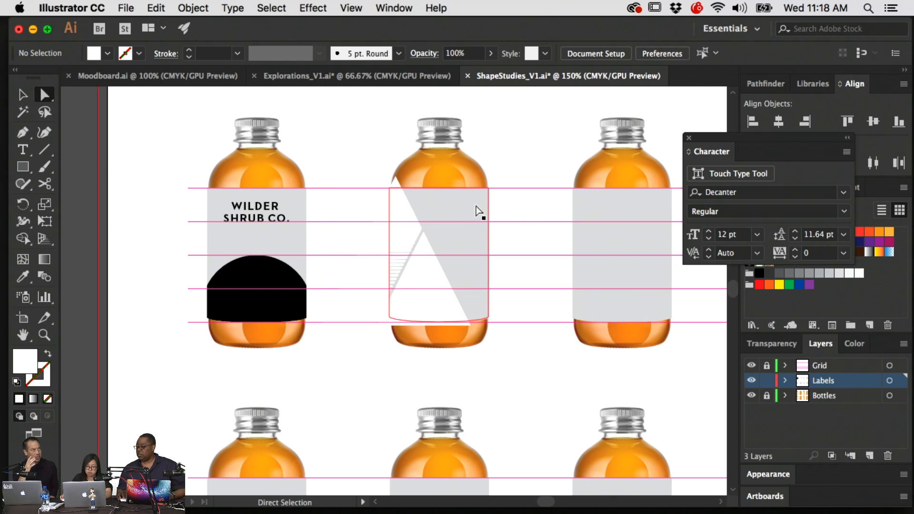
click(478, 212)
key(super+c)
key(super+f)
key(super+shift+bracketright)
key(v)
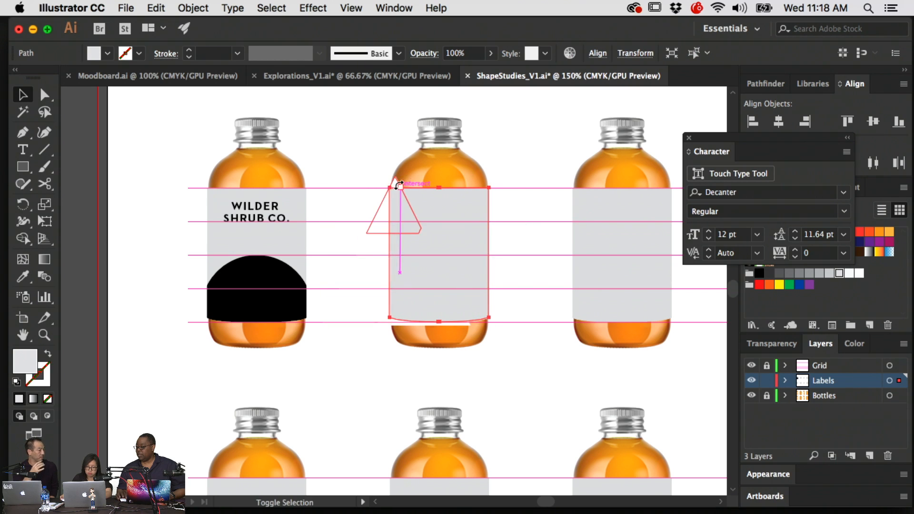
shift+click(374, 228)
key(super+7)
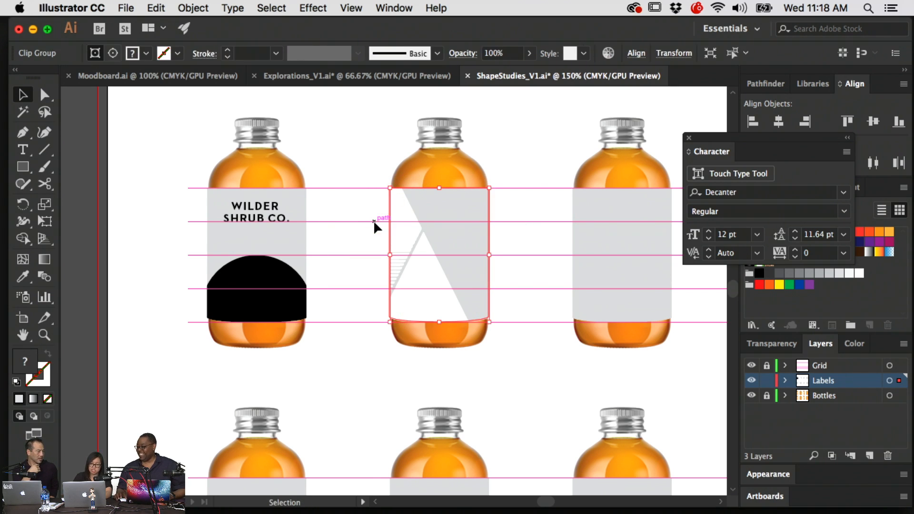
- Reposition the striped A graphic within its clip group so its solid triangle fills the second label's lower part, and exit isolation mode
click(543, 285)
click(434, 276)
double_click(430, 273)
click(419, 279)
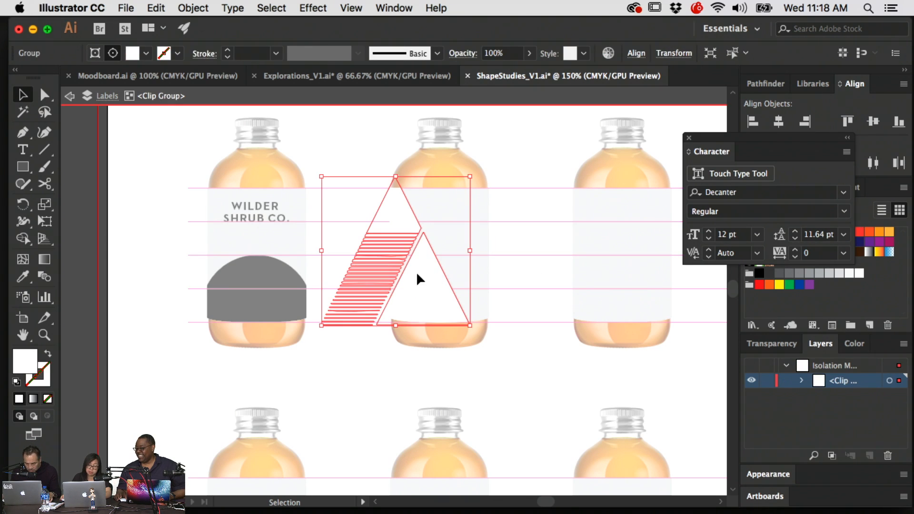
drag(419, 279, 452, 288)
click(518, 286)
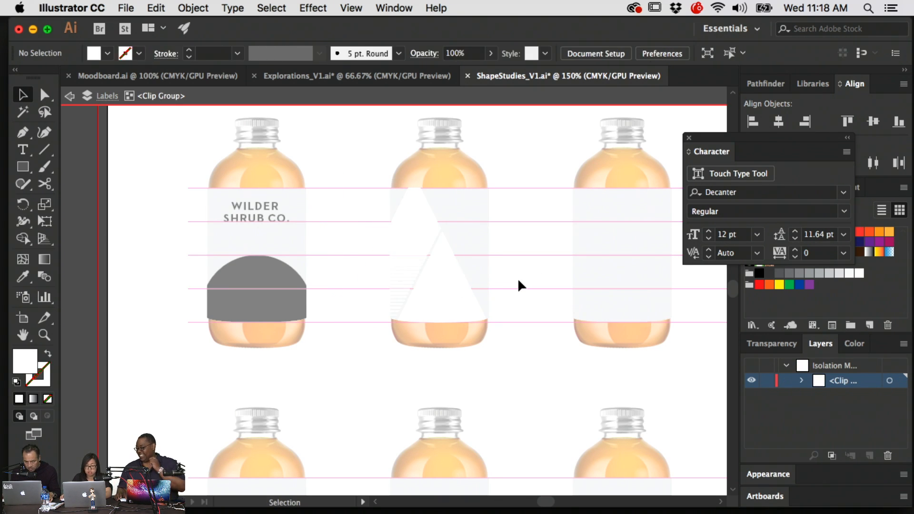
click(371, 95)
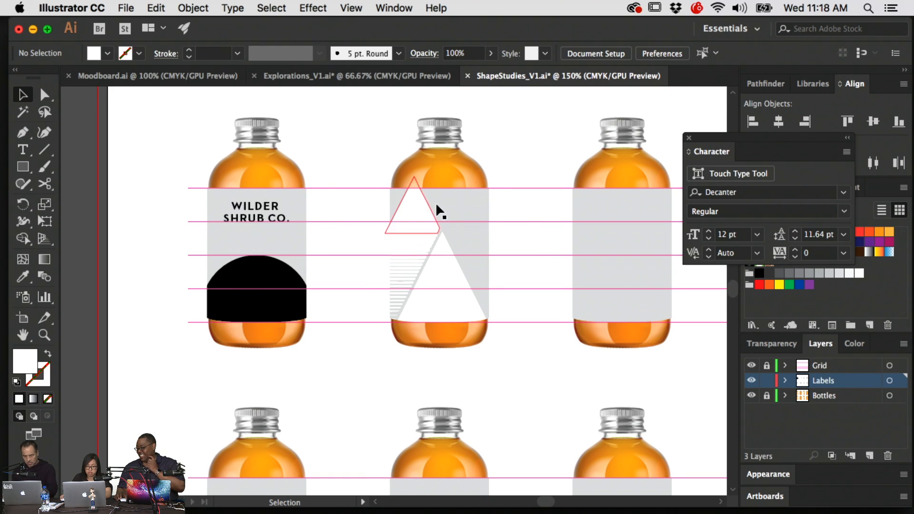
- Place the WILDER SHRUB CO. text from the first label onto the upper part of the second bottle's label
drag(510, 221, 410, 226)
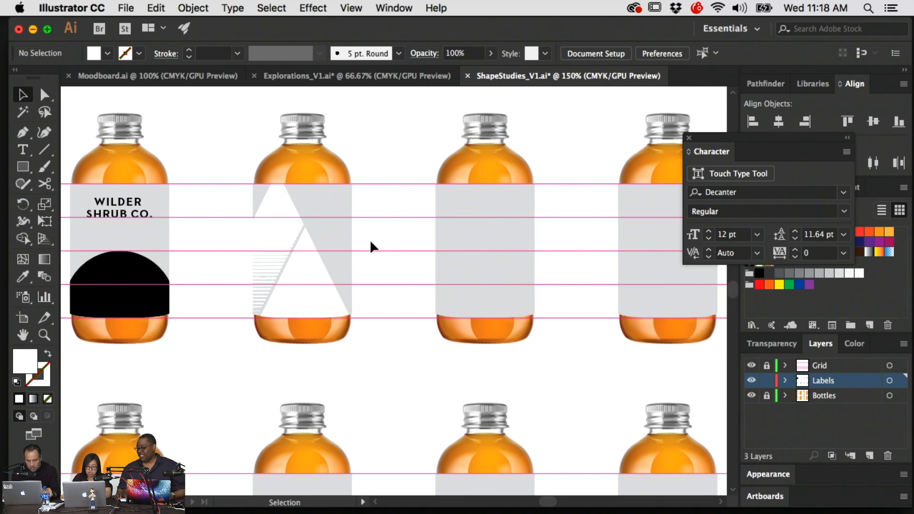
drag(138, 211, 333, 211)
click(399, 208)
click(391, 204)
click(307, 207)
click(422, 210)
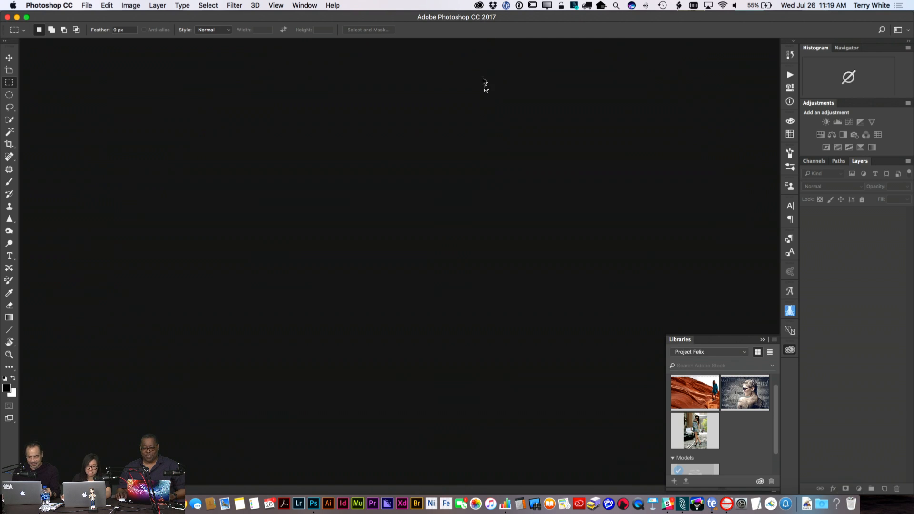
- Open the Creative Cloud desktop app's Market assets and search them for "bottle"
click(478, 5)
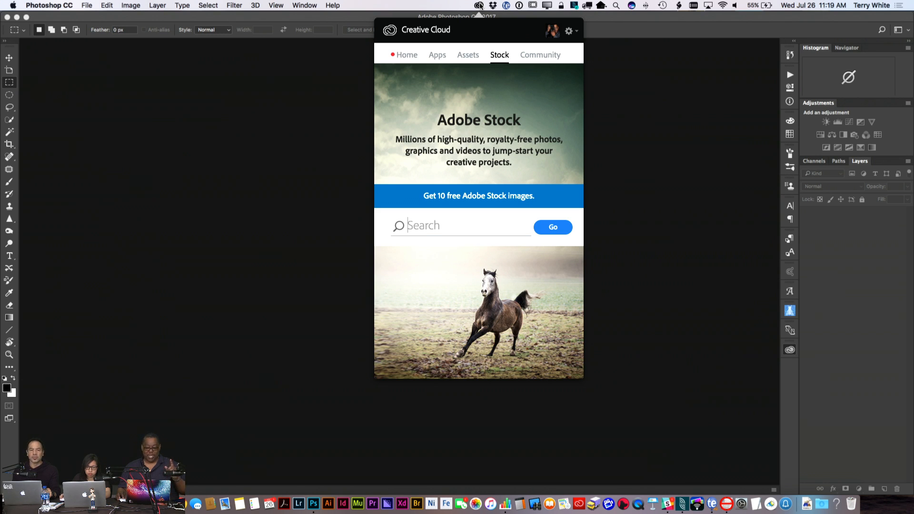
click(468, 59)
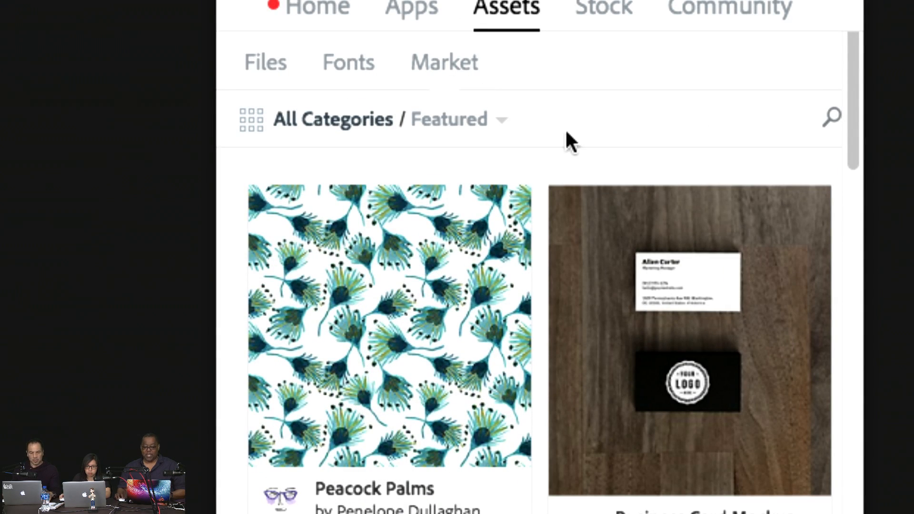
click(486, 122)
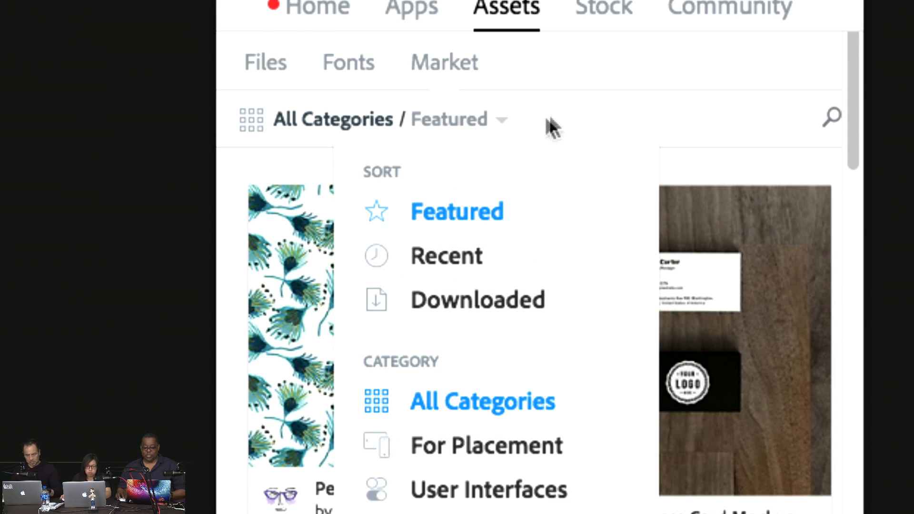
click(671, 135)
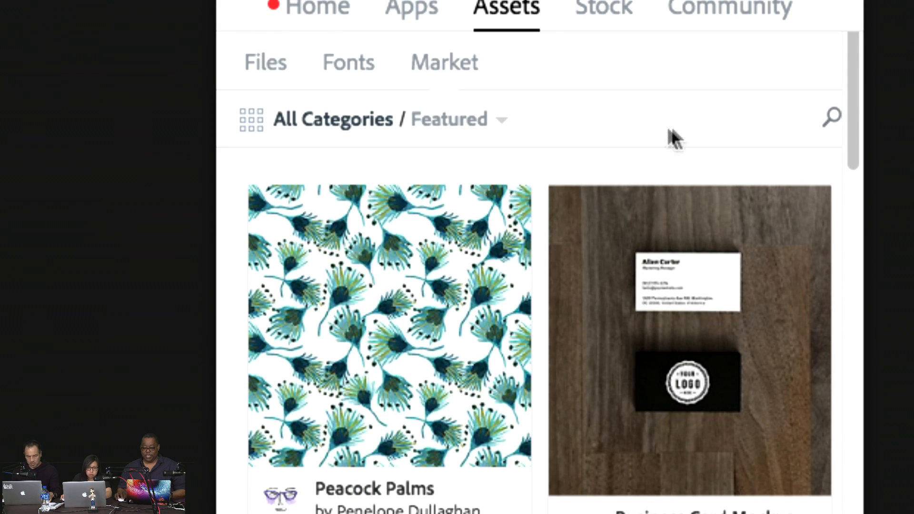
click(833, 118)
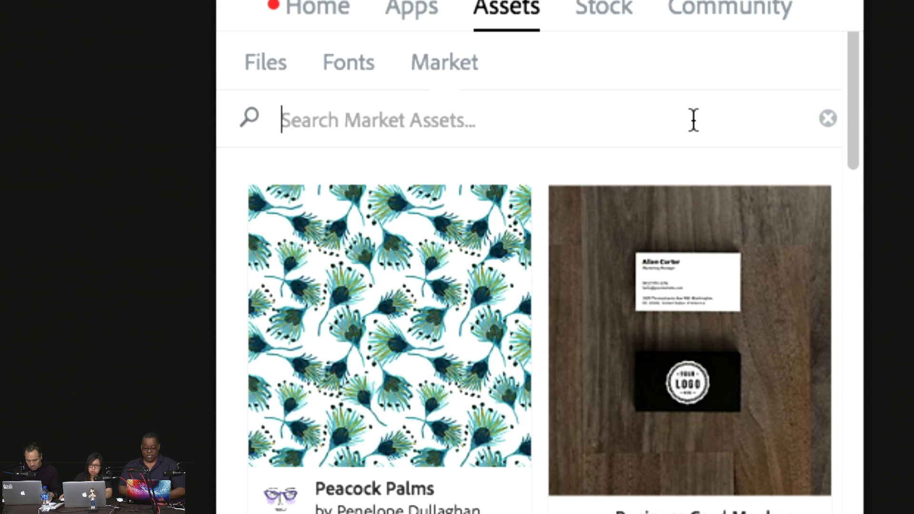
text(ba)
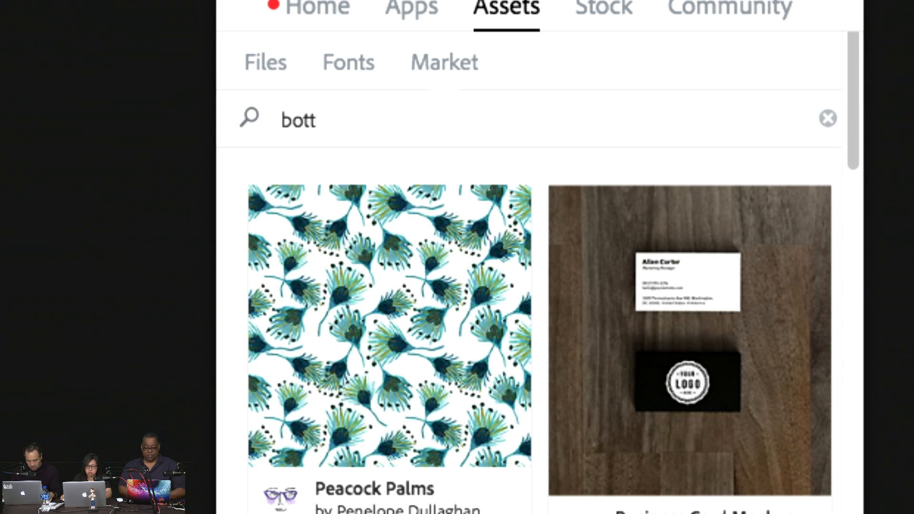
key(Return)
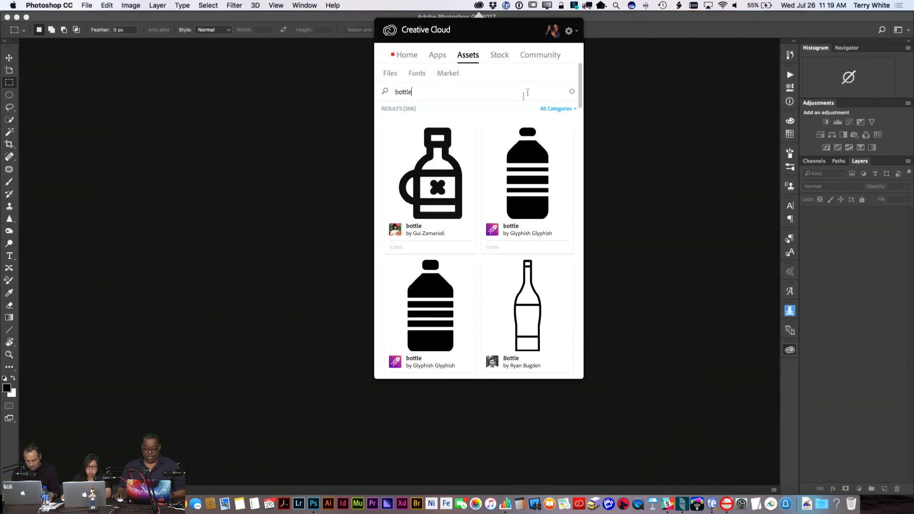
- Browse the Creative Cloud Market results for "bottle" to find a placeable product mockup with a label
scroll(517, 142, down, 5)
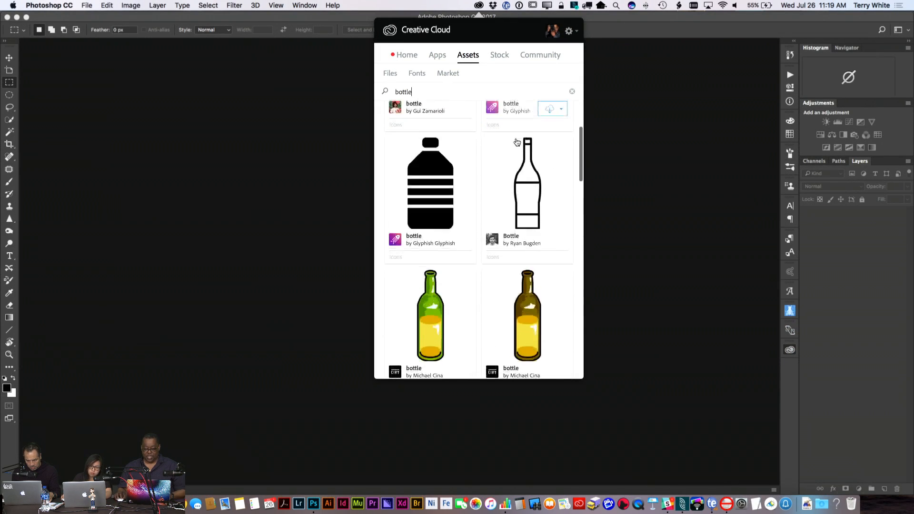
scroll(511, 141, down, 2)
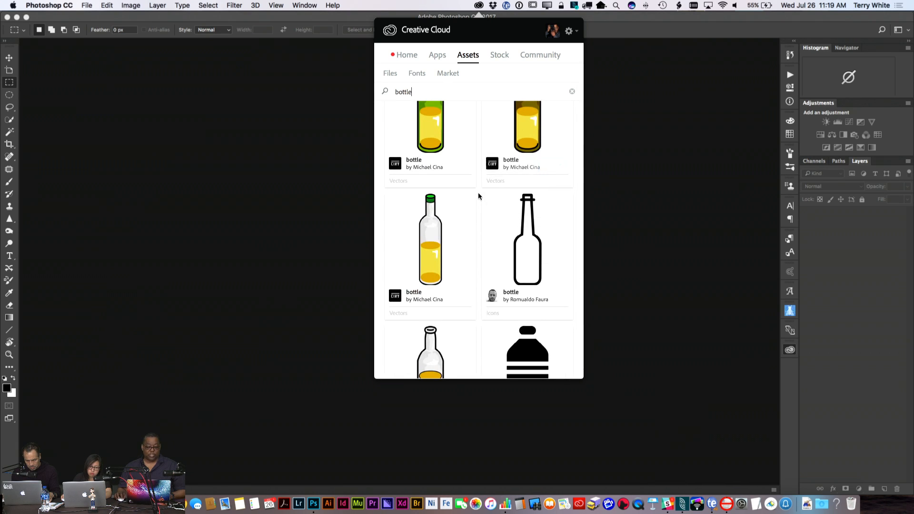
scroll(476, 193, down, 3)
scroll(476, 197, down, 10)
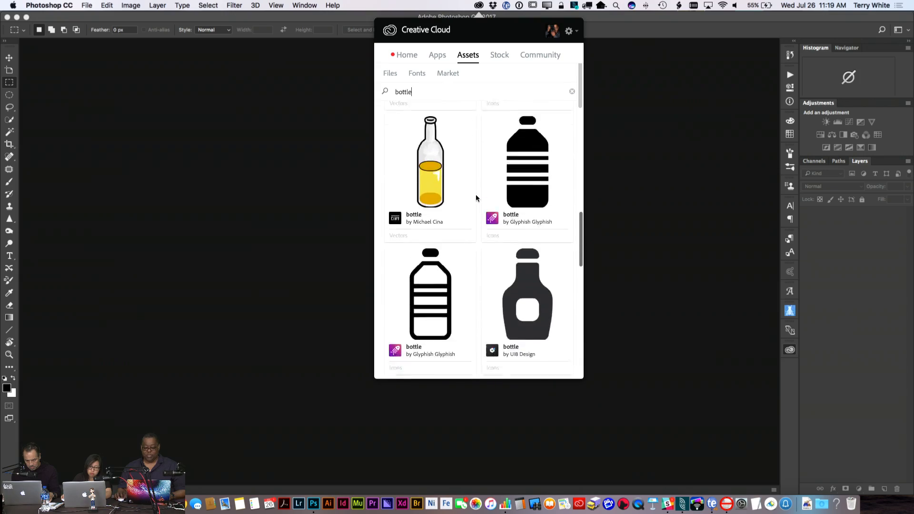
scroll(476, 198, down, 12)
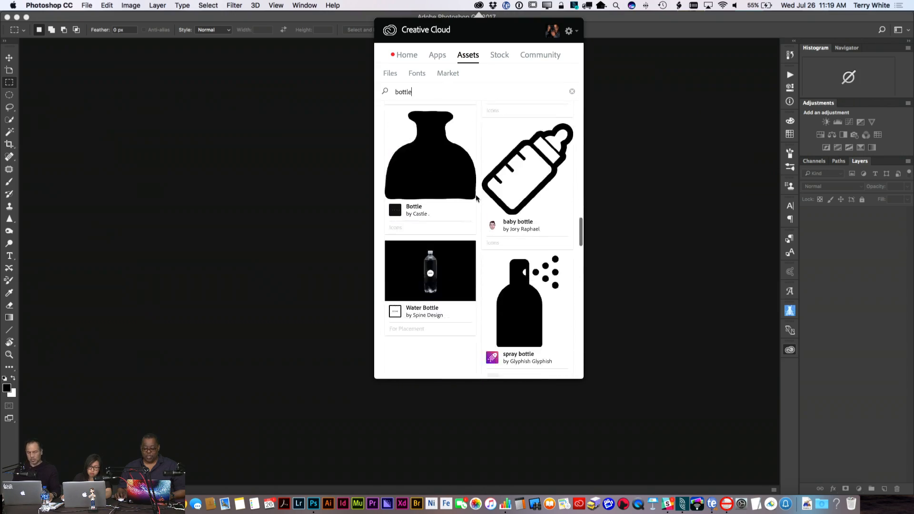
scroll(476, 198, down, 15)
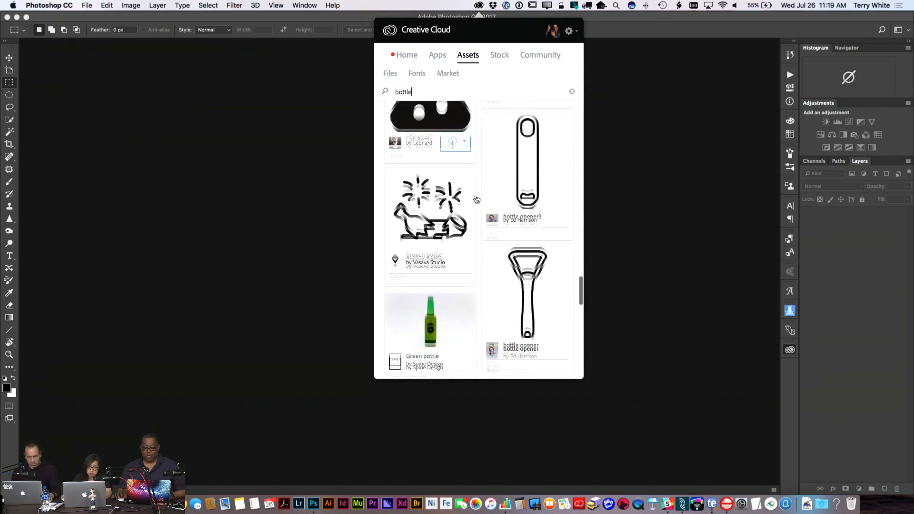
scroll(476, 199, down, 15)
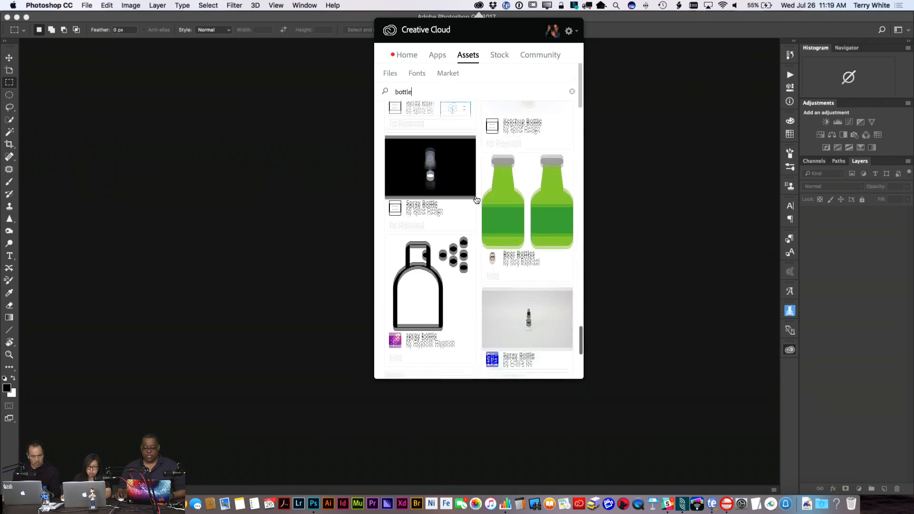
scroll(476, 199, down, 15)
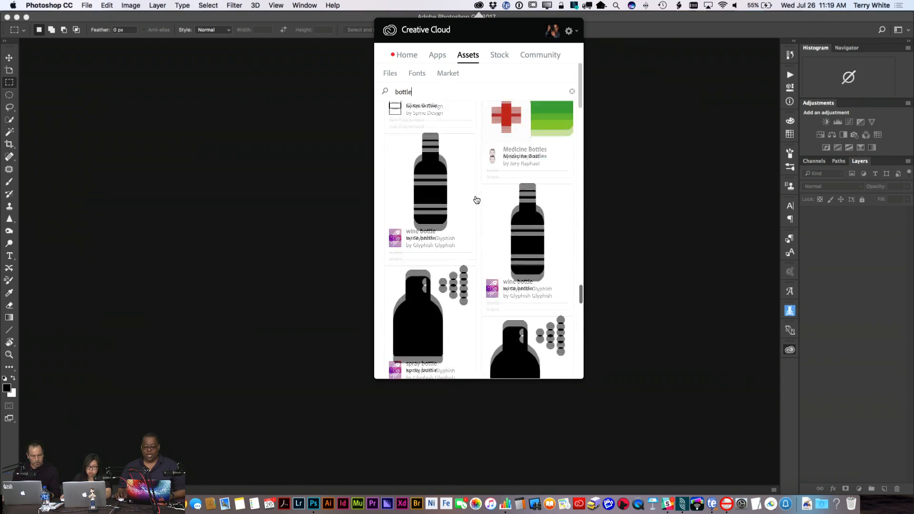
scroll(476, 199, down, 15)
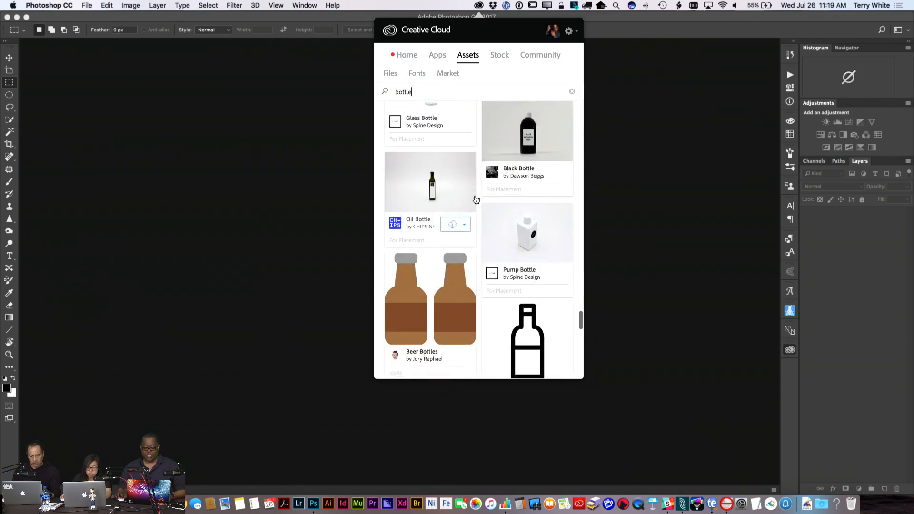
scroll(476, 200, down, 15)
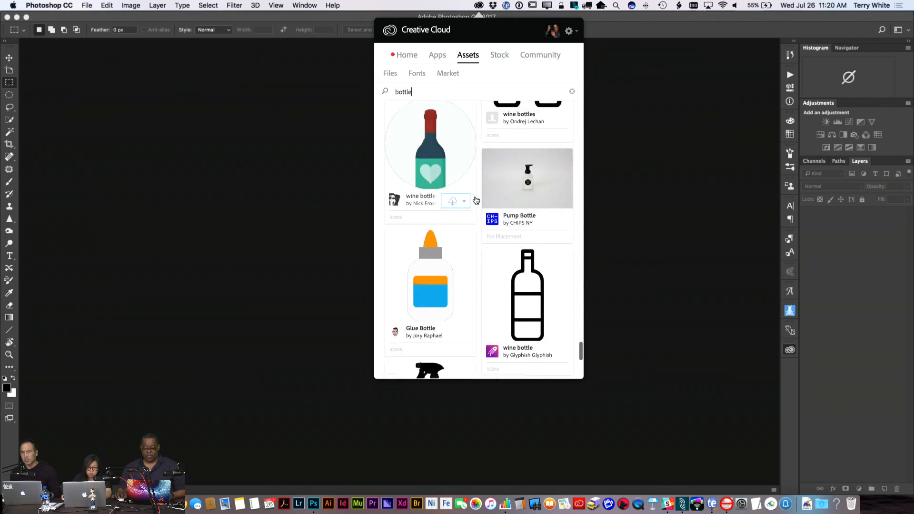
scroll(477, 199, down, 15)
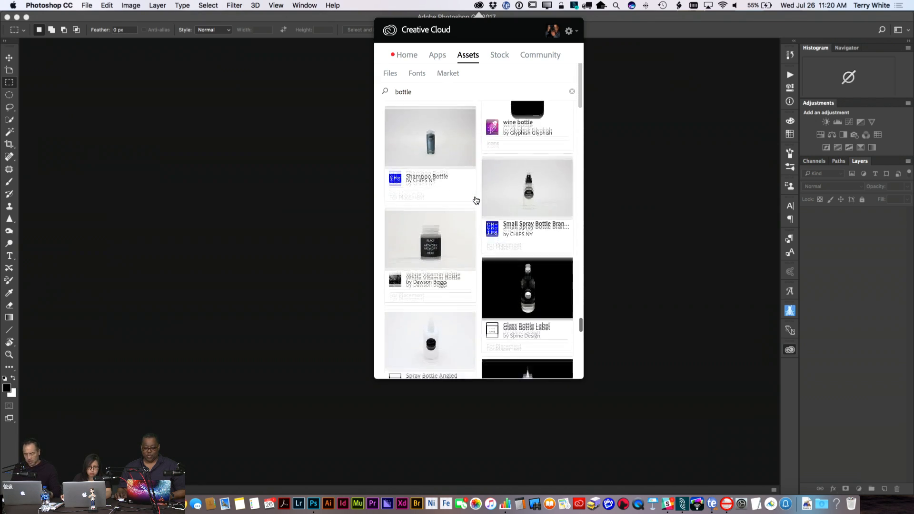
scroll(477, 200, down, 5)
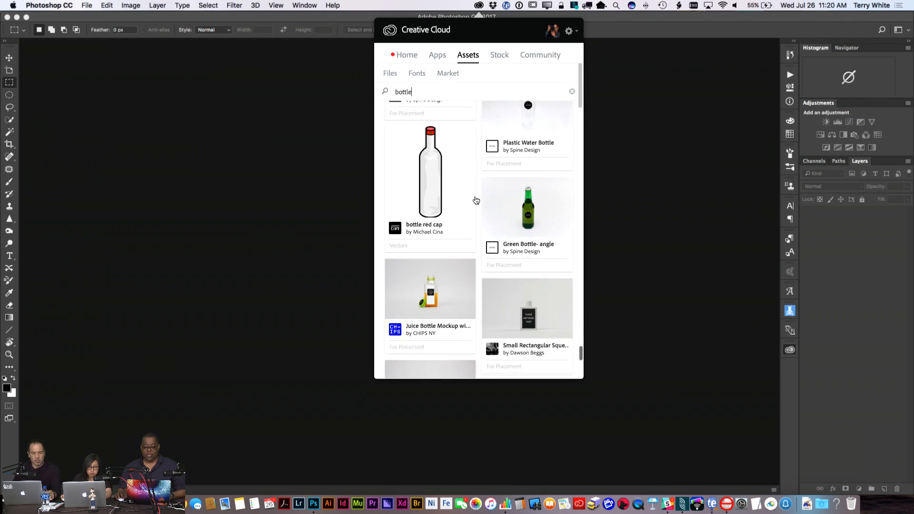
scroll(478, 218, down, 10)
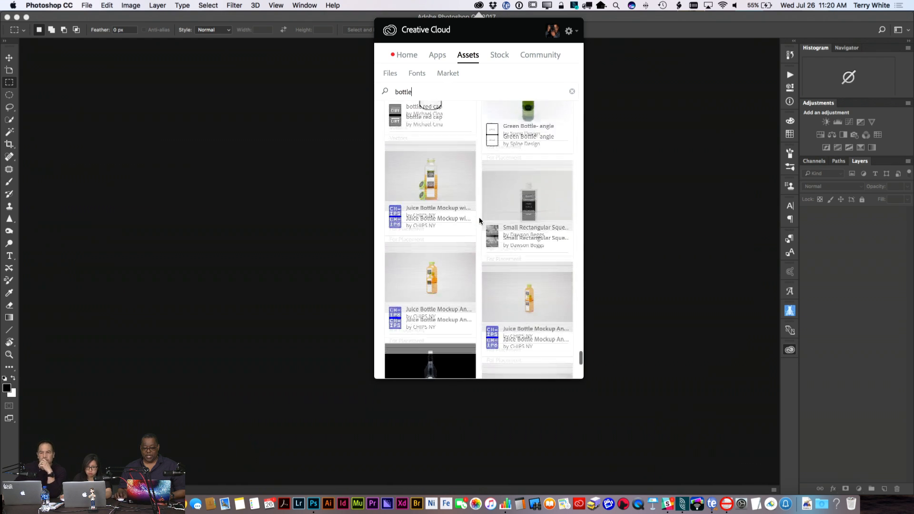
scroll(528, 157, up, 10)
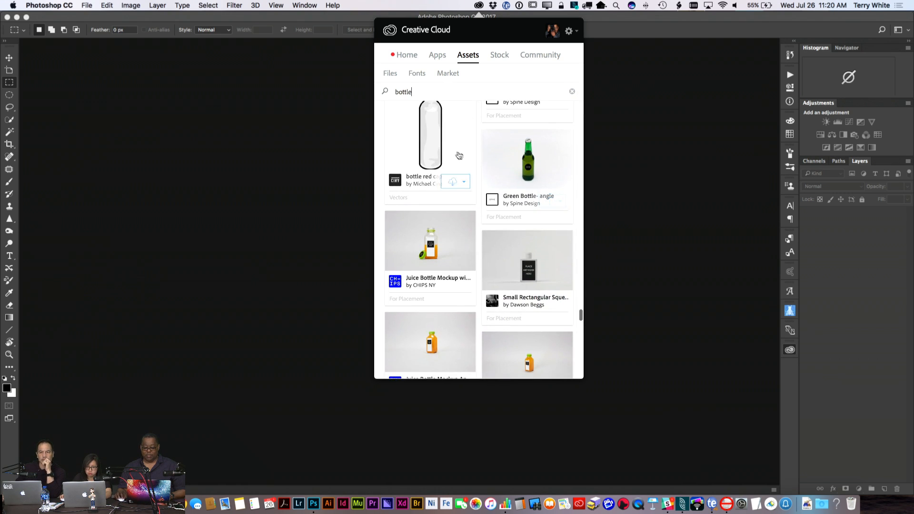
scroll(466, 200, down, 8)
scroll(469, 202, down, 10)
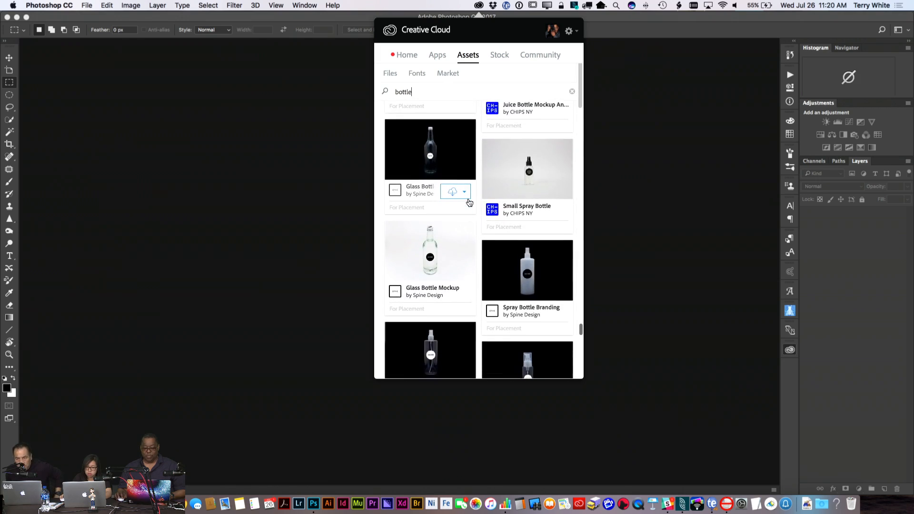
scroll(469, 203, down, 10)
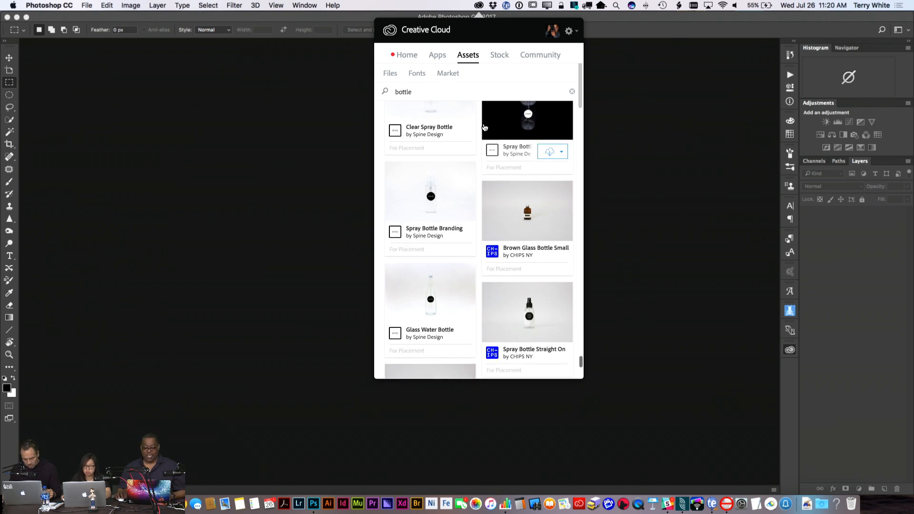
- Add the Glass Bottle Mockup by Spine Design to the Project Felix library and view that library in Photoshop
scroll(485, 127, up, 3)
scroll(484, 126, up, 5)
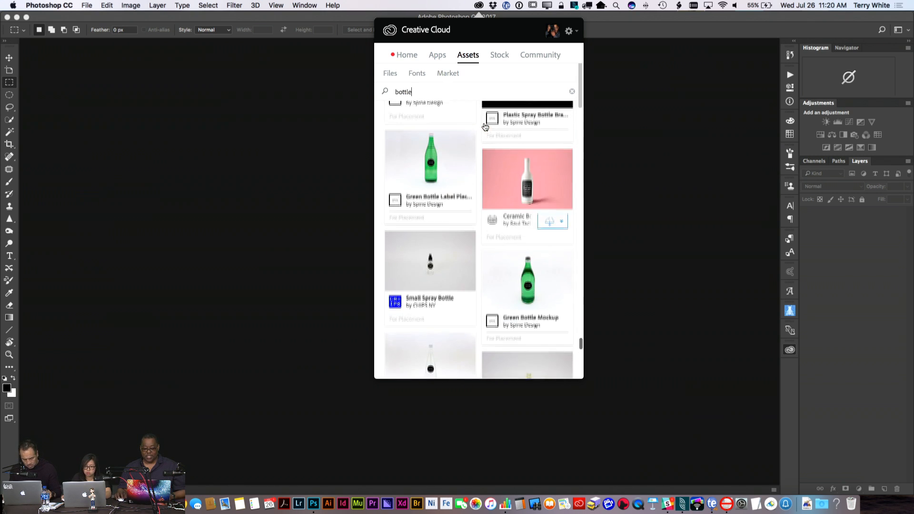
scroll(484, 126, up, 6)
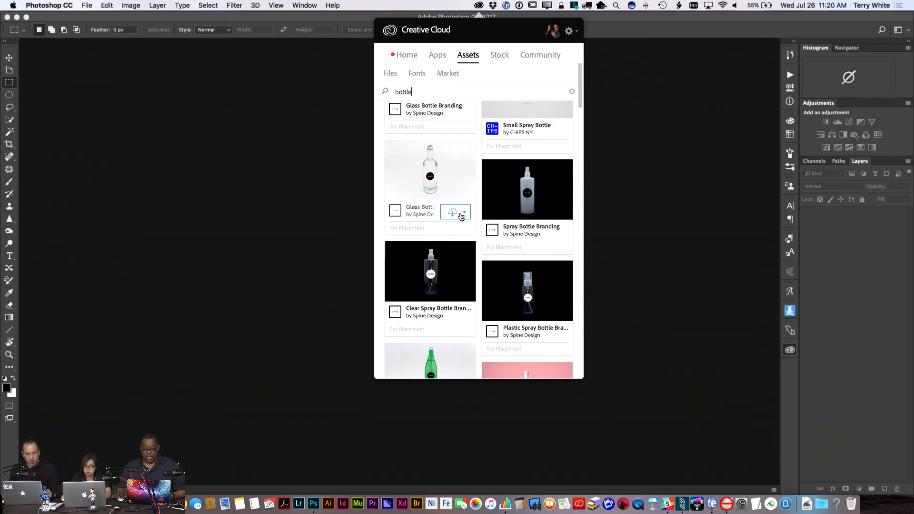
click(463, 214)
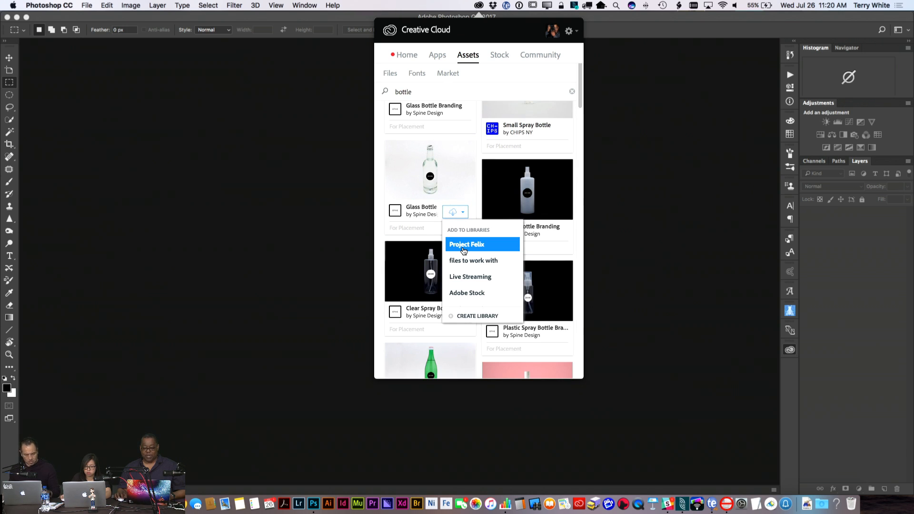
click(463, 245)
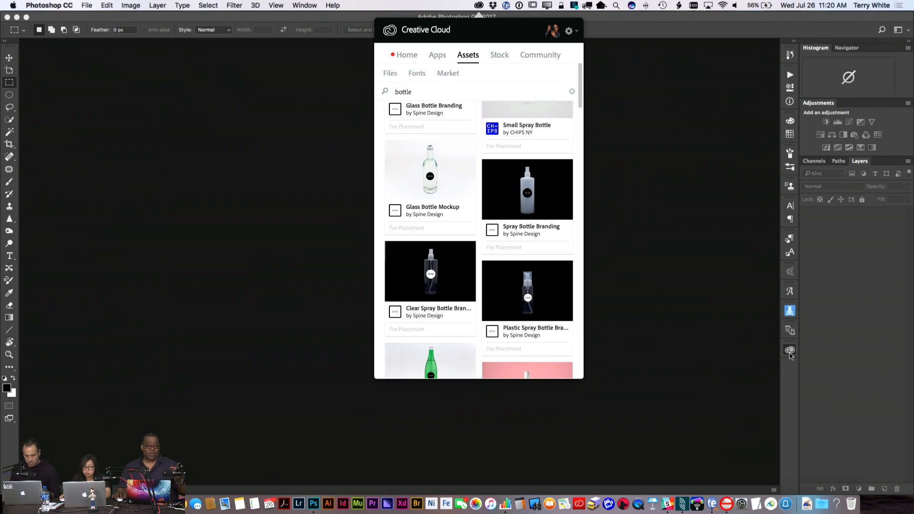
click(789, 351)
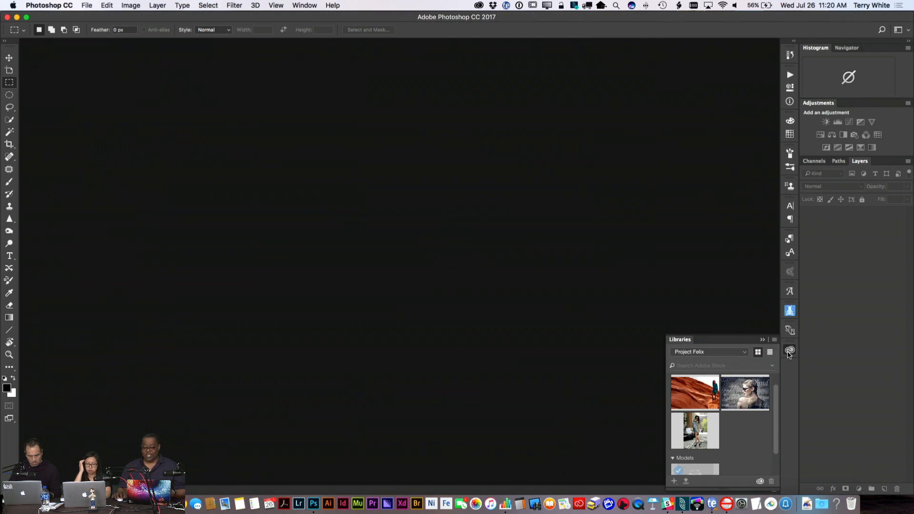
scroll(698, 404, down, 1)
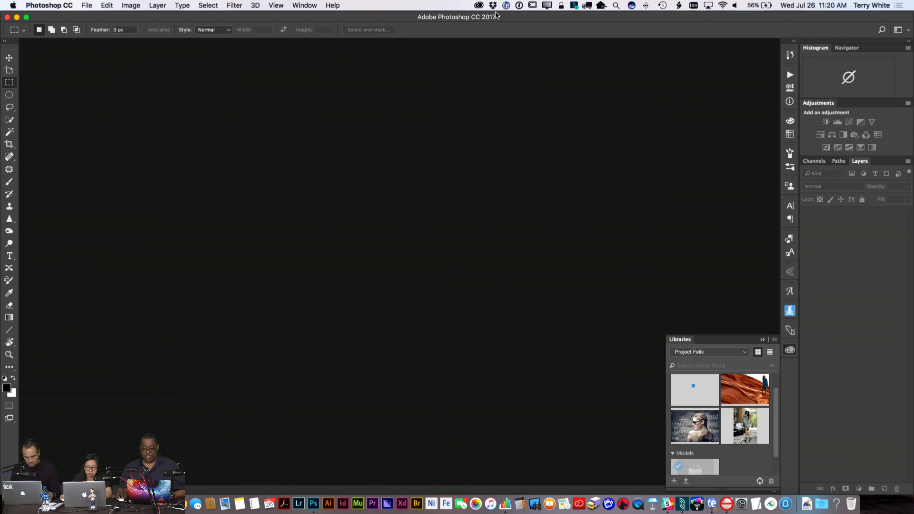
- Return to the Creative Cloud desktop app and search Adobe Stock for "bottle"
click(478, 6)
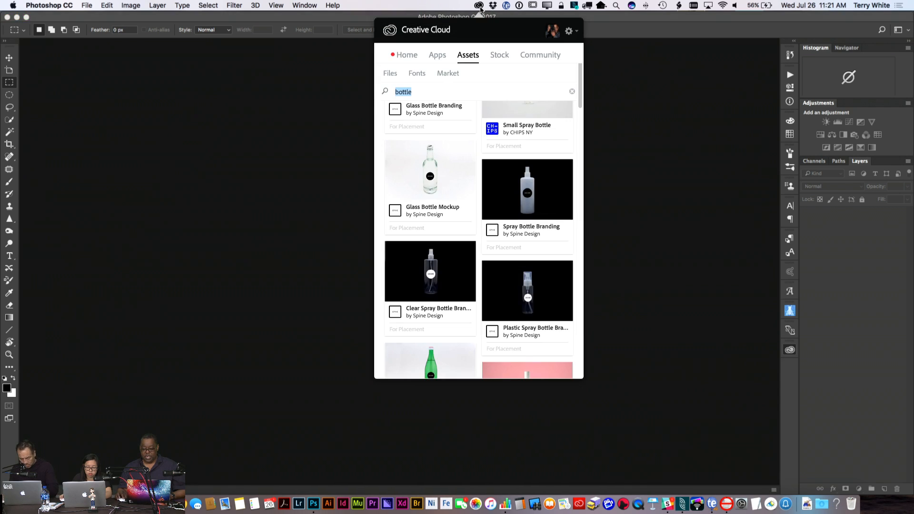
click(495, 56)
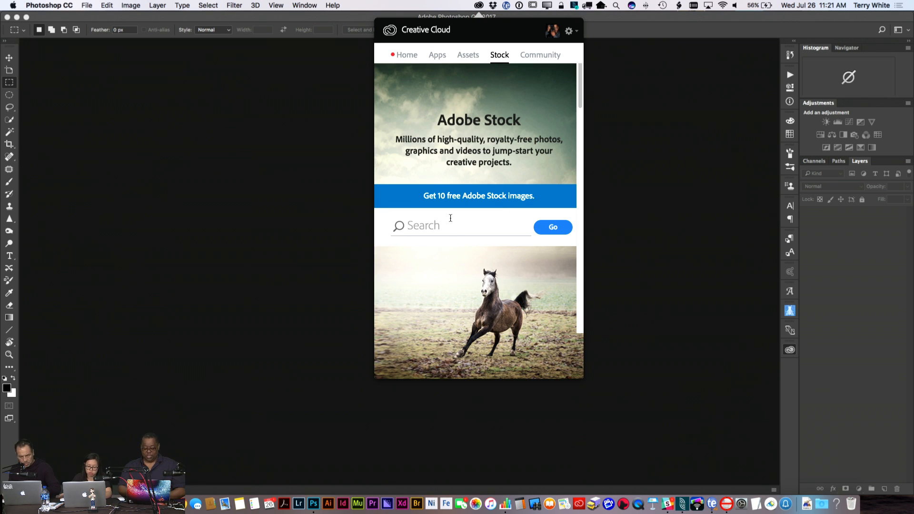
text(bottle)
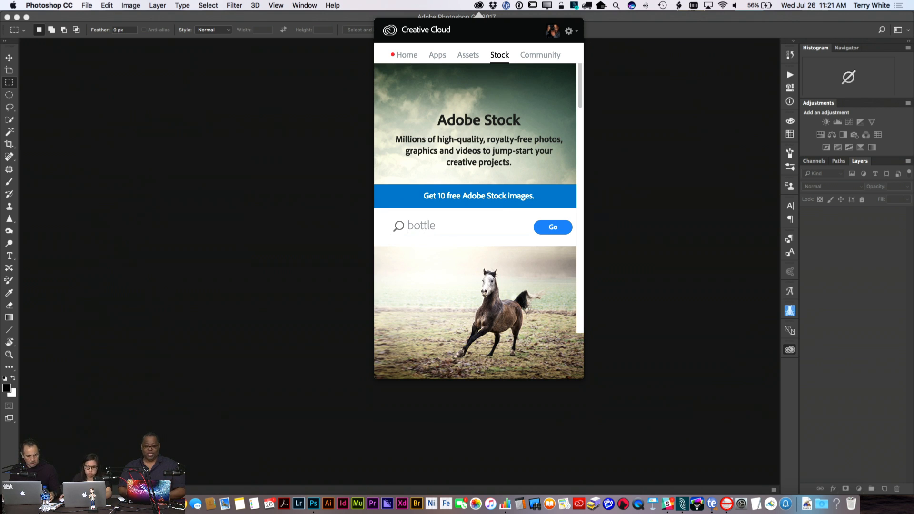
click(545, 229)
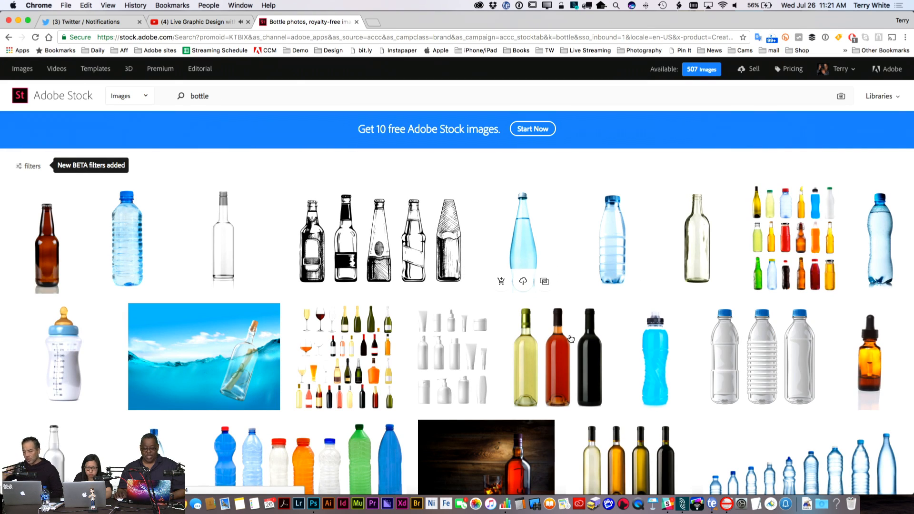
- Look through the Adobe Stock bottle images and save the image of four blue-capped water bottles to the library
scroll(701, 337, down, 15)
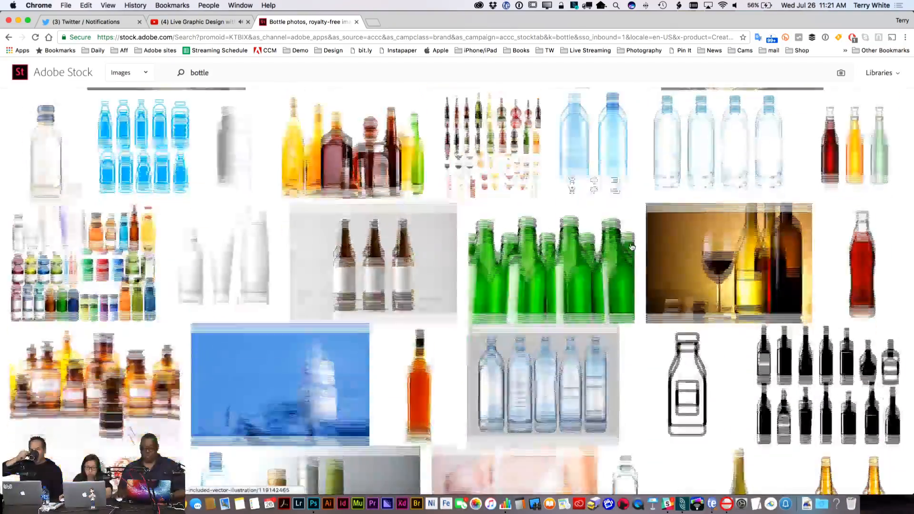
scroll(630, 247, down, 8)
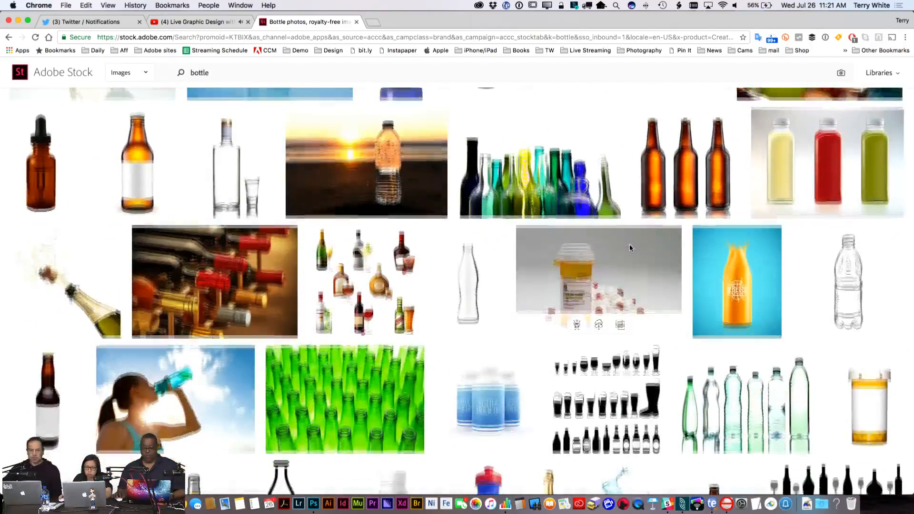
scroll(629, 244, down, 5)
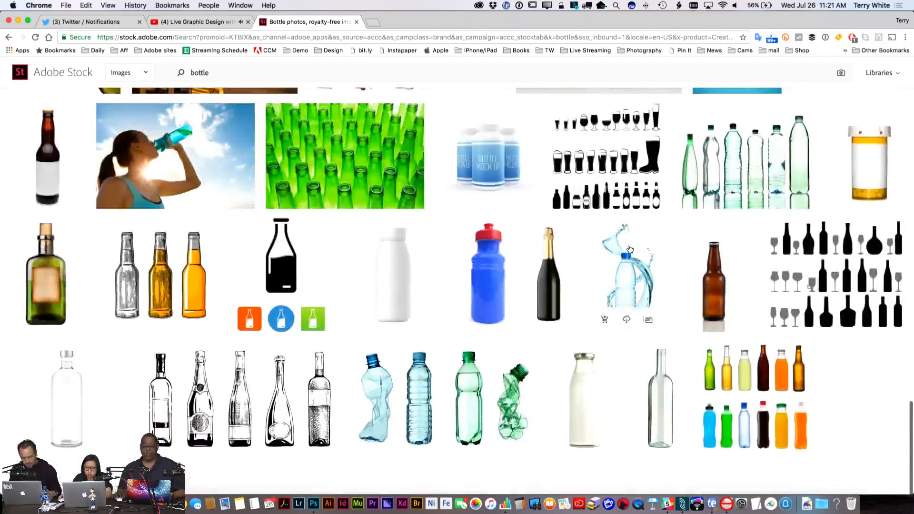
scroll(629, 247, up, 4)
scroll(629, 248, up, 10)
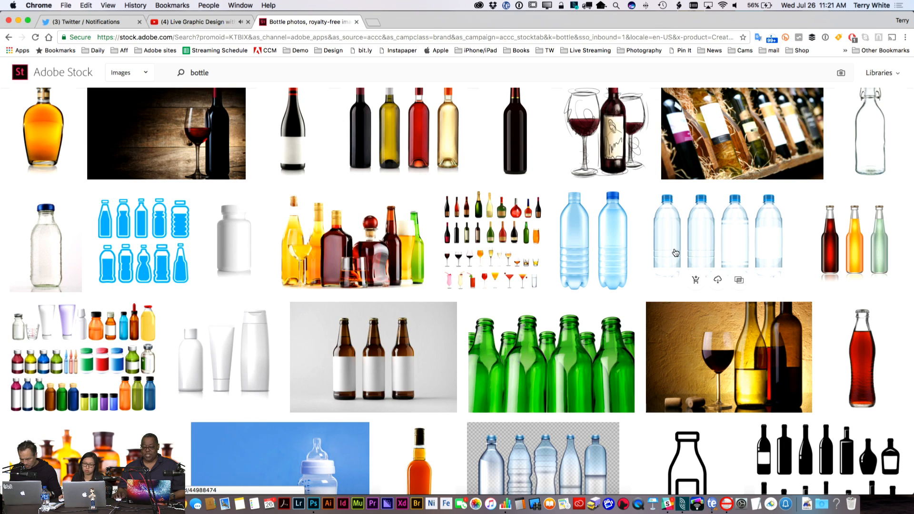
click(716, 284)
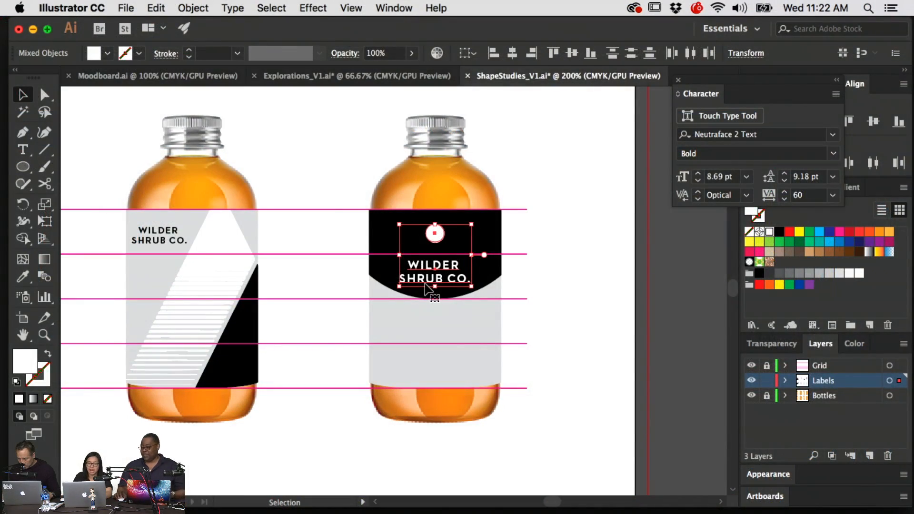
- Draw a thin black rectangle across the lower part of the label on the second bottle in the bottom row
click(581, 312)
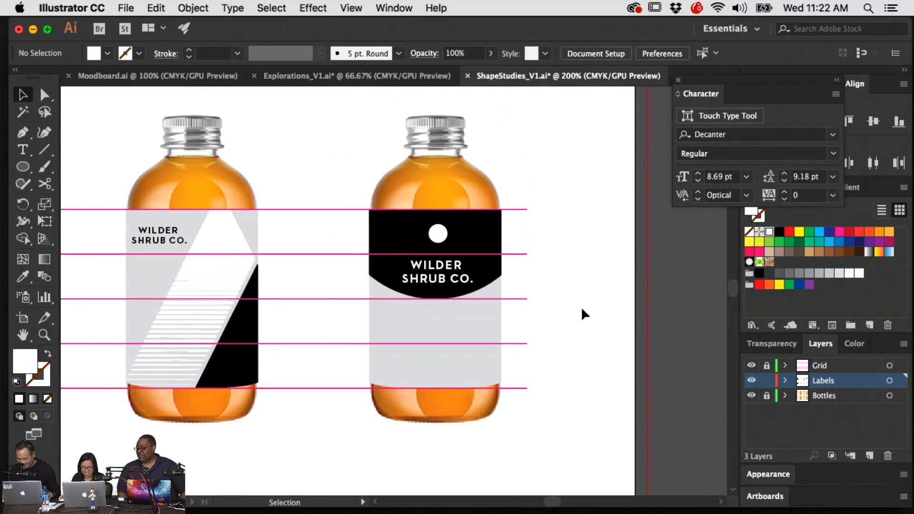
key(super+1)
scroll(281, 412, down, 5)
scroll(281, 411, left, 4)
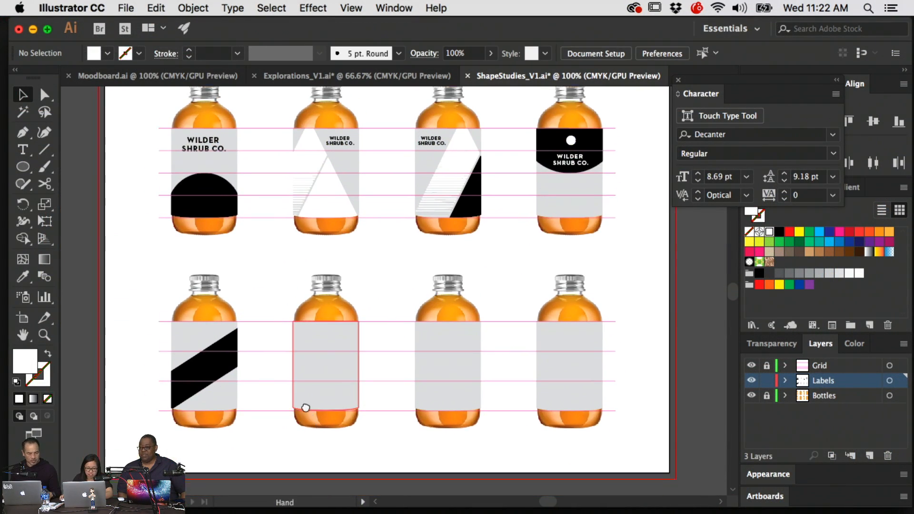
scroll(266, 414, up, 2)
key(a)
click(219, 346)
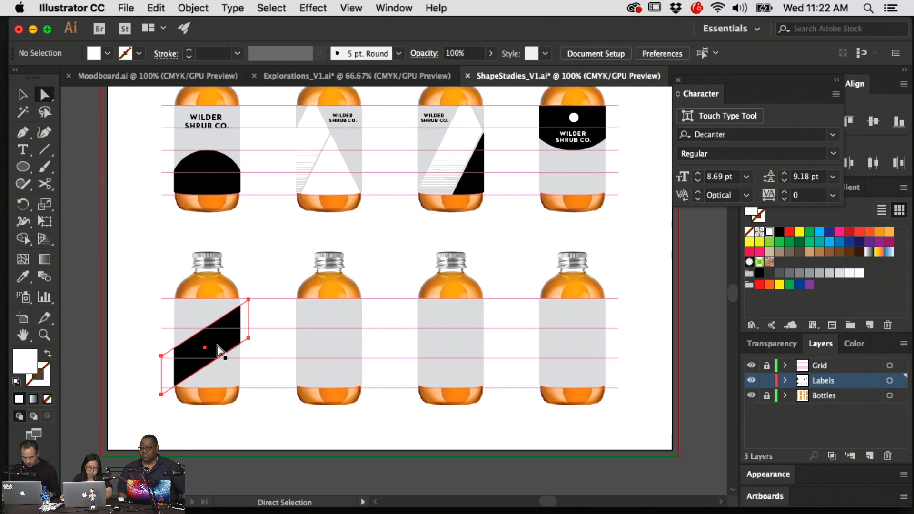
click(263, 255)
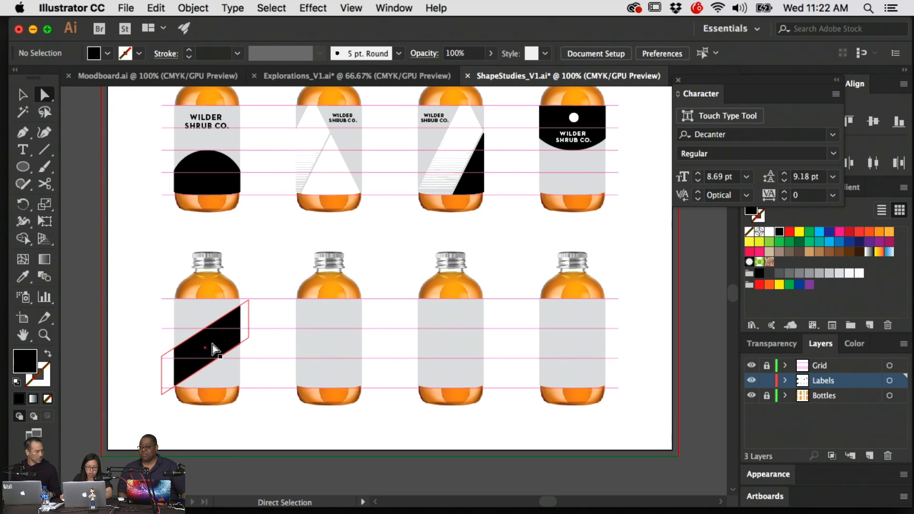
super+click(218, 351)
drag(22, 166, 61, 167)
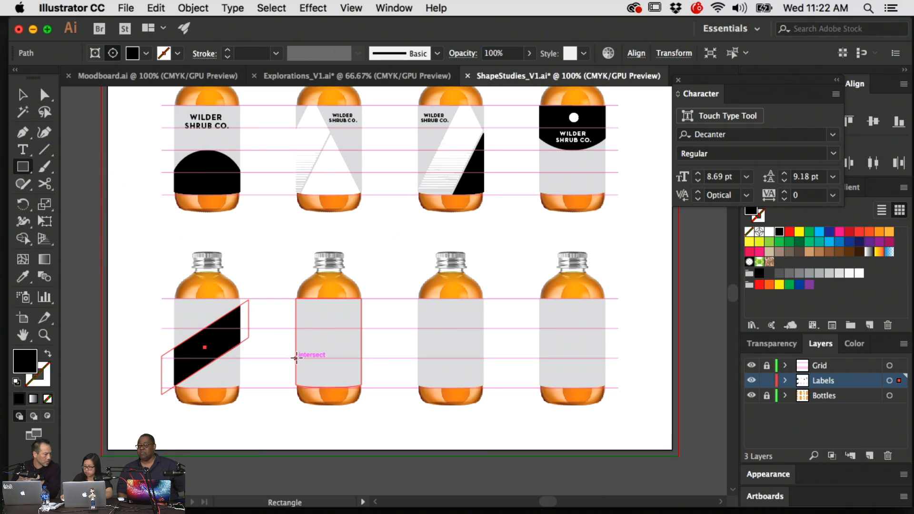
drag(295, 357, 368, 372)
key(v)
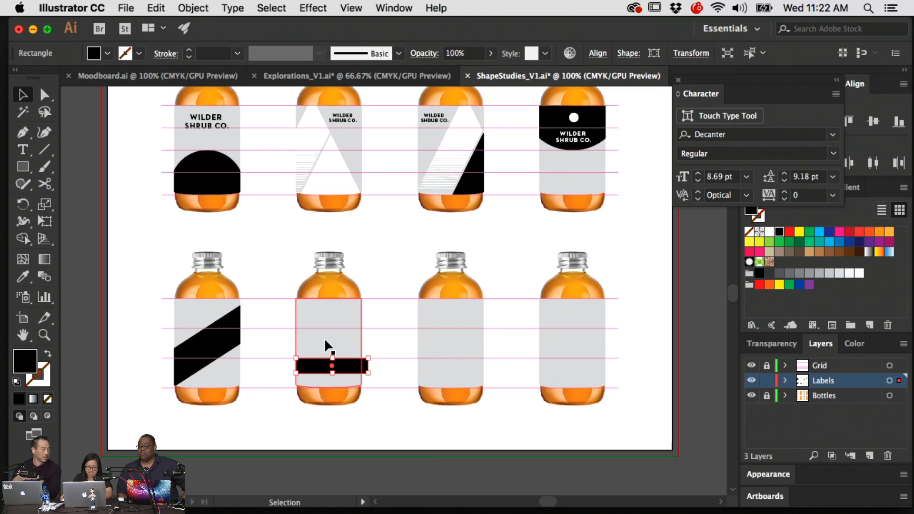
- Select the clipped triangle artwork on the label of the second bottle in the top row
click(339, 162)
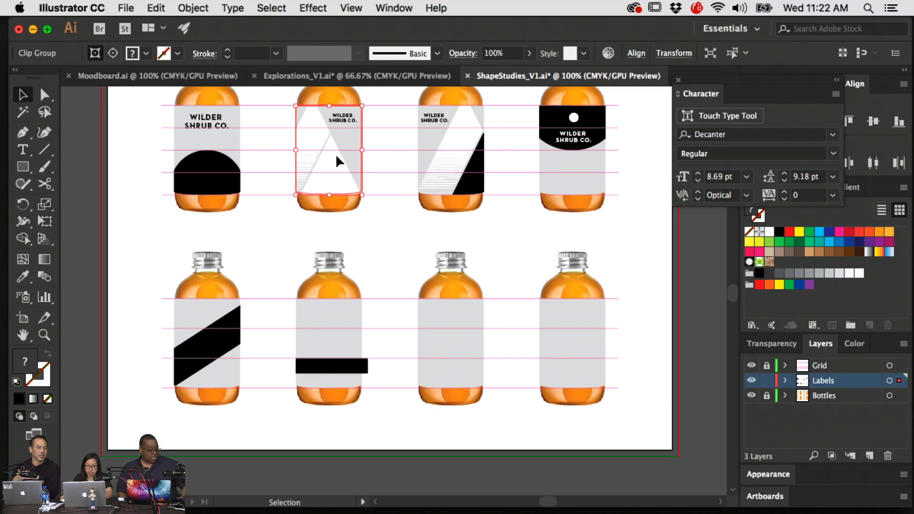
double_click(339, 162)
click(339, 162)
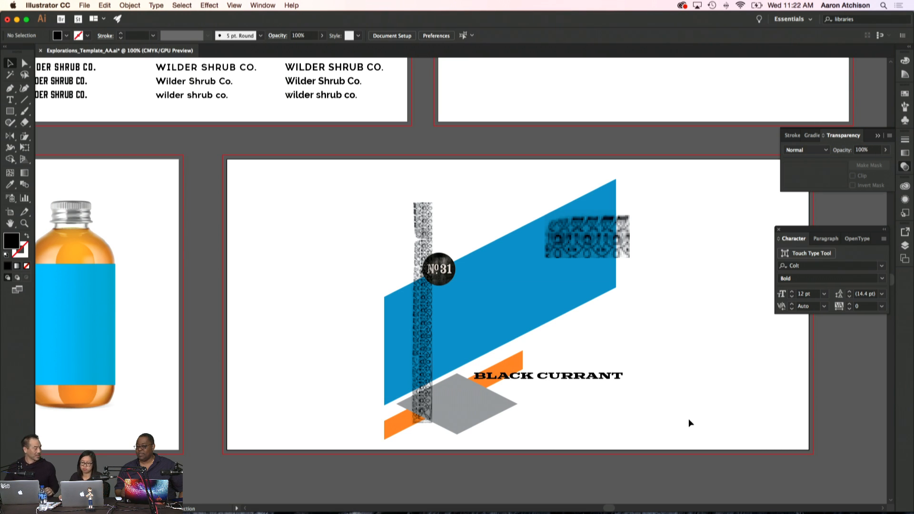
- Look over the artboards in Explorations_Template_AA.ai, from the brand brief and type studies to the bottles and the Black Currant composition
scroll(395, 284, left, 3)
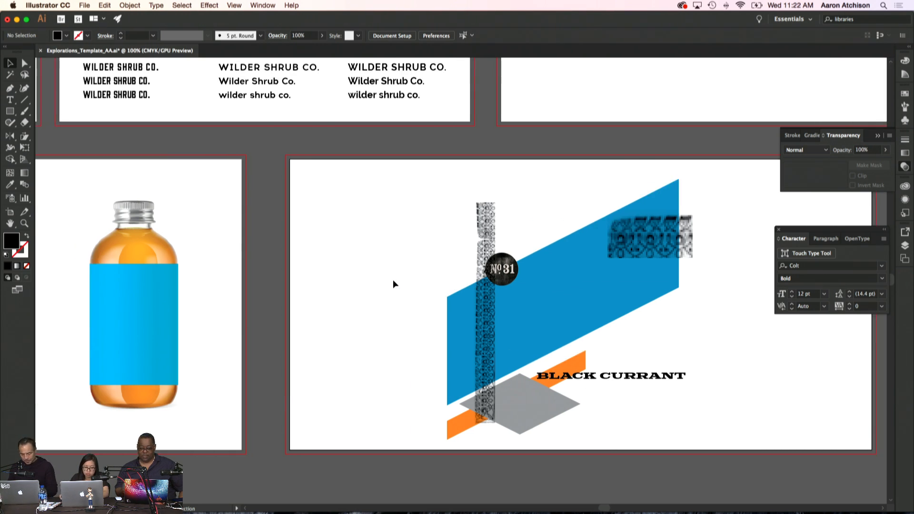
key(super+minus)
key(super+minus)
drag(384, 231, 409, 282)
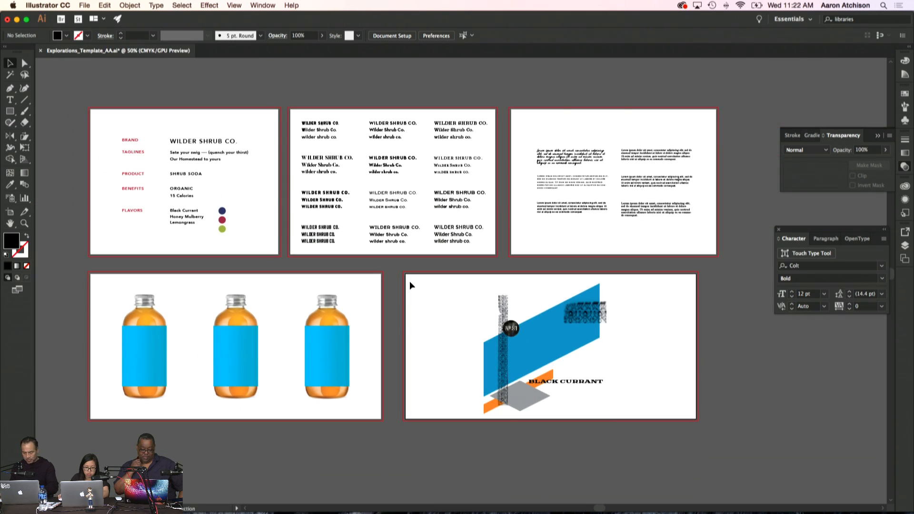
key(super+equal)
key(super+equal)
drag(135, 213, 551, 349)
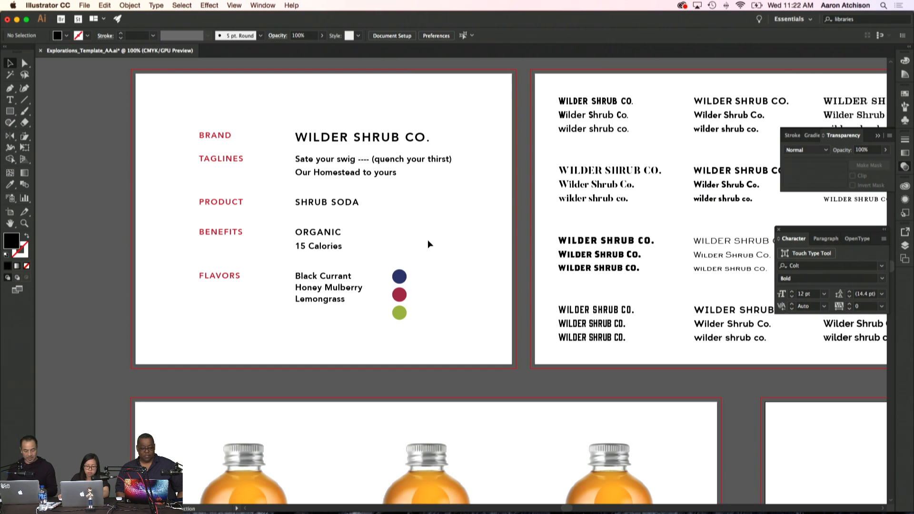
scroll(612, 309, right, 10)
scroll(612, 309, down, 4)
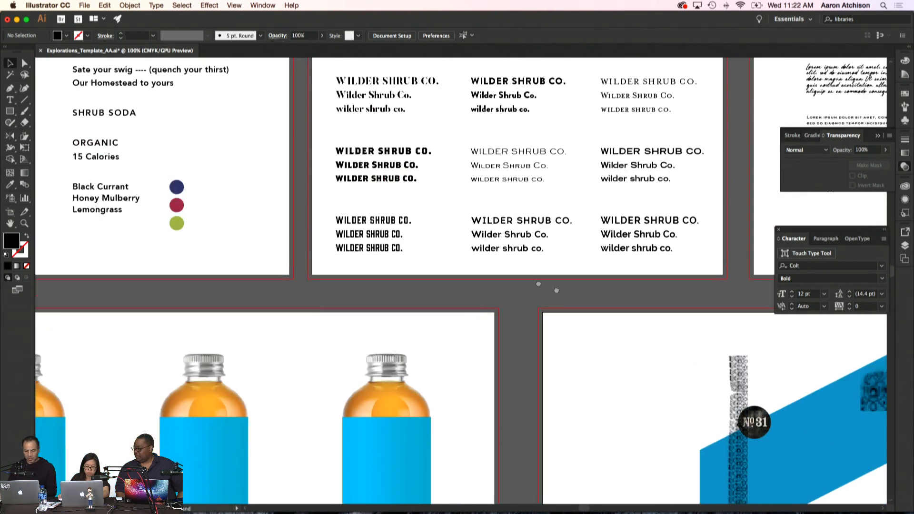
drag(538, 284, 269, 147)
drag(367, 271, 363, 259)
drag(499, 270, 469, 269)
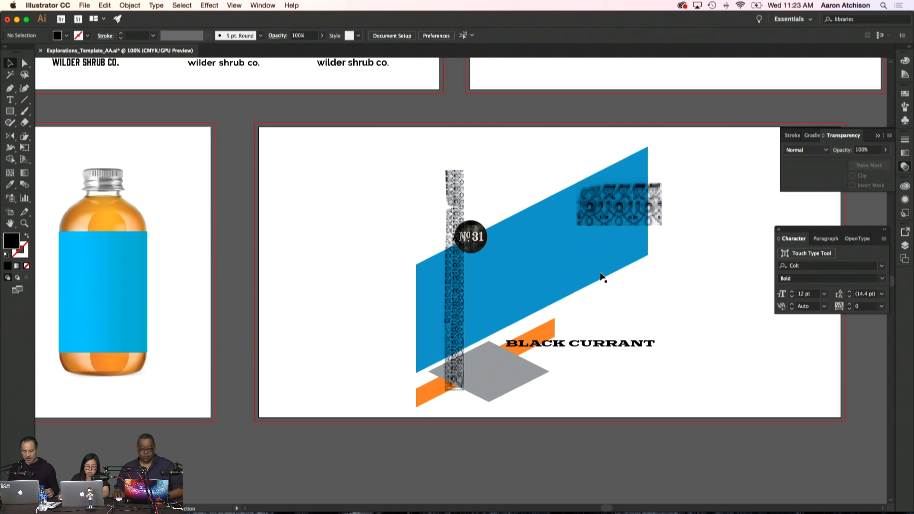
- Inspect the blue parallelogram and the vertical texture strip in the Black Currant composition, leaving nothing selected
click(603, 276)
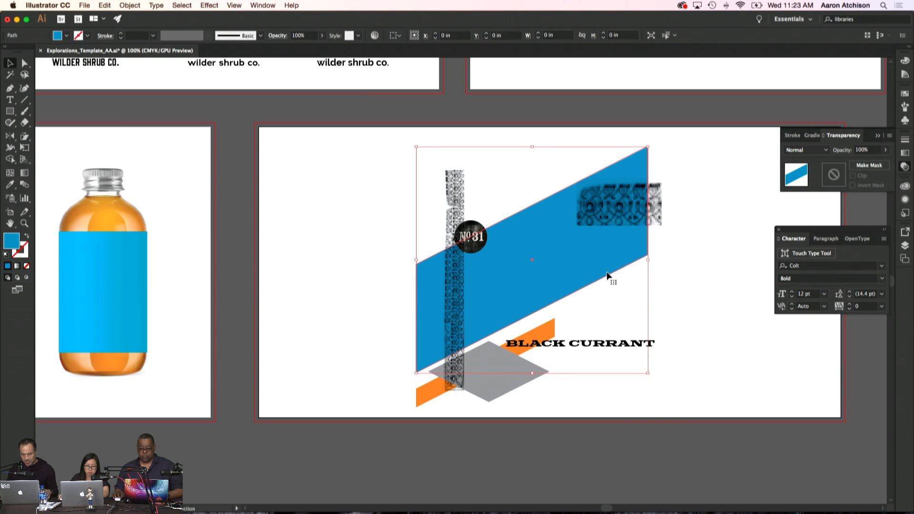
click(694, 304)
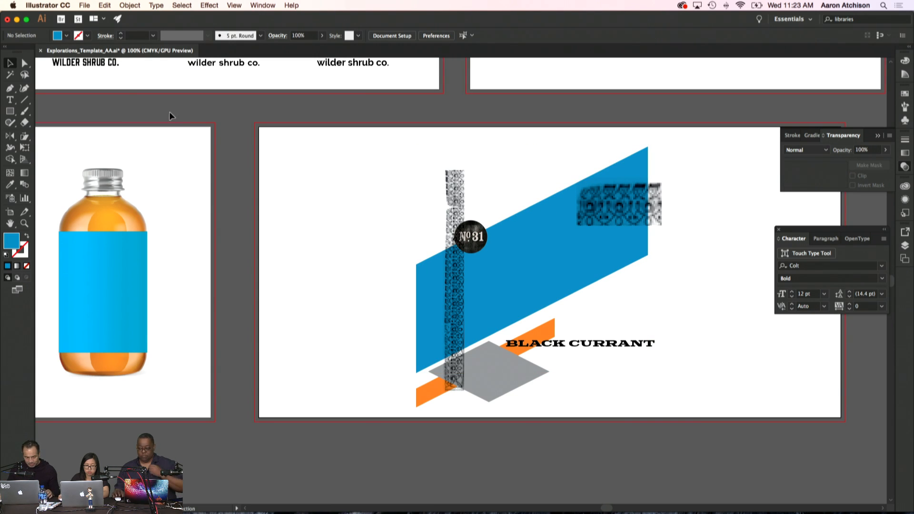
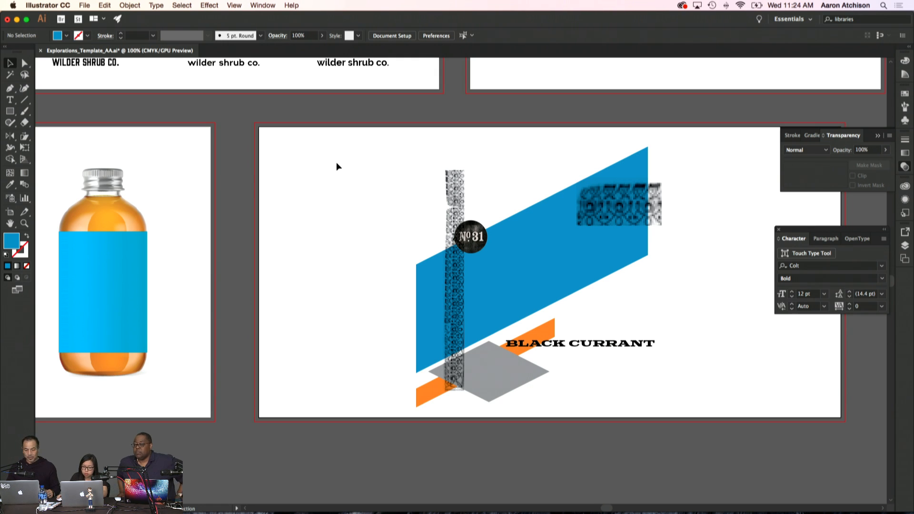
click(446, 237)
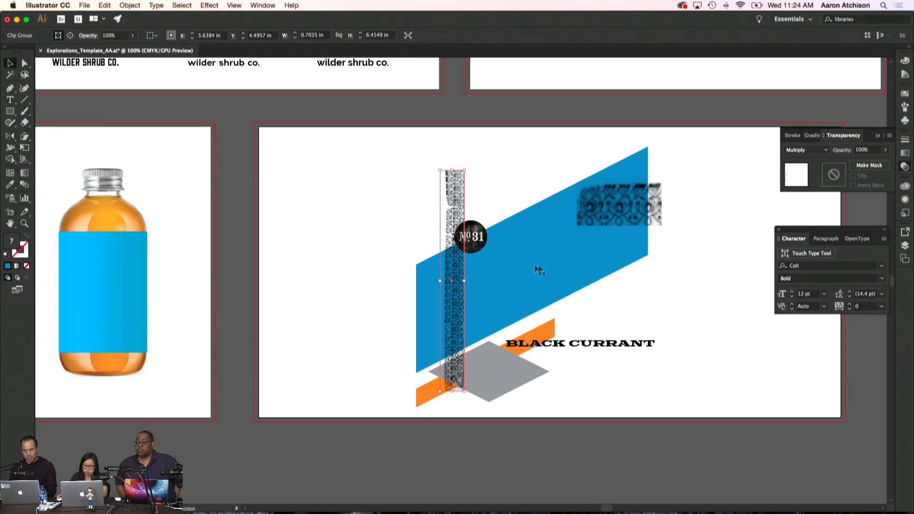
scroll(536, 267, right, 5)
click(604, 281)
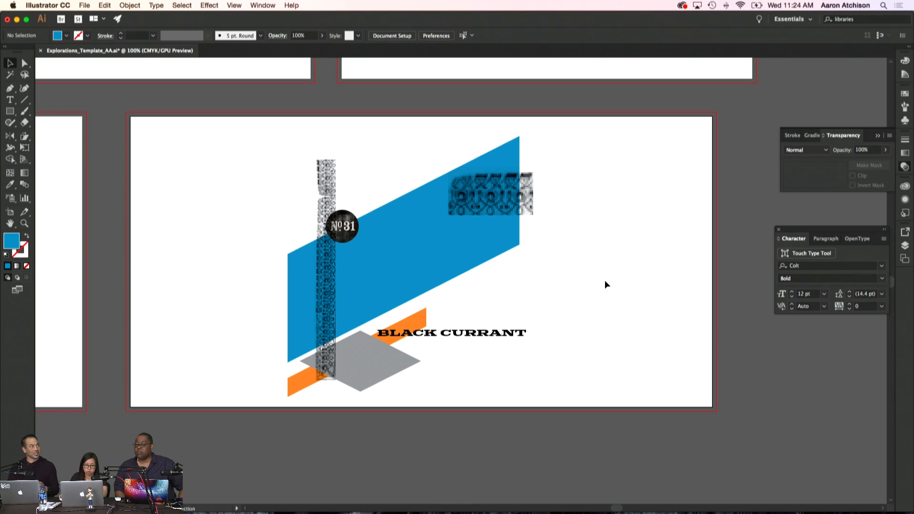
click(83, 6)
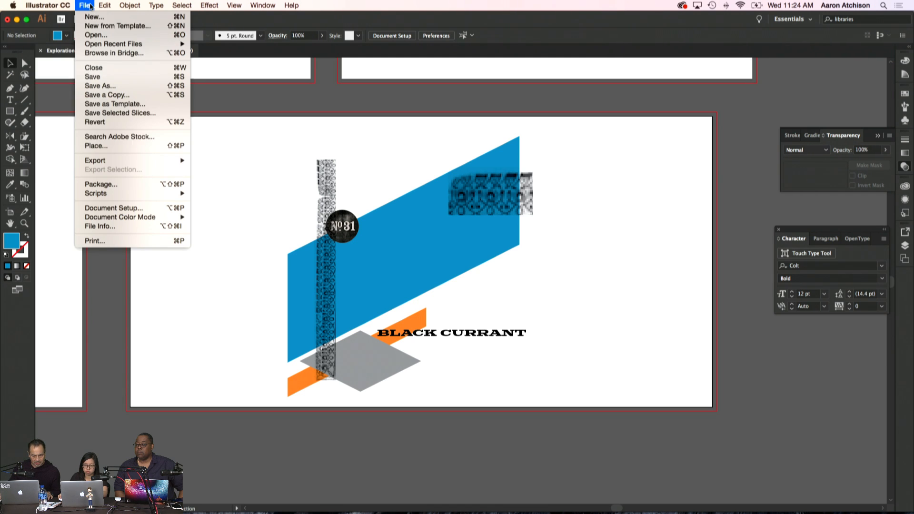
click(96, 145)
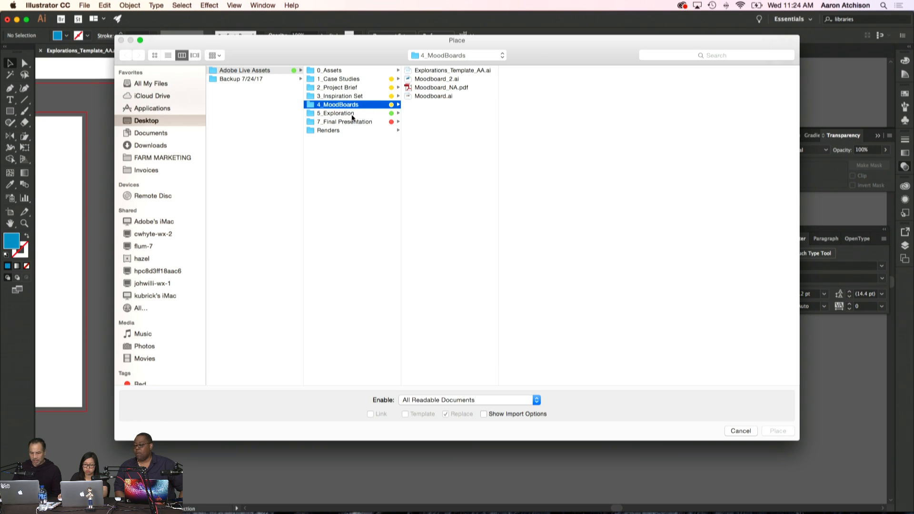
click(352, 116)
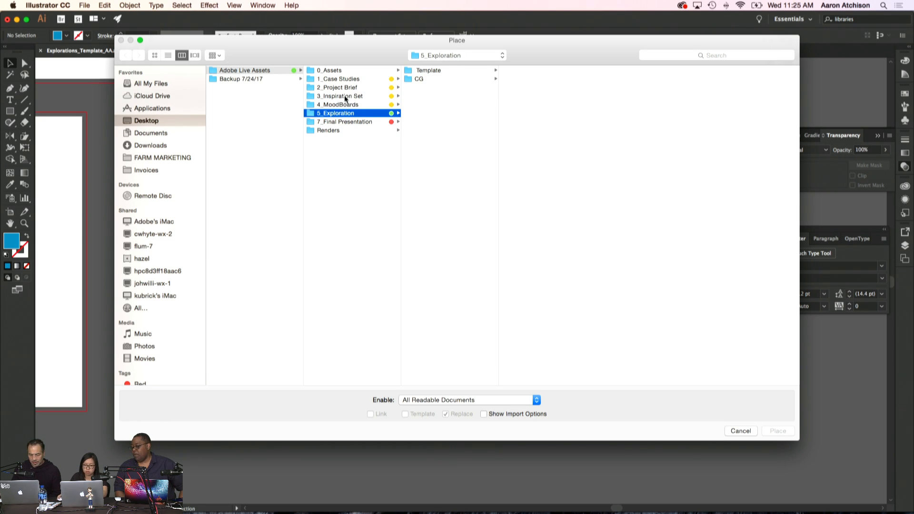
click(344, 95)
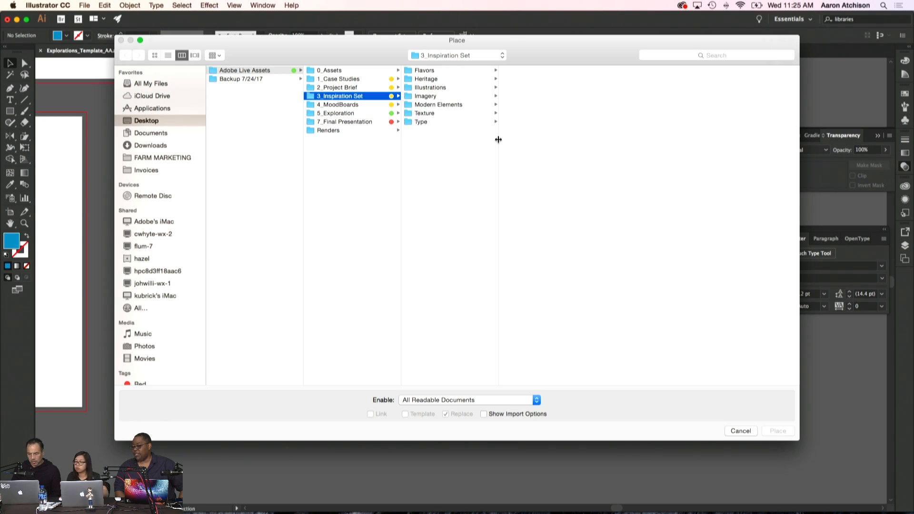
drag(498, 140, 603, 144)
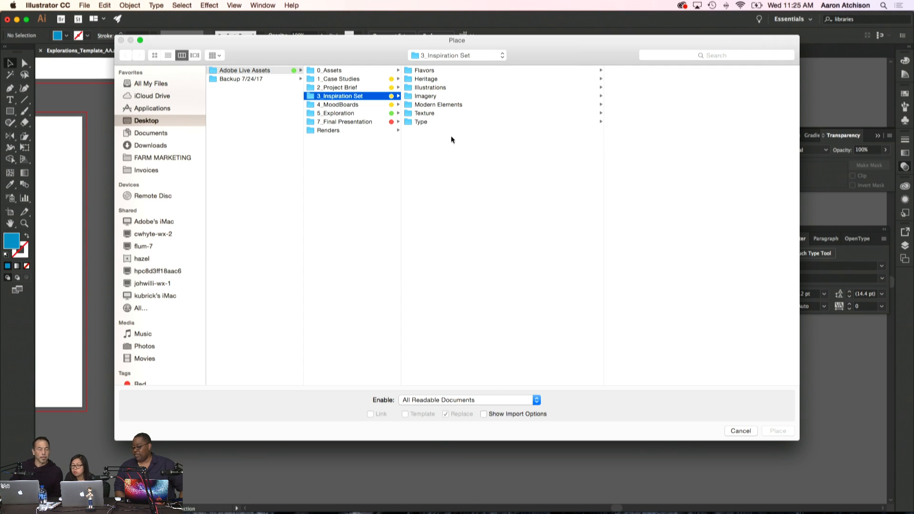
drag(259, 51, 240, 84)
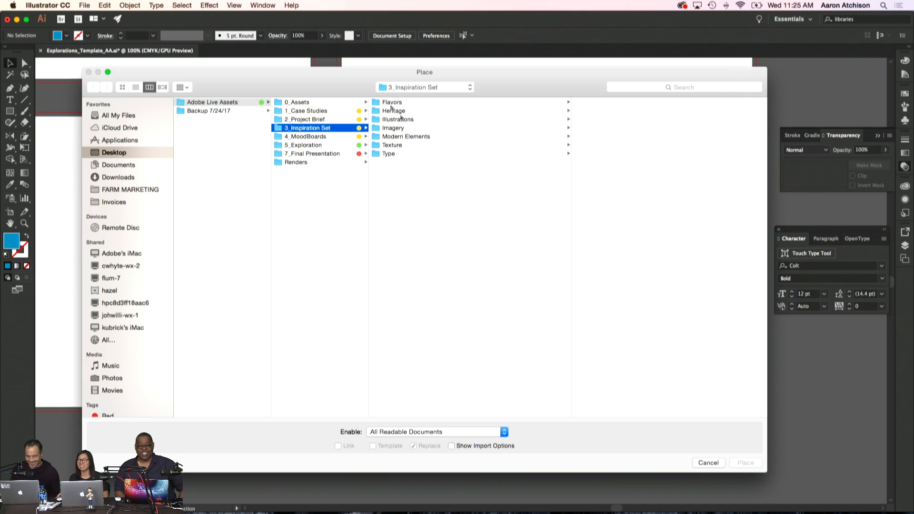
drag(299, 80, 689, 89)
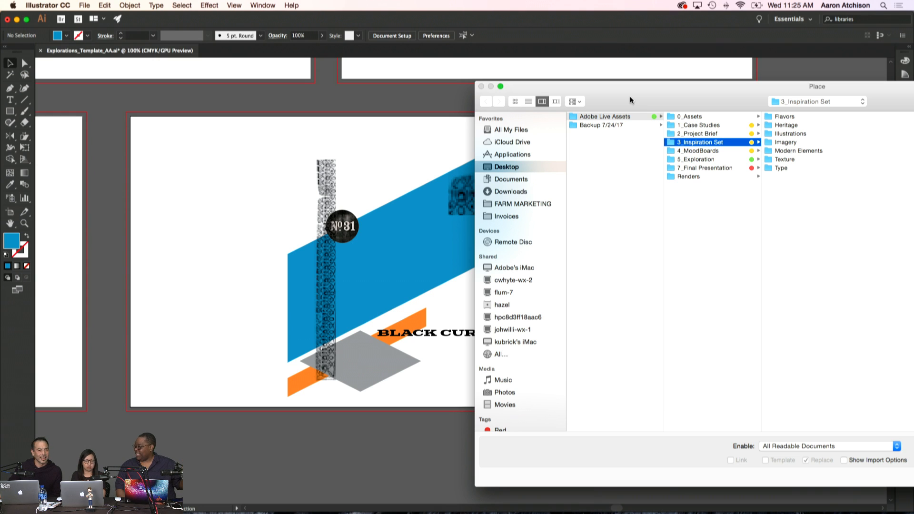
drag(644, 92, 640, 67)
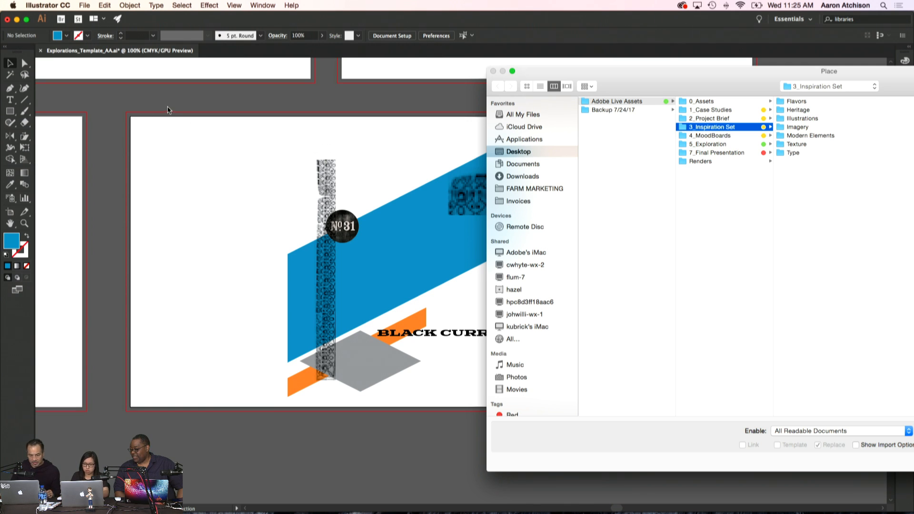
click(83, 5)
click(83, 5)
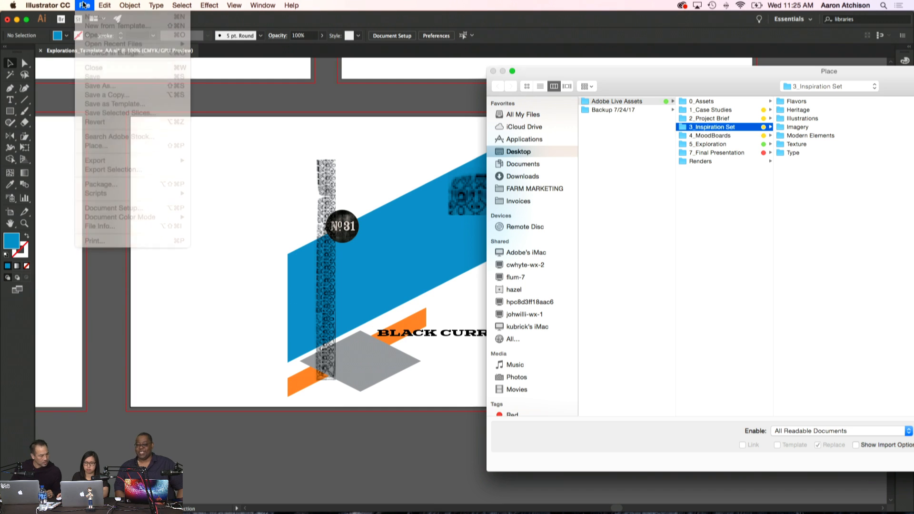
click(84, 5)
mouse_move(156, 5)
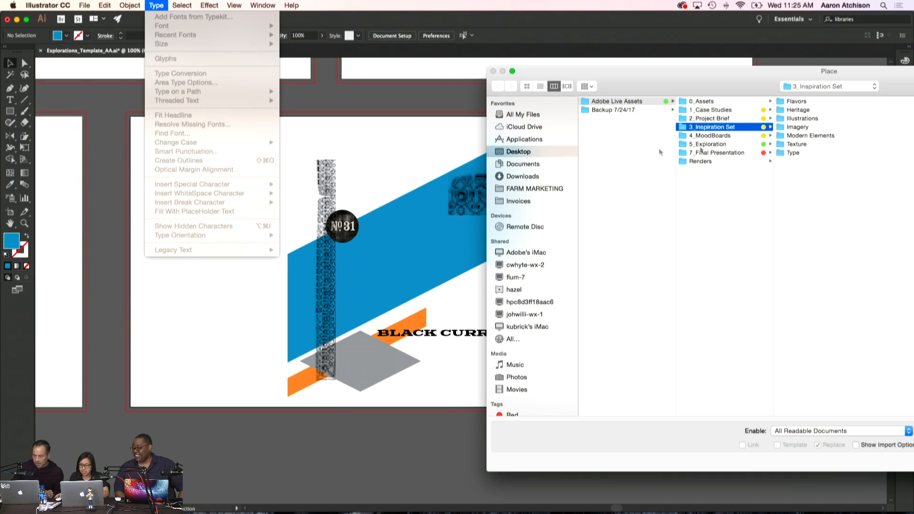
drag(684, 87, 492, 50)
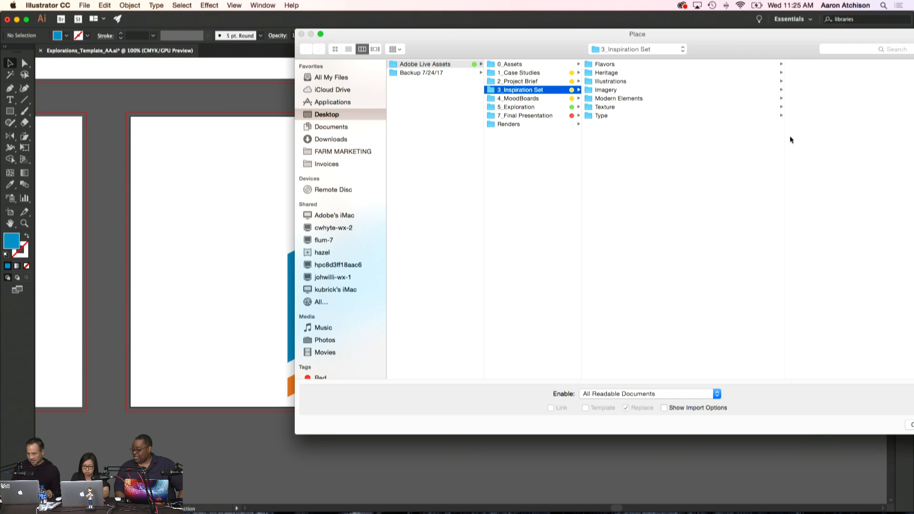
drag(740, 42, 681, 31)
click(856, 415)
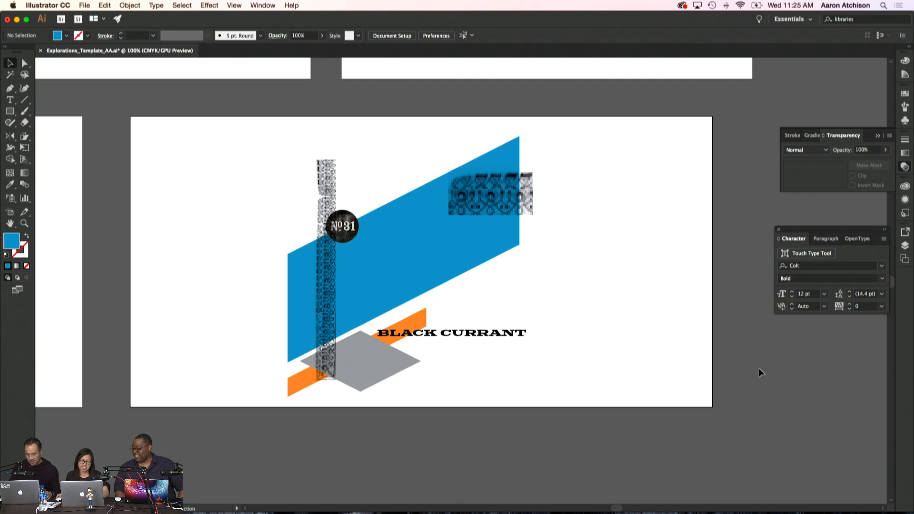
- Start placing a file and open the Type folder inside 3_Inspiration Set to choose a lettering reference
click(84, 6)
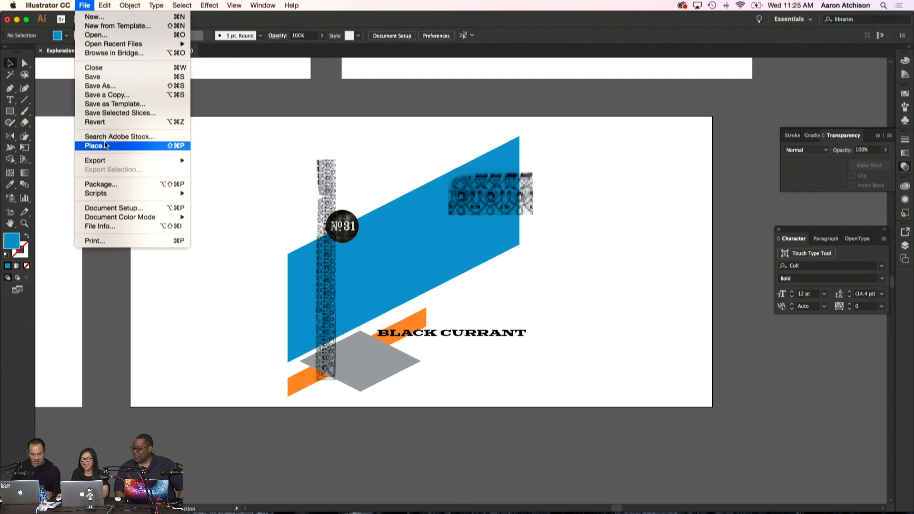
click(102, 145)
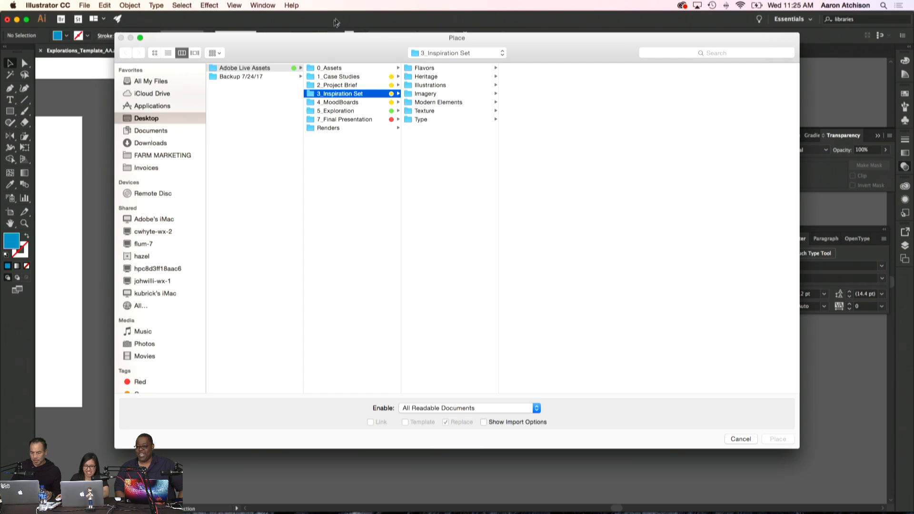
drag(319, 50, 698, 74)
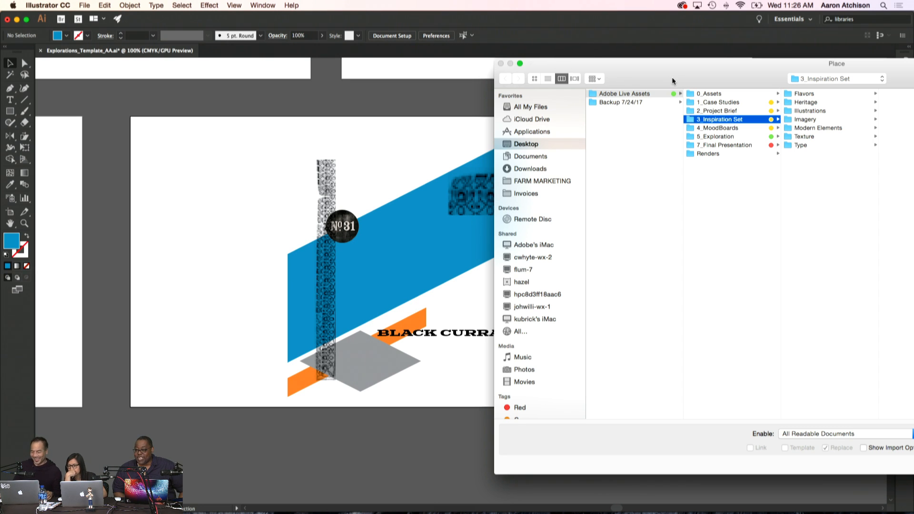
click(804, 136)
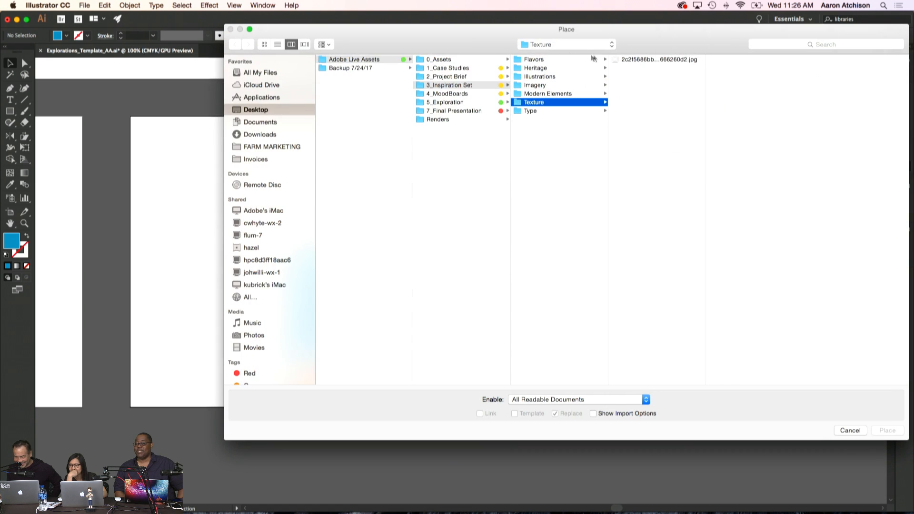
click(538, 110)
drag(426, 46, 762, 230)
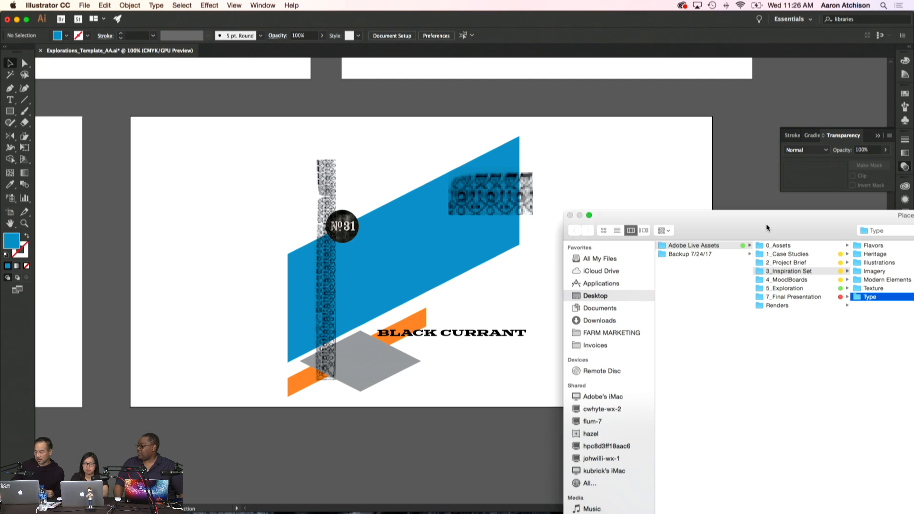
drag(775, 229, 578, 158)
click(788, 327)
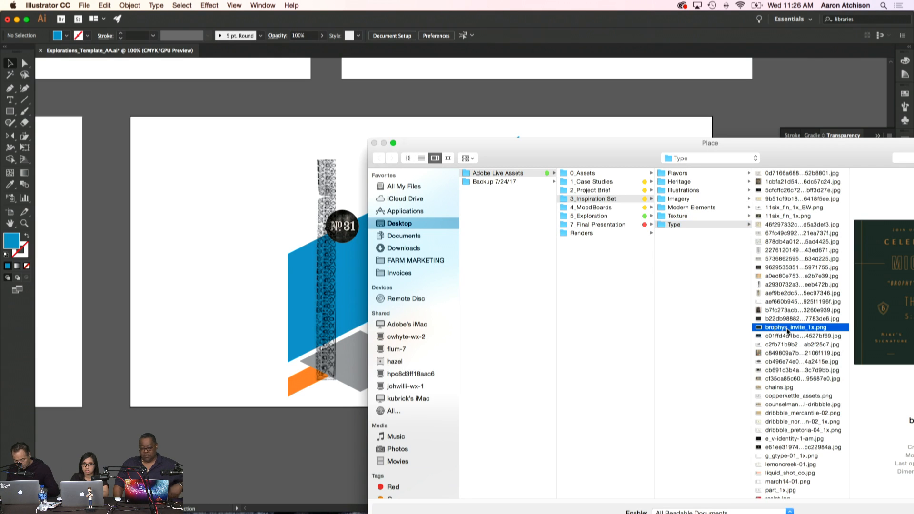
drag(725, 161, 391, 51)
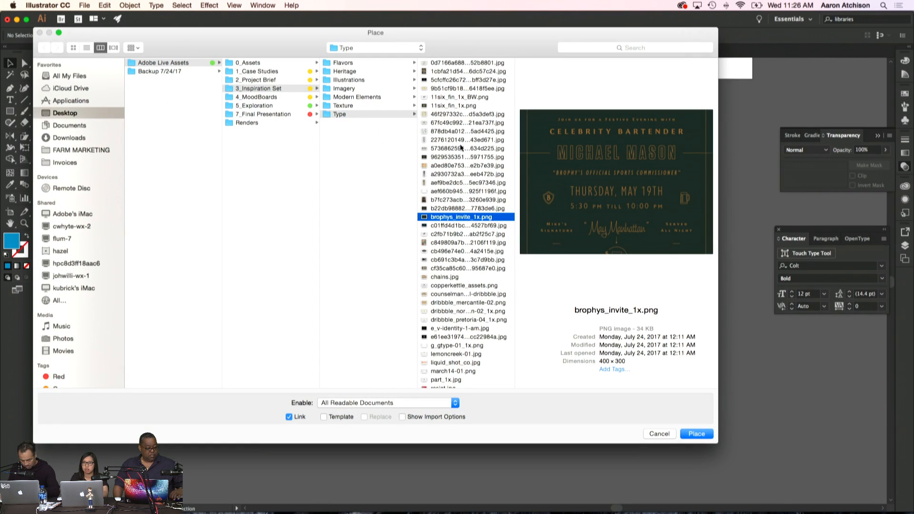
- Preview the lettering files in the Type folder and place 11six_fin_1x_BW.png across the artboard's right edge, beside the Black Currant composition
key(Up)
key(Up)
key(Up)
key(Up)
key(Up)
key(Up)
key(Up)
key(Up)
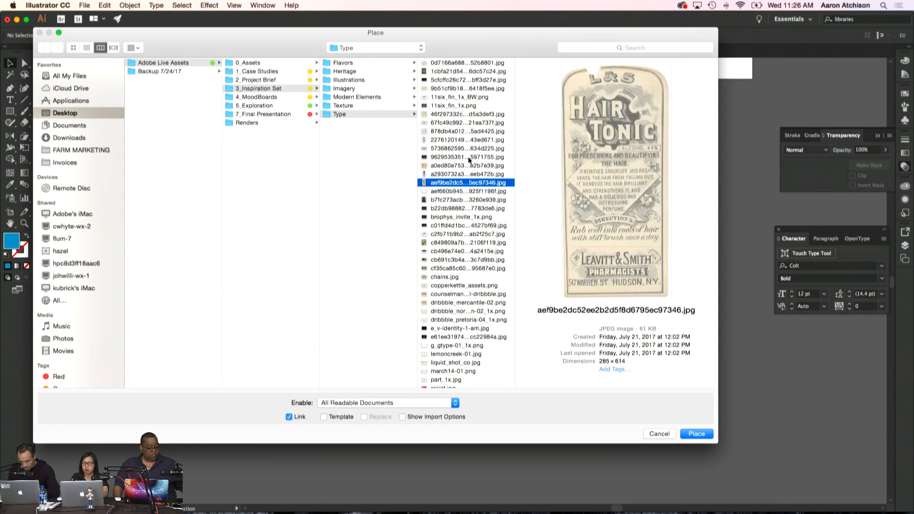
key(Up)
key(Up)
key(Up)
key(Up)
key(Up)
key(Up)
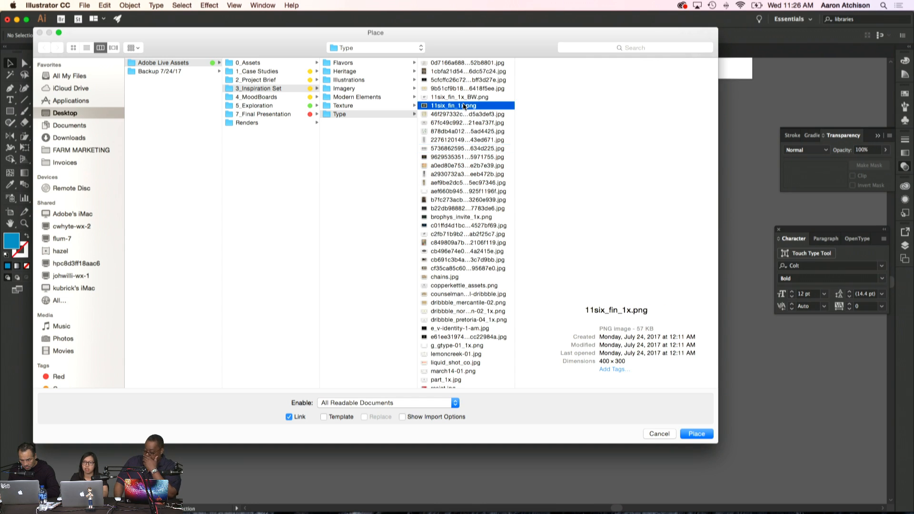
click(696, 433)
drag(747, 297, 790, 339)
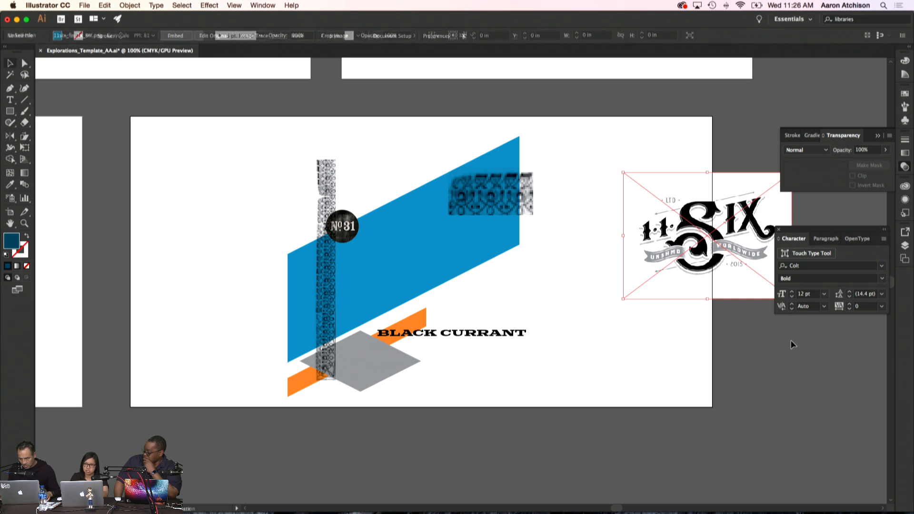
click(127, 108)
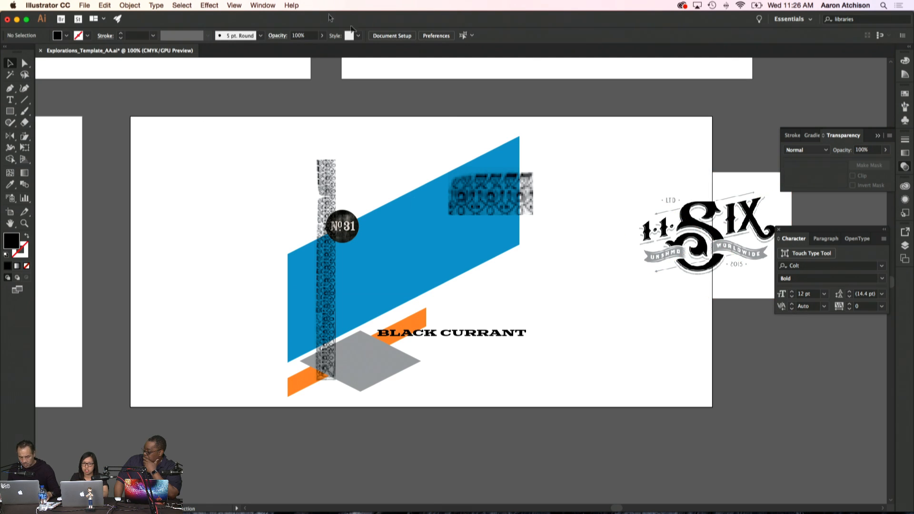
- Place the Hufnagel image 9b51cf9b1892a97f087ee3336418f5ee.jpg from the Type folder below the 11Six logo, about 4.92 by 3.32 in
click(85, 6)
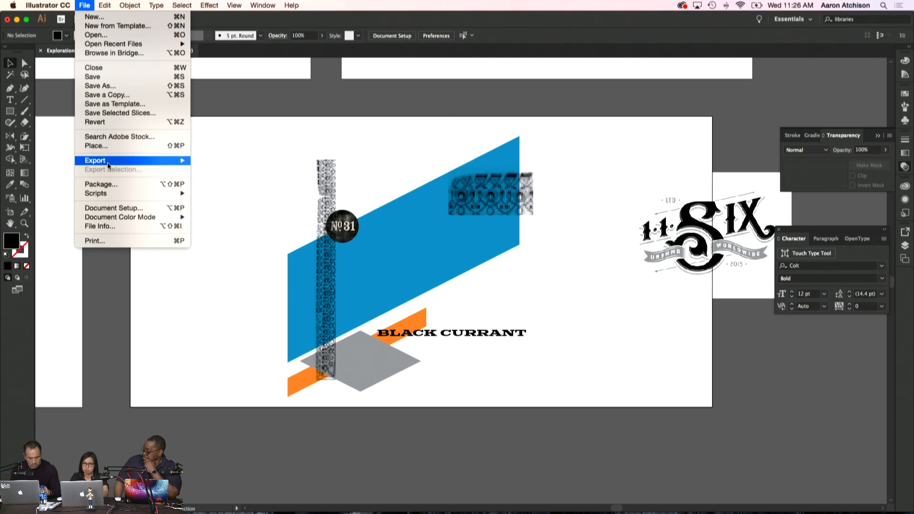
click(97, 146)
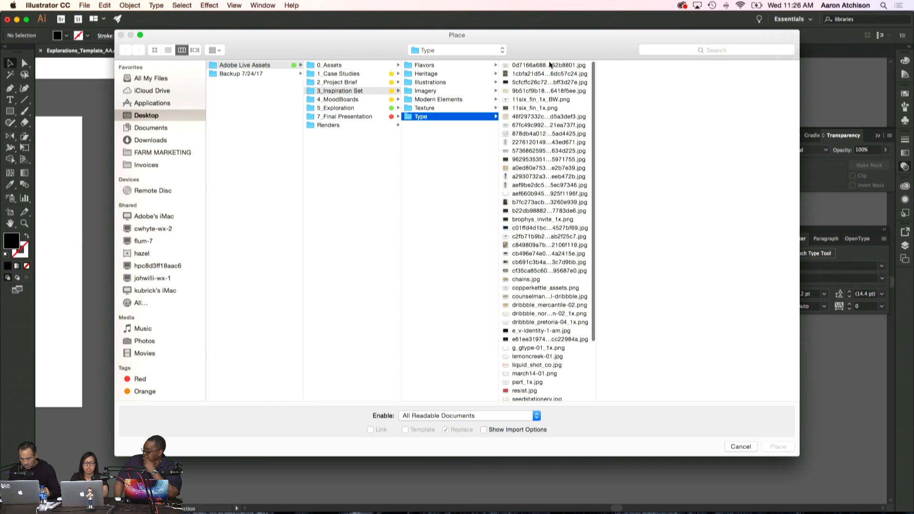
click(549, 65)
key(Down)
key(Down)
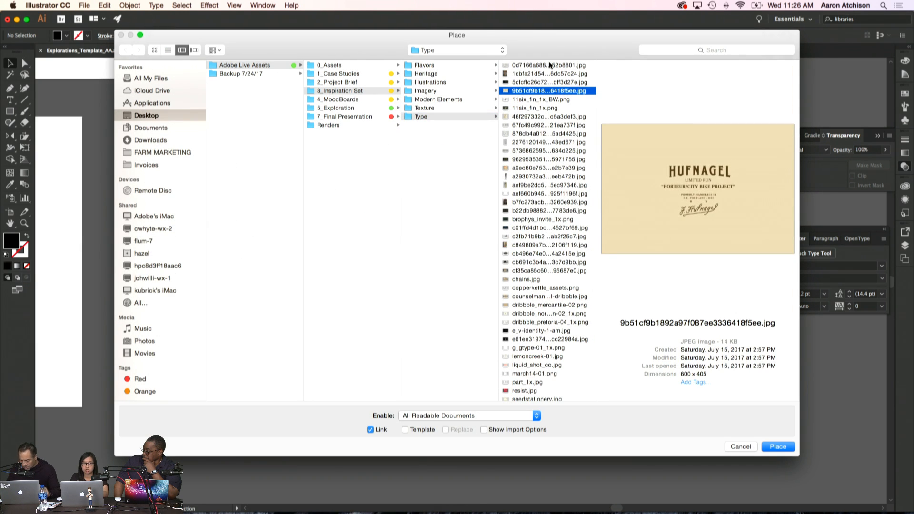
key(Return)
drag(678, 350, 842, 428)
click(10, 67)
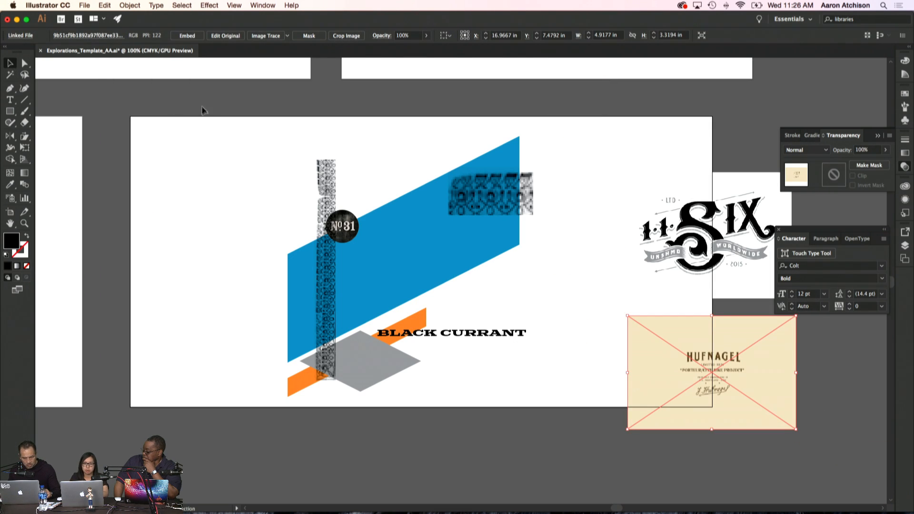
click(772, 479)
- Draw a rectangle about 2.51 by 1.94 in over the Hufnagel lettering and clip the image to it
click(735, 387)
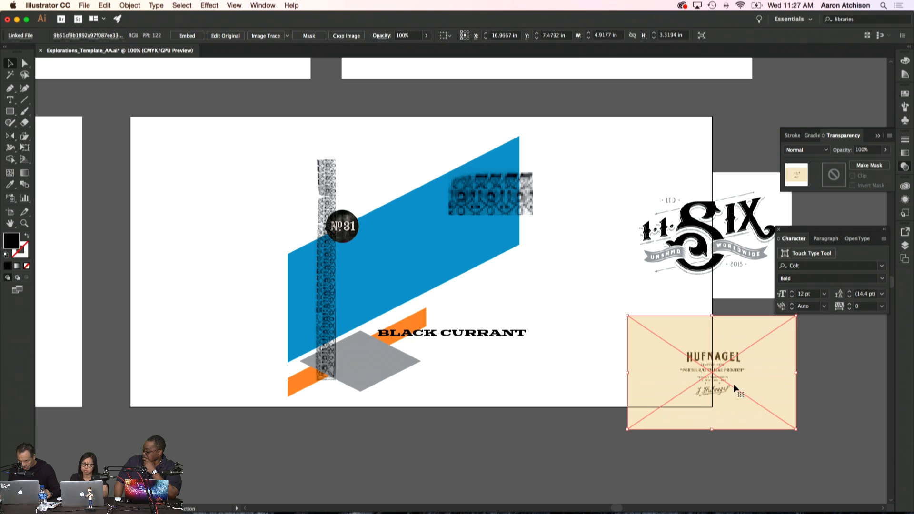
click(9, 112)
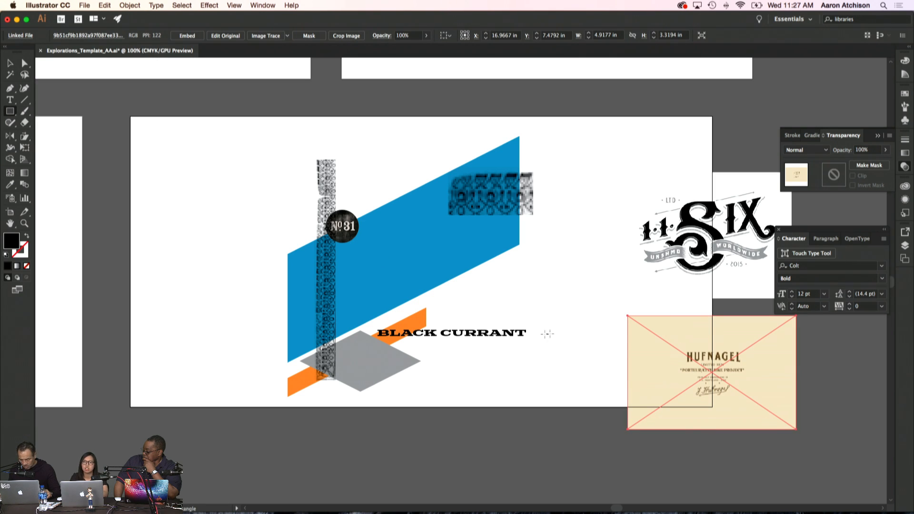
drag(672, 342, 759, 409)
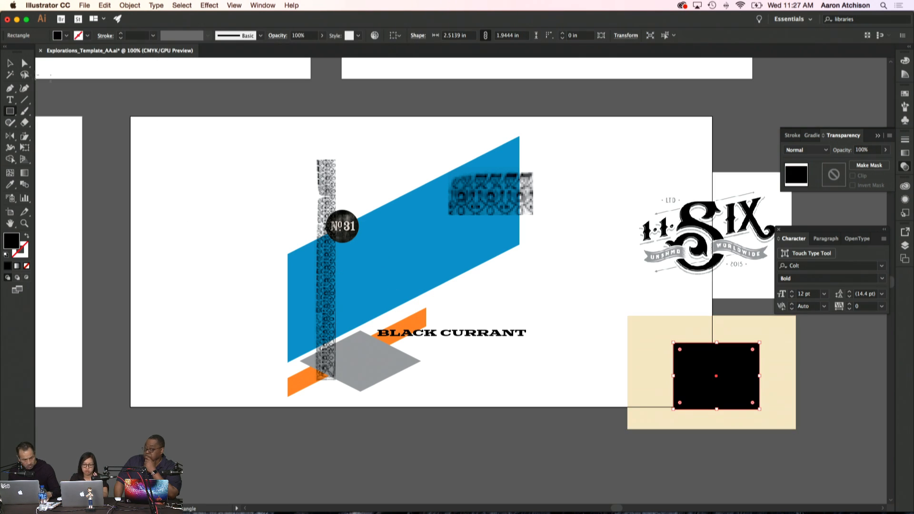
click(10, 63)
shift+click(648, 338)
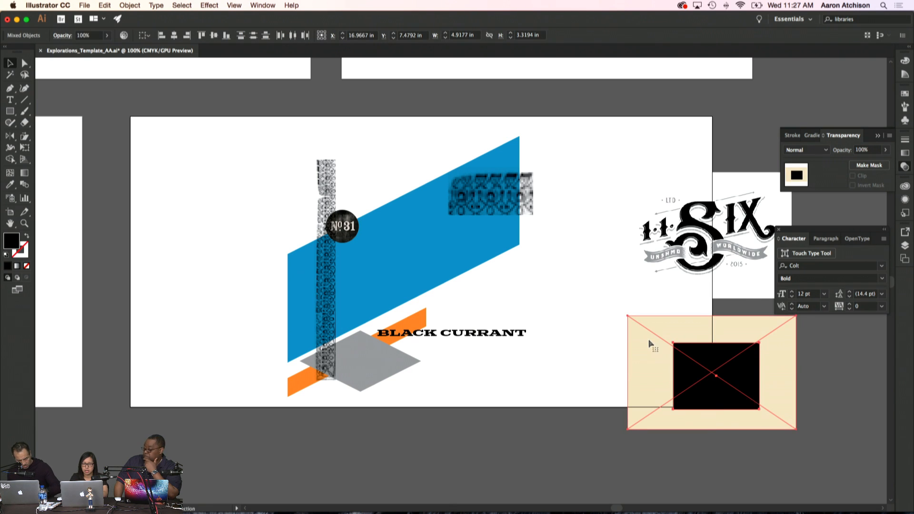
key(super+7)
click(669, 326)
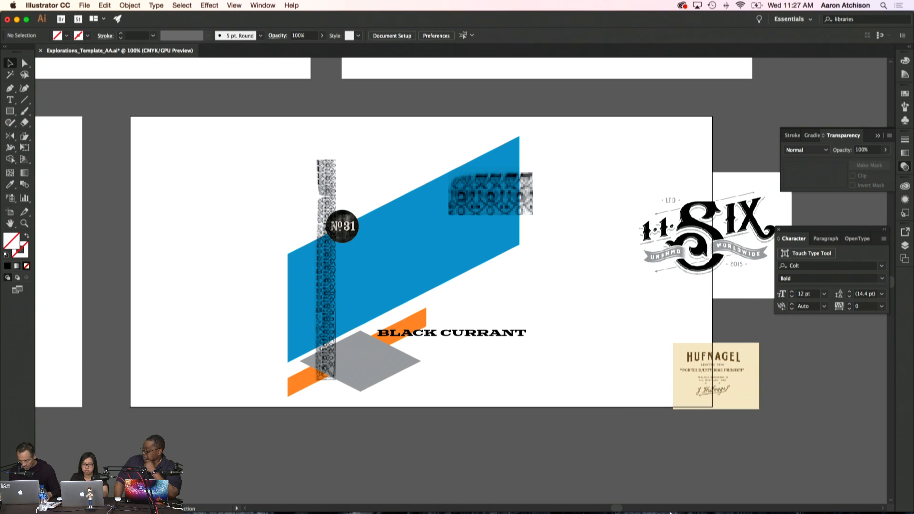
click(641, 503)
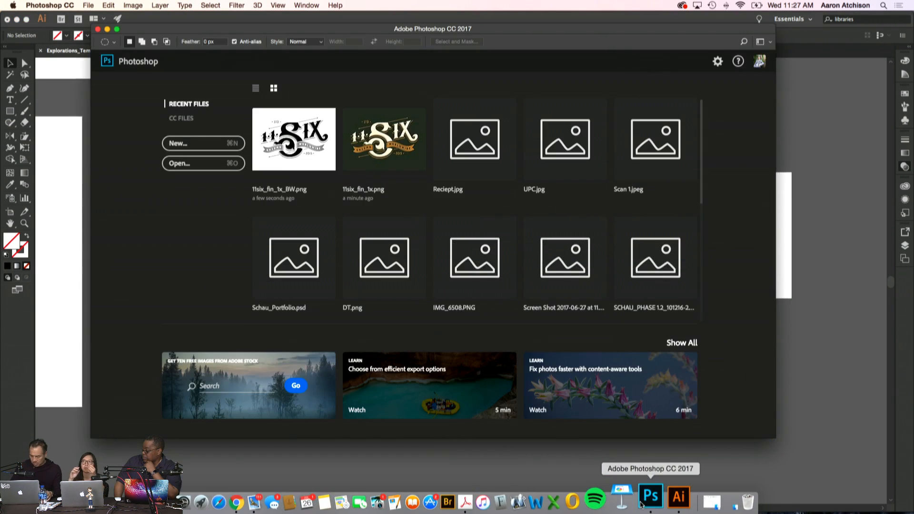
key(super+o)
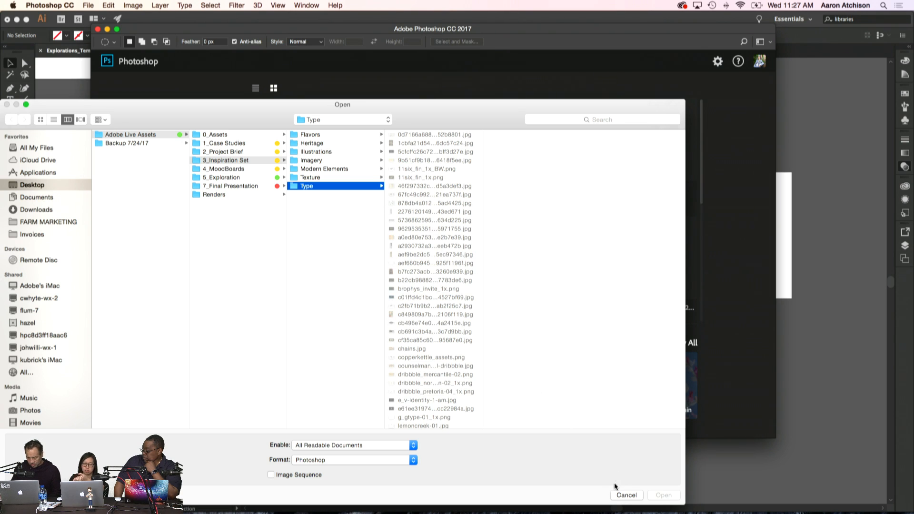
click(369, 457)
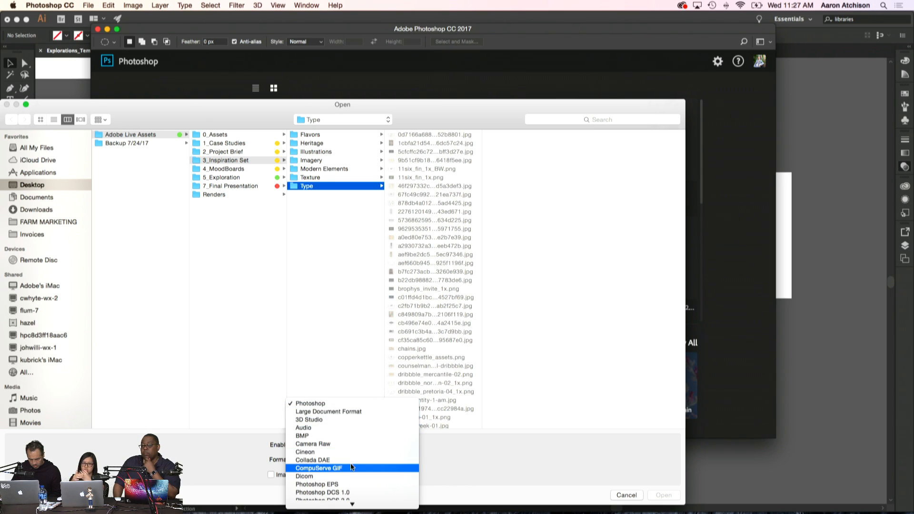
click(448, 450)
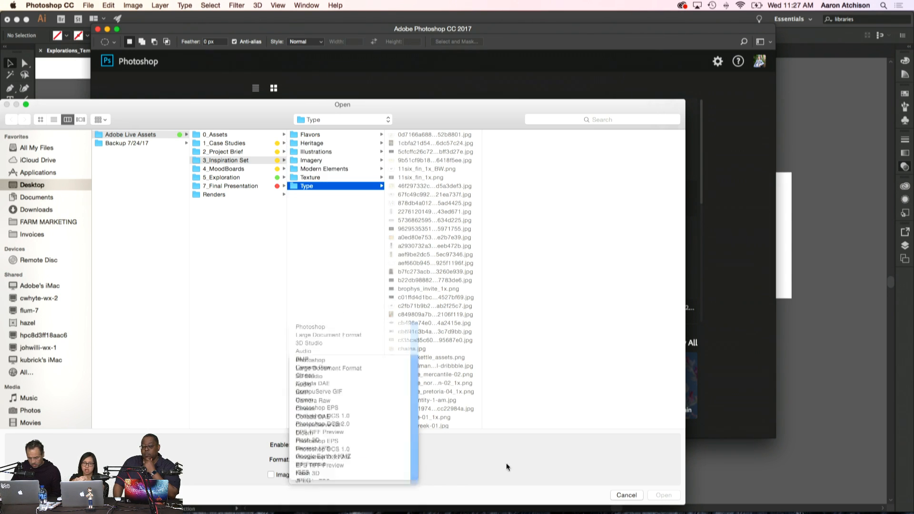
click(396, 449)
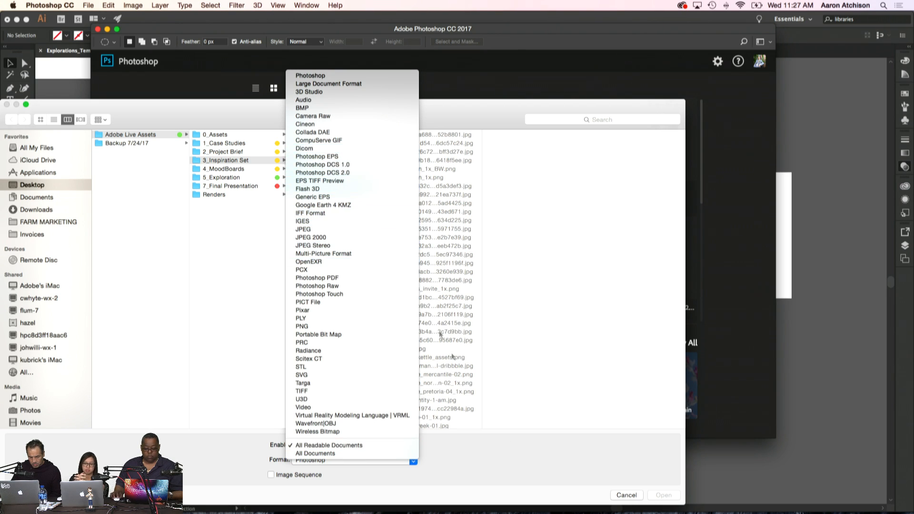
click(495, 454)
click(625, 495)
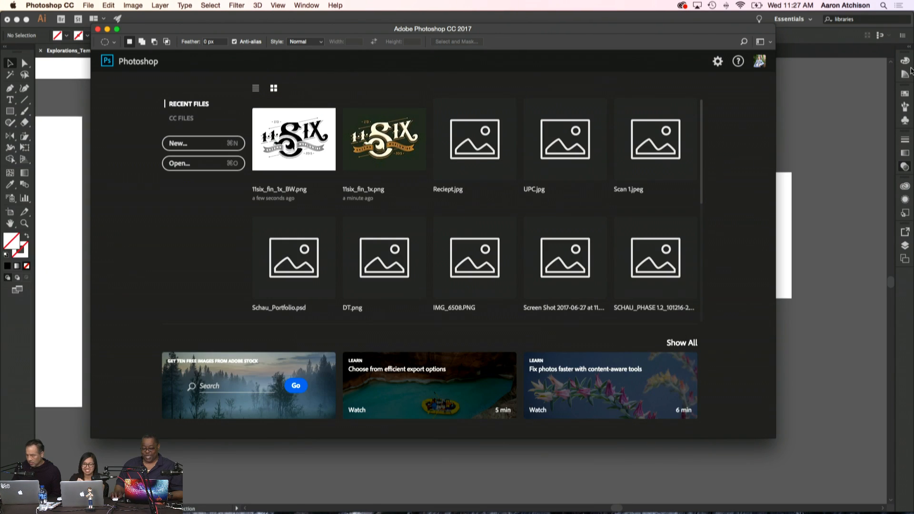
- Find the Sticks and Steel JPEG in Adobe Live Assets under 3_Inspiration Set, Type in Finder, and open it in Photoshop
key(F11)
double_click(890, 109)
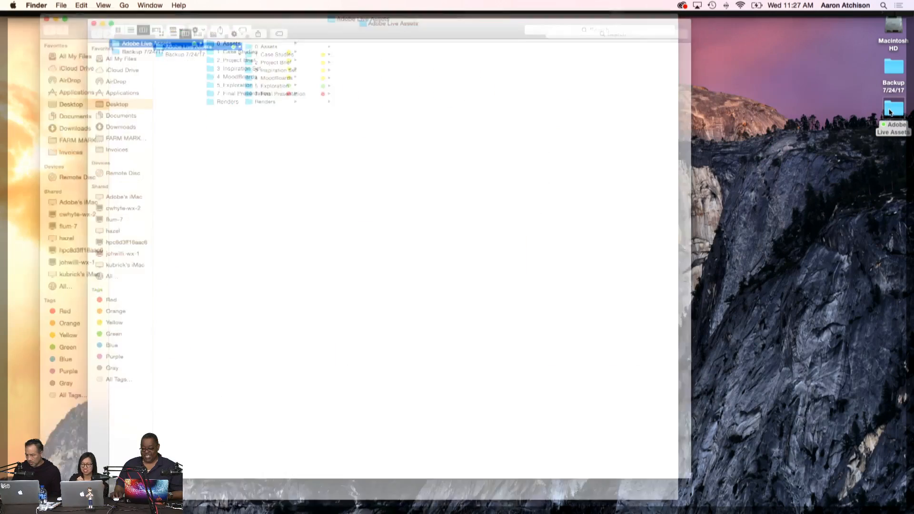
click(231, 101)
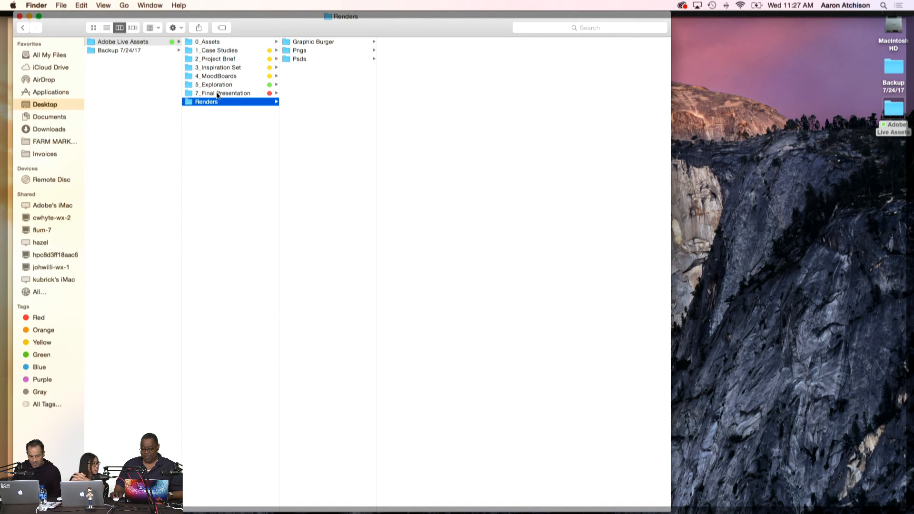
click(216, 94)
click(218, 85)
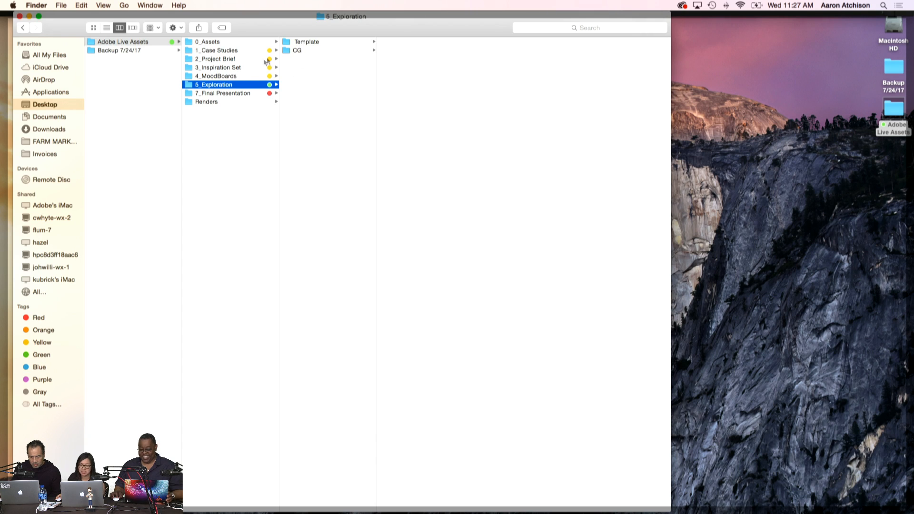
click(222, 90)
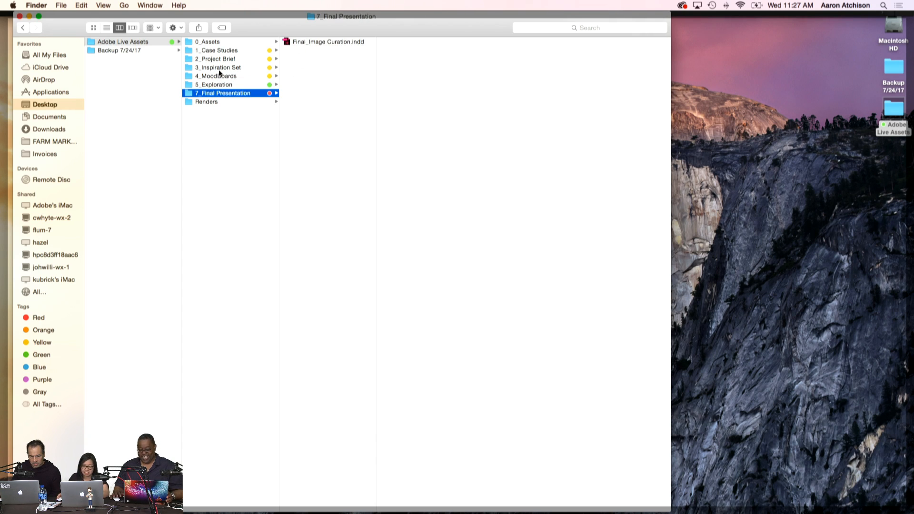
click(217, 76)
click(227, 69)
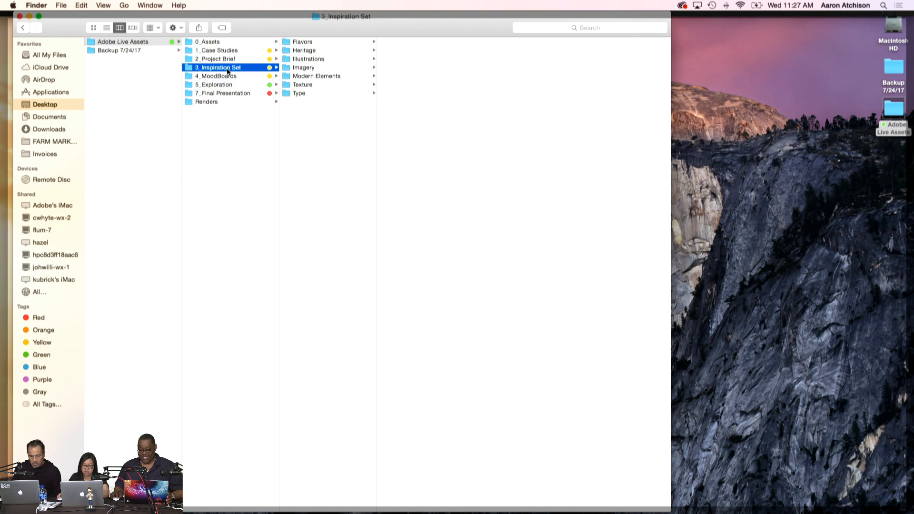
click(302, 94)
click(420, 137)
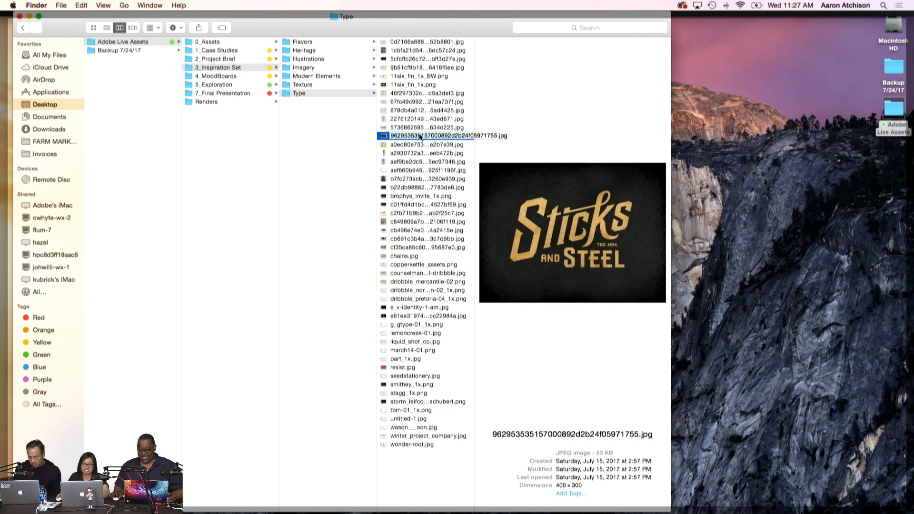
drag(393, 134, 646, 499)
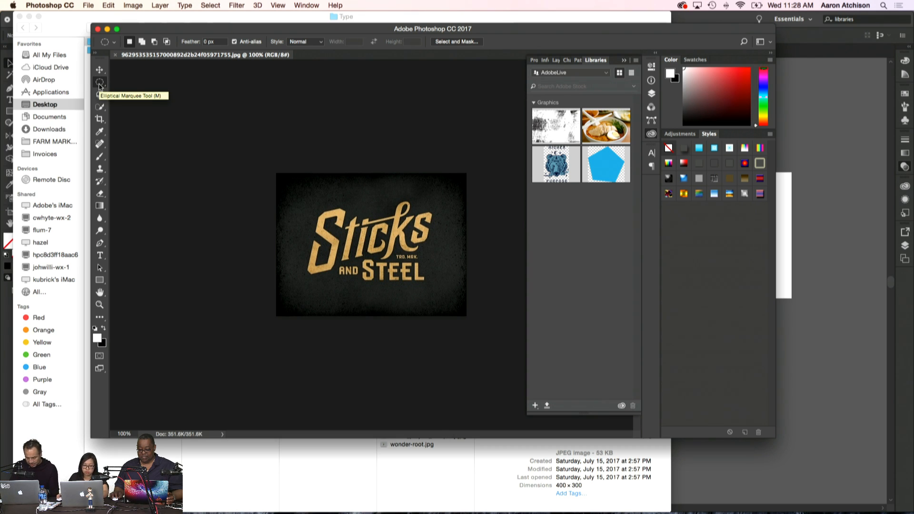
- Invert the Sticks and Steel image's colors and convert it to Grayscale, discarding the color information
key(super+i)
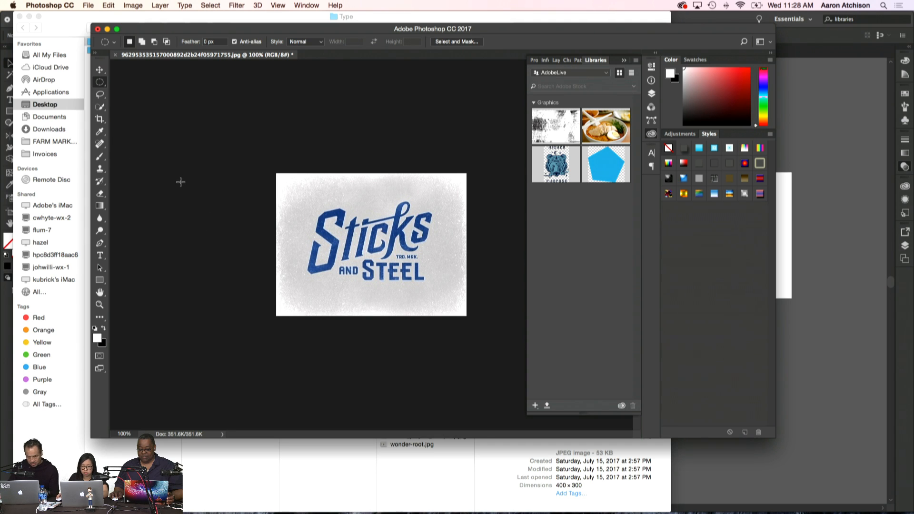
click(160, 8)
mouse_move(133, 5)
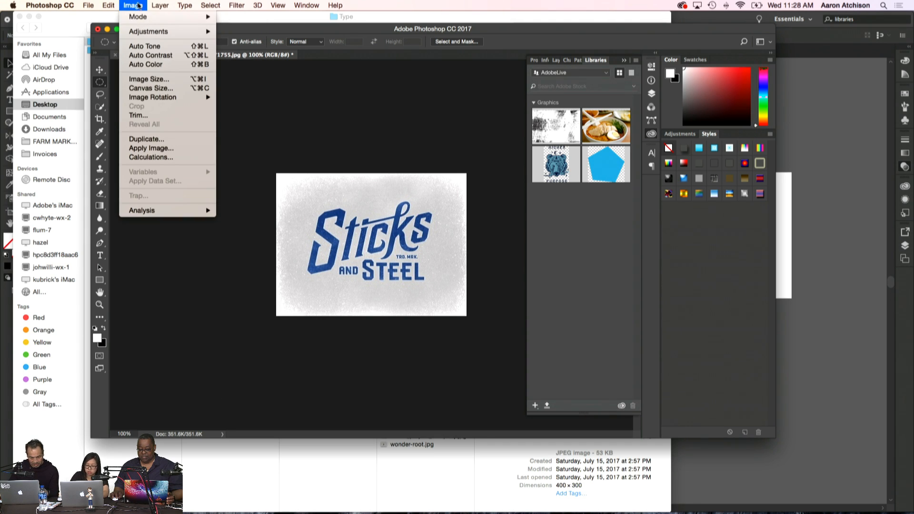
mouse_move(154, 17)
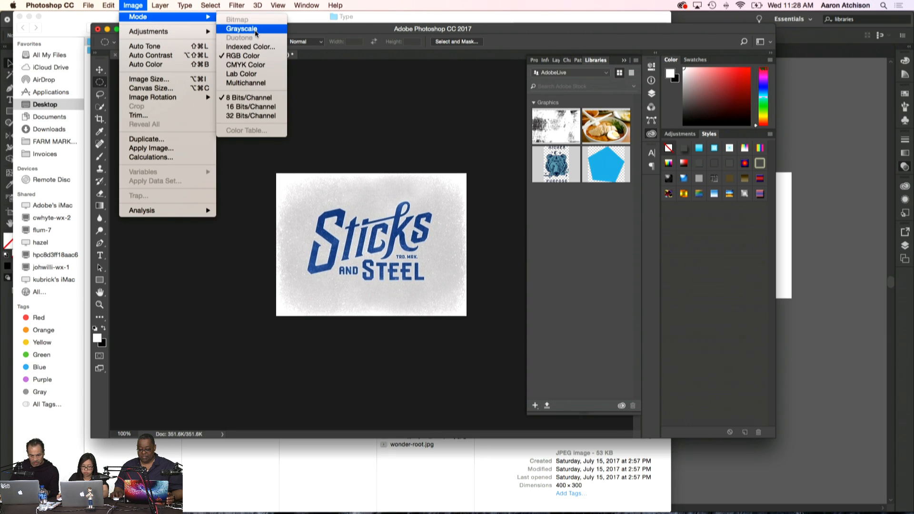
click(241, 28)
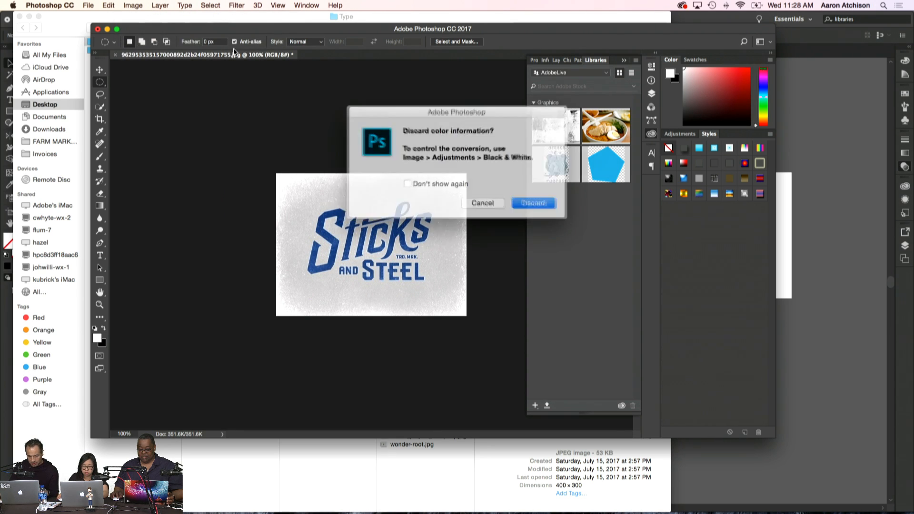
click(527, 199)
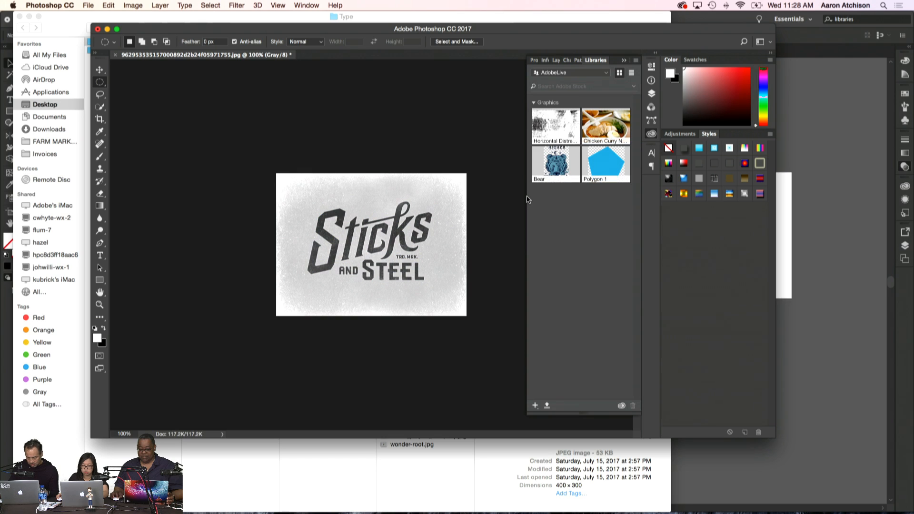
- Use Levels to turn the background pure white with a white input of 193 and darken the lettering to black
key(super+l)
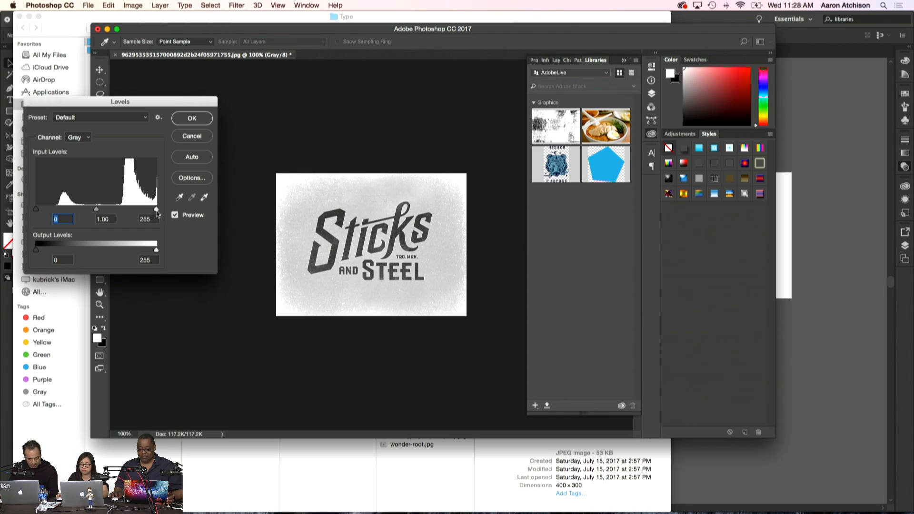
drag(157, 211, 127, 211)
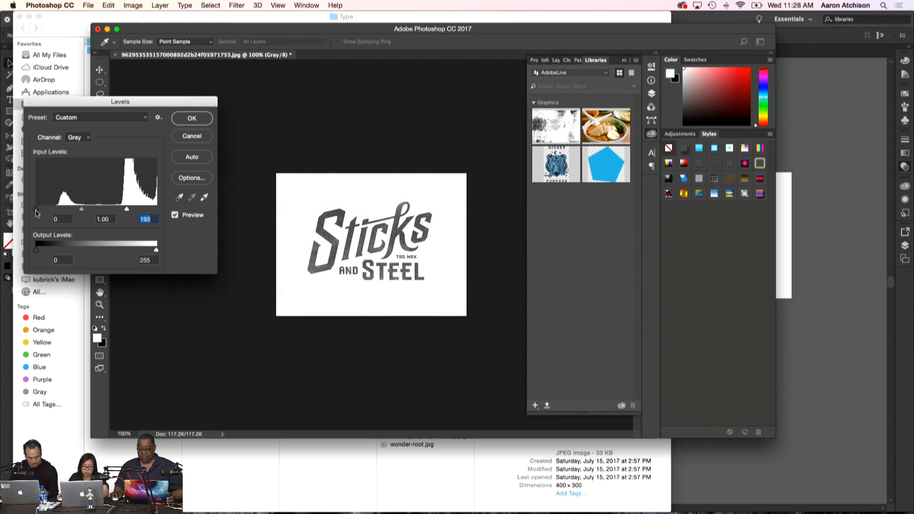
drag(37, 213, 64, 211)
click(191, 119)
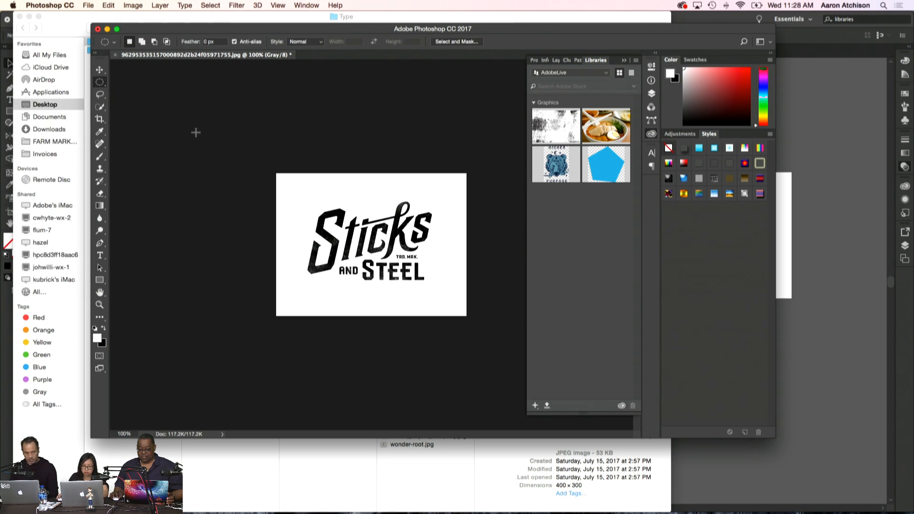
- Save the image as a JPEG named sticks_BW.jpg in the Type folder, accepting the JPEG options
click(84, 6)
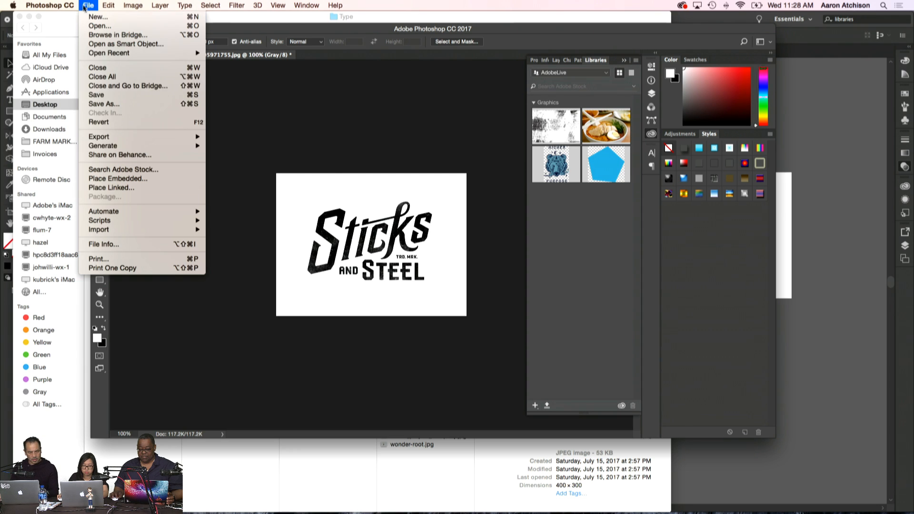
click(95, 104)
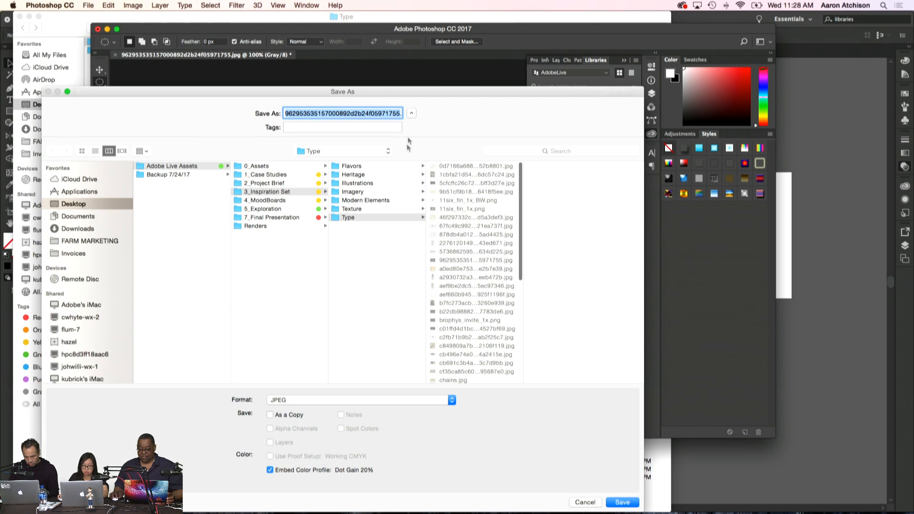
text(sticks_BW.jpg)
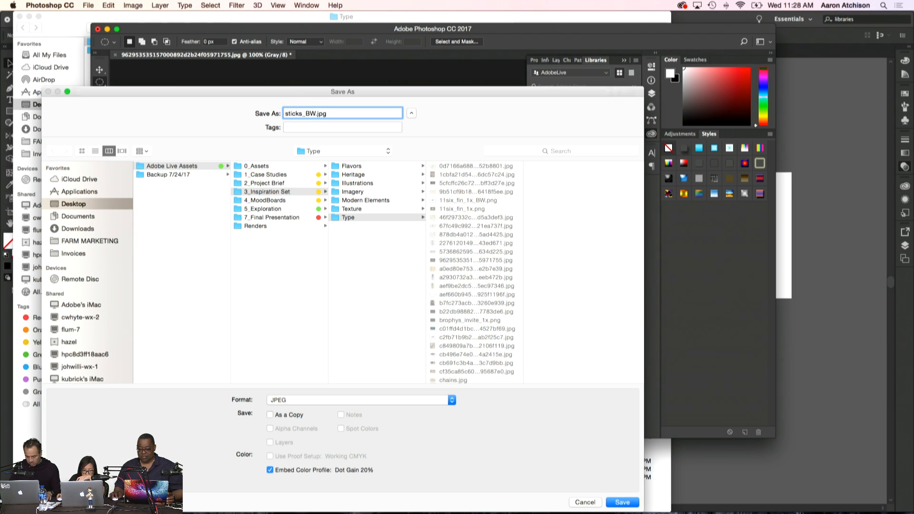
key(Return)
key(Return)
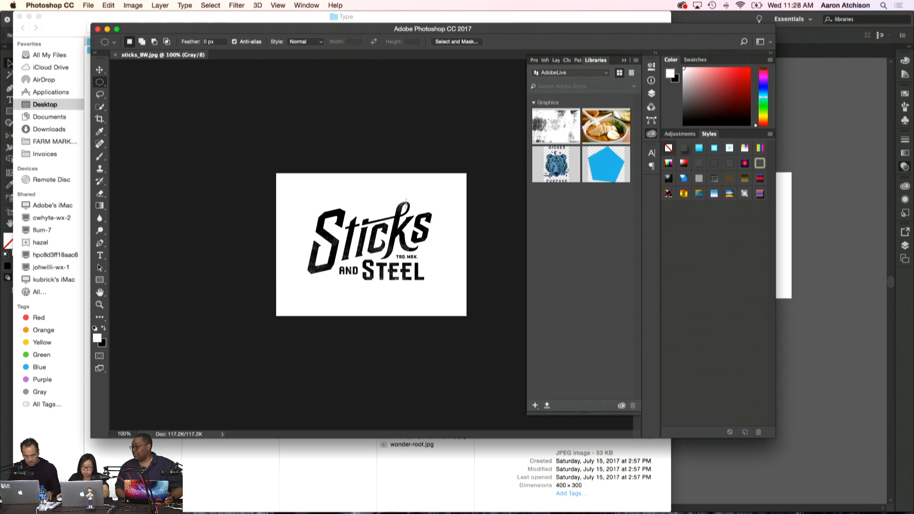
- Switch to Illustrator and place sticks_BW.jpg over the Hufnagel image at the artboard's right edge, about 4.22 by 3.17 in
click(769, 464)
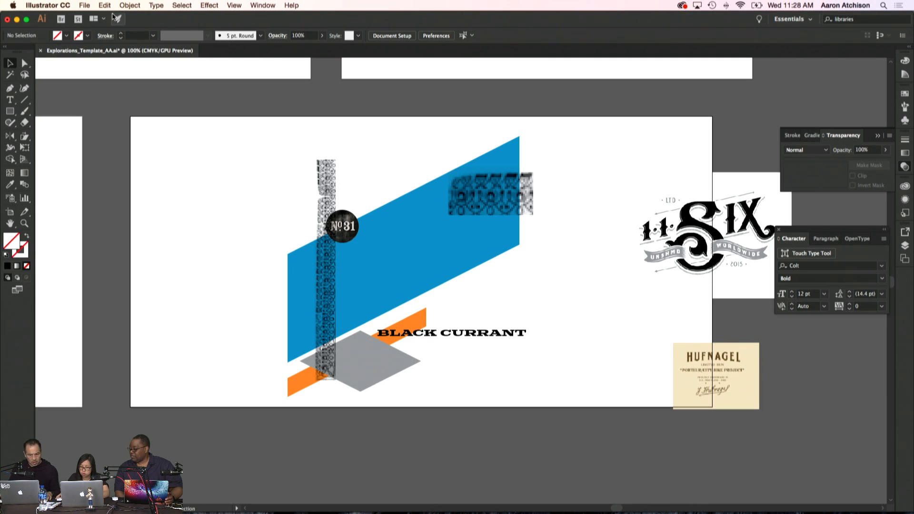
click(84, 5)
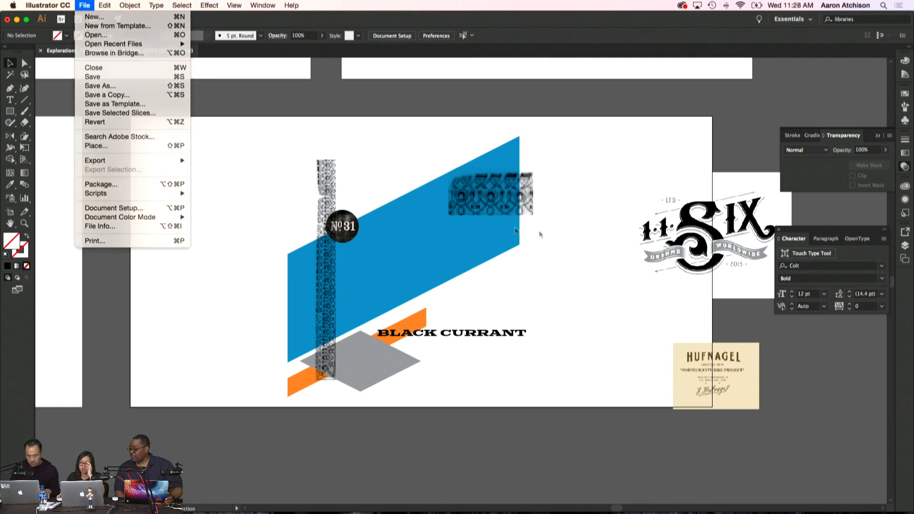
key(super+shift+p)
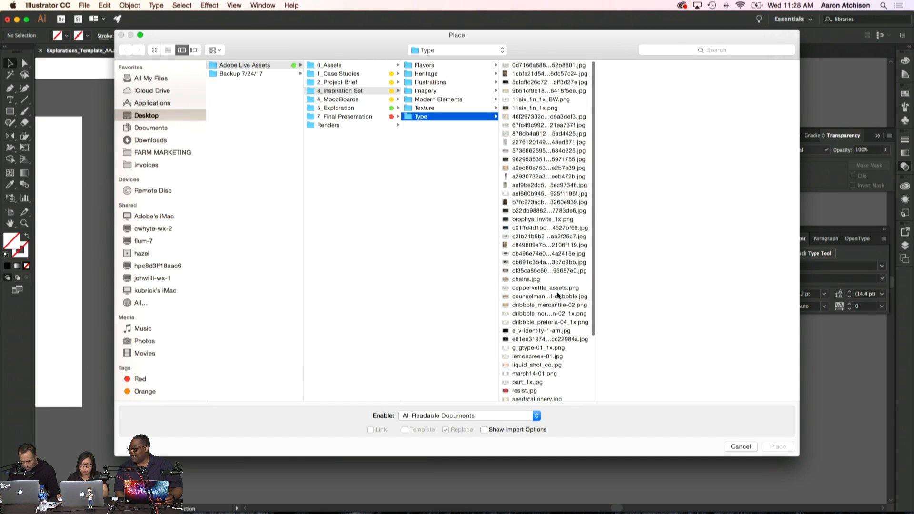
scroll(558, 295, down, 5)
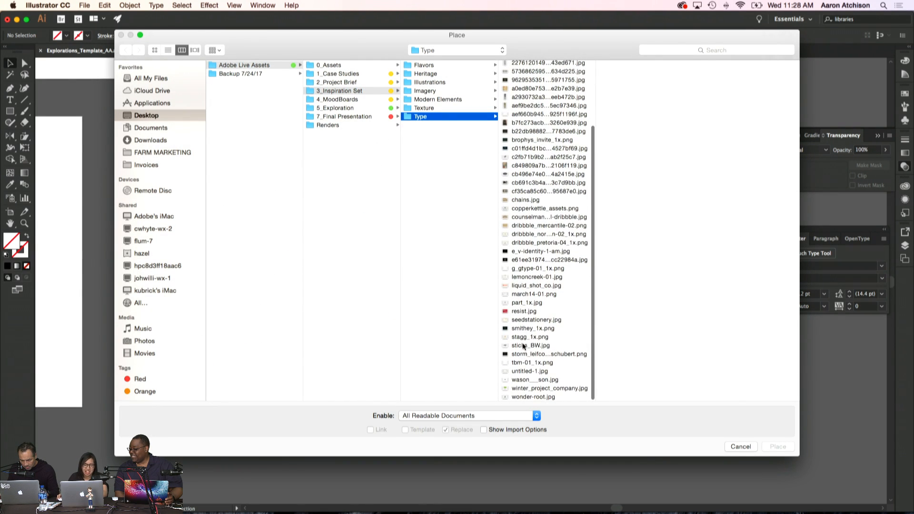
click(522, 346)
click(777, 446)
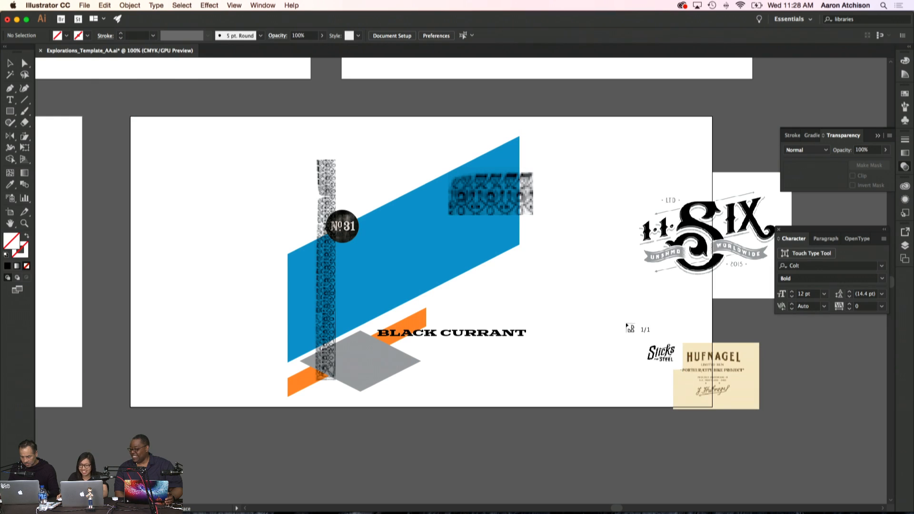
drag(626, 325, 770, 432)
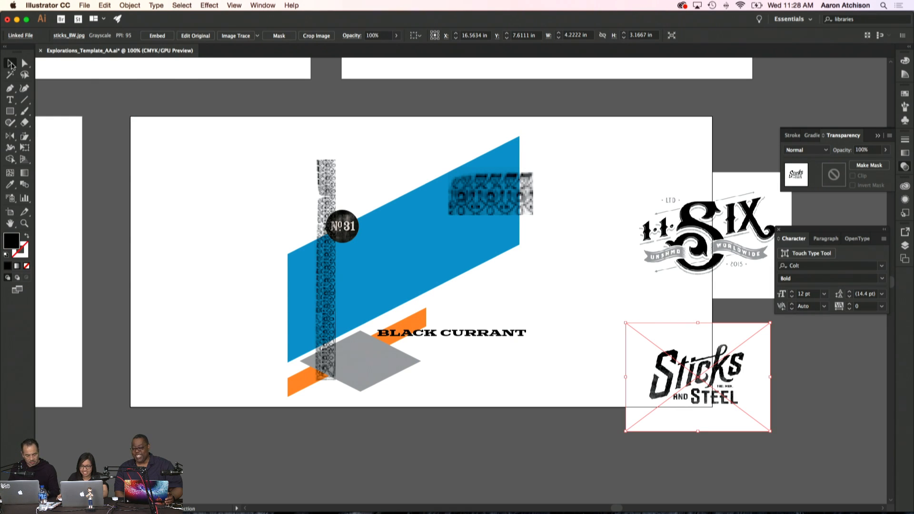
- Rearrange the references: Sticks and Steel beyond the artboard's right edge, Hufnagel below the artboard, and 11Six slightly farther right
drag(677, 357, 808, 372)
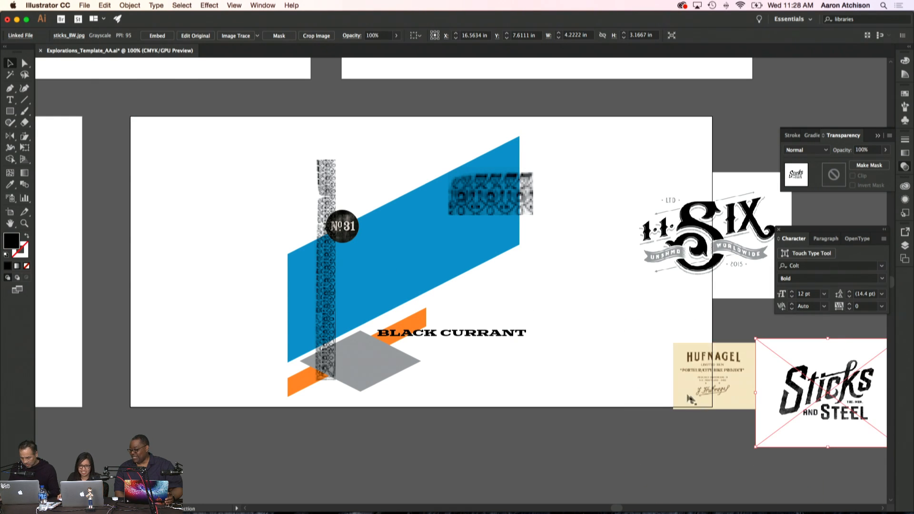
drag(696, 377, 647, 457)
drag(833, 414, 782, 383)
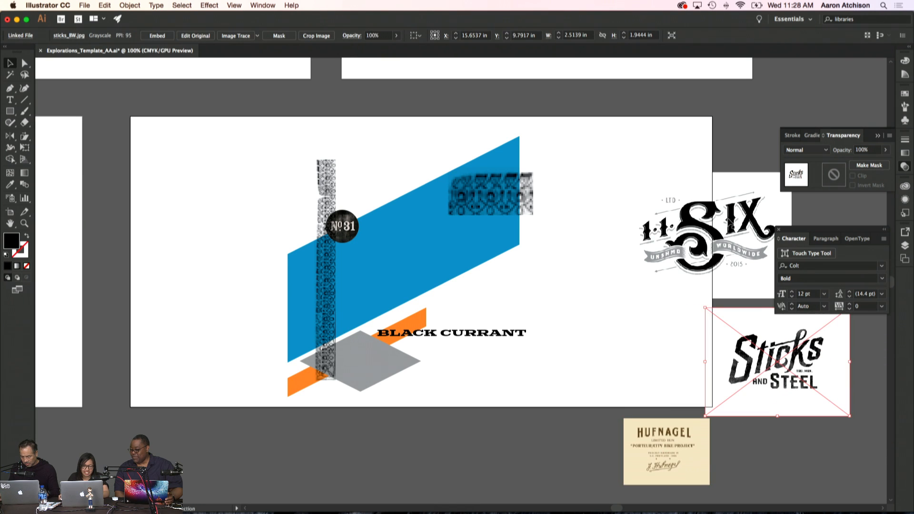
drag(728, 219, 756, 211)
click(679, 136)
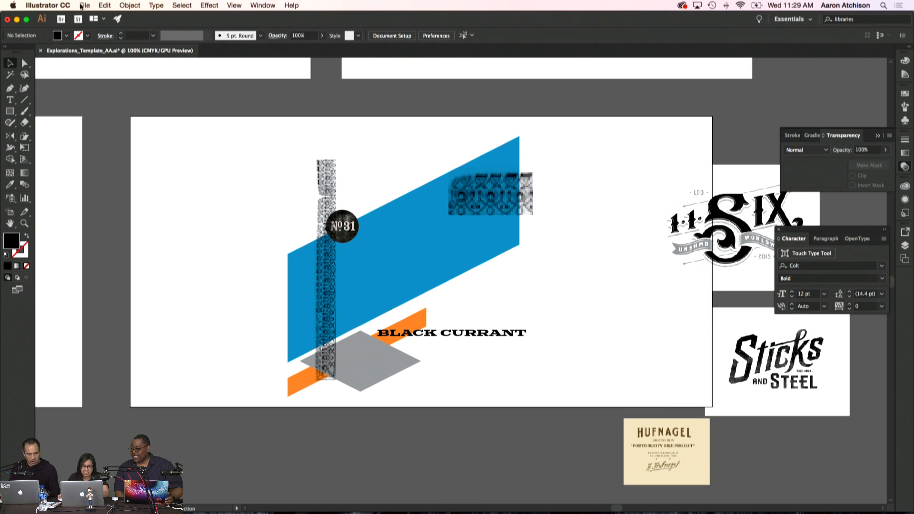
- Preview lettering files in the Type folder and place part_1x.jpg in the artboard's lower right corner, about 3.98 by 2.99 in
click(82, 5)
click(342, 179)
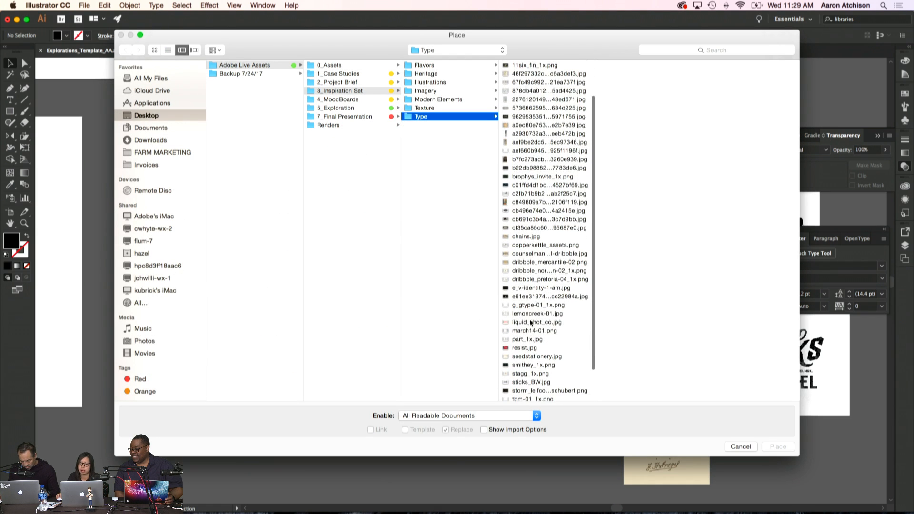
click(530, 323)
key(Down)
key(Down)
key(Down)
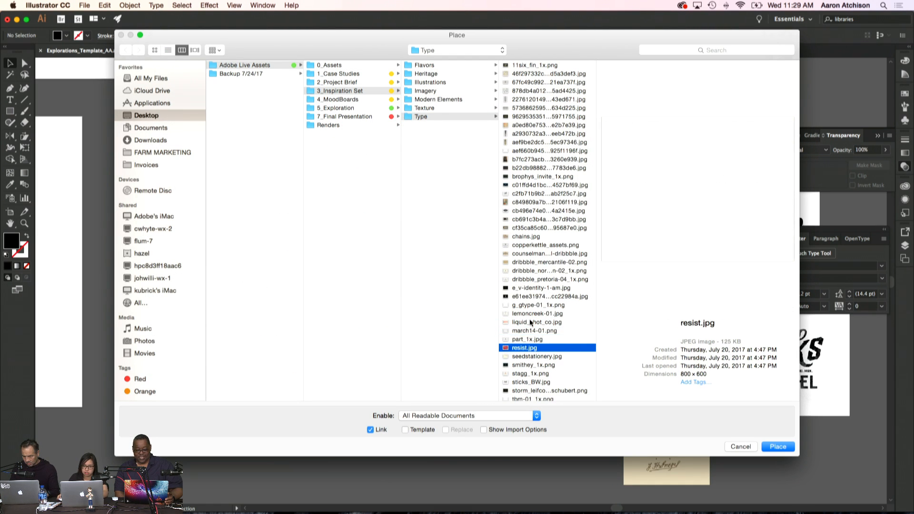
key(Up)
key(Down)
key(Up)
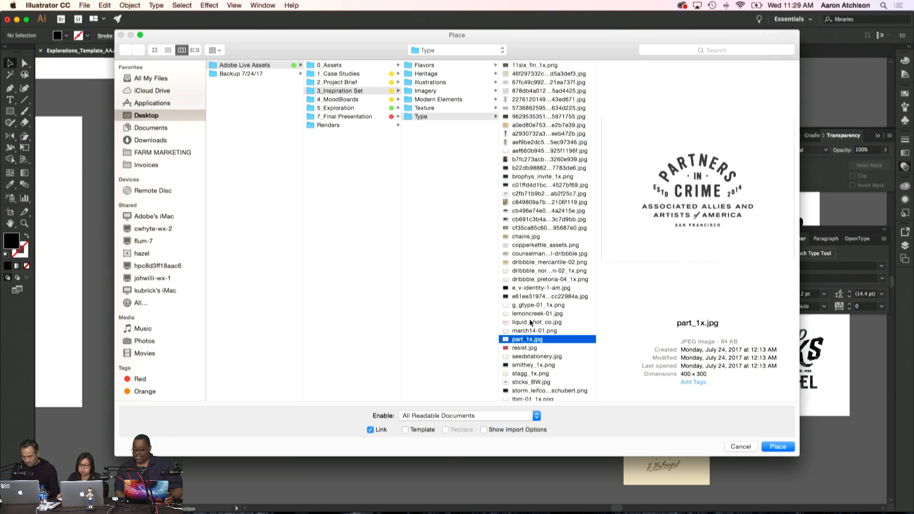
key(Up)
key(Up)
key(Down)
key(Down)
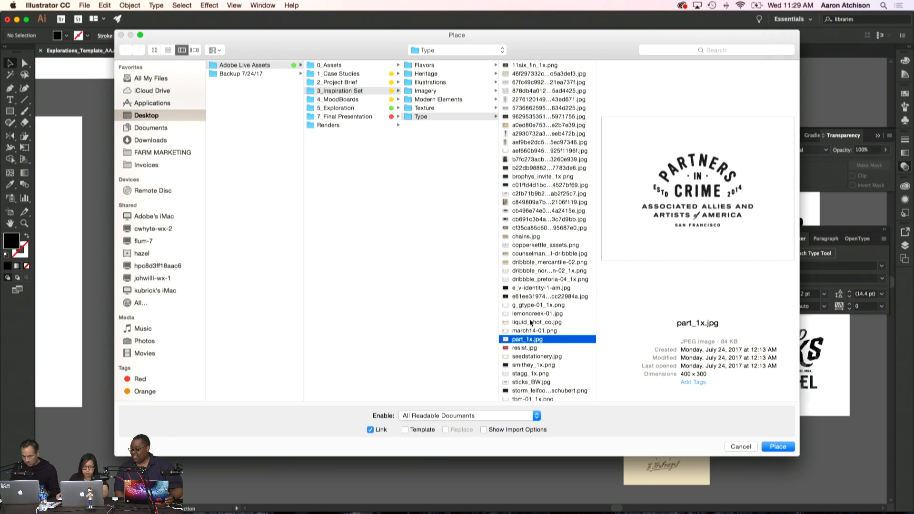
click(778, 447)
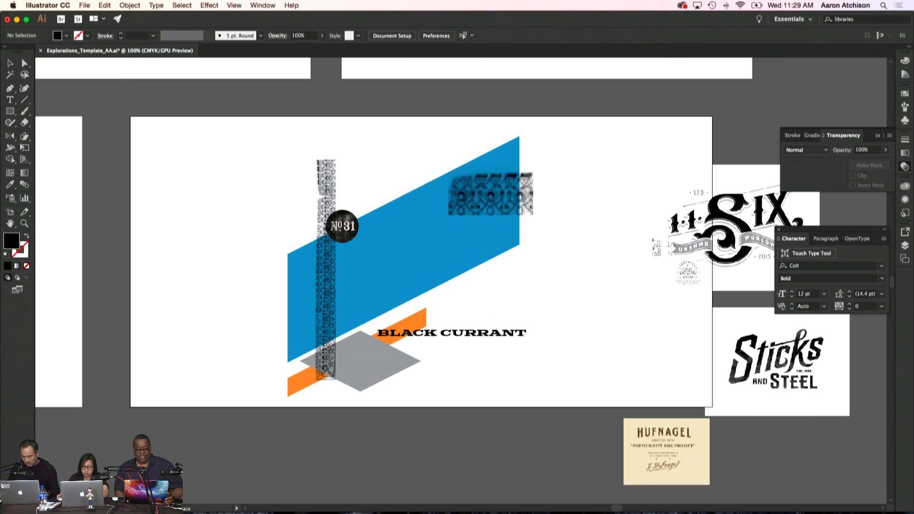
drag(573, 299, 717, 402)
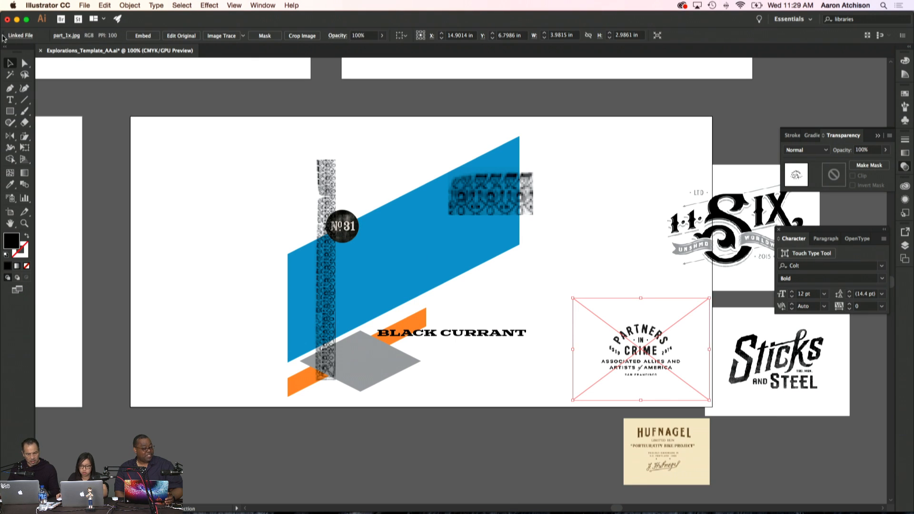
click(658, 294)
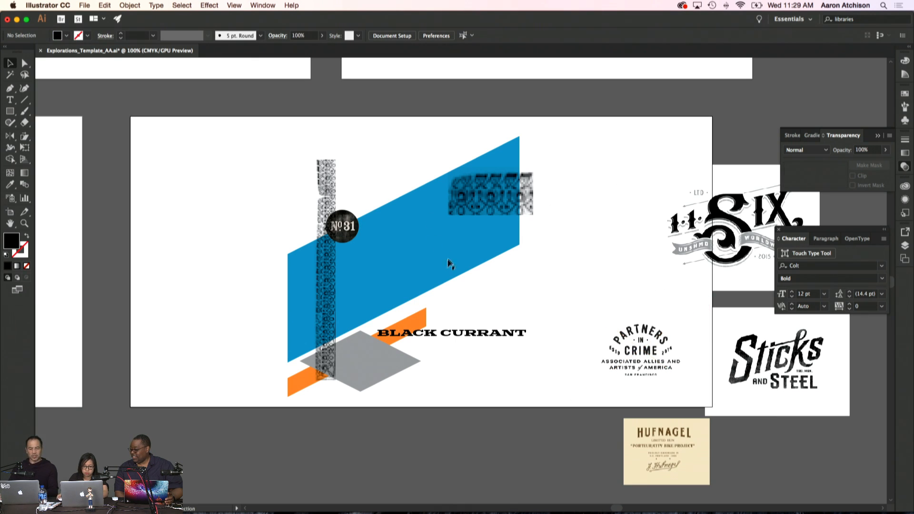
- Inspect the vertical patterned strip's clip group up close in isolation, beside the No. 31 badge
key(super+equal)
key(super+equal)
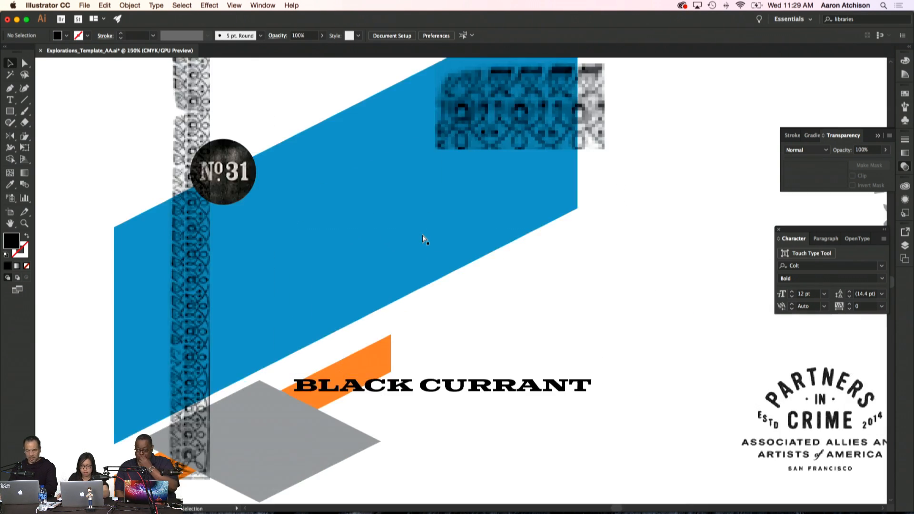
drag(337, 206, 461, 249)
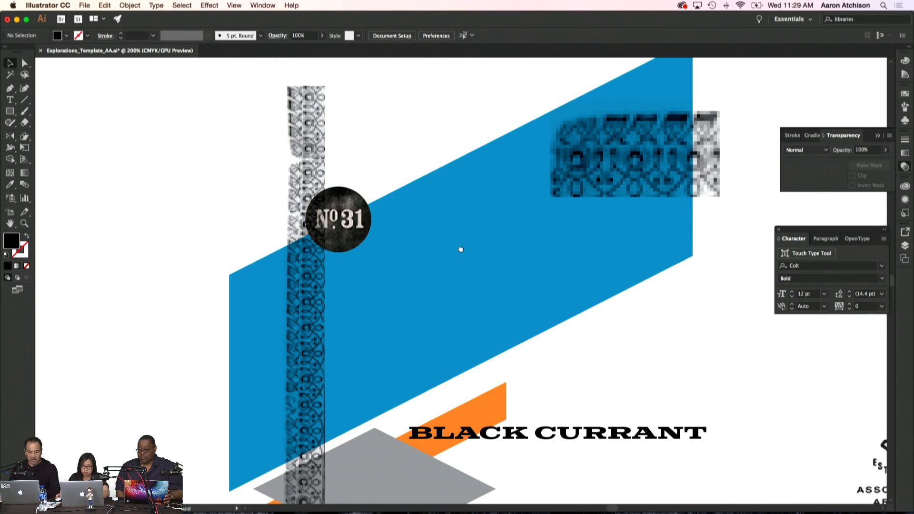
click(304, 149)
double_click(303, 148)
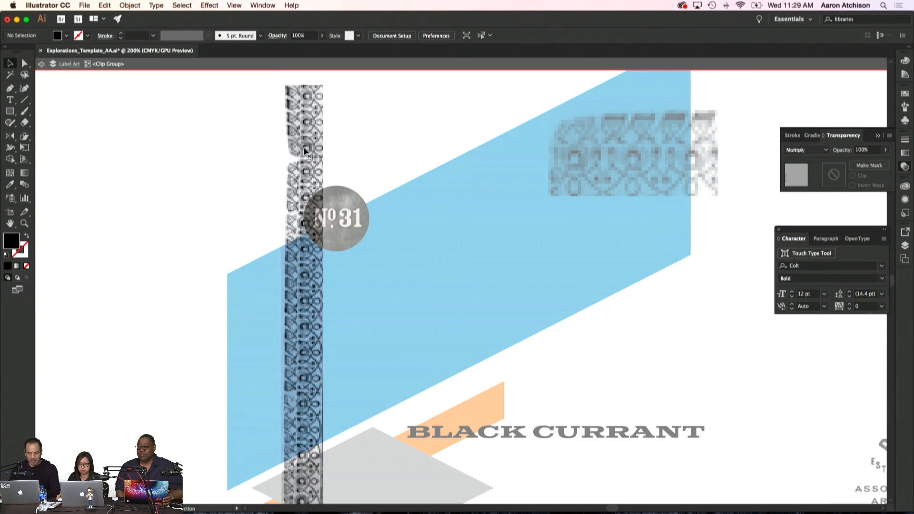
click(303, 149)
click(274, 154)
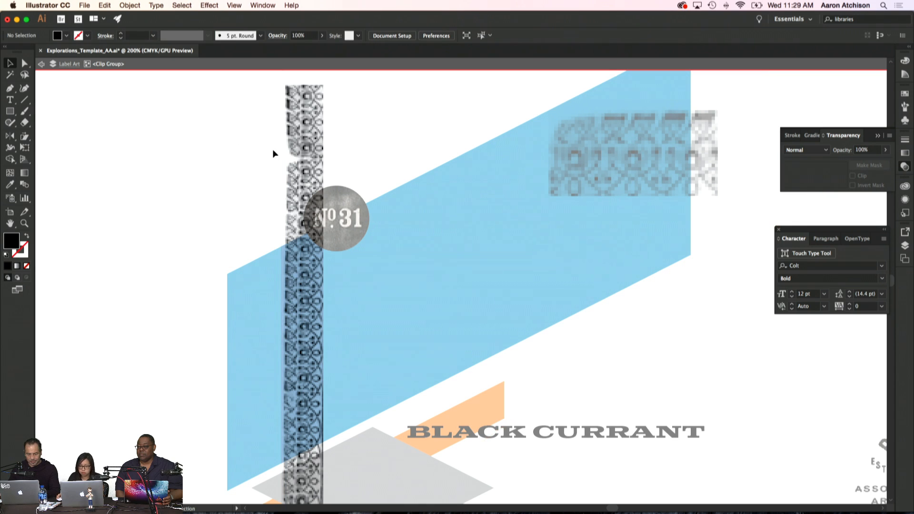
drag(428, 203, 394, 181)
key(super+minus)
key(super+minus)
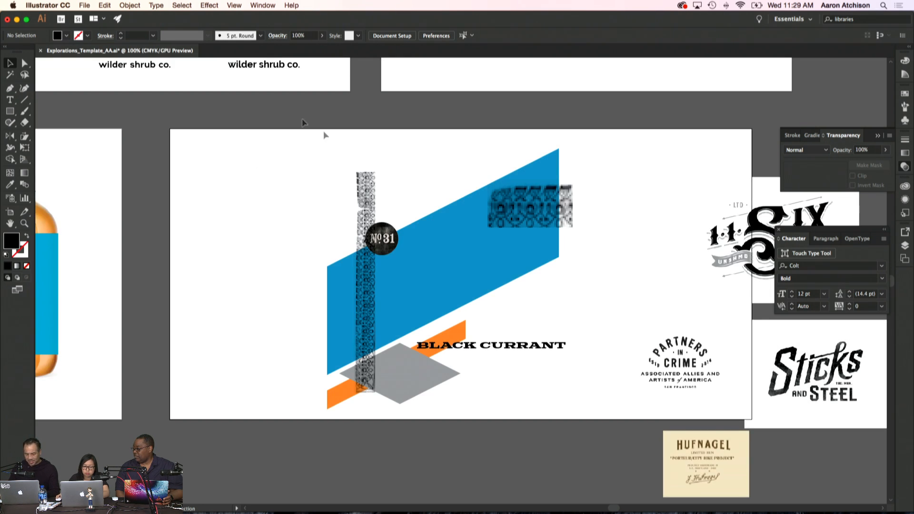
- Move the Partners in Crime logo onto the blue slanted band, beside the No. 31 badge
drag(635, 257, 602, 248)
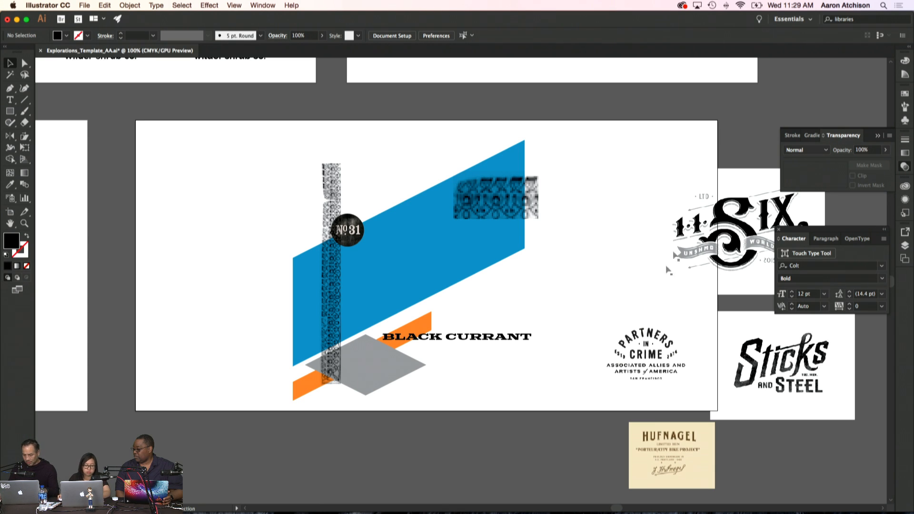
drag(649, 344, 445, 236)
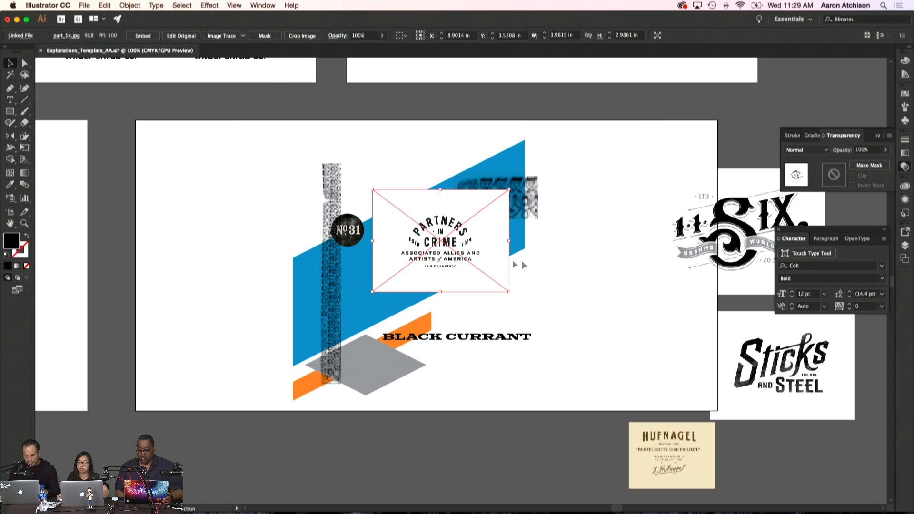
- Set the Partners in Crime logo's blend mode to Multiply and enlarge it to about 9.17 by 6.88 in over the blue band
click(812, 150)
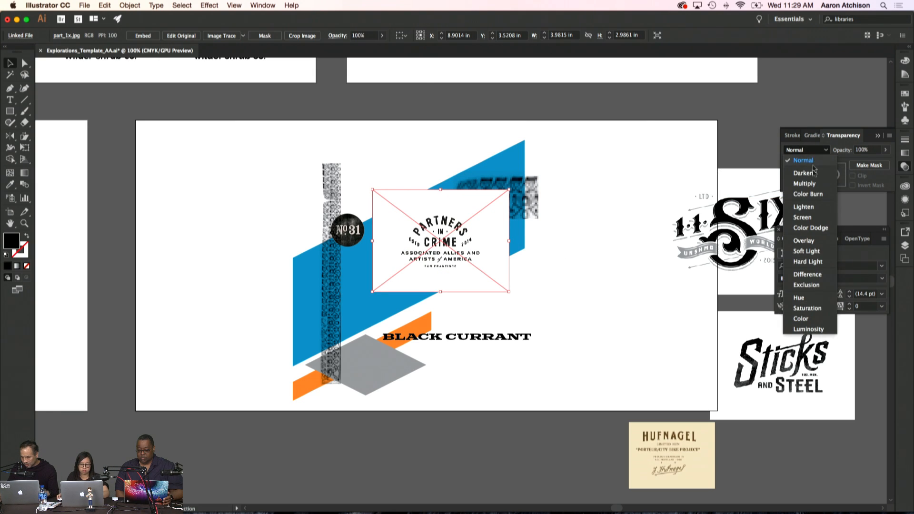
click(812, 185)
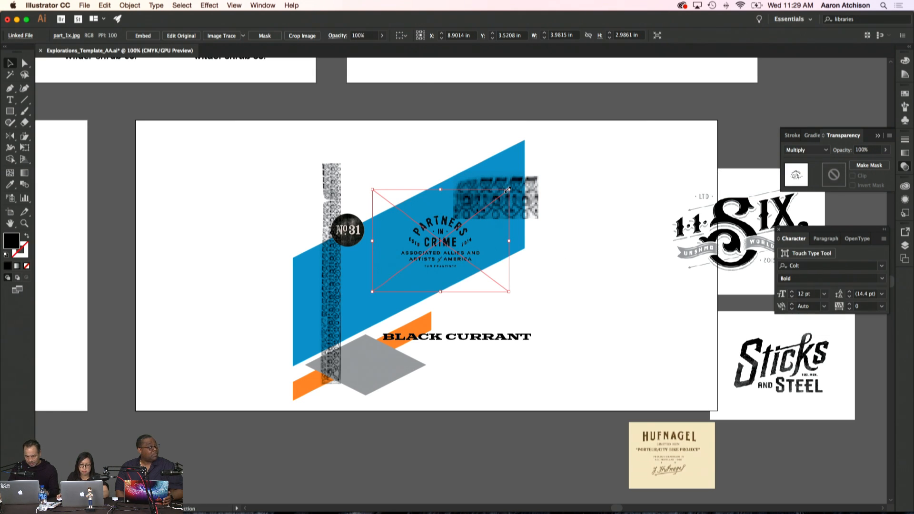
drag(510, 189, 720, 125)
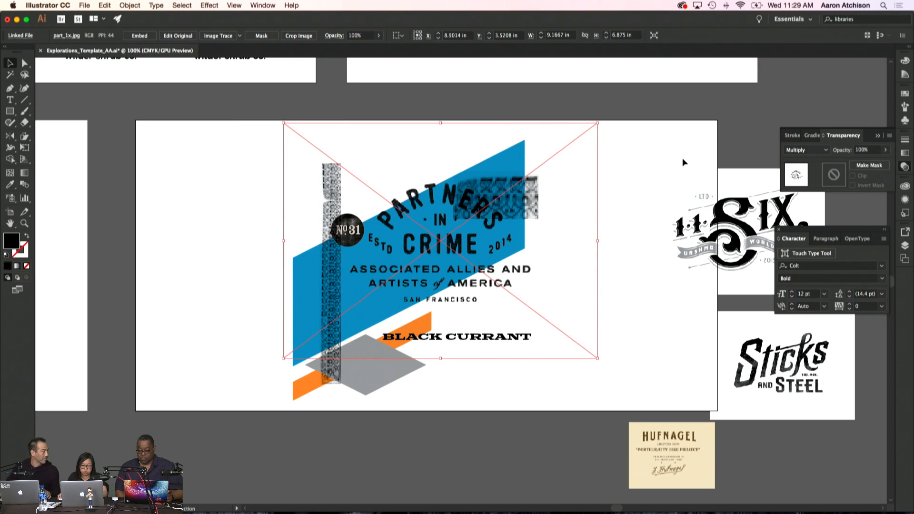
click(752, 117)
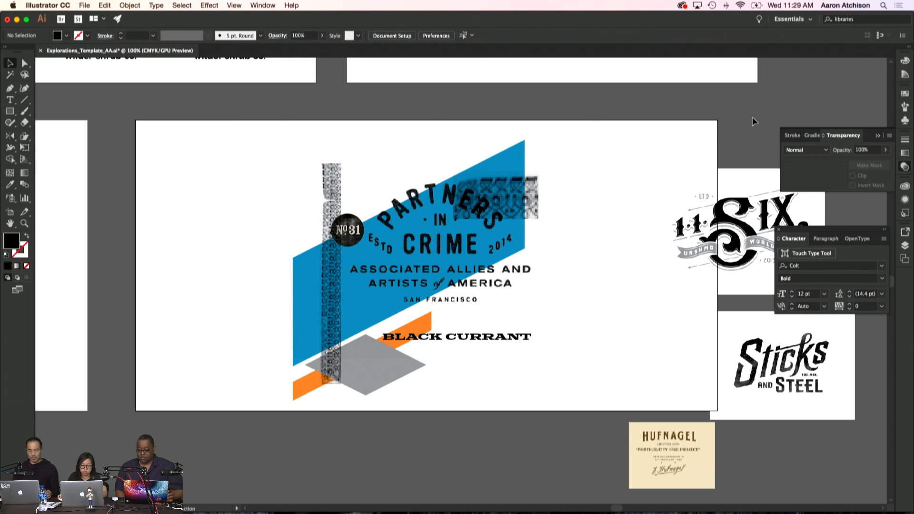
key(super+equal)
key(super+equal)
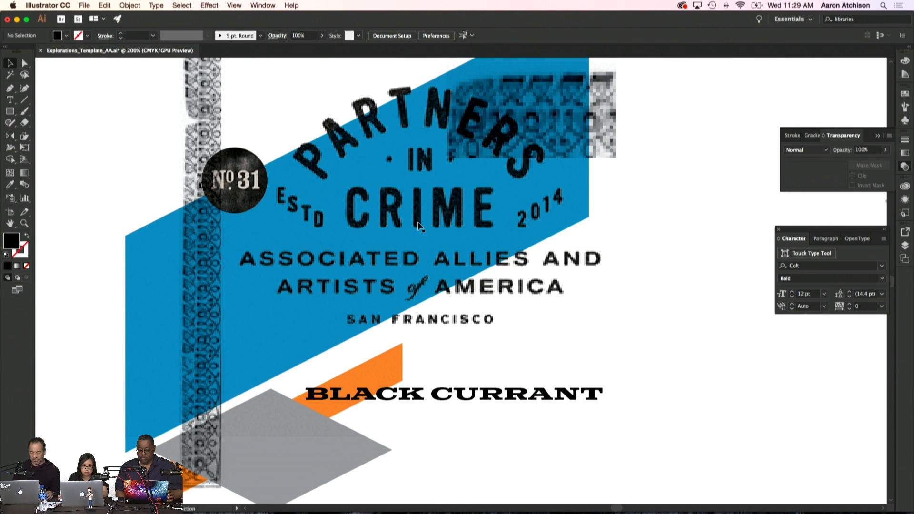
- Move the Partners in Crime logo off the composition to the artboard's upper right edge, overlapping the 11Six reference
key(super+minus)
key(super+minus)
drag(428, 232, 324, 236)
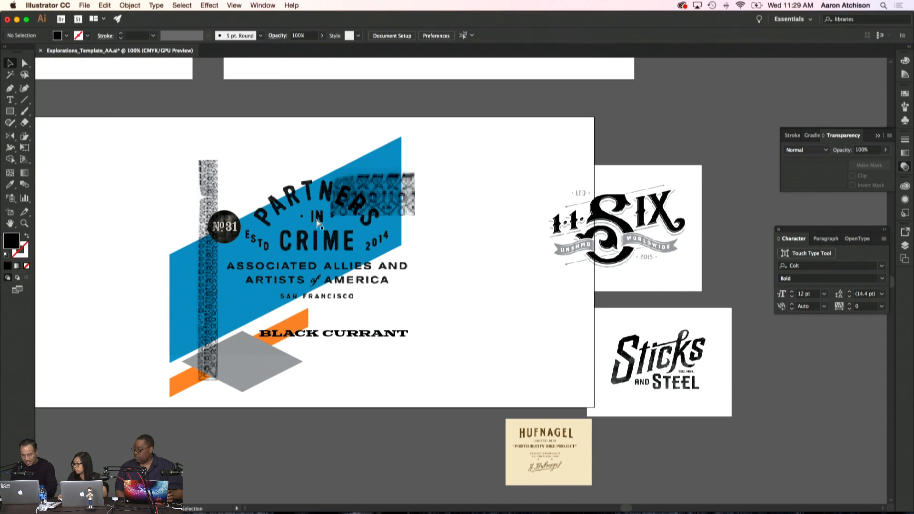
key(super+equal)
drag(256, 224, 266, 225)
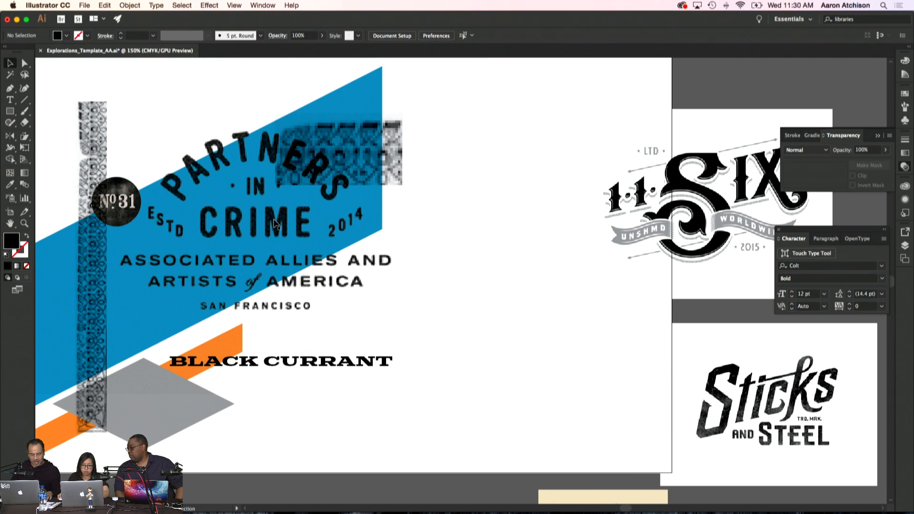
drag(336, 237, 778, 220)
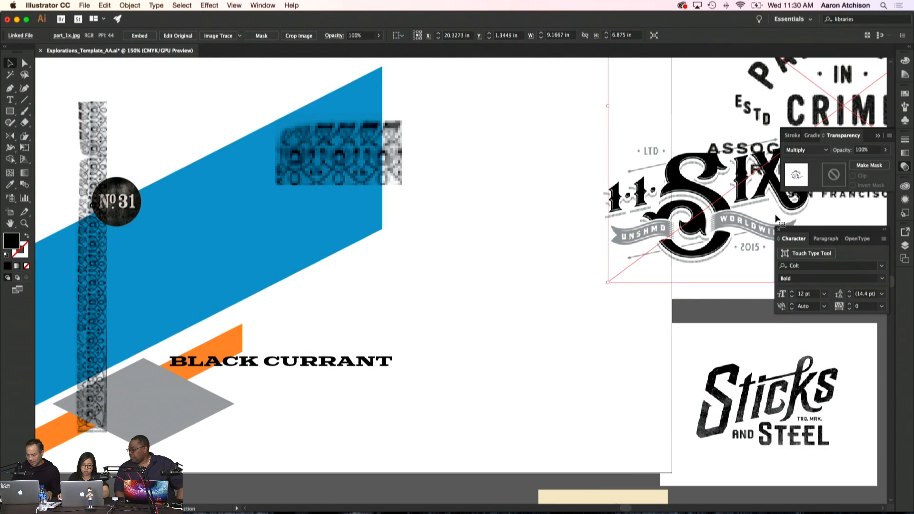
- Move the 11Six logo onto the blue slanted band beside the No. 31 badge and set its blend mode to Multiply
drag(713, 301, 238, 336)
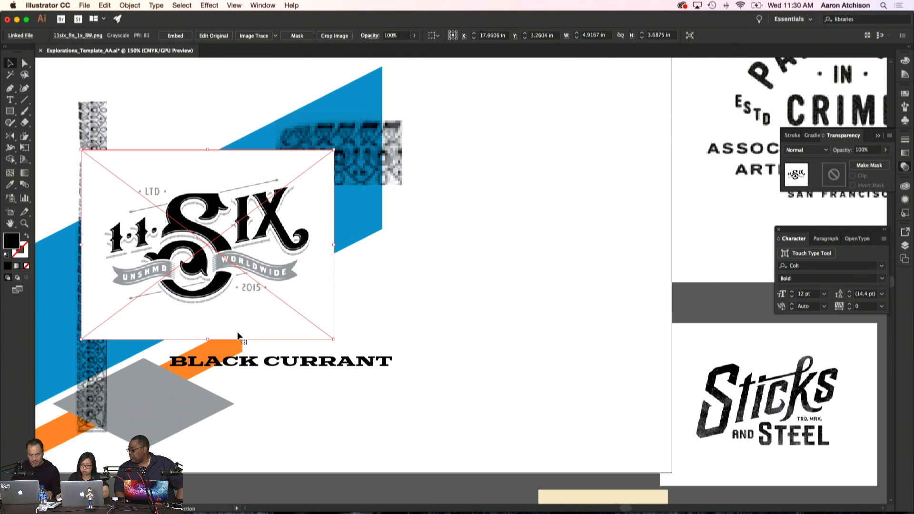
click(807, 150)
click(803, 185)
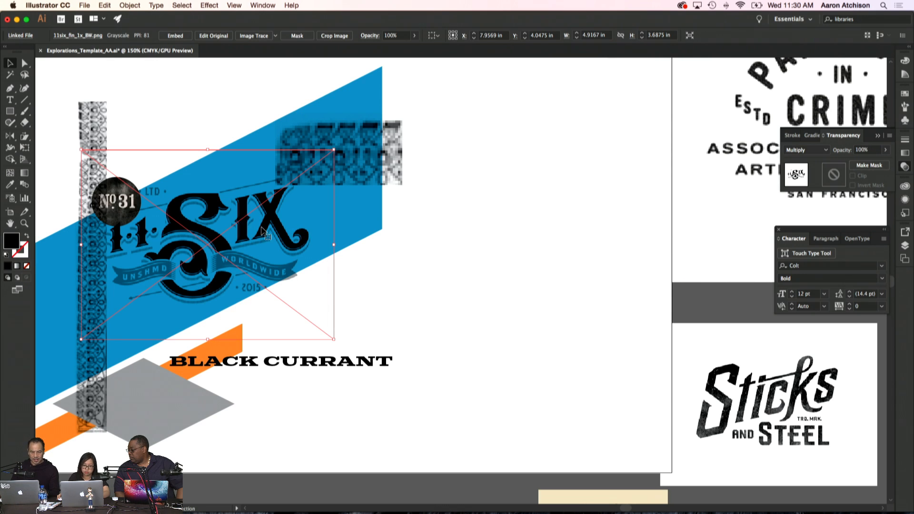
- Enlarge the 11 Six logo to about 6.04 by 4.53 in and position it across the blue band above Black Currant
drag(264, 233, 315, 273)
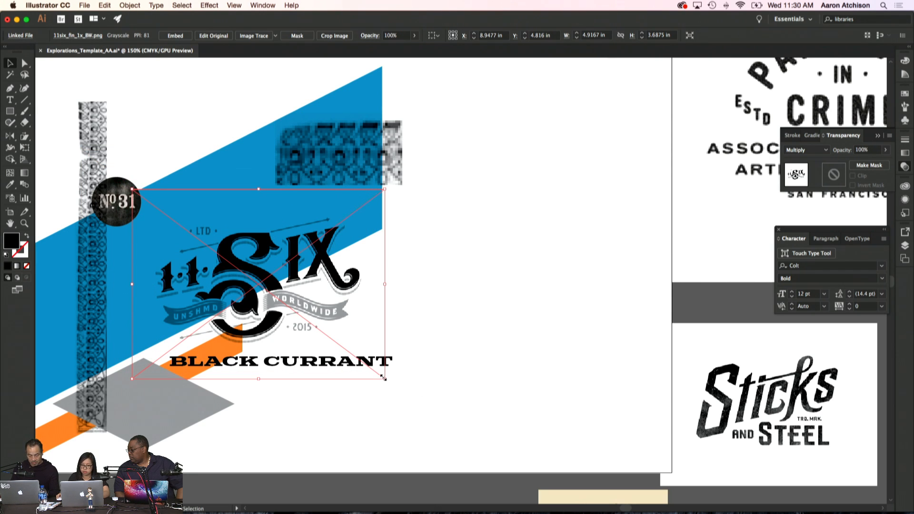
drag(384, 377, 442, 421)
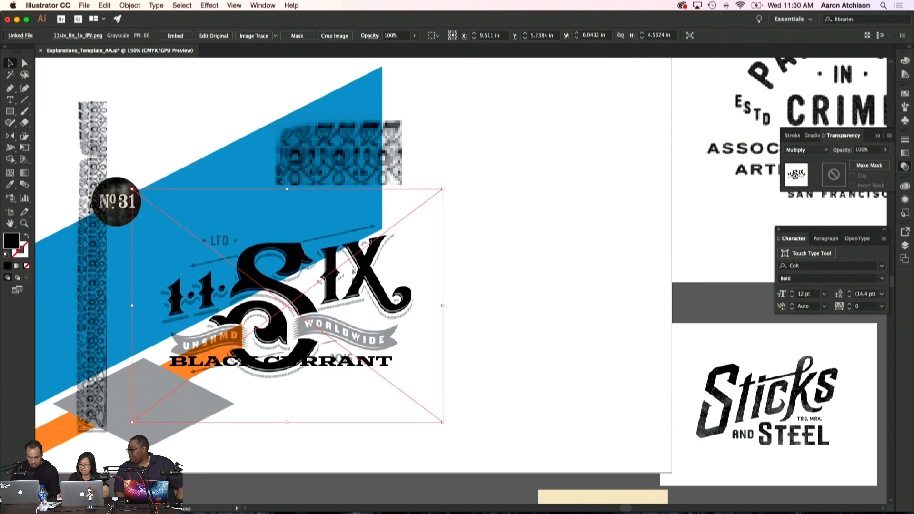
drag(370, 305, 377, 257)
- Shear the 11 Six logo vertically so its lettering slants upward along the angle of the blue band
click(24, 138)
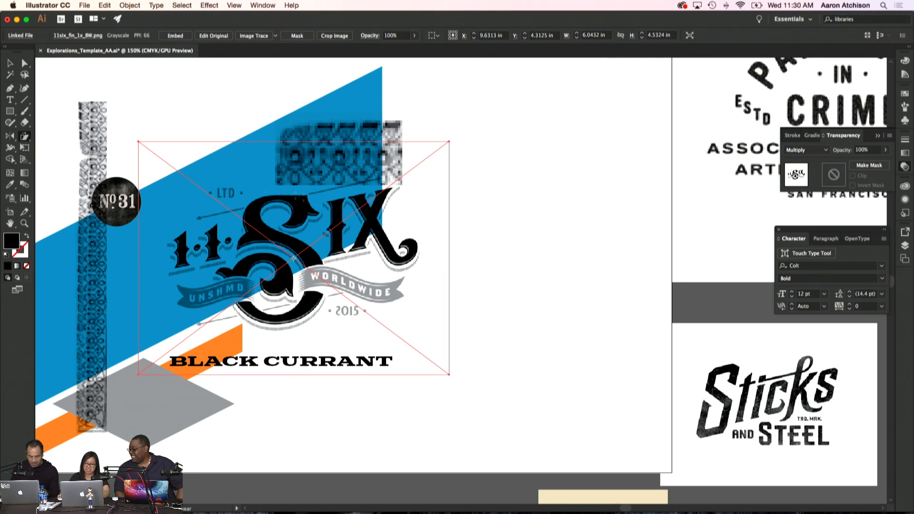
drag(485, 244, 478, 187)
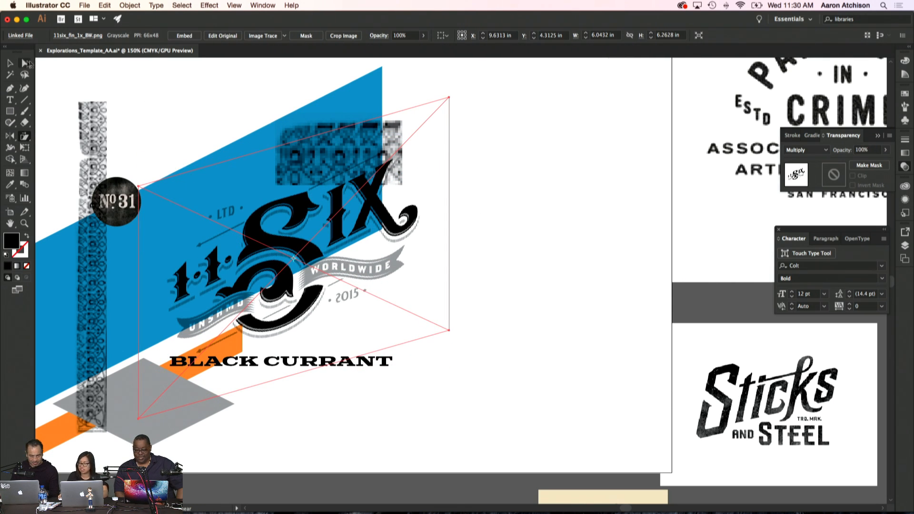
click(10, 63)
click(491, 251)
- Reposition the slanted 11 Six logo so it overlaps the upper edge of the blue band and the No. 31 badge
scroll(491, 250, left, 5)
scroll(491, 250, down, 1)
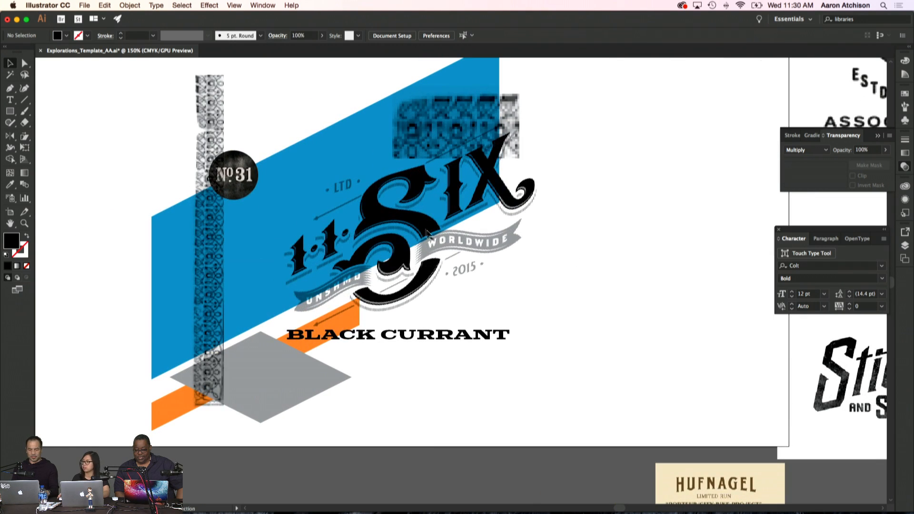
drag(426, 233, 367, 184)
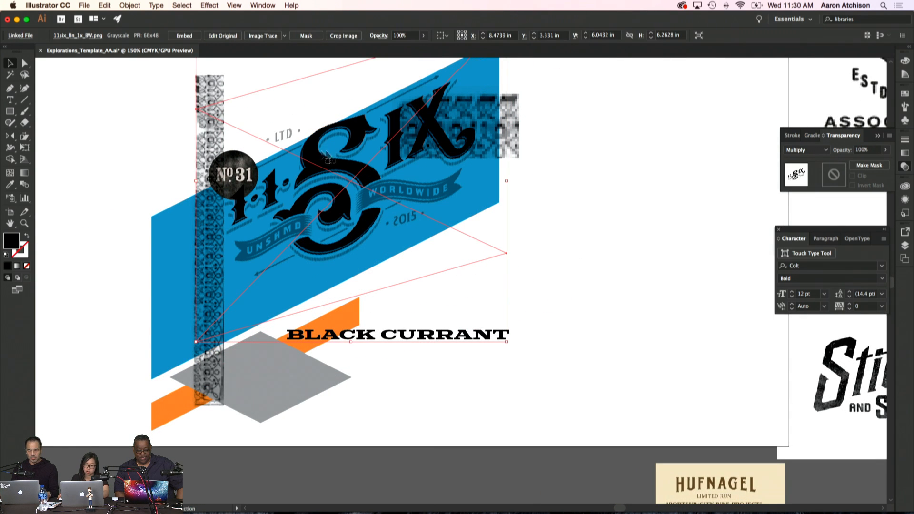
drag(325, 156, 320, 132)
click(584, 334)
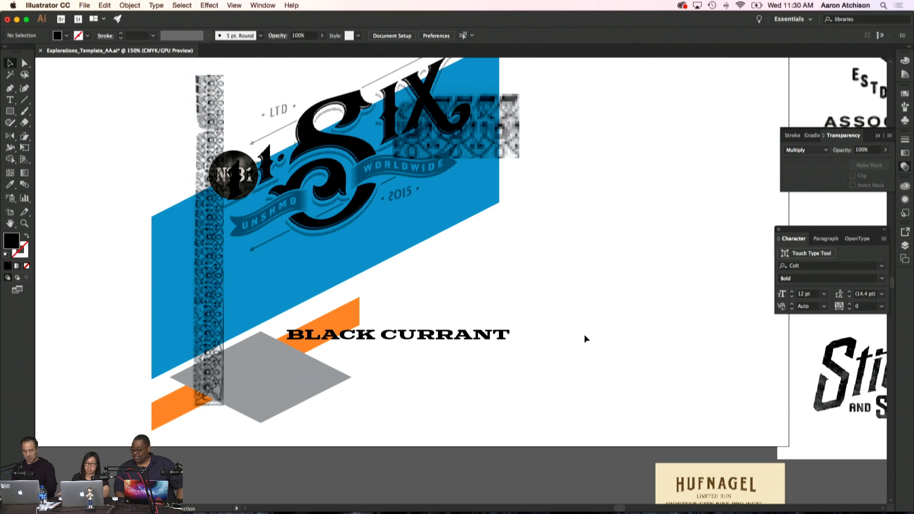
- Move the 11 Six logo off the artboard, next to the Sticks and Steel logo
key(super+minus)
key(super+equal)
key(super+equal)
drag(405, 252, 443, 292)
key(super+minus)
drag(580, 299, 559, 289)
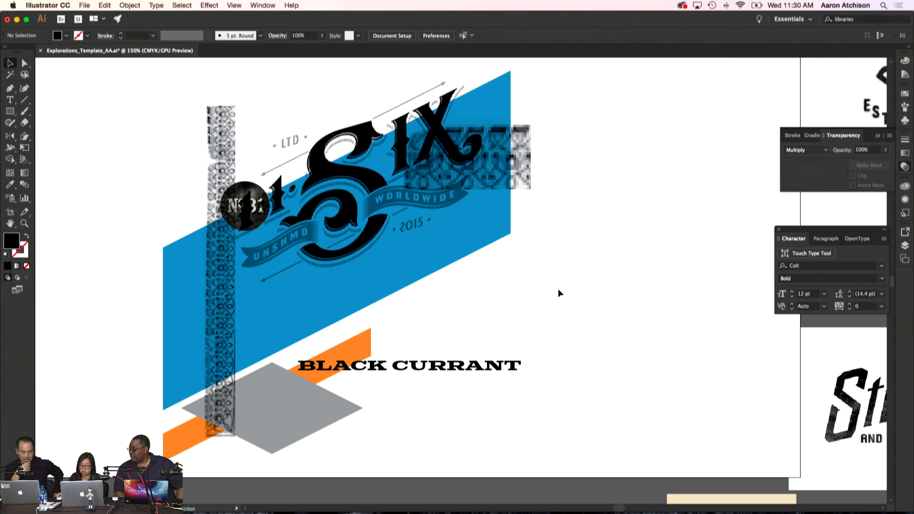
key(super+minus)
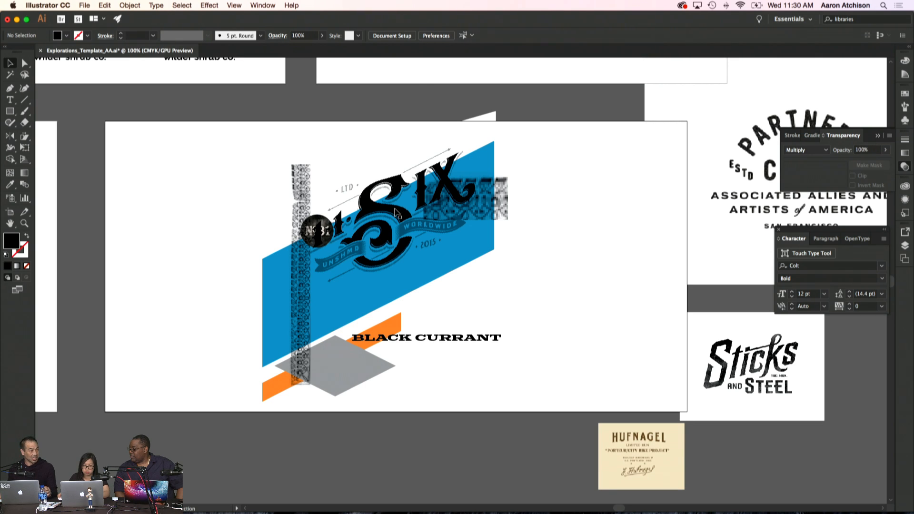
drag(395, 213, 844, 398)
click(665, 300)
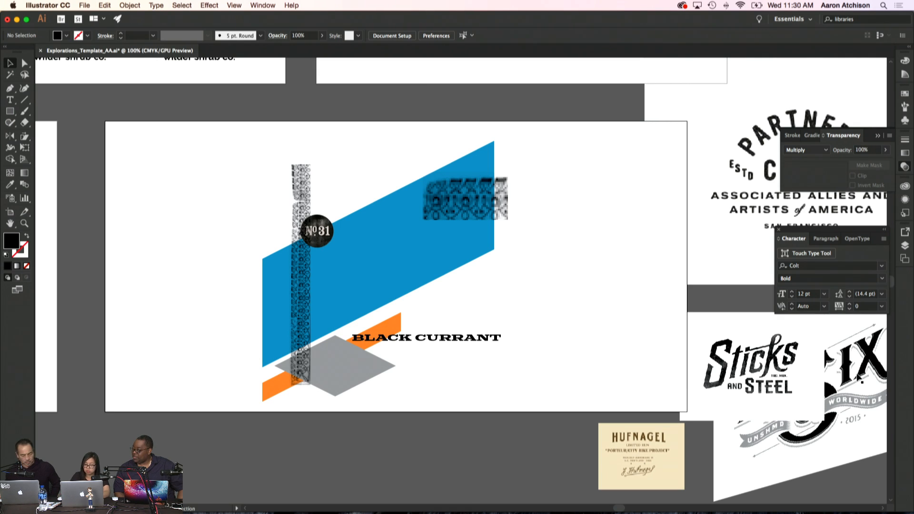
- Place the Sticks and Steel logo over the blue band with Multiply blending and enlarge it to about 6.97 by 5.23 in
click(758, 368)
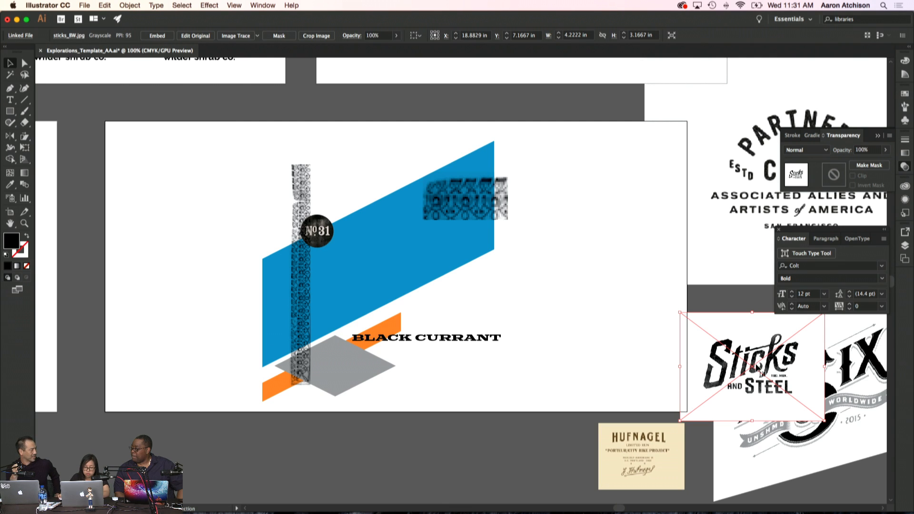
drag(757, 367, 430, 257)
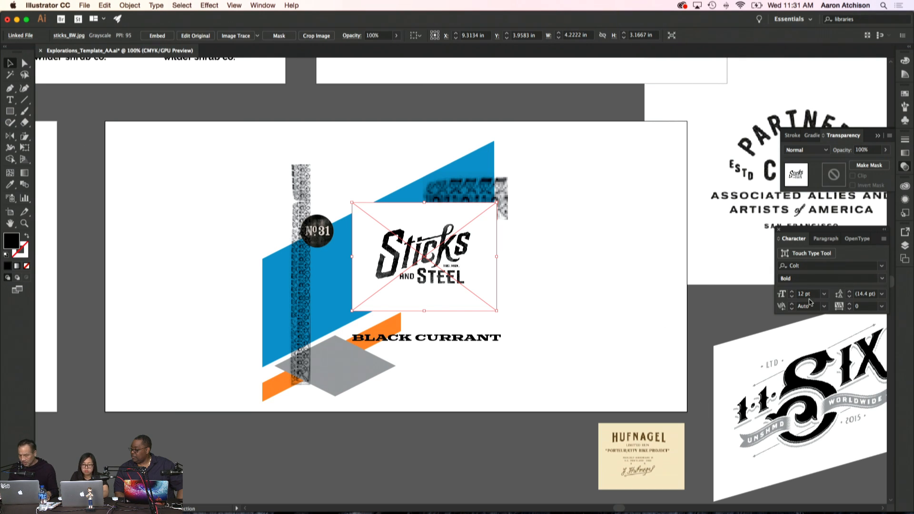
click(818, 150)
click(804, 185)
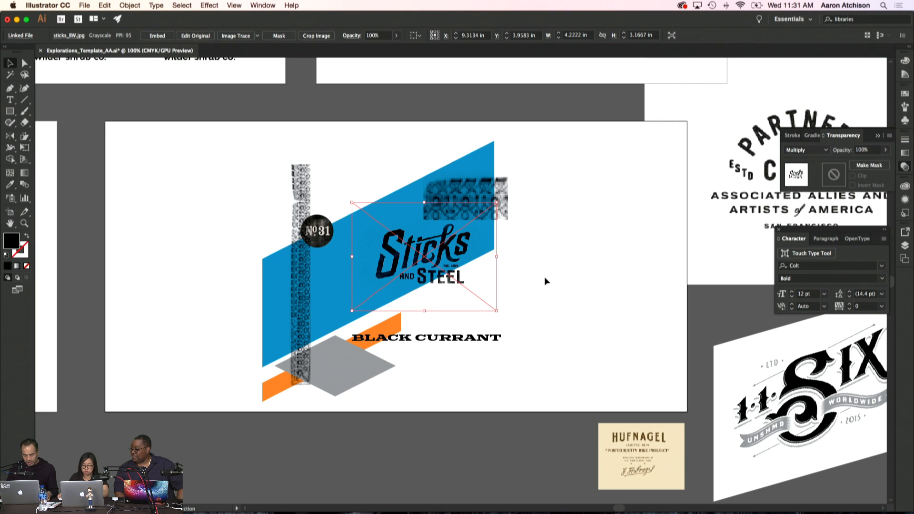
drag(495, 309, 591, 382)
drag(514, 255, 510, 246)
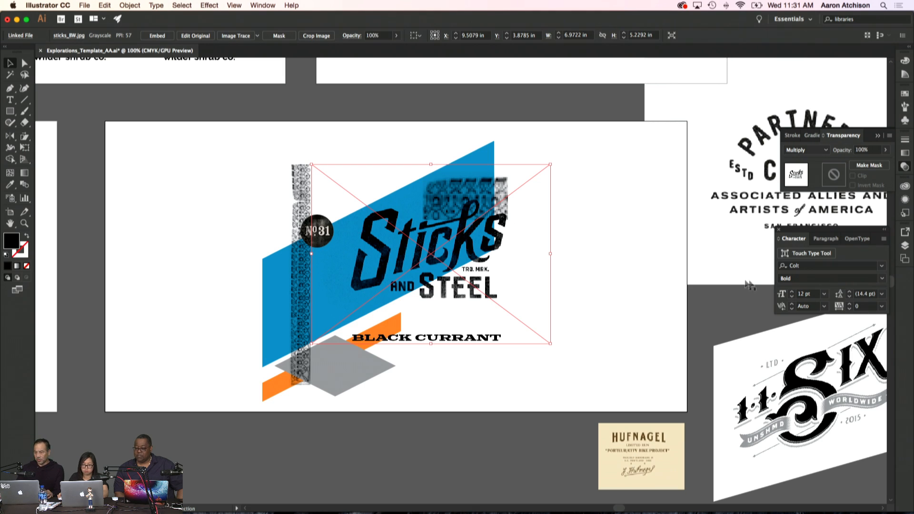
- Delete the Hufnagel label and move the Partners in Crime and 11 Six logos closer to the design, overlapping the artboard's right edge
click(654, 455)
key(Delete)
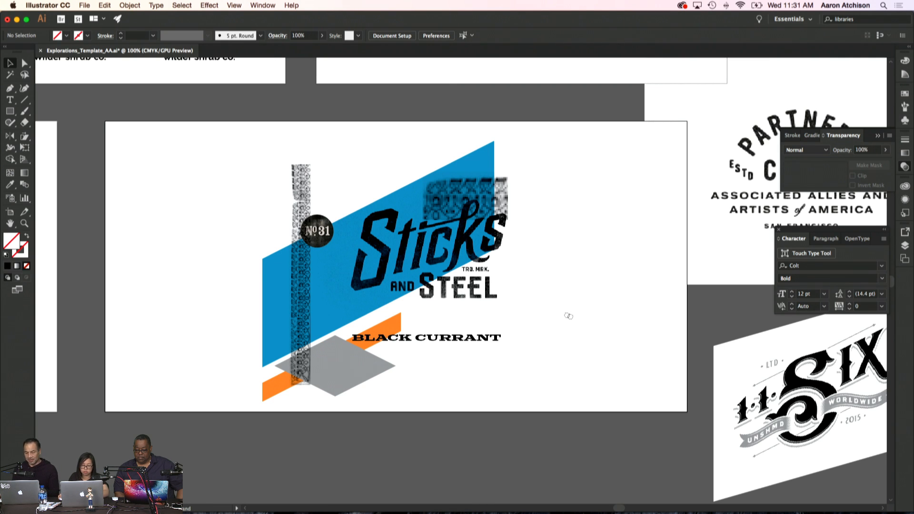
scroll(484, 327, right, 5)
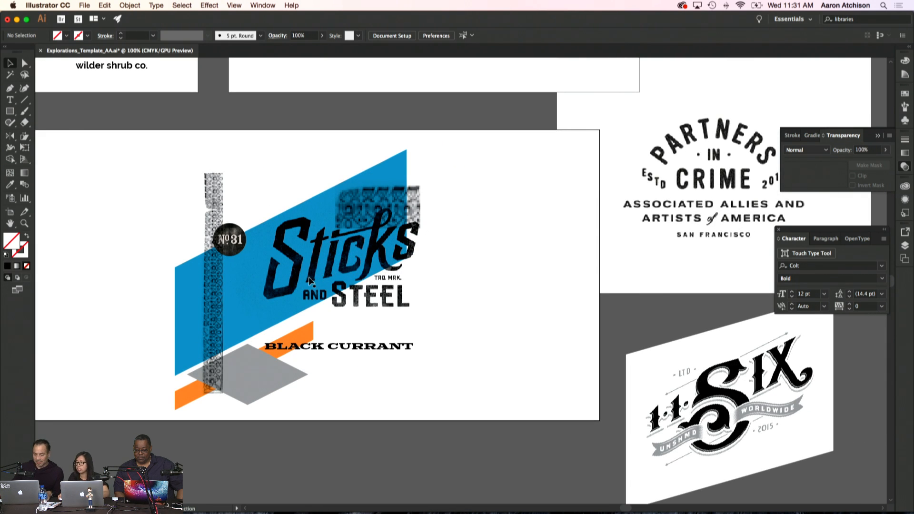
drag(672, 253, 603, 264)
drag(701, 402, 589, 356)
- Enlarge the Sticks and Steel logo to about 8.28 by 6.21 in and recentre it over the blue band
click(350, 265)
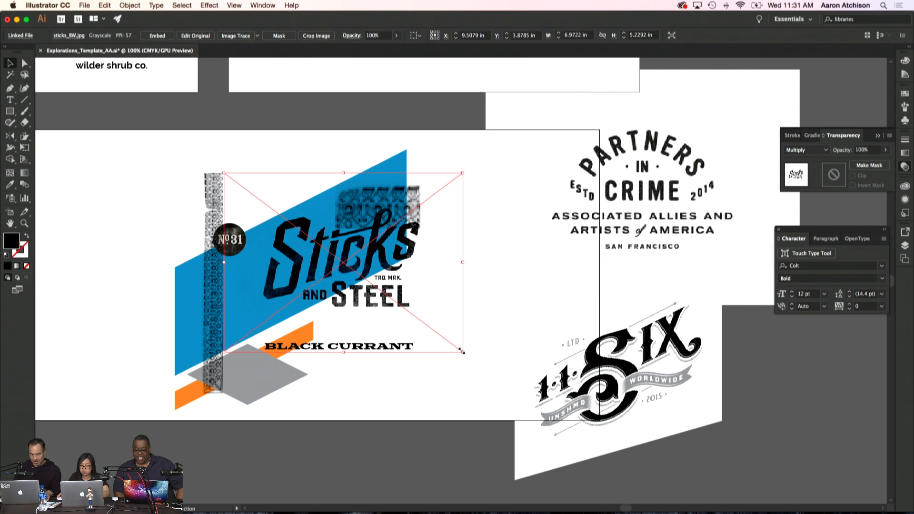
mouse_move(462, 352)
mouse_down()
mouse_move(502, 402)
mouse_move(456, 358)
mouse_up()
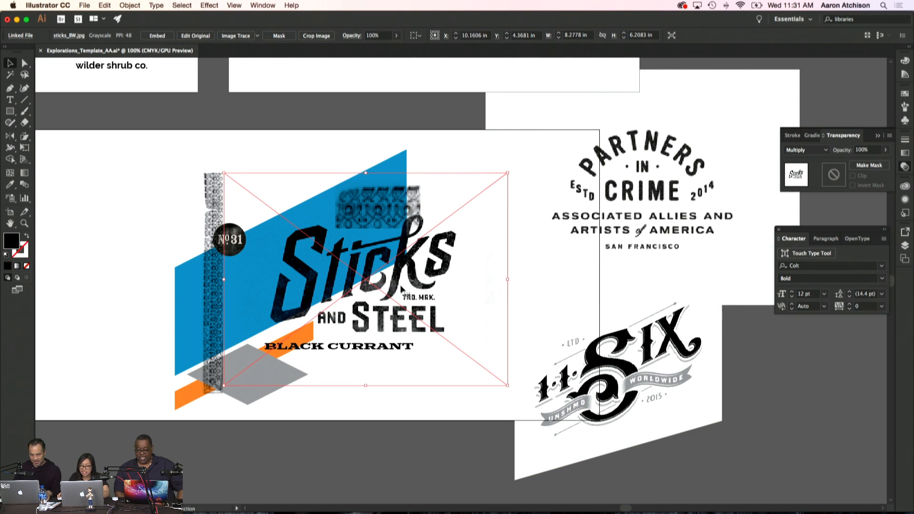
drag(402, 286, 382, 272)
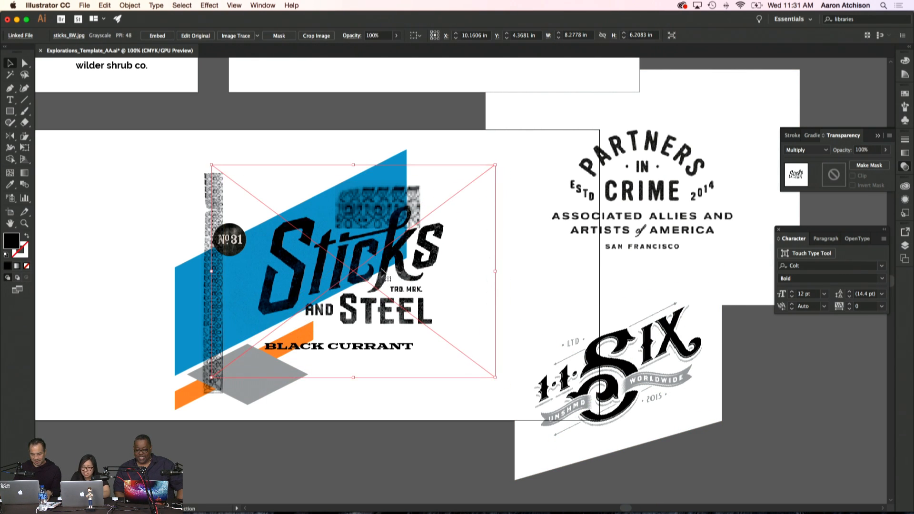
click(740, 455)
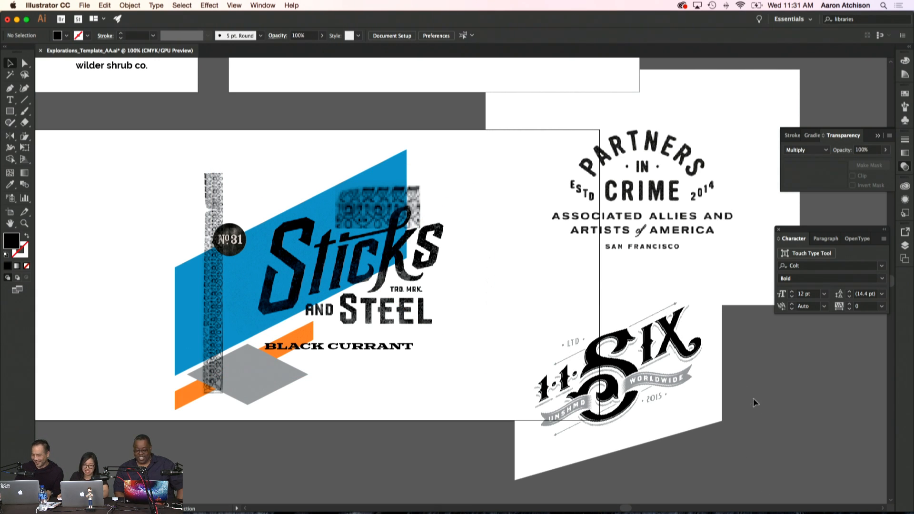
- Swap the Sticks and Steel logo for the 11 Six logo and try it at several heights on the blue band
key(super+equal)
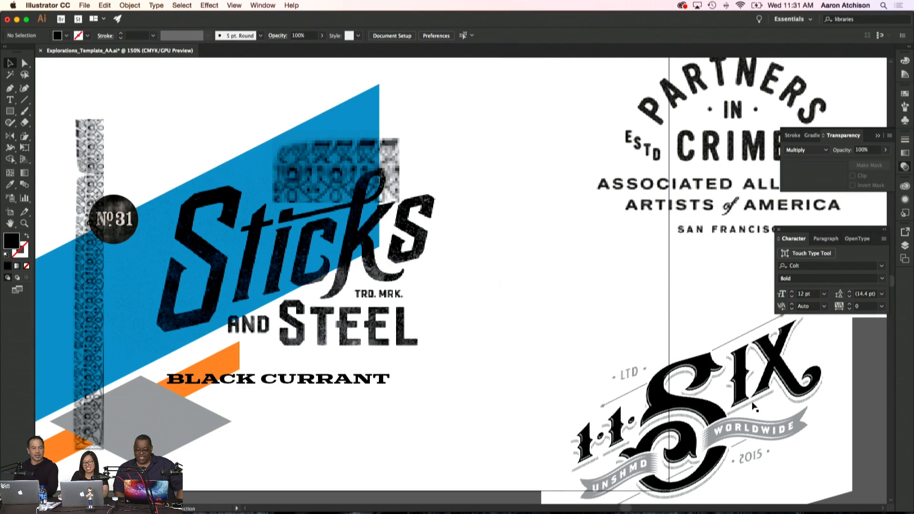
scroll(386, 314, left, 5)
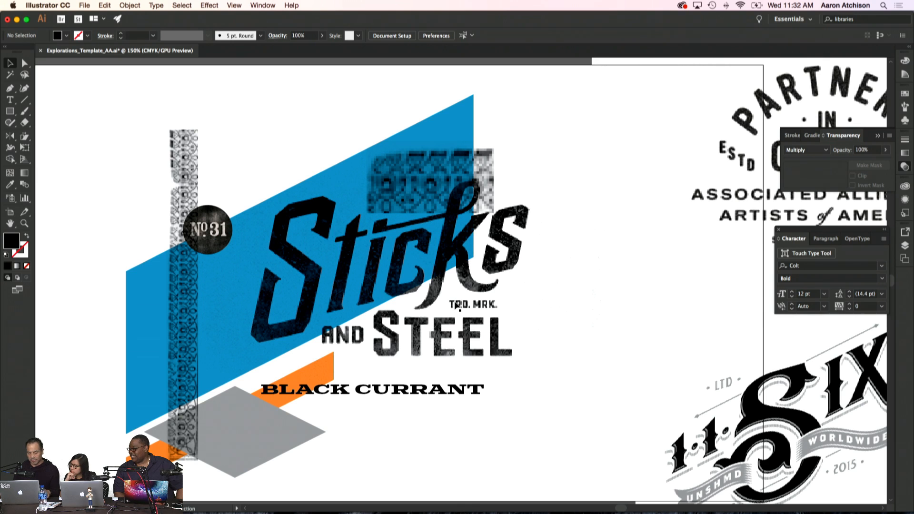
drag(345, 252, 253, 259)
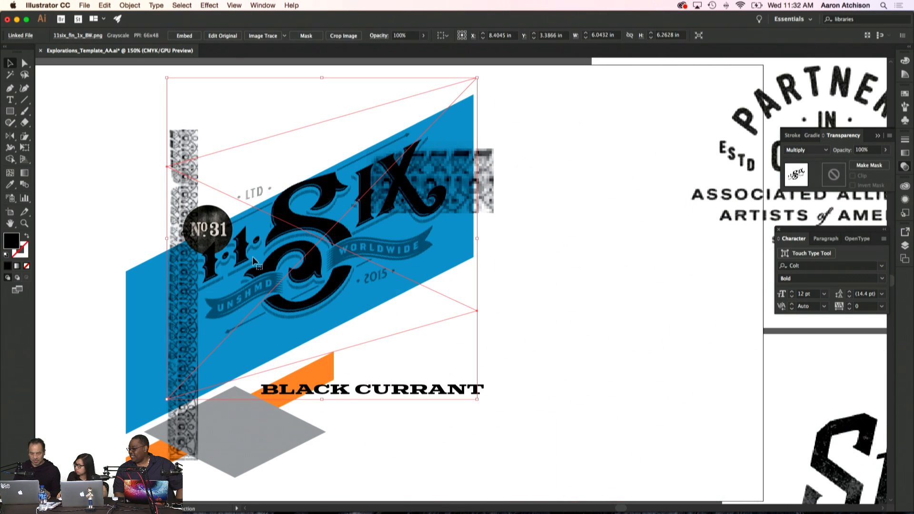
drag(290, 224, 312, 161)
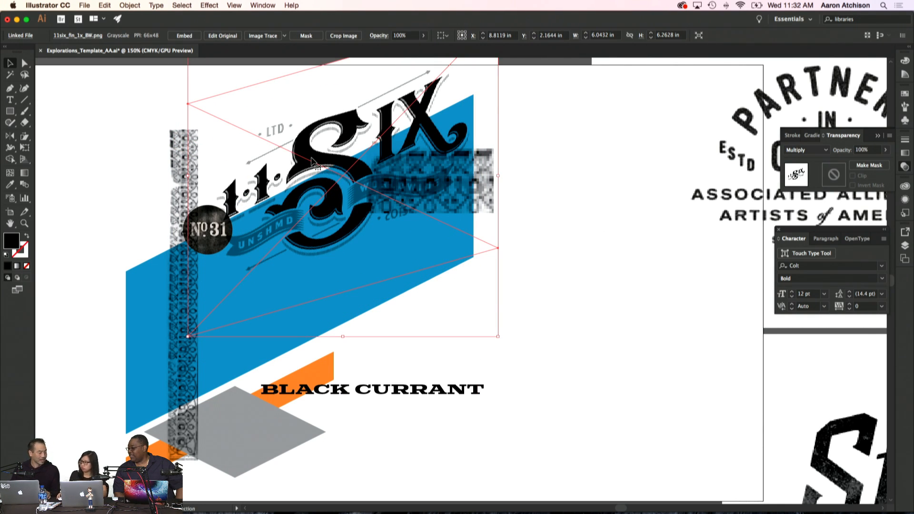
drag(311, 161, 332, 293)
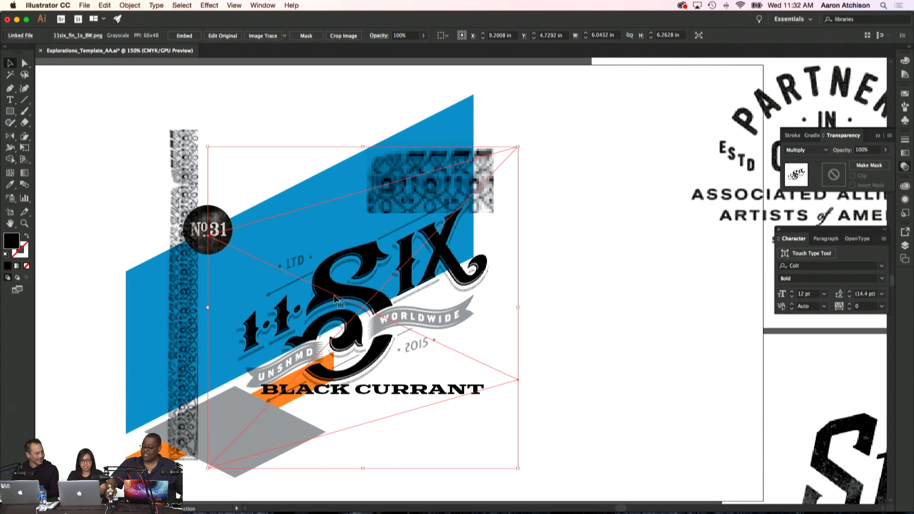
- Replace the 11 Six logo with the Partners in Crime logo, positioned over the blue band above Black Currant
drag(335, 299, 781, 446)
drag(726, 234, 279, 352)
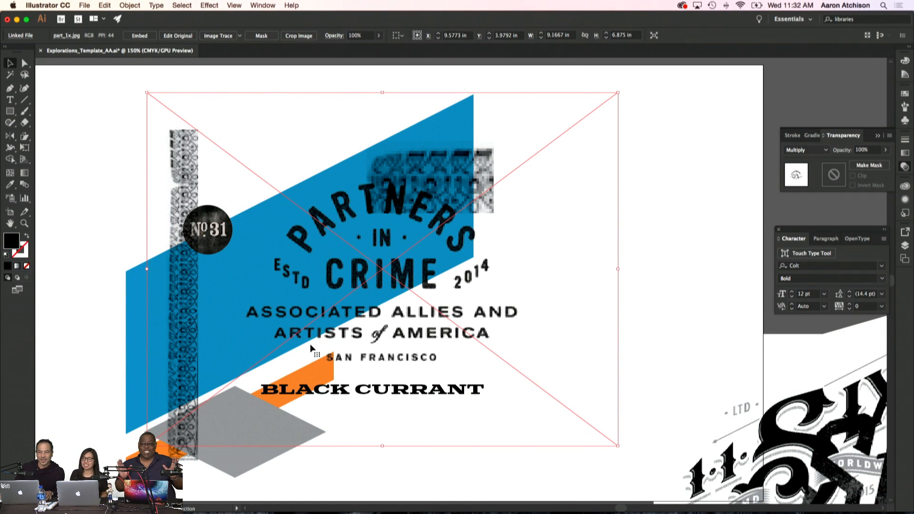
drag(417, 333, 385, 321)
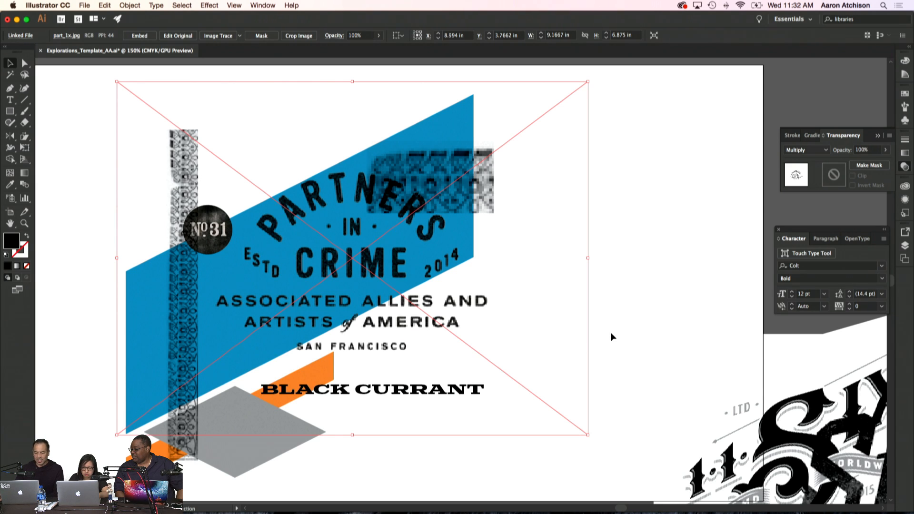
- Move the Partners in Crime logo off the design and place the Sticks and Steel logo over the blue band above Black Currant
key(super+minus)
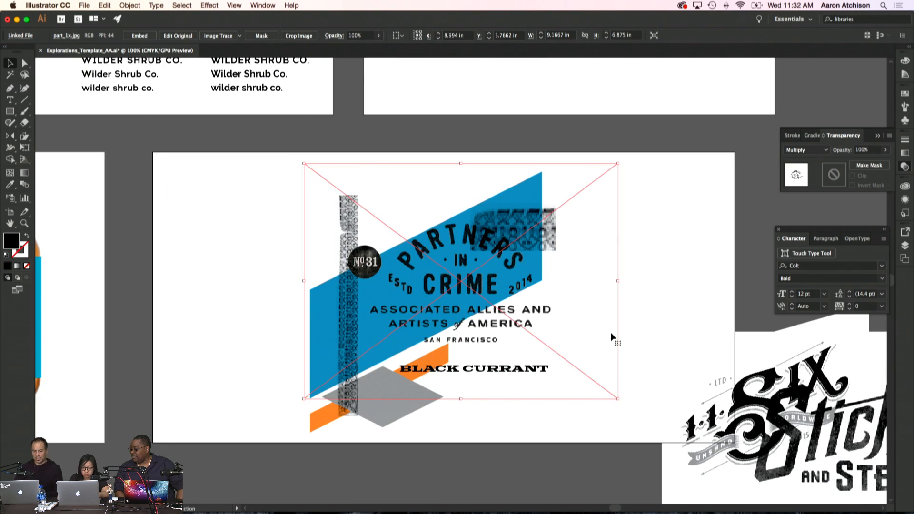
drag(610, 324, 509, 320)
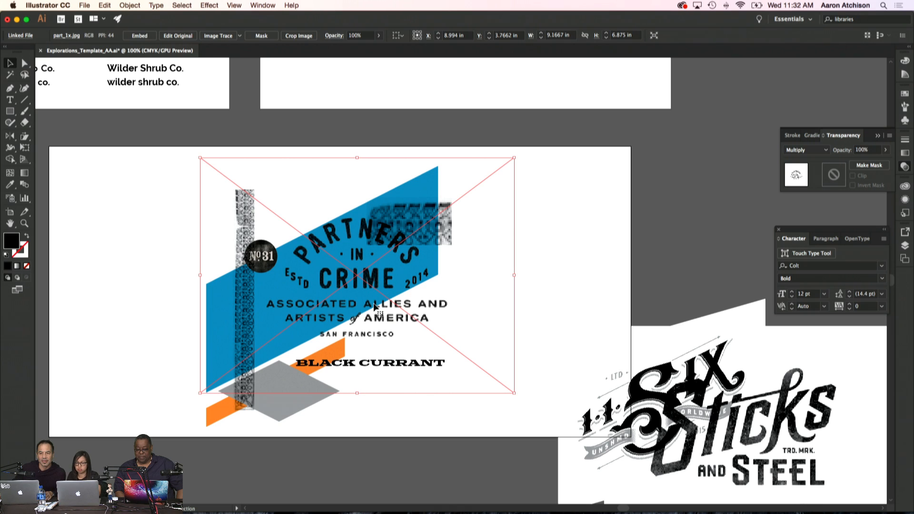
drag(368, 281, 713, 269)
click(731, 450)
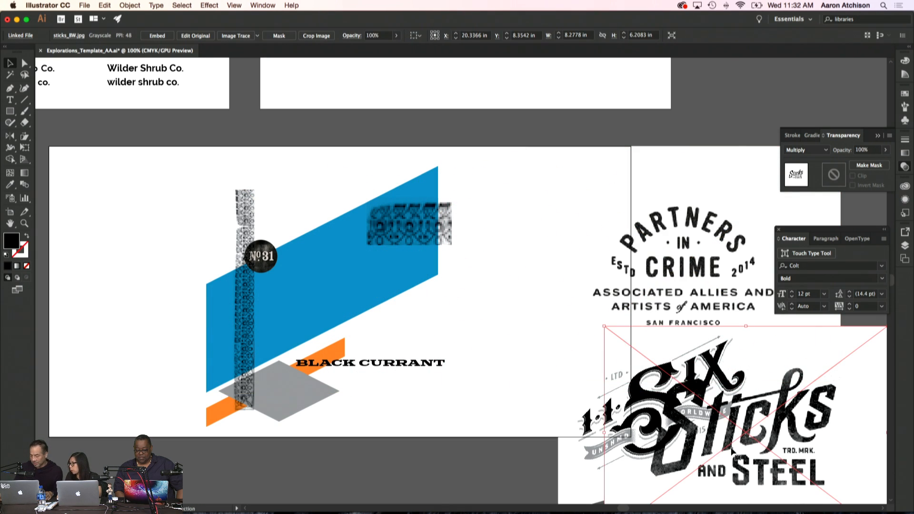
drag(755, 451, 384, 322)
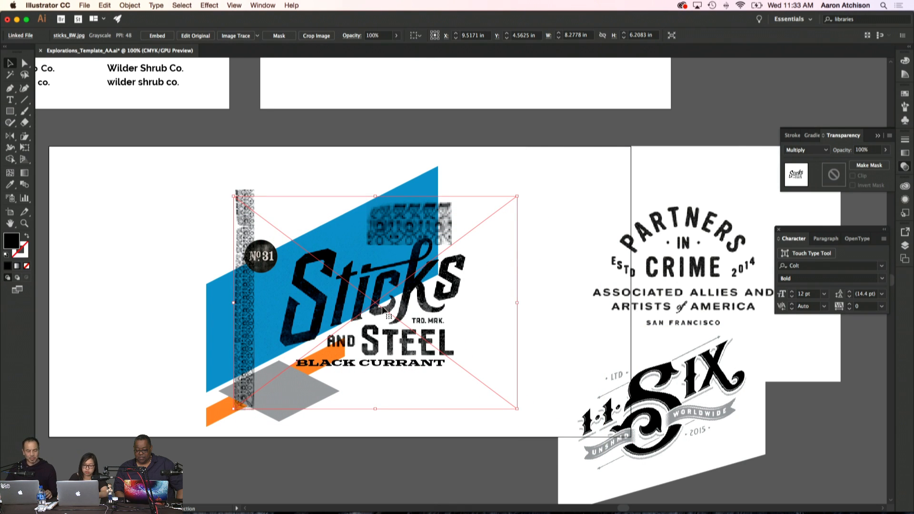
drag(385, 309, 372, 294)
- Delete the unused Partners in Crime and 11 Six logos beside the design
click(784, 433)
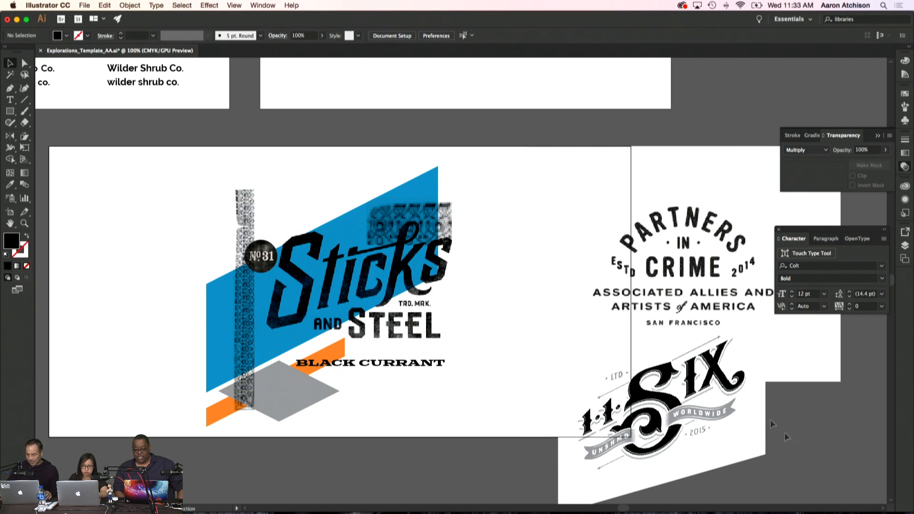
drag(784, 433, 725, 359)
key(Delete)
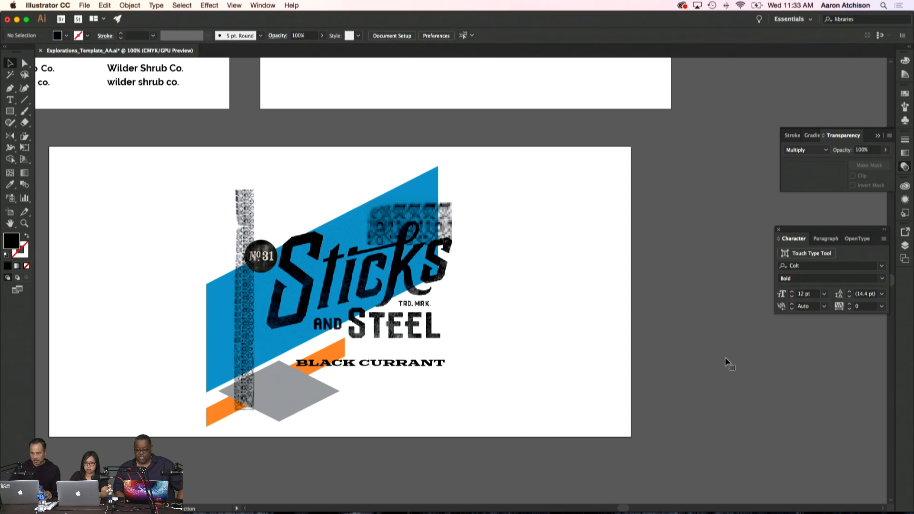
scroll(602, 322, up, 5)
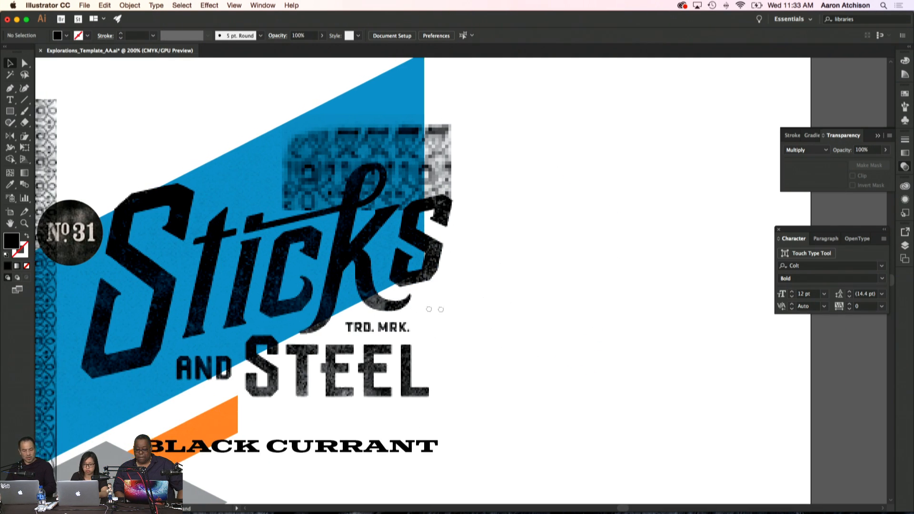
scroll(434, 309, left, 5)
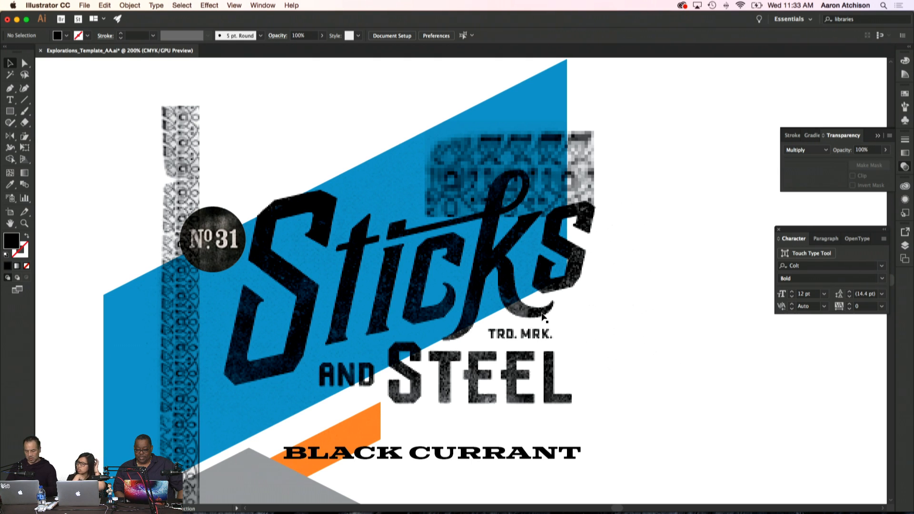
scroll(495, 347, left, 5)
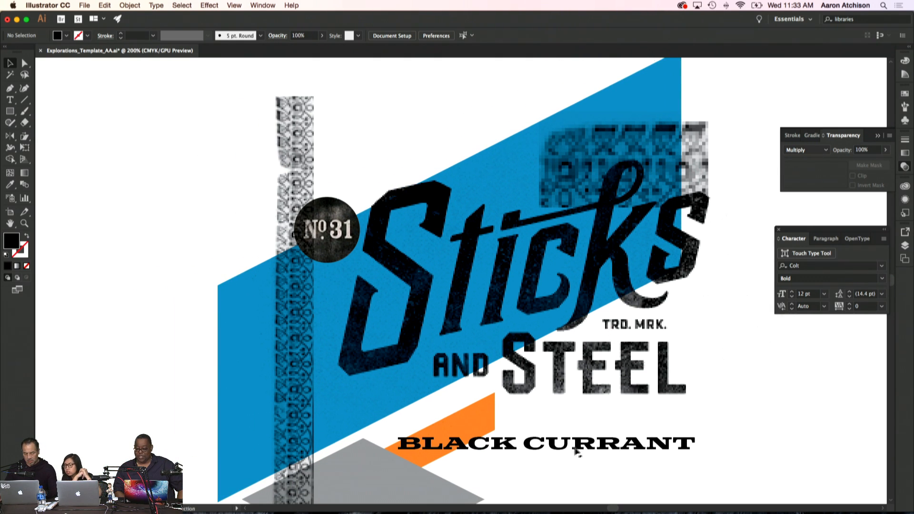
drag(577, 450, 421, 446)
key(super+a)
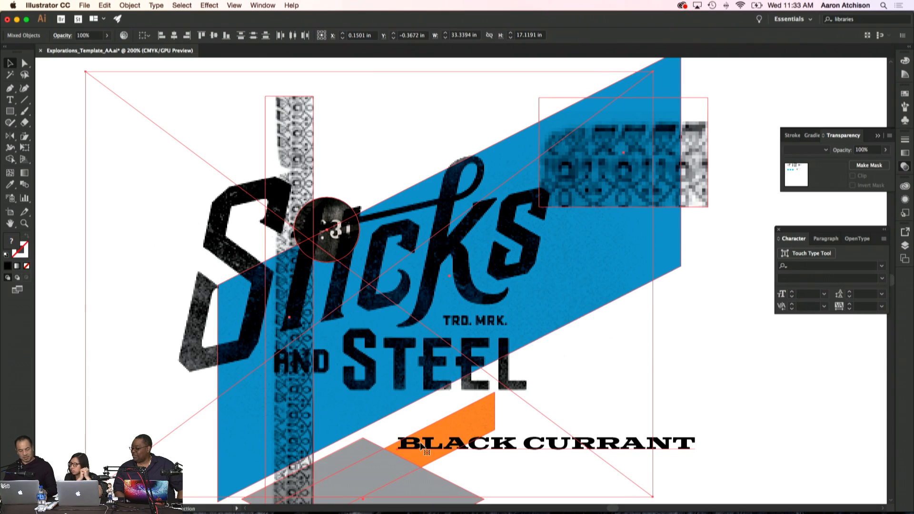
key(super+z)
- Move the Black Currant text left across the blue band and recolour it with the orange sampled from the angled shape
click(584, 457)
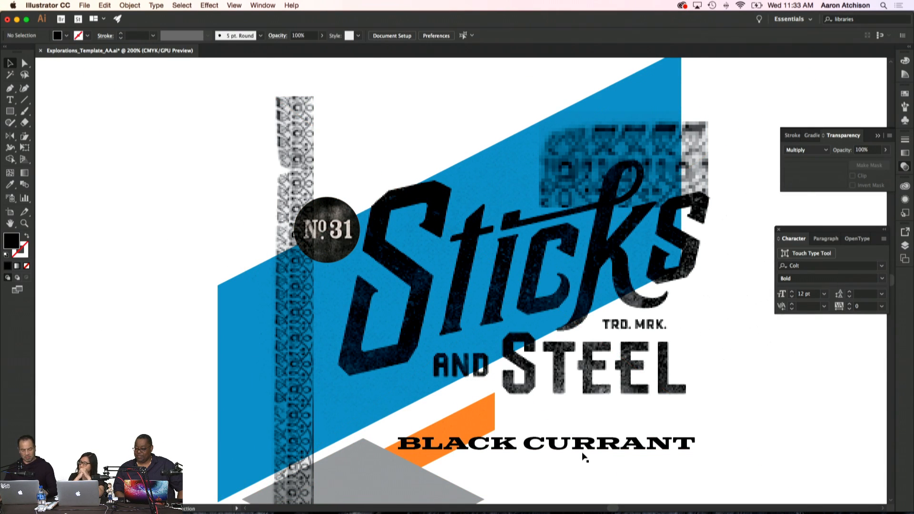
click(582, 453)
drag(581, 453, 349, 437)
click(10, 186)
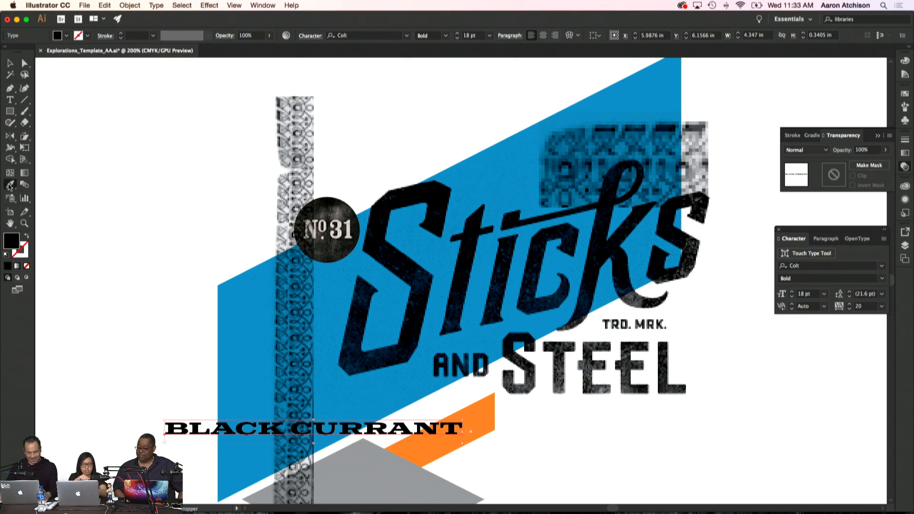
click(433, 440)
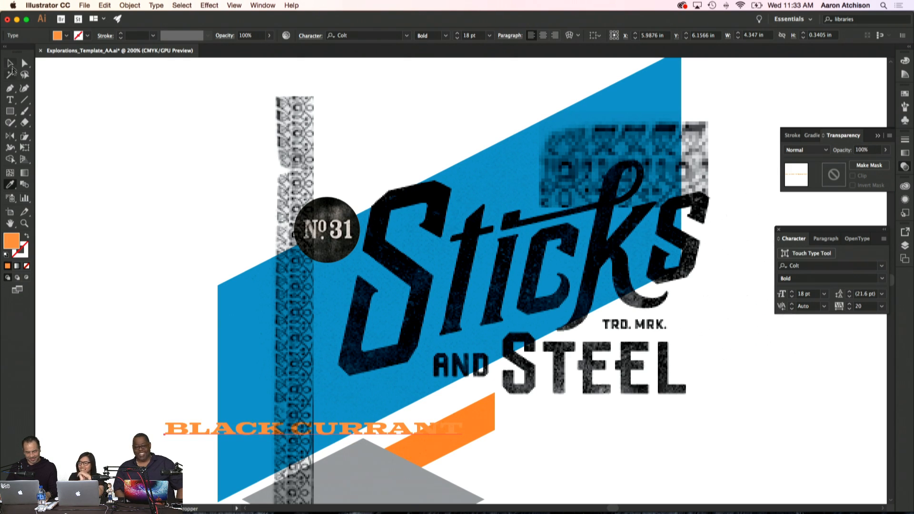
- Place the orange Black Currant text above the Sticks lettering and move the No. 31 badge down onto the blue band's left edge
click(11, 63)
drag(206, 432, 221, 163)
click(332, 248)
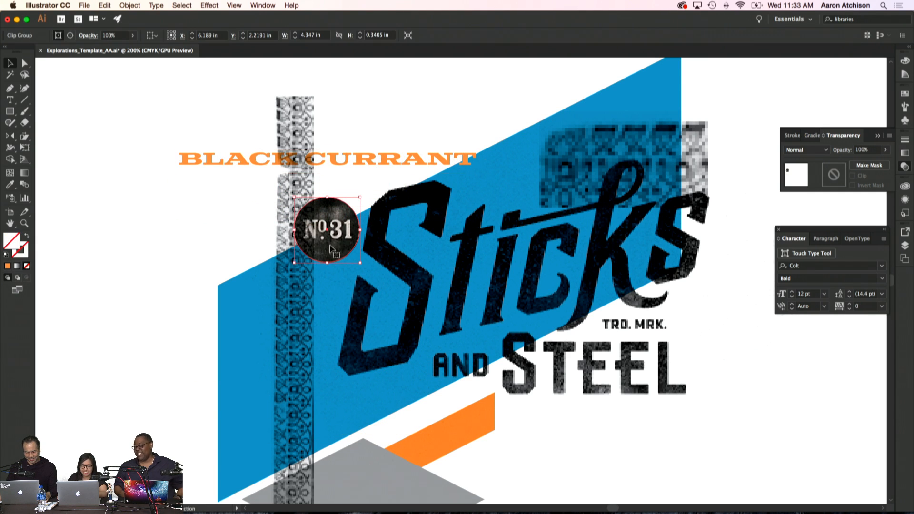
drag(331, 248, 223, 371)
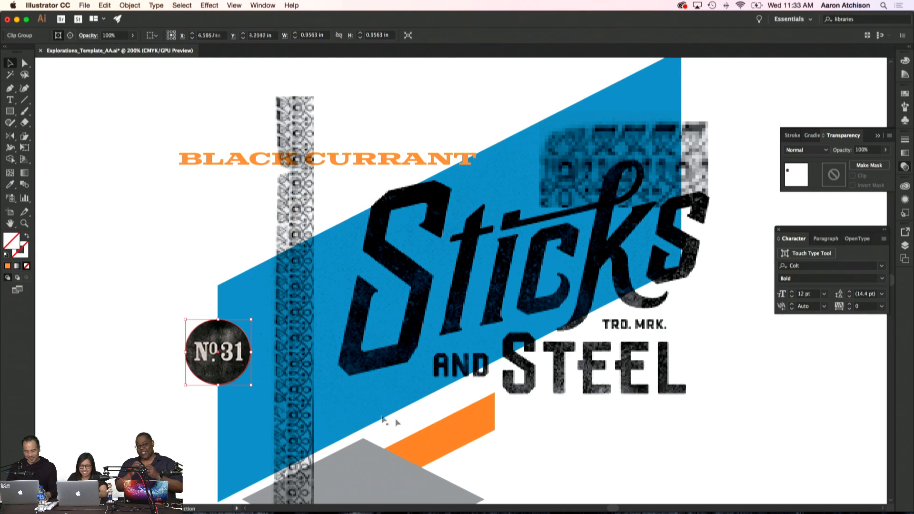
click(728, 443)
key(super+minus)
key(super+minus)
drag(727, 443, 690, 393)
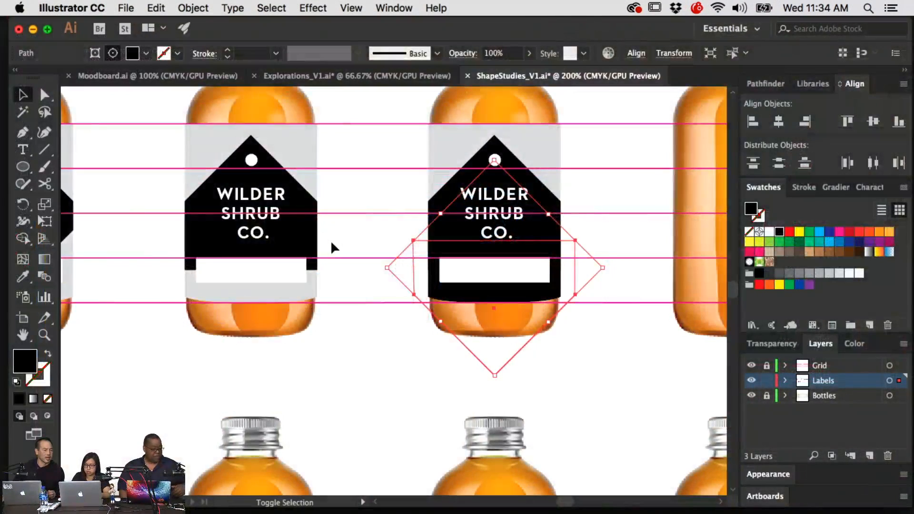
- Raise the black pointed shape on the third bottle's label until its lower tip meets the lowest gridline
key(Up)
key(Up)
key(Up)
key(Up)
key(Up)
key(Up)
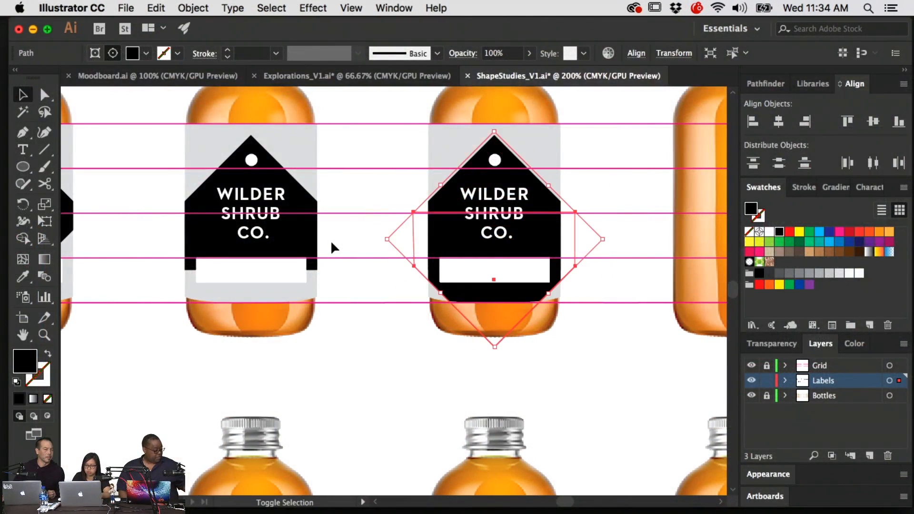
key(shift+Up)
key(shift+Down)
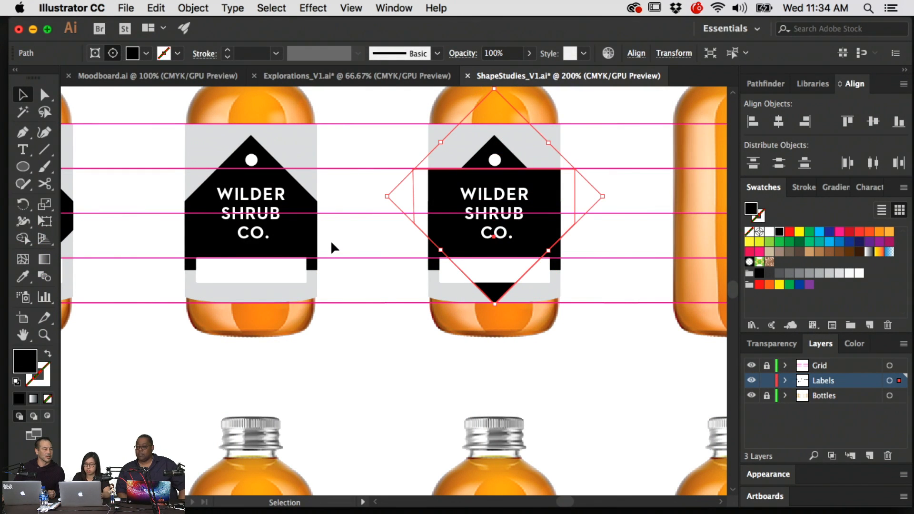
key(super+minus)
click(507, 230)
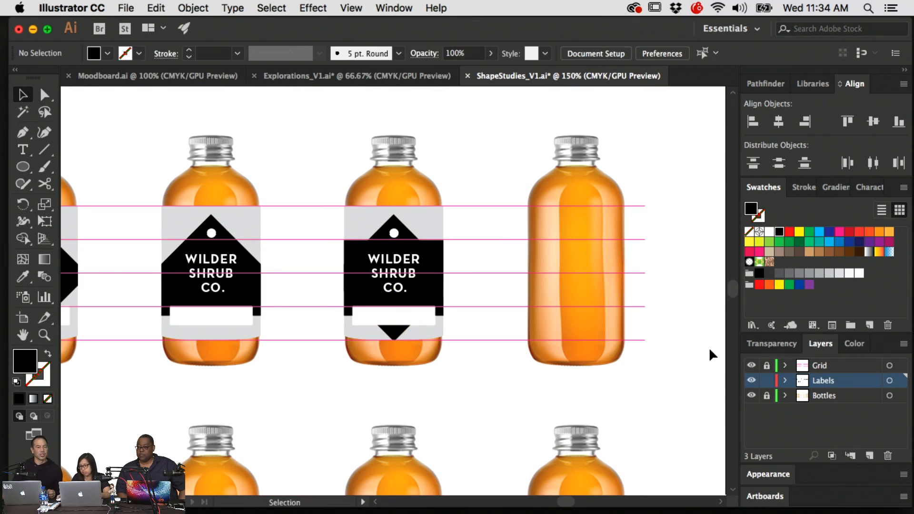
- Hide the Grid layer
key(super+minus)
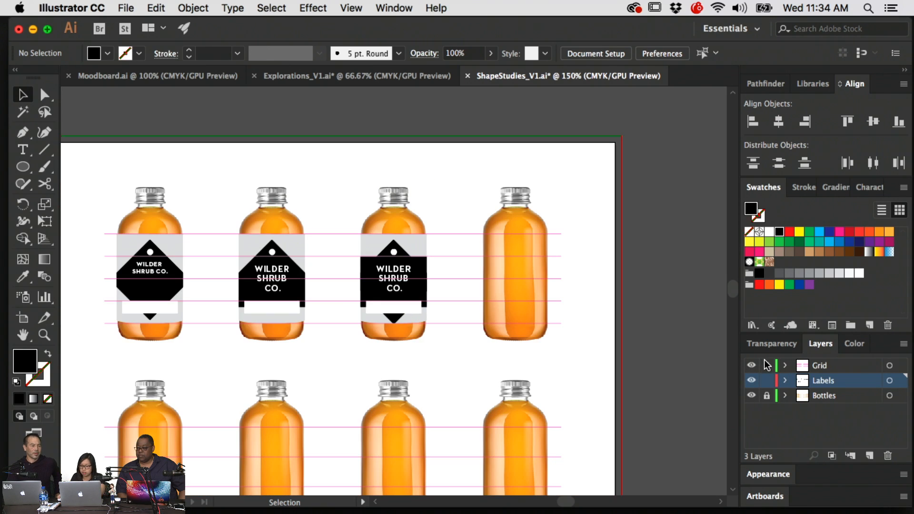
click(766, 365)
click(751, 365)
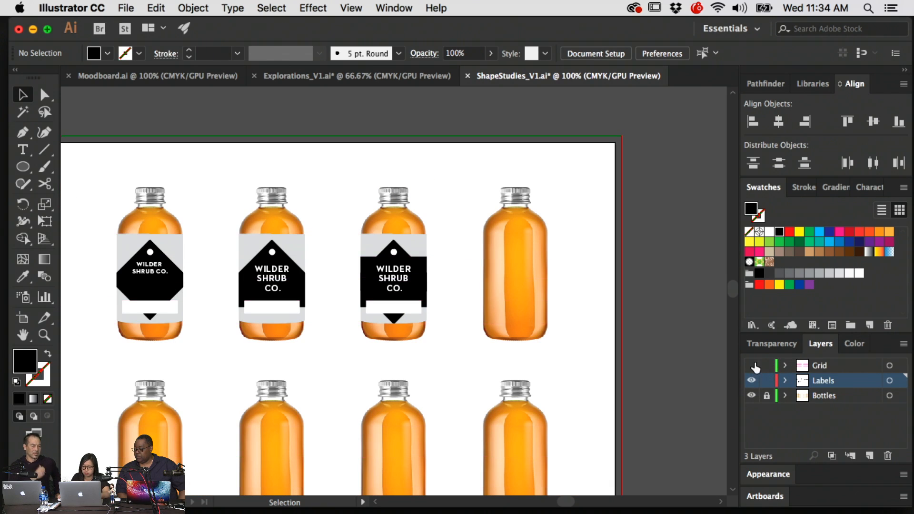
- Compare the Wilder Shrub Co. label shape studies on the bottles across both artboards
drag(218, 313, 478, 261)
drag(176, 288, 470, 286)
drag(387, 286, 499, 260)
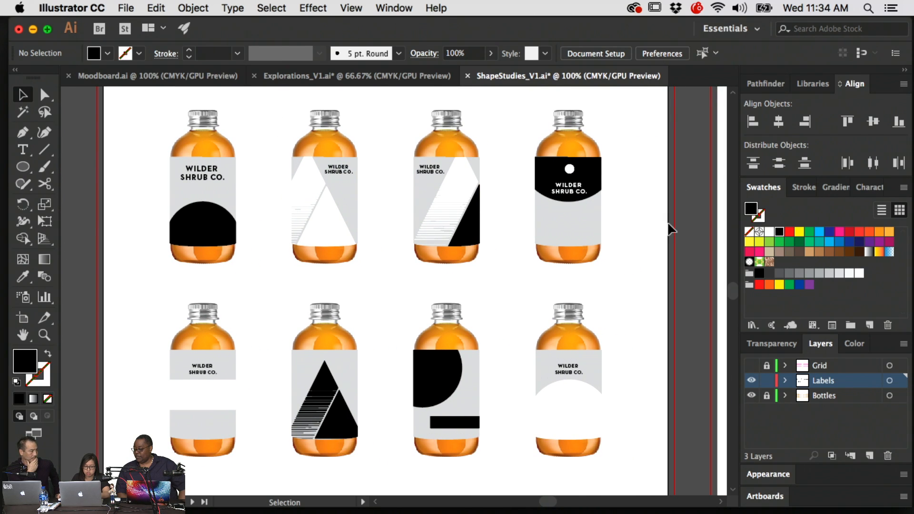
drag(658, 230, 518, 227)
drag(652, 206, 447, 209)
drag(523, 208, 432, 207)
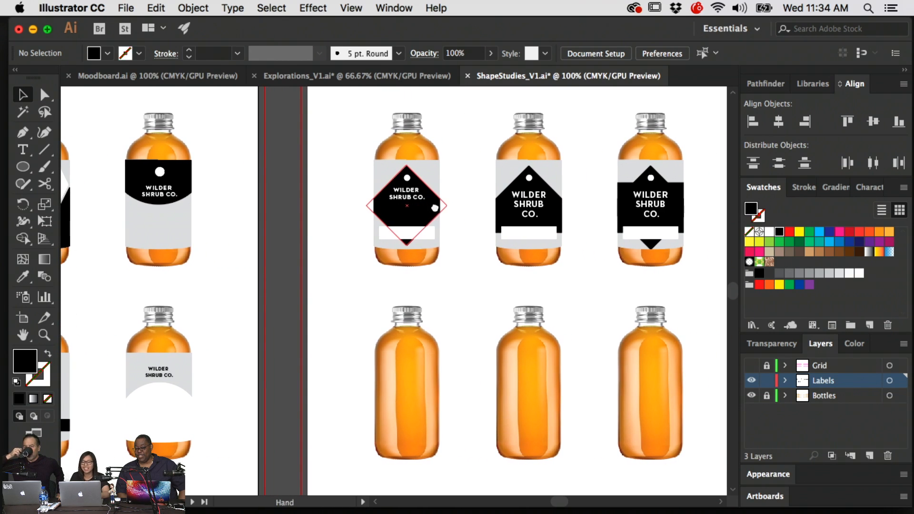
drag(549, 199, 517, 209)
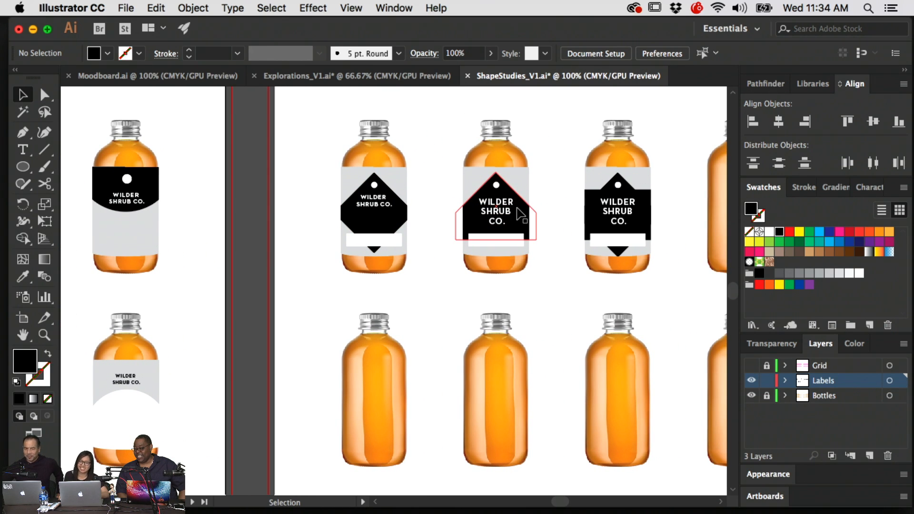
drag(587, 198, 458, 201)
drag(564, 208, 532, 211)
drag(206, 312, 573, 295)
drag(333, 307, 508, 308)
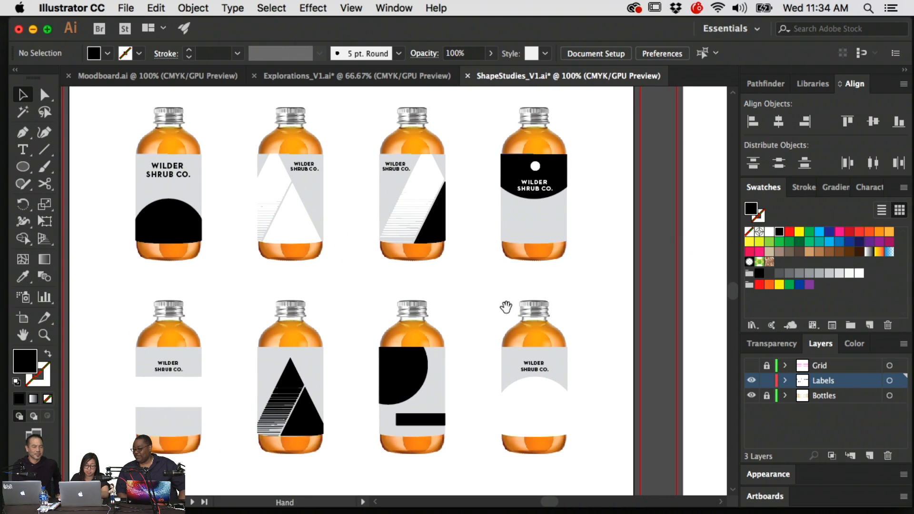
drag(376, 316, 401, 303)
key(super+equal)
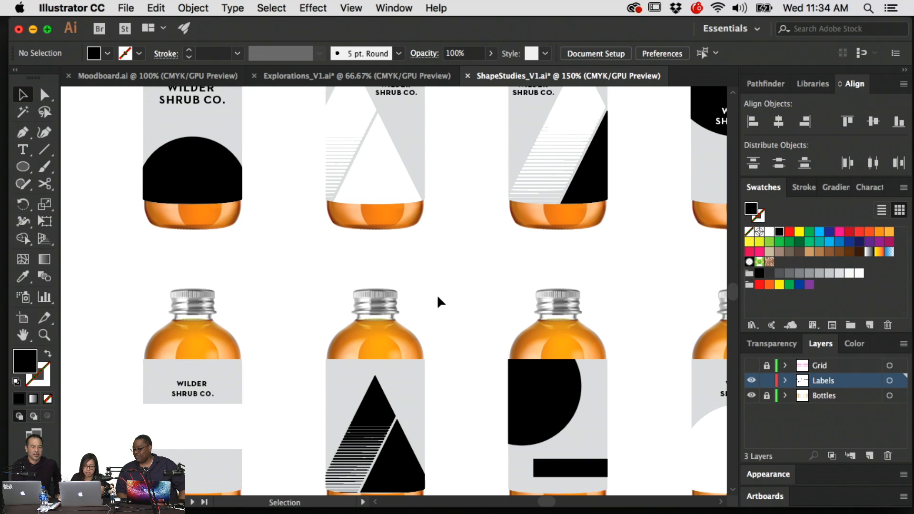
drag(478, 245, 444, 300)
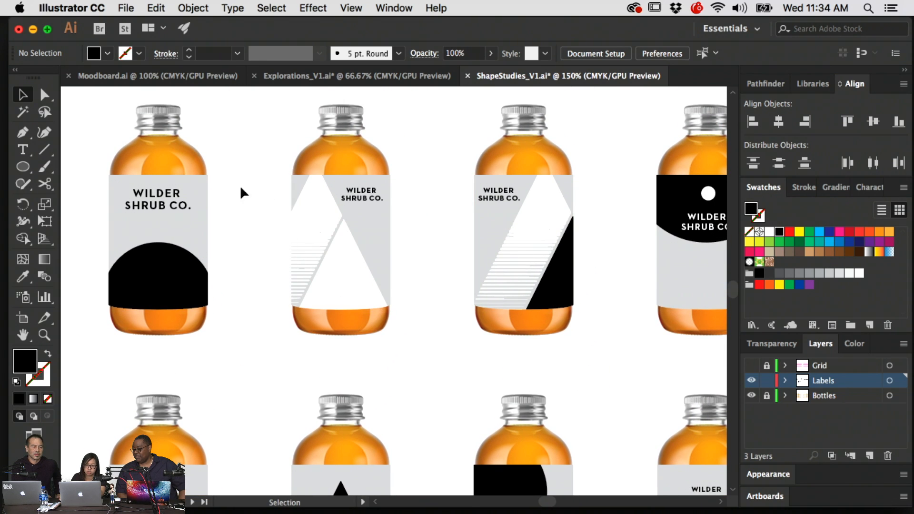
scroll(478, 205, right, 6)
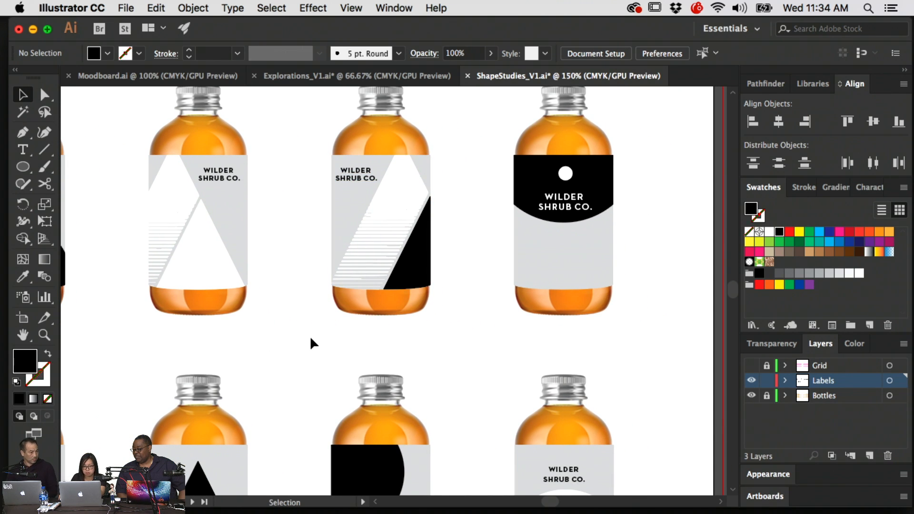
scroll(261, 339, down, 8)
scroll(261, 339, left, 3)
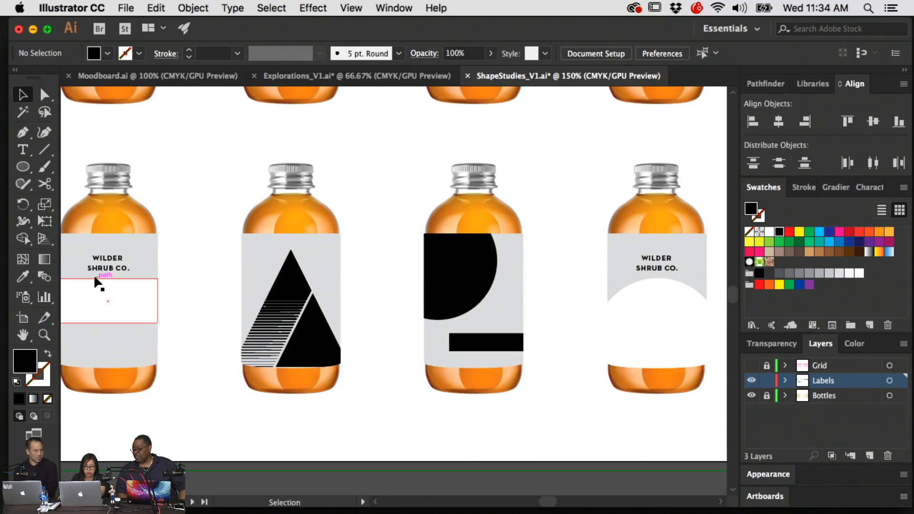
scroll(569, 252, right, 15)
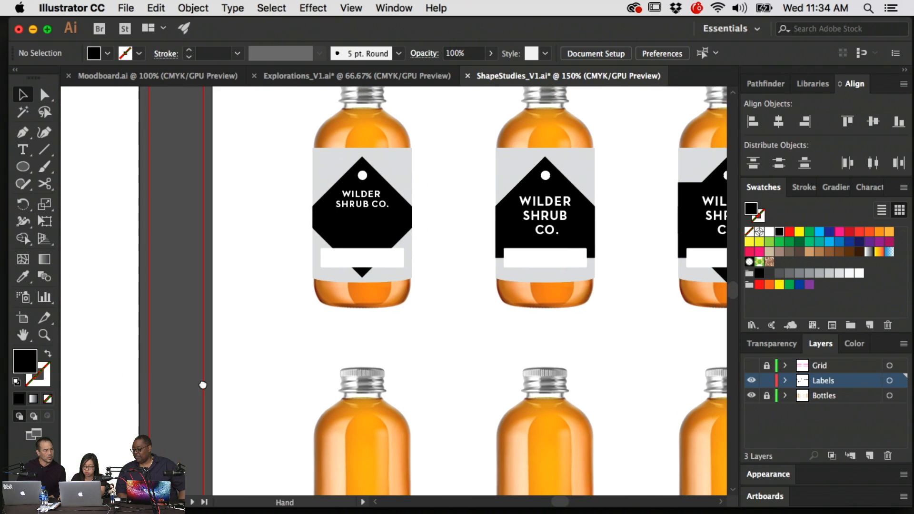
drag(203, 385, 193, 386)
drag(468, 320, 320, 328)
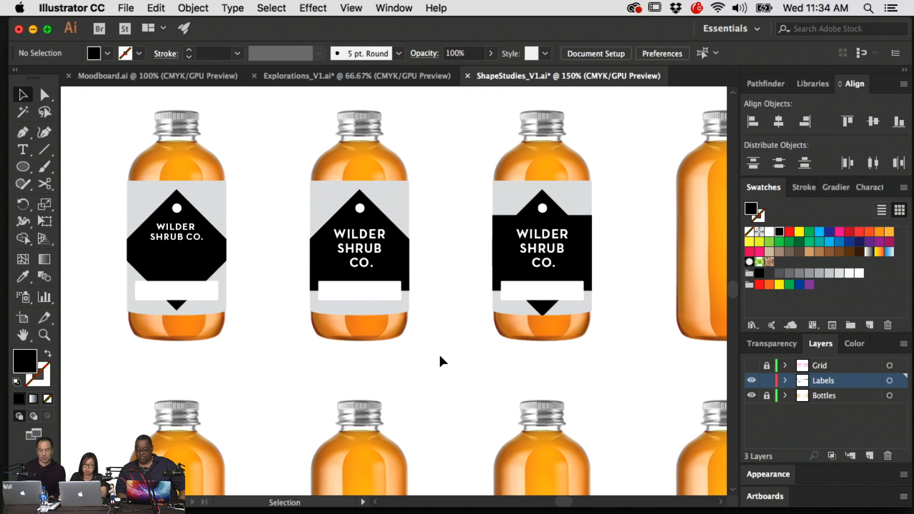
- Copy the complete house-shaped Wilder Shrub Co. label from the second bottle onto the blank fourth bottle
key(space)
drag(697, 263, 528, 262)
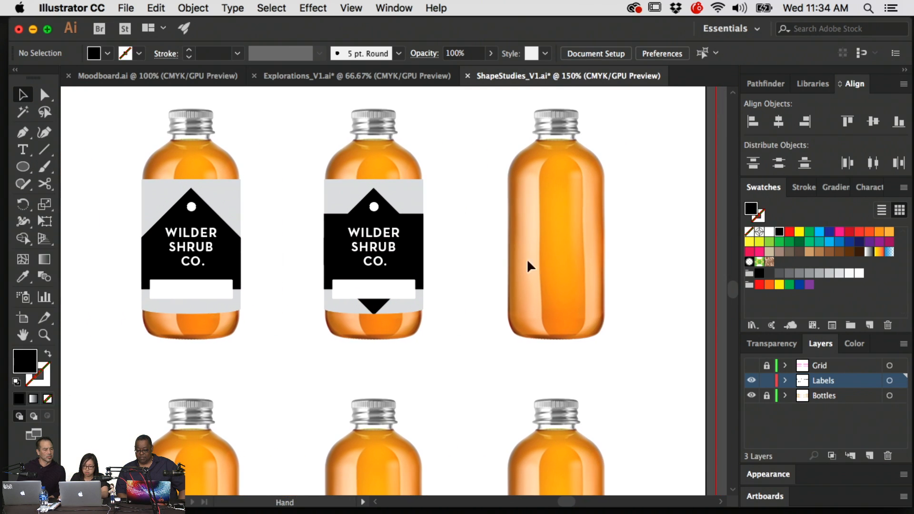
drag(442, 354, 306, 140)
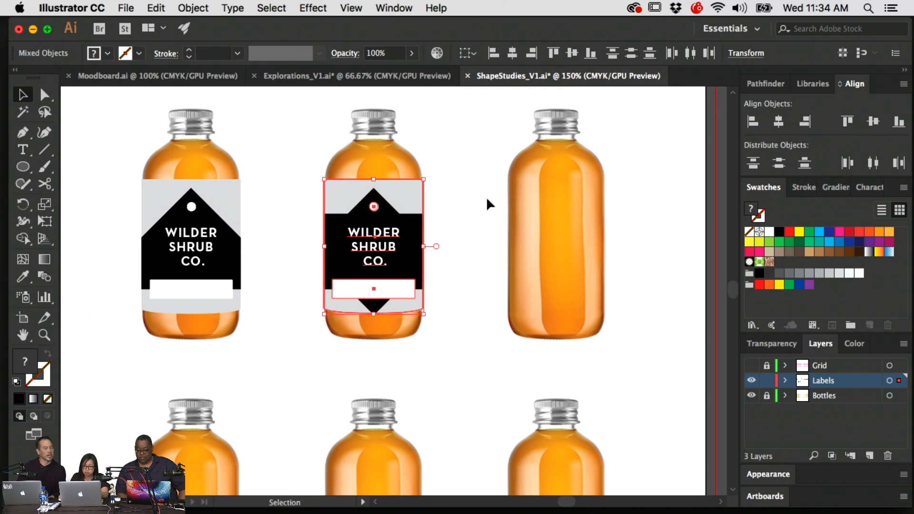
click(422, 328)
drag(293, 324, 127, 164)
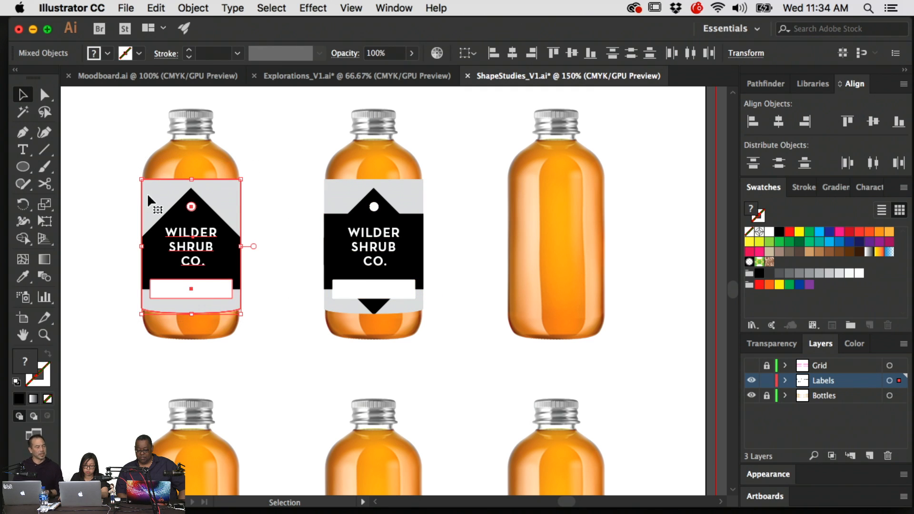
drag(151, 202, 514, 198)
click(639, 199)
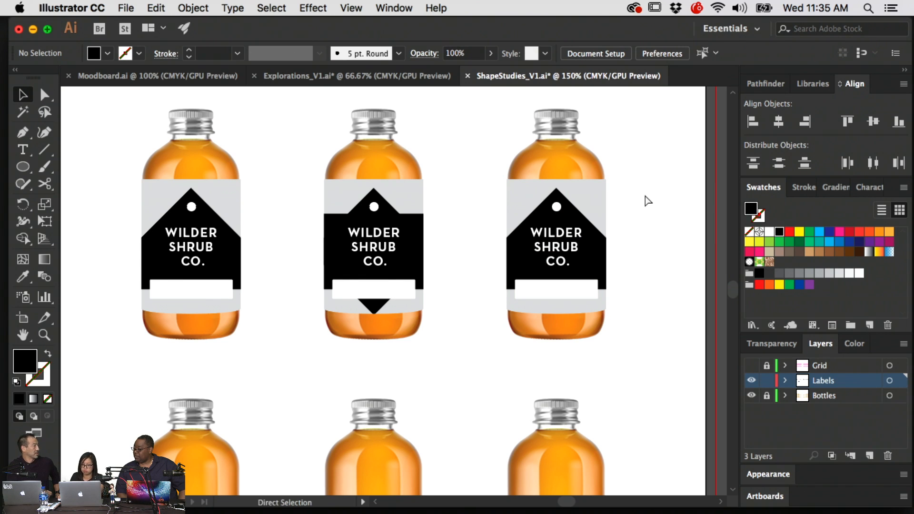
- Delete the white rectangle from the copied label and slightly round the corners of its black house shape
key(super+minus)
key(super+equal)
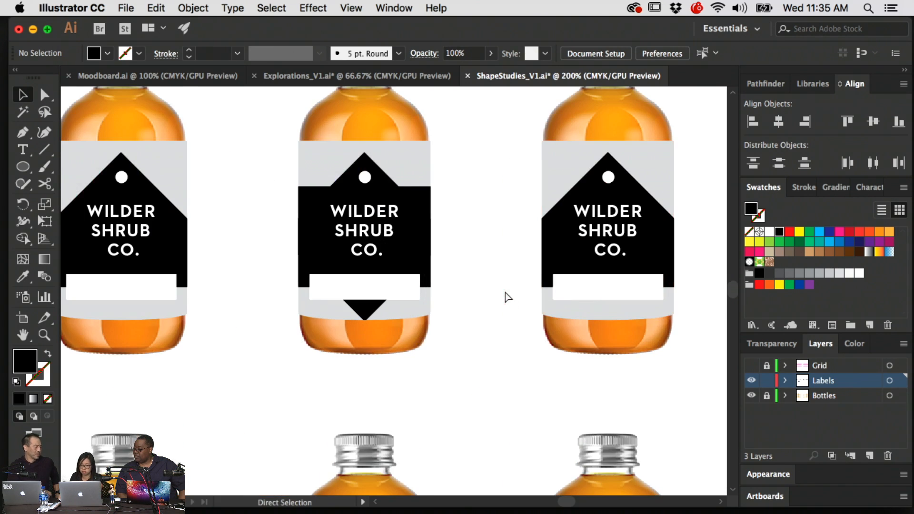
scroll(523, 285, right, 5)
click(473, 327)
key(Delete)
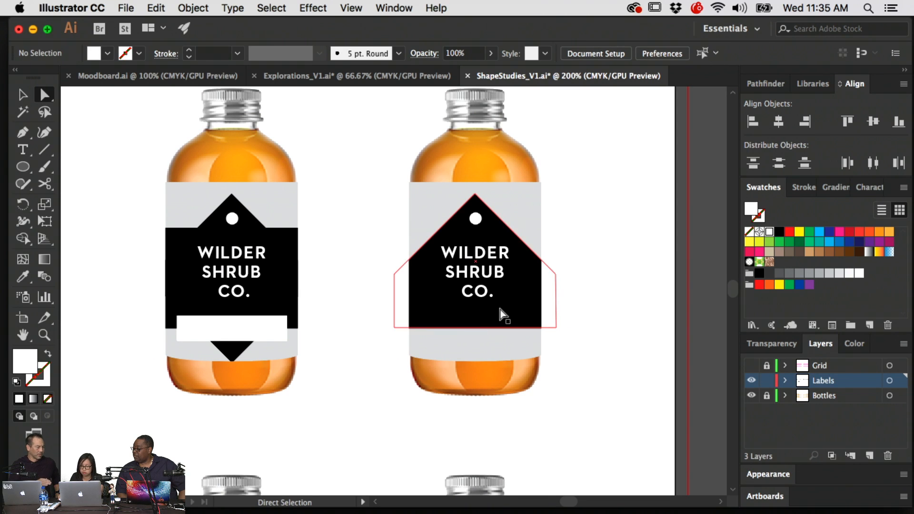
click(524, 295)
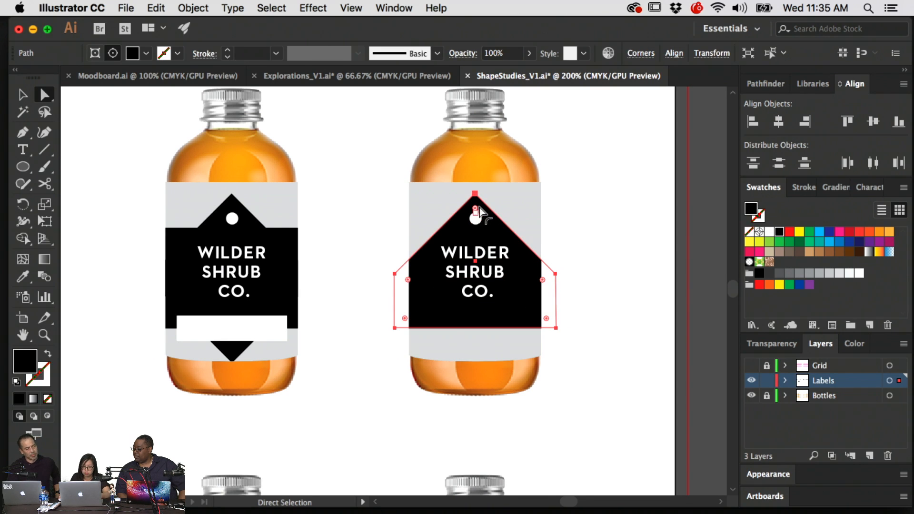
drag(475, 212, 476, 219)
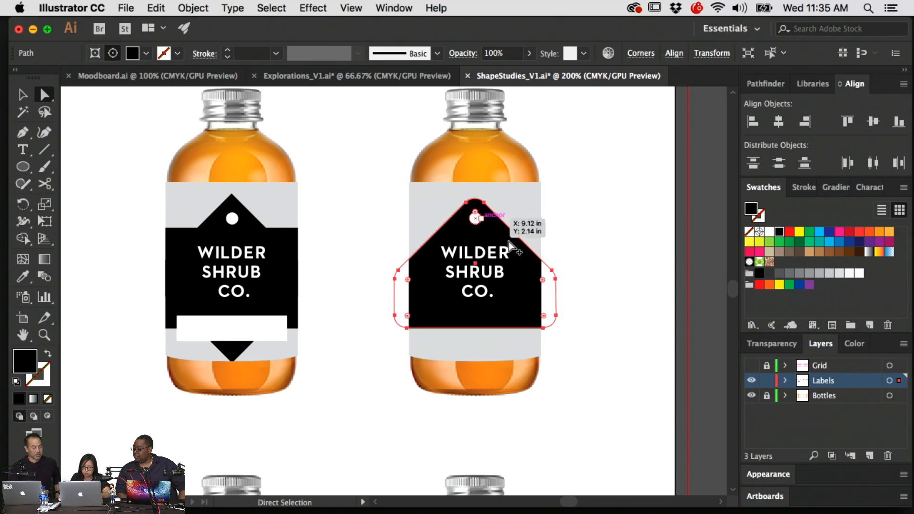
drag(509, 244, 510, 215)
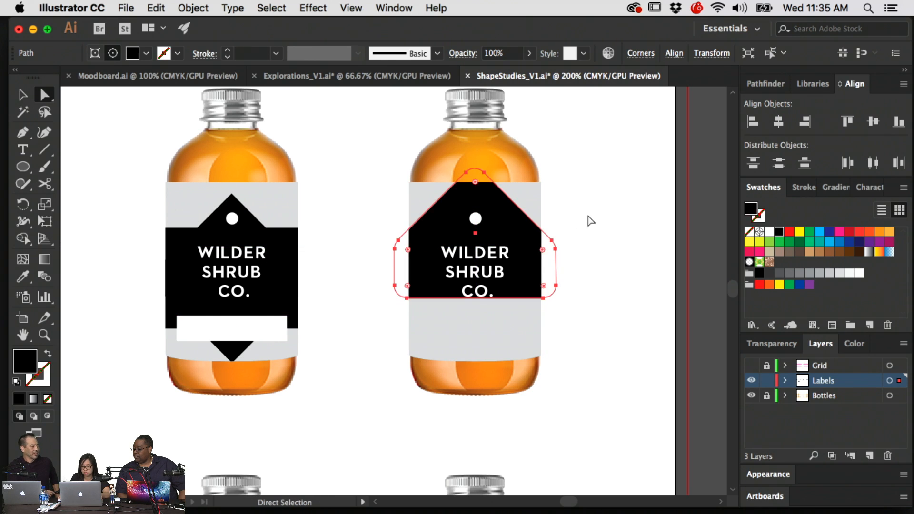
click(590, 220)
key(super+z)
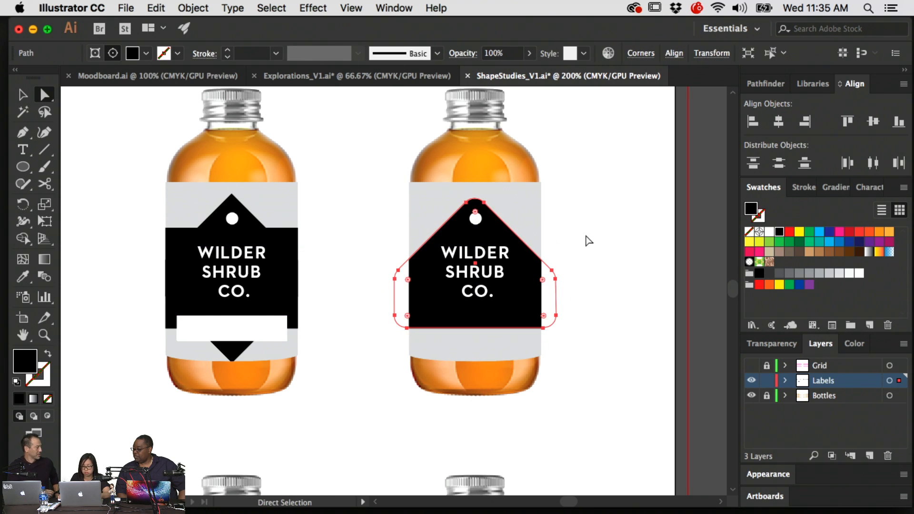
- Rotate the rounded black house shape on the fourth bottle to point right and shift it against the label's left edge
key(v)
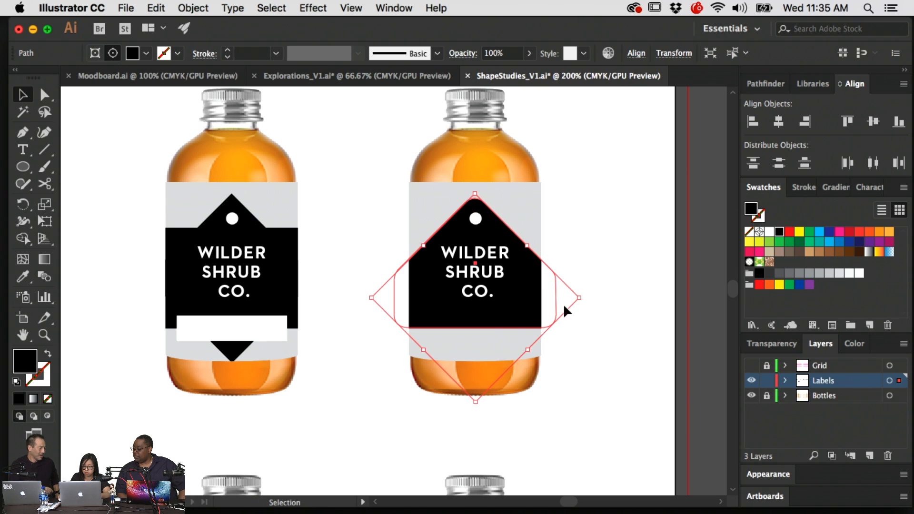
drag(585, 297, 394, 310)
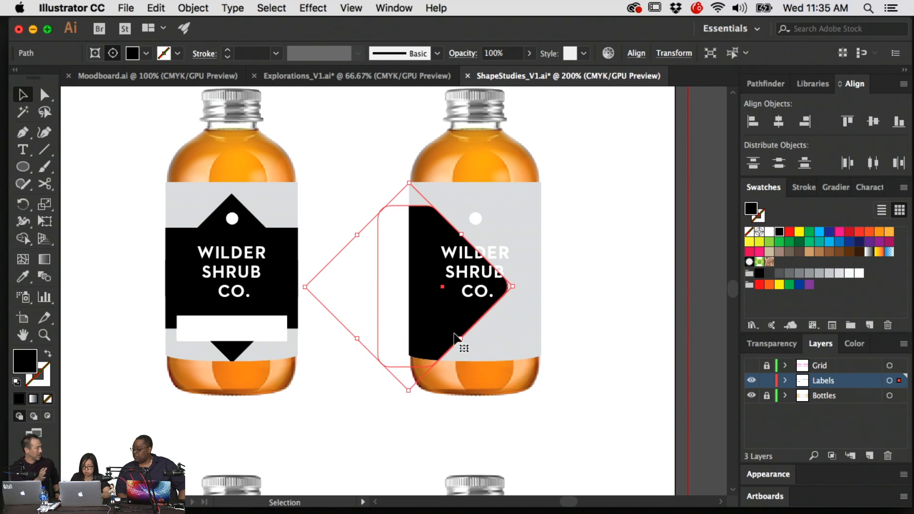
click(614, 312)
click(418, 327)
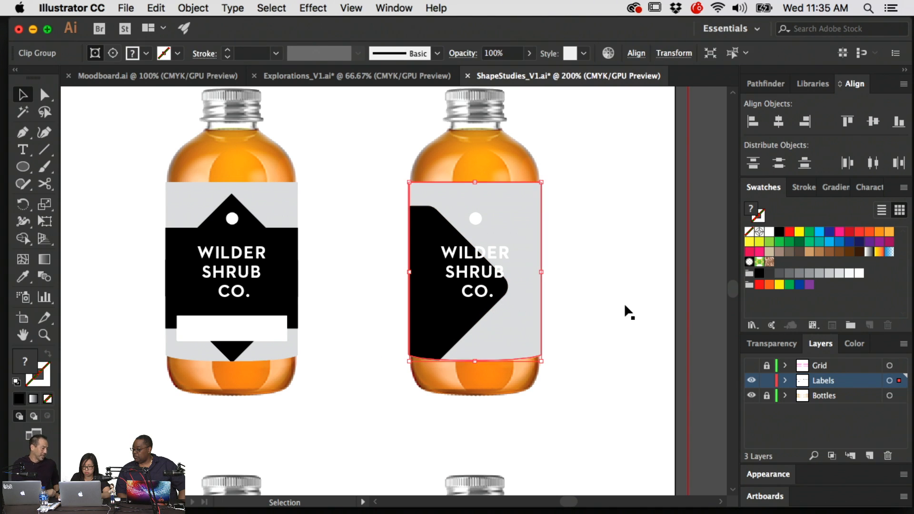
click(611, 293)
- Move the Wilder Shrub Co. text and white circle onto the rotated black shape, and enlarge the circle above the text
drag(494, 261, 517, 267)
drag(475, 219, 506, 200)
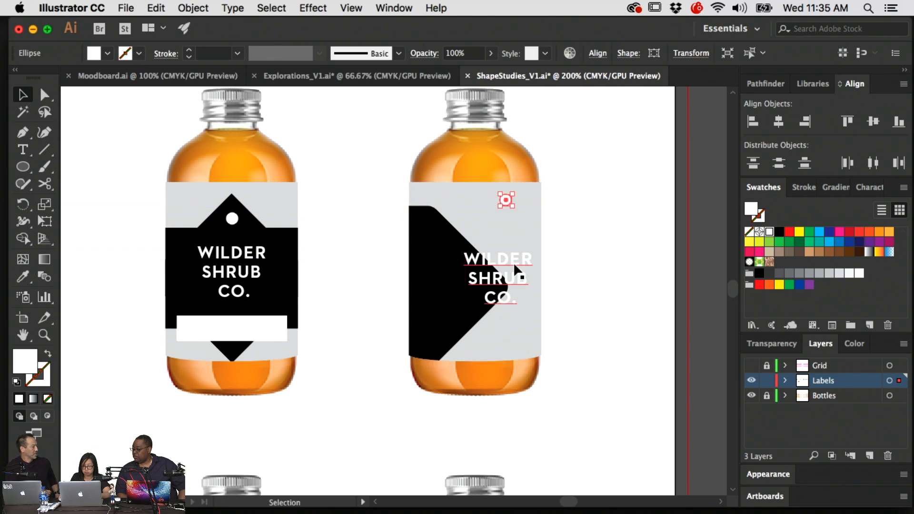
drag(516, 268, 469, 278)
click(624, 276)
drag(506, 199, 428, 245)
click(571, 218)
click(611, 230)
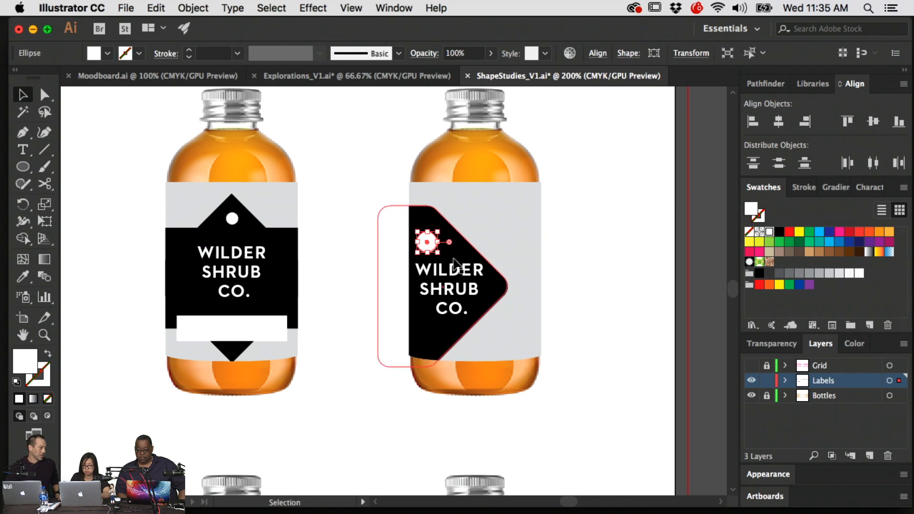
- Left-align the Wilder Shrub Co. text on the fourth bottle and place it beneath the white circle inside the black shape
double_click(442, 286)
key(super+a)
key(super+shift+l)
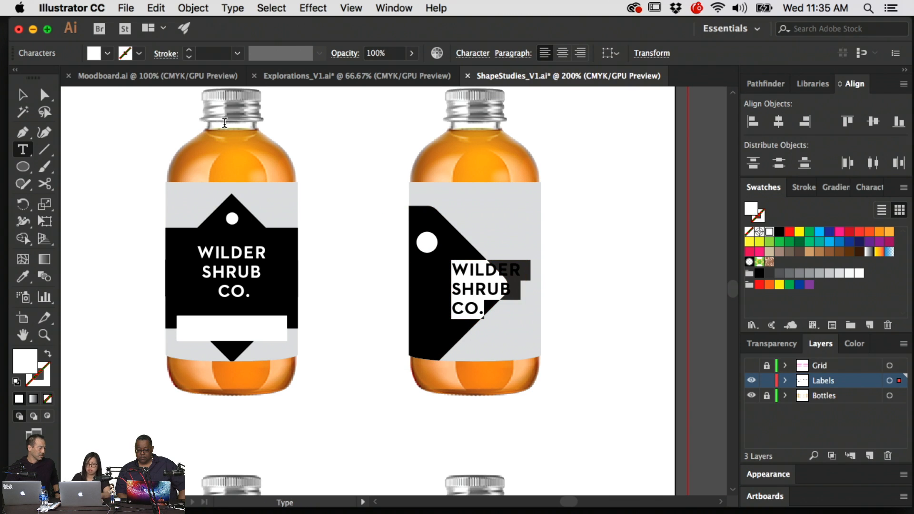
click(28, 95)
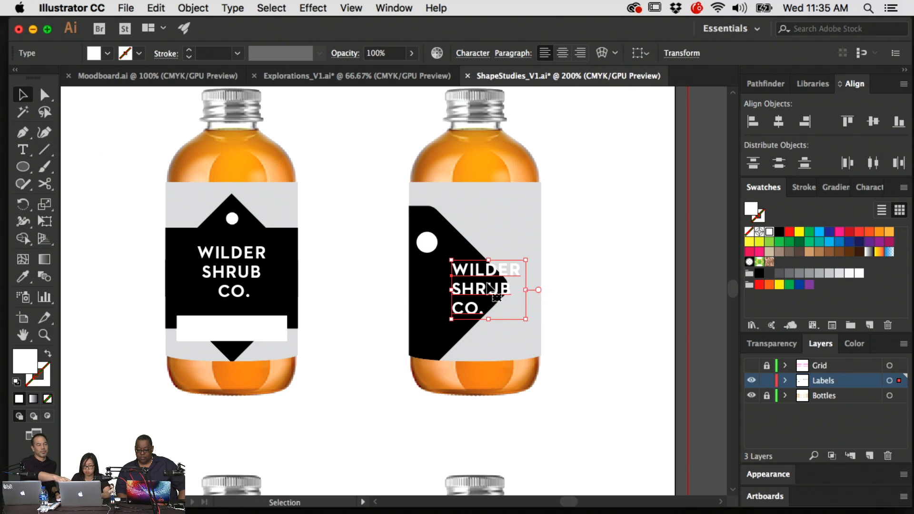
drag(482, 295, 446, 297)
click(601, 292)
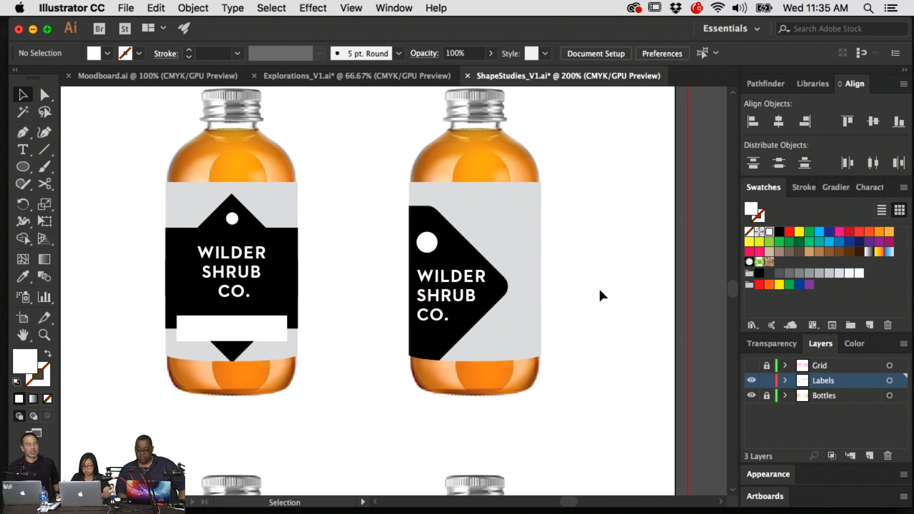
- Compare the right-pointing tag label with the other Wilder Shrub Co. shape studies across both artboards
key(super+minus)
scroll(543, 374, down, 3)
scroll(544, 374, left, 3)
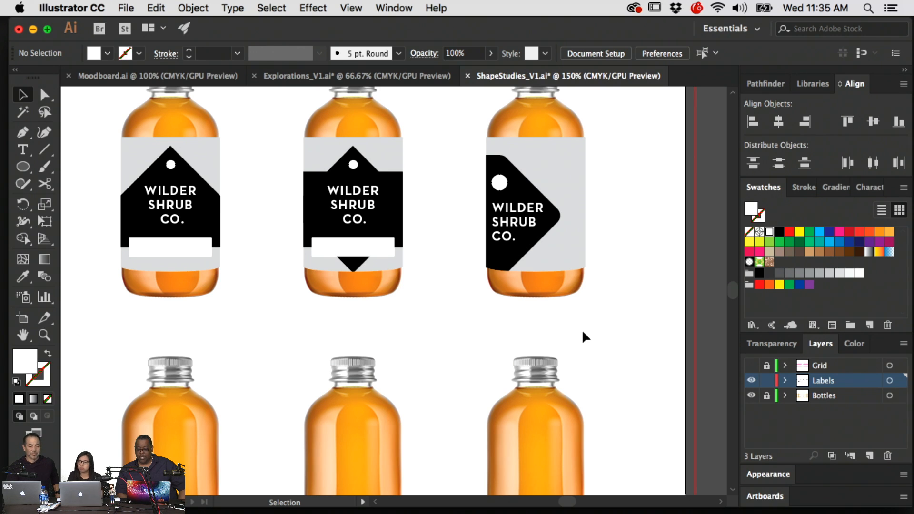
key(super+minus)
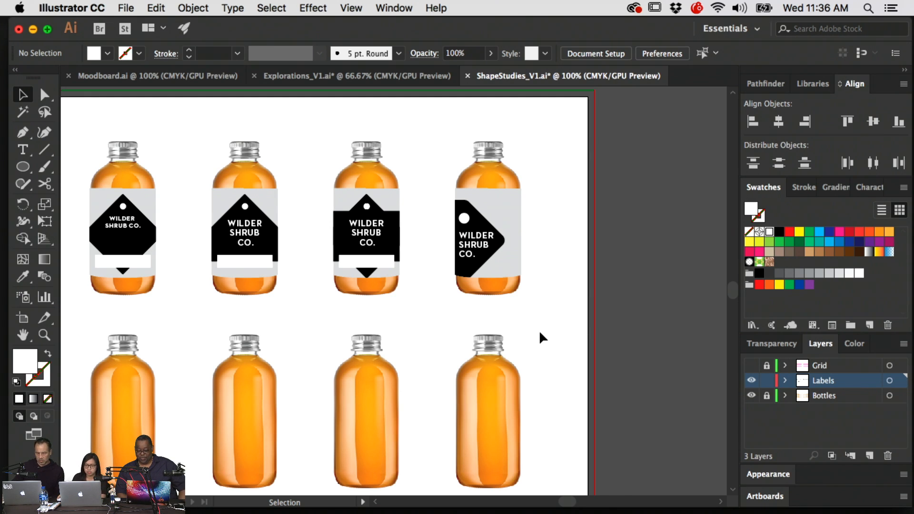
scroll(541, 336, down, 2)
scroll(542, 337, left, 8)
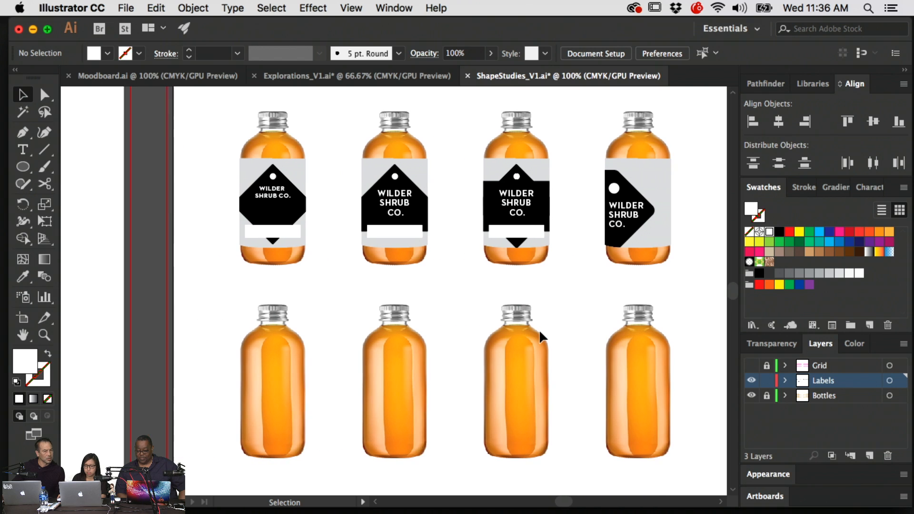
scroll(541, 337, left, 15)
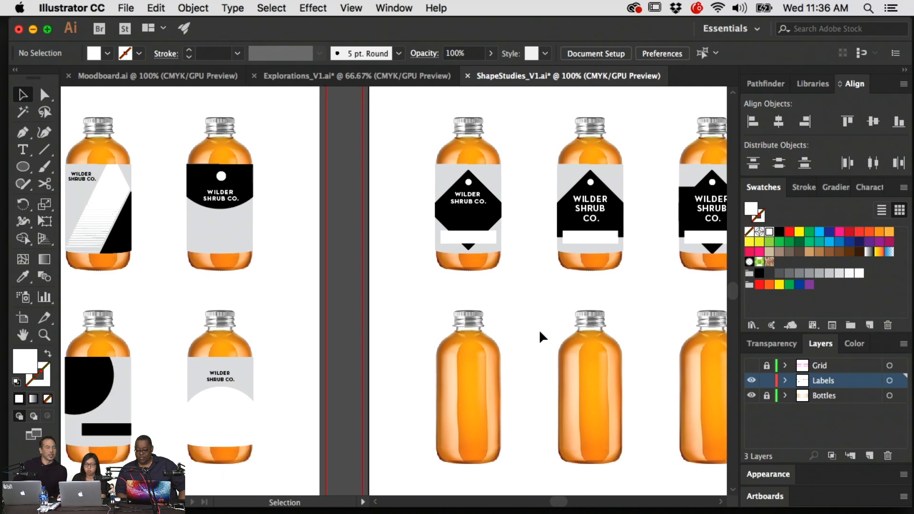
scroll(541, 337, left, 4)
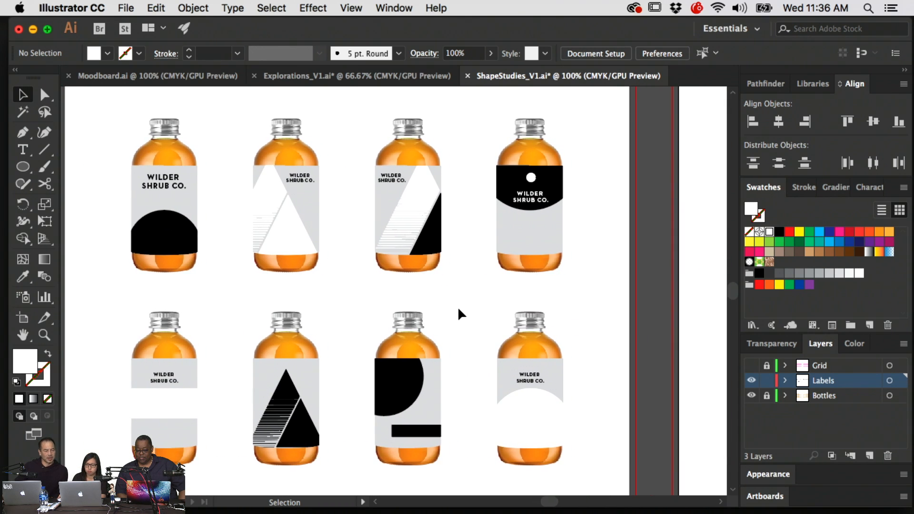
key(super+minus)
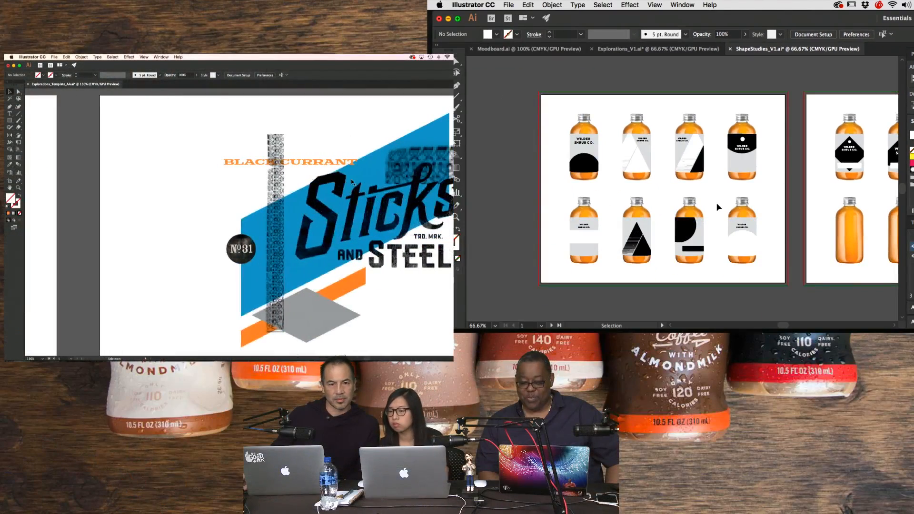
- Examine the Sticks and Steel composition alongside the two artboards of bottle label studies
scroll(351, 181, right, 10)
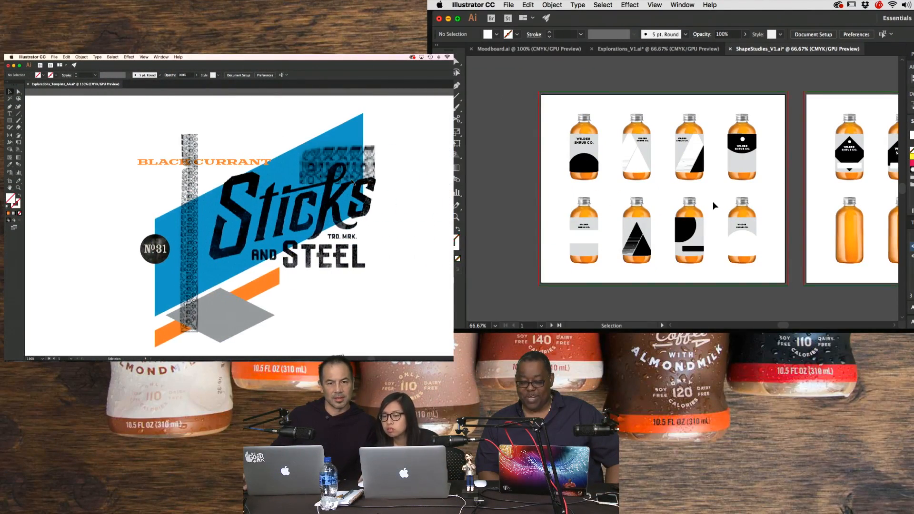
scroll(714, 204, right, 2)
scroll(713, 200, right, 4)
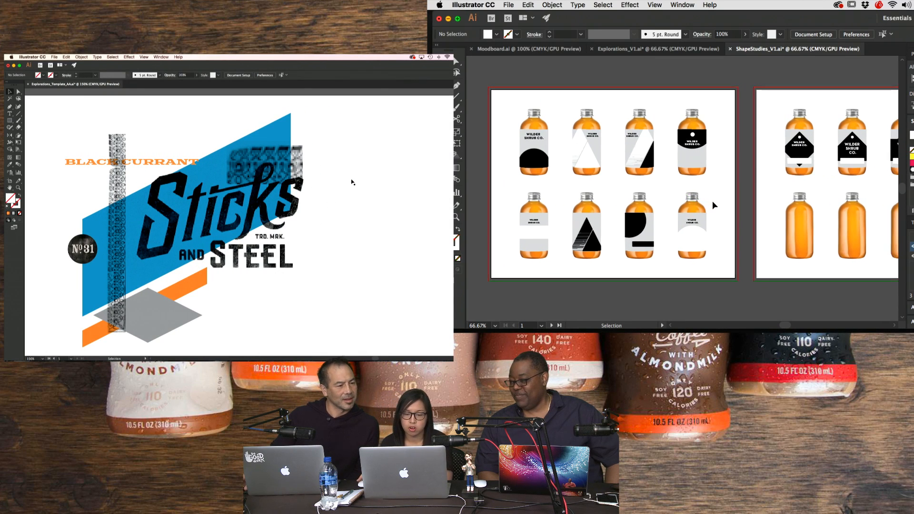
scroll(712, 200, down, 3)
scroll(642, 128, down, 2)
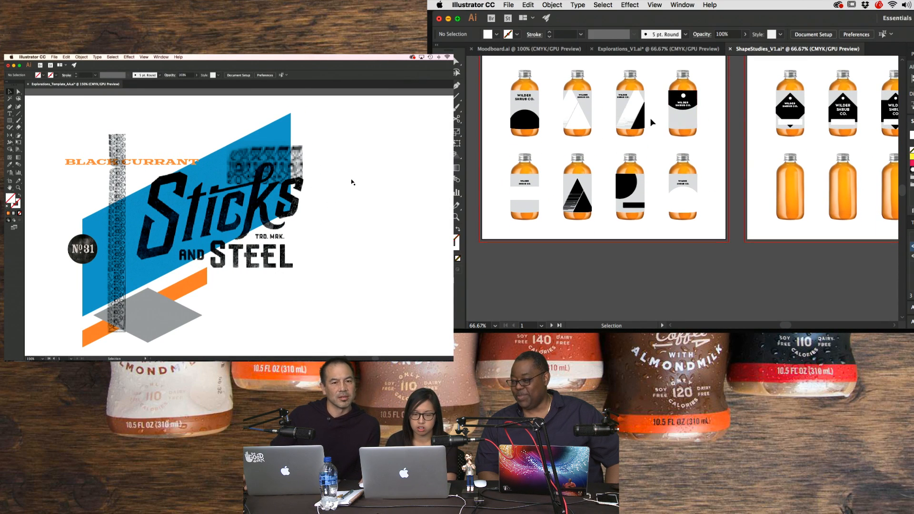
scroll(352, 182, left, 2)
scroll(715, 137, right, 3)
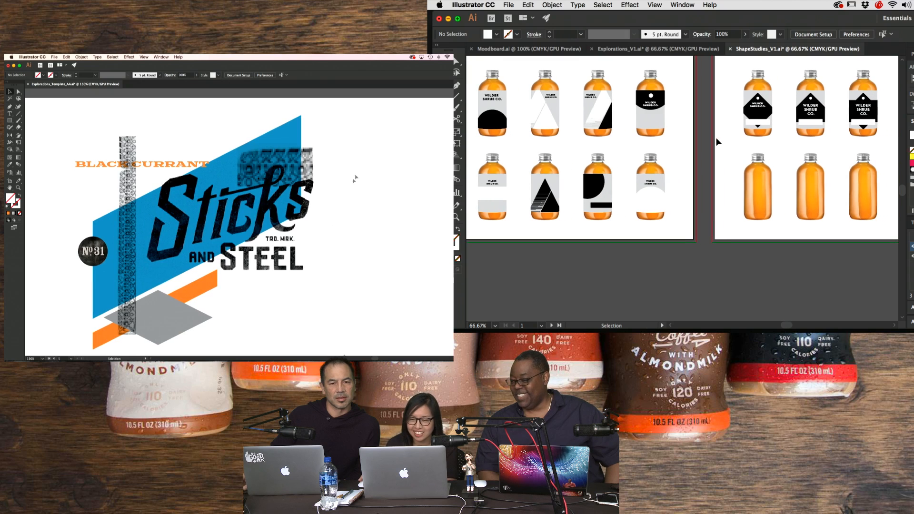
scroll(641, 121, left, 1)
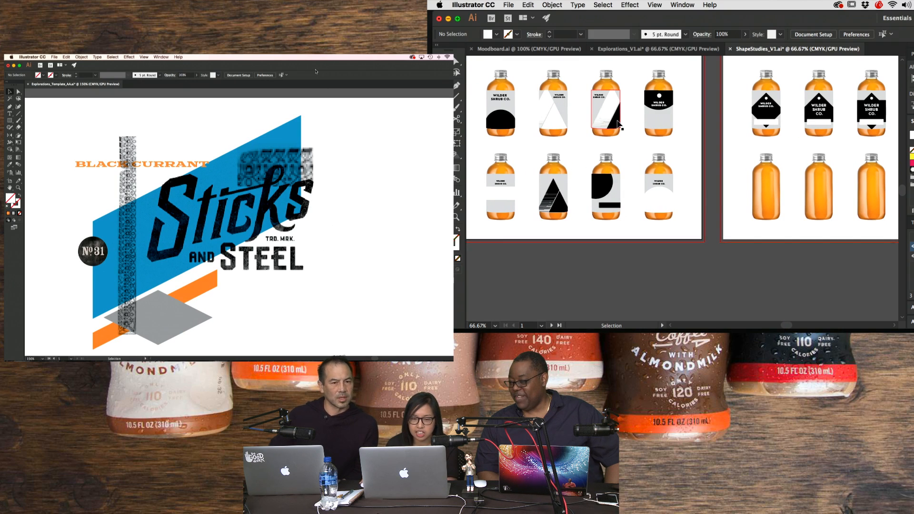
scroll(651, 122, up, 1)
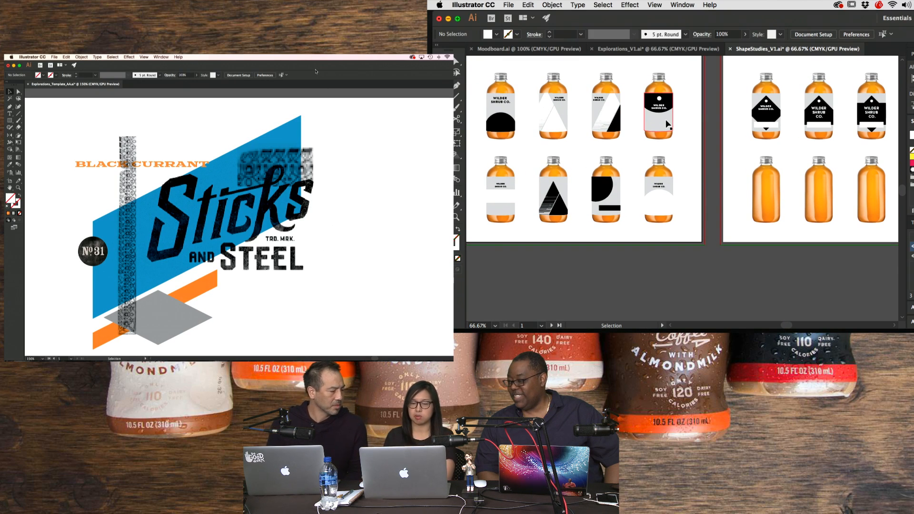
- Switch to the Moodboard.ai document and study its Smith and Co. composition alongside the Sticks and Steel artwork
click(528, 49)
key(v)
click(827, 116)
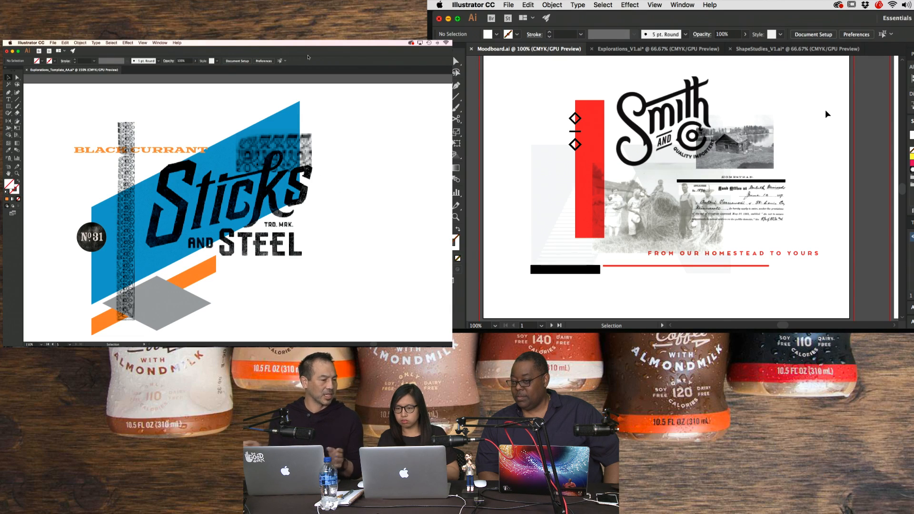
scroll(827, 114, left, 1)
scroll(827, 114, down, 1)
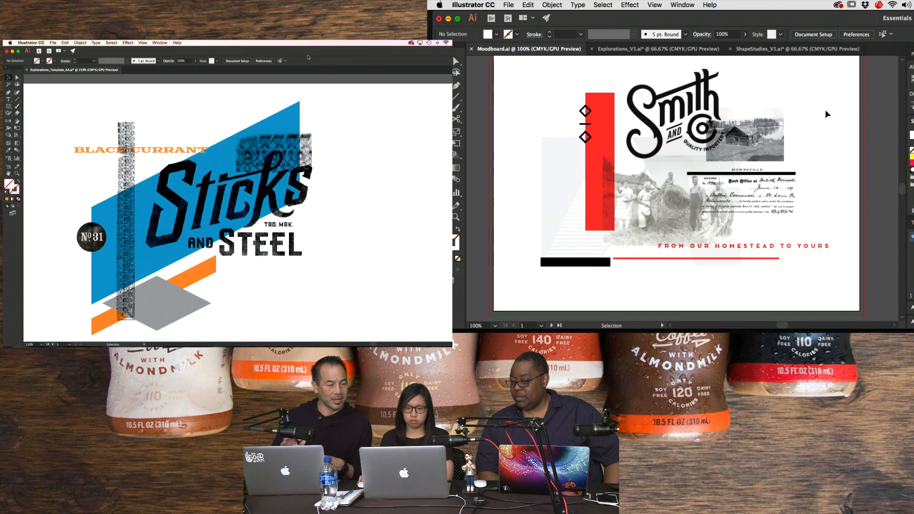
scroll(827, 114, down, 1)
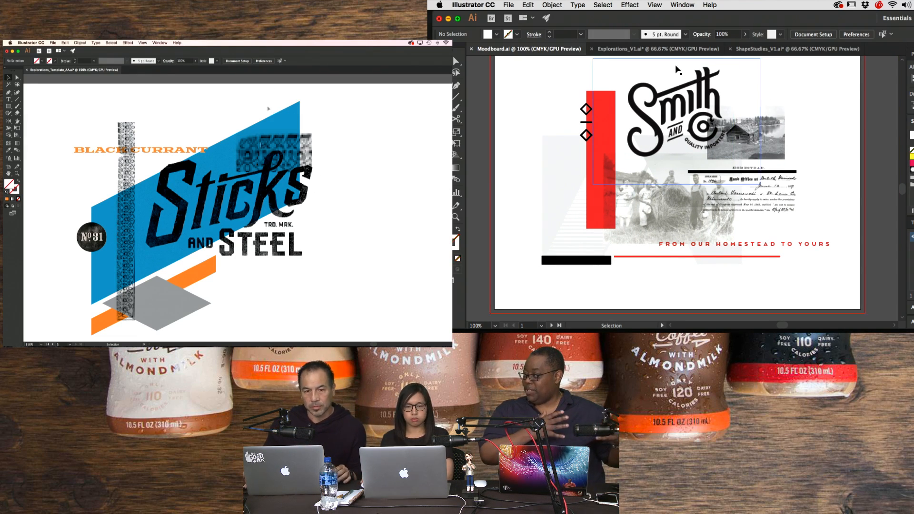
scroll(261, 179, left, 2)
scroll(261, 179, up, 1)
scroll(261, 179, down, 2)
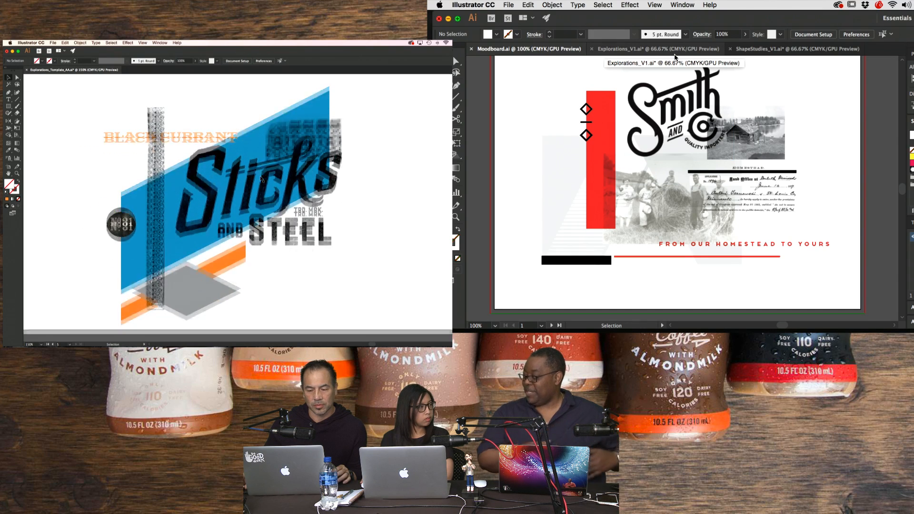
scroll(260, 179, down, 1)
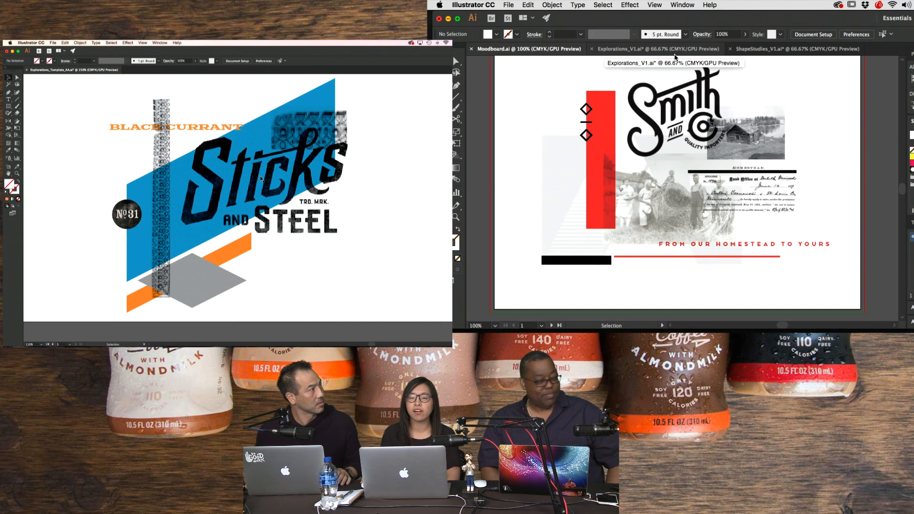
scroll(668, 72, up, 2)
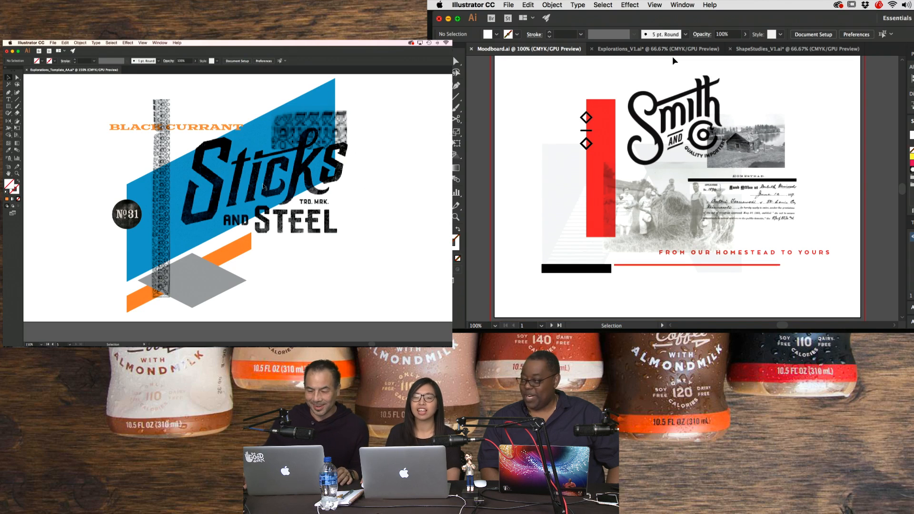
scroll(179, 119, left, 5)
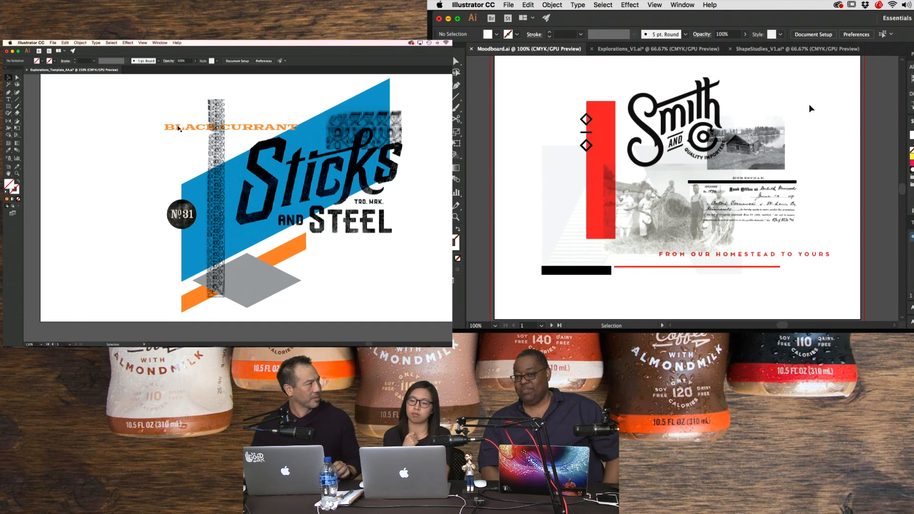
scroll(179, 128, left, 3)
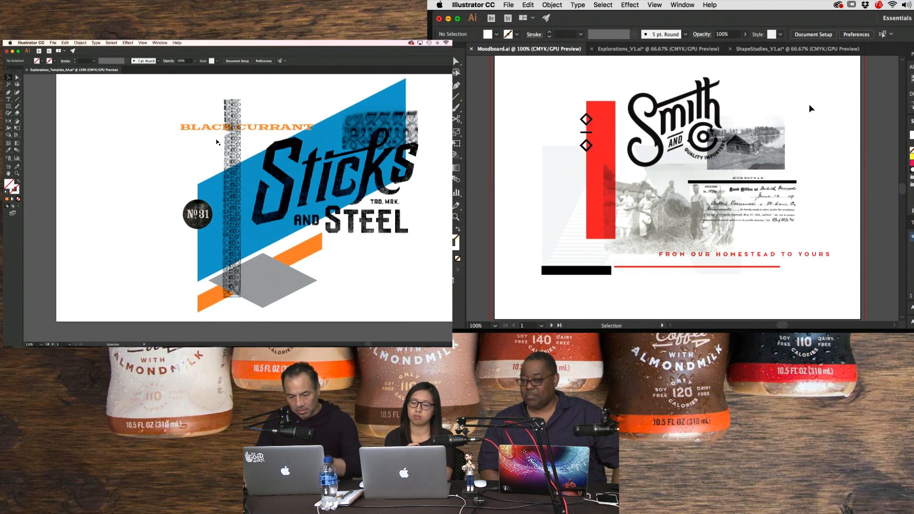
scroll(216, 141, left, 3)
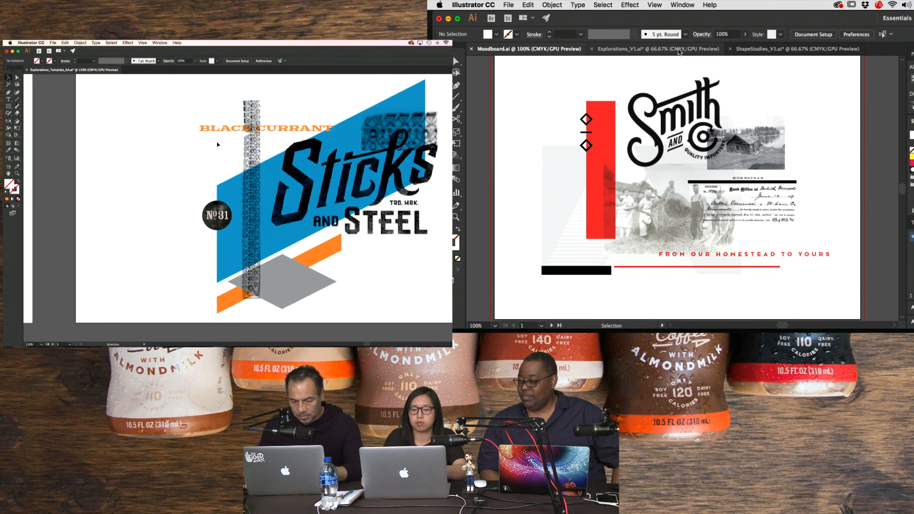
- Switch to the Explorations_V1.ai document and look over its type studies and the artboard of blue-labelled bottles
click(677, 50)
key(super+minus)
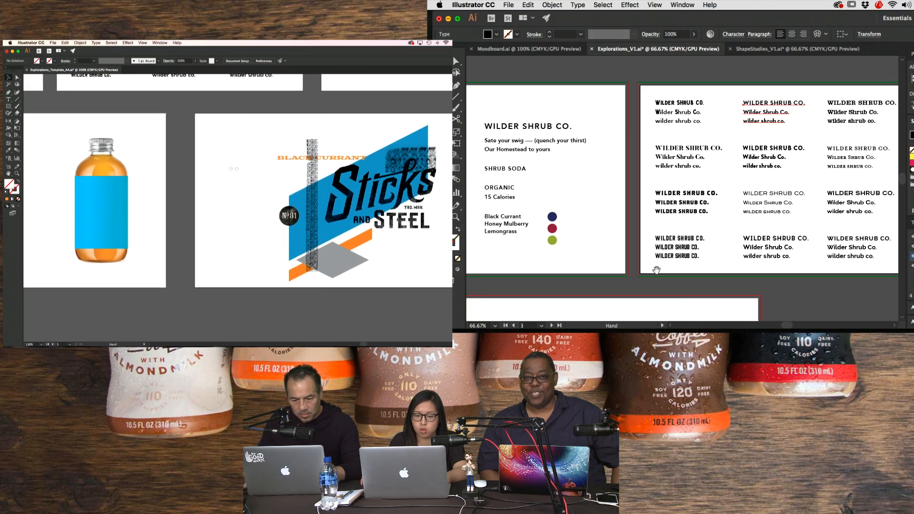
drag(654, 267, 739, 148)
drag(734, 216, 759, 161)
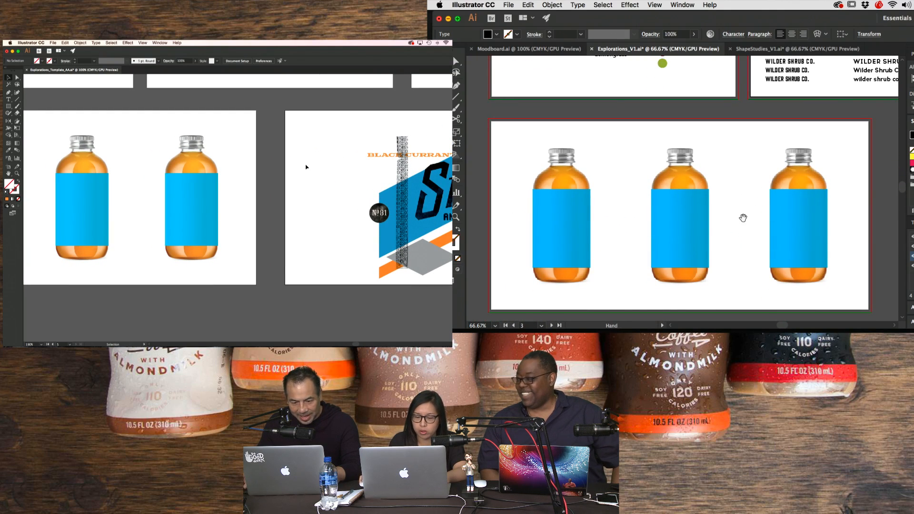
drag(742, 218, 743, 208)
key(super+minus)
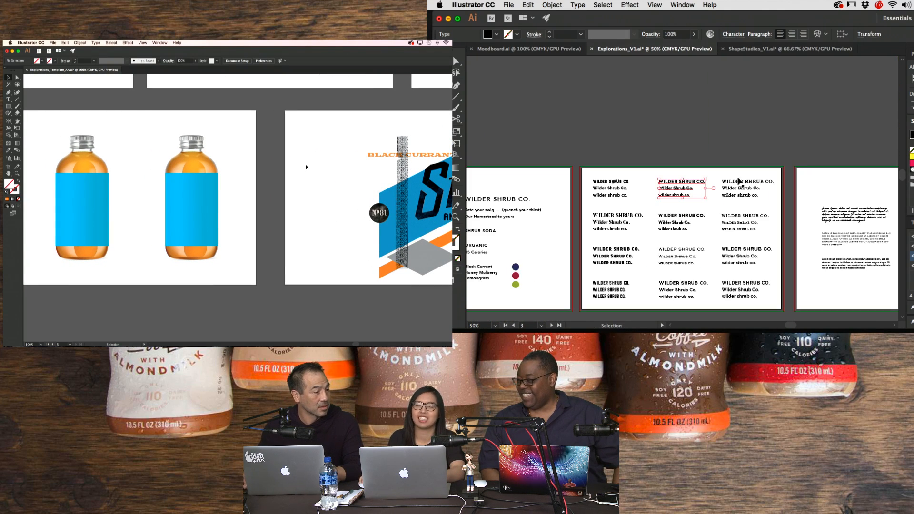
drag(623, 286, 657, 172)
drag(734, 306, 745, 211)
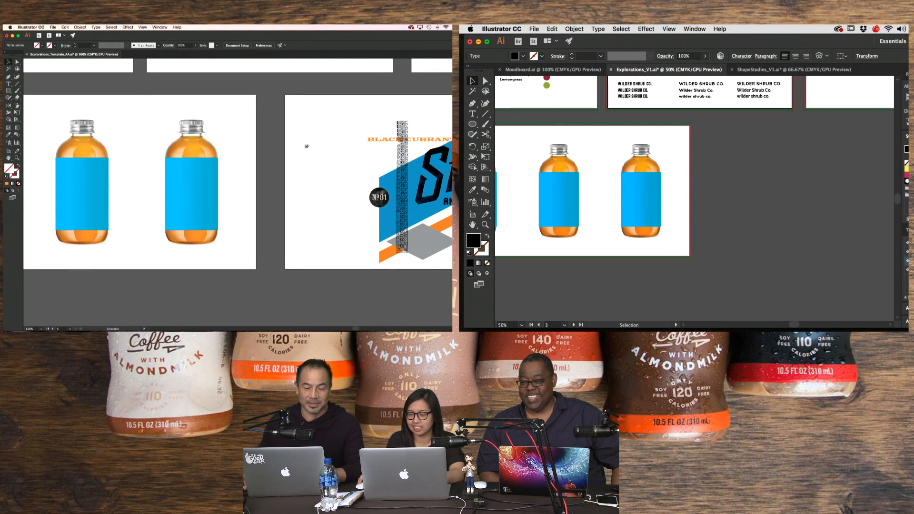
click(808, 239)
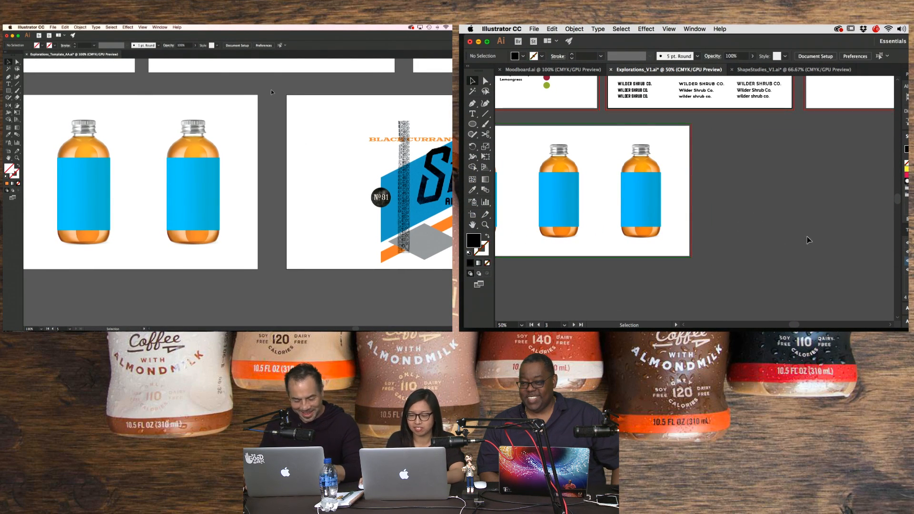
- Isolate the label group of the second bottle in the Explorations template and select its blue label rectangle
double_click(199, 182)
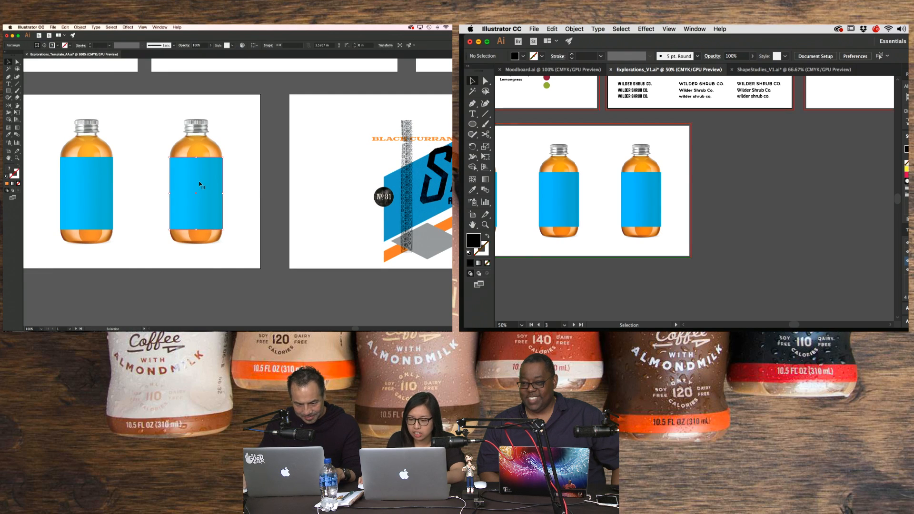
click(200, 184)
drag(783, 220, 704, 244)
key(super+minus)
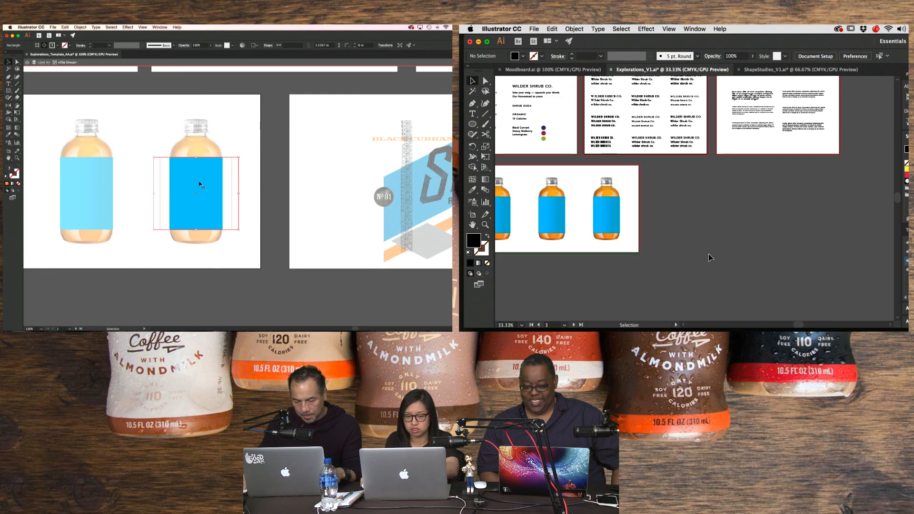
double_click(200, 184)
click(200, 184)
- Duplicate the artboard of three blue-labelled bottles beside the original in Explorations_V1.ai
key(shift+o)
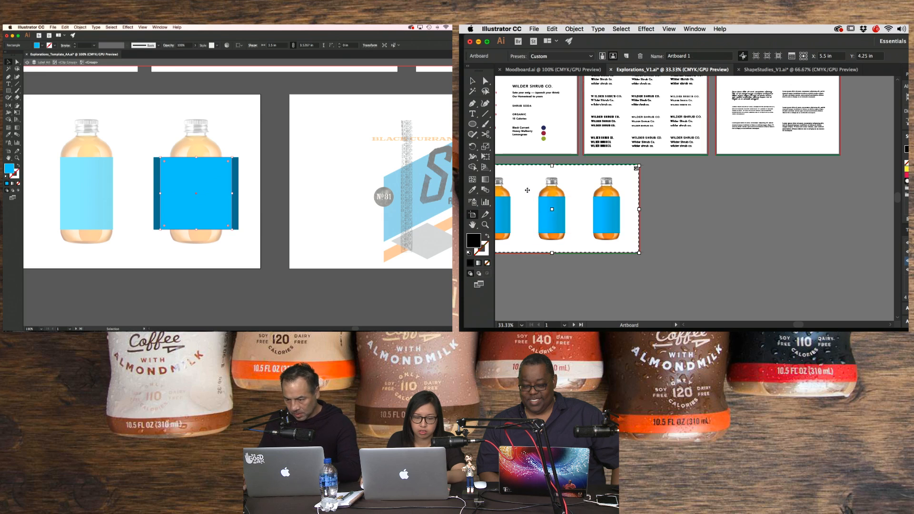
drag(548, 190, 736, 191)
key(v)
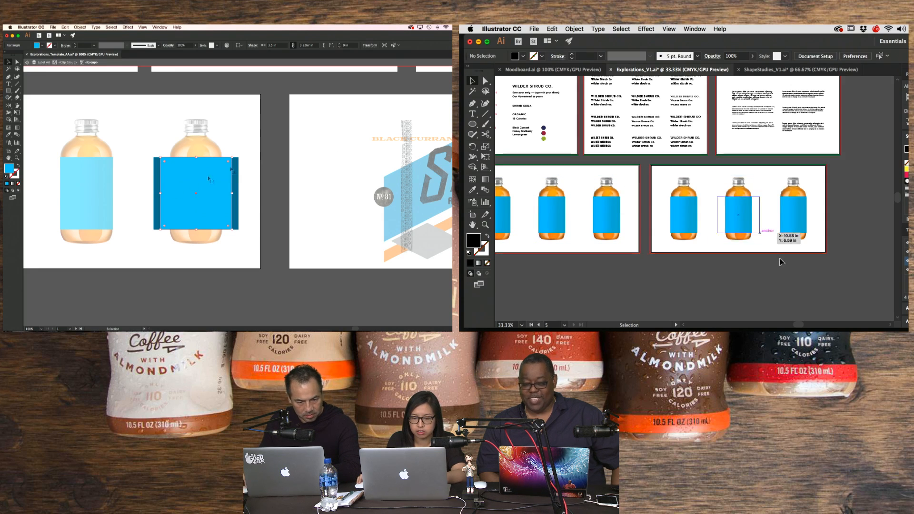
- Give the selected bottle label the default white fill and exit isolation mode
click(7, 177)
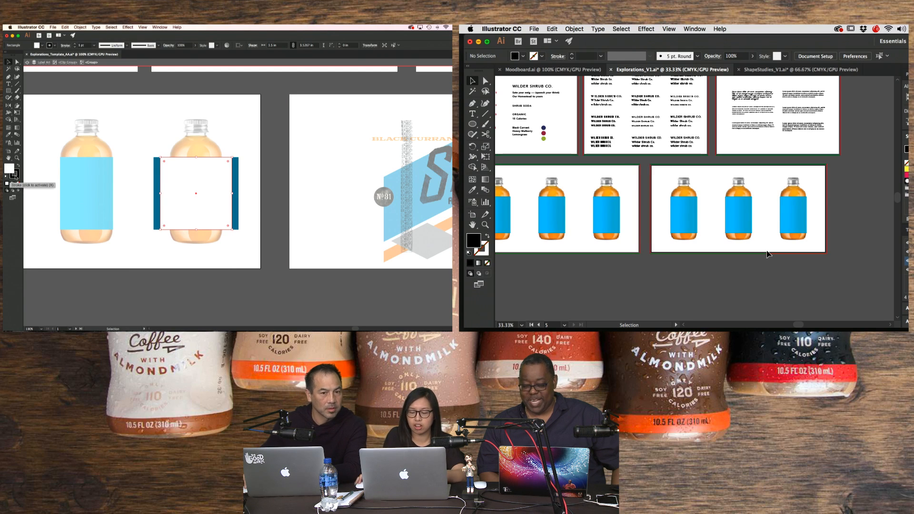
drag(693, 264, 787, 267)
scroll(787, 266, up, 3)
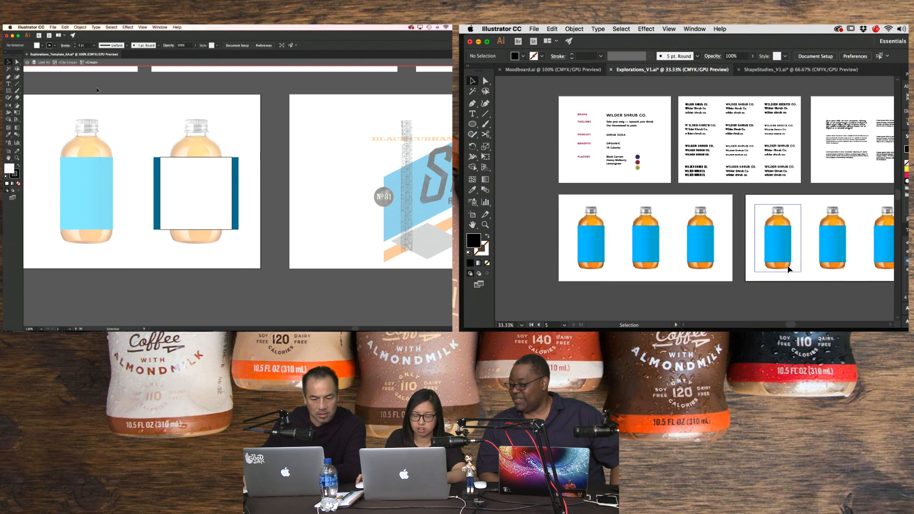
double_click(96, 89)
- Try to move the vertical pattern strip off the Sticks and Steel composition
scroll(787, 267, right, 3)
scroll(318, 181, right, 4)
scroll(318, 181, right, 3)
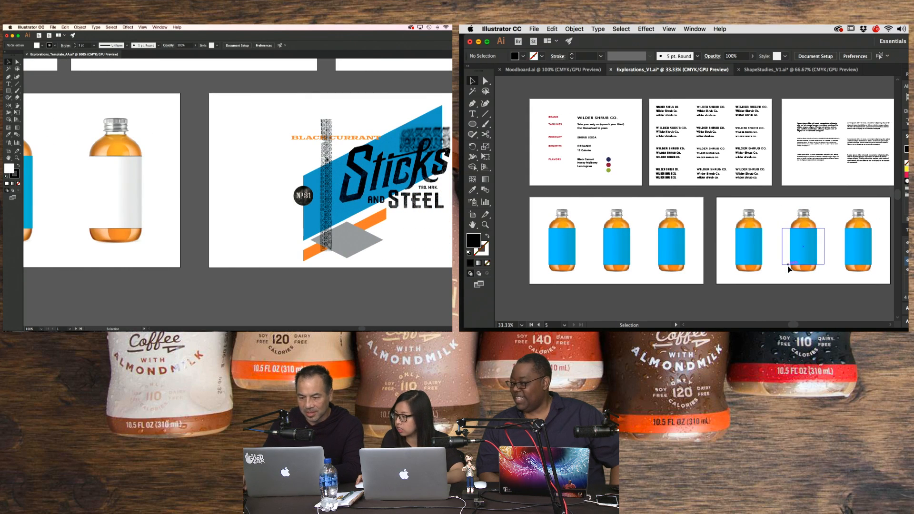
click(327, 159)
drag(264, 165, 254, 156)
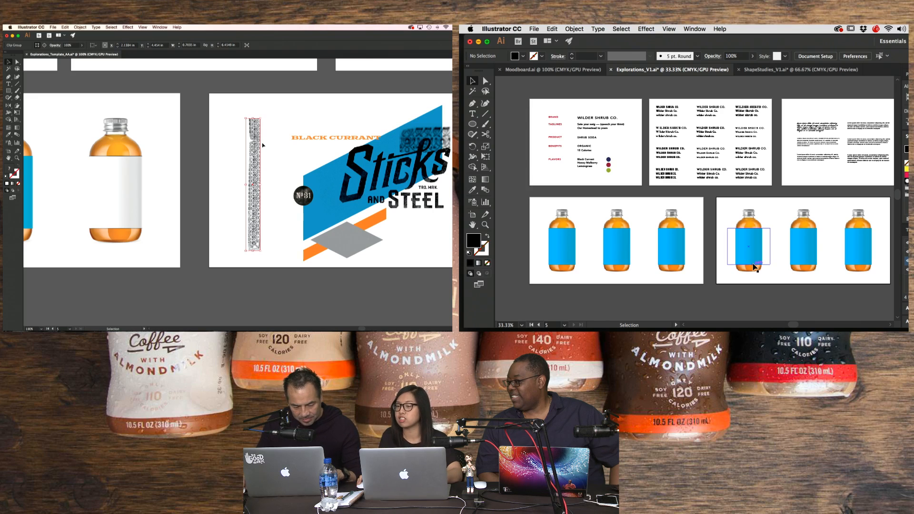
key(super+z)
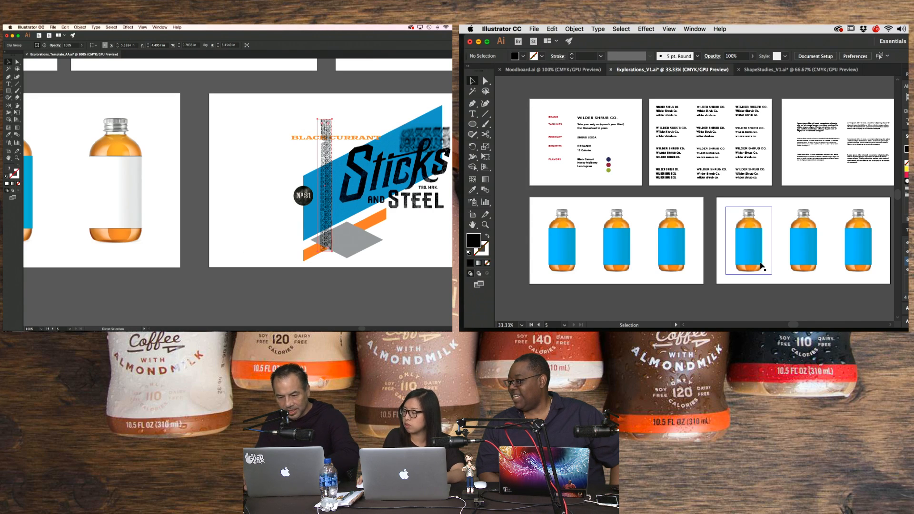
- Delete the vertical pattern strip from the Sticks and Steel composition
key(super+equal)
key(super+equal)
drag(358, 200, 292, 206)
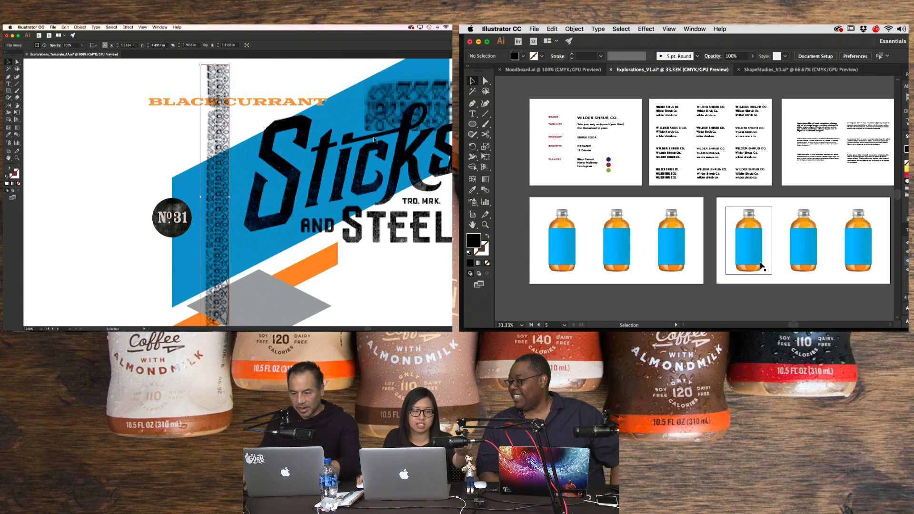
click(51, 28)
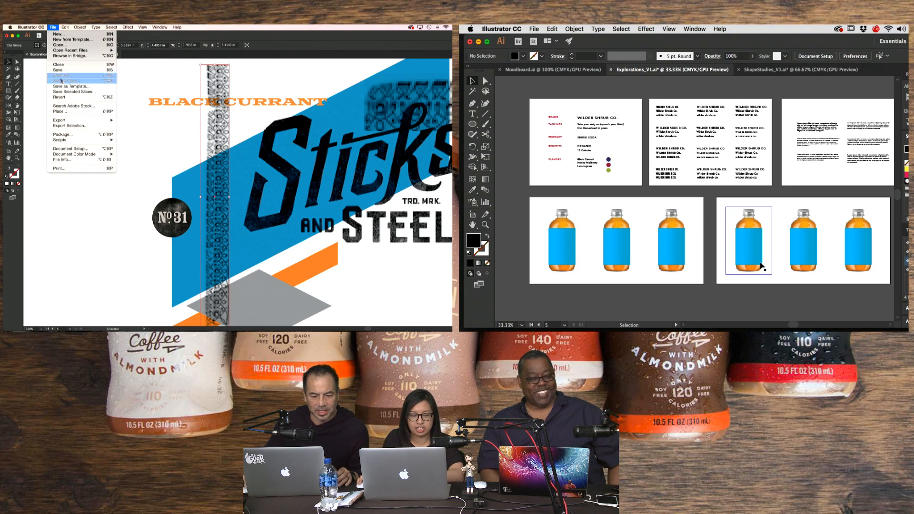
key(Escape)
key(super+minus)
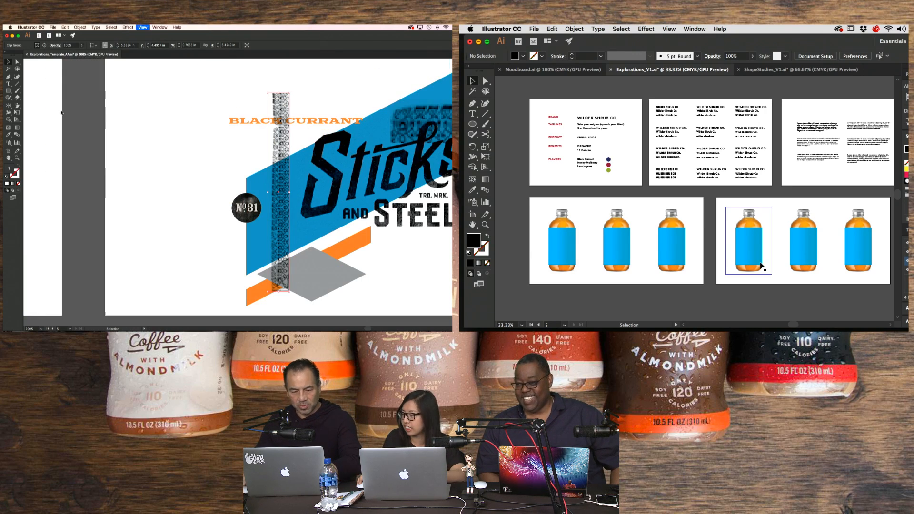
scroll(177, 162, right, 5)
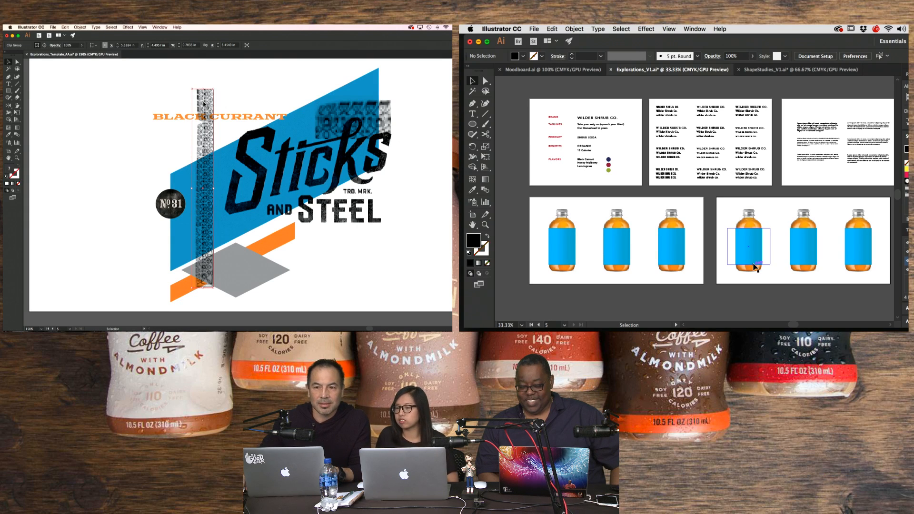
drag(169, 96, 169, 96)
key(Delete)
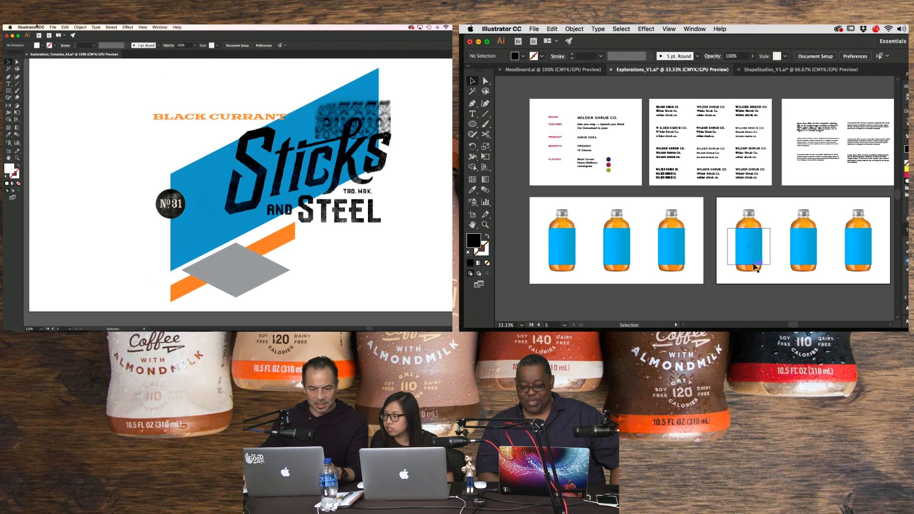
- Start placing a file and preview the lettering and vintage label images in the inspiration set's Type folder
click(54, 27)
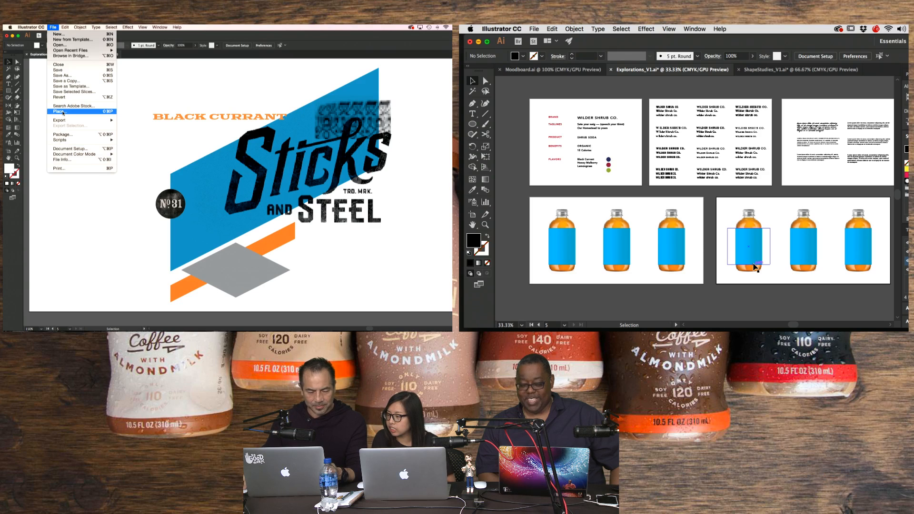
click(63, 112)
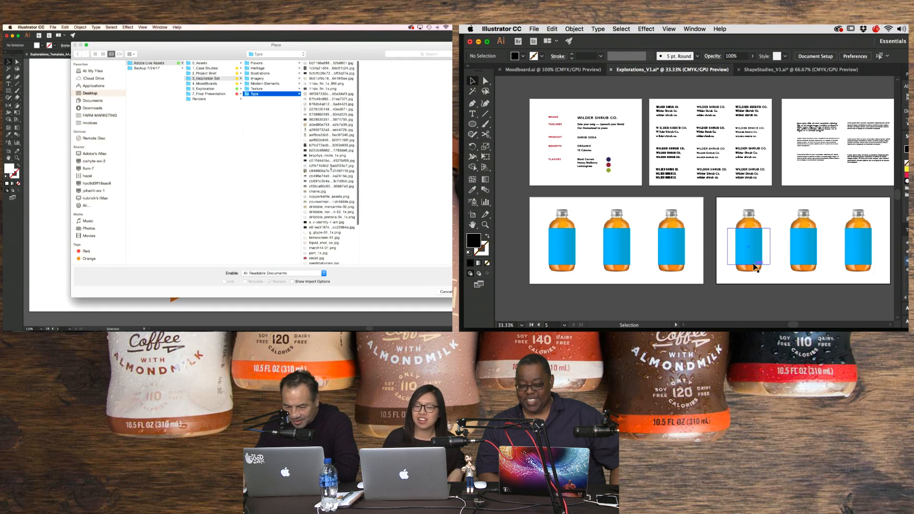
click(330, 170)
key(Up)
key(Up)
key(Up)
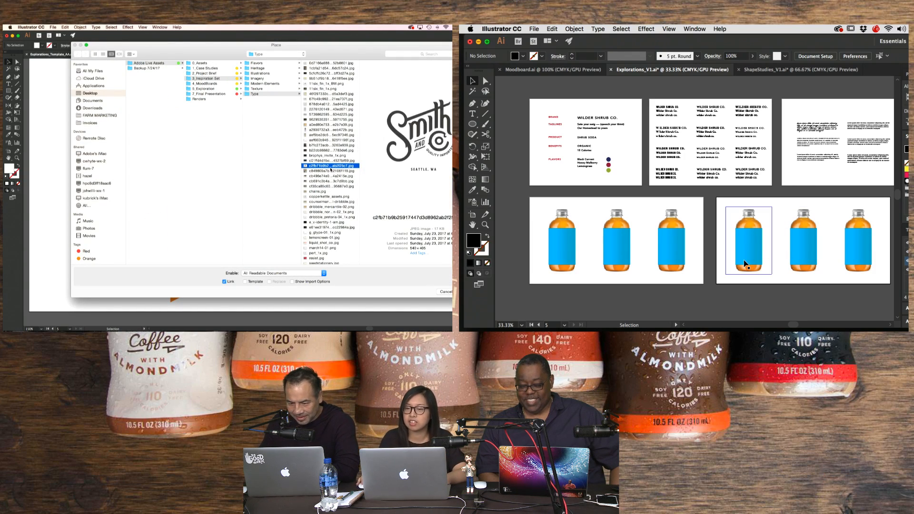
key(Up)
key(Up)
key(Up)
key(Up)
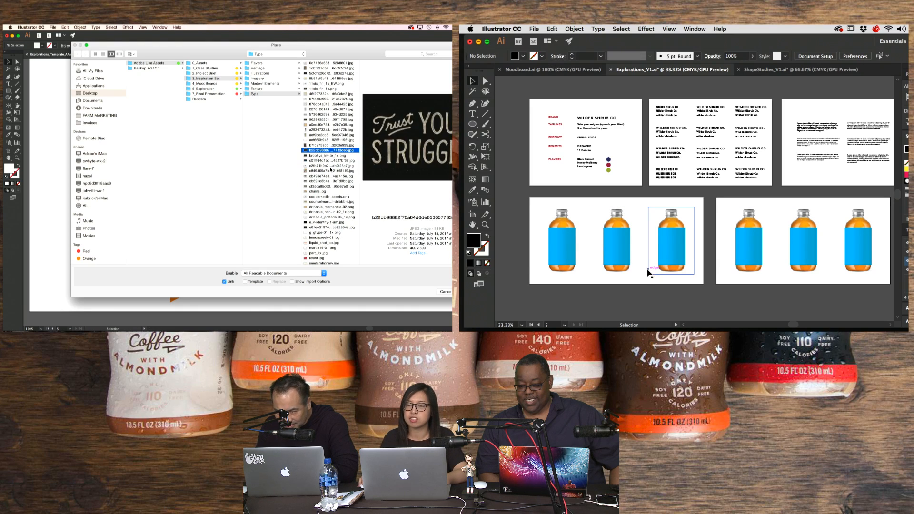
key(Up)
key(Up)
key(Up)
key(Up)
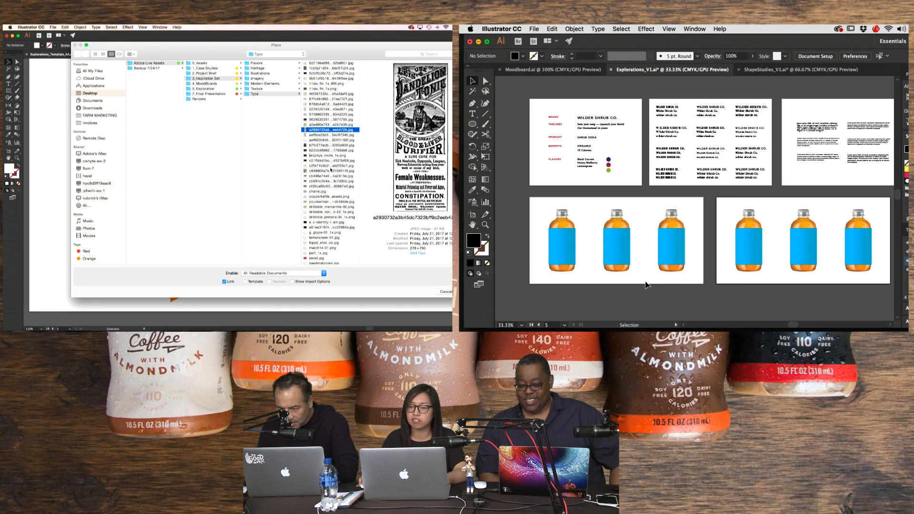
scroll(691, 275, left, 3)
key(Up)
key(Up)
drag(681, 271, 683, 263)
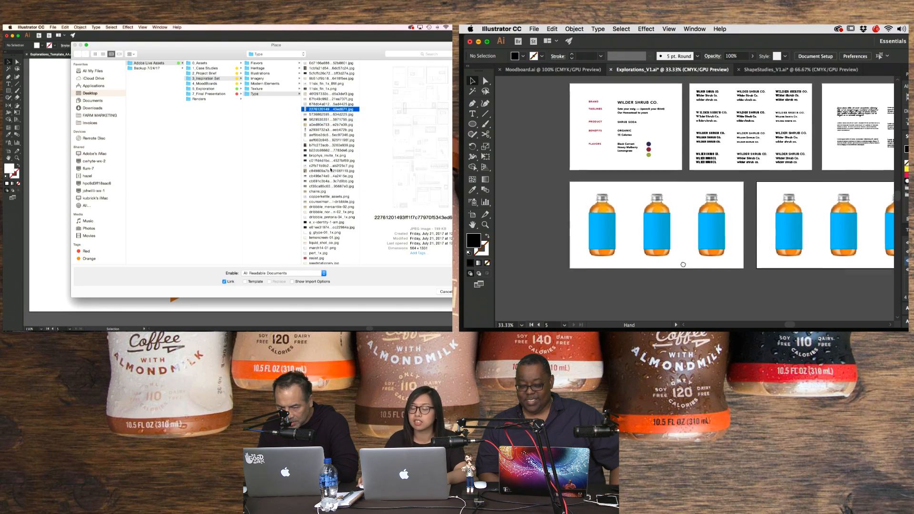
key(Down)
key(Down)
key(Down)
key(Down)
key(Down)
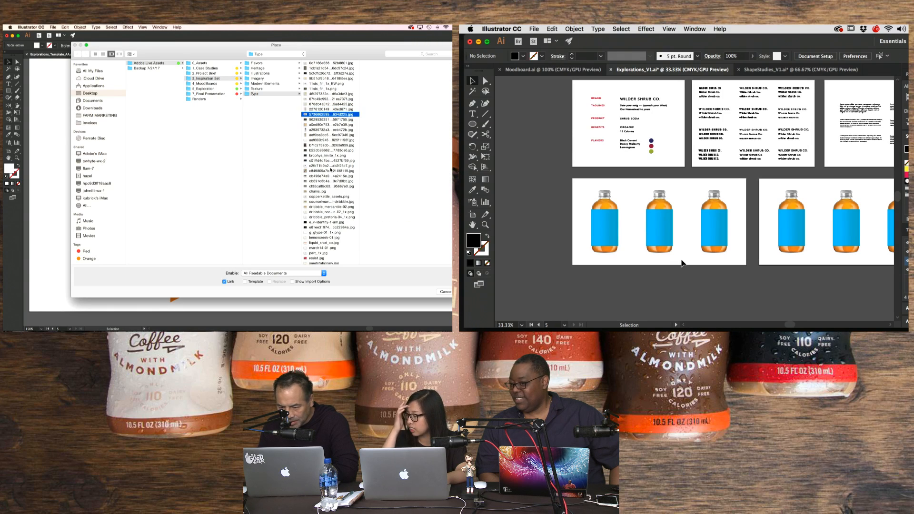
key(Down)
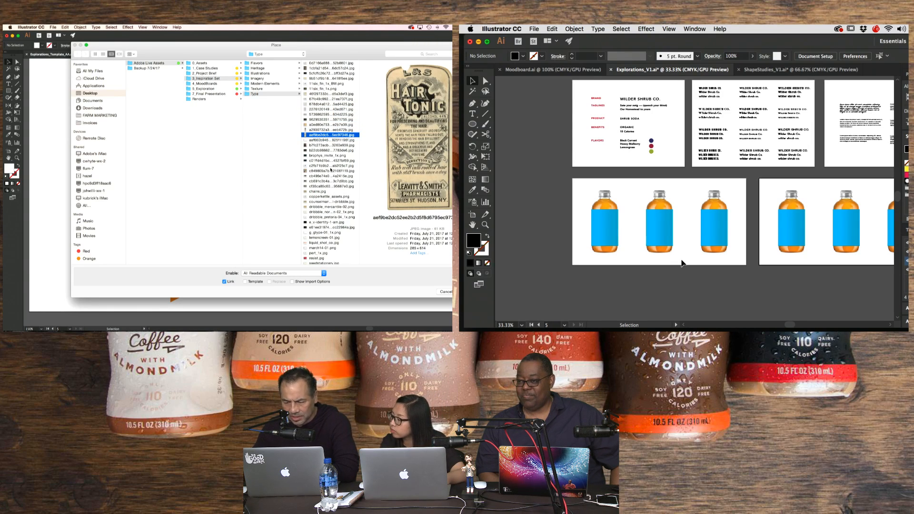
- Move the Place dialog lower over the artwork and preview the Type images from the 11six logo onward
drag(205, 49, 234, 160)
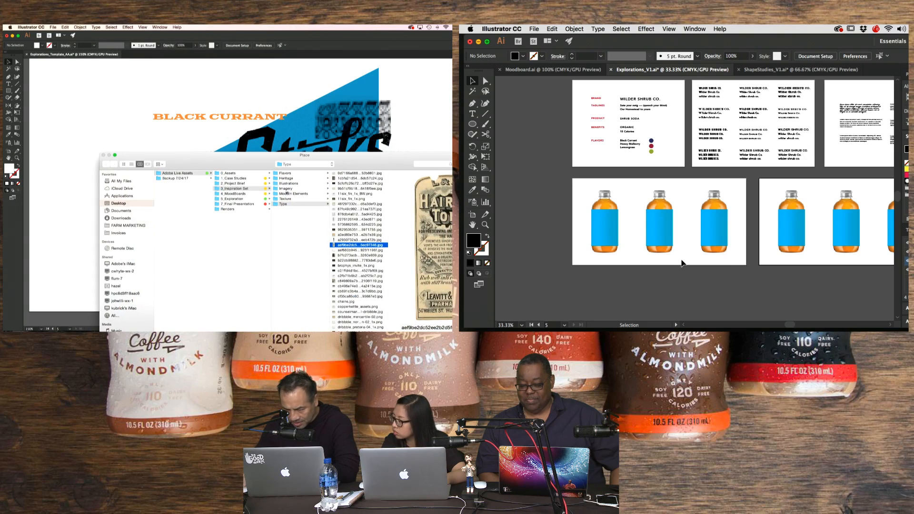
click(360, 194)
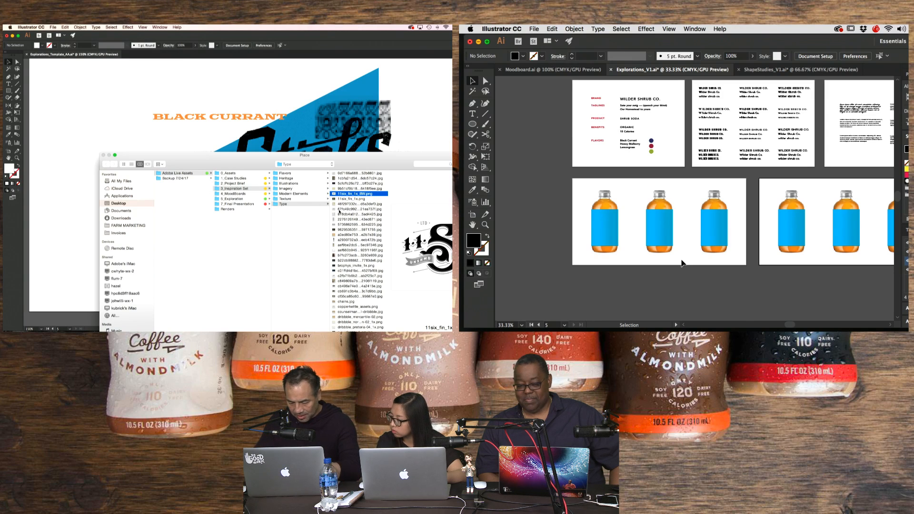
key(Down)
key(Down)
key(Down)
key(Down)
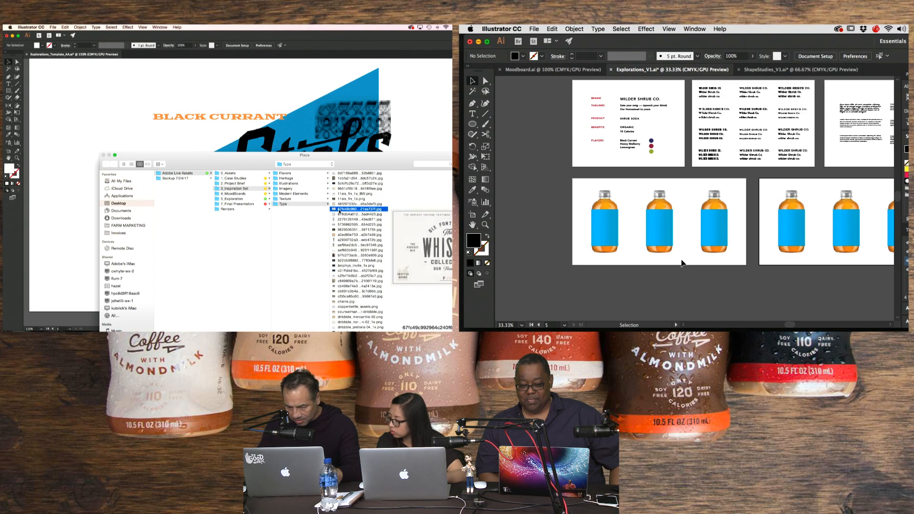
key(Down)
key(Down)
key(Down)
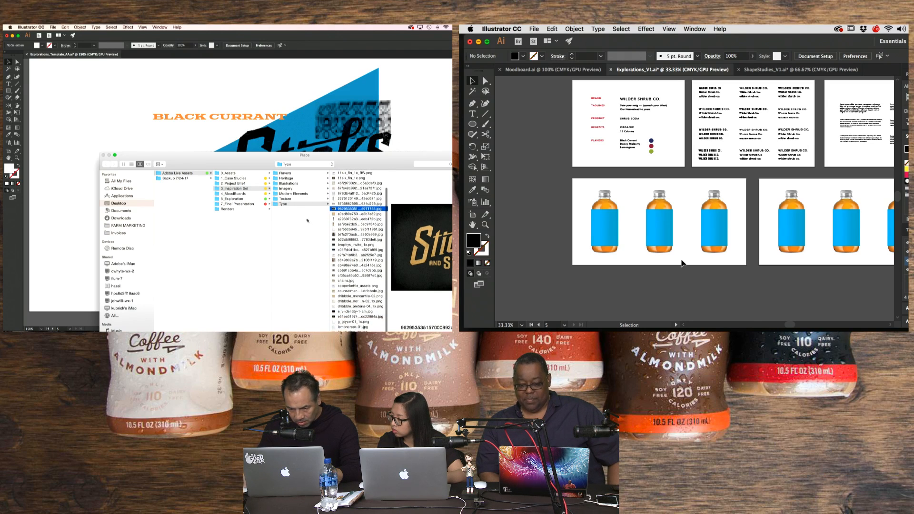
- Check the dotted image in the Texture folder and return to the Type folder's image list
key(Left)
key(Up)
key(Right)
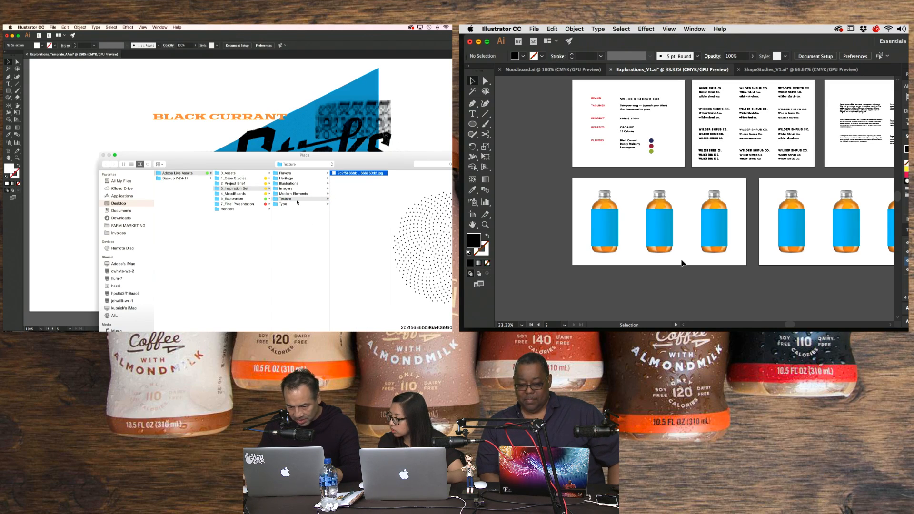
click(297, 203)
click(354, 245)
scroll(355, 259, down, 5)
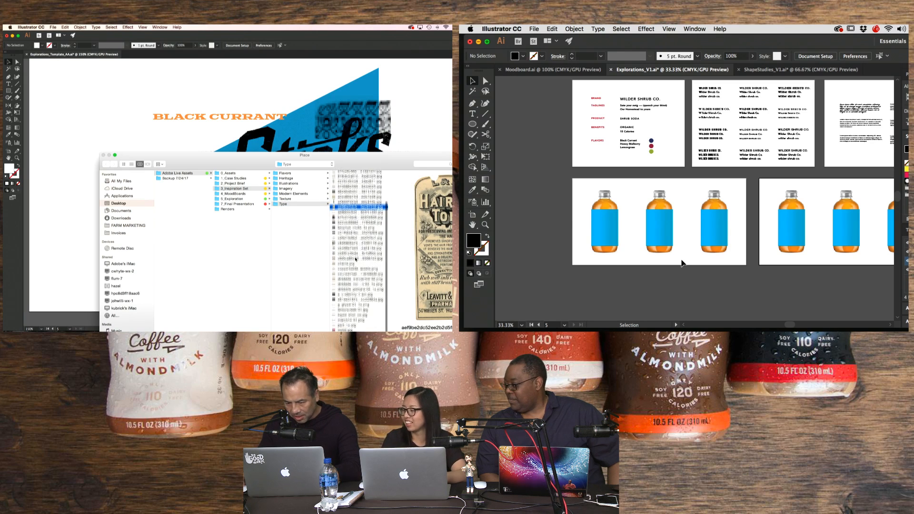
- Preview the remaining Type folder images, from the entries after the Hair Tonic label through chains.jpg to the last files
key(Down)
key(super+equal)
key(super+equal)
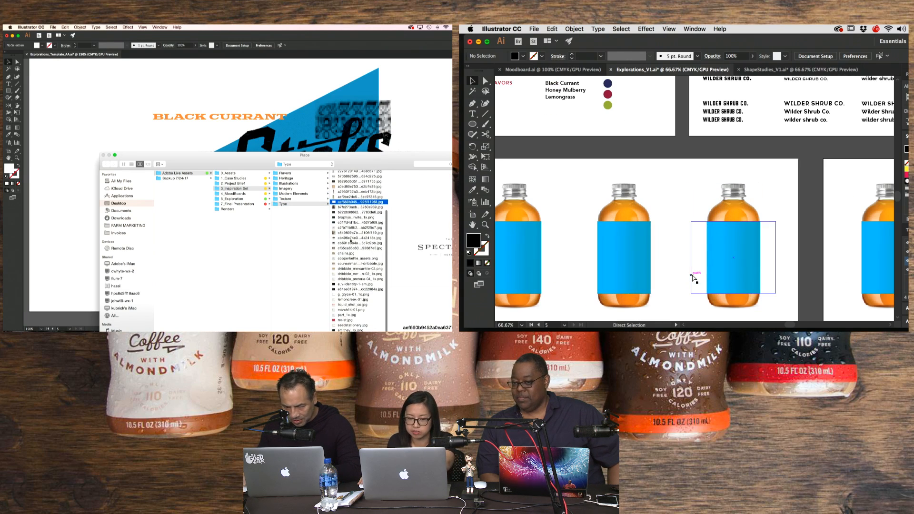
key(Down)
key(Down)
key(Down)
key(Down)
key(Down)
key(Down)
key(Down)
key(Down)
key(Down)
key(Down)
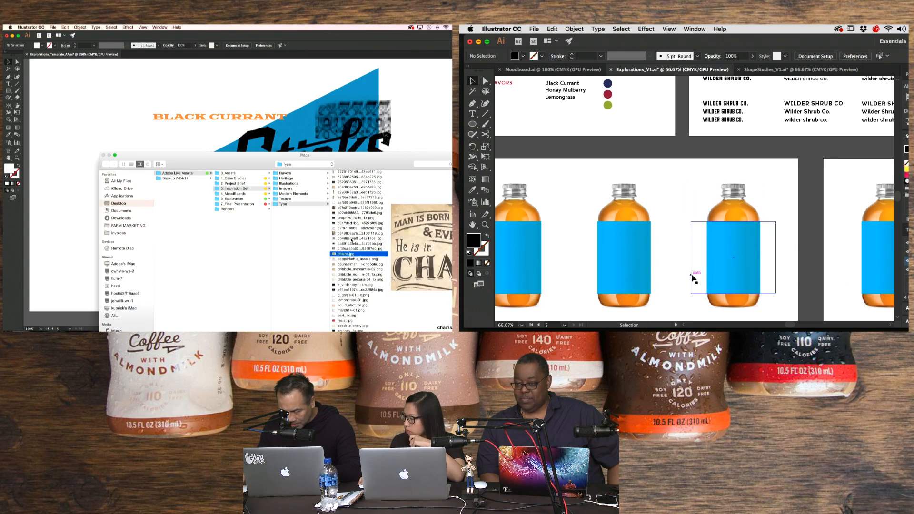
key(Down)
key(Down)
key(Down)
key(Down)
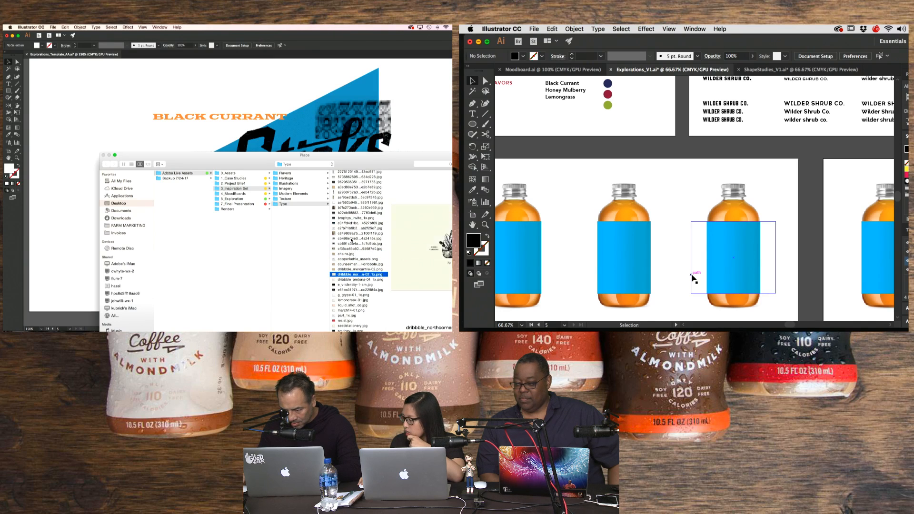
key(Down)
key(Down)
key(Down)
key(Down)
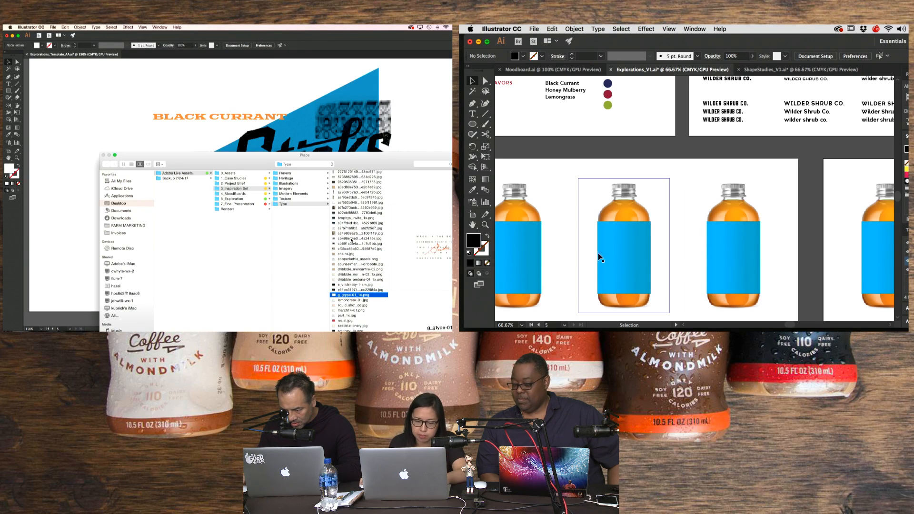
key(Down)
key(Down)
key(Down)
key(Down)
mouse_move(599, 257)
mouse_down()
mouse_move(678, 218)
mouse_move(596, 261)
mouse_up()
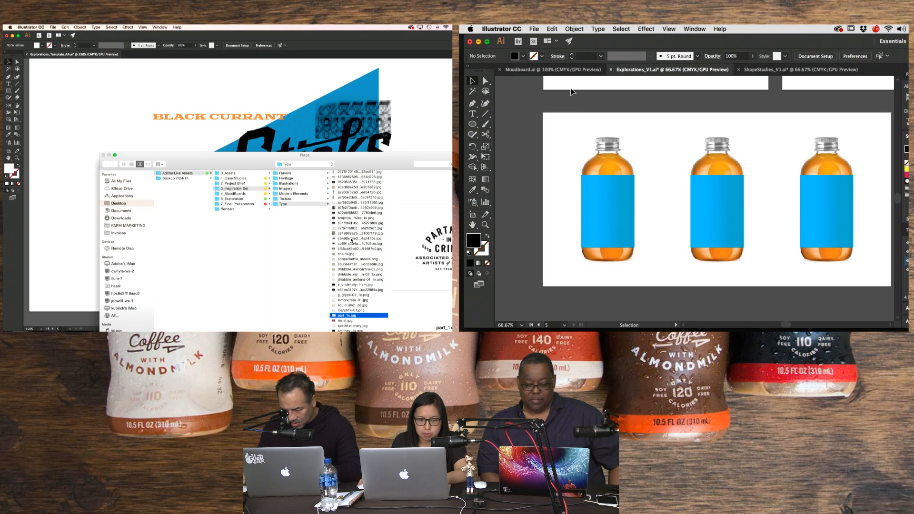
key(Down)
key(Down)
key(Down)
key(Down)
- Select all the Smith and Co. artwork in Moodboard.ai for copying, and preview the last Type images through untitled-1.jpg
click(551, 69)
key(super+minus)
key(super+minus)
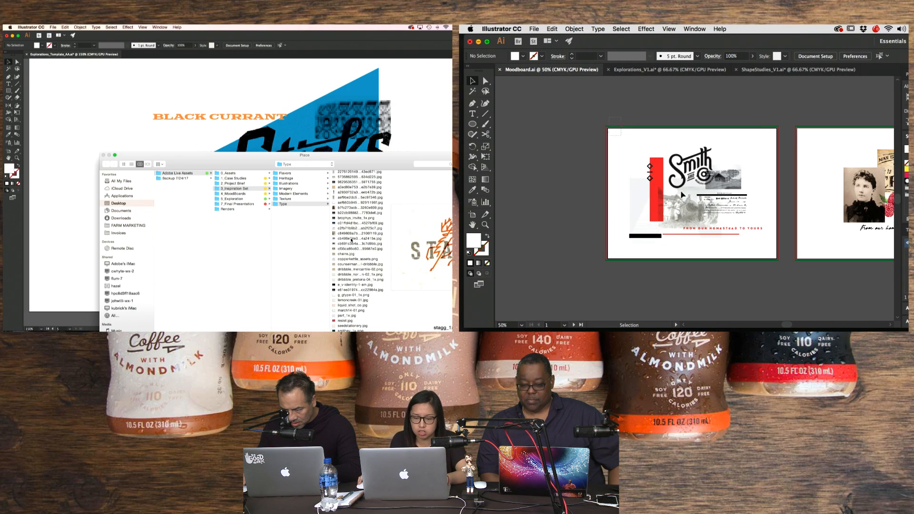
key(Down)
key(Down)
key(Down)
key(Down)
key(super+a)
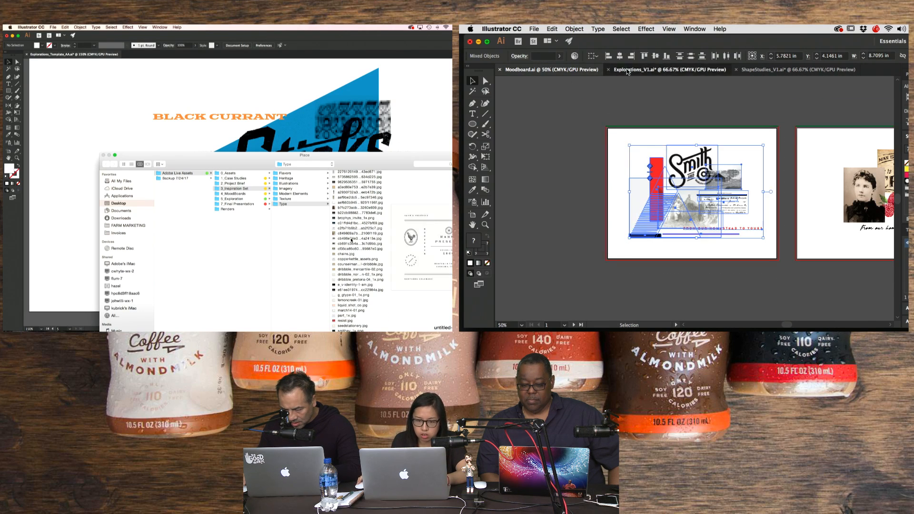
- Return to the bottle artboards in Explorations_V1.ai, and choose untitled-1.jpg as the image to place in the Sticks and Steel document
click(627, 69)
key(super+minus)
key(super+minus)
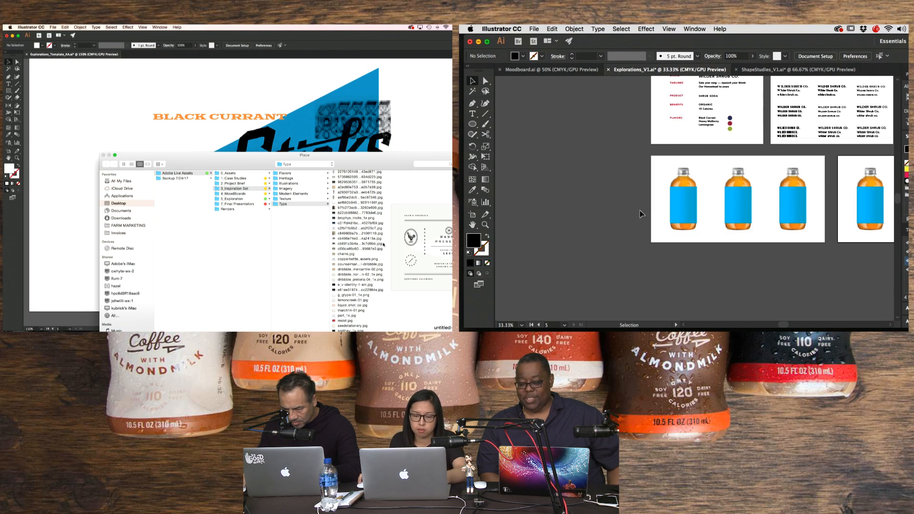
drag(640, 213, 690, 197)
drag(350, 165, 312, 102)
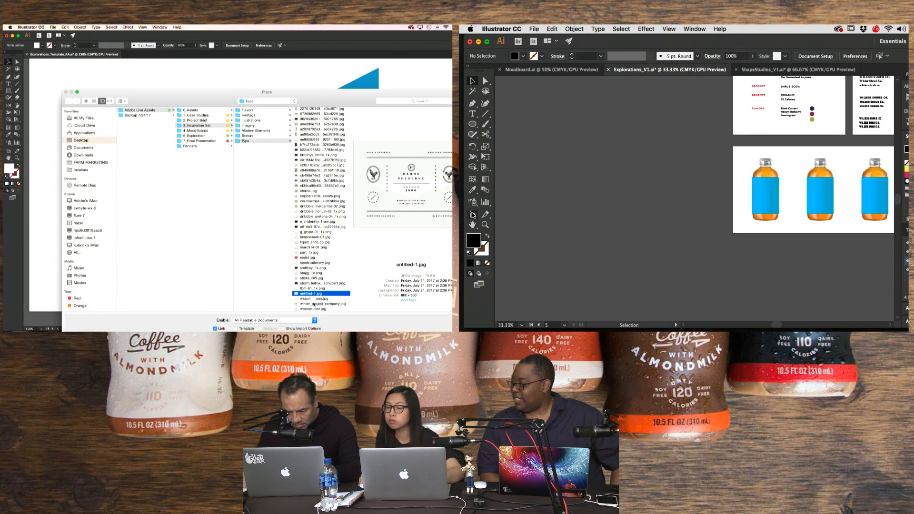
click(471, 213)
double_click(308, 295)
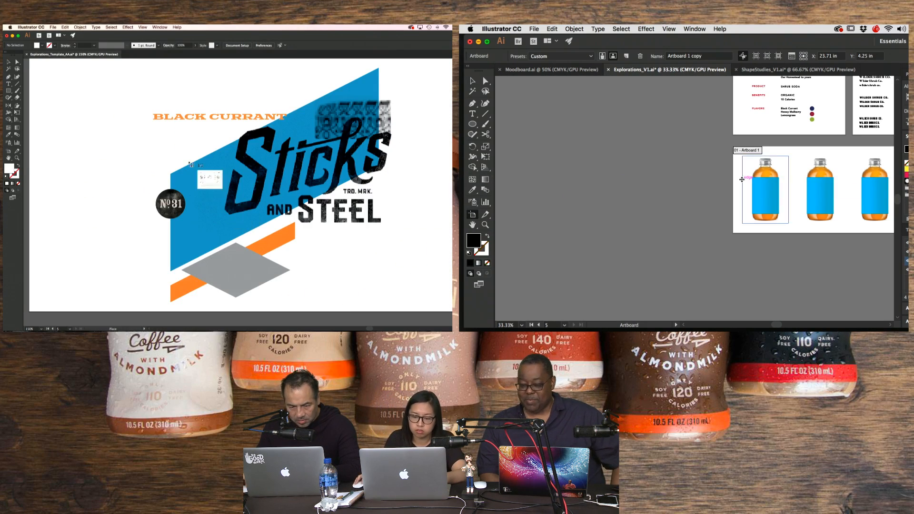
- Duplicate the three-bottle artboard to its left, and place the Hahns Preserve image over the Sticks and Steel artwork
drag(744, 179, 562, 180)
drag(99, 115, 281, 253)
drag(561, 180, 561, 180)
drag(281, 253, 311, 274)
key(v)
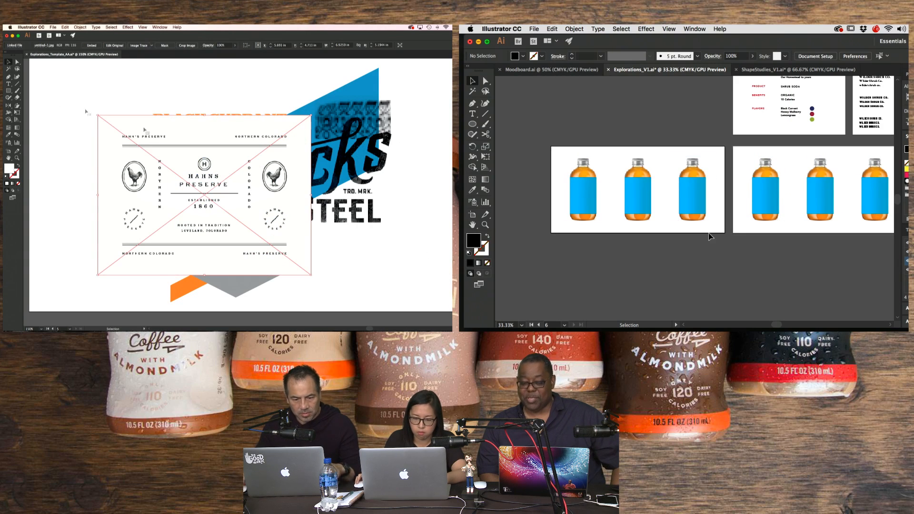
- Replace the duplicated artboard's bottles with the copied Smith and Co. artwork, and send the Hahns Preserve image behind the Sticks and Steel artwork
drag(567, 147, 566, 145)
key(super+x)
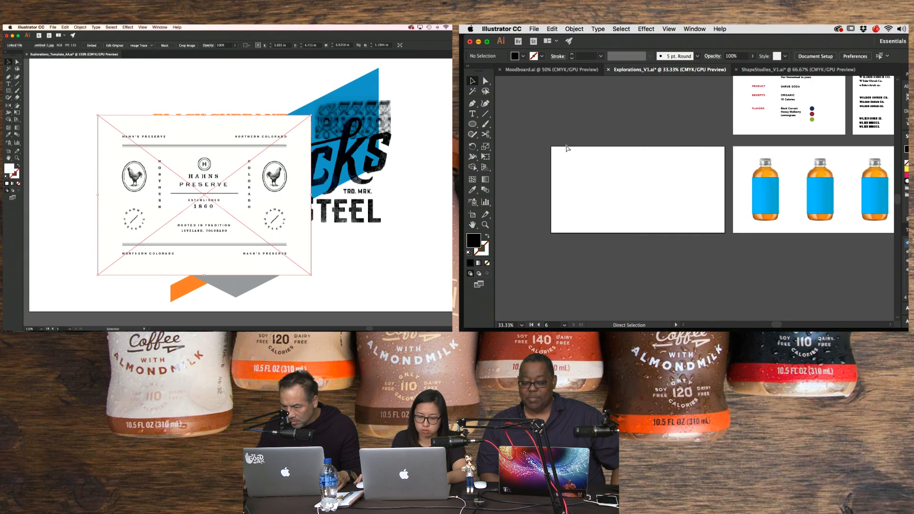
key(super+v)
drag(682, 212, 658, 205)
key(super+shift+bracketleft)
click(55, 100)
click(550, 192)
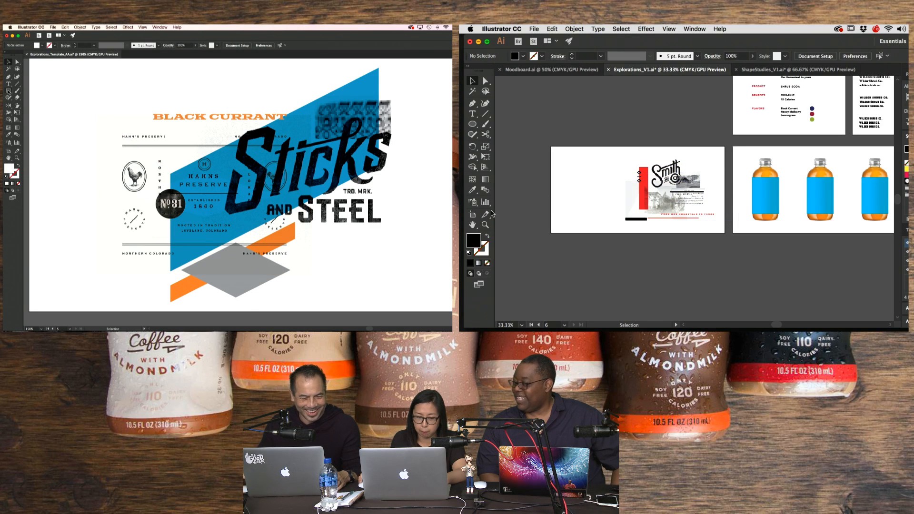
- Narrow the Smith and Co. artboard from its left edge to about 11 in, and draw a rectangle over the Hahns Preserve heading strip
click(471, 215)
drag(551, 190, 597, 190)
drag(117, 134, 209, 153)
drag(598, 189, 608, 189)
drag(209, 154, 212, 154)
drag(609, 189, 613, 188)
drag(212, 153, 297, 152)
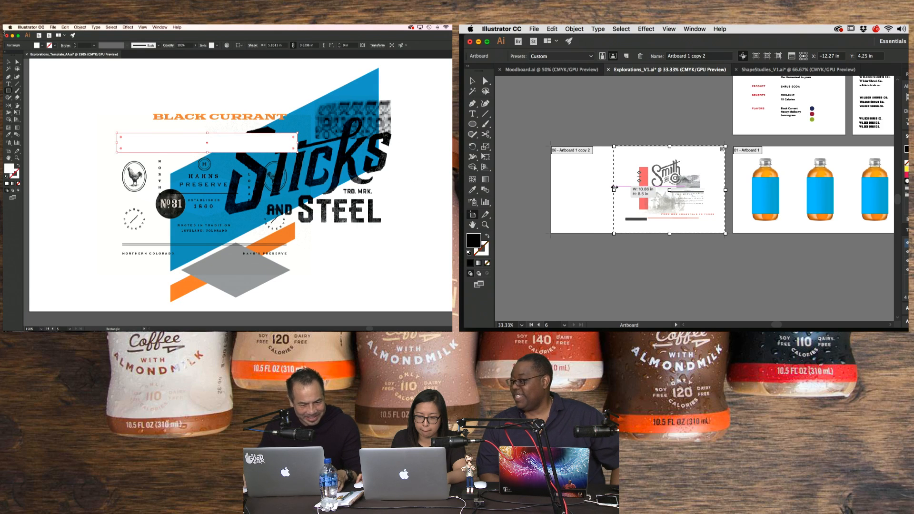
drag(614, 187, 613, 188)
- Clip the Hahns Preserve image to its heading strip with the rectangle, and nudge the Smith and Co. artwork right within its artboard
key(v)
shift+click(109, 137)
drag(598, 156, 779, 234)
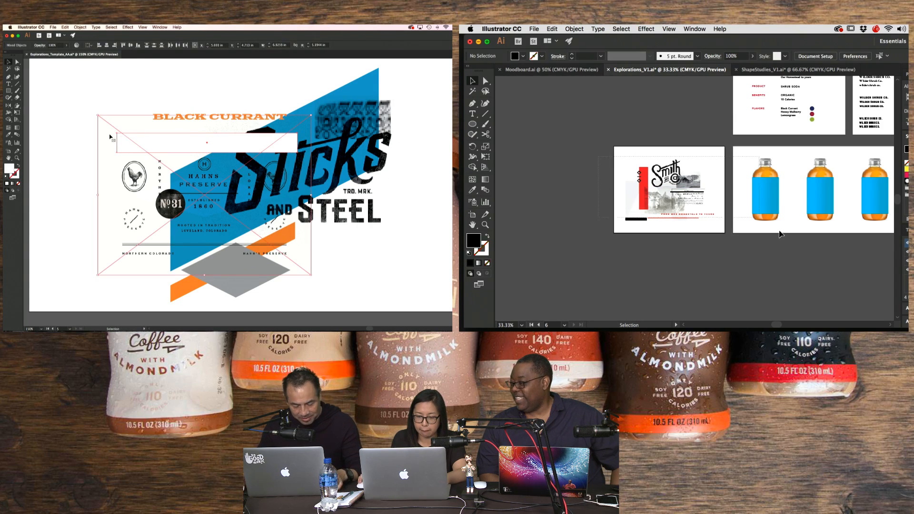
key(super+7)
drag(721, 235, 705, 230)
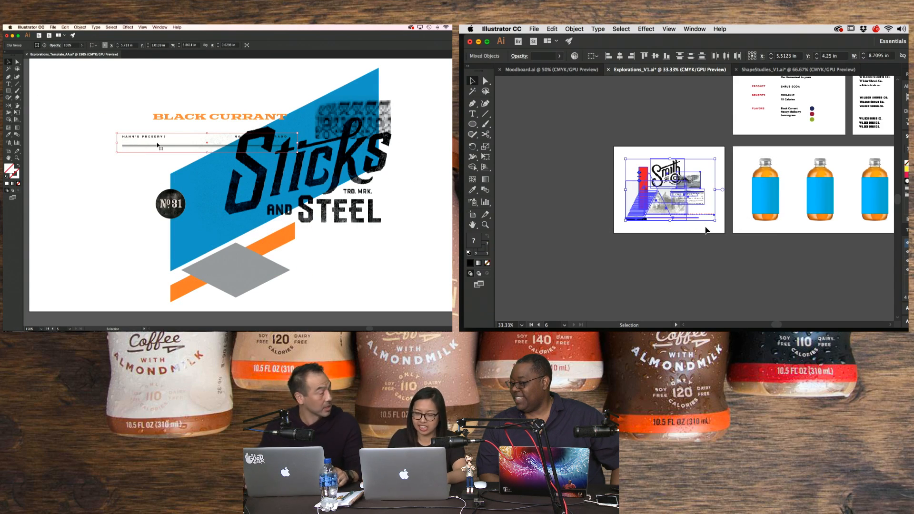
key(shift+Right)
click(742, 259)
key(super+equal)
key(super+equal)
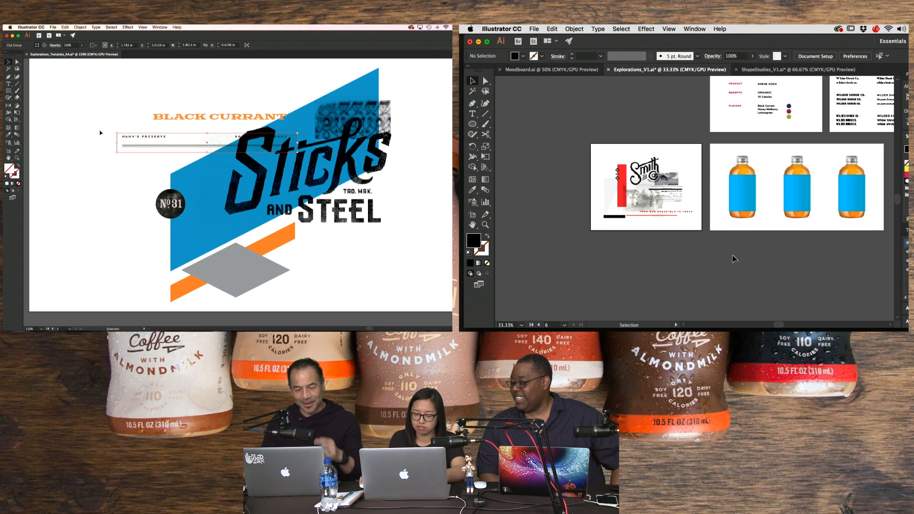
scroll(734, 194, right, 3)
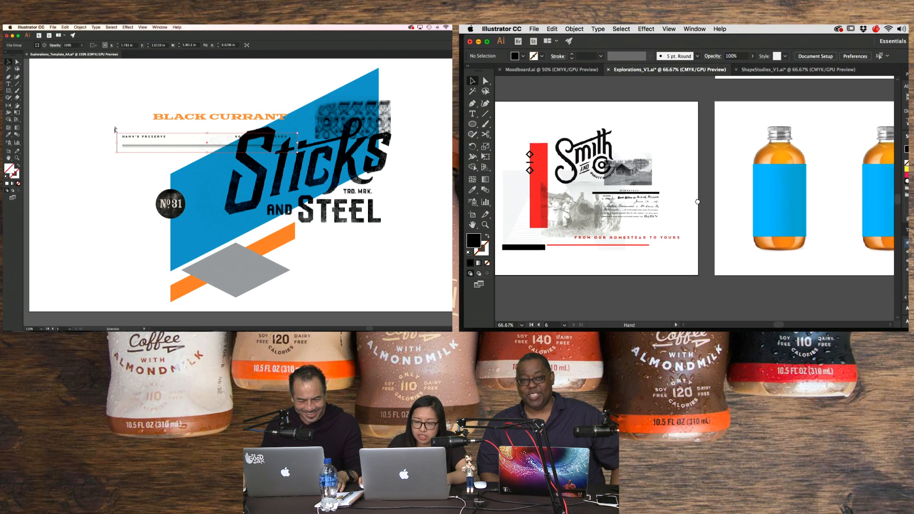
click(711, 197)
scroll(711, 198, left, 5)
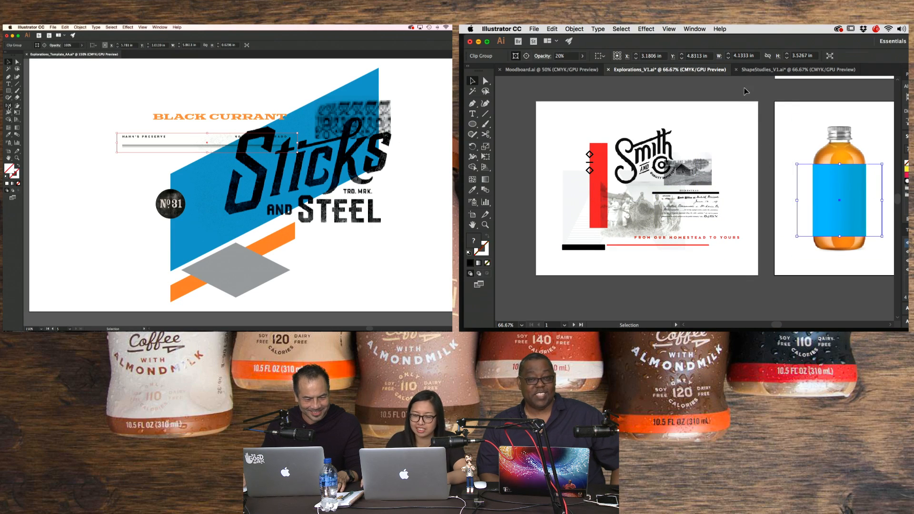
key(a)
click(830, 198)
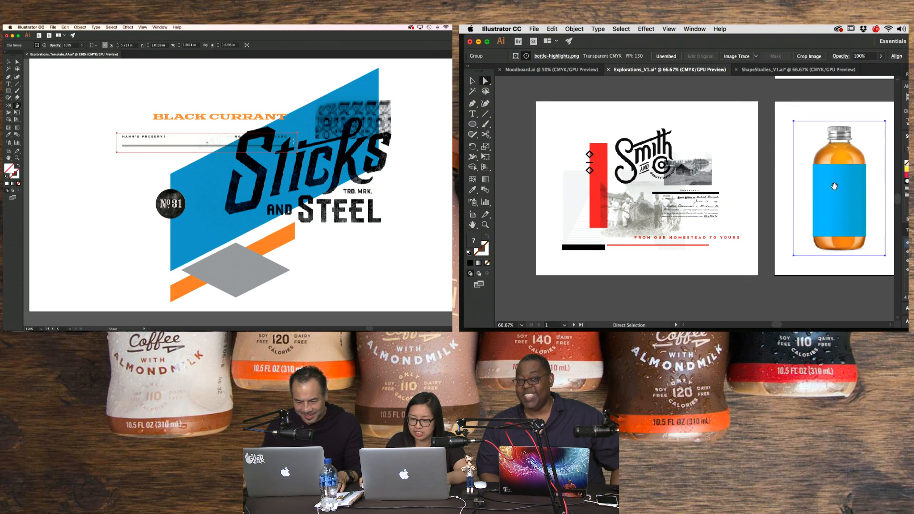
- Shear the Hahn's Preserve heading strip to follow the slant of the blue band
drag(834, 186, 771, 182)
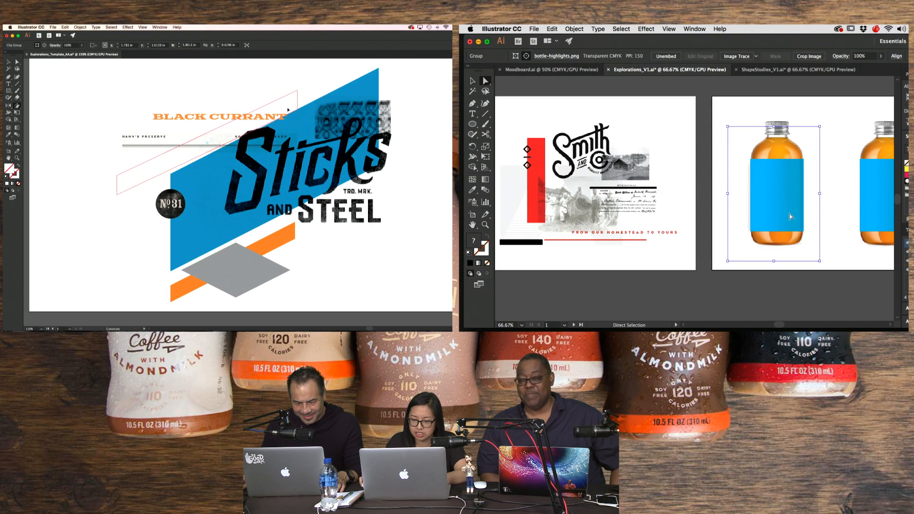
click(827, 271)
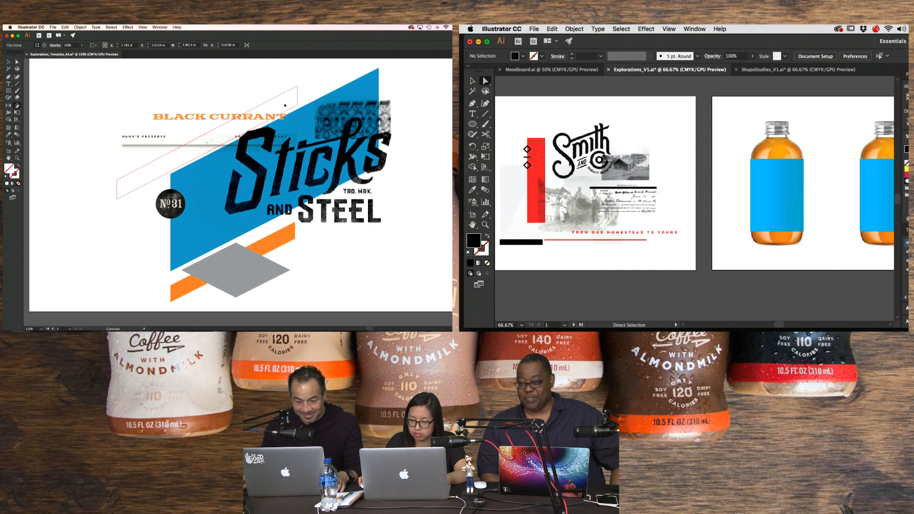
drag(284, 105, 285, 105)
click(8, 62)
click(97, 121)
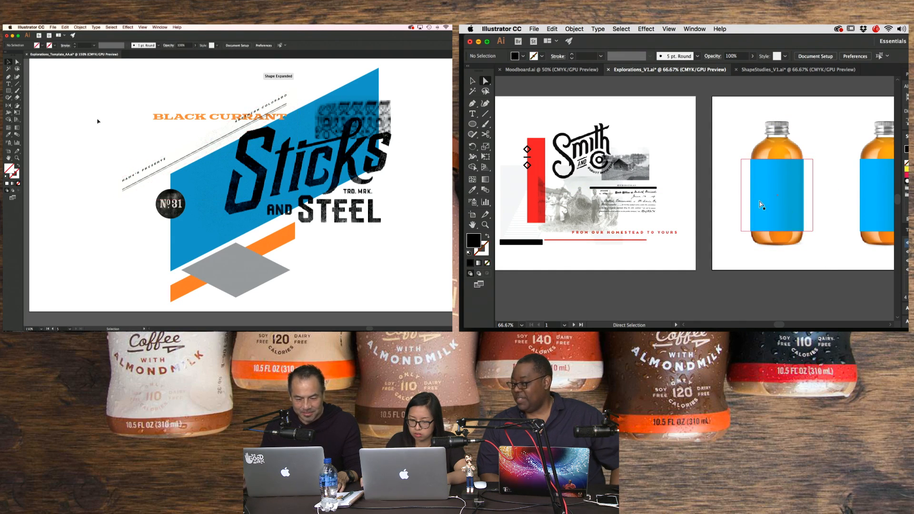
- Fill the first bottle's label with white, and shift the slanted Hahn's Preserve strip down and to the left
click(759, 201)
key(v)
drag(142, 181, 126, 190)
click(732, 209)
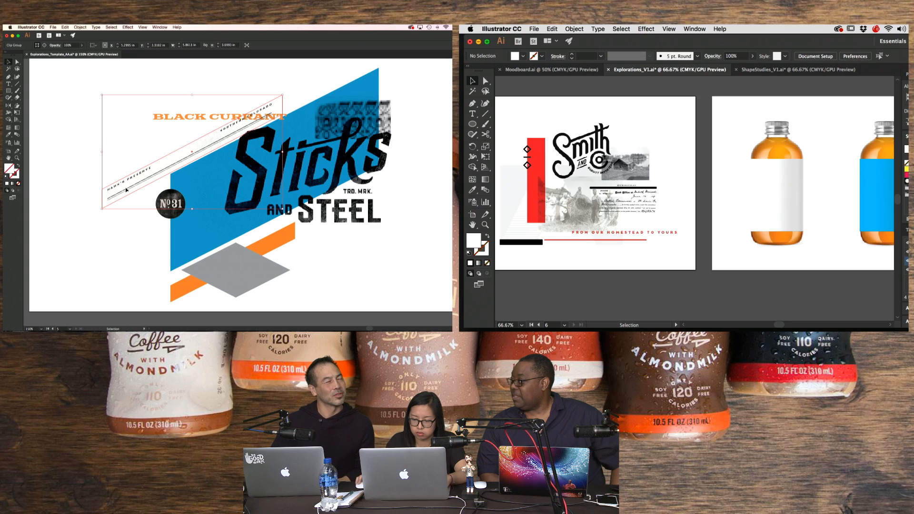
- Move all the Smith and Co. moodboard artwork to a different layer
drag(722, 261, 782, 258)
drag(780, 258, 574, 121)
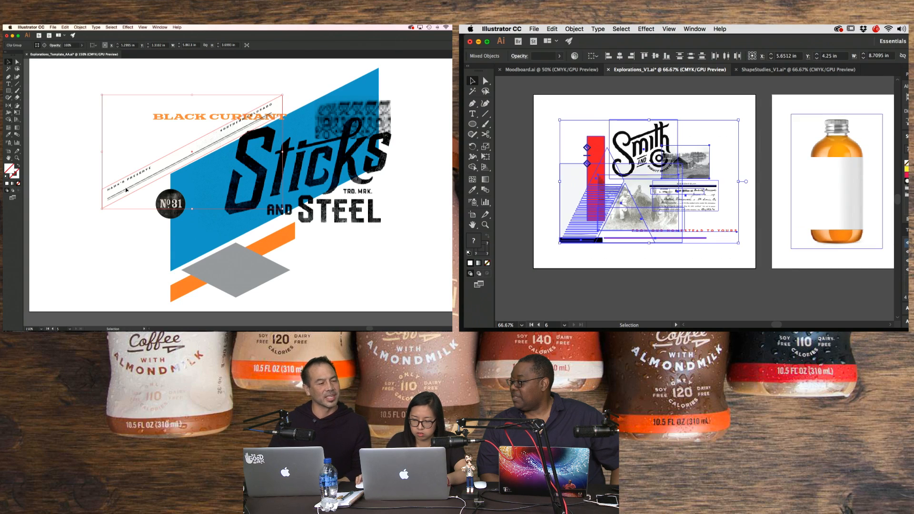
drag(906, 243, 906, 261)
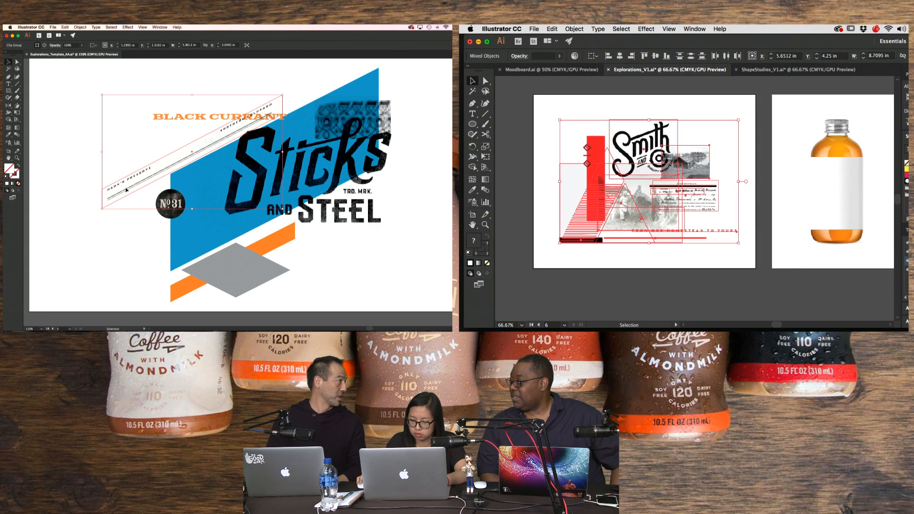
click(730, 115)
scroll(676, 218, right, 3)
scroll(676, 219, up, 1)
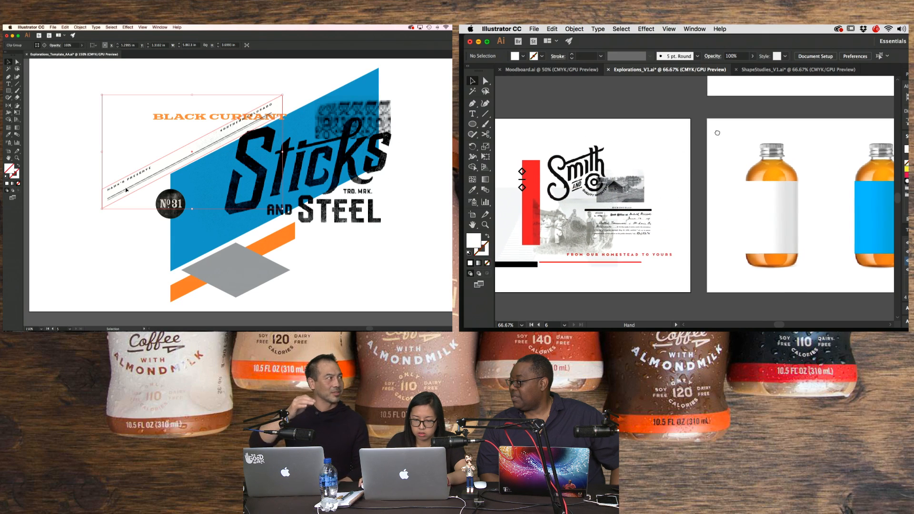
- Copy the Smith and Co. logo from the moodboard artwork onto the first bottle's white label
click(571, 172)
key(super+c)
drag(718, 193, 638, 173)
key(super+v)
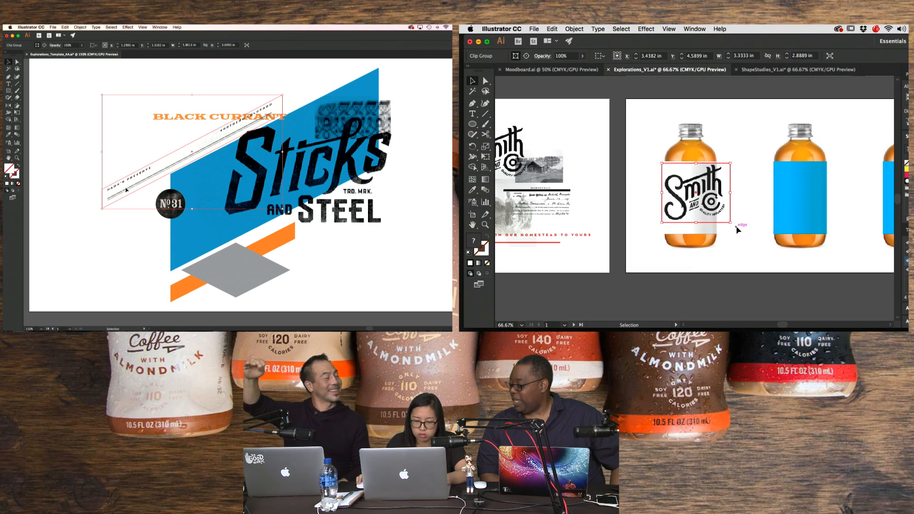
- Scale the Smith and Co. logo down to fit inside the first bottle's white label
click(737, 230)
key(b)
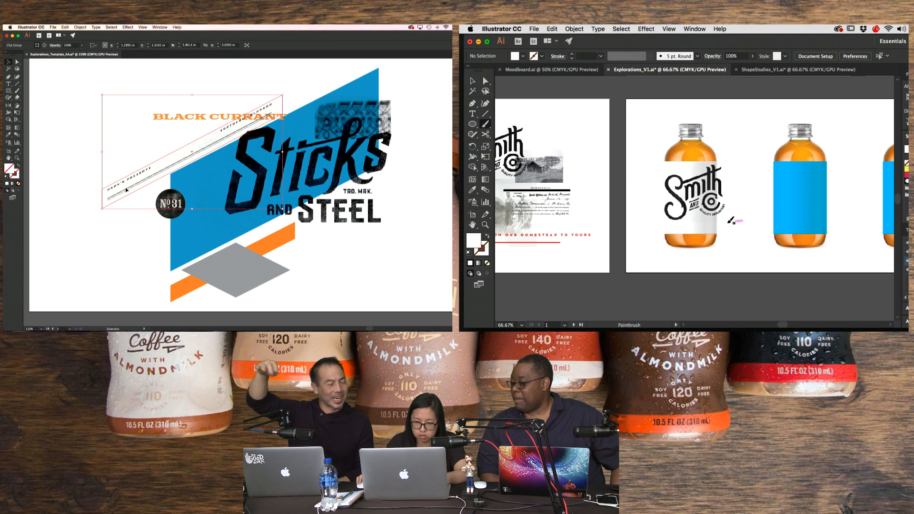
key(v)
click(710, 208)
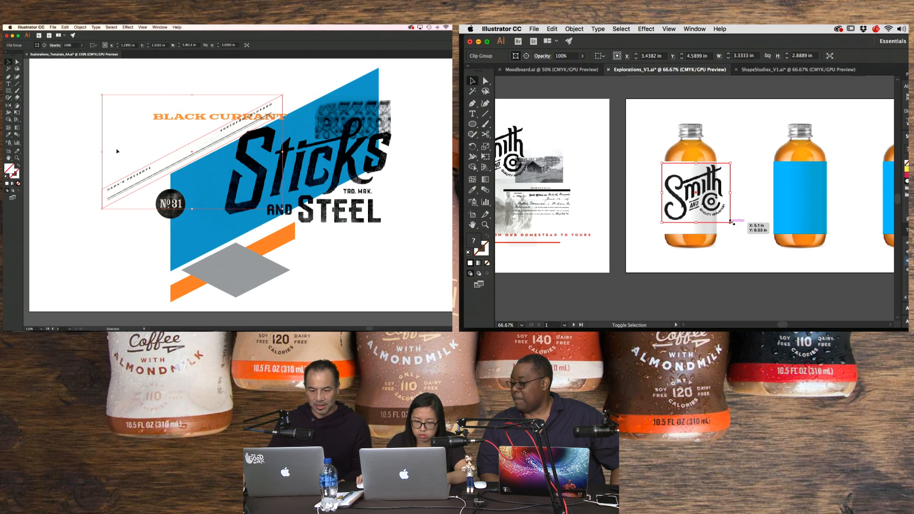
drag(731, 221, 693, 193)
click(725, 201)
- Copy the moodboard's red vertical bar onto the left side of the bottle's label, and enlarge the slanted Hahn's Preserve strip across the blue band
key(space)
drag(650, 256, 751, 243)
key(a)
click(550, 155)
key(space)
mouse_move(752, 196)
mouse_down()
mouse_move(730, 202)
mouse_move(763, 198)
mouse_up()
key(super+v)
drag(132, 232, 225, 215)
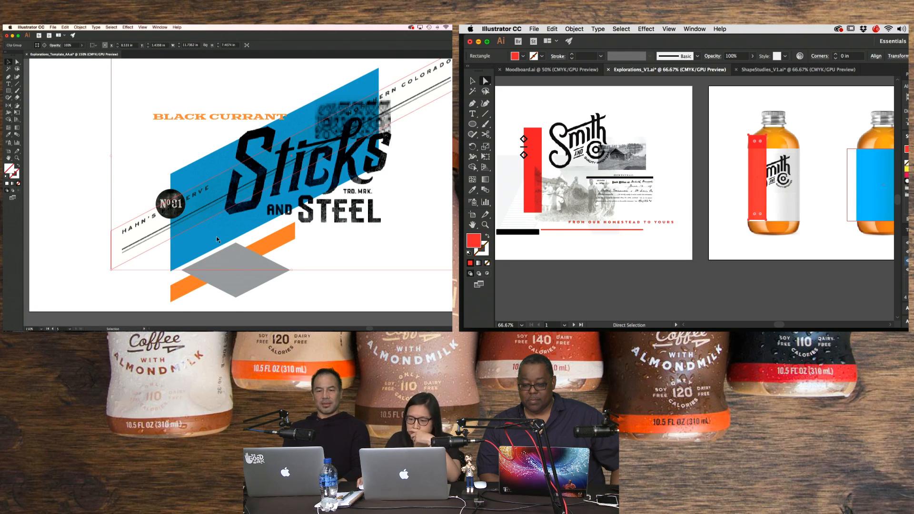
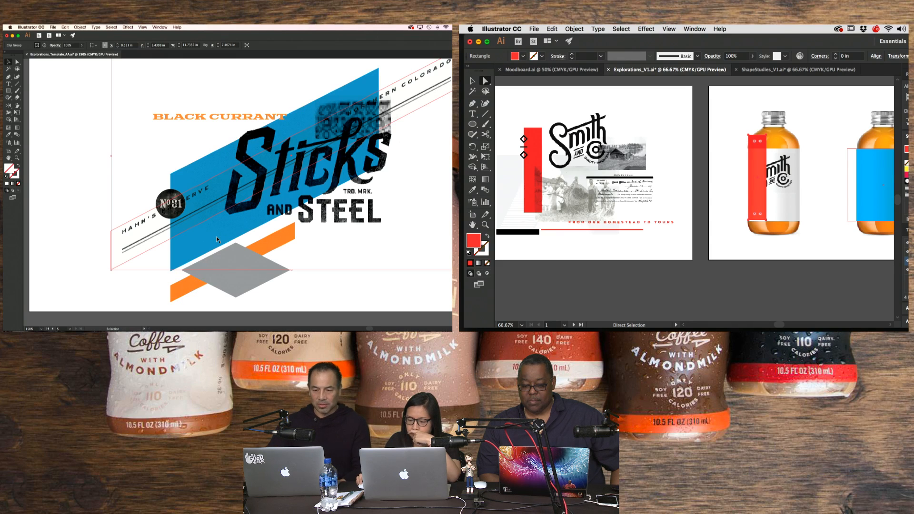
click(89, 199)
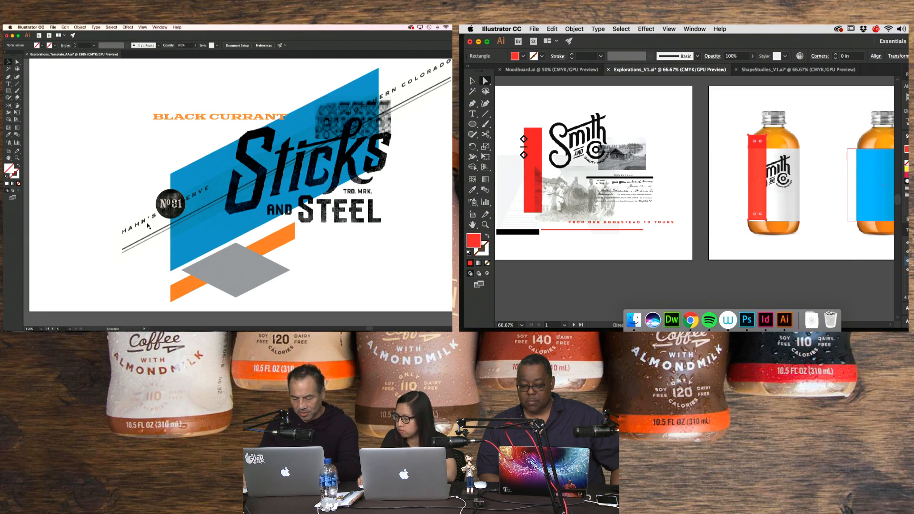
- Set the bottle's red bar to Multiply blending, and isolate the middle bottle's blue label group in the Sticks and Steel document
key(super+minus)
key(super+minus)
drag(141, 239, 263, 229)
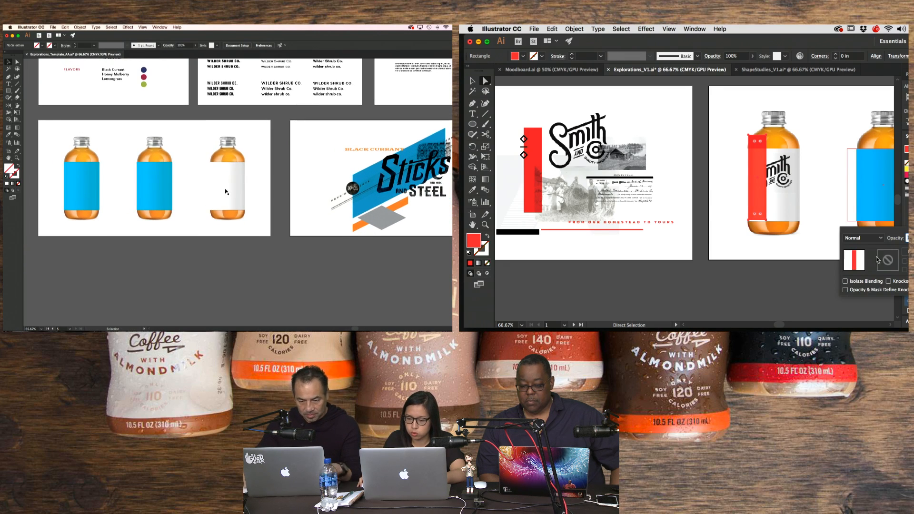
click(862, 238)
double_click(151, 190)
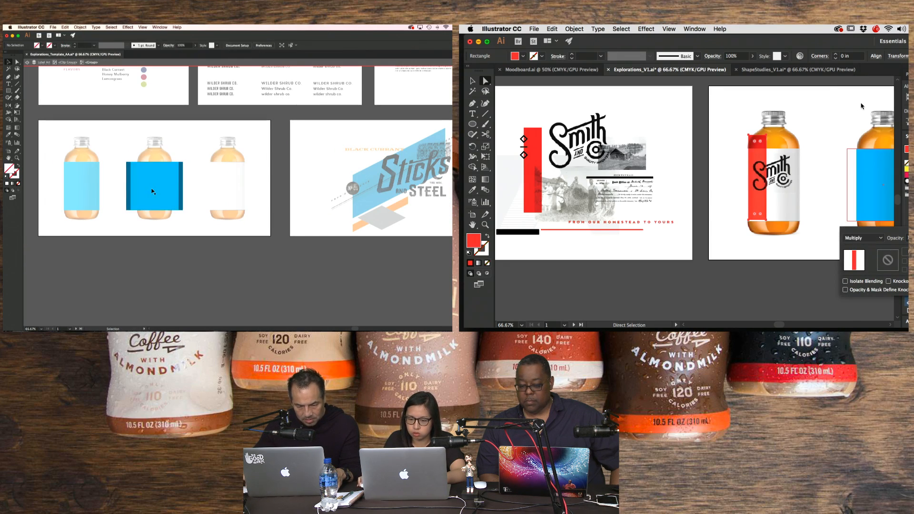
key(shift+super+a)
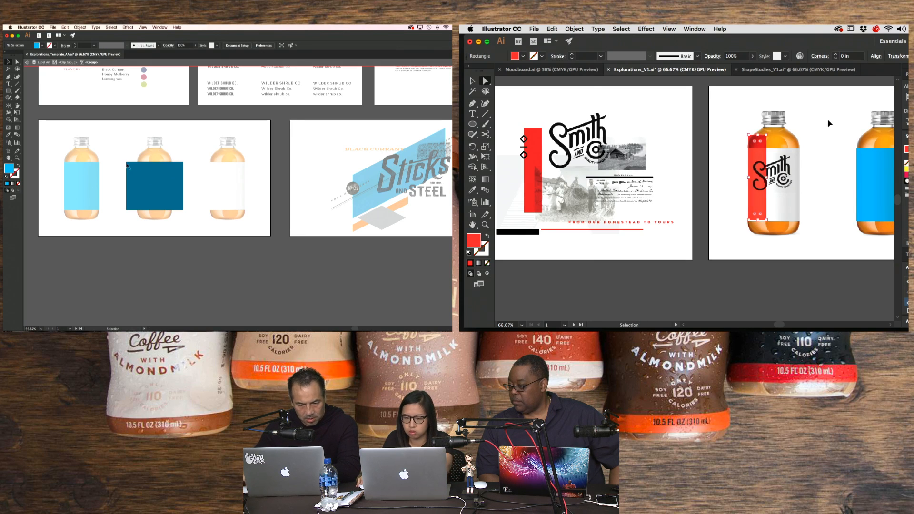
- Lower the red bar's upper edge to the top of the white label, and select the middle bottle's blue label rectangle
key(super+equal)
double_click(117, 141)
key(v)
double_click(156, 186)
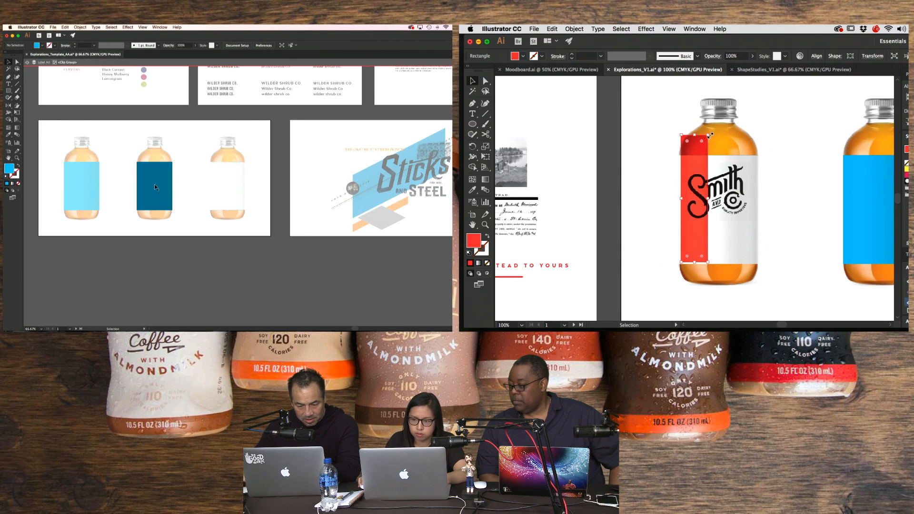
click(154, 186)
drag(709, 136, 704, 156)
- Try to delete the middle bottle's blue label rectangle, and undo the latest changes to that label
key(Delete)
click(818, 146)
drag(803, 205, 810, 193)
key(super+z)
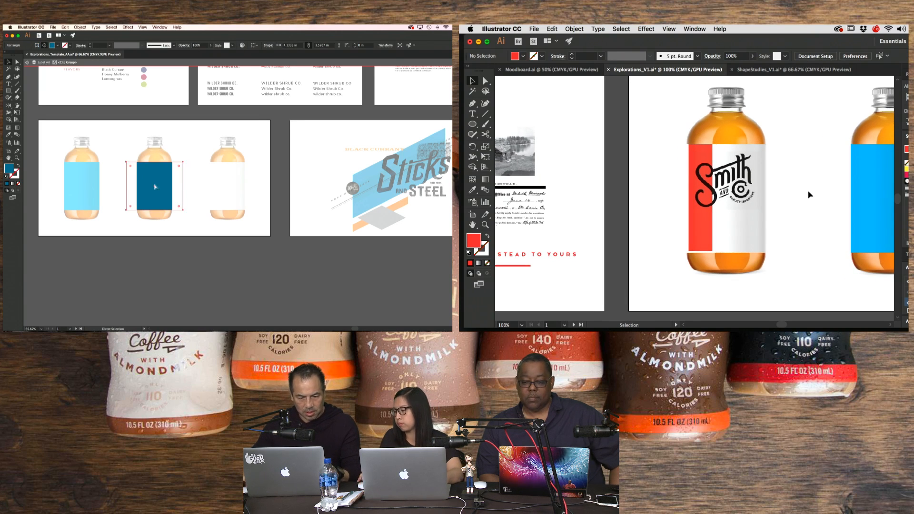
key(super+z)
click(170, 259)
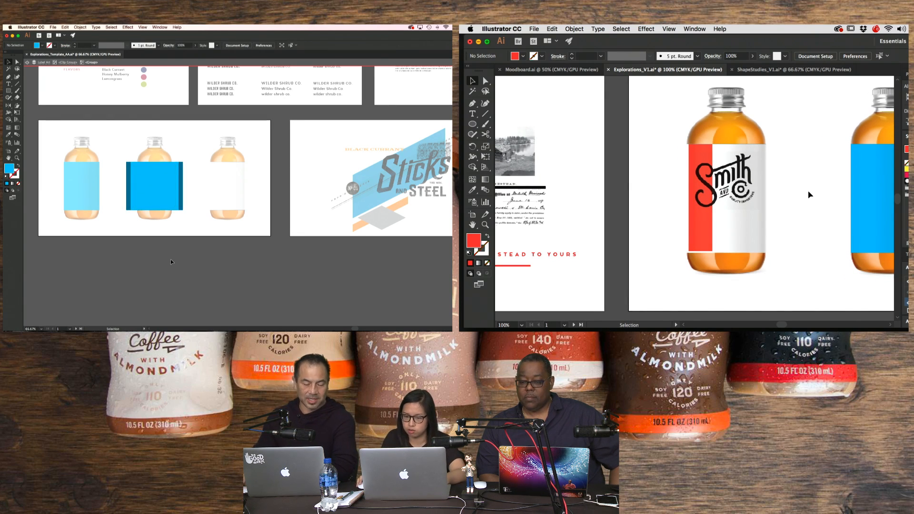
- Shorten the bottle's red bar from below so it ends above the white label's lower edge
click(700, 247)
drag(700, 251, 699, 230)
click(814, 224)
- Copy the farm family photo from the Smith and Co. composition and paste it behind the artwork on the bottle label
key(space)
drag(799, 245, 816, 250)
key(a)
click(716, 218)
click(763, 202)
drag(739, 216, 759, 218)
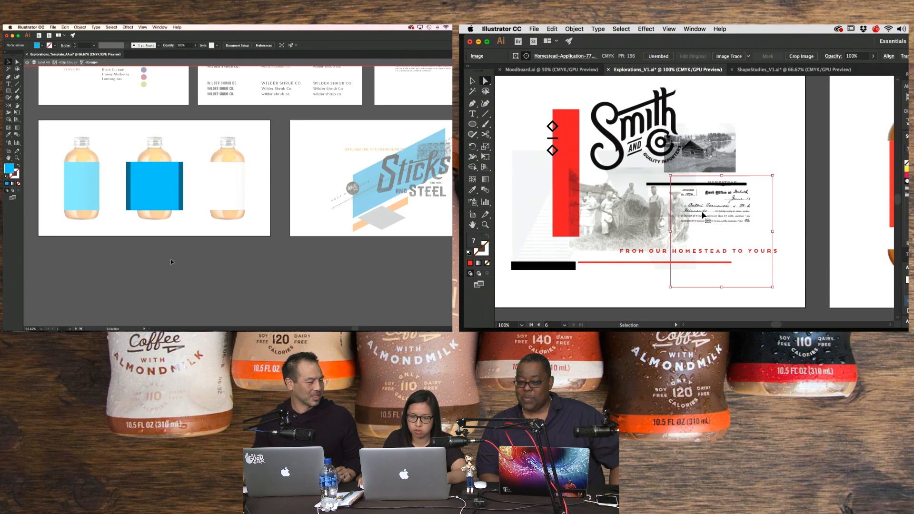
key(super+z)
key(v)
click(623, 211)
drag(796, 195, 618, 208)
key(b)
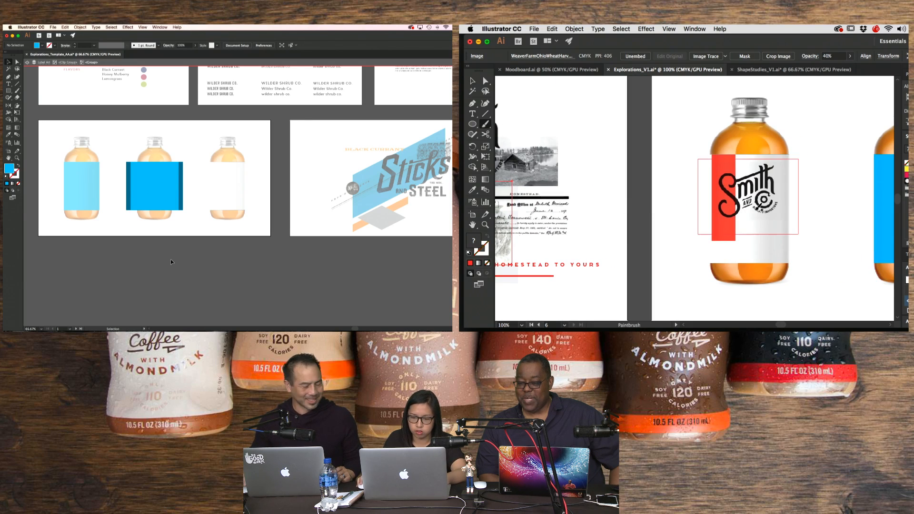
- Select the Smith and Co. bottle's label rectangle, and fill the middle bottle's blue label with white in the Sticks and Steel document
key(a)
click(765, 241)
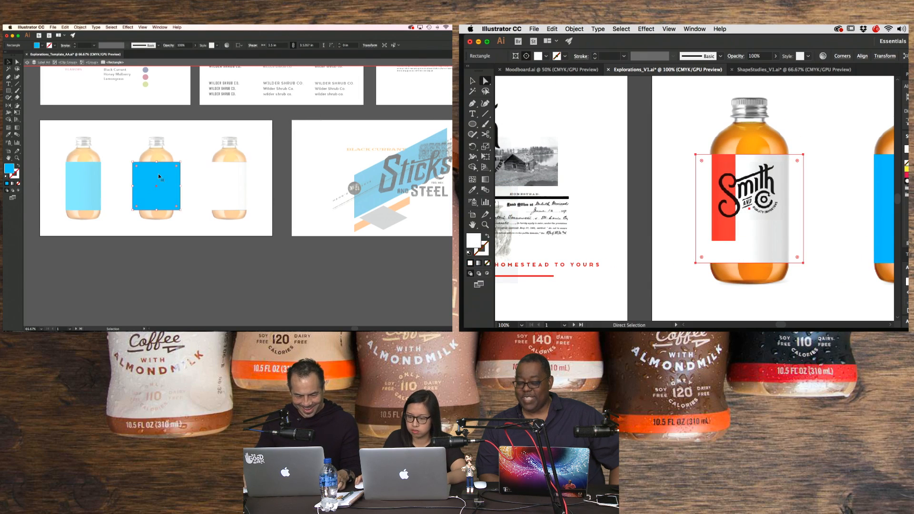
drag(814, 200, 856, 198)
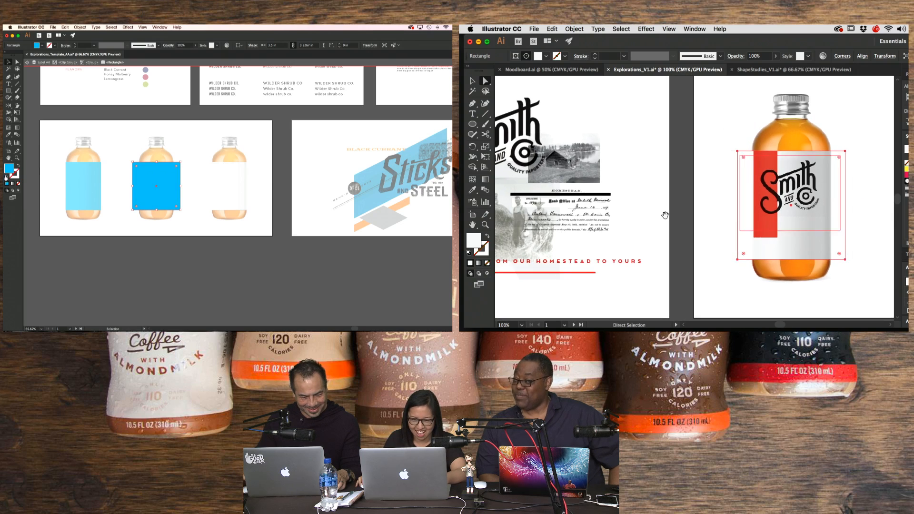
drag(665, 215, 782, 208)
click(6, 176)
click(15, 174)
- Copy the striped lines and triangle group from the Smith and Co. composition and paste it behind the bottle's label artwork
drag(525, 244, 574, 241)
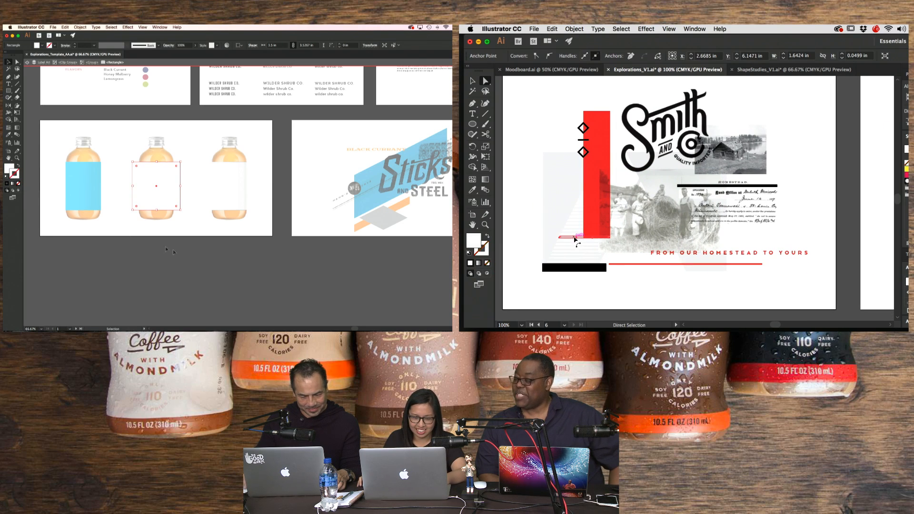
key(v)
click(585, 259)
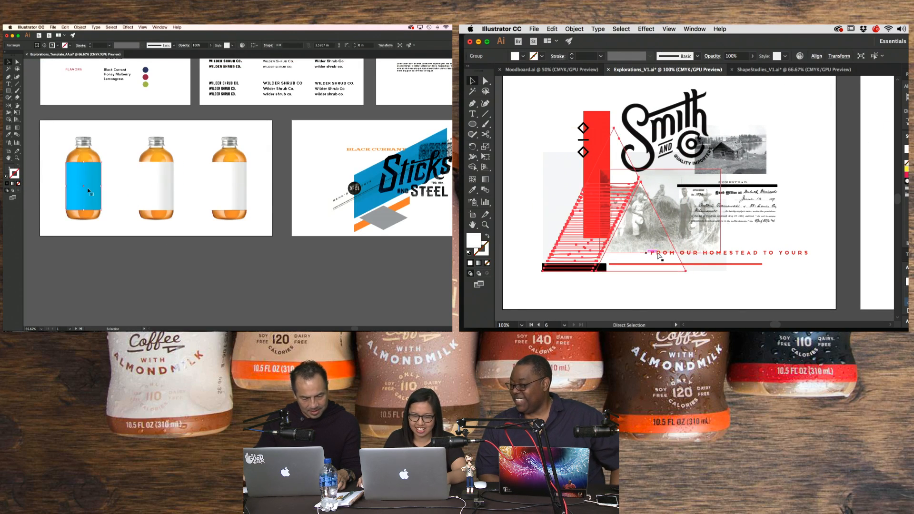
double_click(88, 191)
drag(805, 219, 540, 222)
key(b)
- Isolate the first bottle's blue label in the Sticks and Steel document and remove the rectangle's fill
click(763, 221)
double_click(88, 191)
click(88, 191)
key(a)
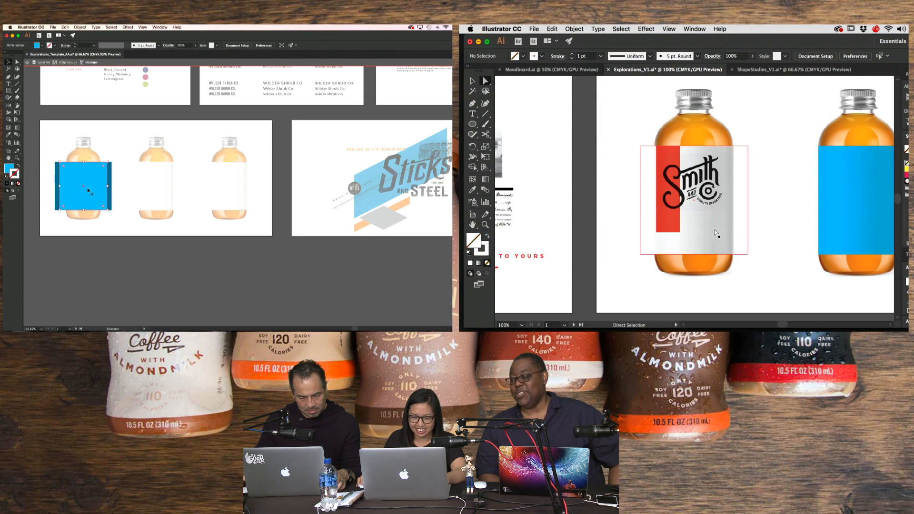
click(717, 234)
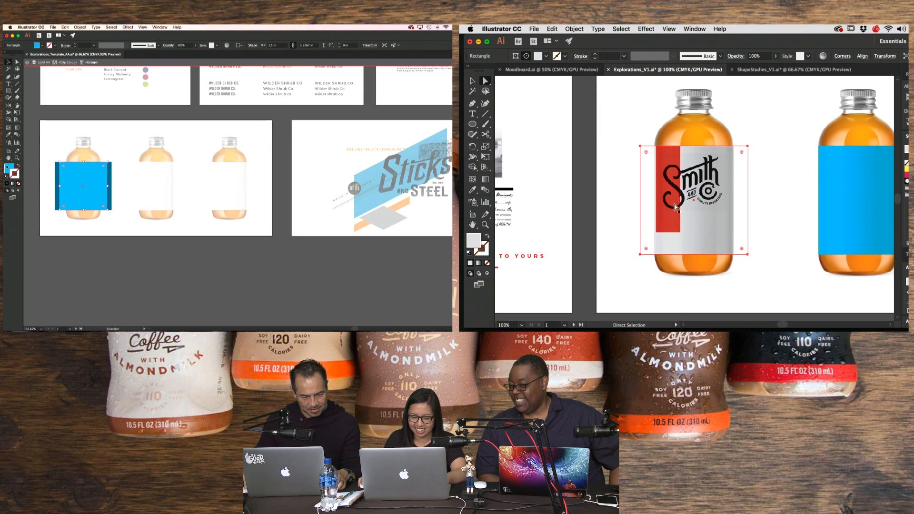
key(v)
click(7, 169)
click(676, 208)
click(18, 183)
click(771, 206)
key(a)
key(v)
click(700, 224)
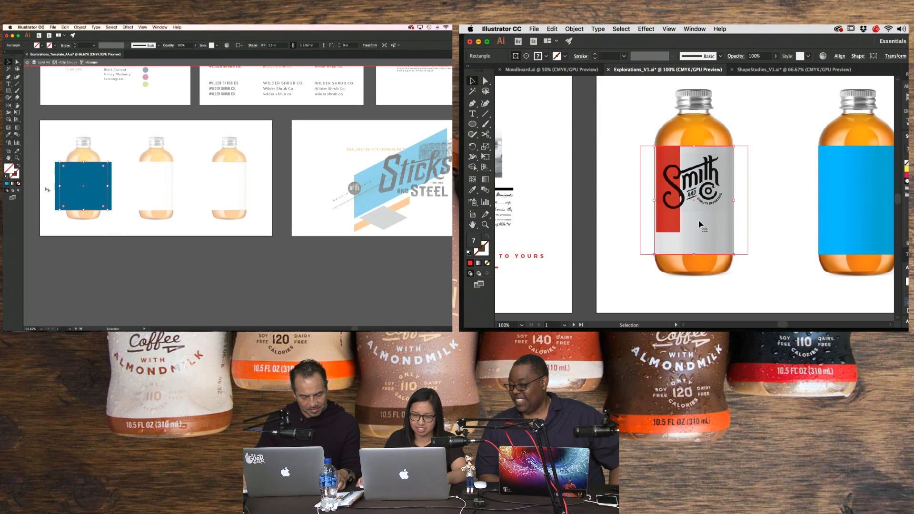
- Fill the first bottle's label rectangle with white, and bring the stripes and triangle onto the Smith and Co. label
double_click(698, 224)
key(super+v)
key(super+z)
drag(699, 152, 663, 146)
double_click(753, 108)
key(d)
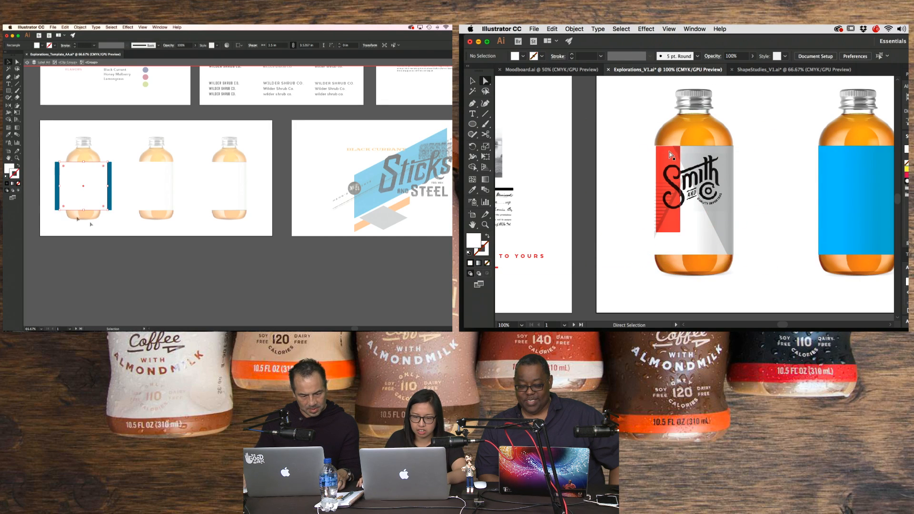
- Nudge the red bar down from the top of the Smith and Co. label, and leave the first bottle's label isolation
click(670, 155)
double_click(127, 238)
key(shift+Down)
key(shift+Down)
key(shift+Down)
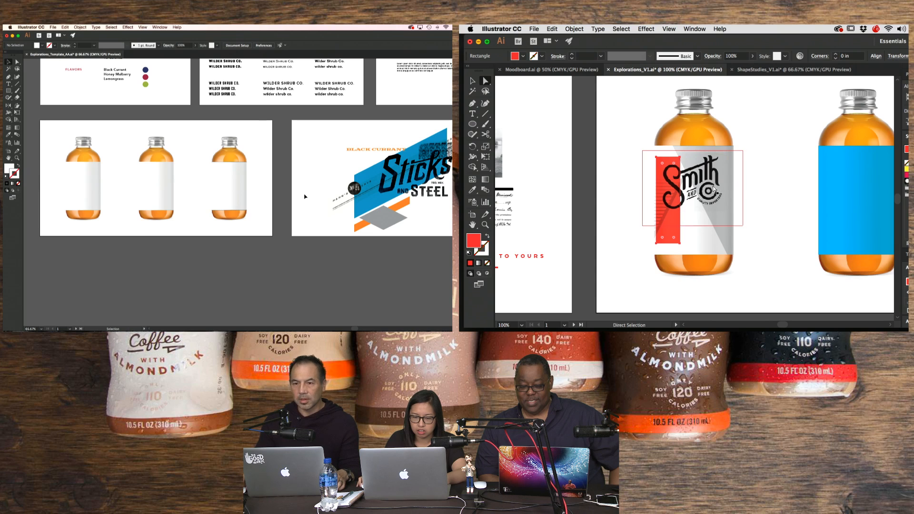
click(714, 186)
click(792, 194)
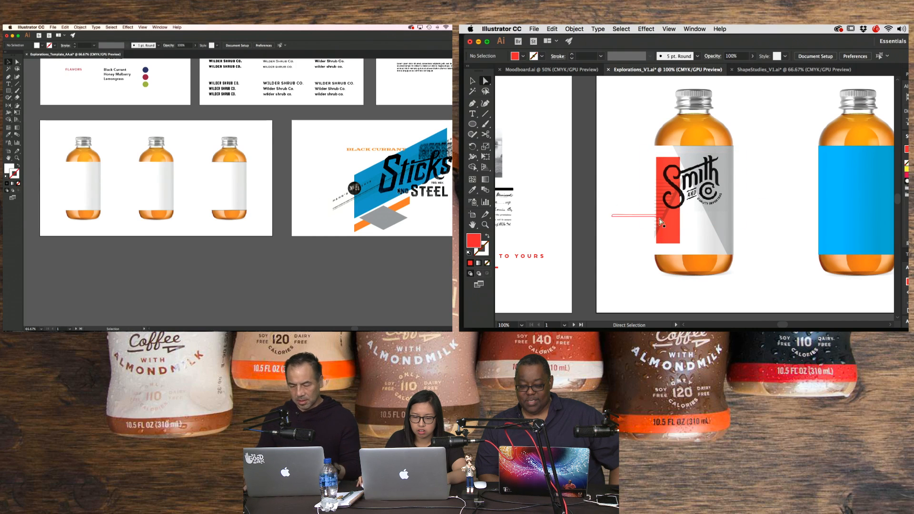
- Copy the handwritten homestead document from the Smith and Co. composition, and copy the logo in the Sticks and Steel artwork
drag(673, 229, 883, 199)
scroll(410, 214, up, 2)
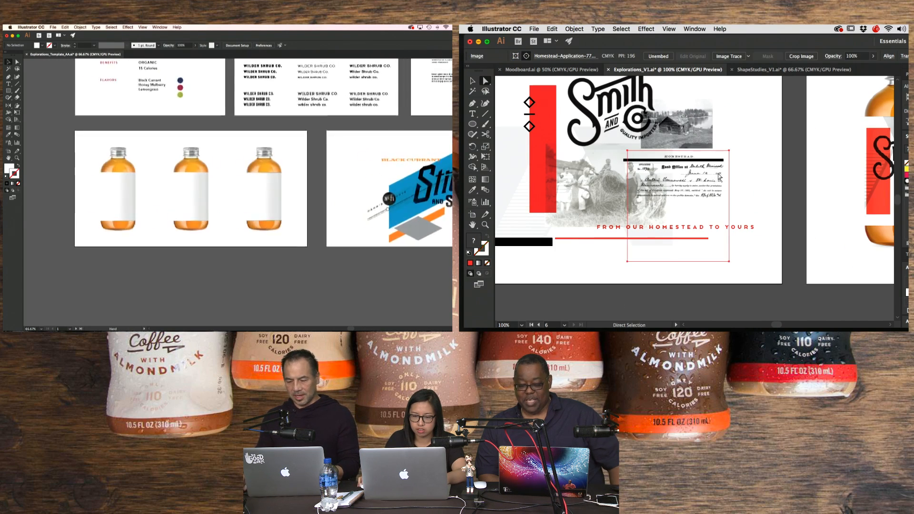
click(699, 192)
drag(800, 202, 753, 201)
click(410, 214)
key(super+v)
key(super+x)
key(v)
click(676, 191)
key(super+c)
drag(801, 186, 625, 188)
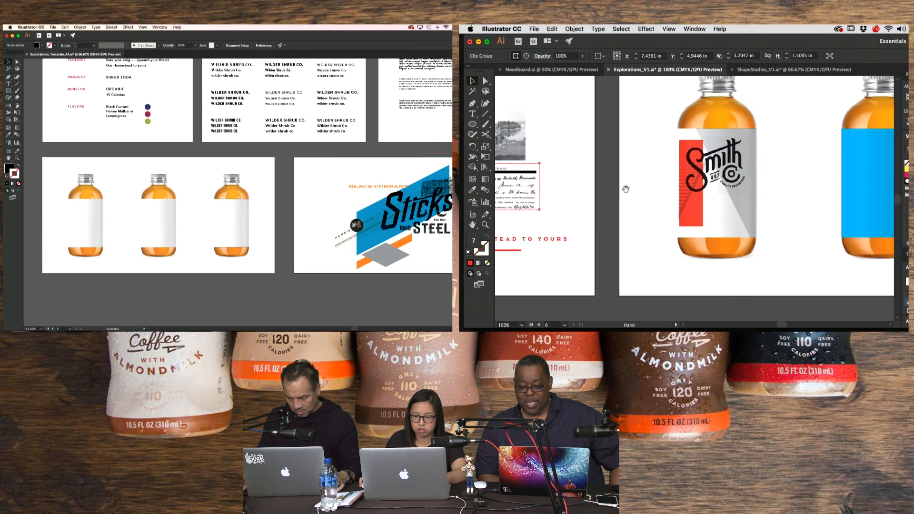
- Scale the pasted Sticks and Steel logo to fit the third bottle's label, and shrink the homestead document on the Smith and Co. label
drag(443, 210, 253, 218)
key(super+v)
drag(712, 187, 767, 207)
drag(286, 178, 256, 201)
drag(800, 210, 770, 202)
drag(256, 200, 252, 204)
drag(770, 202, 762, 193)
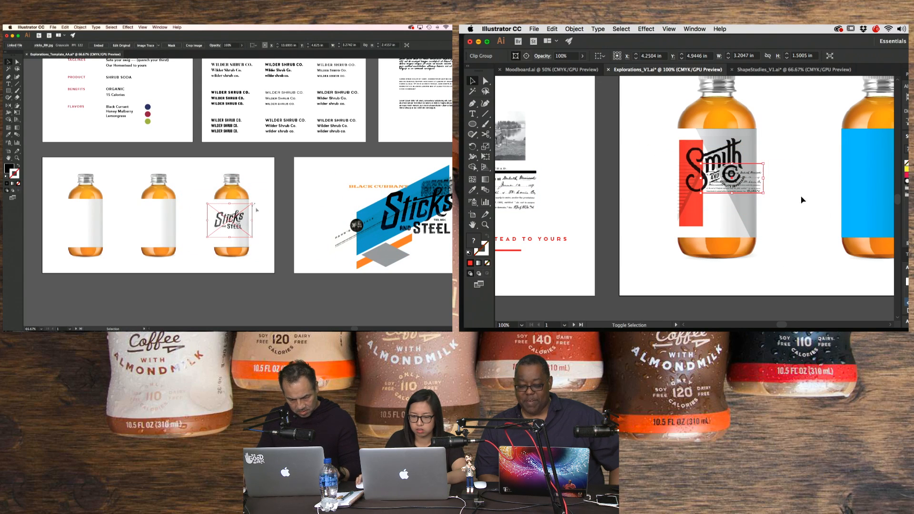
- Nudge the Sticks and Steel logo to centre it on the third bottle's label
click(810, 198)
scroll(810, 196, left, 2)
scroll(810, 196, left, 3)
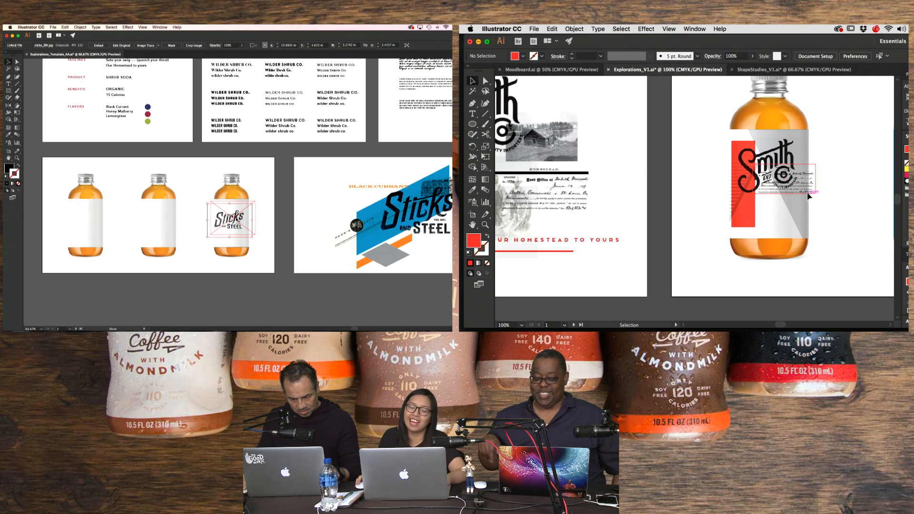
drag(233, 222, 234, 220)
scroll(627, 176, right, 1)
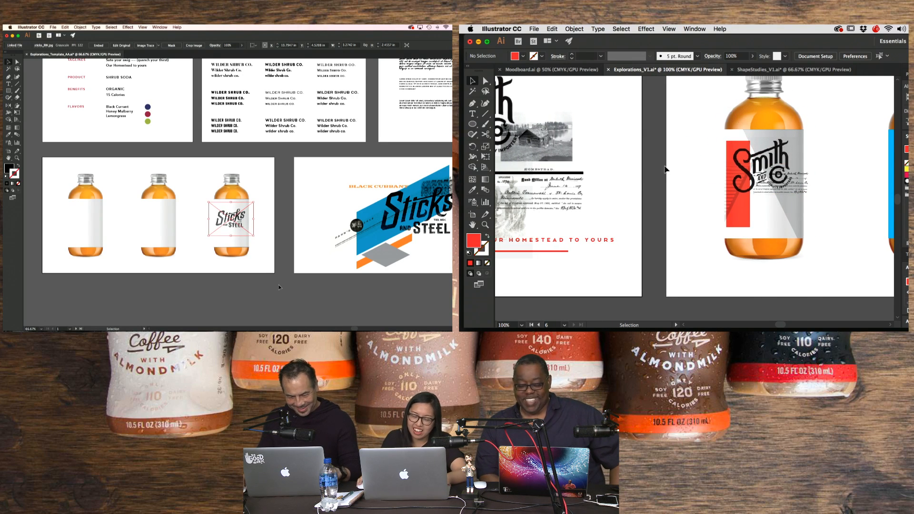
click(285, 262)
- Copy the blue diagonal band from the Sticks and Steel artwork and paste it in front on the third bottle
drag(621, 180, 768, 195)
click(367, 213)
key(a)
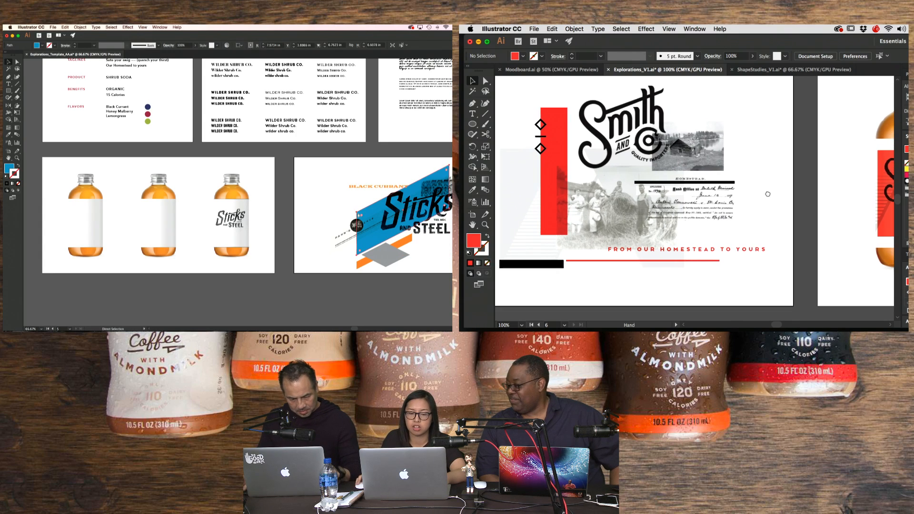
double_click(228, 209)
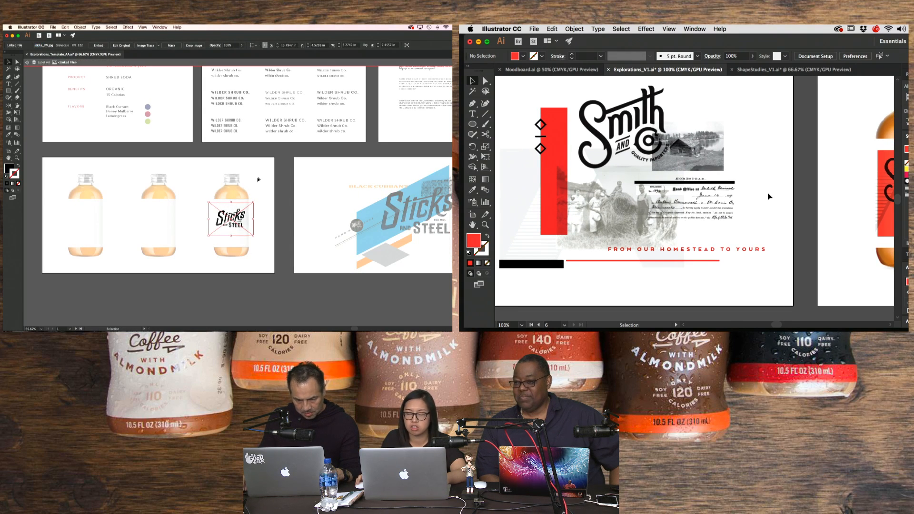
click(258, 179)
key(super+equal)
key(super+equal)
key(super+equal)
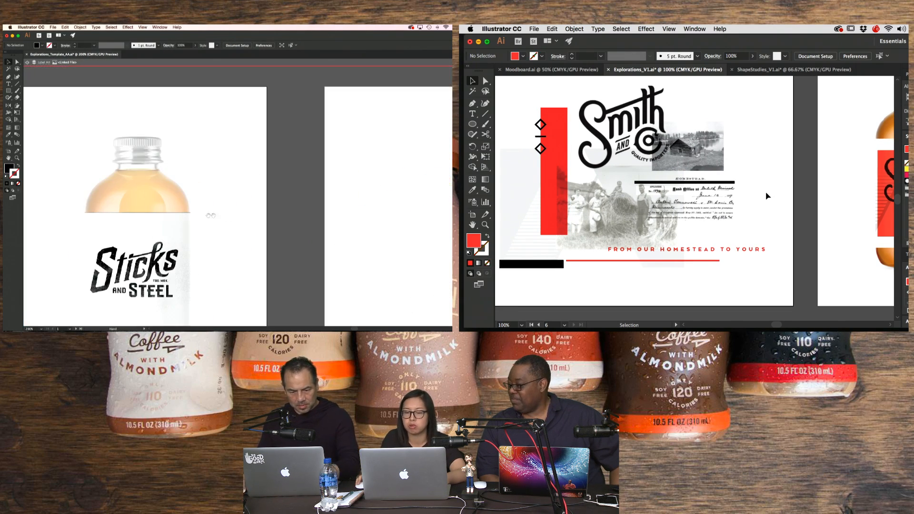
drag(208, 215, 328, 156)
click(328, 157)
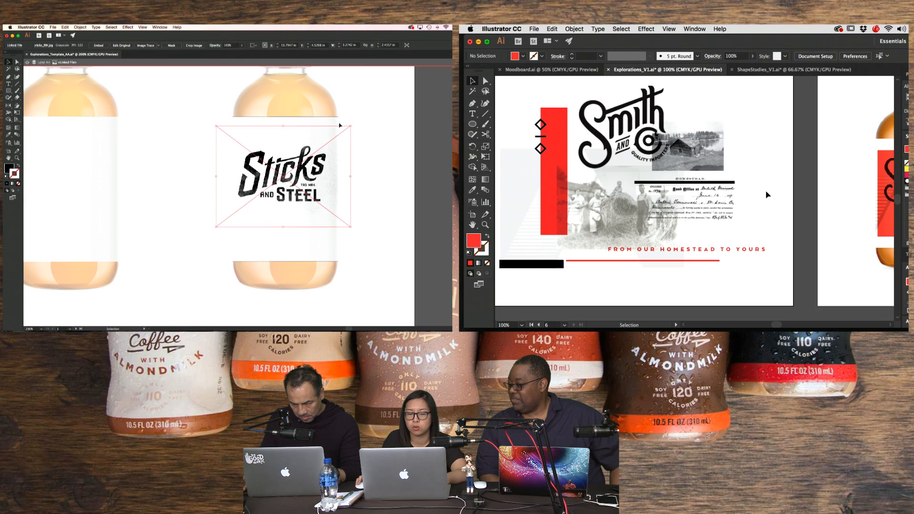
click(339, 125)
key(super+f)
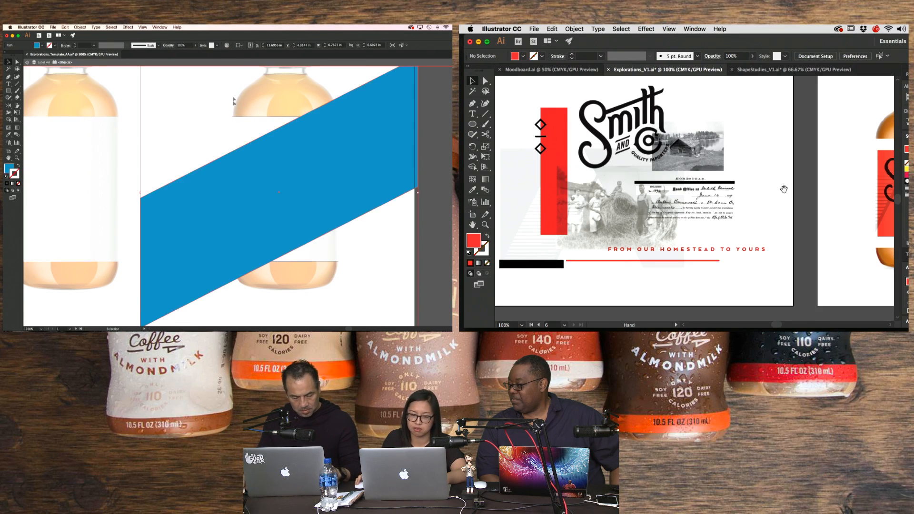
- Scale down the blue diagonal band over the third bottle and bring the Sticks and Steel logo in front of it
drag(783, 189, 688, 190)
key(super+minus)
drag(746, 191, 728, 182)
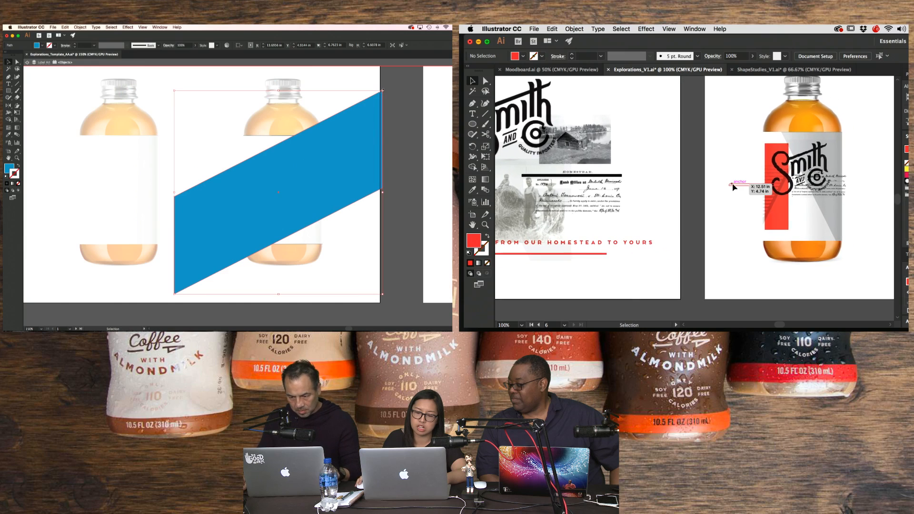
drag(382, 90, 352, 125)
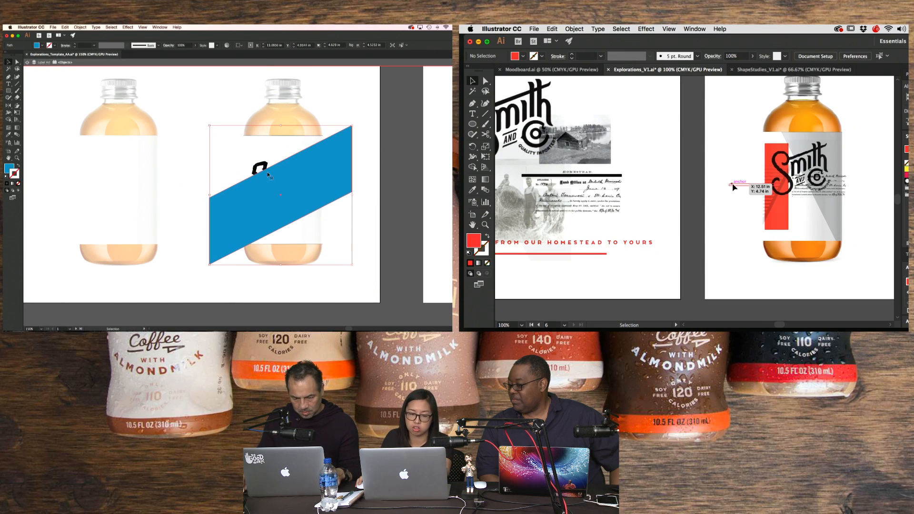
click(261, 169)
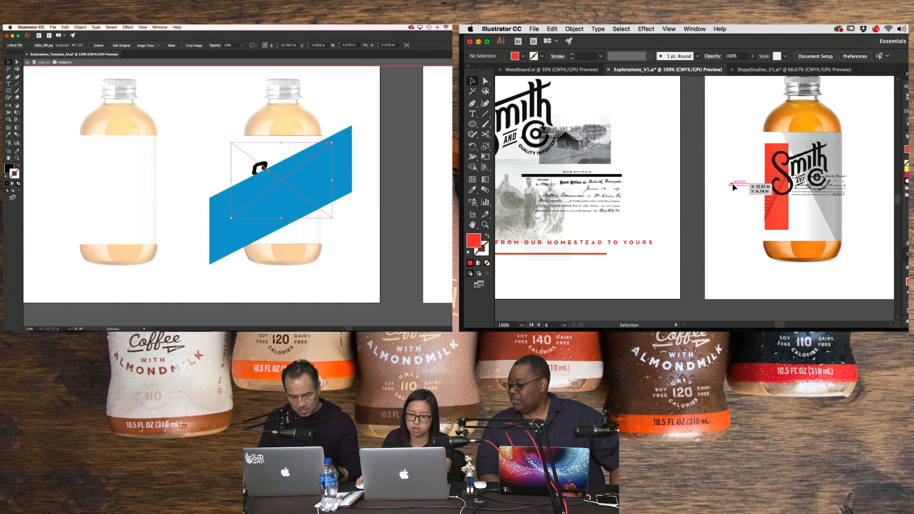
key(super+shift+bracketright)
click(338, 174)
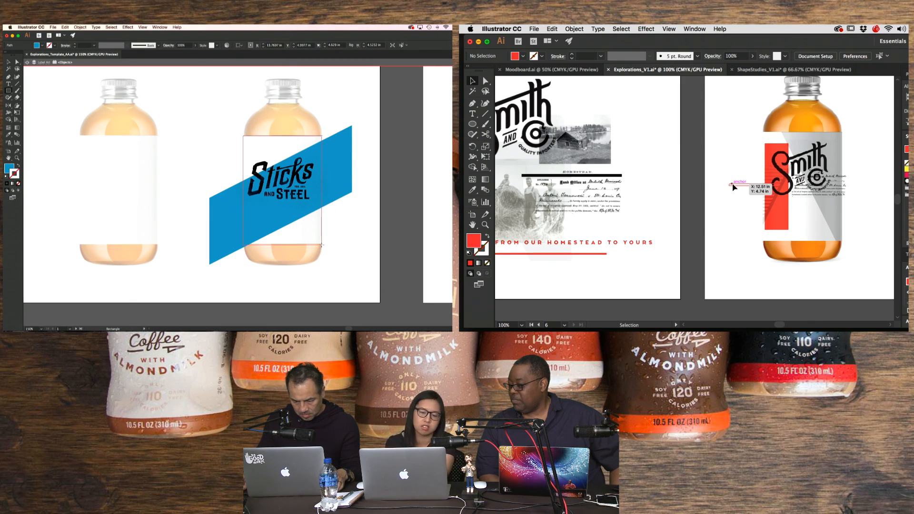
- Draw a rectangle matching the third bottle's label and use it as a clipping mask for the blue diagonal band
drag(322, 245, 322, 245)
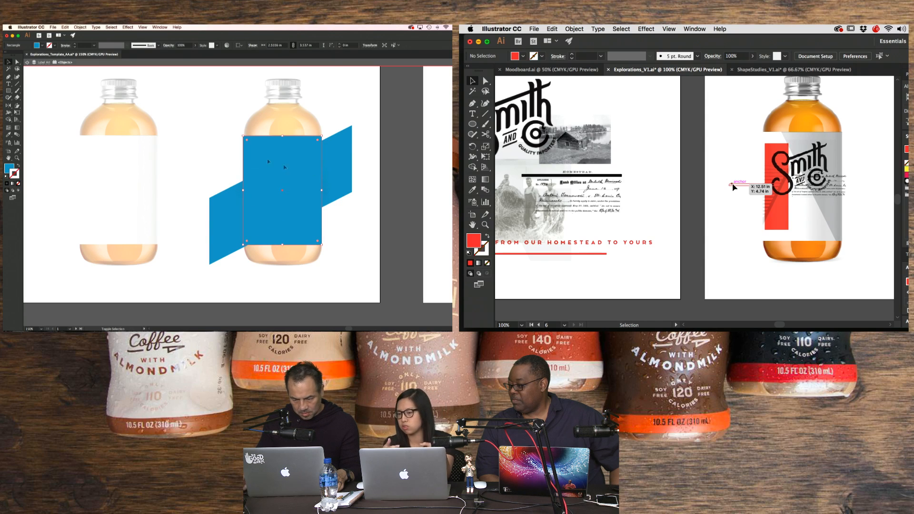
shift+click(337, 167)
key(super+7)
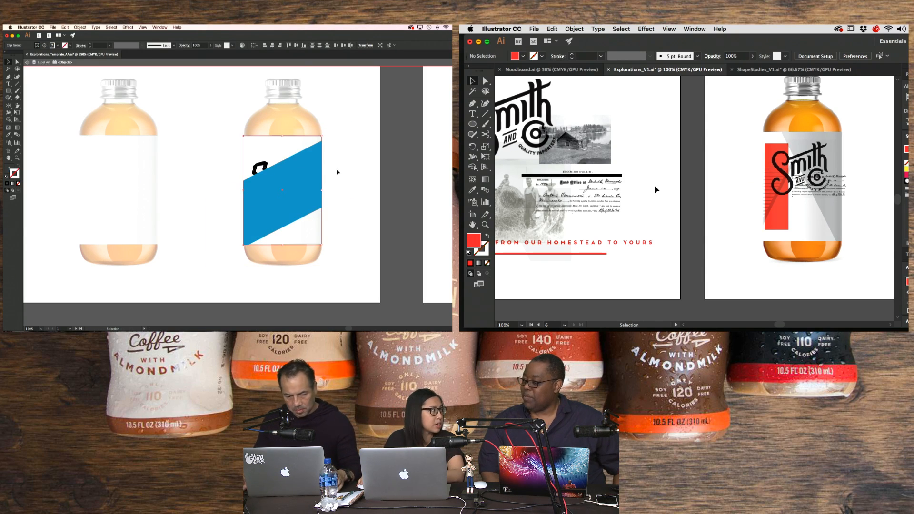
- Bring the Sticks and Steel logo in front of the clipped band, and move the homestead document below the Smith and Co. logo
click(259, 168)
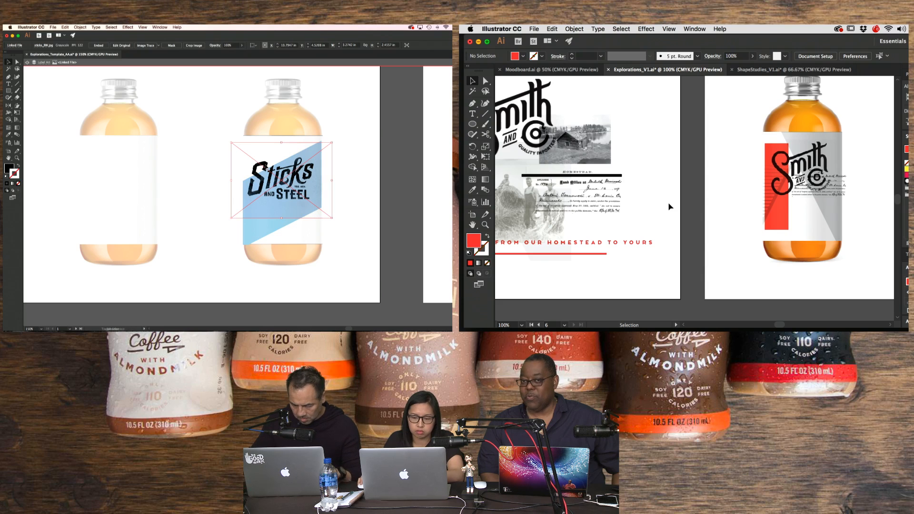
drag(655, 205, 636, 205)
double_click(352, 247)
key(super+equal)
drag(744, 219, 671, 217)
click(804, 178)
click(267, 166)
drag(804, 178, 798, 219)
key(super+shift+bracketright)
click(351, 262)
click(865, 201)
- Move the blue band up inside its label mask, and reshape the red bar into a horizontal band at the Smith label's lower left edge
click(253, 224)
key(a)
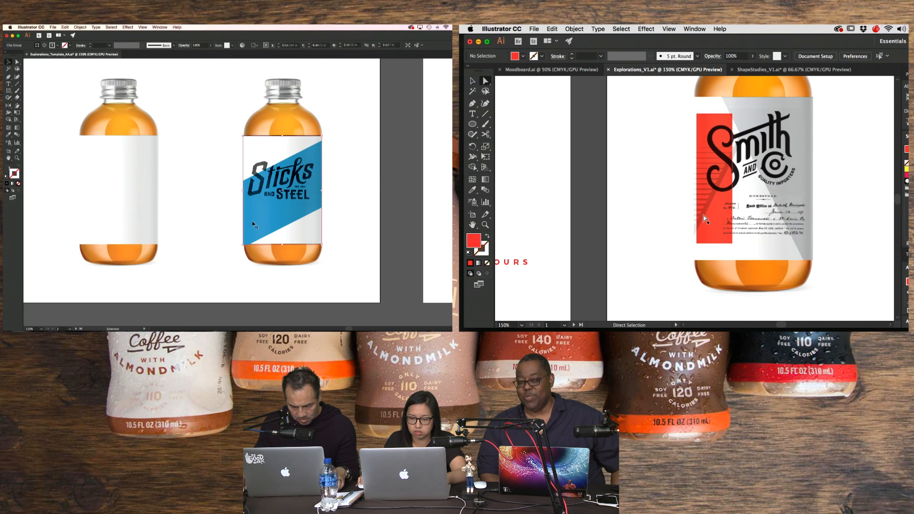
double_click(252, 224)
click(706, 222)
key(v)
drag(253, 212, 253, 195)
drag(732, 114, 797, 220)
double_click(337, 260)
key(super+minus)
drag(386, 247, 316, 240)
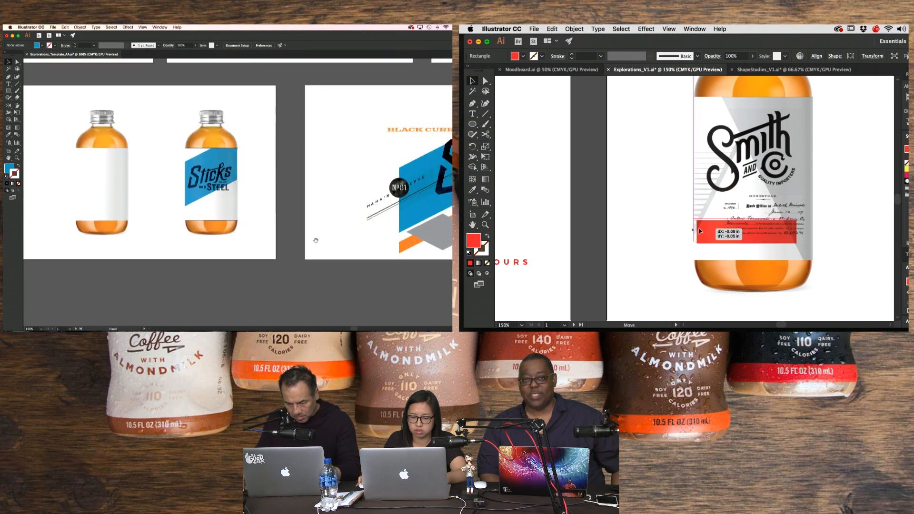
drag(706, 233, 704, 231)
- Raise the Smith and Co. logo slightly, and undo moving the diagonal line strip onto the Sticks and Steel bottle
click(854, 202)
click(386, 209)
drag(854, 201, 751, 213)
drag(386, 210, 200, 196)
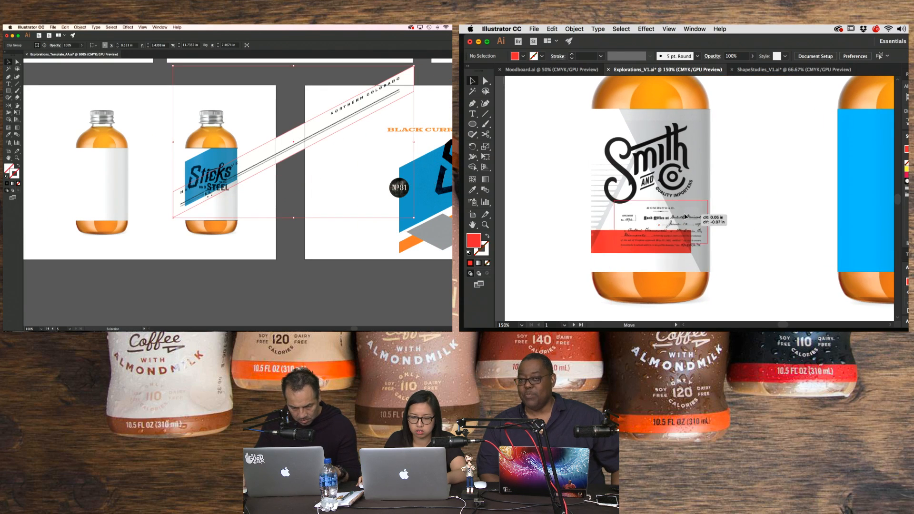
click(671, 178)
drag(671, 178, 660, 159)
key(super+z)
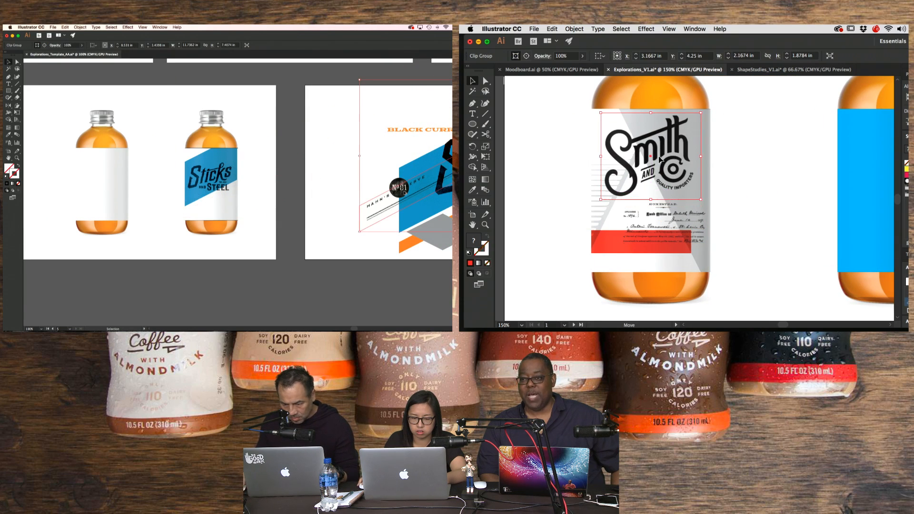
- Place a copy of the diagonal line strip on the Sticks and Steel bottle, and slightly shrink and reposition the Smith and Co. logo
drag(229, 190, 196, 199)
drag(701, 199, 695, 194)
drag(197, 199, 195, 199)
drag(696, 195, 695, 194)
click(737, 205)
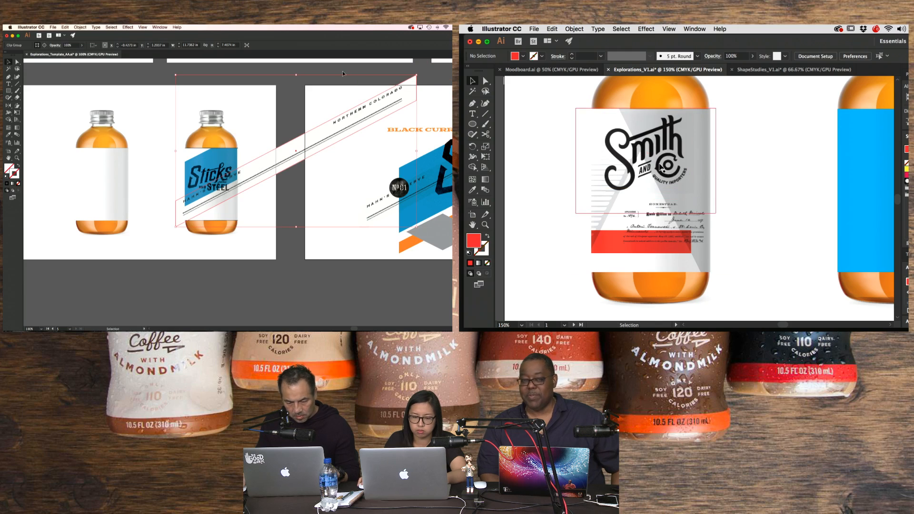
drag(646, 157, 655, 162)
- Scale down the diagonal line strip beside the Sticks and Steel bottle, and paste a copy of the moodboard's black bar near the Smith label
click(564, 232)
drag(565, 232, 904, 216)
drag(416, 74, 358, 112)
key(a)
click(588, 277)
drag(777, 257, 495, 279)
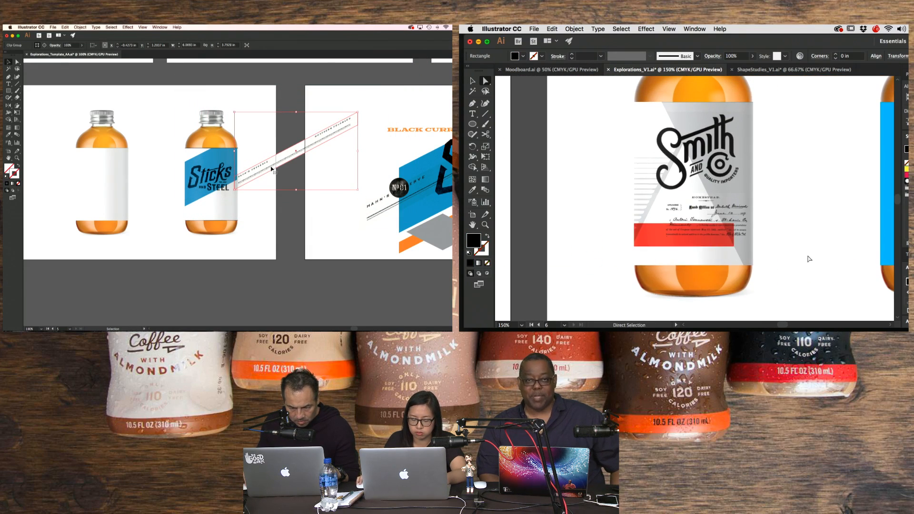
click(807, 258)
key(super+v)
- Move the diagonal line strip across the Sticks and Steel label's lower half, and align the black bar with the red band's upper left edge
key(v)
drag(287, 159, 243, 189)
drag(721, 200, 725, 206)
drag(243, 188, 235, 186)
drag(726, 205, 726, 218)
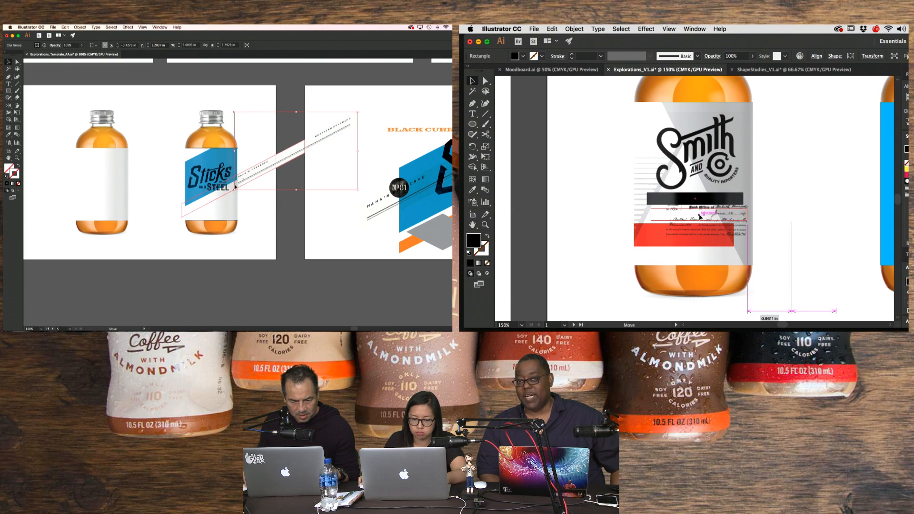
drag(235, 187, 235, 187)
drag(726, 217, 708, 220)
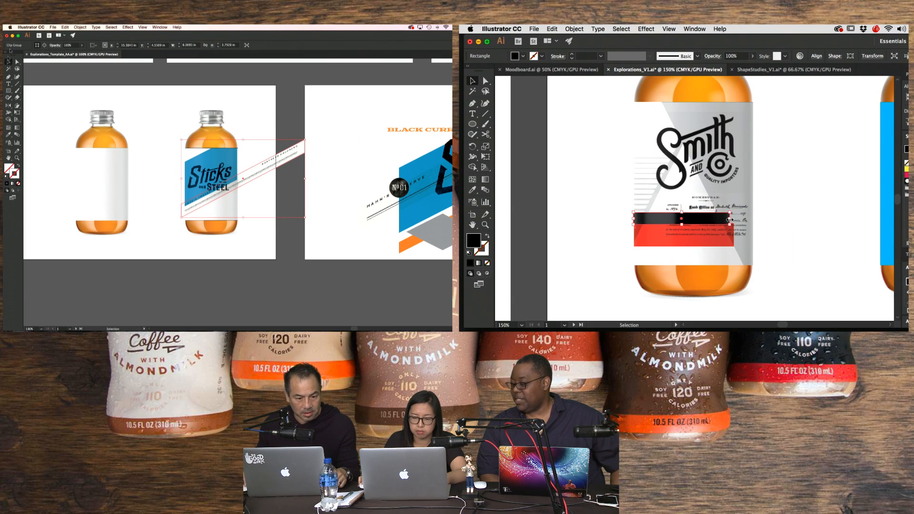
- Thin the black bar above the Smith label's red band, and draw a rectangle over the lower part of the Sticks and Steel label
click(8, 92)
drag(685, 213, 684, 219)
click(822, 199)
drag(825, 196, 708, 217)
drag(237, 169, 221, 208)
drag(707, 216, 707, 217)
drag(220, 208, 184, 220)
- Remove the blue placeholder fill from the second bottle's label, and select the diagonal strip together with its masking rectangle
key(super+minus)
click(8, 61)
drag(710, 173, 680, 181)
key(a)
click(757, 192)
shift+click(249, 182)
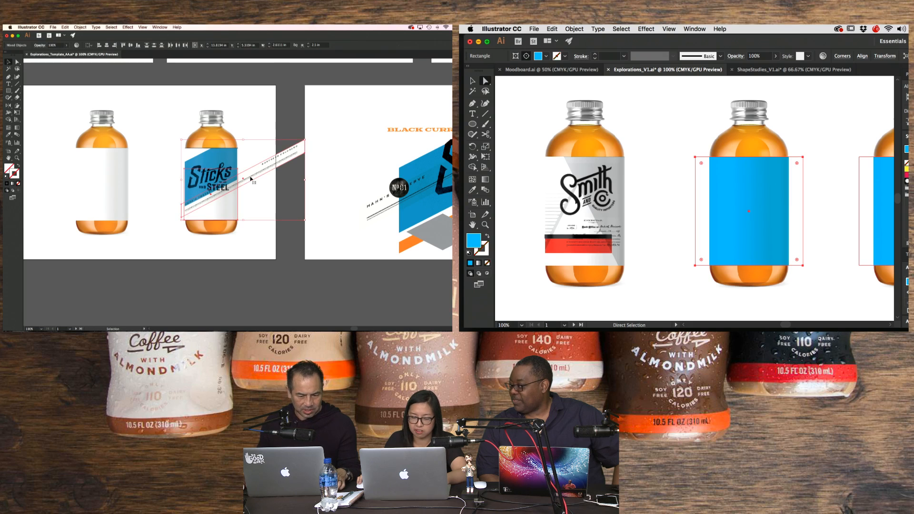
click(827, 124)
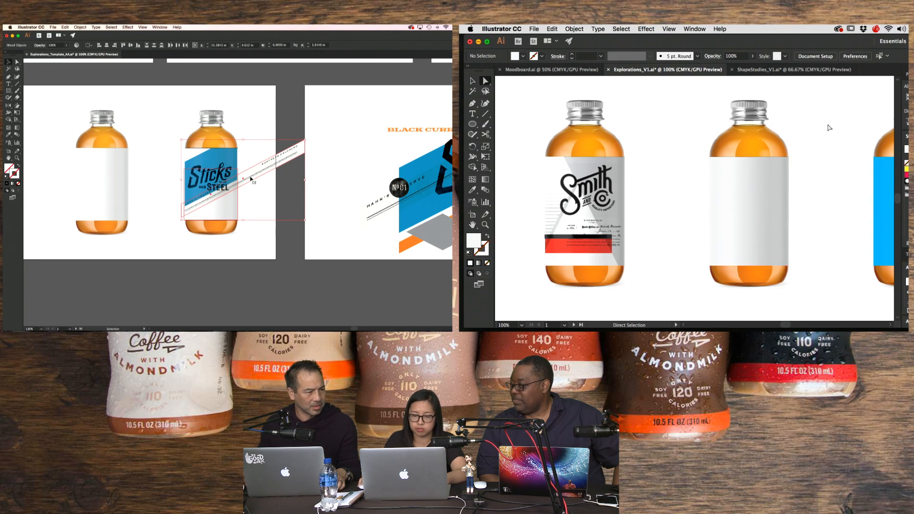
- Compare the Smith and Co. bottle with the artboards in the Moodboard.ai and ShapeStudies_V1.ai documents
drag(627, 214, 676, 214)
key(v)
click(654, 198)
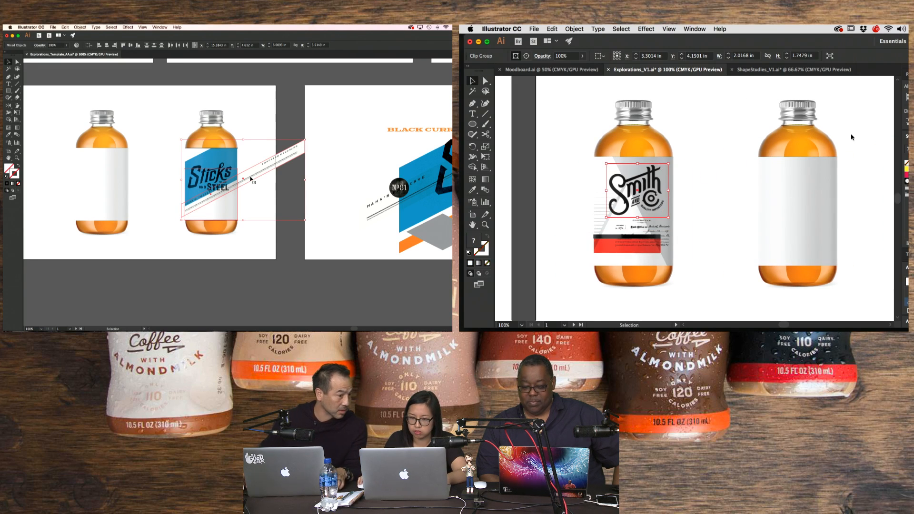
click(792, 70)
click(645, 70)
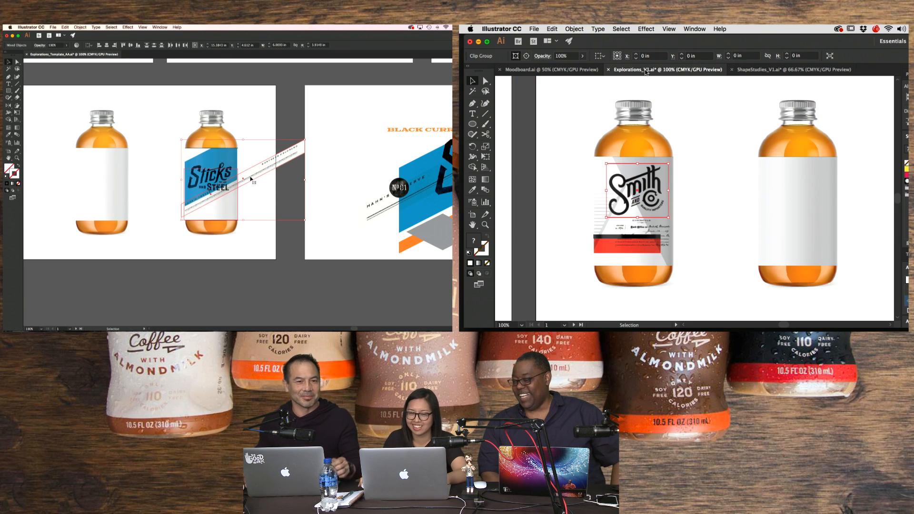
click(580, 70)
click(855, 269)
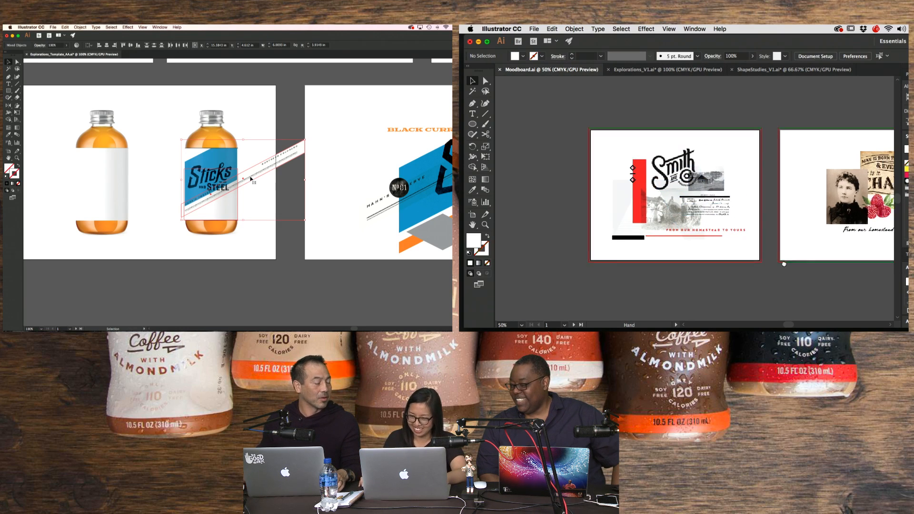
scroll(809, 200, right, 4)
click(684, 69)
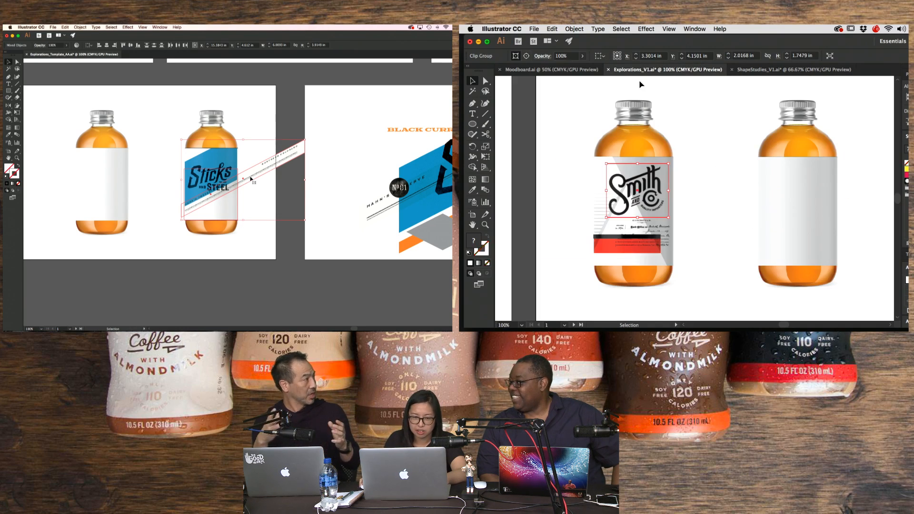
click(518, 69)
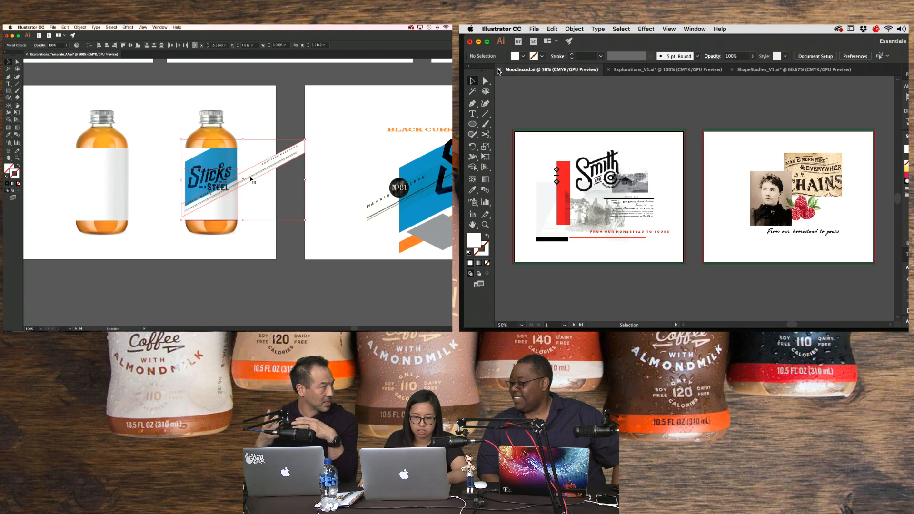
- Copy the horizontal pink guide lines from the upper bottle row in ShapeStudies_V1.ai into Explorations_V1.ai
click(781, 70)
drag(806, 178, 751, 181)
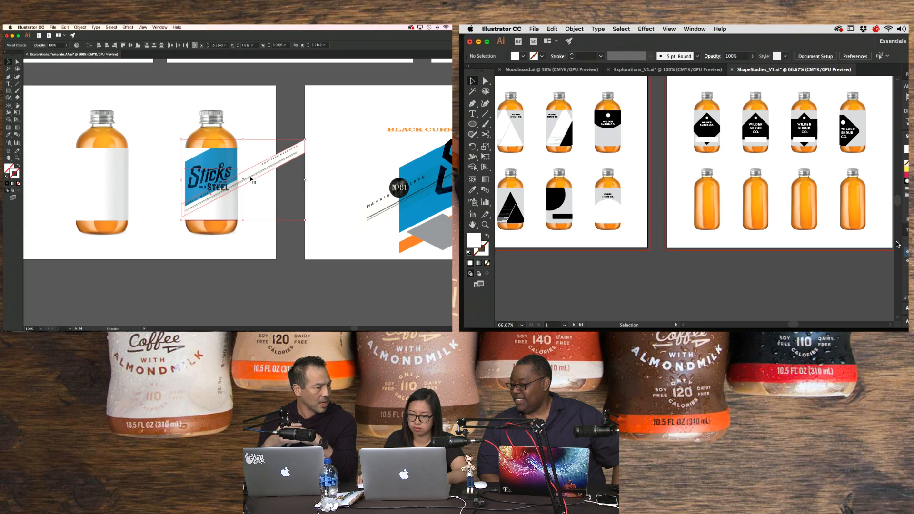
click(906, 243)
drag(832, 188, 788, 202)
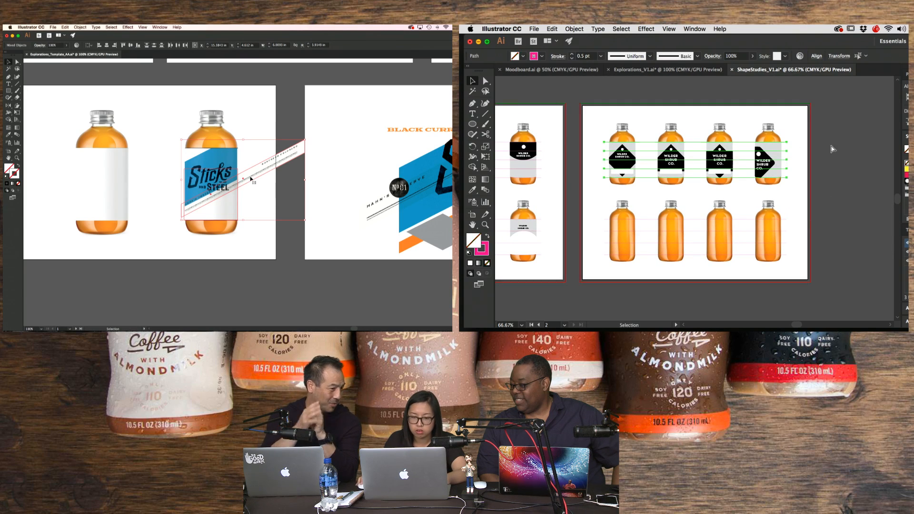
click(619, 70)
click(750, 165)
key(super+v)
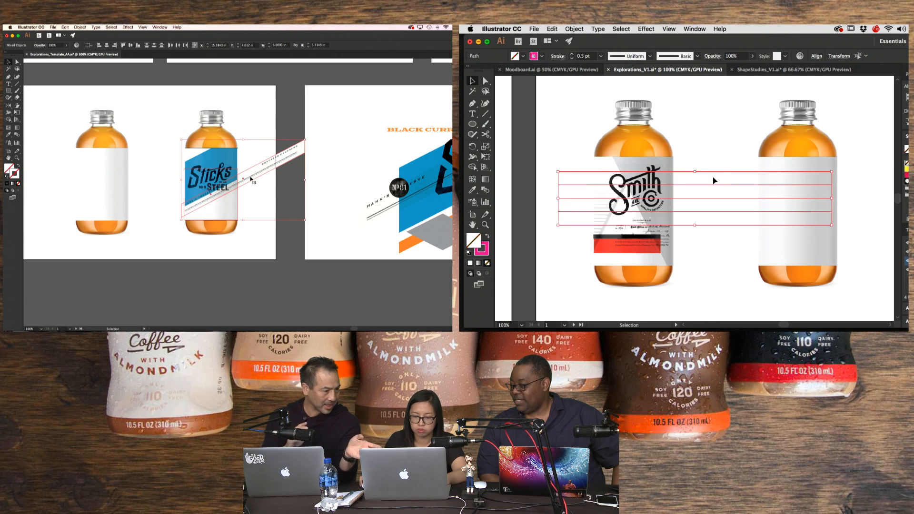
- Align the outer guide lines with the label's upper and lower edges, and distribute the lines between them evenly
drag(717, 170, 740, 155)
click(718, 202)
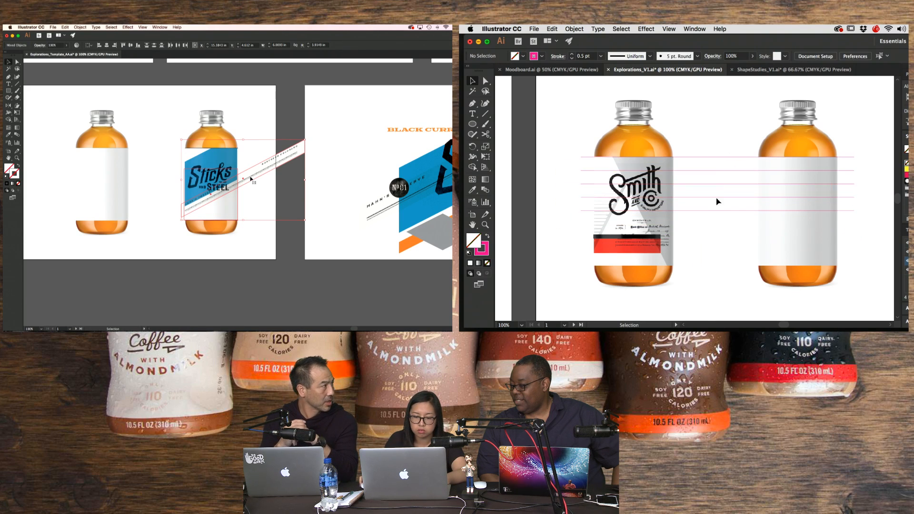
drag(714, 211, 716, 265)
drag(717, 129, 717, 133)
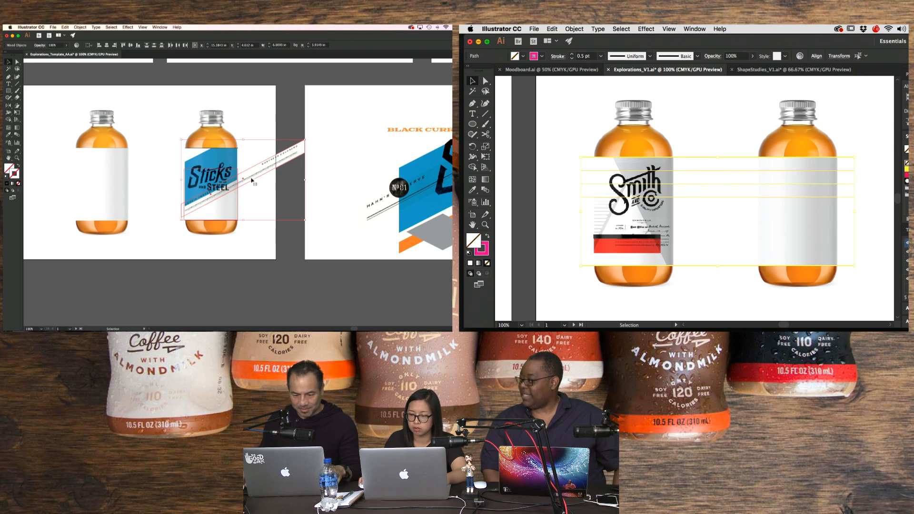
key(super+equal)
click(707, 150)
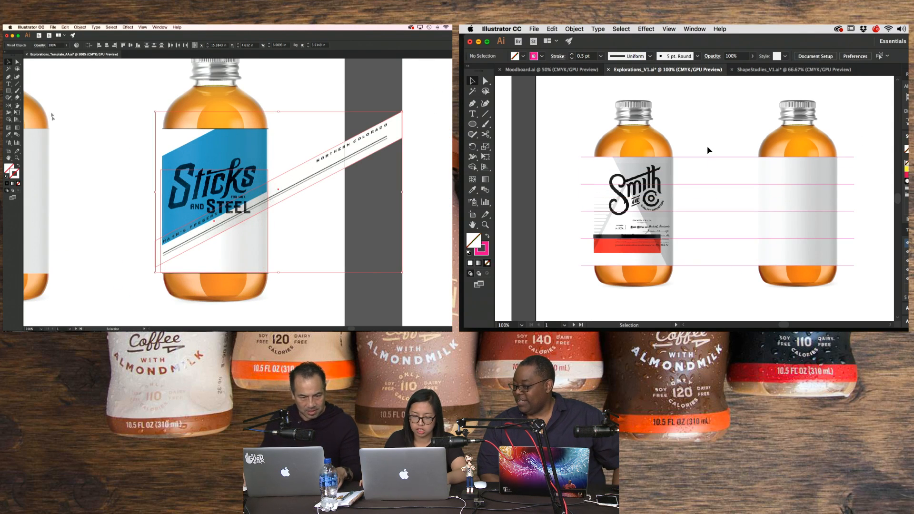
- Extend the guide lines across the third bottle, and clip the Sticks and Steel bottle's diagonal strip with its rectangle
key(super+minus)
key(m)
drag(729, 152, 670, 252)
drag(804, 204, 710, 212)
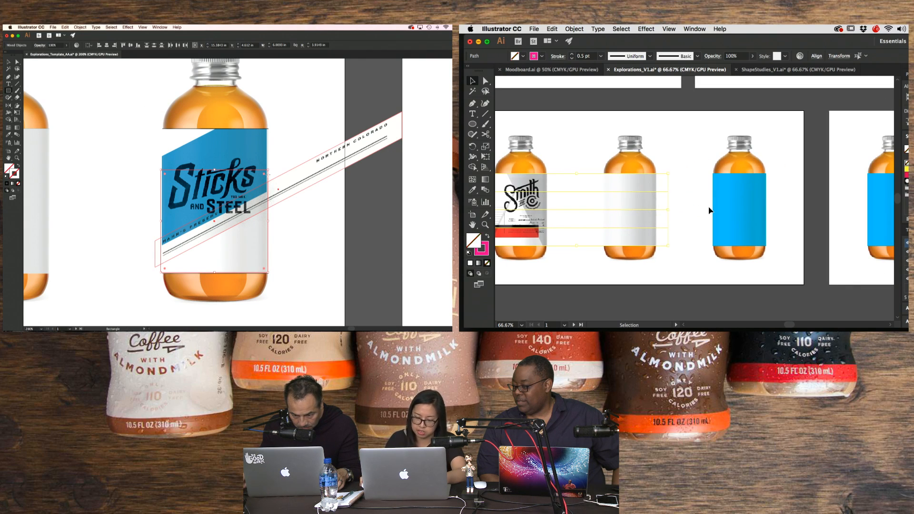
drag(607, 221, 647, 222)
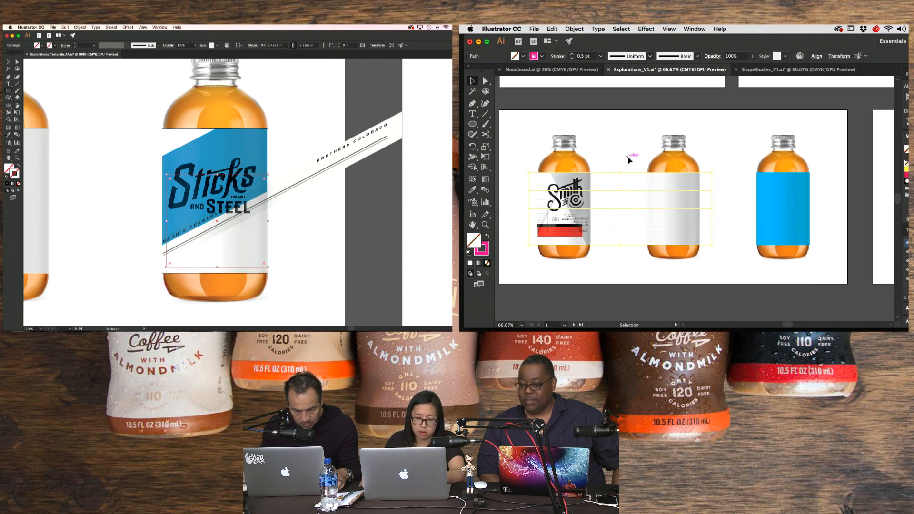
drag(717, 209, 826, 210)
shift+click(309, 171)
key(super+7)
key(super+shift+a)
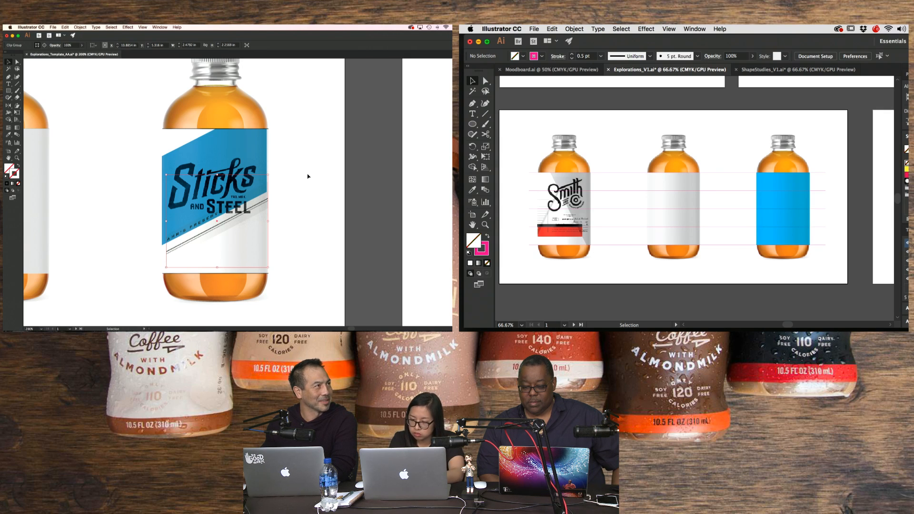
- Nudge the Smith and Co. logo upward within its label
drag(744, 319, 744, 281)
drag(603, 260, 689, 281)
key(super+equal)
key(super+equal)
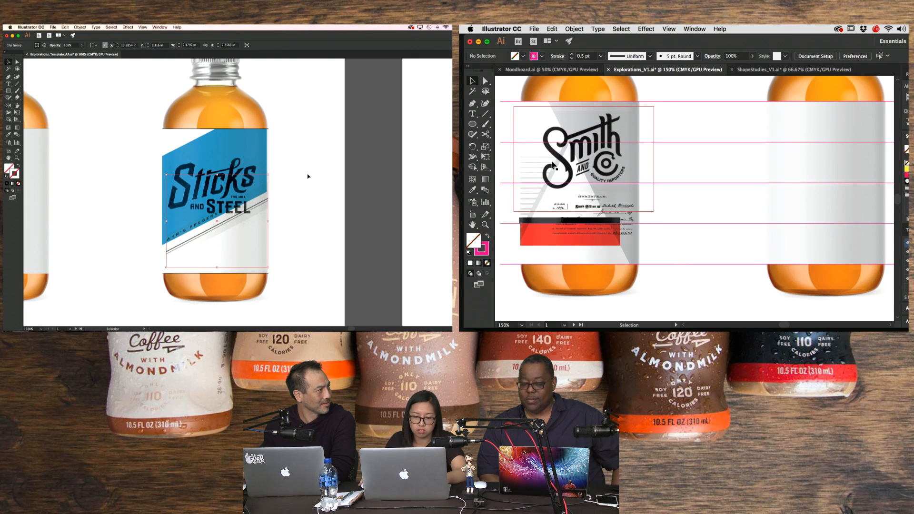
click(570, 169)
key(Up)
key(Up)
key(Up)
key(Up)
key(Up)
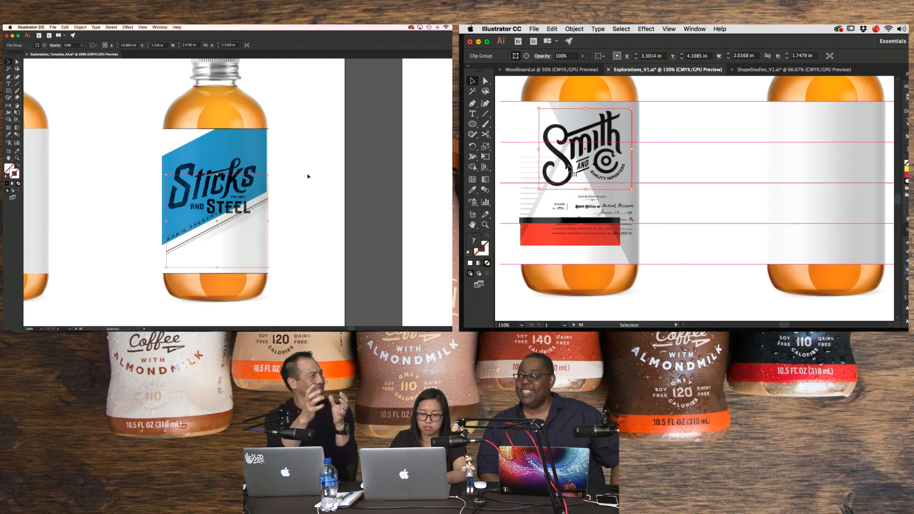
drag(707, 189, 705, 195)
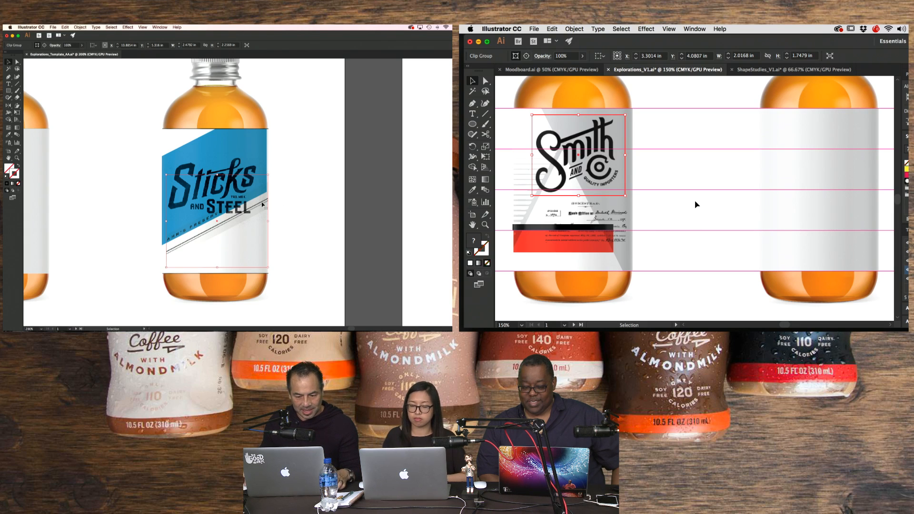
- Shift the clipped diagonal strip up and to the right, and trim its mask to the Sticks and Steel bottle's right edge
drag(279, 197, 283, 195)
drag(718, 196, 703, 222)
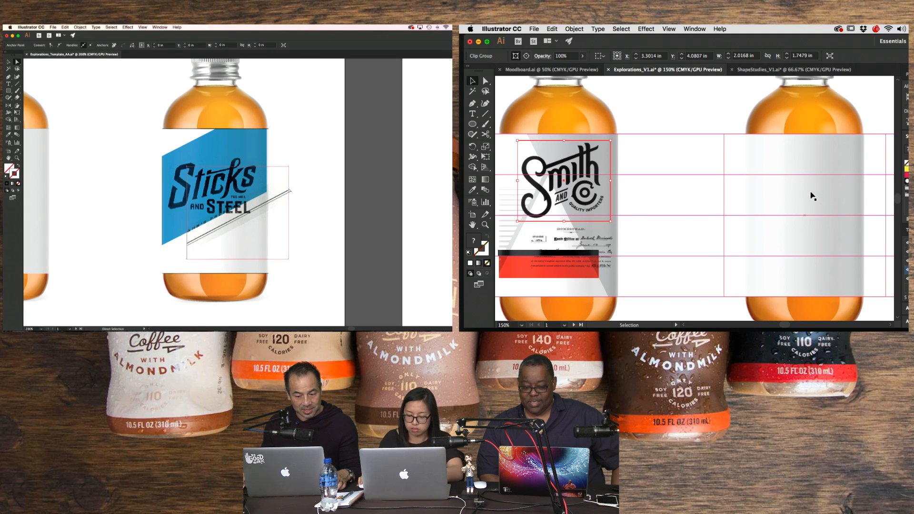
key(super+minus)
drag(793, 199, 716, 188)
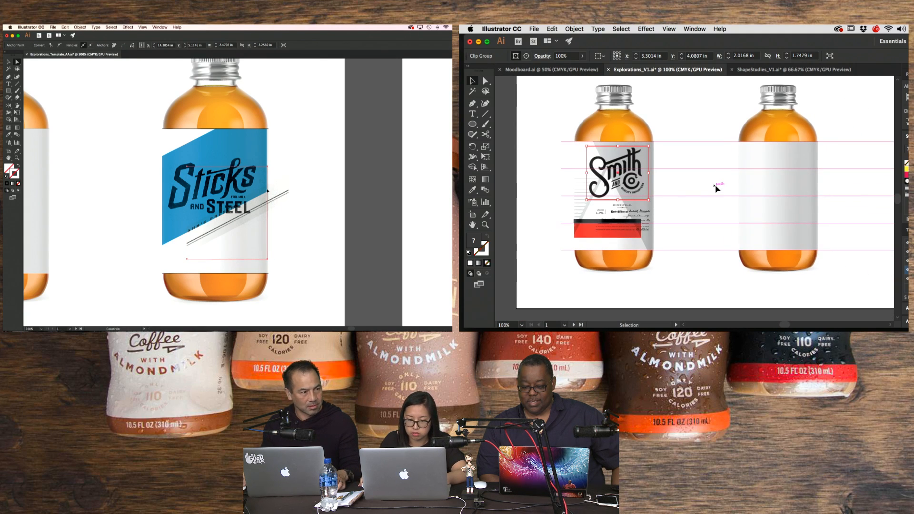
click(281, 197)
- Examine the label layouts on both ShapeStudies_V1.ai artboards, and bring the Sticks and Steel number badge into view
click(794, 70)
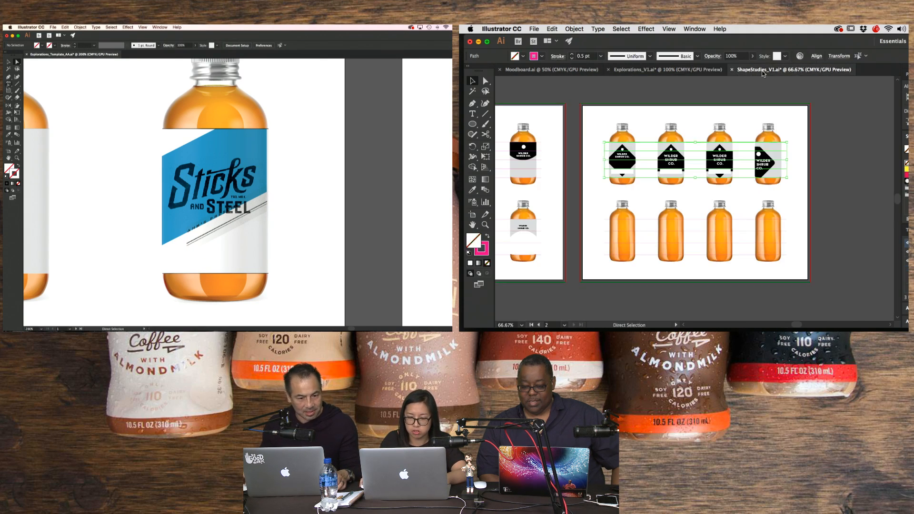
drag(692, 127, 796, 122)
drag(636, 117, 731, 122)
drag(391, 245, 364, 246)
key(super+minus)
drag(435, 236, 426, 301)
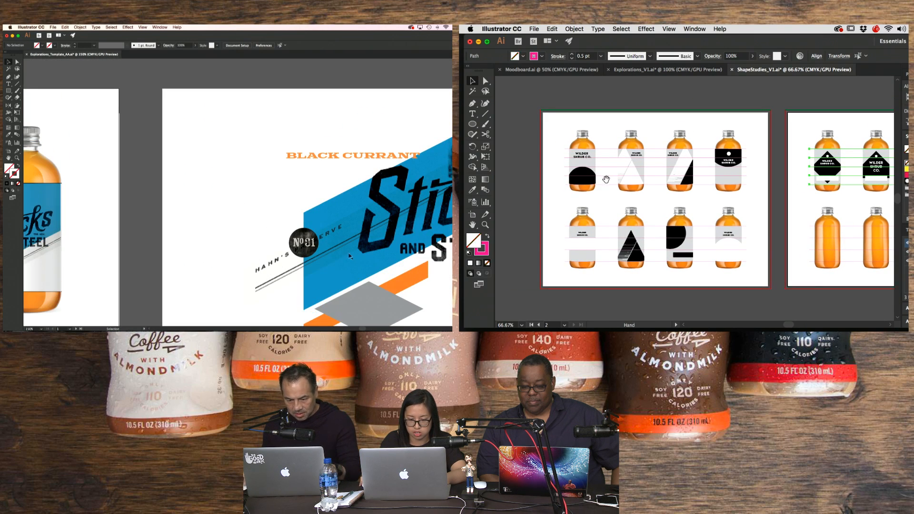
drag(605, 185, 611, 162)
- Place a copy of the round number badge at the lower left of the Sticks and Steel bottle's label
click(304, 236)
key(super+equal)
drag(144, 233, 281, 234)
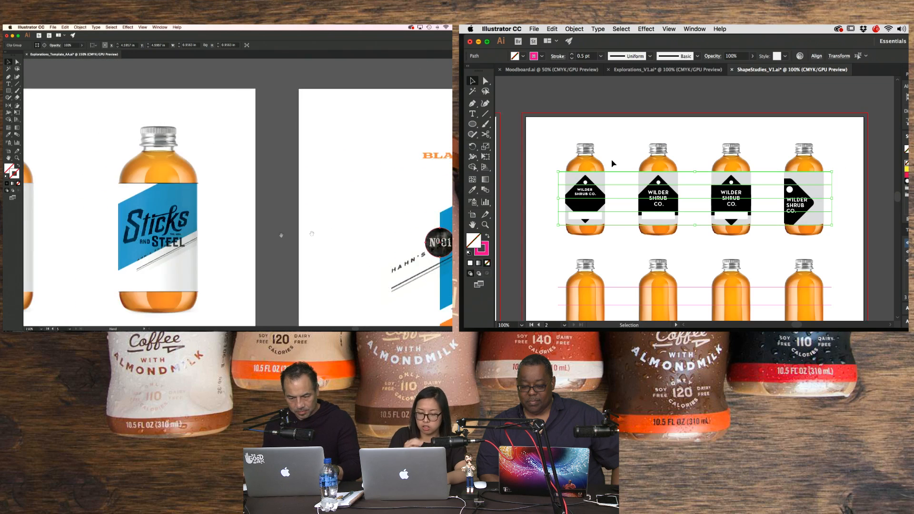
drag(216, 239, 260, 215)
key(super+v)
drag(639, 227, 630, 166)
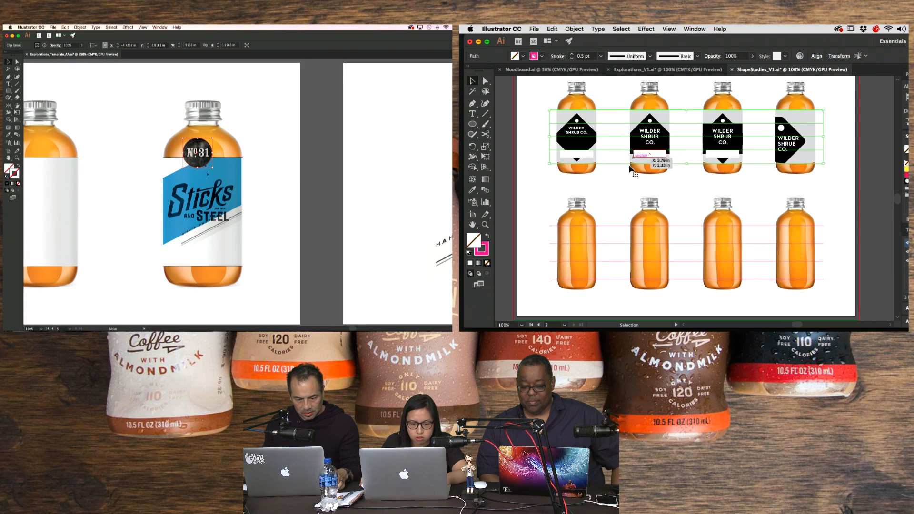
drag(200, 146, 182, 235)
key(a)
click(592, 146)
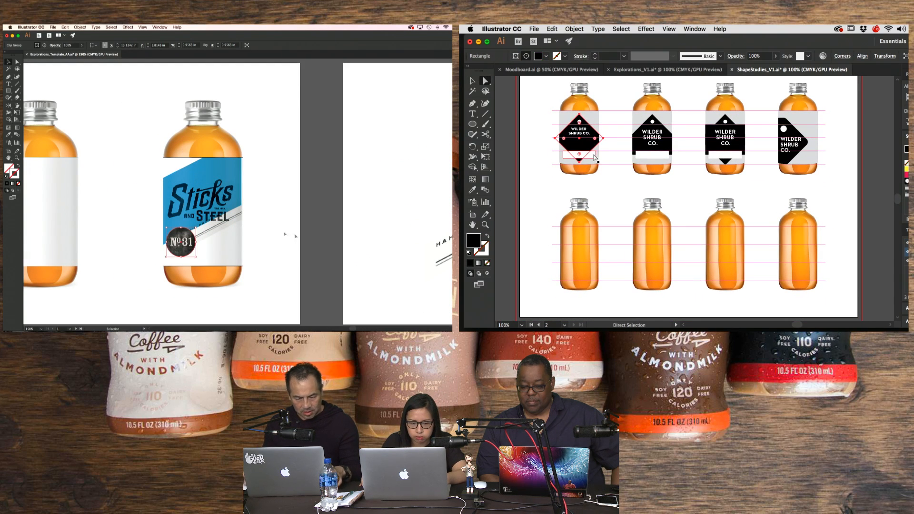
- Select the faded farm family photo among the Smith and Co. elements in Explorations_V1.ai for reuse
click(553, 71)
key(super+minus)
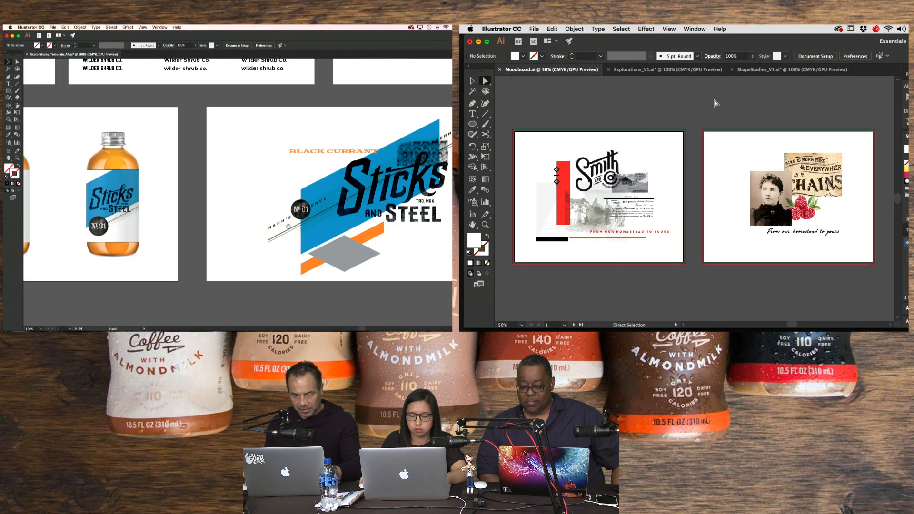
drag(239, 218, 197, 222)
click(670, 70)
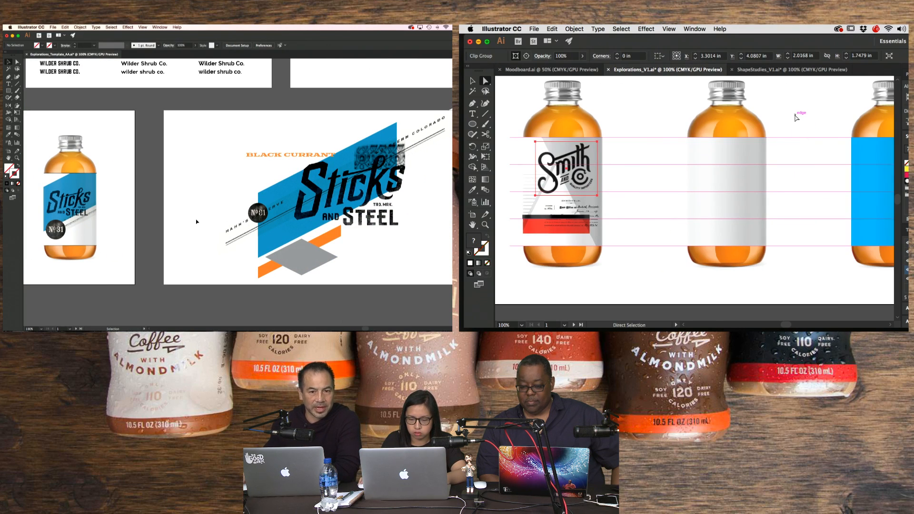
click(794, 118)
drag(625, 187, 860, 187)
drag(714, 199, 819, 200)
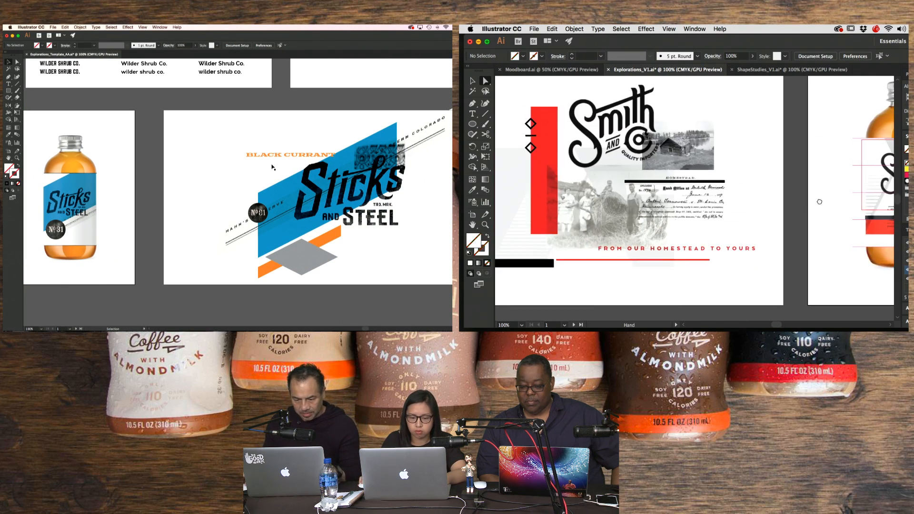
key(v)
click(588, 223)
- Try to copy the background image from the Sticks and Steel artwork toward its bottle, and undo the copy
mouse_move(259, 164)
mouse_down()
mouse_move(314, 161)
mouse_move(223, 205)
mouse_up()
drag(790, 199, 596, 202)
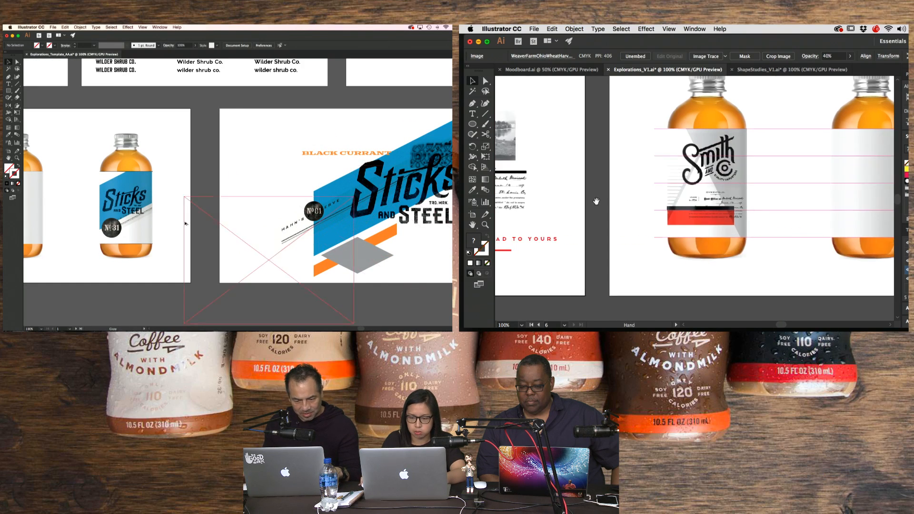
drag(222, 204, 223, 208)
drag(804, 207, 706, 208)
key(b)
key(super+z)
key(super+shift+a)
- Copy the BLACK CURRANT text onto the Sticks and Steel bottle, and place the farm photo inside the second bottle's label mask
key(v)
click(313, 153)
drag(772, 189, 712, 192)
double_click(694, 190)
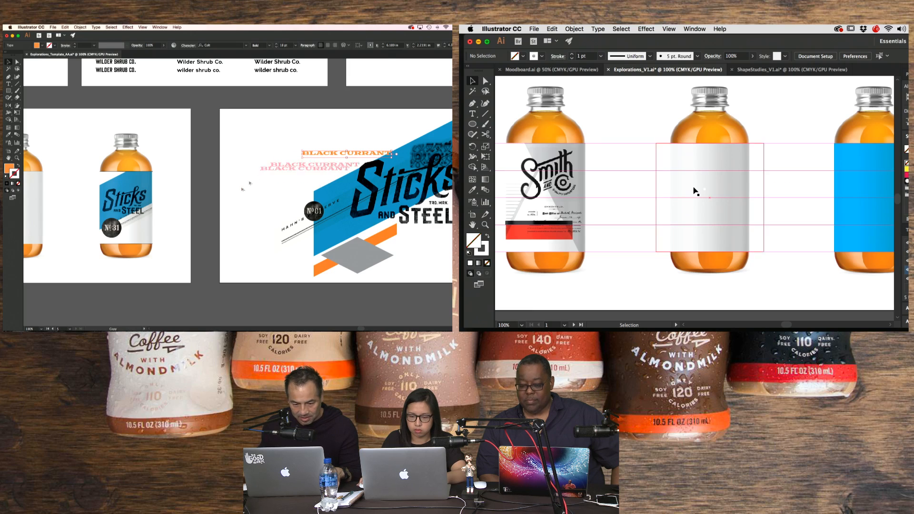
drag(695, 191, 767, 197)
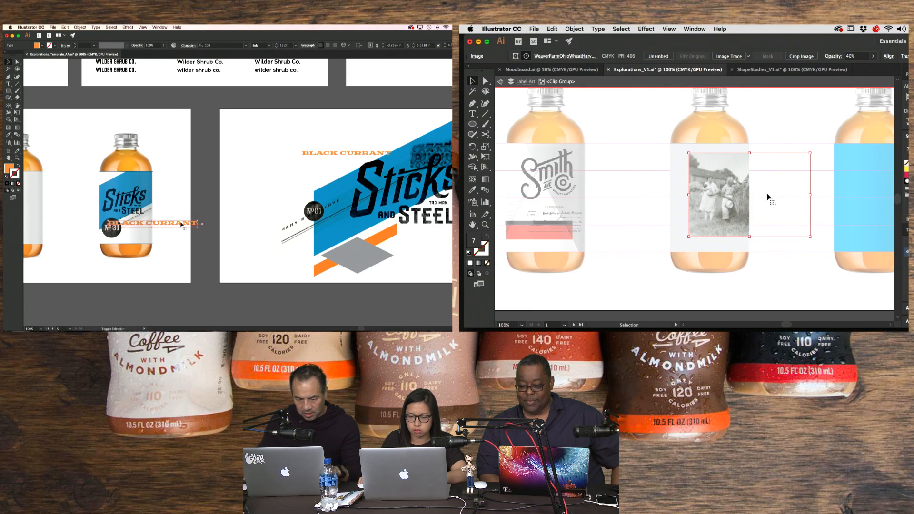
- Resize and position the farm photo in the second bottle's label, and scale down the BLACK CURRANT text on the Sticks and Steel bottle
shift+click(809, 235)
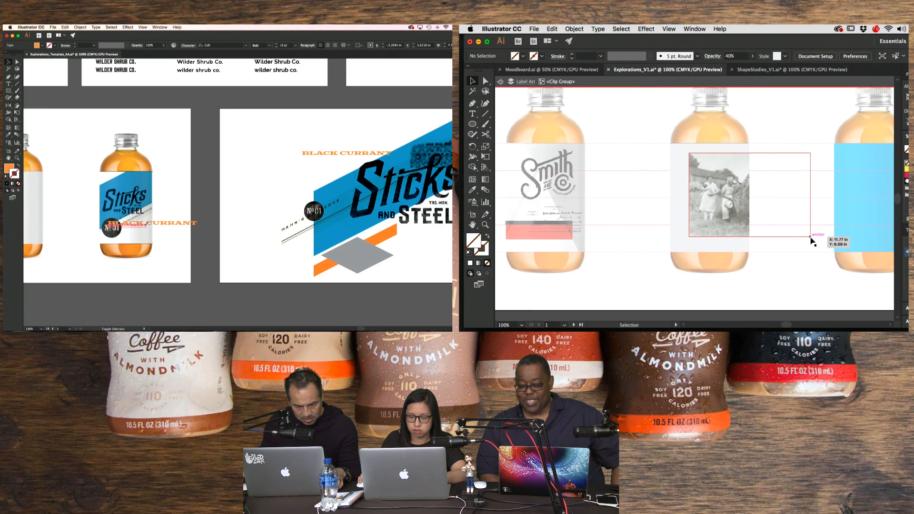
drag(147, 227, 179, 217)
click(798, 152)
drag(809, 154, 775, 177)
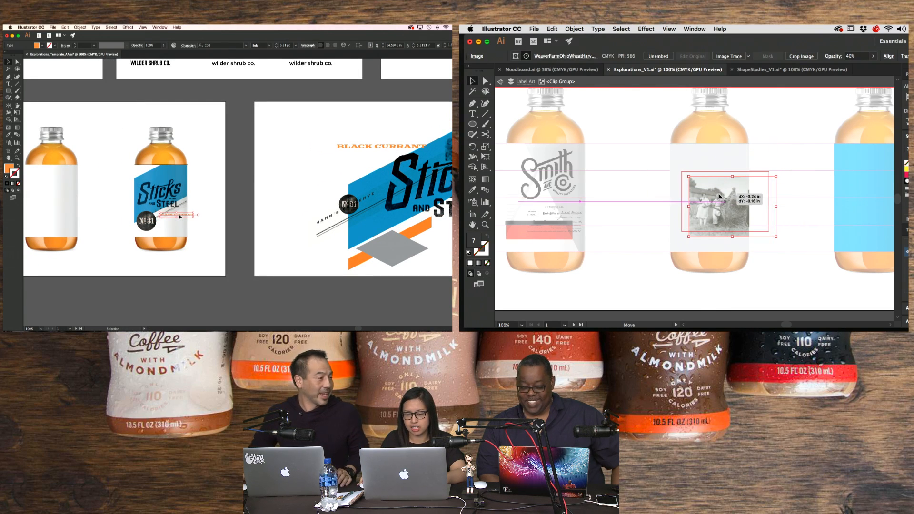
drag(719, 196, 722, 178)
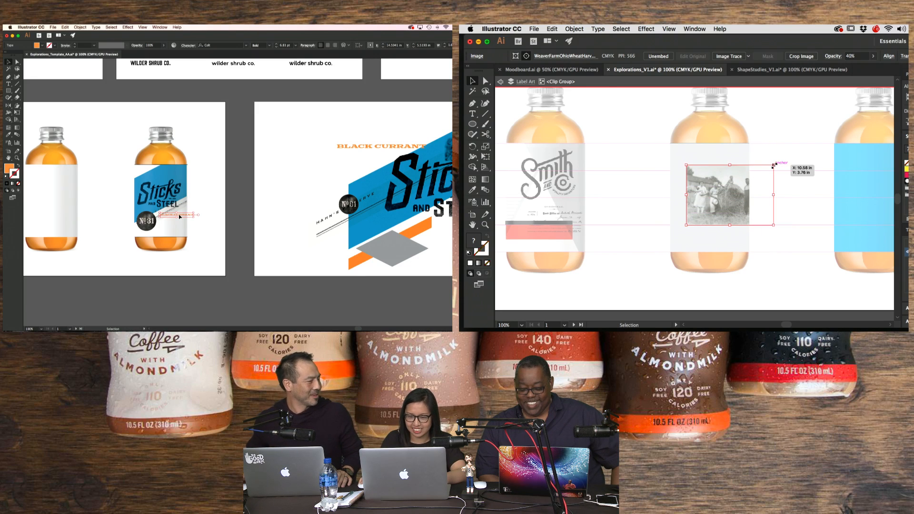
drag(773, 165, 804, 134)
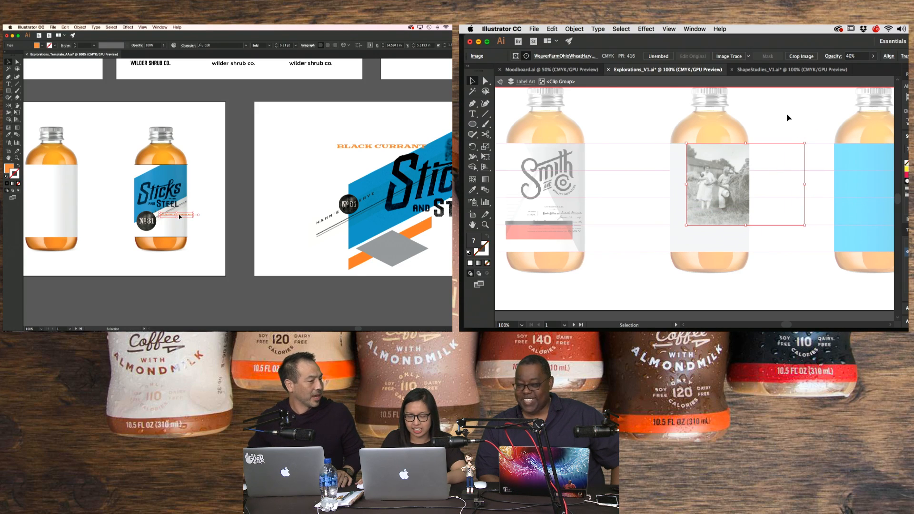
double_click(759, 128)
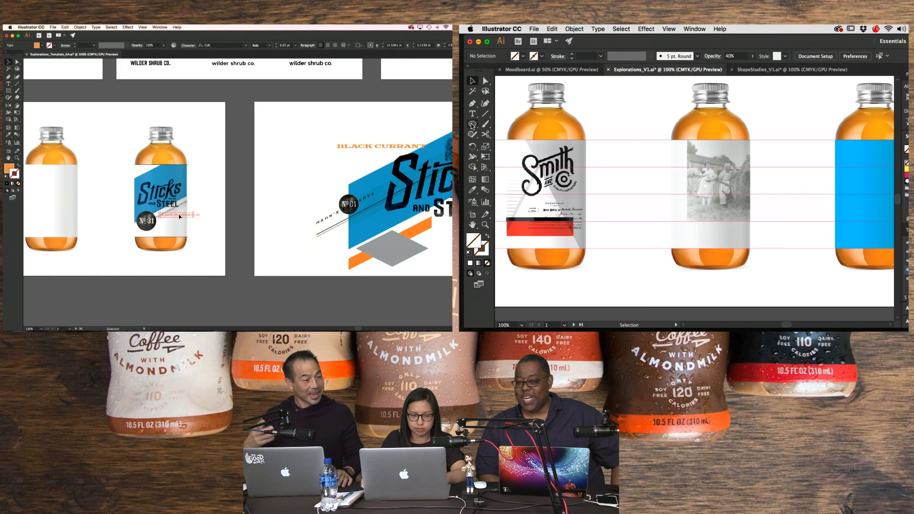
- Move BLACK CURRANT to the bottom of the Sticks and Steel label, and draw a wide rectangle across the farm photo's lower edge
drag(472, 125, 496, 124)
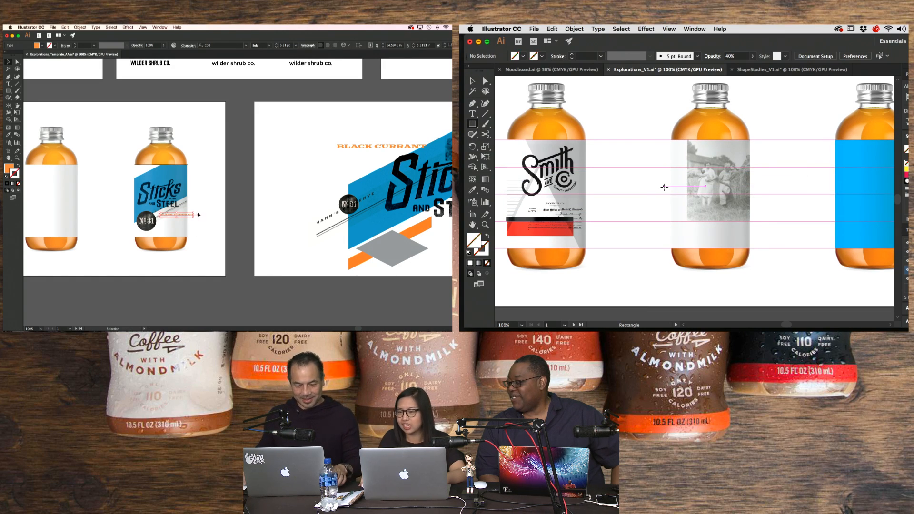
scroll(664, 187, right, 1)
scroll(664, 187, down, 1)
drag(185, 219, 176, 233)
scroll(661, 187, left, 1)
scroll(664, 196, right, 1)
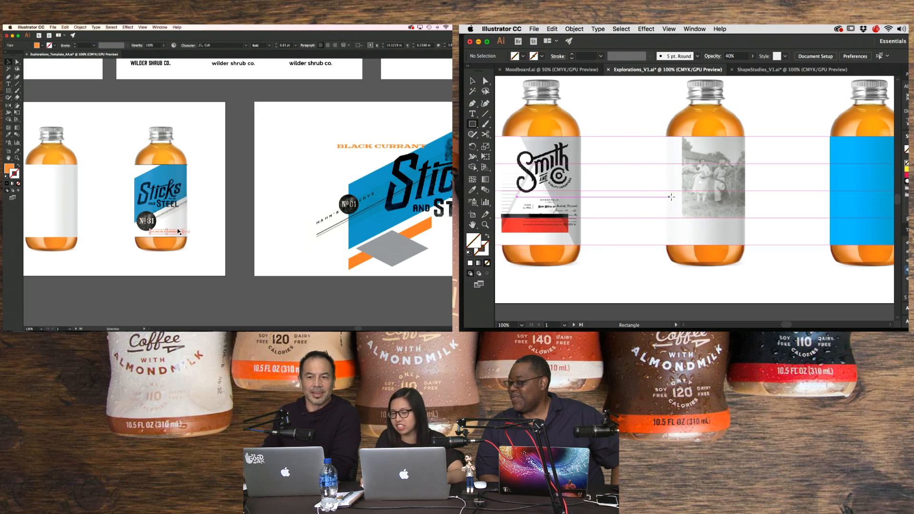
scroll(662, 195, up, 2)
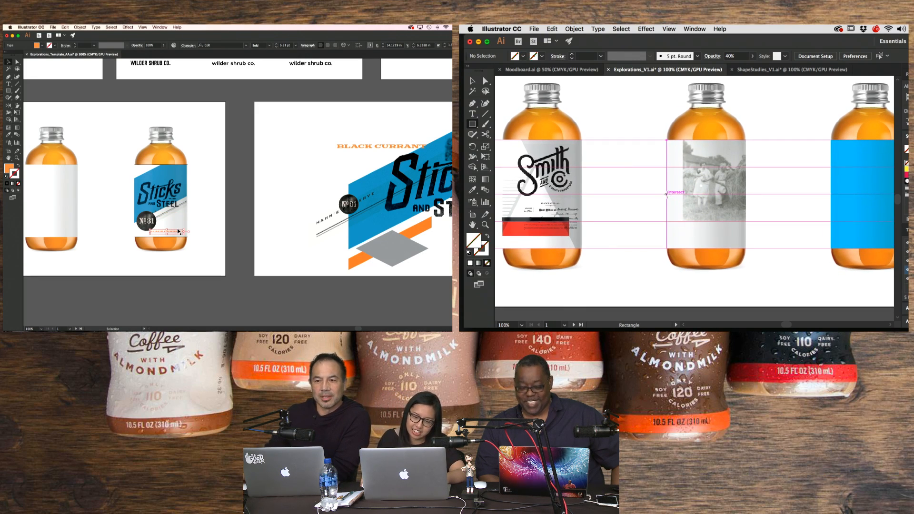
drag(730, 235, 736, 233)
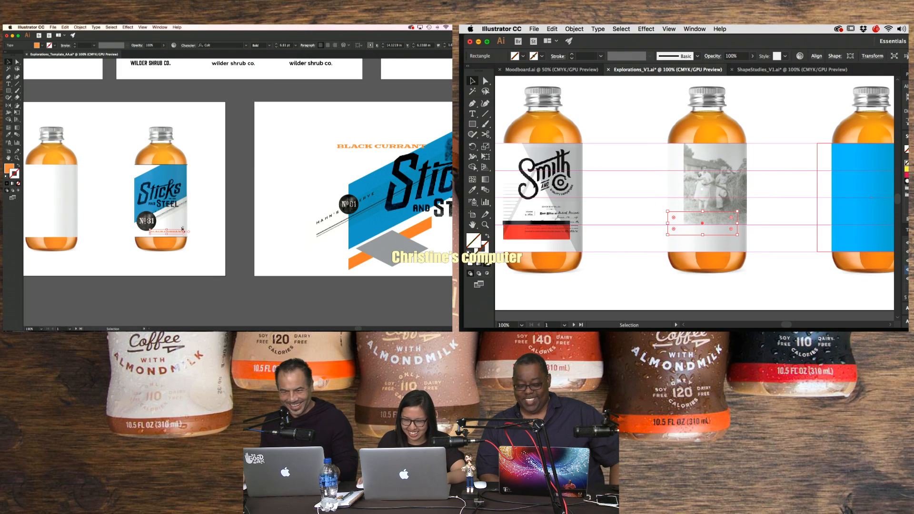
- Fill the rectangle on the second bottle's label with white and cut it from above the photo
click(907, 163)
key(a)
scroll(174, 224, left, 10)
click(799, 204)
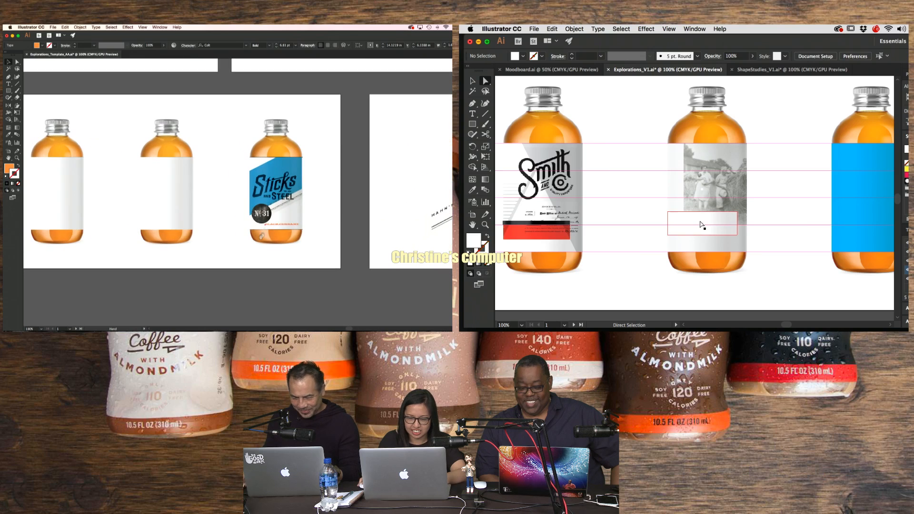
click(702, 225)
key(Delete)
click(310, 241)
key(v)
scroll(314, 240, right, 10)
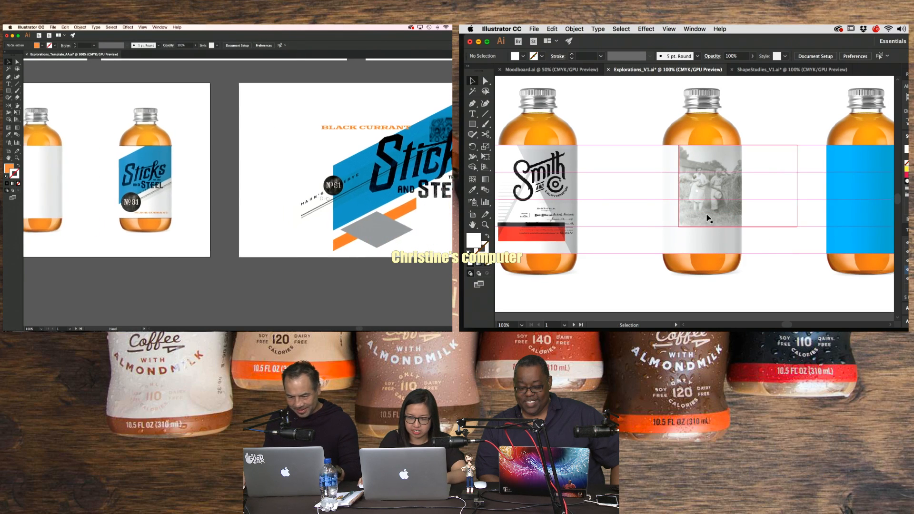
- Paste the white rectangle in front inside the second label's mask, and copy the gray diamond onto the Sticks and Steel bottle
double_click(707, 218)
scroll(708, 218, left, 1)
key(super+f)
click(757, 224)
drag(340, 234, 130, 202)
click(730, 203)
key(Delete)
- Select the script-style lorem ipsum paragraph among the body text samples for reuse
click(666, 79)
drag(623, 117, 850, 113)
scroll(141, 206, left, 3)
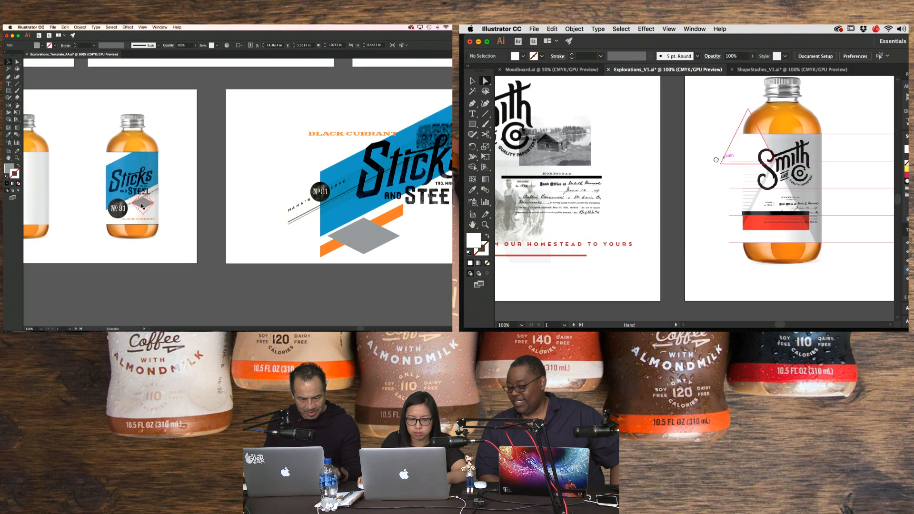
click(172, 226)
drag(715, 160, 478, 250)
drag(733, 91, 530, 246)
drag(783, 175, 671, 201)
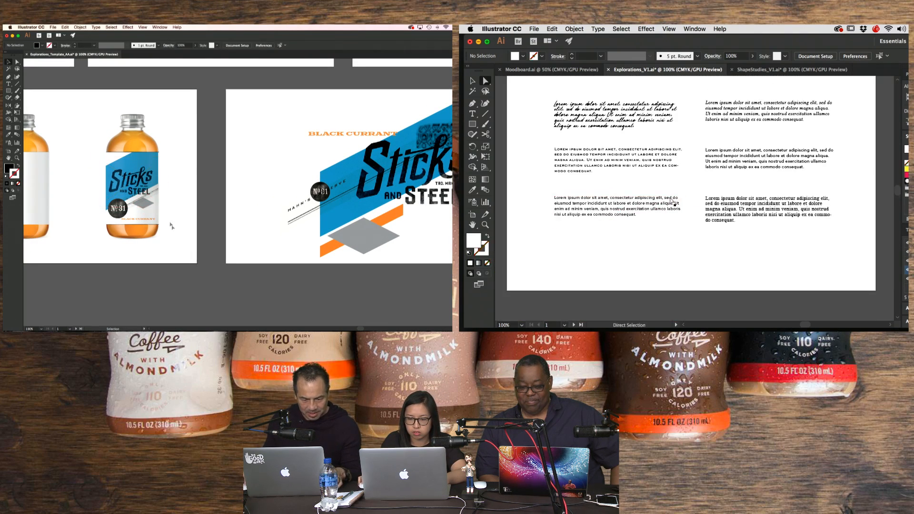
click(625, 120)
- Shift the gray diamond to the lower right of the Sticks and Steel label
click(142, 184)
drag(614, 245, 807, 31)
click(146, 215)
click(144, 205)
drag(766, 193, 883, 216)
drag(144, 206, 146, 213)
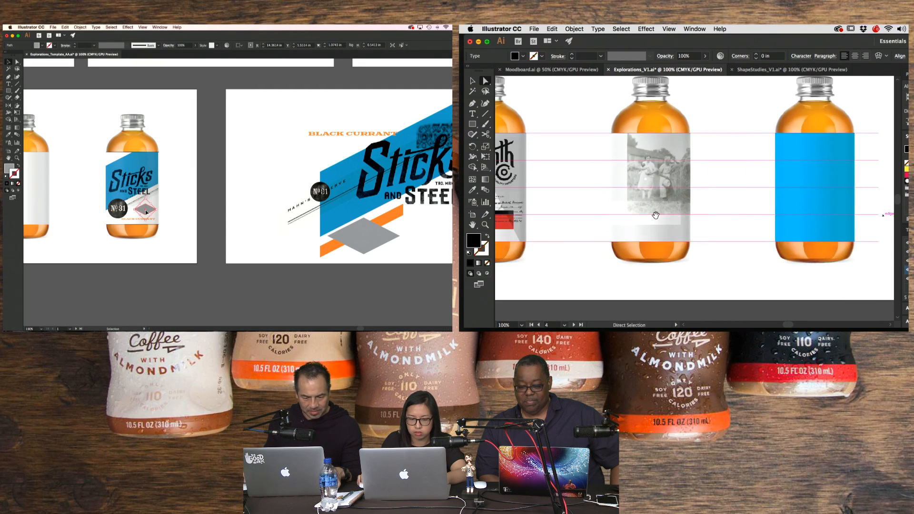
- Paste the script paragraph between the first two Smith and Co. bottles and select all its text
drag(655, 215, 775, 208)
key(v)
click(731, 208)
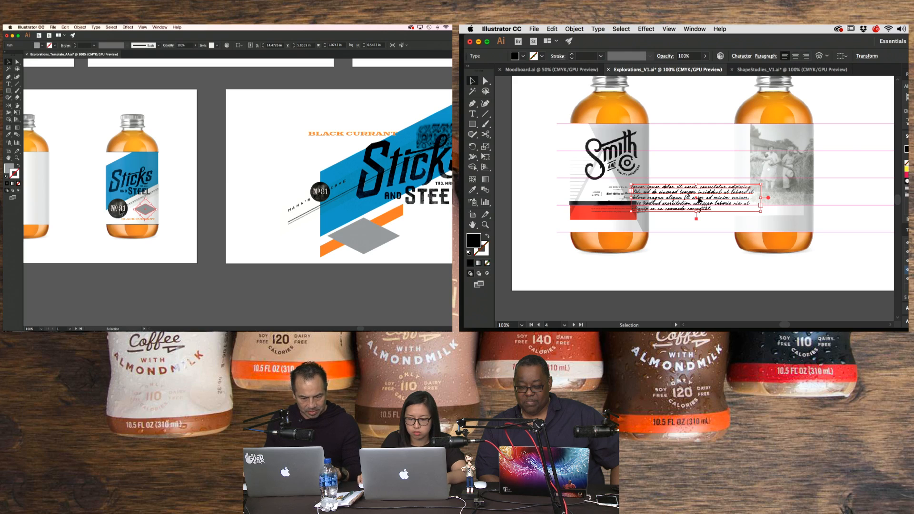
double_click(699, 200)
scroll(160, 215, left, 1)
key(super+a)
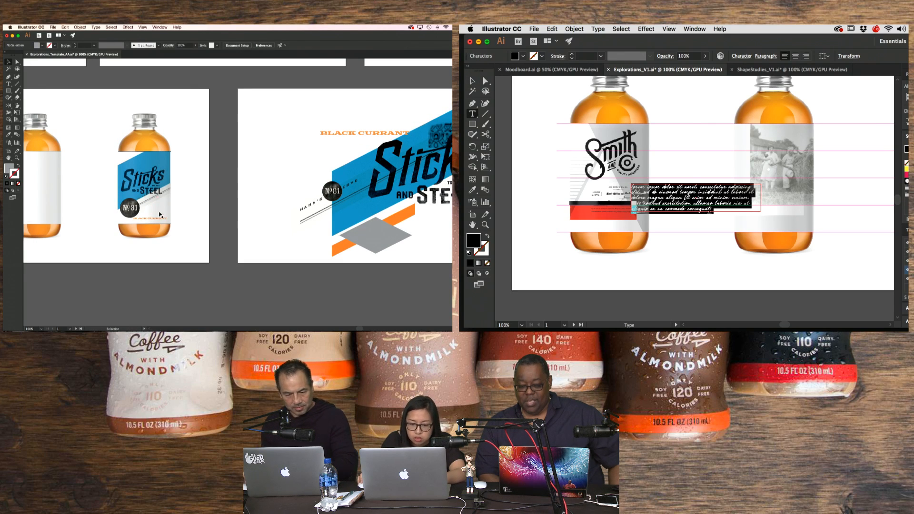
- Set the pasted script paragraph's font size to 8 pt
drag(160, 215, 305, 215)
key(super+z)
click(485, 81)
click(535, 96)
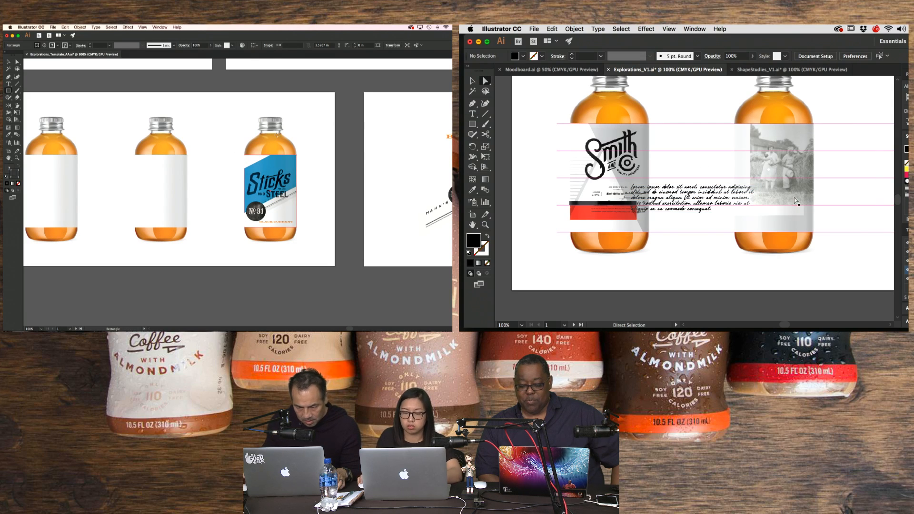
triple_click(685, 198)
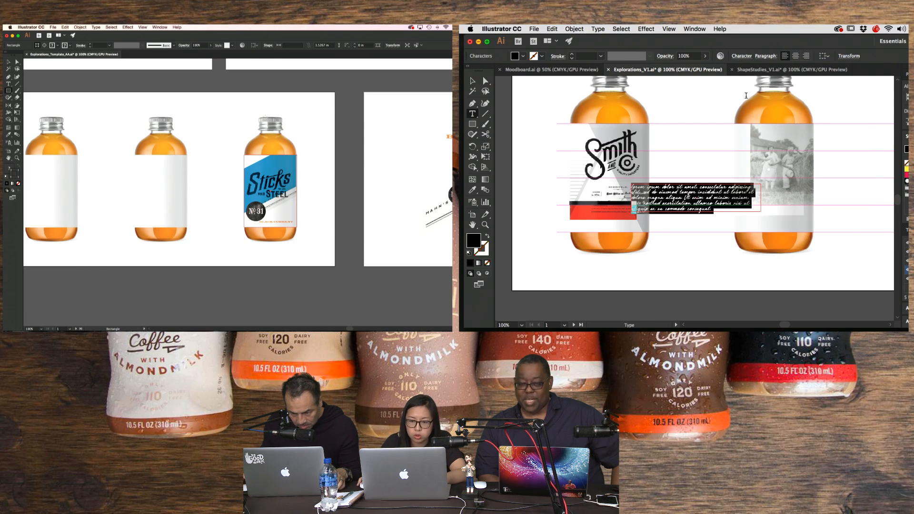
click(741, 56)
click(693, 107)
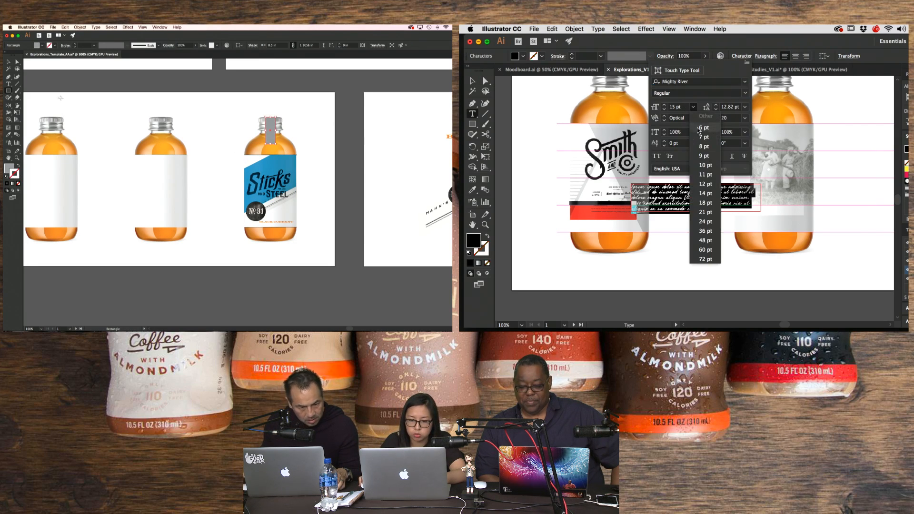
click(703, 146)
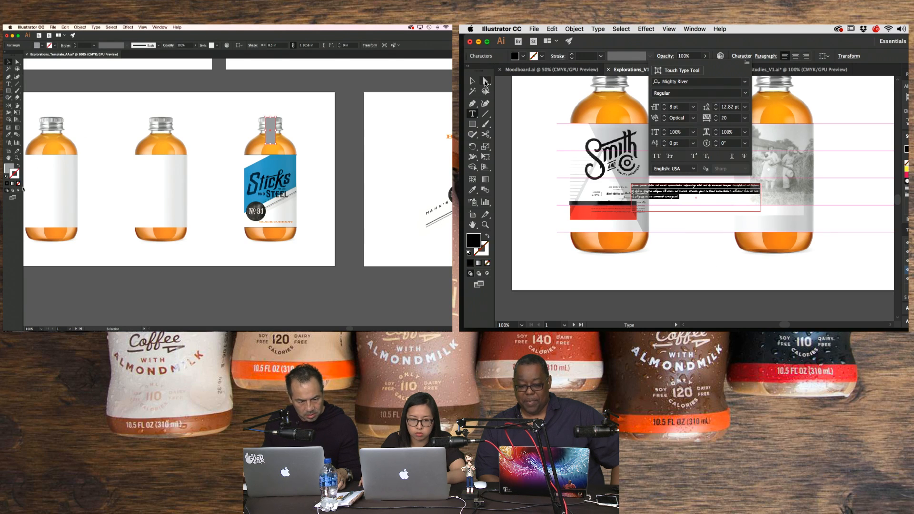
- Place the script paragraph below the farm photo on the second bottle, with its frame narrowed to the label width
click(485, 83)
click(714, 89)
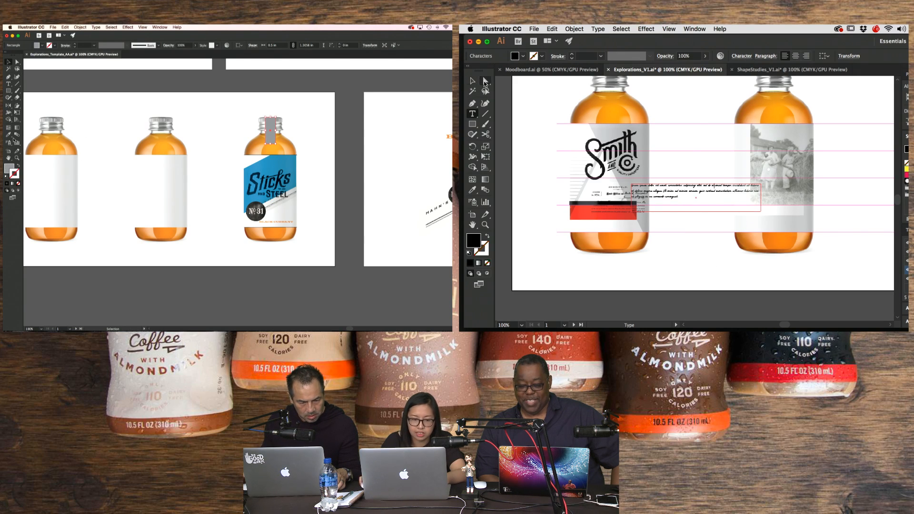
click(485, 83)
click(672, 200)
key(v)
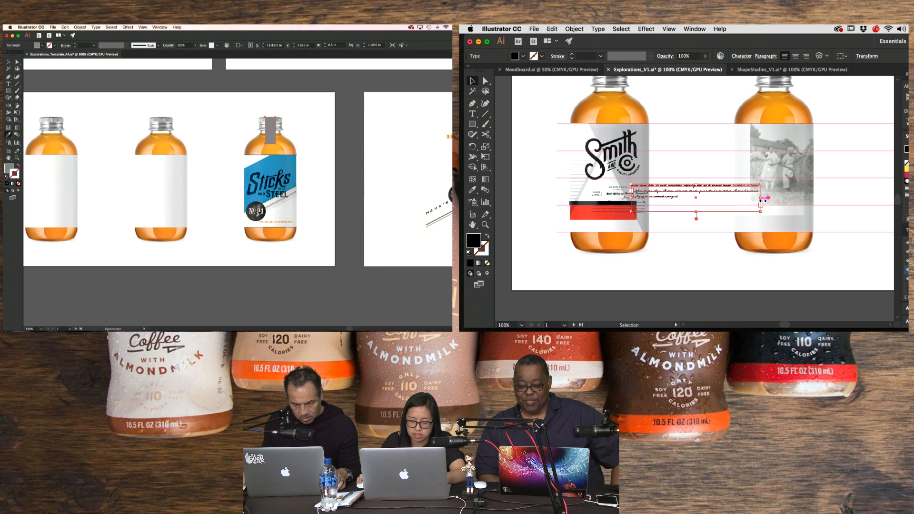
drag(762, 200, 782, 222)
- Fill the narrow rectangle on the Sticks and Steel bottle's neck with black
double_click(9, 169)
click(53, 145)
click(857, 222)
click(143, 77)
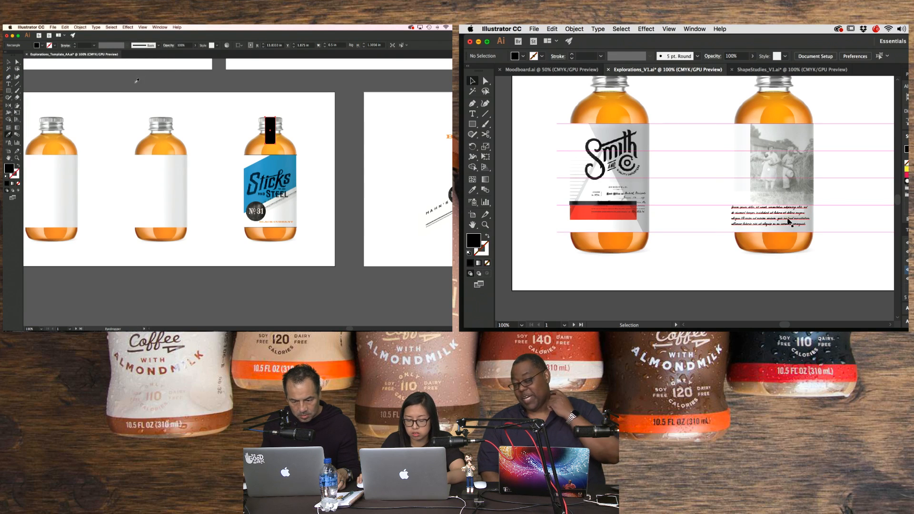
- Trim the script paragraph to three lines, and select the angled HAHN'S PRESERVE strip in the Sticks and Steel artwork for copying
double_click(782, 221)
key(super+a)
click(9, 63)
click(196, 108)
triple_click(781, 226)
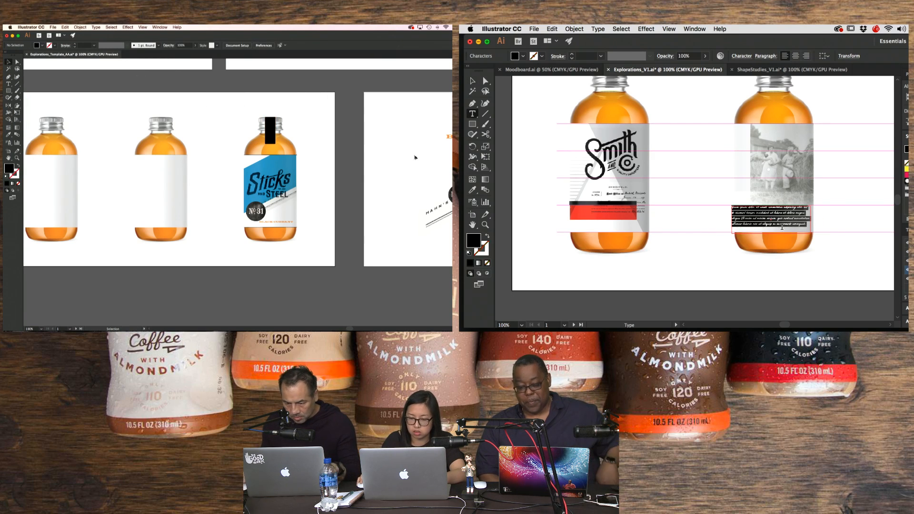
click(283, 202)
click(804, 221)
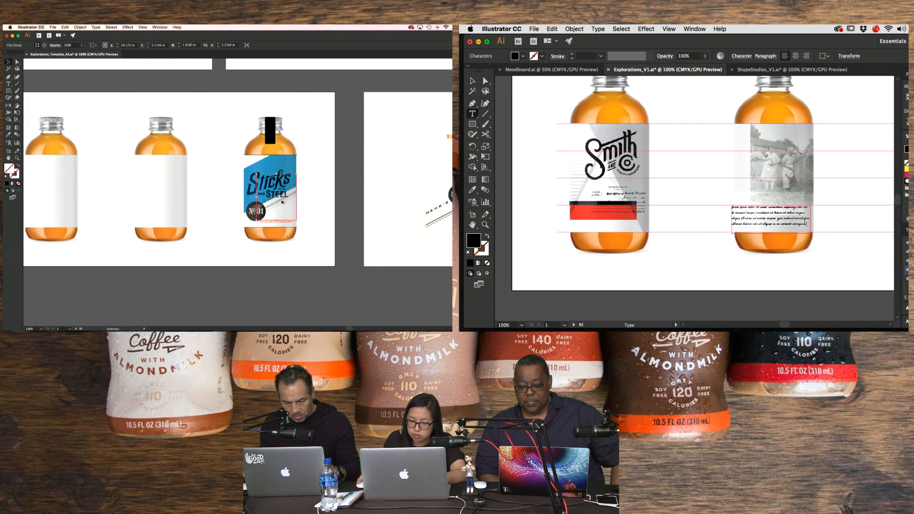
click(435, 214)
drag(752, 223, 718, 223)
- Paste the HAHN'S PRESERVE strip and scale it down near the neck of the Sticks and Steel bottle
key(super+v)
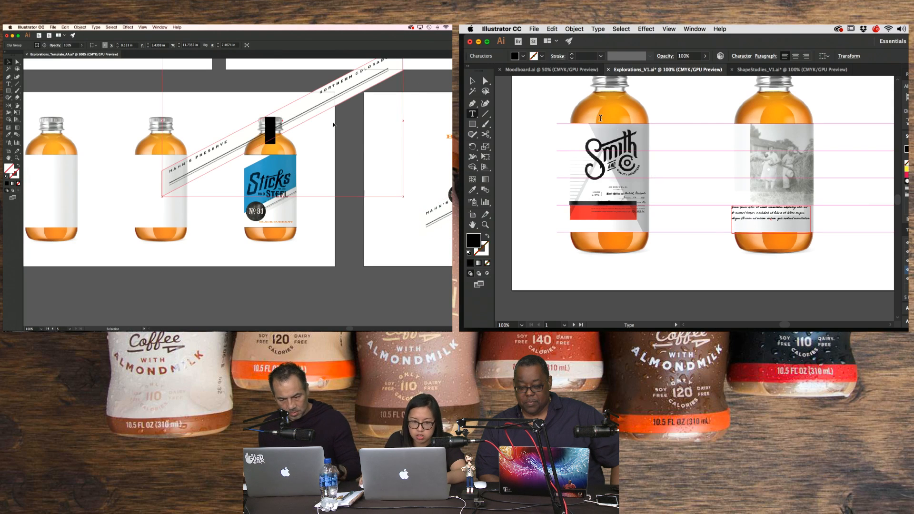
key(super+minus)
click(485, 81)
drag(347, 140, 336, 205)
drag(727, 153, 696, 150)
key(super+equal)
key(v)
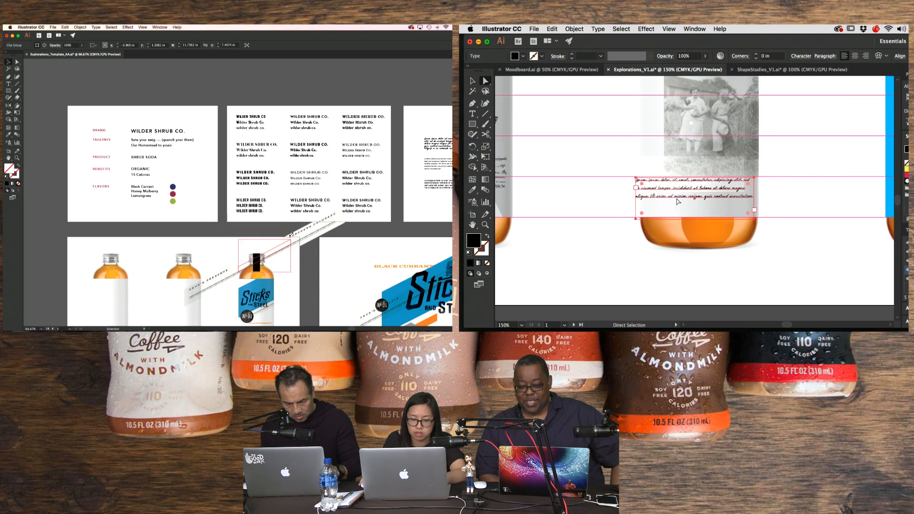
drag(321, 244, 372, 187)
- Adjust the script paragraph's position between the two lowest guides on the second bottle
drag(695, 219, 688, 198)
click(794, 201)
click(18, 106)
click(763, 206)
- Rotate the HAHN'S PRESERVE strip to nearly horizontal across the Sticks and Steel bottle's cap
drag(346, 187, 347, 198)
scroll(652, 198, left, 5)
scroll(653, 198, up, 3)
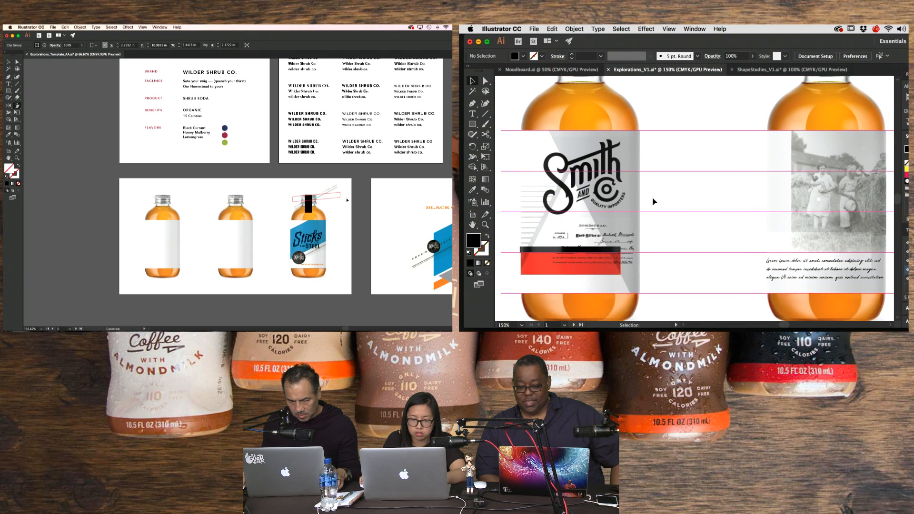
drag(652, 198, 725, 200)
drag(347, 199, 344, 198)
- Copy the Smith and Co. logo from the first bottle and paste it onto the second bottle's label
click(629, 170)
key(c)
key(space)
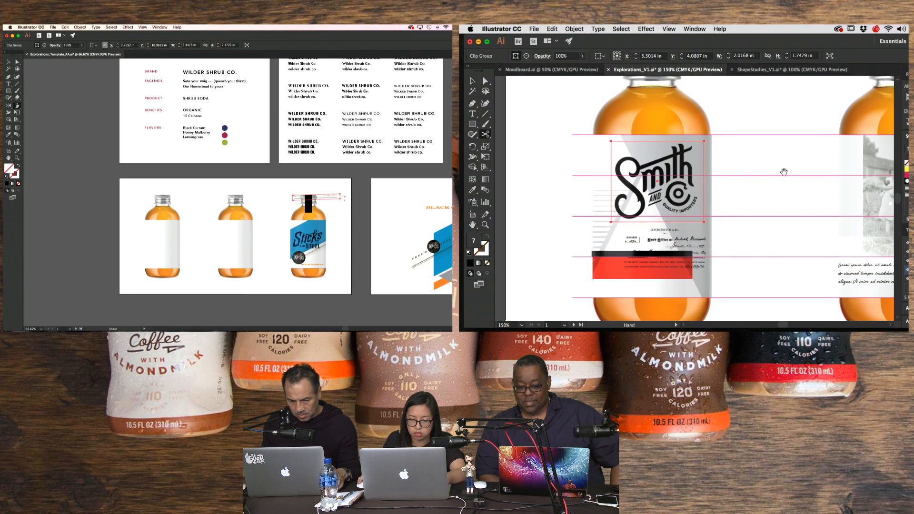
drag(784, 172, 577, 149)
key(super+v)
key(v)
- Move the Smith and Co. logo up over the farm photo on the second bottle
key(super+=)
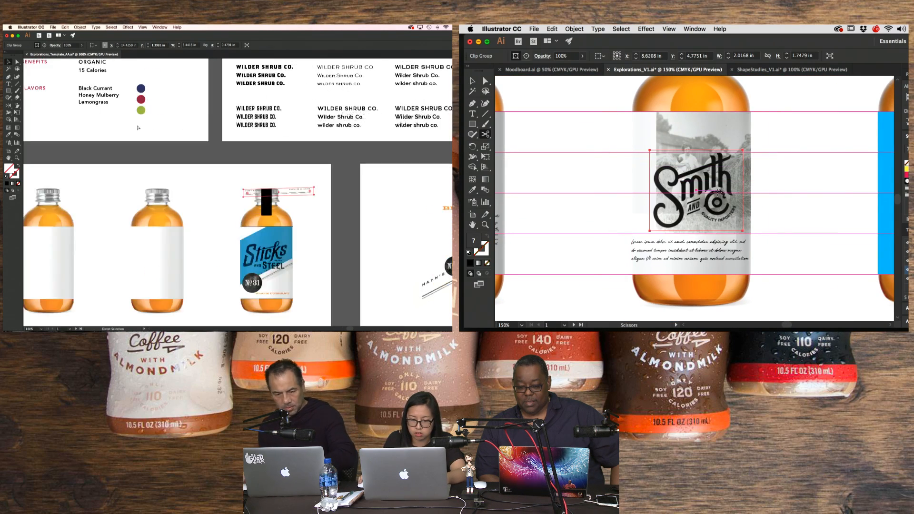
key(super+=)
key(super+=)
key(v)
drag(225, 185, 235, 169)
drag(714, 186, 713, 156)
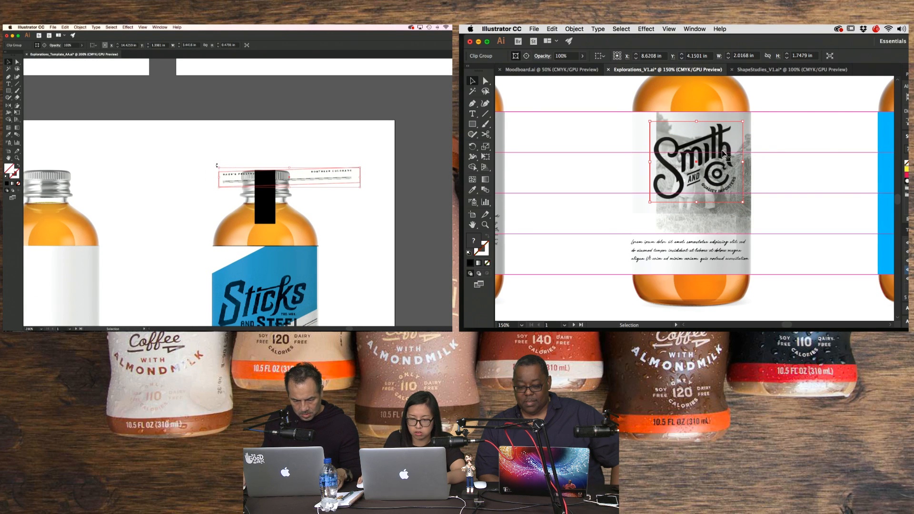
- Rotate the HAHN'S PRESERVE strip to vertical beside the bottle neck, and fine-tune the Smith and Co. logo's placement over the photo
drag(216, 165, 250, 233)
drag(739, 148, 740, 152)
drag(250, 233, 261, 237)
drag(740, 152, 741, 152)
click(791, 175)
- Select the red bar on the first Smith and Co. bottle's label for copying
key(space)
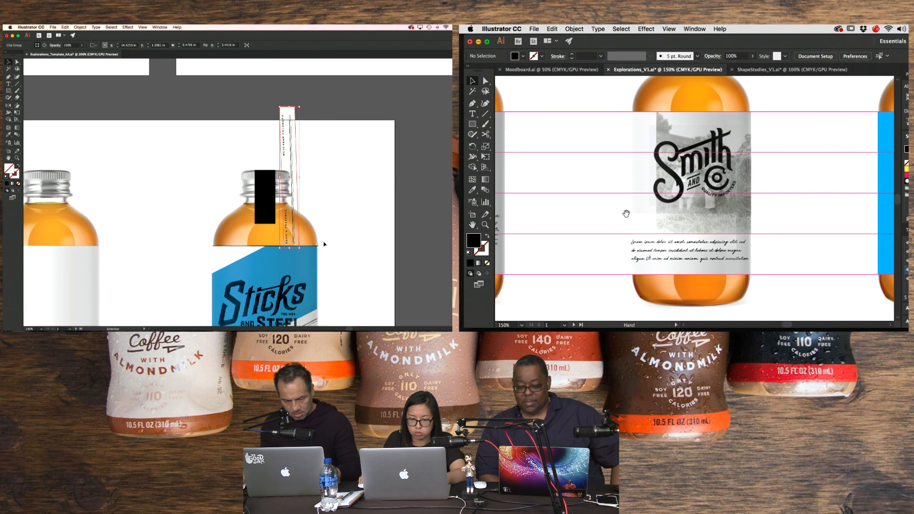
drag(626, 214, 778, 201)
scroll(322, 233, down, 1)
click(636, 225)
drag(685, 210, 561, 222)
key(a)
click(636, 229)
- Paste the red bar above the second bottle's script paragraph, and try sampling a Sticks and Steel label color for the neck rectangle
click(265, 210)
click(9, 135)
key(super+v)
click(218, 274)
drag(678, 209, 712, 237)
click(228, 290)
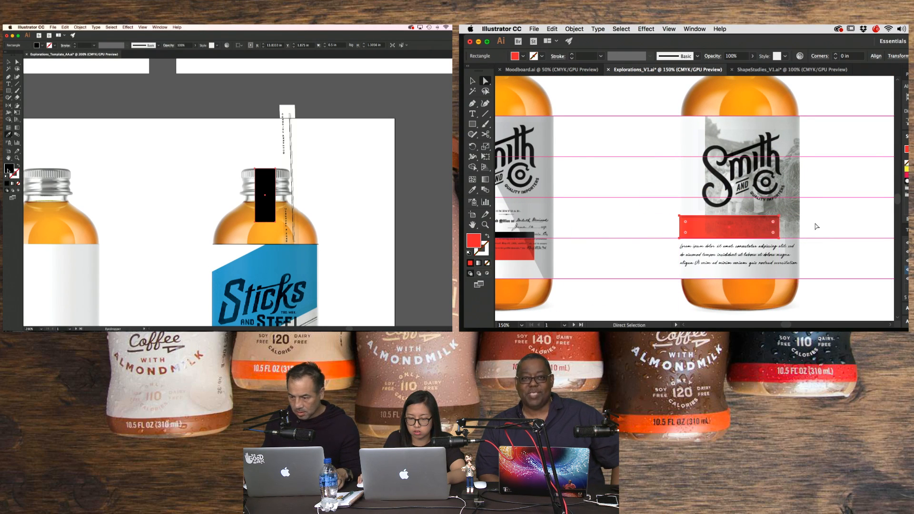
- Add the placeholder text FLAVOR HERE between the two Smith and Co. bottles, and isolate the blue shape on the Sticks and Steel label
click(817, 227)
key(t)
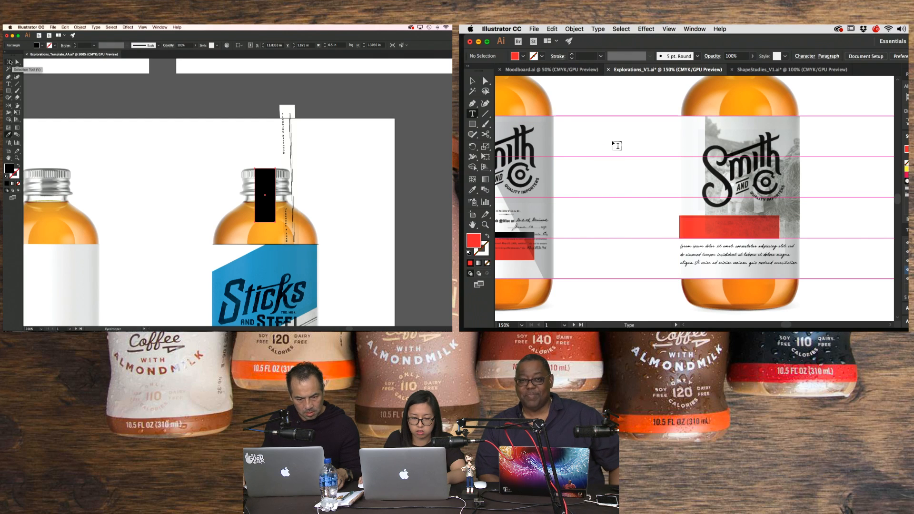
click(9, 62)
click(614, 142)
text(FLAVO)
double_click(269, 269)
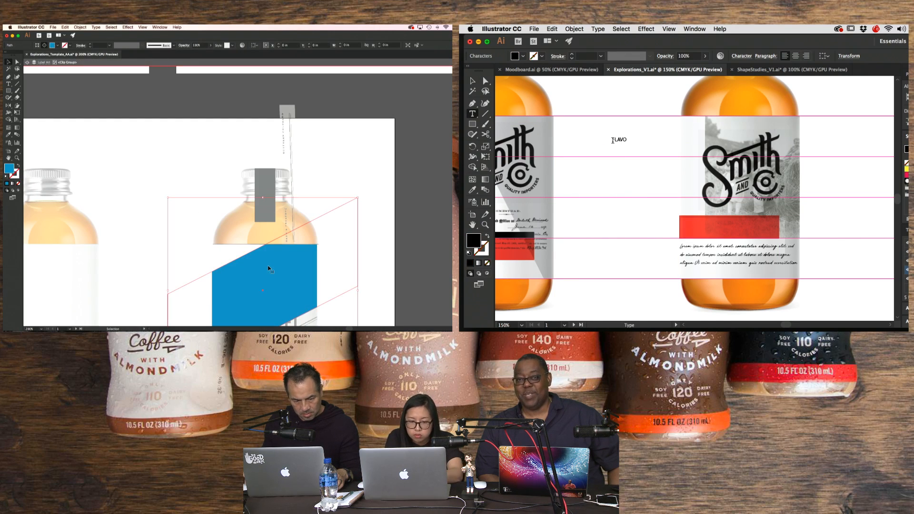
click(118, 150)
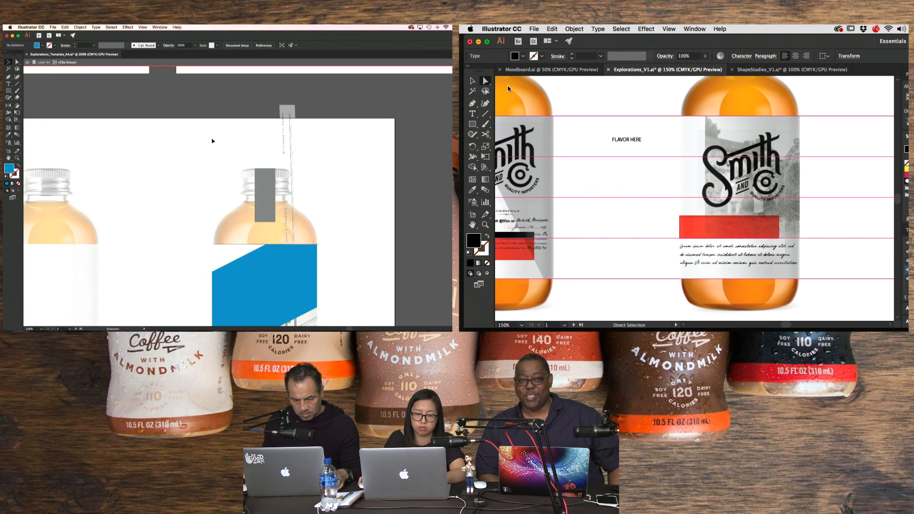
double_click(211, 141)
- Locate the uppercase WILDER SHRUB CO. type samples, and pick up the blue fill from the Sticks and Steel label shape
drag(693, 101, 626, 292)
drag(742, 93, 687, 252)
drag(767, 170, 635, 262)
click(265, 203)
drag(803, 212, 573, 151)
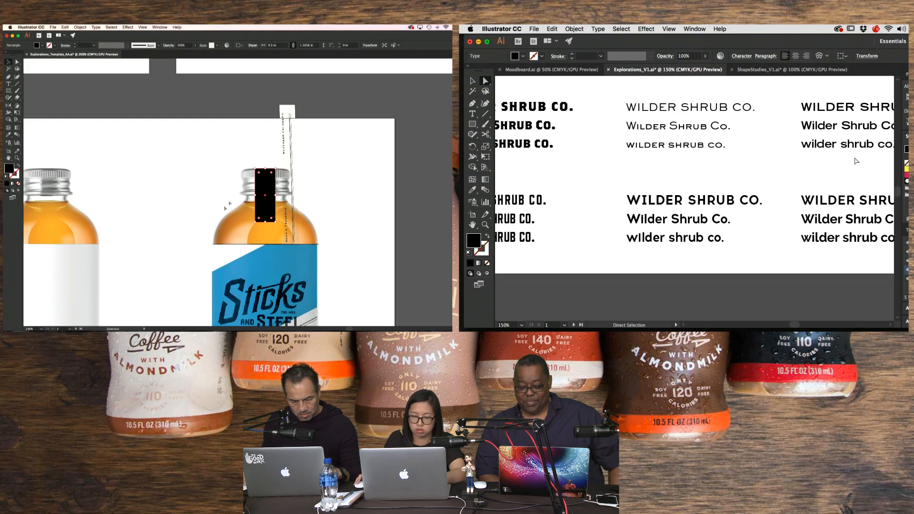
drag(725, 143, 726, 163)
double_click(247, 267)
triple_click(679, 127)
click(247, 267)
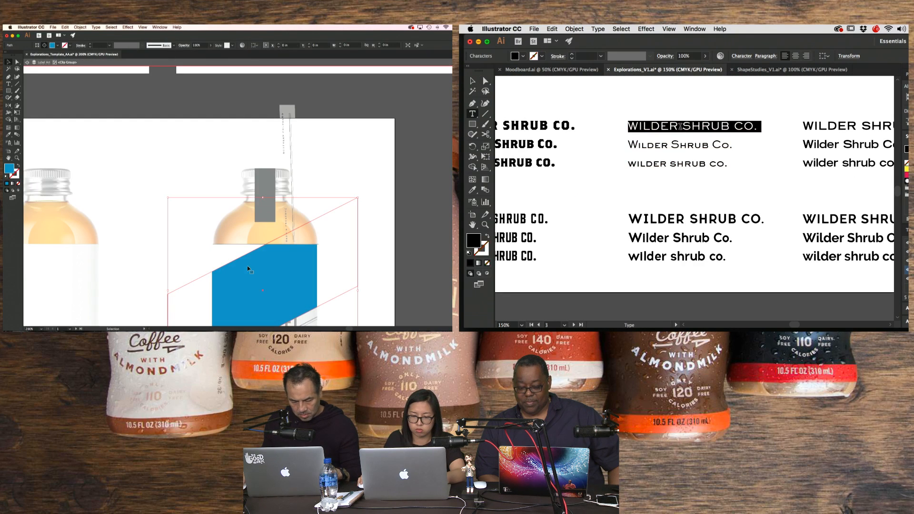
scroll(731, 213, up, 5)
double_click(172, 141)
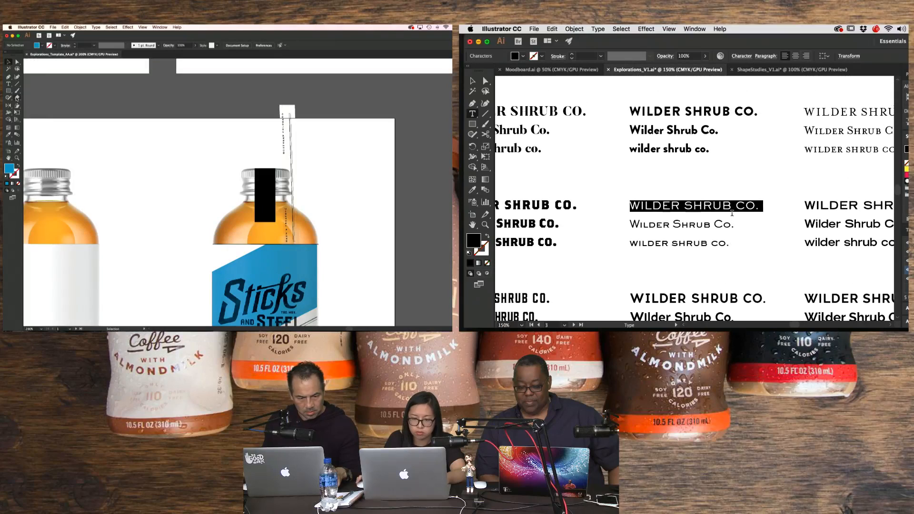
- Copy the bold uppercase WILDER SHRUB CO. sample, and draw a small blue swatch rectangle between the Sticks and Steel bottles
scroll(732, 213, up, 1)
click(9, 90)
triple_click(706, 129)
key(super+c)
drag(137, 129, 155, 152)
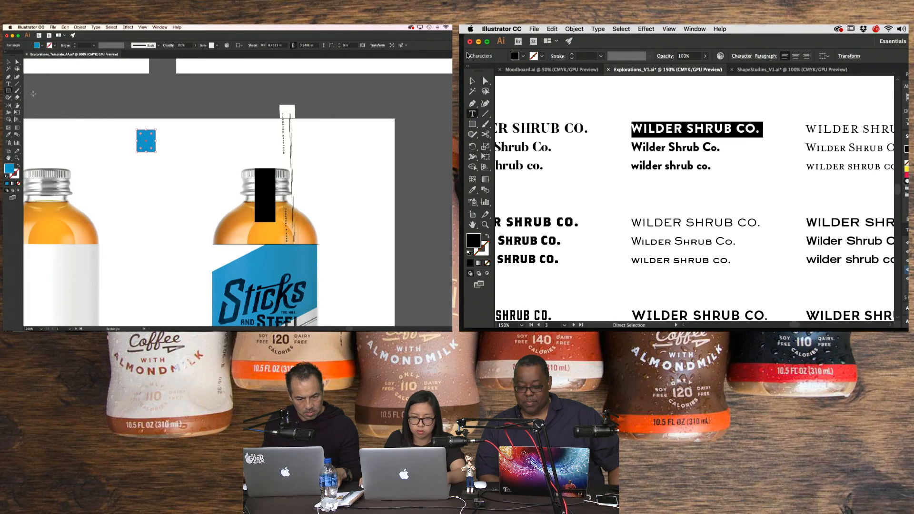
- Paste the WILDER SHRUB CO. text onto the second bottle's red bar, and fill the Sticks and Steel neck rectangle with the swatch's blue
click(486, 81)
click(7, 63)
drag(639, 200, 767, 77)
click(142, 164)
drag(652, 285, 749, 81)
click(265, 196)
drag(640, 238, 747, 160)
drag(640, 164, 808, 131)
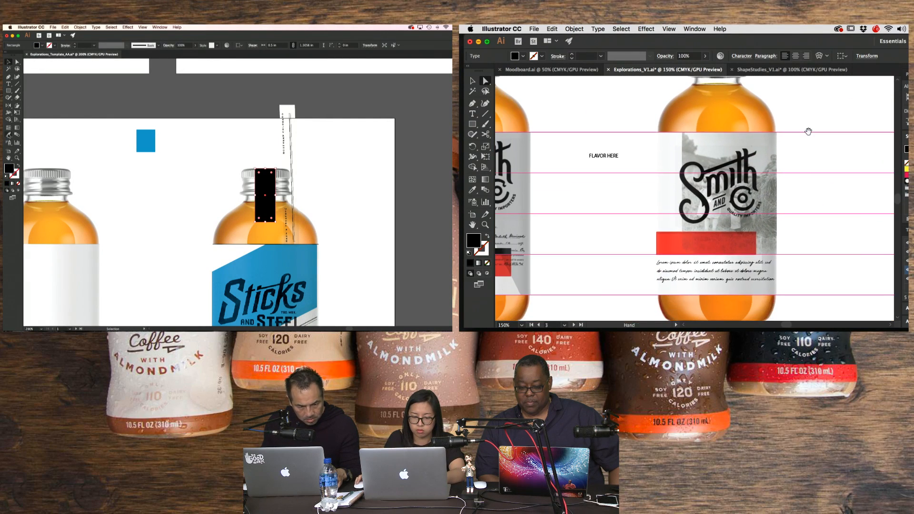
click(9, 135)
key(super+v)
click(146, 141)
drag(673, 190, 707, 248)
click(8, 62)
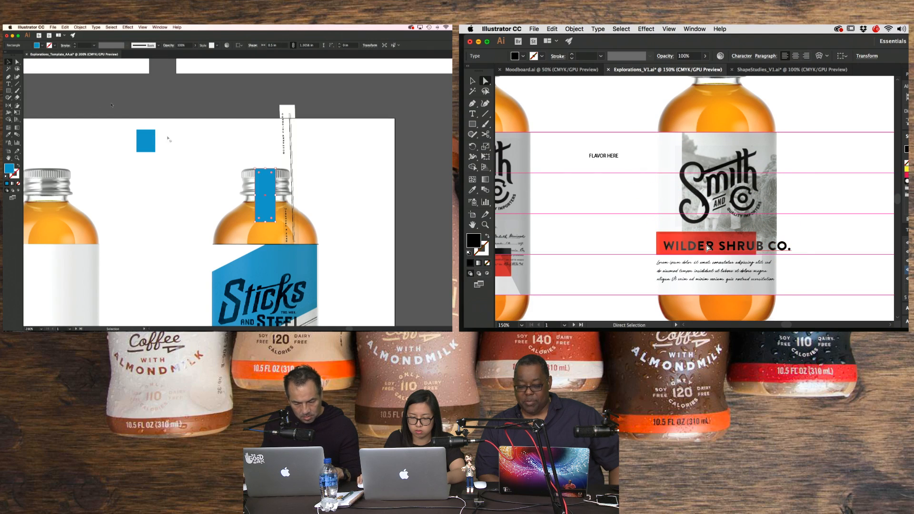
- Replace the red bar's text with FRUIT FLAVOR, and move the vertical HAHN'S PRESERVE strip over the blue neck rectangle
double_click(707, 247)
key(super+a)
drag(290, 189, 268, 172)
text(FRUIT)
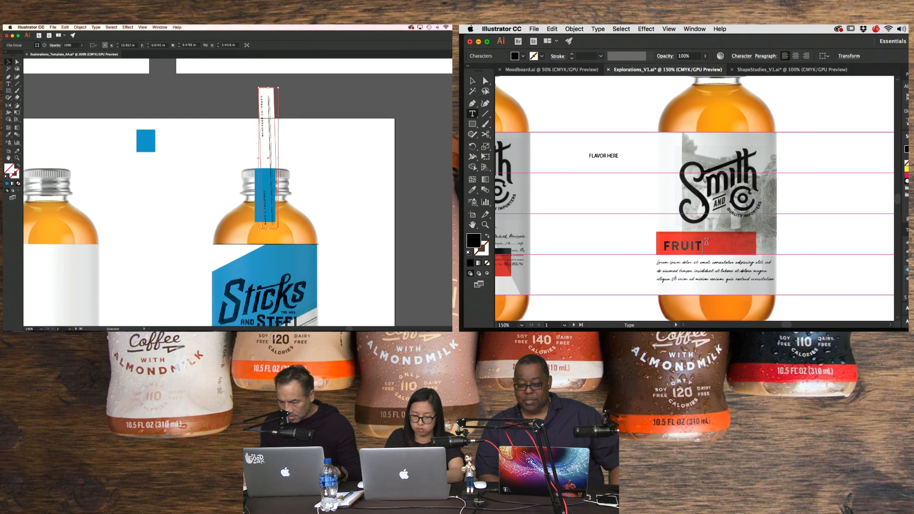
text( FLAVO)
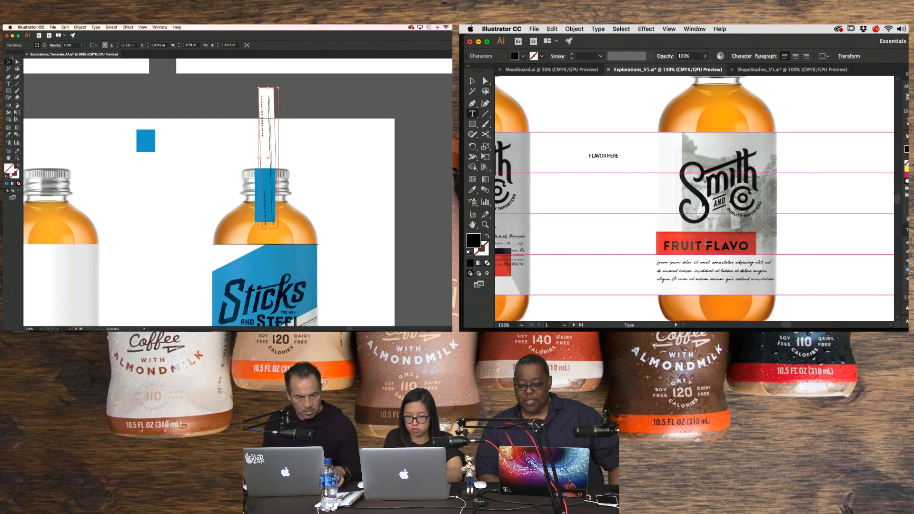
text(R)
- Make the FRUIT FLAVOR text white with tighter tracking, and crop the HAHN'S PRESERVE strip down to the blue neck rectangle
key(super+a)
click(17, 62)
click(238, 105)
click(907, 163)
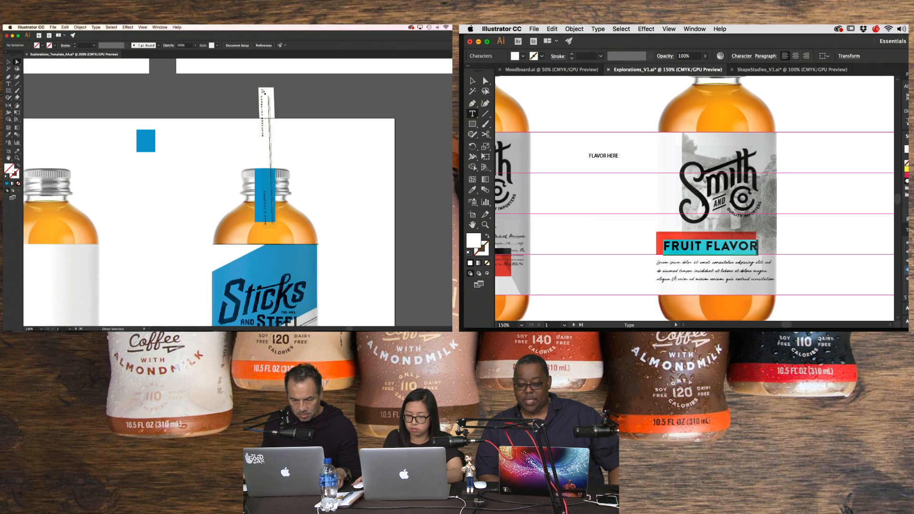
key(alt+Left)
key(alt+Left)
key(alt+Left)
drag(264, 89, 276, 172)
key(alt+Left)
key(alt+Left)
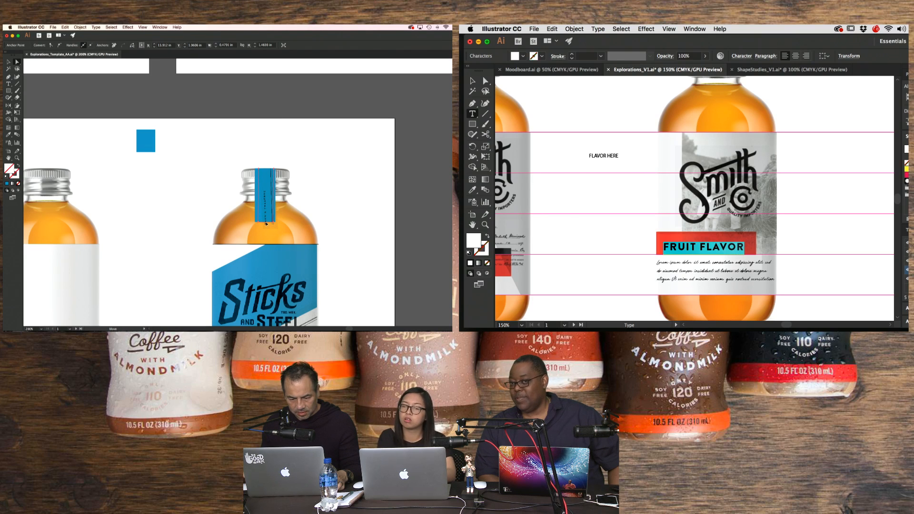
- Center the FRUIT FLAVOR text on the red bar, and inspect the clipped artwork inside the Sticks and Steel neck strip
click(483, 81)
click(631, 113)
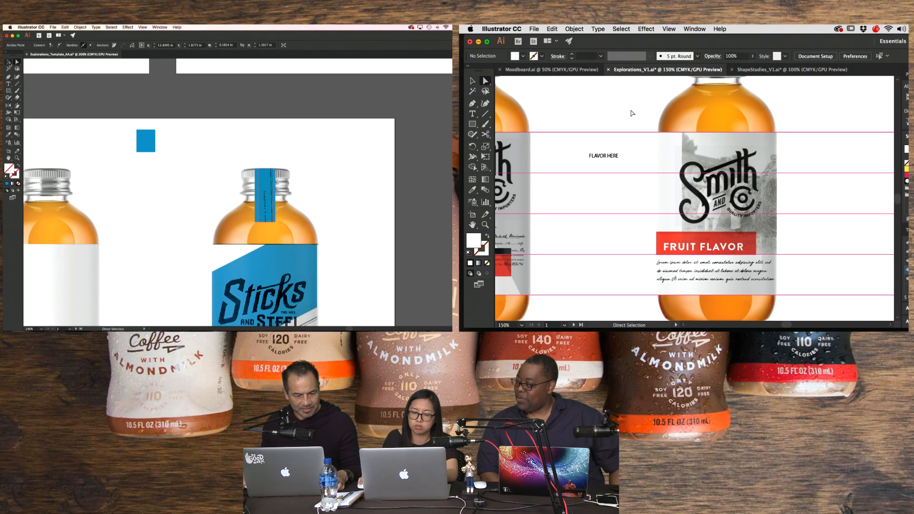
drag(724, 252, 726, 250)
double_click(269, 202)
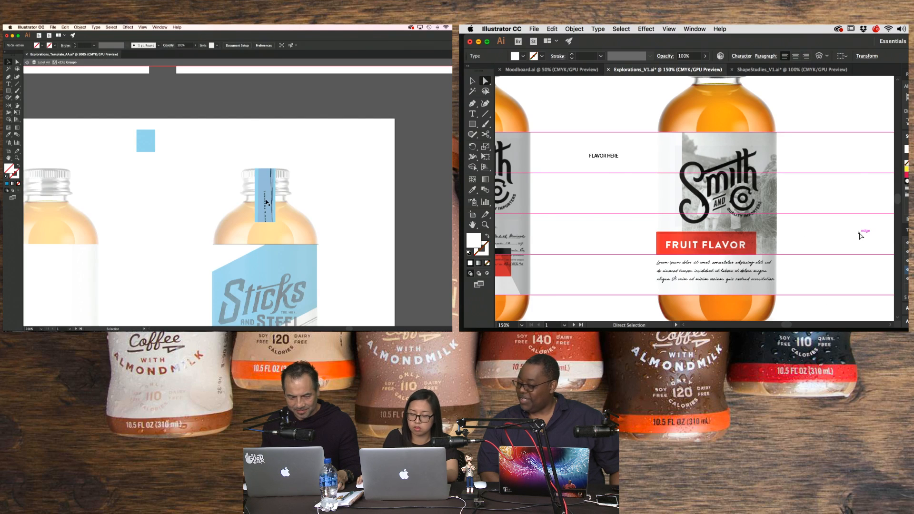
click(267, 202)
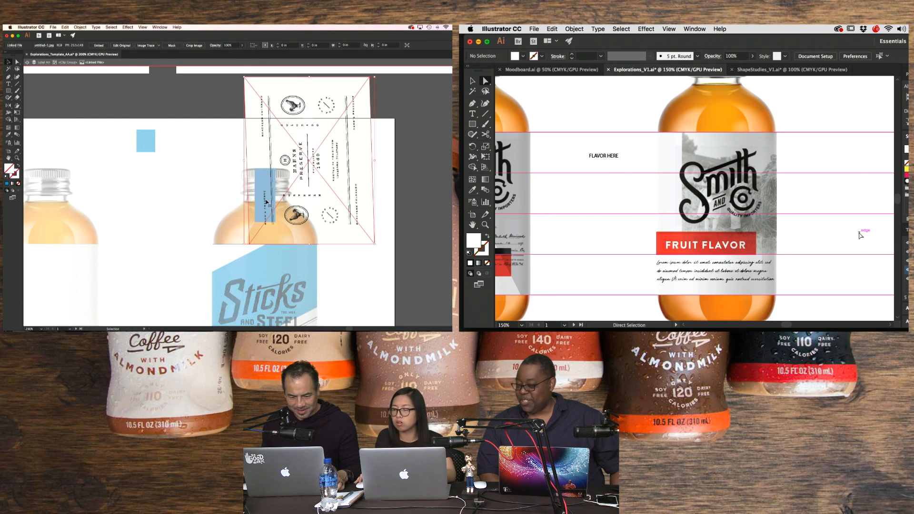
double_click(225, 147)
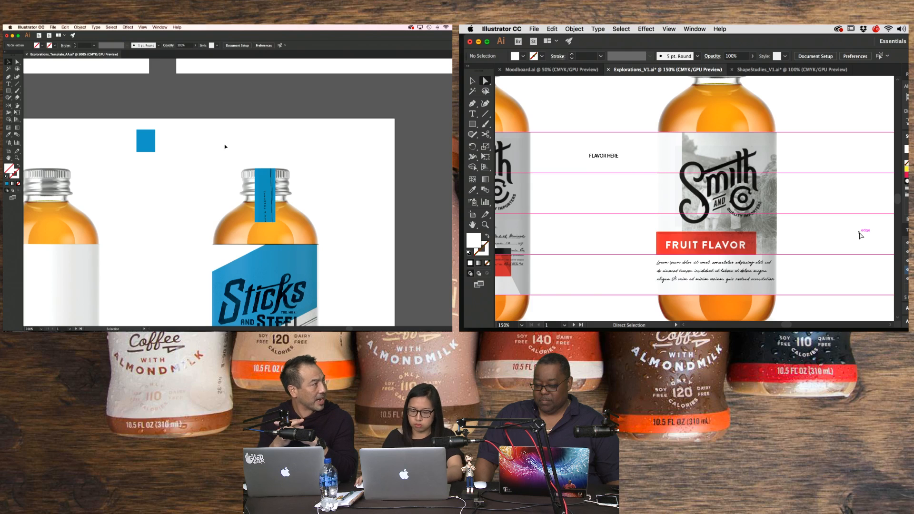
- Lower the red bar's top edge slightly so it fits closer around the FRUIT FLAVOR text
click(665, 237)
key(v)
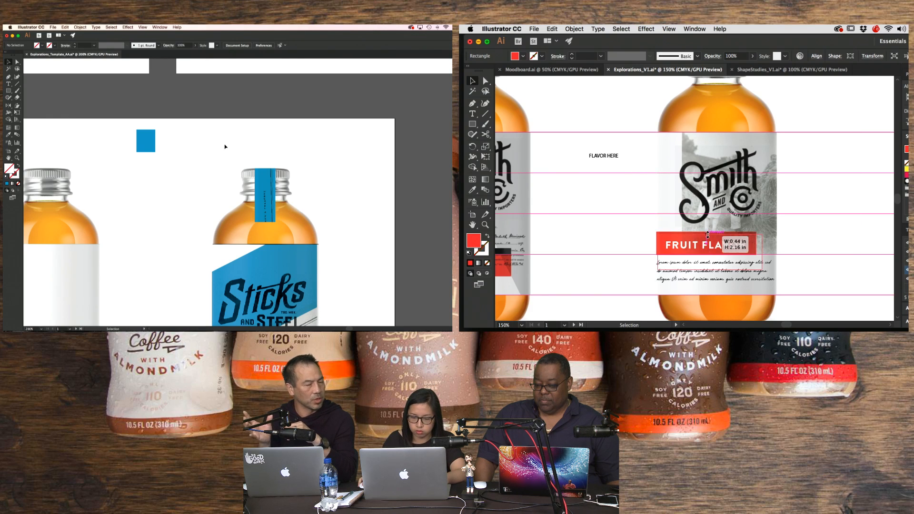
click(868, 234)
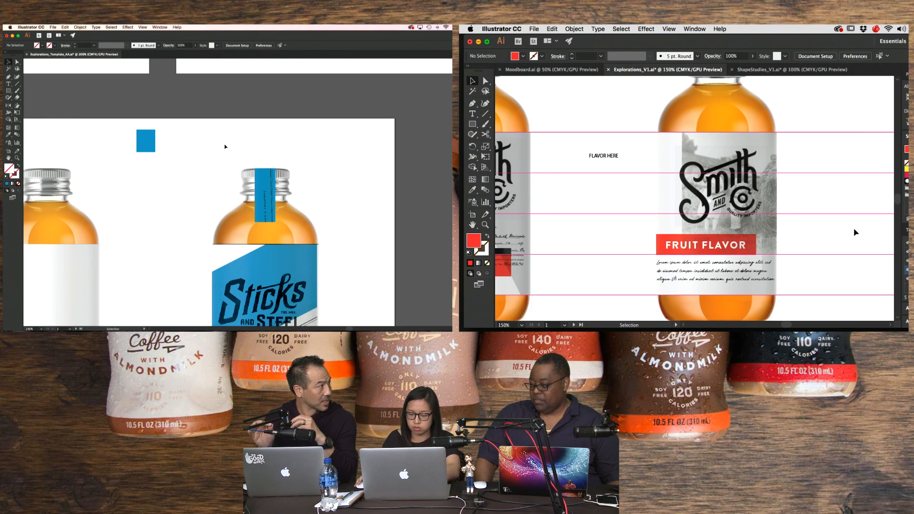
- Draw a vertical rectangle about 0.5 by 1.4 in over the second Smith and Co. bottle's cap and neck, and fill it black
key(super+minus)
scroll(590, 210, left, 2)
scroll(587, 191, up, 1)
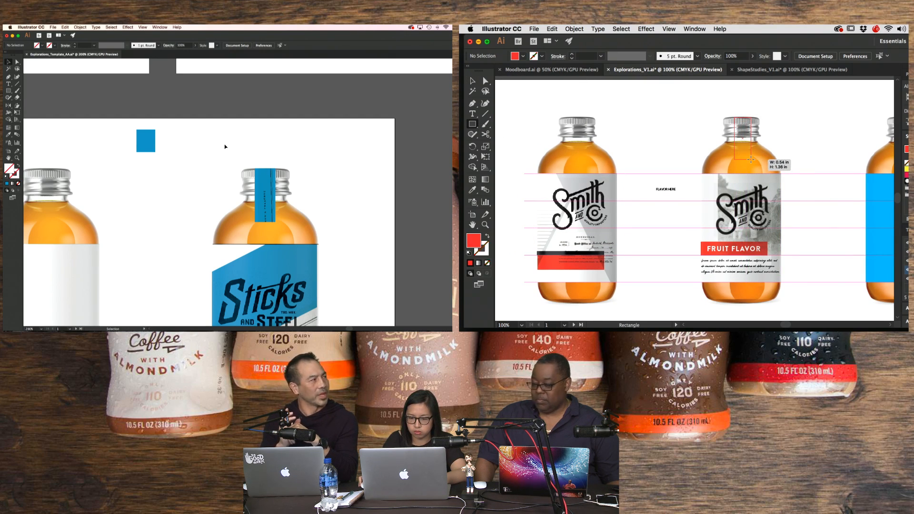
drag(750, 160, 751, 158)
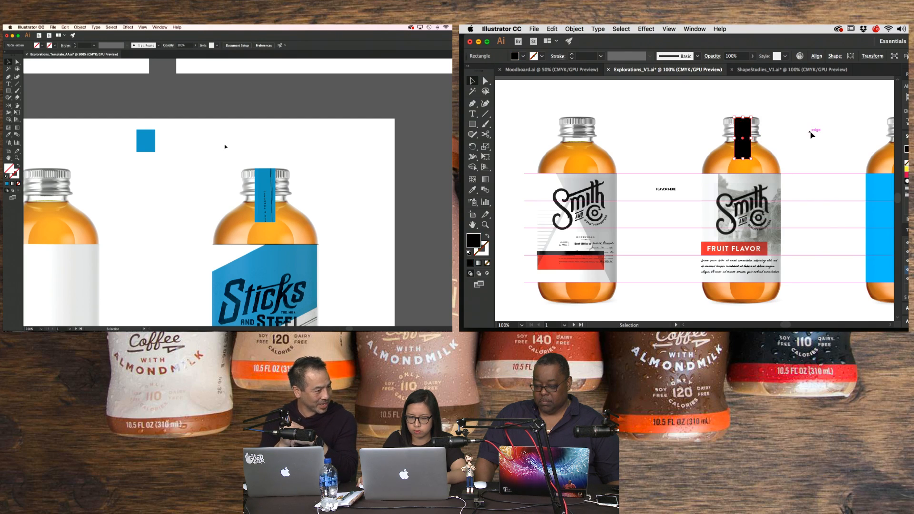
click(811, 135)
drag(812, 128, 789, 107)
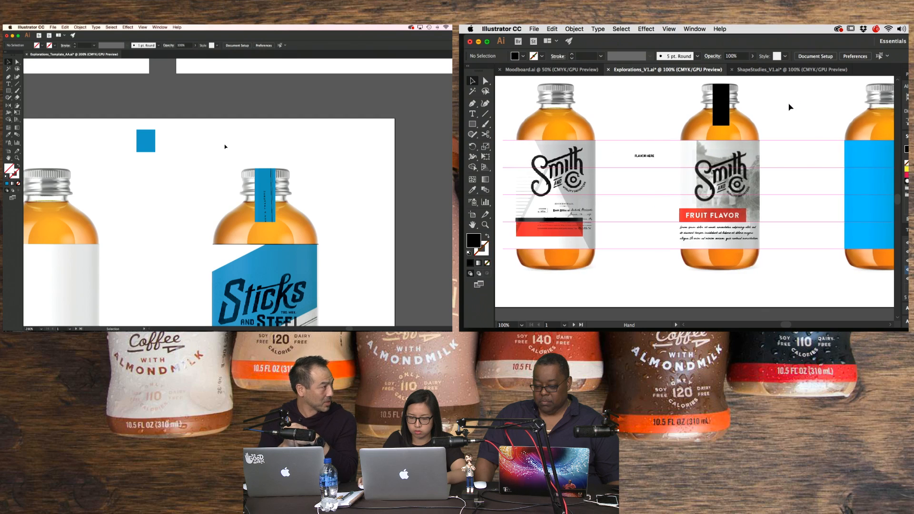
- Select the two diamonds and dash on the red bar of the Smith and Co. composition for copying
drag(660, 110, 815, 110)
drag(595, 130, 757, 130)
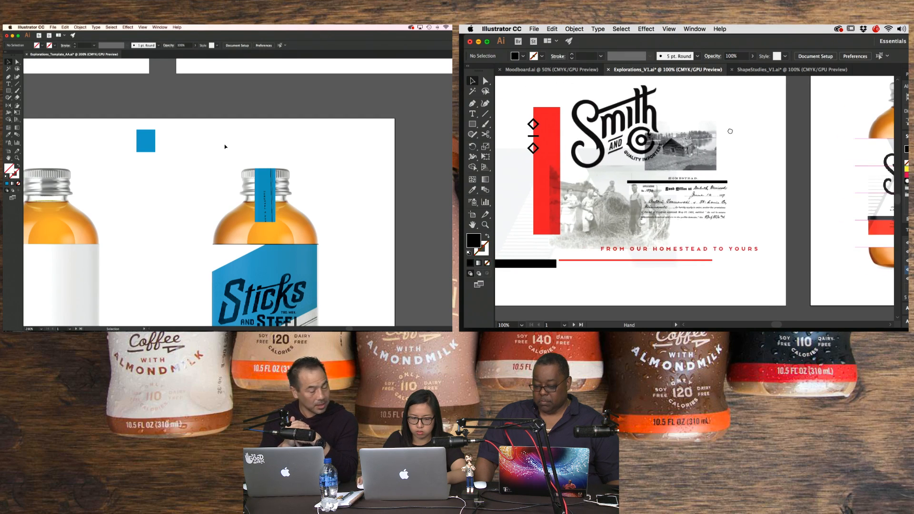
drag(890, 138, 722, 124)
drag(633, 125, 791, 125)
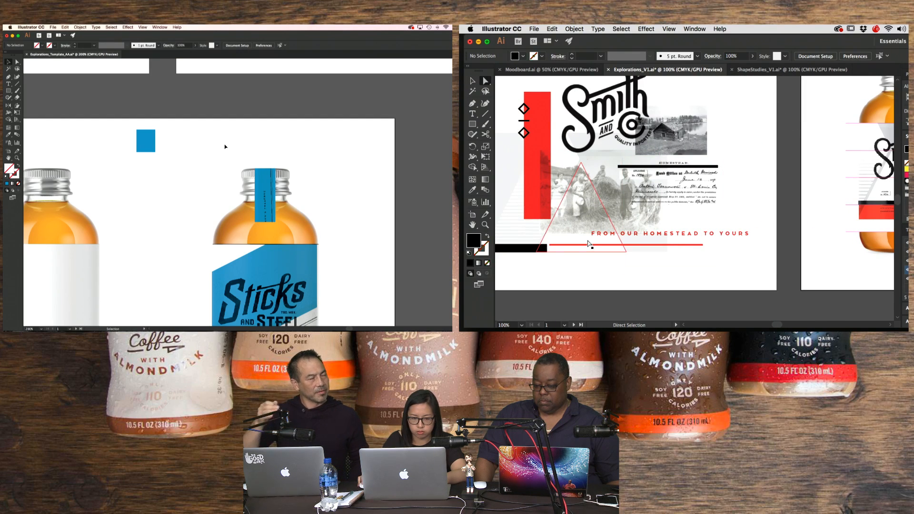
click(524, 122)
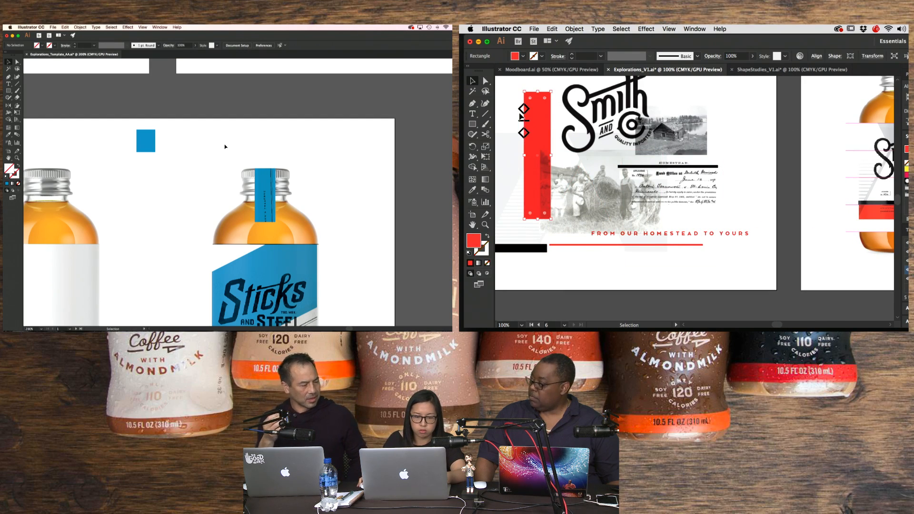
click(522, 113)
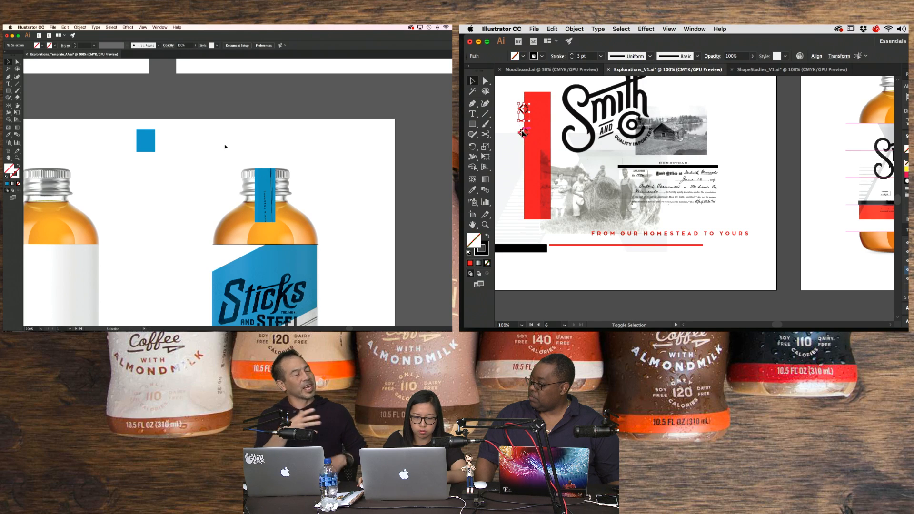
- Change the third bottle's blue label rectangle to white
drag(872, 166, 620, 184)
drag(871, 190, 615, 185)
key(a)
click(752, 187)
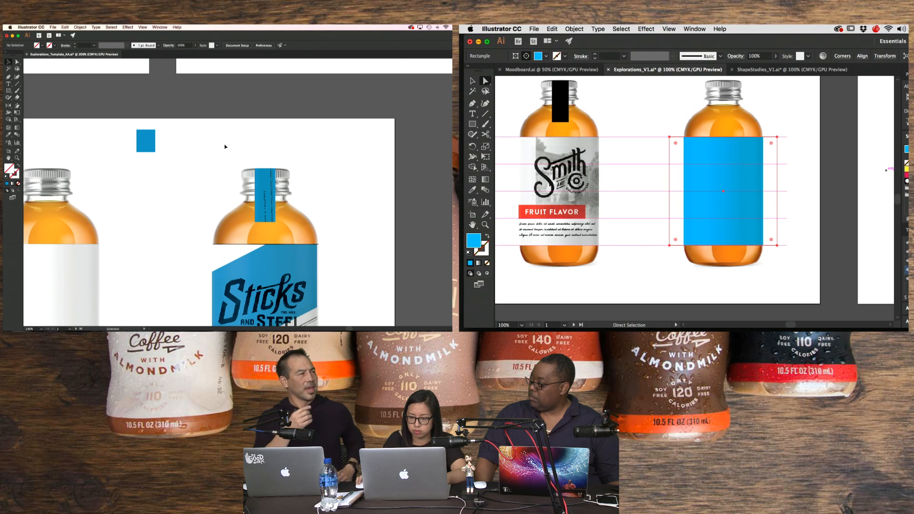
click(908, 163)
key(v)
click(811, 174)
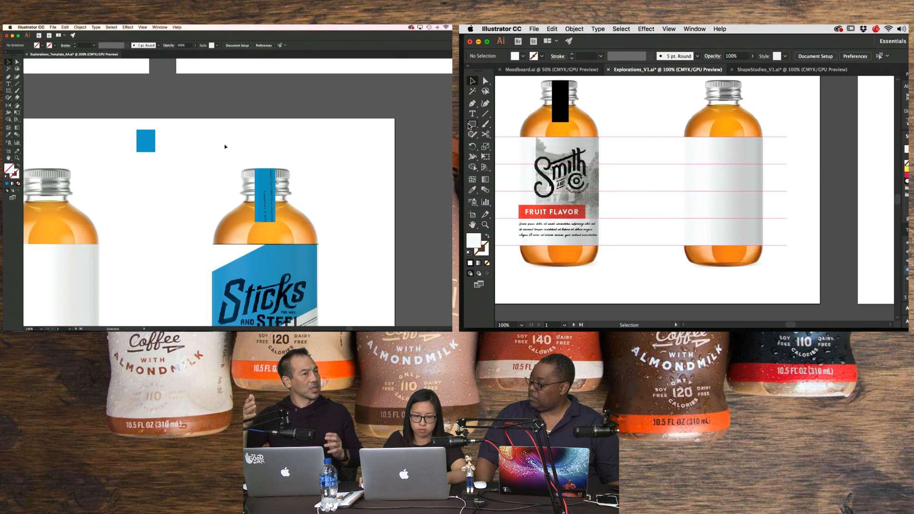
- Draw a vertical rectangle on the third bottle's label and fill it with the red sampled from the Smith and Co. composition
drag(712, 213, 708, 206)
scroll(662, 204, left, 15)
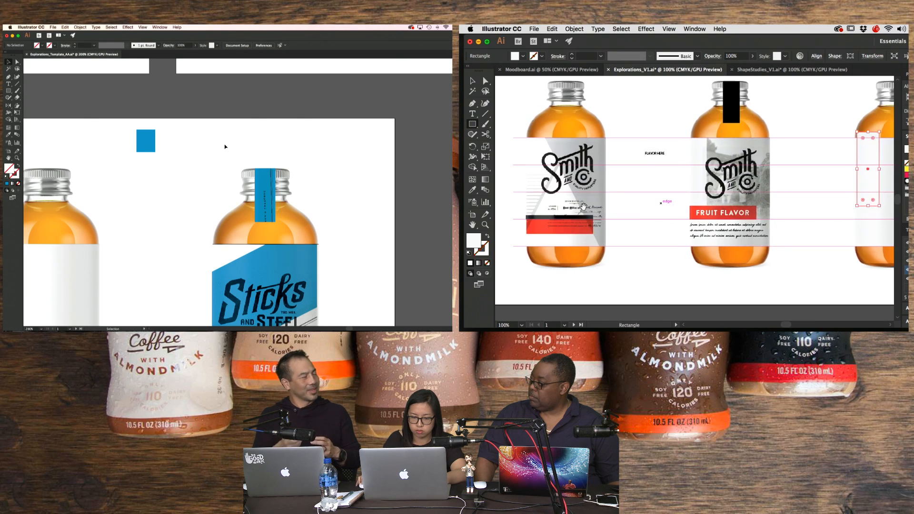
key(i)
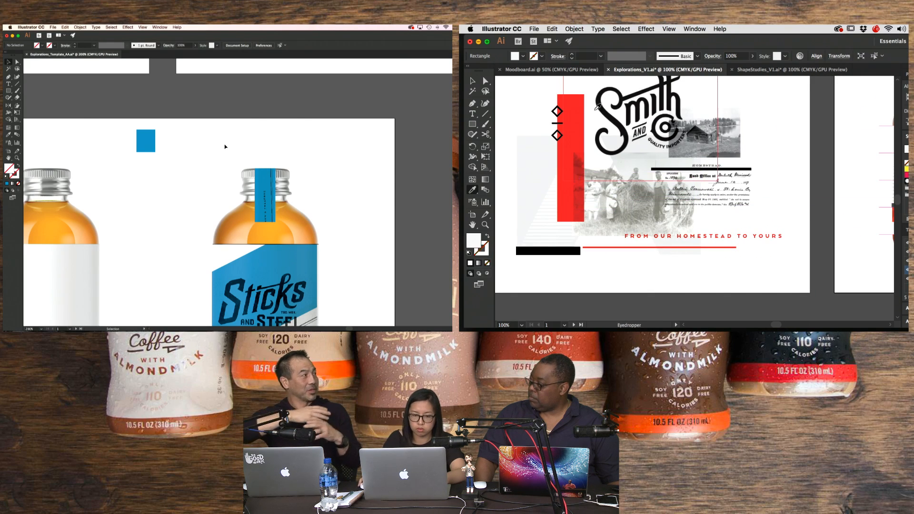
click(574, 102)
scroll(573, 103, right, 15)
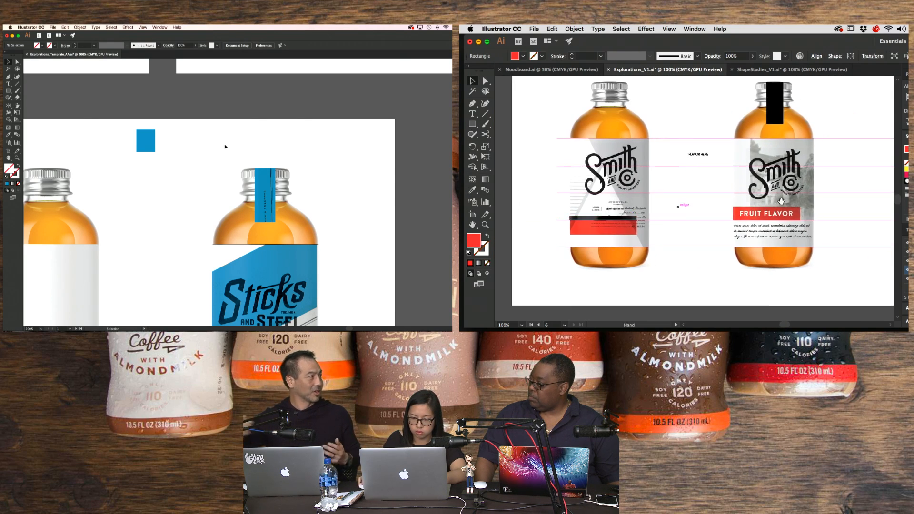
drag(754, 198, 754, 196)
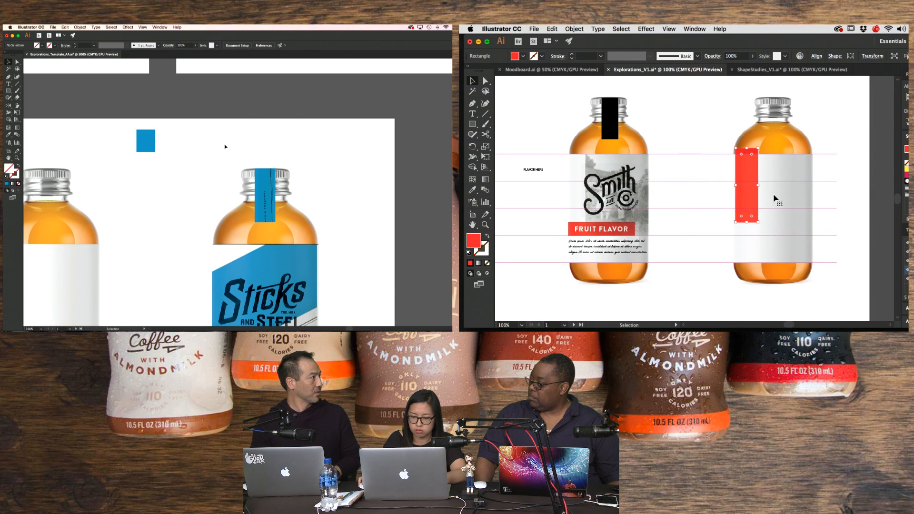
- Paste the diamond-and-dash ornament and place it at the lower end of the third bottle's red bar
key(super+v)
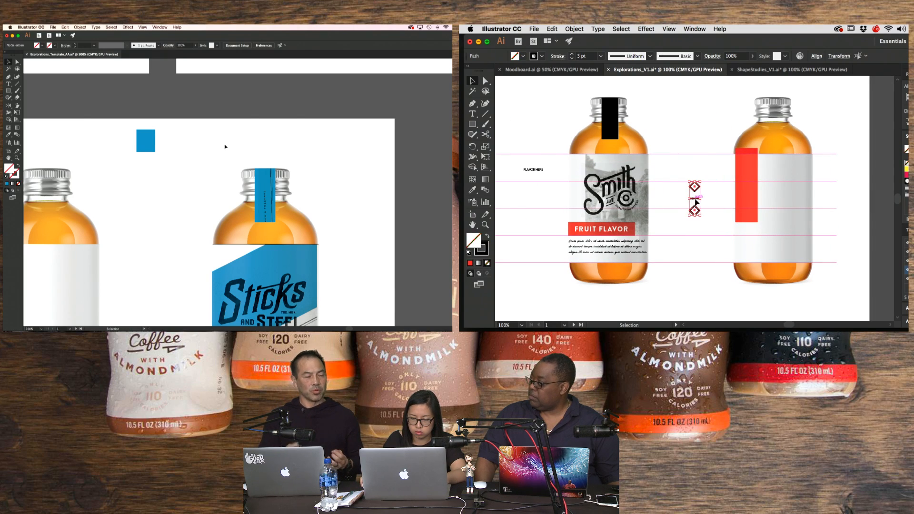
drag(695, 203, 746, 234)
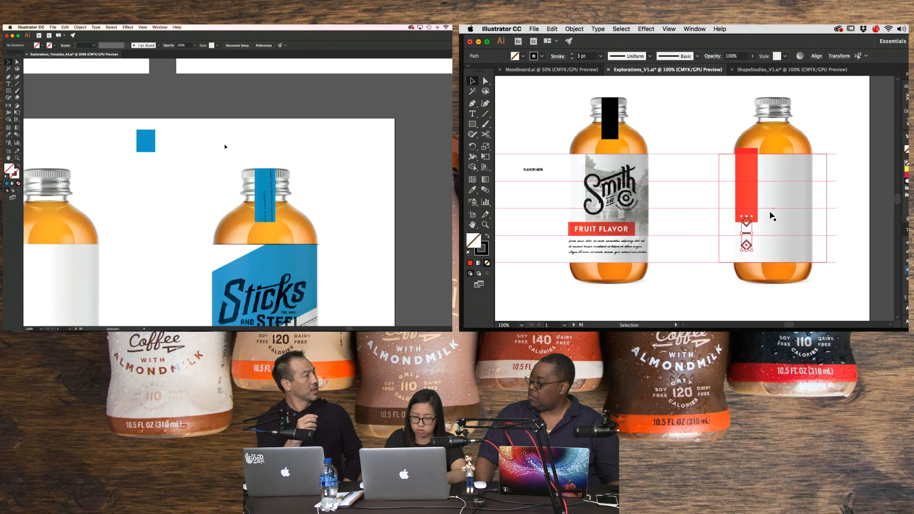
click(810, 227)
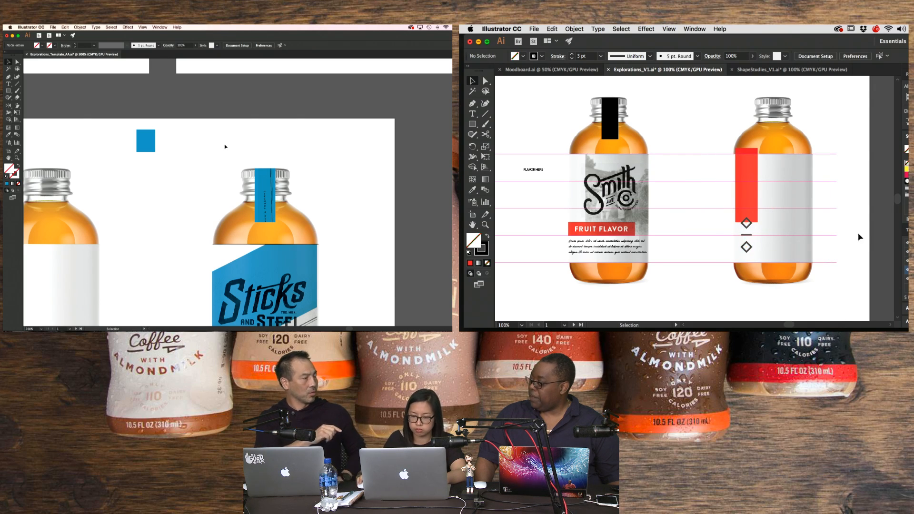
- Copy the Smith and Co. logo from the second bottle and fit it beside the red bar on the third bottle's label
scroll(832, 235, right, 2)
click(580, 199)
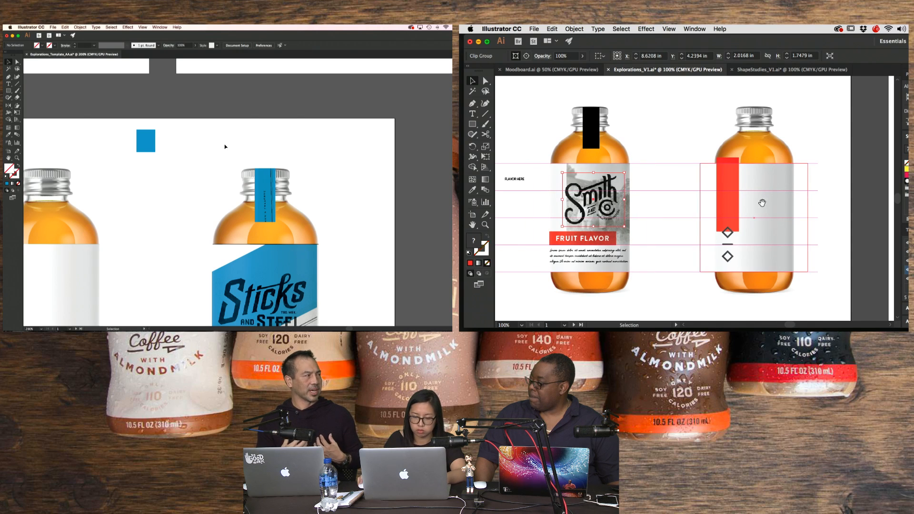
drag(762, 203, 728, 194)
key(super+v)
drag(711, 209, 762, 212)
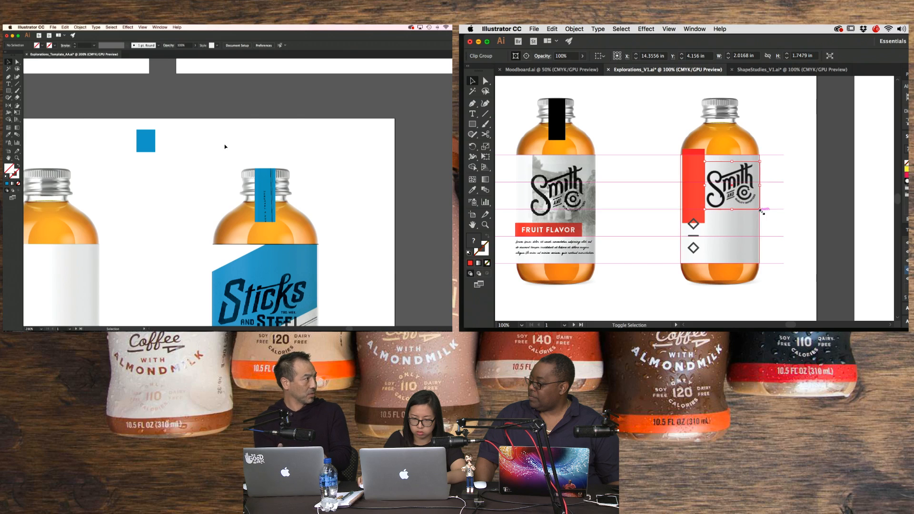
click(800, 198)
key(space)
drag(597, 250, 646, 221)
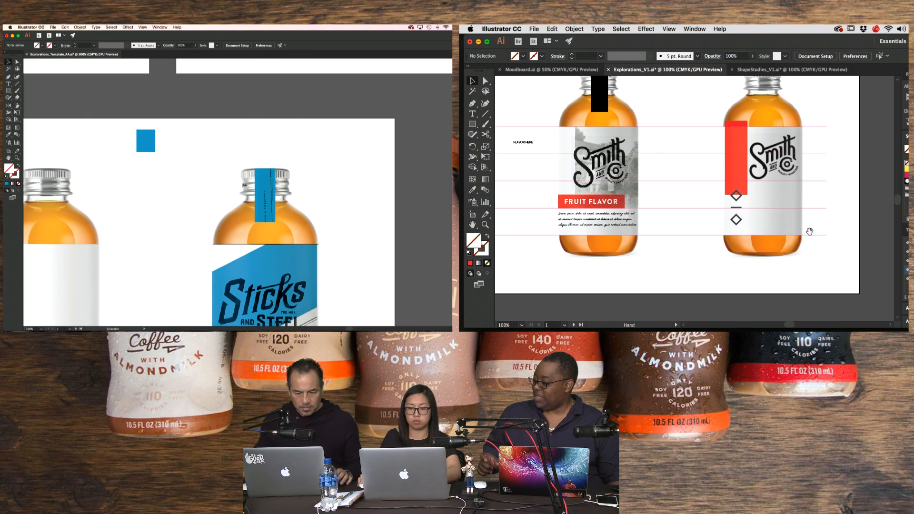
- Draw a black rectangle across the lower end of the Sticks and Steel bottle's blue neck strip
click(266, 200)
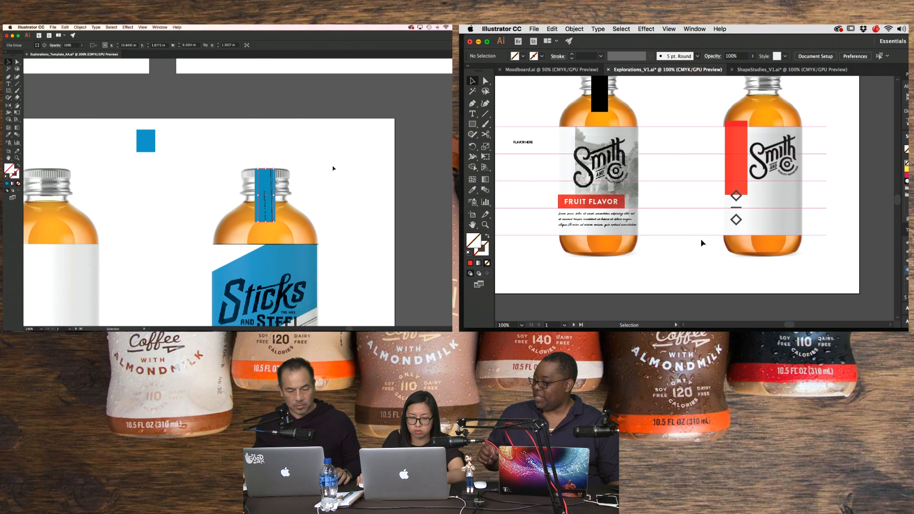
click(336, 169)
click(547, 69)
click(669, 71)
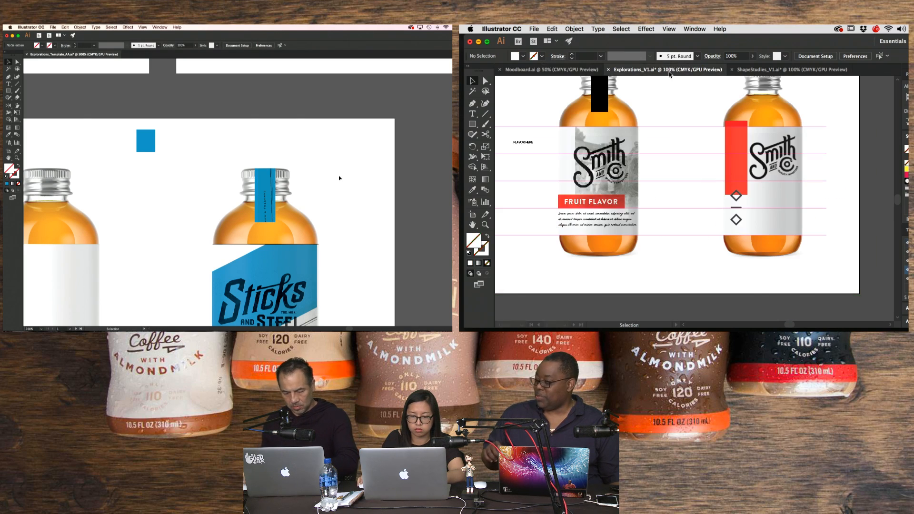
key(super+equal)
key(super+equal)
scroll(672, 128, left, 5)
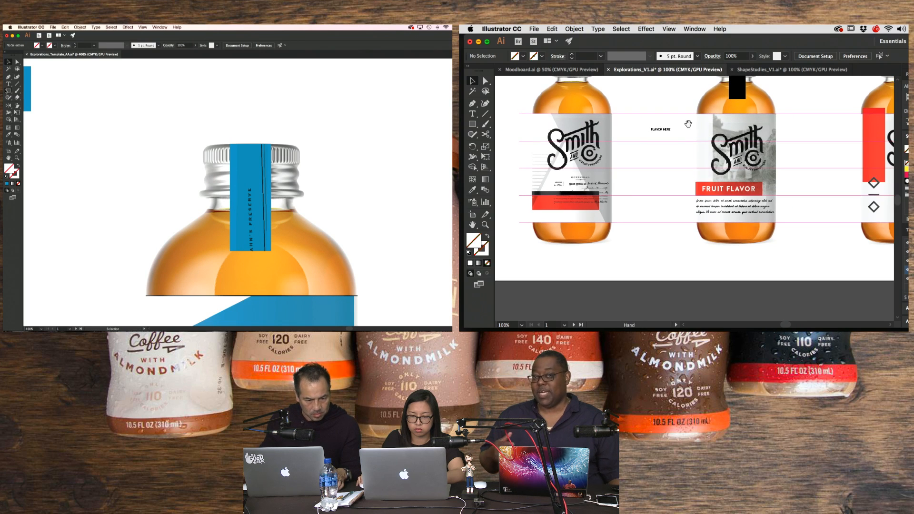
- Copy the black circle from the ShapeStudies_V1.ai document and paste it onto the third bottle's label in Explorations_V1.ai
click(773, 70)
scroll(694, 191, down, 3)
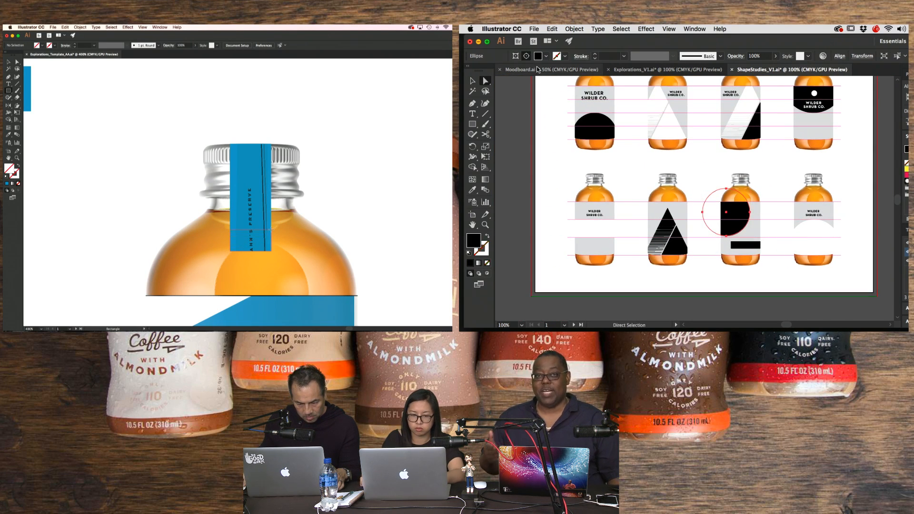
click(561, 70)
click(667, 70)
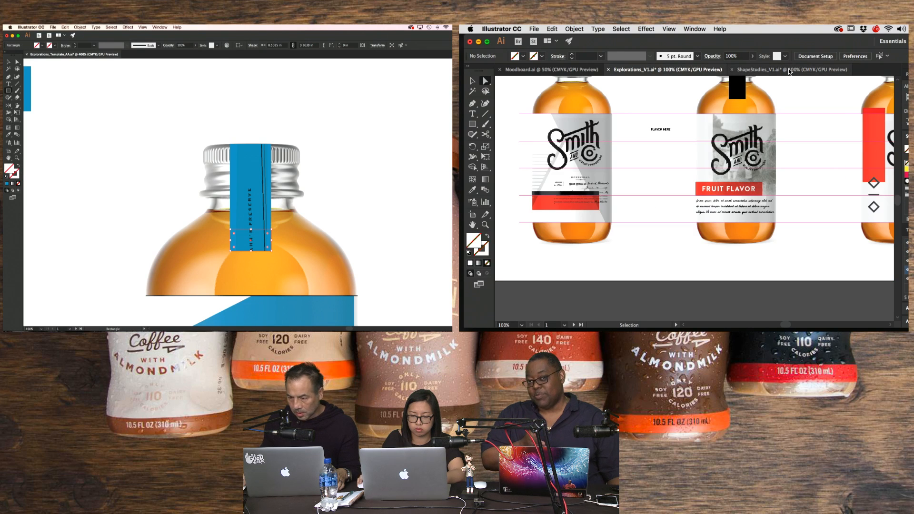
scroll(704, 143, right, 2)
key(super+v)
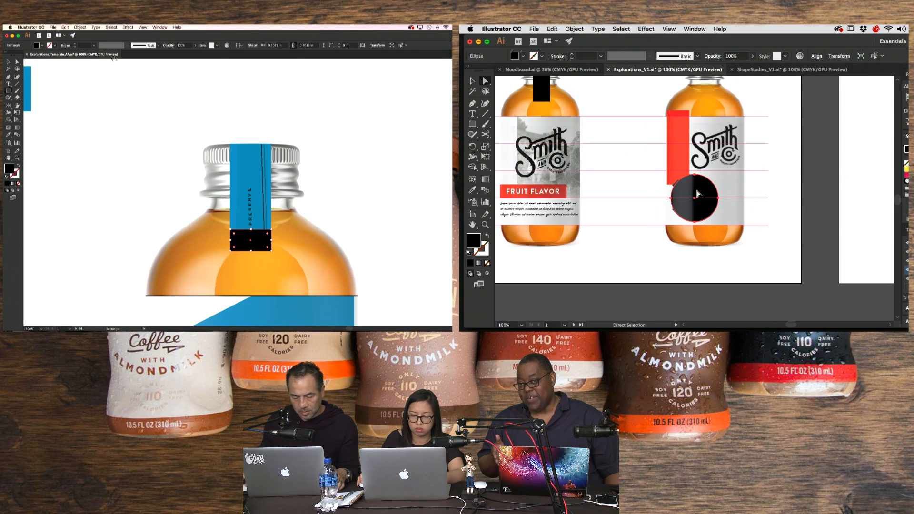
- Enlarge the pasted black circle, move it off the third bottle's label and delete it
key(v)
drag(719, 222, 774, 277)
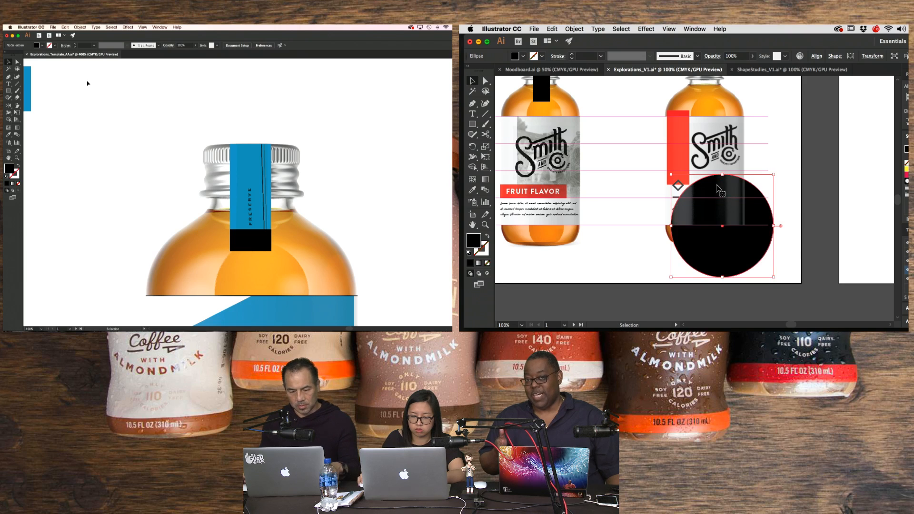
drag(711, 189, 767, 133)
key(super+minus)
key(super+minus)
scroll(271, 156, down, 4)
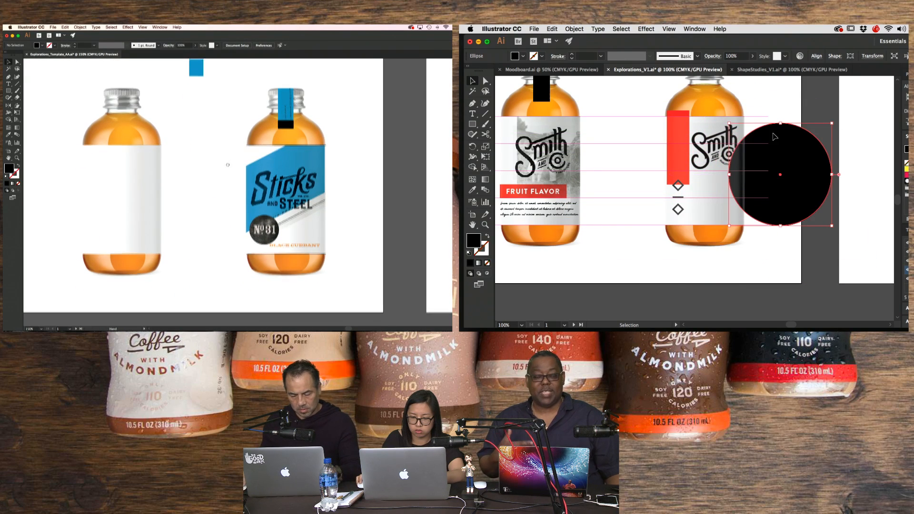
scroll(280, 200, up, 1)
key(Delete)
- Locate the striped triangle label in ShapeStudies_V1.ai and duplicate the Black Currant text onto the neck strip's black block
click(293, 250)
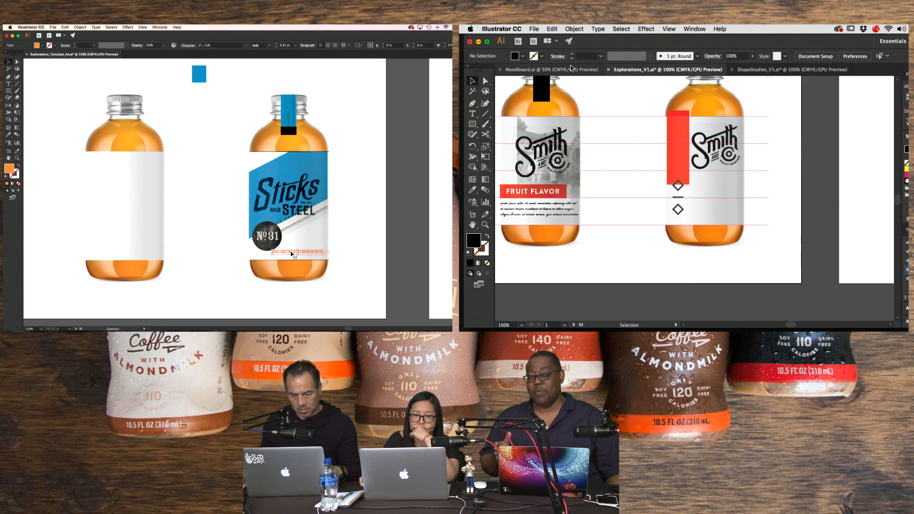
click(569, 70)
click(752, 71)
click(8, 84)
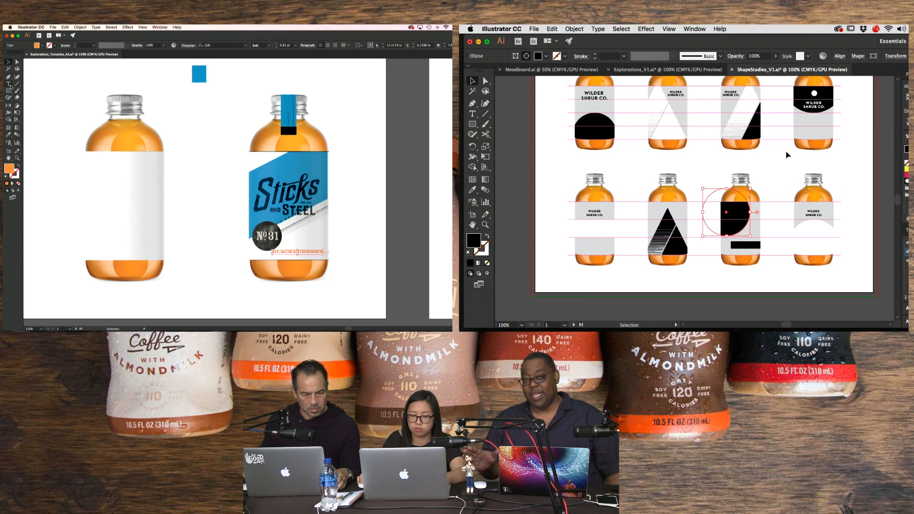
drag(788, 153, 643, 176)
drag(752, 173, 505, 176)
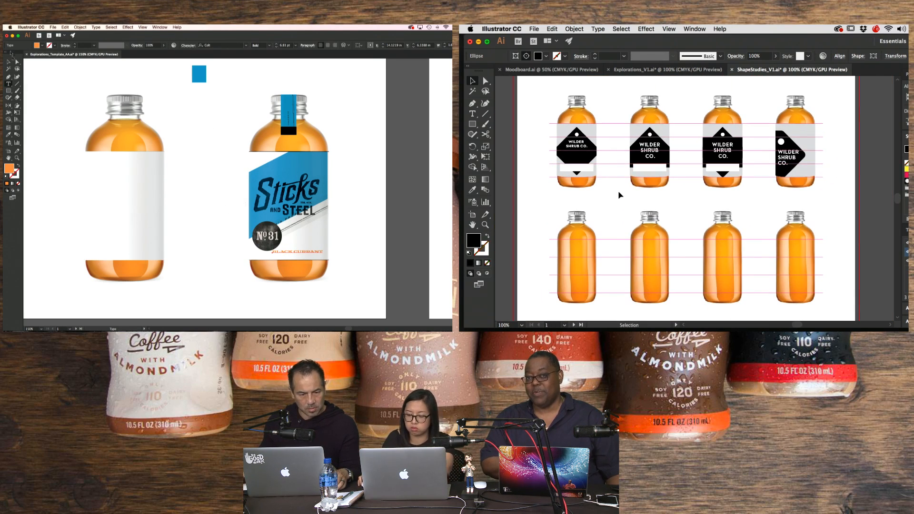
key(super+equal)
key(super+equal)
click(8, 62)
drag(665, 167, 685, 213)
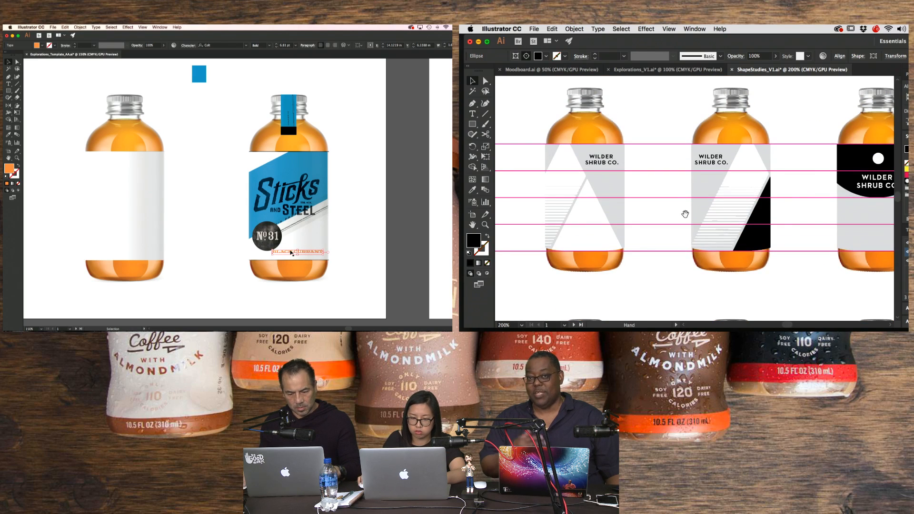
drag(785, 218, 816, 216)
drag(290, 251, 299, 131)
- Try to isolate the artwork with stripes and a black triangle inside the Wilder Shrub Co. shape study
click(775, 204)
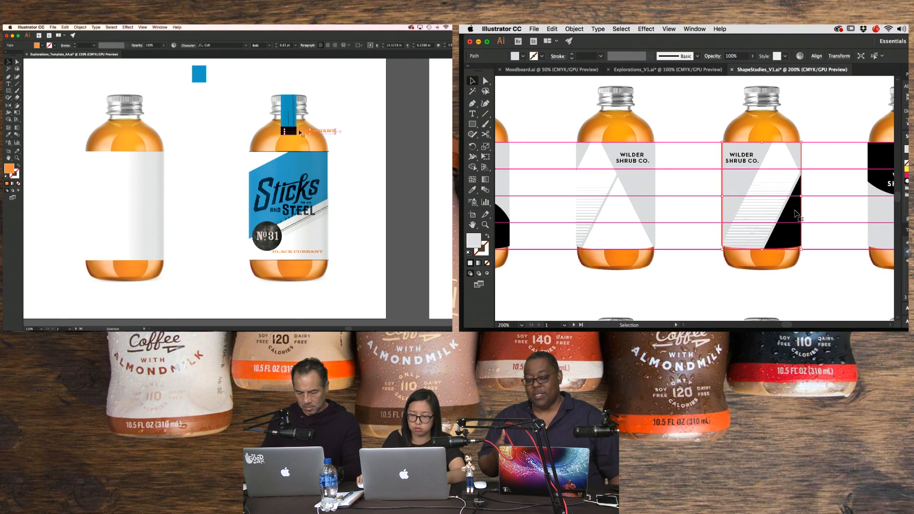
double_click(795, 210)
double_click(777, 87)
click(815, 113)
- Replace the duplicated flavor text on the neck strip's black block with WS and fit it inside the block
click(9, 83)
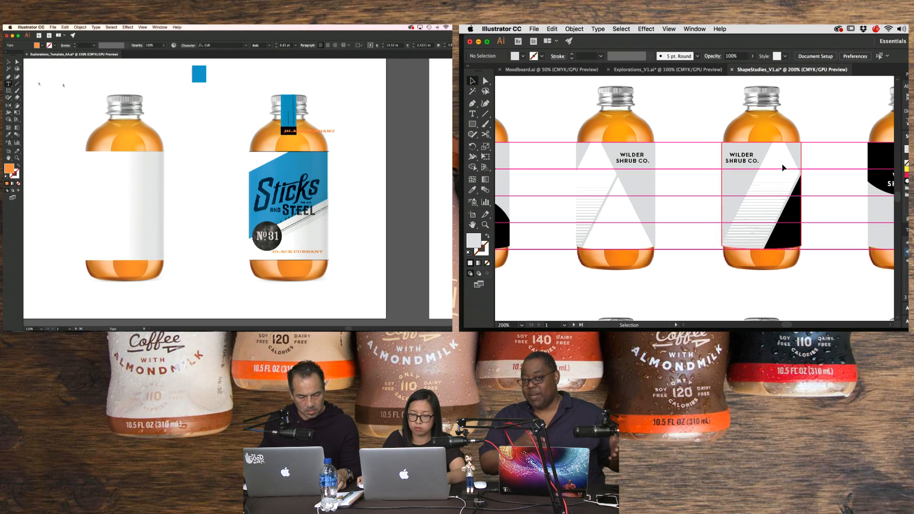
double_click(783, 166)
double_click(782, 93)
triple_click(286, 130)
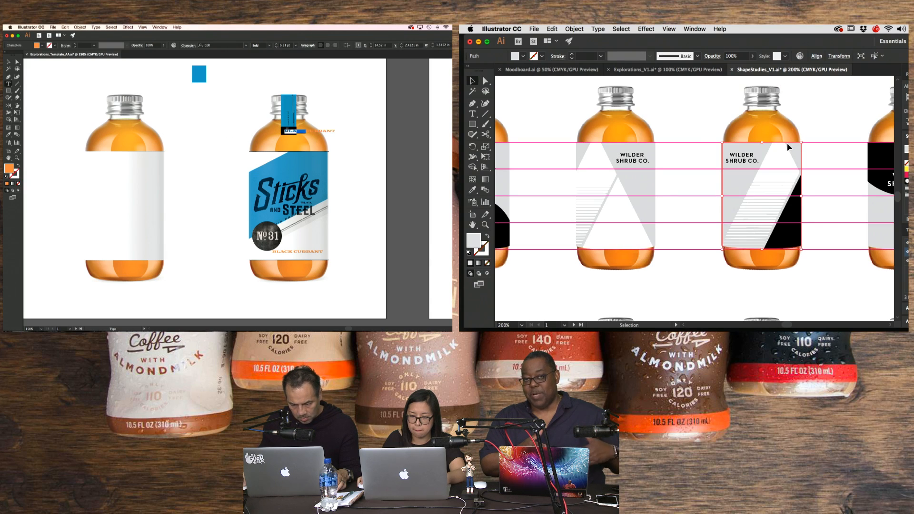
key(a)
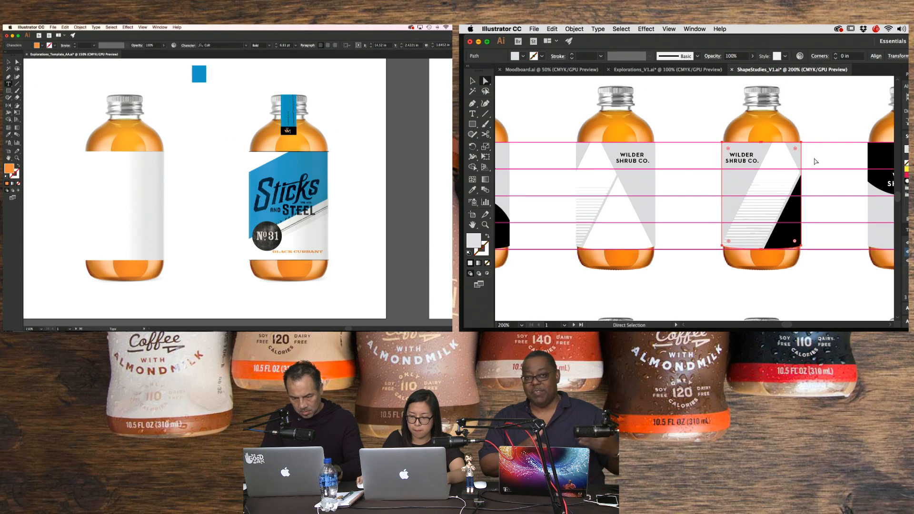
click(815, 161)
key(v)
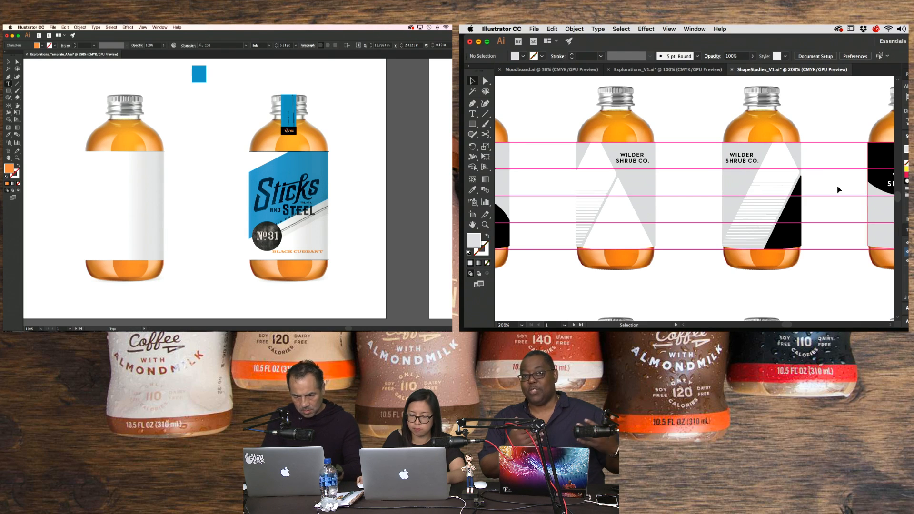
double_click(773, 160)
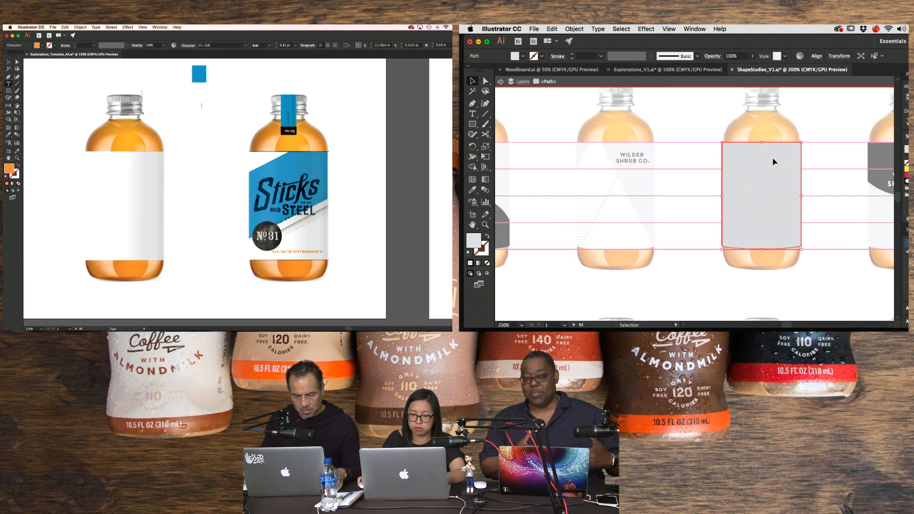
click(9, 62)
- Leave isolation and select the clipped striped triangle group on the Wilder Shrub Co. shape study for copying
key(super+shift+a)
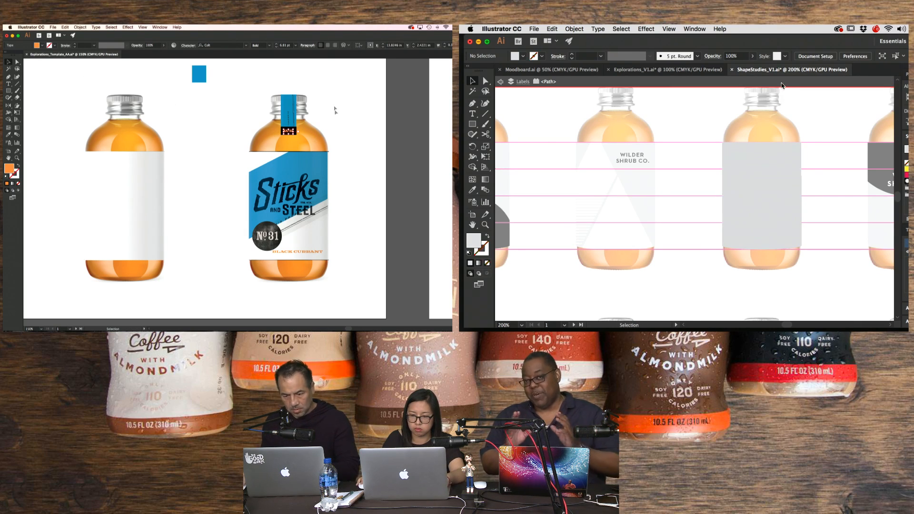
click(781, 82)
click(365, 100)
click(792, 153)
click(815, 122)
drag(230, 191, 329, 187)
click(789, 160)
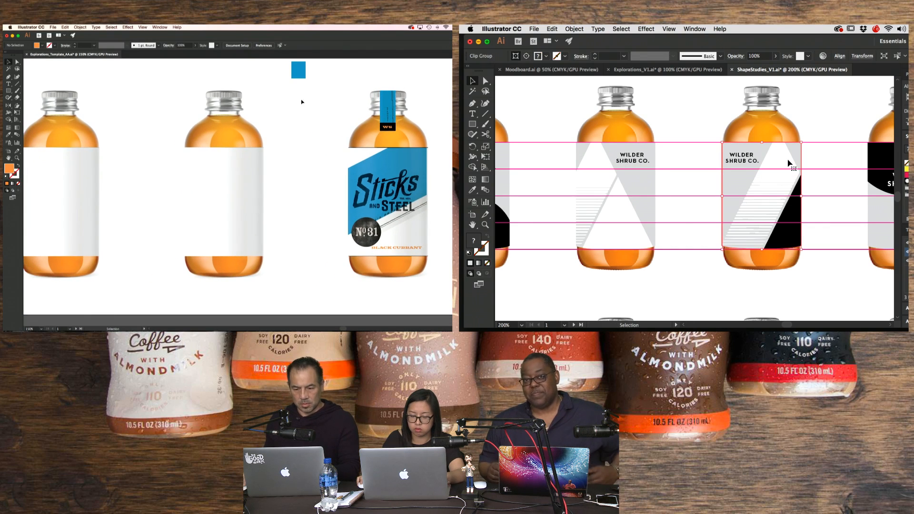
- Delete the spare blue rectangle above the bottles in the Sticks and Steel document
click(297, 70)
click(537, 68)
key(Delete)
drag(284, 117, 319, 121)
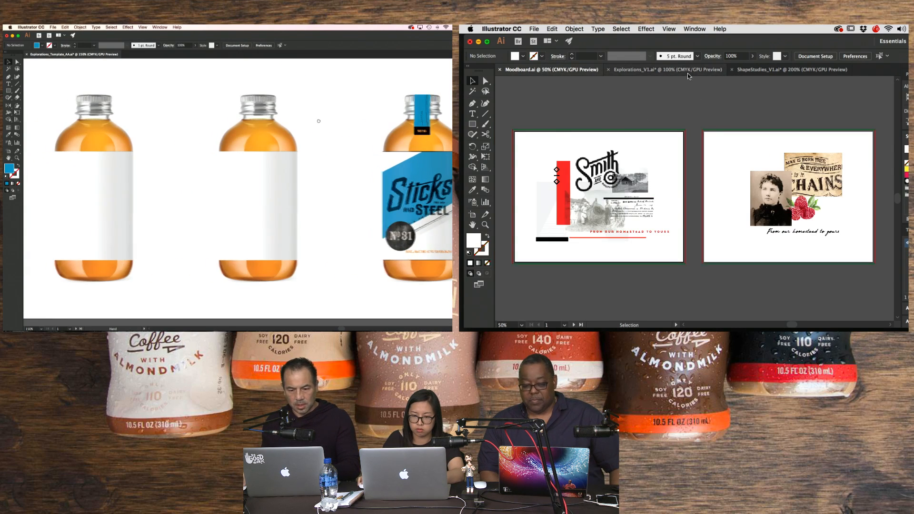
- Paste the striped triangle artwork below the third bottle in Explorations_V1.ai, enlarge it and release its clipping mask
click(693, 70)
drag(754, 110, 637, 148)
drag(729, 157, 830, 91)
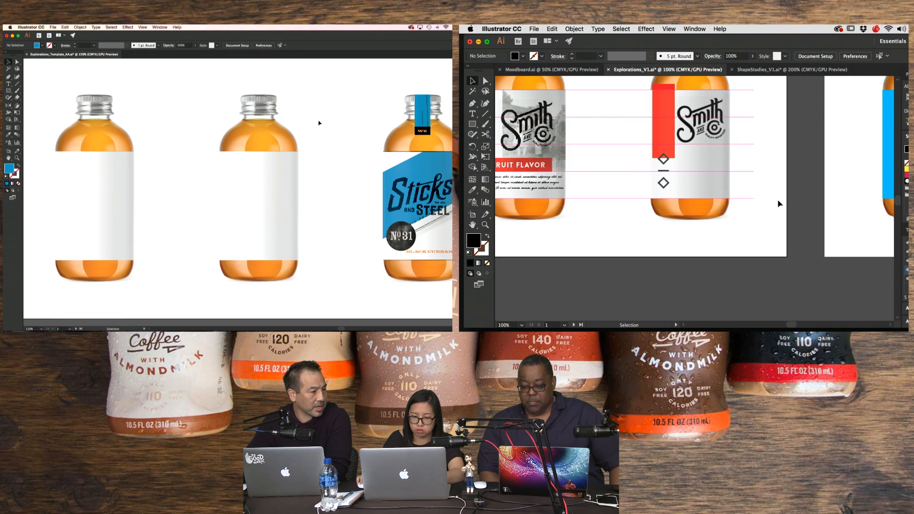
drag(769, 217, 778, 163)
key(cmd+v)
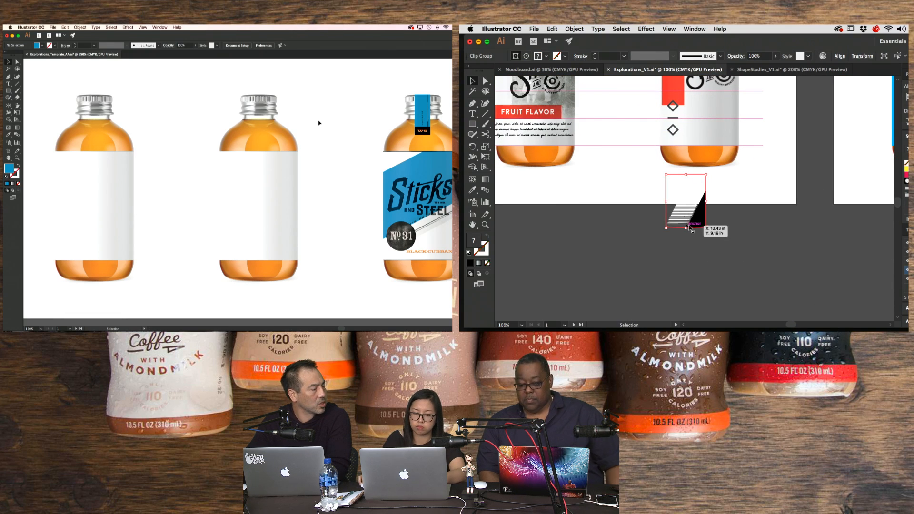
drag(706, 227, 790, 289)
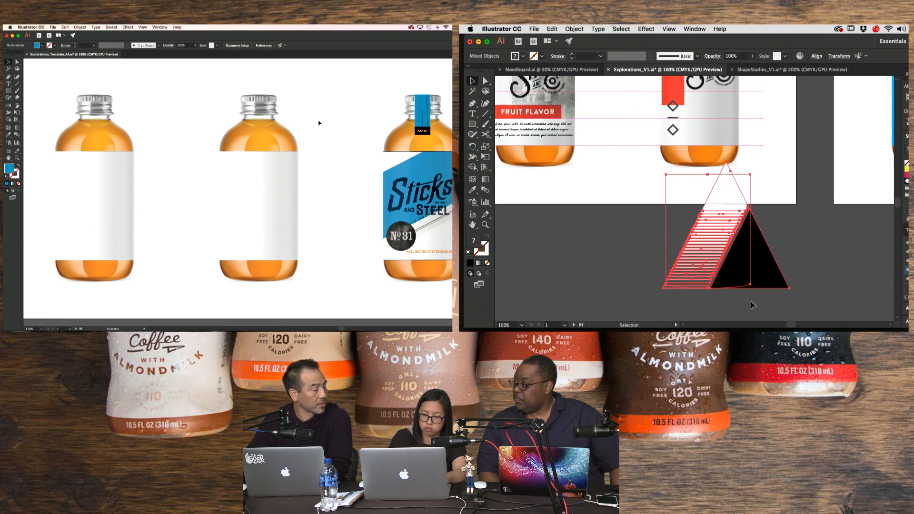
- Remove the leftover clipping outline and select the striped triangle group for moving into the label
click(758, 172)
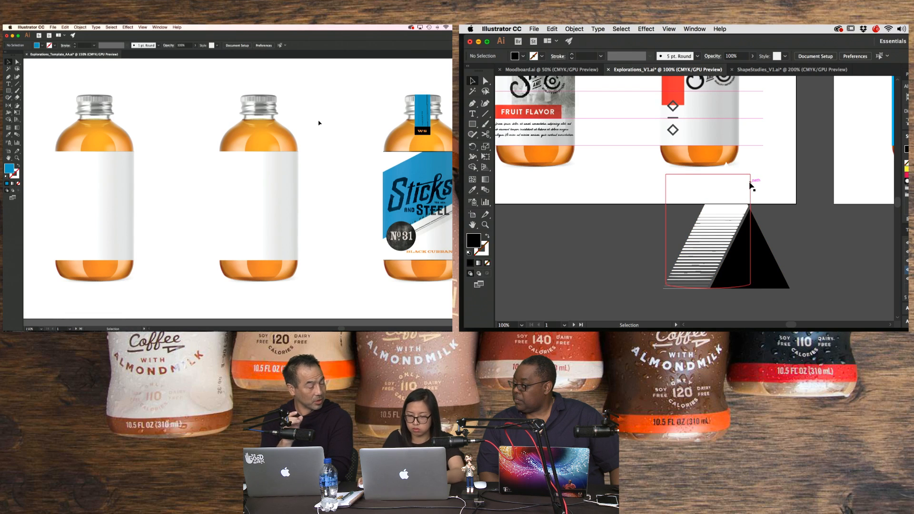
click(762, 245)
scroll(759, 226, up, 5)
scroll(758, 226, left, 1)
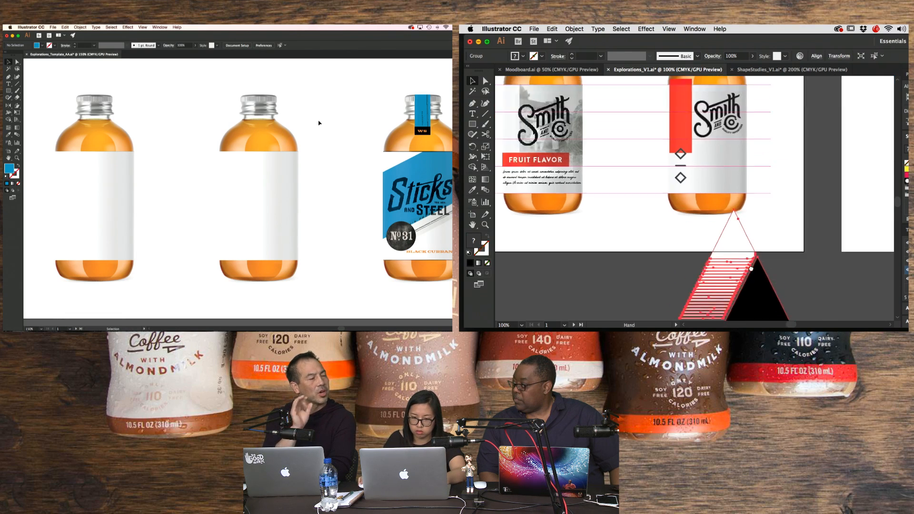
- Paste the striped triangle group inside the third bottle's label clip group, with its black part in the label's lower-right corner
double_click(737, 236)
click(762, 239)
key(super+v)
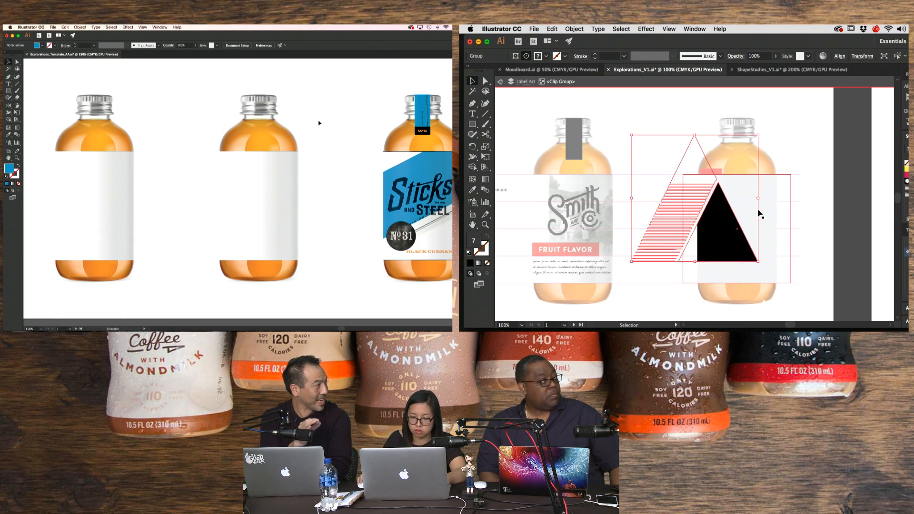
drag(712, 218, 783, 251)
click(749, 84)
click(830, 196)
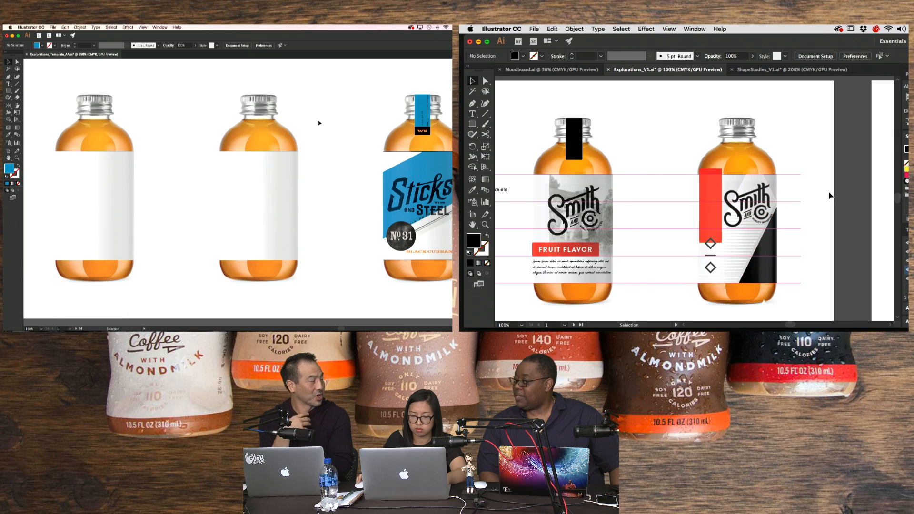
- Try to recolor the black triangle on the third bottle's label with a fill sampled at the red bar
click(709, 191)
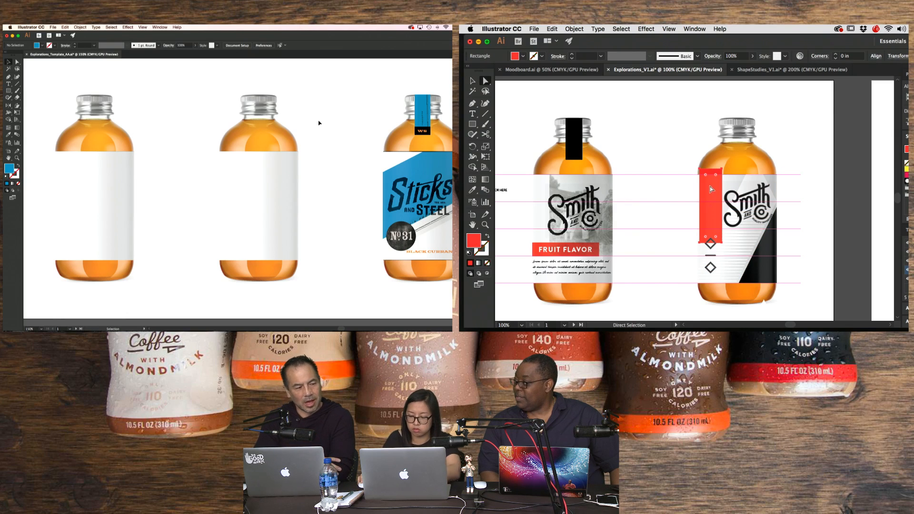
click(771, 250)
key(i)
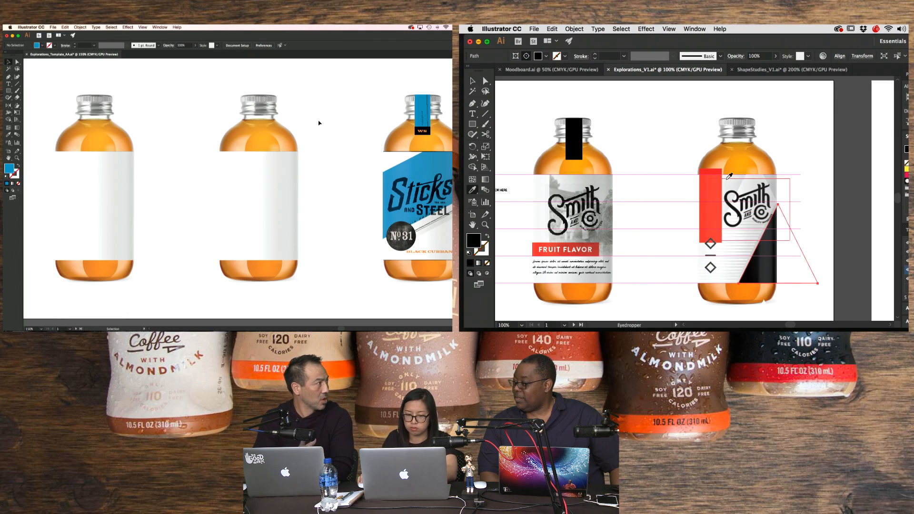
click(715, 183)
key(a)
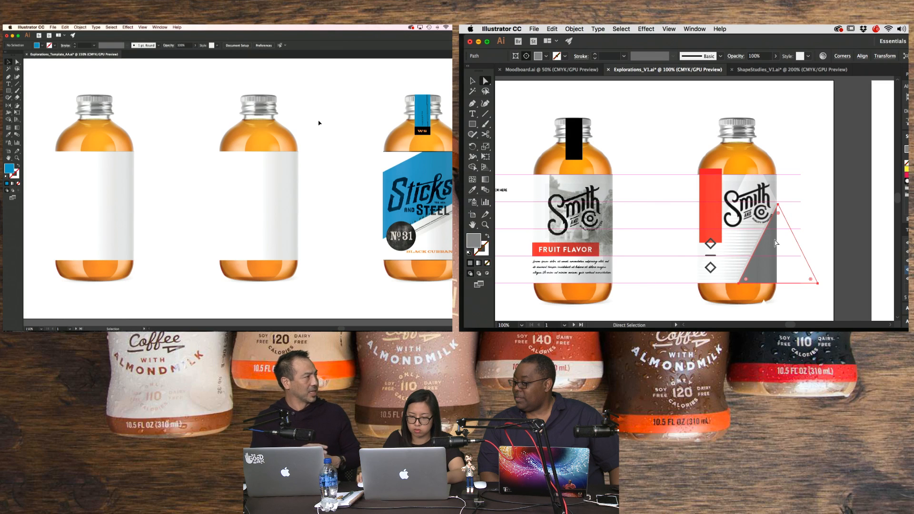
key(super+z)
- Recolor the triangle on the third bottle's label with the red sampled from the tall bar in the Smith and Co. composition
key(super+minus)
key(super+minus)
scroll(772, 241, left, 10)
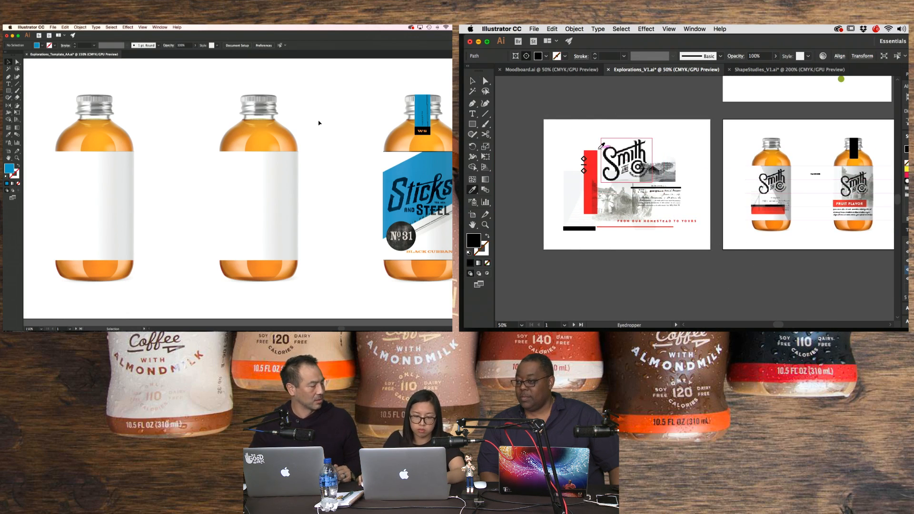
click(590, 152)
key(v)
scroll(662, 166, right, 10)
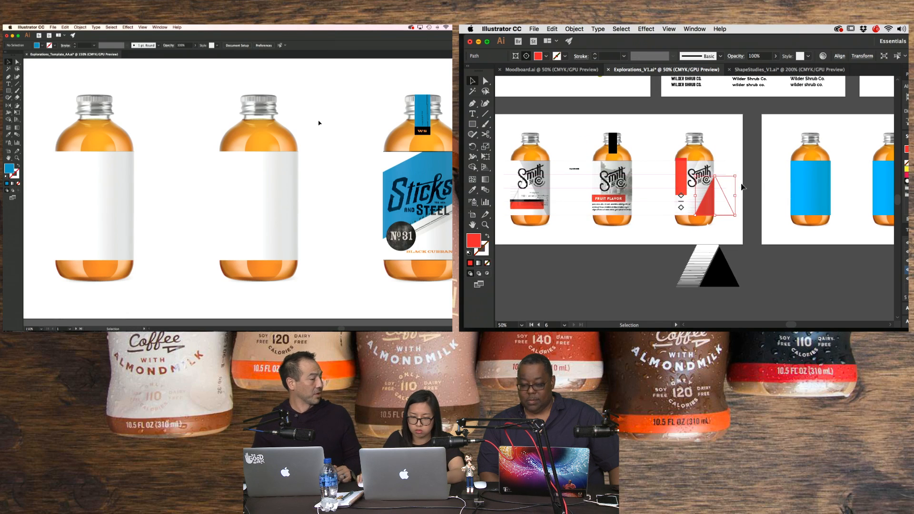
- Delete the tall red bar from the third bottle's label in Explorations_V1.ai
key(super+plus)
key(super+plus)
key(a)
click(629, 138)
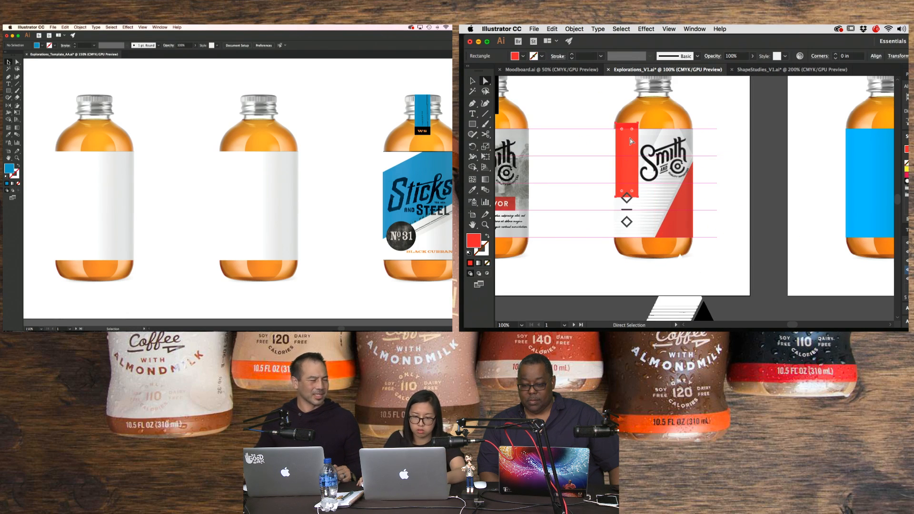
key(Delete)
- Move the Smith and Co. logo on the third bottle to the label's upper-left area, above the diamond ornaments
scroll(629, 141, left, 5)
key(v)
click(737, 160)
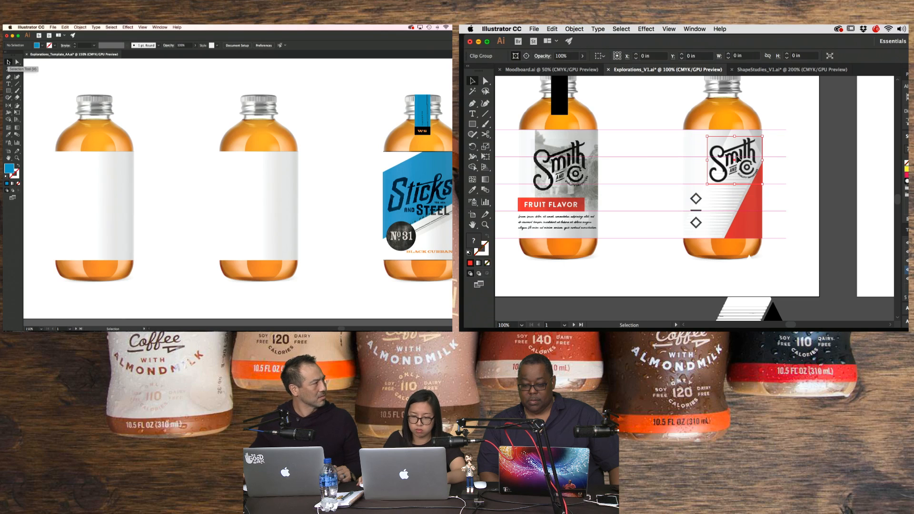
drag(735, 158, 713, 152)
click(809, 142)
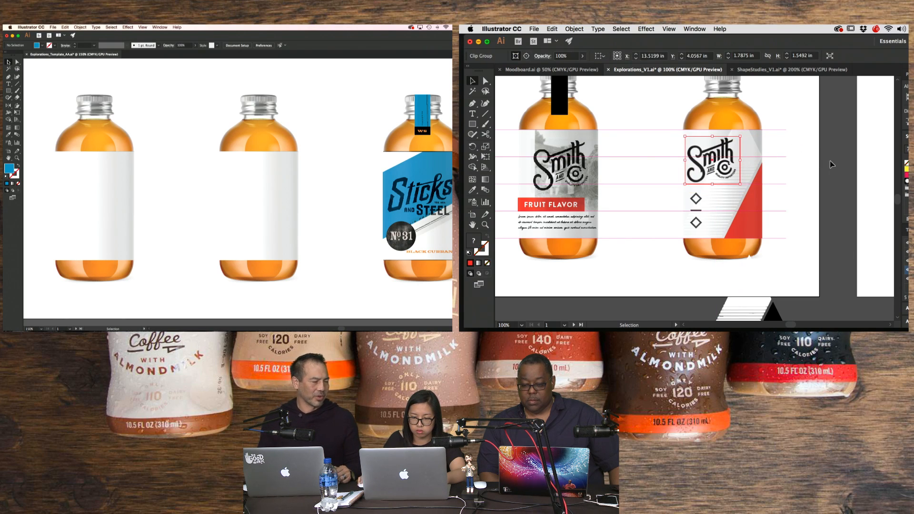
click(804, 172)
- Select the upper diamond and the short line below it on the third bottle's label, without entering the label clip group
click(698, 204)
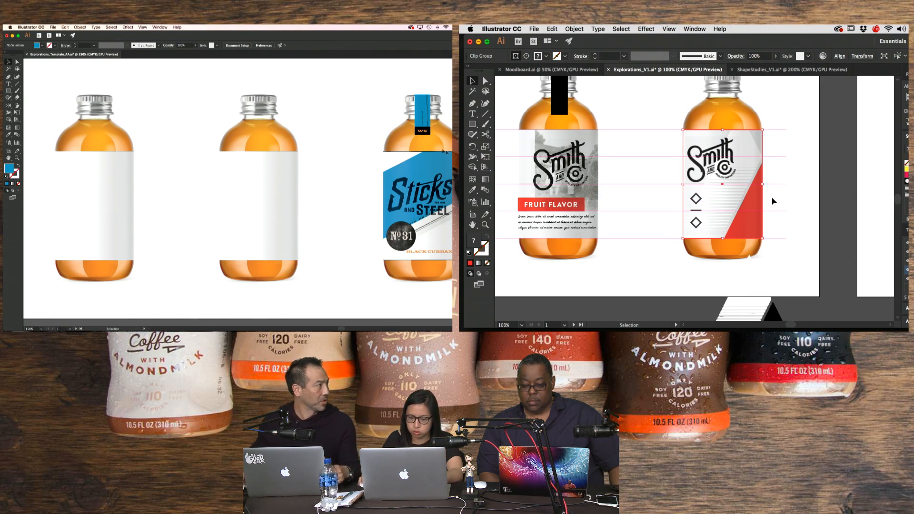
double_click(696, 204)
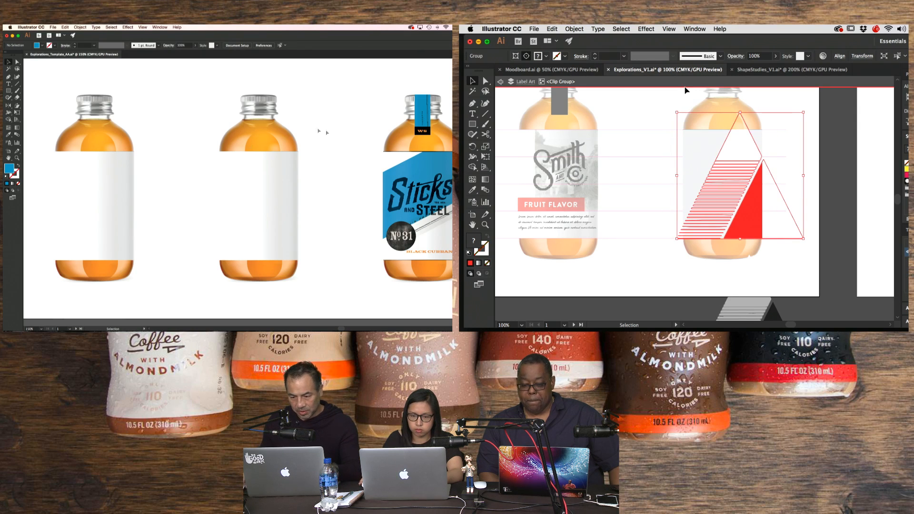
key(Escape)
click(696, 198)
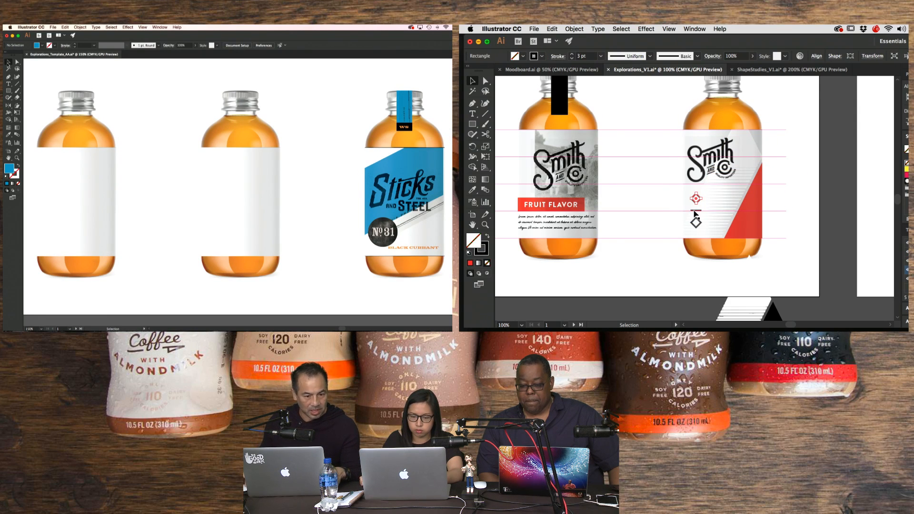
scroll(690, 215, left, 6)
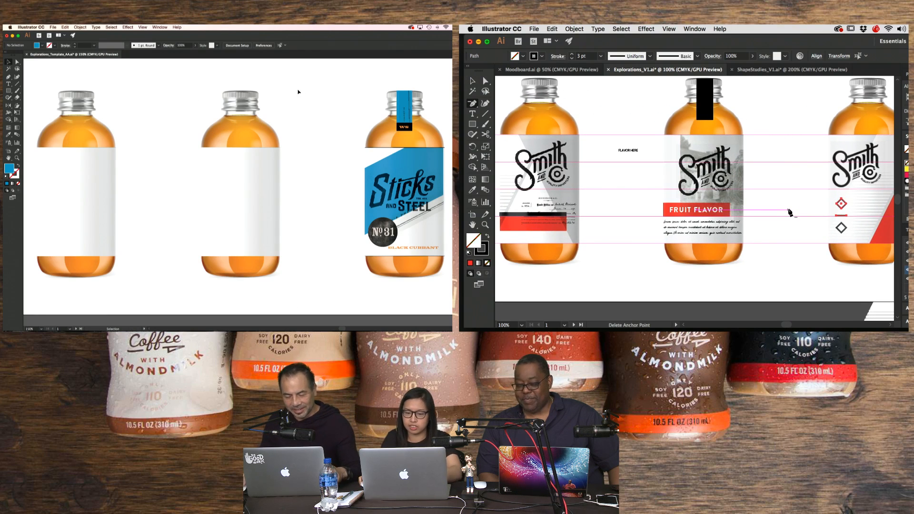
scroll(780, 214, right, 4)
key(minus)
key(shift+v)
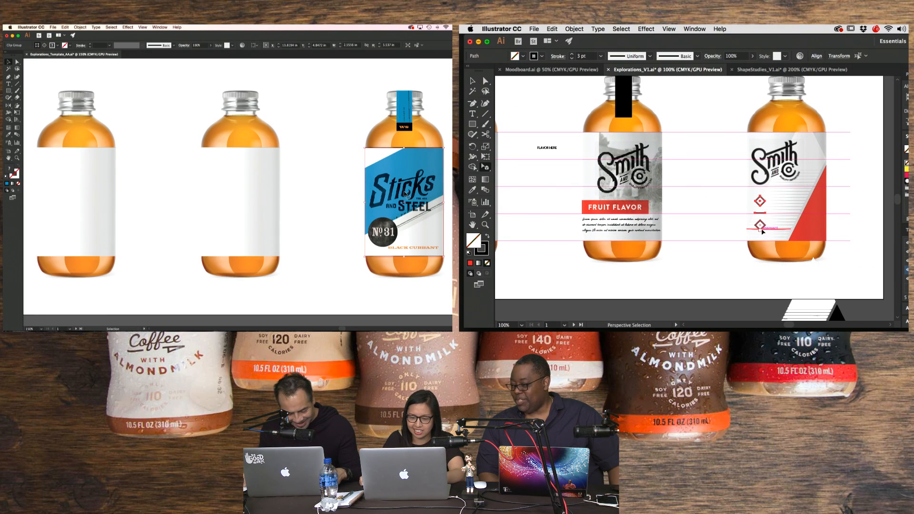
key(v)
drag(643, 105, 691, 182)
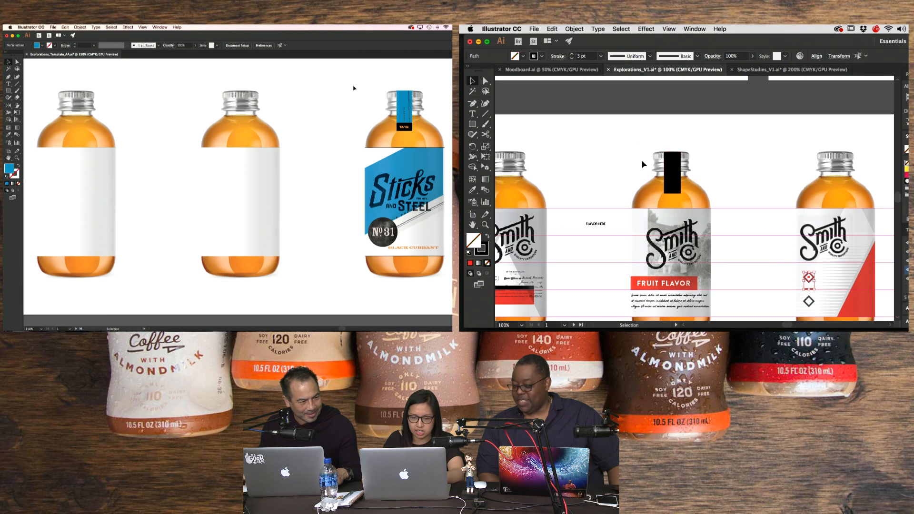
drag(754, 135, 732, 83)
- Draw a blue rectangle across the full width of the middle bottle's blank label, covering its upper two thirds, in the template document
click(400, 195)
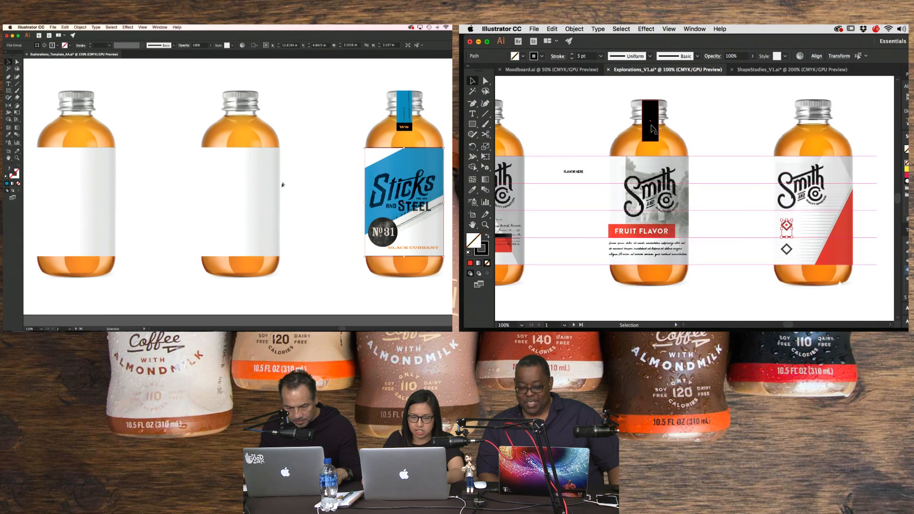
click(241, 177)
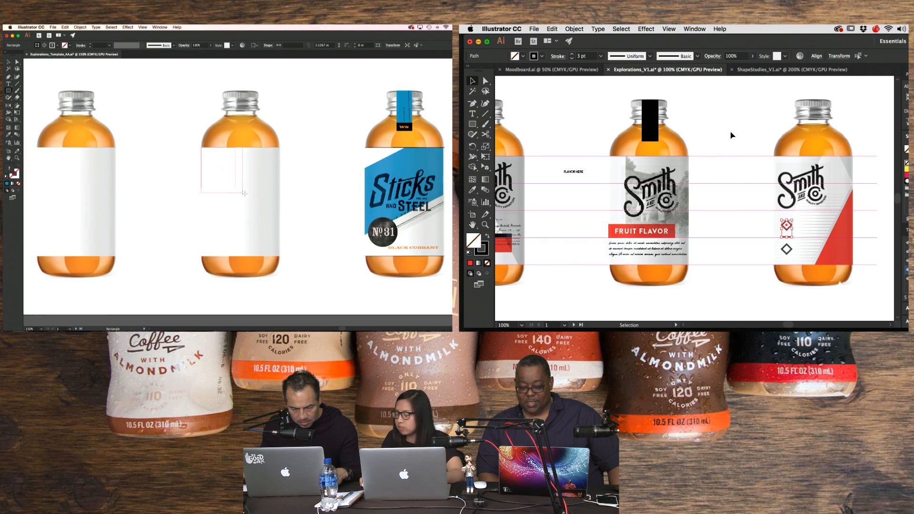
drag(269, 200, 280, 205)
drag(715, 149, 763, 157)
key(a)
drag(280, 205, 280, 221)
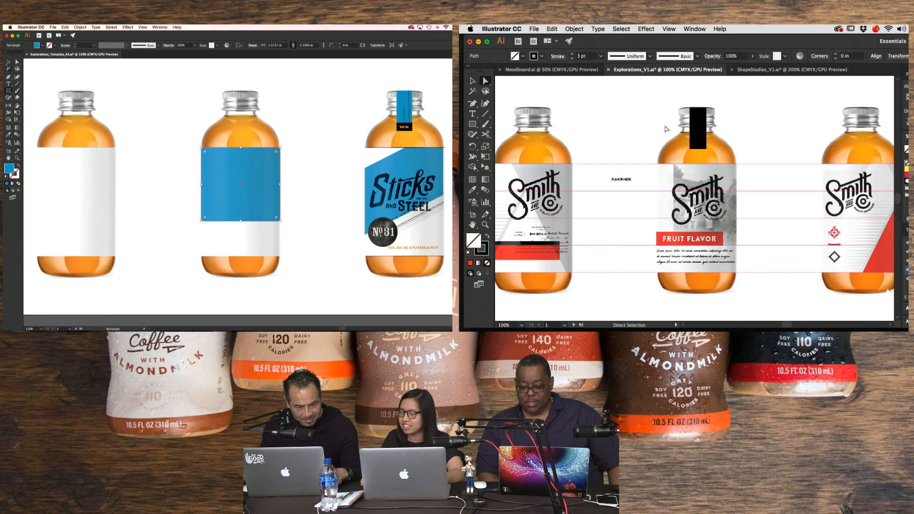
- Extend the second Smith and Co. bottle's black neck strip upward over the cap to about 1.42 in tall
key(v)
click(697, 128)
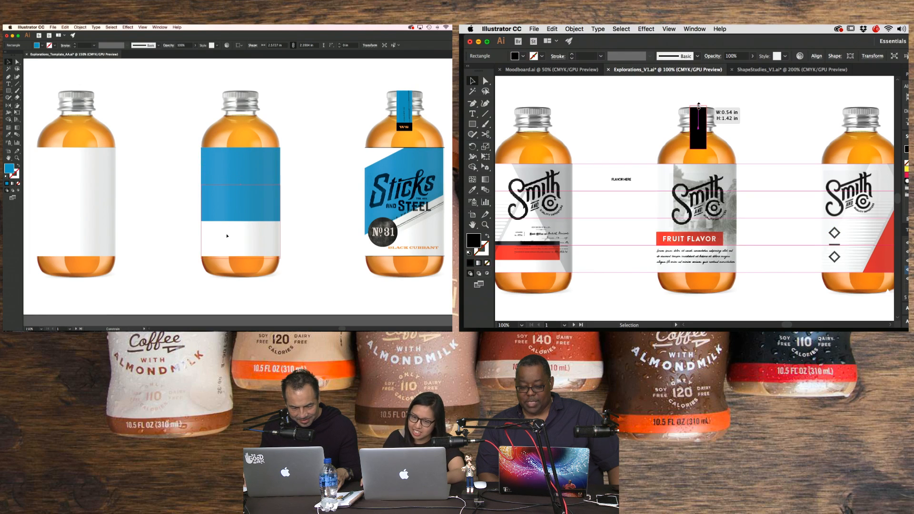
- Move the blue rectangle down to the lower edge of the middle bottle's label in the template document
drag(228, 233, 227, 233)
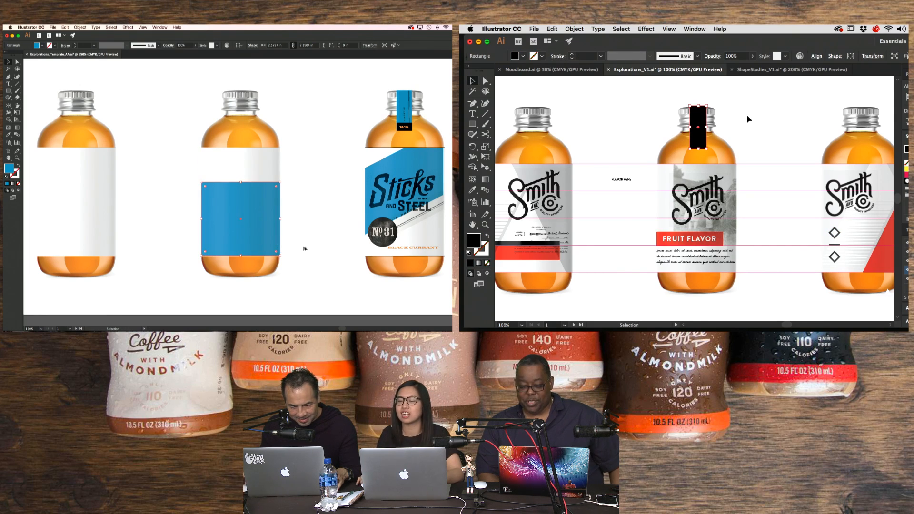
click(306, 249)
click(252, 222)
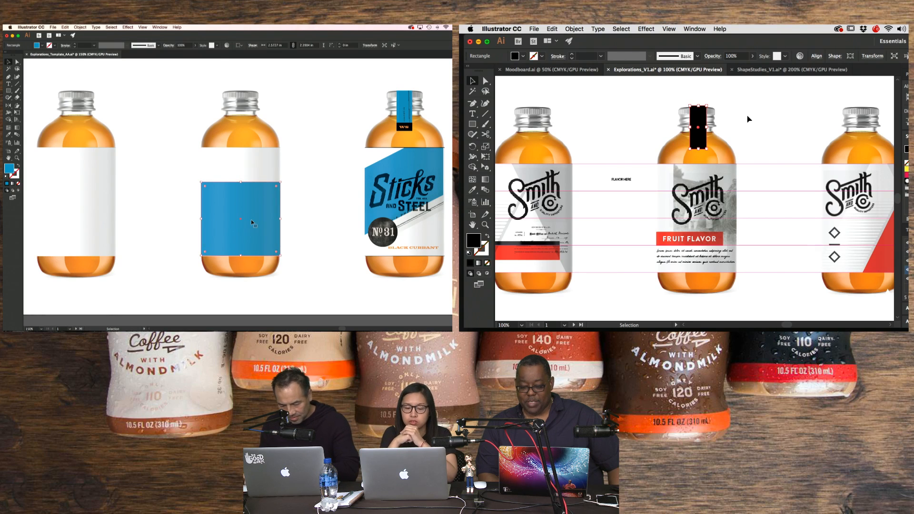
- Copy the grey diamond from the Sticks and Steel composition, scale it down and center it in the white band above the blue rectangle
click(320, 279)
key(super+minus)
key(space)
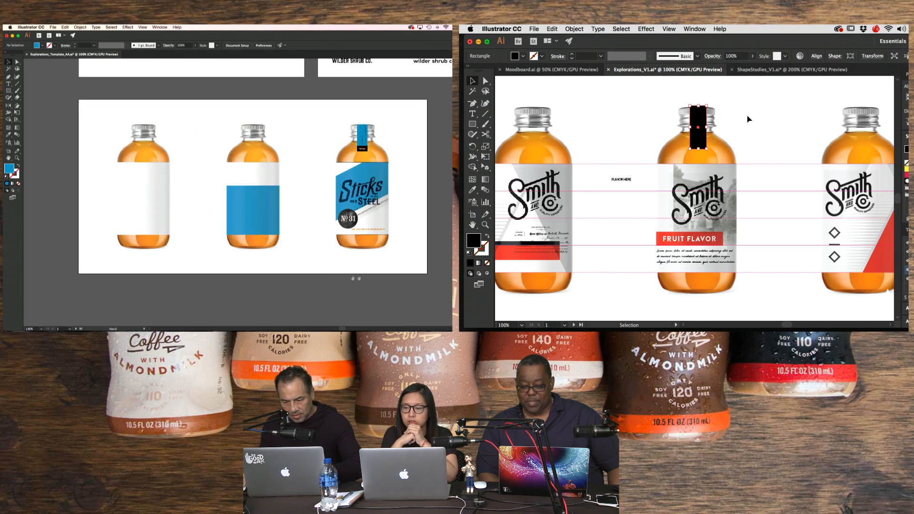
drag(398, 278, 266, 251)
drag(353, 235, 347, 254)
click(445, 234)
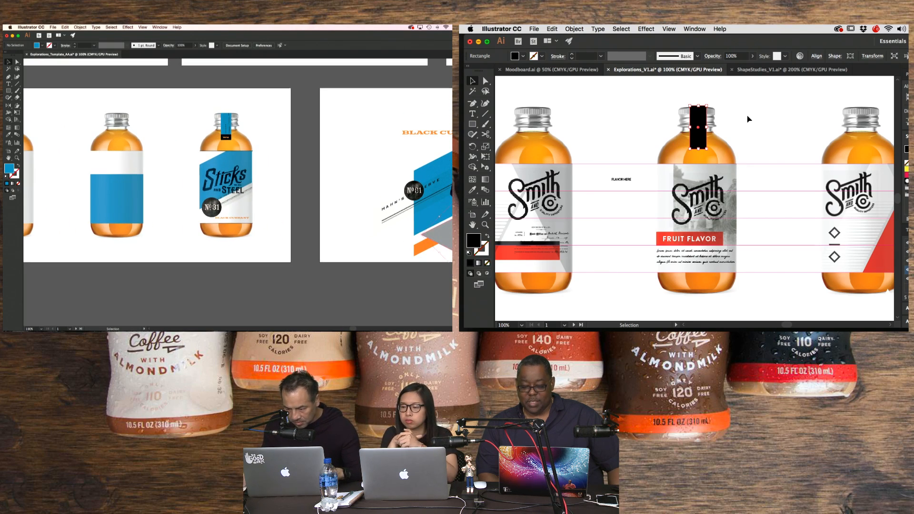
drag(130, 176, 195, 208)
drag(621, 162, 692, 143)
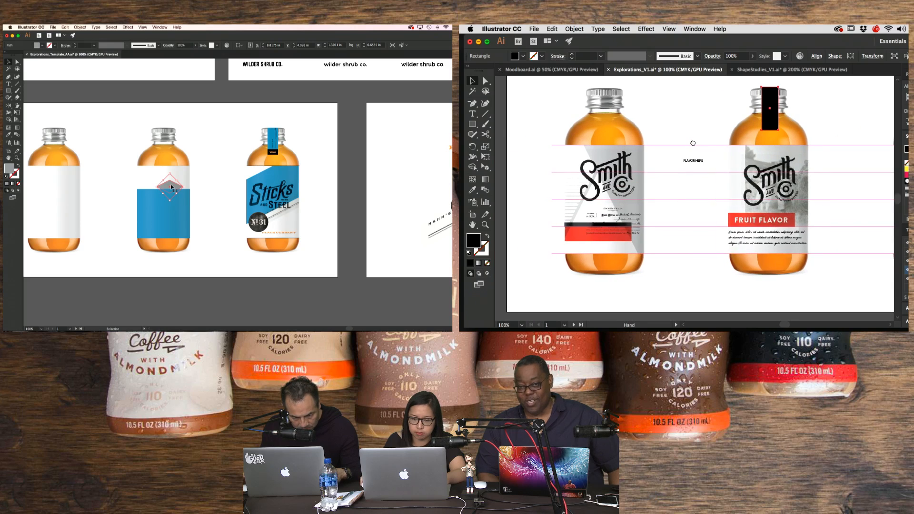
drag(739, 123, 589, 114)
drag(164, 179, 165, 177)
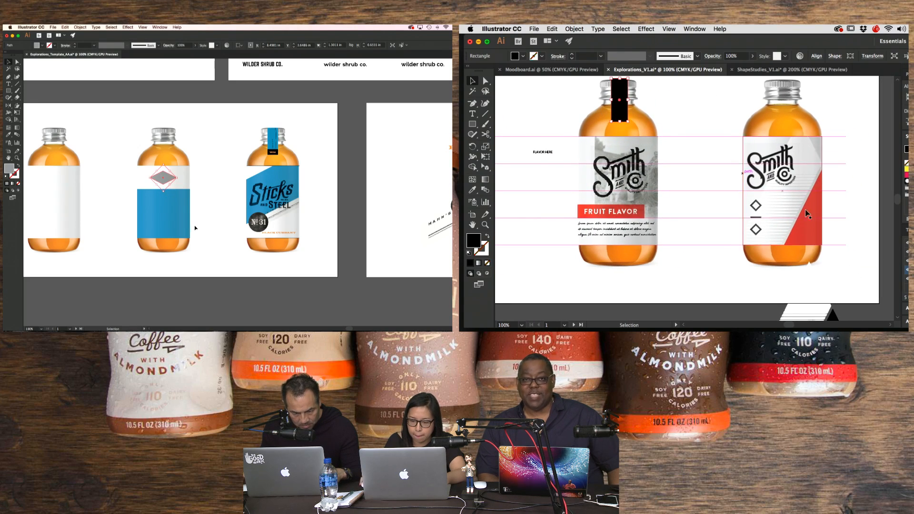
click(195, 227)
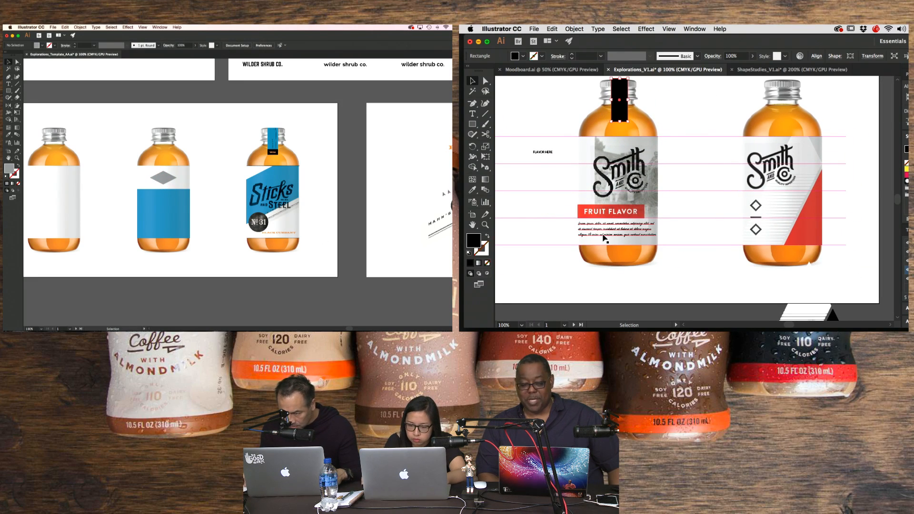
- Copy the angled lines with Hahn's Preserve and Northern Colorado text from the composition onto the bottle artboard and bring them to front
click(757, 203)
drag(424, 210, 280, 202)
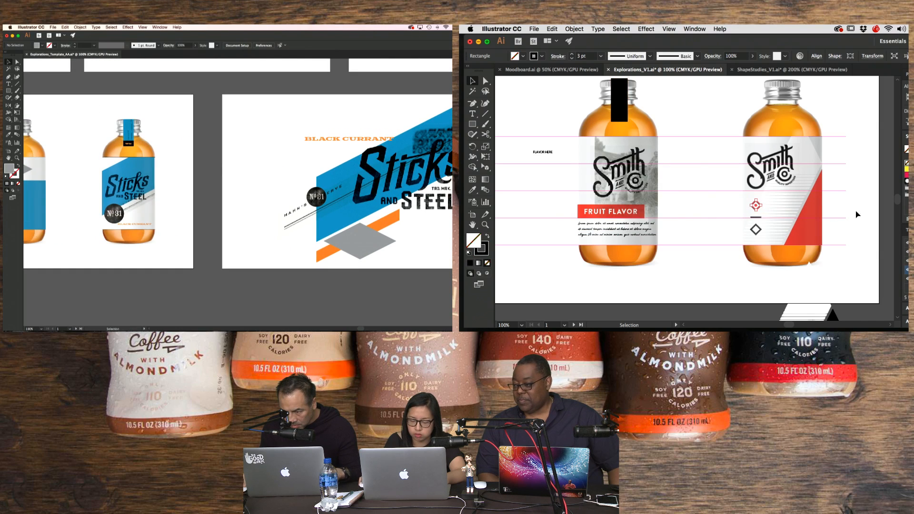
drag(676, 212, 711, 203)
drag(471, 127, 217, 122)
key(a)
click(685, 195)
drag(103, 180, 282, 193)
drag(534, 204, 908, 229)
key(shift+super+])
click(692, 152)
mouse_move(348, 163)
mouse_down()
mouse_move(323, 165)
mouse_move(325, 148)
mouse_up()
drag(774, 161, 569, 157)
drag(746, 177, 684, 168)
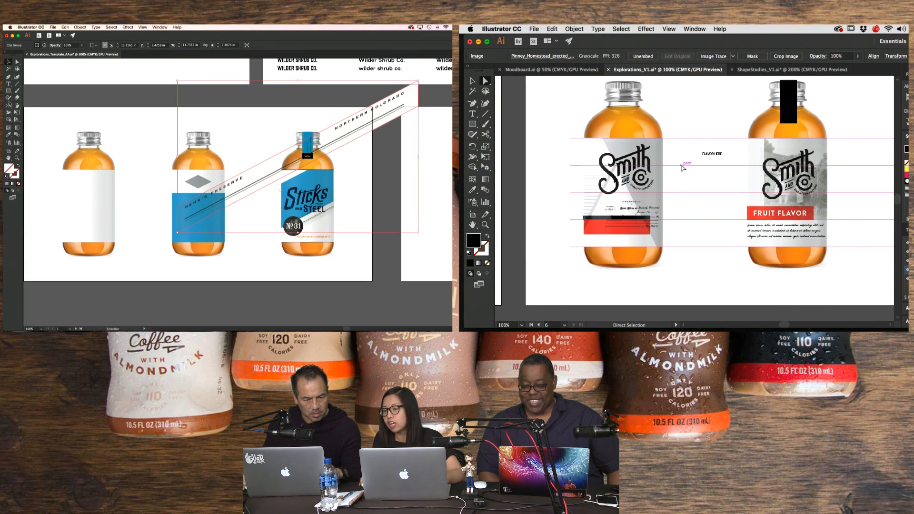
- Rotate the pasted text-and-lines group until it is horizontal
click(17, 106)
drag(385, 139, 385, 183)
drag(738, 199, 700, 194)
drag(384, 183, 384, 184)
drag(857, 209, 721, 198)
drag(384, 184, 385, 184)
drag(722, 198, 703, 198)
click(8, 62)
key(minus)
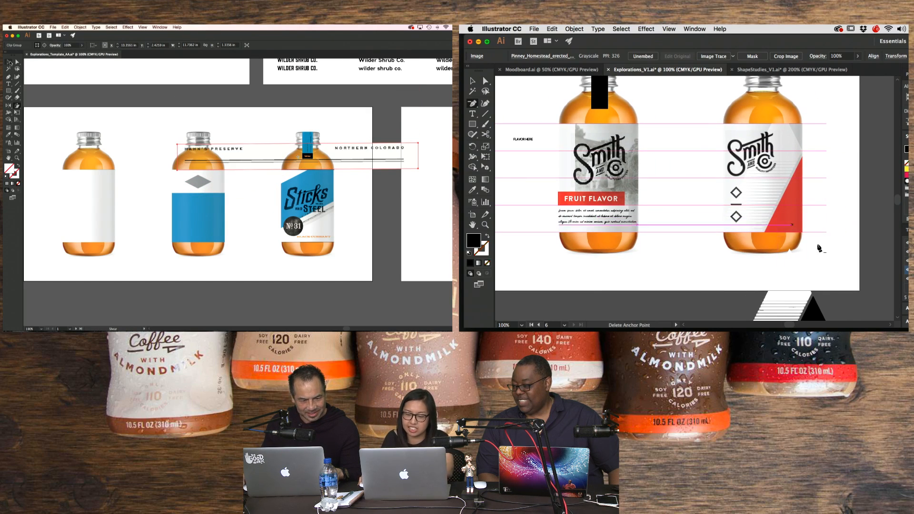
- Scale down the text-and-lines group and place it over the upper edge of the middle bottle's blue rectangle
key(super+minus)
key(super+minus)
drag(381, 160, 275, 194)
- Delete the leftover striped triangle artwork below the bottle artboard in Explorations_V1.ai
click(843, 243)
key(Delete)
drag(697, 219, 542, 272)
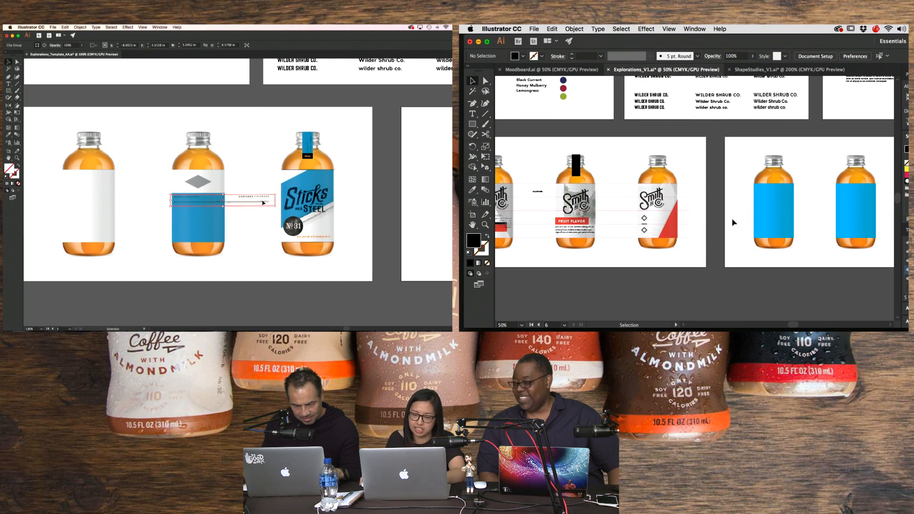
- Pull the right edge of the text-and-lines group's clipping mask in to the middle label's right edge
click(756, 205)
click(17, 62)
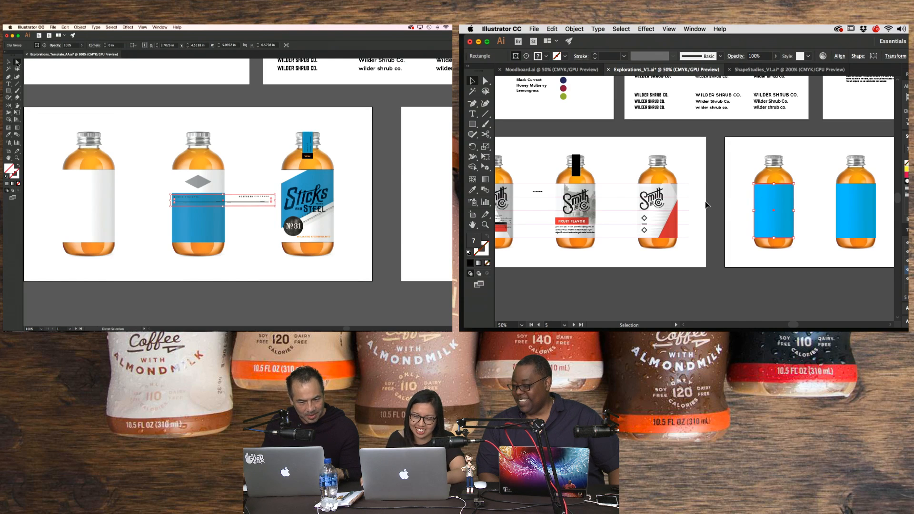
click(139, 119)
click(734, 257)
click(274, 199)
key(a)
drag(274, 199, 225, 198)
- Recolor the first blue label on the next bottle artboard with the red sampled from the Smith and Co. composition's tall bar
click(764, 202)
click(240, 145)
scroll(666, 186, left, 10)
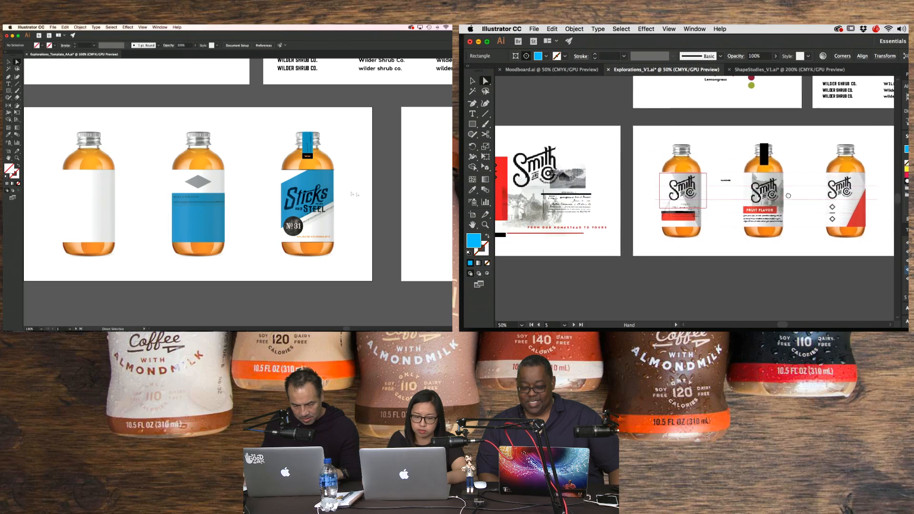
drag(440, 226, 396, 219)
key(i)
click(584, 183)
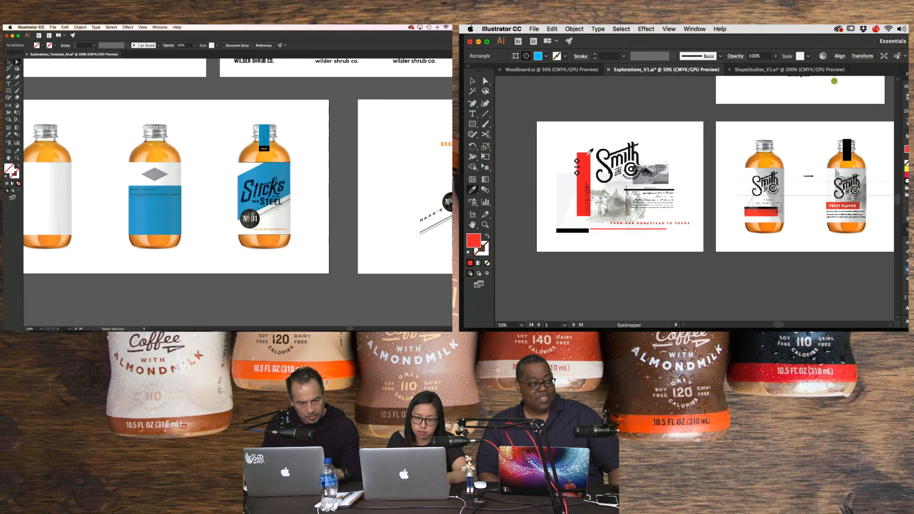
drag(202, 99, 206, 109)
drag(888, 174, 884, 173)
drag(207, 108, 269, 209)
drag(884, 173, 670, 167)
key(v)
scroll(670, 168, right, 2)
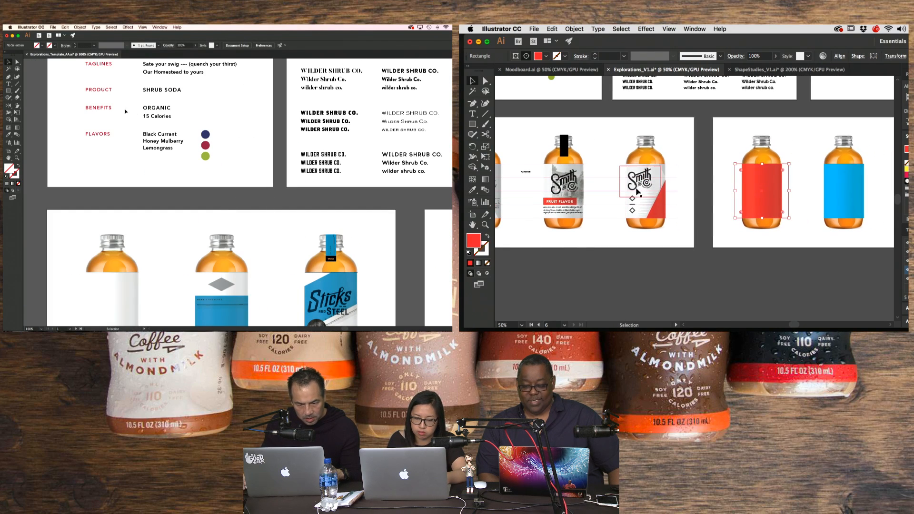
- Try duplicating the Black Currant flavor text down toward the second bottle mockup
click(158, 136)
double_click(661, 178)
click(661, 178)
drag(159, 135, 219, 314)
- Switch to the ShapeStudies_V1 document and bring up the bottle with the arched gray label
click(761, 71)
drag(783, 184, 654, 175)
drag(258, 315, 257, 222)
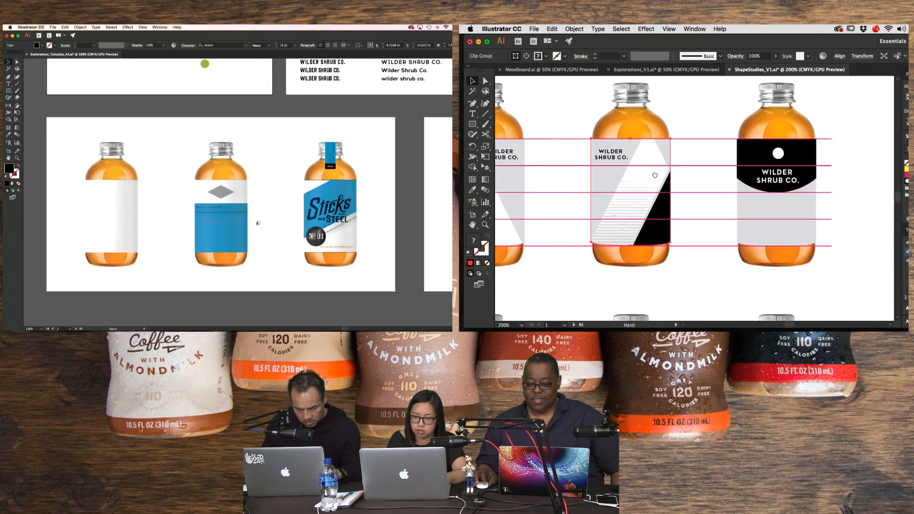
drag(654, 176, 573, 171)
drag(742, 121, 889, 47)
drag(692, 278, 473, 181)
- Try placing the Black Currant text on the lower part of the second bottle's blue label
drag(231, 223, 233, 230)
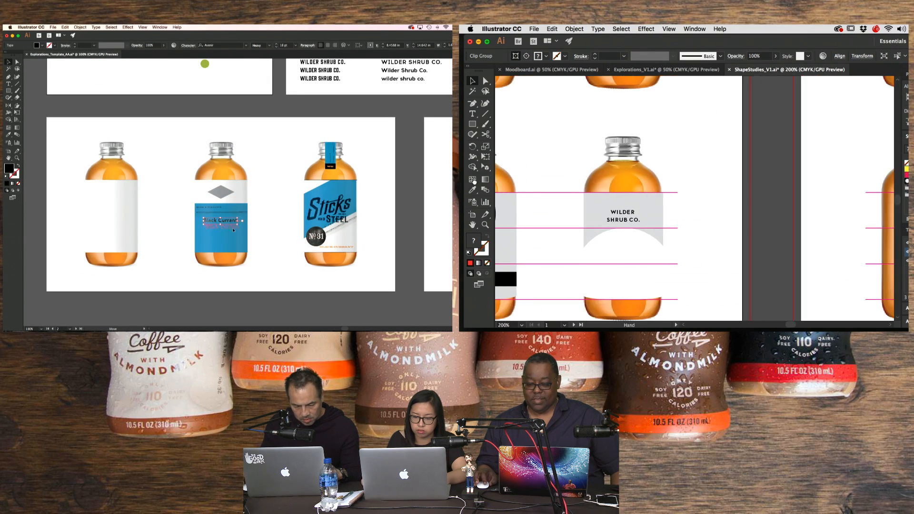
drag(473, 181, 510, 179)
drag(233, 230, 235, 244)
drag(807, 170, 579, 194)
drag(677, 224, 876, 164)
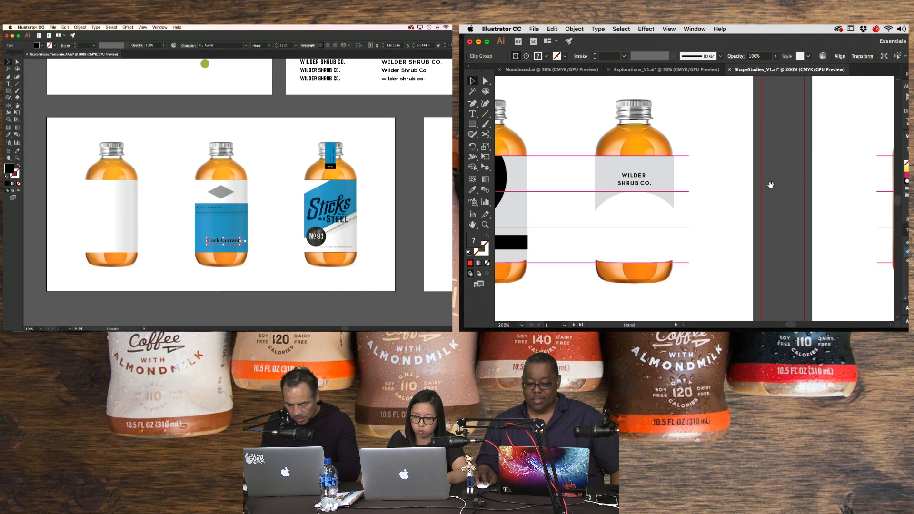
- Select the white circle below the arched gray label, and the Sticks and Steel logo image on the neighboring artboard
click(644, 209)
scroll(336, 230, right, 8)
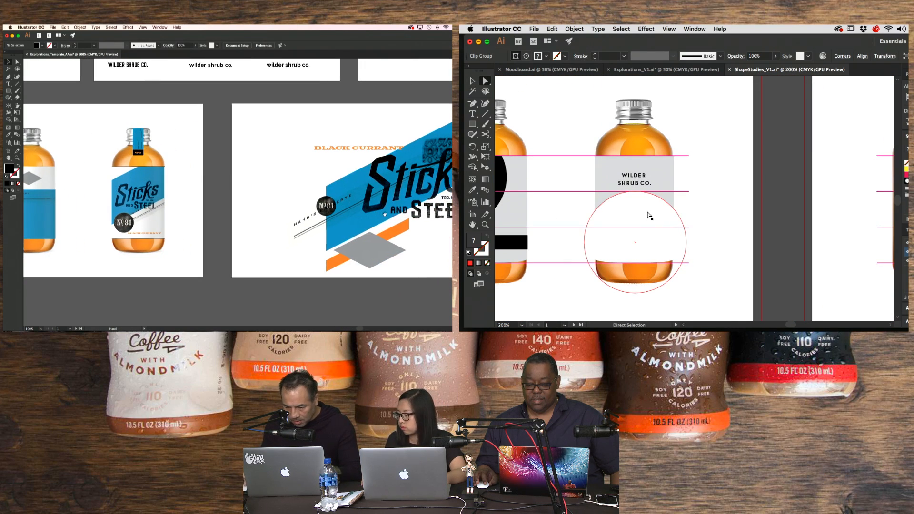
key(a)
click(647, 214)
click(401, 194)
scroll(132, 199, left, 4)
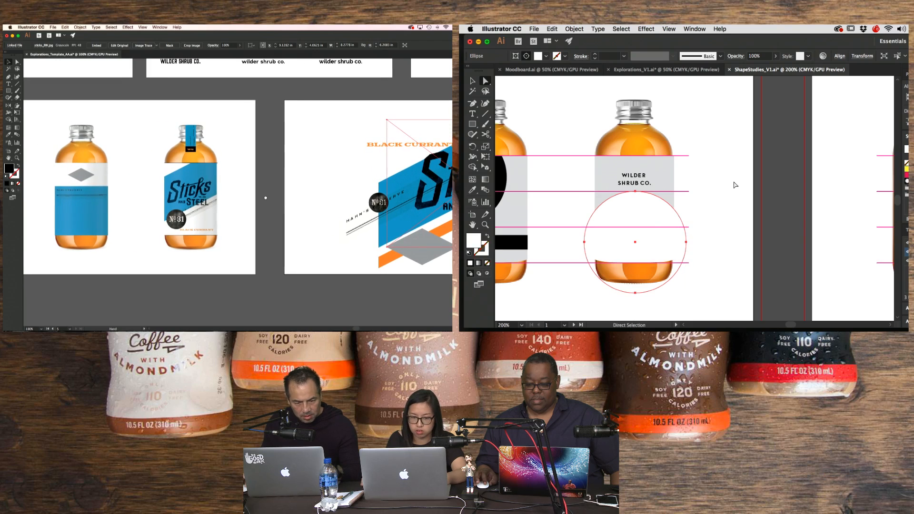
- Return to the Explorations_V1 document with the bottle label mockups
click(558, 70)
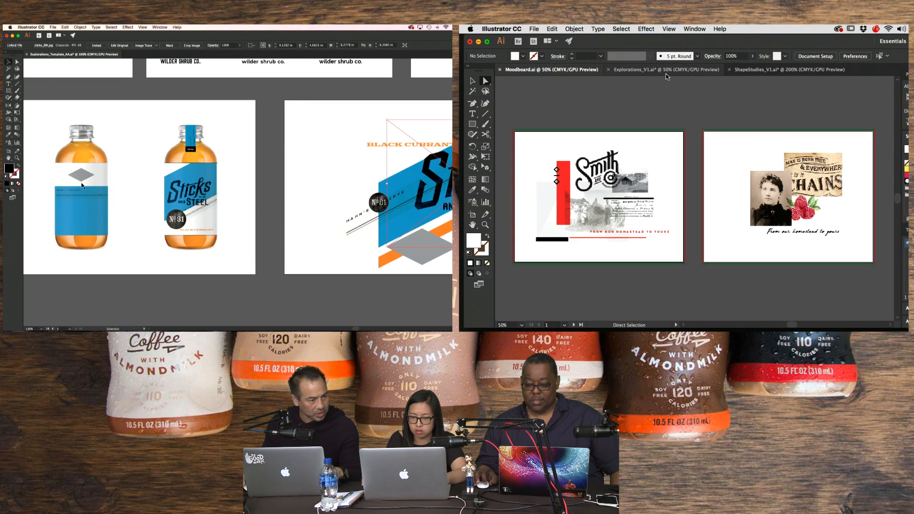
click(666, 70)
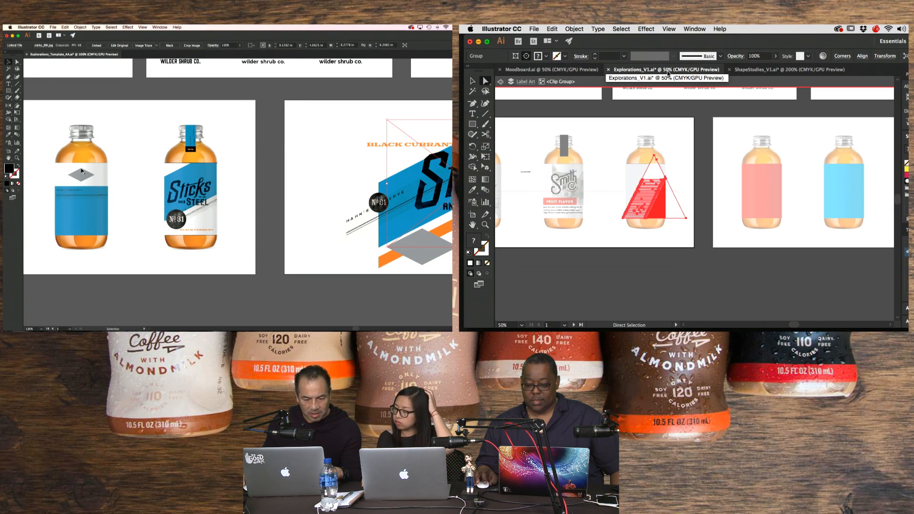
drag(87, 192, 120, 194)
click(766, 70)
key(super+equal)
drag(296, 226, 265, 224)
key(super+minus)
key(super+minus)
click(706, 71)
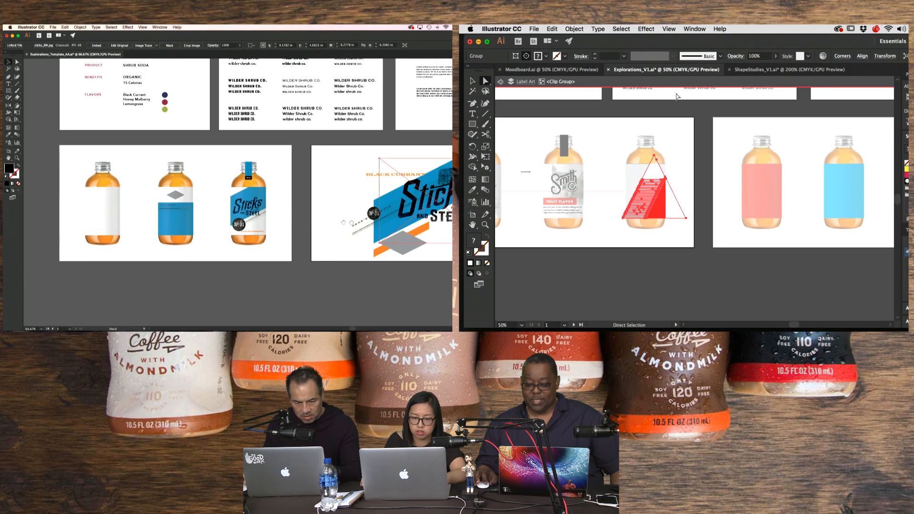
- Exit isolation mode on the white label with the red triangle and bring up the plain red label
key(Escape)
click(695, 126)
key(super+equal)
scroll(701, 138, right, 3)
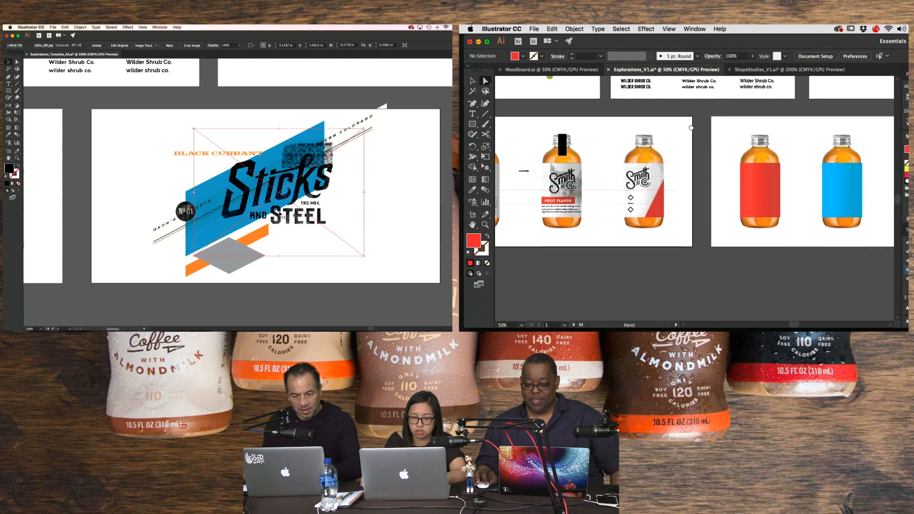
drag(288, 217, 409, 229)
- Paste the white circle inside the red label's clip group and center it on the label's upper part
key(v)
double_click(723, 176)
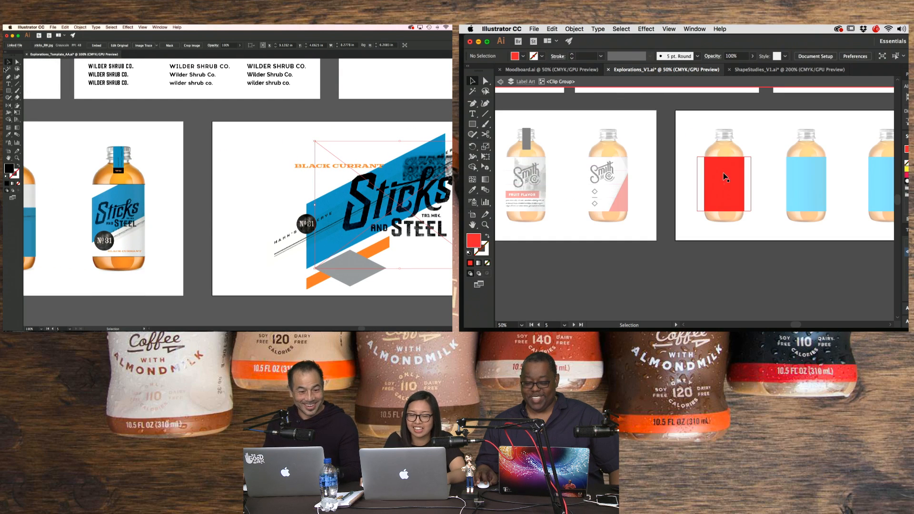
key(super+a)
key(super+v)
drag(691, 197, 720, 174)
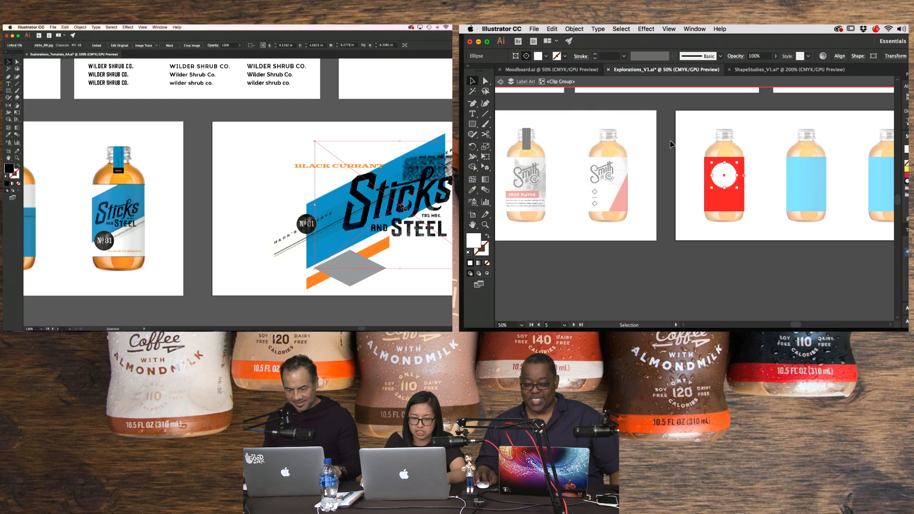
- Place the Sticks and Steel logo over the second bottle, and exit isolation of the red label's clip group
drag(403, 207, 132, 247)
key(super+equal)
key(super+equal)
click(718, 83)
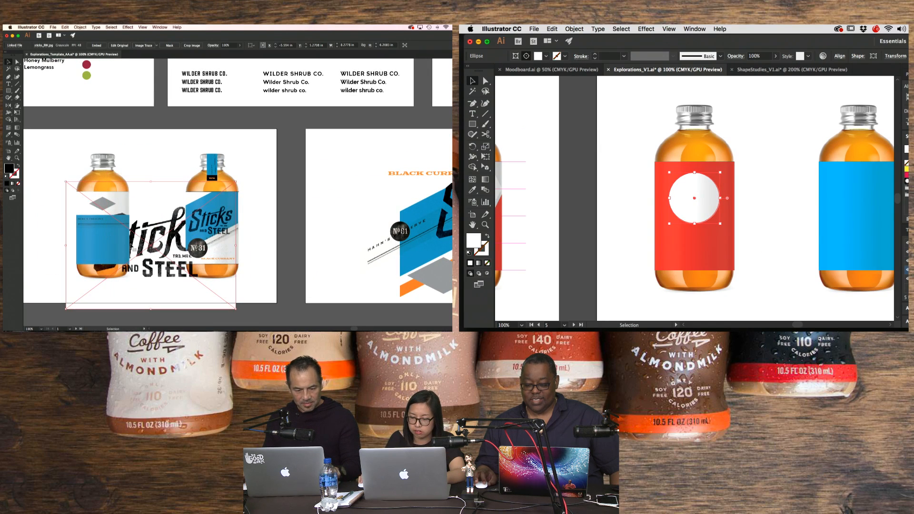
key(super+minus)
key(super+minus)
key(super+minus)
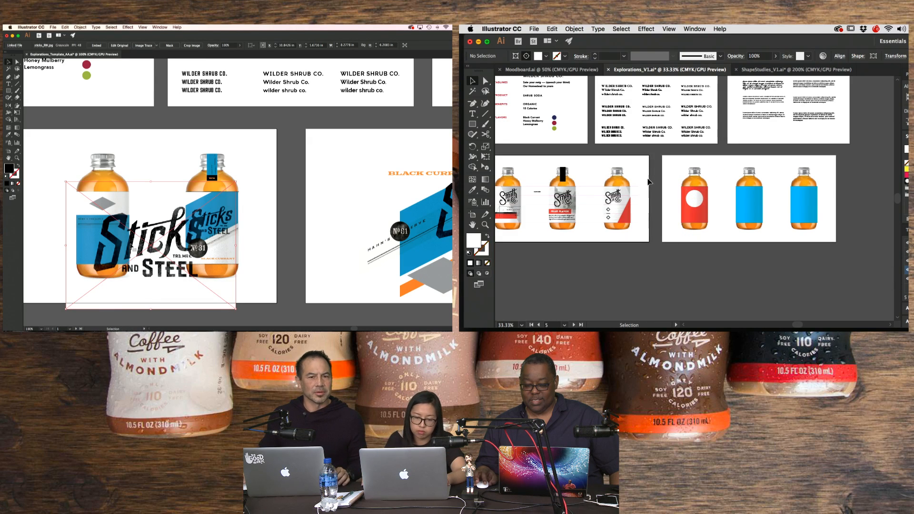
- Scale down the Sticks and Steel logo placed over the second bottle
click(638, 247)
scroll(690, 240, right, 5)
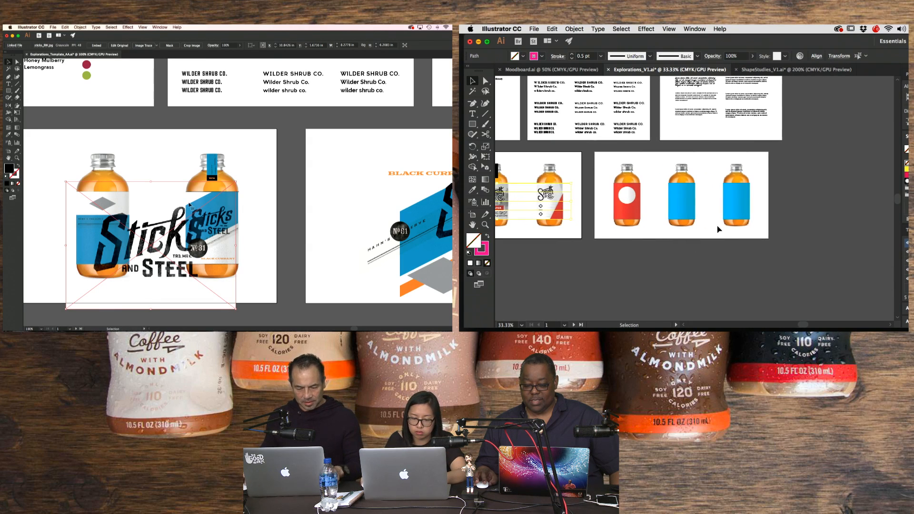
click(719, 229)
click(640, 250)
drag(634, 251, 733, 241)
drag(236, 181, 174, 222)
scroll(848, 249, left, 8)
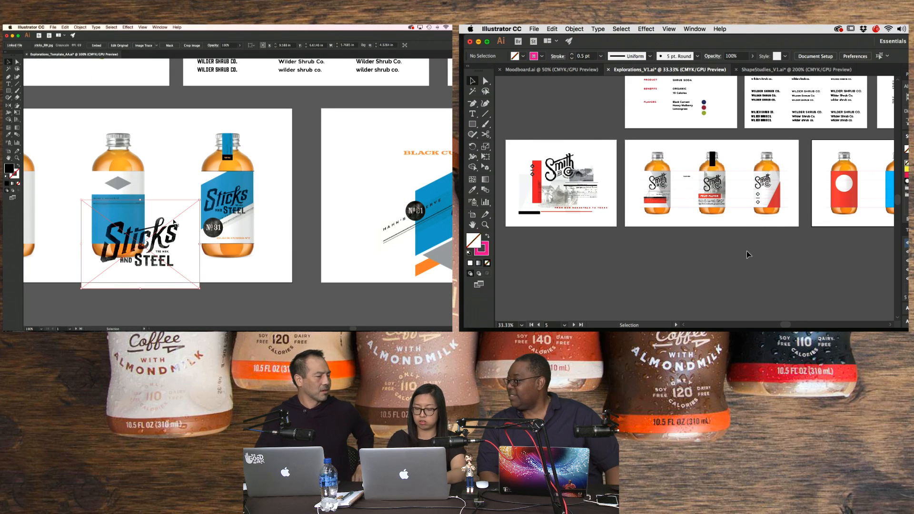
- Scale the white circle on the red label down slightly, proportionally about its center
key(plus)
key(super+minus)
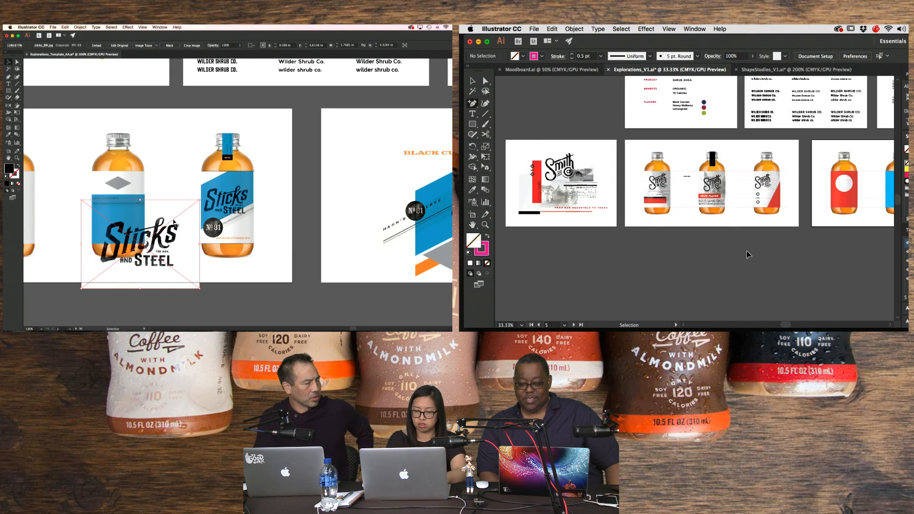
key(super+plus)
key(super+plus)
key(super+plus)
scroll(777, 254, right, 10)
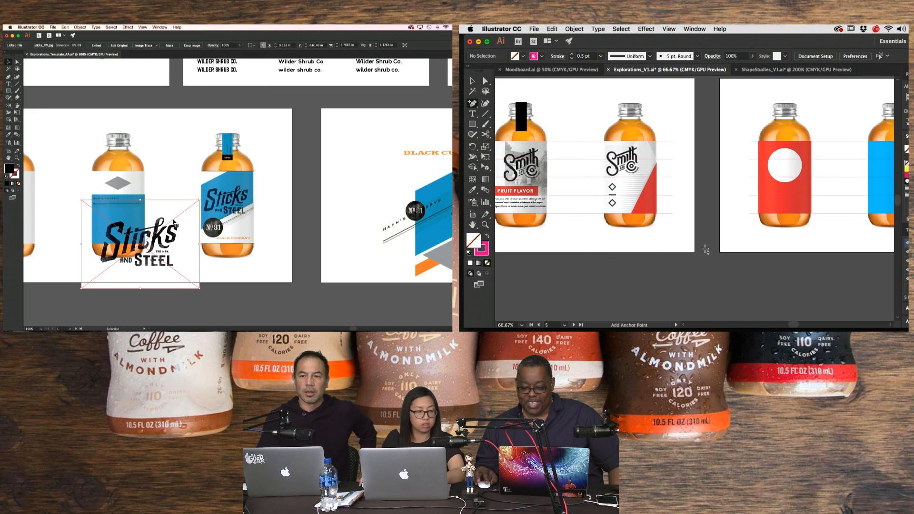
scroll(732, 219, right, 3)
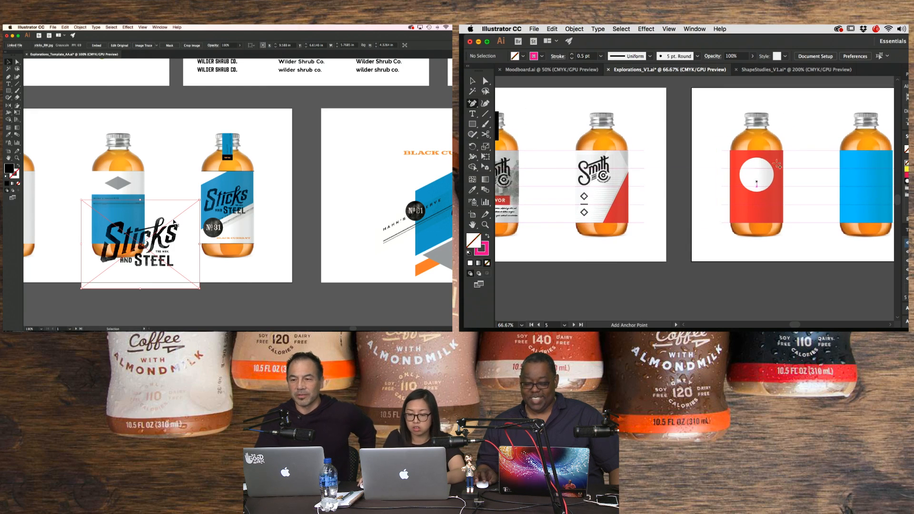
key(v)
click(771, 170)
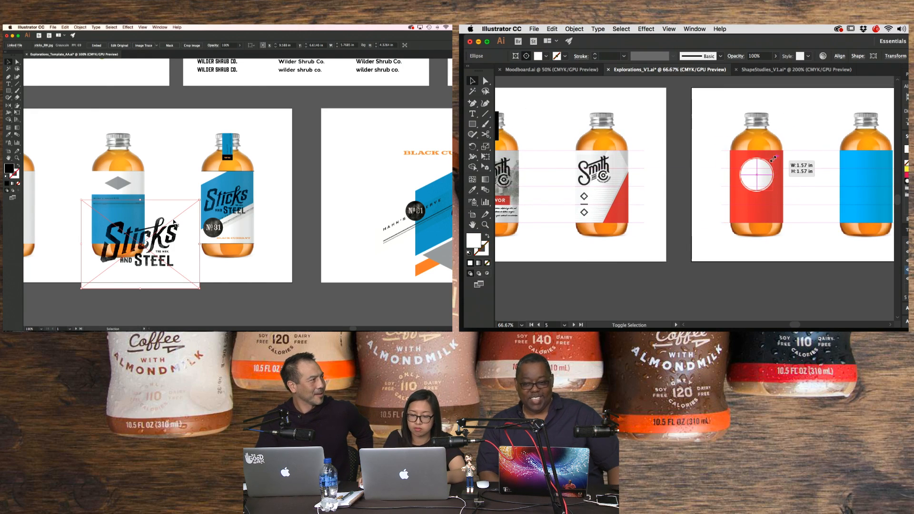
click(809, 160)
drag(809, 159, 803, 158)
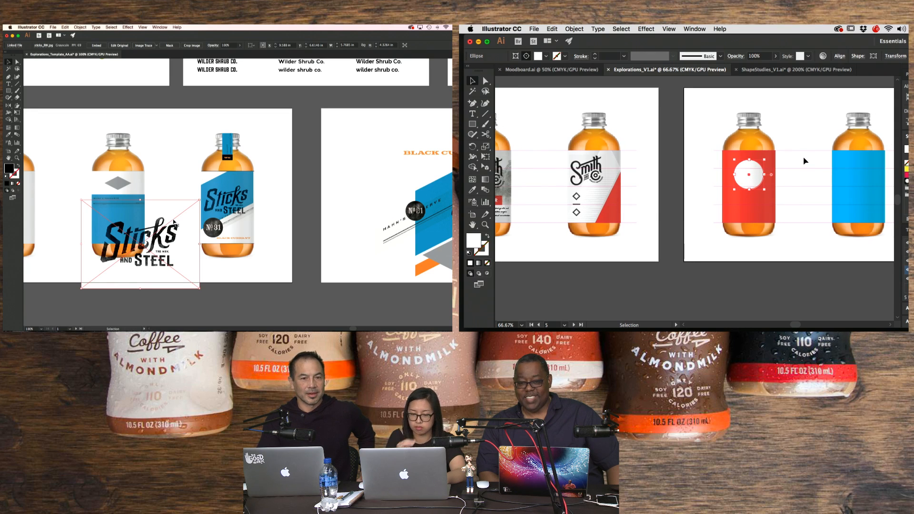
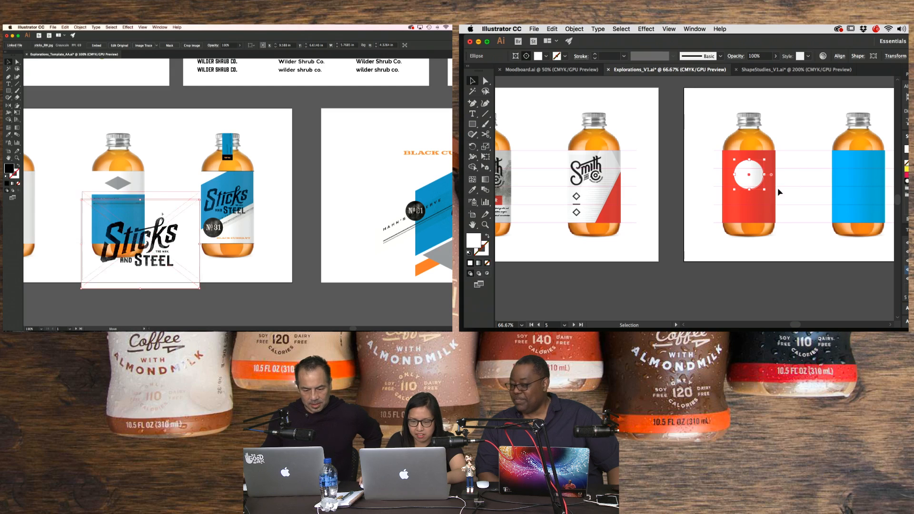
- Copy the Smith & Co logo from the white label onto the white circle of the red label
click(587, 170)
click(9, 89)
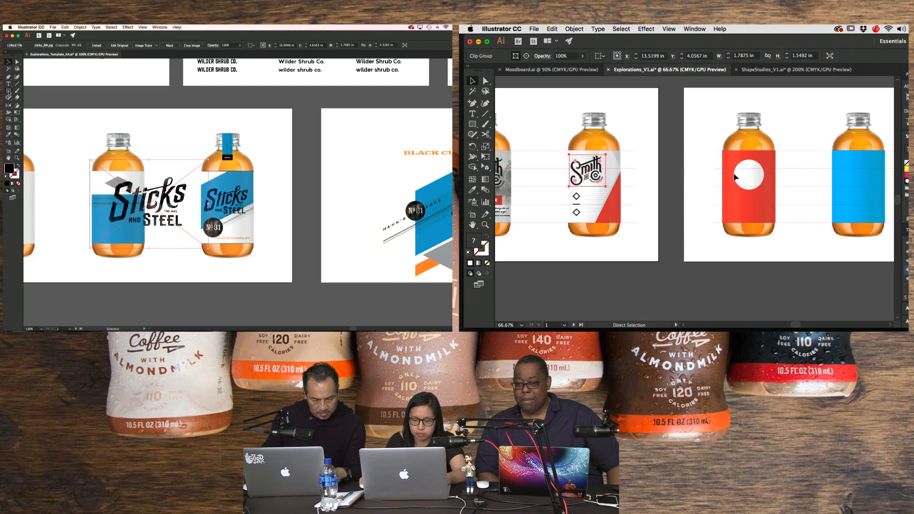
key(a)
click(842, 176)
key(super+v)
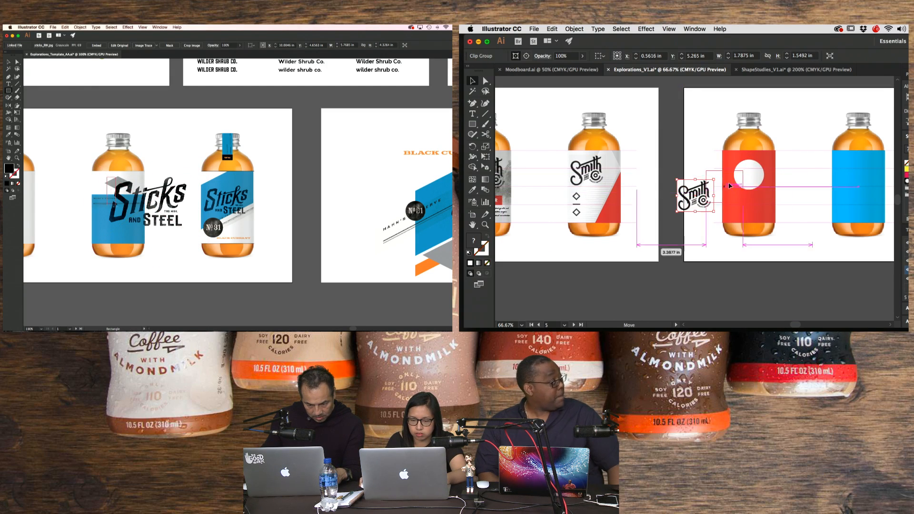
drag(695, 195, 763, 175)
- Clip the Sticks and Steel logo to a tall rectangle drawn over its S, and enlarge the Smith & Co logo to about 2.01 in wide
drag(107, 177, 134, 225)
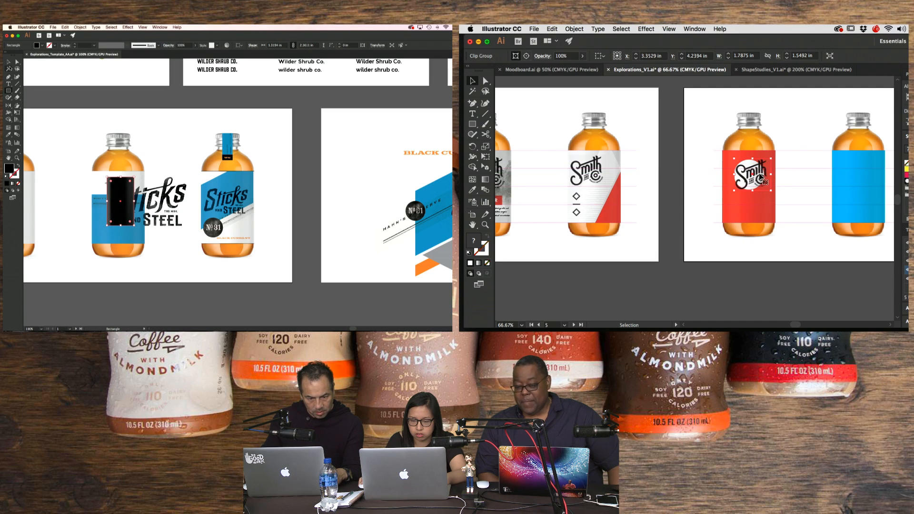
drag(771, 159, 757, 176)
key(super+7)
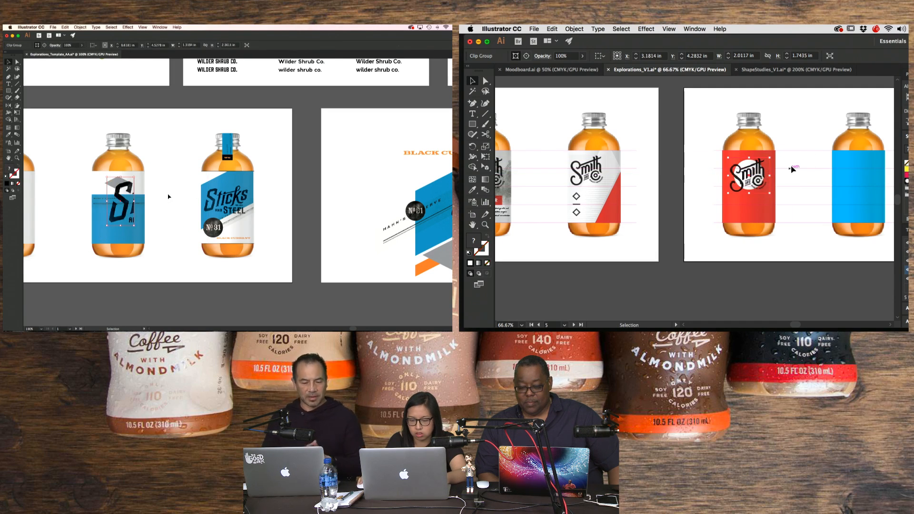
click(792, 168)
- Narrow the clipping rectangle on the Sticks and Steel logo so it shows only the letter S
click(17, 62)
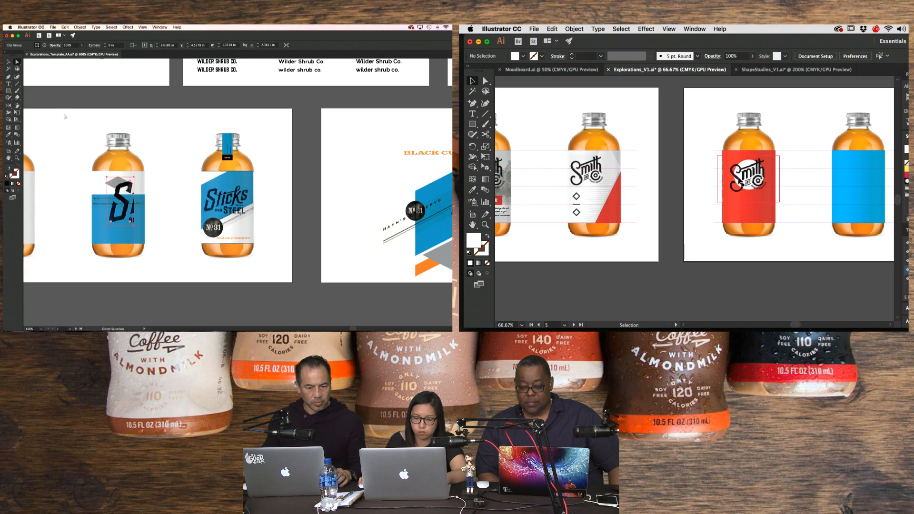
click(65, 118)
click(567, 157)
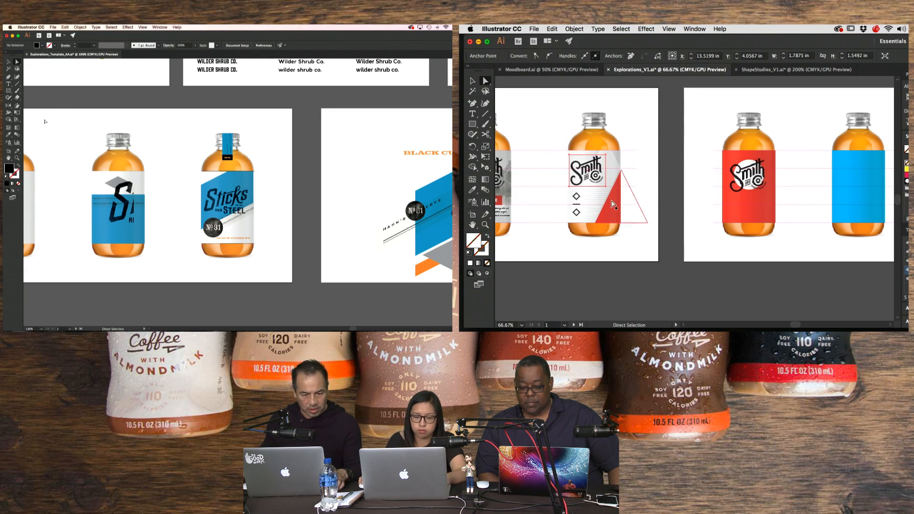
click(782, 200)
key(super+equal)
drag(134, 225, 129, 226)
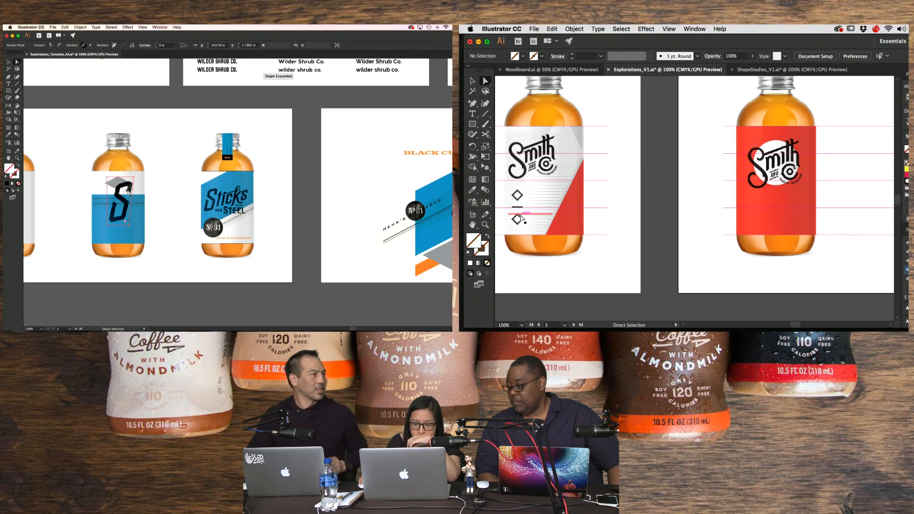
- Lock the Smith & Co logo on the red label and select the white circle behind it
click(773, 146)
key(super+2)
click(774, 150)
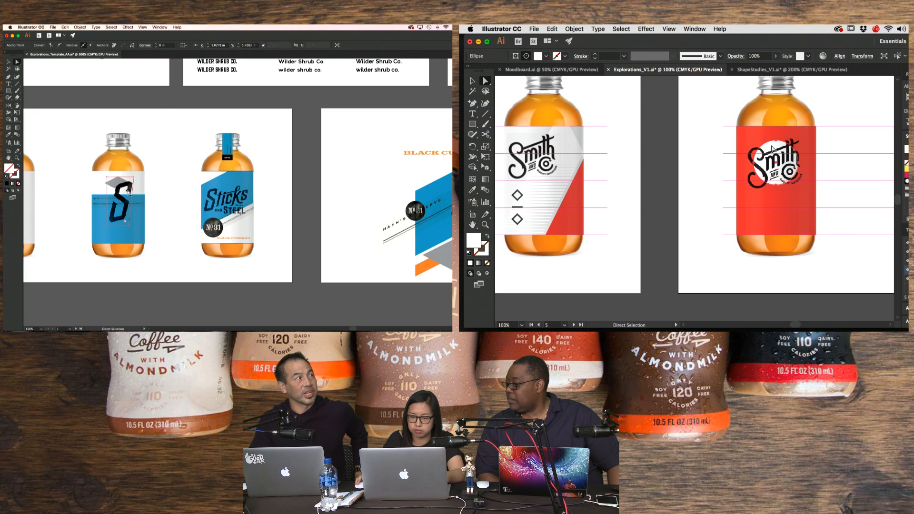
- Enlarge the white circle beyond the label's width and move it down so its top edge arches behind the Smith & Co logo
key(v)
drag(776, 154, 856, 167)
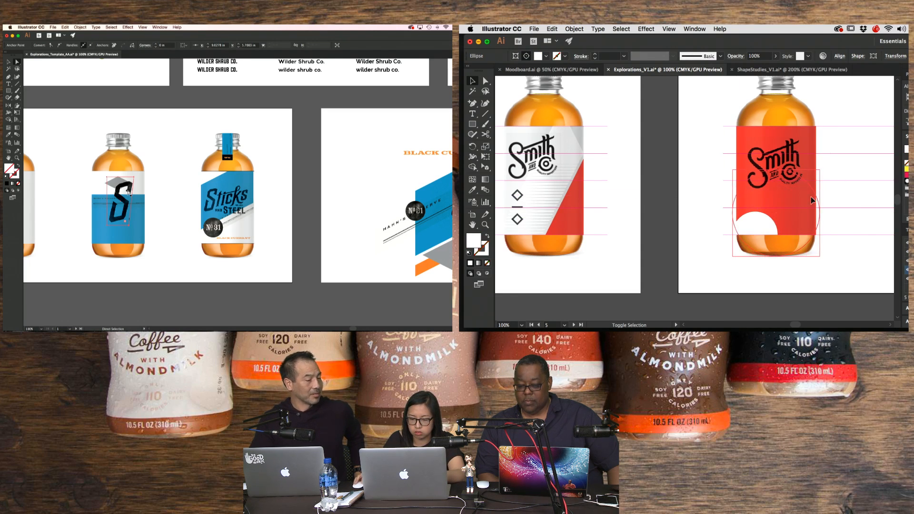
drag(779, 213, 782, 192)
drag(819, 243, 853, 254)
drag(809, 221, 787, 217)
click(857, 189)
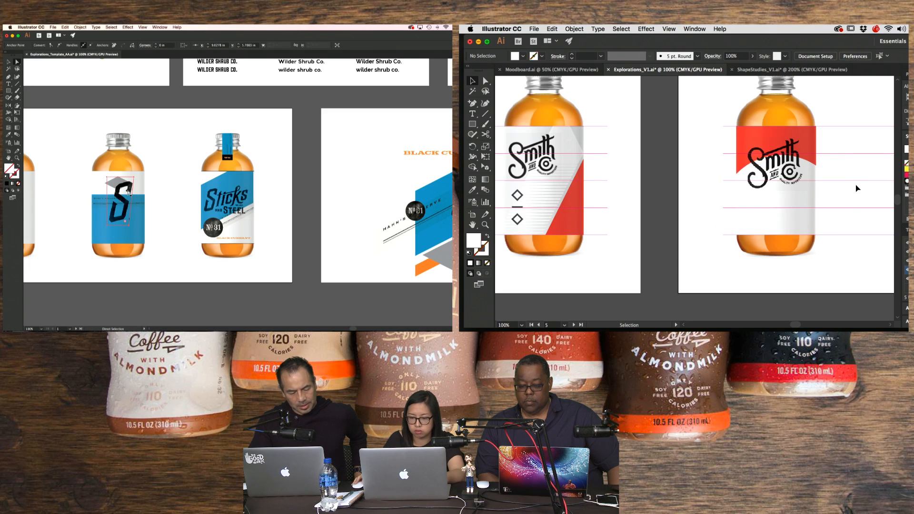
- Nudge the large white circle slightly left to center its arch on the bottle label
key(a)
drag(813, 173, 809, 172)
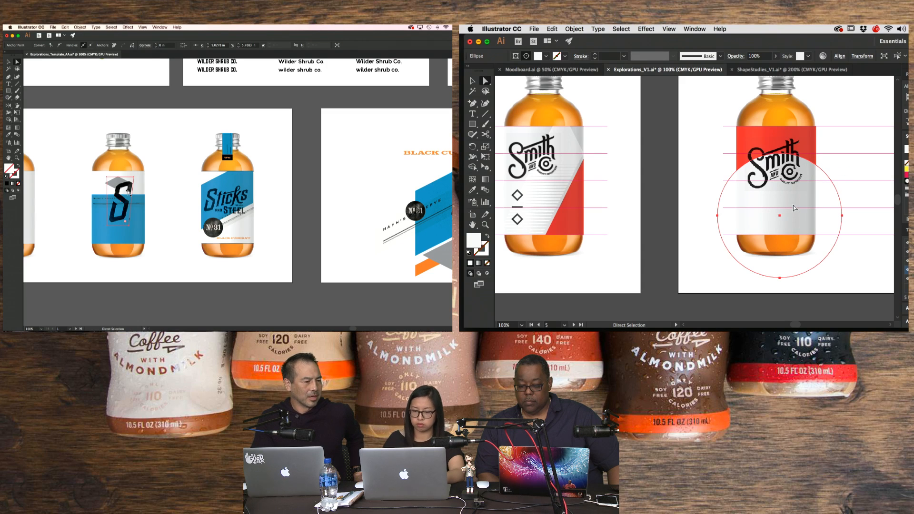
key(Left)
key(Left)
key(Left)
key(Left)
key(Left)
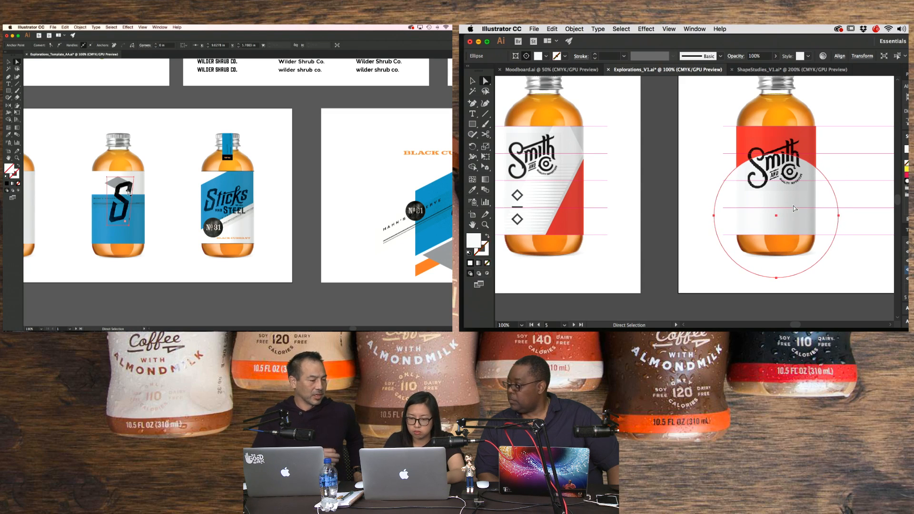
click(858, 228)
drag(849, 229, 752, 241)
key(v)
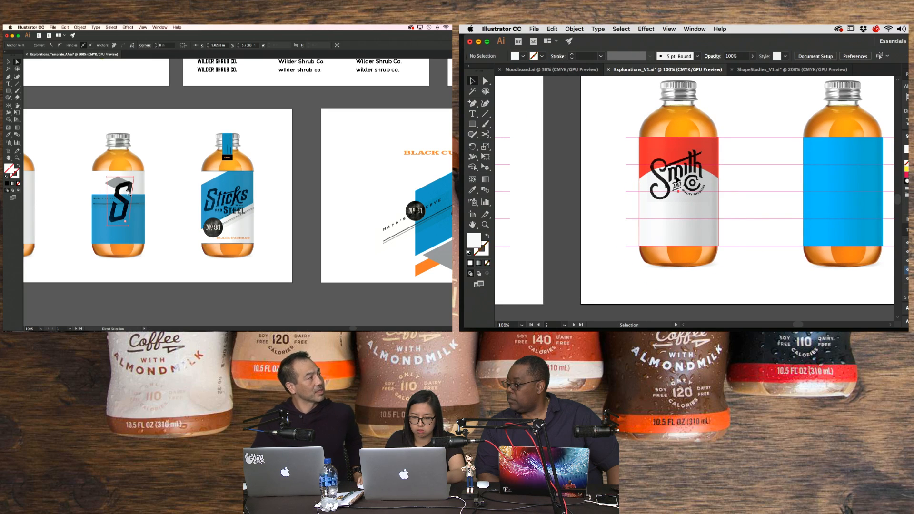
click(679, 184)
key(super+z)
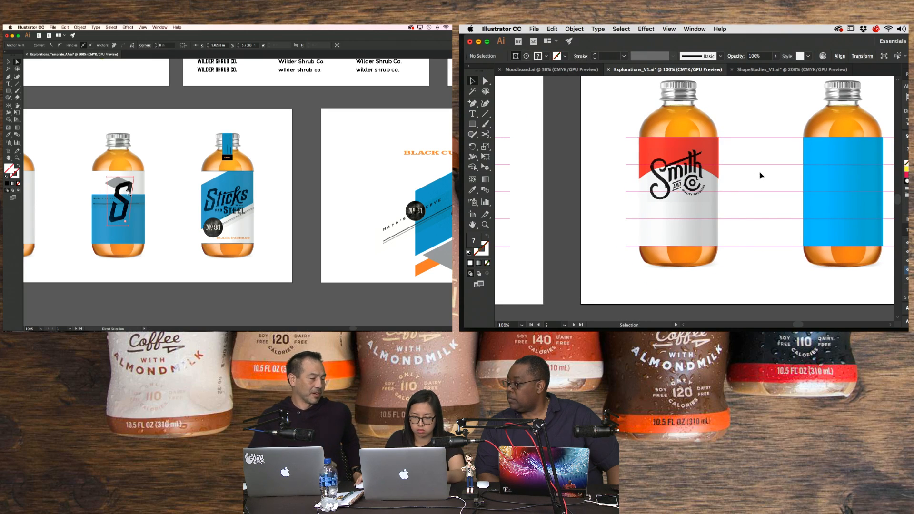
- Nudge the Smith & Co logo slightly up on the red and white bottle label
click(761, 175)
click(699, 176)
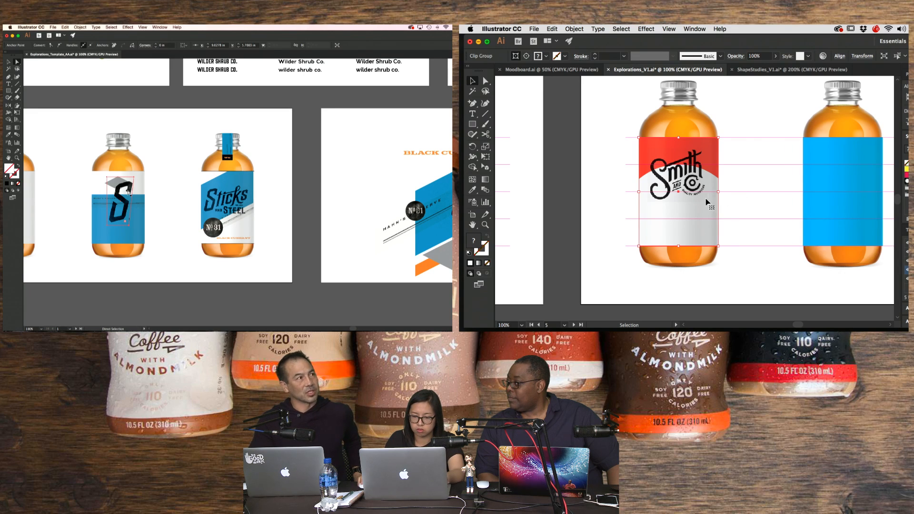
key(super+shift+a)
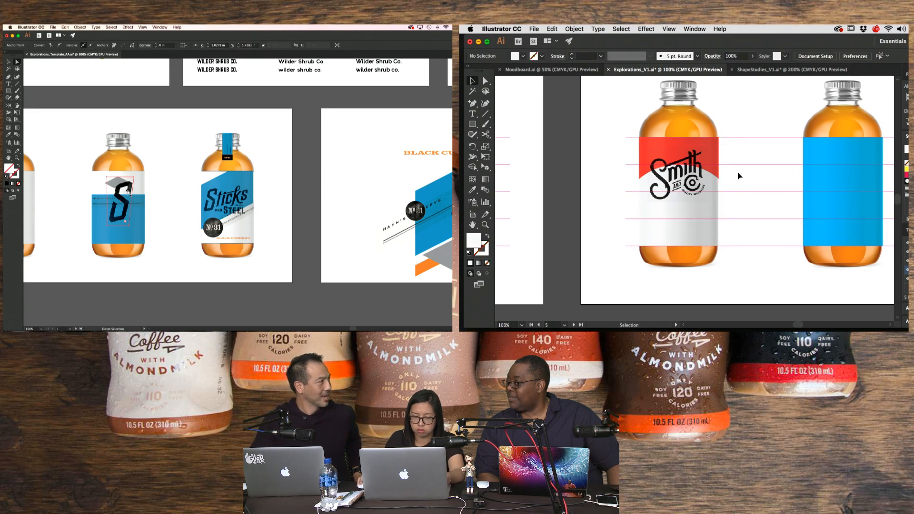
click(697, 180)
key(shift+Up)
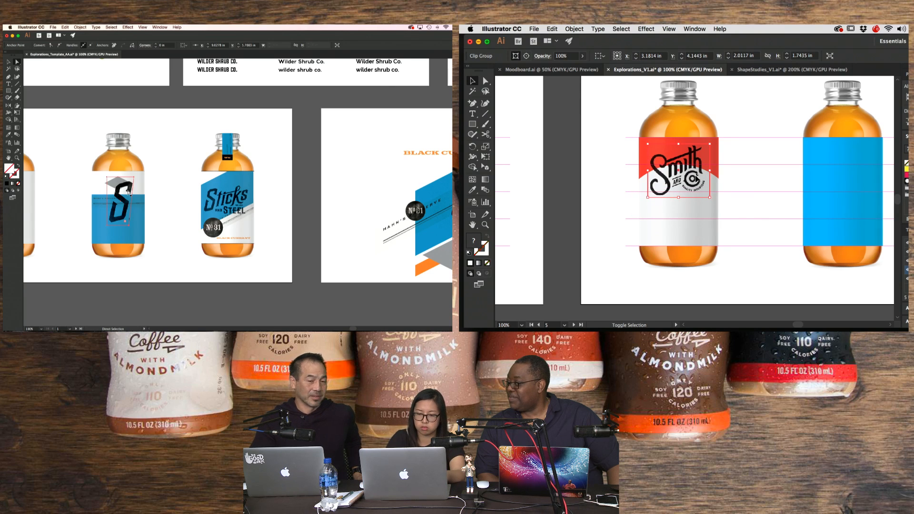
drag(760, 213, 824, 205)
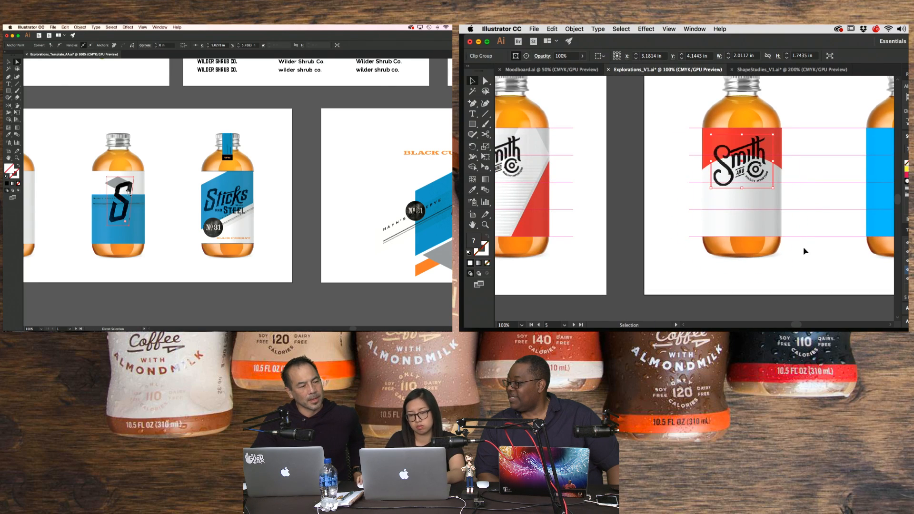
click(823, 253)
- Draw a wide, thin rectangle across the lower white part of the Smith & Co label
drag(763, 248, 729, 236)
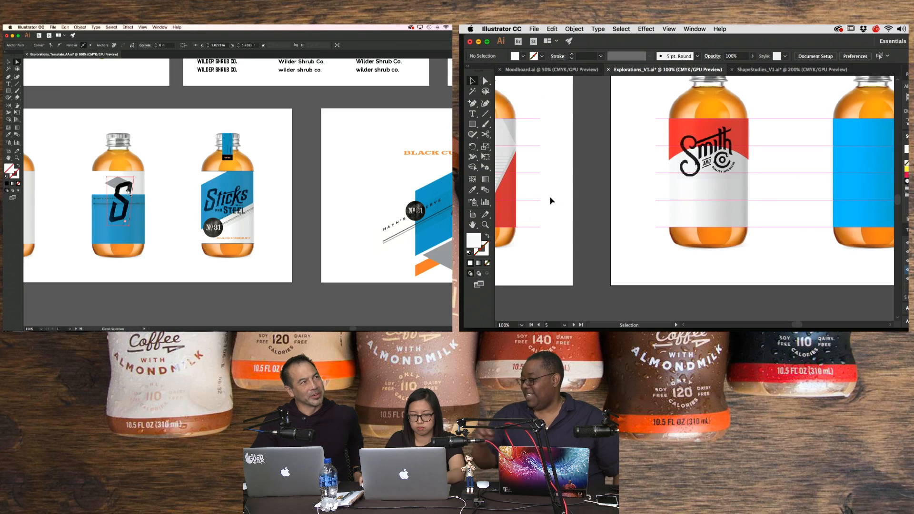
key(m)
drag(676, 200, 741, 212)
key(v)
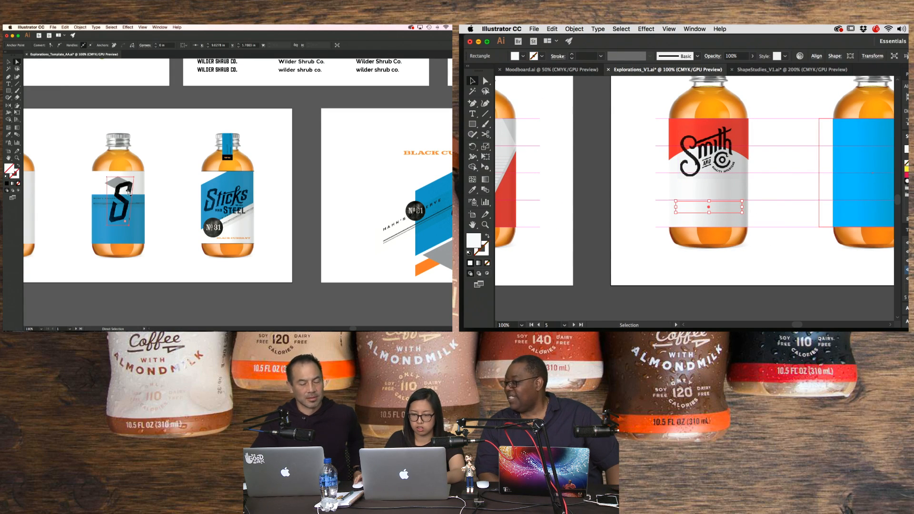
key(v)
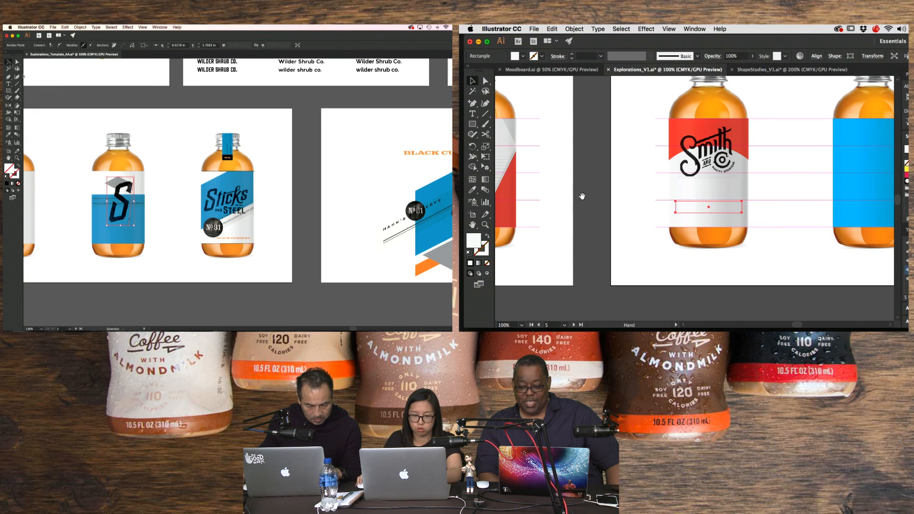
- Fill the new rectangle with the red sampled from the vertical bar beside the Smith & Co logo on the moodboard artboard
drag(581, 195, 740, 201)
drag(604, 207, 755, 206)
drag(571, 204, 898, 244)
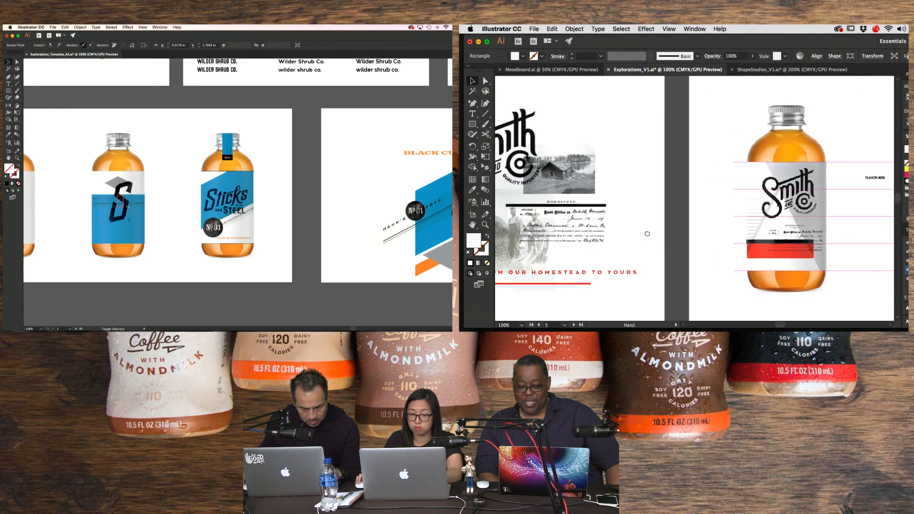
drag(134, 225, 129, 211)
drag(591, 221, 700, 226)
key(super+z)
click(549, 139)
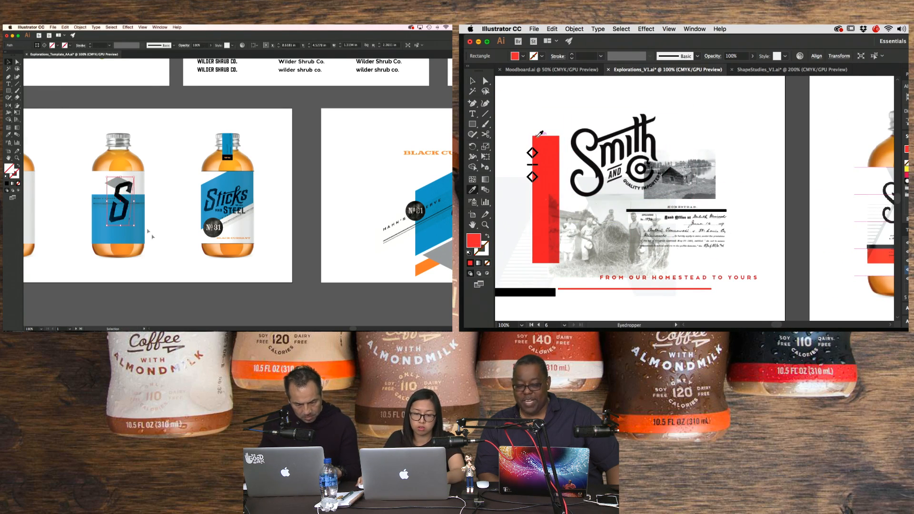
drag(722, 166, 533, 154)
drag(804, 190, 534, 181)
click(122, 222)
drag(891, 188, 746, 184)
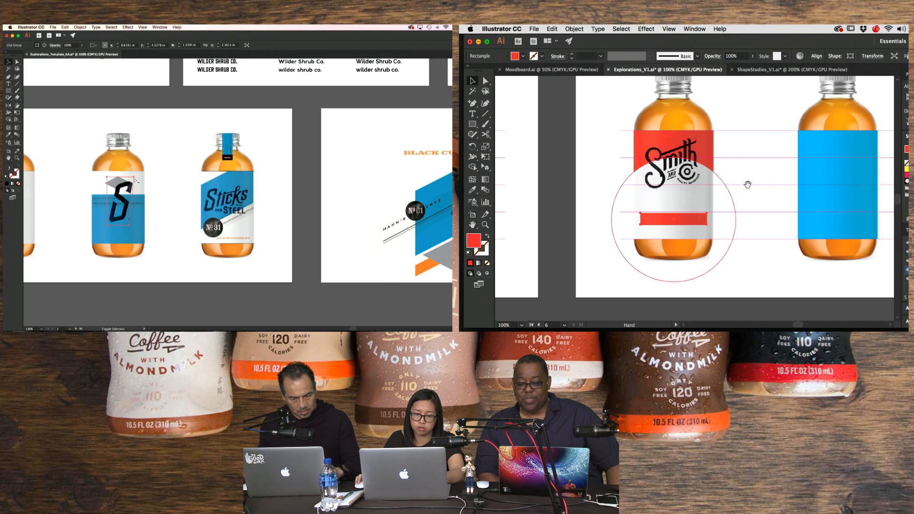
- Scale down the letter S and center it on the gray diamond of the blue and white bottle label
drag(131, 181, 128, 190)
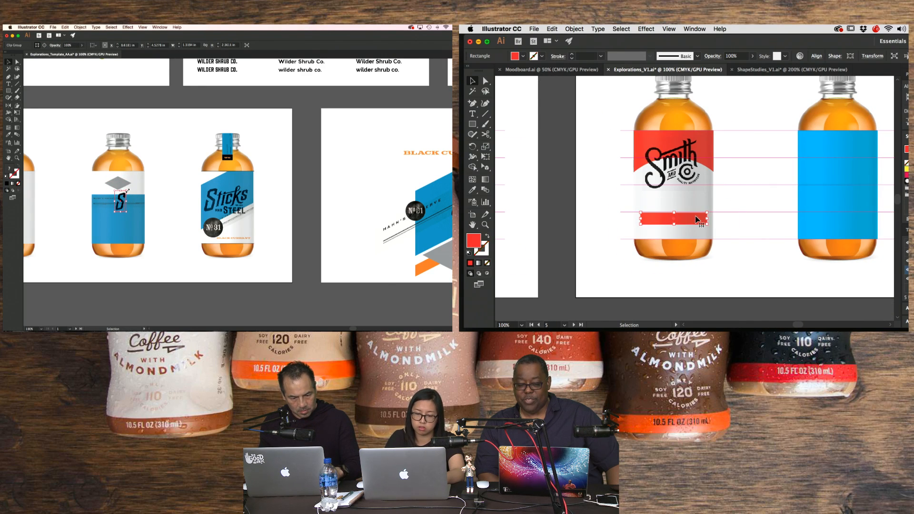
click(673, 291)
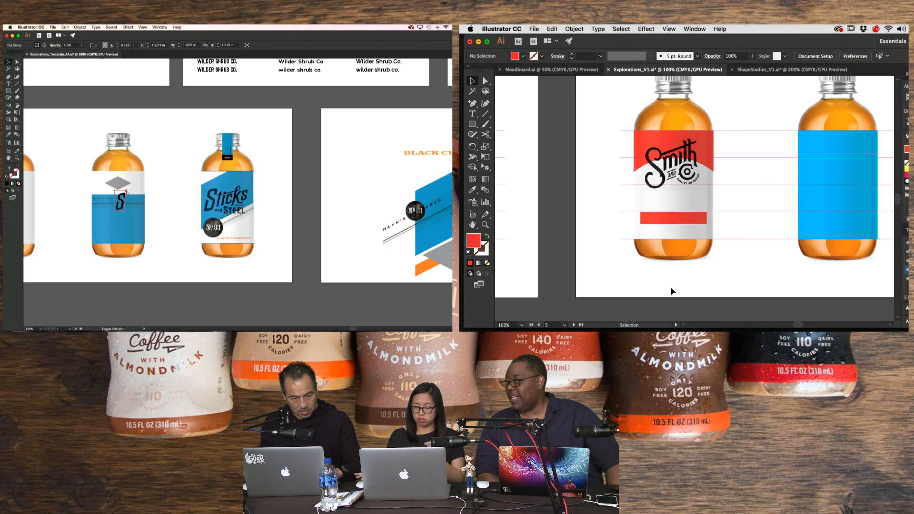
click(125, 195)
click(154, 267)
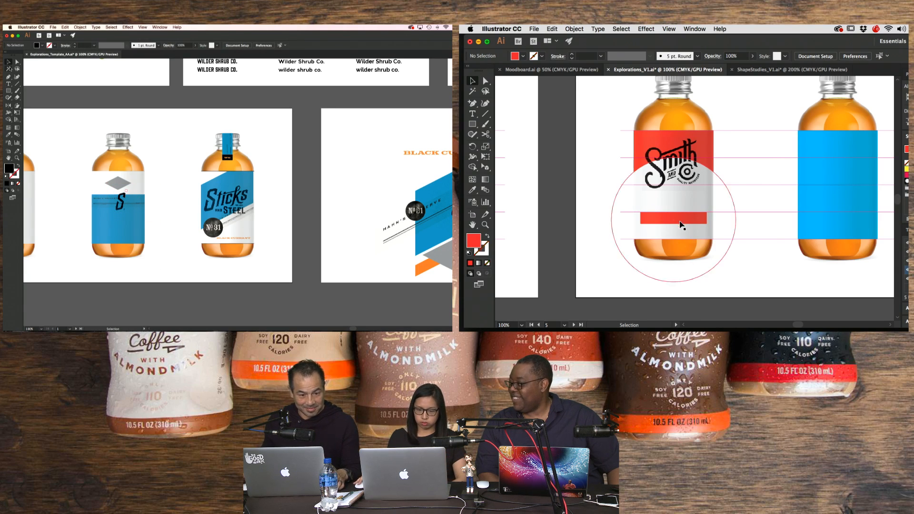
click(120, 200)
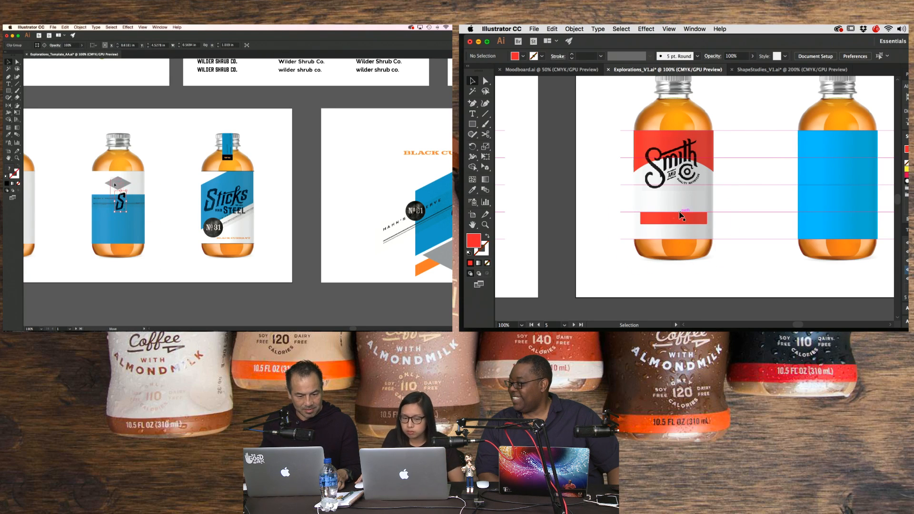
click(69, 144)
- Extend the lower edge of the red bar on the Smith & Co label downward to make it taller
click(678, 222)
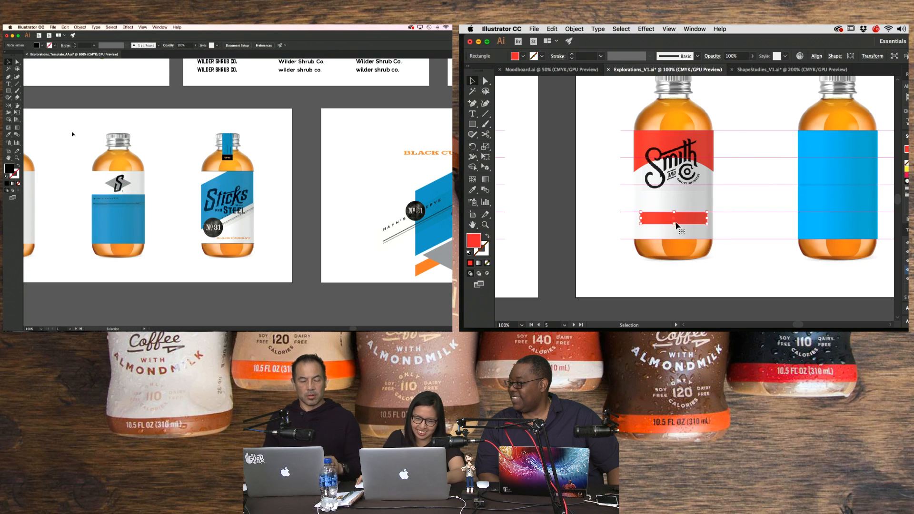
click(758, 225)
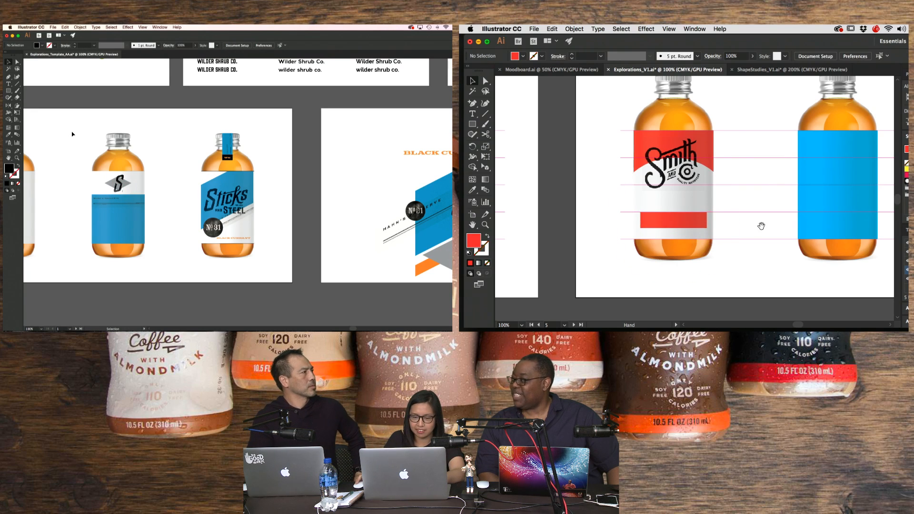
scroll(751, 230, right, 2)
scroll(752, 231, up, 1)
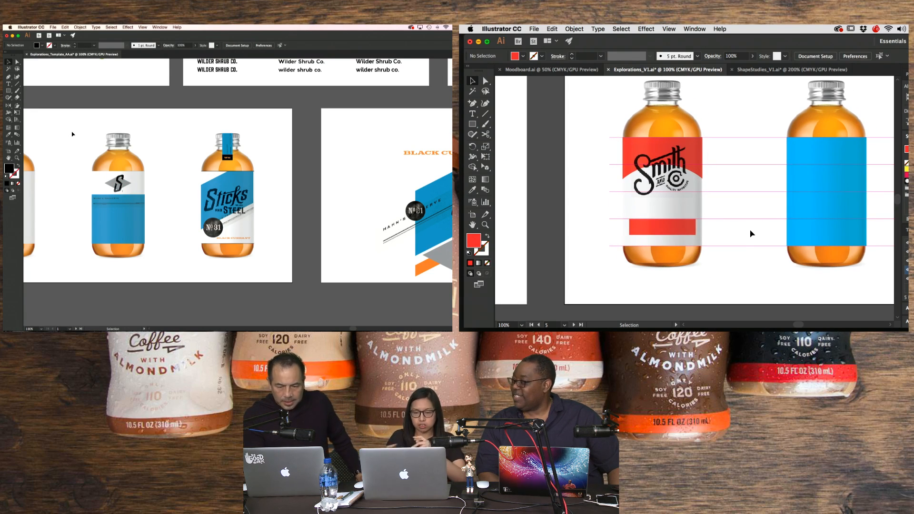
- Copy the farm photo from the Fruit Flavor label and paste it into the red bottle's label artwork in isolation mode
drag(673, 226, 844, 216)
drag(571, 144, 863, 157)
key(a)
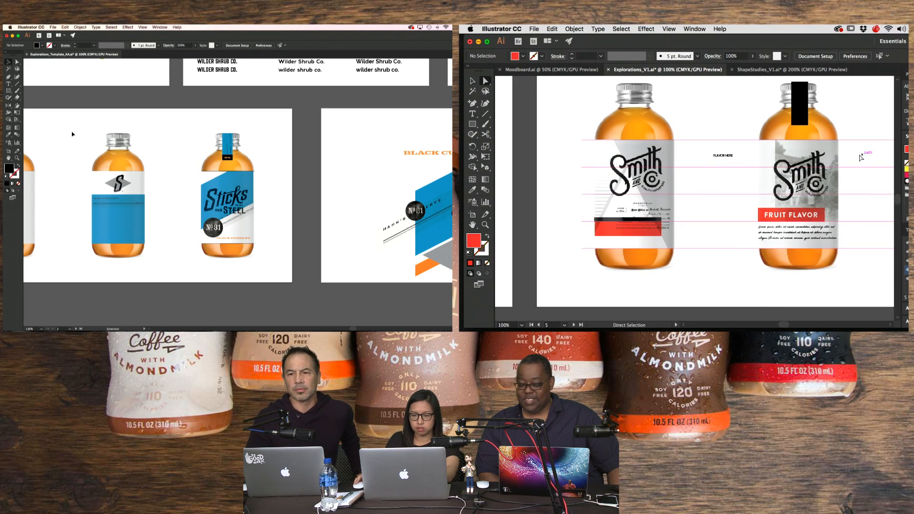
click(825, 148)
scroll(737, 181, right, 10)
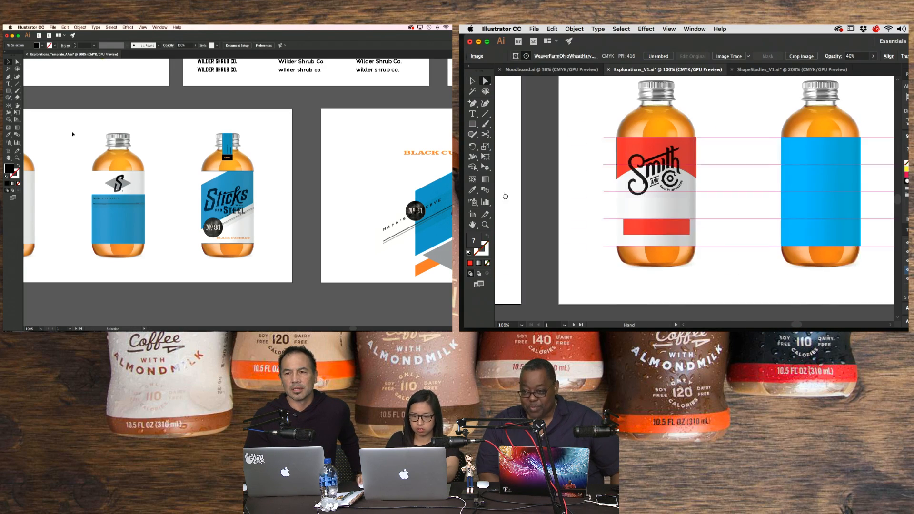
key(v)
double_click(618, 225)
key(super+v)
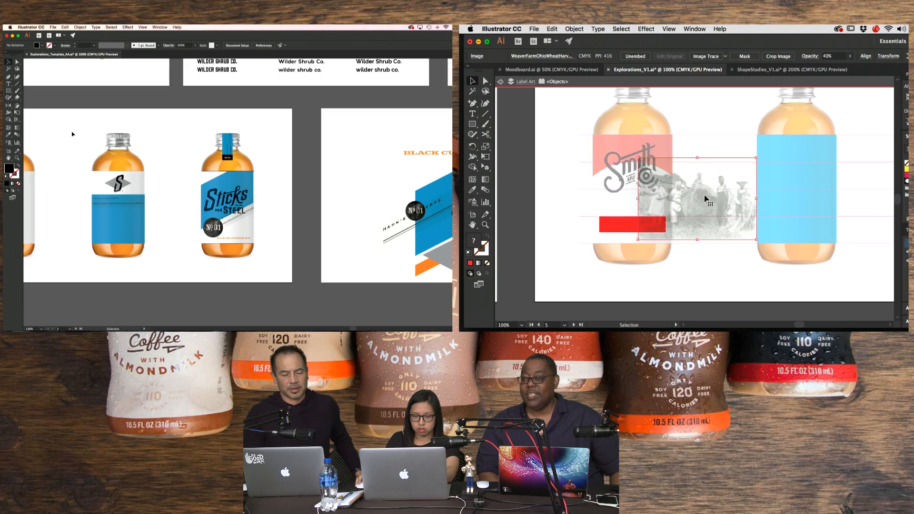
- Move the farm photo over the lower part of the label, send it behind the logo and red bar, and exit isolation mode
drag(704, 196, 675, 207)
scroll(672, 204, down, 1)
key(super+shift+[)
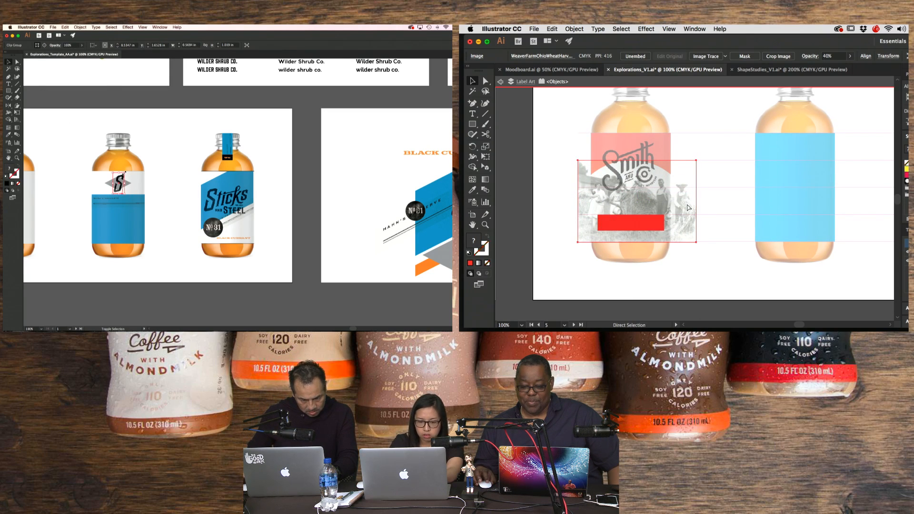
click(671, 81)
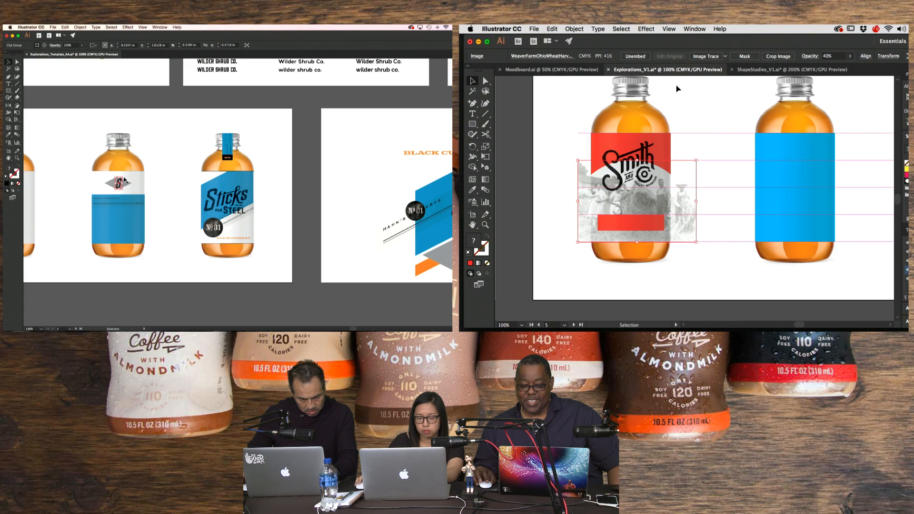
- Cut the farm photo and paste it inside the label's clip group over the white circle
key(a)
key(Delete)
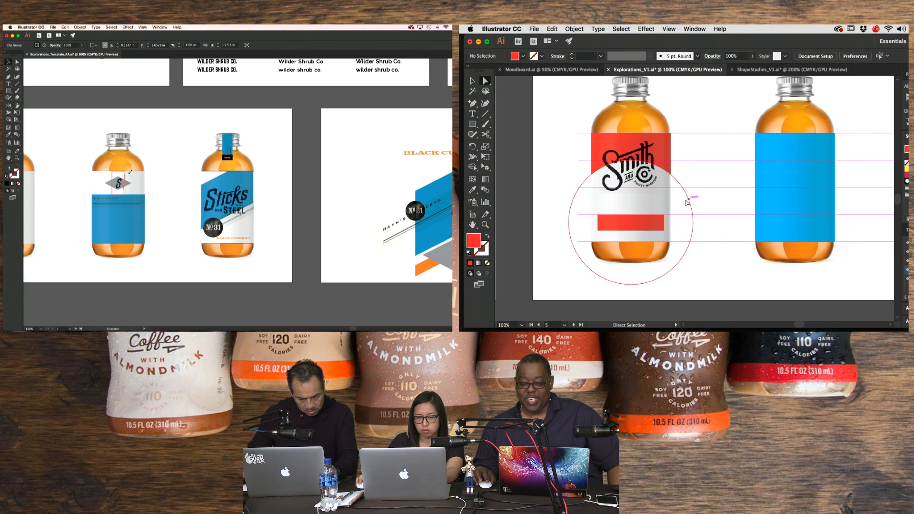
double_click(654, 201)
key(super+z)
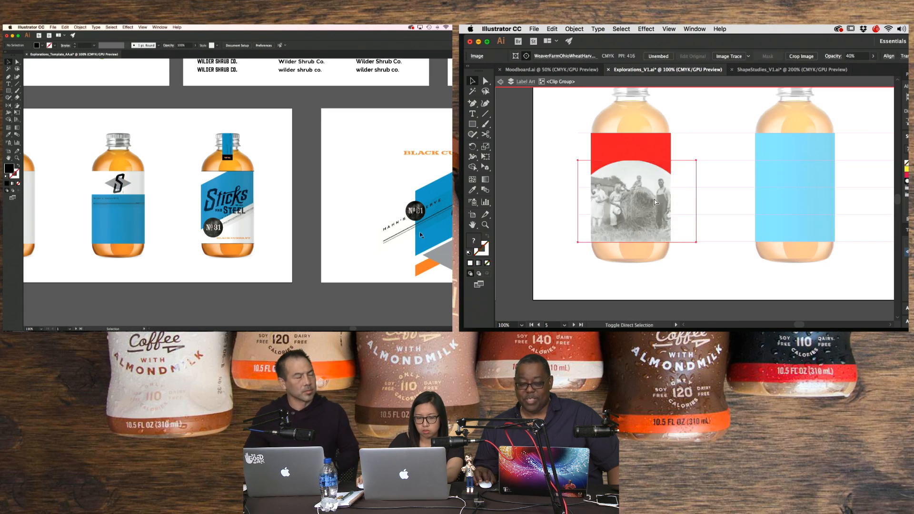
click(675, 82)
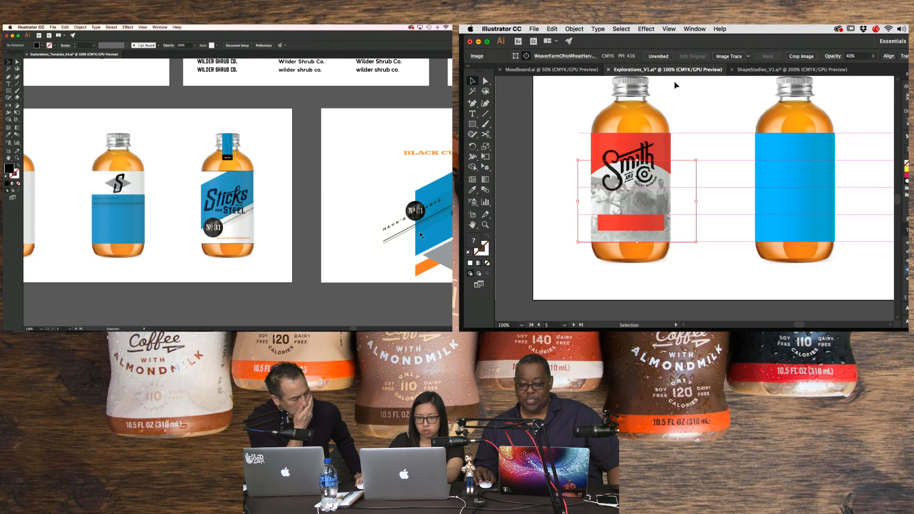
click(719, 116)
drag(700, 125, 777, 117)
key(a)
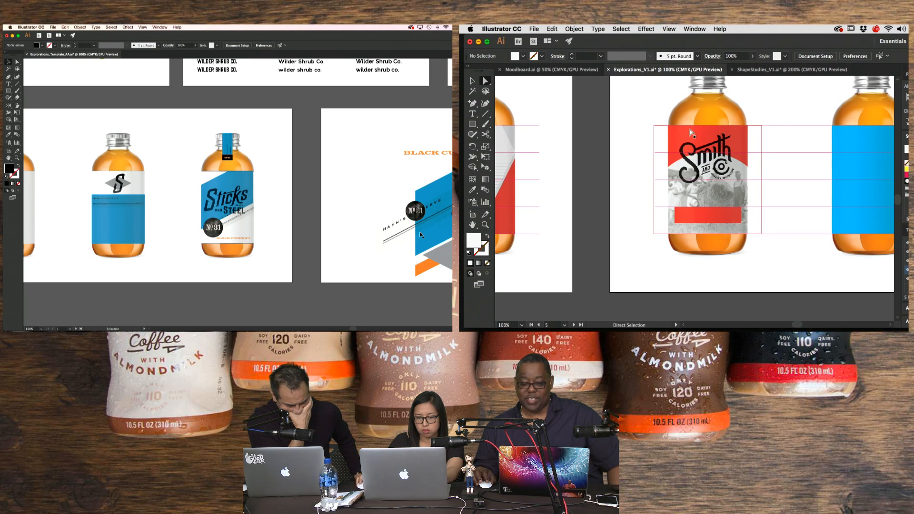
click(688, 133)
click(638, 141)
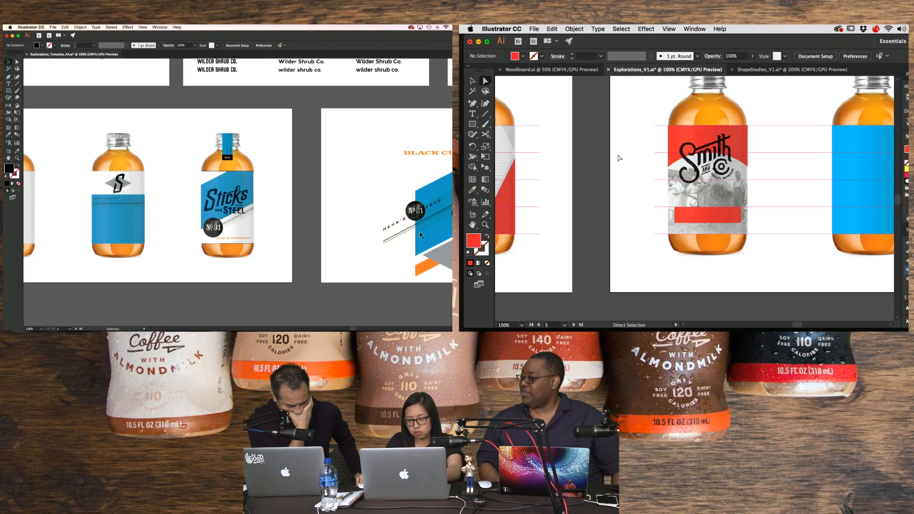
- Copy the chains.jpg lettering image from the Moodboard.ai document
key(super+minus)
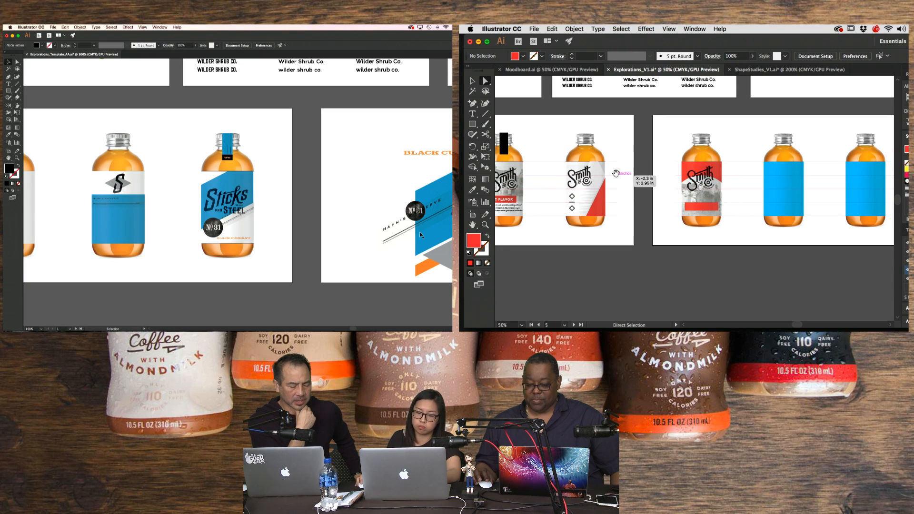
scroll(673, 109, left, 10)
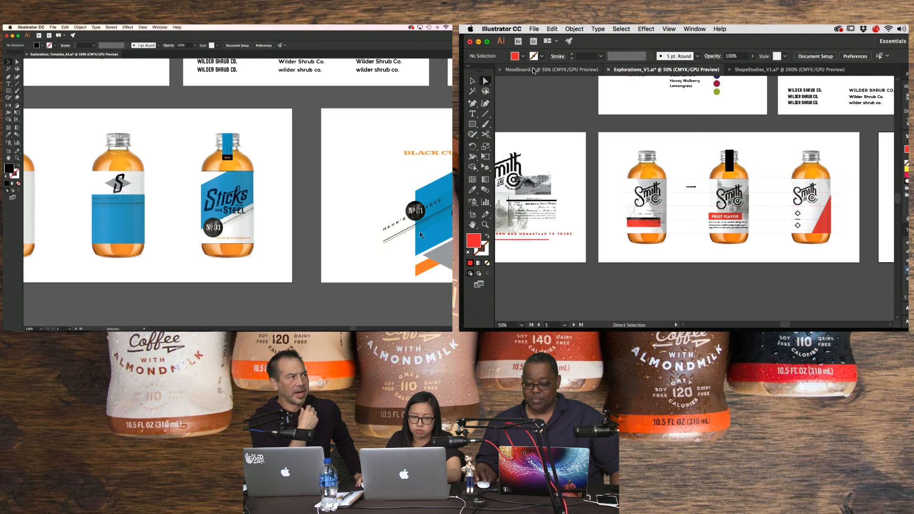
click(551, 69)
click(813, 167)
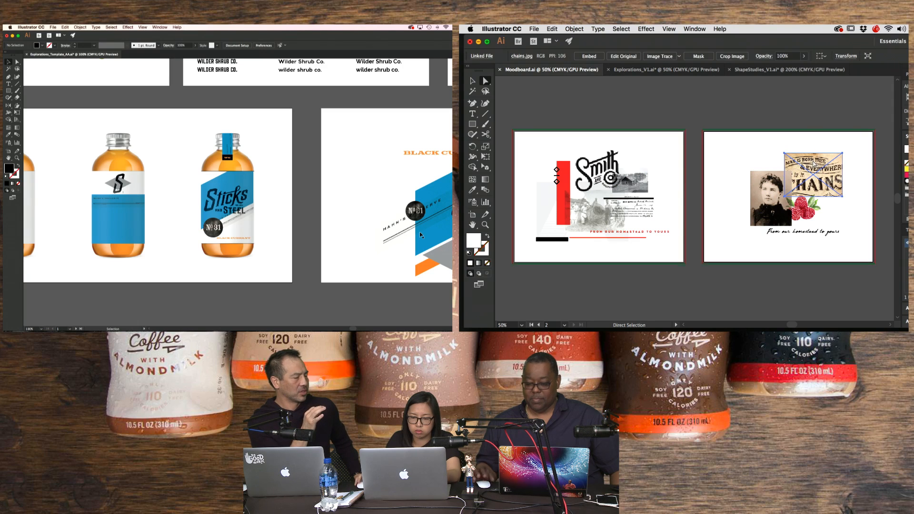
- Paste chains.jpg into Explorations_V1.ai and move it beside the red Smith & Co label
click(650, 69)
drag(867, 161, 625, 146)
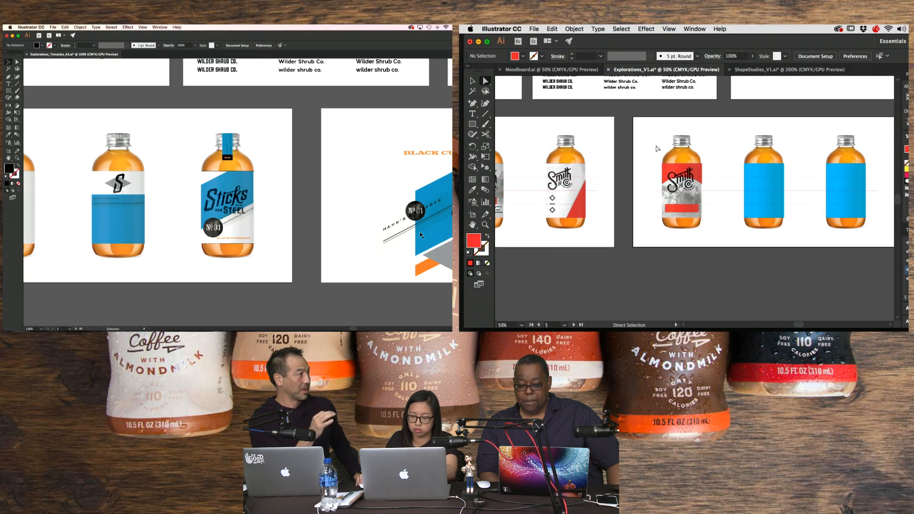
key(super+equal)
key(super+equal)
key(super+v)
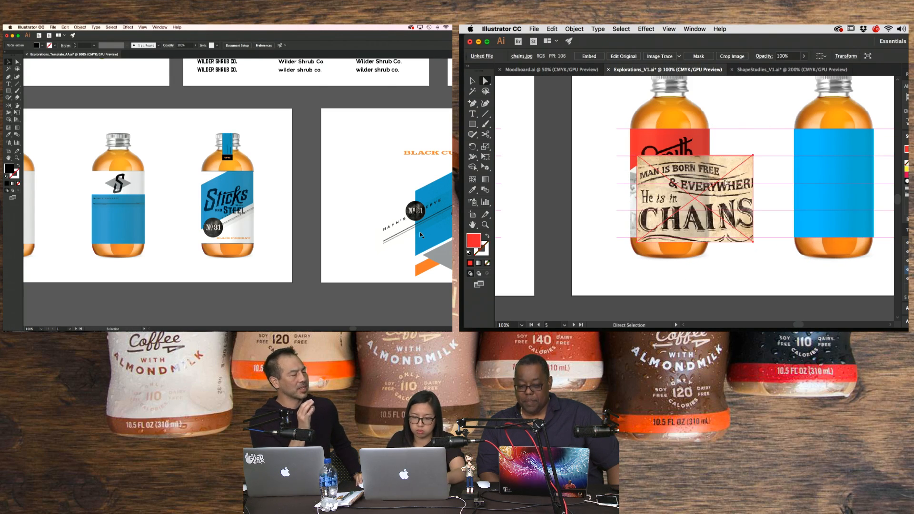
drag(700, 200, 771, 179)
- Try to recolor the label's red background with a color sampled from the chains.jpg image
click(705, 137)
key(i)
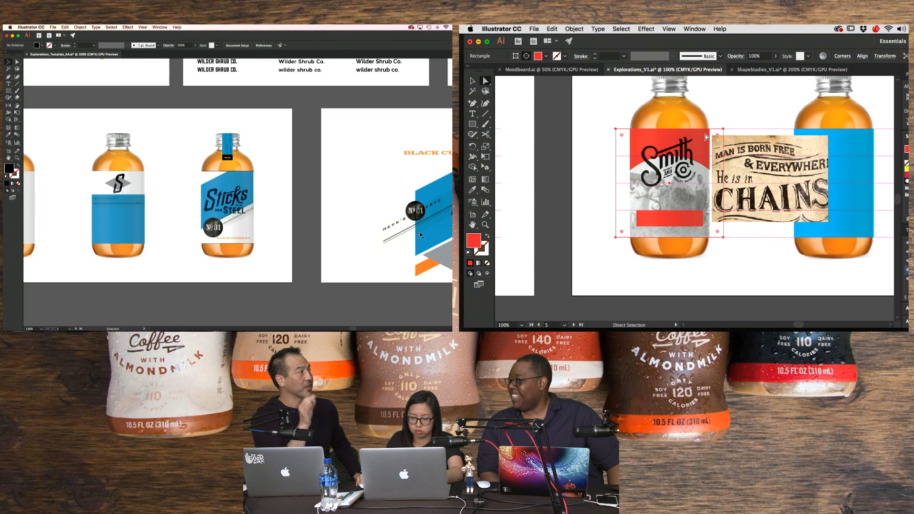
click(813, 140)
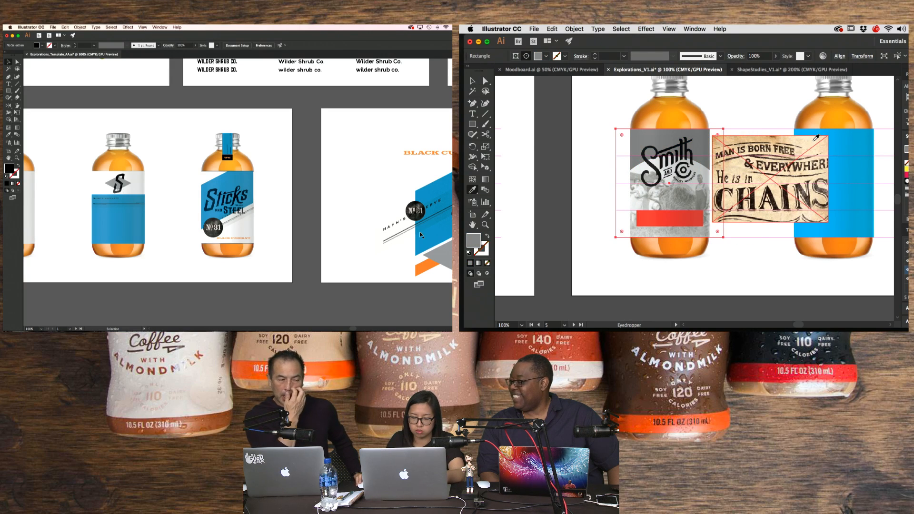
key(super+z)
- Delete the chains.jpg lettering image beside the Smith & Co label
key(v)
click(773, 176)
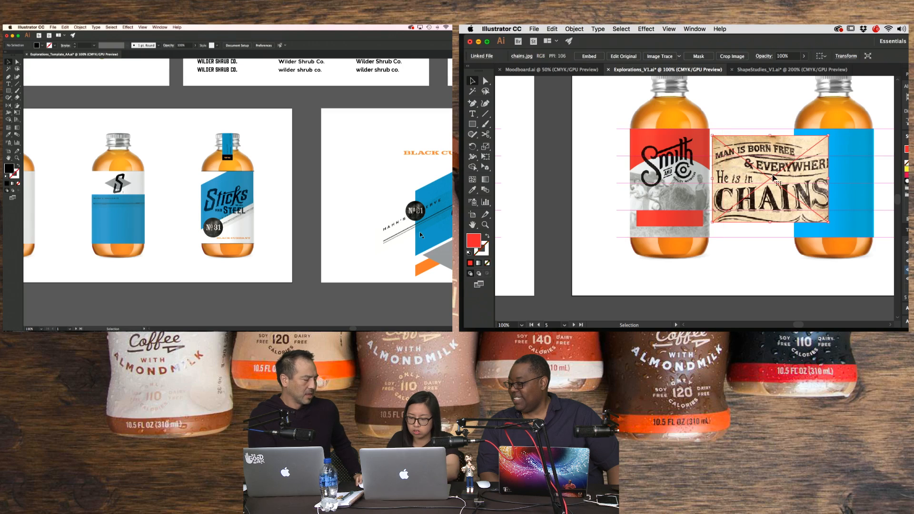
key(Delete)
- Recolor the Smith & Co label's background rectangle beige
key(a)
click(704, 137)
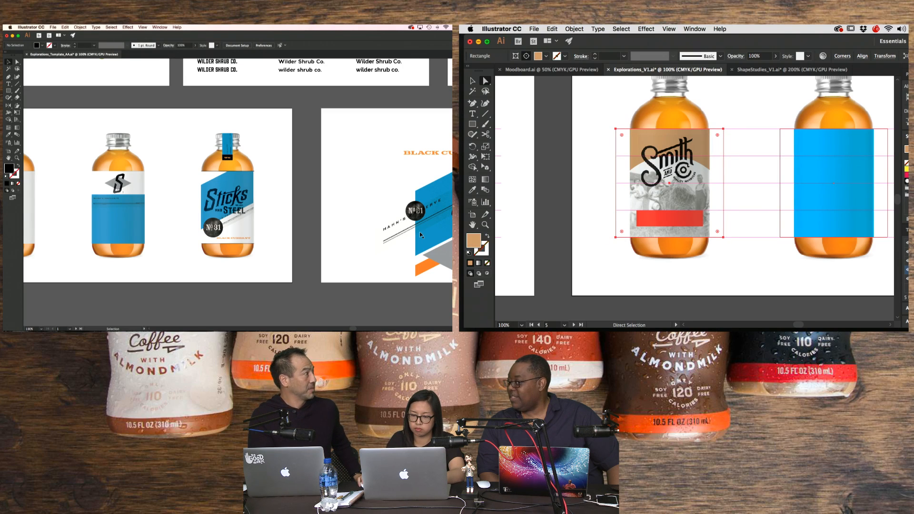
key(v)
click(757, 111)
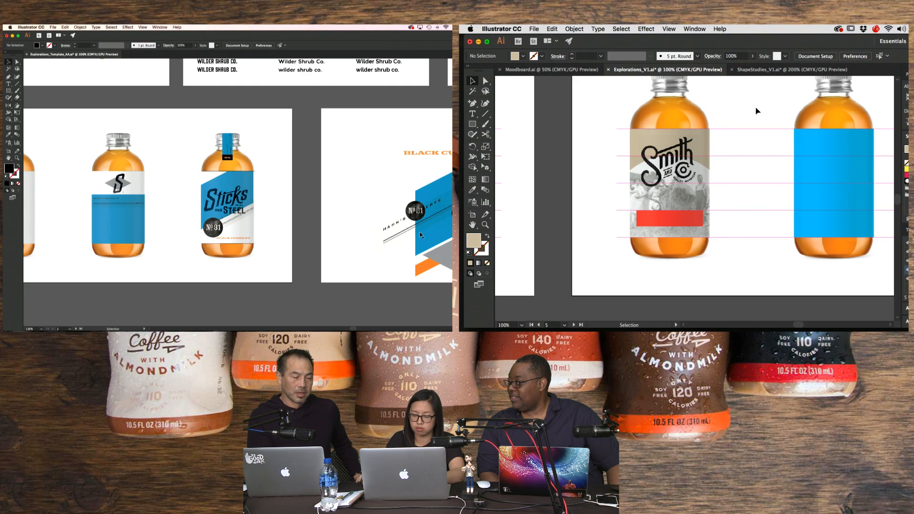
key(super+minus)
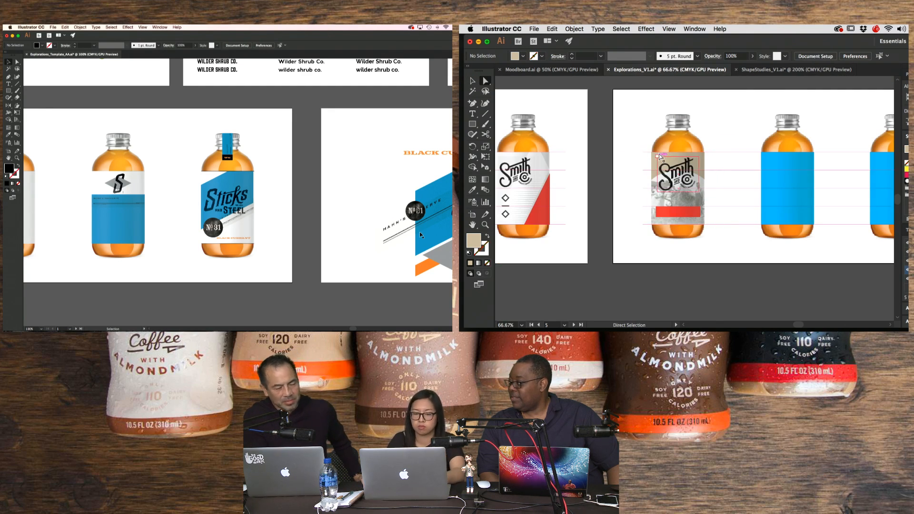
- Select the label's beige background rectangle and try to sample the color of the red bar on the label for it
click(659, 159)
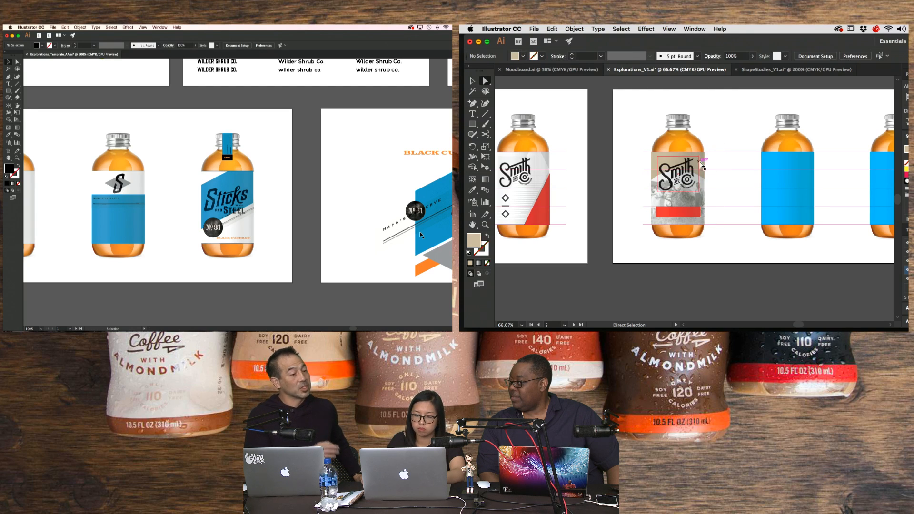
click(631, 158)
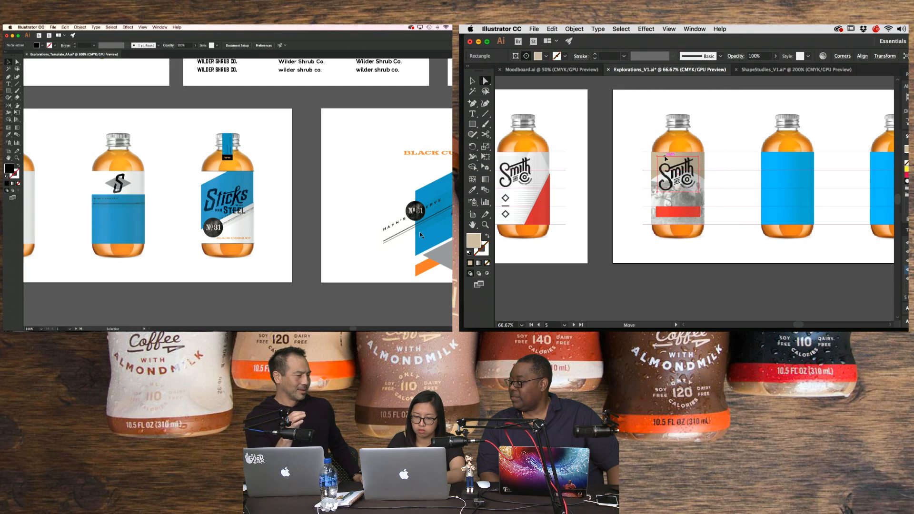
click(654, 159)
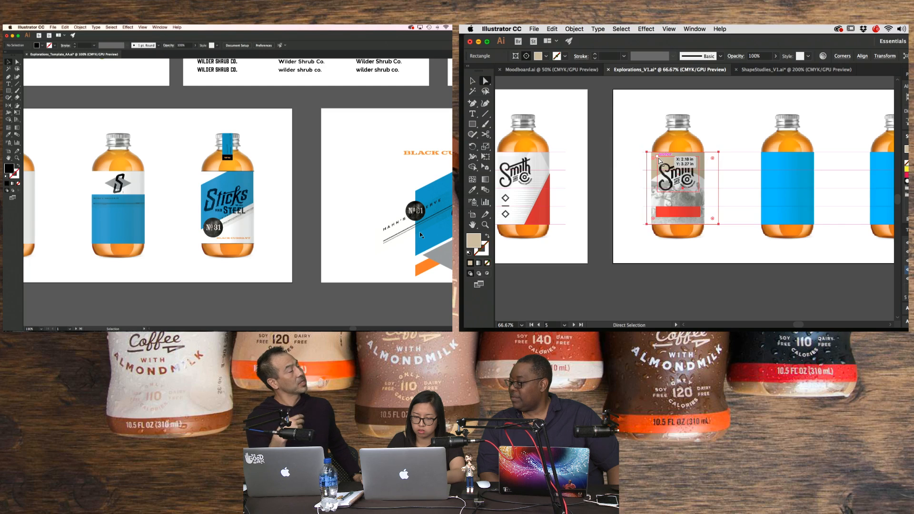
key(v)
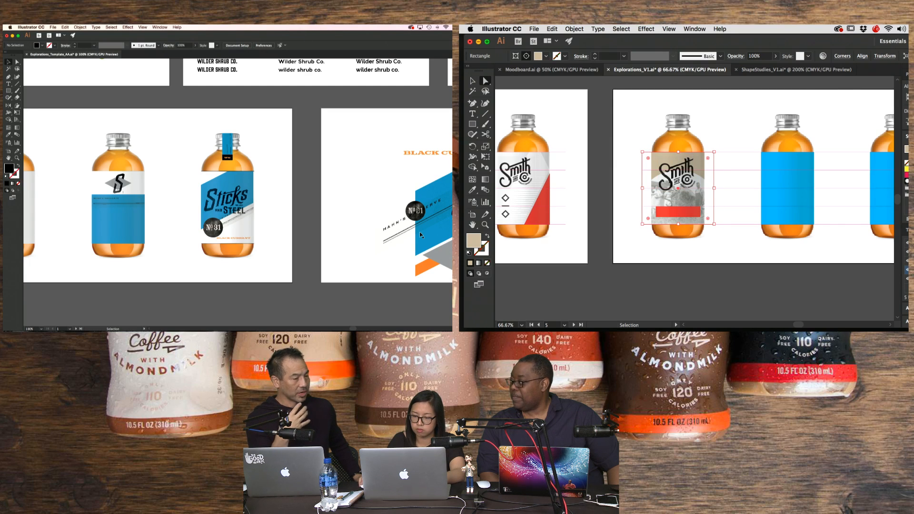
drag(798, 213, 911, 222)
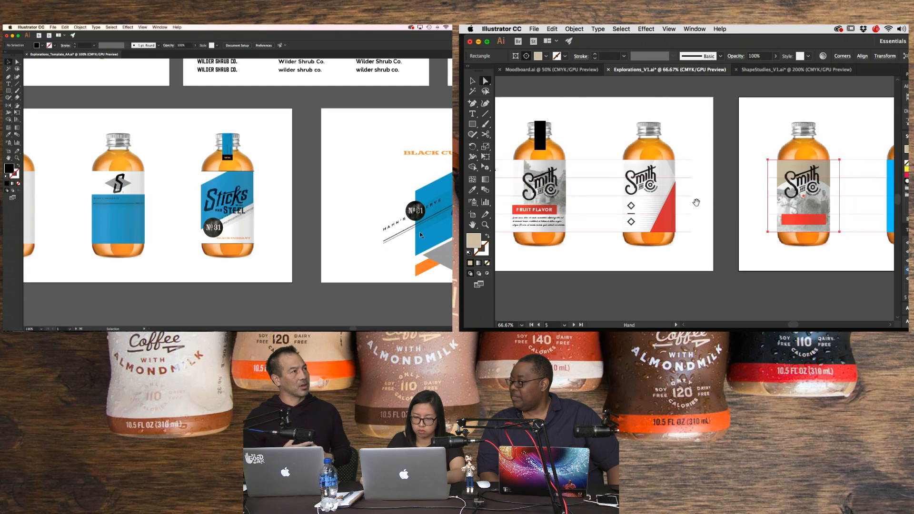
key(i)
click(785, 218)
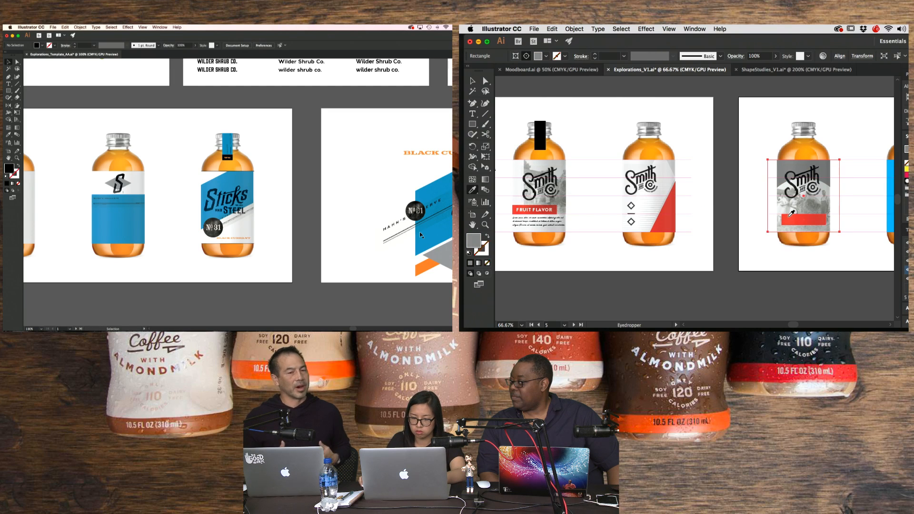
- Recolor the selected label background red by sampling the vertical red bar in the Smith & Co collage artboard with the Eyedropper
drag(666, 203, 880, 211)
drag(624, 201, 798, 208)
key(a)
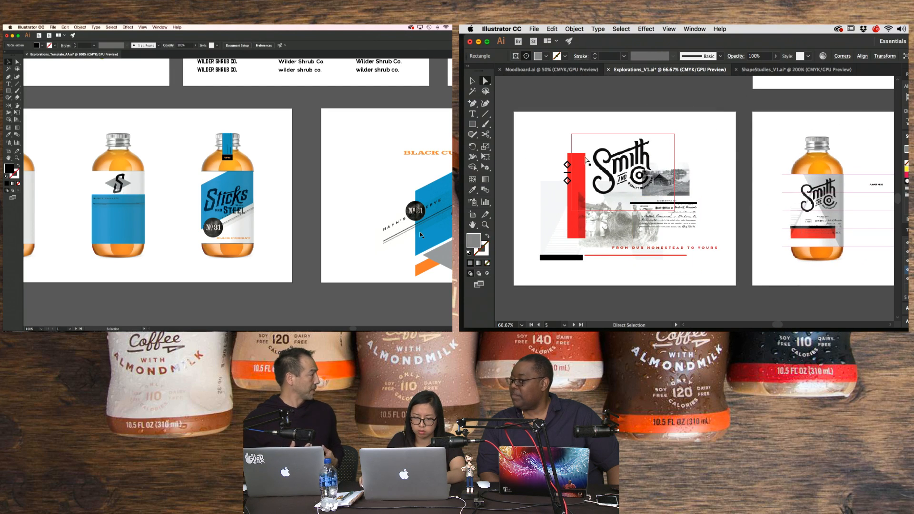
key(i)
click(573, 159)
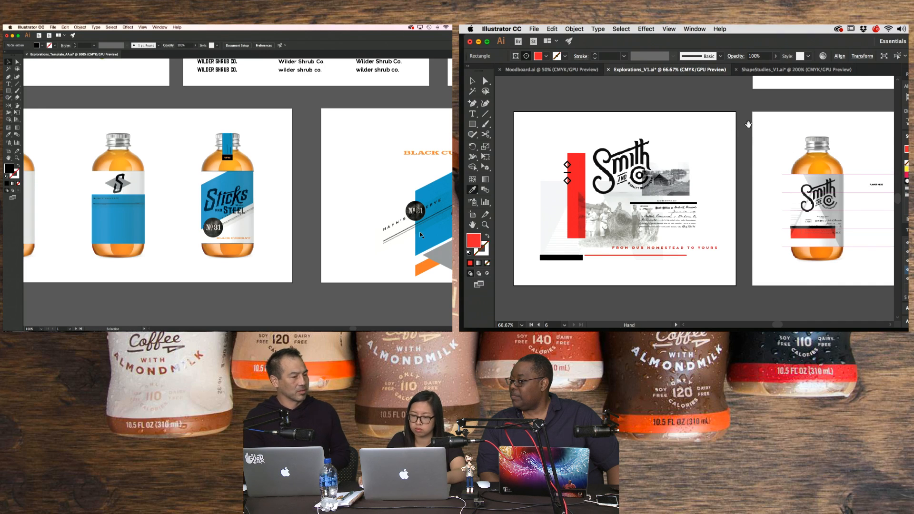
drag(747, 122, 566, 126)
mouse_move(789, 140)
mouse_down()
mouse_move(606, 127)
mouse_move(666, 132)
mouse_move(652, 123)
mouse_up()
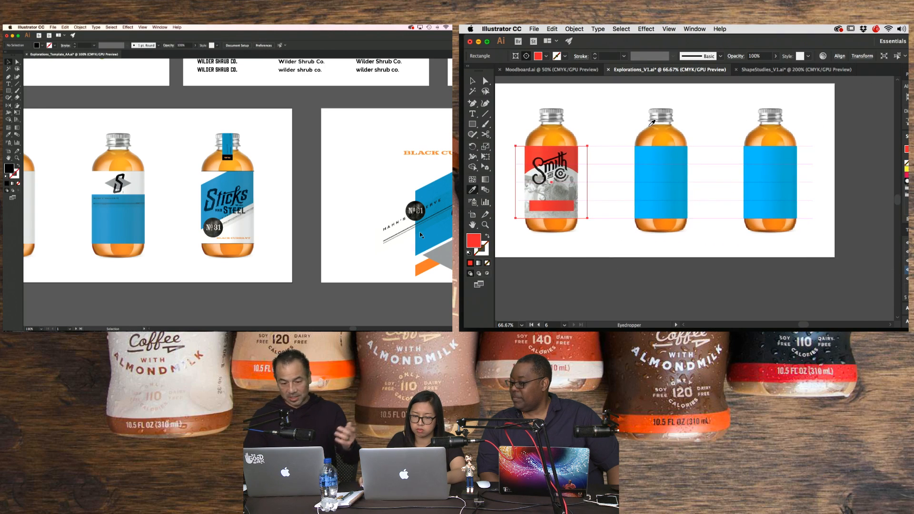
- Fill the blue label on the middle bottle beside the red Smith & Co bottle with white
key(v)
scroll(628, 141, left, 2)
click(696, 163)
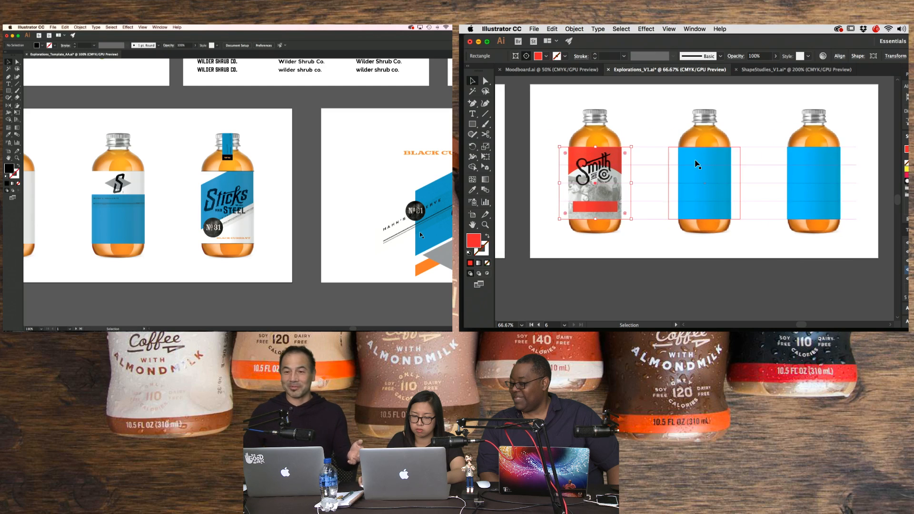
key(a)
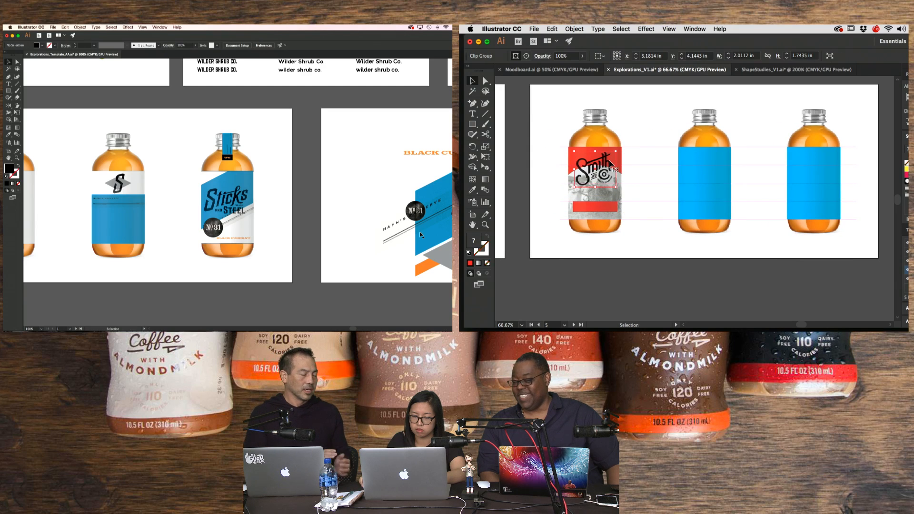
click(691, 160)
click(907, 163)
key(v)
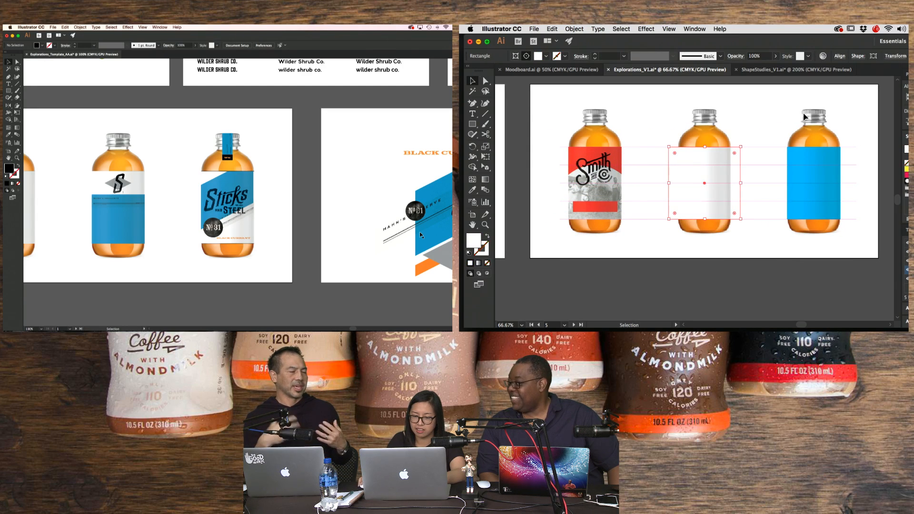
- Copy the Smith & Co logo from the red label and place the pasted copy centered on the white label
click(755, 117)
click(598, 164)
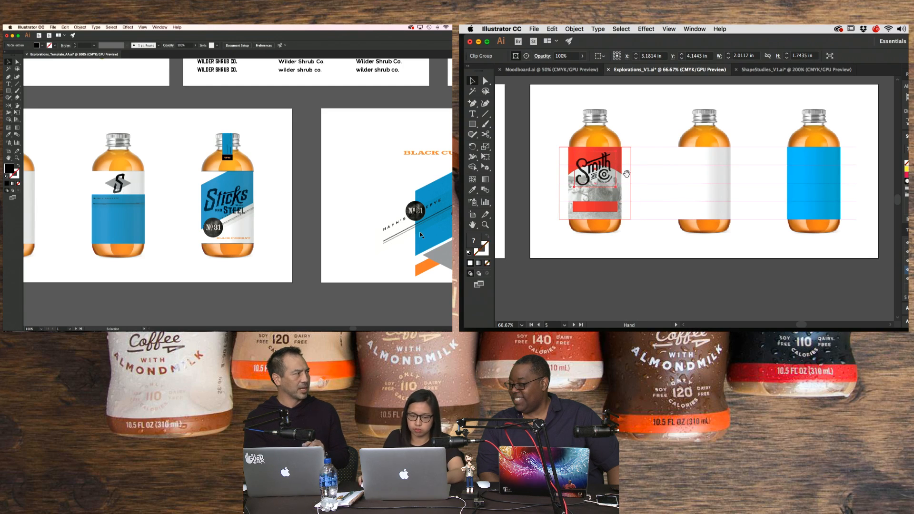
scroll(623, 166, left, 3)
key(a)
key(v)
key(super+v)
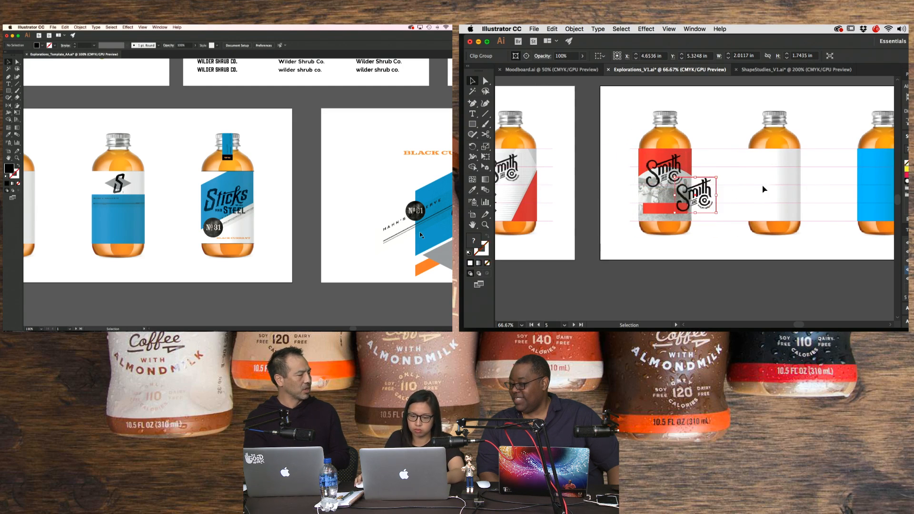
drag(714, 194, 781, 183)
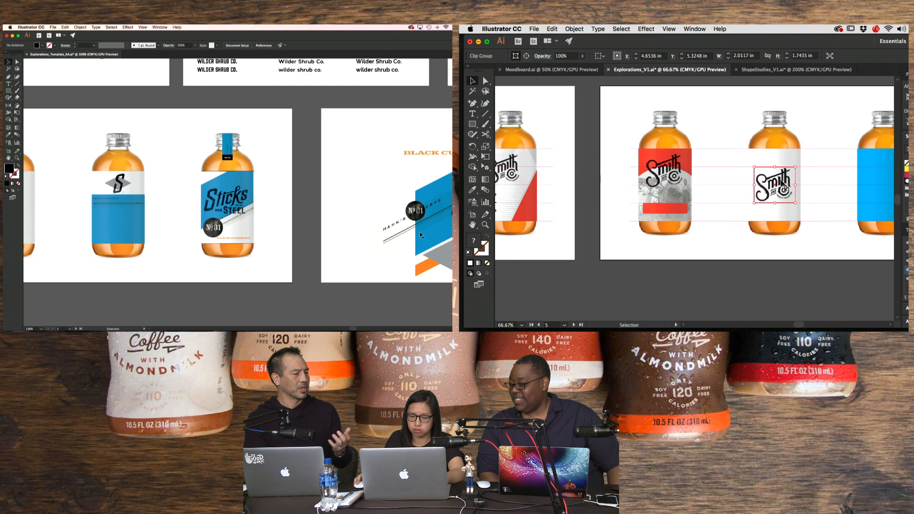
click(832, 178)
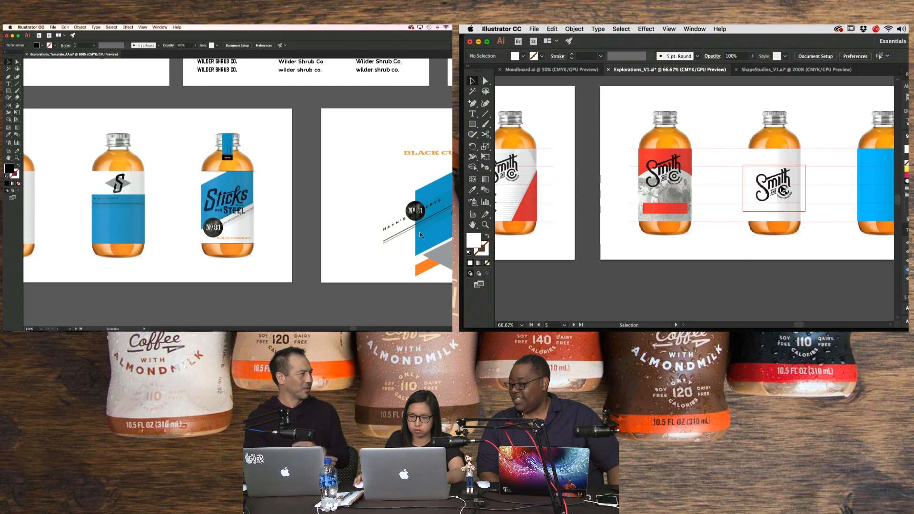
key(a)
click(793, 167)
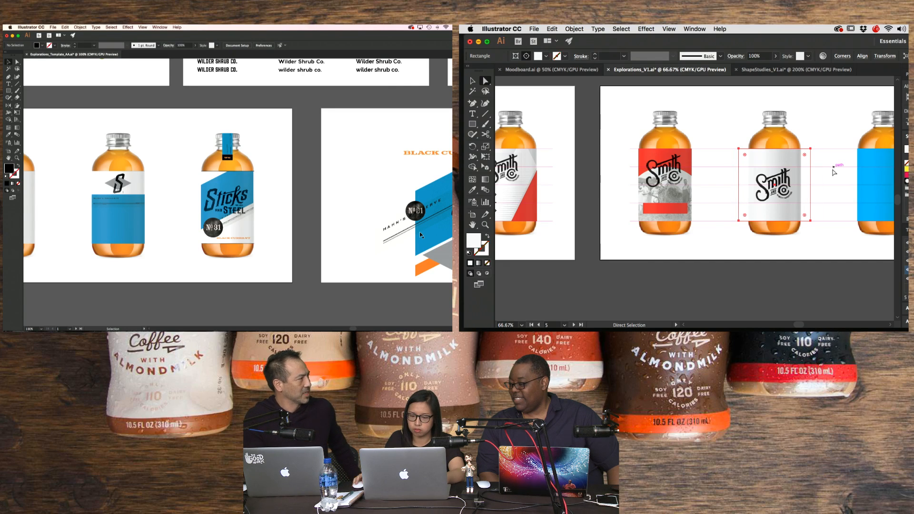
key(v)
click(790, 174)
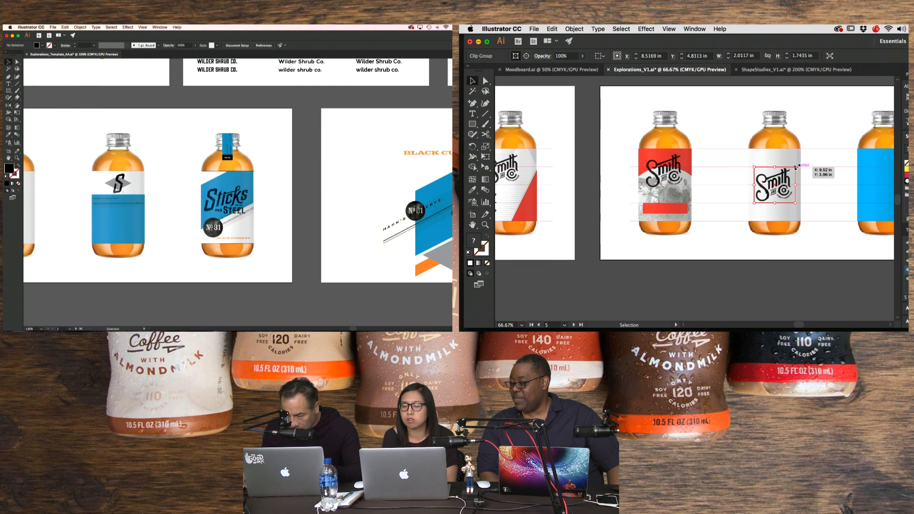
- In the Sticks and Steel document, copy the large logo from the collage artboard and paste it over the half-blue bottle label
drag(449, 197, 411, 199)
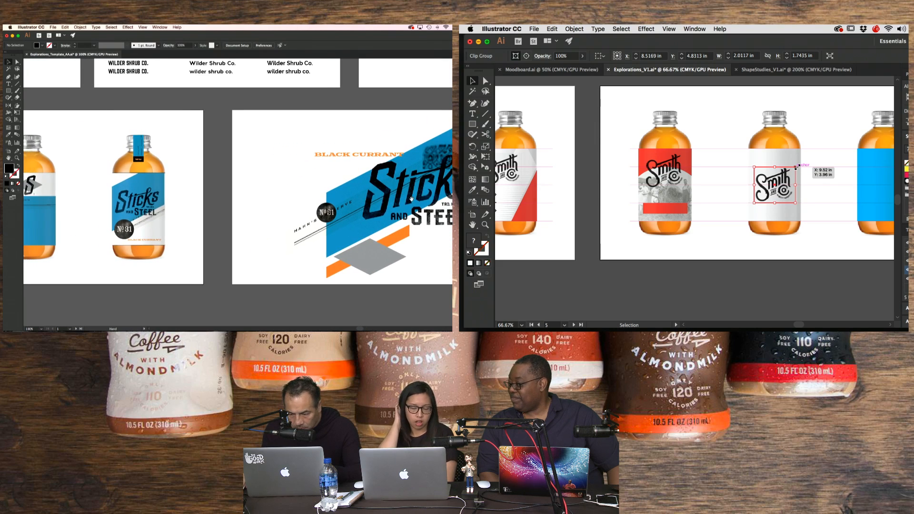
click(408, 200)
drag(107, 188, 270, 196)
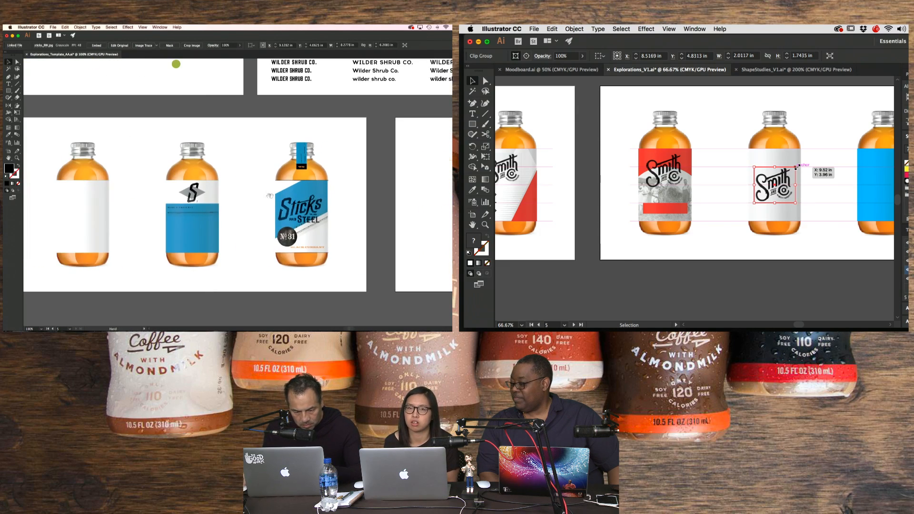
key(super+equal)
key(super+equal)
drag(44, 200, 326, 197)
drag(81, 190, 395, 186)
drag(152, 181, 288, 181)
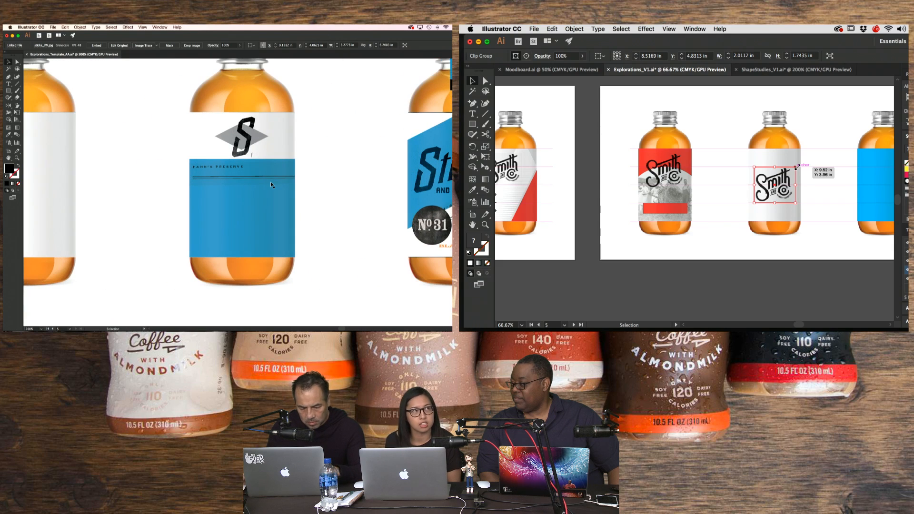
key(super+v)
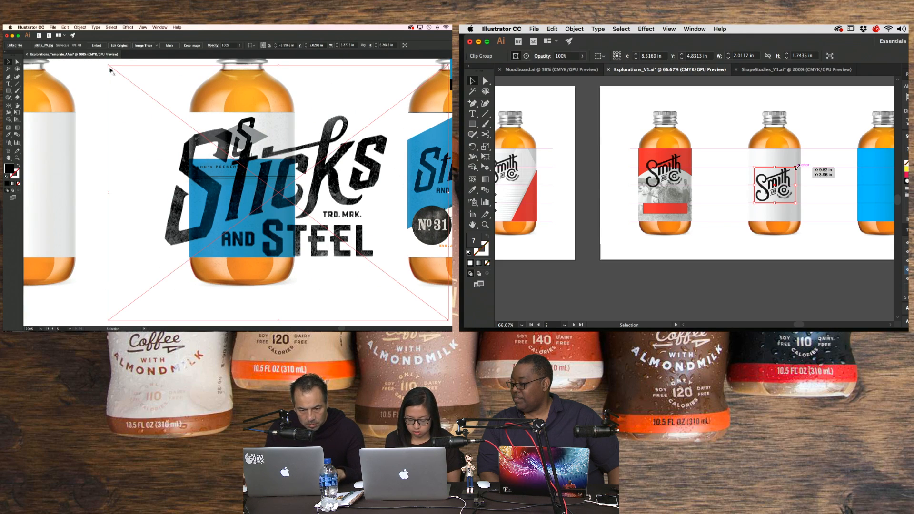
- Scale down the pasted Sticks and Steel logo and position it to fit within the blue area of the label
drag(109, 65, 175, 140)
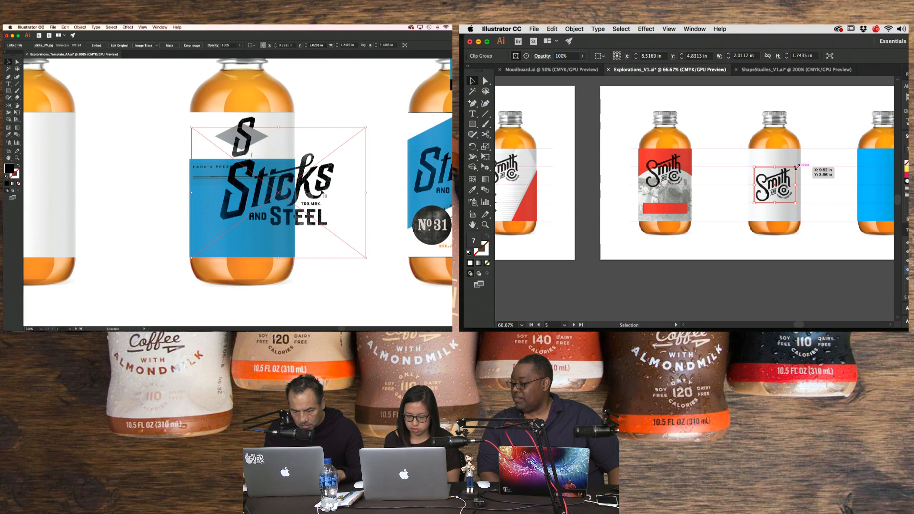
drag(312, 198, 278, 214)
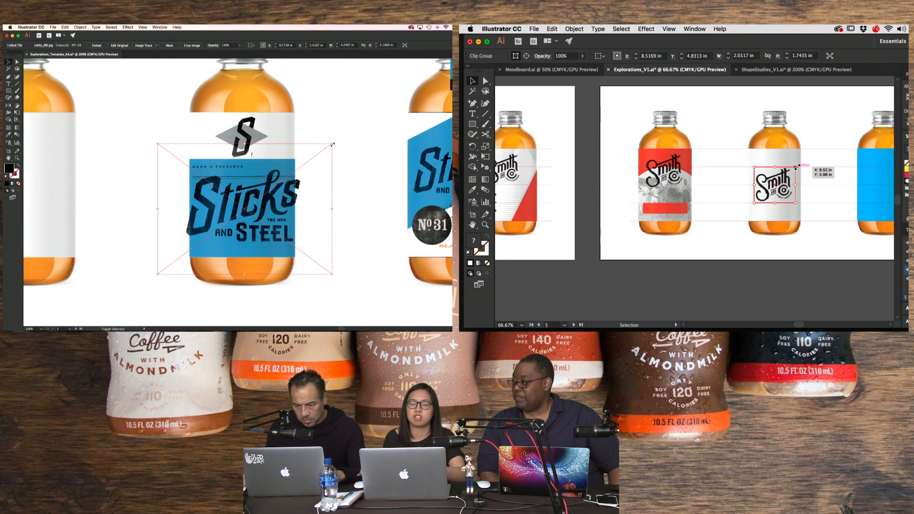
drag(332, 144, 318, 153)
key(Left)
key(Left)
key(Left)
key(Left)
key(Left)
key(Left)
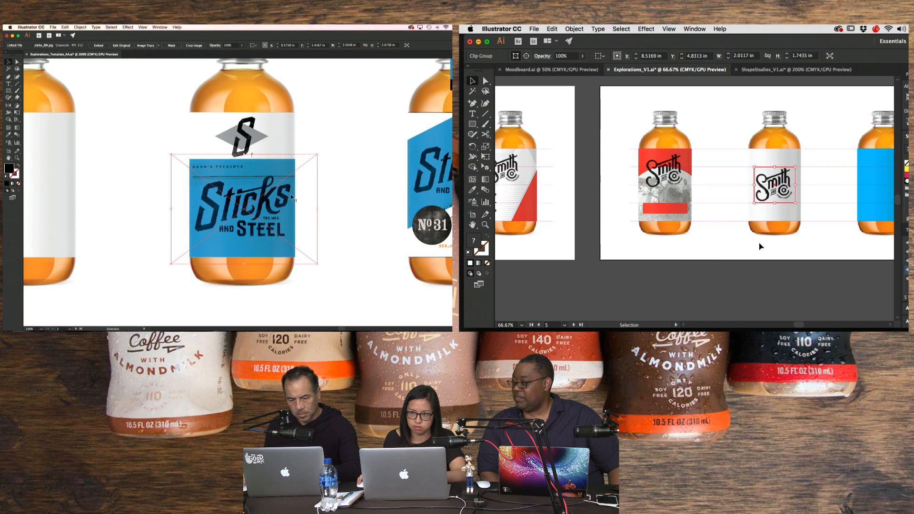
drag(260, 202, 261, 192)
click(346, 270)
- Nudge the Sticks and Steel logo slightly lower on the blue area of the label
drag(775, 241, 737, 240)
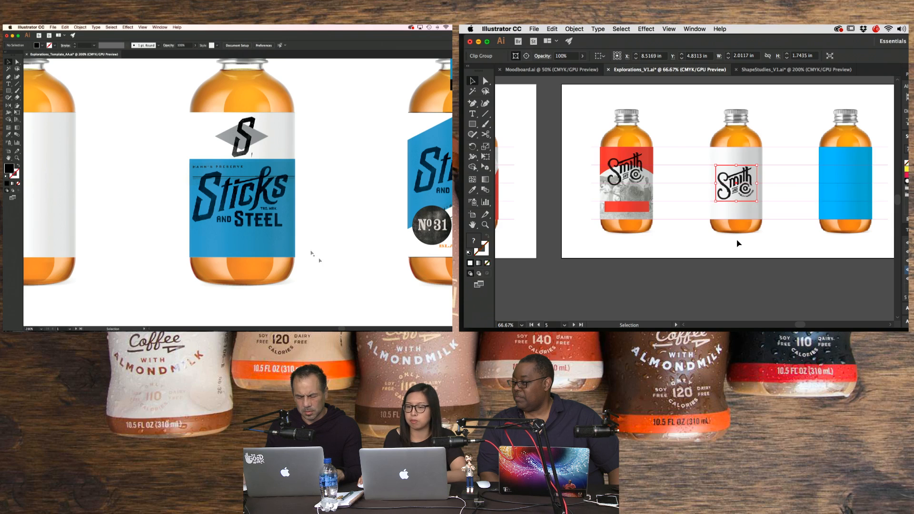
click(265, 195)
key(Down)
key(Down)
key(Down)
key(Down)
key(Down)
key(Down)
key(Down)
key(Down)
key(Down)
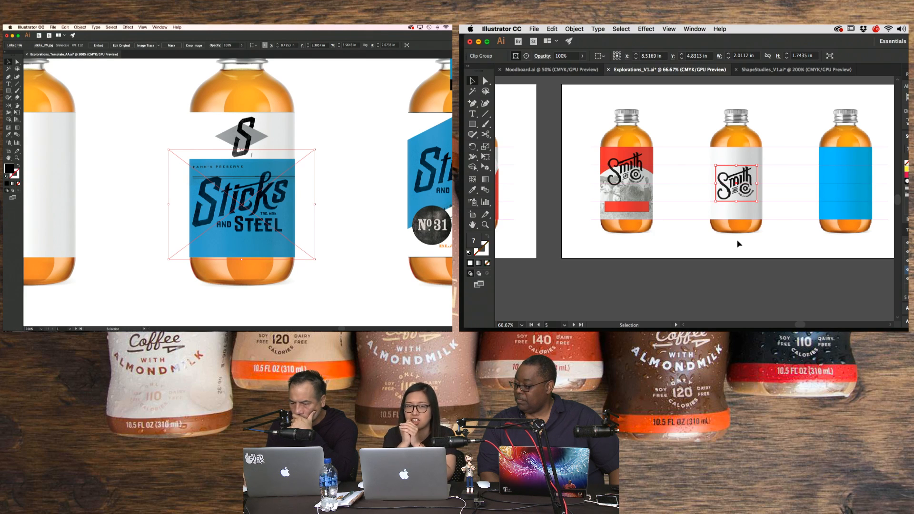
key(Down)
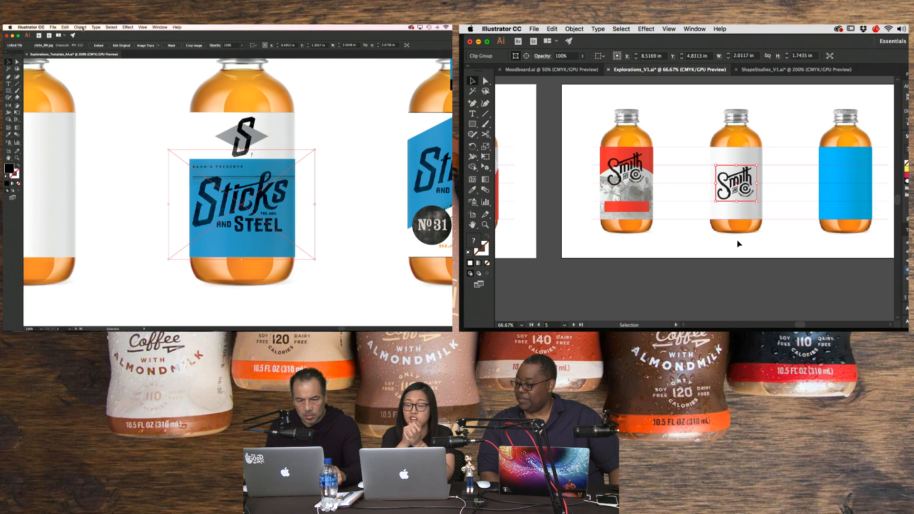
- Apply Image Trace with the default preset to the Sticks and Steel logo on the label
click(93, 29)
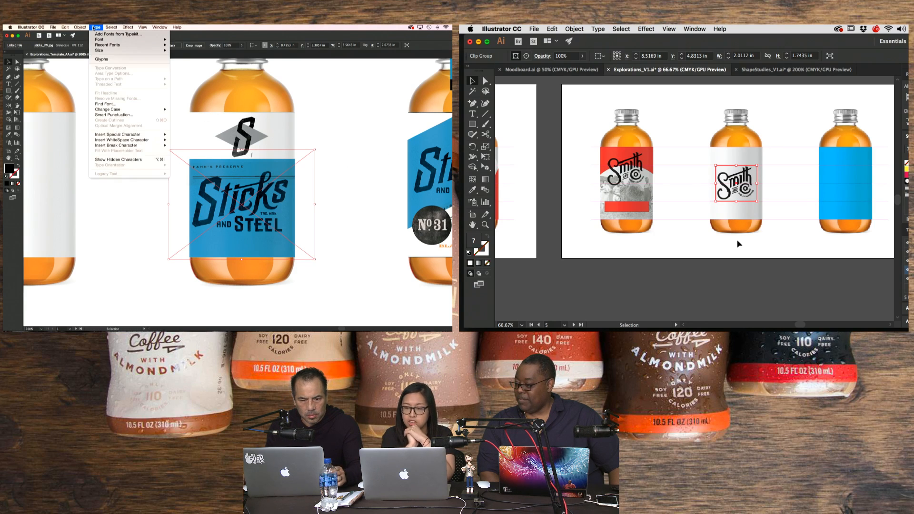
click(95, 28)
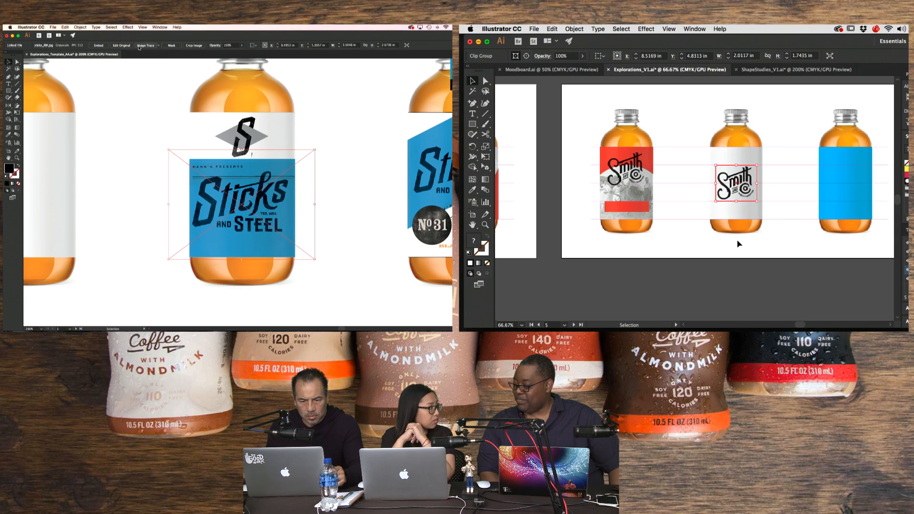
click(145, 45)
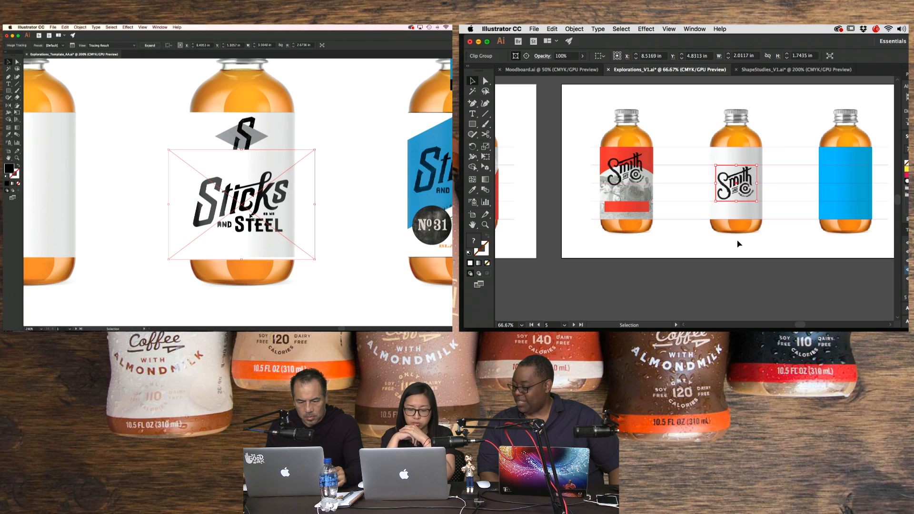
- Move the traced Sticks and Steel logo off the half-blue label and cut it from the bottle artboard
drag(262, 204, 345, 285)
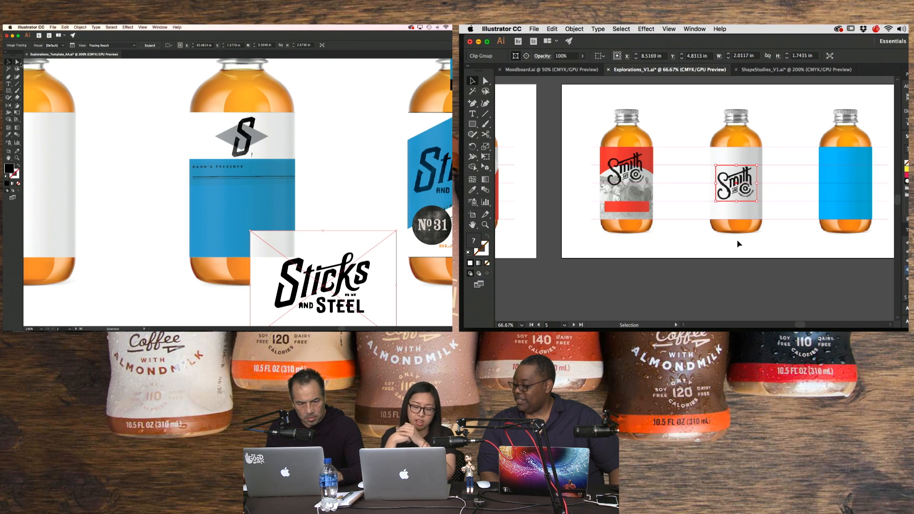
click(311, 223)
click(340, 233)
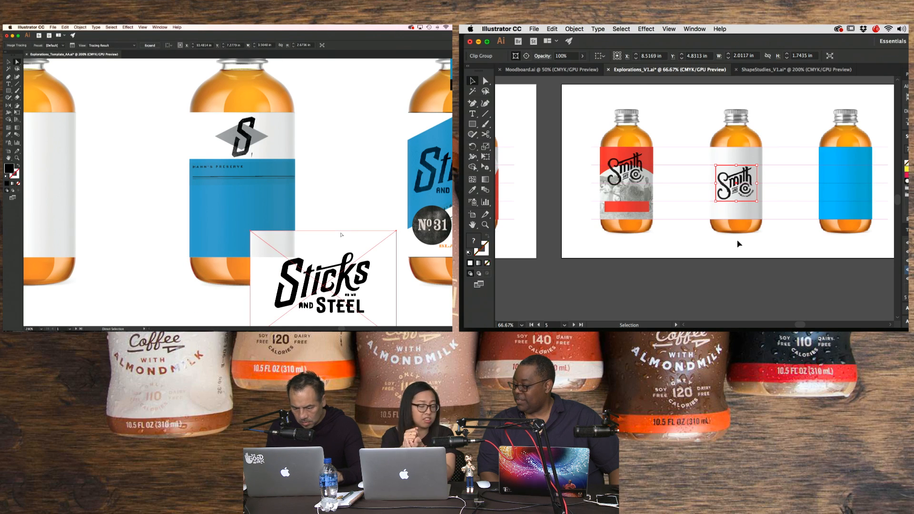
key(ctrl+y)
key(ctrl+y)
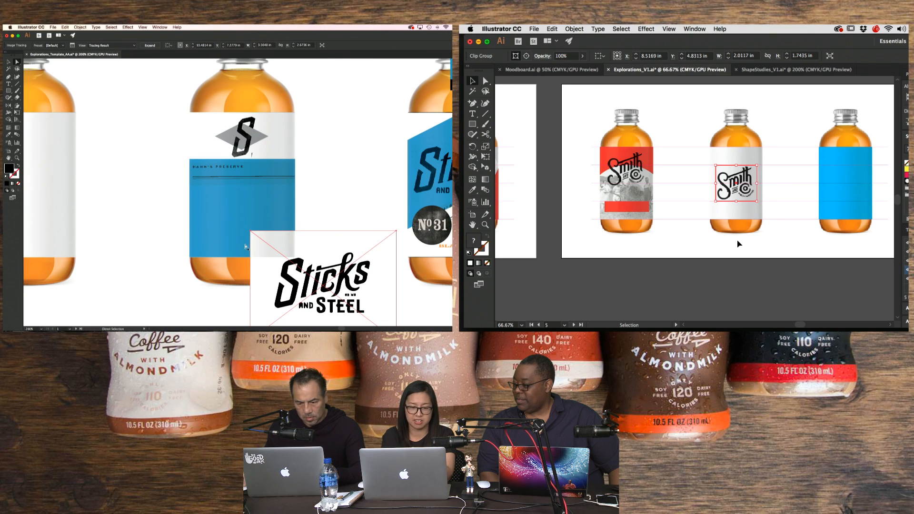
scroll(238, 190, down, 3)
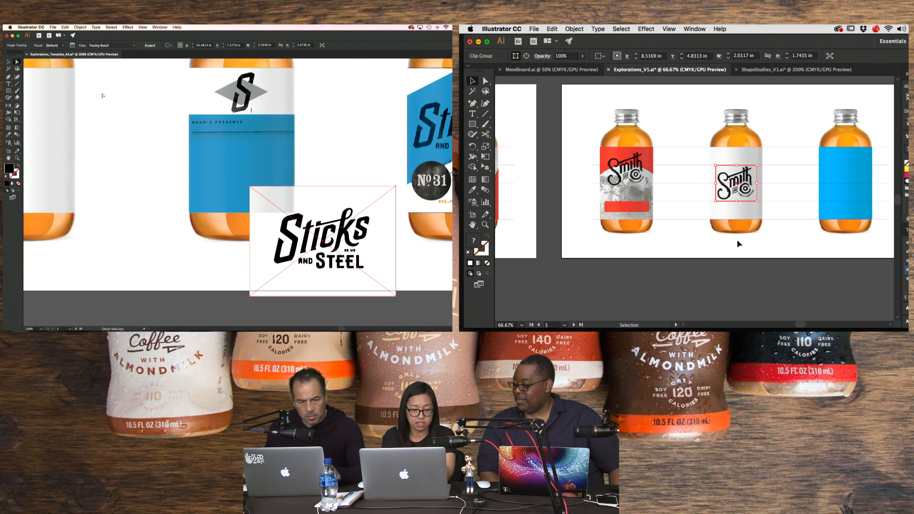
key(v)
key(ctrl+1)
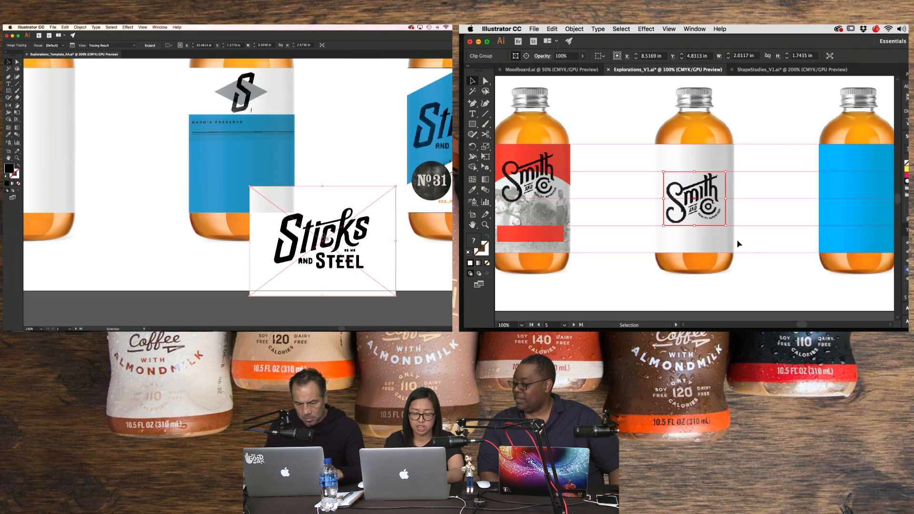
key(Delete)
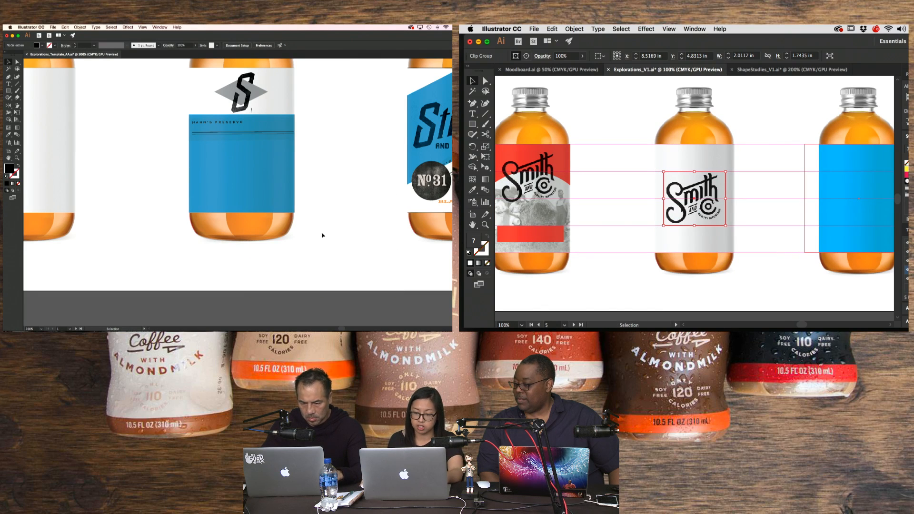
- Create a new blank document and paste the traced Sticks and Steel logo into it
key(ctrl+n)
key(Return)
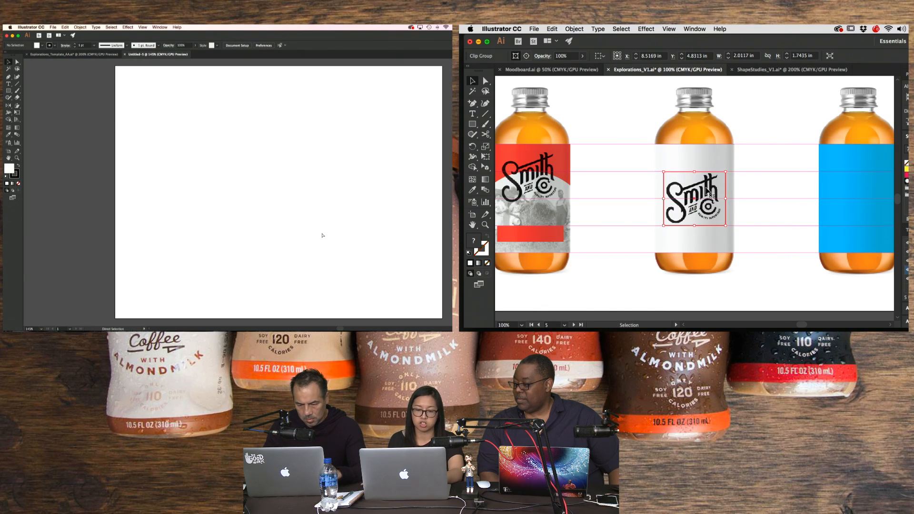
key(ctrl+v)
click(316, 219)
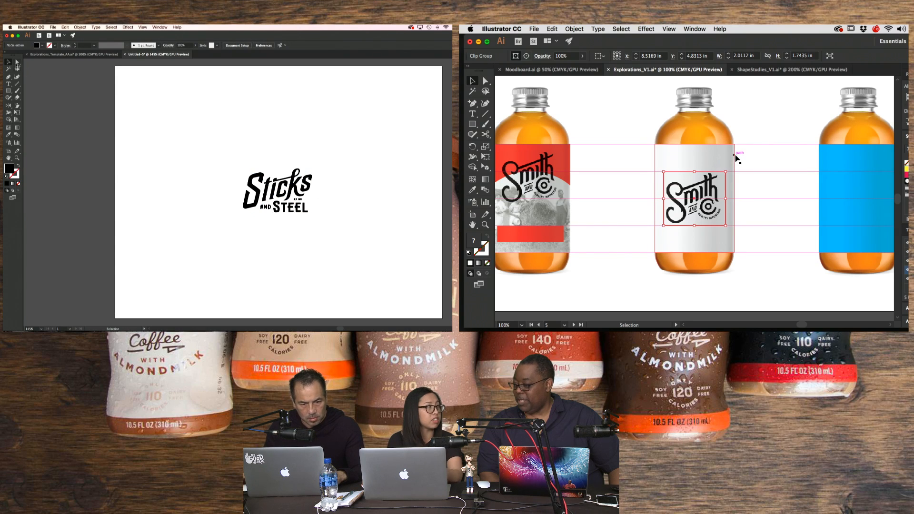
click(765, 160)
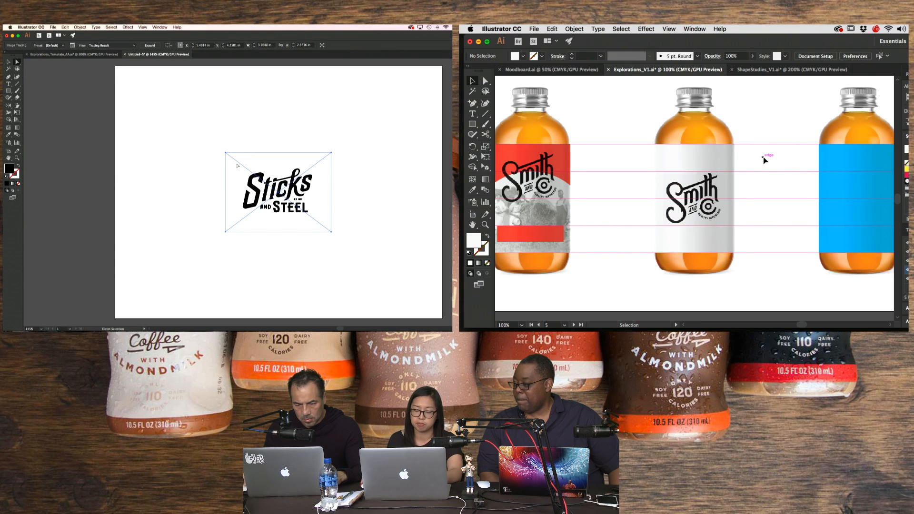
- Show the traced logo as Outlines in the new document and examine its paths and bounding frame
drag(238, 166, 316, 228)
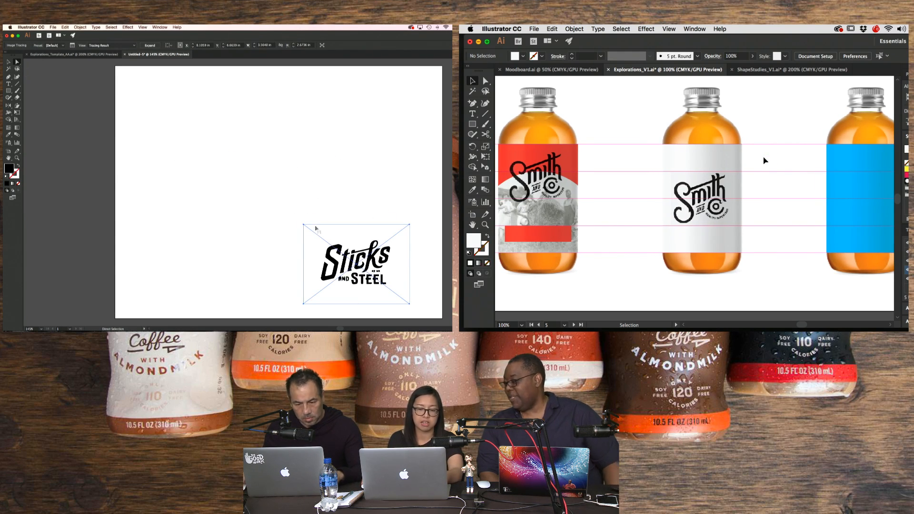
key(super+z)
click(136, 46)
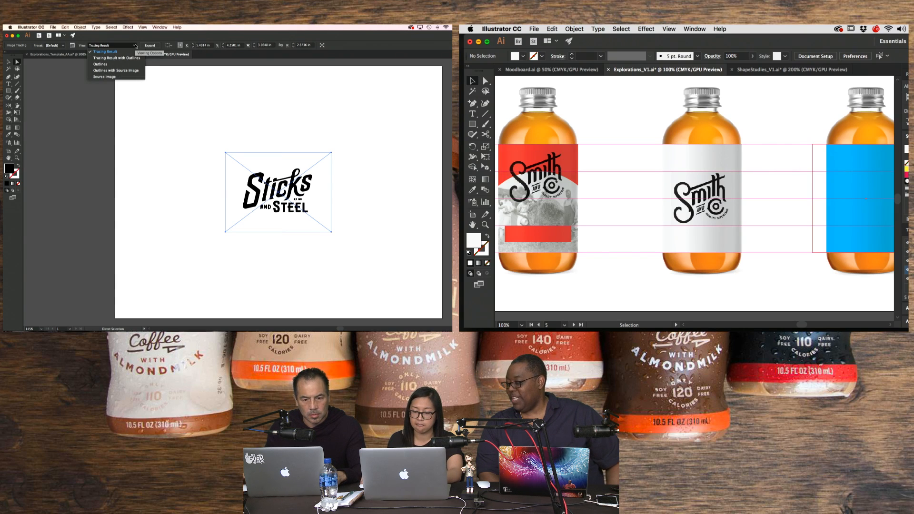
click(110, 64)
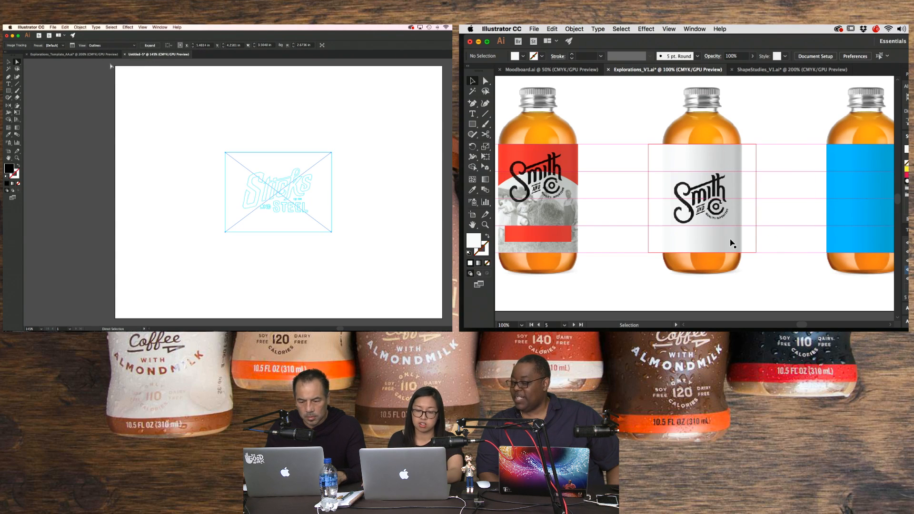
click(221, 145)
click(234, 159)
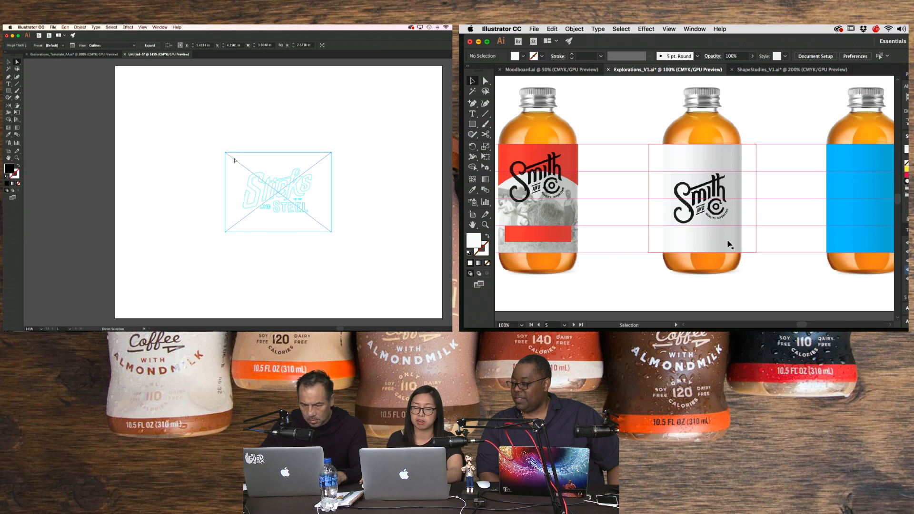
key(super+y)
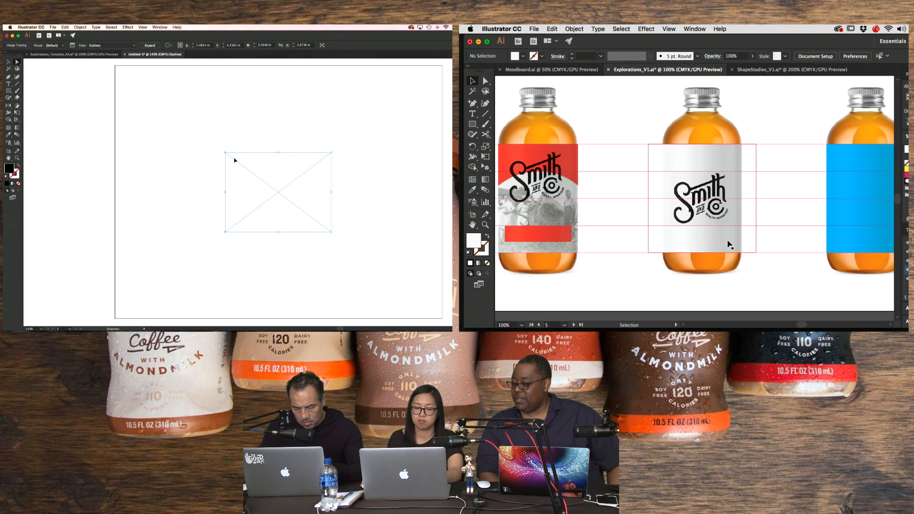
key(super+y)
mouse_move(242, 168)
mouse_down()
mouse_move(273, 195)
mouse_move(241, 173)
mouse_up()
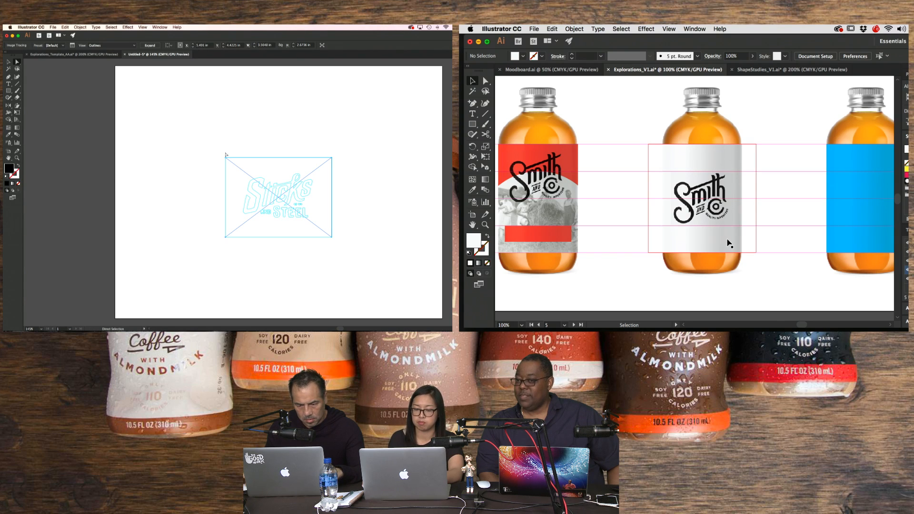
click(252, 151)
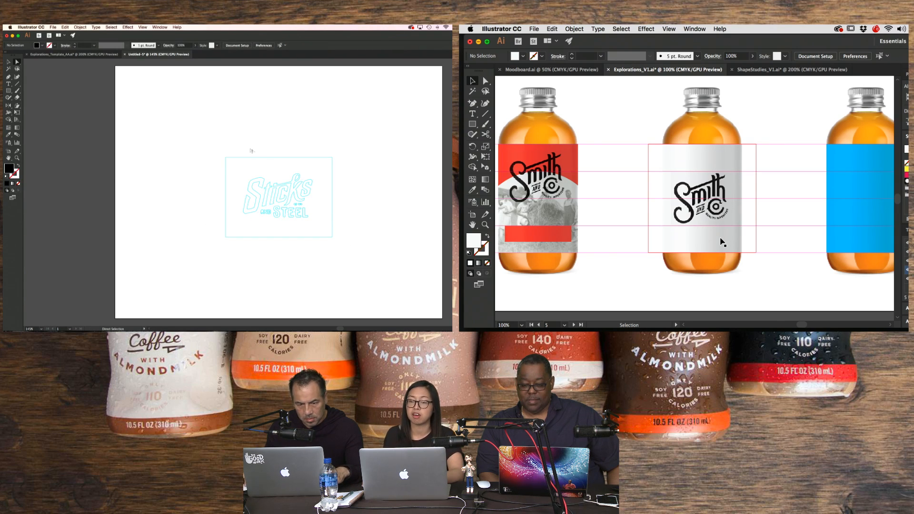
- Delete the small traced logo from the new document
click(310, 218)
scroll(727, 228, left, 2)
click(722, 195)
key(Delete)
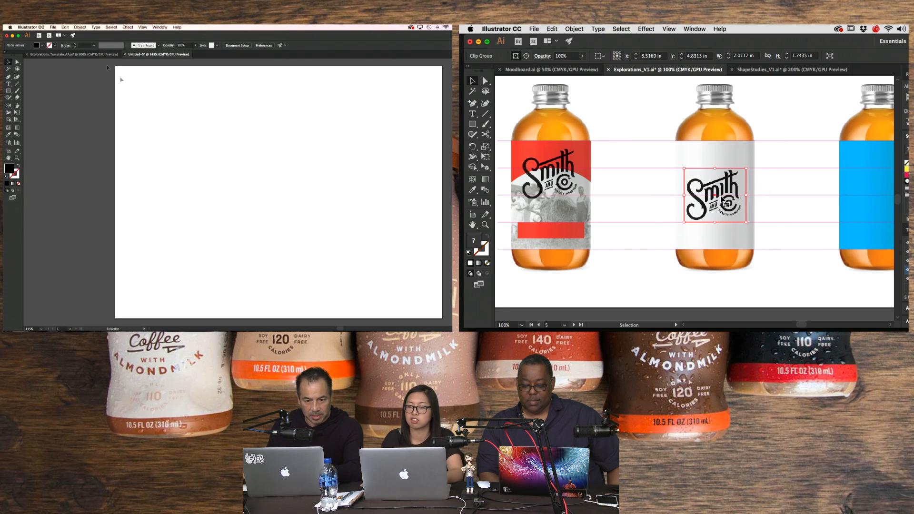
- Copy the large original Sticks and Steel logo from the collage artboard of Explorations_Template and paste it into another new document
click(85, 55)
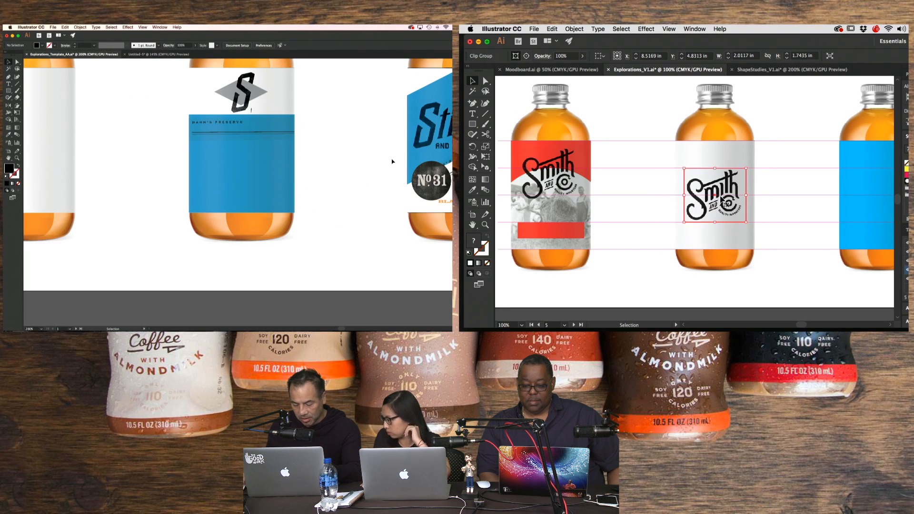
drag(392, 161, 269, 176)
click(322, 153)
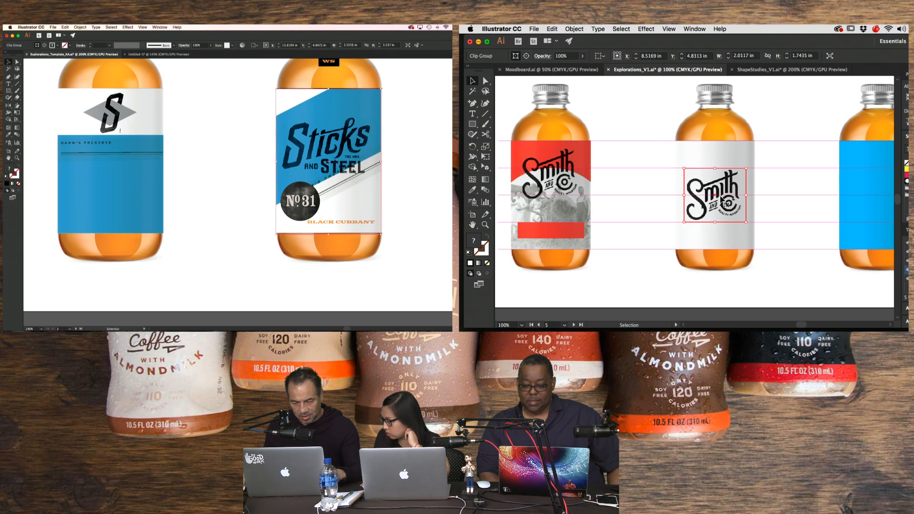
drag(336, 162, 97, 147)
drag(344, 181, 164, 194)
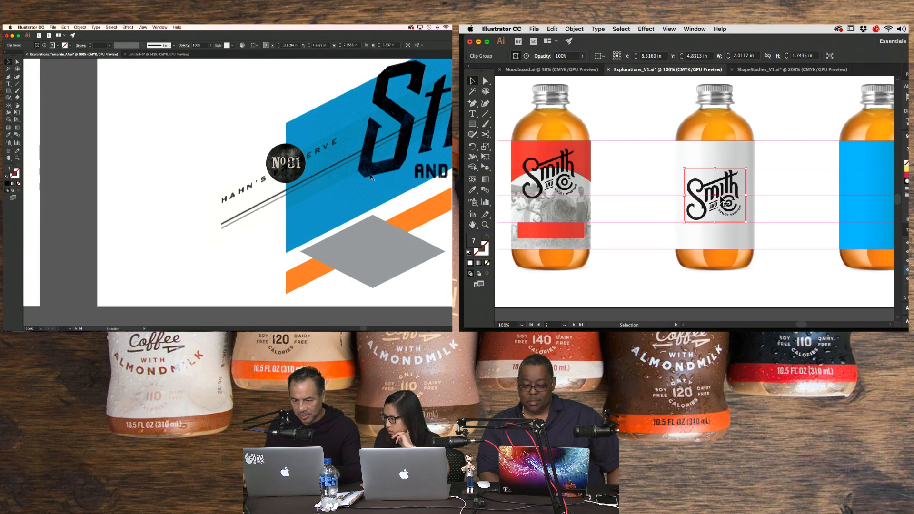
click(382, 174)
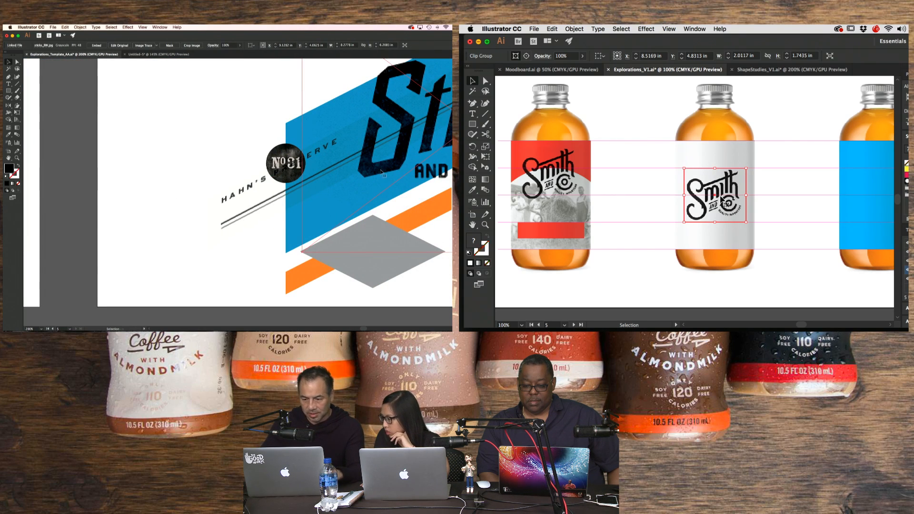
key(super+n)
key(Return)
key(super+v)
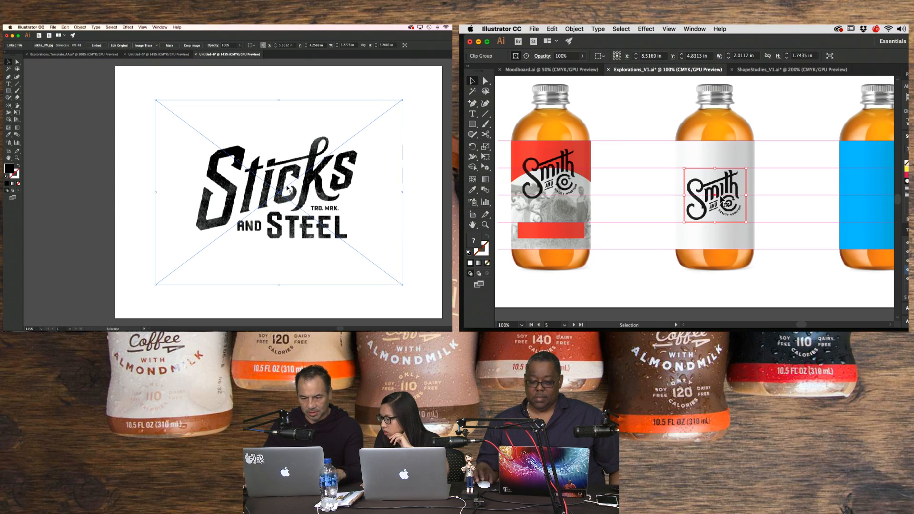
- Apply Image Trace with the default preset to the large Sticks and Steel logo and expand the result
click(167, 87)
click(227, 172)
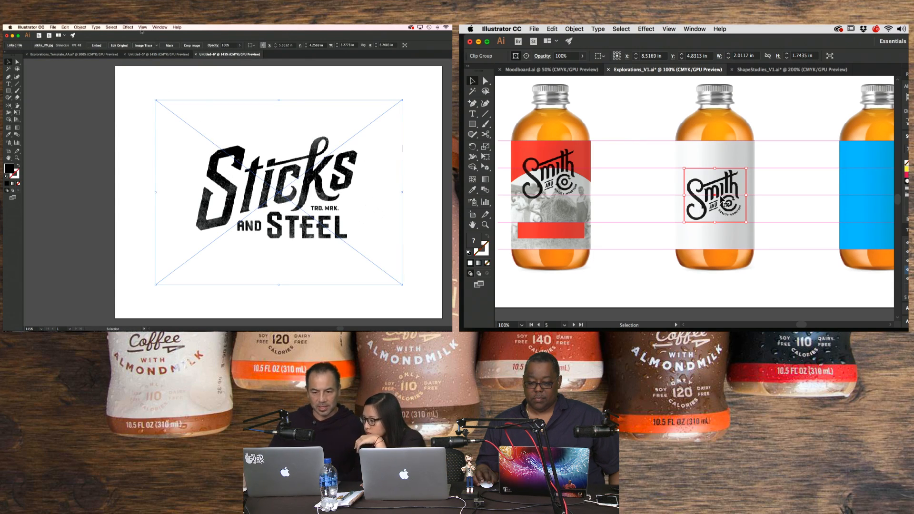
click(141, 46)
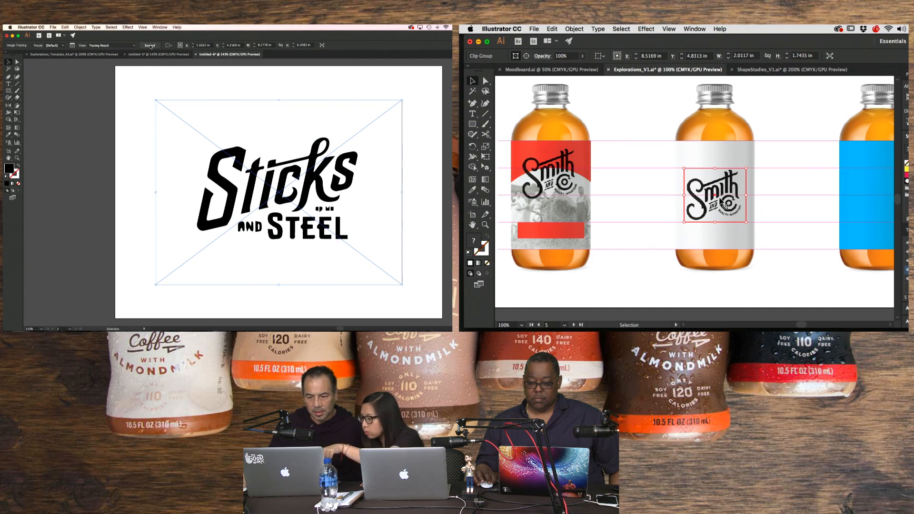
click(150, 45)
- Delete the white background shape surrounding the expanded Sticks and Steel lettering
click(17, 61)
click(186, 87)
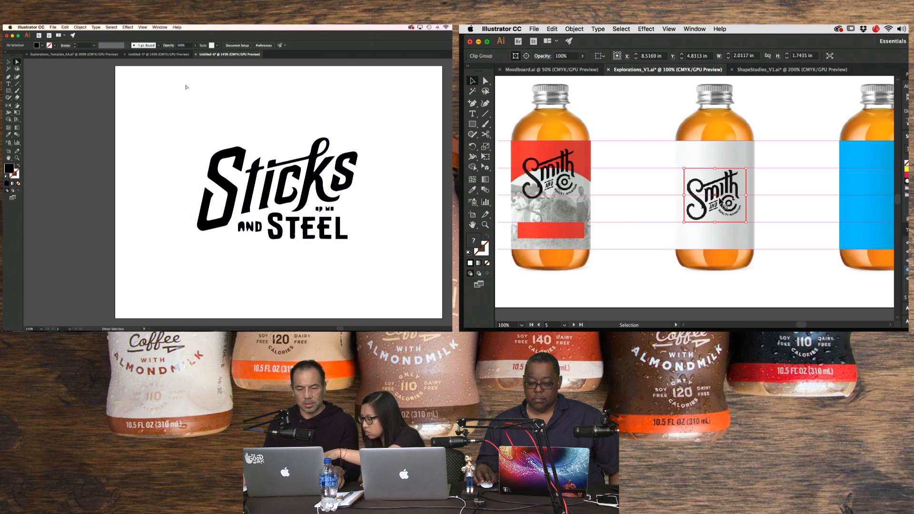
drag(150, 89, 172, 113)
key(Delete)
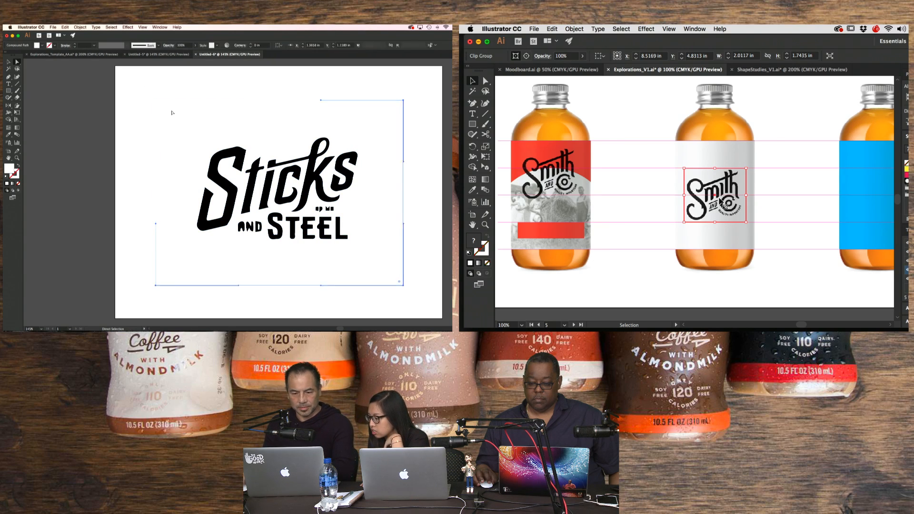
key(Delete)
- Delete the "AND STEEL" lettering and the small trademark text from the expanded logo, keeping only "Sticks"
key(super+a)
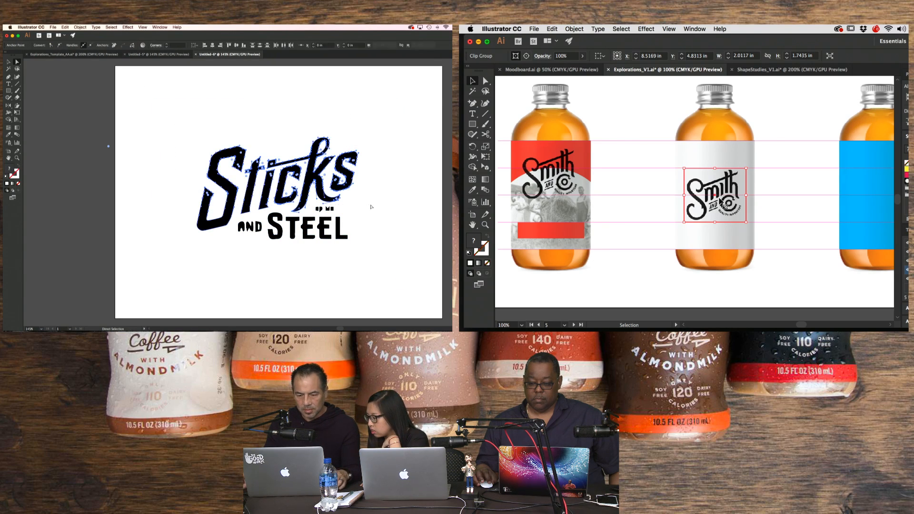
click(274, 265)
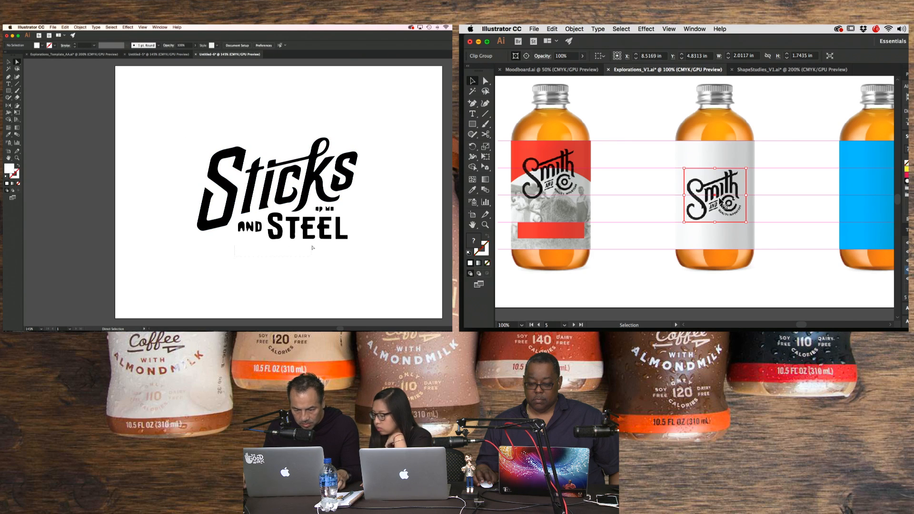
drag(357, 231, 357, 229)
click(802, 212)
key(Delete)
key(super+minus)
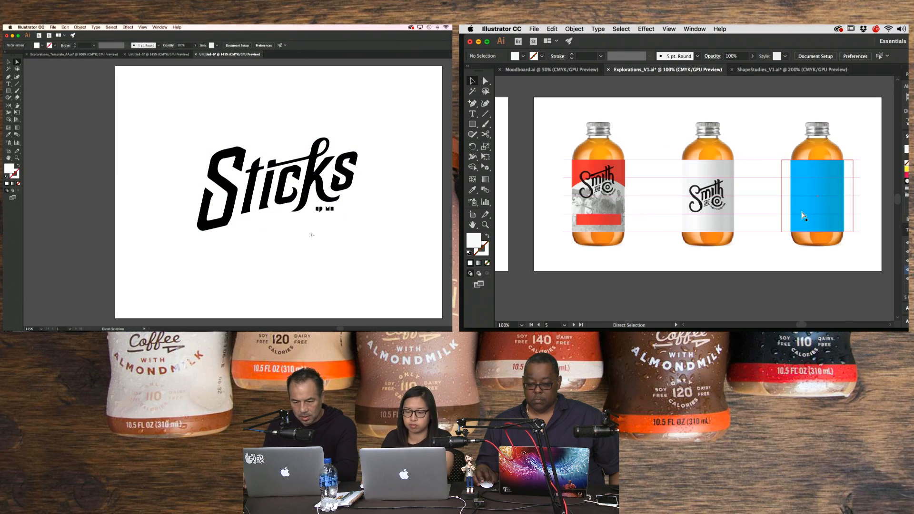
click(709, 202)
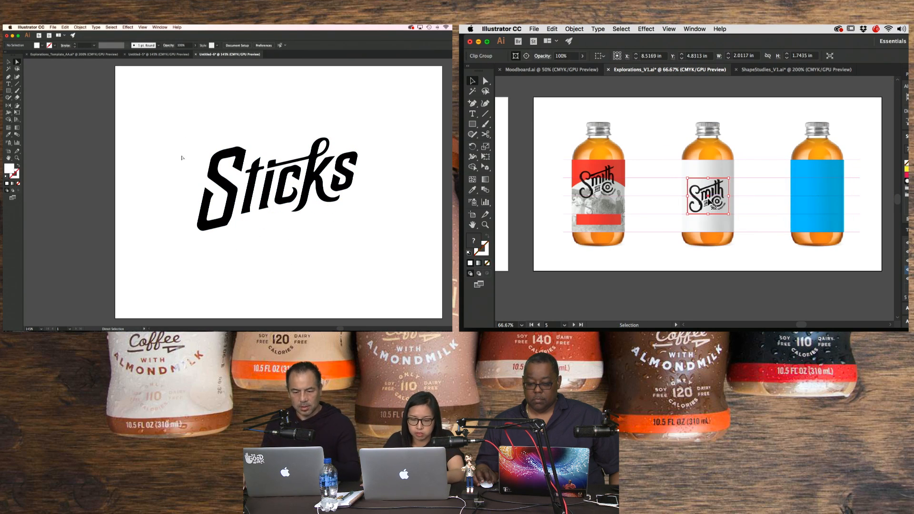
- Select the remaining "Sticks" lettering, and try shifting the Smith & Co logo on the white label of the middle bottle
drag(360, 225, 387, 247)
drag(710, 202, 709, 202)
drag(387, 247, 387, 247)
drag(709, 202, 709, 201)
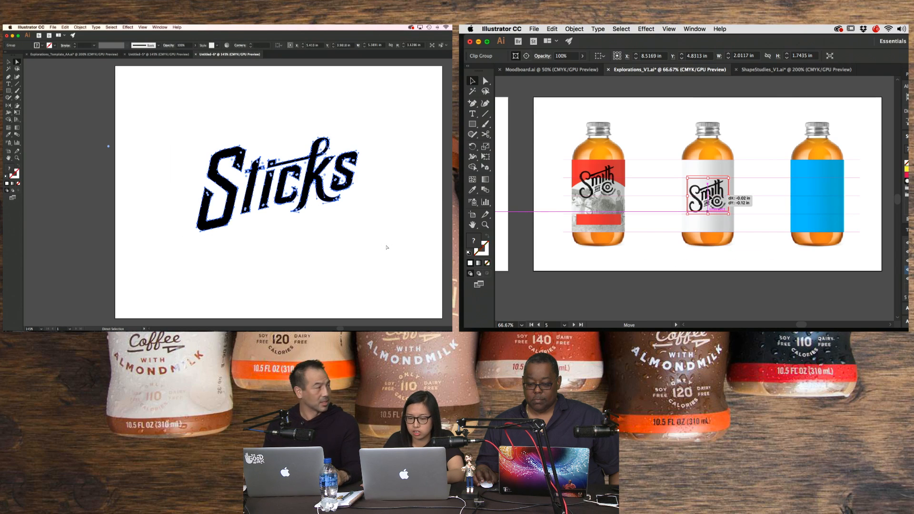
click(761, 192)
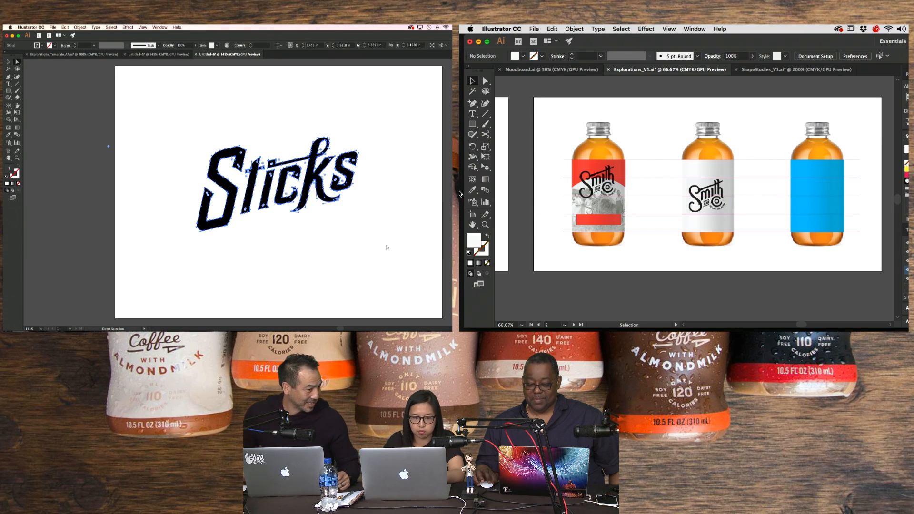
- Fill the white label rectangle behind the Smith & Co logo on the middle bottle with light gray
click(472, 125)
key(super+equal)
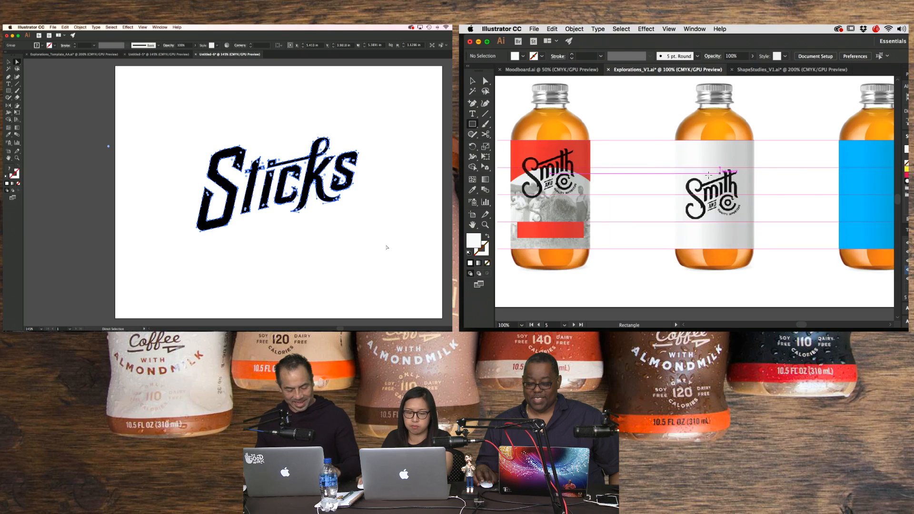
key(a)
click(685, 153)
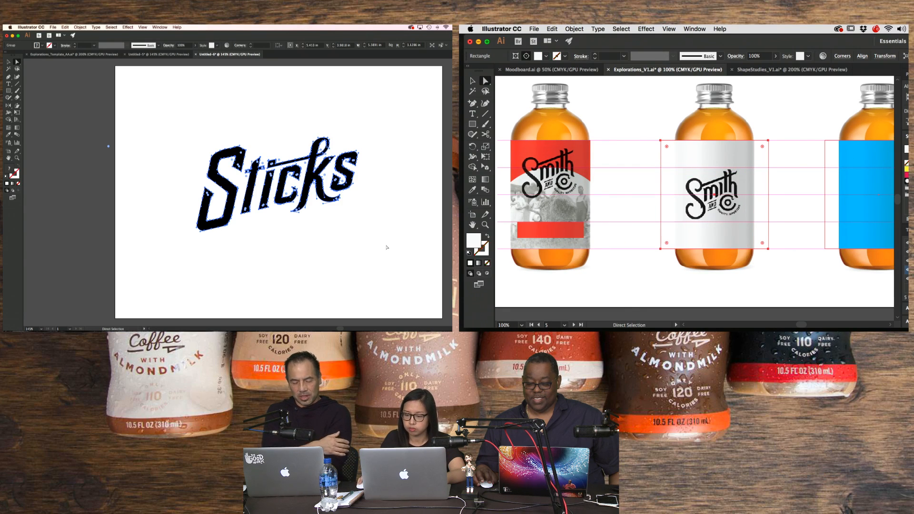
click(906, 194)
click(906, 194)
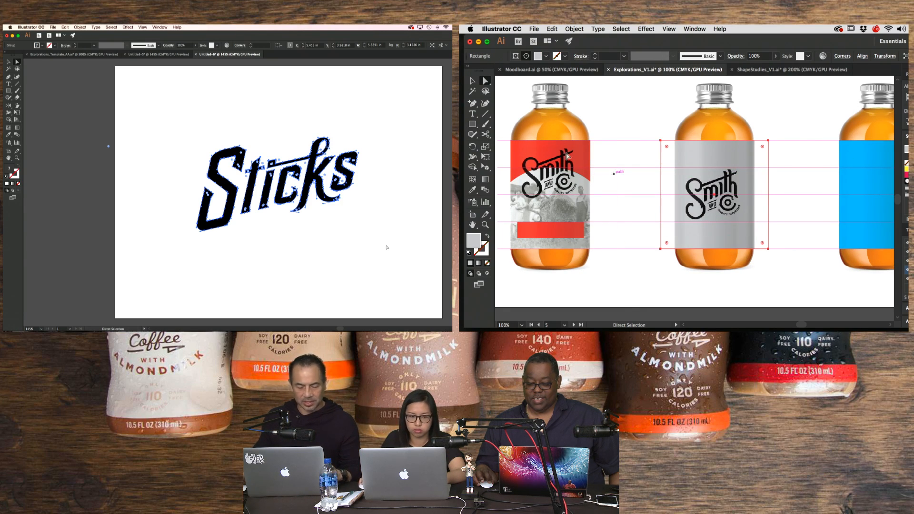
- Draw a white horizontal band across the gray label of the middle bottle, behind the Smith & Co logo
click(472, 125)
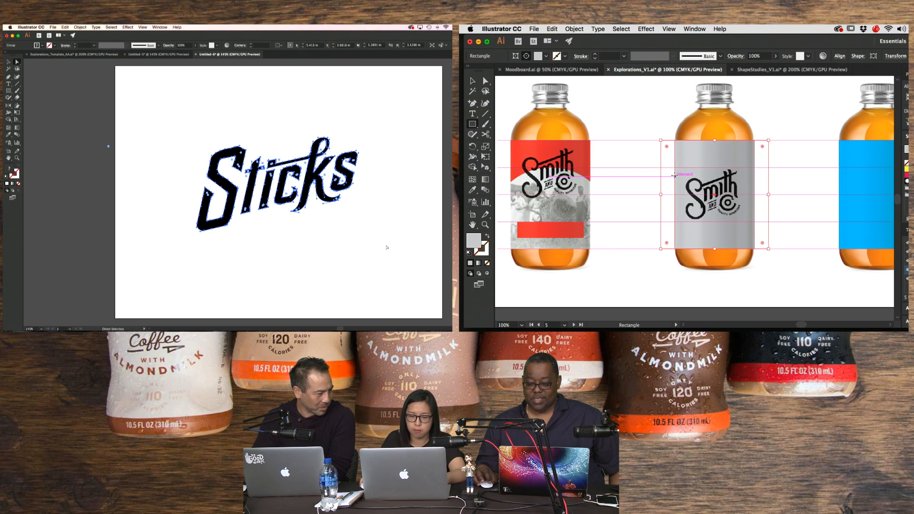
drag(674, 176, 753, 210)
key(v)
click(729, 173)
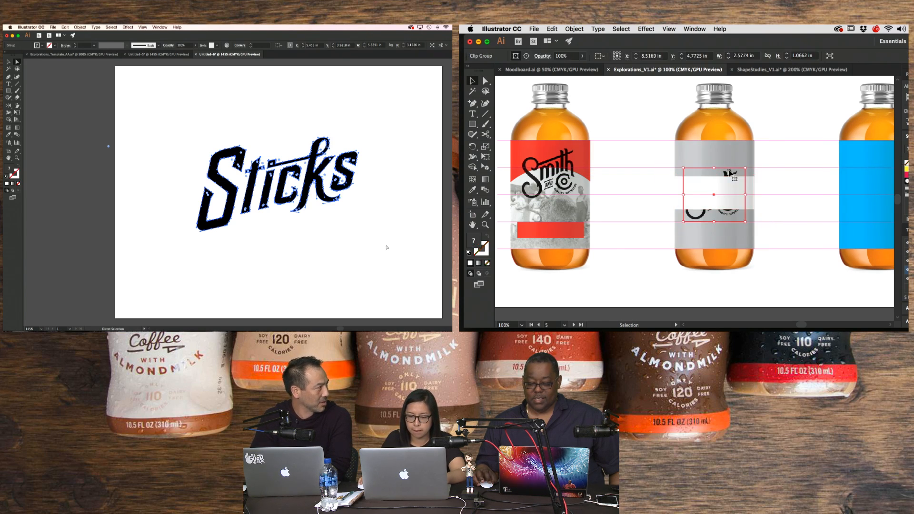
key(super+shift+bracketright)
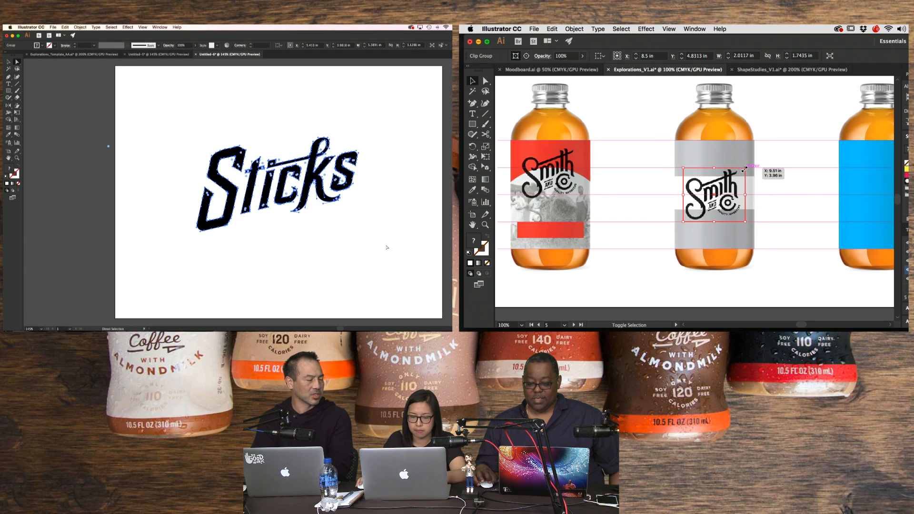
- Enlarge the Smith & Co logo on the middle bottle slightly about its center
drag(745, 168, 748, 165)
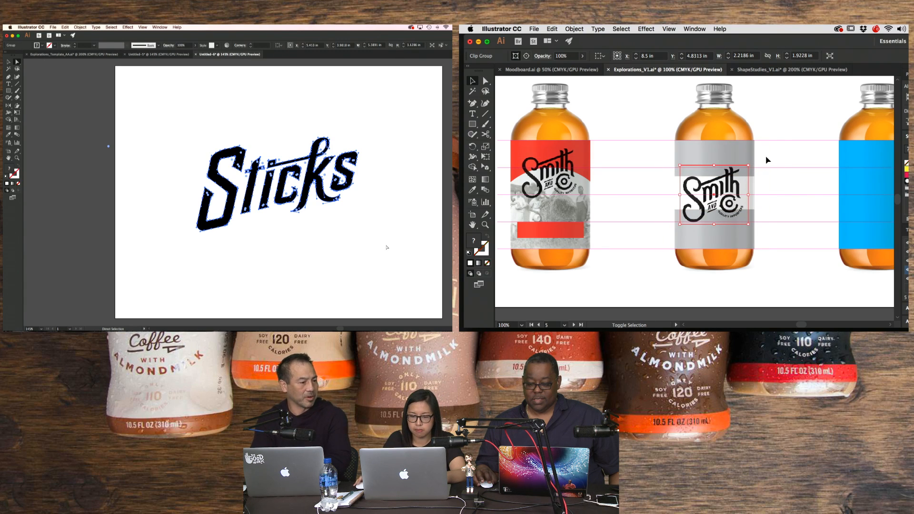
click(797, 180)
key(space)
drag(776, 206, 844, 200)
drag(698, 204, 759, 221)
- Copy the vector "Sticks" lettering and paste it over the second bottle in the Explorations_Template file
click(185, 108)
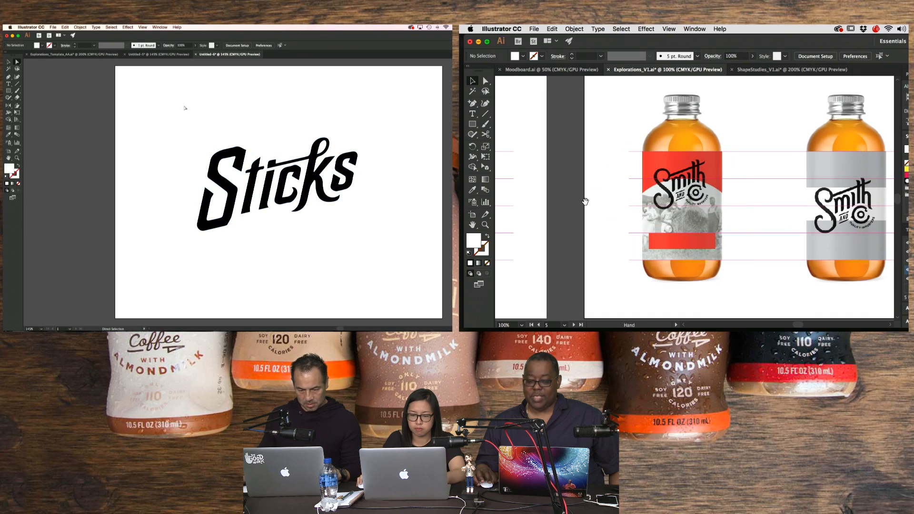
drag(185, 108, 392, 267)
key(super+c)
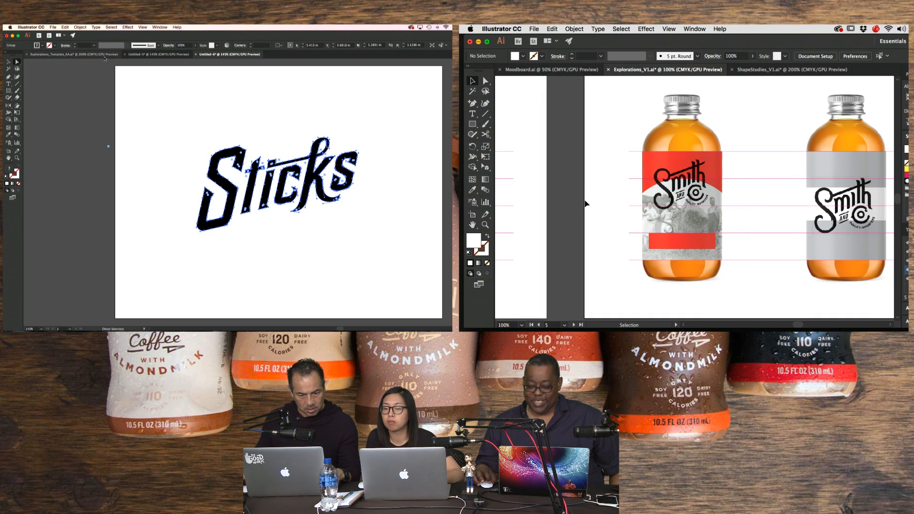
click(103, 54)
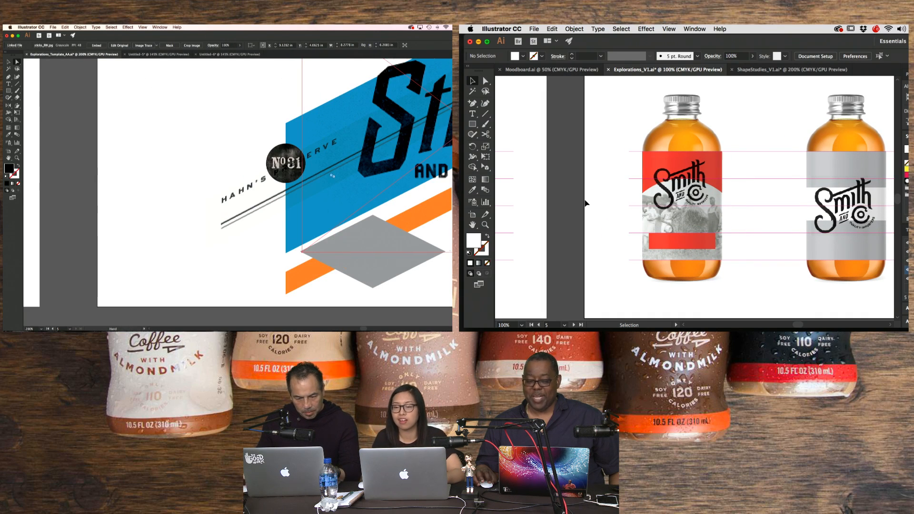
scroll(212, 189, left, 10)
scroll(585, 207, down, 1)
key(super+v)
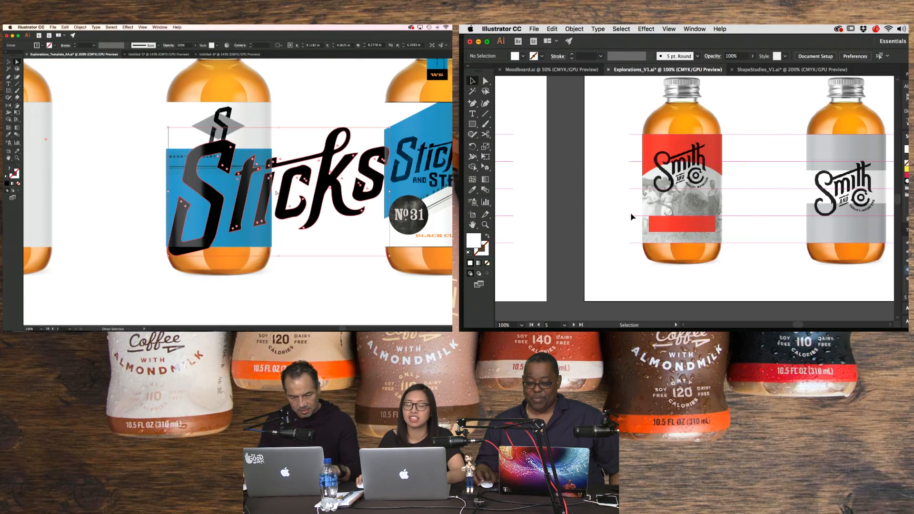
scroll(691, 211, right, 4)
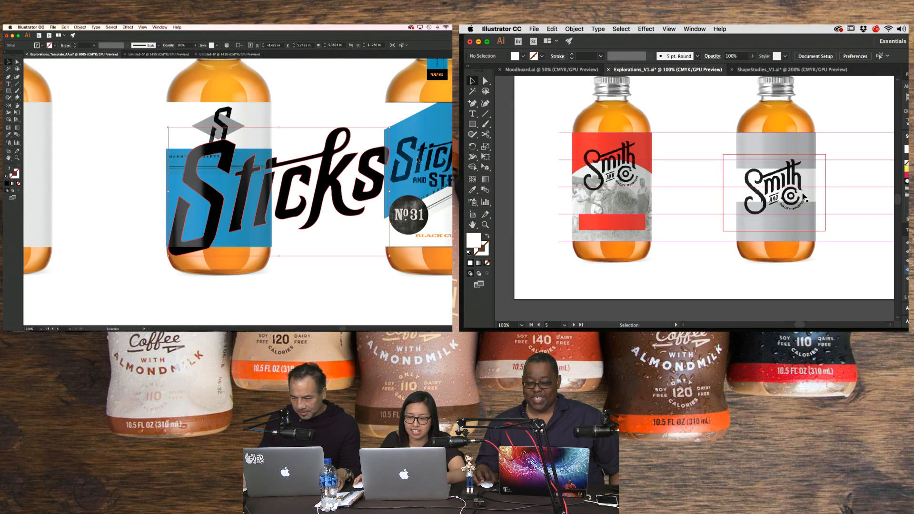
- Select the white band behind the Smith & Co logo on the middle bottle
key(a)
click(819, 185)
drag(819, 185, 774, 173)
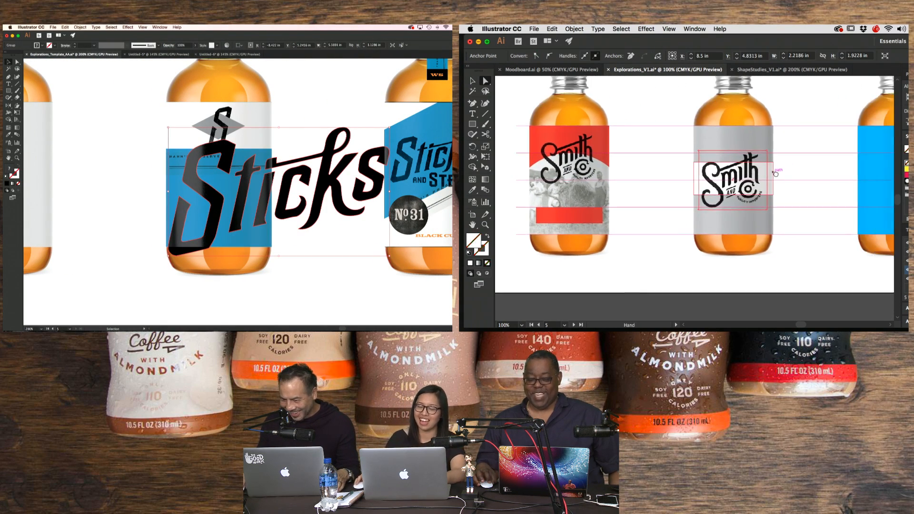
click(772, 170)
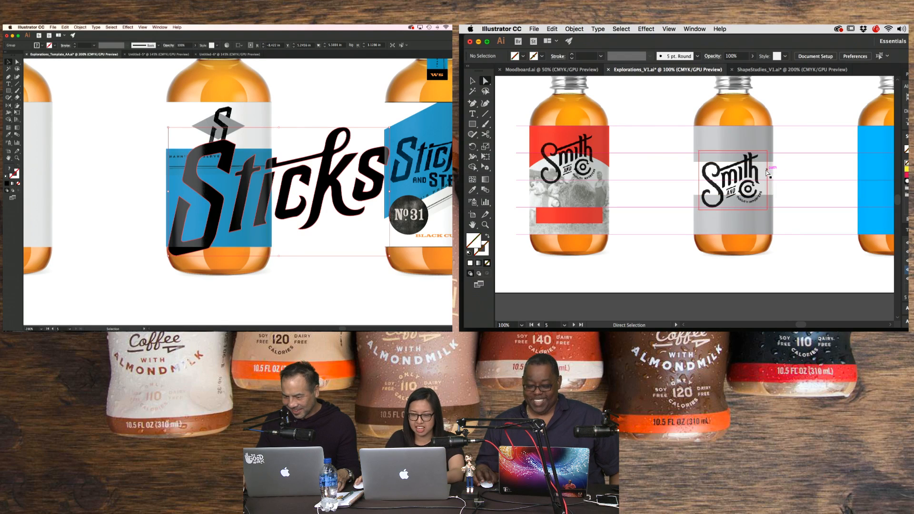
- Fill the pasted "Sticks" lettering with white and scale it to fit the upper part of the blue label area
click(450, 115)
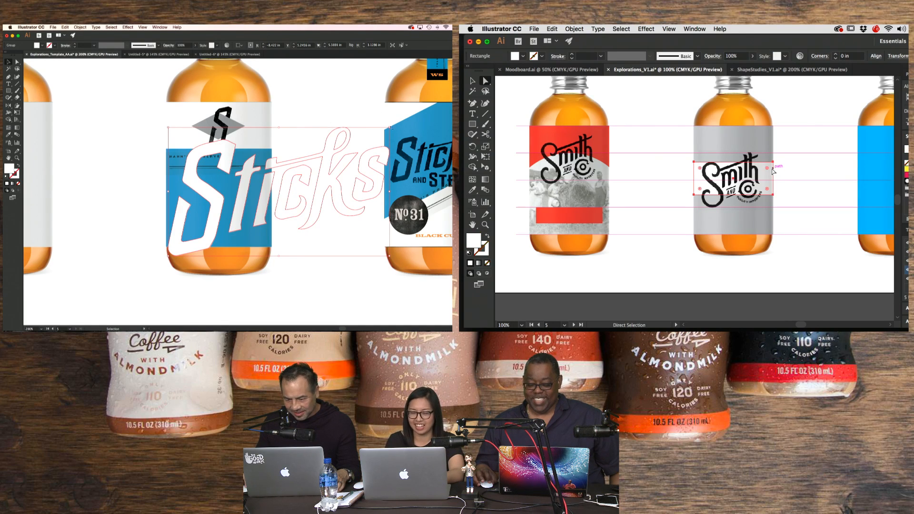
drag(390, 127, 332, 153)
click(764, 70)
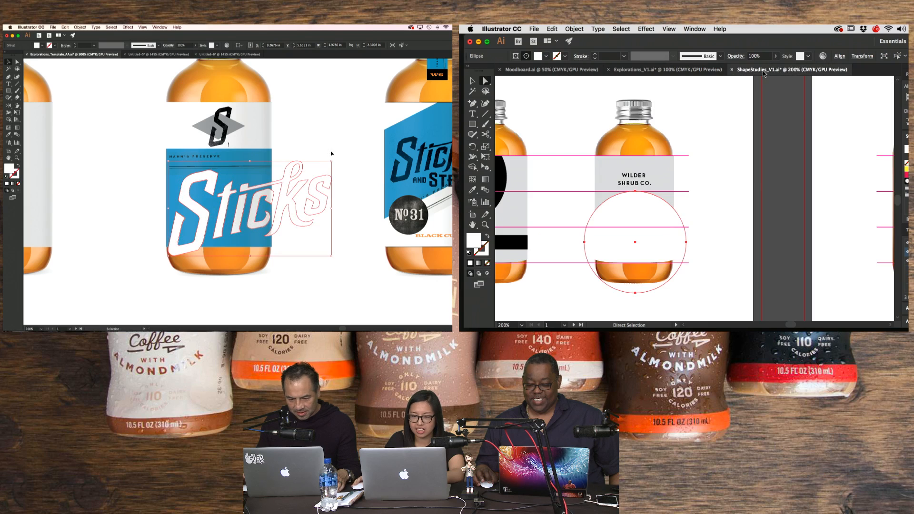
drag(699, 108, 489, 108)
drag(331, 155, 271, 192)
drag(548, 181, 707, 167)
drag(635, 182, 830, 168)
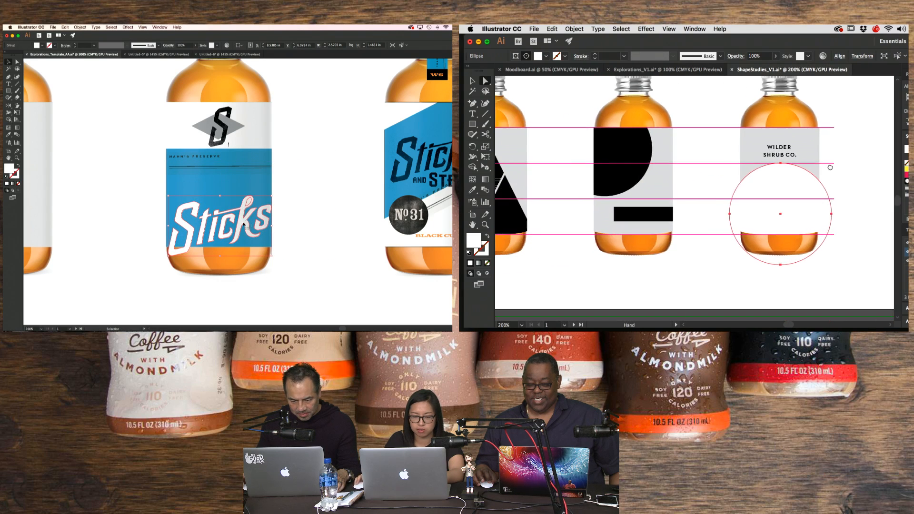
drag(549, 218, 798, 214)
drag(686, 224, 683, 218)
mouse_move(244, 224)
mouse_down()
mouse_move(236, 179)
mouse_move(240, 184)
mouse_up()
- Examine the Wilder Shrub Co. label shapes in the ShapeStudies_V1 document
key(super+minus)
drag(680, 210, 624, 310)
drag(241, 185, 240, 185)
drag(623, 310, 619, 314)
drag(725, 212, 612, 222)
drag(757, 227, 698, 221)
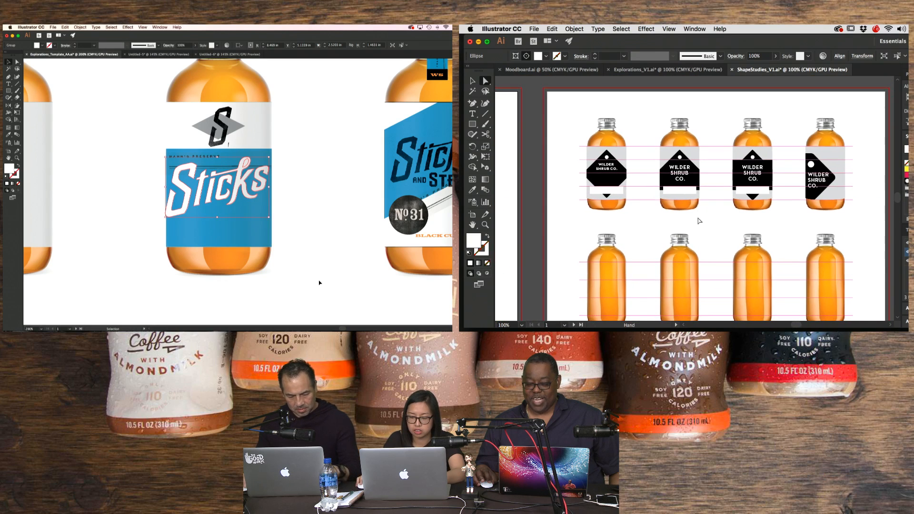
click(319, 283)
key(super+plus)
key(super+plus)
drag(812, 210, 576, 215)
drag(758, 194, 575, 329)
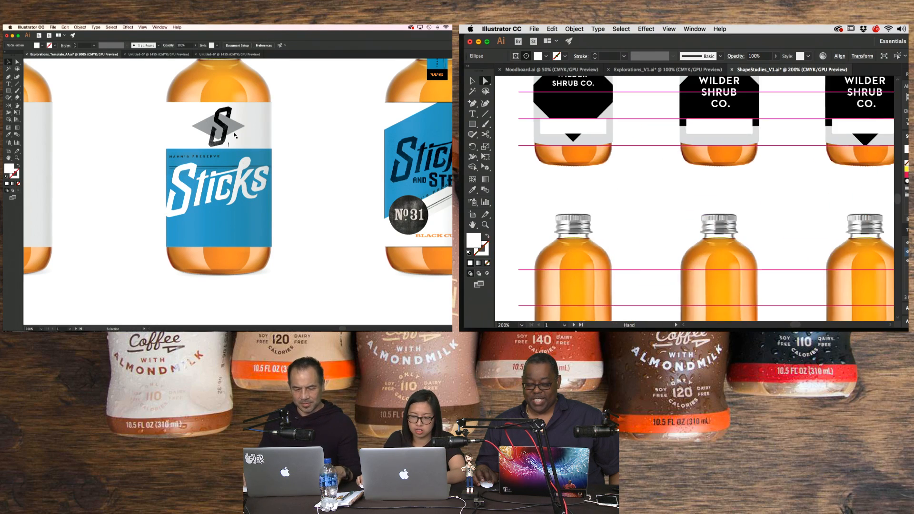
drag(716, 157, 721, 280)
- Shrink the S monogram and gray diamond onto the blue area's upper edge, and copy the black shapes from the third Wilder Shrub Co. label
click(224, 133)
drag(755, 224, 568, 225)
key(b)
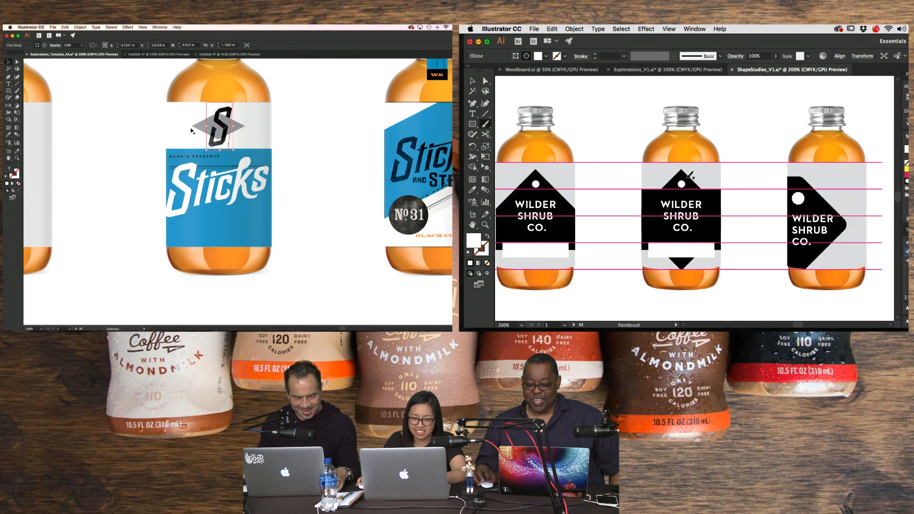
key(v)
shift+click(193, 128)
double_click(688, 178)
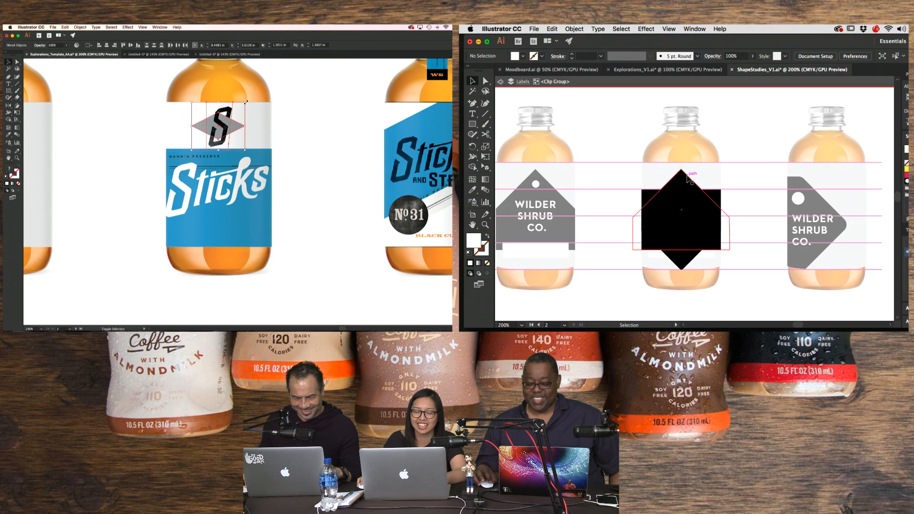
click(688, 178)
drag(246, 101, 228, 151)
key(super+c)
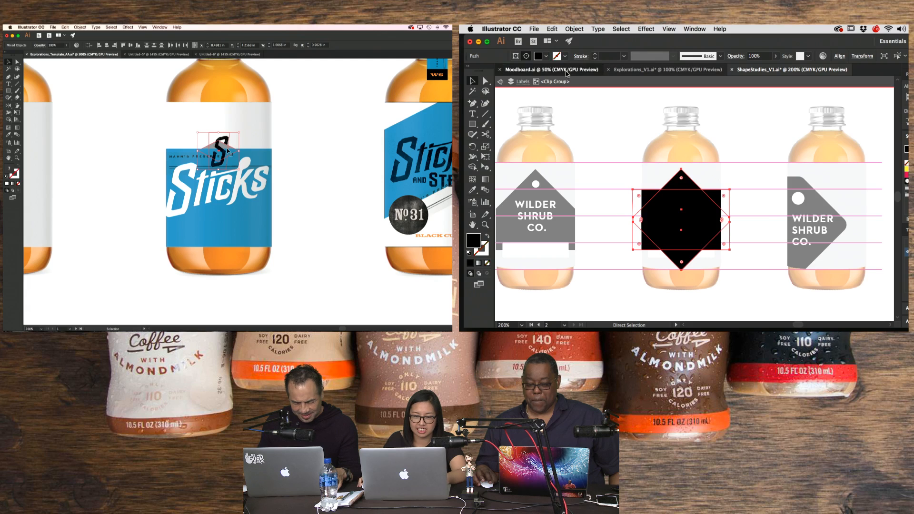
- In Explorations_V1, fill the blue label rectangle on the third bottle with light gray
click(566, 70)
click(670, 70)
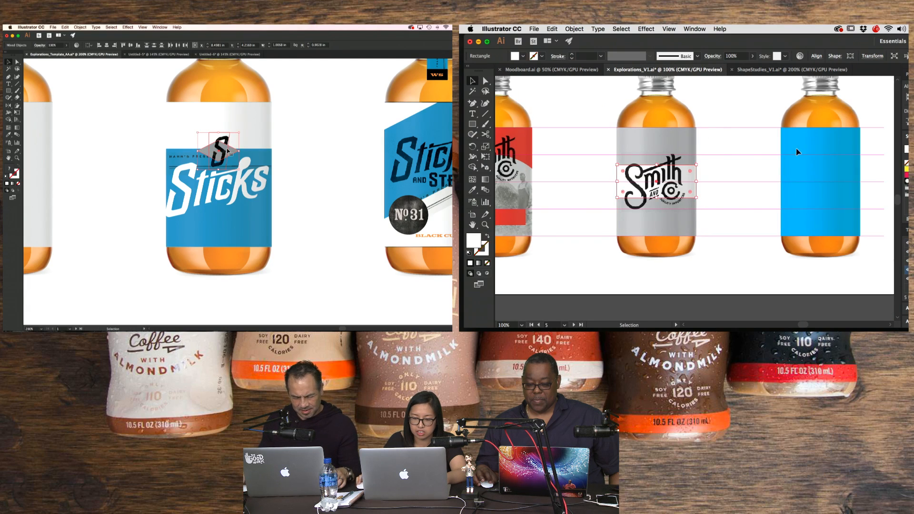
drag(825, 161, 716, 152)
key(a)
click(729, 160)
click(301, 272)
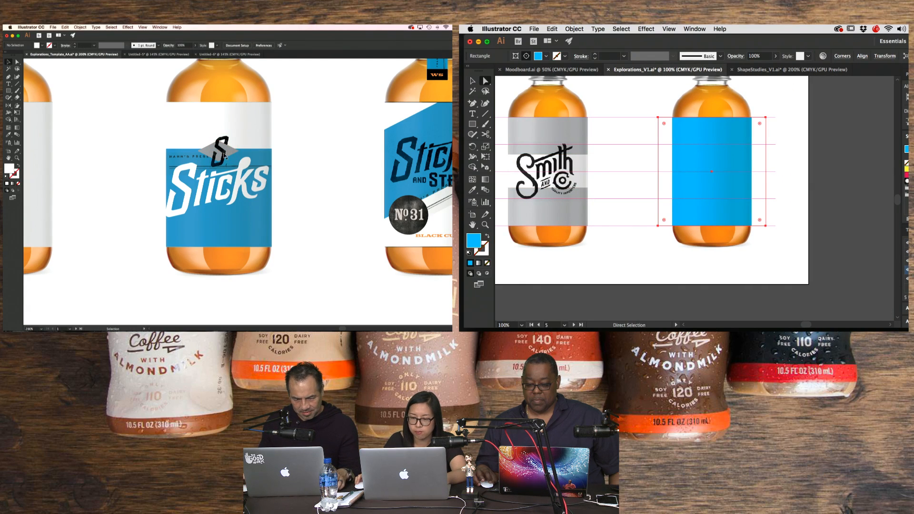
click(225, 152)
key(super+shift+a)
key(v)
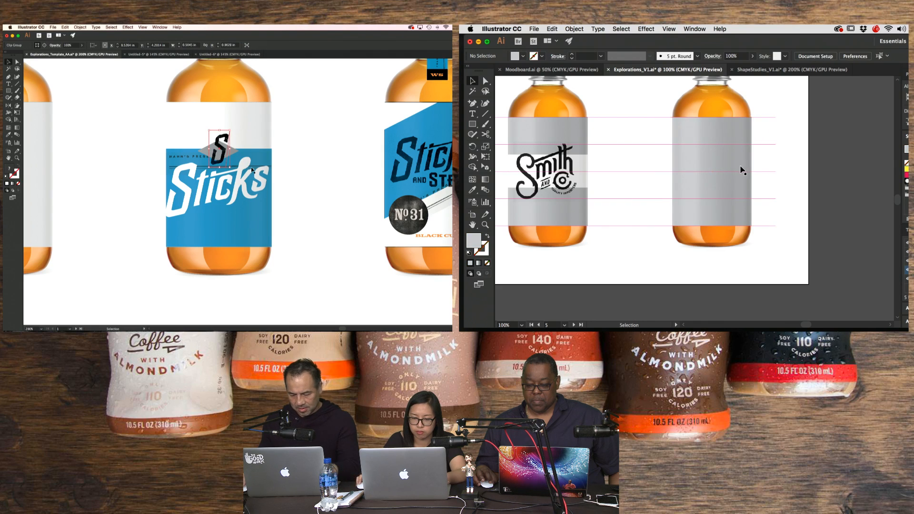
- Paste the copied label shapes into the third bottle's label clip group and fill them with white
double_click(739, 169)
key(super+minus)
key(super+v)
drag(719, 173, 733, 152)
drag(286, 180, 286, 180)
click(910, 163)
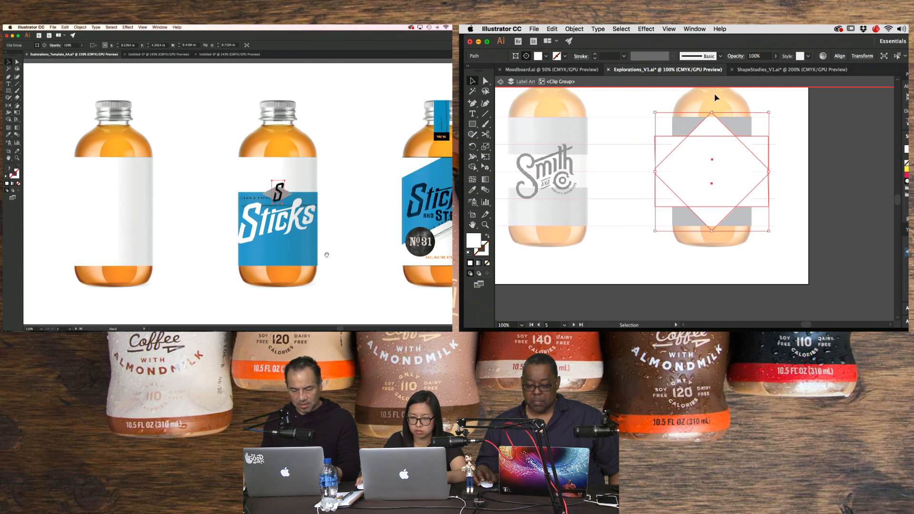
drag(327, 254, 290, 235)
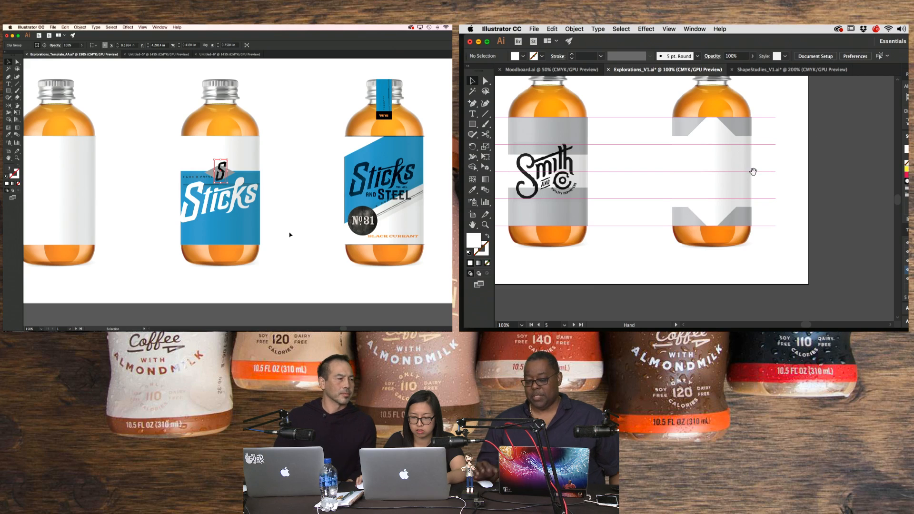
scroll(812, 136, left, 2)
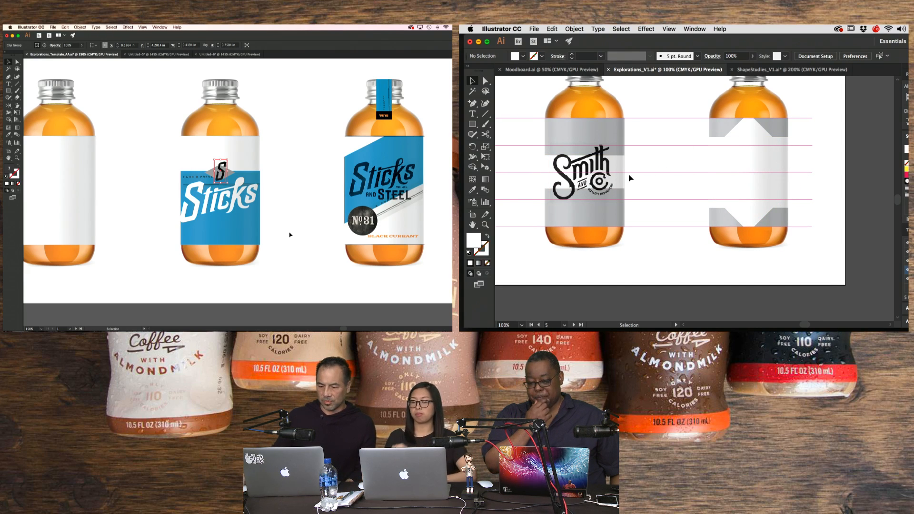
scroll(290, 235, right, 1)
- Rotate the white "Sticks" lettering to read vertically and move it to the left edge of the blue label
click(203, 200)
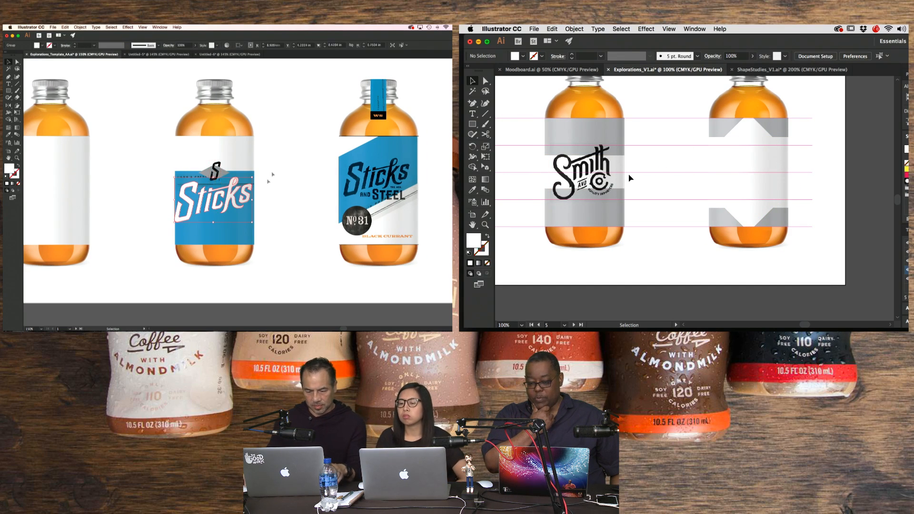
drag(252, 174, 300, 306)
click(280, 270)
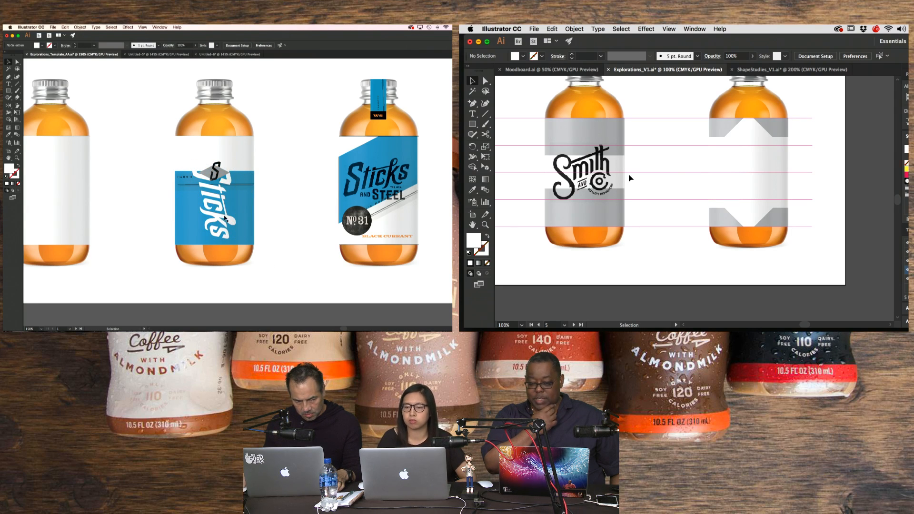
drag(225, 217, 204, 204)
click(283, 243)
click(281, 252)
click(276, 248)
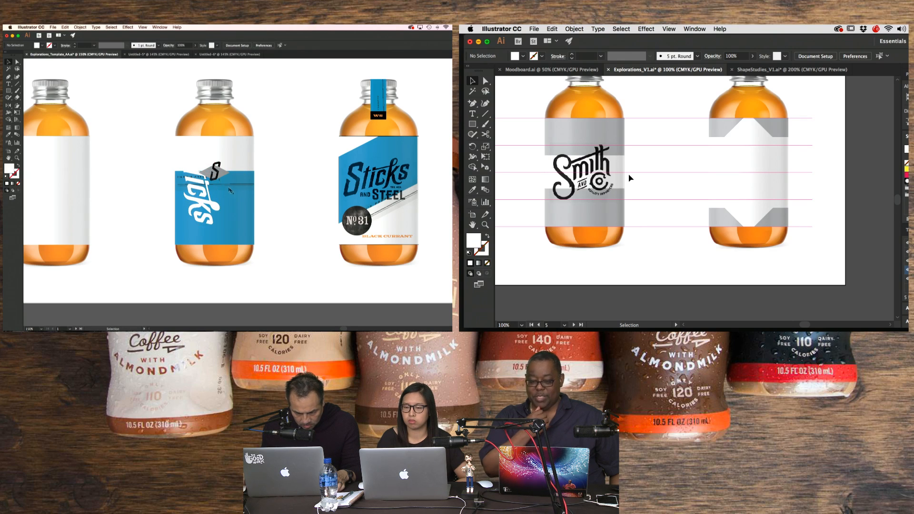
- Move the S monogram and its gray diamond together to the right edge of the second bottle's label
click(215, 171)
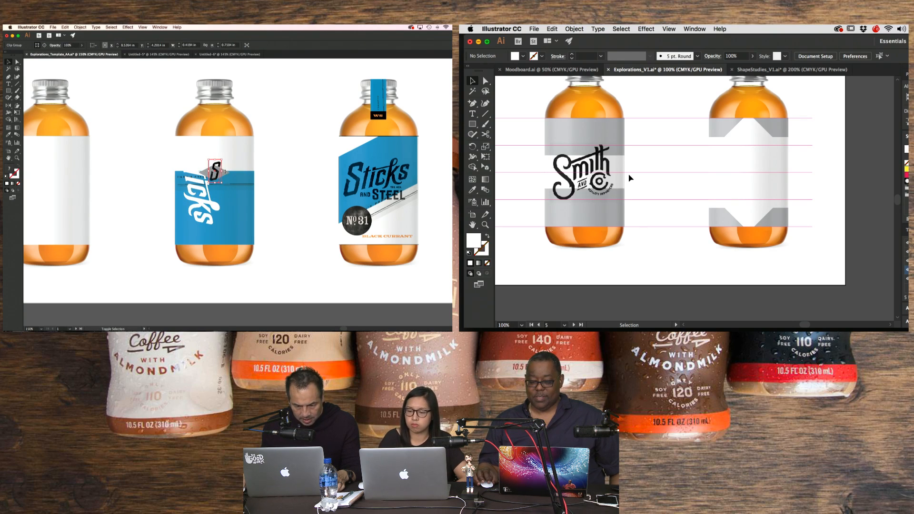
shift+click(227, 176)
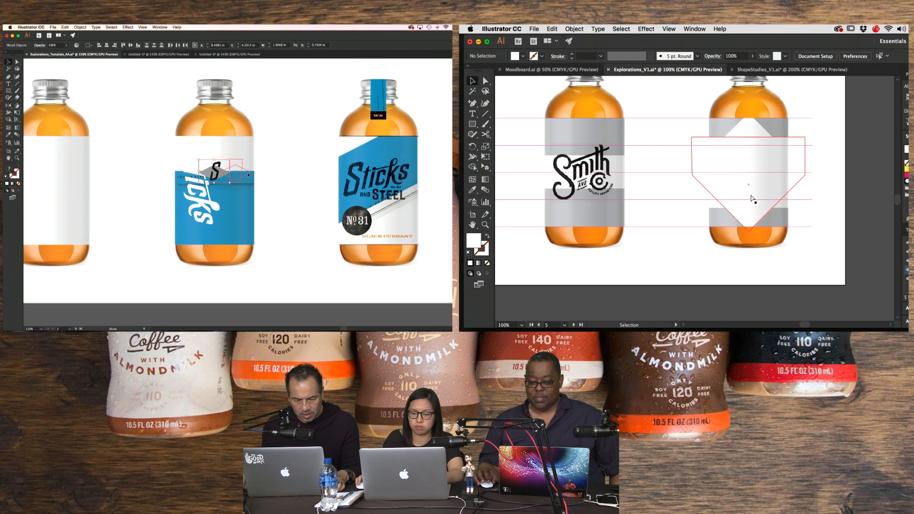
drag(248, 175, 251, 175)
click(280, 196)
- Copy the red bar from the first Smith & Co bottle and place it across the lower part of the third bottle's white label shape
drag(514, 212, 799, 198)
super+click(718, 197)
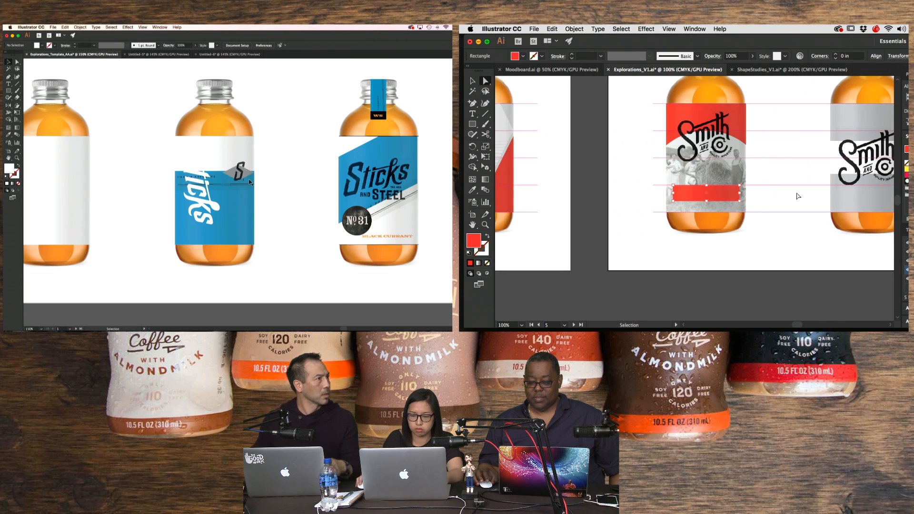
drag(889, 193, 598, 200)
key(super+v)
drag(714, 196, 763, 200)
click(814, 202)
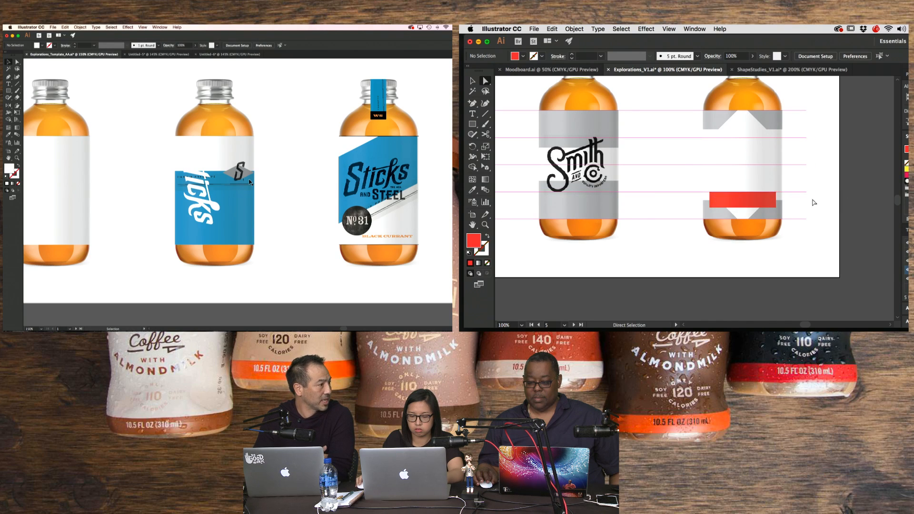
- Copy the short line between the diamonds on the earlier Smith & Co bottle and paste it onto the third bottle's label
drag(689, 198, 793, 197)
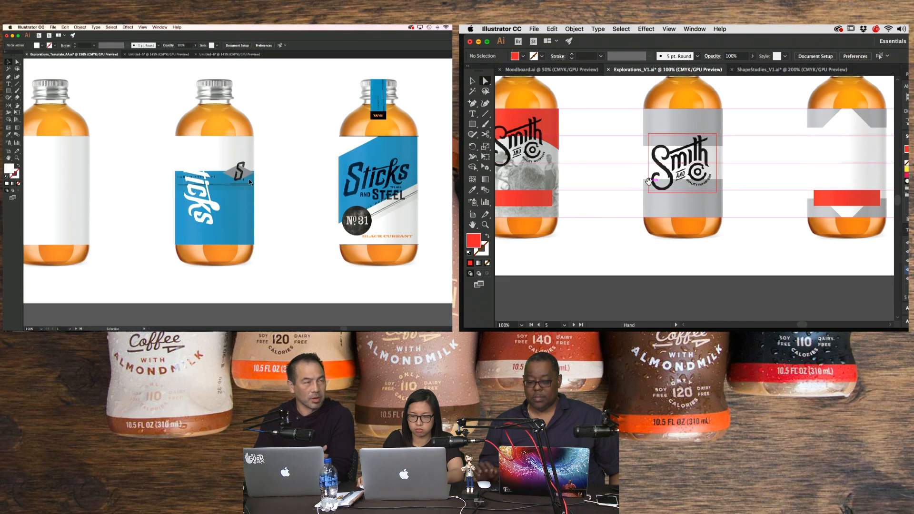
drag(634, 192, 642, 193)
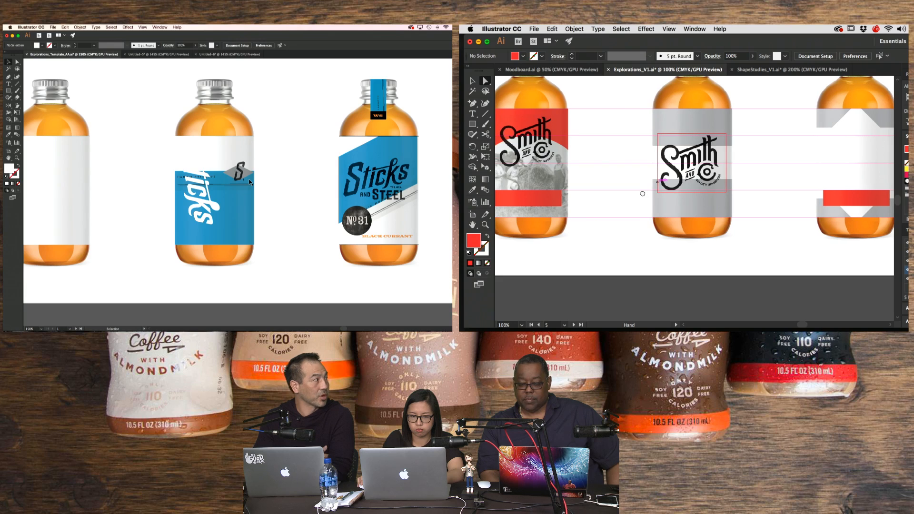
drag(557, 188, 732, 196)
drag(600, 190, 835, 199)
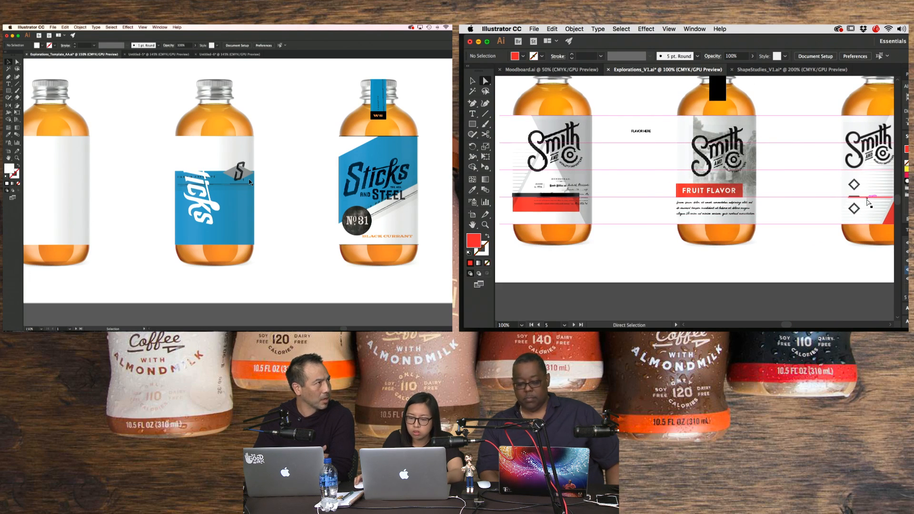
key(v)
click(853, 196)
drag(769, 175, 542, 189)
drag(767, 182, 542, 192)
drag(771, 191, 543, 185)
drag(748, 178, 707, 177)
key(super+v)
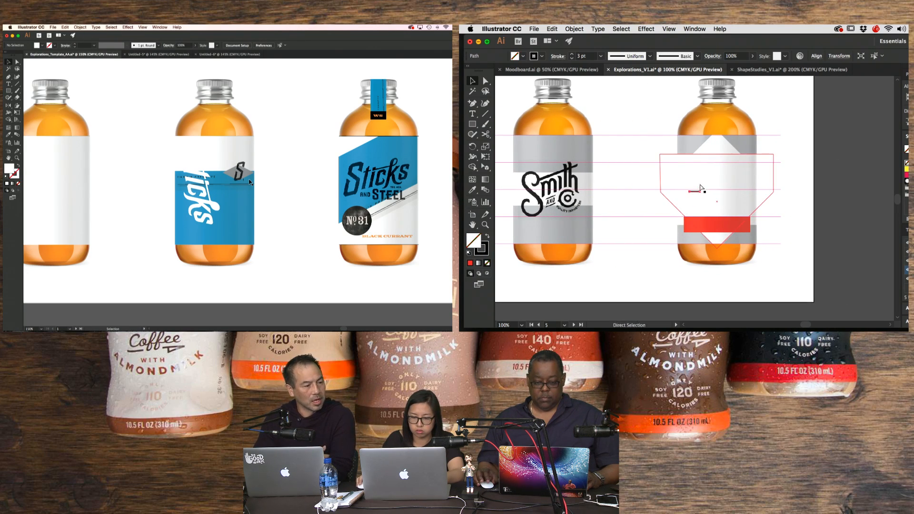
- Place short black lines just below the upper gray corners at both side edges of the third bottle's label
key(super+equal)
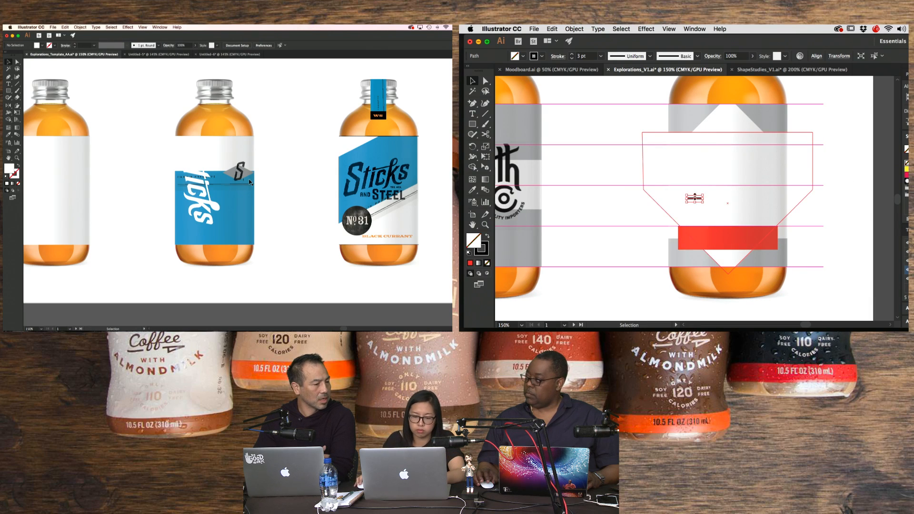
click(859, 205)
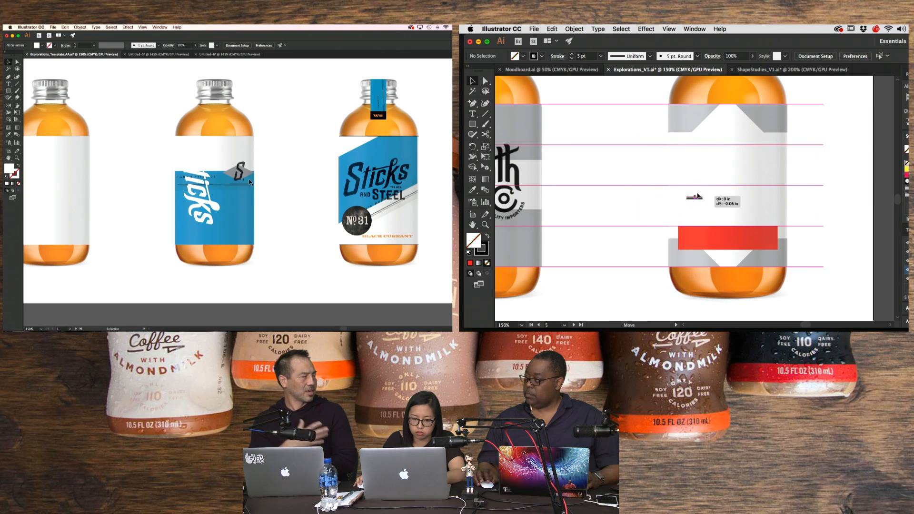
drag(697, 197, 781, 136)
click(850, 122)
click(831, 131)
click(838, 130)
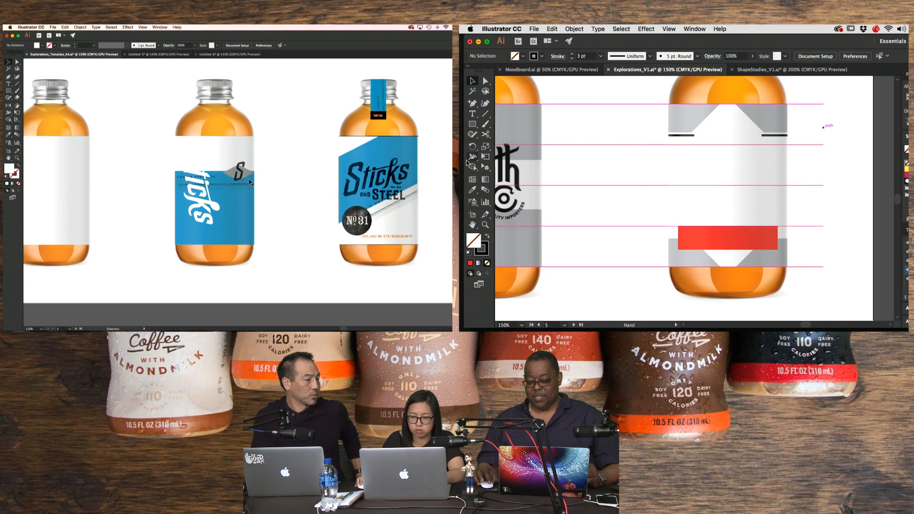
- Copy the Smith & Co logo from the second bottle and place it at a smaller size between the two upper lines
drag(605, 164, 757, 172)
click(666, 181)
key(super+c)
drag(818, 165, 643, 171)
key(super+v)
key(v)
drag(721, 171, 710, 155)
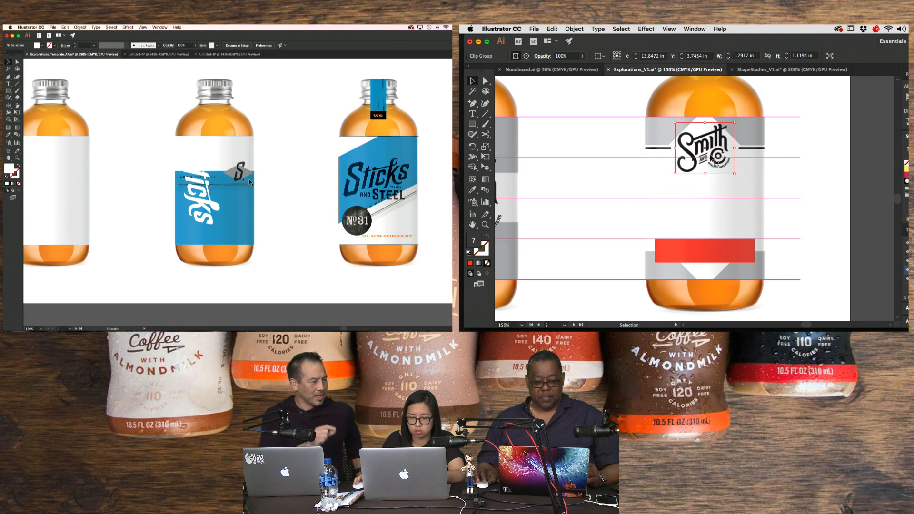
click(798, 167)
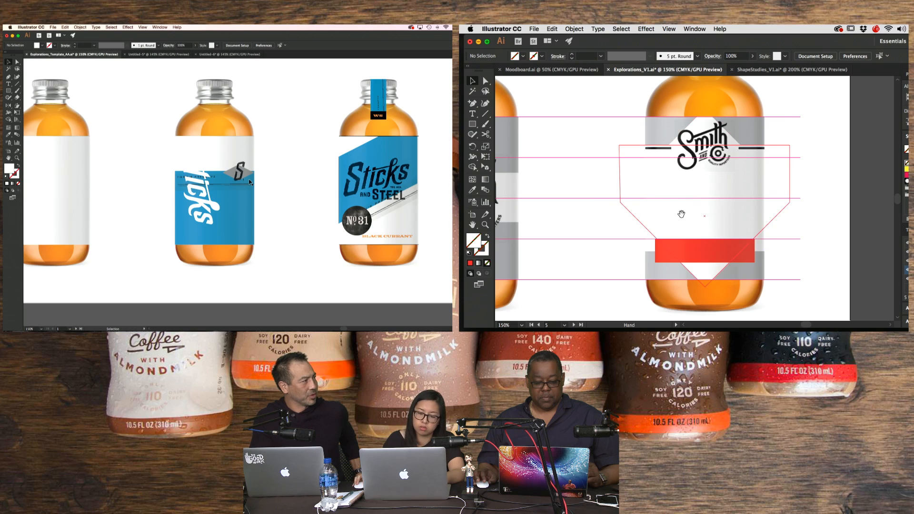
- Copy the white "FRUIT FLAVOR" text from the earlier bottle and place it on the third bottle's red bar
drag(681, 214, 743, 206)
drag(580, 214, 740, 196)
key(a)
drag(580, 228, 818, 190)
drag(565, 276, 829, 229)
drag(586, 210, 785, 234)
click(698, 144)
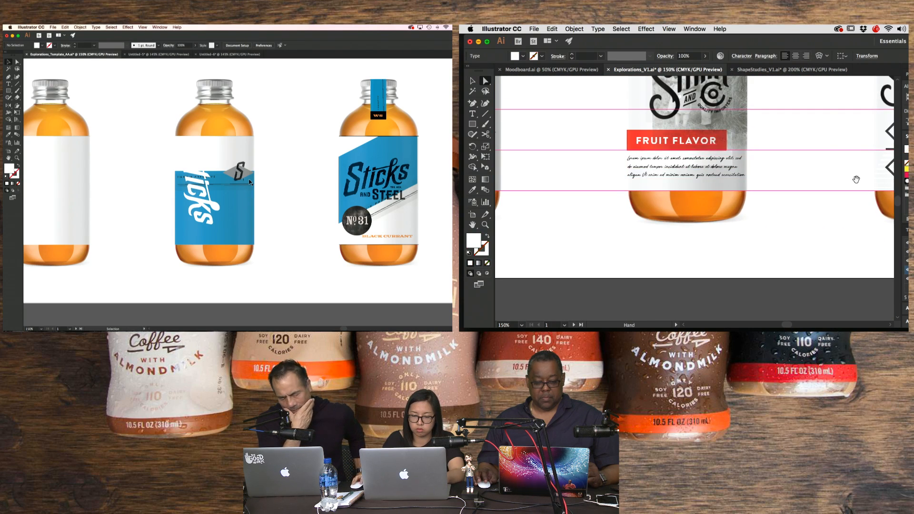
drag(855, 179, 527, 219)
drag(771, 210, 543, 214)
drag(855, 196, 683, 199)
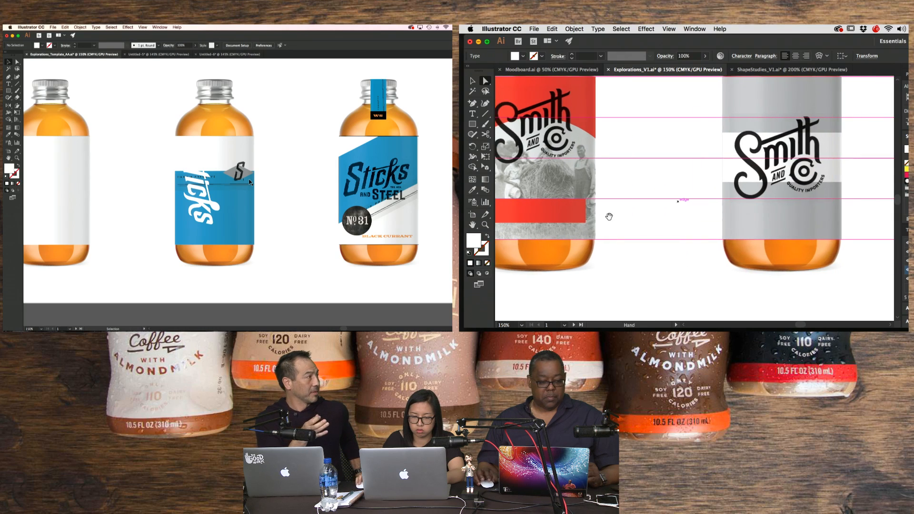
drag(609, 216, 535, 218)
key(super+x)
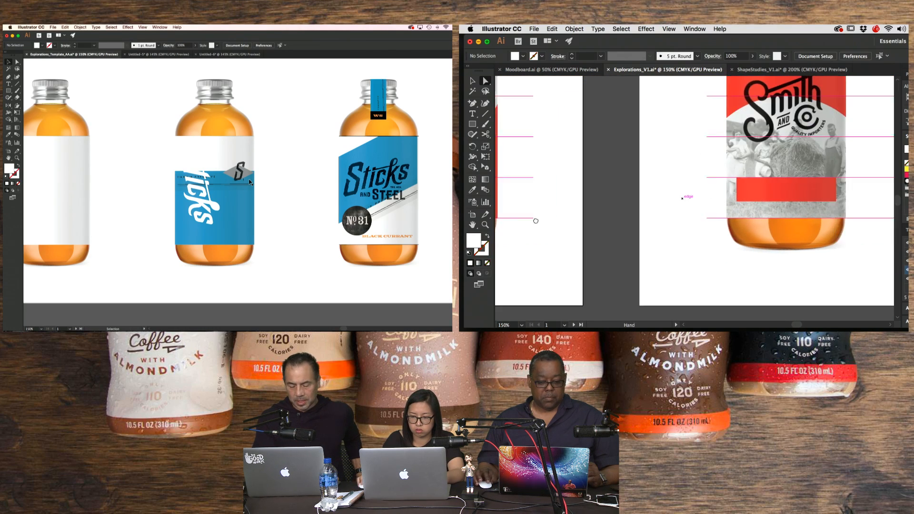
drag(706, 188, 561, 210)
drag(869, 213, 624, 220)
key(super+v)
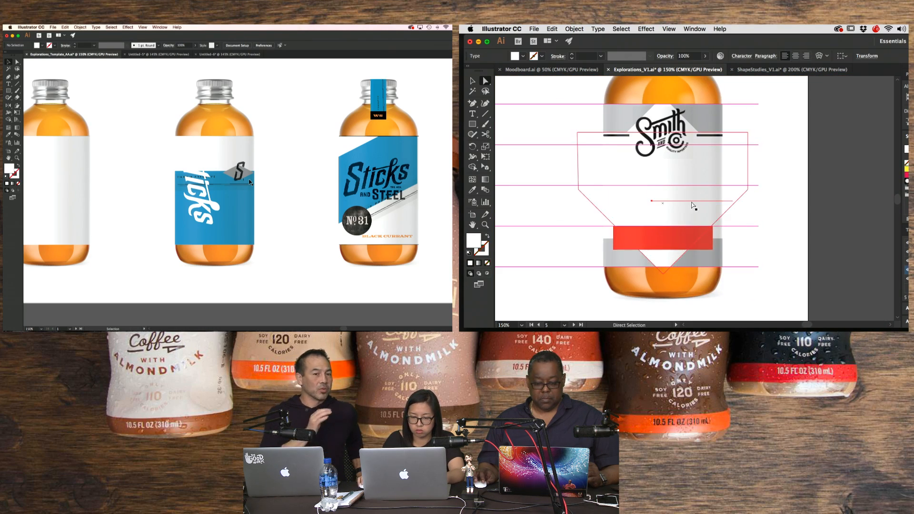
drag(693, 204, 677, 239)
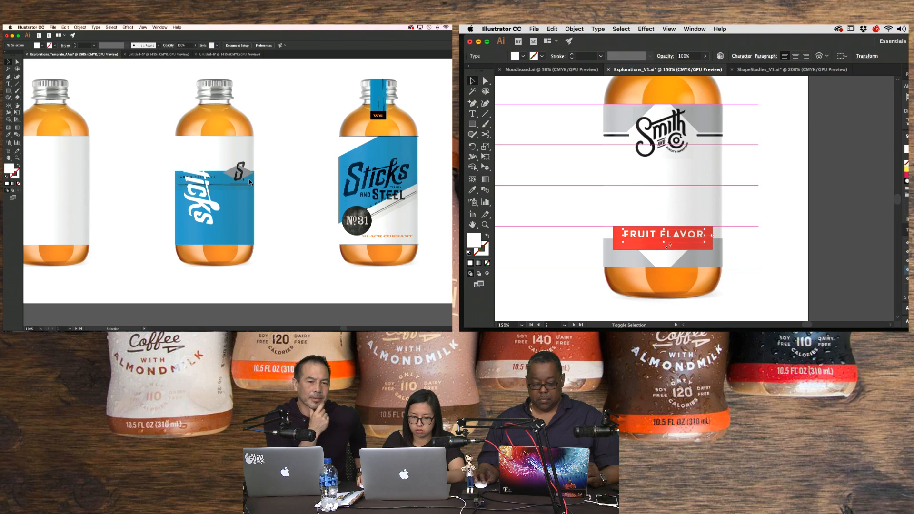
- Align the "FRUIT FLAVOR" text with the red bar and adjust its position so it sits centered
shift+click(696, 249)
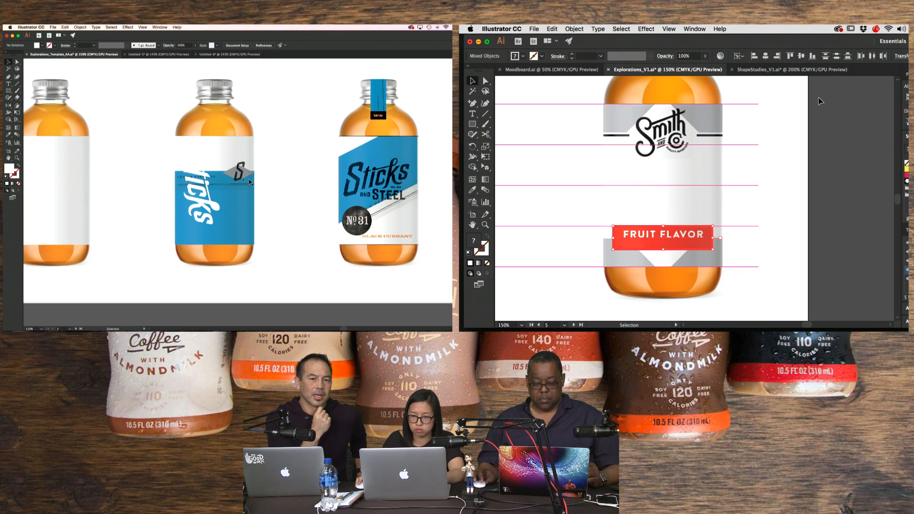
click(767, 57)
click(802, 178)
drag(783, 224, 851, 208)
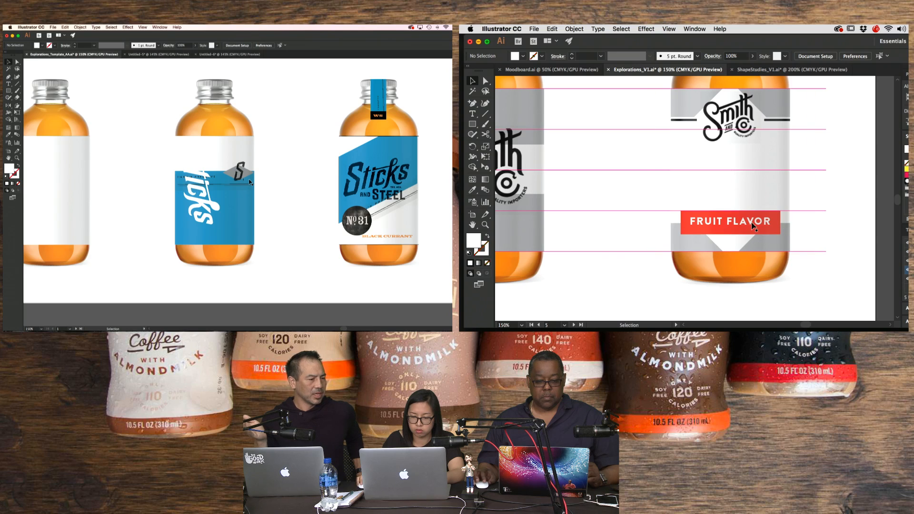
drag(752, 223, 763, 229)
click(843, 223)
click(763, 229)
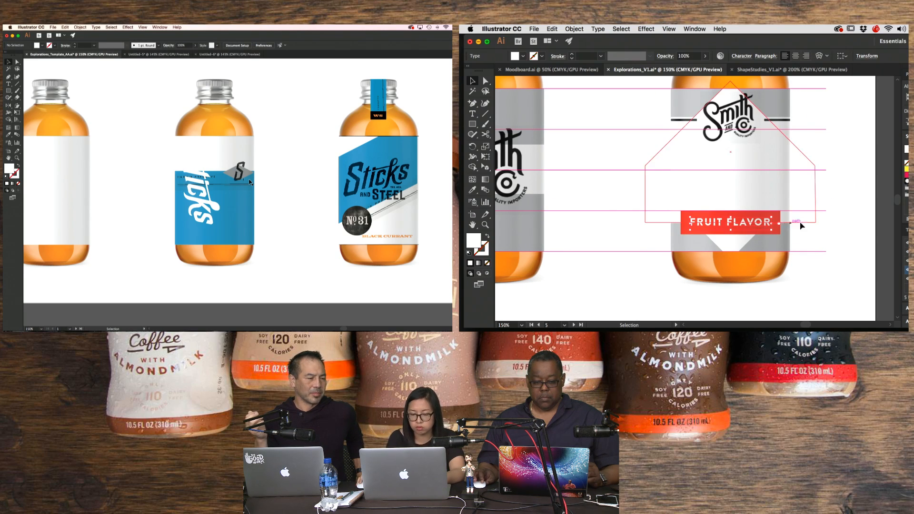
click(847, 239)
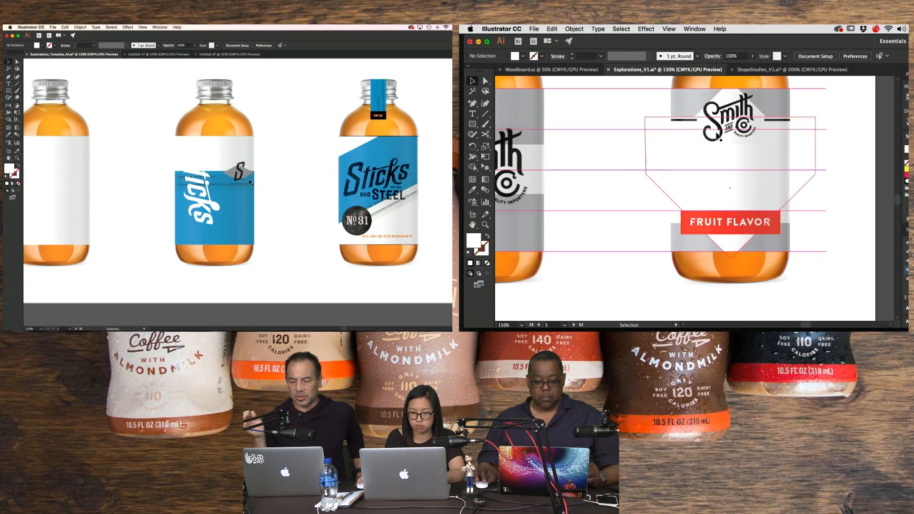
- Duplicate the short black line to both sides of the red bar, keeping the bar and its text in front
drag(679, 121, 680, 227)
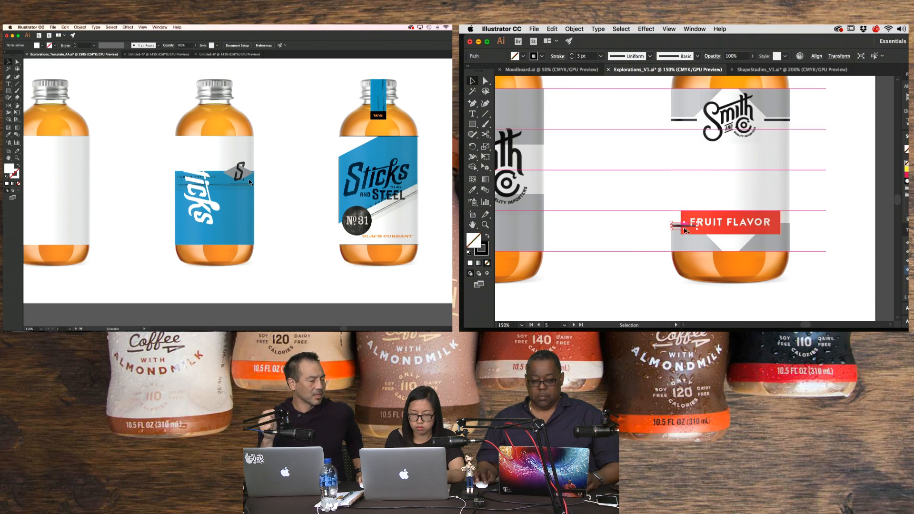
click(869, 232)
click(729, 223)
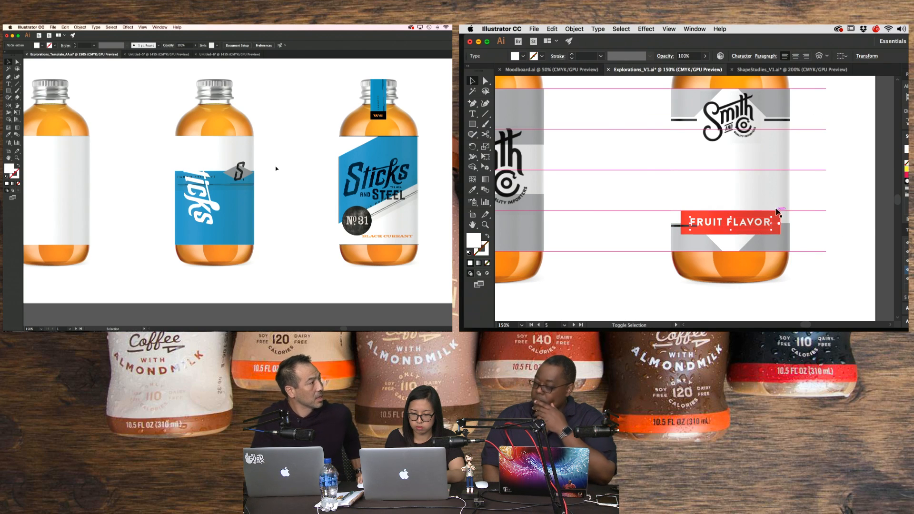
shift+click(765, 222)
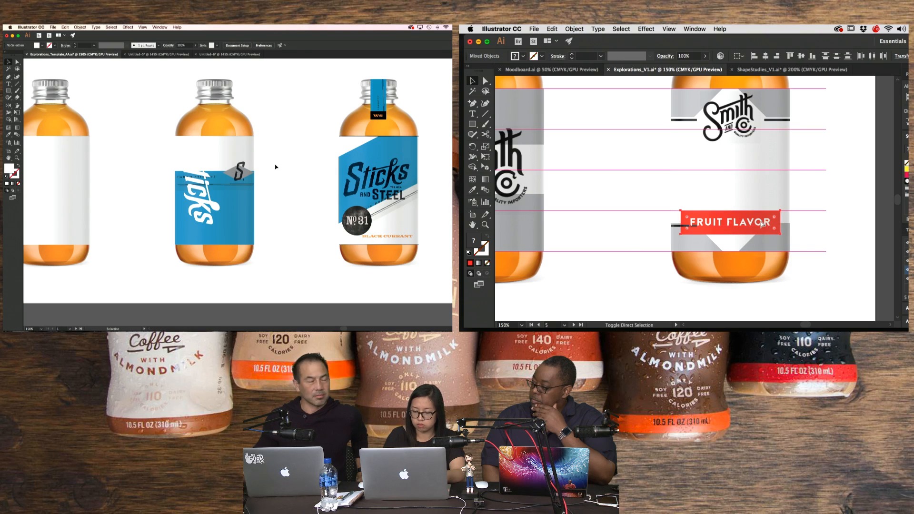
click(670, 231)
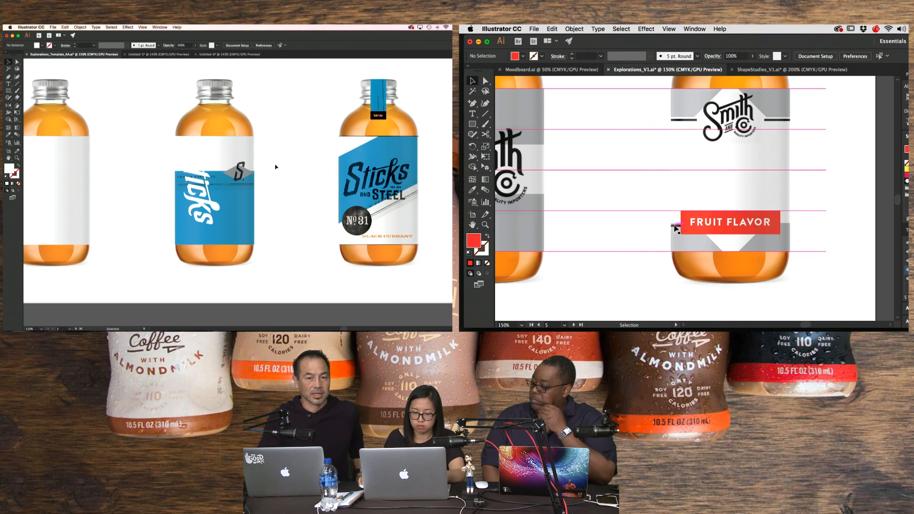
drag(675, 228, 769, 231)
click(830, 231)
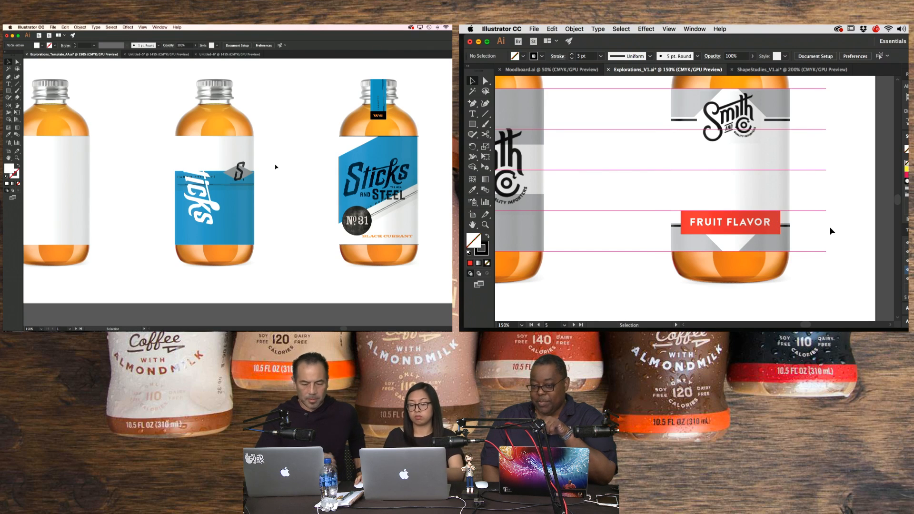
key(super+minus)
- Duplicate the S monogram, rotate it sideways and enlarge it over the start of the vertical "Sticks" lettering
click(241, 172)
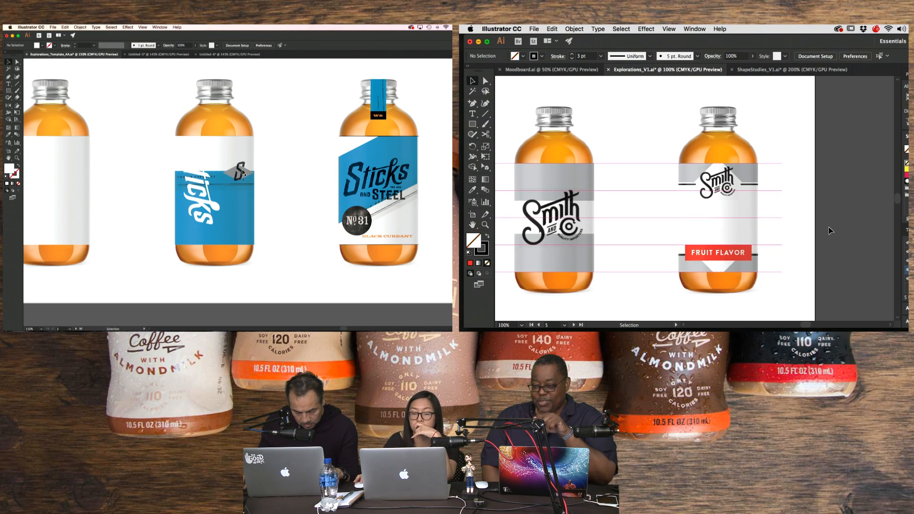
drag(241, 172, 220, 162)
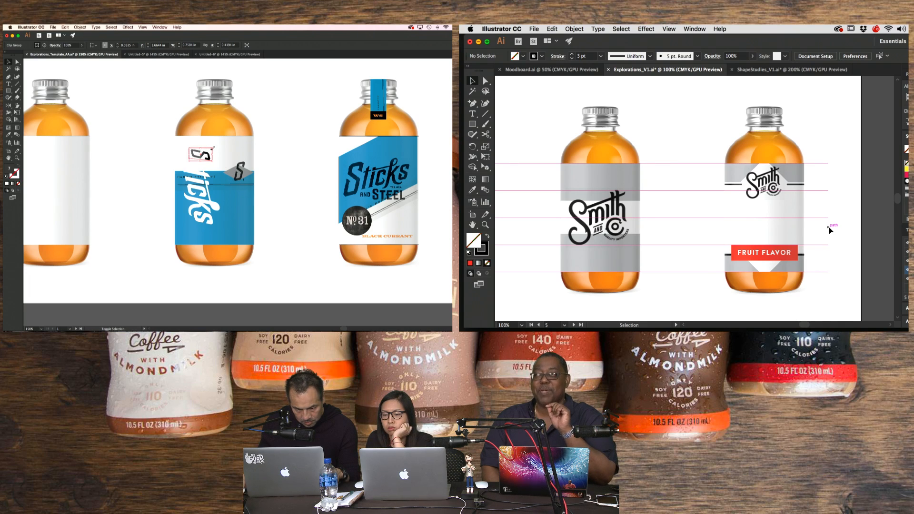
mouse_move(213, 148)
mouse_down()
mouse_move(234, 143)
mouse_move(224, 142)
mouse_up()
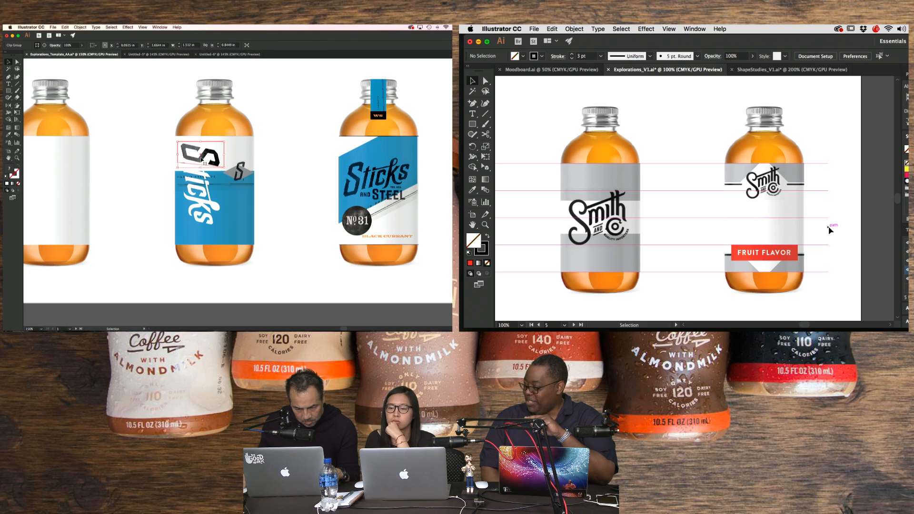
click(265, 262)
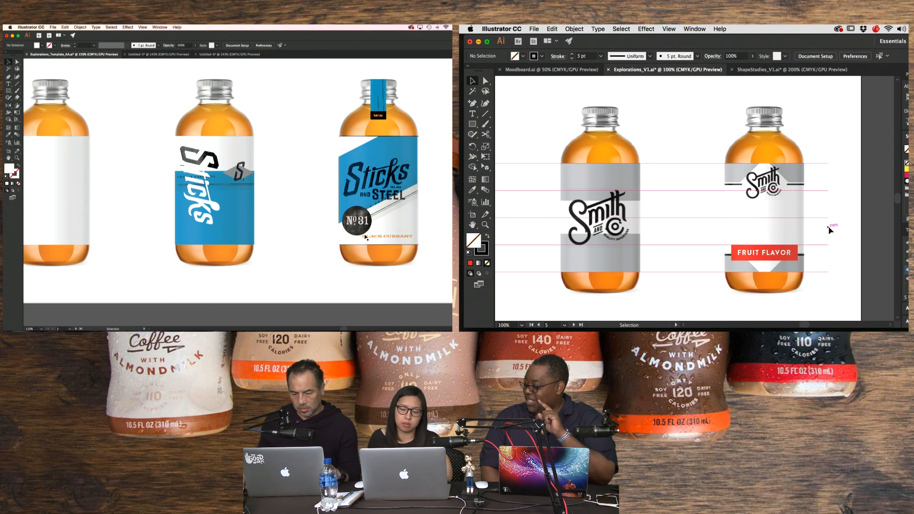
- Place a copy of the orange "BLACK CURRANT" text along the lower edge of the second Sticks bottle's blue label
click(246, 201)
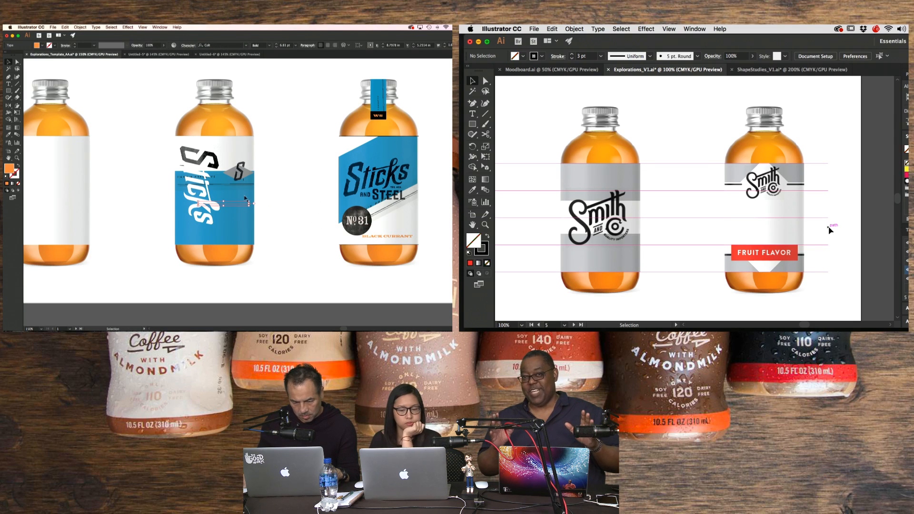
click(769, 192)
drag(241, 204, 237, 147)
drag(784, 200, 785, 202)
drag(236, 147, 237, 157)
drag(786, 202, 785, 202)
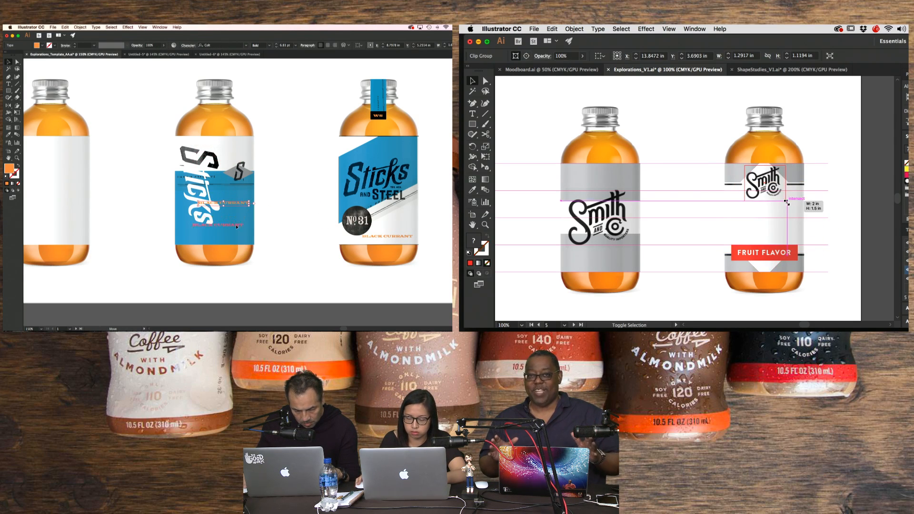
drag(237, 157, 235, 241)
drag(786, 202, 786, 202)
drag(234, 241, 234, 239)
click(279, 272)
- Nudge the Smith & Co logo slightly down on the third bottle's label and deselect it
key(Down)
key(Down)
key(Down)
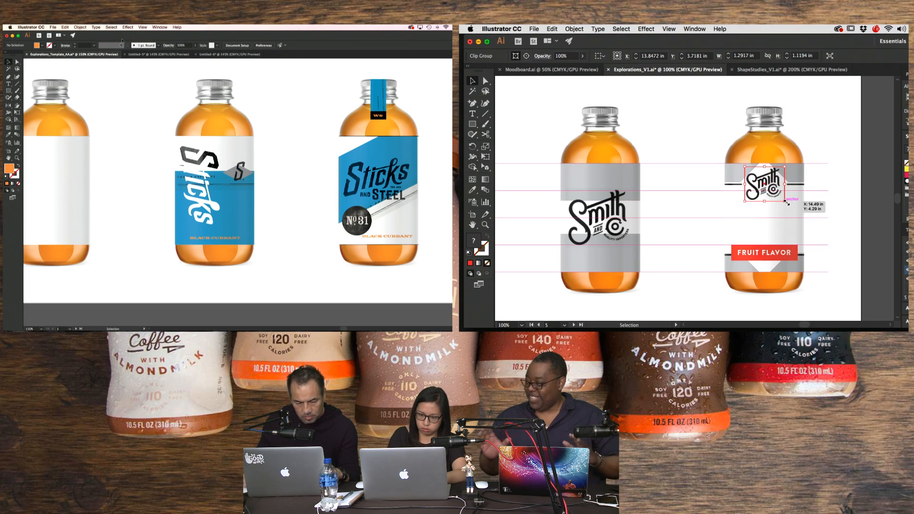
click(47, 28)
click(864, 208)
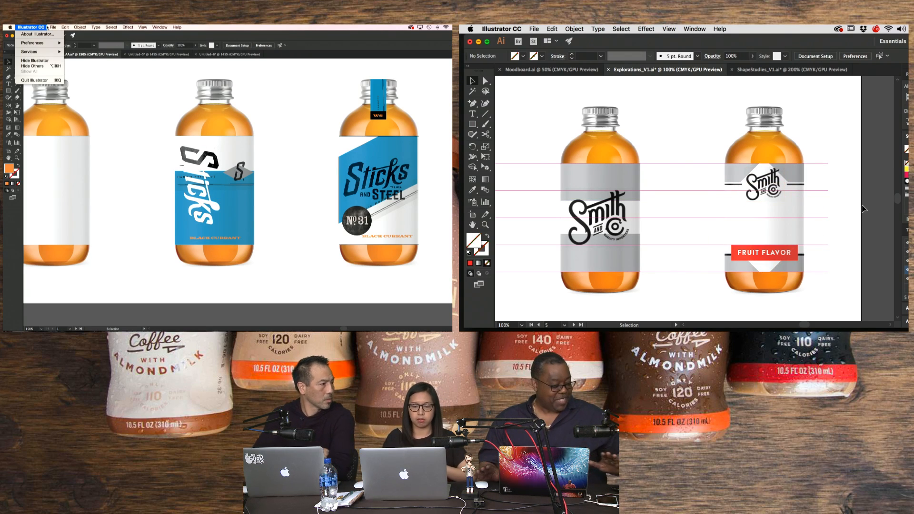
key(a)
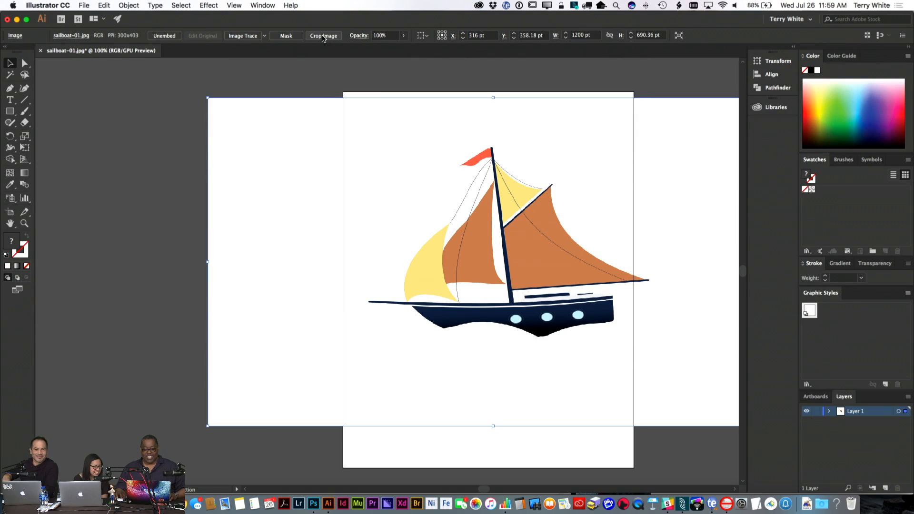
- Crop the sailboat image to an area of about 384 by 285 pt around the middle sails and upper hull
click(323, 37)
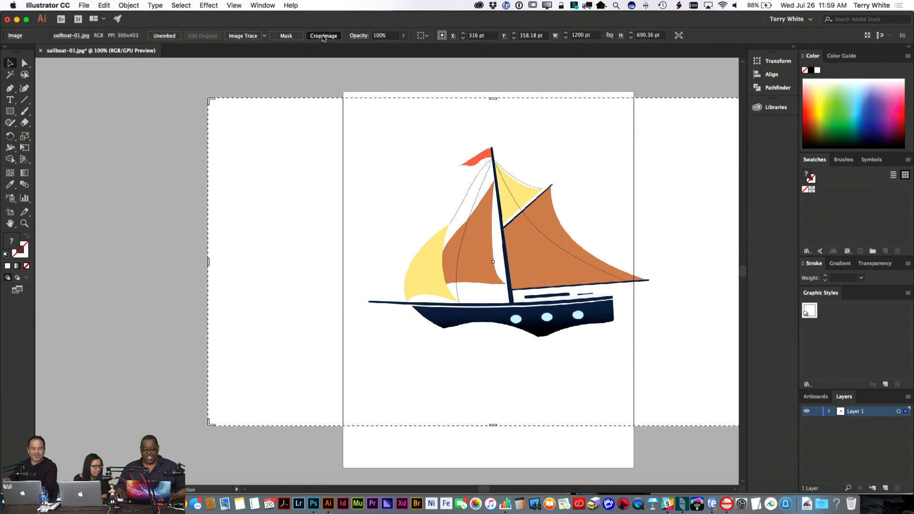
drag(495, 99, 495, 188)
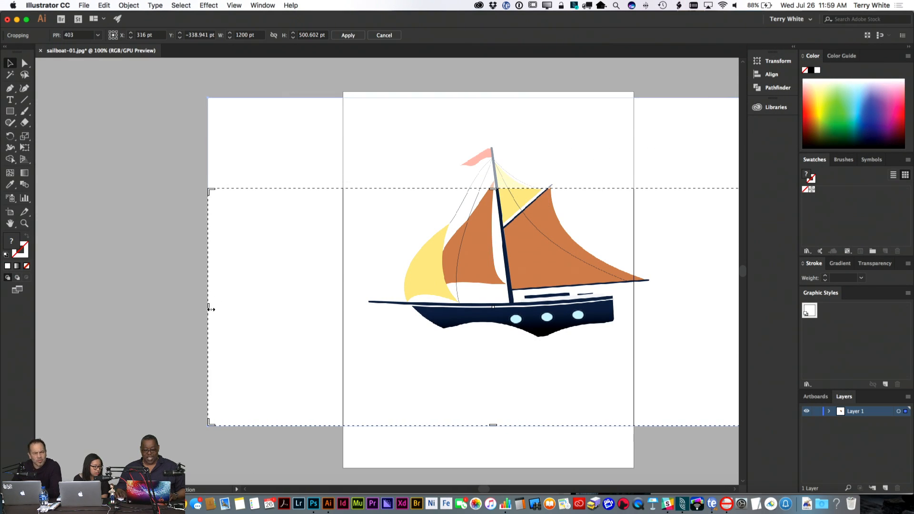
drag(211, 305, 428, 305)
scroll(506, 305, right, 5)
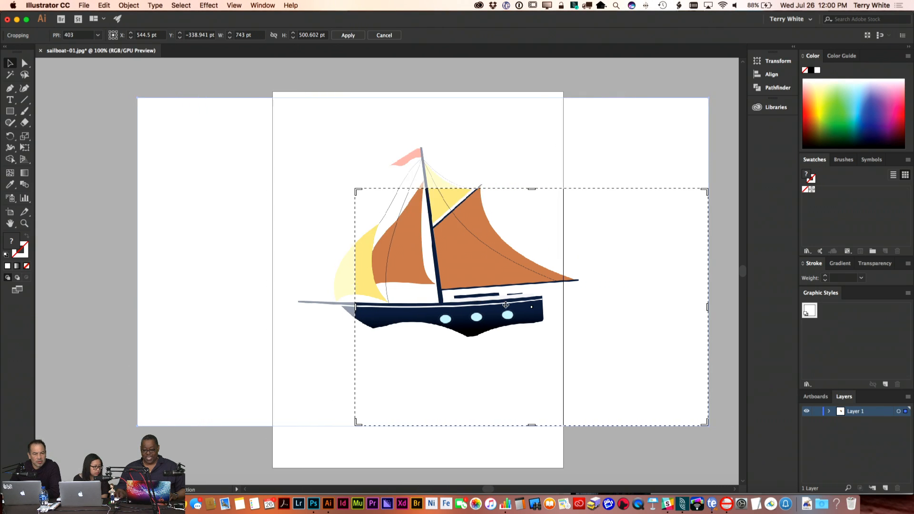
drag(668, 306, 498, 314)
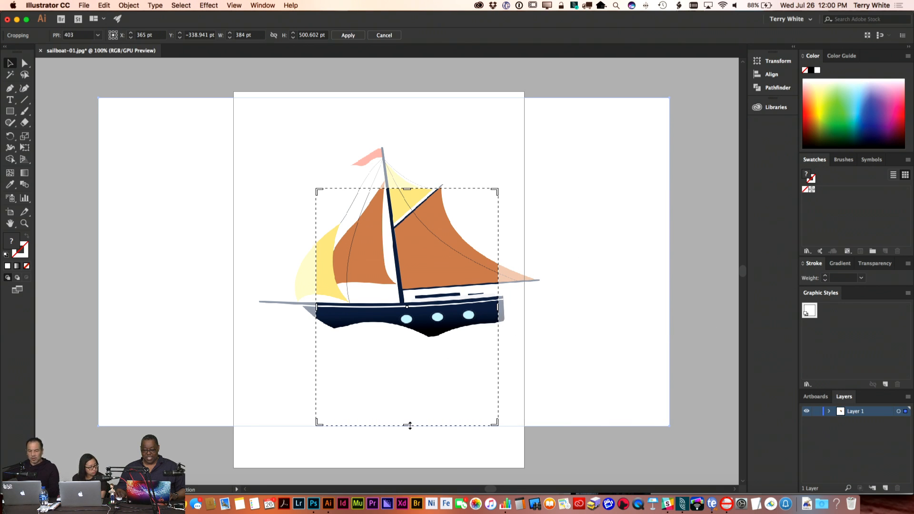
drag(409, 425, 407, 323)
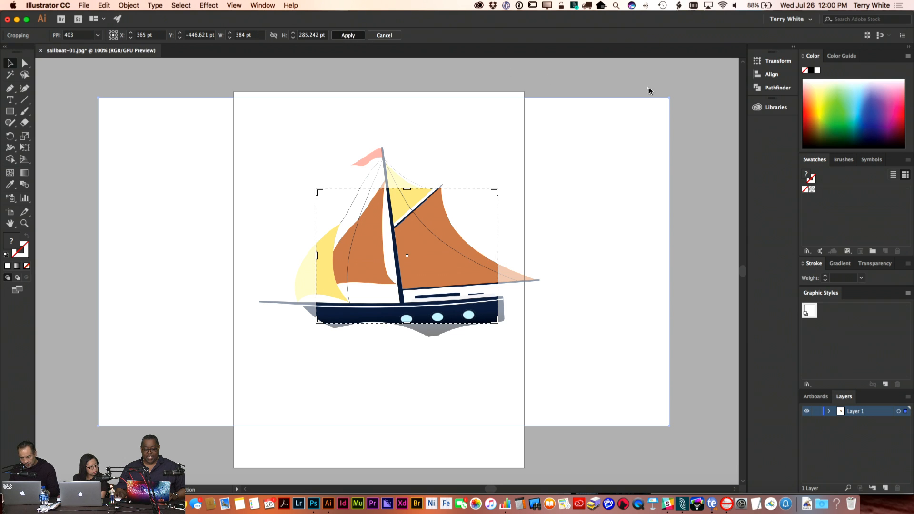
key(Return)
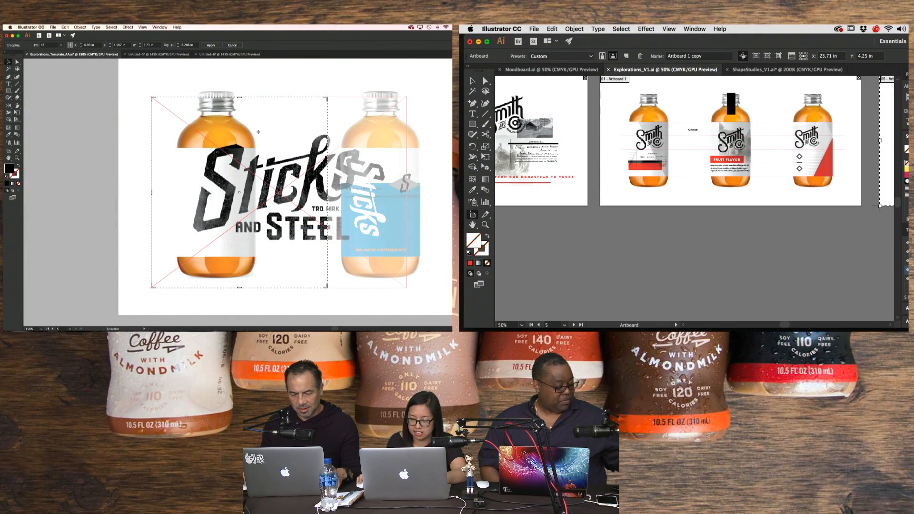
- Duplicate the three-bottle Smith & Co artboard directly below the original, and delete the large uncropped Sticks and Steel image covering the first bottle
key(Escape)
click(220, 75)
drag(755, 94, 755, 236)
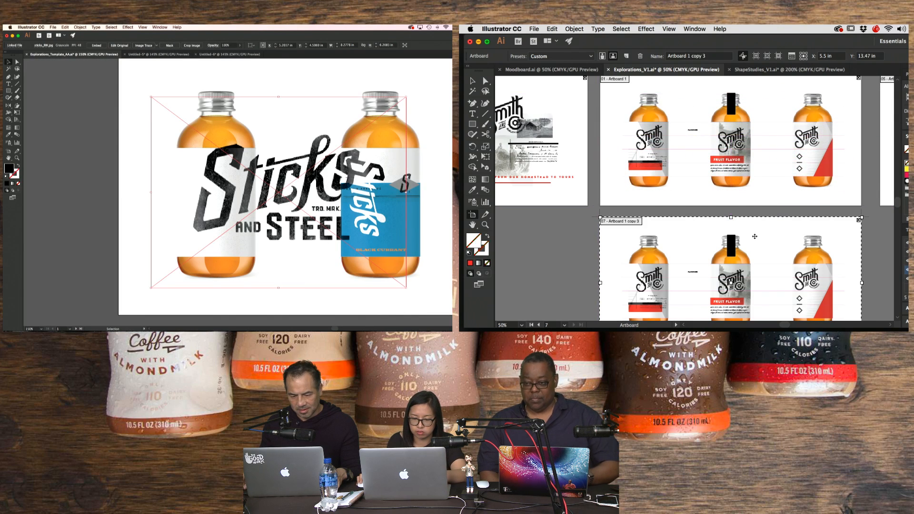
drag(278, 157, 268, 171)
key(v)
drag(785, 205, 574, 245)
key(Delete)
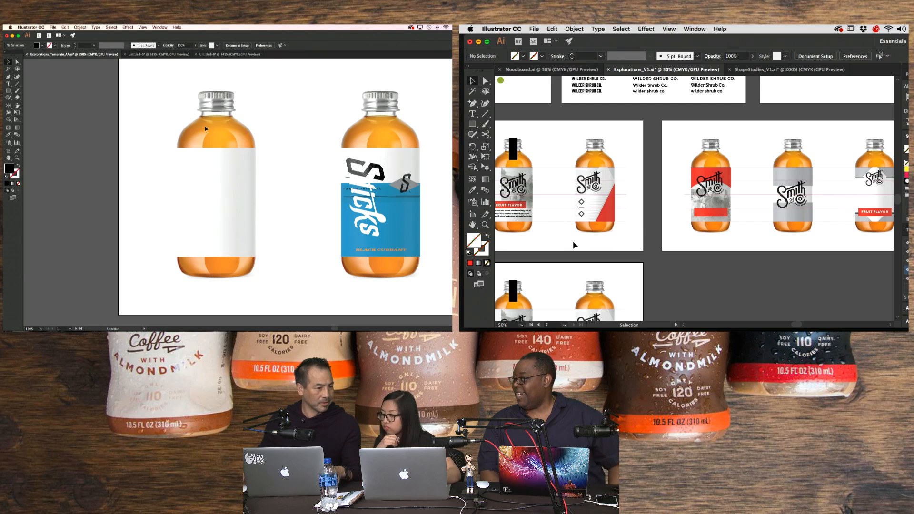
- Look over the Sticks and Steel bottle row and the original and duplicated Smith & Co artboards
key(super+minus)
key(super+minus)
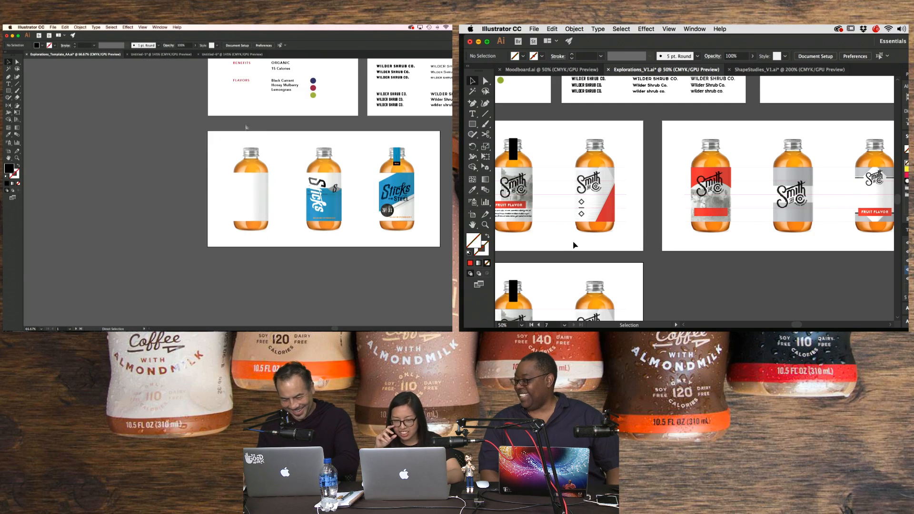
drag(446, 192, 343, 213)
drag(629, 230, 827, 252)
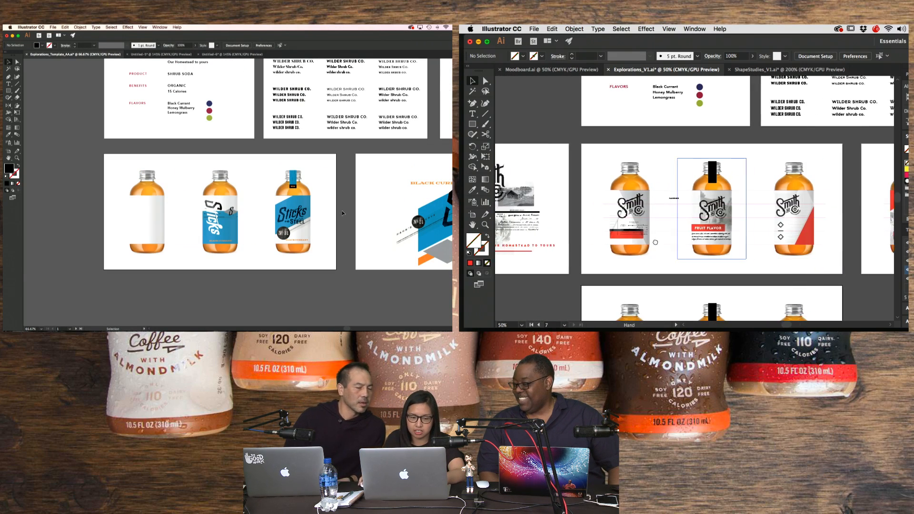
drag(712, 202, 883, 197)
key(a)
click(691, 189)
drag(815, 192, 651, 150)
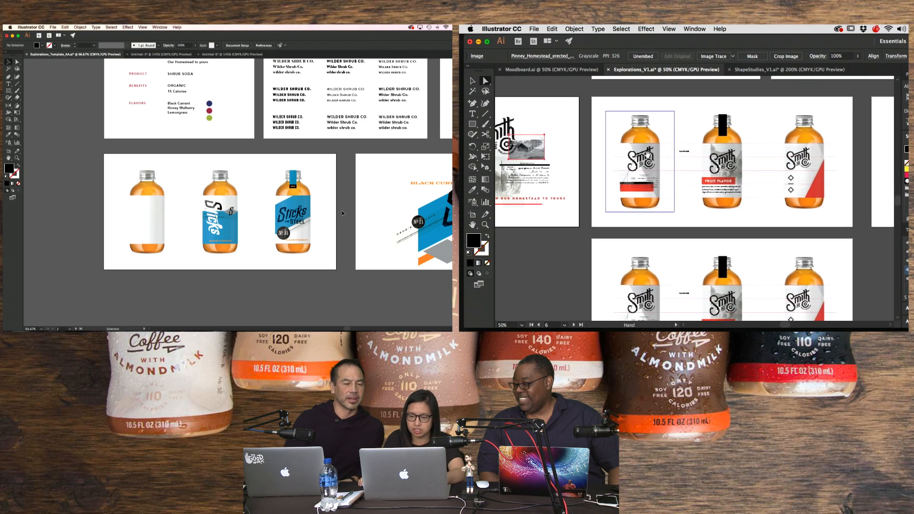
scroll(779, 245, right, 5)
scroll(779, 245, down, 2)
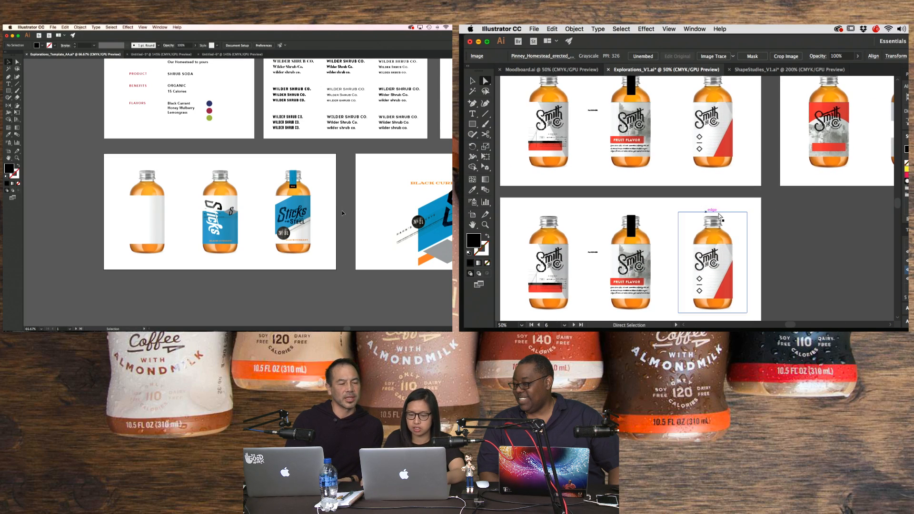
click(798, 223)
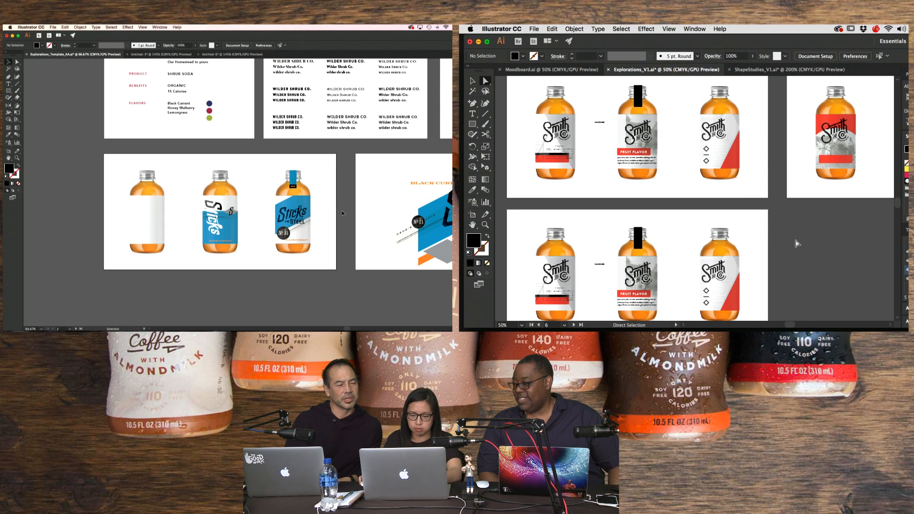
- Delete the duplicated Smith & Co bottles together with the duplicate artboard that holds them
drag(800, 308, 536, 162)
key(Delete)
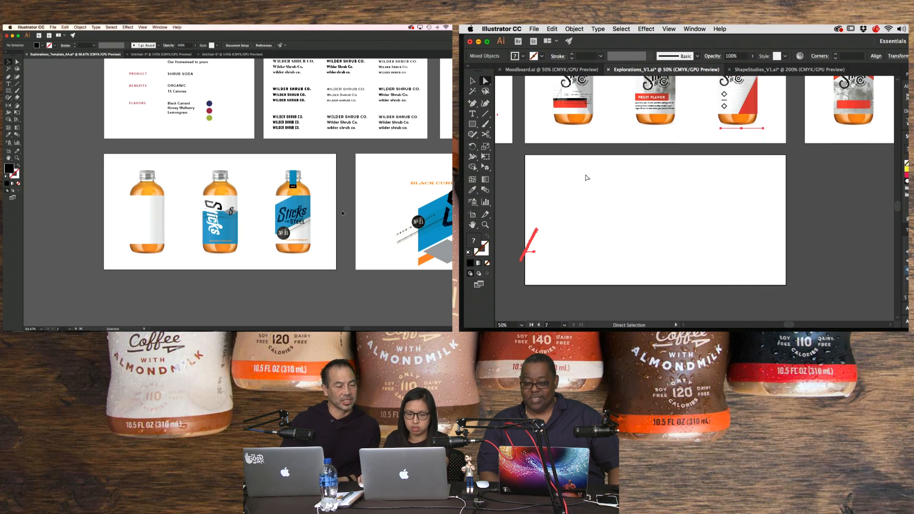
key(shift+o)
key(Delete)
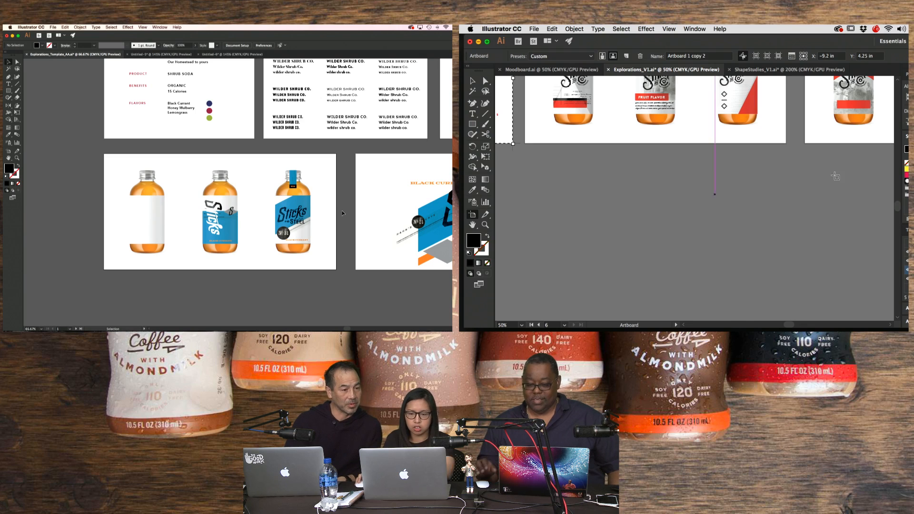
- Examine the second and third Sticks bottles up close alongside the first Smith & Co artboard
scroll(782, 270, up, 5)
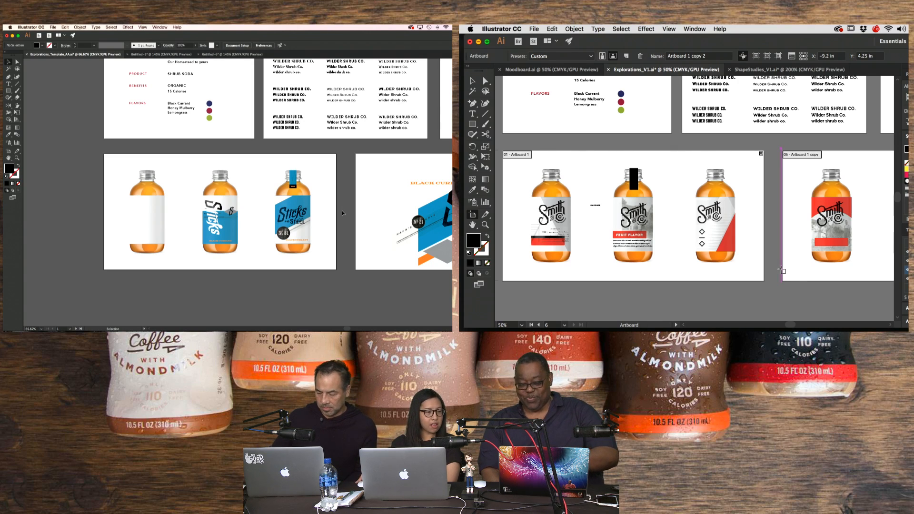
key(super+equal)
key(super+equal)
scroll(780, 269, right, 1)
scroll(344, 213, right, 2)
scroll(346, 213, down, 3)
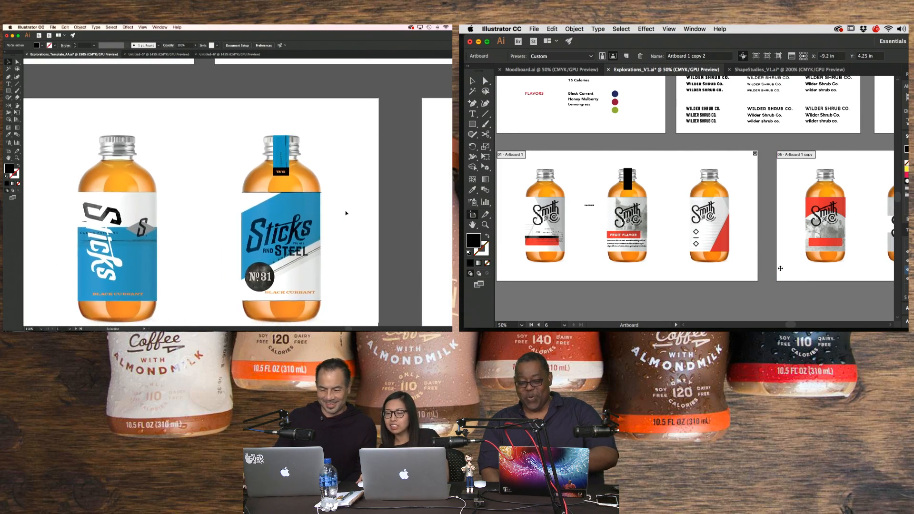
scroll(780, 269, right, 1)
scroll(780, 268, down, 1)
scroll(780, 268, down, 1)
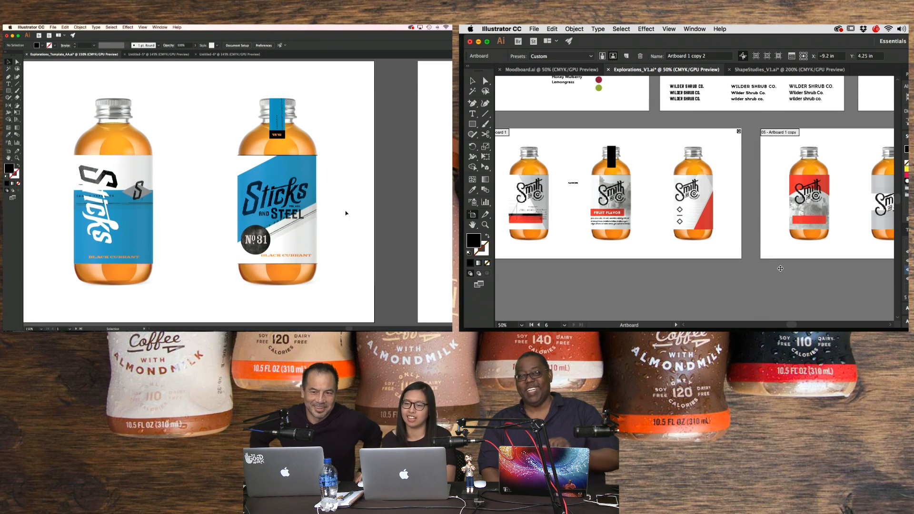
scroll(780, 268, up, 1)
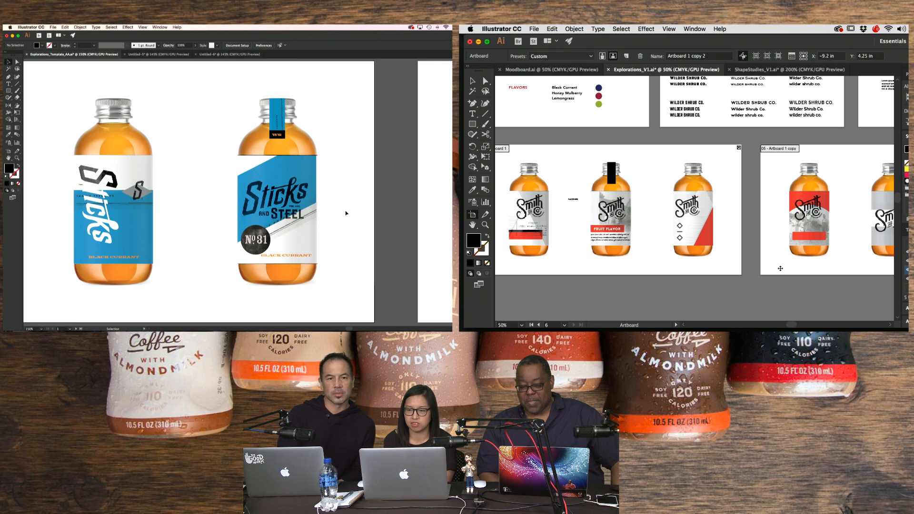
scroll(780, 268, left, 2)
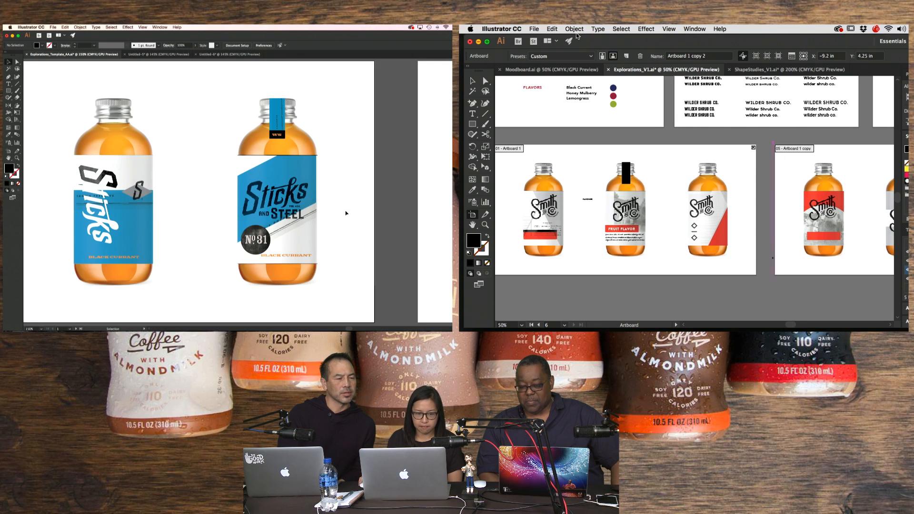
- Delete the small stray line of text between the first and second Smith & Co bottles
click(483, 80)
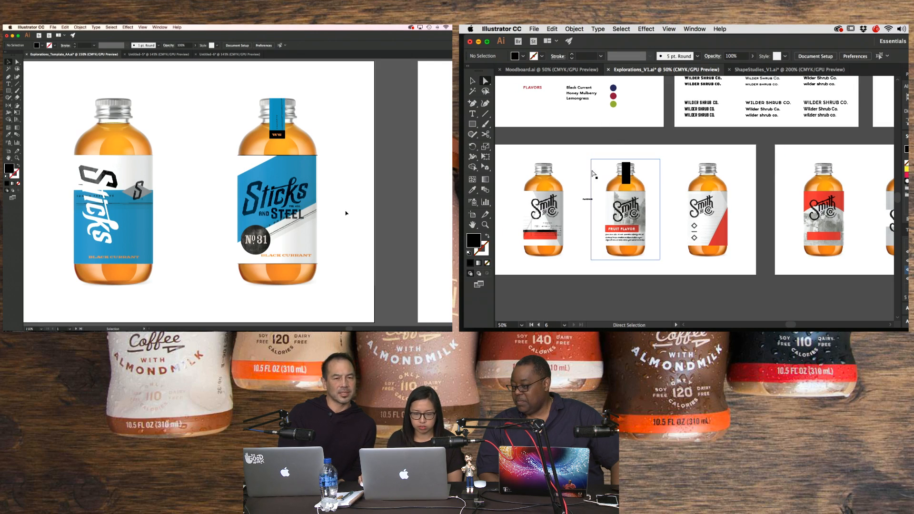
click(589, 205)
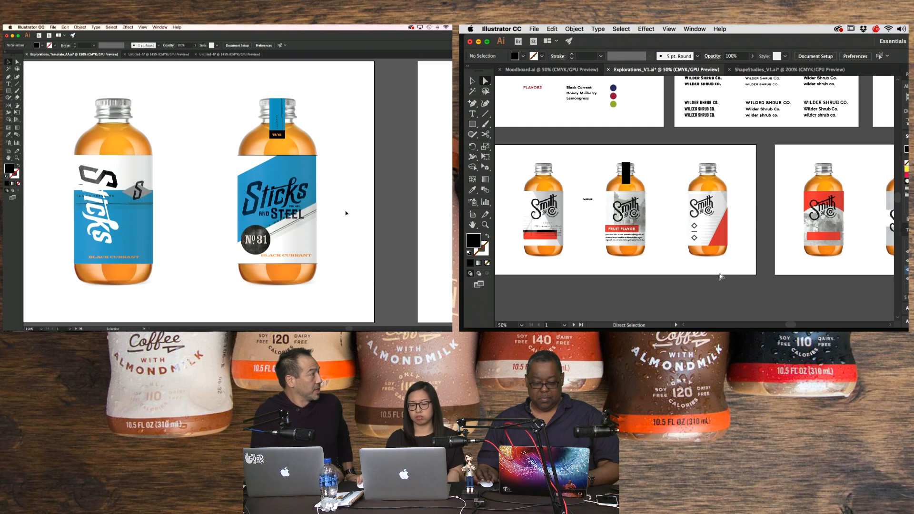
key(space)
drag(689, 255, 716, 213)
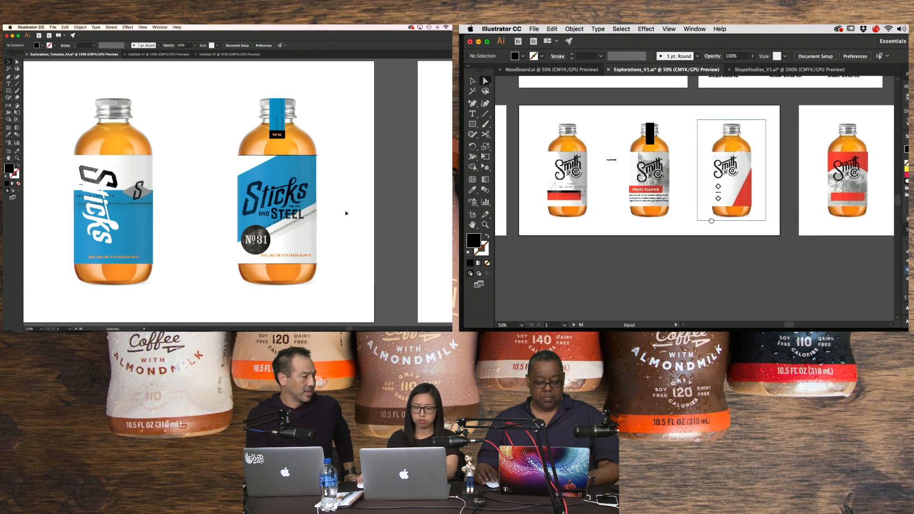
click(655, 188)
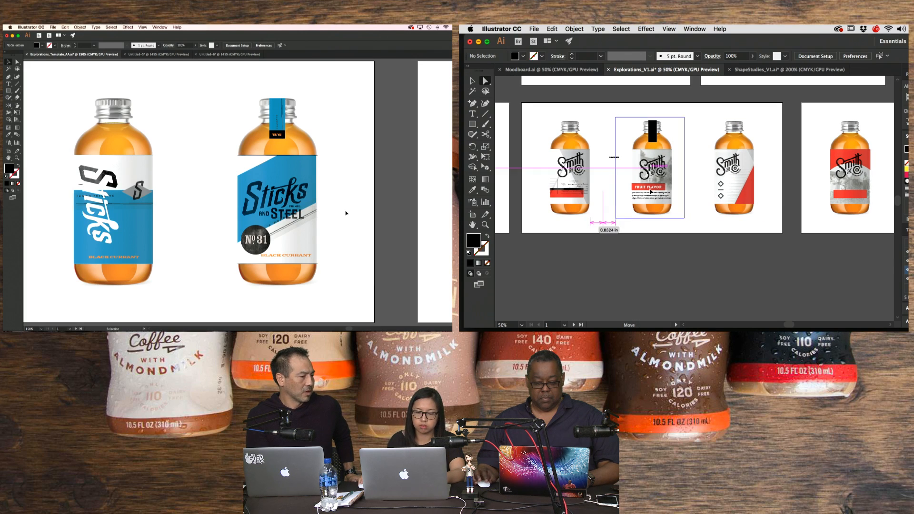
click(701, 255)
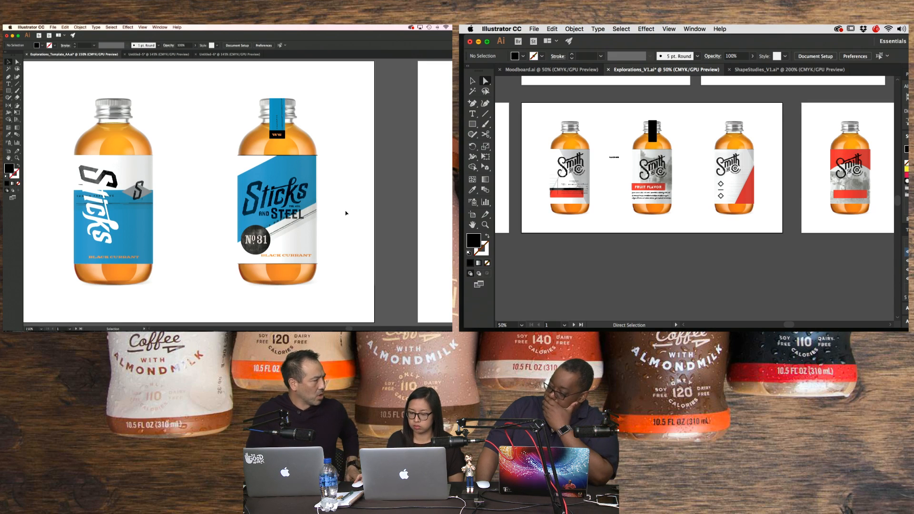
scroll(726, 236, right, 2)
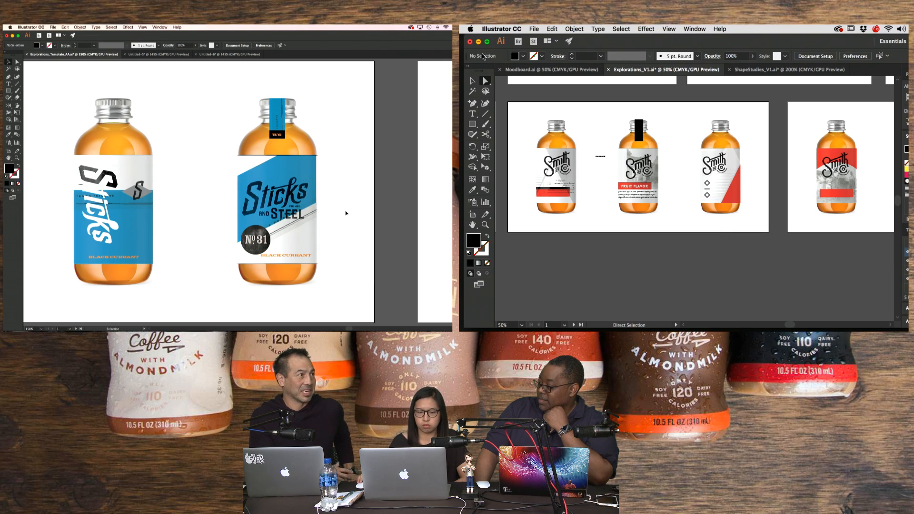
scroll(617, 124, right, 3)
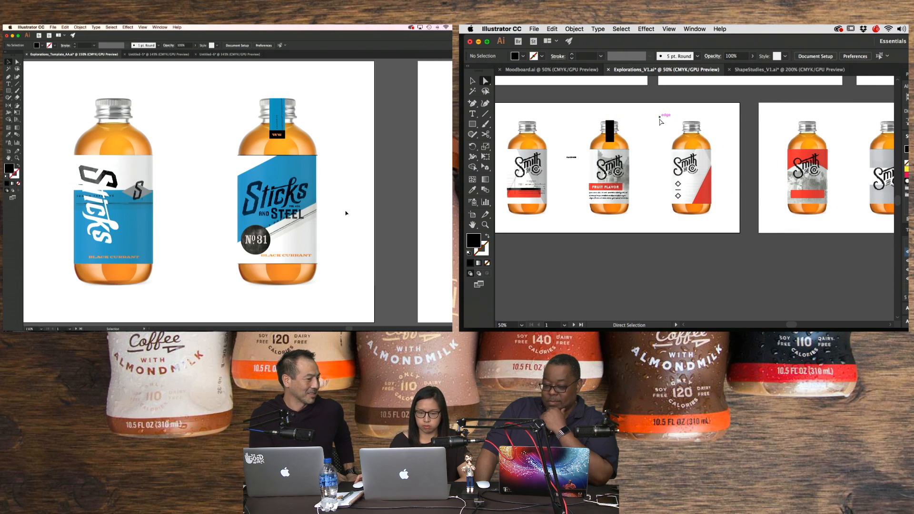
click(573, 159)
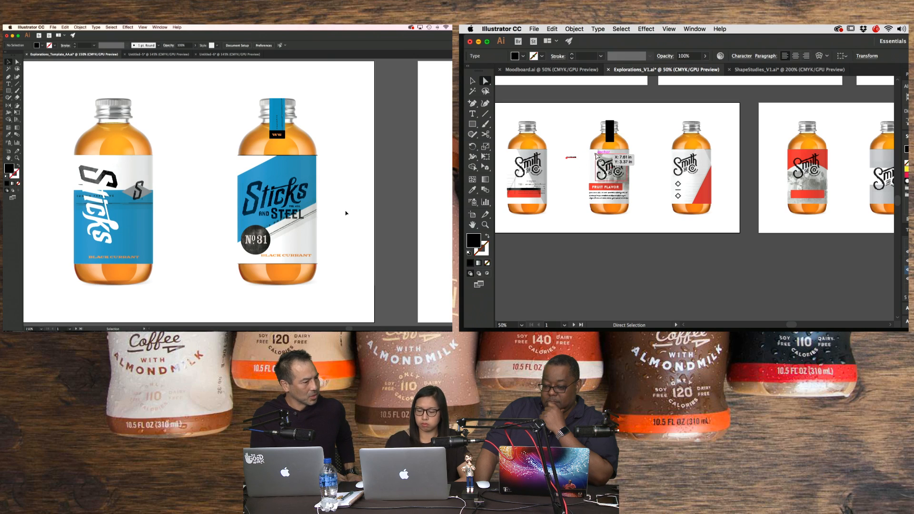
key(Delete)
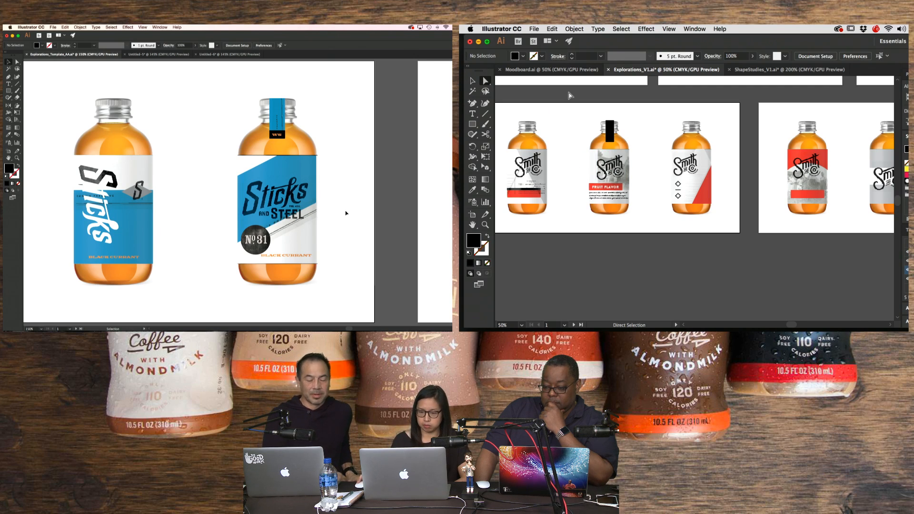
- Review the Smith & Co label variations across the two bottle artboards
scroll(570, 95, left, 2)
scroll(569, 96, left, 1)
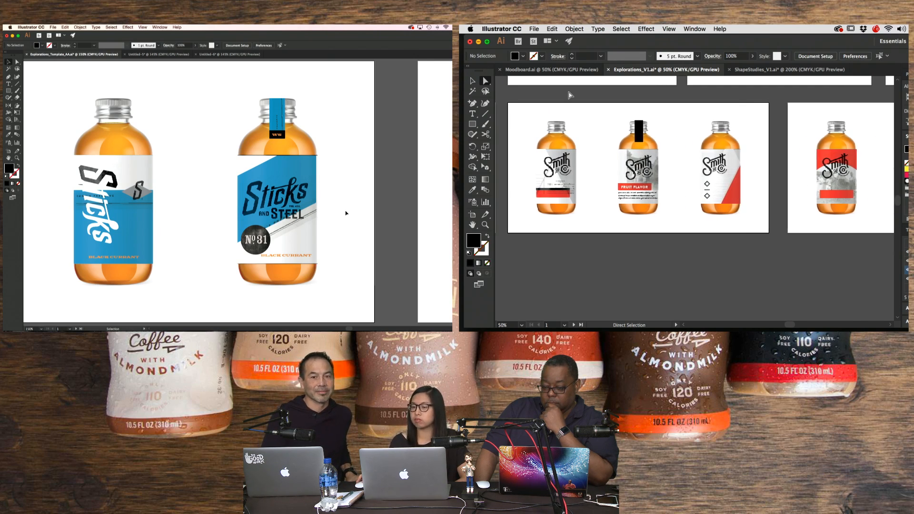
scroll(570, 96, down, 1)
scroll(570, 95, left, 1)
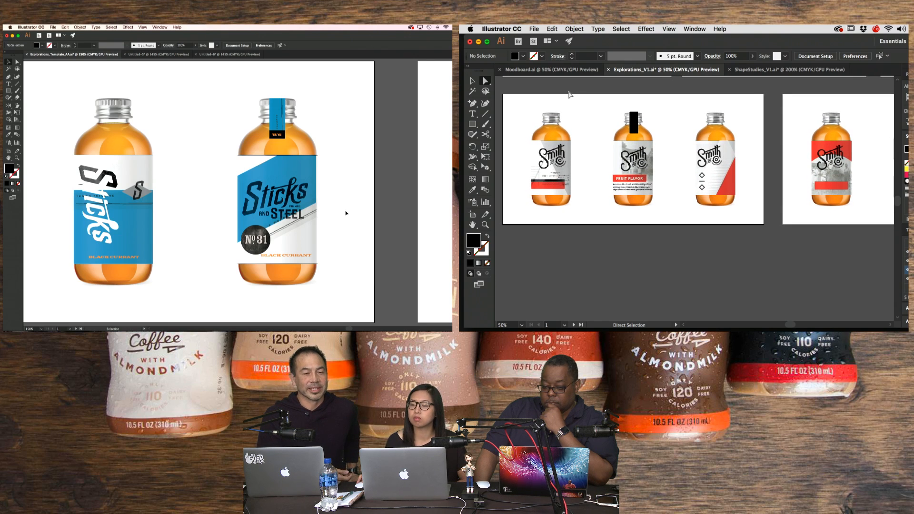
scroll(626, 118, left, 3)
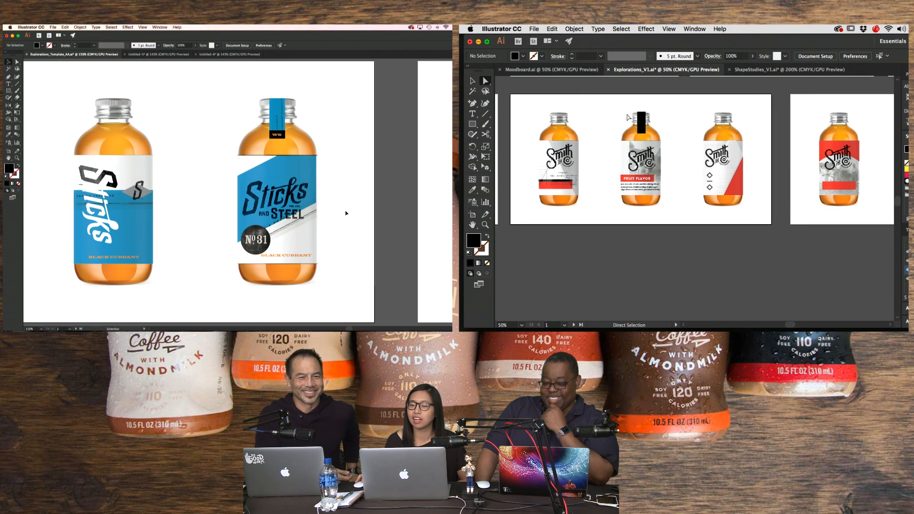
scroll(627, 118, up, 1)
scroll(627, 117, right, 3)
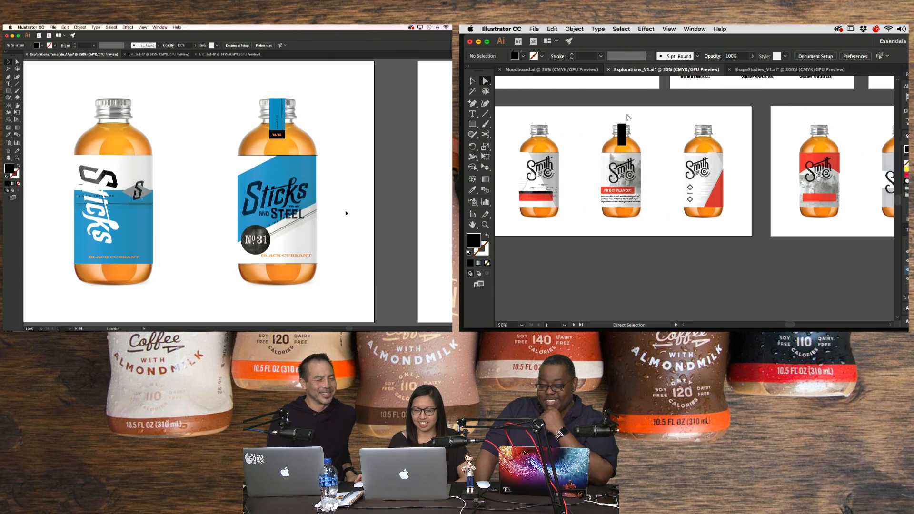
scroll(628, 117, left, 1)
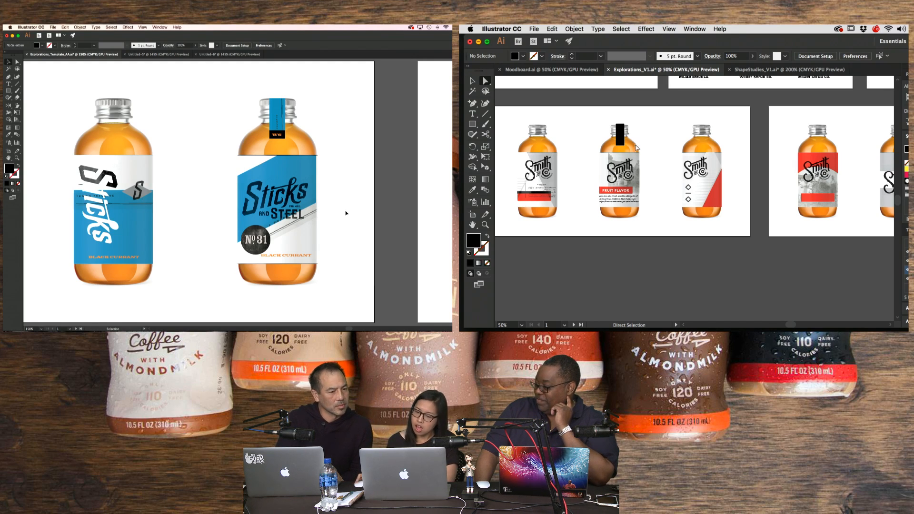
scroll(637, 147, right, 8)
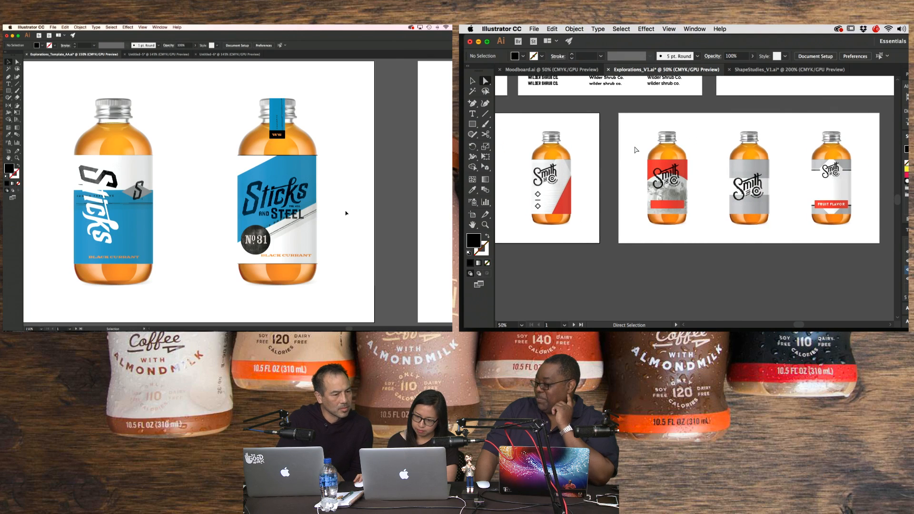
- Add the number 1 as a text label below the first Smith & Co bottle on the first bottle artboard
scroll(636, 150, left, 8)
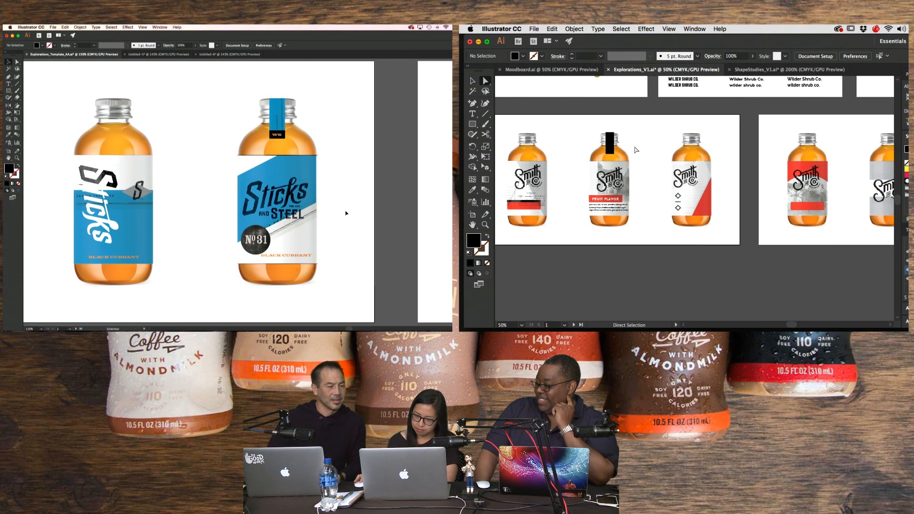
scroll(636, 150, left, 2)
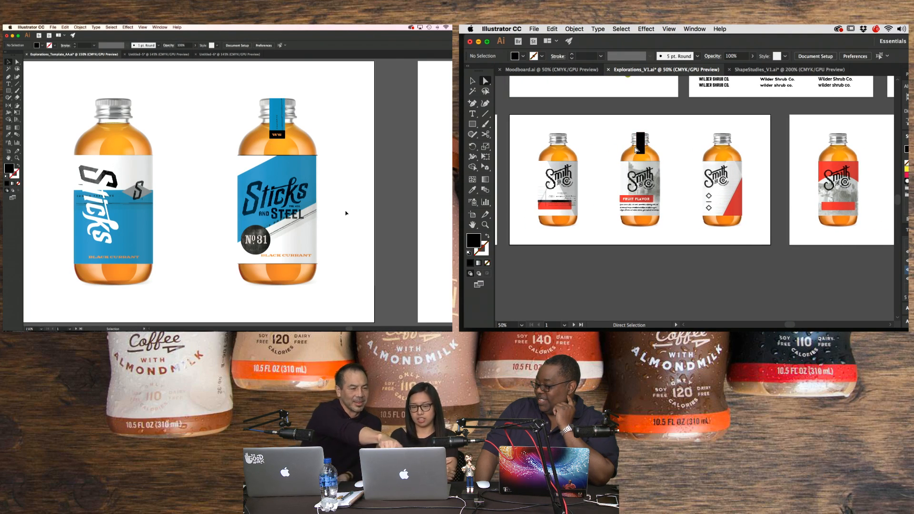
key(super+equal)
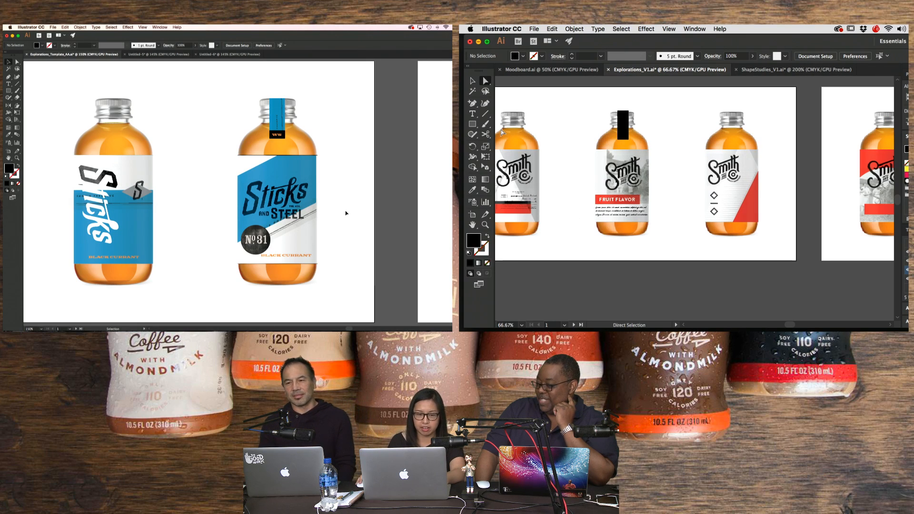
key(t)
click(552, 246)
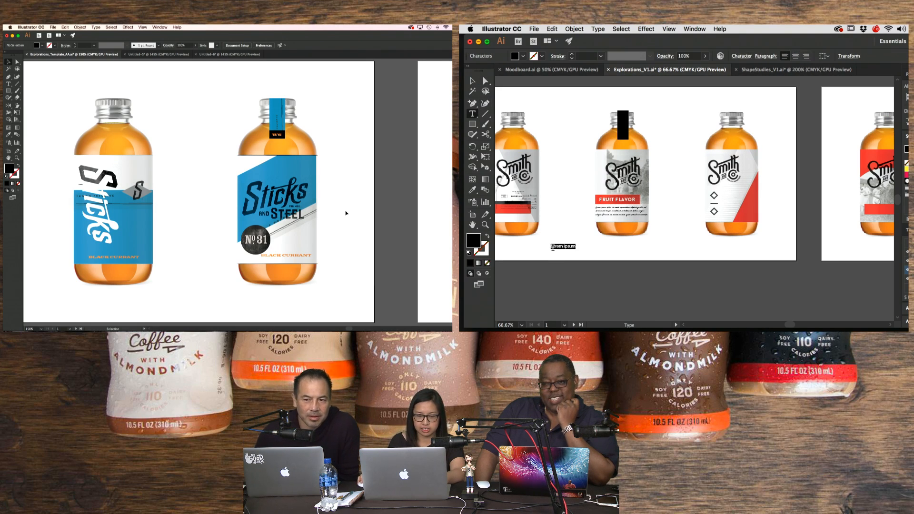
text(1)
click(485, 81)
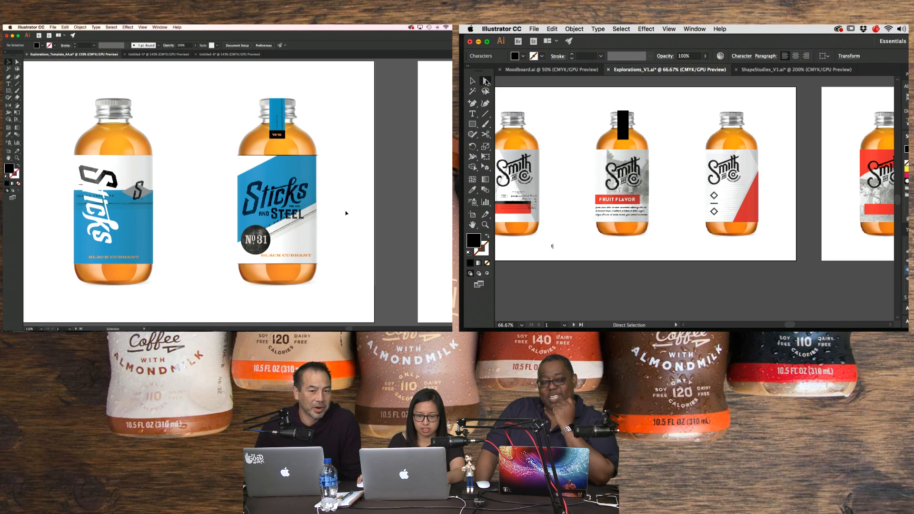
drag(659, 251, 725, 249)
click(618, 251)
- Copy the number label below the second Smith & Co bottle and change it to 2
key(v)
drag(617, 247, 691, 252)
click(616, 258)
double_click(690, 248)
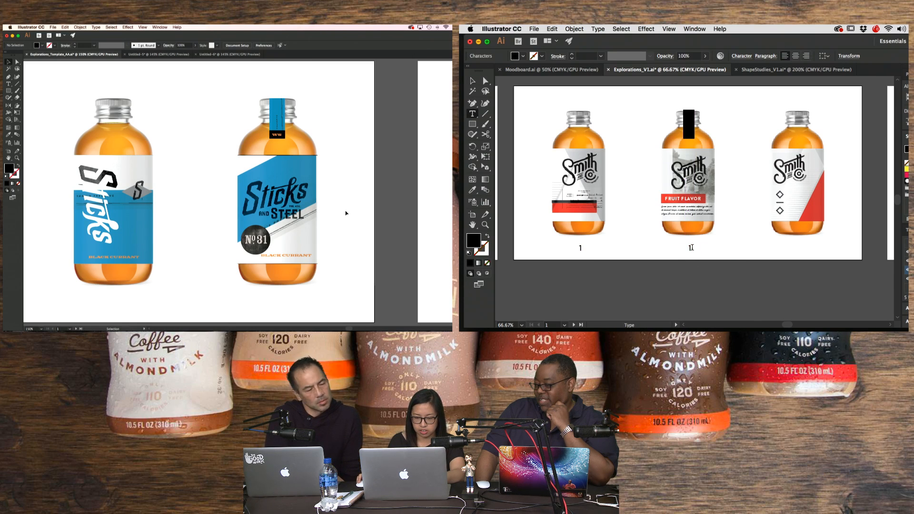
double_click(690, 249)
text(2)
click(485, 82)
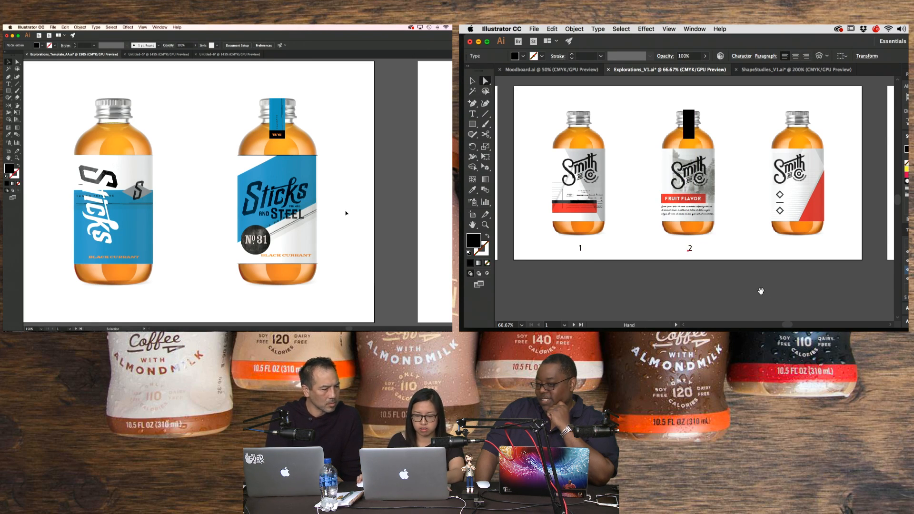
- Copy the number label below the third bottle, the one with the diagonal red corner, and change it to 3
scroll(613, 244, right, 4)
drag(588, 249, 698, 250)
click(711, 253)
key(super+z)
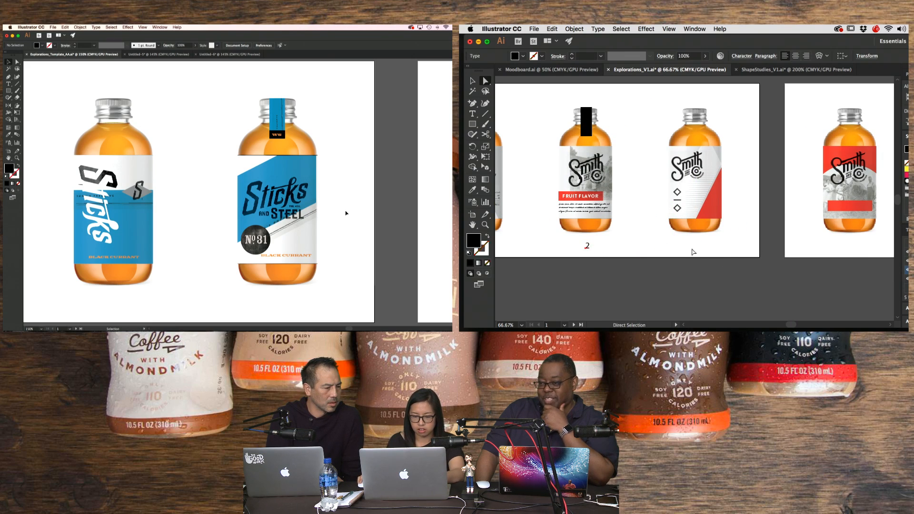
drag(589, 249, 697, 247)
key(t)
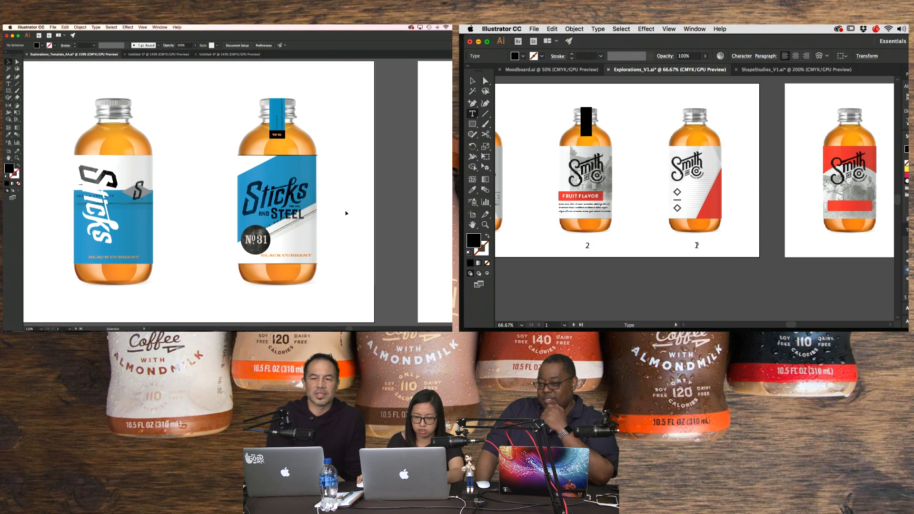
double_click(696, 245)
text(3)
click(485, 81)
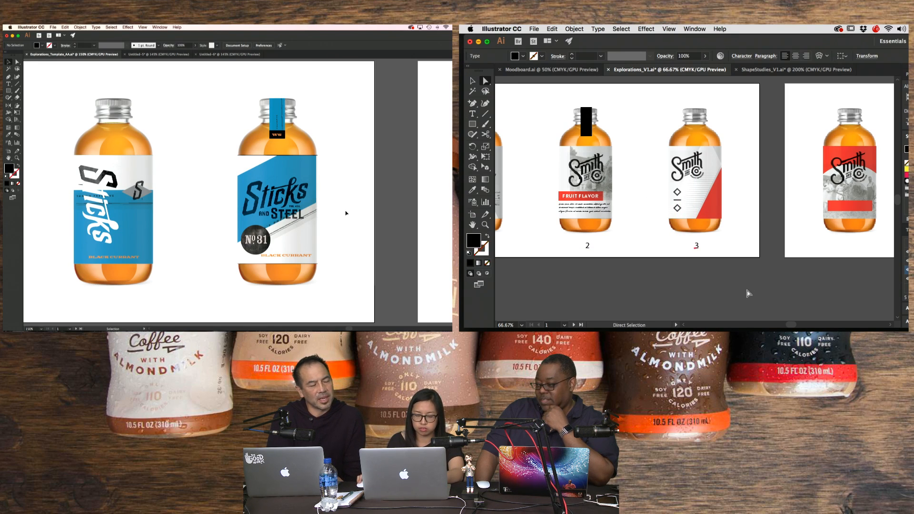
- Copy the number label below the first bottle of the second bottle artboard and change it to 4
scroll(676, 288, right, 5)
drag(552, 253, 706, 253)
click(730, 265)
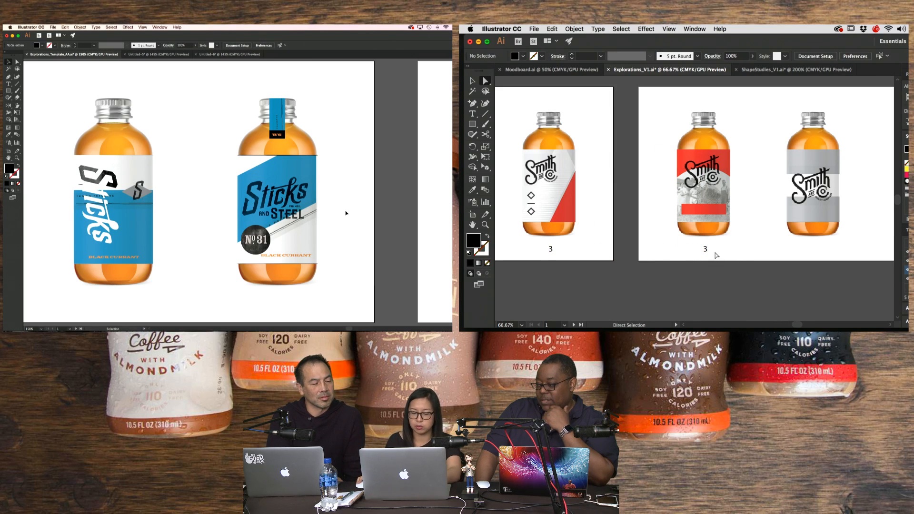
key(t)
double_click(704, 248)
text(4)
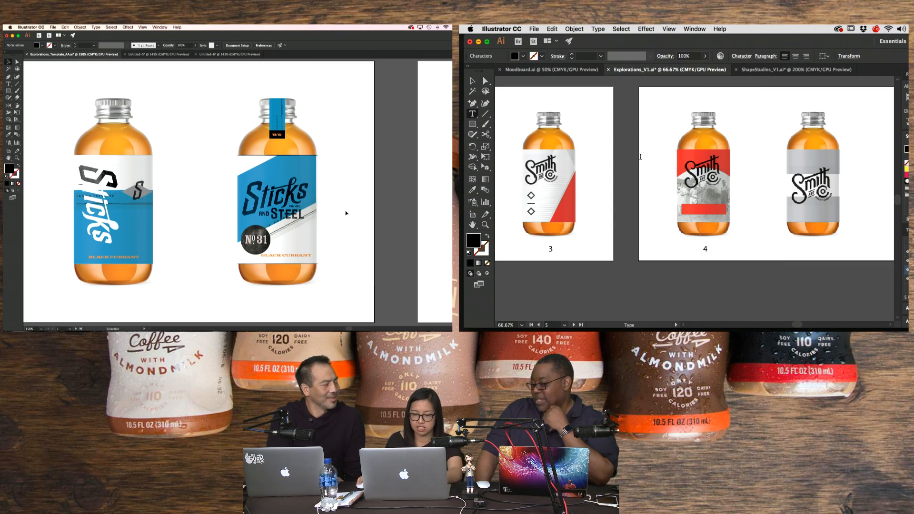
super+click(753, 261)
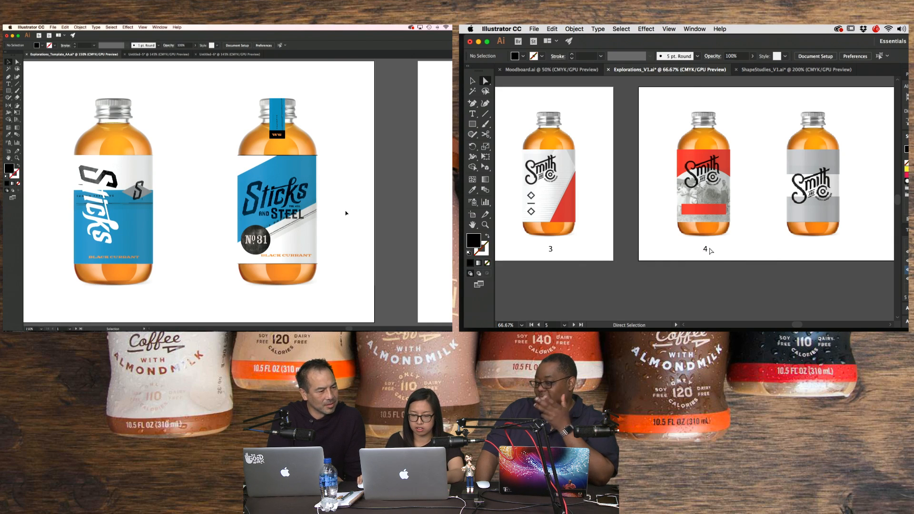
- Copy the number label below the grey-banded middle bottle and change it to 5
drag(705, 250, 813, 249)
key(t)
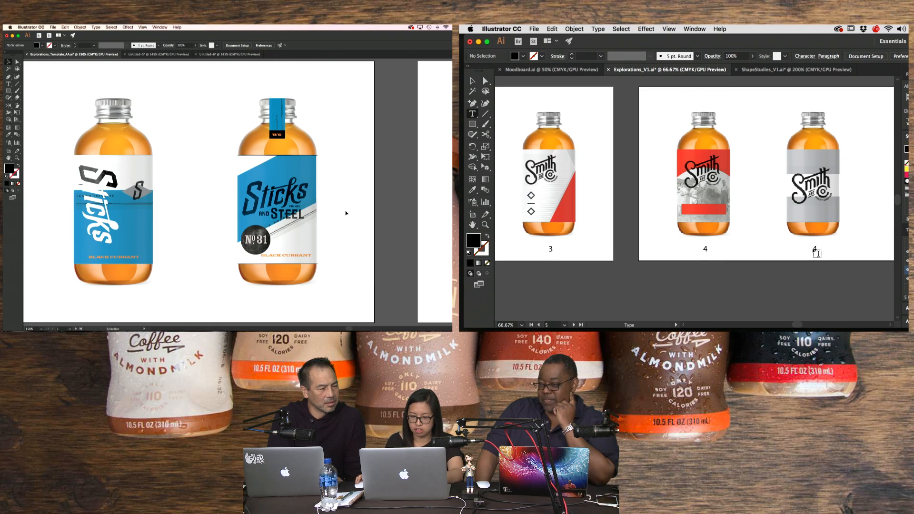
scroll(817, 253, right, 3)
click(745, 248)
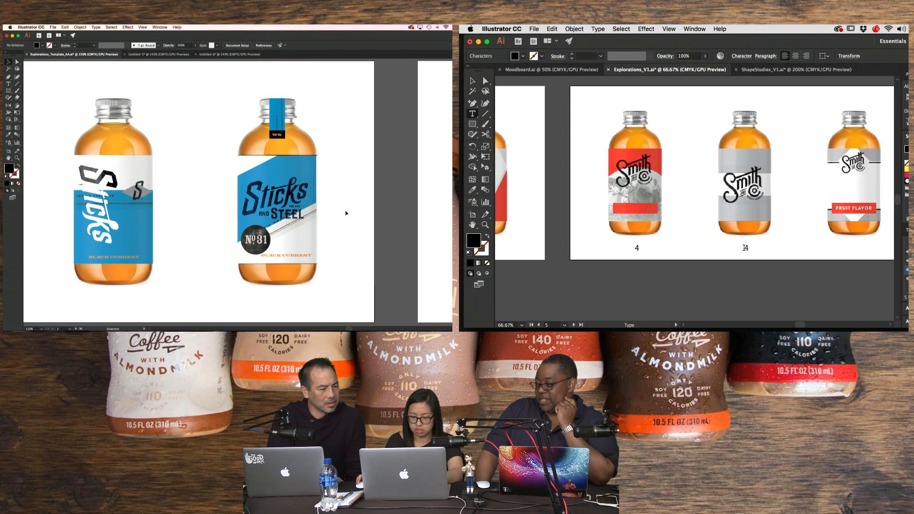
scroll(744, 248, right, 1)
super+click(737, 248)
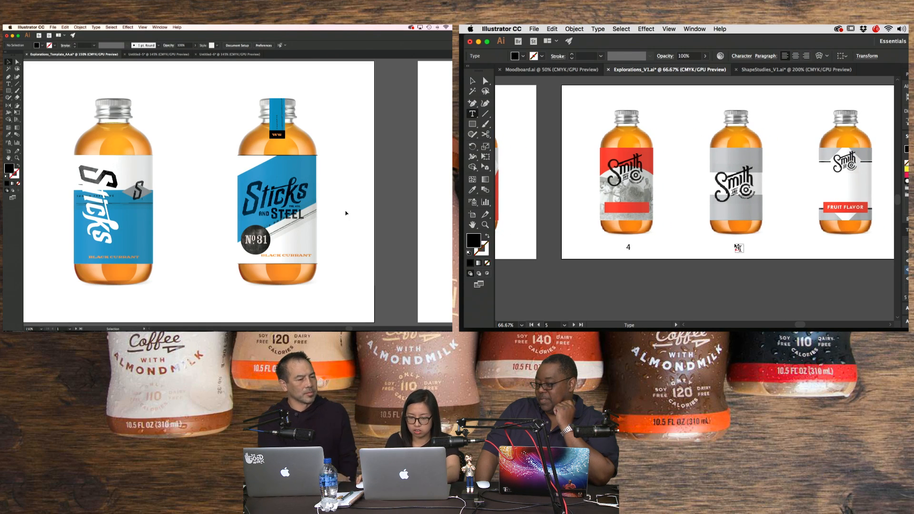
scroll(738, 248, left, 1)
double_click(740, 247)
text(5)
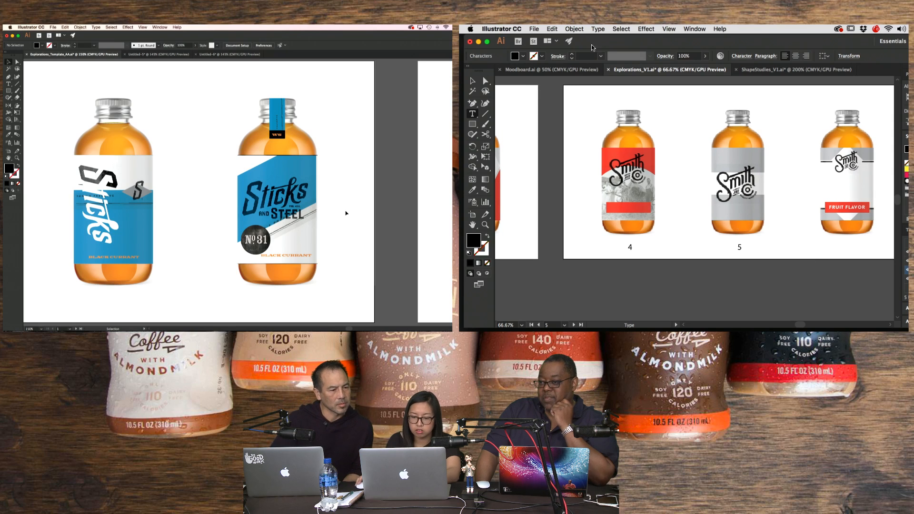
- Copy the number label below the last bottle, the one with the red FRUIT FLAVOR banner, and change it to 6
click(472, 81)
scroll(638, 247, right, 5)
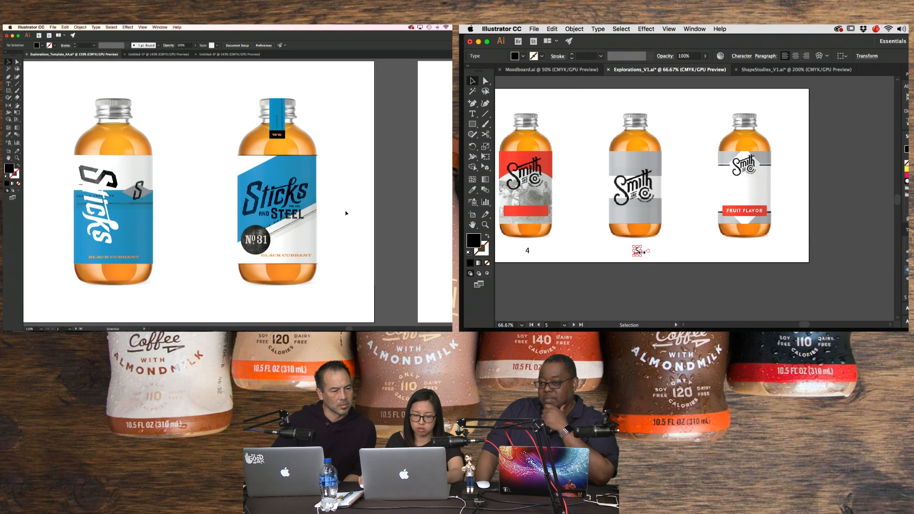
scroll(641, 252, left, 1)
click(659, 272)
drag(640, 252, 730, 252)
scroll(789, 251, up, 1)
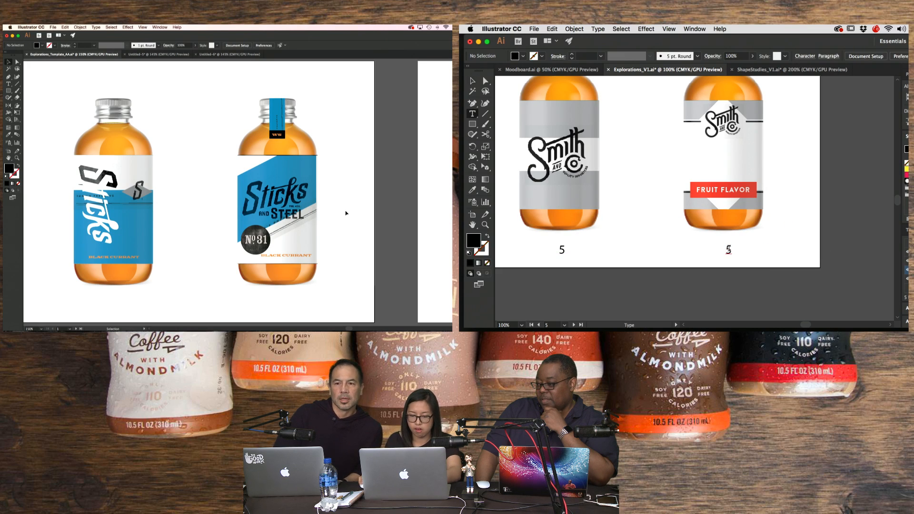
double_click(729, 249)
text(6)
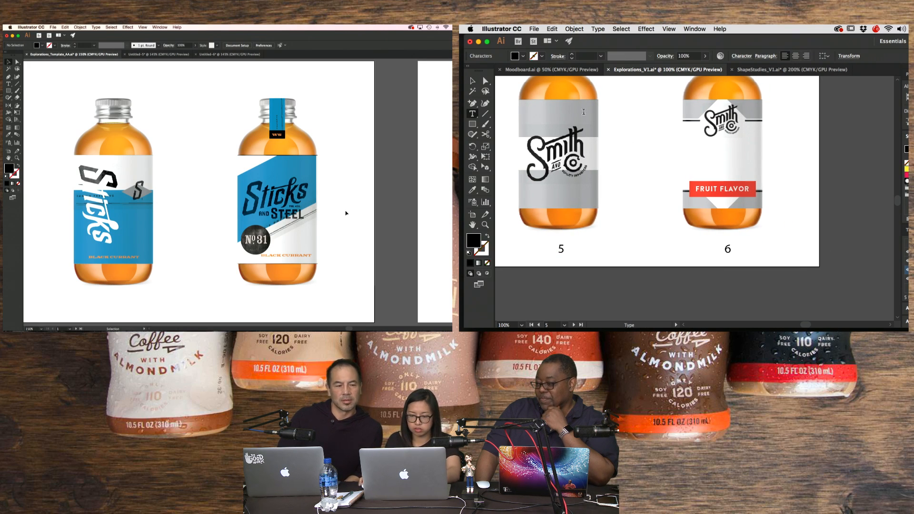
key(Escape)
scroll(834, 260, up, 1)
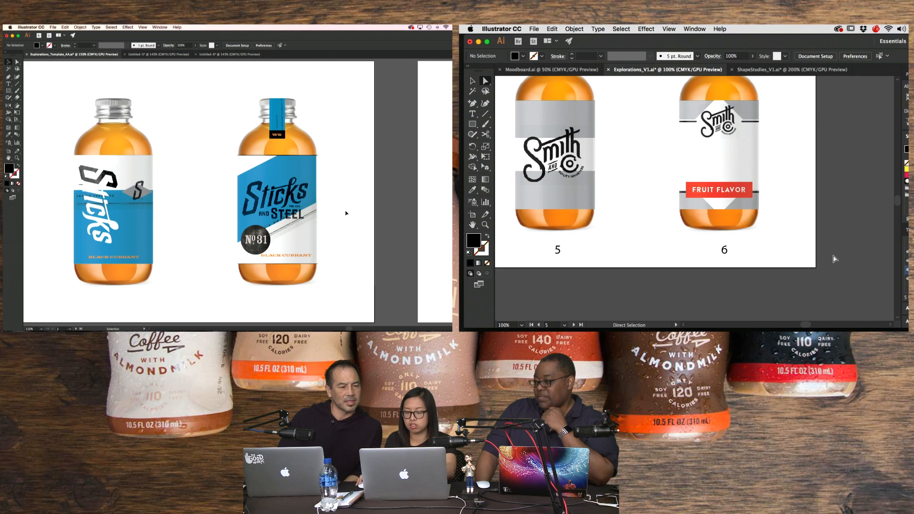
- Add the text FRUIT SHRUB on the empty canvas below the artboard with bottles 4 to 6
key(super+minus)
key(super+minus)
drag(642, 257, 665, 251)
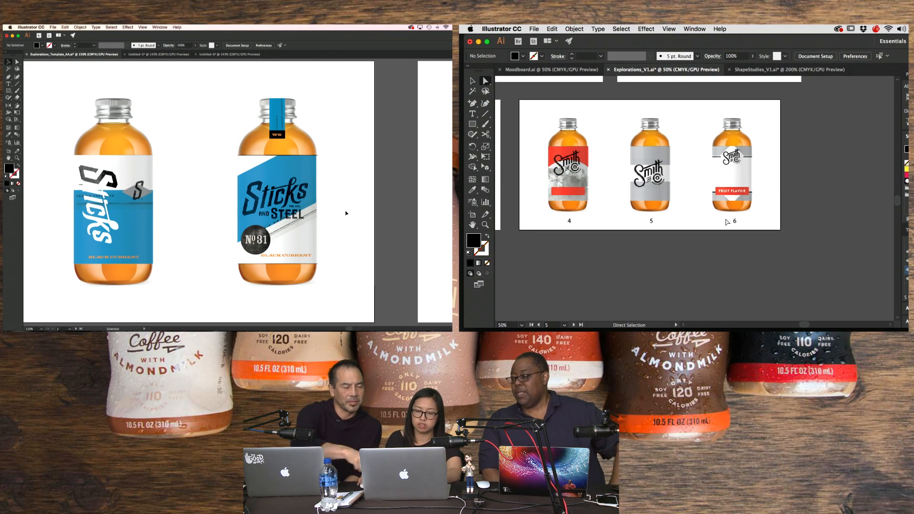
click(471, 114)
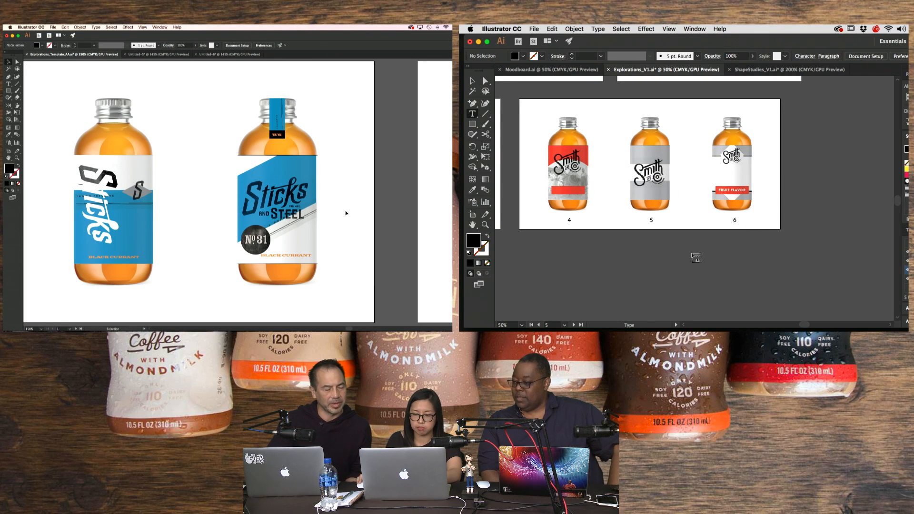
scroll(693, 254, right, 1)
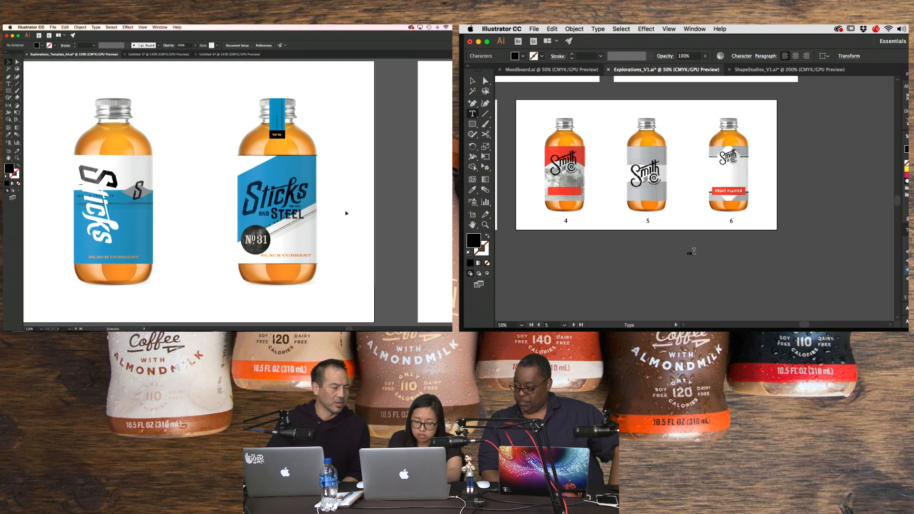
key(super+equal)
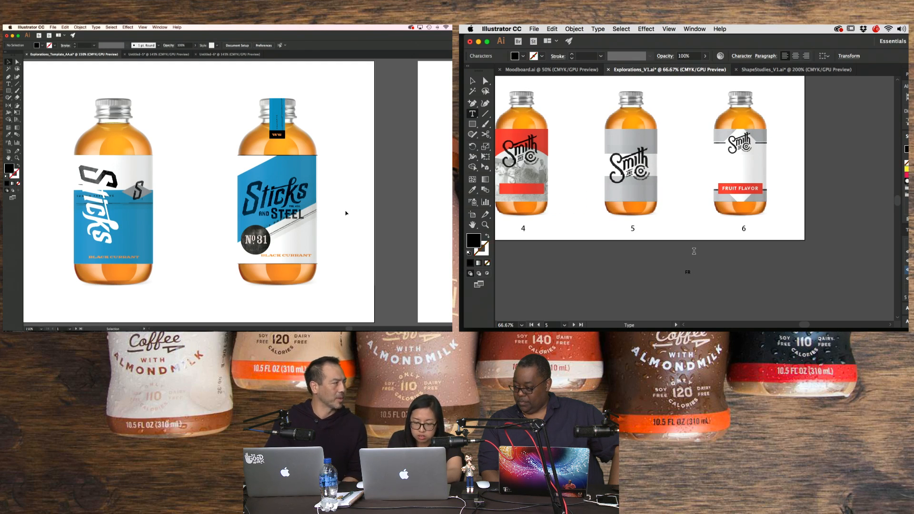
text(FRUIT SHR)
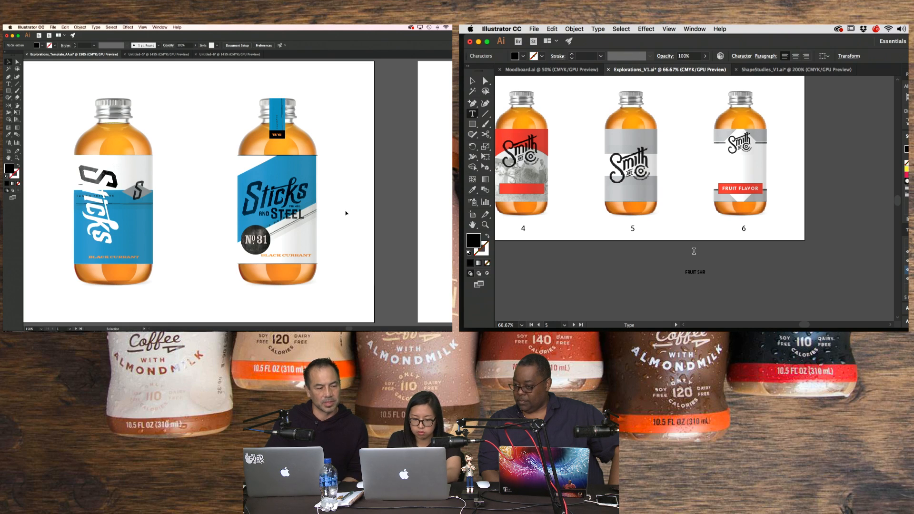
text(UB)
key(super+a)
click(485, 81)
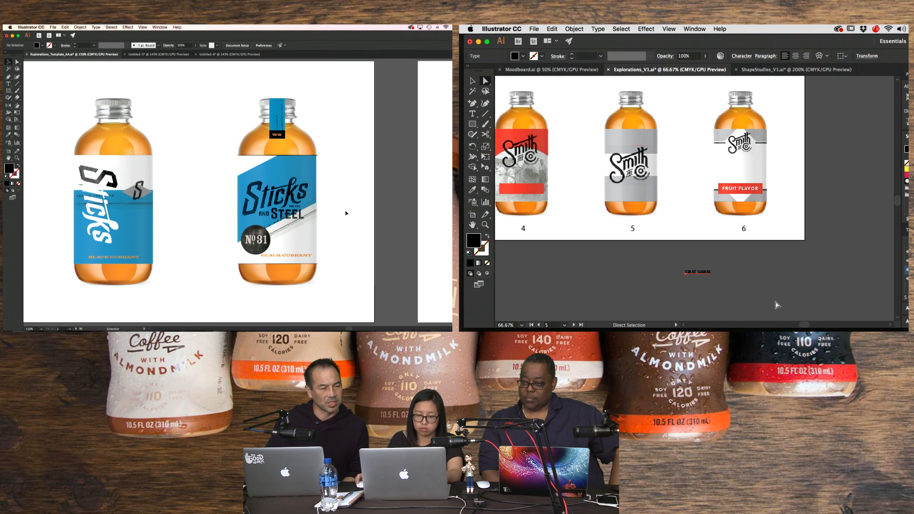
- Enlarge the FRUIT SHRUB text and widen its letter tracking by two increments
key(v)
drag(712, 276, 724, 283)
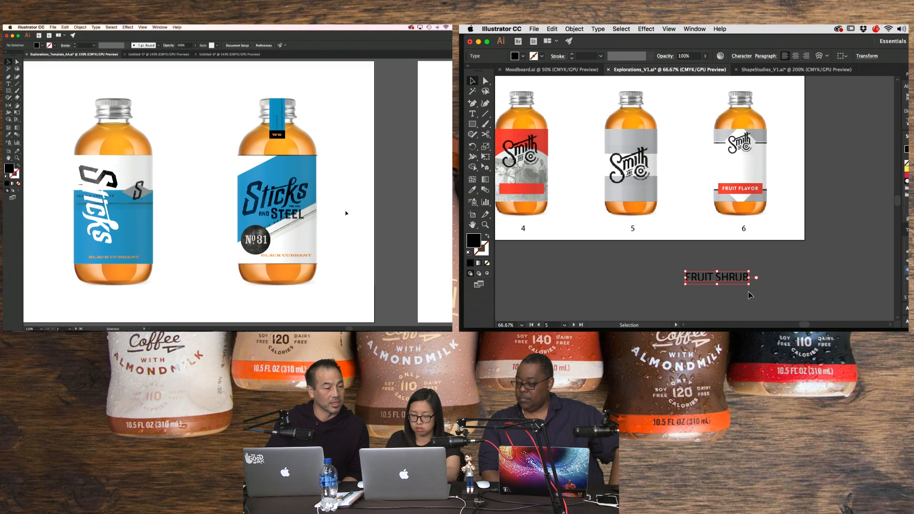
key(alt+Right)
key(alt+Right)
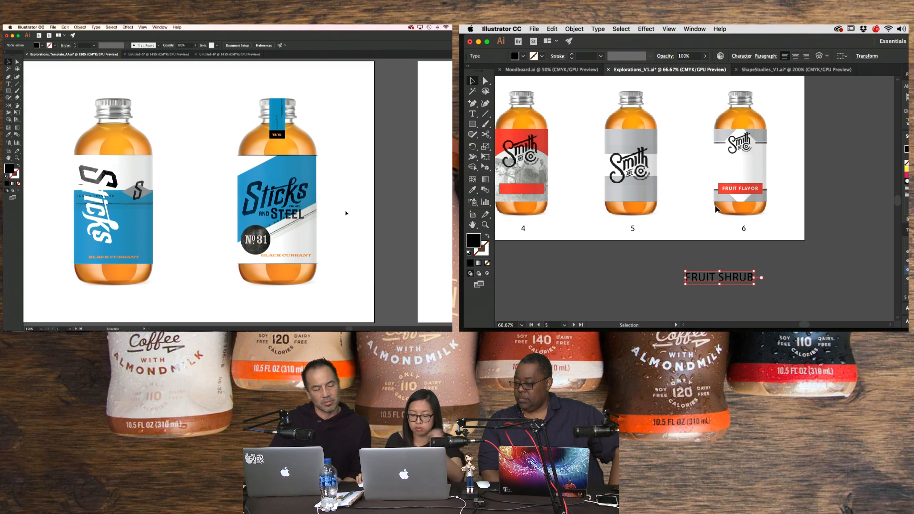
- Examine the body text and Wilder Shrub Co. typeface samples above the bottles as style references for the FRUIT SHRUB text
key(i)
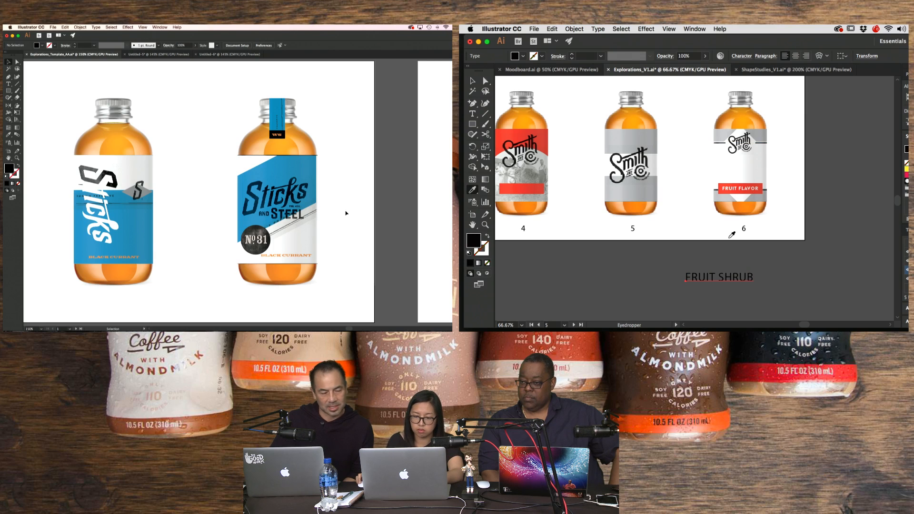
scroll(598, 130, up, 10)
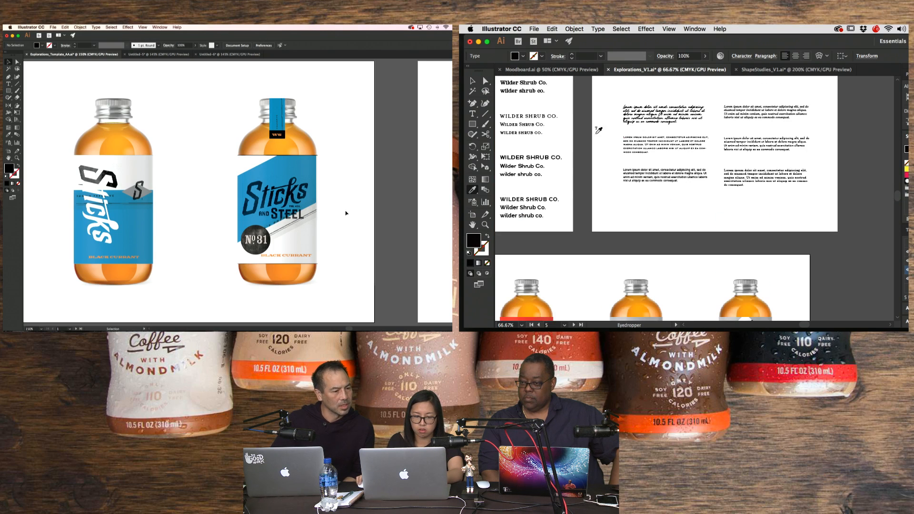
drag(572, 139, 638, 141)
key(a)
drag(567, 169, 801, 196)
click(664, 184)
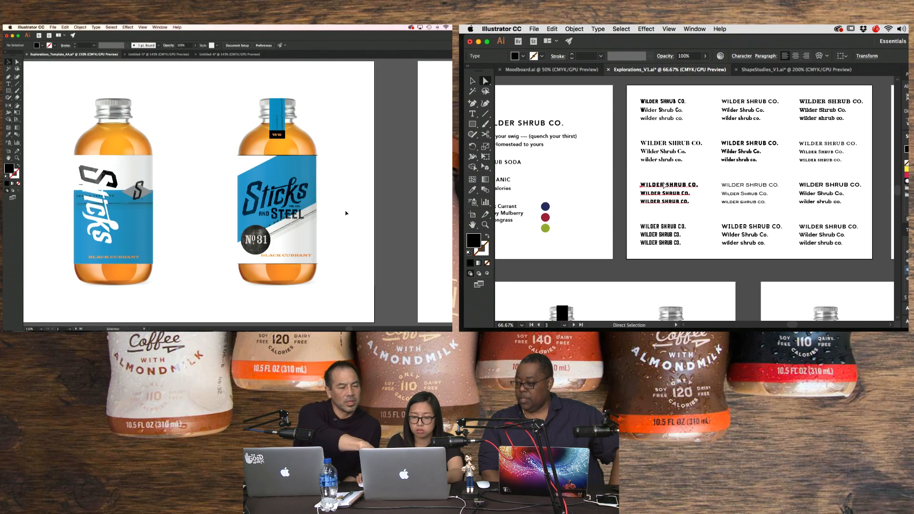
drag(854, 274, 722, 107)
drag(870, 237, 749, 141)
drag(664, 199, 735, 232)
drag(869, 234, 835, 241)
click(844, 95)
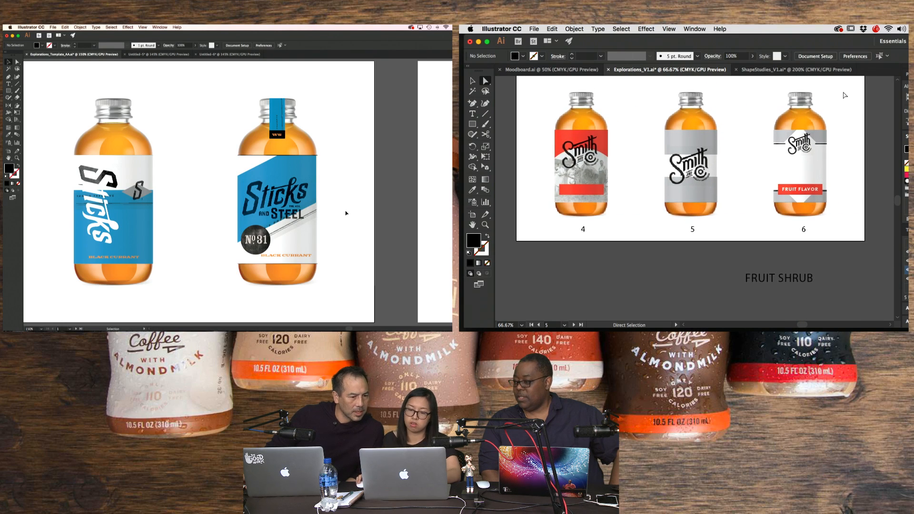
scroll(821, 142, right, 3)
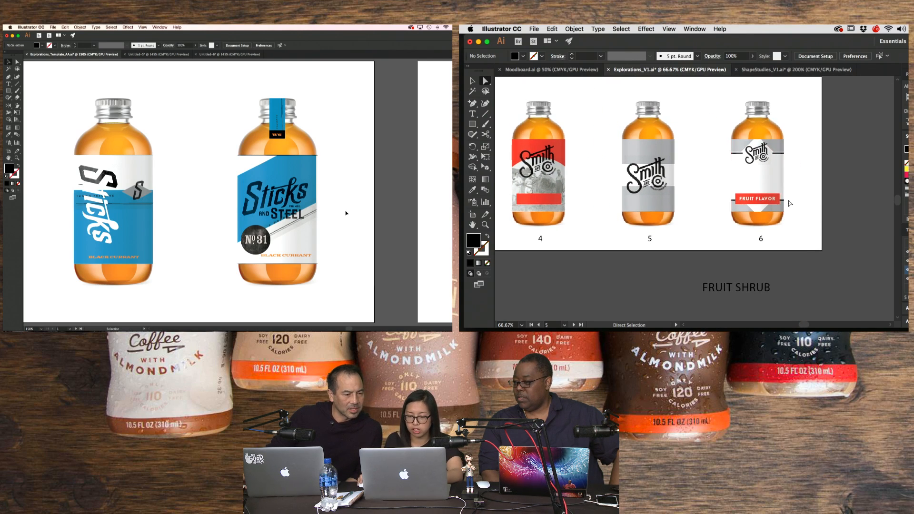
scroll(832, 206, left, 1)
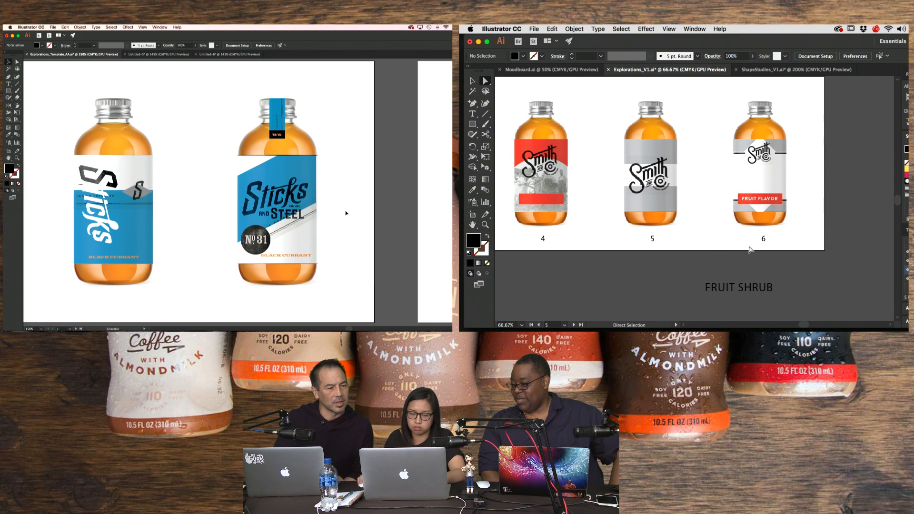
- Review the six numbered Smith & Co bottle label variations across the two side-by-side artboards
key(space)
drag(571, 264, 780, 265)
drag(652, 267, 795, 251)
key(space)
drag(700, 260, 775, 261)
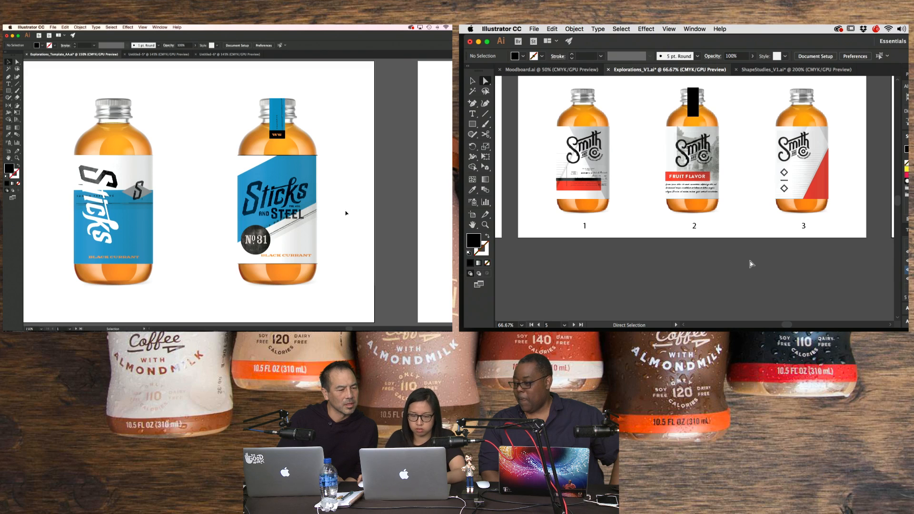
scroll(750, 264, up, 2)
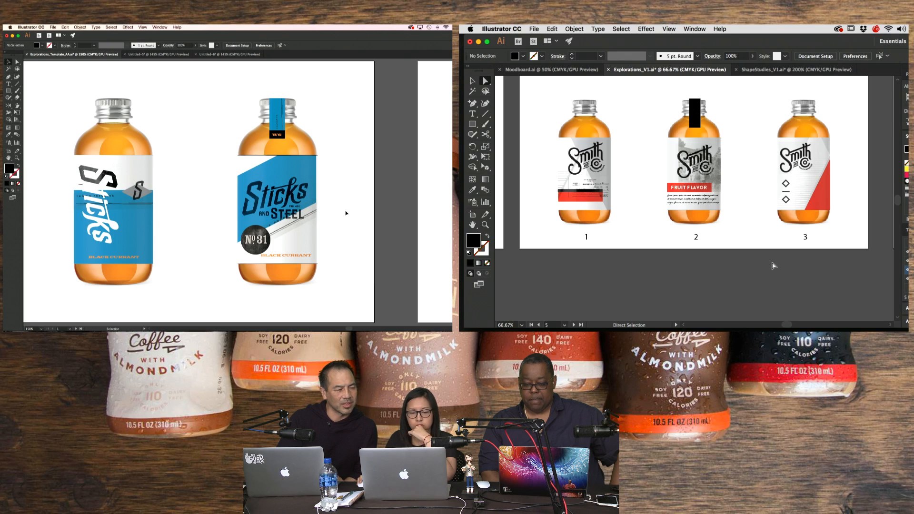
scroll(772, 265, right, 5)
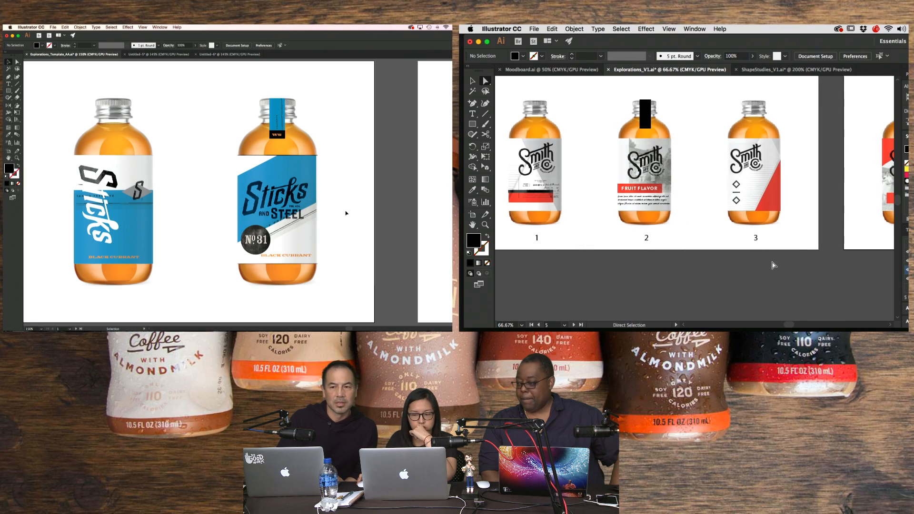
scroll(772, 265, right, 2)
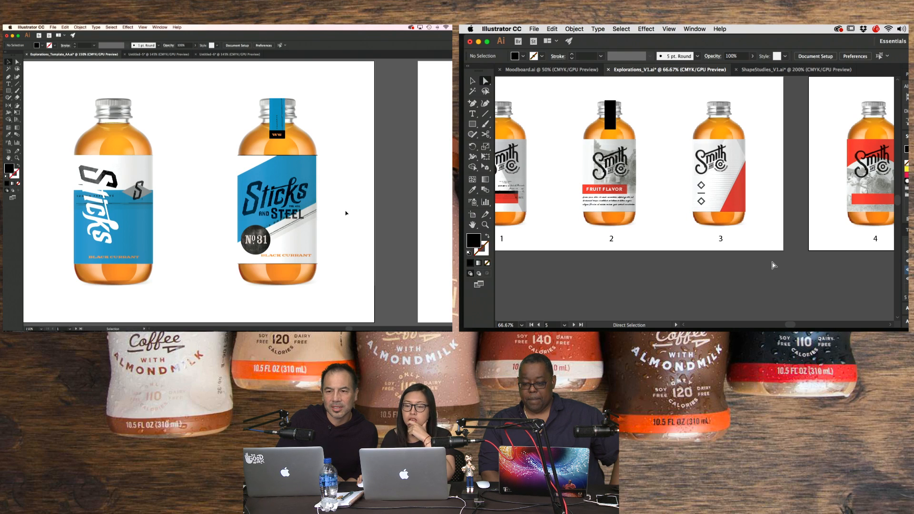
scroll(772, 265, right, 4)
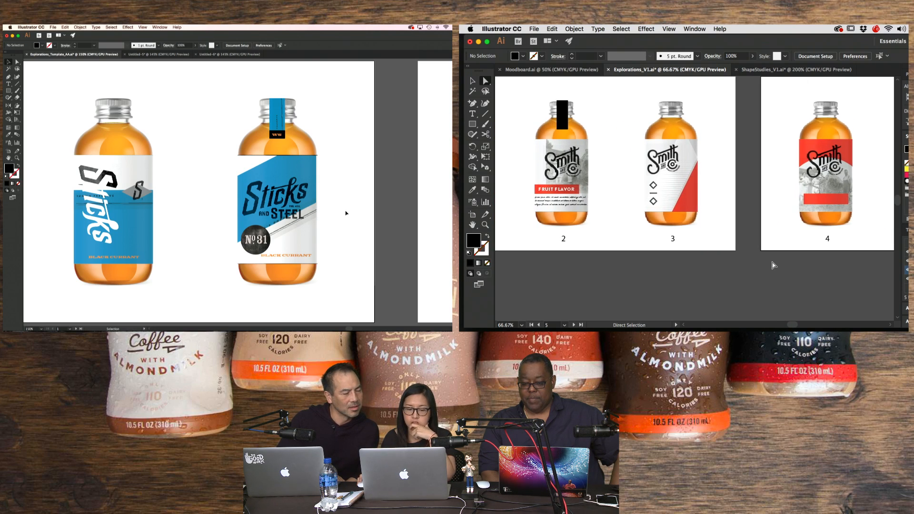
scroll(772, 265, right, 7)
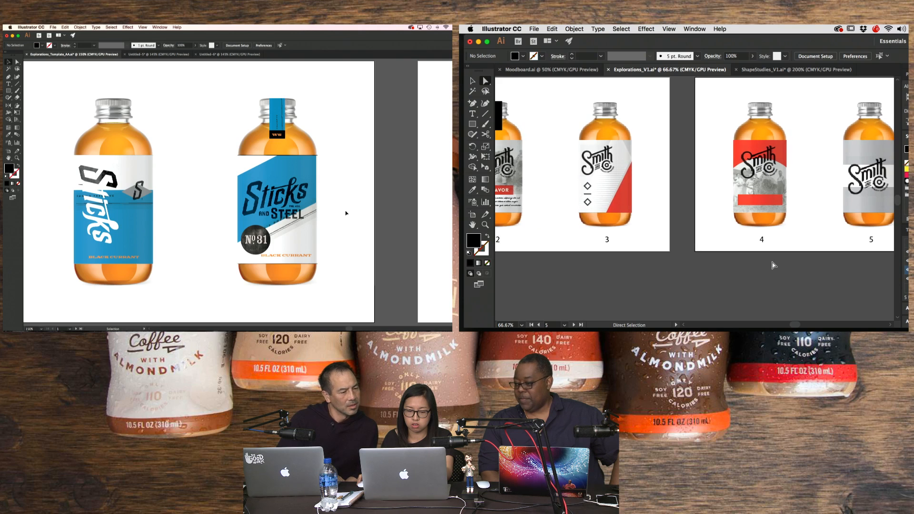
scroll(772, 265, right, 8)
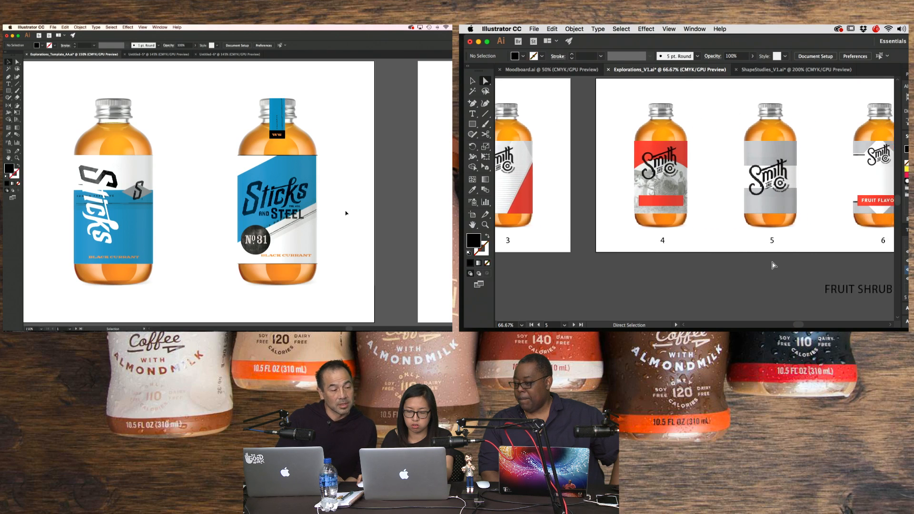
scroll(772, 265, left, 6)
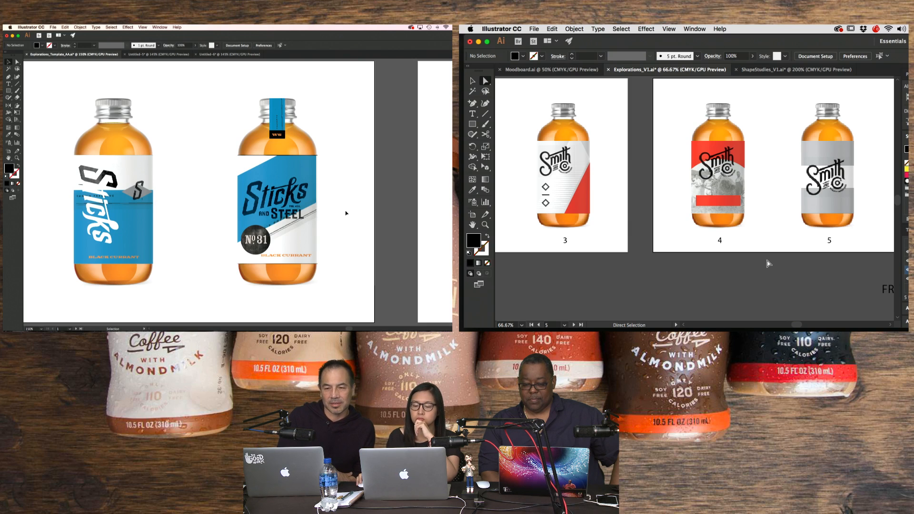
scroll(767, 262, right, 5)
scroll(767, 263, right, 2)
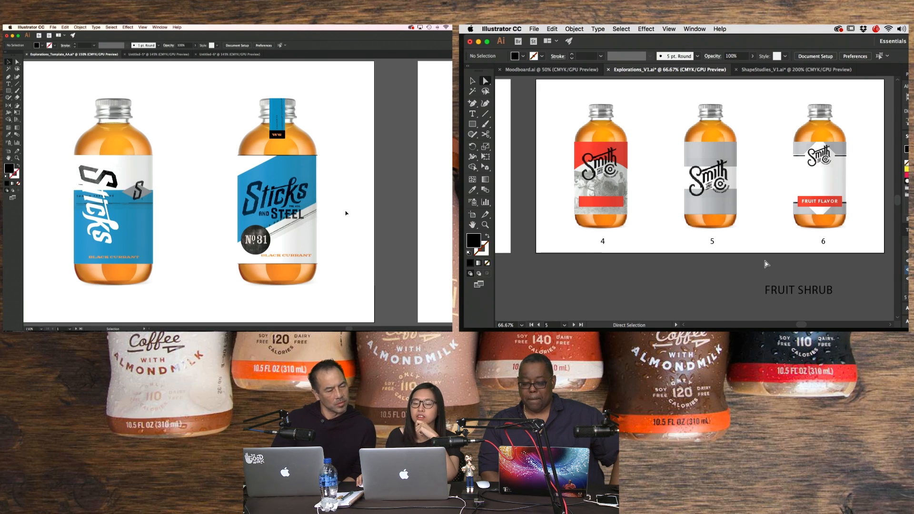
scroll(766, 264, down, 5)
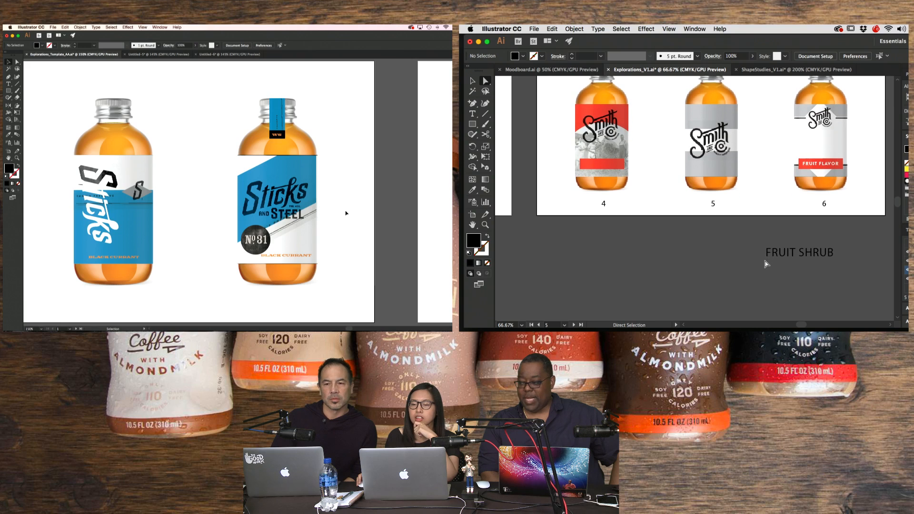
scroll(765, 264, left, 4)
- Move the artboard holding bottles 4 to 6 directly beneath the artboard with bottles 1 to 3, aligned with its side edges
key(super+minus)
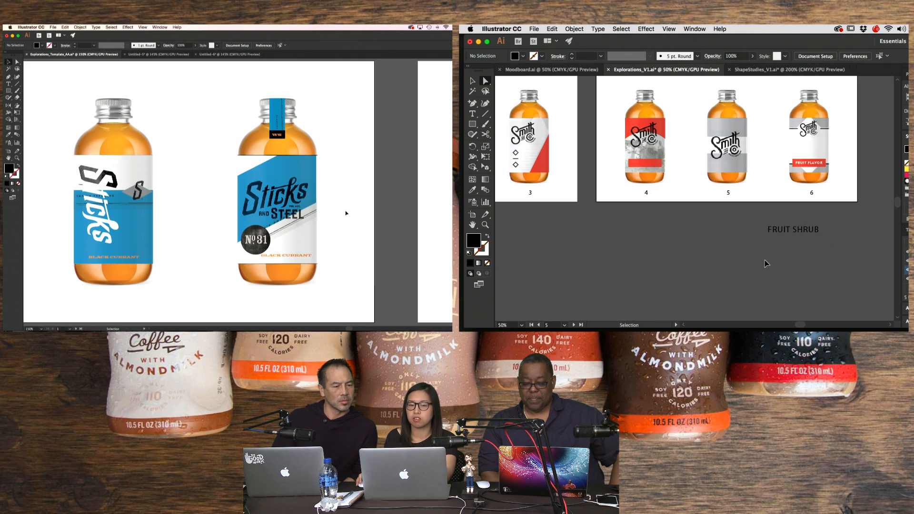
scroll(747, 264, left, 10)
scroll(747, 264, up, 2)
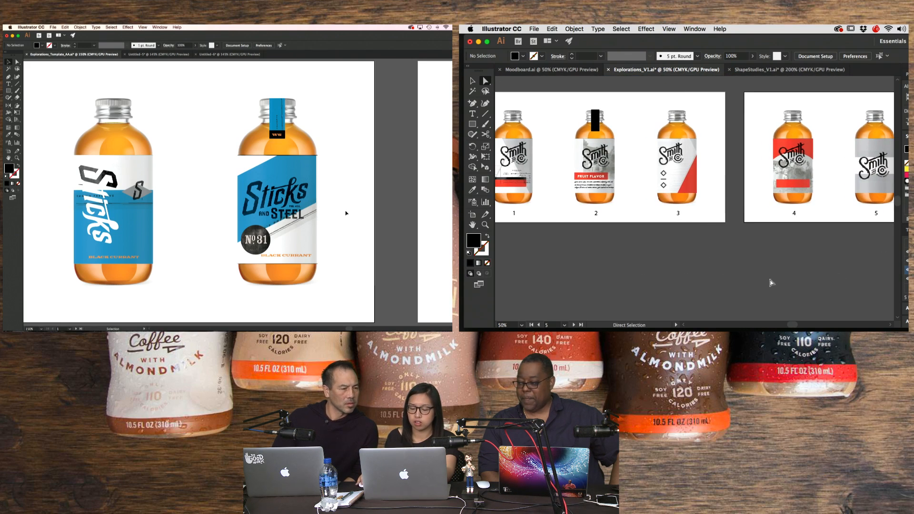
key(p)
key(super+minus)
scroll(768, 285, left, 3)
scroll(769, 285, down, 2)
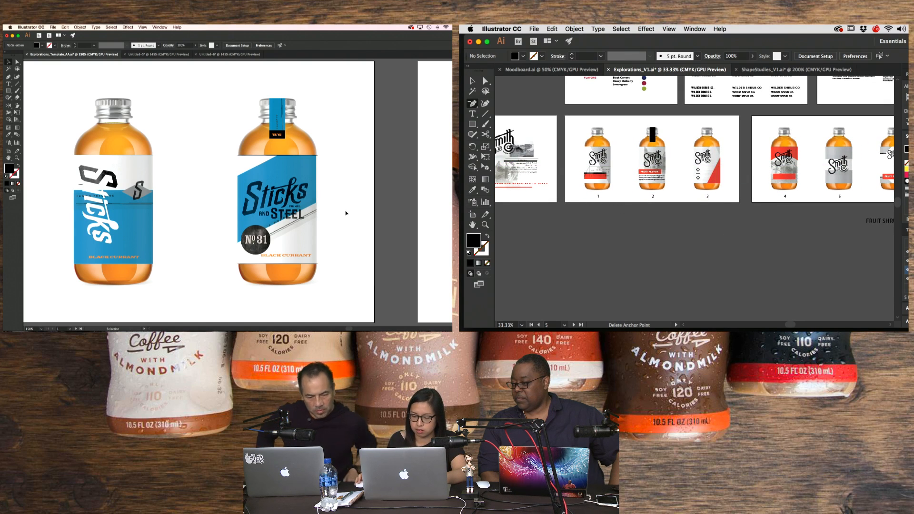
key(shift+o)
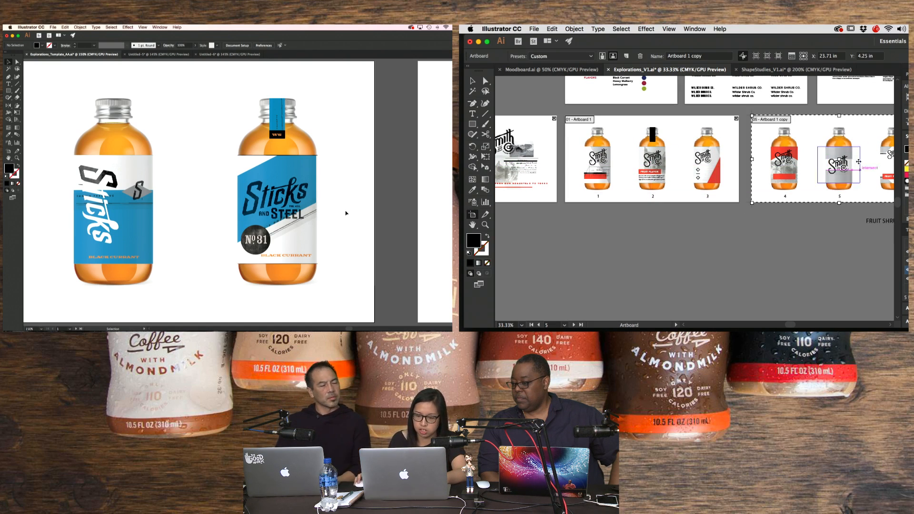
drag(813, 124, 629, 215)
drag(758, 223, 836, 213)
key(super+plus)
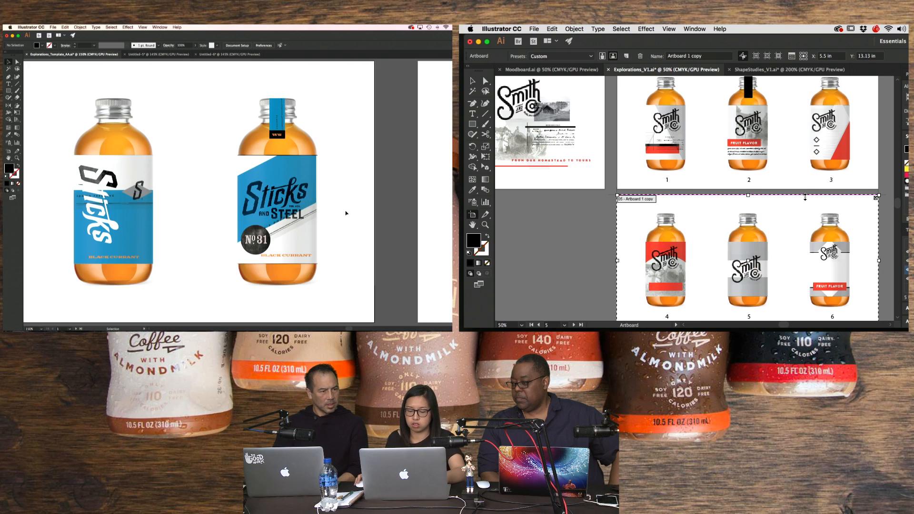
key(v)
- Compare the six numbered Smith & Co bottle labels across the two stacked artboards
key(super+minus)
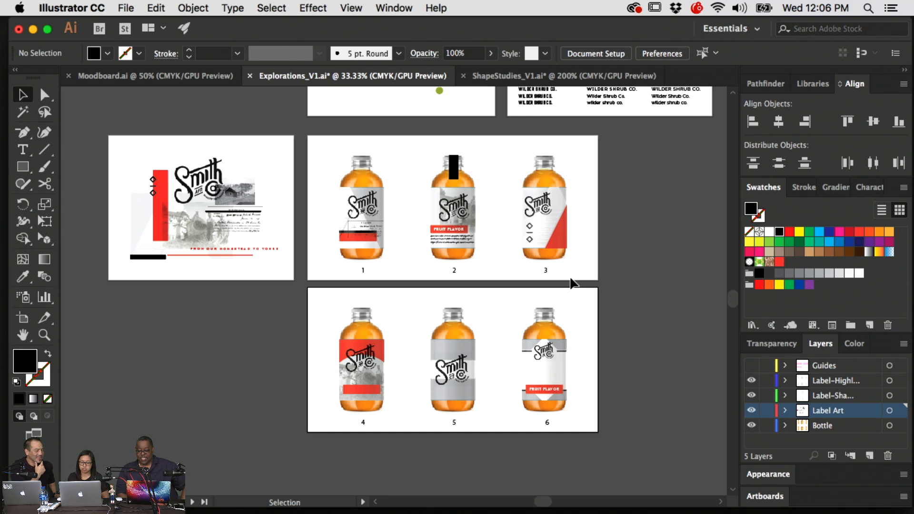
key(super+equal)
key(super+equal)
key(super+minus)
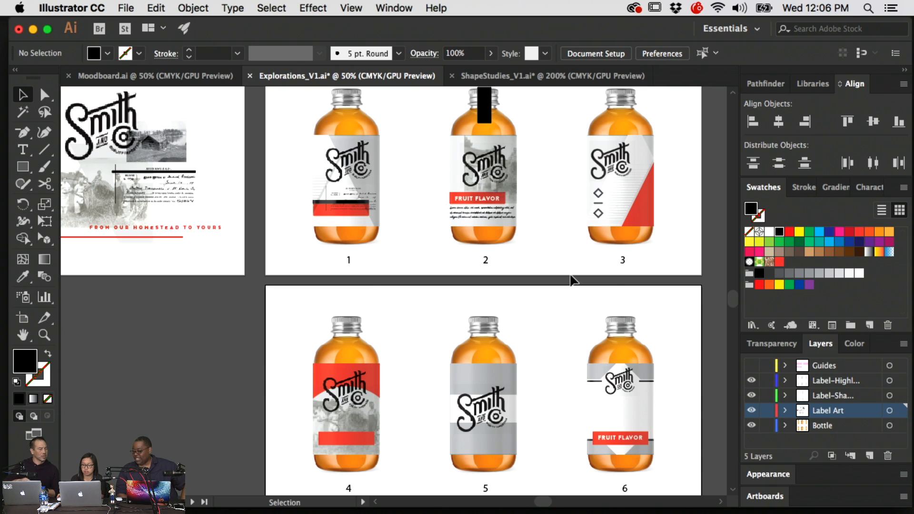
scroll(648, 354, down, 2)
scroll(649, 354, right, 2)
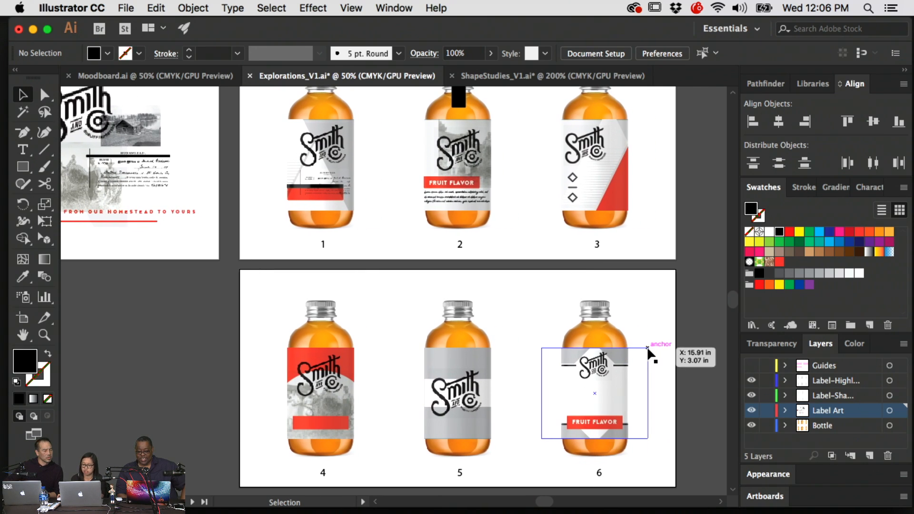
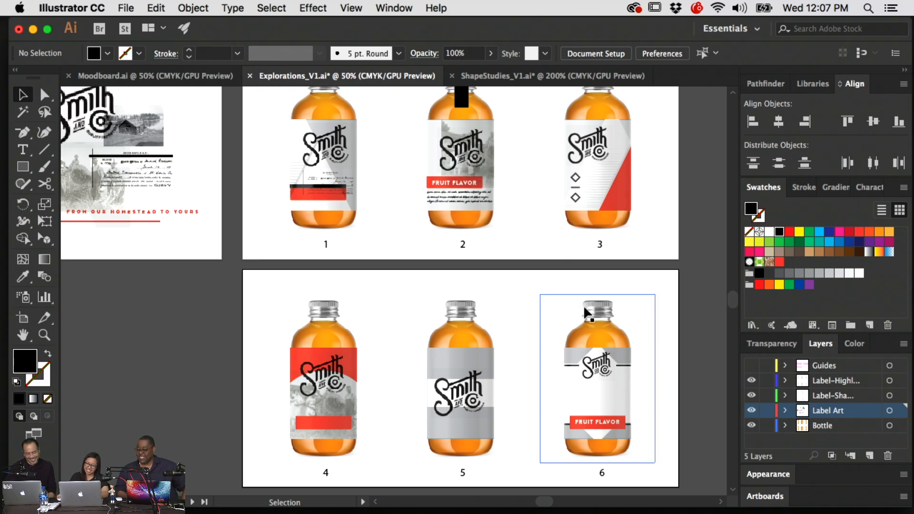
drag(557, 267, 439, 281)
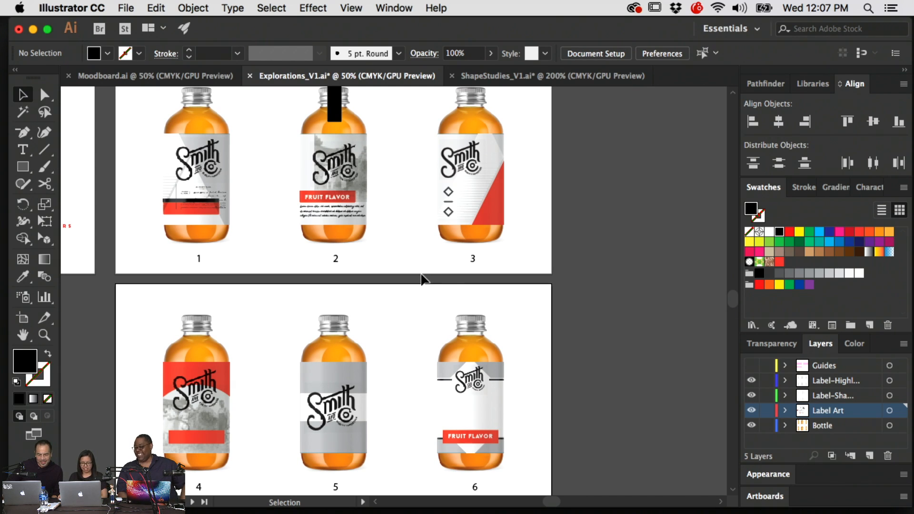
key(super+minus)
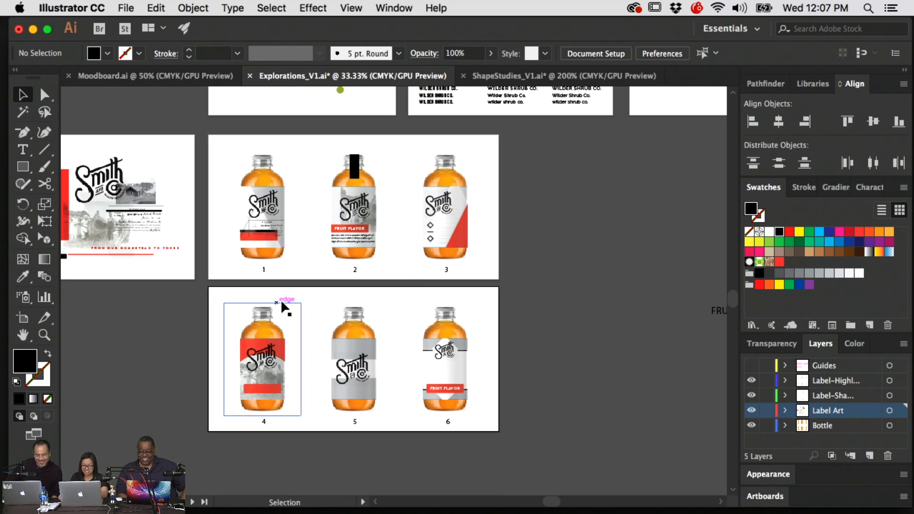
- Delete the loose FRUIT SHRUB text from the empty canvas beside the artboards and save the document
drag(551, 268, 447, 281)
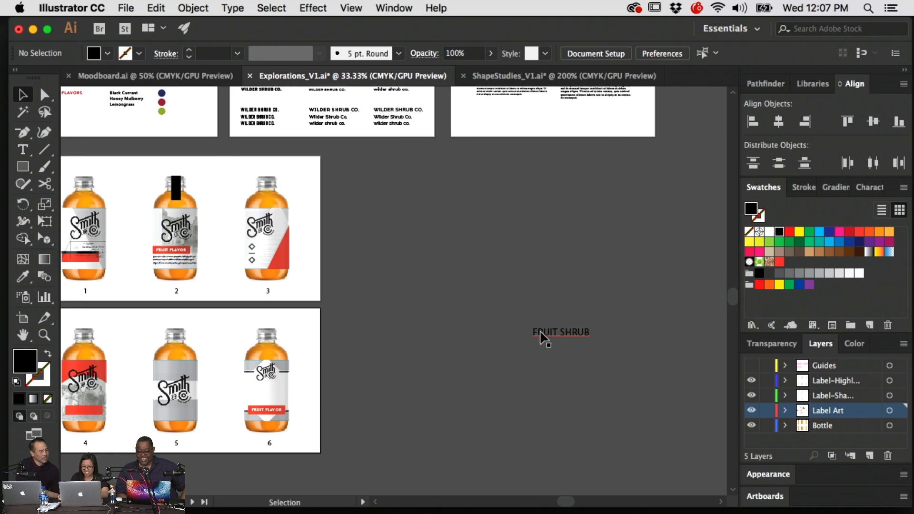
click(543, 336)
key(Delete)
drag(376, 325, 452, 330)
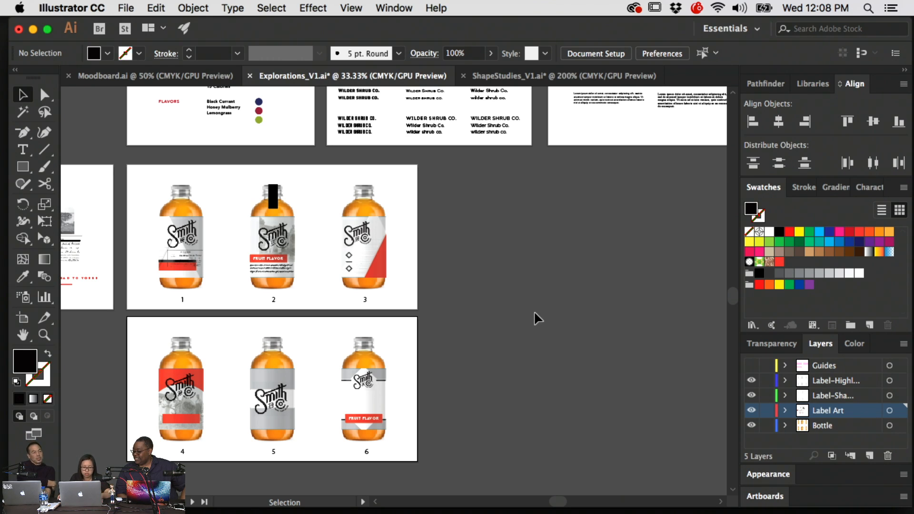
key(super+s)
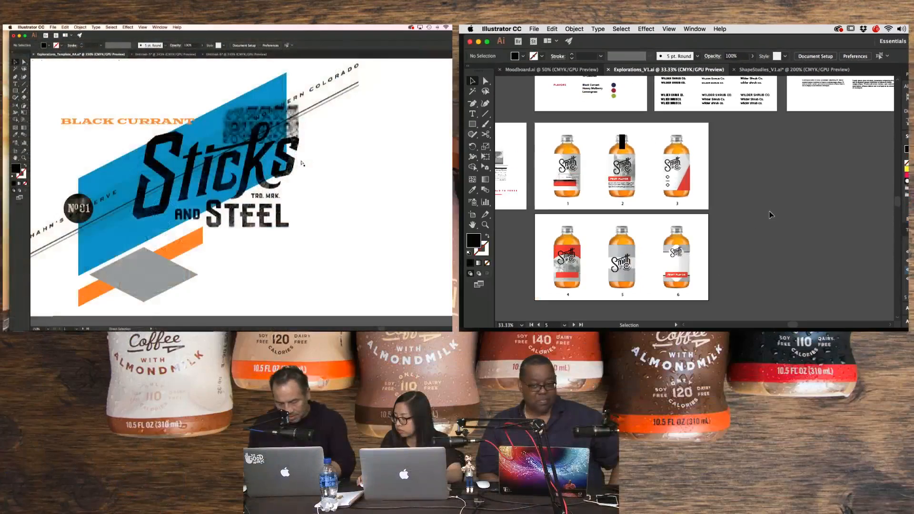
- Open the Character panel in the Smith & Co explorations document
drag(273, 187, 303, 192)
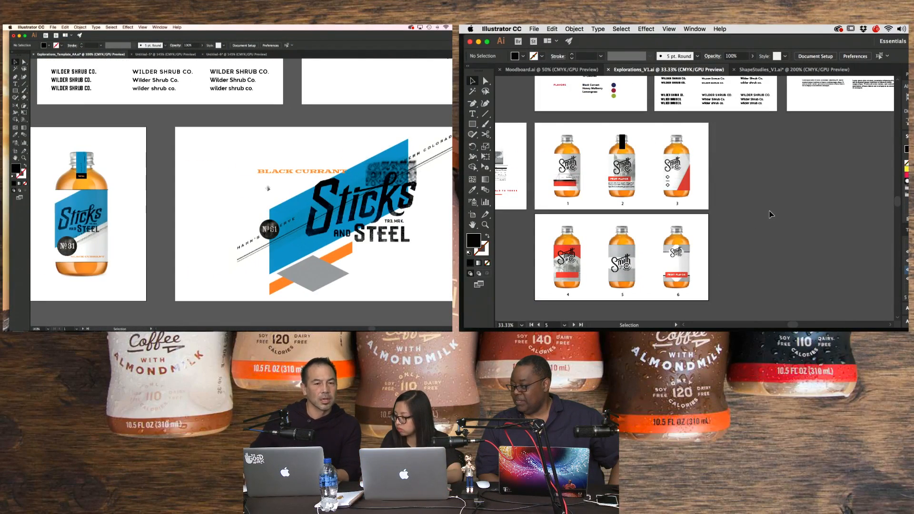
drag(243, 184, 279, 190)
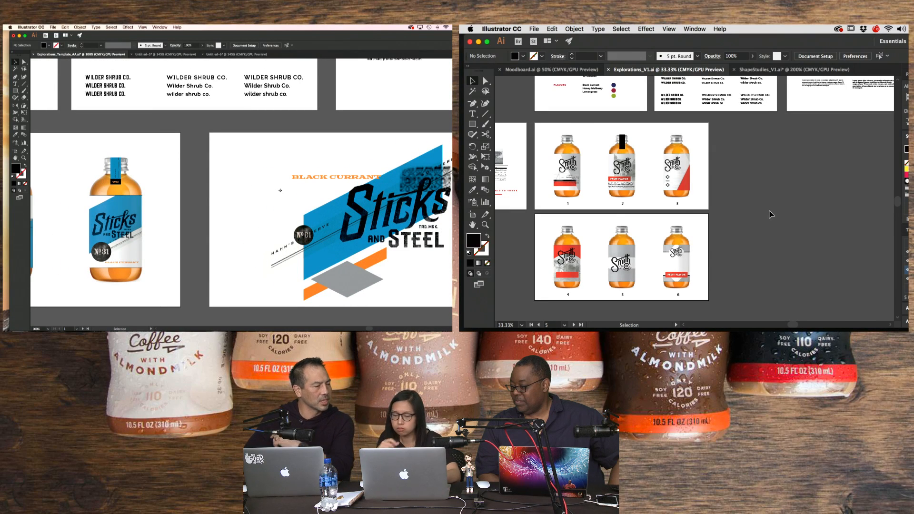
drag(771, 211, 751, 292)
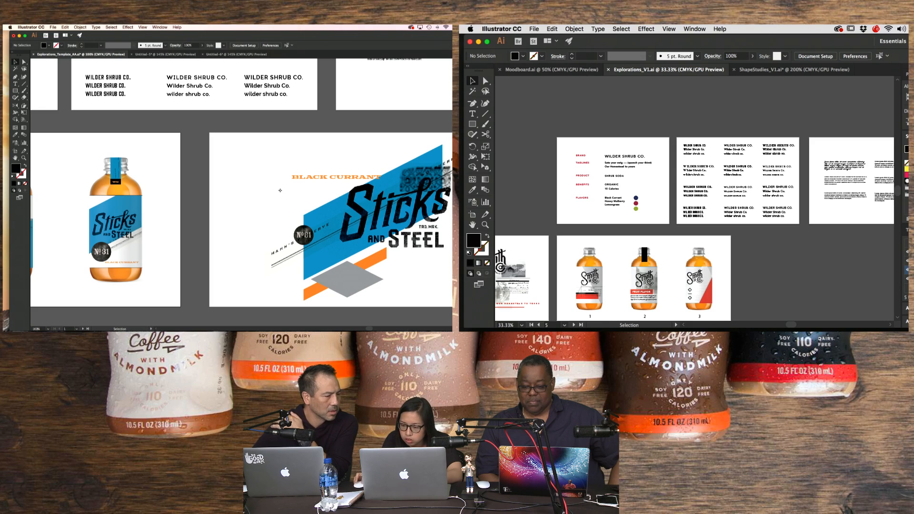
click(687, 28)
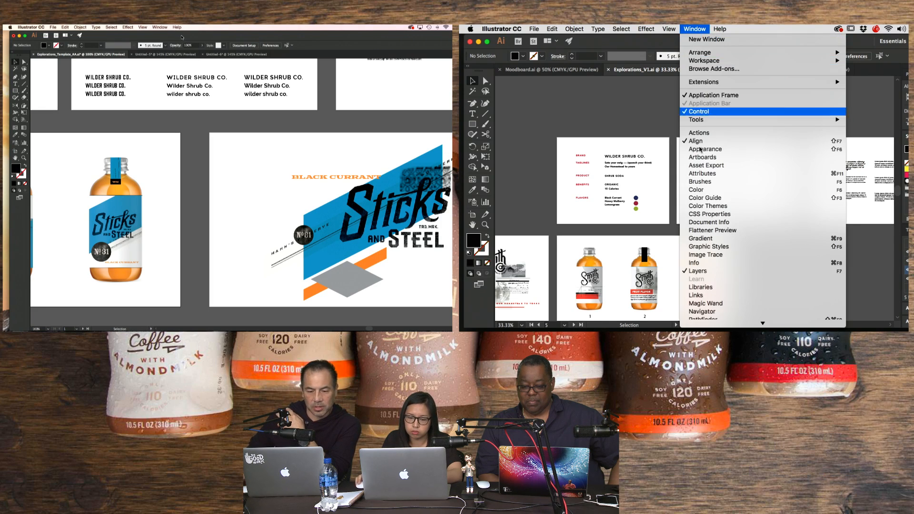
scroll(713, 305, down, 3)
mouse_move(718, 289)
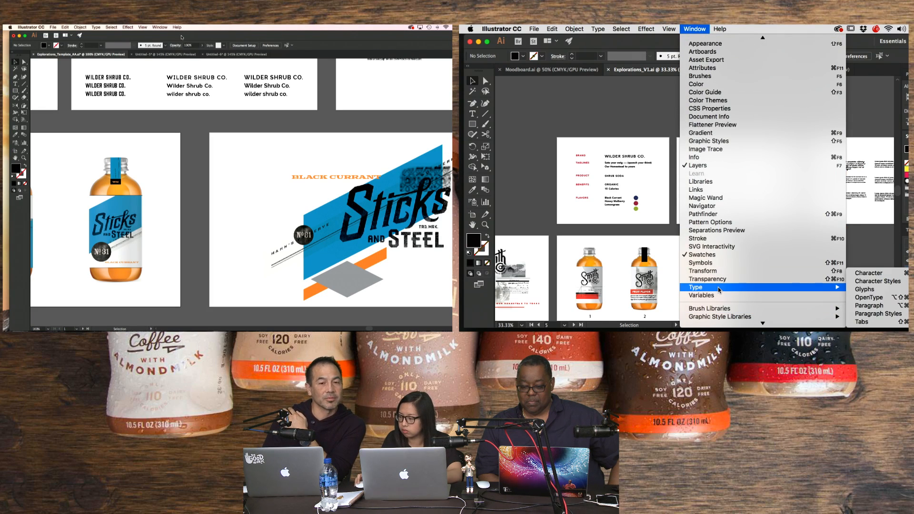
mouse_move(181, 37)
mouse_down()
mouse_move(197, 36)
mouse_move(183, 35)
mouse_up()
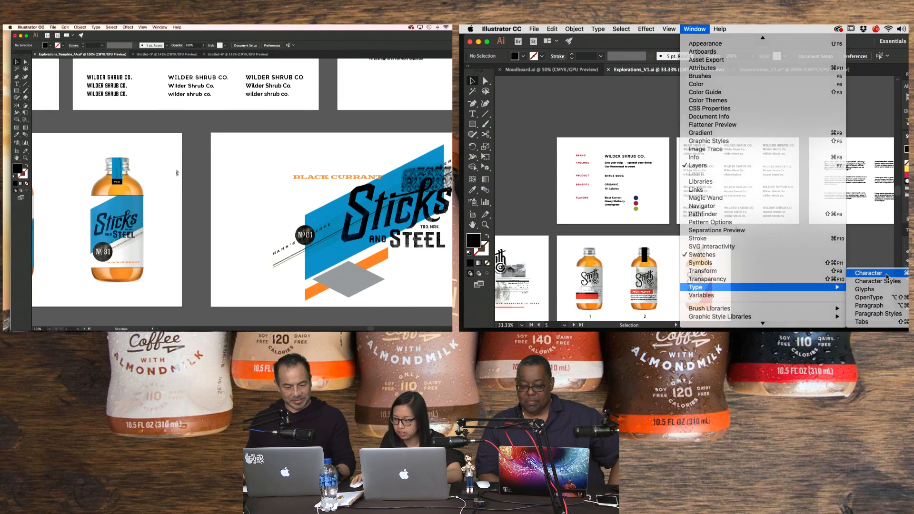
click(887, 276)
- Examine the Wilder Shrub Co. typeface samples and the six numbered bottle labels beneath them
drag(162, 197, 234, 207)
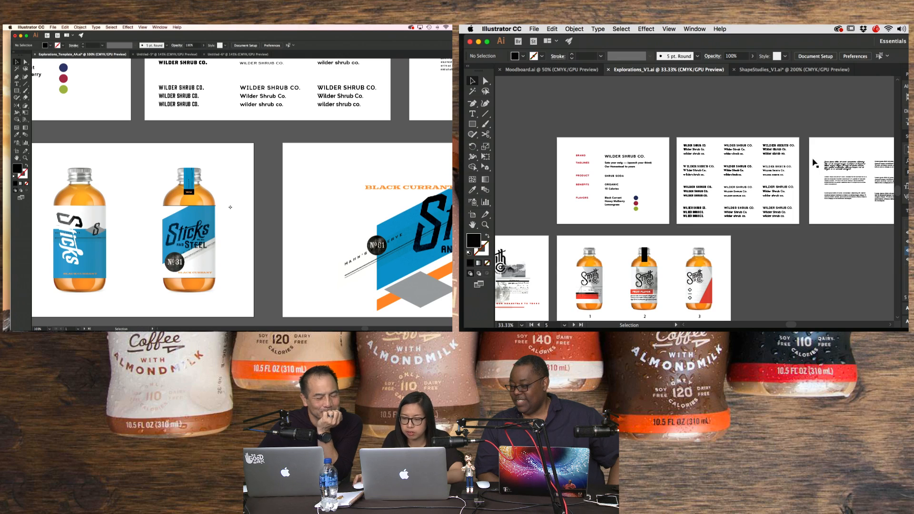
key(super+equal)
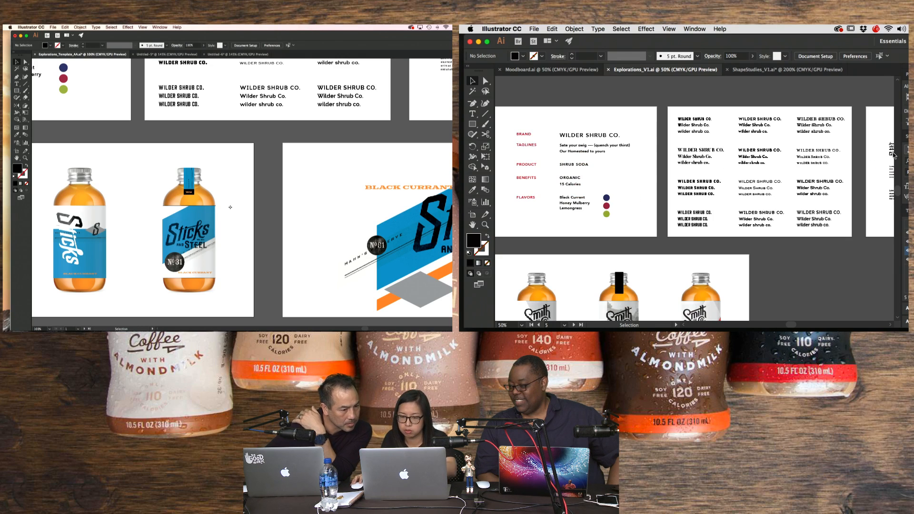
click(487, 82)
key(space)
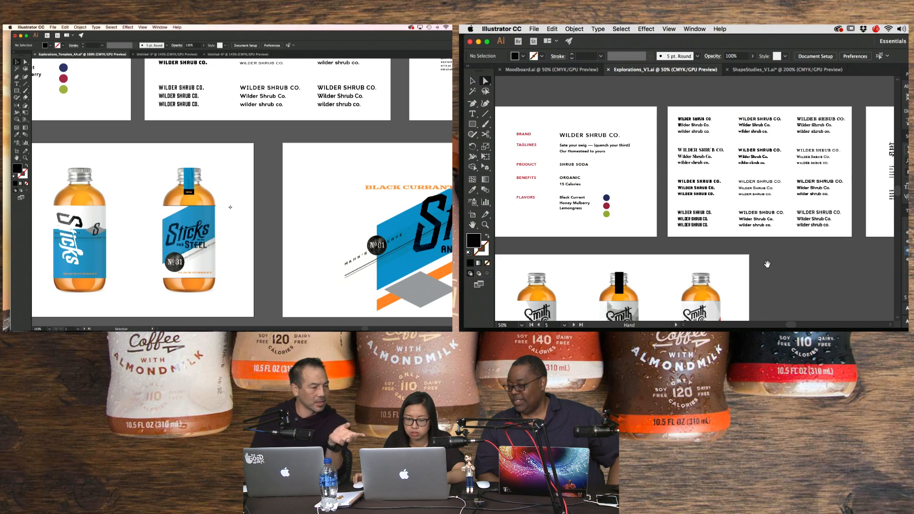
drag(766, 263, 816, 100)
drag(775, 185, 832, 176)
drag(632, 181, 608, 161)
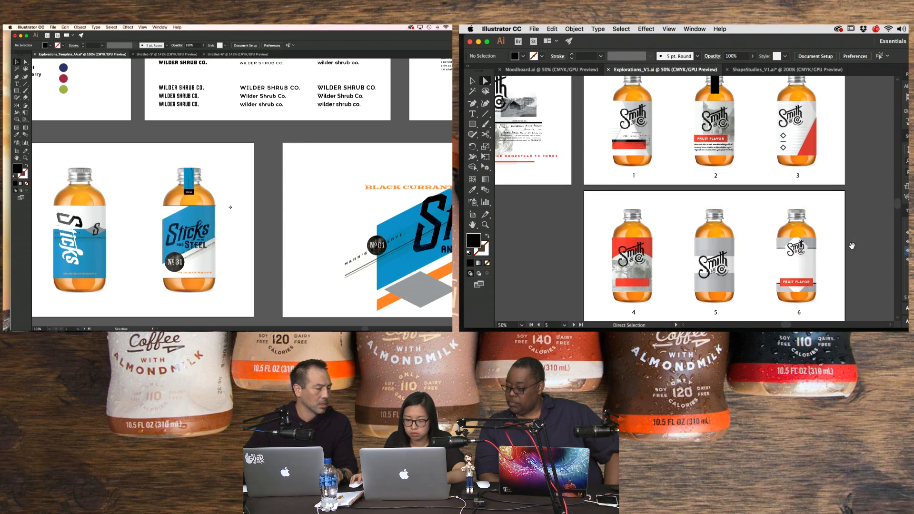
scroll(667, 267, up, 5)
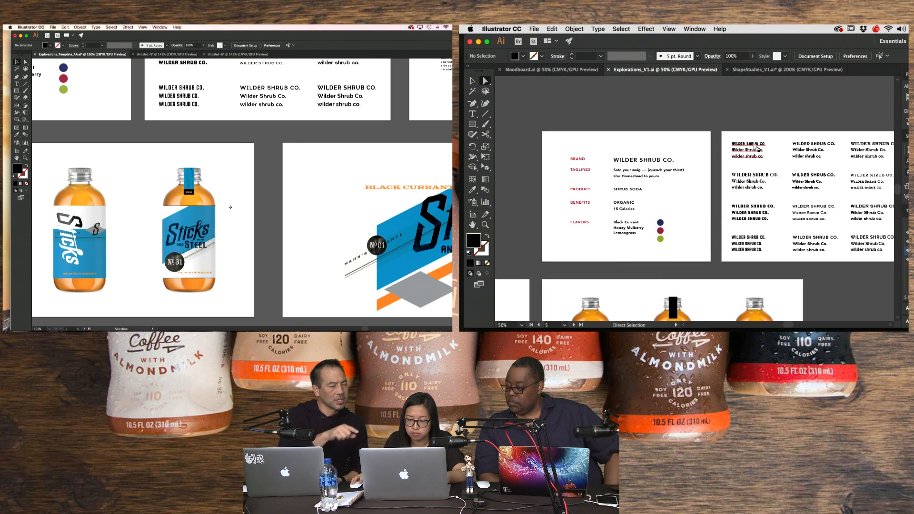
- Examine the rows of Wilder Shrub Co. typeface samples up close and return to the brand brief artboard in the other explorations document
scroll(655, 182, down, 3)
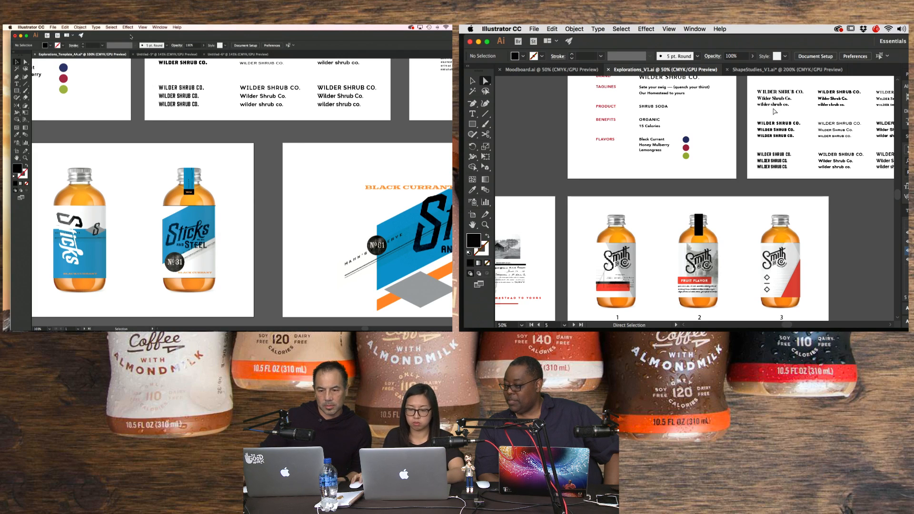
drag(774, 111, 630, 190)
key(super+equal)
key(super+equal)
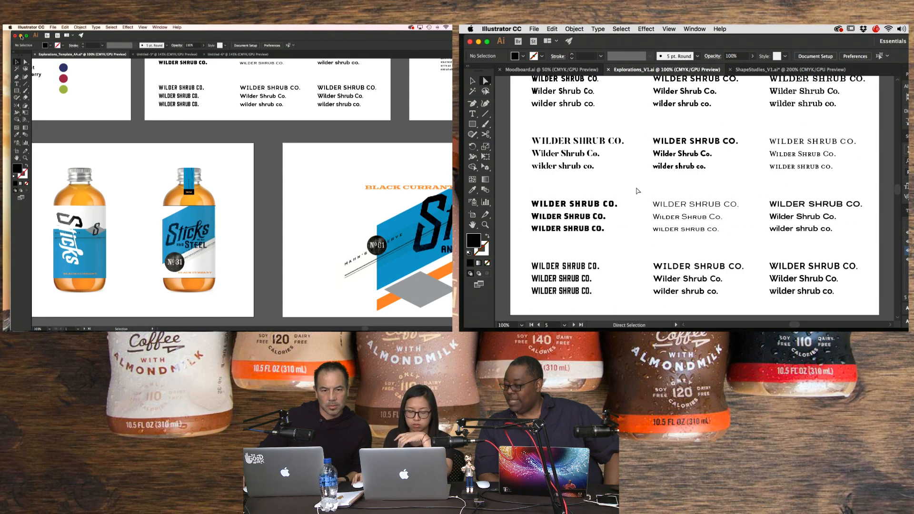
scroll(639, 190, up, 2)
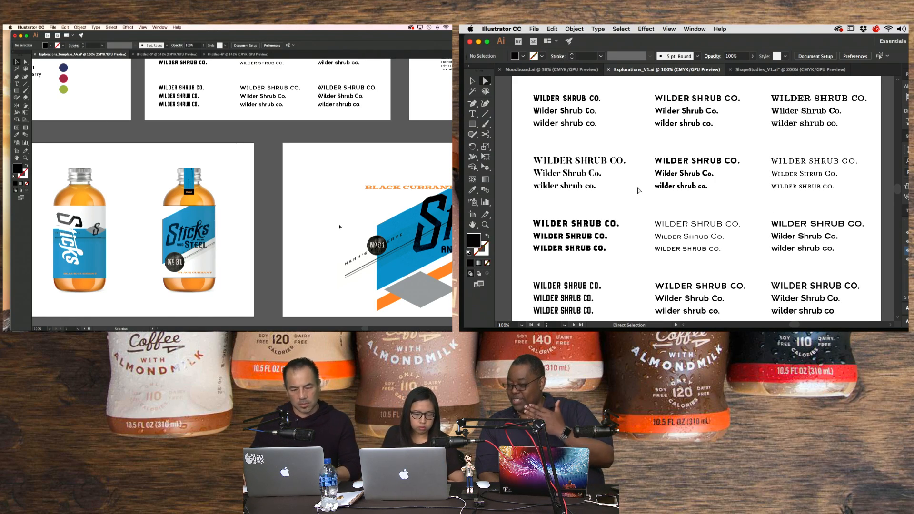
drag(380, 157, 218, 272)
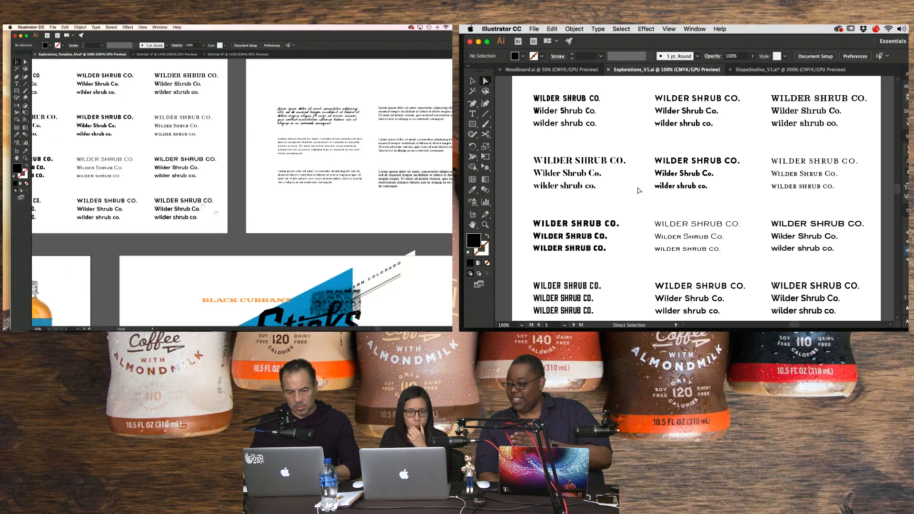
drag(123, 174, 299, 206)
drag(158, 192, 334, 194)
key(super+o)
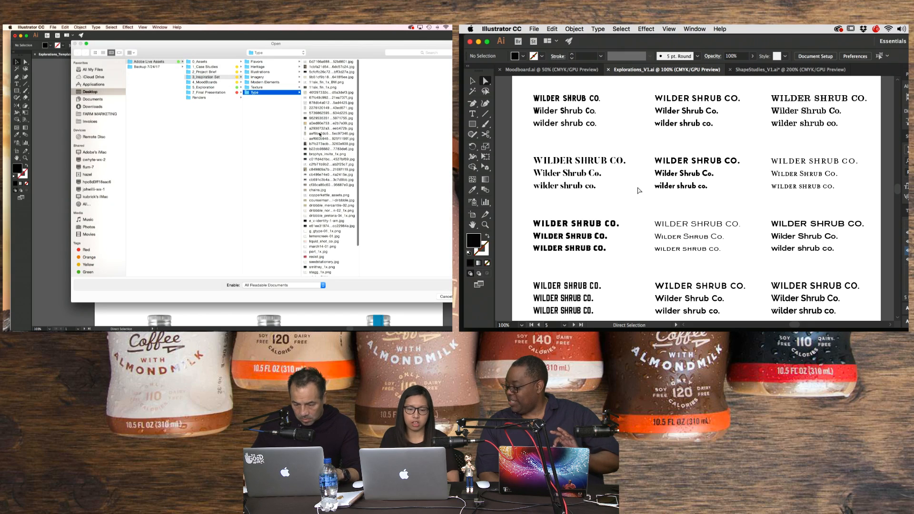
click(226, 61)
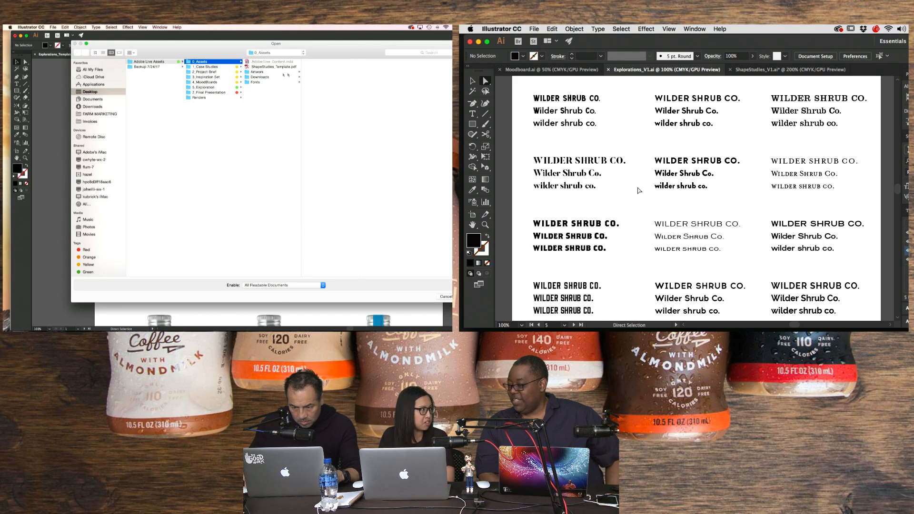
click(262, 73)
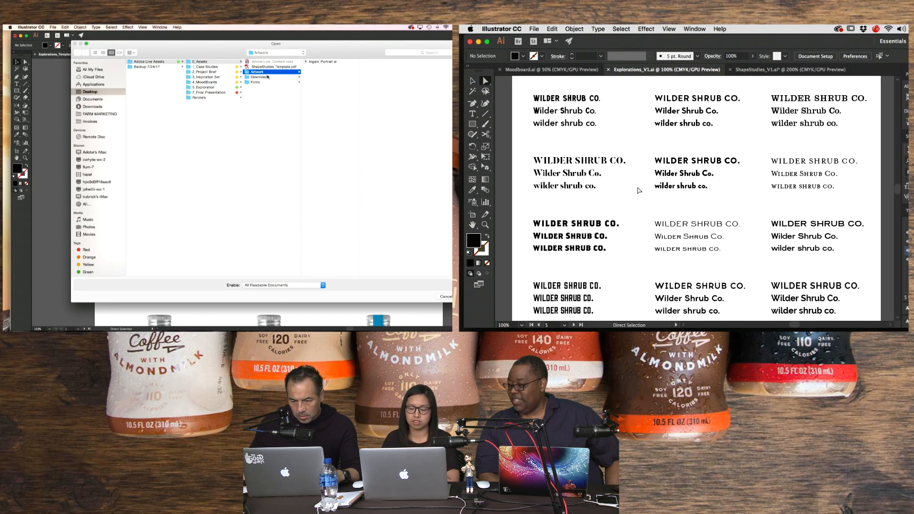
click(268, 77)
key(super+minus)
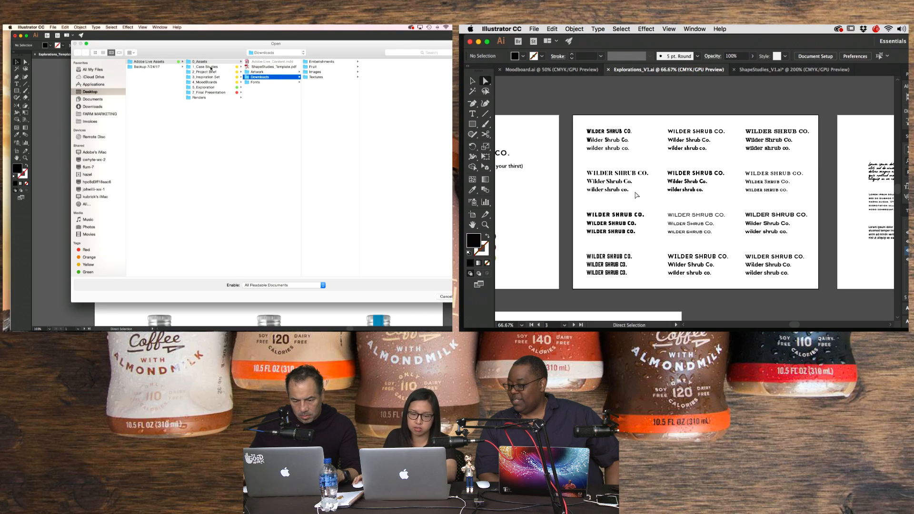
click(207, 67)
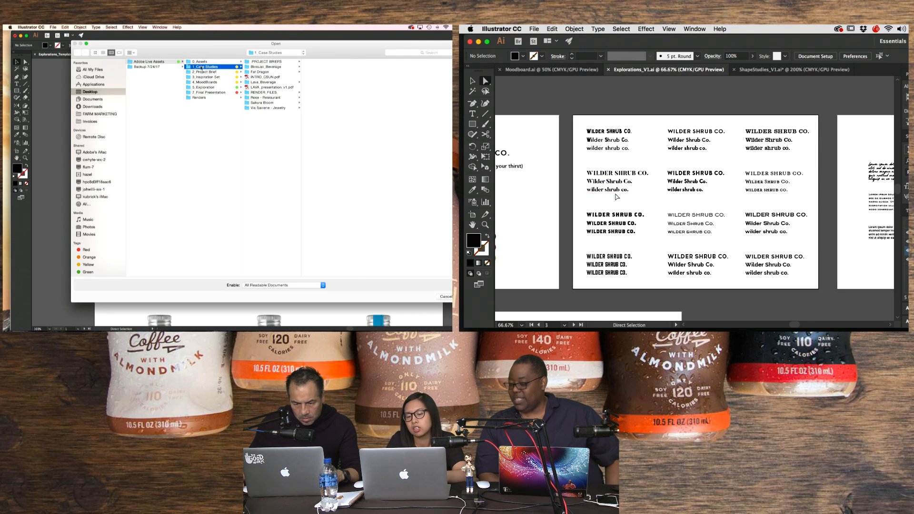
click(202, 61)
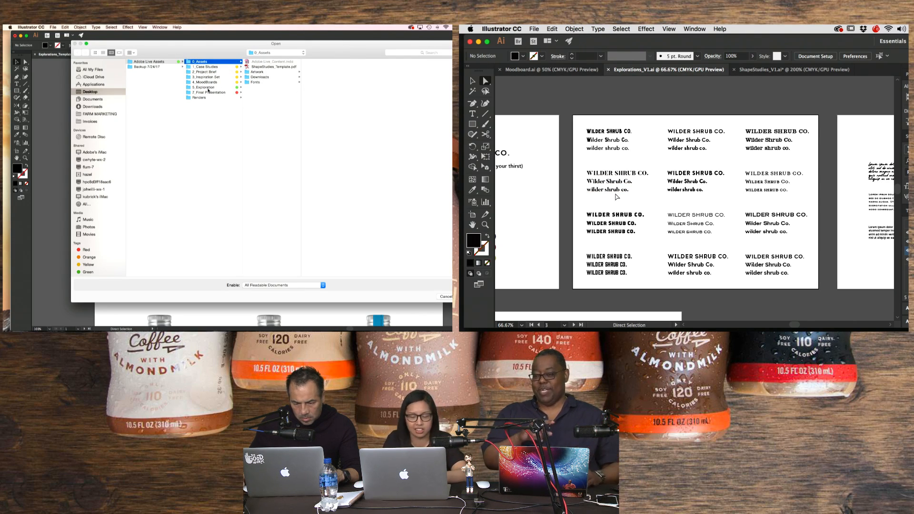
click(210, 83)
click(279, 72)
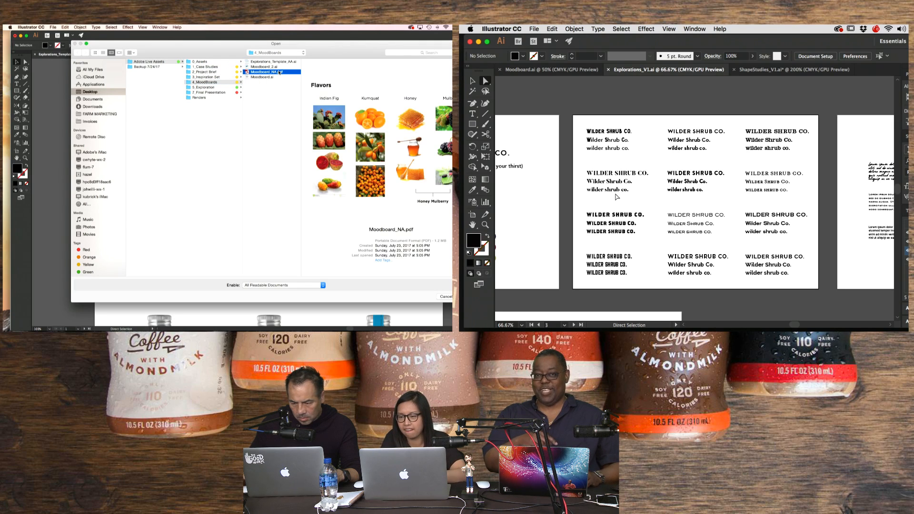
key(Return)
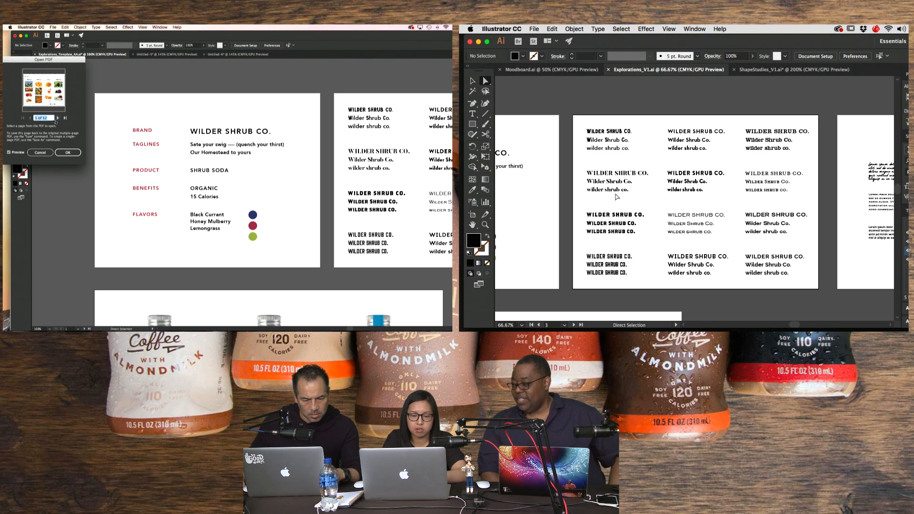
click(39, 152)
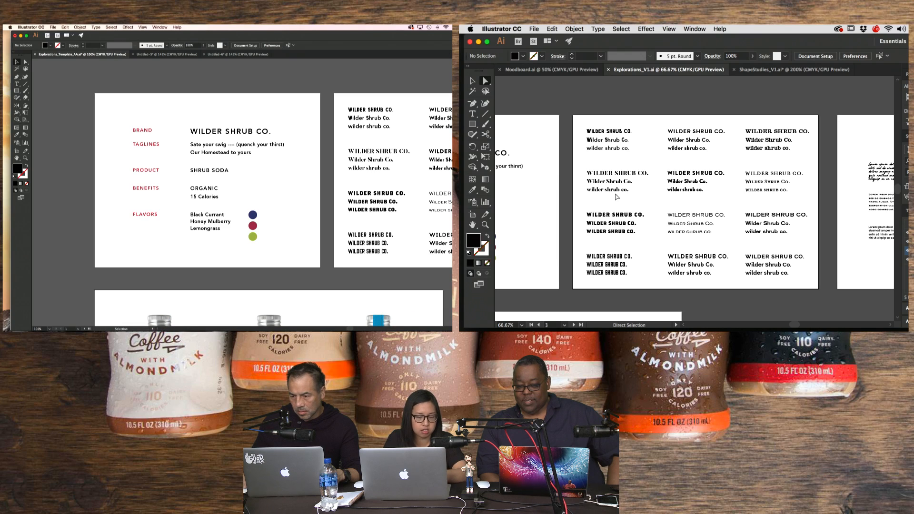
- Switch to Finder and open Moodboard_NA.pdf from the 4_MoodBoards folder in Acrobat
drag(423, 37, 342, 37)
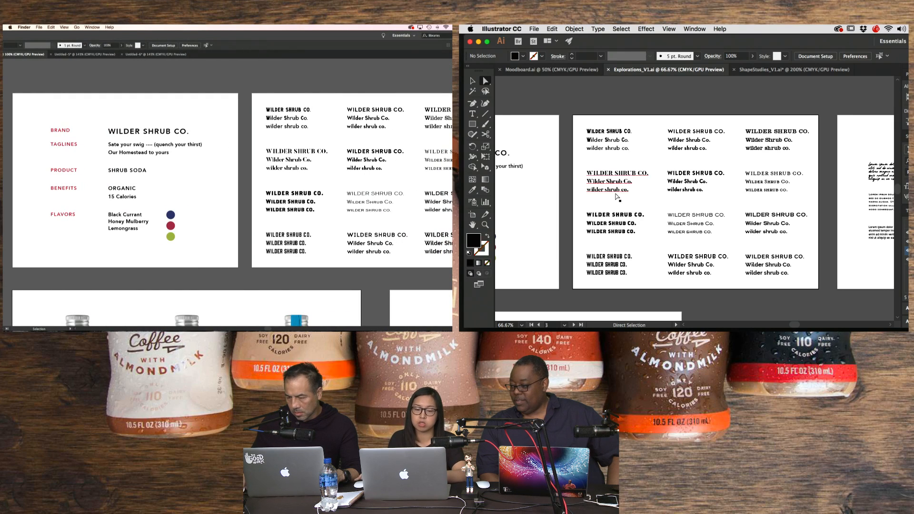
drag(564, 259, 677, 91)
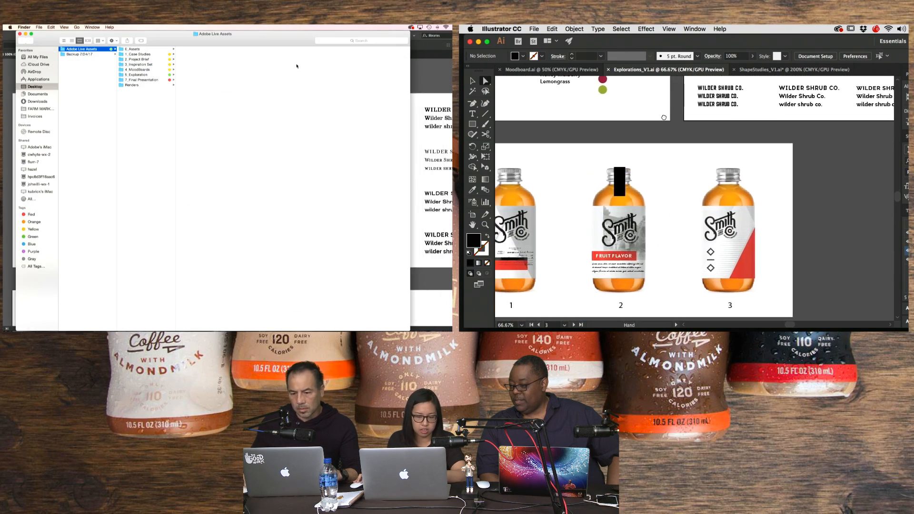
drag(531, 188, 592, 173)
drag(154, 41, 140, 40)
click(131, 71)
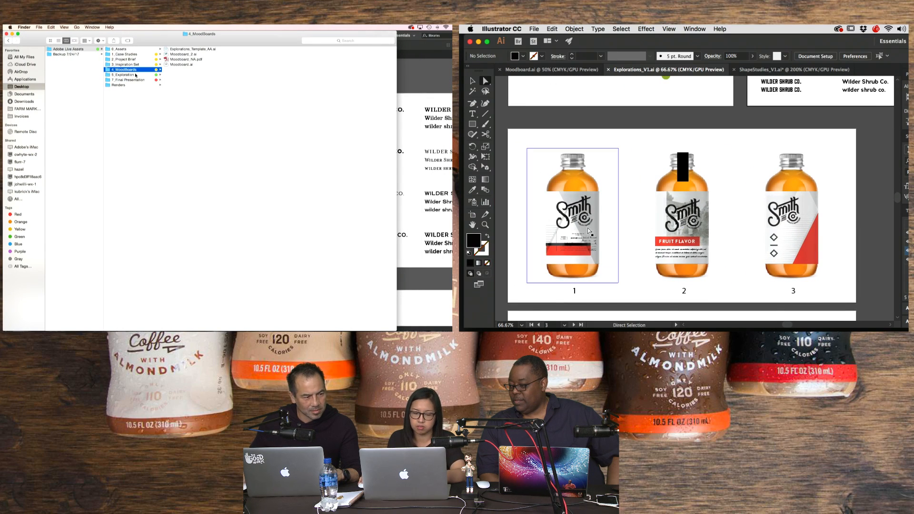
click(189, 59)
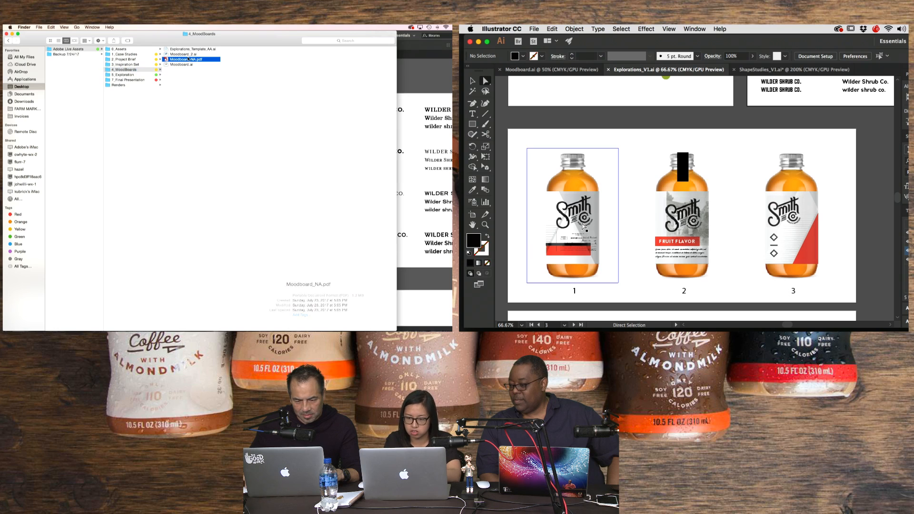
double_click(181, 61)
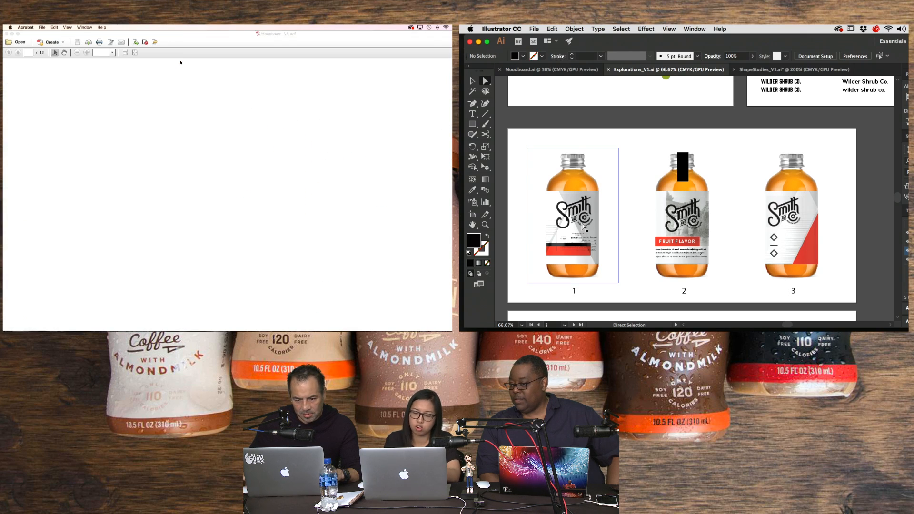
- Page through the moodboard PDF past the flavor pages to the Prairie Land page with the Wilder Shrub Co. badge logos
key(Right)
key(Right)
key(Right)
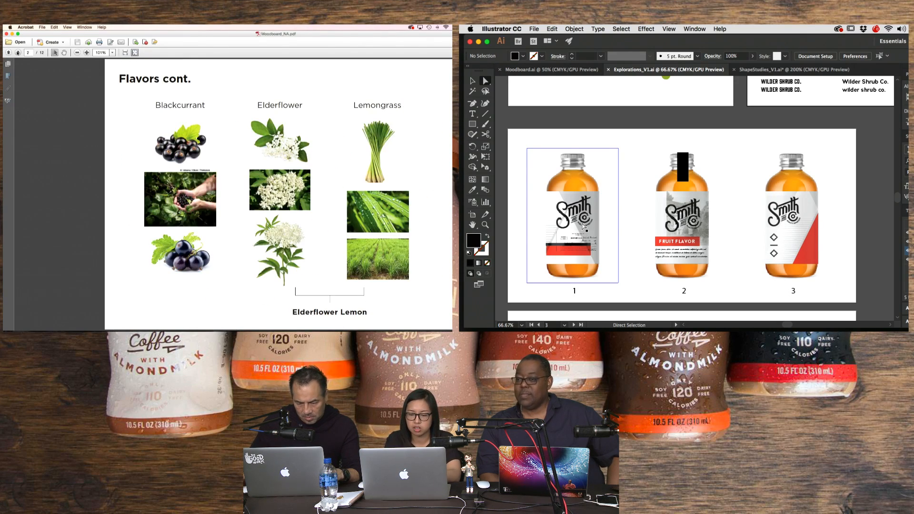
key(Right)
key(Right)
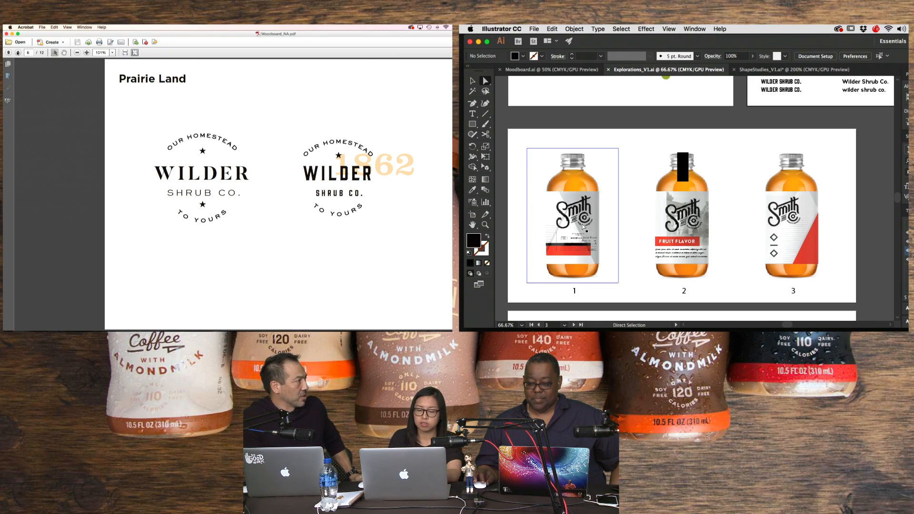
- Review the two rows of Smith & Co bottle label variations in Explorations_V1.ai
key(space)
drag(730, 261, 730, 246)
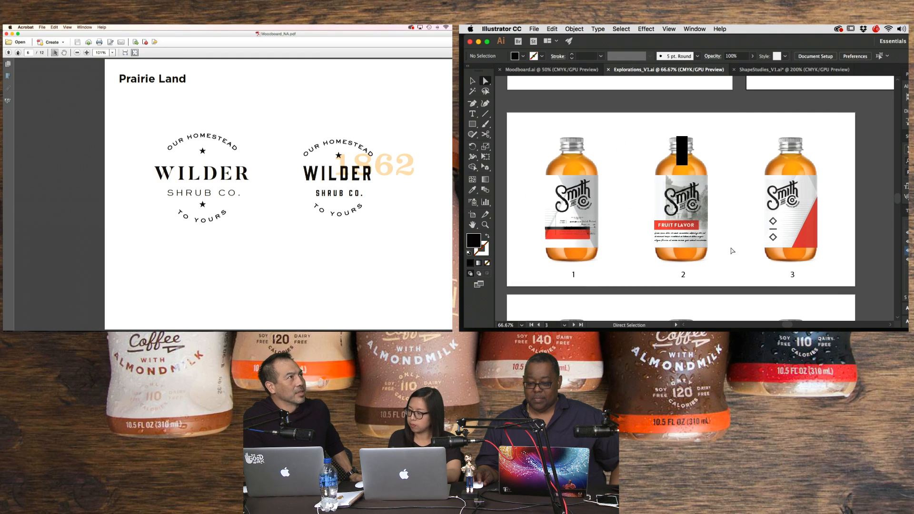
scroll(732, 251, down, 3)
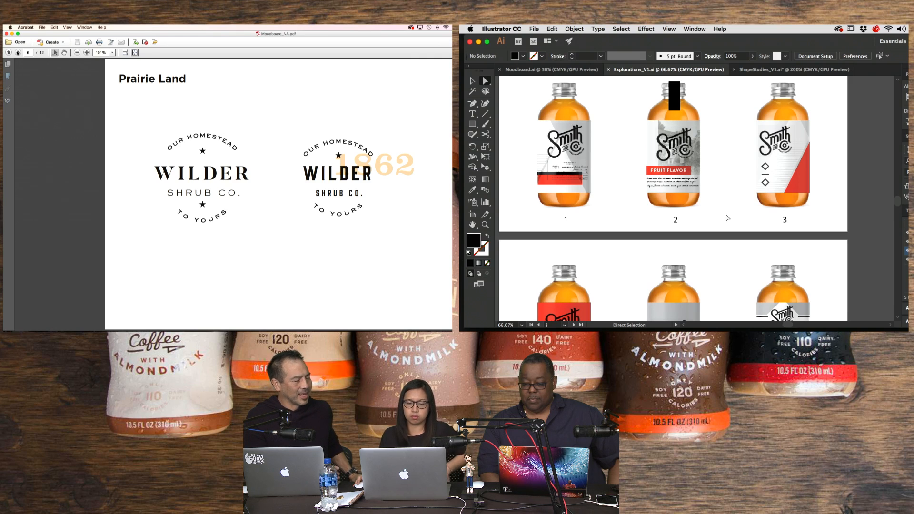
scroll(724, 219, down, 3)
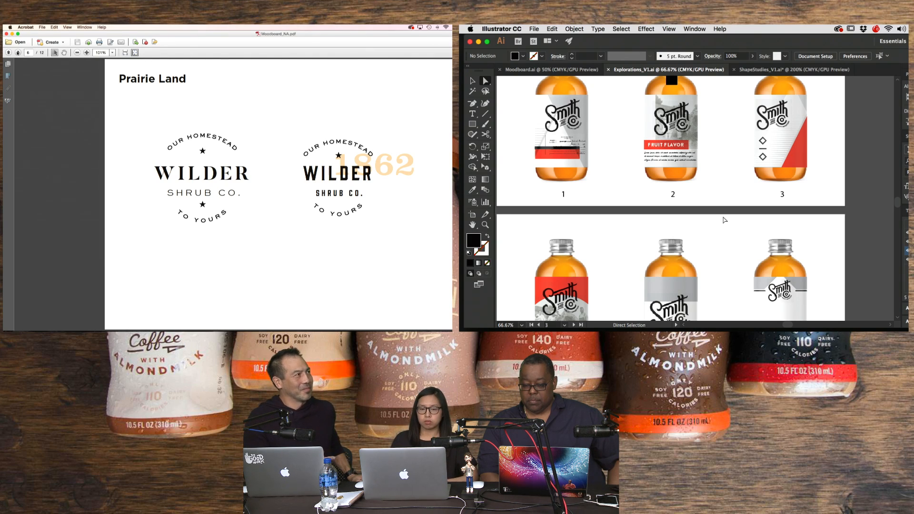
scroll(724, 220, down, 4)
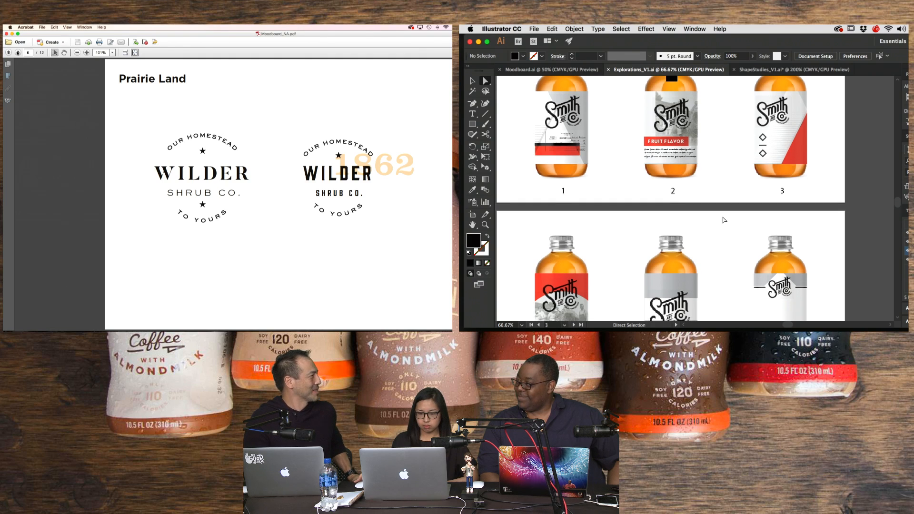
scroll(724, 220, down, 2)
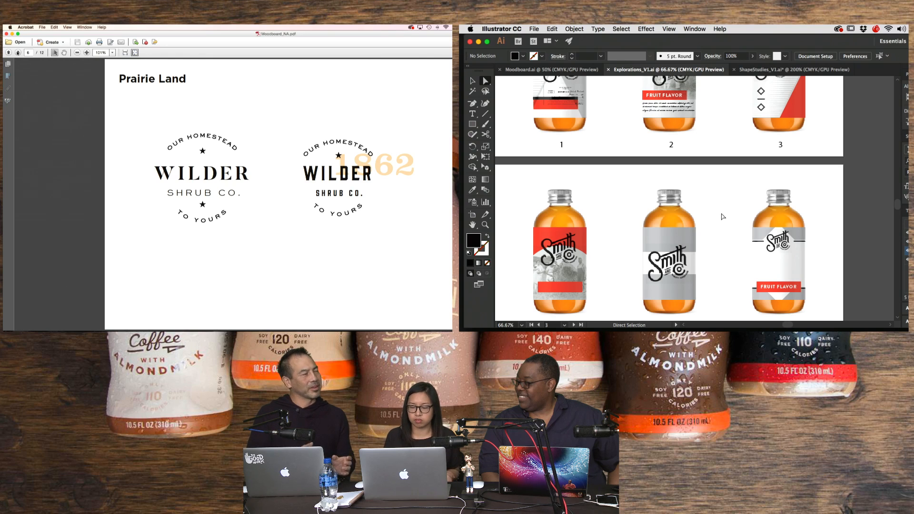
click(712, 212)
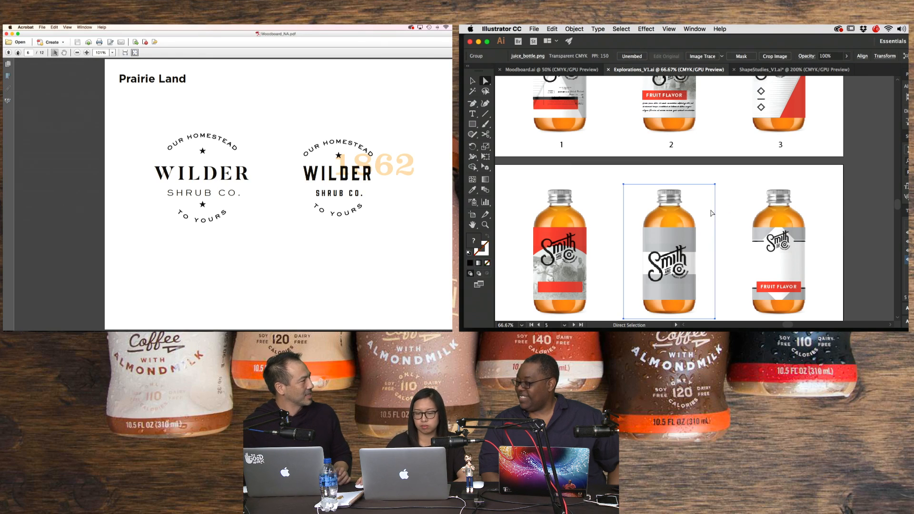
click(728, 196)
scroll(728, 196, up, 3)
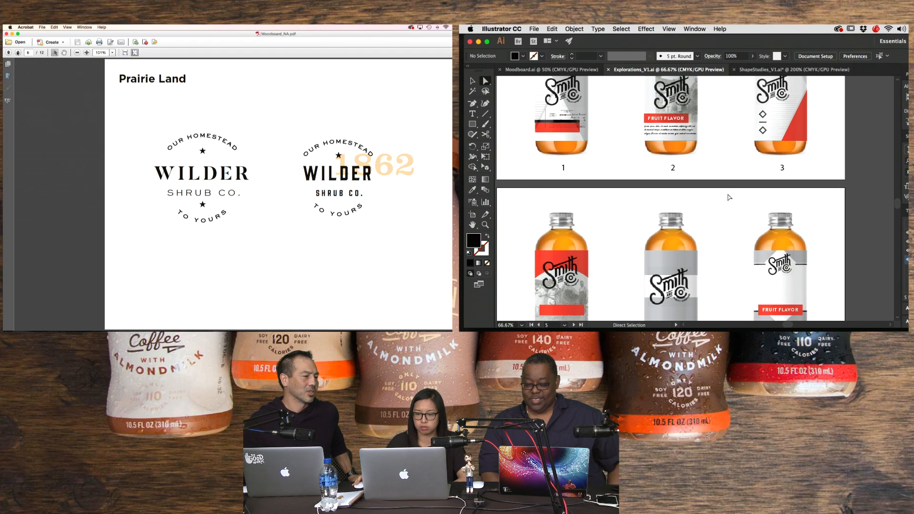
scroll(729, 197, down, 1)
scroll(729, 198, down, 1)
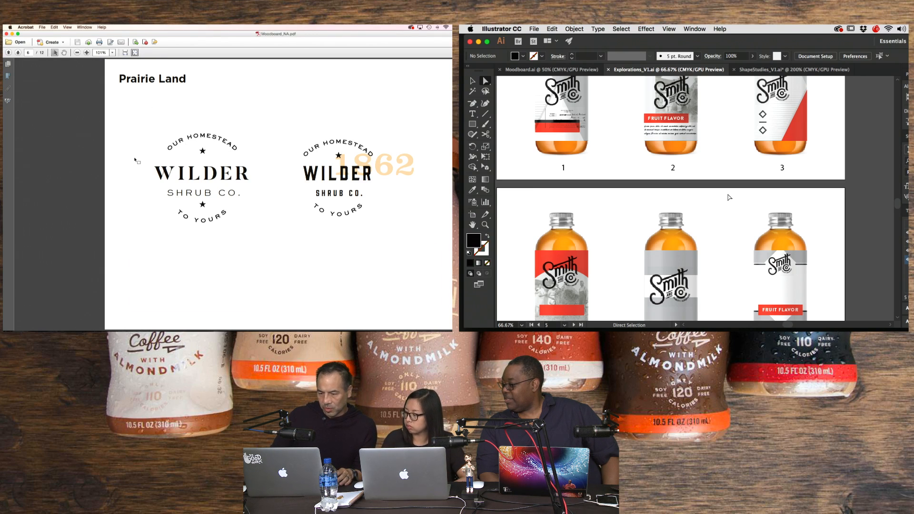
- Compare the Wilder Shrub Co. logo lockups and named typefaces on the moodboard's Prohibition and Adventure / Wilderness pages
key(Right)
key(Right)
key(Right)
key(Right)
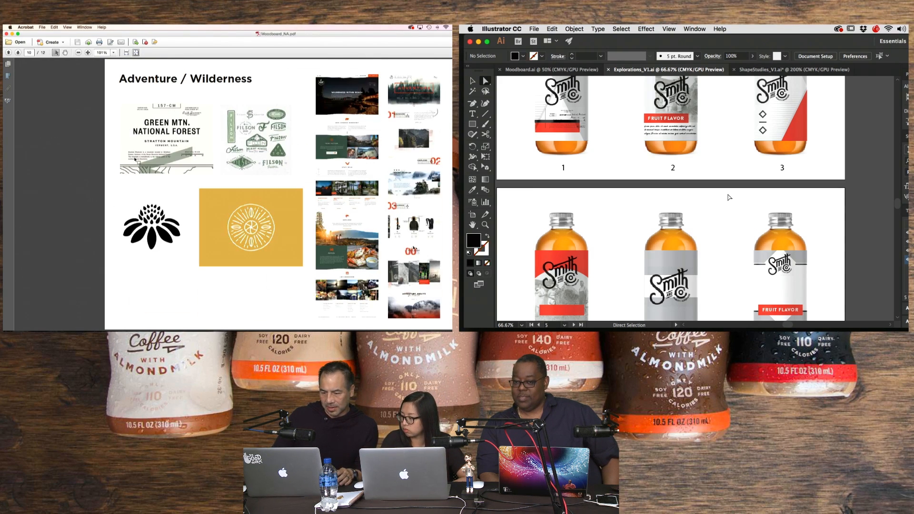
key(Left)
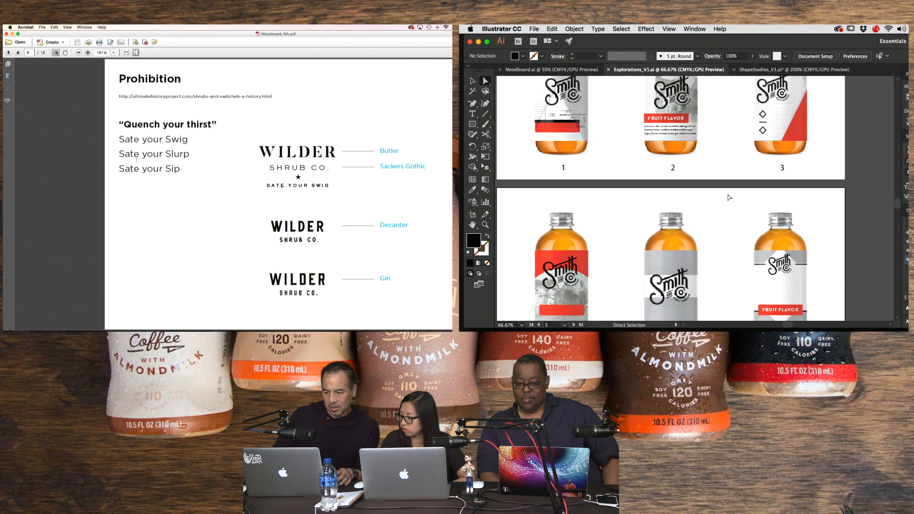
key(Right)
key(Left)
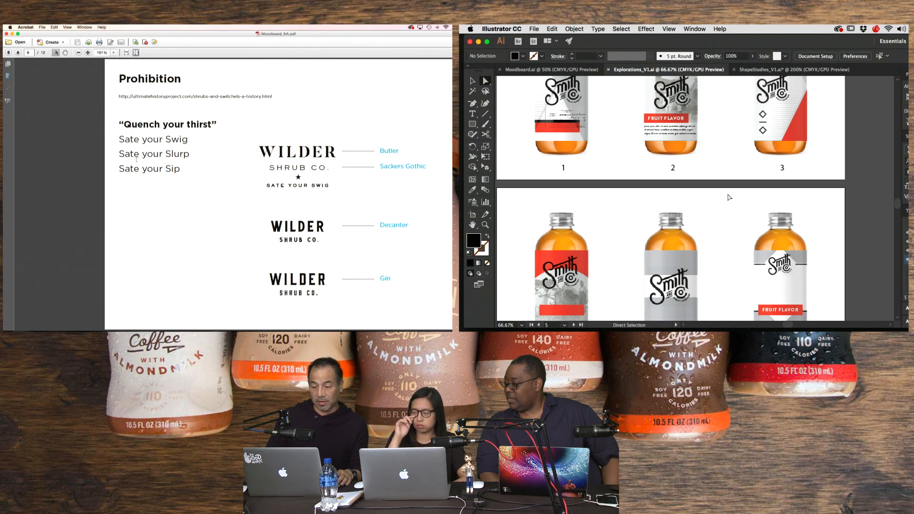
key(Right)
key(Right)
key(Right)
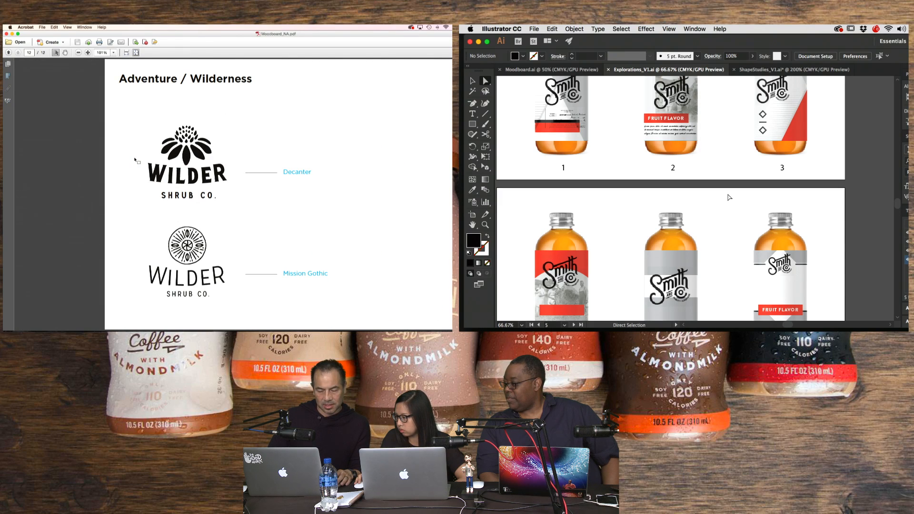
key(Left)
key(Left)
key(Left)
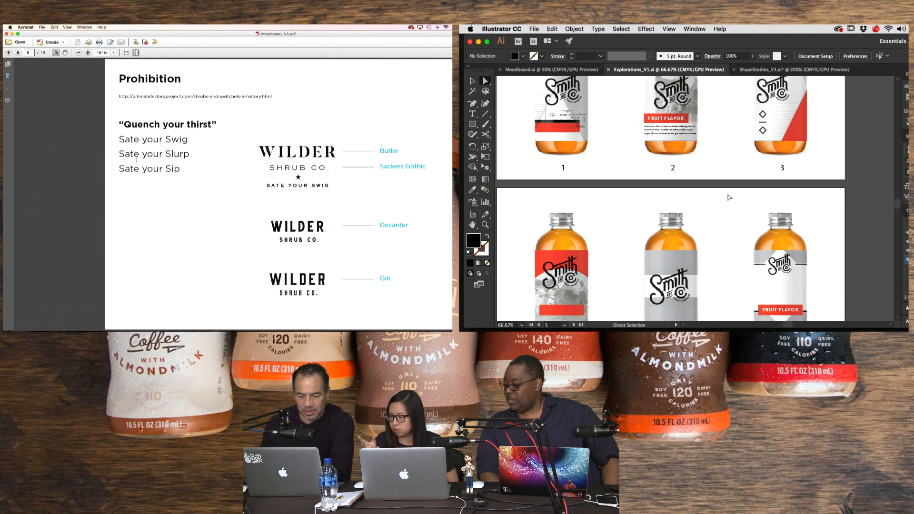
- Check the 4_MoodBoards folder in Finder for Moodboard_NA.pdf, and return to Explorations_V1.ai in Illustrator
click(478, 42)
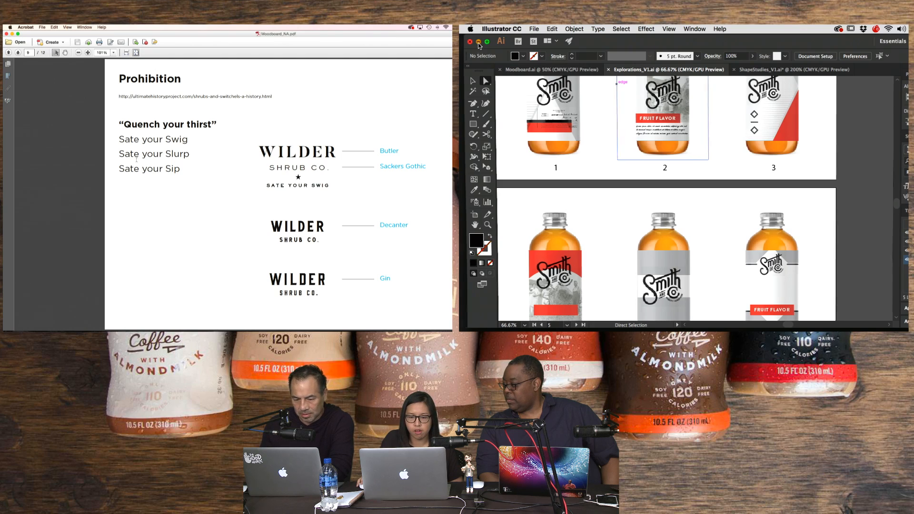
click(688, 137)
scroll(655, 120, left, 5)
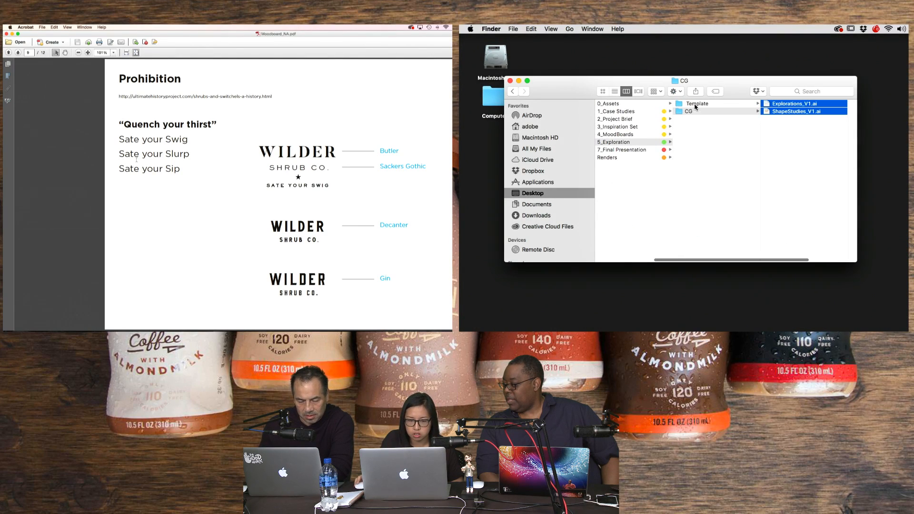
click(639, 135)
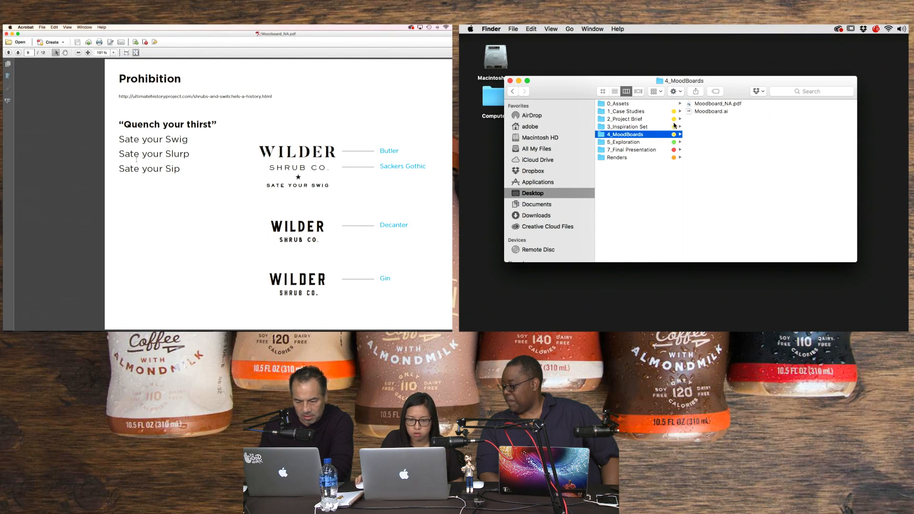
click(717, 104)
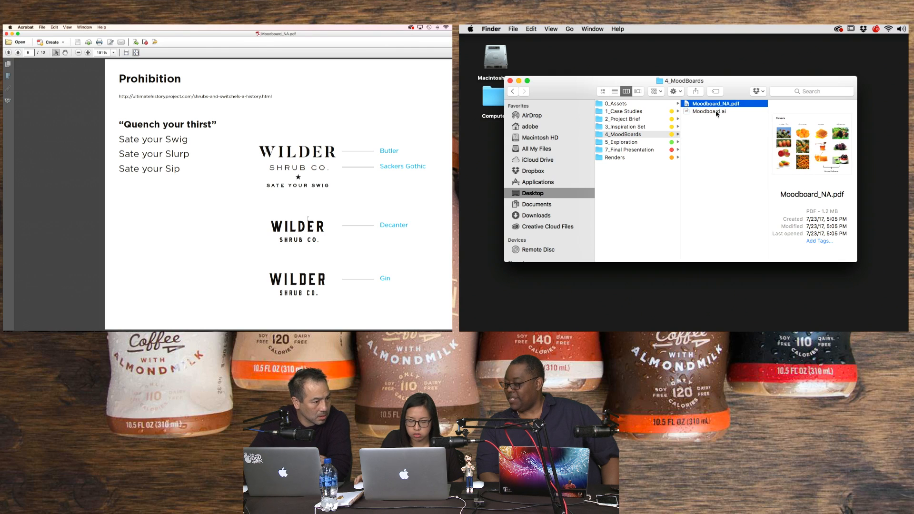
mouse_move(788, 328)
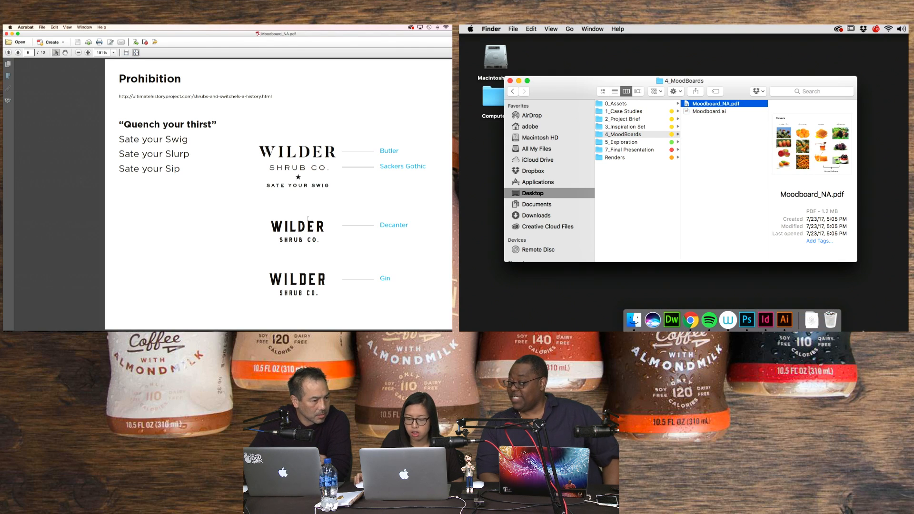
click(787, 327)
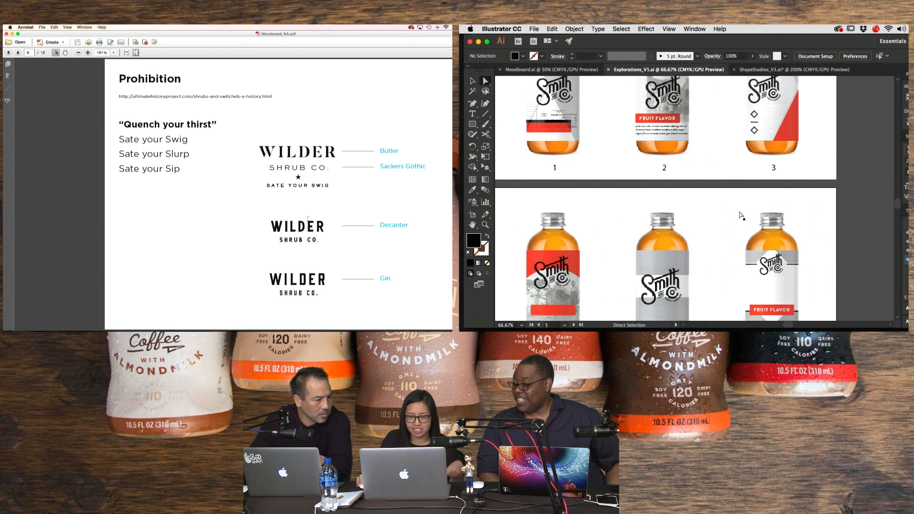
scroll(756, 243, down, 5)
scroll(757, 243, right, 2)
key(t)
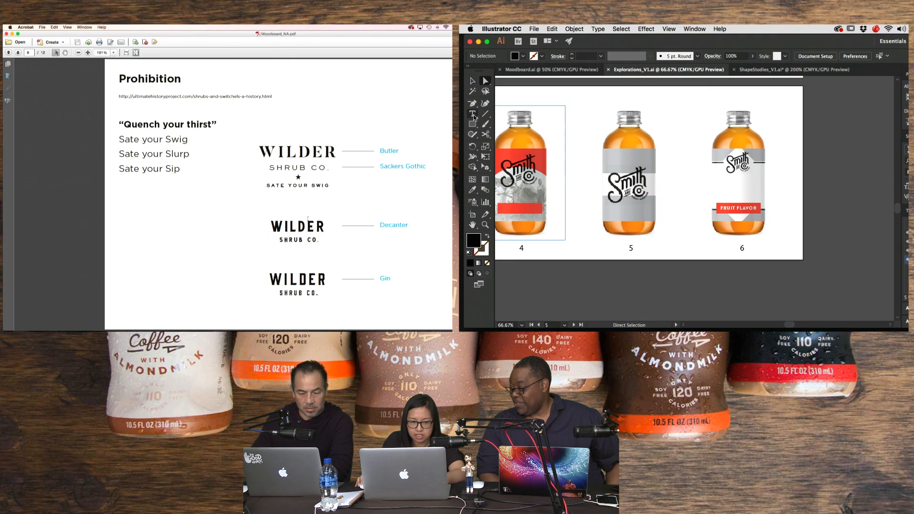
click(808, 164)
mouse_move(366, 322)
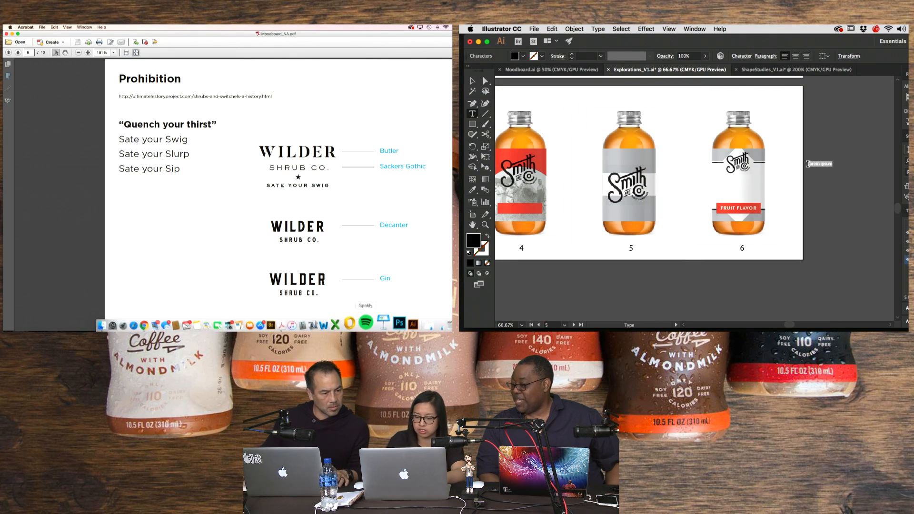
key(super+equal)
scroll(807, 164, right, 3)
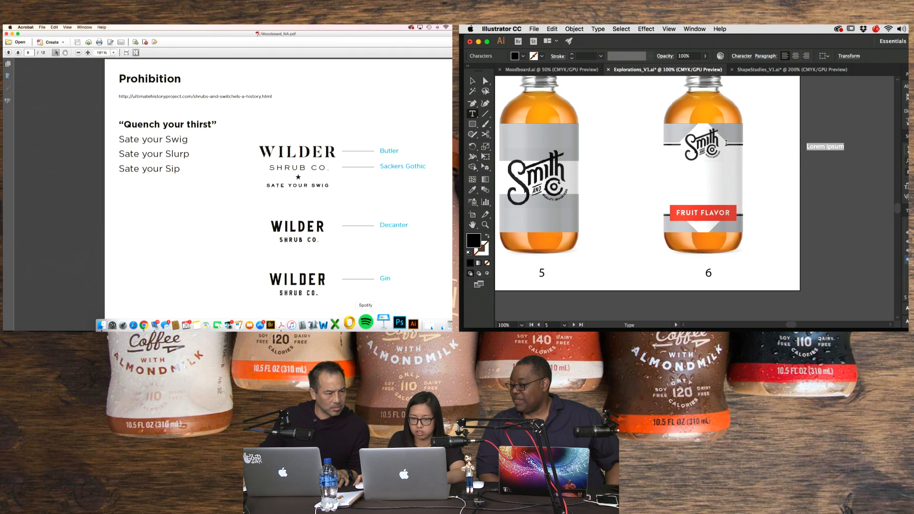
click(485, 81)
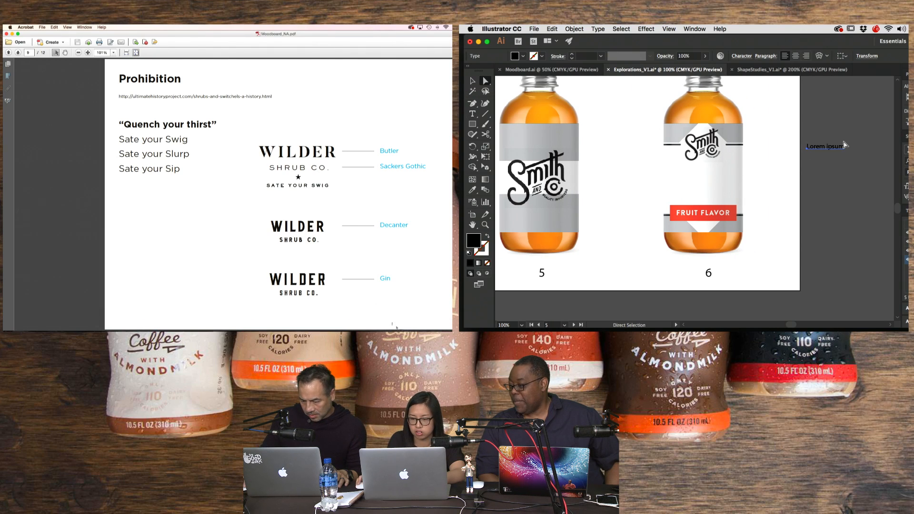
- Switch from Acrobat to the Wilder Shrub Co. document in Illustrator and show the AdobeLive library in an enlarged Libraries panel
click(401, 326)
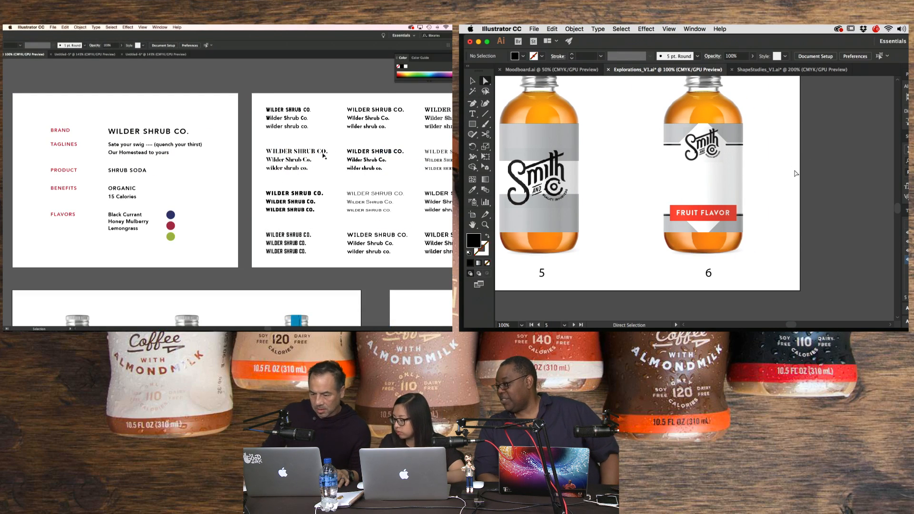
scroll(323, 156, right, 1)
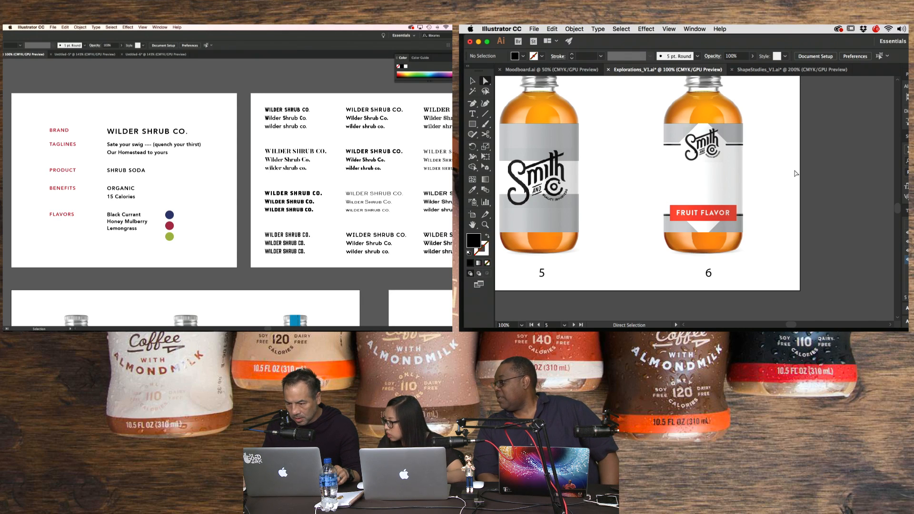
click(451, 132)
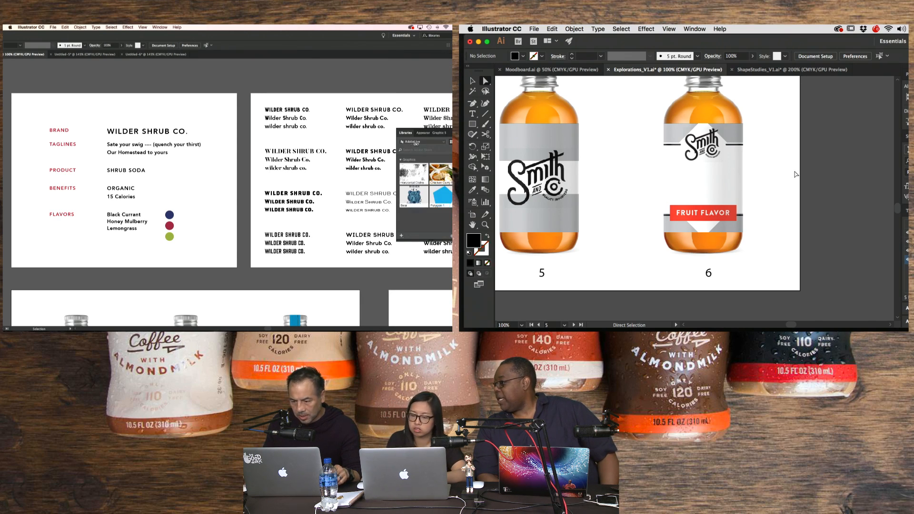
scroll(830, 180, right, 1)
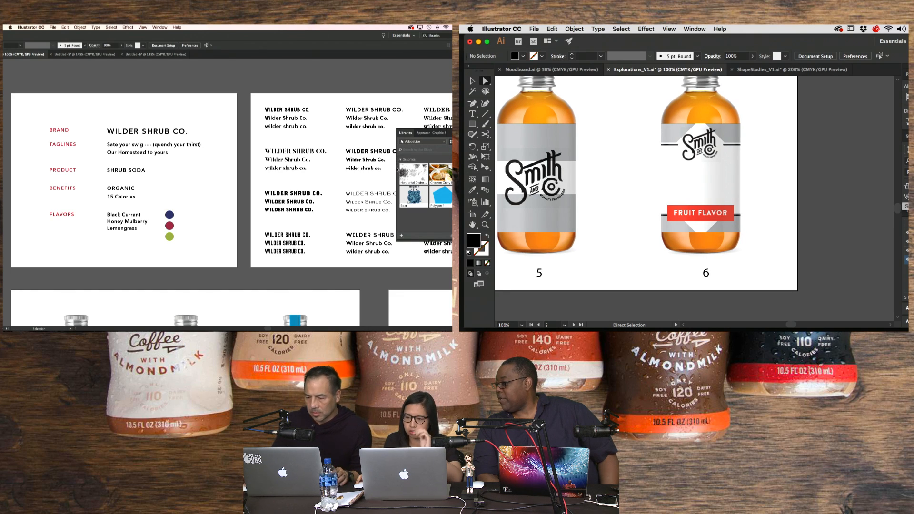
drag(397, 241, 334, 297)
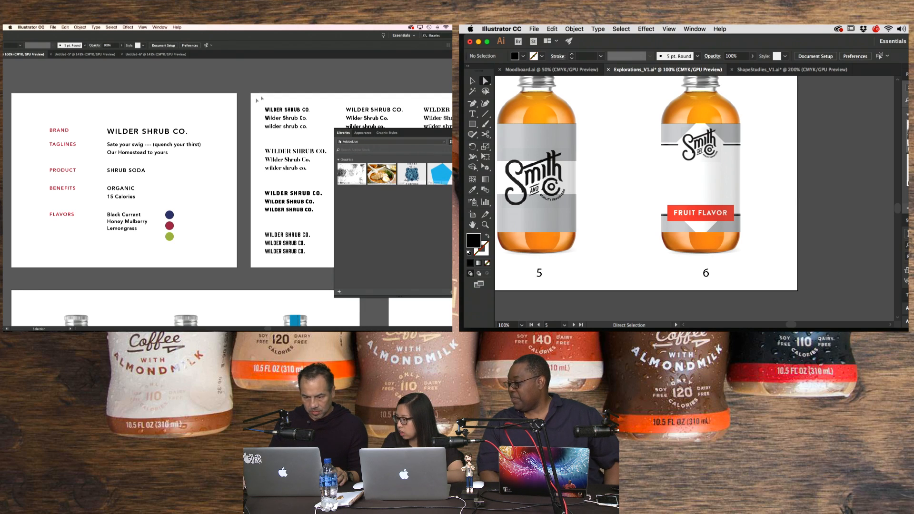
- Choose Moodboard_NA.pdf from the 4_MoodBoards folder as the document to open in Illustrator
scroll(272, 148, down, 3)
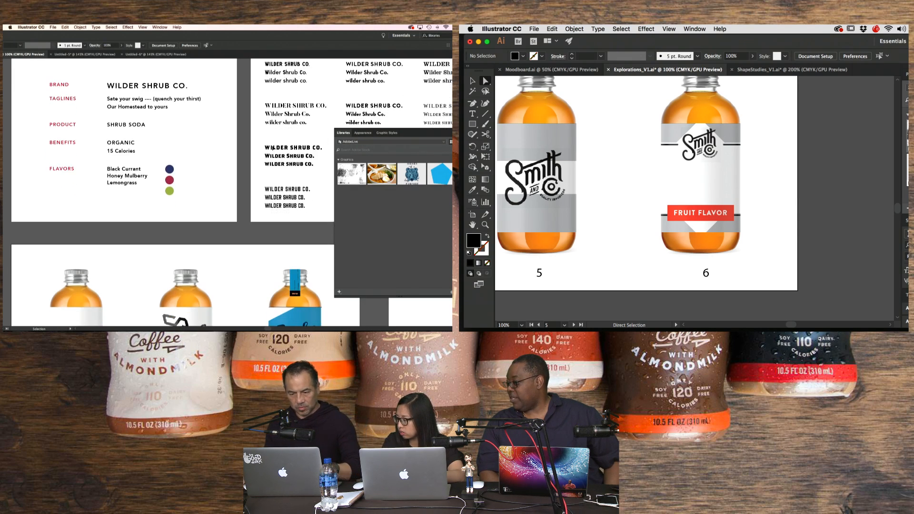
scroll(272, 147, right, 2)
key(super+o)
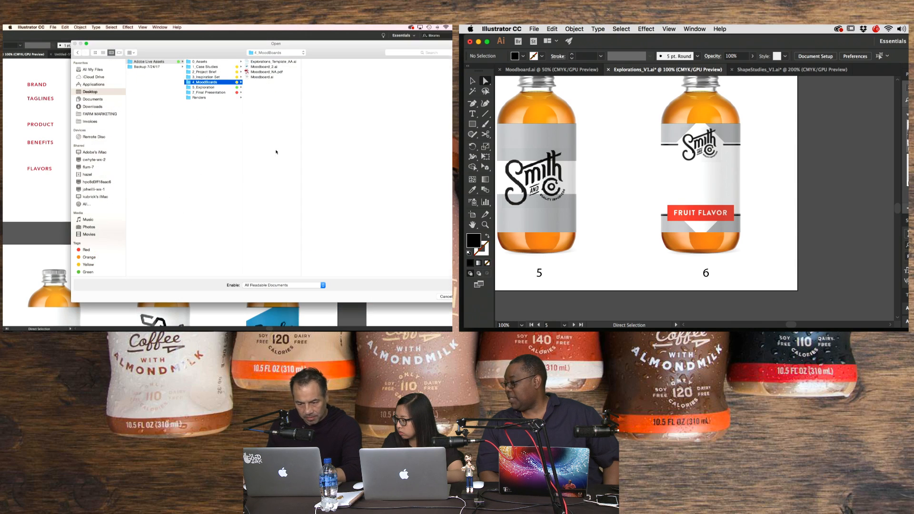
click(262, 67)
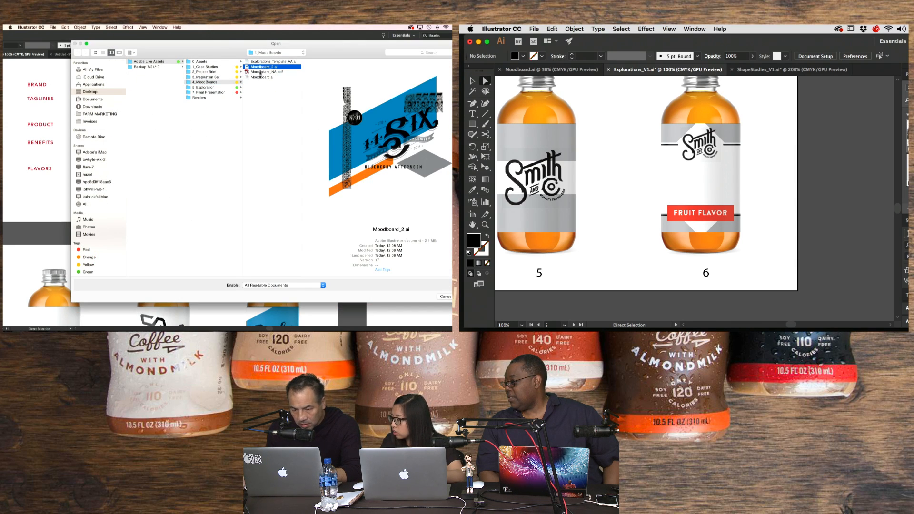
click(260, 72)
click(260, 61)
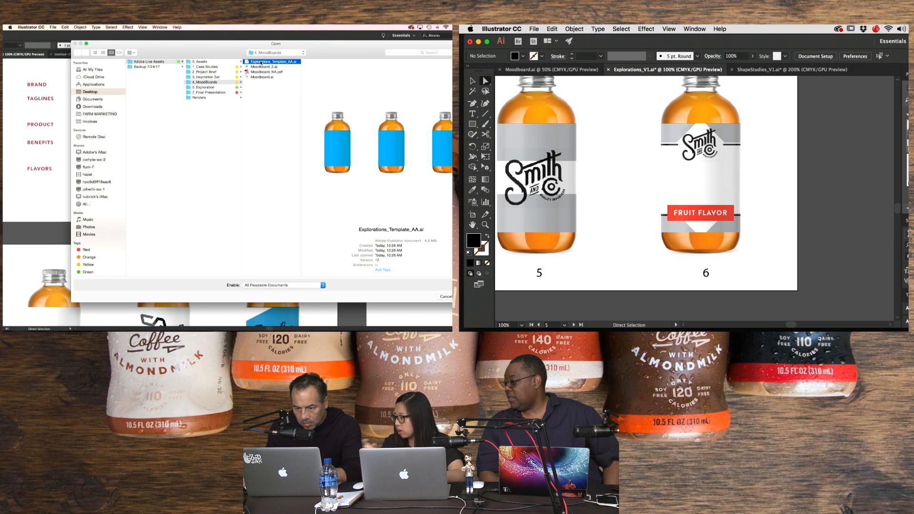
click(260, 72)
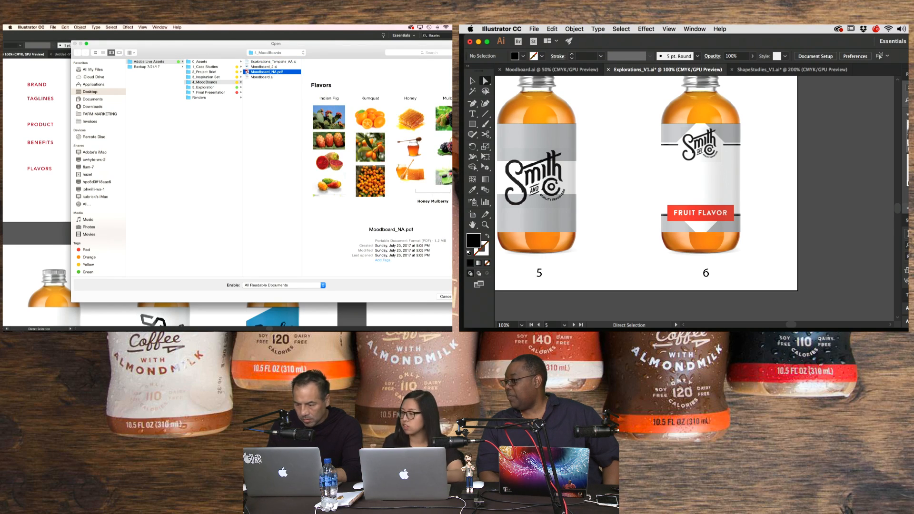
key(Return)
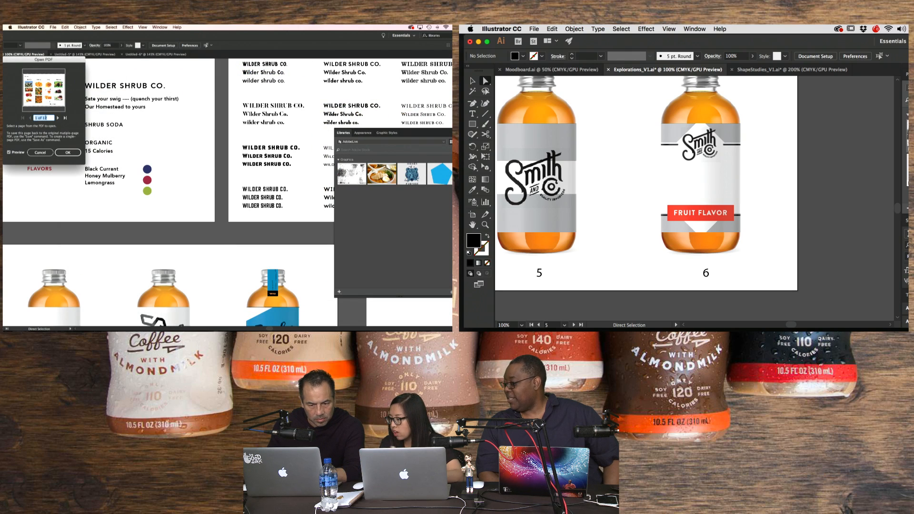
- Open page 9 of the PDF, the Prohibition page, and dismiss the missing fonts warning
click(58, 118)
click(57, 118)
click(58, 118)
click(58, 118)
click(58, 118)
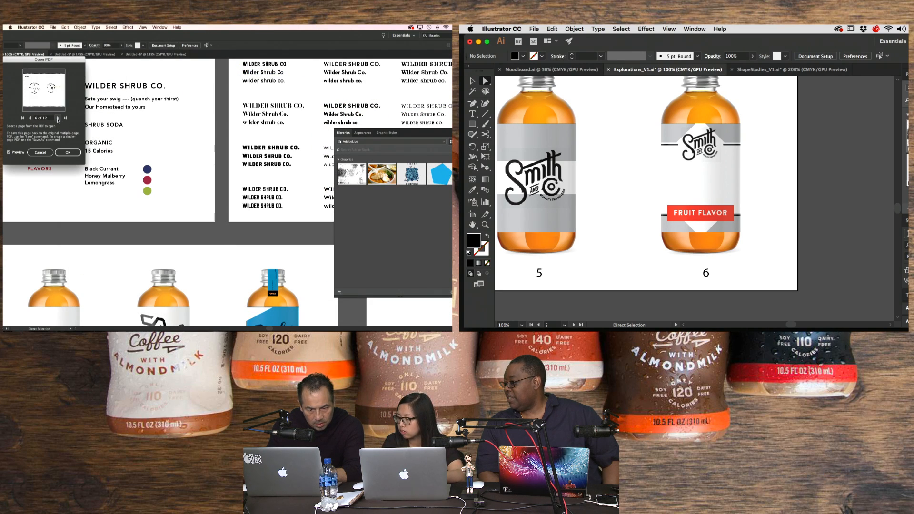
click(58, 118)
click(57, 118)
click(57, 118)
click(58, 118)
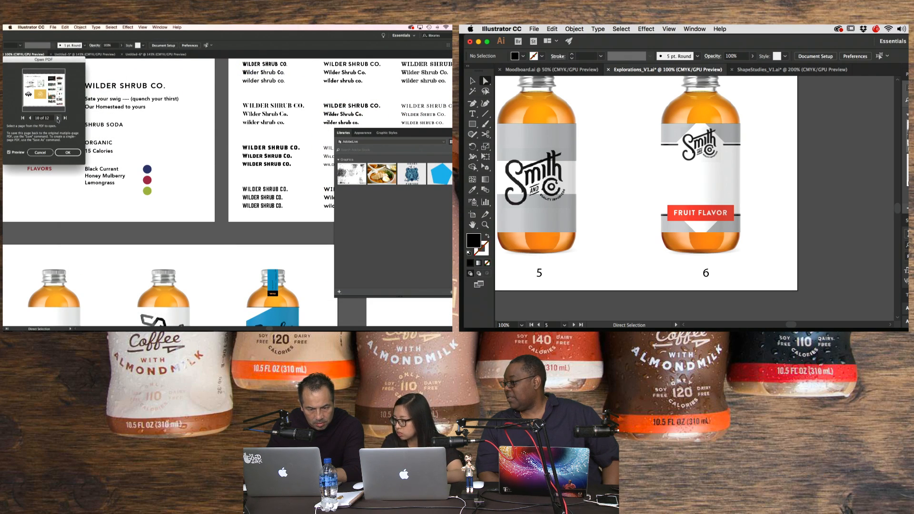
click(30, 118)
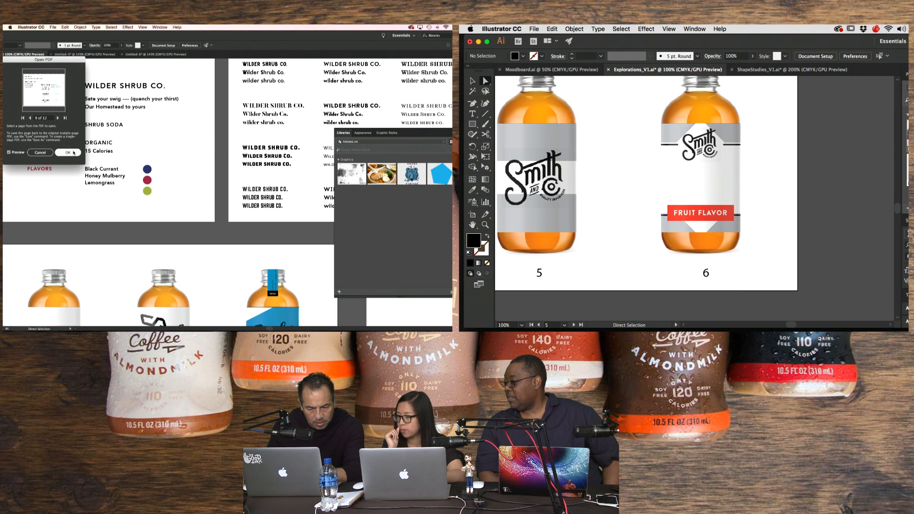
click(74, 152)
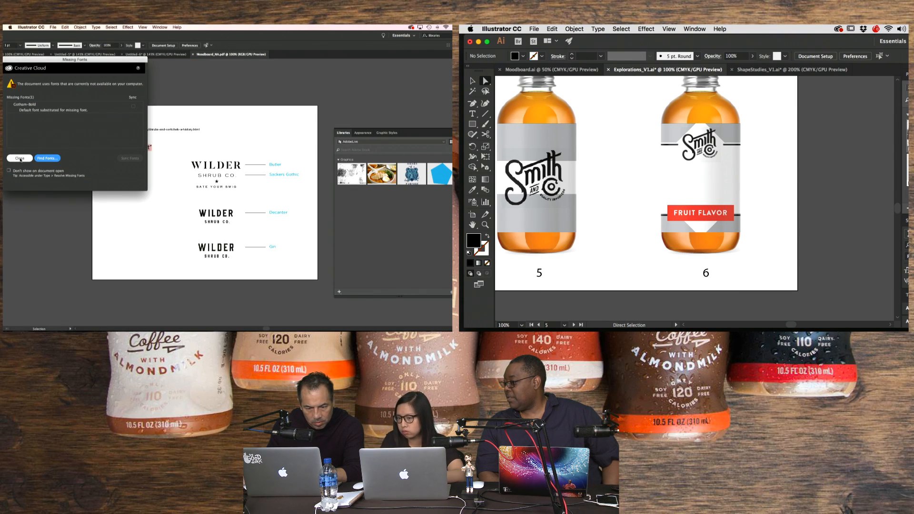
click(20, 158)
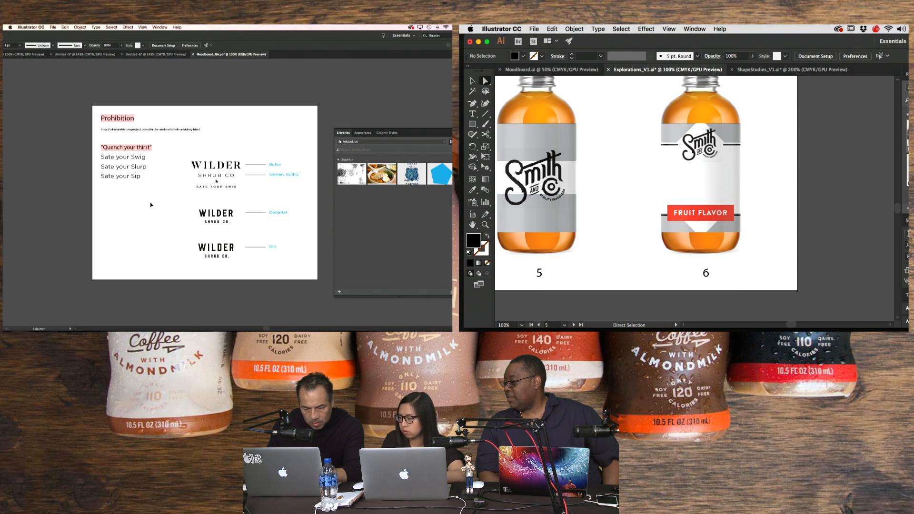
- Add the Wilder Shrub Co. logo set in Decanter to the AdobeLive library as a graphic
click(234, 221)
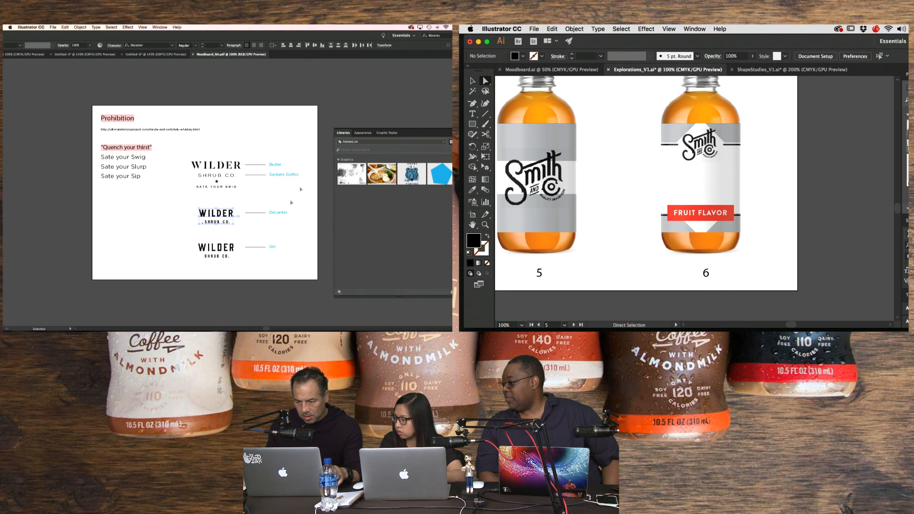
drag(236, 209, 381, 206)
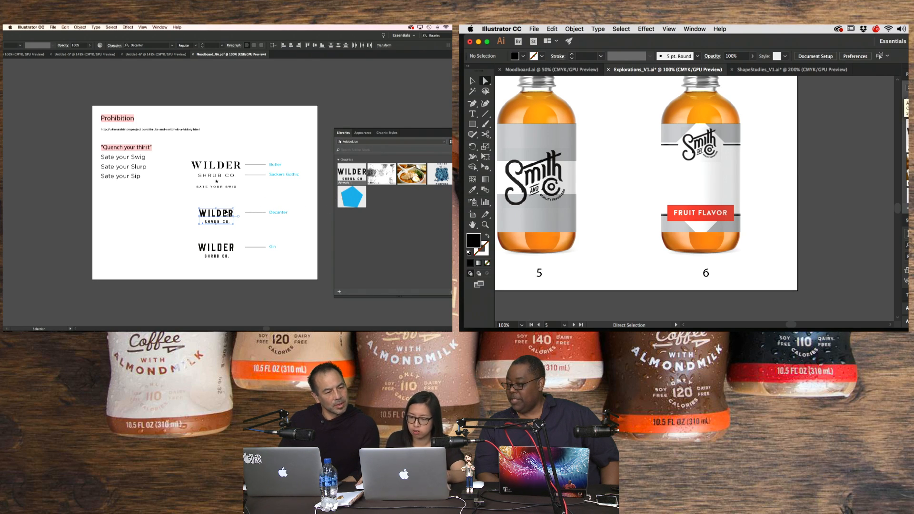
- Place the linked Wilder Shrub Co. library graphic beside the artboard and move it over bottle 6's label
drag(858, 154, 768, 227)
drag(781, 181, 654, 213)
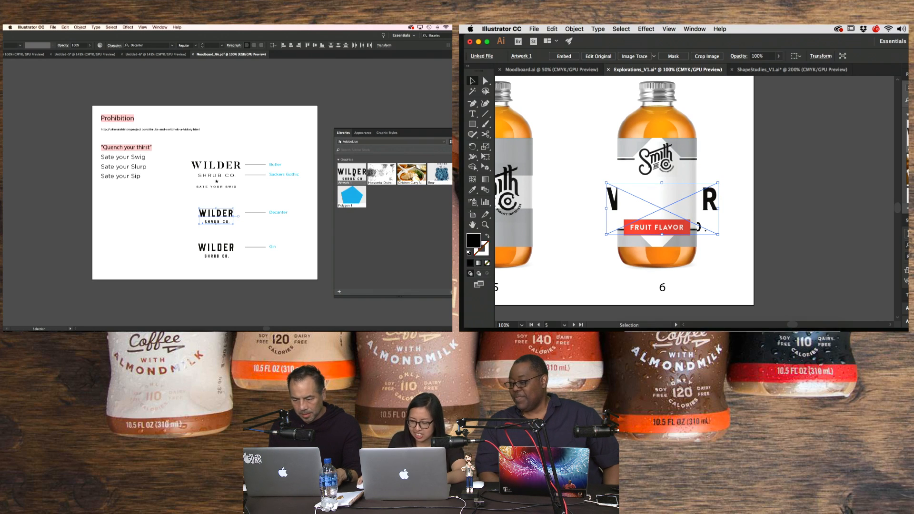
- Open the original Wilder Shrub Co. library graphic for editing and select its WILDER text
double_click(353, 174)
key(super+0)
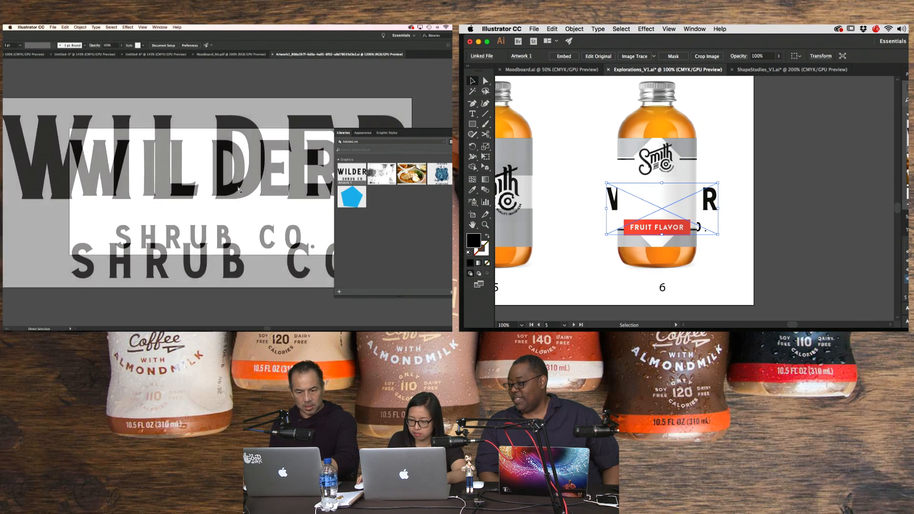
click(136, 178)
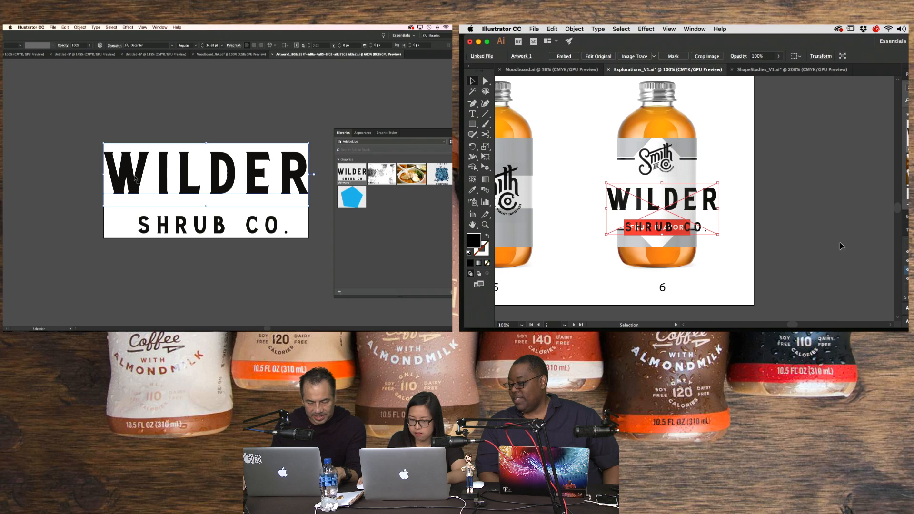
- Try to move the clipped label artwork on bottle 6 sideways and undo the moves
click(740, 183)
click(704, 200)
key(super+z)
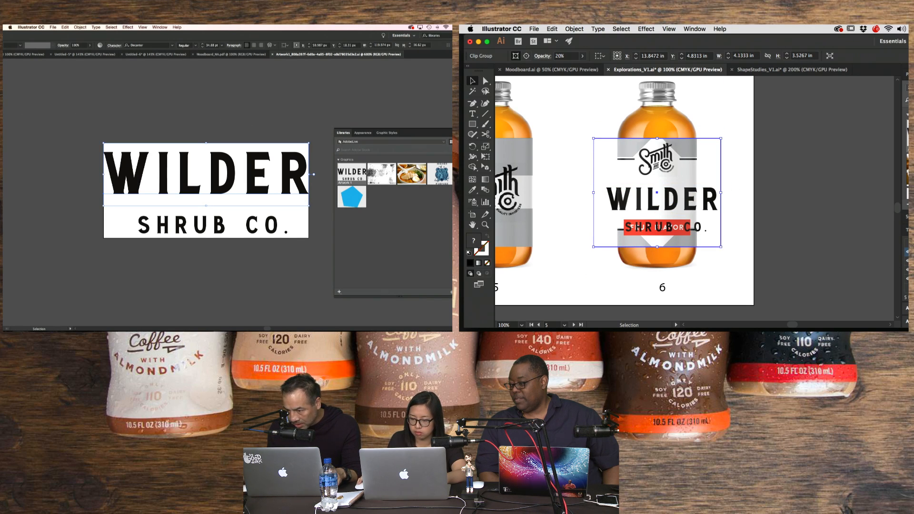
drag(347, 39, 423, 40)
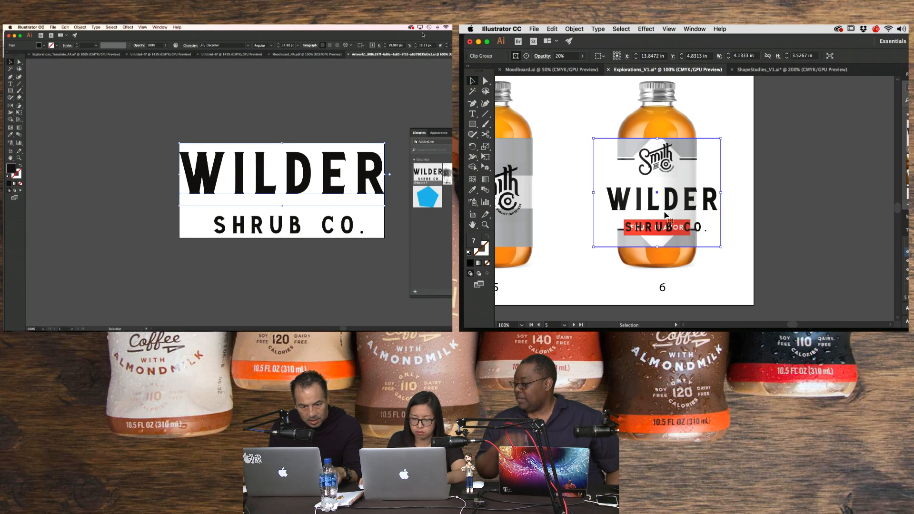
click(747, 205)
click(12, 85)
drag(715, 204, 728, 205)
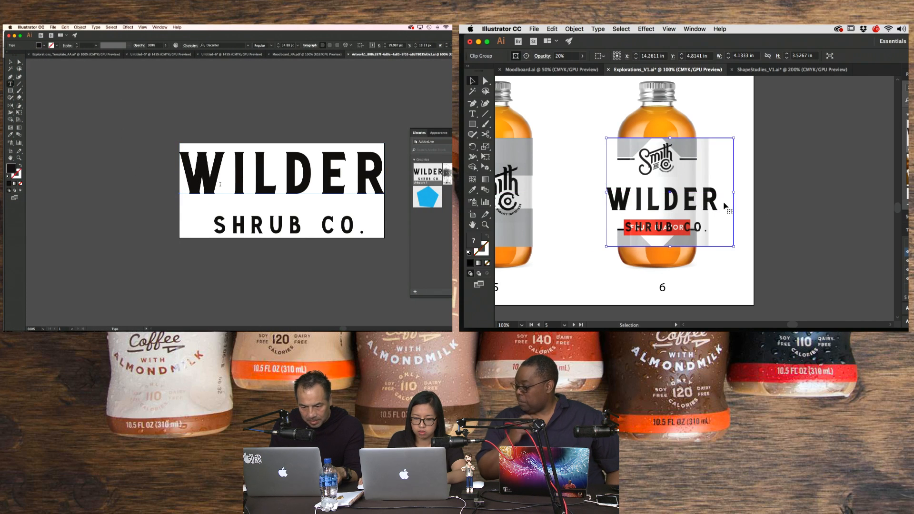
key(super+z)
drag(231, 177, 180, 178)
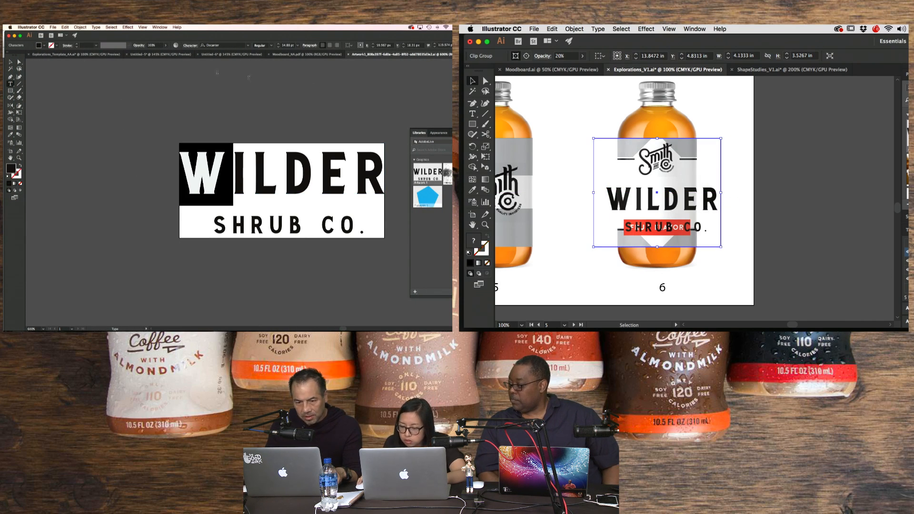
click(911, 251)
click(702, 206)
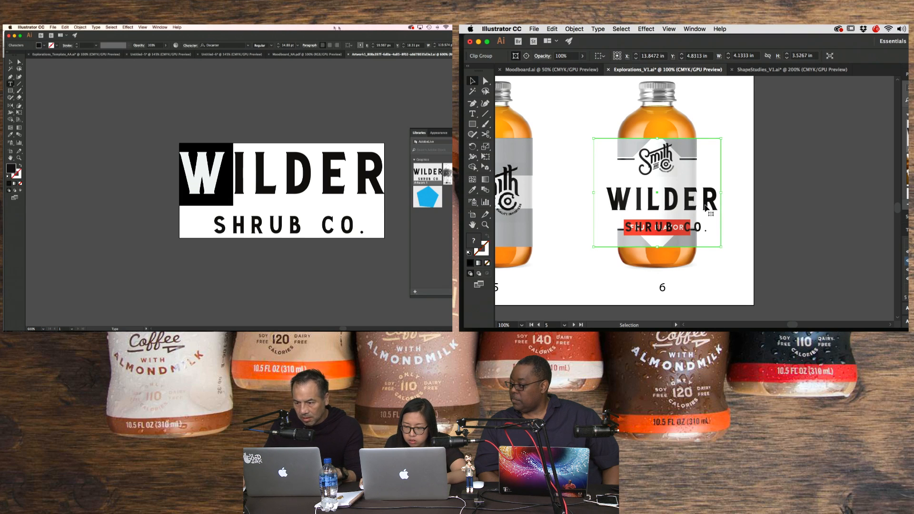
drag(705, 205, 730, 205)
key(super+z)
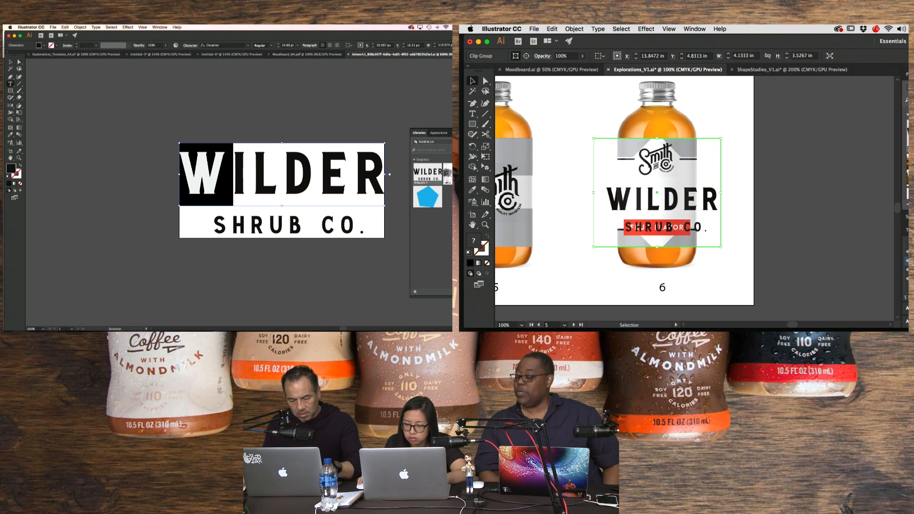
- Switch to the Touch Type tool for the WILDER text and undo the linked graphic's placement over bottle 6
key(shift+t)
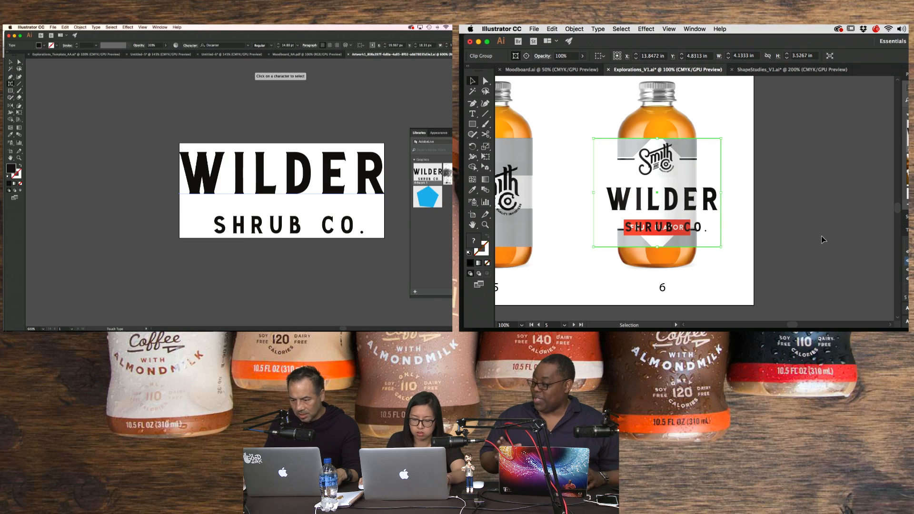
key(super+z)
key(super+z)
key(super+z)
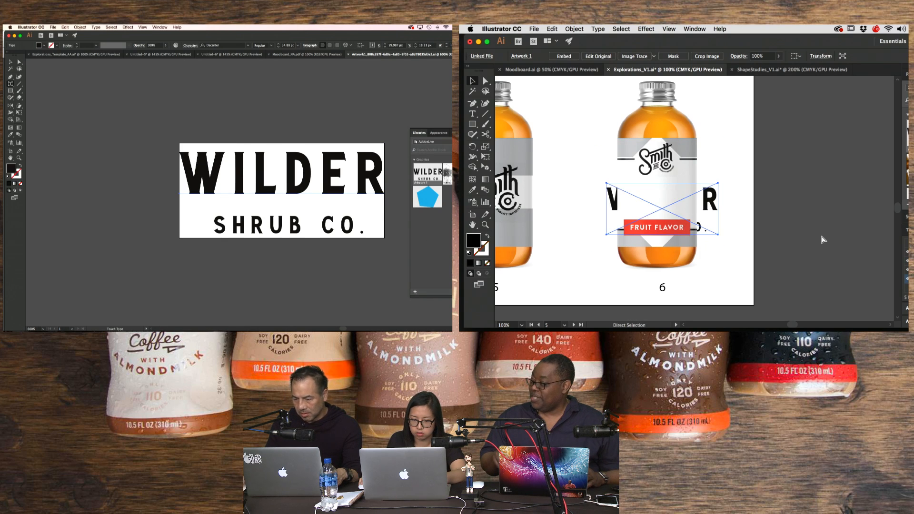
key(super+z)
- Enlarge the W and the R of WILDER individually with the Touch Type tool
click(226, 159)
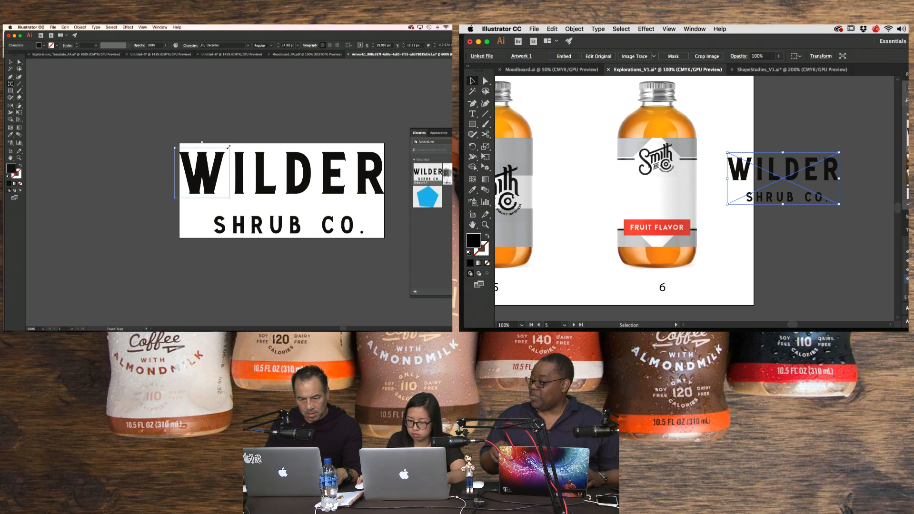
drag(229, 147, 246, 132)
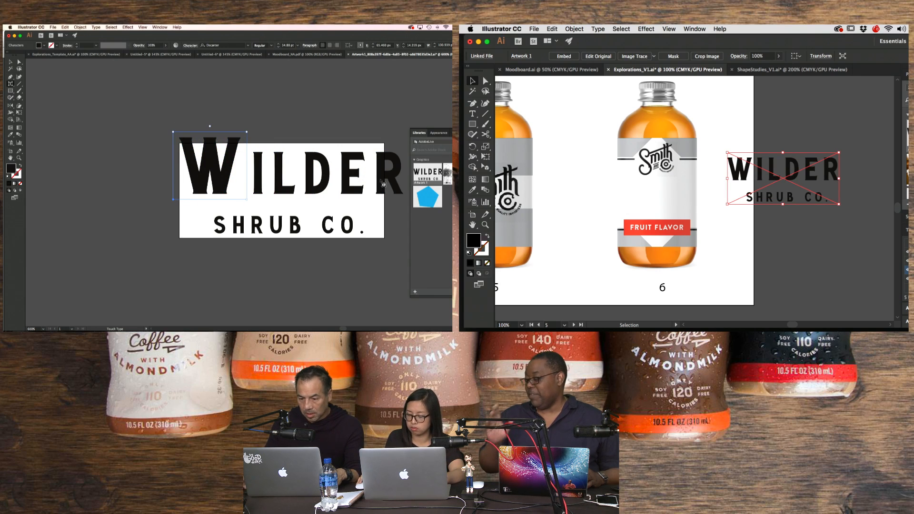
click(395, 174)
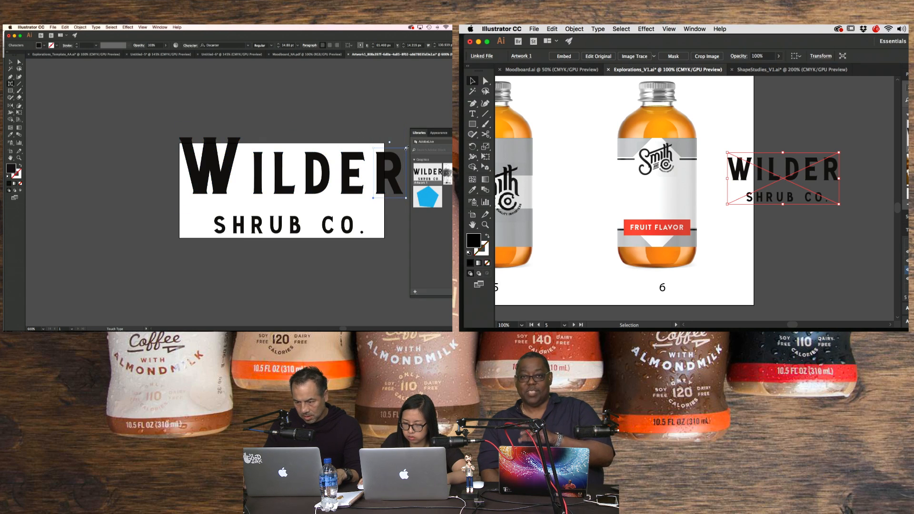
drag(407, 146, 429, 128)
drag(791, 186, 784, 187)
drag(429, 129, 432, 126)
- Move the linked Wilder graphic onto bottle 6 and scale it to the label's width, above the Fruit Flavor banner
drag(784, 188, 673, 209)
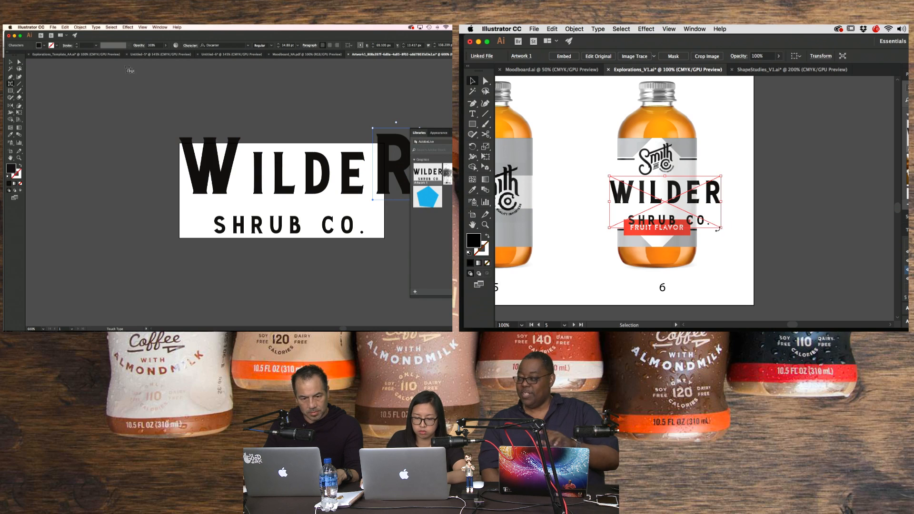
drag(721, 228, 696, 214)
click(11, 61)
click(206, 125)
drag(656, 187, 664, 188)
click(803, 194)
- Scale all the Wilder Shrub Co. lettering down together to fit inside its artboard
key(super+a)
click(667, 192)
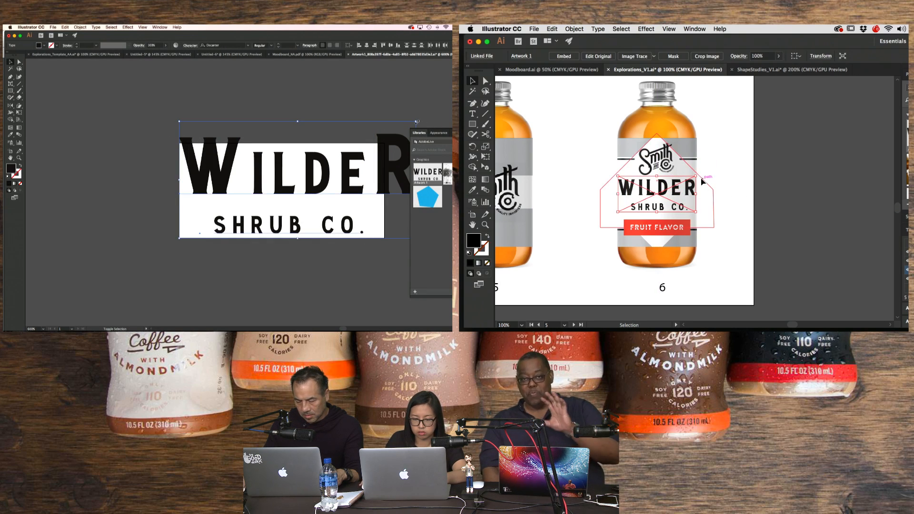
click(797, 202)
drag(416, 121, 376, 134)
scroll(798, 214, left, 3)
scroll(798, 213, left, 2)
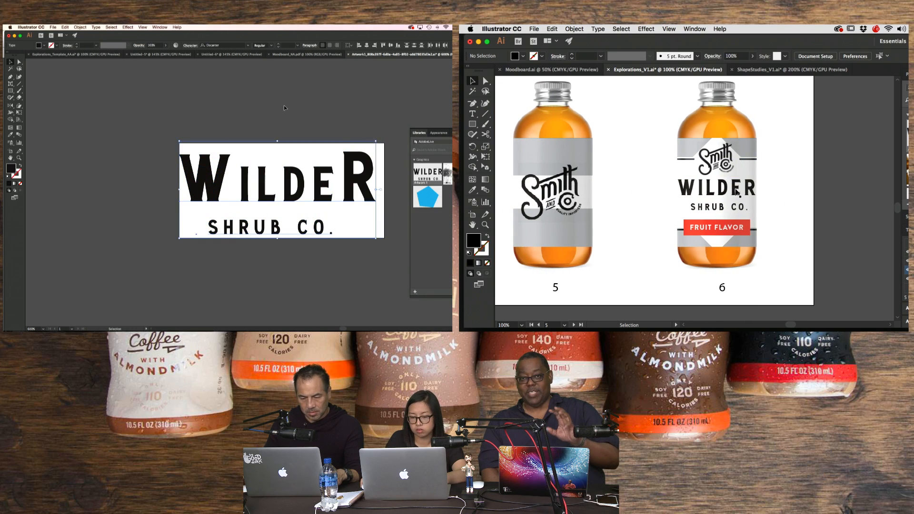
click(284, 104)
- Save the resized lettering to the library graphic and check the linked logo on bottle 6
click(749, 187)
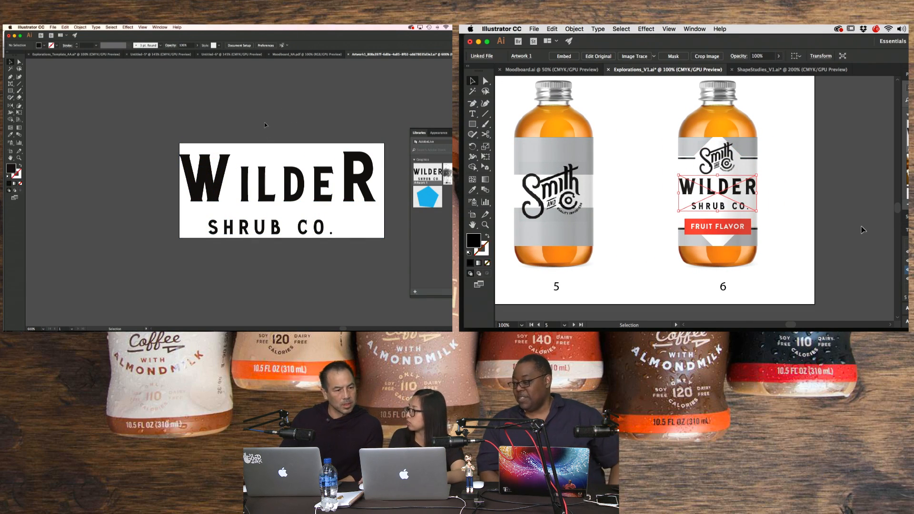
click(775, 164)
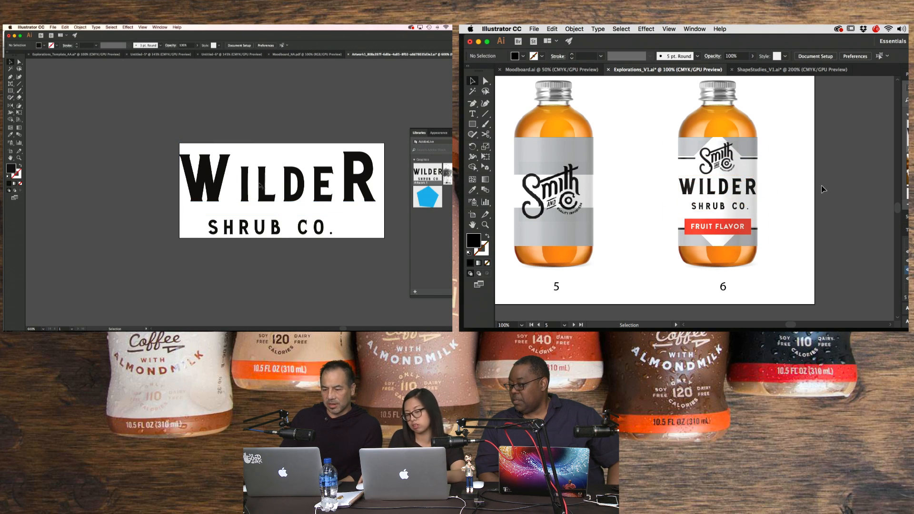
scroll(821, 186, down, 1)
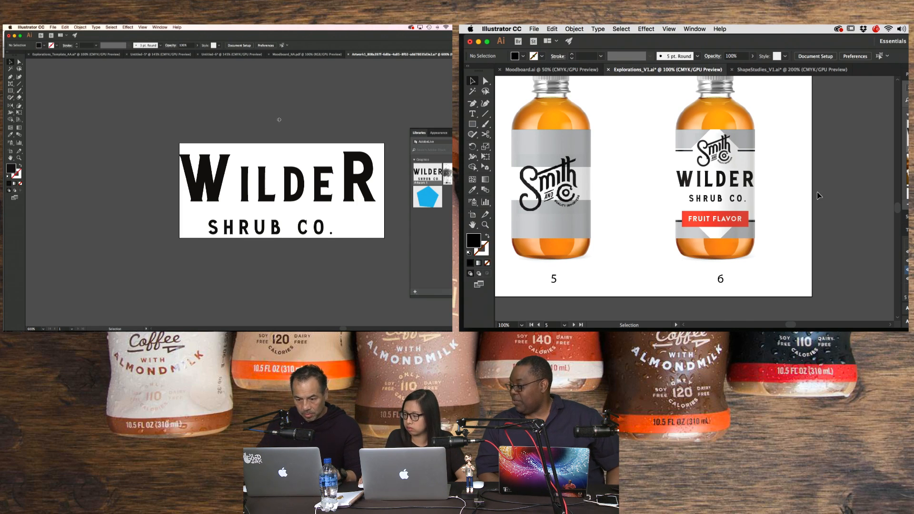
key(a)
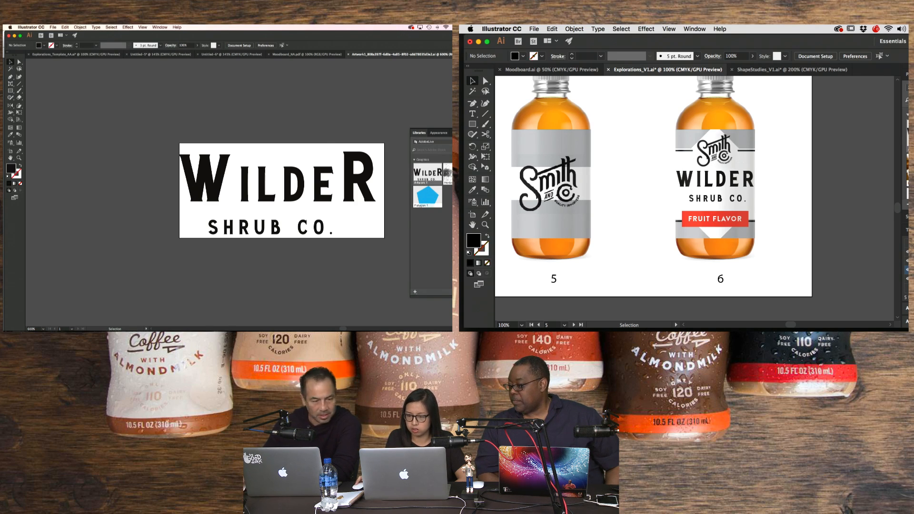
click(753, 179)
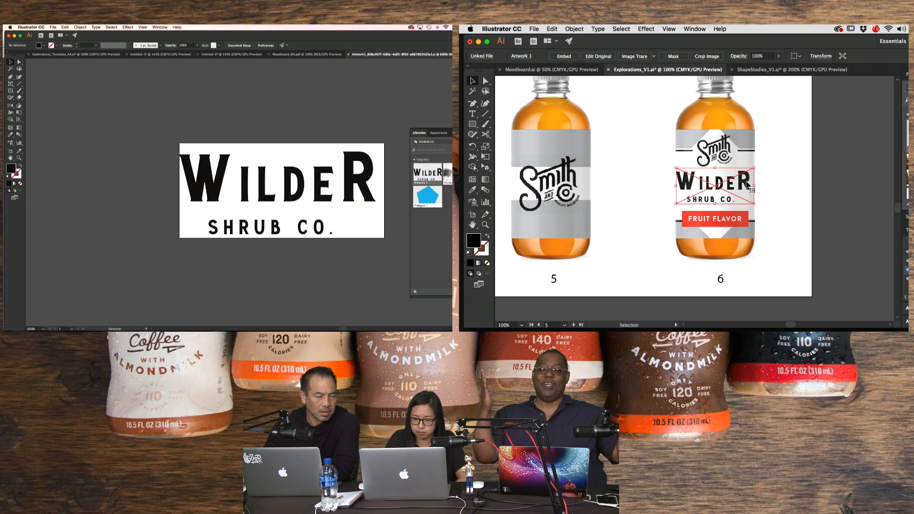
click(832, 213)
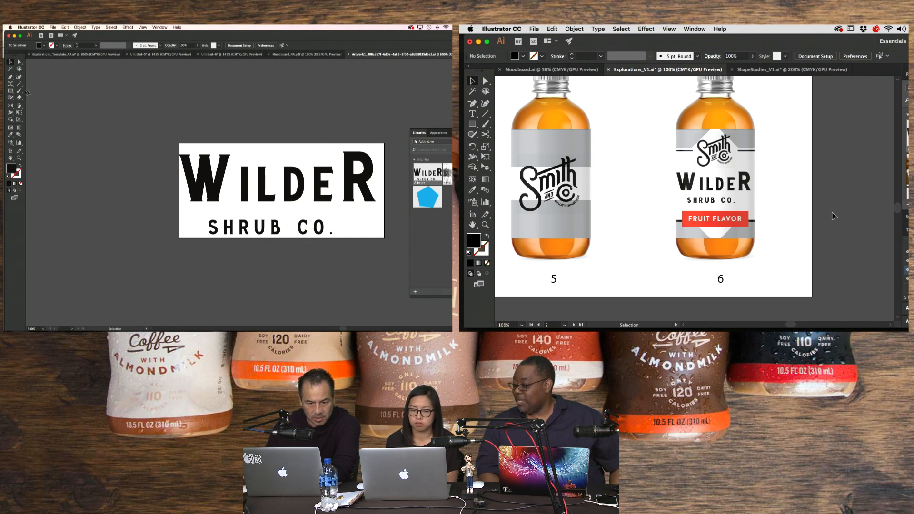
- Fill the WILDER text with magenta, save the library graphic and check its link on bottle 6
click(740, 188)
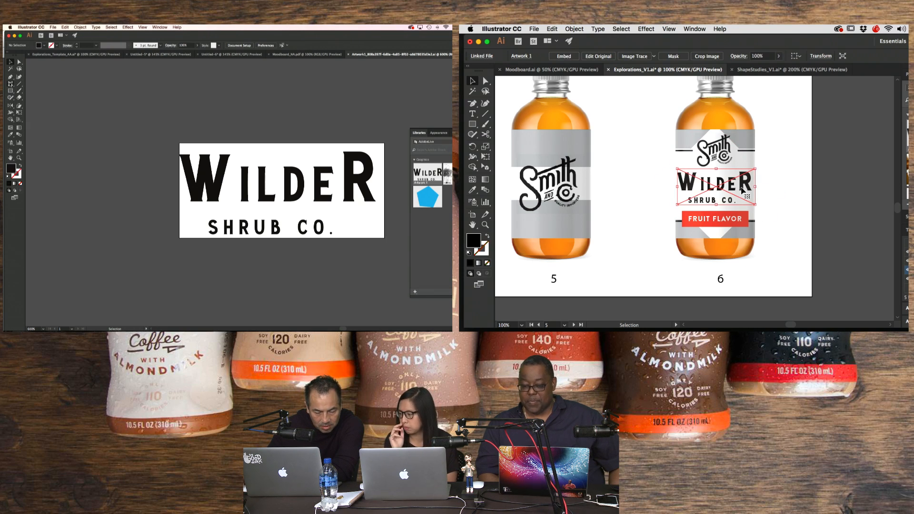
click(17, 83)
click(24, 84)
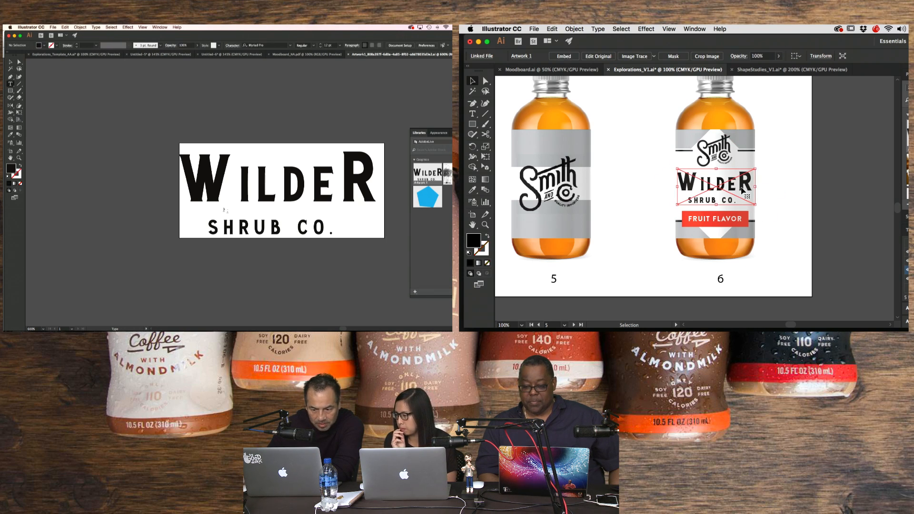
double_click(249, 186)
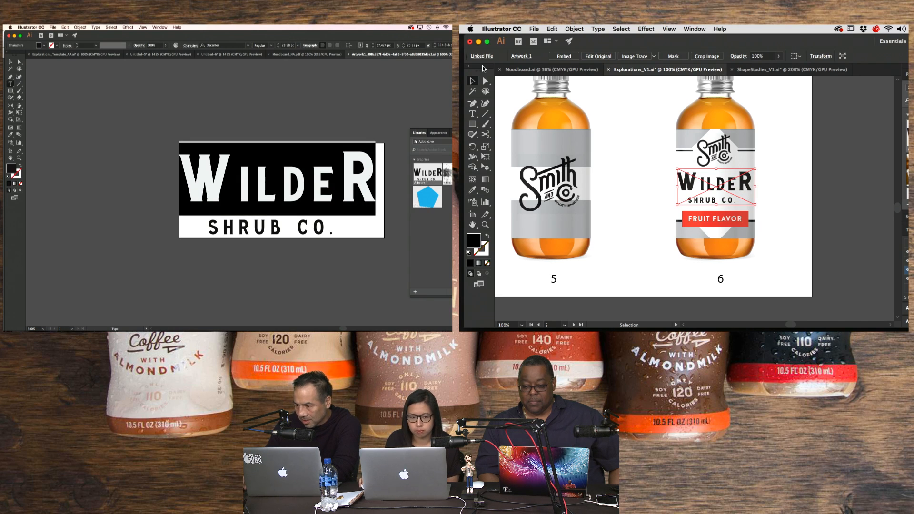
key(a)
click(843, 211)
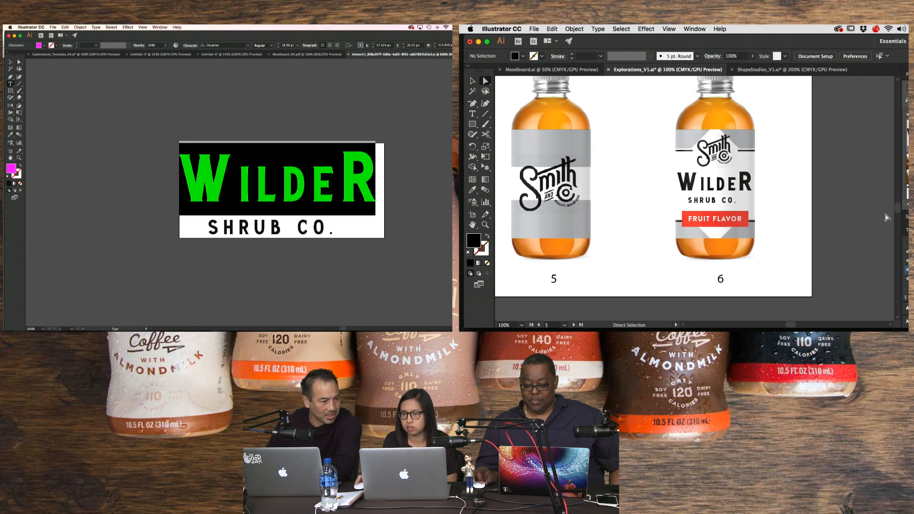
key(Escape)
click(745, 187)
click(118, 98)
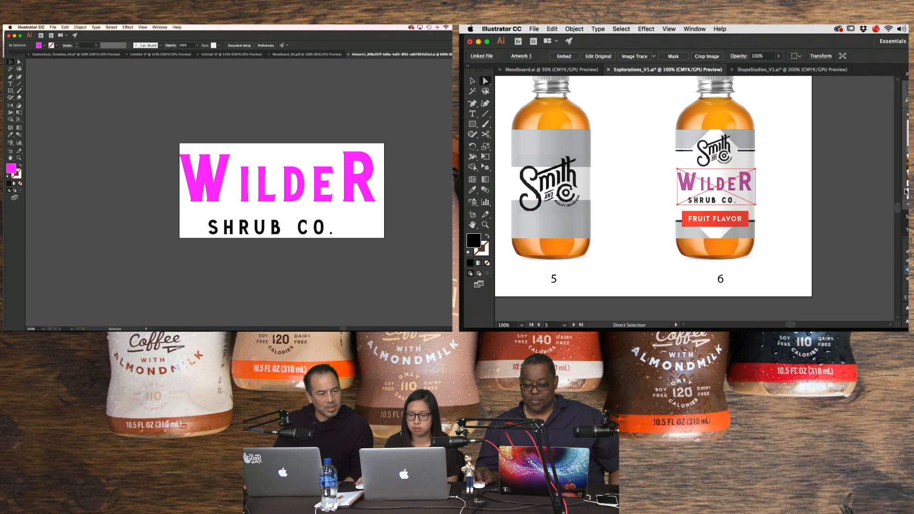
click(815, 246)
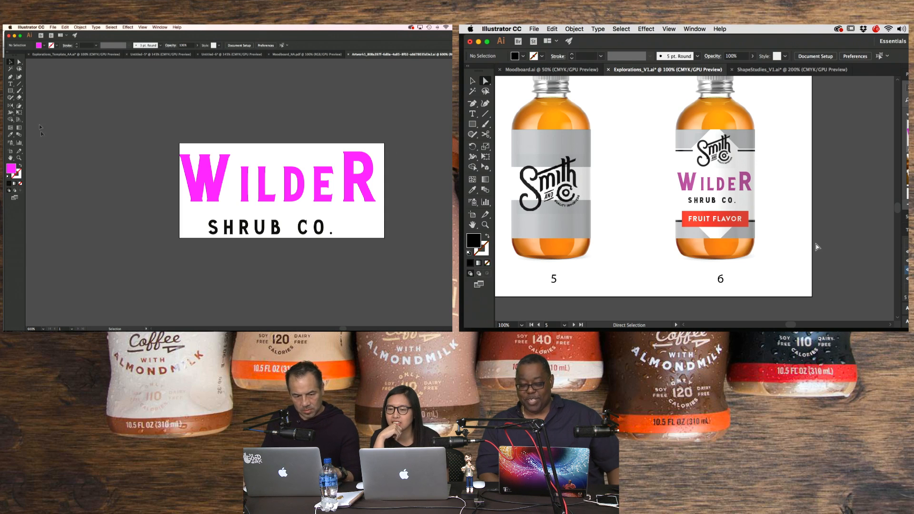
- Set the fill of the WILDER text back to black in the library graphic
click(10, 83)
double_click(277, 191)
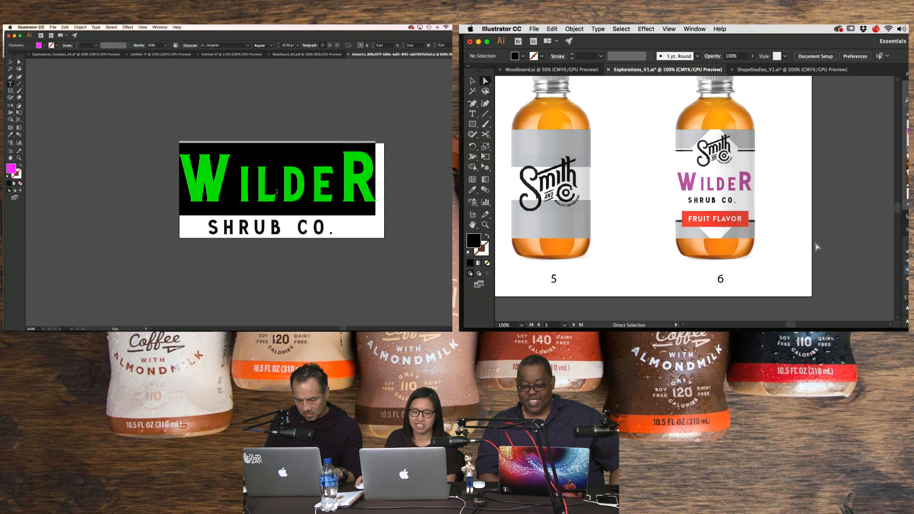
scroll(818, 244, left, 5)
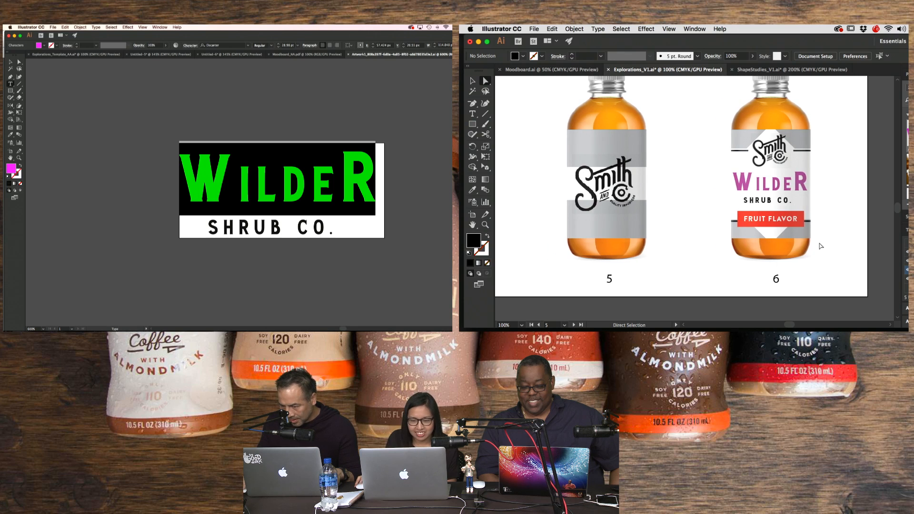
click(10, 62)
click(115, 114)
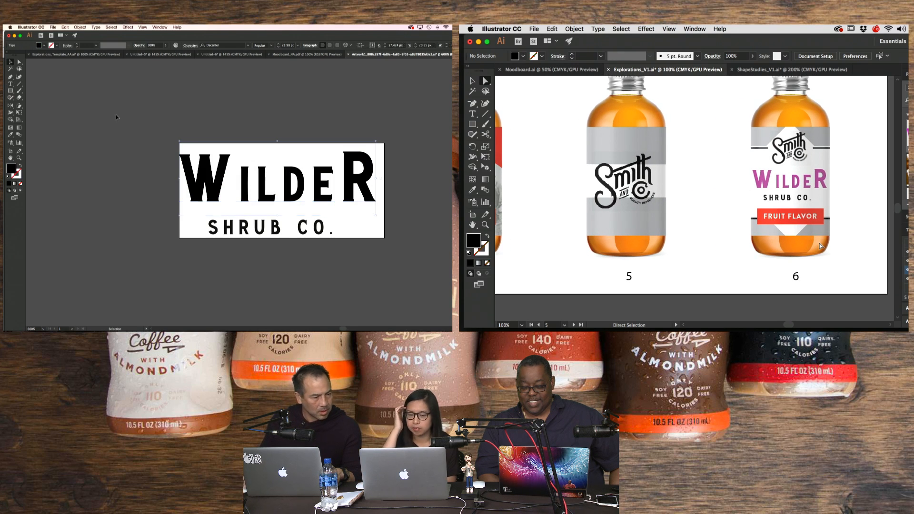
key(super+minus)
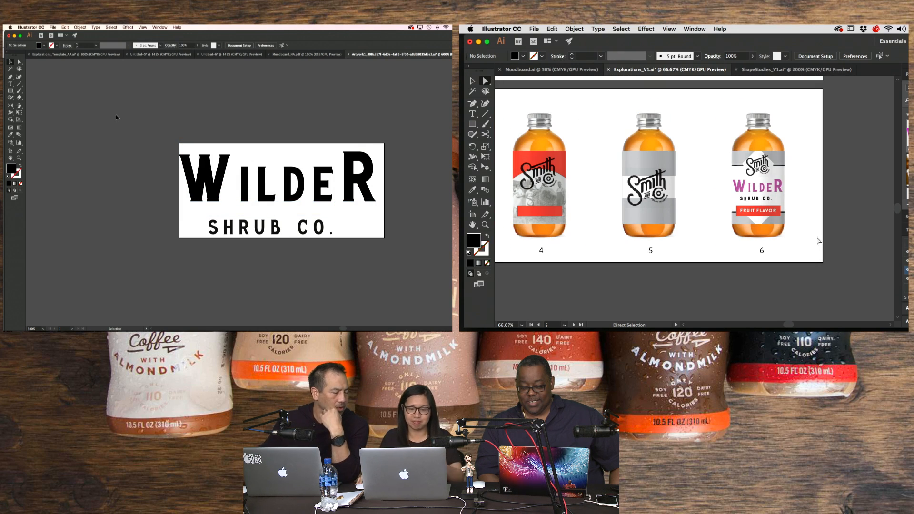
drag(689, 116, 735, 189)
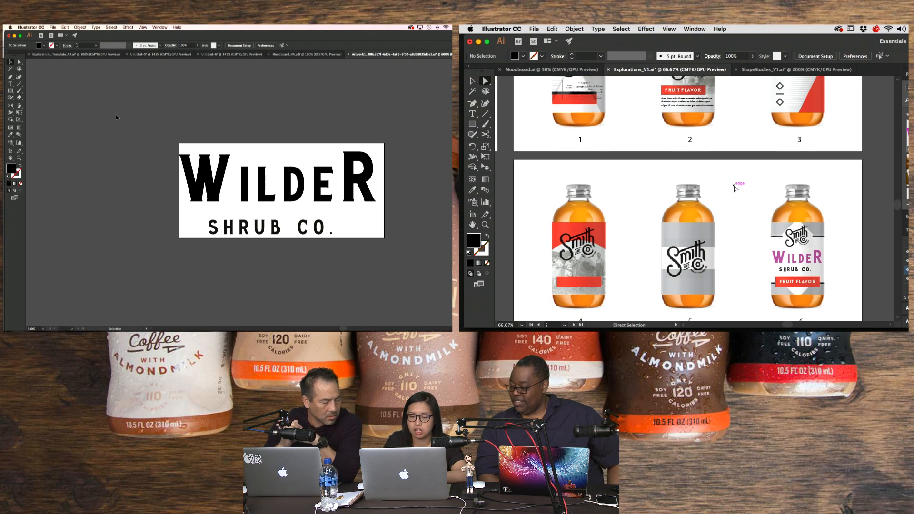
drag(648, 173, 693, 174)
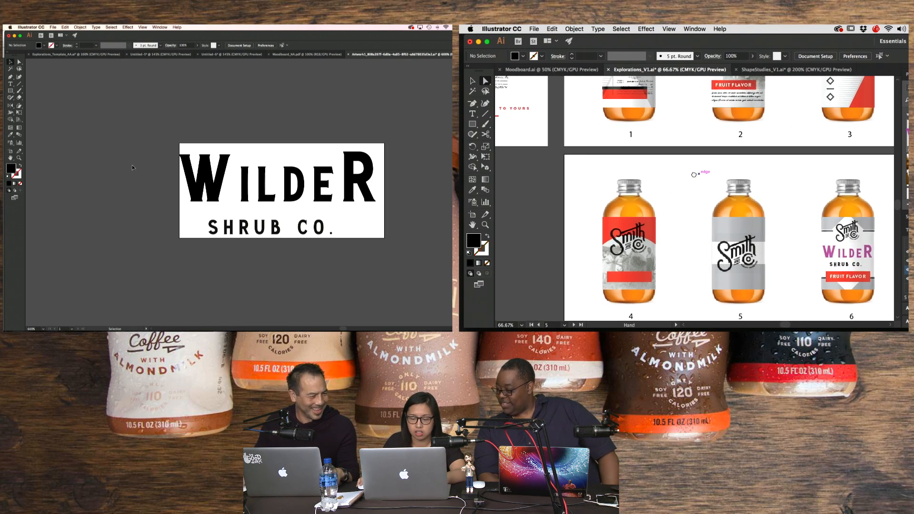
key(t)
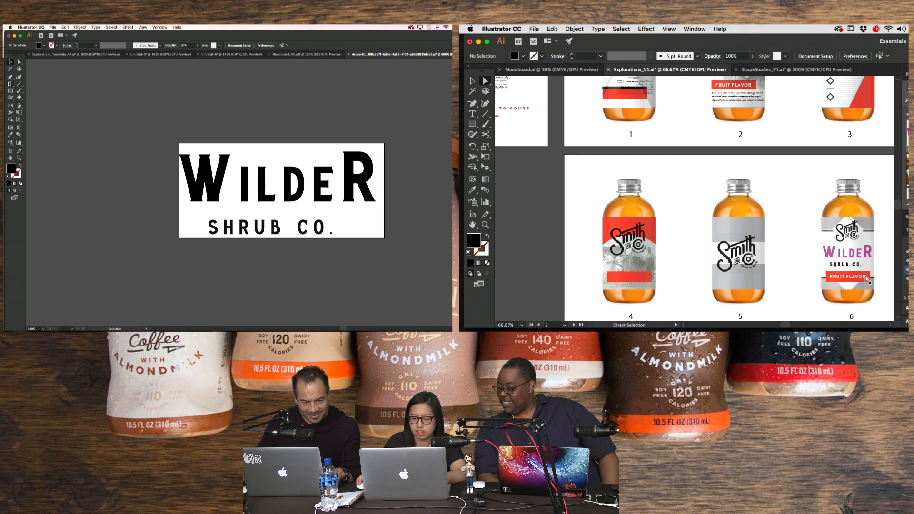
drag(638, 212, 809, 309)
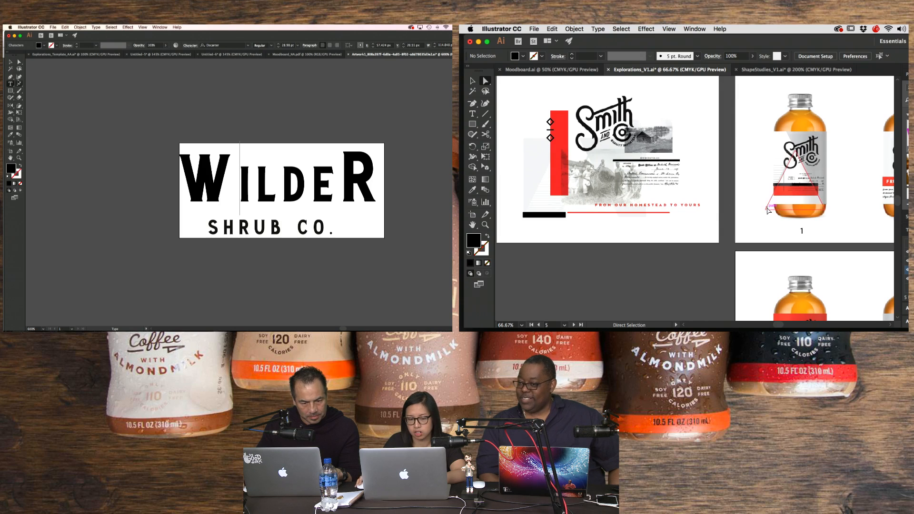
drag(689, 231, 508, 129)
drag(683, 211, 719, 233)
drag(868, 287, 685, 209)
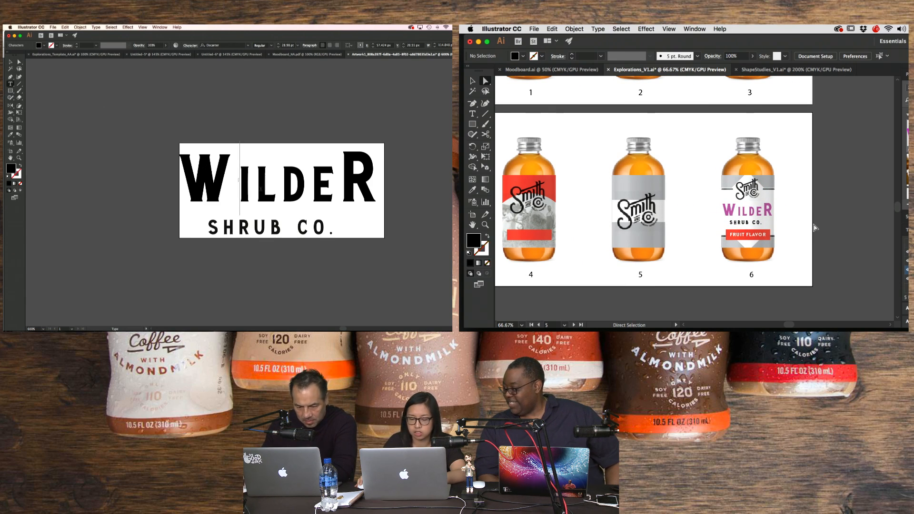
key(shift+Left)
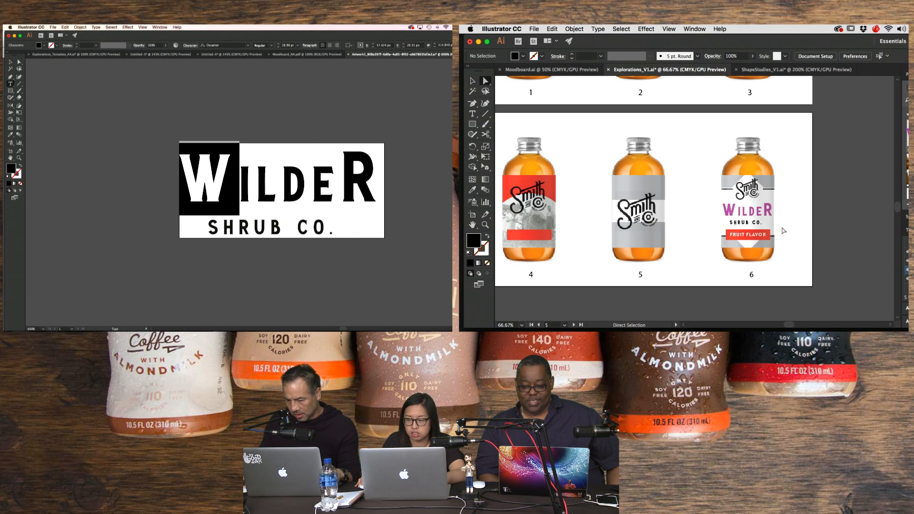
key(Escape)
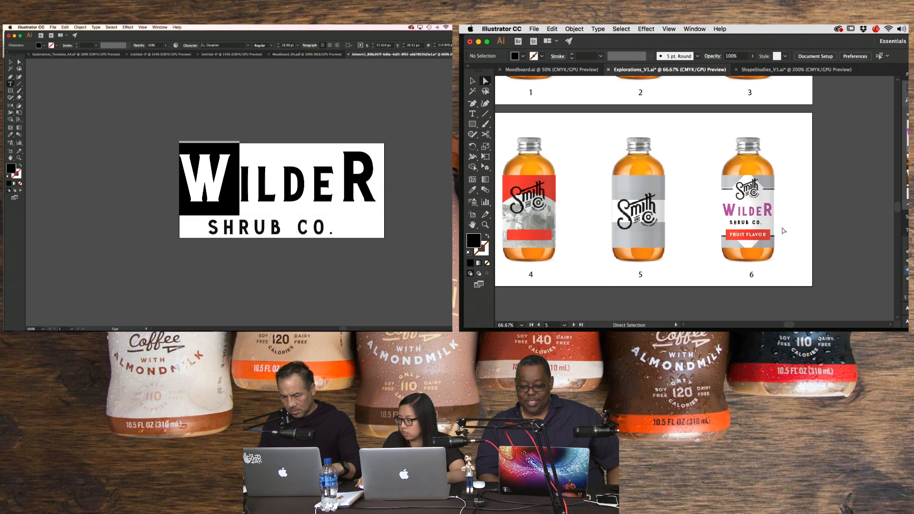
key(shift+t)
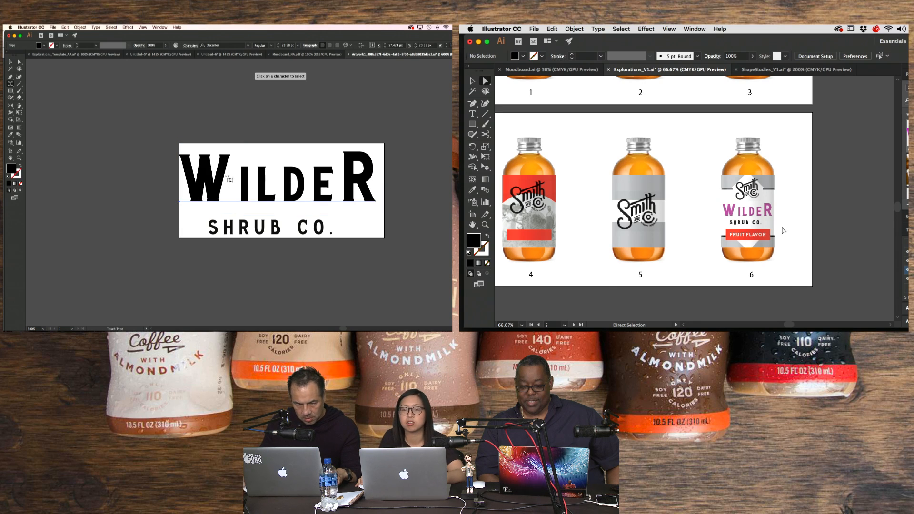
click(217, 183)
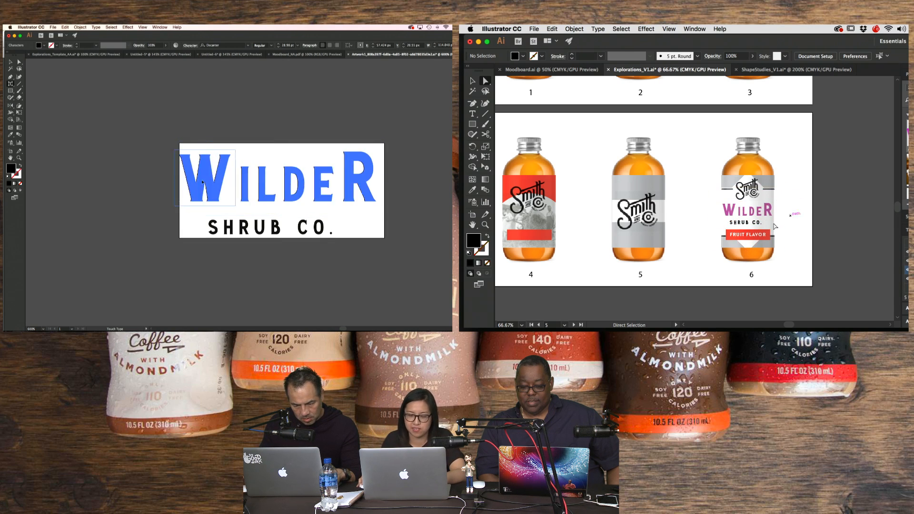
scroll(805, 224, left, 3)
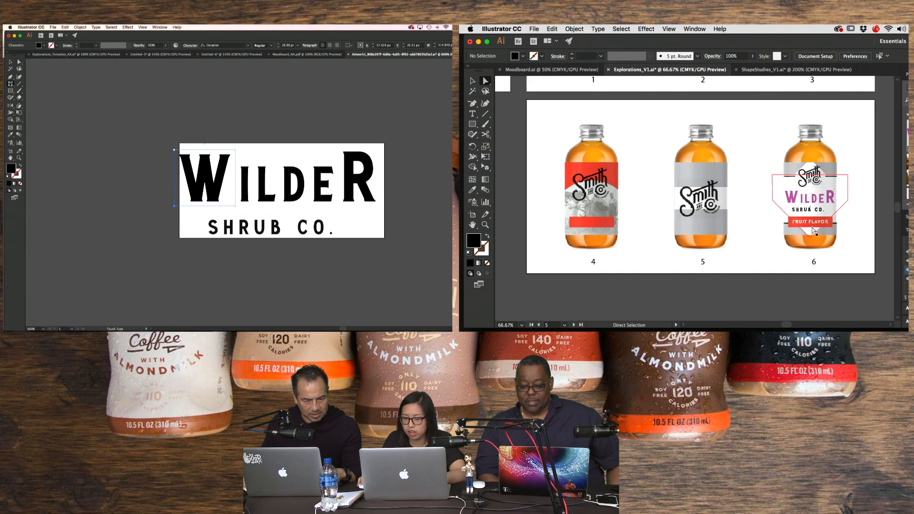
- Tighten the kerning between the W and the I of the WILDER text in the library graphic
click(10, 84)
drag(806, 214, 652, 233)
click(34, 85)
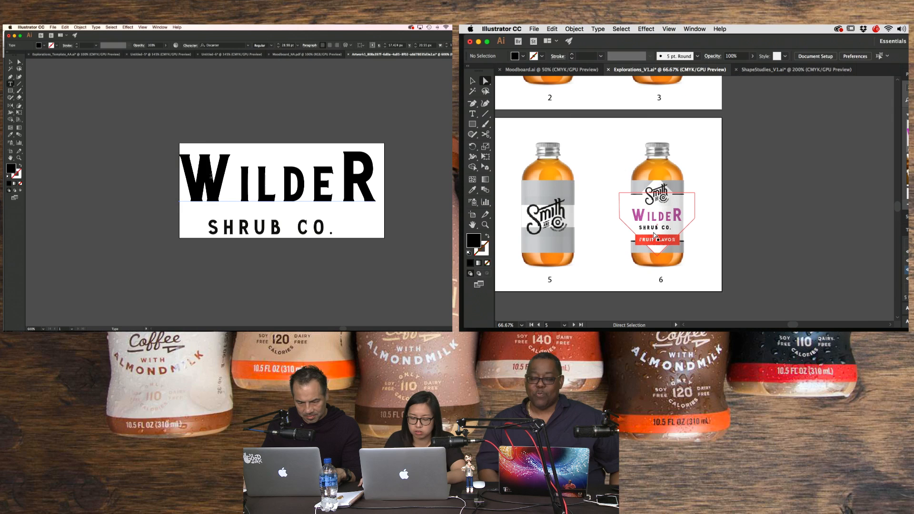
click(236, 186)
key(super+minus)
key(alt+Left)
key(alt+Left)
key(alt+Left)
key(alt+Left)
key(alt+Left)
key(alt+Left)
key(alt+Left)
key(alt+Left)
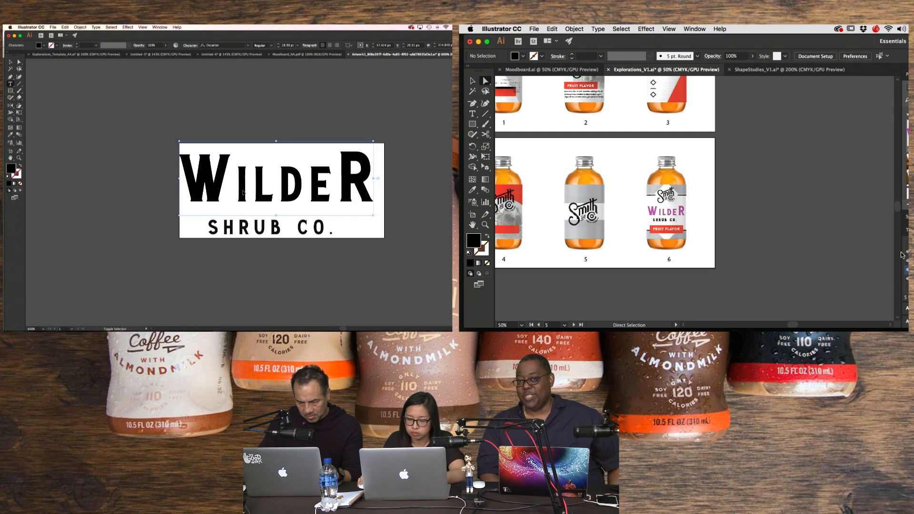
key(alt+Left)
drag(609, 250, 704, 202)
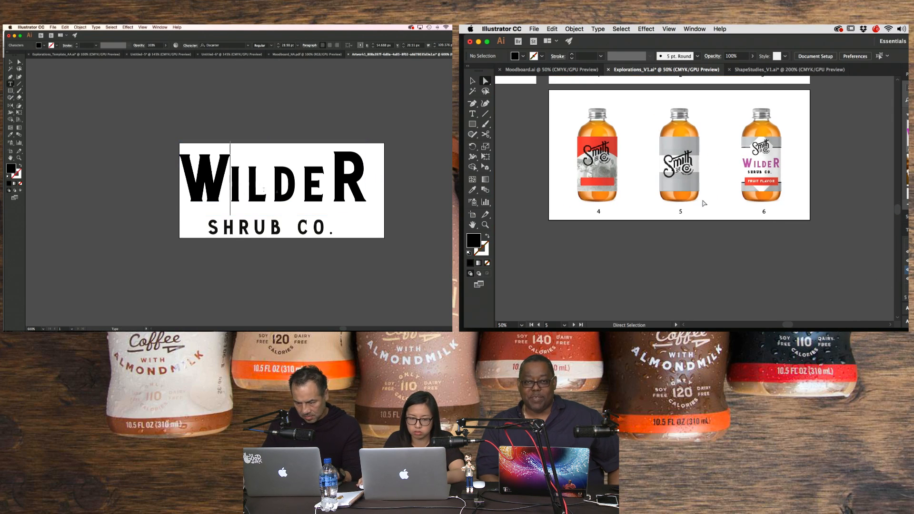
- Duplicate the artboard holding bottles 4 to 6, with its artwork, directly below the original in the explorations document
click(472, 214)
click(330, 194)
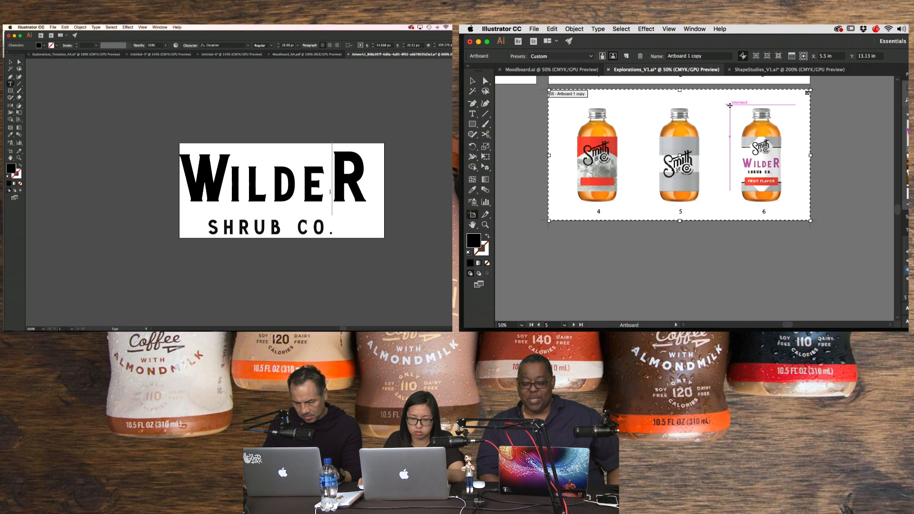
drag(722, 106, 722, 245)
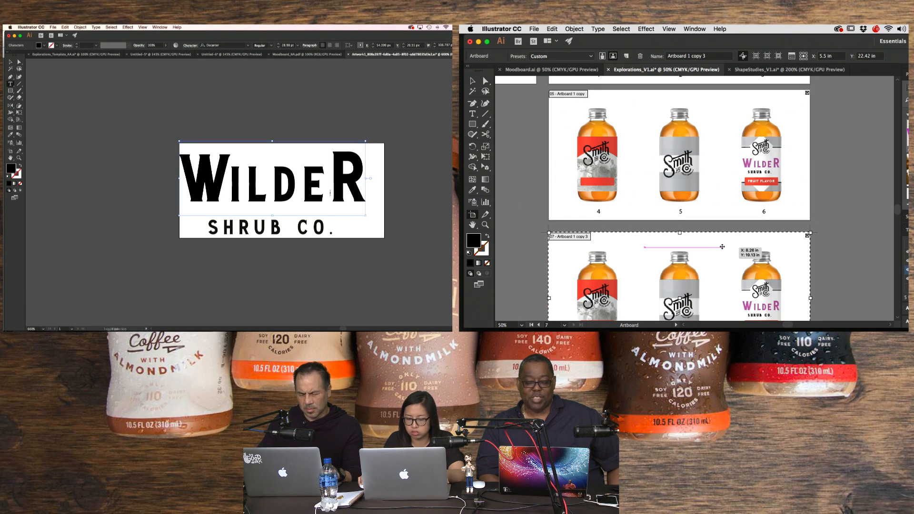
drag(330, 194, 231, 187)
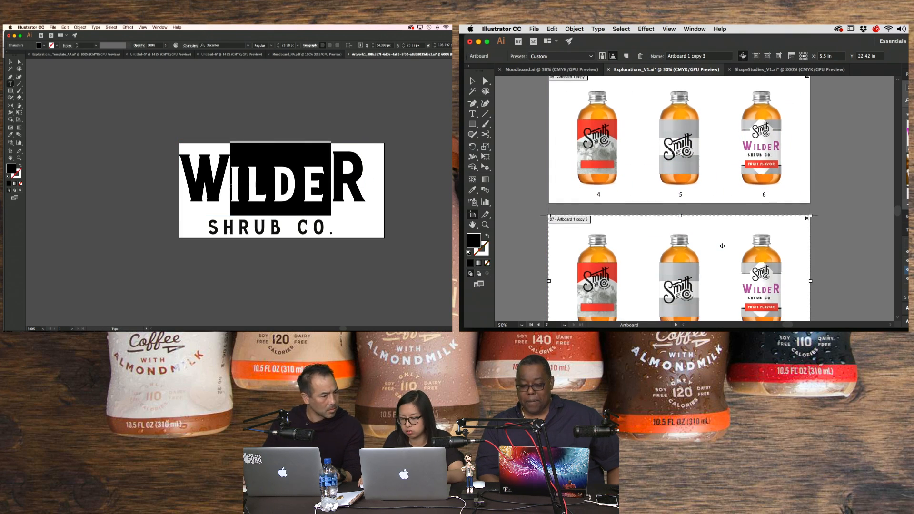
- Delete the label artwork and numbers from the first two bottles on the duplicated artboard
scroll(722, 245, down, 2)
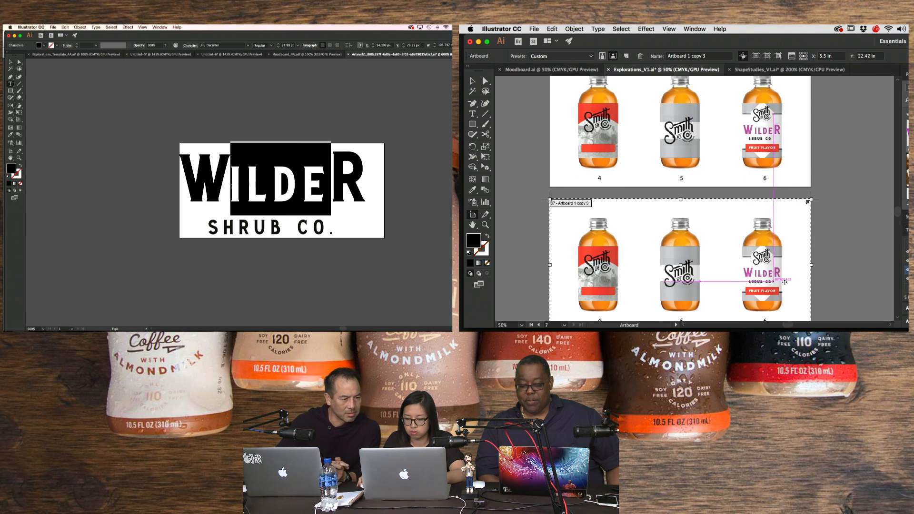
key(v)
drag(708, 312, 610, 164)
key(Delete)
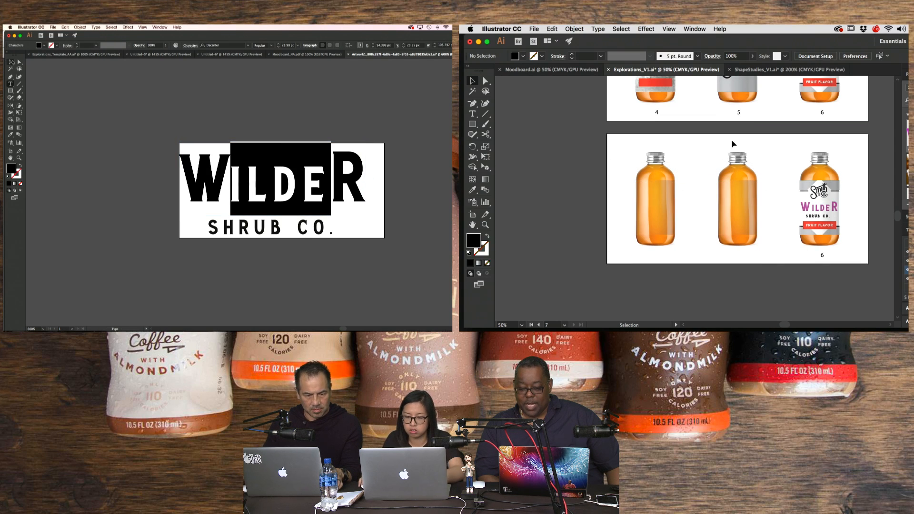
- Inspect the clipped label artwork on bottle 3 in isolation mode and leave isolation
scroll(831, 136, up, 8)
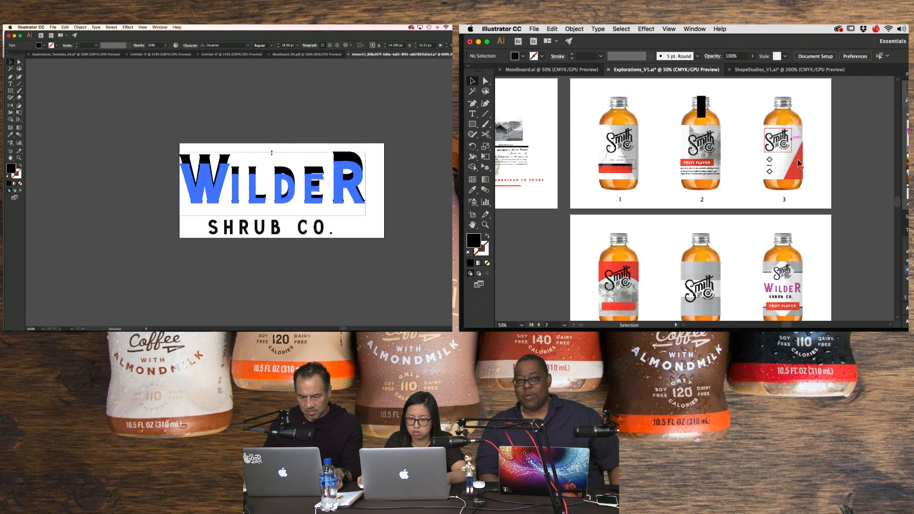
double_click(788, 166)
click(788, 167)
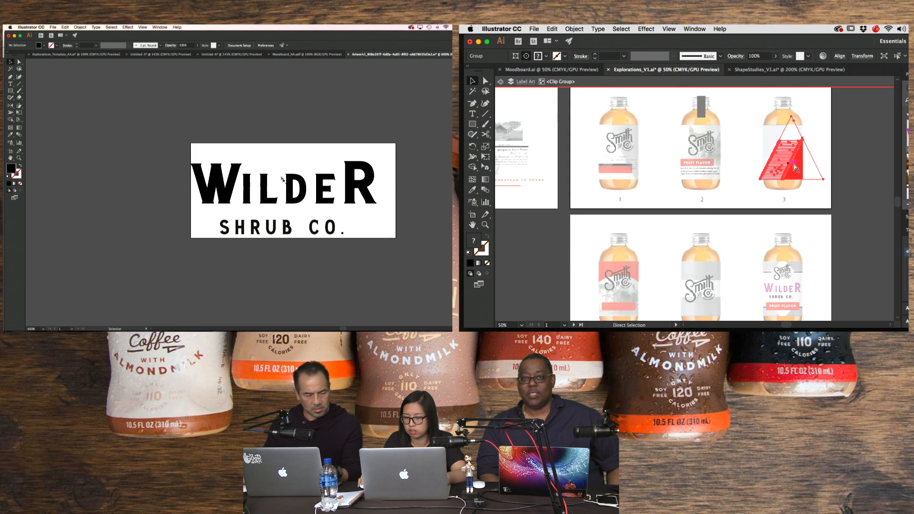
scroll(805, 259, down, 7)
scroll(806, 259, right, 2)
click(824, 217)
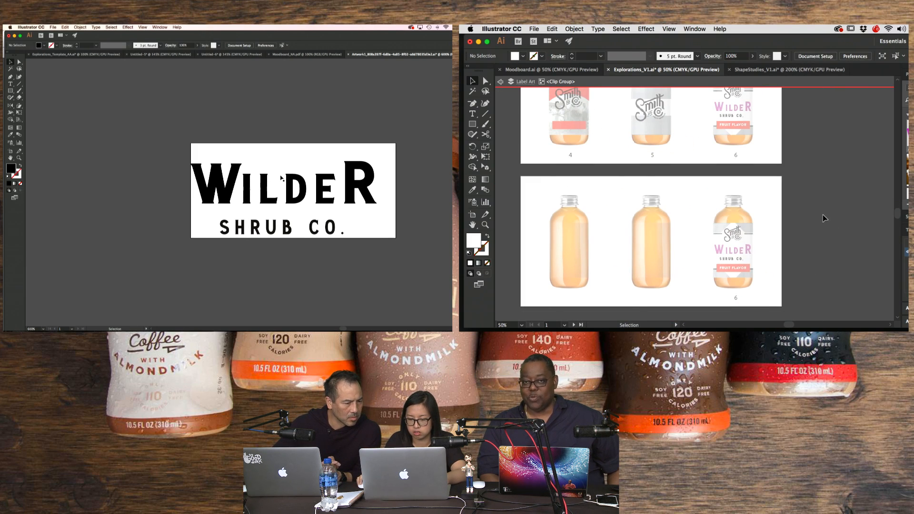
key(super+equal)
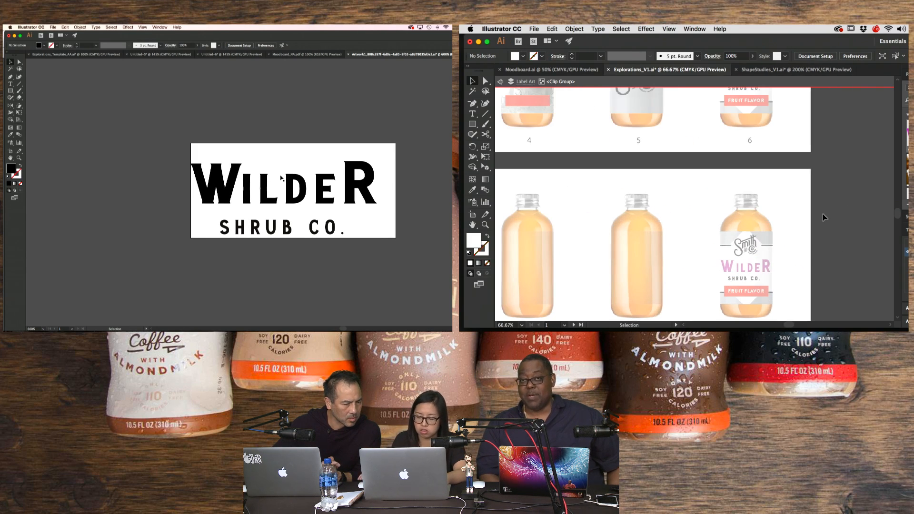
key(Escape)
drag(833, 221, 837, 143)
drag(538, 136, 725, 318)
drag(656, 113, 711, 302)
key(a)
drag(671, 200, 625, 113)
click(579, 258)
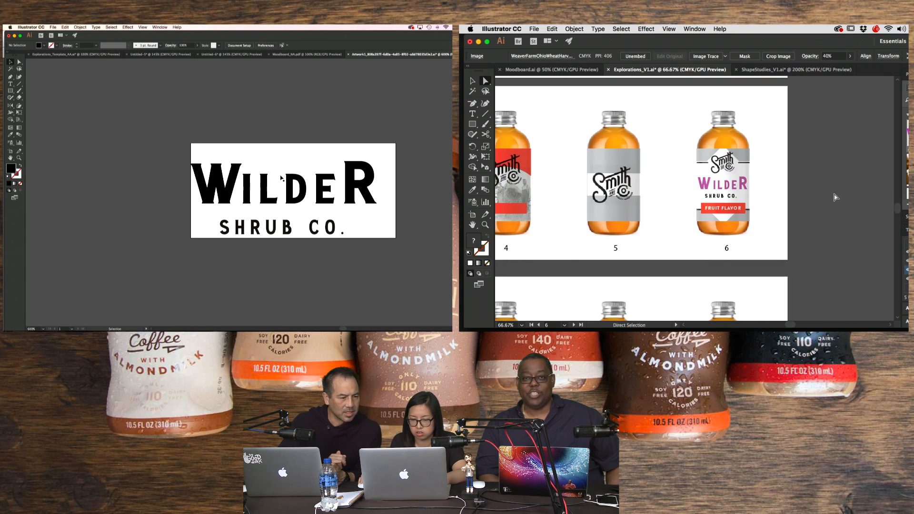
click(833, 196)
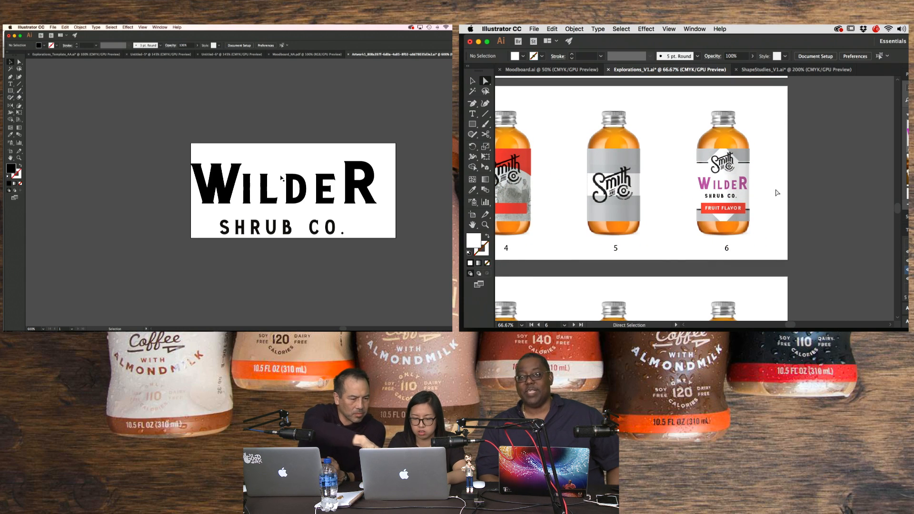
key(super+minus)
key(super+equal)
key(super+equal)
key(super+equal)
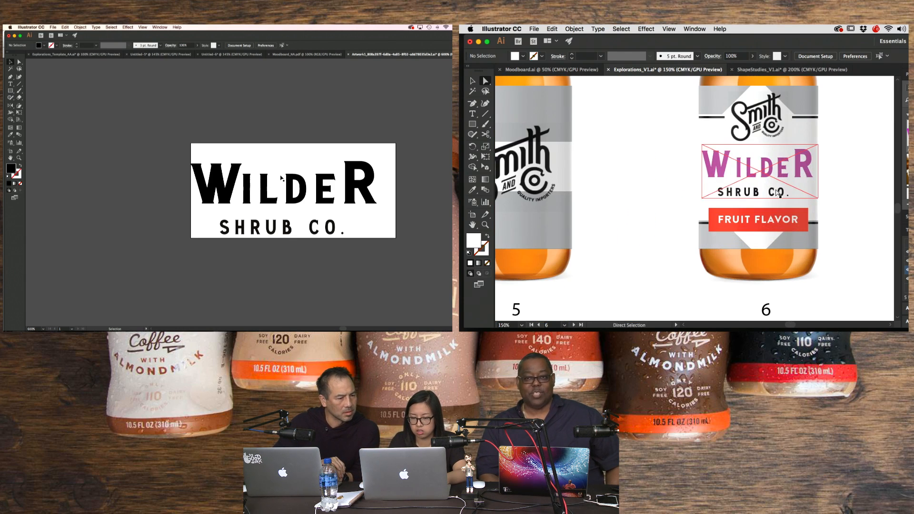
key(v)
click(770, 218)
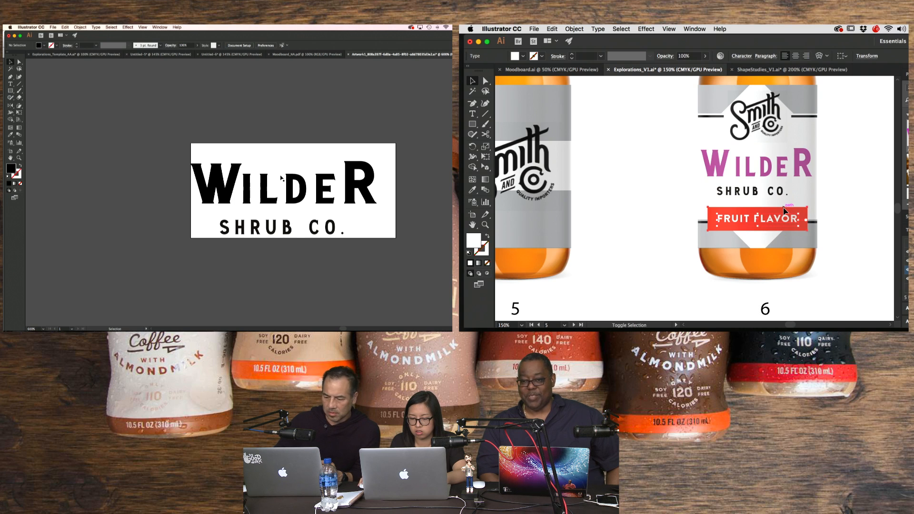
shift+click(784, 211)
click(645, 28)
click(874, 150)
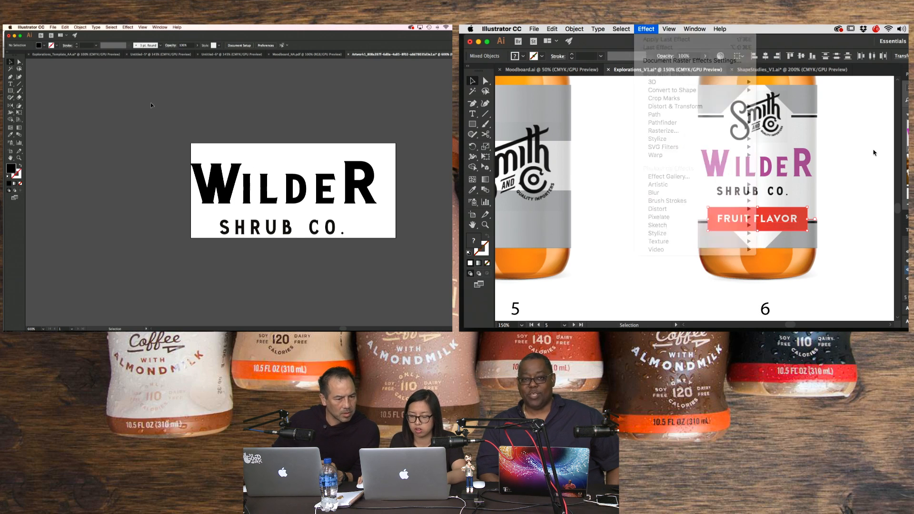
key(super+minus)
key(super+minus)
key(super+minus)
key(space)
drag(753, 252, 790, 193)
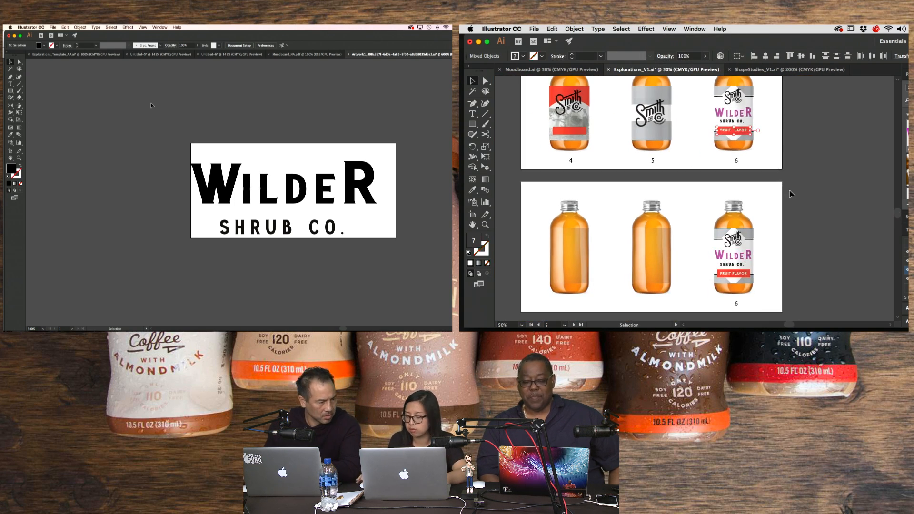
key(super+w)
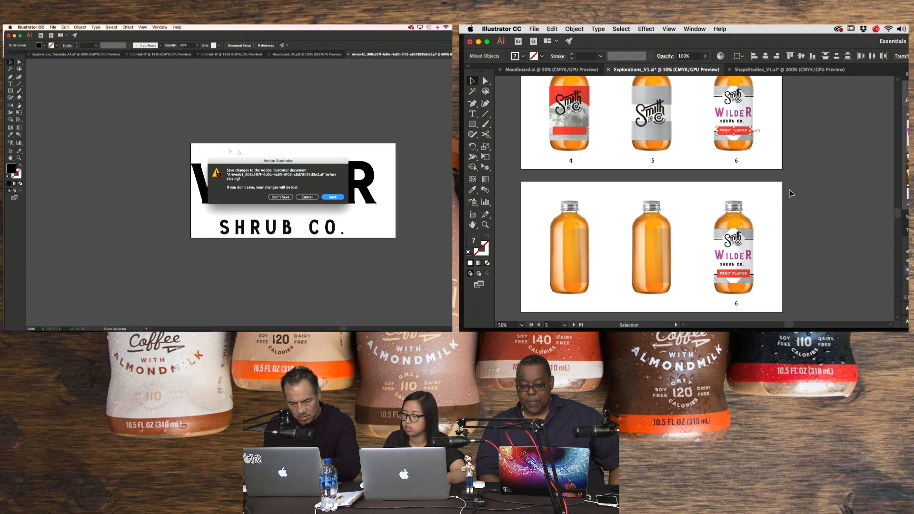
click(307, 197)
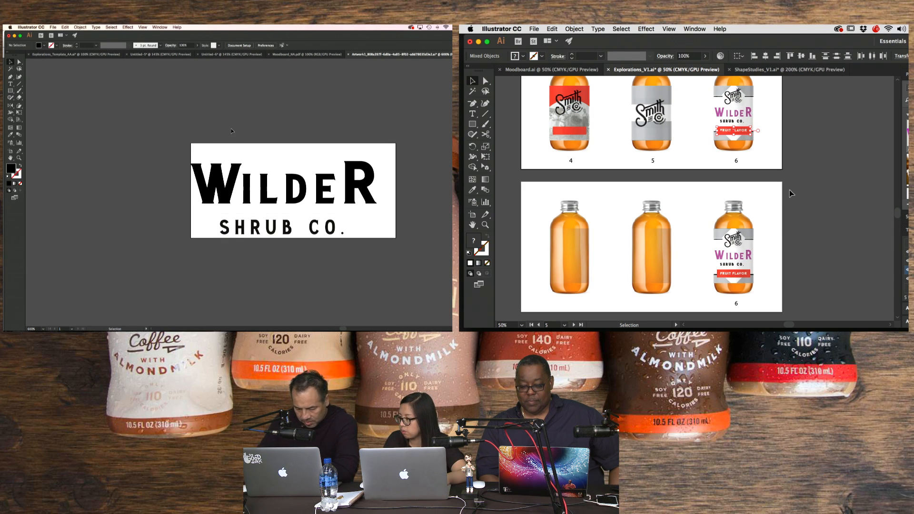
- Browse the 4_MoodBoards, 5_Exploration and 7_Final Presentation folders for reference files to open, previewing Moodboard_NA.pdf
key(super+o)
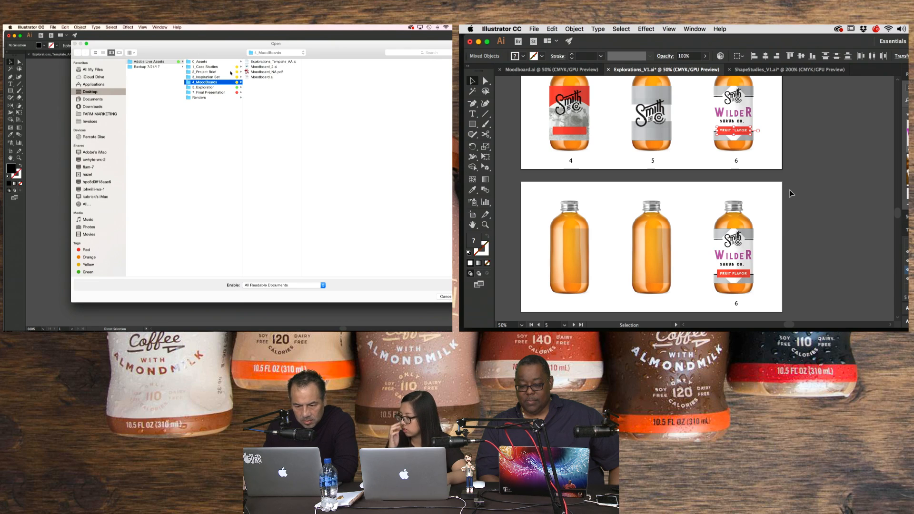
key(Down)
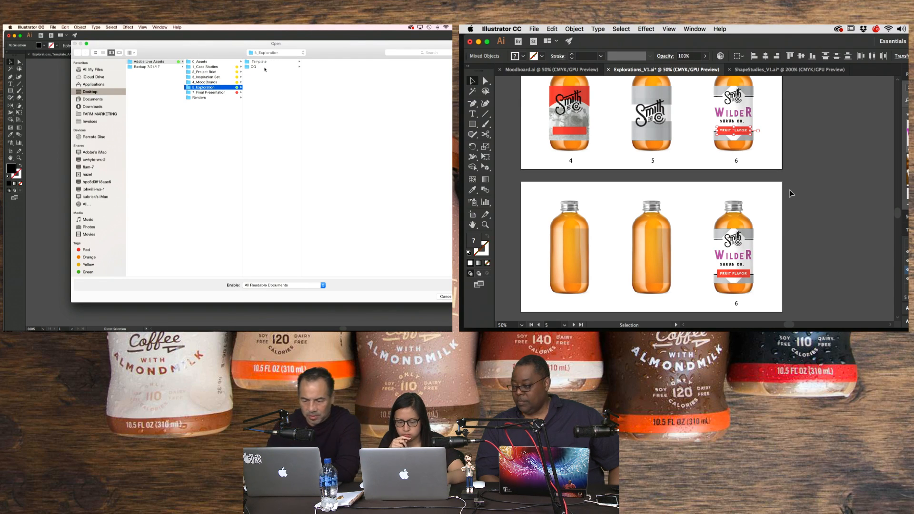
click(260, 67)
click(206, 82)
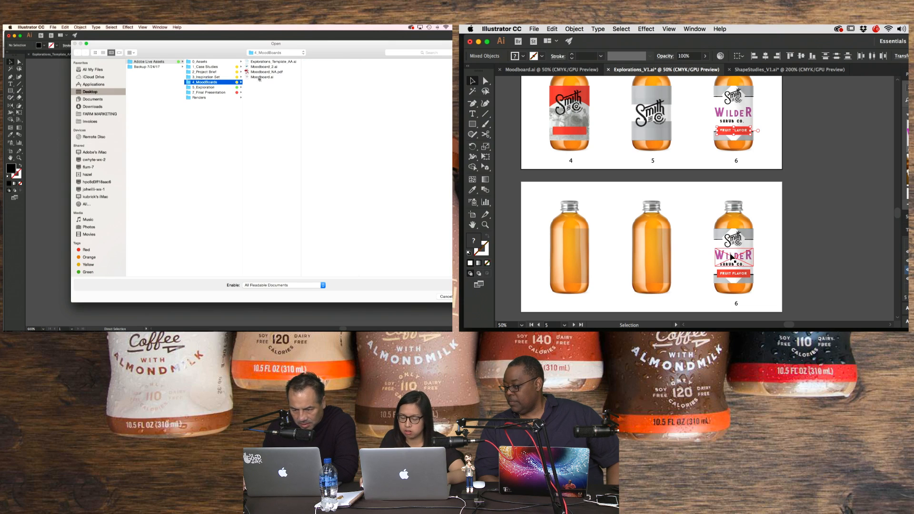
click(798, 255)
click(263, 72)
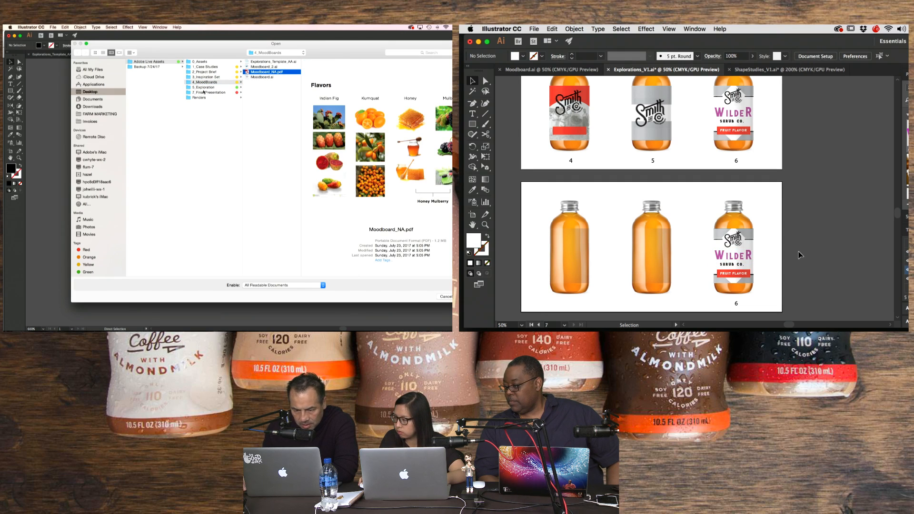
click(205, 88)
click(213, 93)
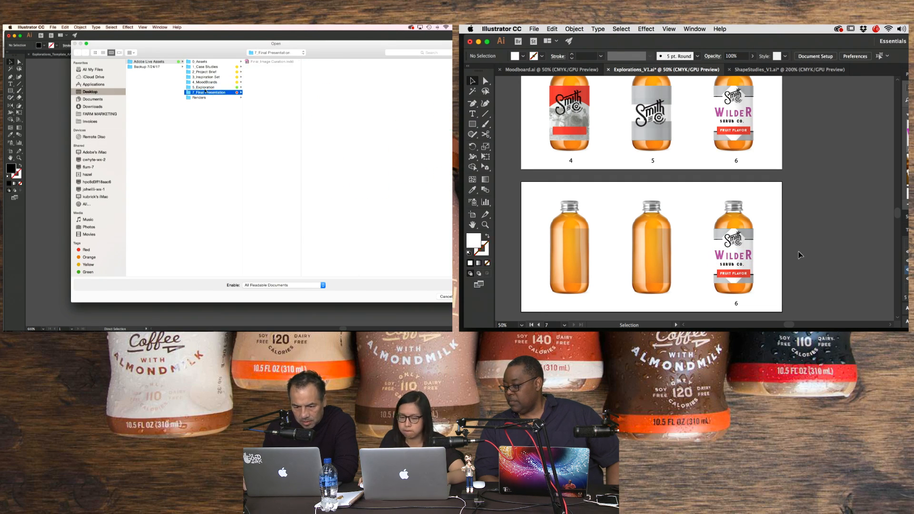
click(209, 88)
drag(683, 253, 729, 237)
click(260, 66)
click(262, 62)
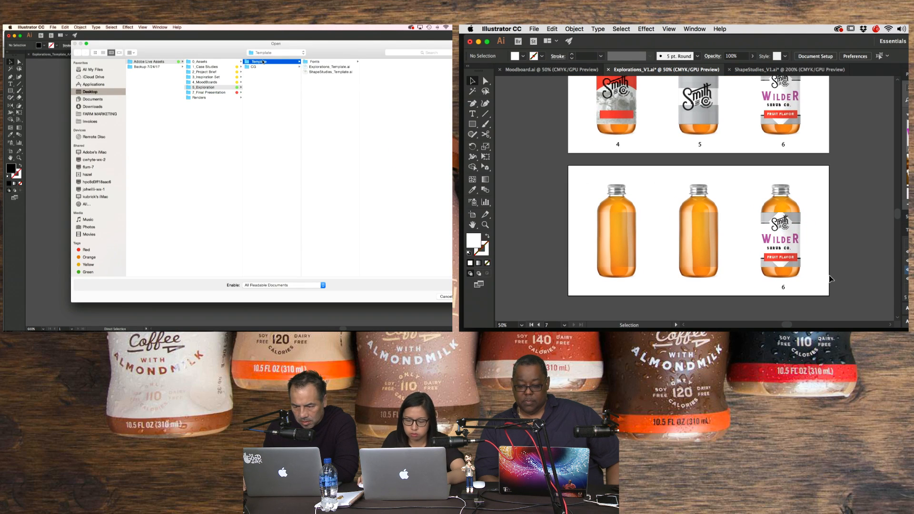
- Delete the Wilder Shrub Co. wordmark from the third bottle's label on the duplicated artboard
key(super+equal)
key(super+equal)
click(212, 82)
drag(797, 242, 826, 185)
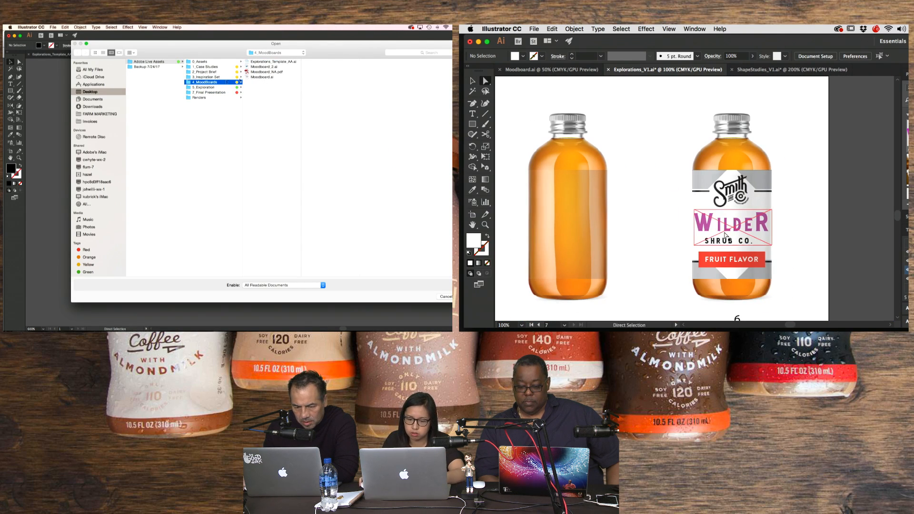
click(485, 81)
- Go to the Type folder inside 3_Inspiration Set in the file-opening dialog
click(213, 77)
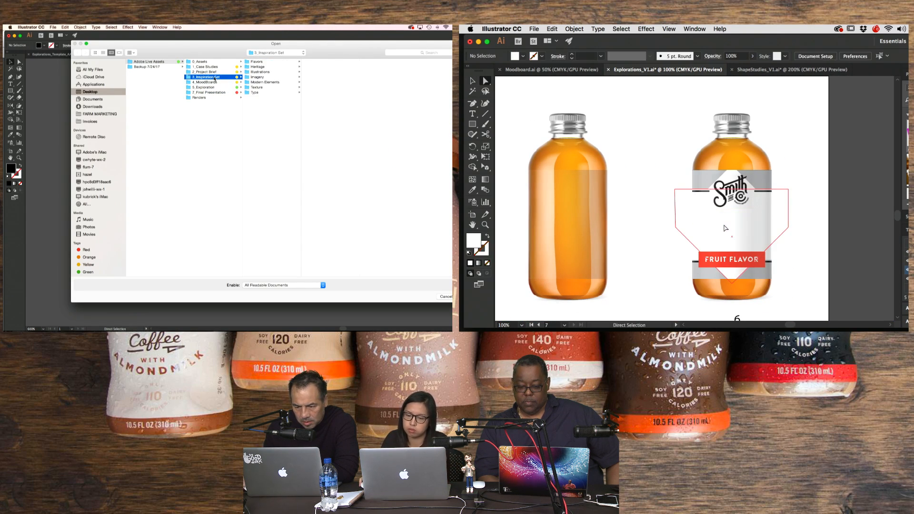
click(256, 82)
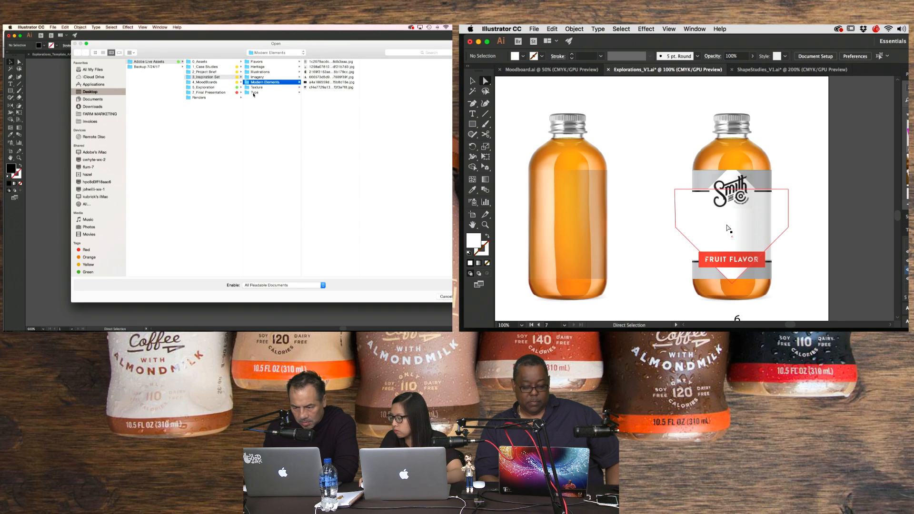
click(254, 93)
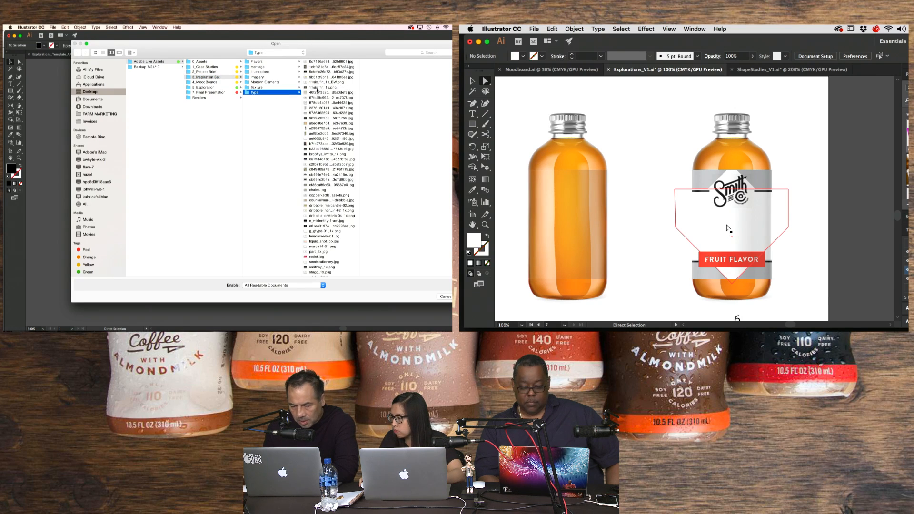
- Preview the first reference images in the Type folder one after another
click(332, 62)
key(Down)
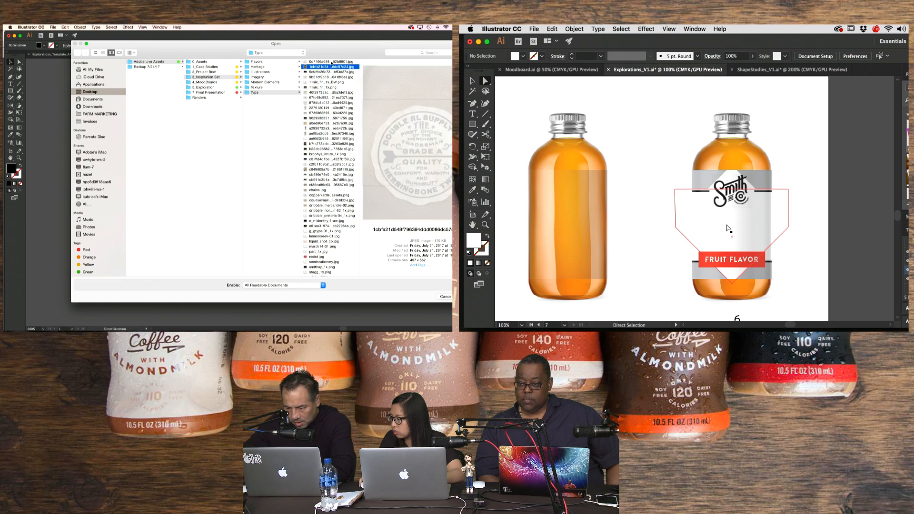
key(Down)
key(Down)
key(Down)
key(Down)
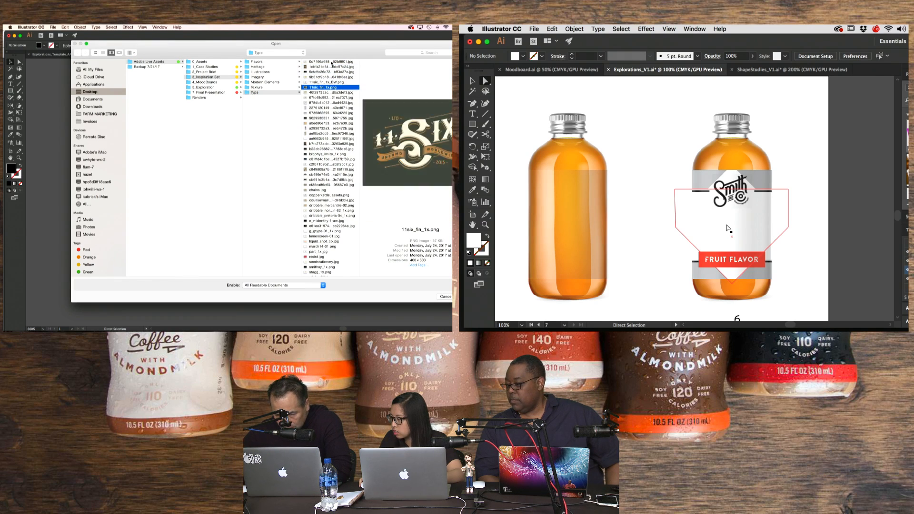
key(Down)
key(Down)
key(Down)
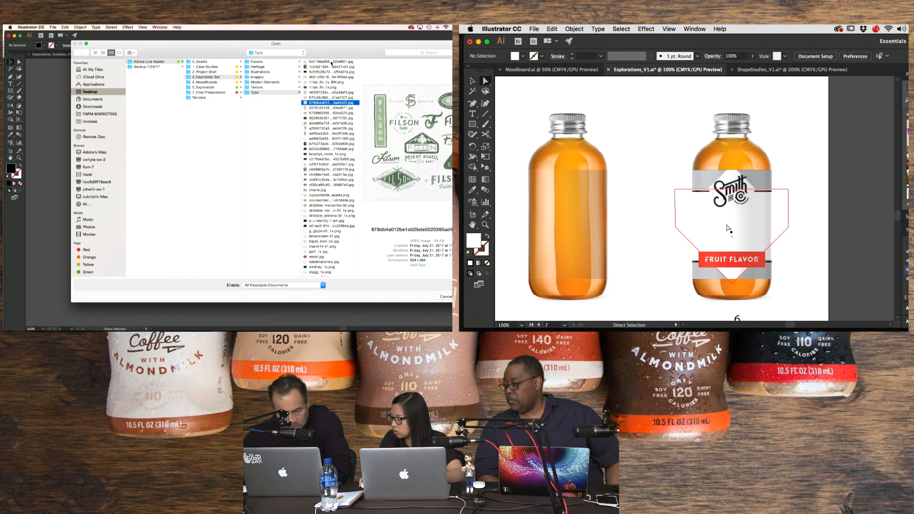
key(Up)
key(Down)
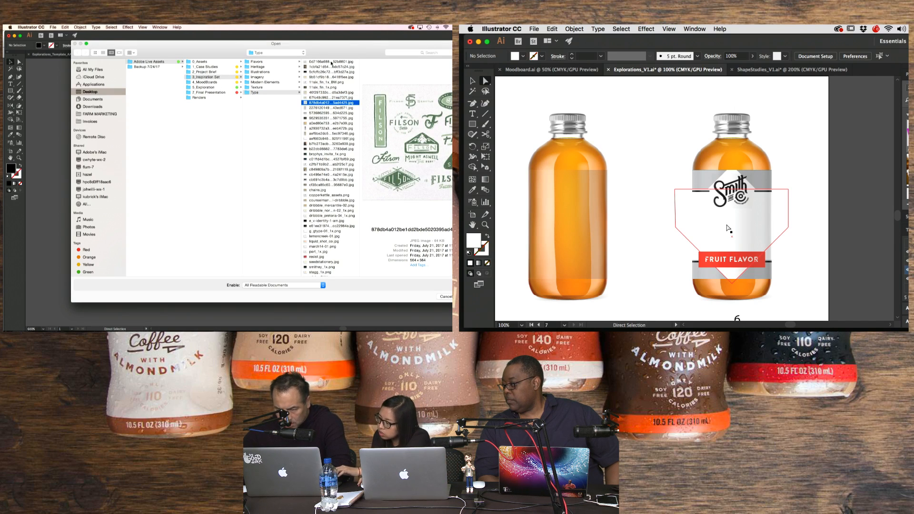
- Preview all images in the Type folder together as a thumbnail sheet and enlarge the preview to fill the screen
key(super+a)
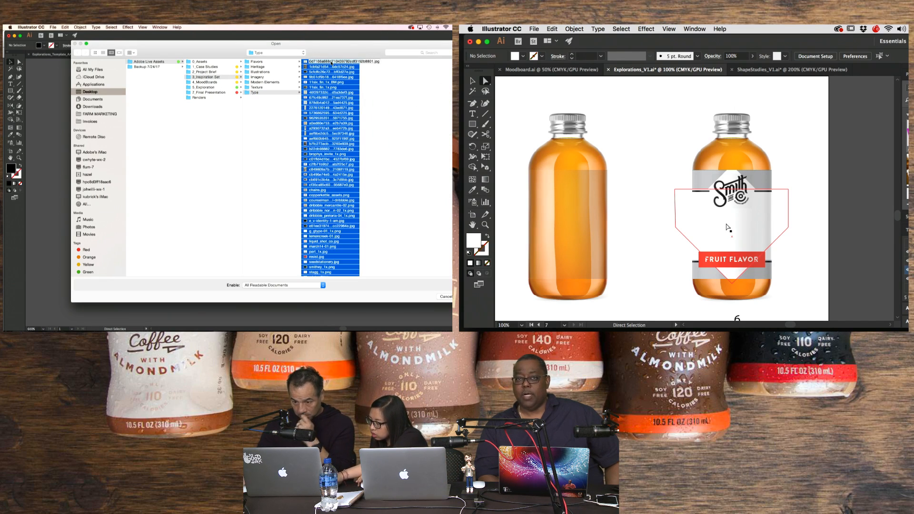
key(Return)
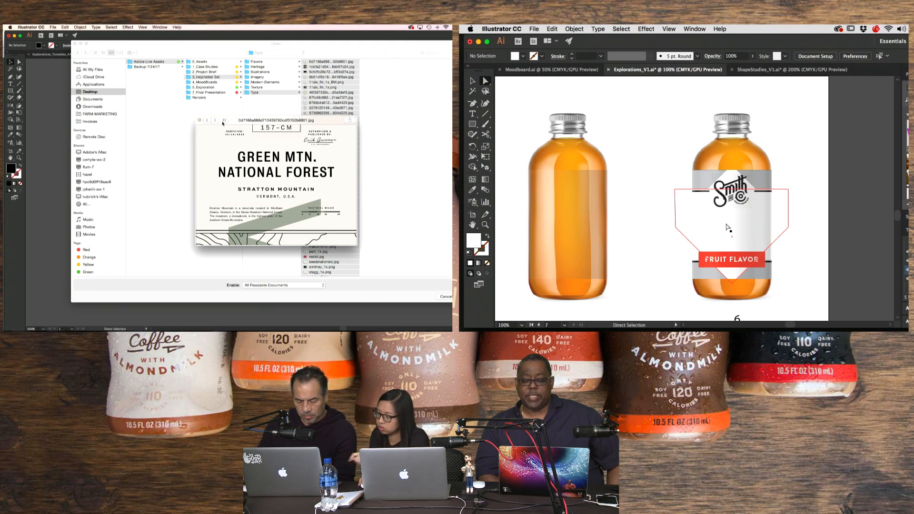
click(223, 120)
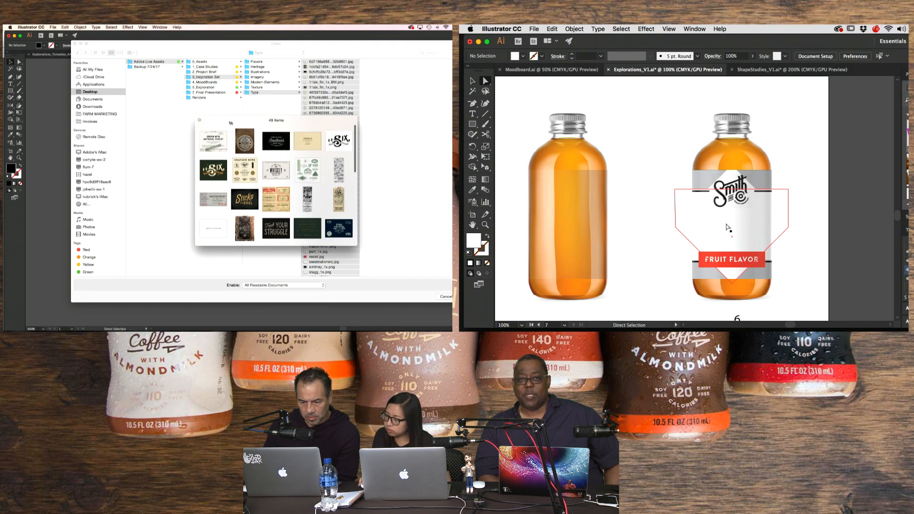
drag(230, 122, 65, 38)
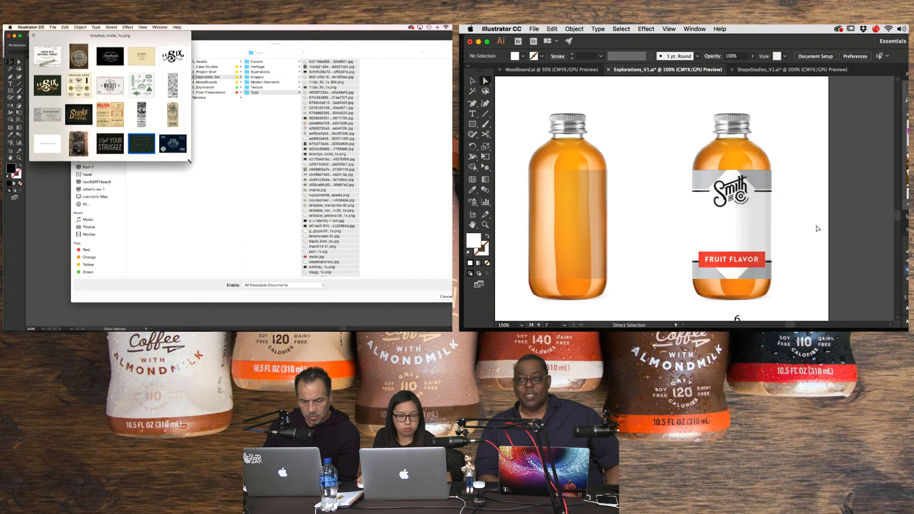
drag(190, 161, 450, 328)
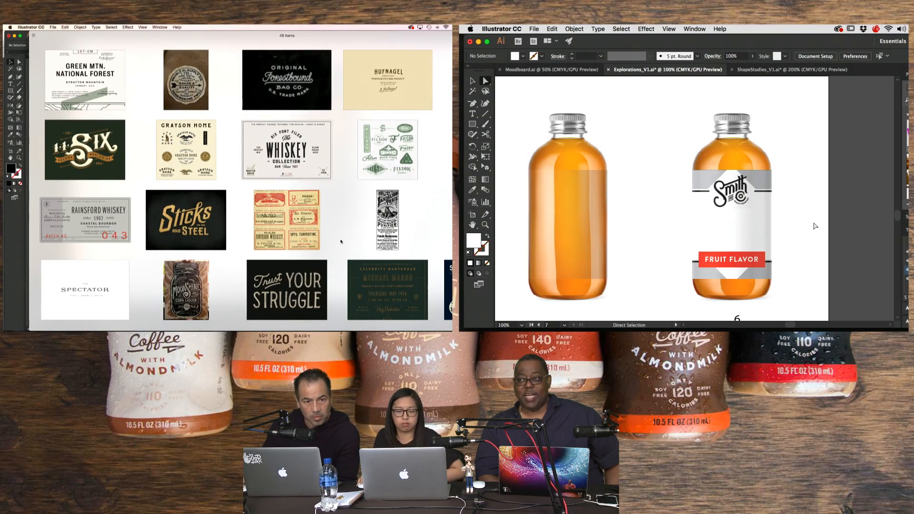
- Examine the lettering and logo references on the thumbnail sheet and pick out the Copper Kettle image
scroll(340, 242, down, 5)
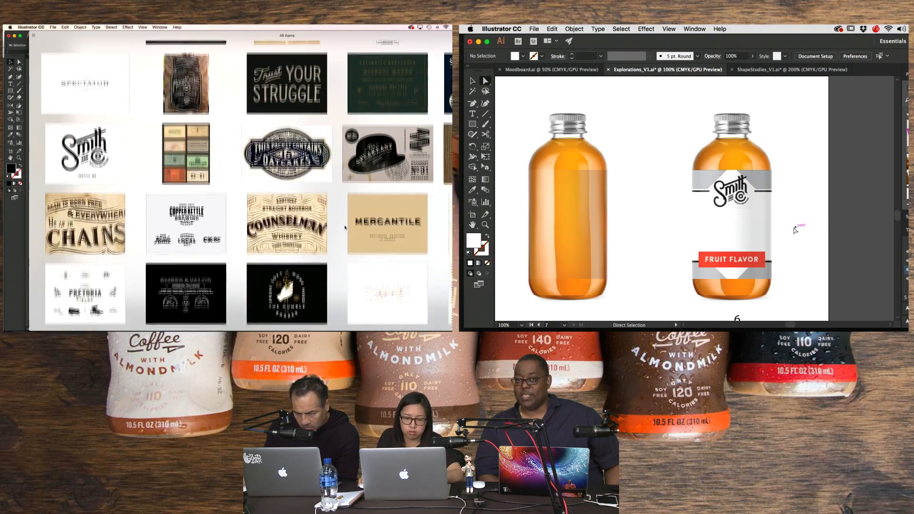
scroll(345, 227, down, 2)
scroll(825, 210, down, 2)
scroll(344, 227, down, 1)
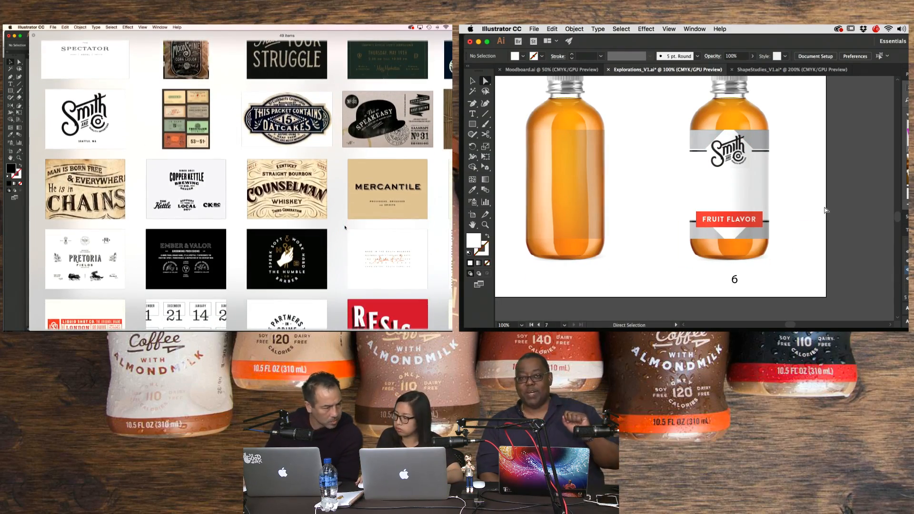
scroll(344, 227, down, 1)
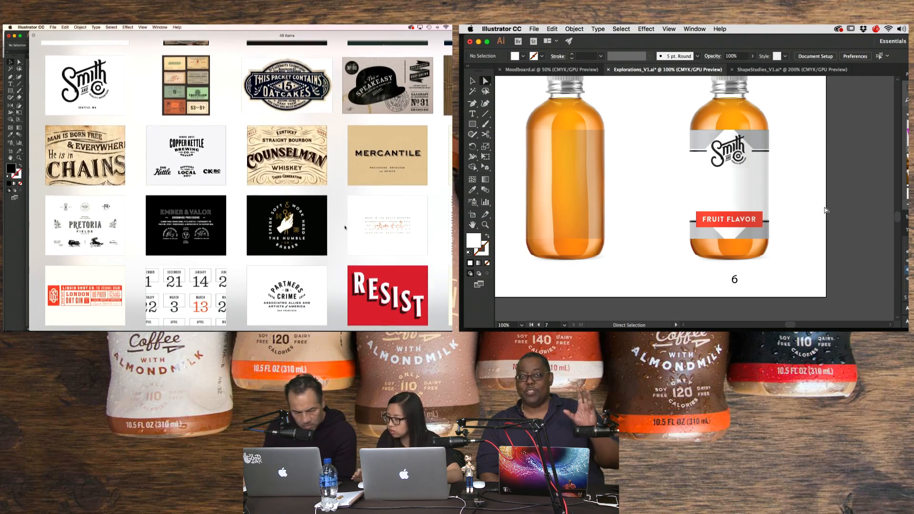
scroll(345, 227, down, 1)
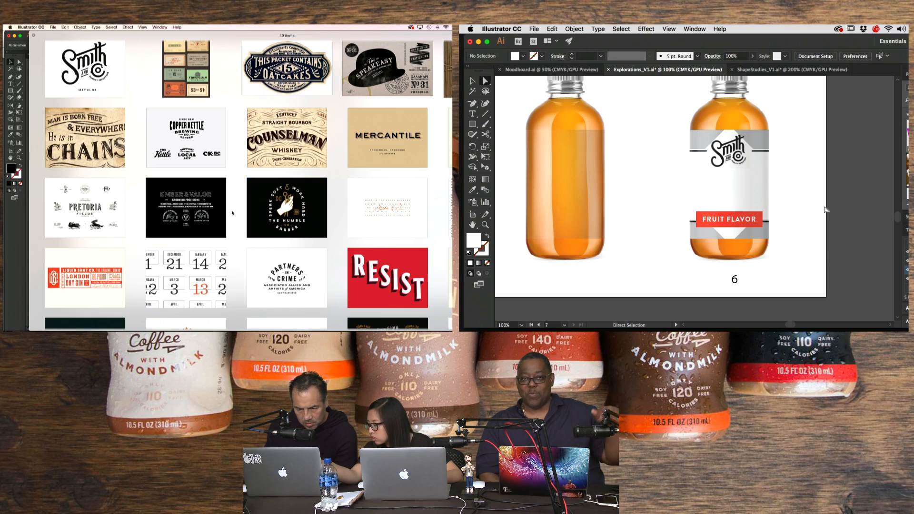
click(208, 166)
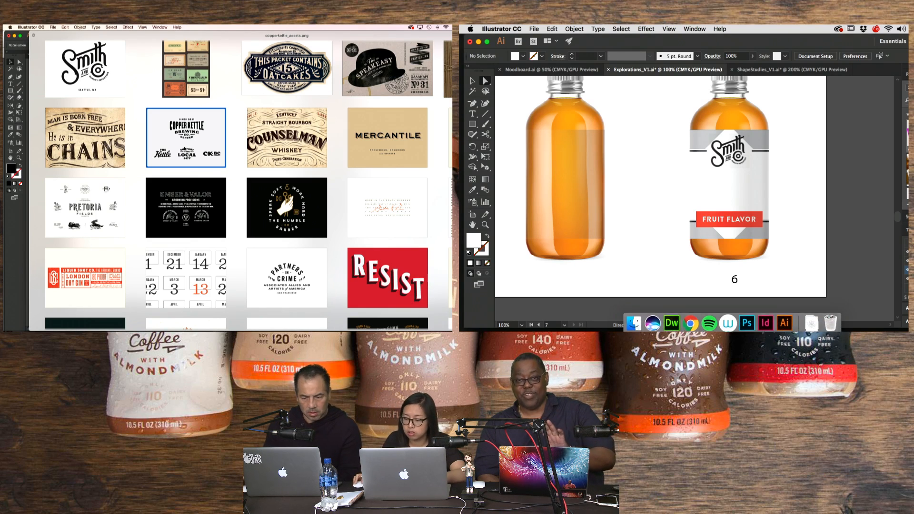
- Switch to Finder, go to the Type folder inside 3_Inspiration Set and select 11six_fin_1x.png
drag(908, 329, 863, 315)
click(868, 319)
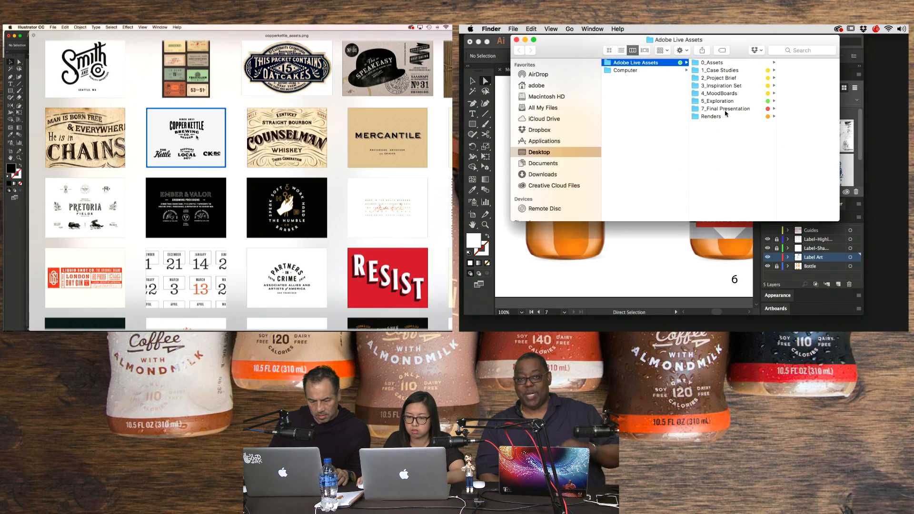
click(724, 110)
scroll(644, 71, left, 2)
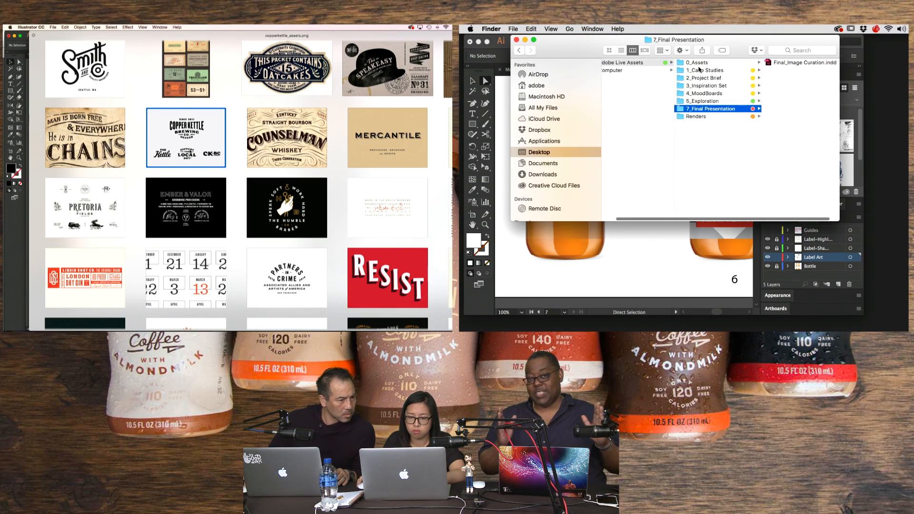
click(721, 86)
click(772, 109)
scroll(268, 195, down, 3)
scroll(244, 196, down, 2)
click(807, 94)
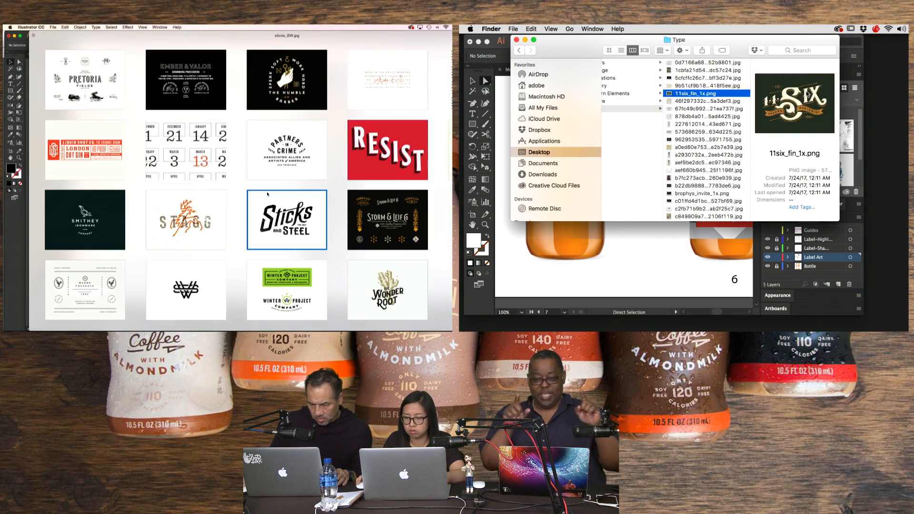
- Select every image in the Finder Type folder and preview them all as an enlarged thumbnail sheet
key(super+a)
key(space)
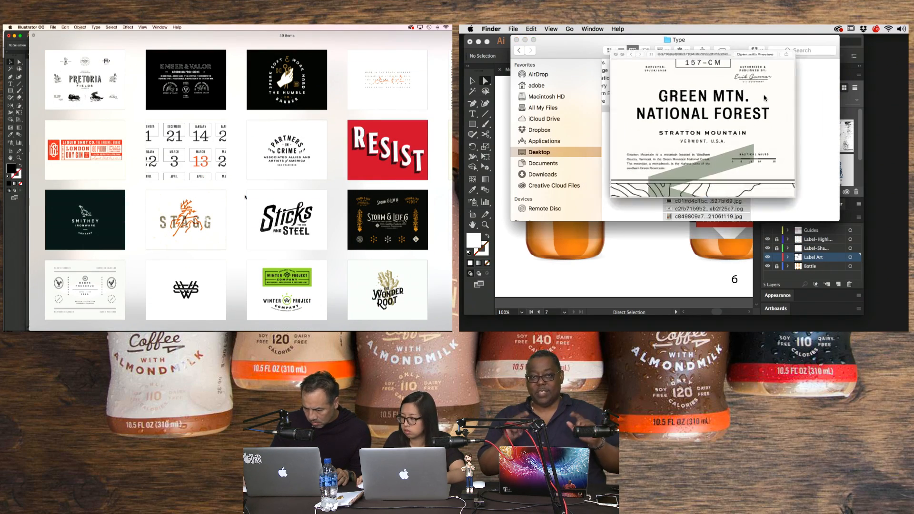
key(space)
key(space)
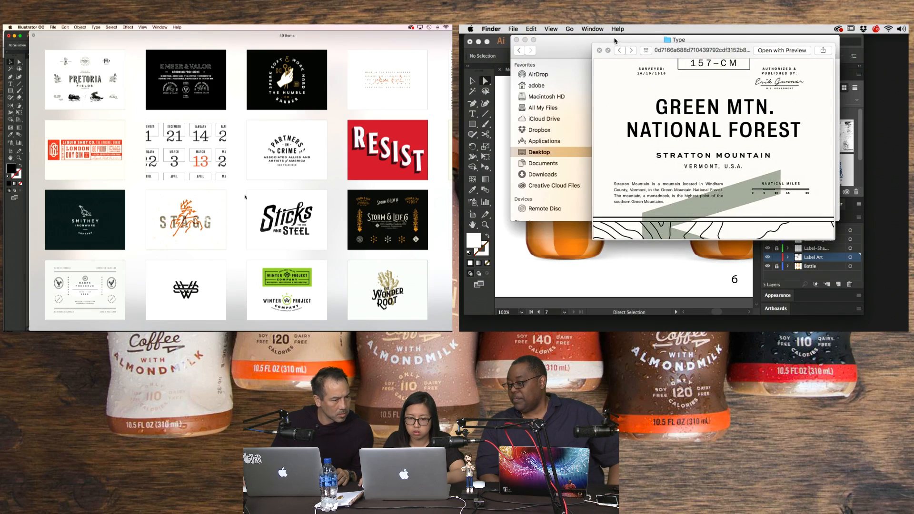
key(super+Return)
scroll(226, 160, up, 1)
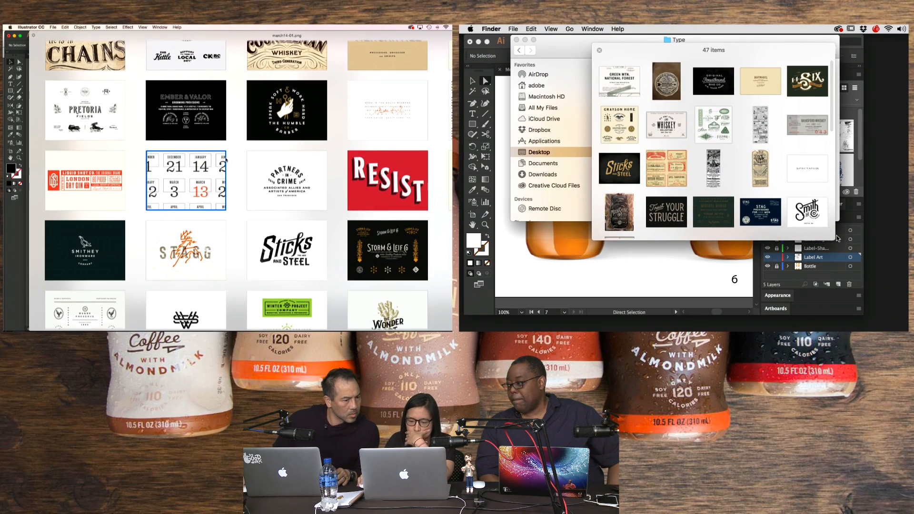
drag(834, 240, 908, 303)
- Look through the previewed type references for label lettering ideas
scroll(831, 150, down, 10)
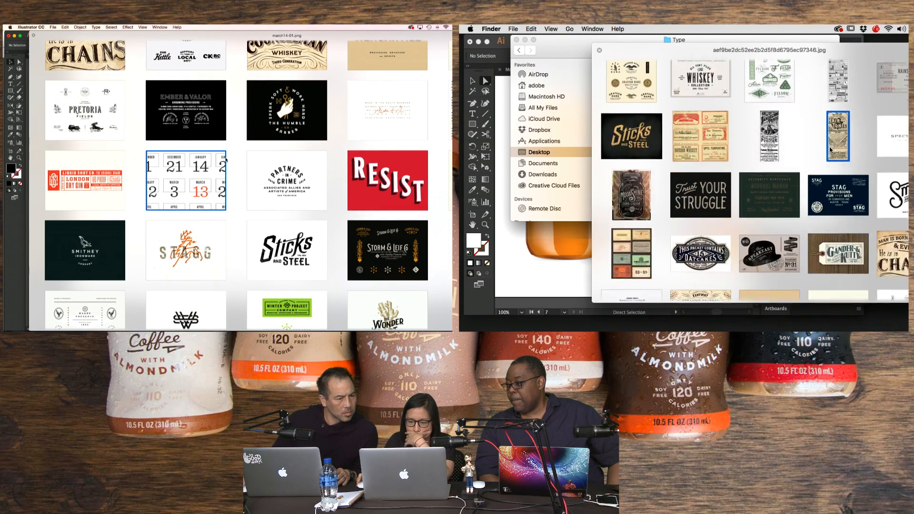
scroll(830, 150, down, 1)
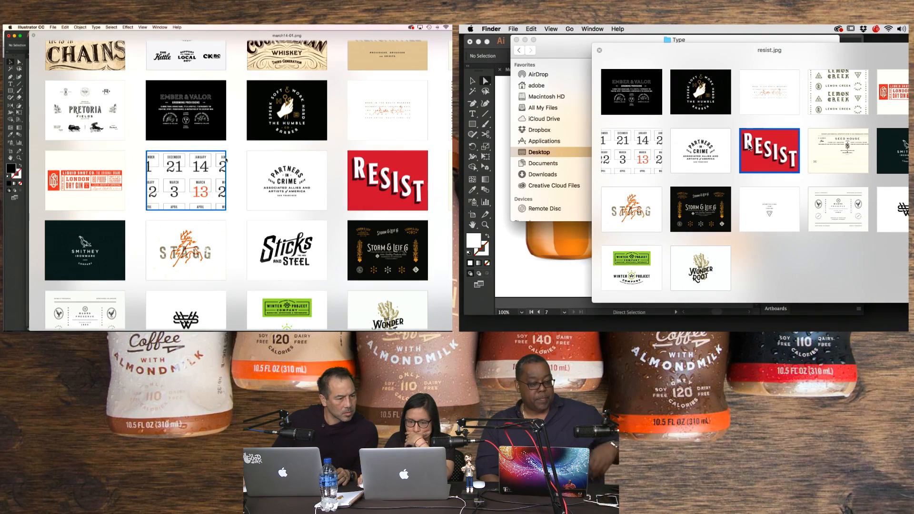
scroll(741, 148, up, 4)
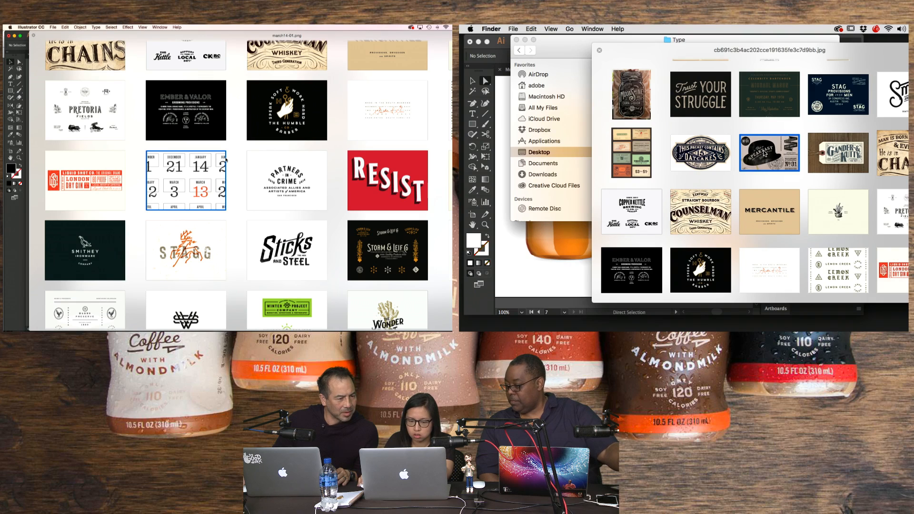
- Close the image preview and enlarge the Finder window to list more of the Type folder's files
key(space)
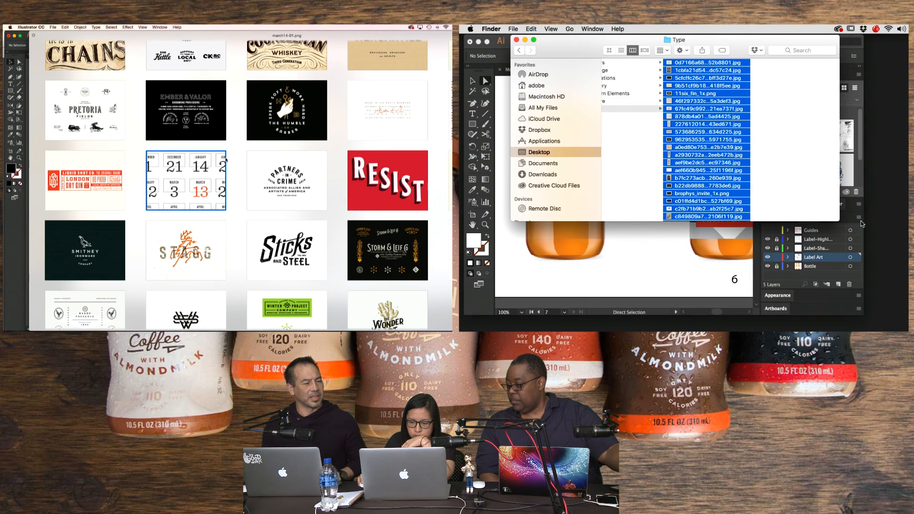
drag(839, 220, 908, 288)
scroll(813, 166, down, 2)
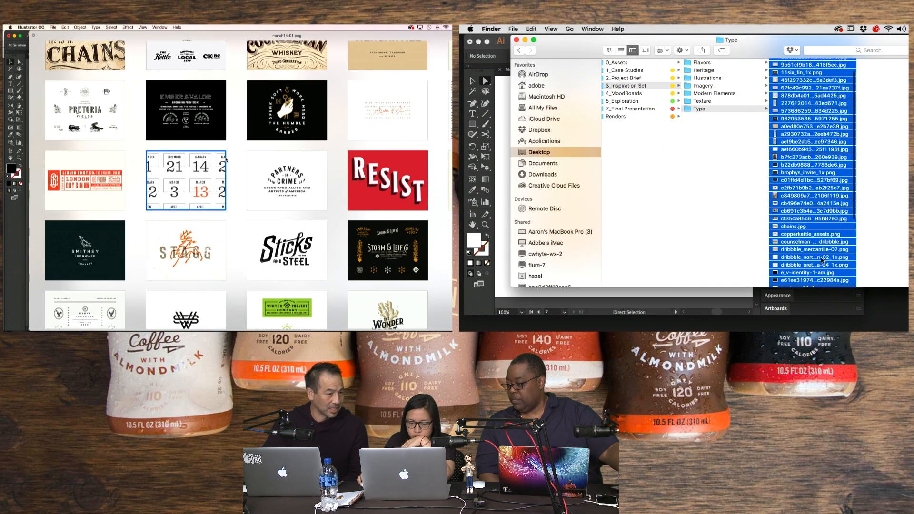
- Place copperkettle_assets.png from the Type folder into Explorations_V1.ai, close the Finder windows and return to the Illustrator document
click(814, 257)
click(809, 234)
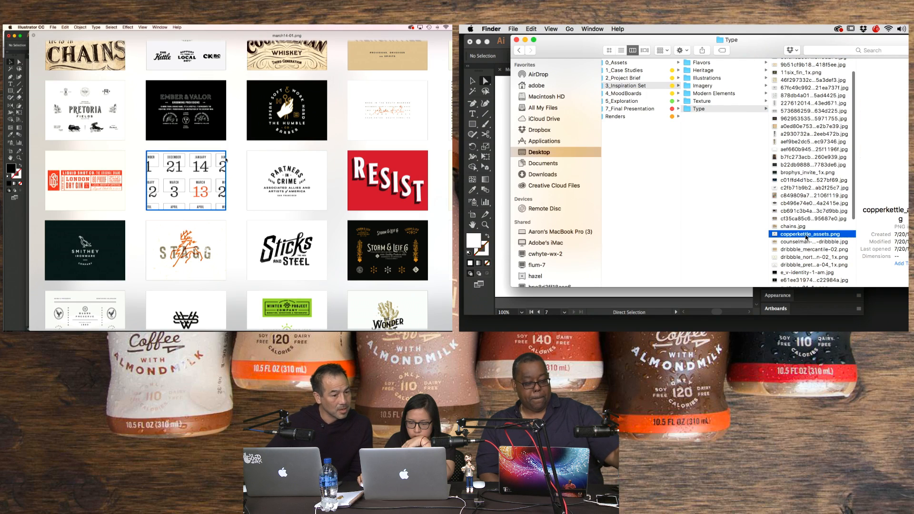
drag(809, 233, 505, 177)
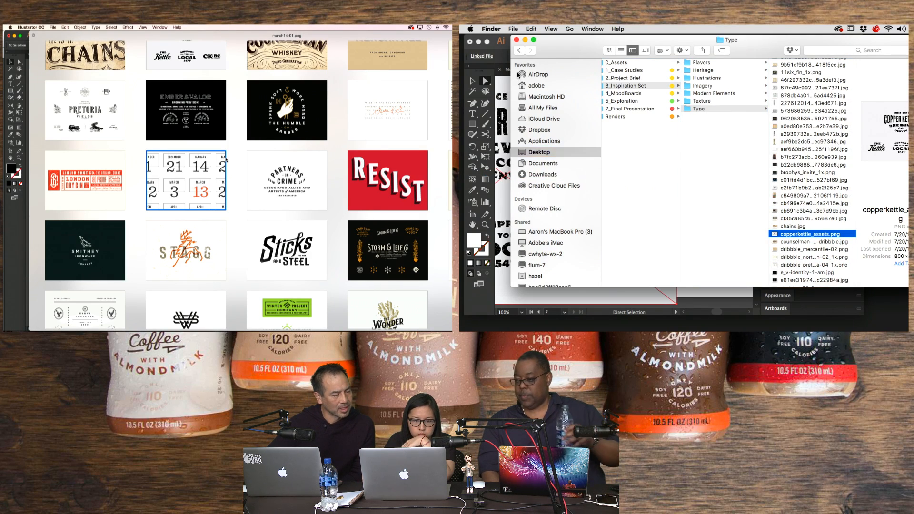
click(538, 74)
click(524, 41)
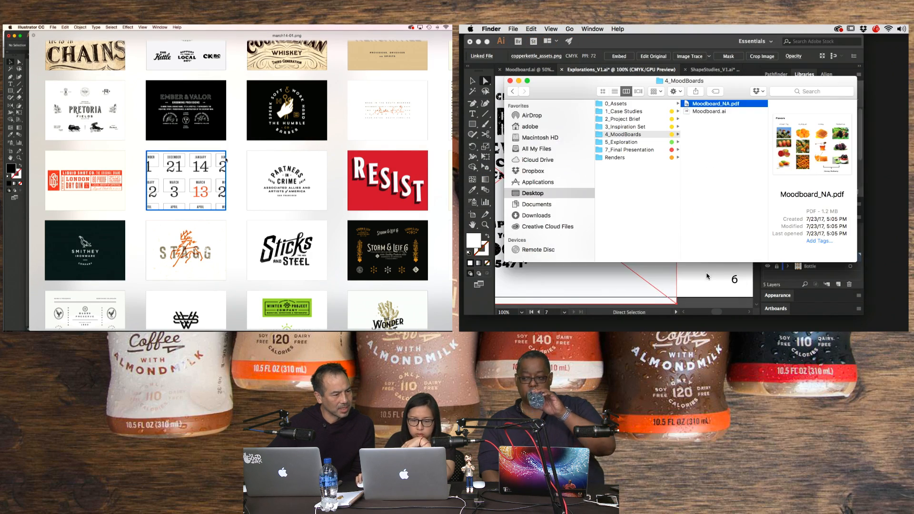
click(510, 81)
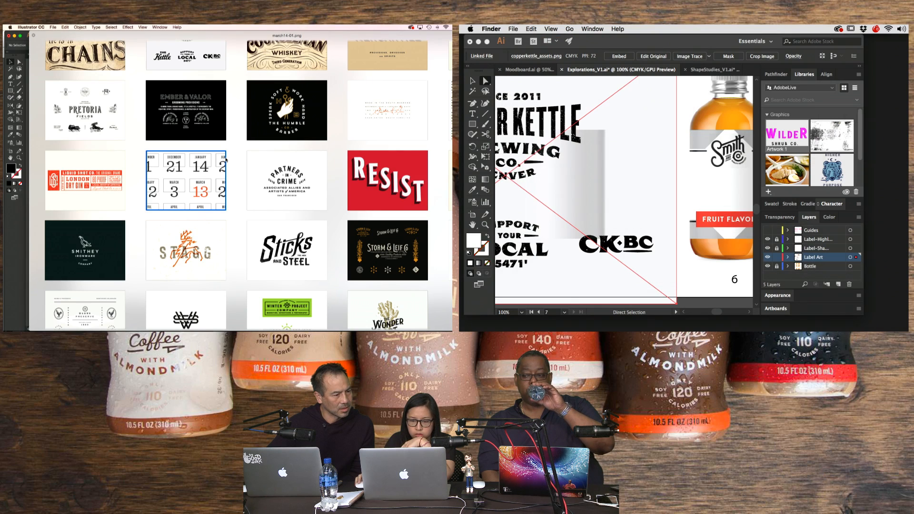
double_click(861, 318)
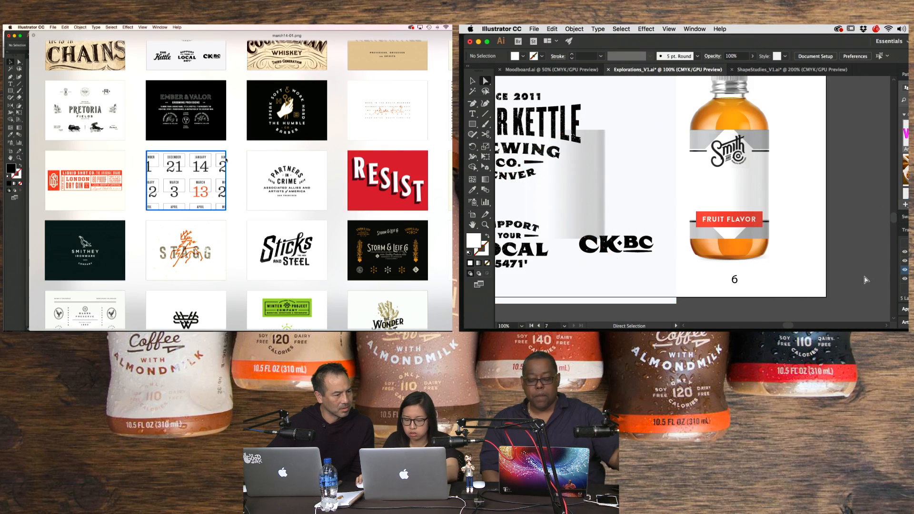
- Move the placed Copper Kettle sheet off the new artboard onto the empty canvas beside it
key(super+minus)
key(super+minus)
click(661, 216)
drag(715, 191, 679, 197)
drag(618, 199, 858, 228)
drag(789, 122, 719, 123)
click(719, 122)
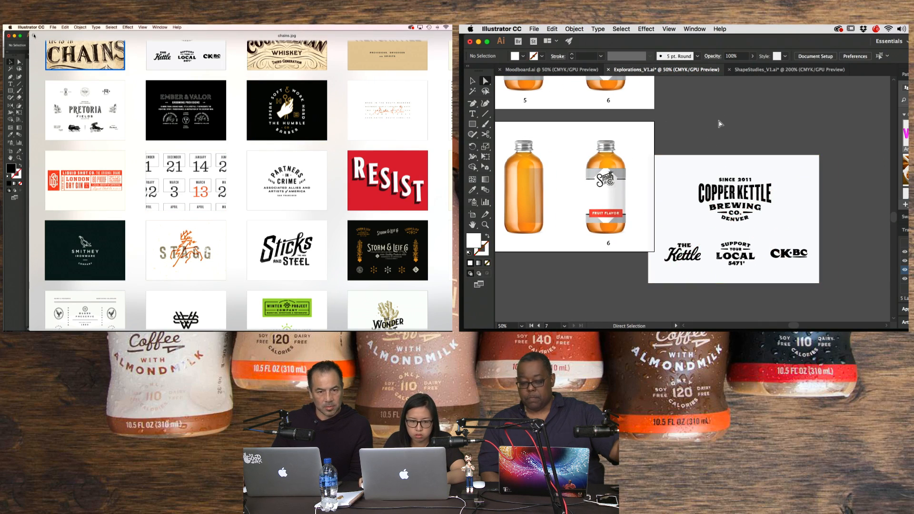
click(34, 36)
- Draw a rectangle around the main Copper Kettle Brewing Co. lockup and use it to clip the placed image
key(v)
mouse_move(695, 189)
mouse_down()
mouse_move(735, 184)
mouse_move(808, 222)
mouse_up()
click(472, 124)
key(v)
shift+click(826, 234)
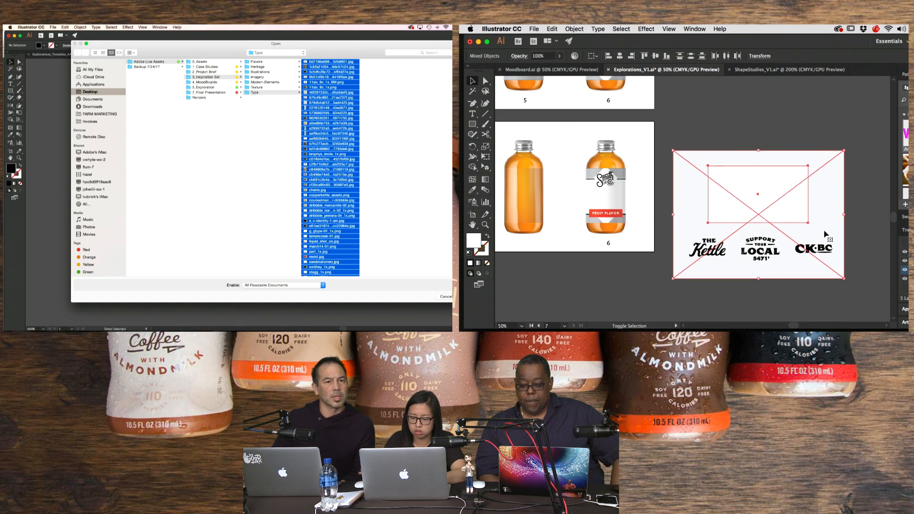
key(super+7)
- Set the clipped Copper Kettle lockup's blending mode to Multiply and move it over the label of bottle 6
scroll(823, 230, left, 3)
scroll(823, 231, down, 1)
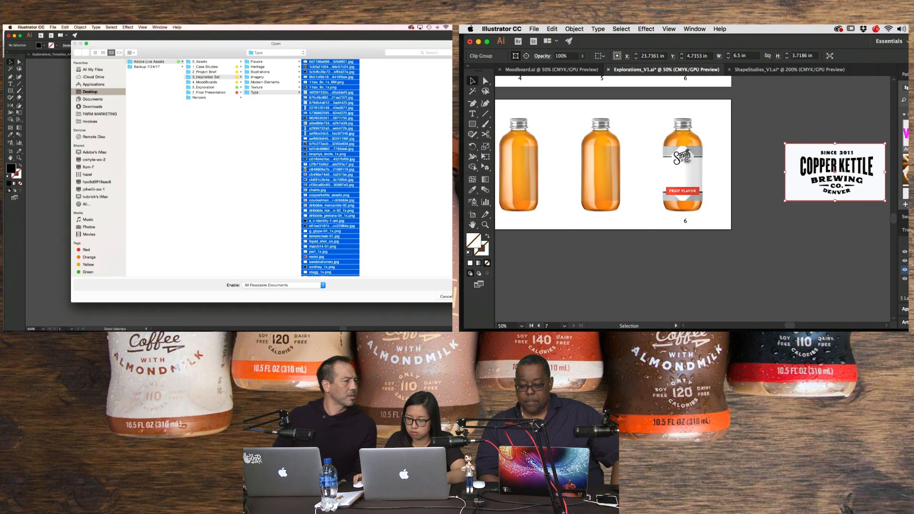
click(905, 309)
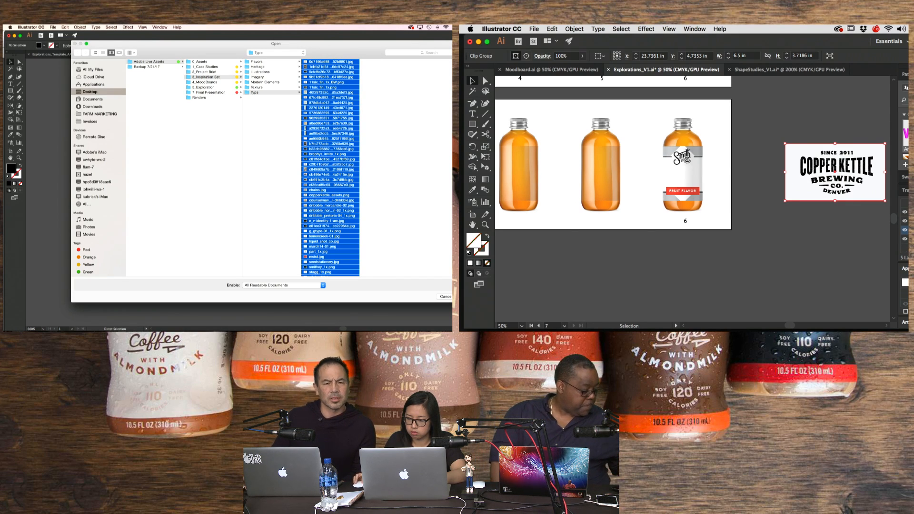
click(787, 467)
click(859, 240)
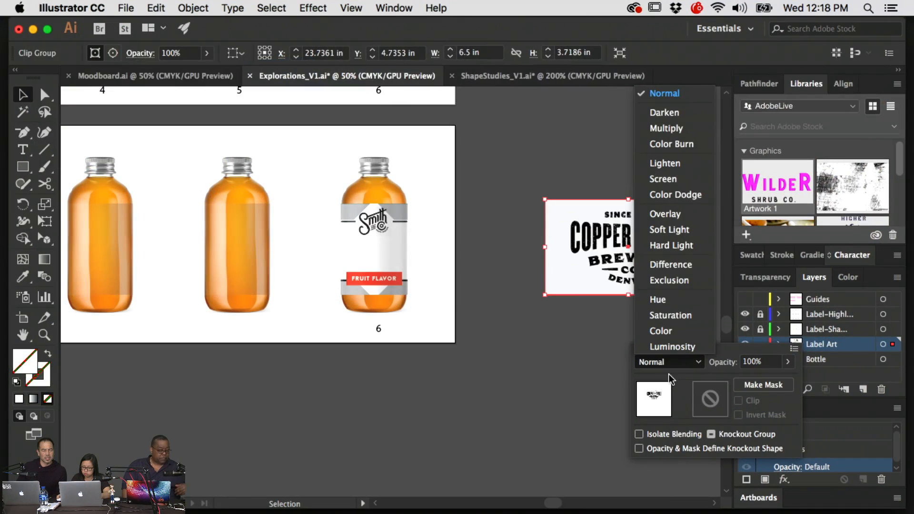
click(666, 130)
drag(671, 254, 449, 257)
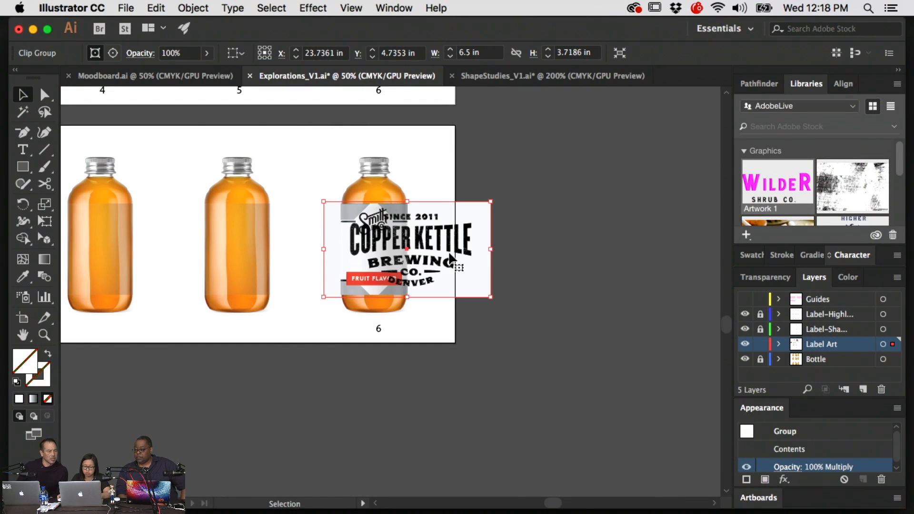
- Scale the Copper Kettle lockup to 3.25 in wide and position it just above the label's Fruit Flavor banner
key(super+equal)
key(super+equal)
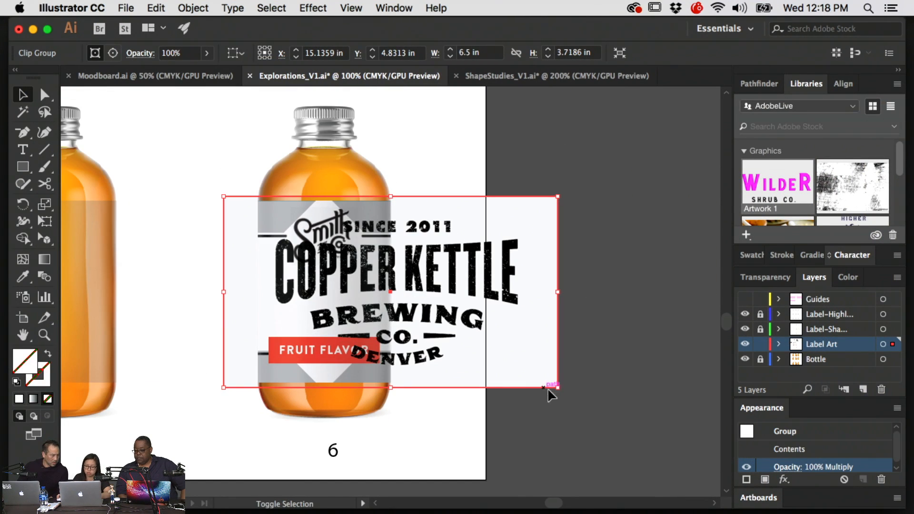
drag(556, 387, 390, 292)
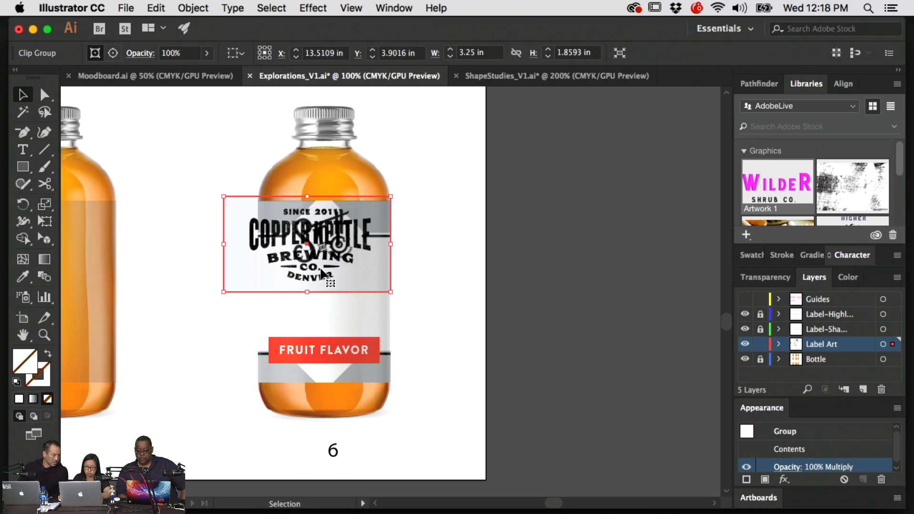
drag(321, 274, 334, 325)
click(490, 257)
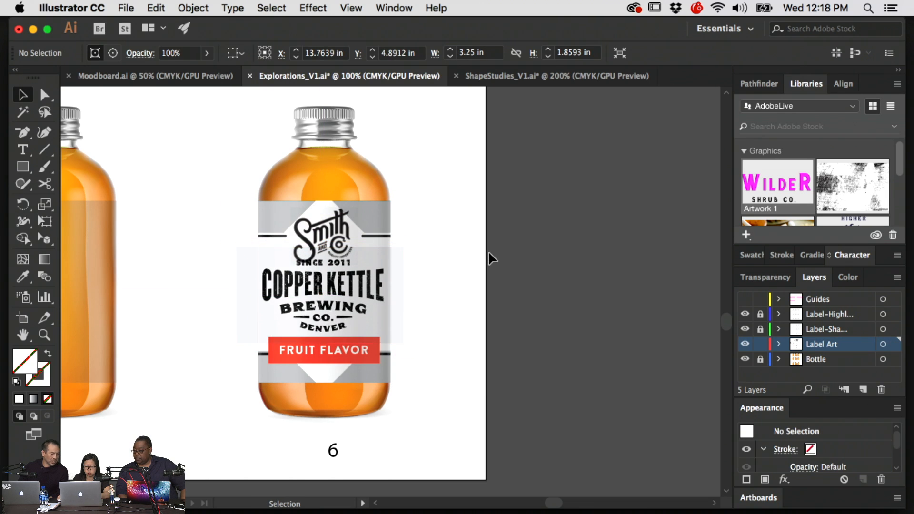
- Move the Smith & Co. logo off the label, shrink it to about 0.96 in wide and place it back above Copper Kettle
drag(331, 238, 576, 198)
drag(350, 292, 351, 287)
click(621, 275)
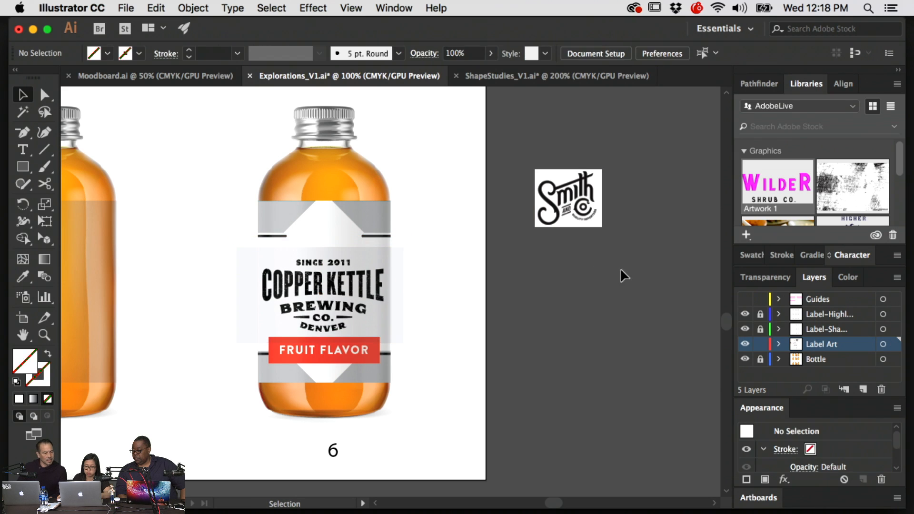
click(569, 214)
drag(601, 227, 324, 226)
click(631, 230)
click(572, 241)
drag(519, 287, 715, 251)
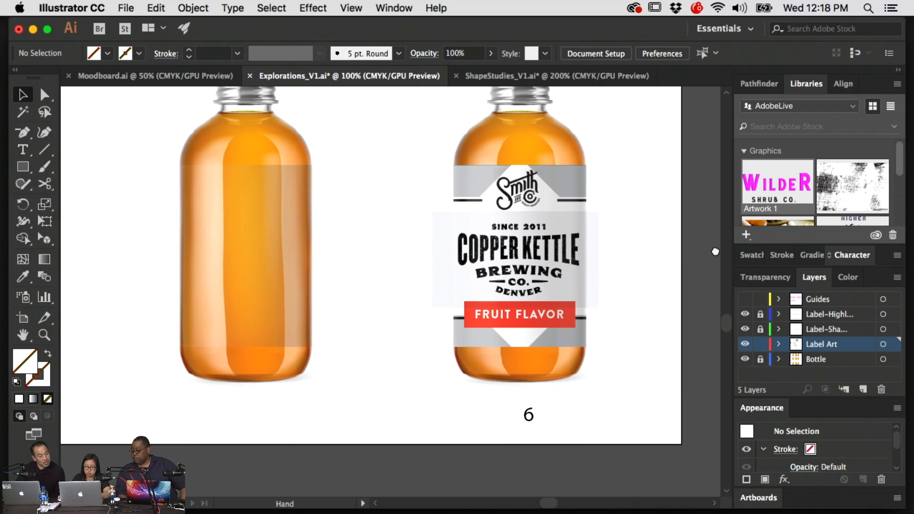
- Scale the Smith & Co. logo down further to about 0.8 in wide within the label's white peak
click(521, 192)
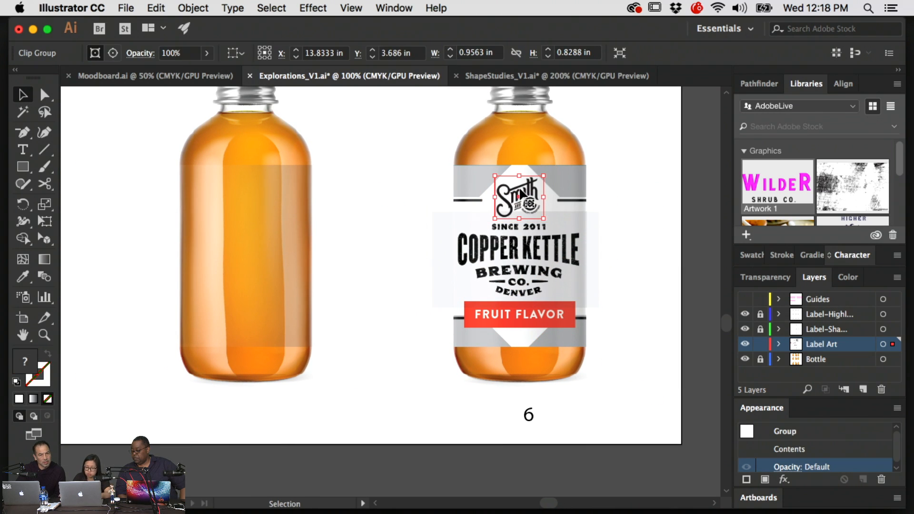
drag(543, 218, 535, 211)
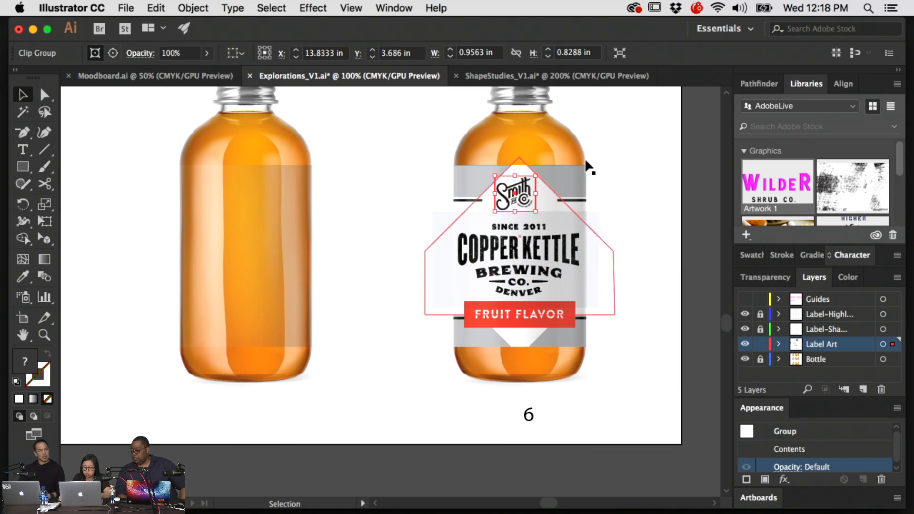
click(622, 147)
scroll(540, 292, right, 3)
click(532, 286)
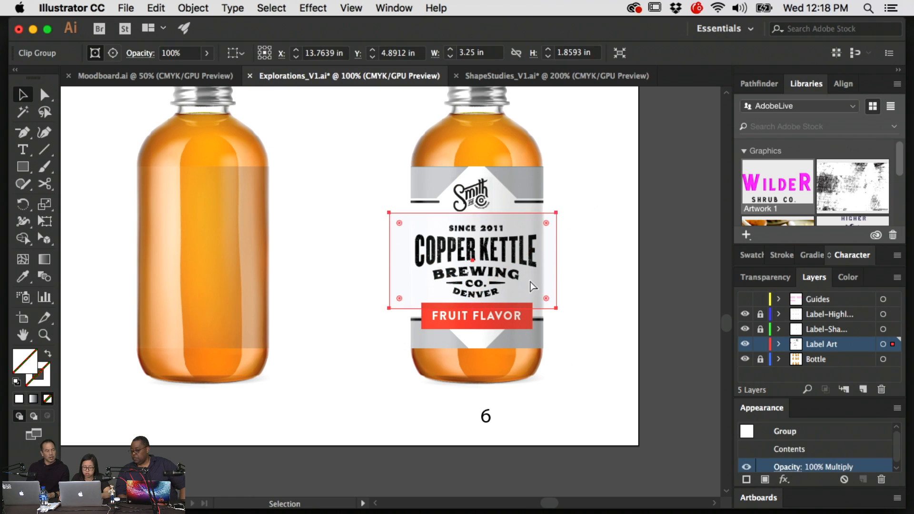
double_click(471, 267)
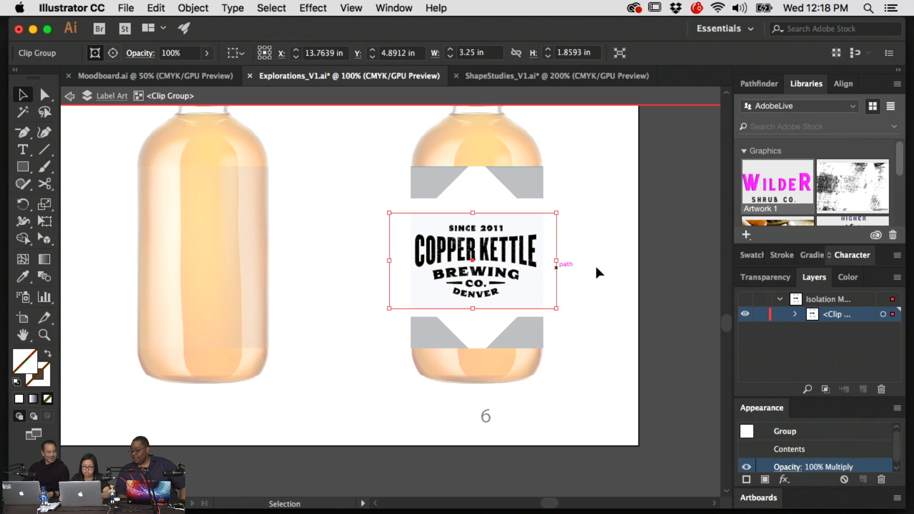
double_click(598, 273)
scroll(599, 142, right, 2)
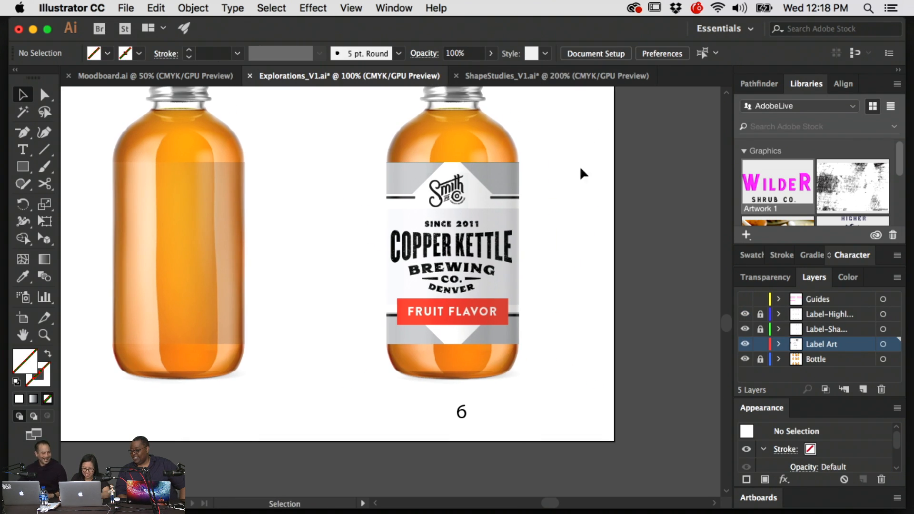
- Nudge the linked Copper Kettle image slightly right inside its clipping mask to center the lettering on the label
key(a)
click(502, 255)
key(Right)
key(Right)
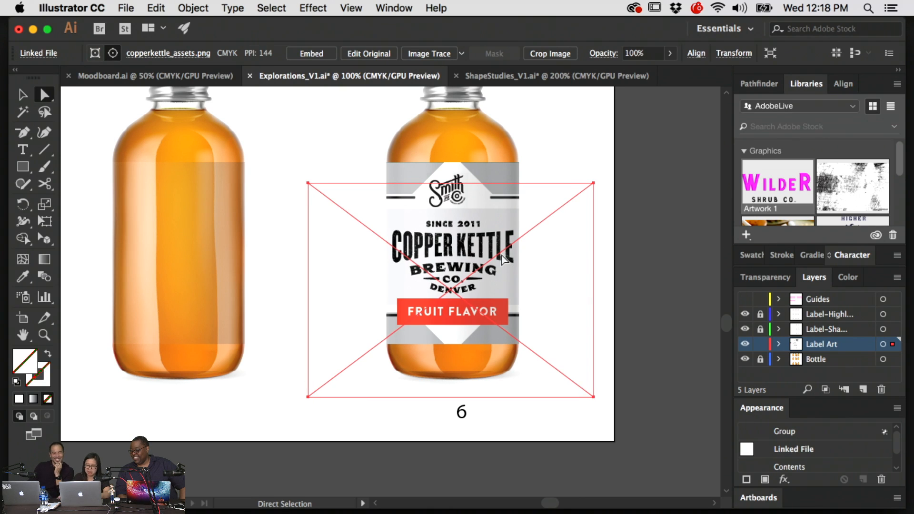
click(658, 260)
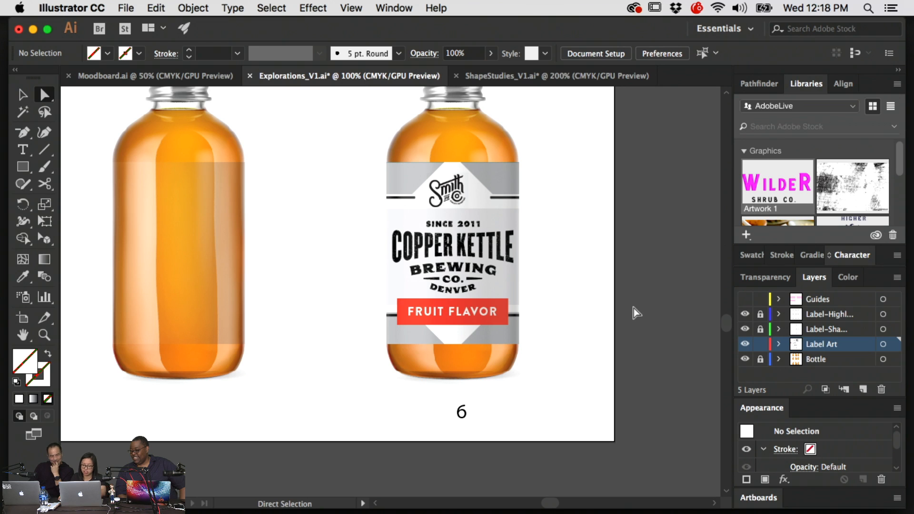
- Compare the new Copper Kettle label layout with the earlier numbered label explorations on the artboards above
key(super+minus)
drag(475, 349, 625, 395)
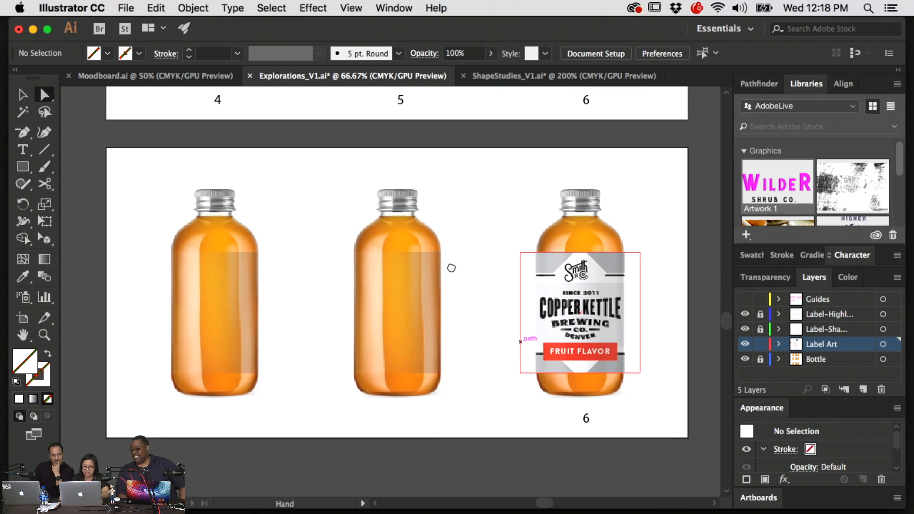
drag(451, 268, 520, 386)
drag(531, 211, 368, 417)
drag(411, 357, 426, 475)
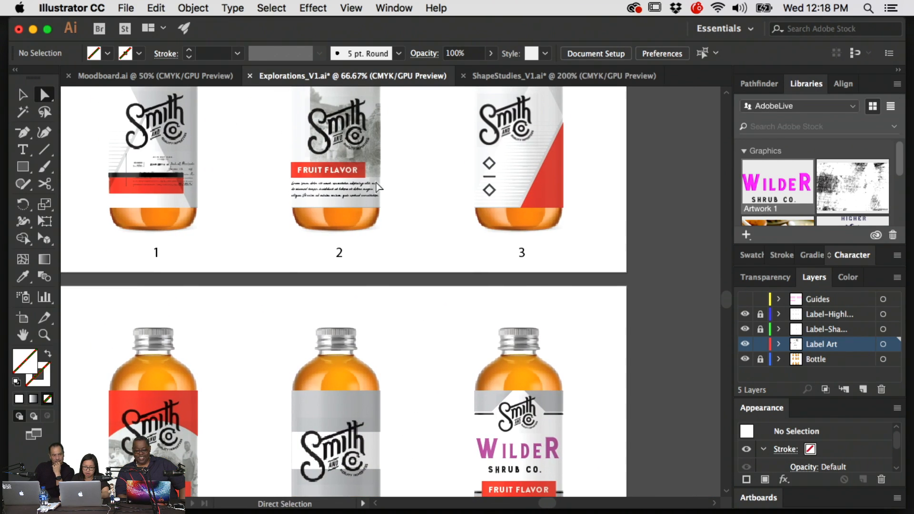
key(v)
click(379, 187)
scroll(476, 214, down, 10)
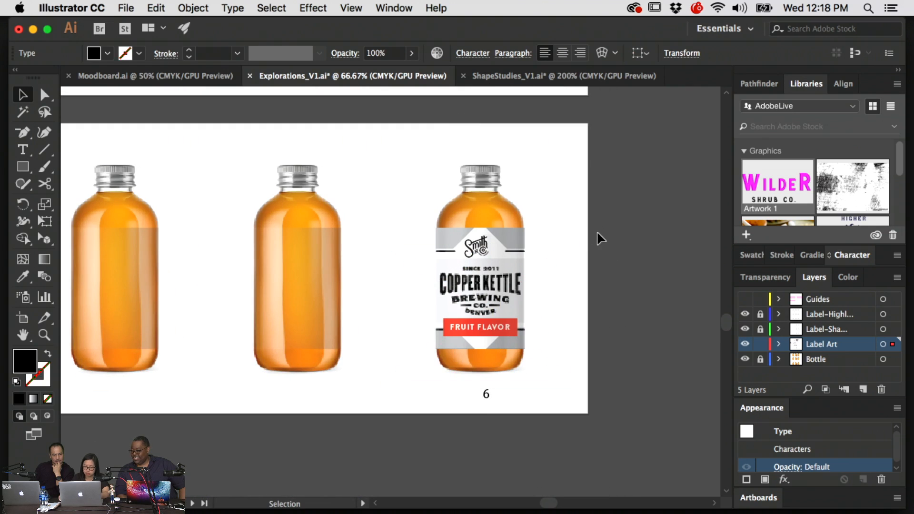
click(600, 238)
key(super+plus)
scroll(590, 226, down, 3)
scroll(590, 226, right, 2)
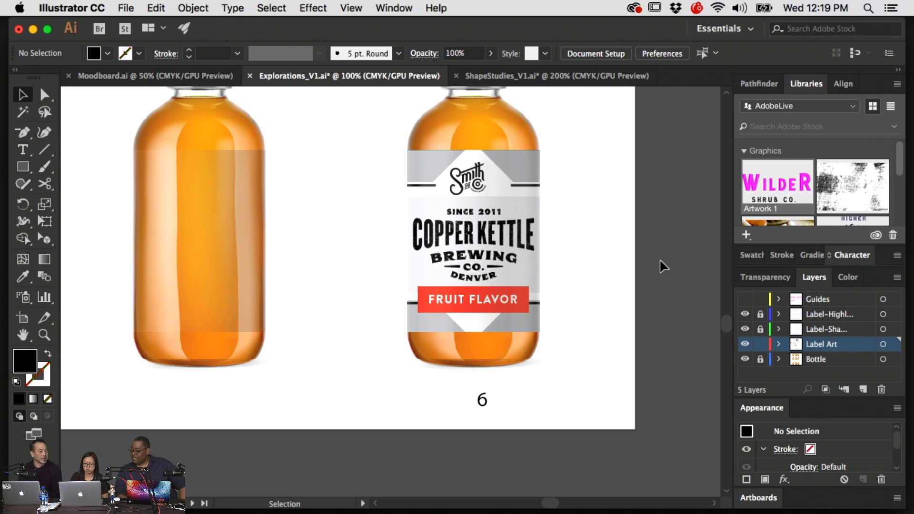
- Shift the Smith & Co. logo slightly right on the label and deselect it for a closer view
click(480, 176)
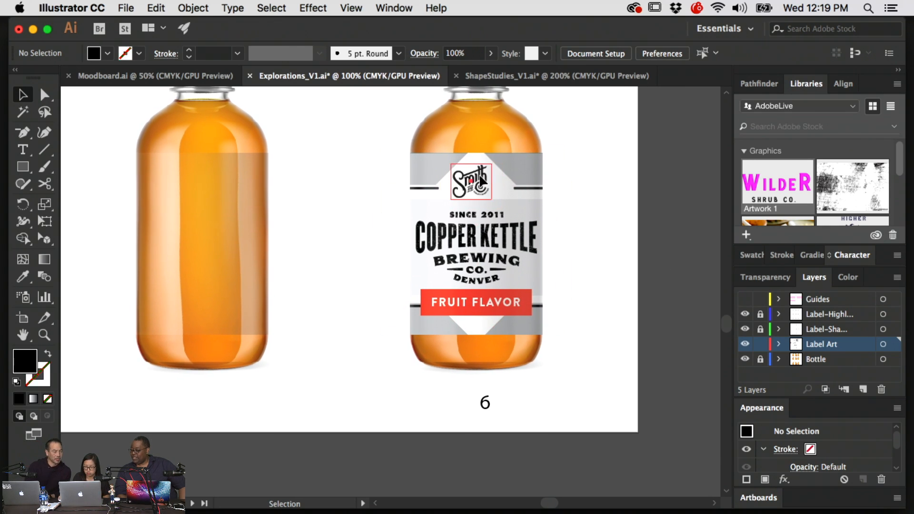
drag(481, 176, 482, 176)
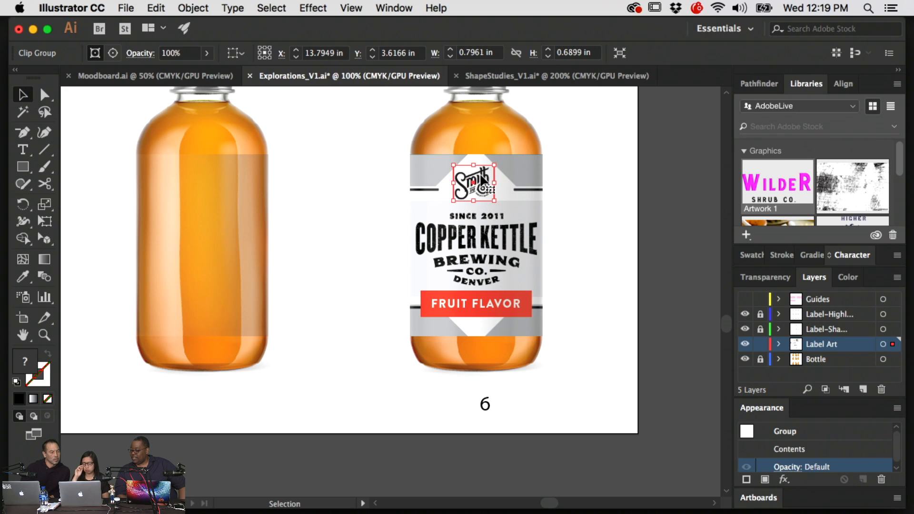
click(597, 224)
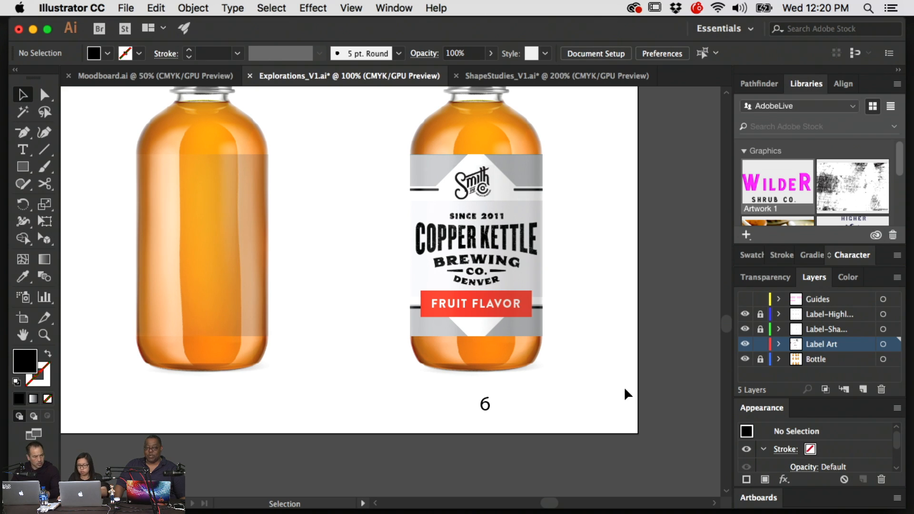
key(plus)
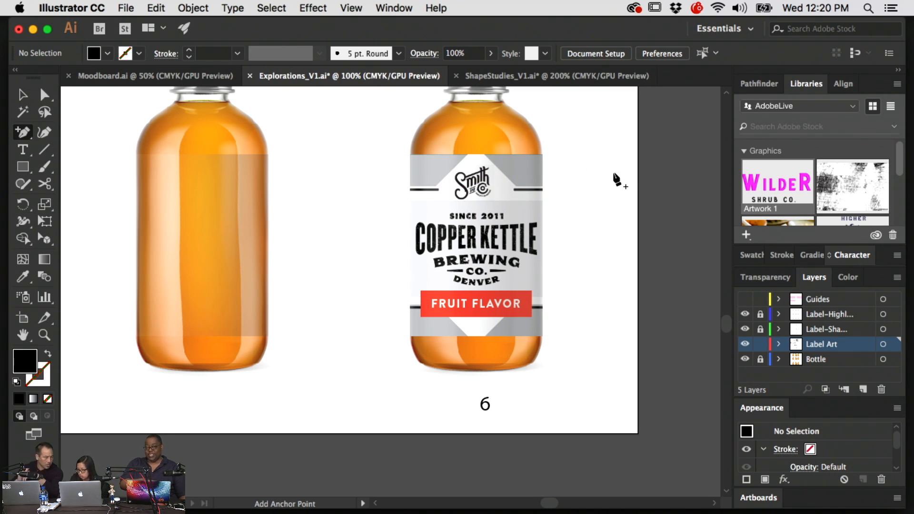
key(super+equal)
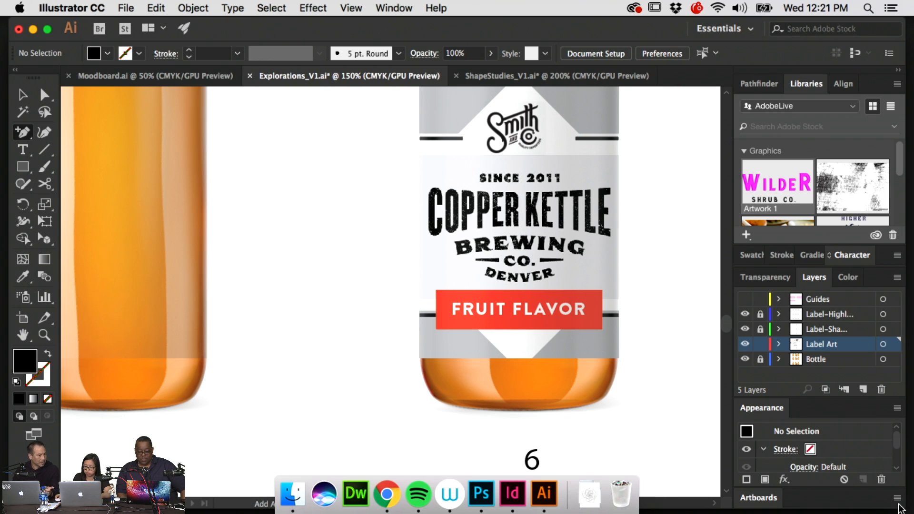
- Move the Illustrator window aside and open the Renders folder inside the desktop's Adobe Live Assets folder
drag(521, 24, 279, 40)
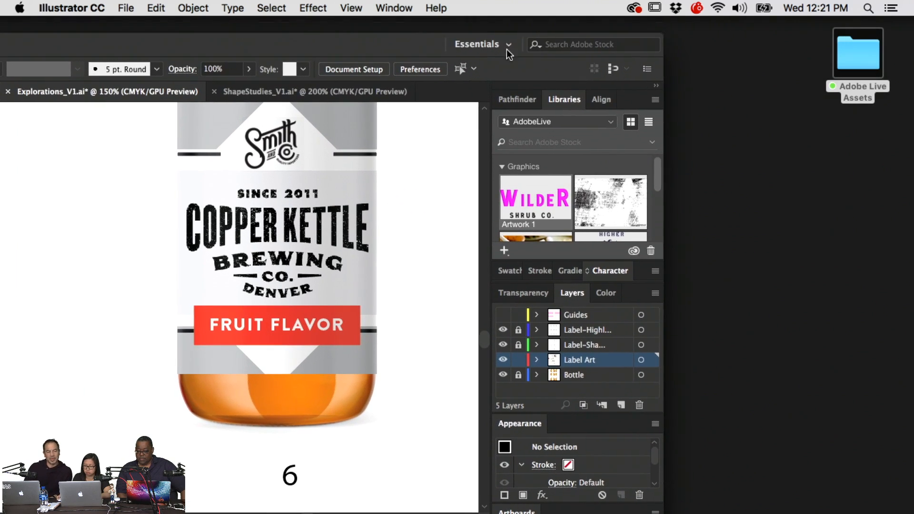
click(786, 88)
double_click(843, 66)
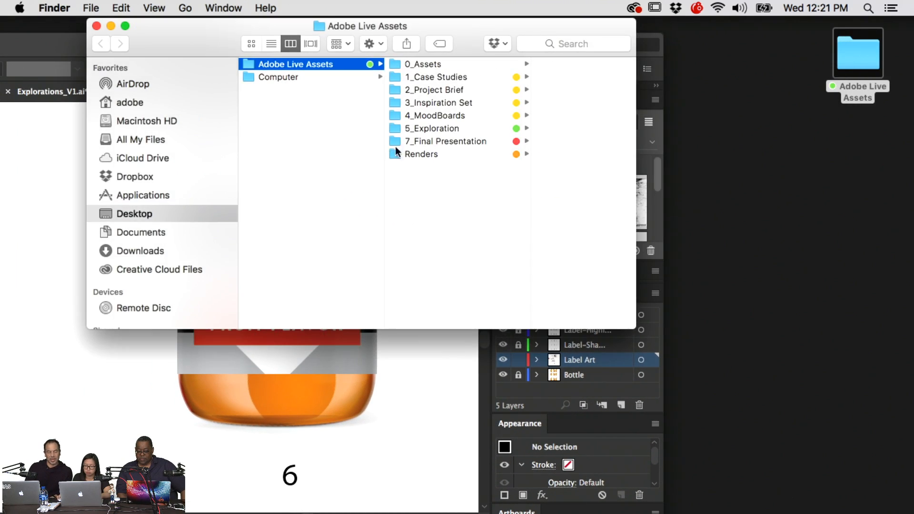
click(397, 152)
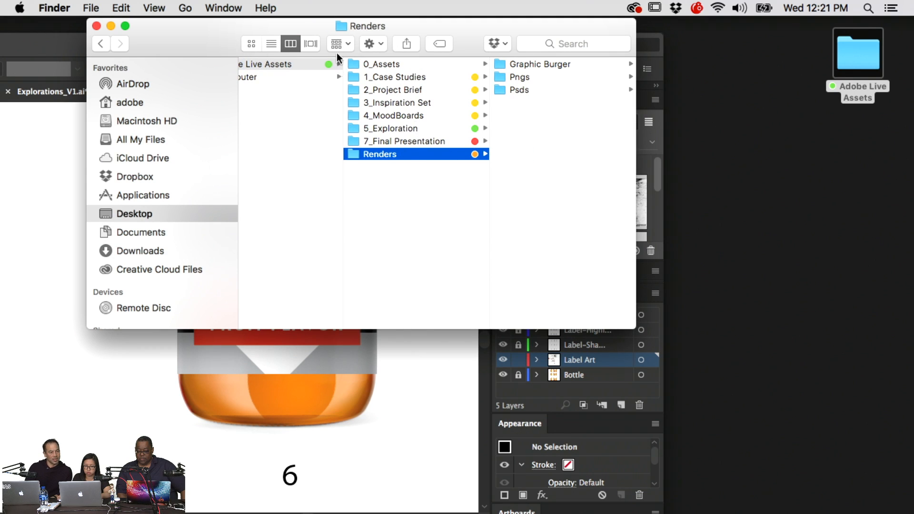
- Move the folder window clear of the label artwork and open the Type folder inside 3_Inspiration Set
drag(404, 23, 771, 122)
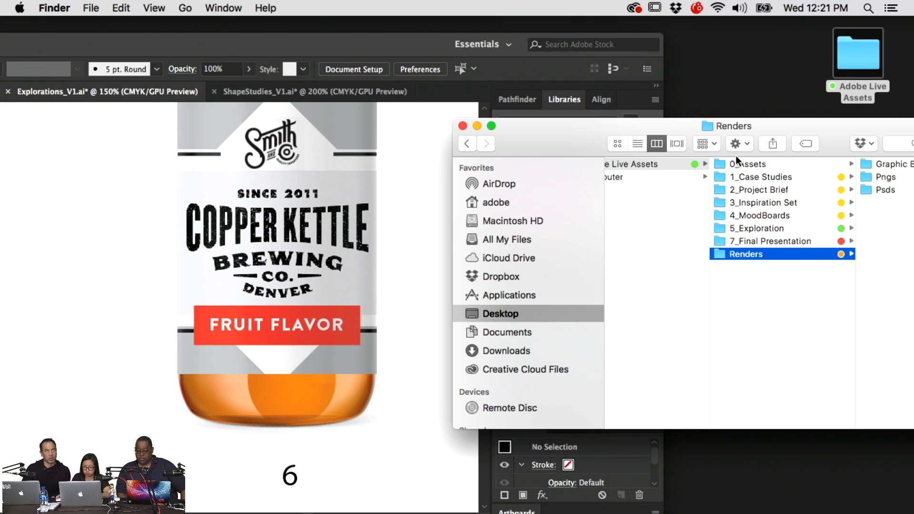
drag(670, 127, 617, 160)
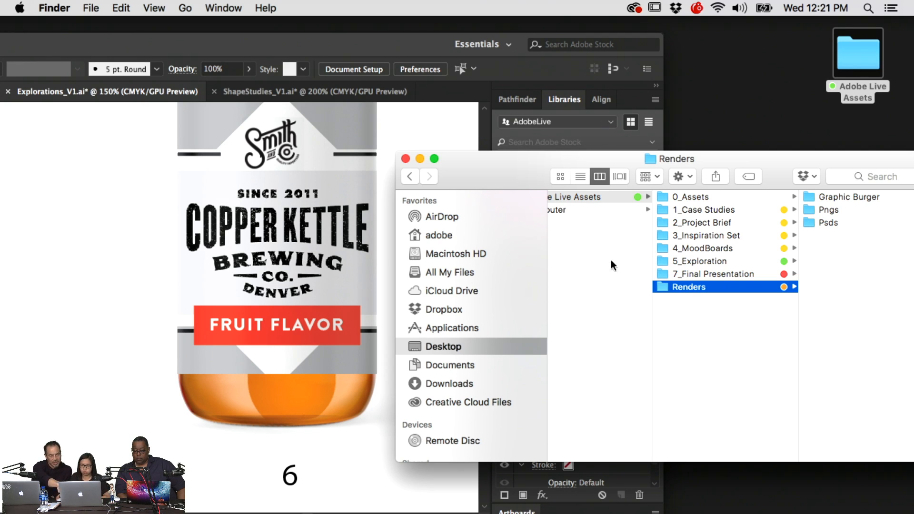
scroll(635, 221, left, 3)
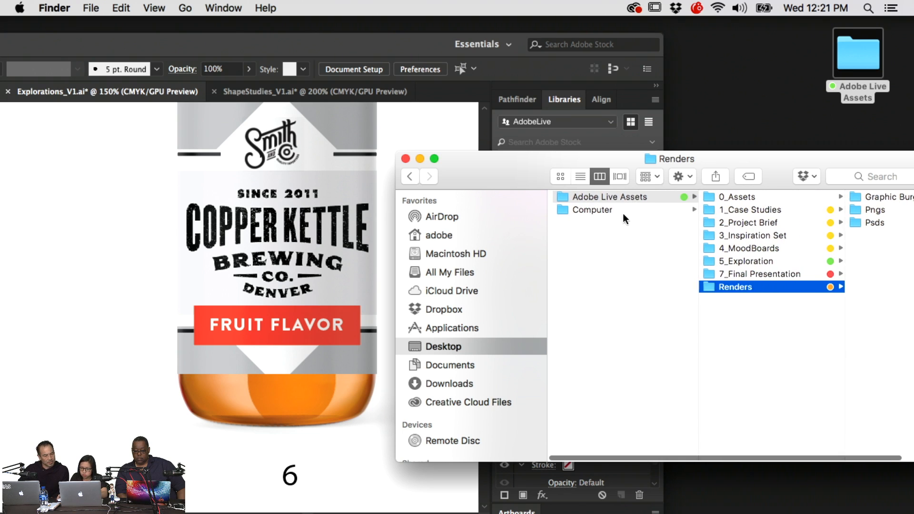
click(766, 235)
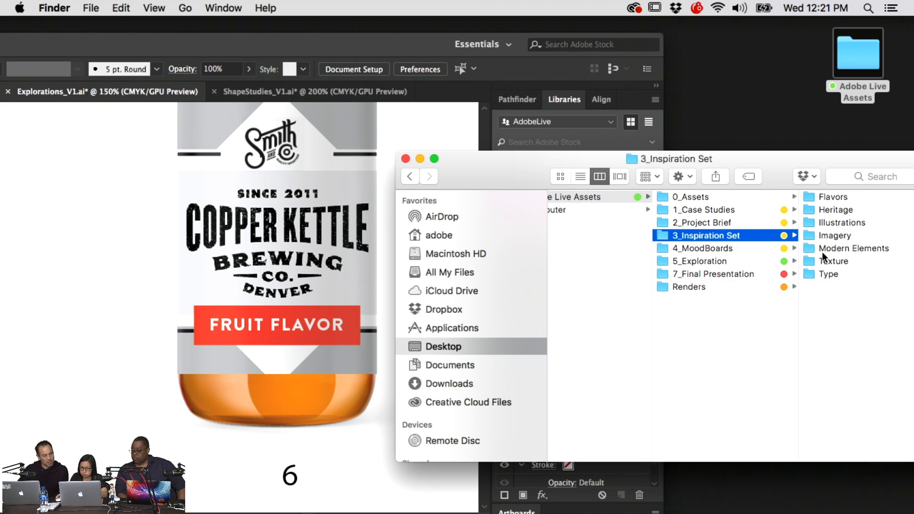
click(827, 273)
click(844, 214)
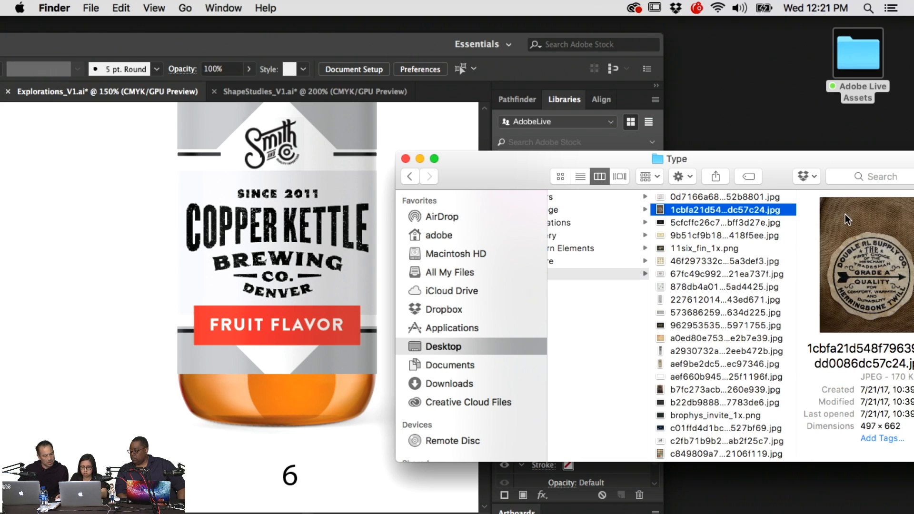
- Preview all images in the Type folder as an enlarged thumbnail sheet
key(super+a)
key(space)
click(406, 43)
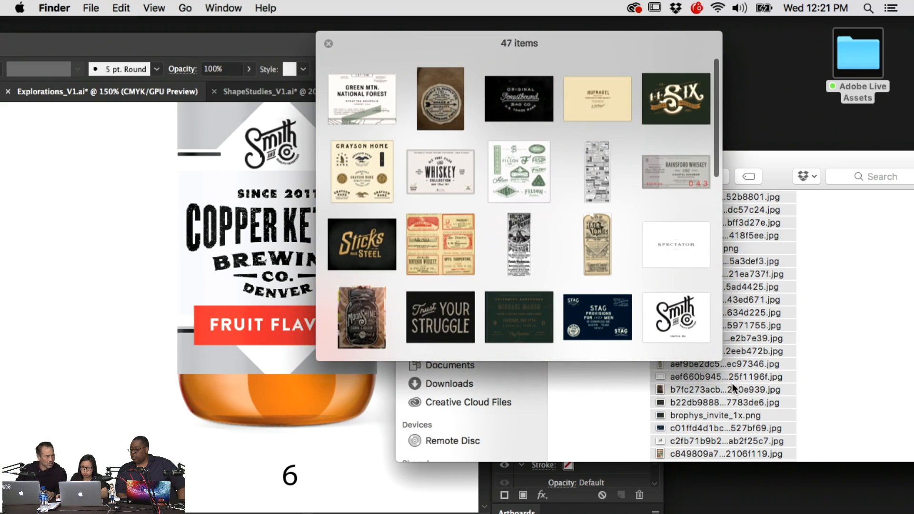
drag(719, 360, 898, 511)
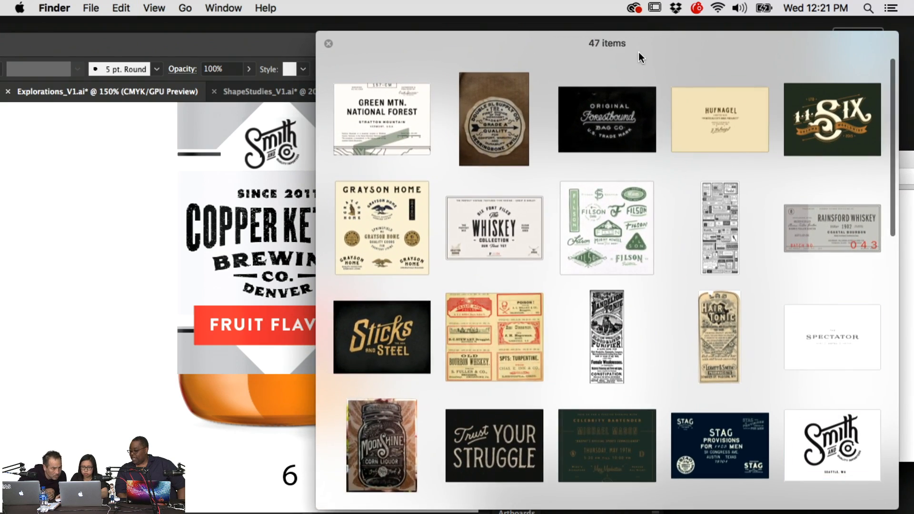
drag(638, 53, 515, 47)
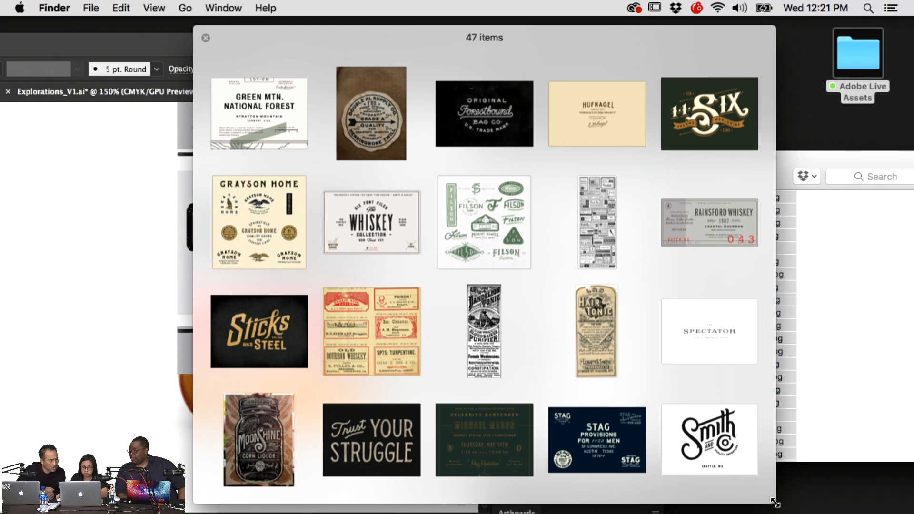
drag(774, 503, 883, 509)
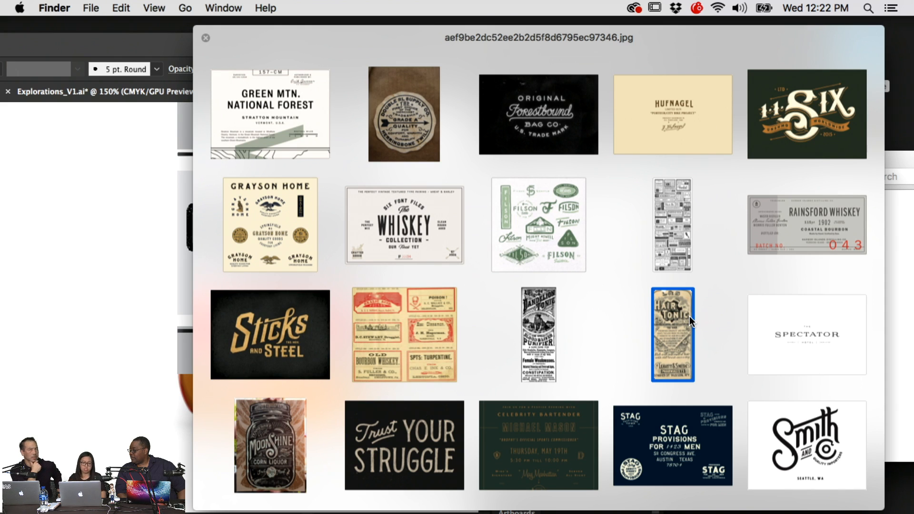
- Look through the type inspiration thumbnails for another logo reference to try on the label
click(710, 323)
scroll(619, 318, down, 5)
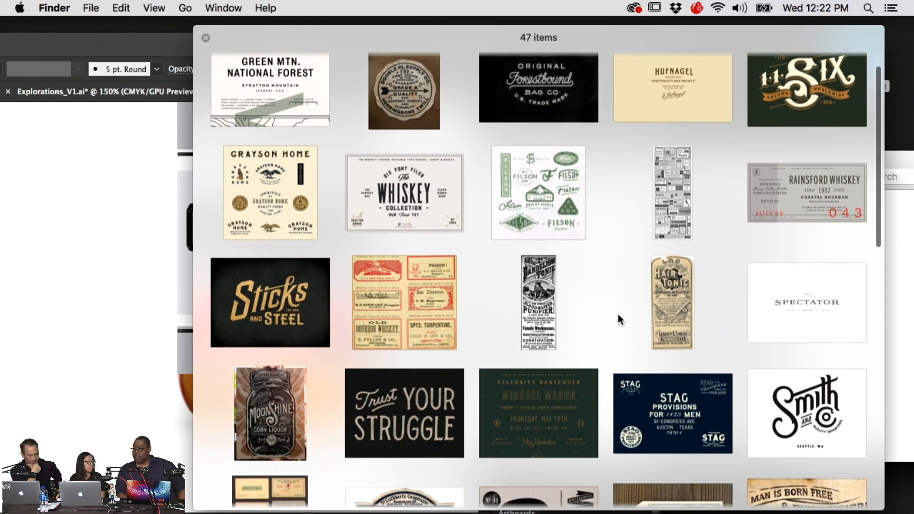
scroll(619, 319, down, 10)
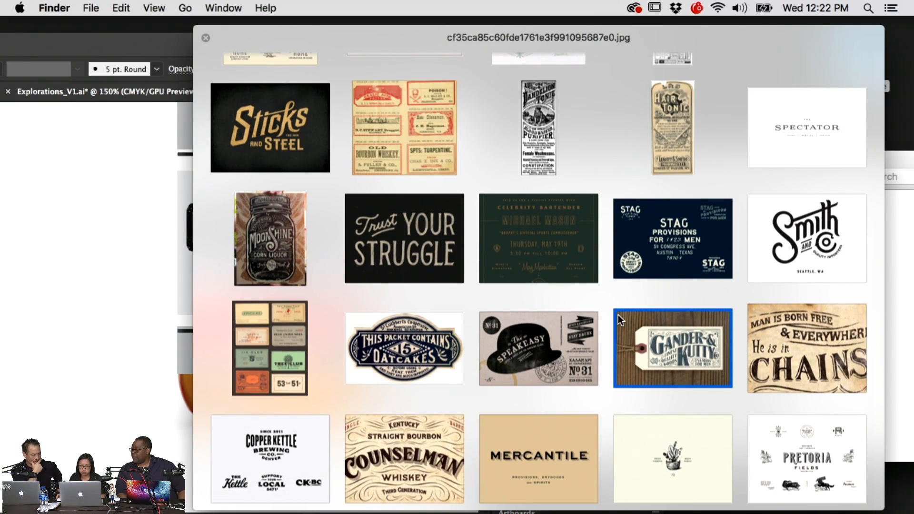
scroll(620, 319, down, 15)
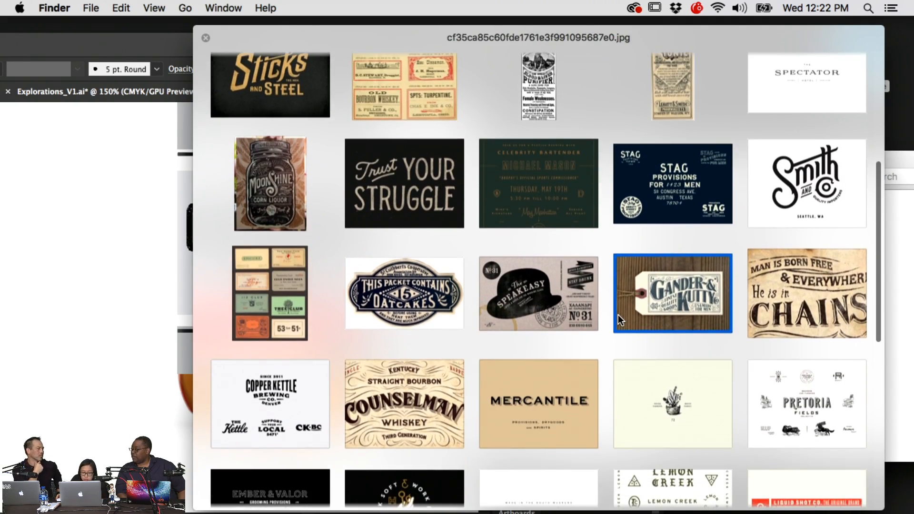
scroll(619, 320, down, 3)
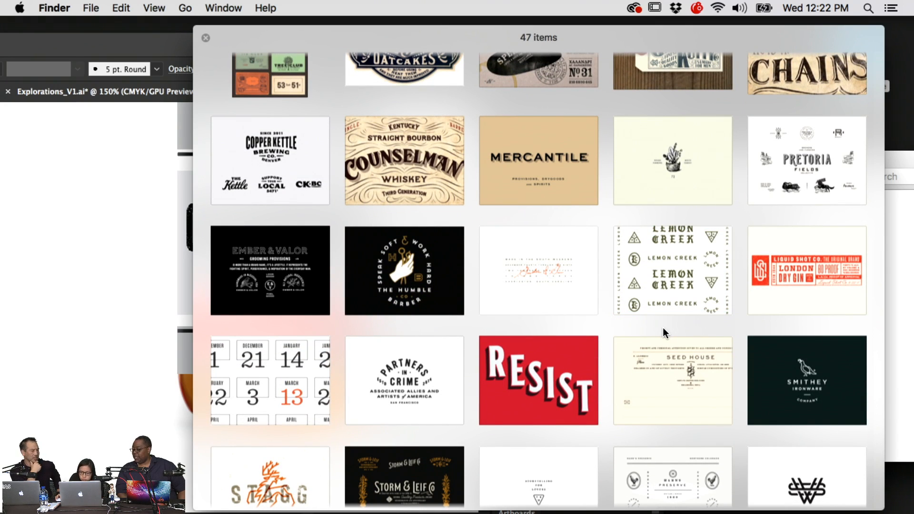
scroll(673, 328, down, 5)
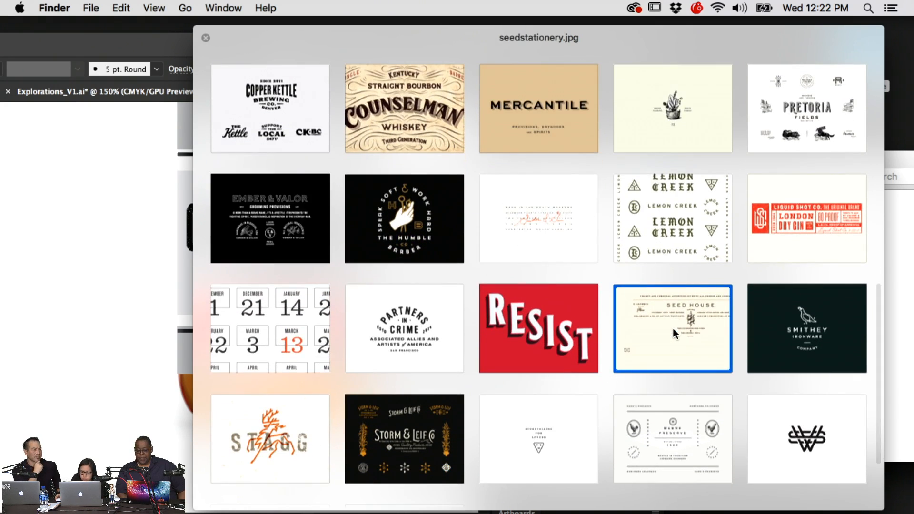
scroll(672, 328, down, 5)
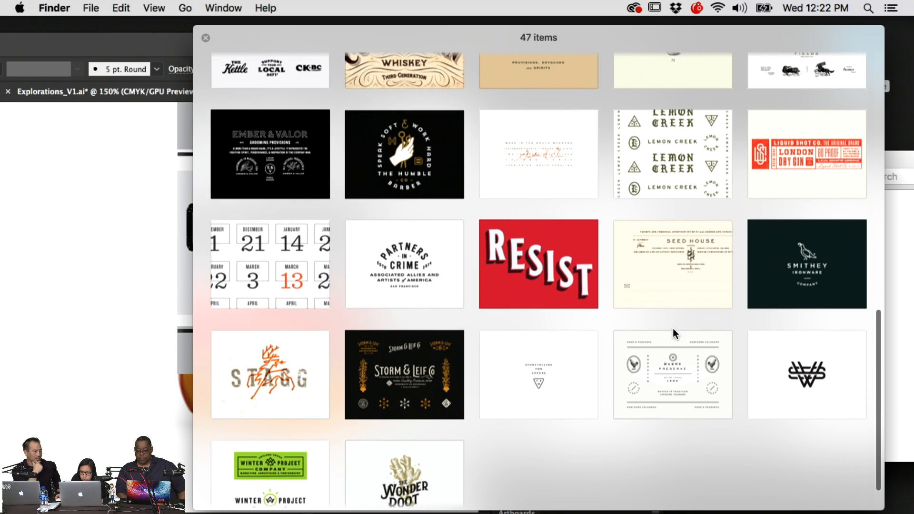
scroll(672, 327, up, 10)
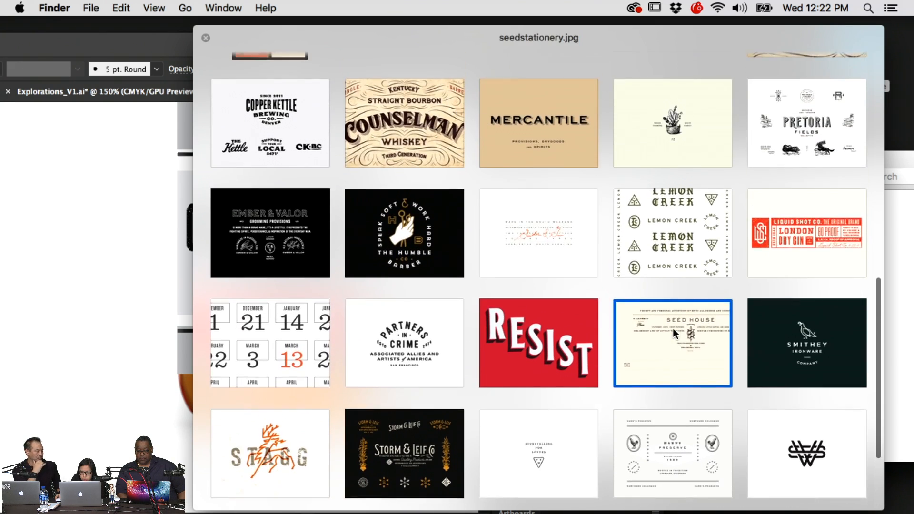
scroll(673, 327, up, 10)
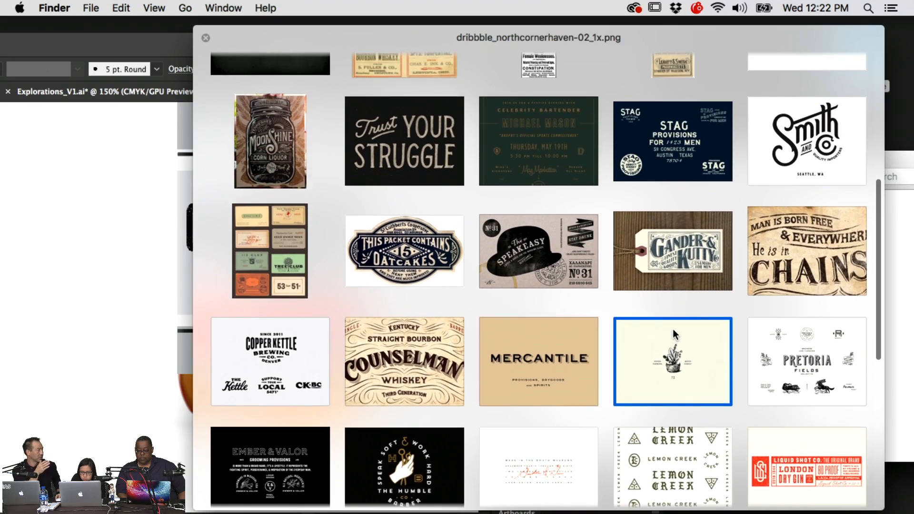
scroll(673, 330, up, 6)
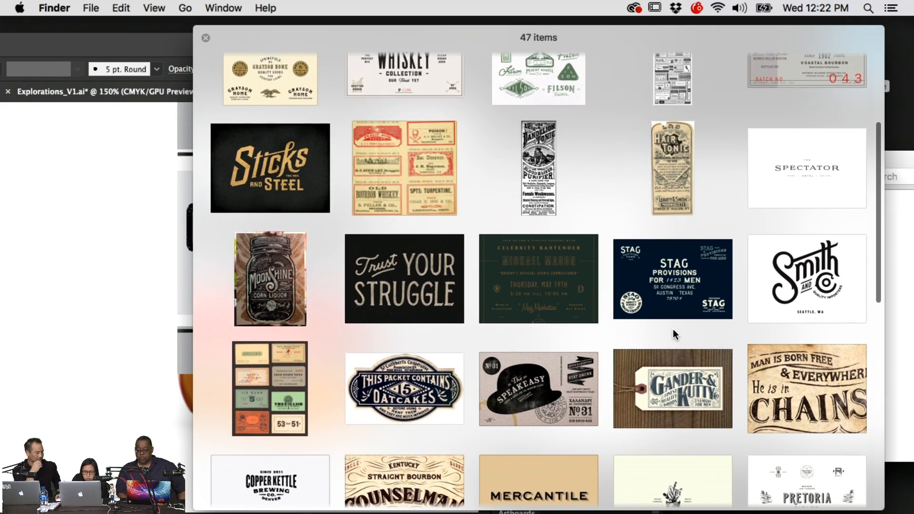
scroll(672, 329, up, 6)
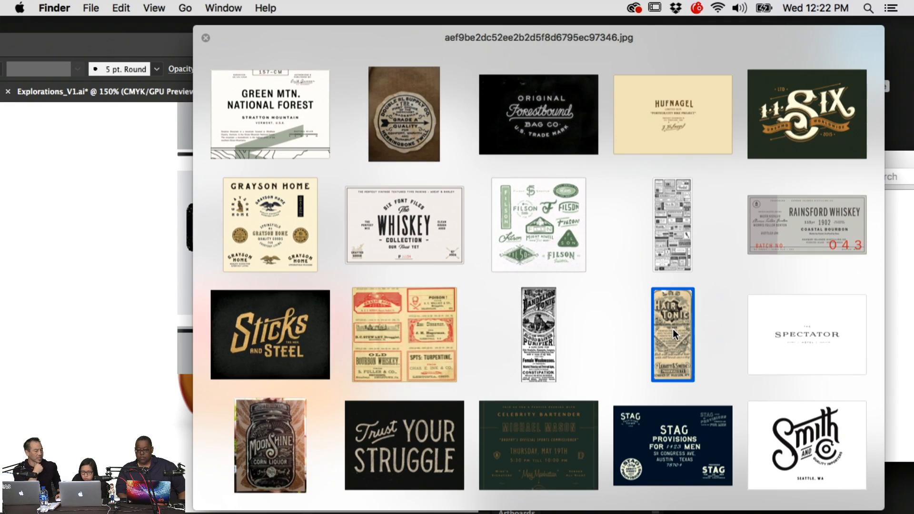
scroll(672, 329, down, 20)
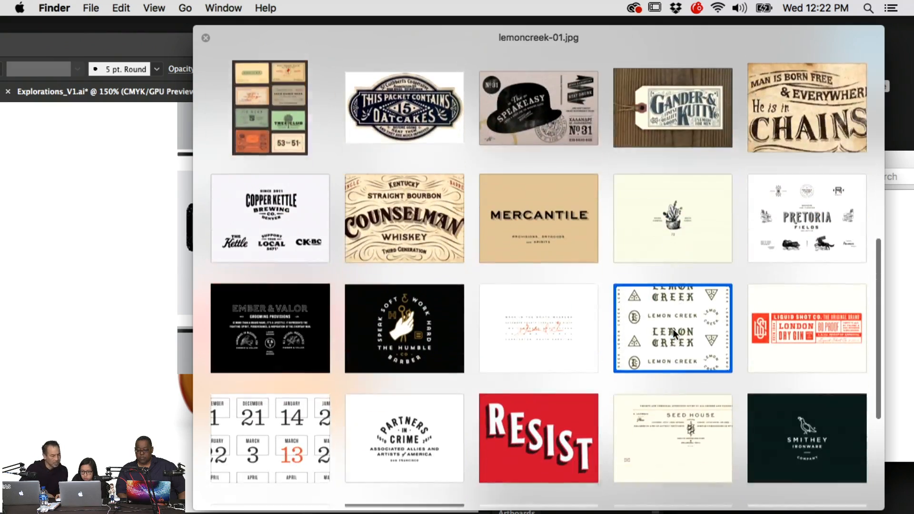
scroll(672, 329, down, 6)
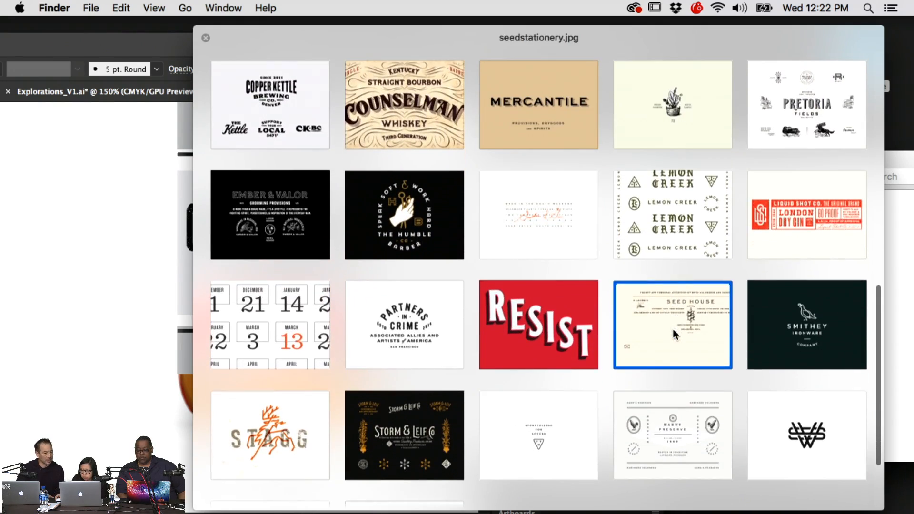
scroll(632, 345, down, 2)
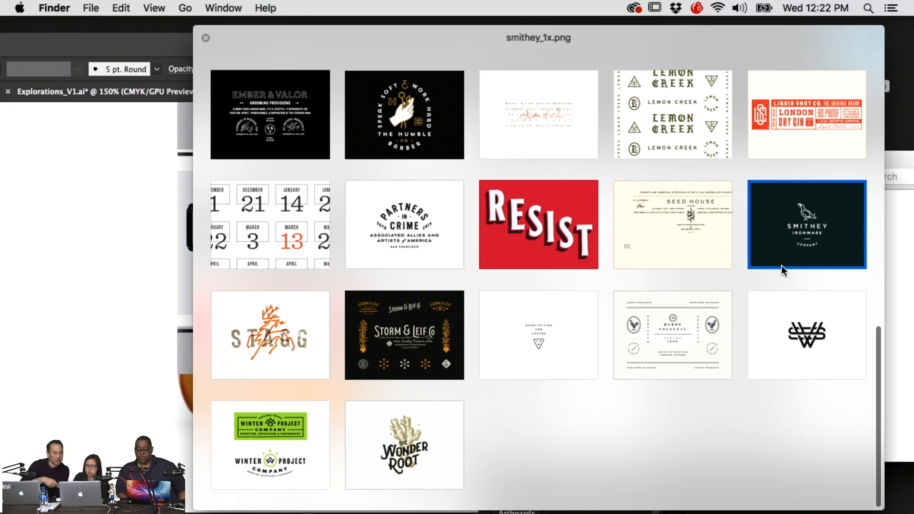
- Close the thumbnail preview and place wason___son.jpg from the Type folder into the Explorations_V1.ai document
key(space)
scroll(733, 333, down, 10)
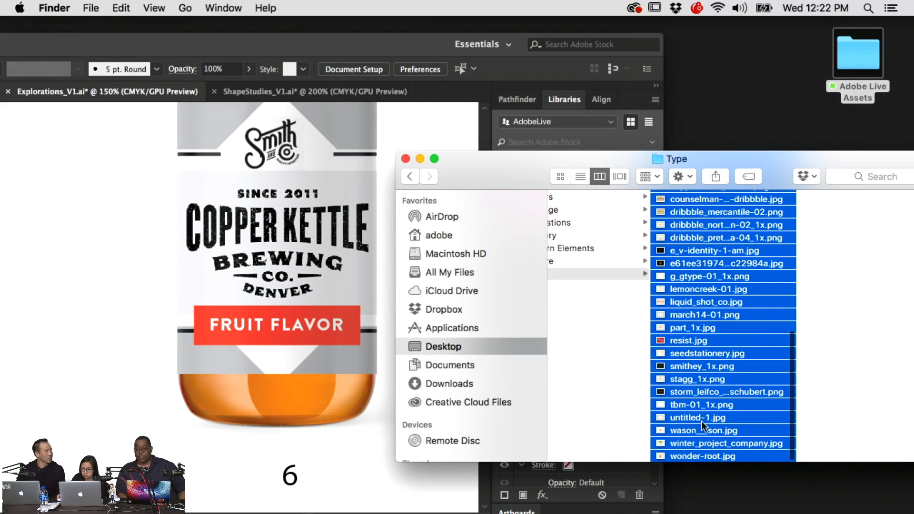
click(714, 404)
click(719, 365)
click(699, 430)
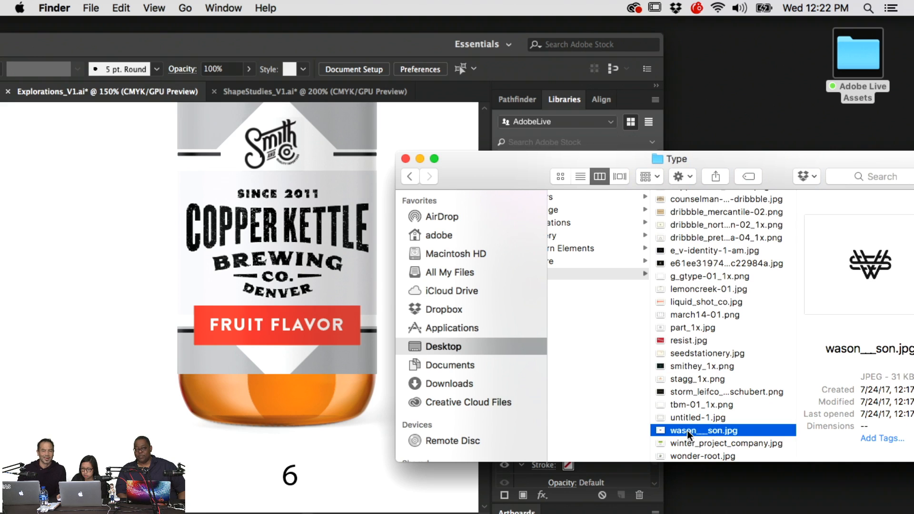
drag(697, 431, 71, 293)
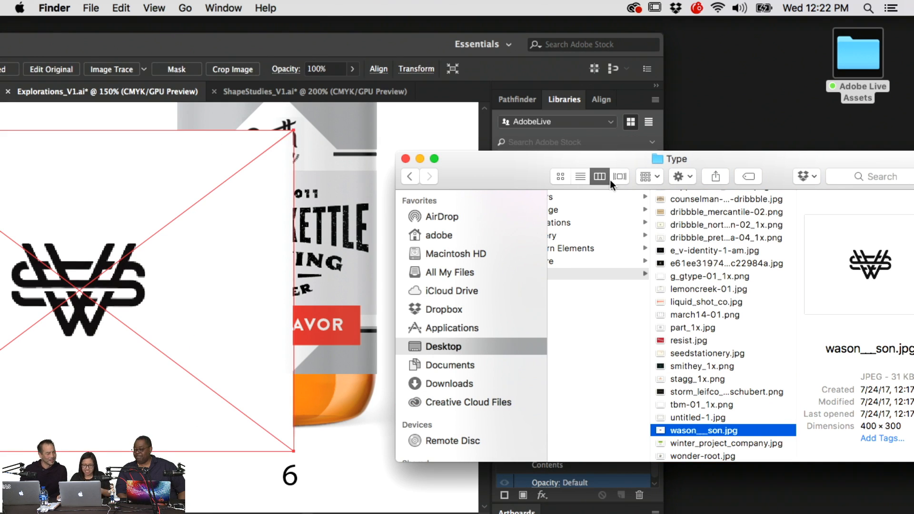
- Close the Type folder window and switch back to Illustrator, moving its window fully into view
click(405, 159)
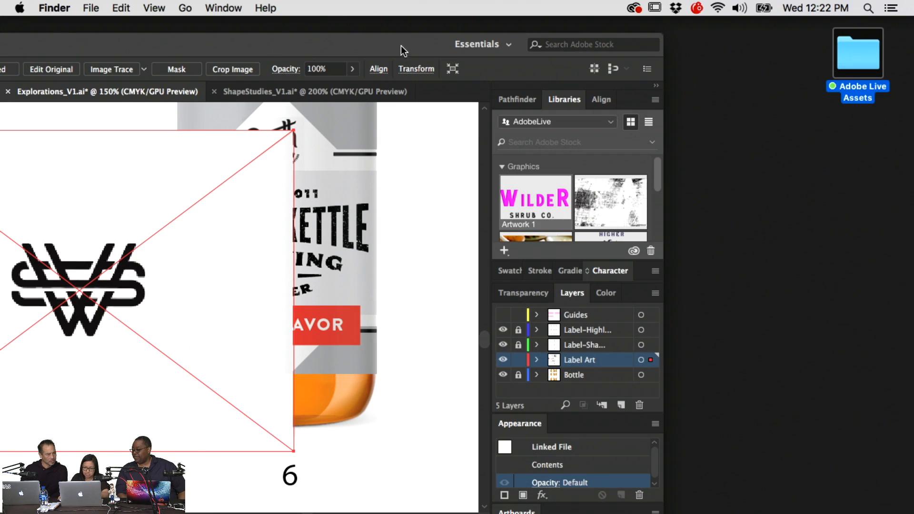
click(404, 46)
drag(328, 50, 625, 42)
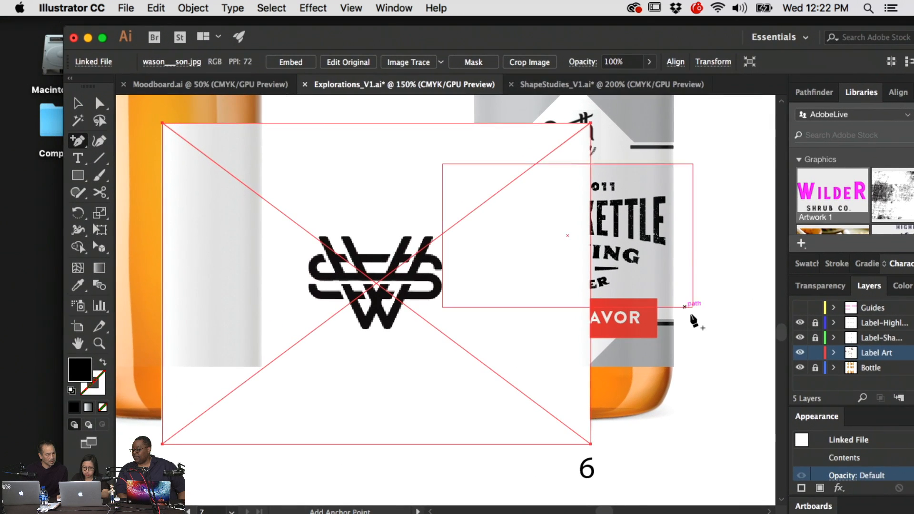
click(688, 309)
key(Return)
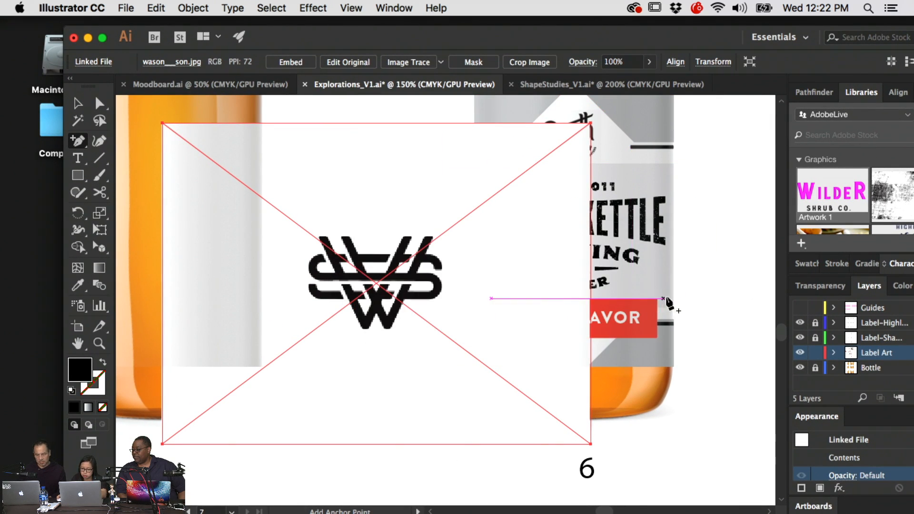
- Move the placed monogram image off the bottles to the empty area beside the artboard
key(super+minus)
key(super+minus)
key(v)
drag(450, 315, 743, 346)
- Duplicate the complete Copper Kettle label from bottle 6 onto the middle bottle and deselect it
click(493, 243)
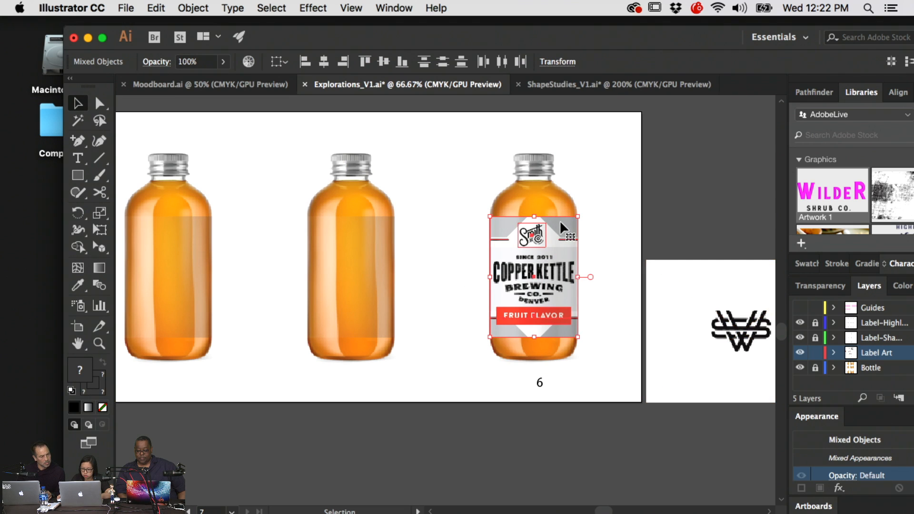
mouse_move(565, 233)
mouse_down()
mouse_move(382, 233)
mouse_move(571, 235)
mouse_move(561, 233)
mouse_up()
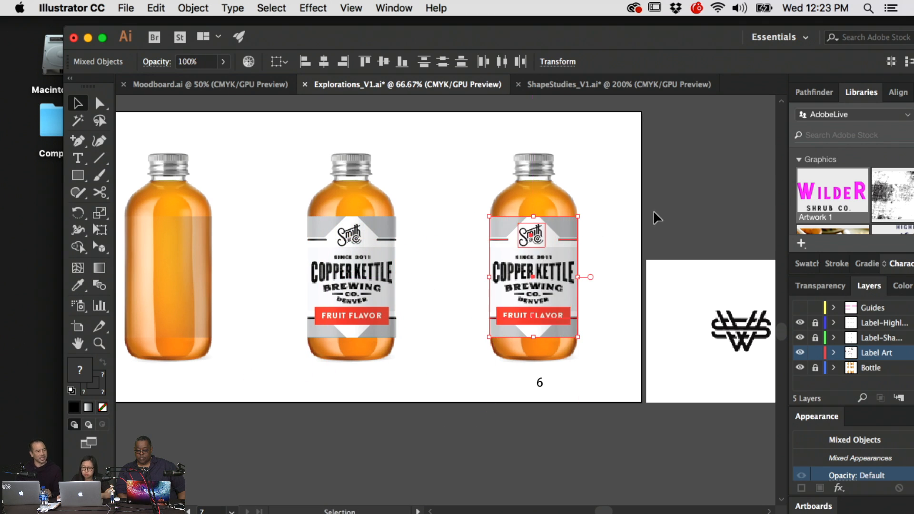
click(657, 216)
- Delete the Smith & Co. logo from the middle bottle's label and move the monogram image into its place
key(a)
click(350, 236)
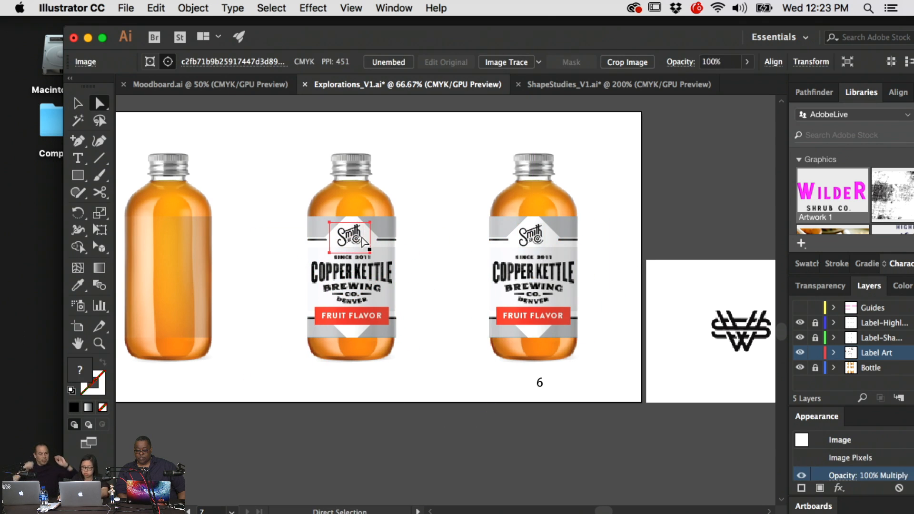
key(Delete)
drag(733, 339, 333, 243)
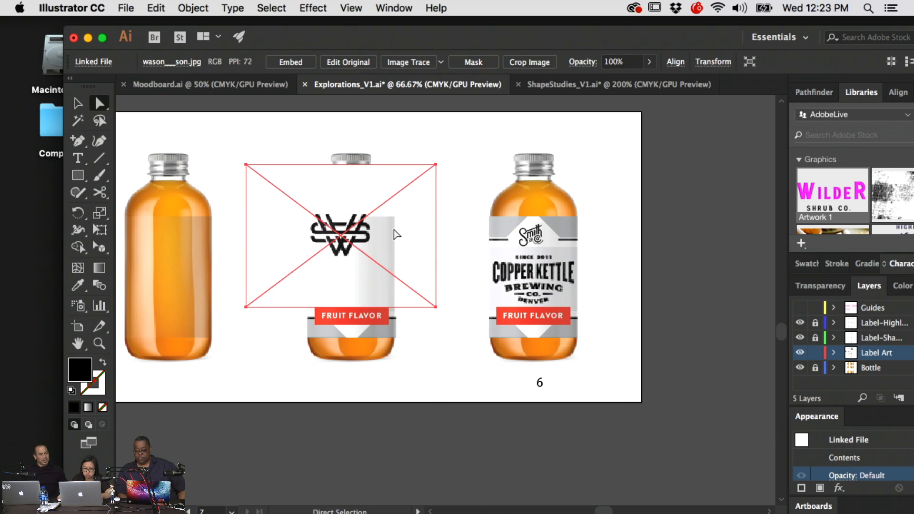
- Draw a circle about 2.23 in wide around the monogram and use it as the image's clipping mask
drag(81, 177, 109, 196)
drag(340, 236, 372, 273)
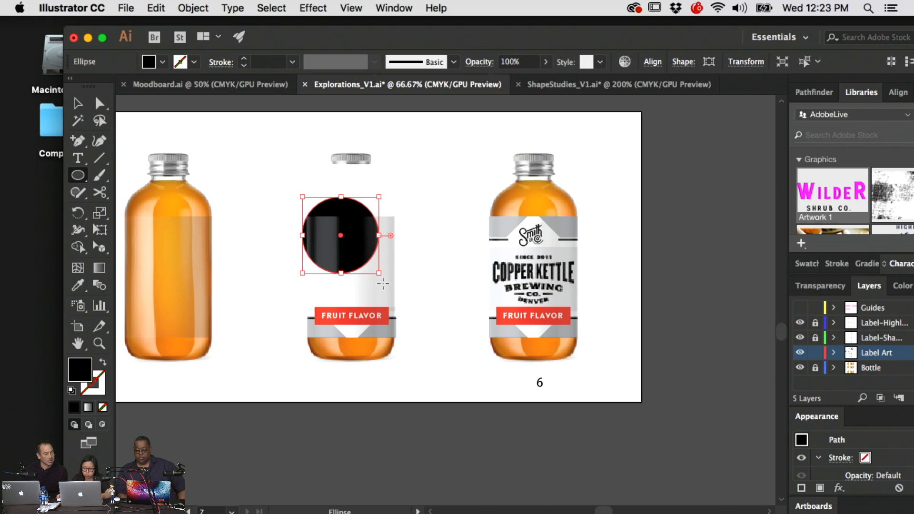
key(v)
shift+click(308, 188)
key(super+7)
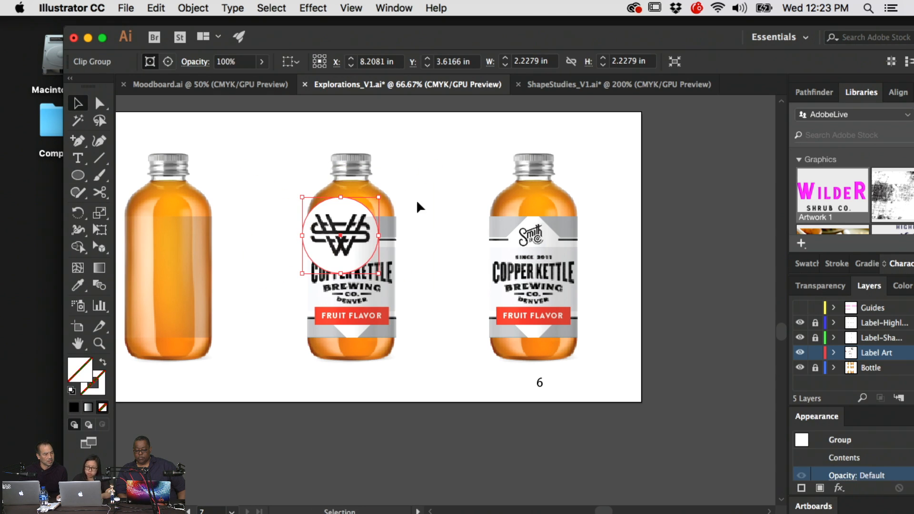
- Set the clipped monogram's blending mode to Multiply so its white background drops out over the label
click(847, 476)
click(724, 370)
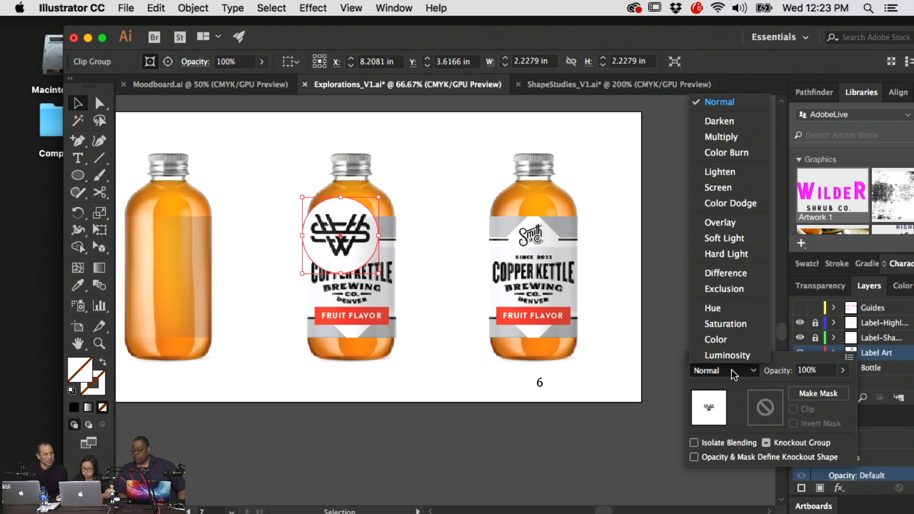
click(725, 140)
- Shrink the clipped monogram to about 0.77 in wide and centre it in the white diamond of the middle bottle's label
click(380, 267)
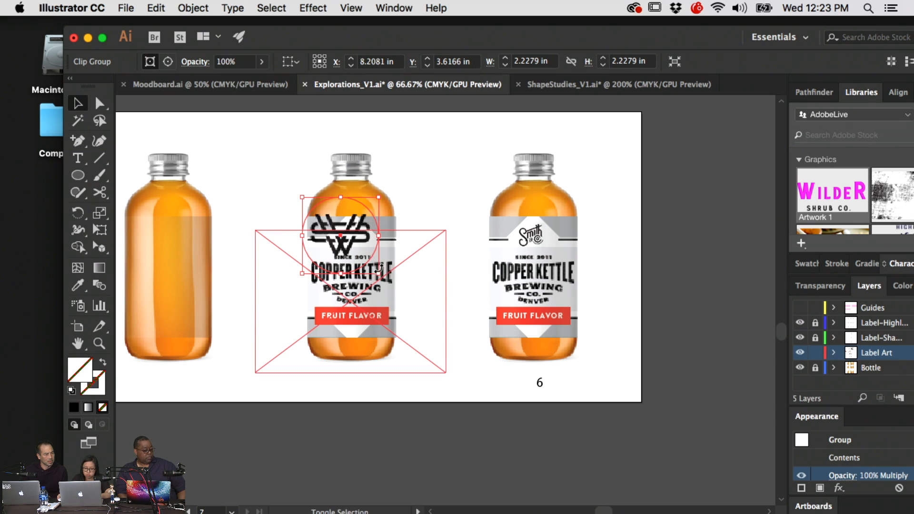
drag(378, 274, 327, 222)
click(404, 204)
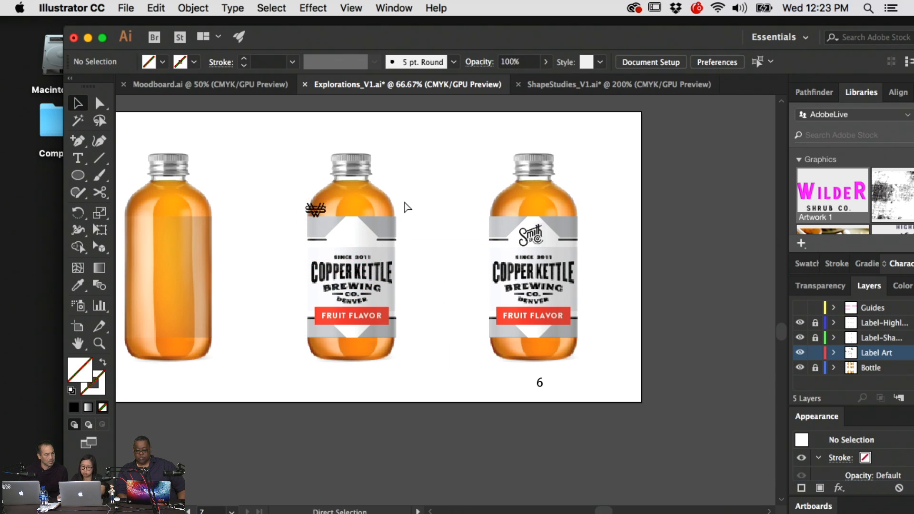
key(super+equal)
key(super+equal)
drag(242, 227, 398, 308)
drag(311, 185, 392, 234)
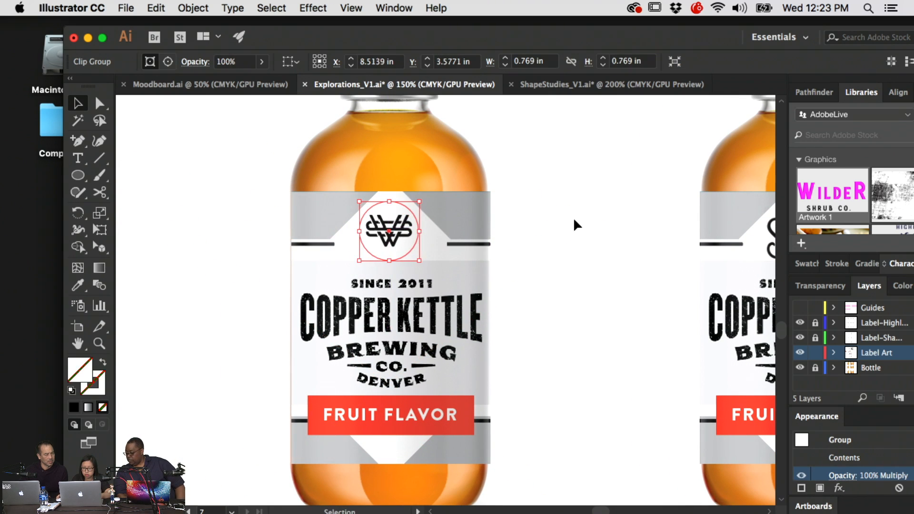
click(573, 221)
- Check the middle bottle's label against its neighbours and save the Explorations_V1 document
key(super+minus)
key(super+minus)
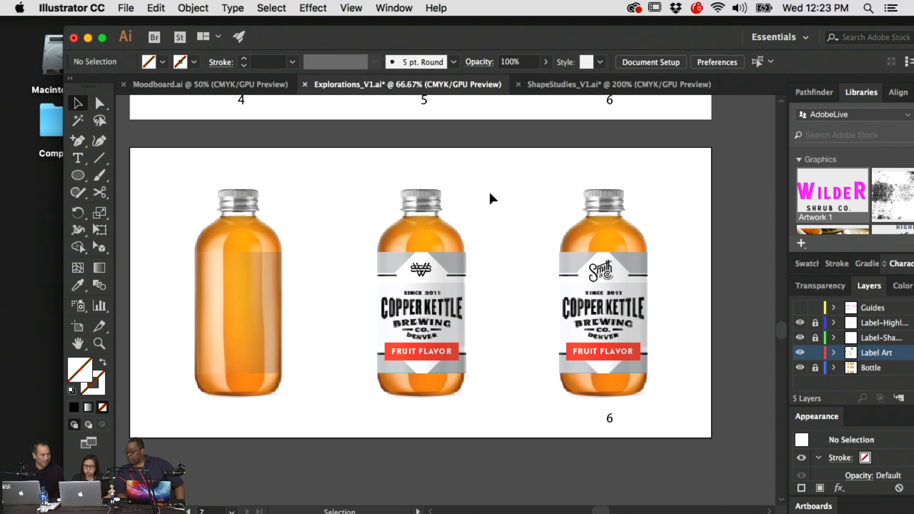
key(super+minus)
scroll(540, 282, up, 1)
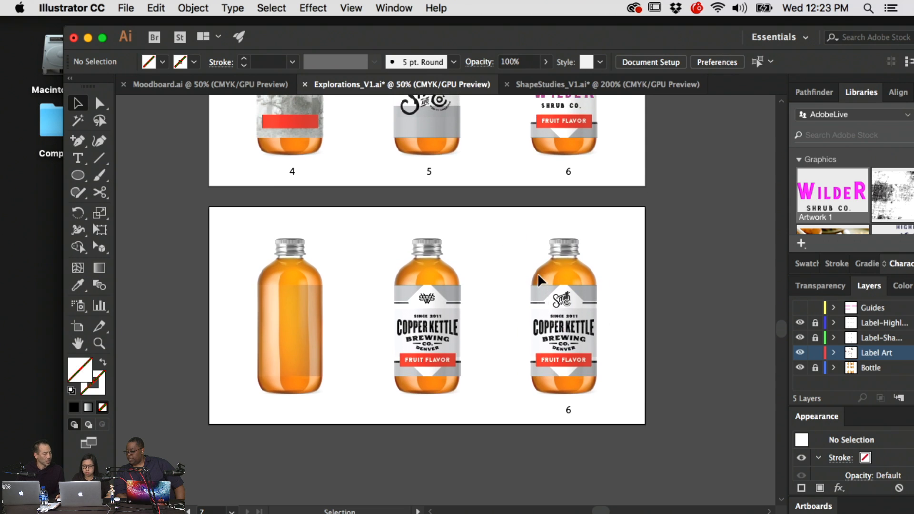
scroll(540, 282, up, 2)
scroll(540, 282, down, 1)
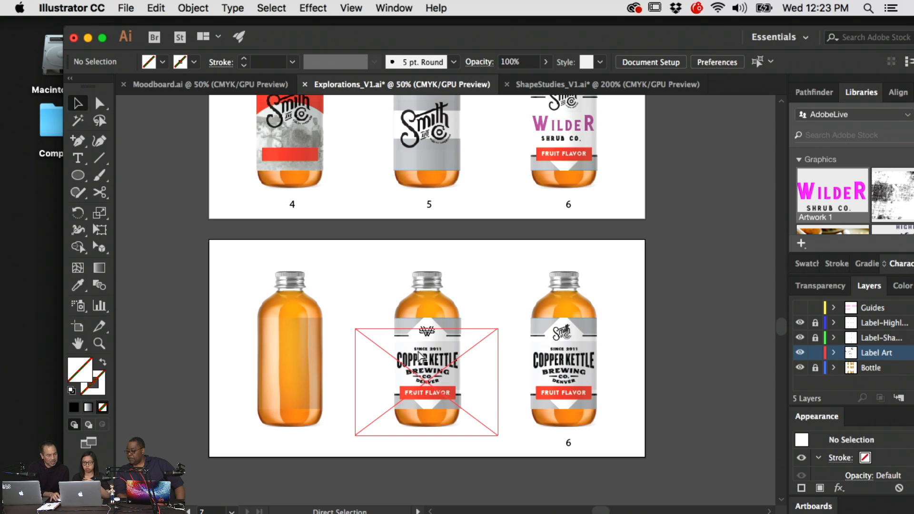
key(super+s)
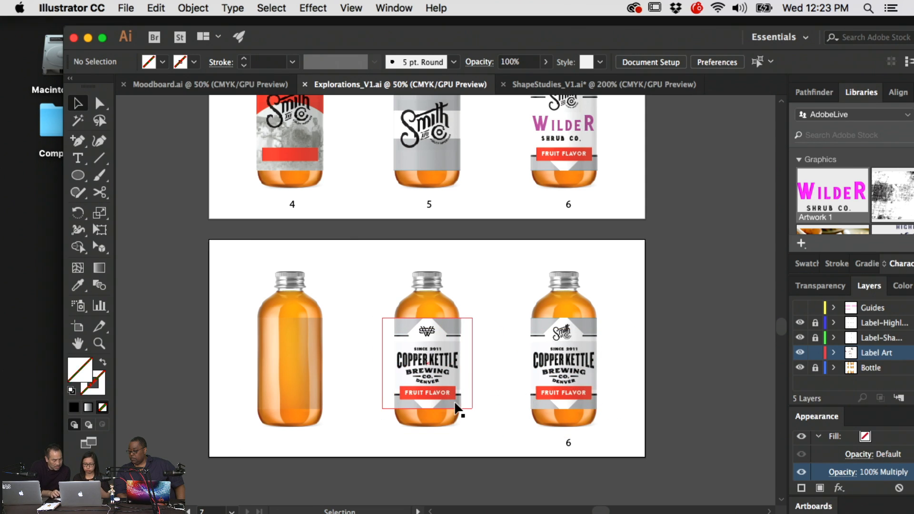
- Examine the monogram label up close, along with the Wilder Shrub Co. typeface and paragraph samples on the other artboards
scroll(455, 404, up, 3)
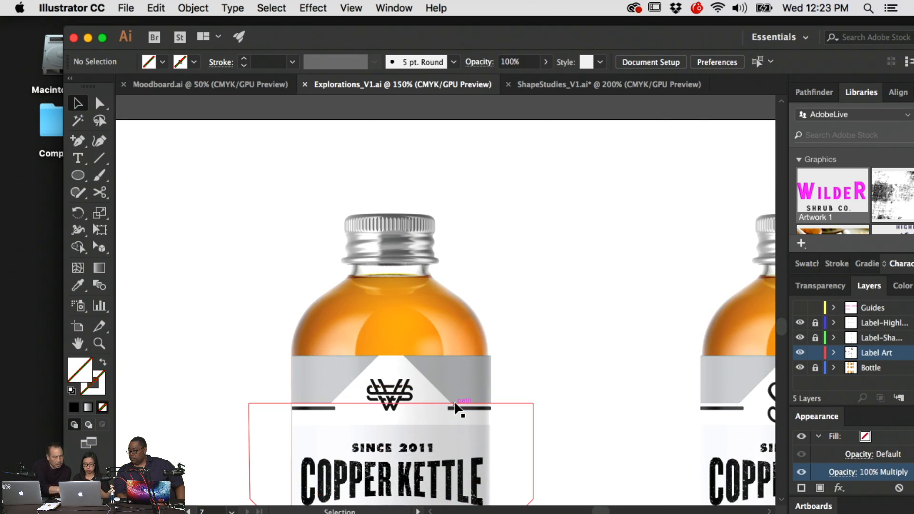
scroll(454, 405, down, 5)
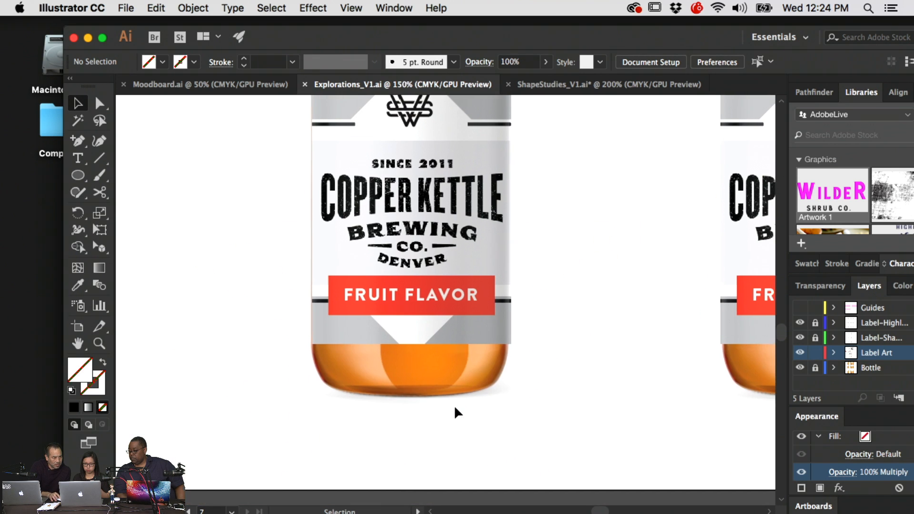
scroll(455, 409, up, 3)
scroll(458, 428, down, 2)
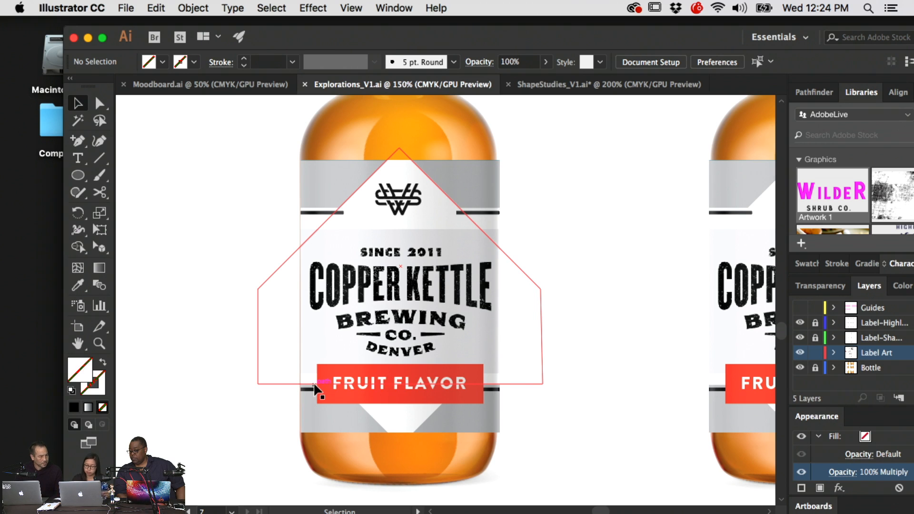
key(super+1)
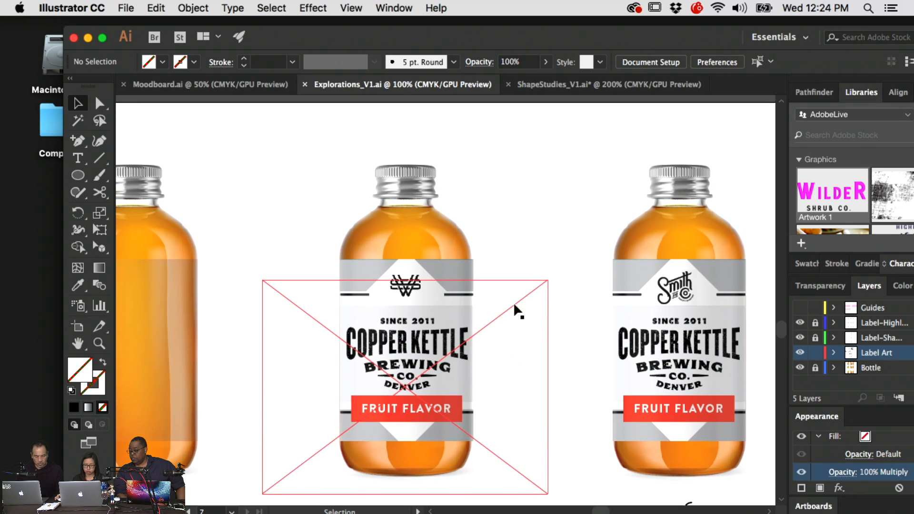
scroll(523, 295, up, 3)
drag(583, 153, 310, 332)
drag(579, 264, 497, 509)
drag(552, 197, 605, 480)
drag(573, 280, 518, 428)
drag(565, 196, 397, 434)
drag(511, 267, 326, 386)
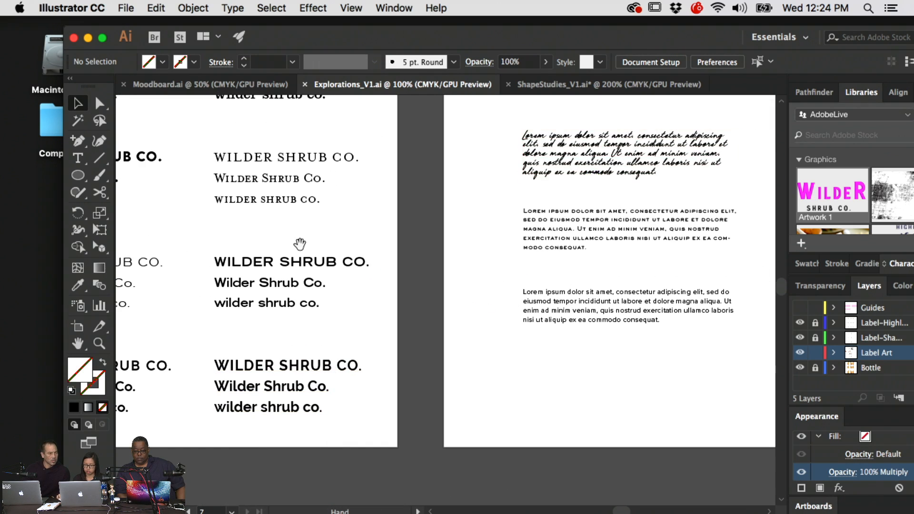
drag(228, 252, 749, 250)
drag(282, 280, 784, 258)
drag(210, 257, 744, 256)
drag(239, 252, 694, 222)
key(super+0)
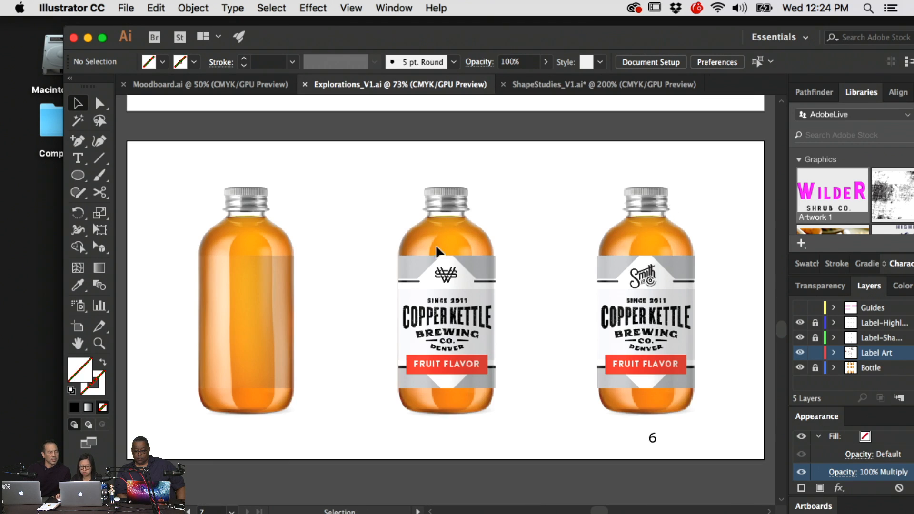
- Compare the new Copper Kettle mockups with the Smith & Co. composition and the numbered bottle labels 1 to 6
key(super+minus)
key(super+minus)
scroll(310, 216, up, 10)
scroll(310, 215, left, 5)
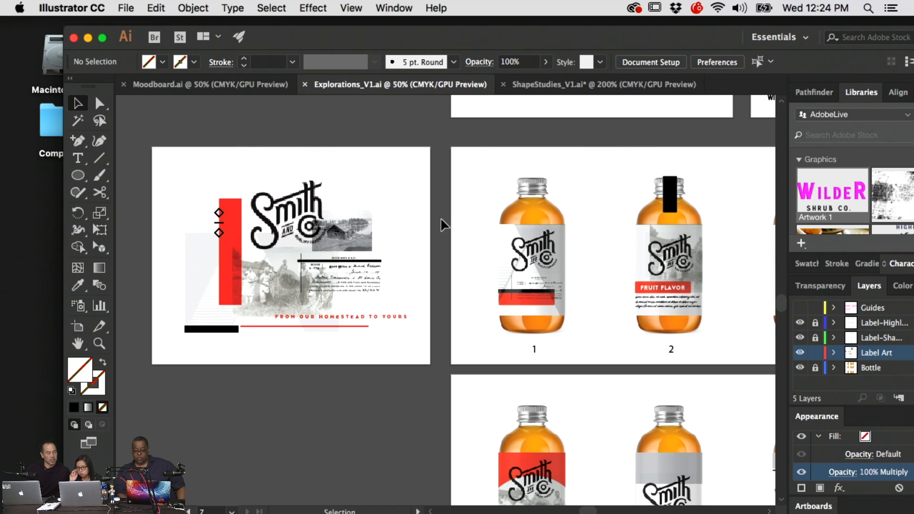
scroll(528, 219, down, 5)
scroll(529, 218, right, 5)
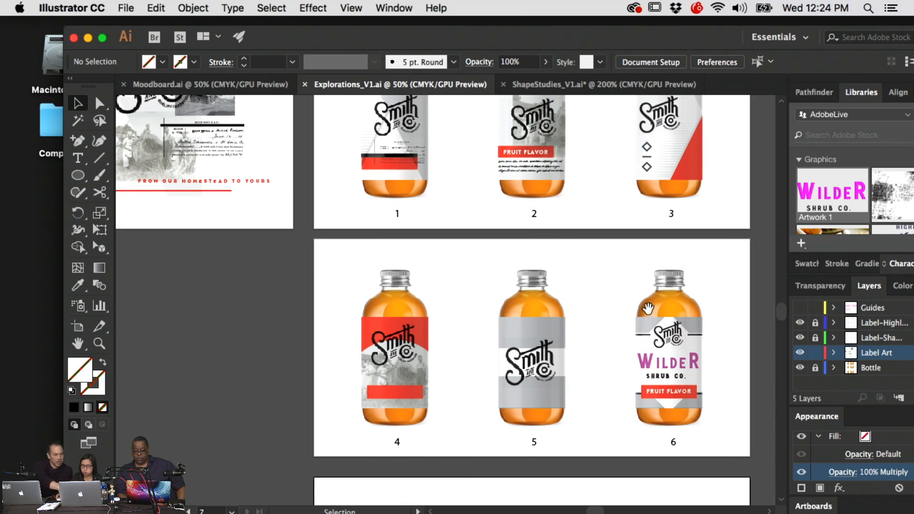
scroll(647, 308, down, 10)
scroll(647, 309, right, 3)
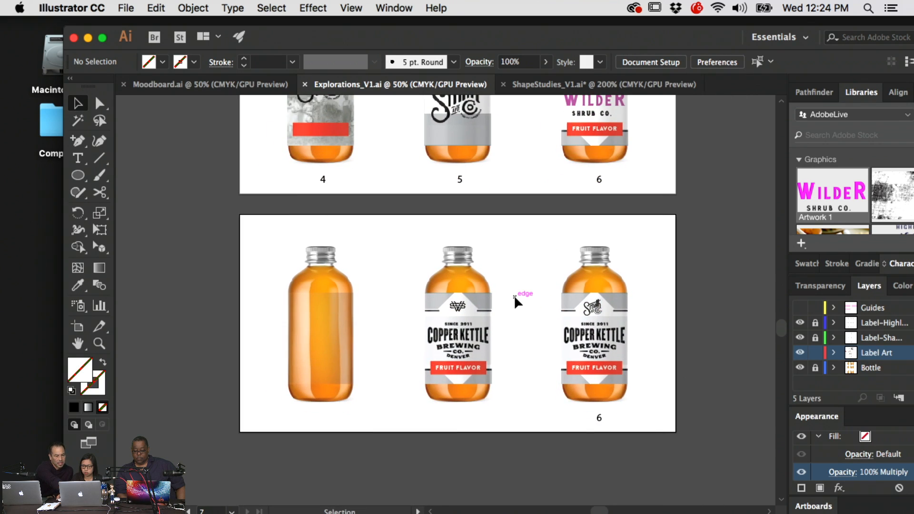
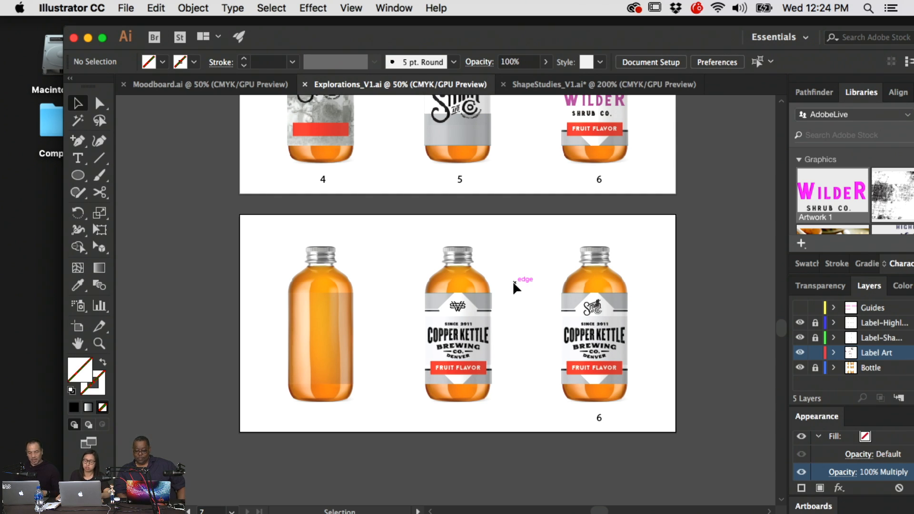
- Duplicate the Copper Kettle artboard with its artwork directly below, unlocking all layers for the copy, relocking the bottle and effect layers, and showing Guides
key(space)
drag(522, 236, 397, 179)
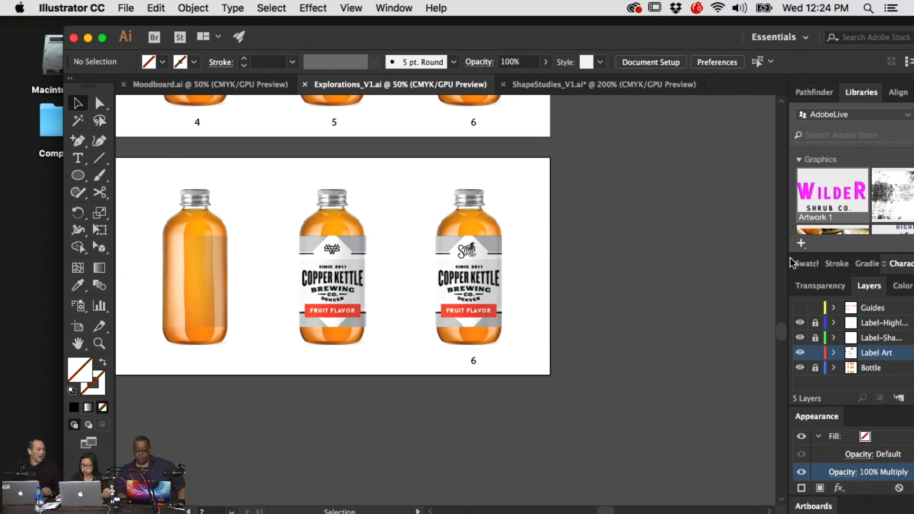
drag(787, 259, 771, 259)
scroll(663, 233, down, 5)
scroll(662, 233, left, 3)
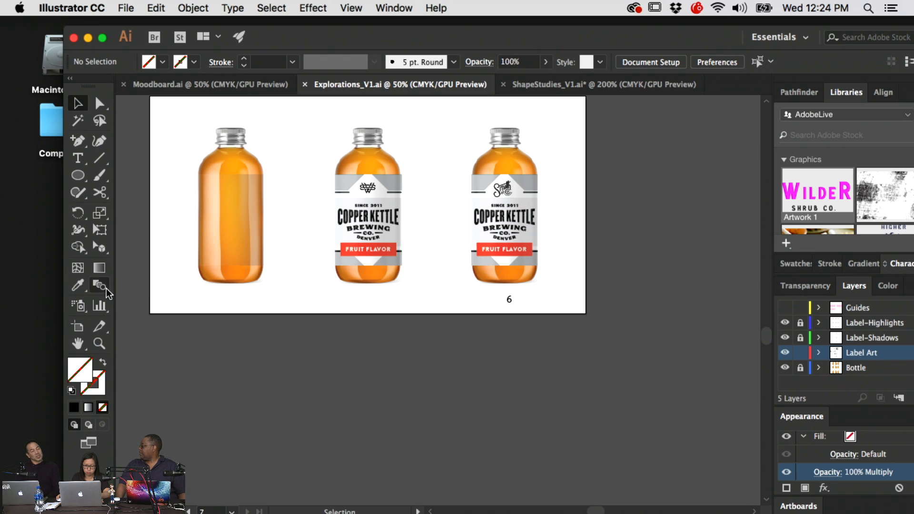
click(78, 326)
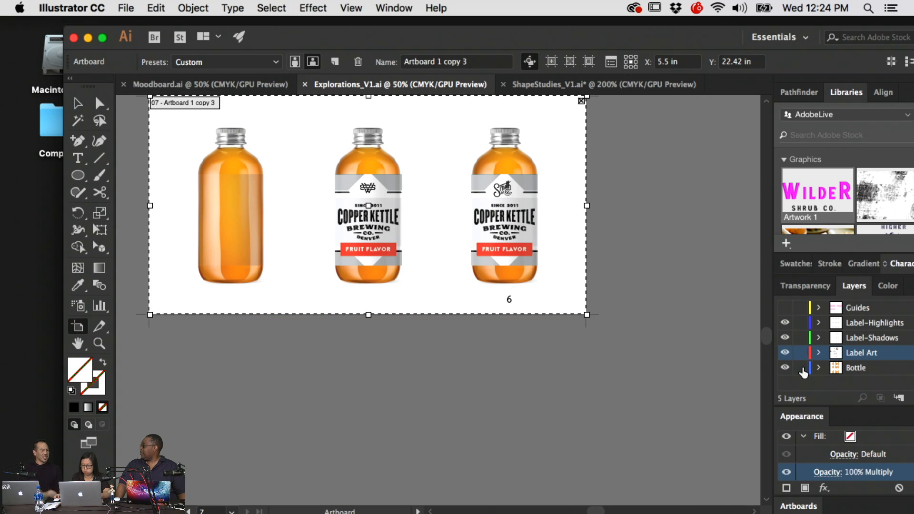
key(super+minus)
drag(505, 299, 393, 408)
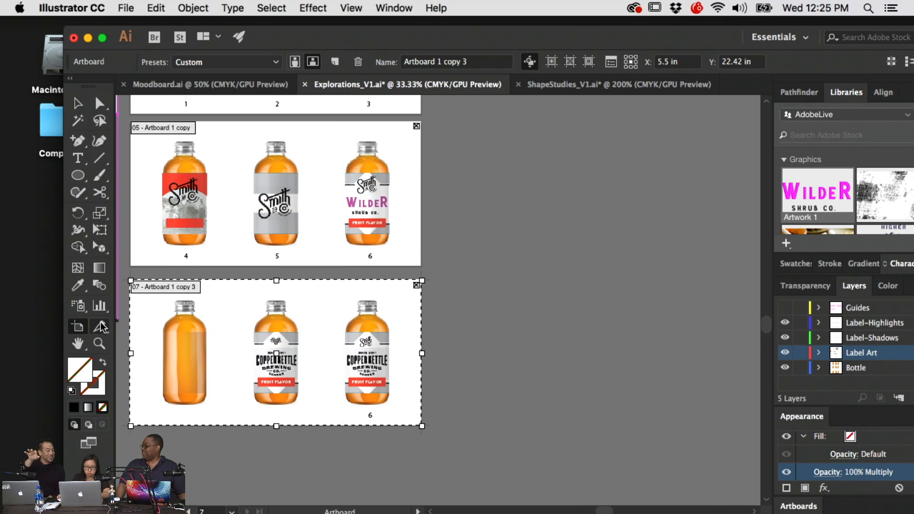
drag(301, 389, 414, 239)
drag(476, 134, 477, 286)
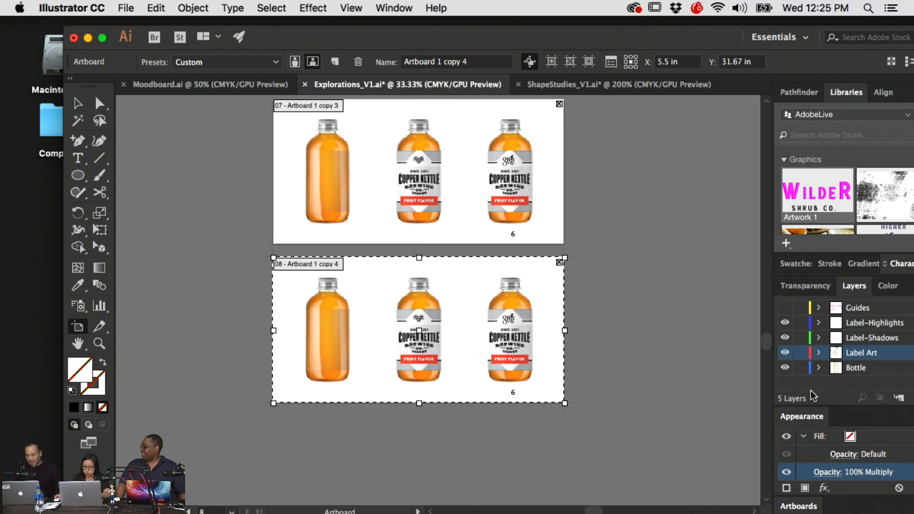
click(800, 368)
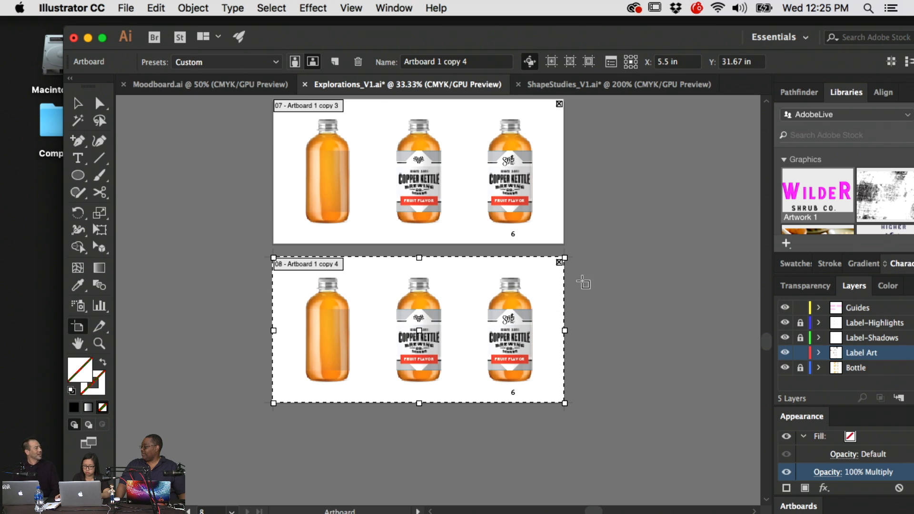
- Copy the horizontal guide lines from the artboard with bottles 4 to 6 and paste them onto the new bottom artboard
key(Escape)
scroll(622, 200, up, 10)
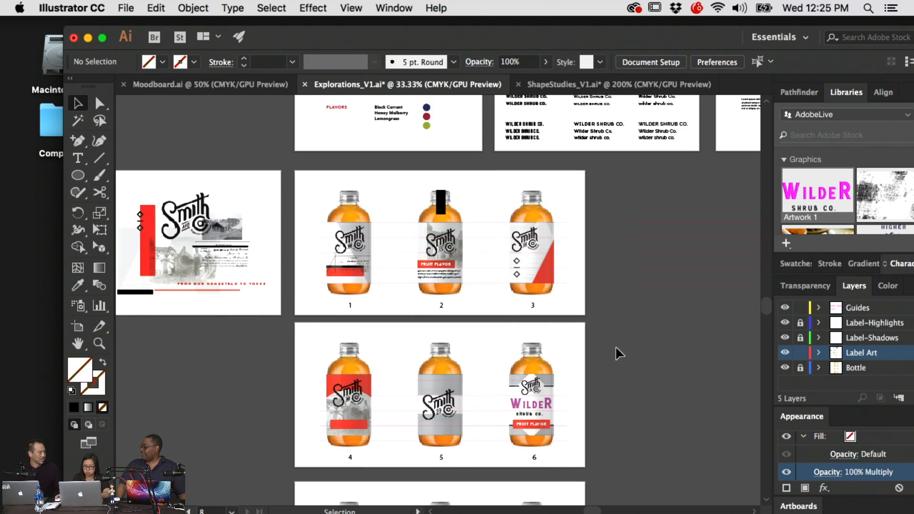
click(562, 459)
scroll(608, 316, down, 10)
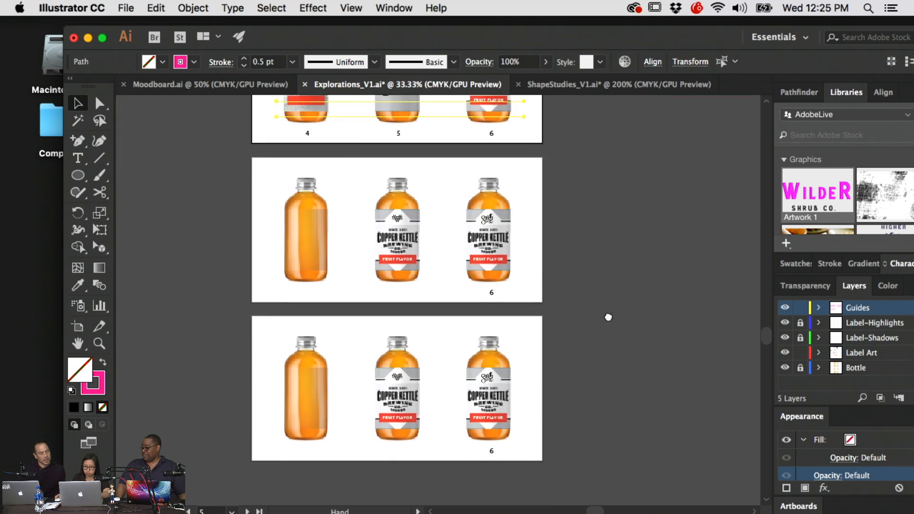
click(533, 284)
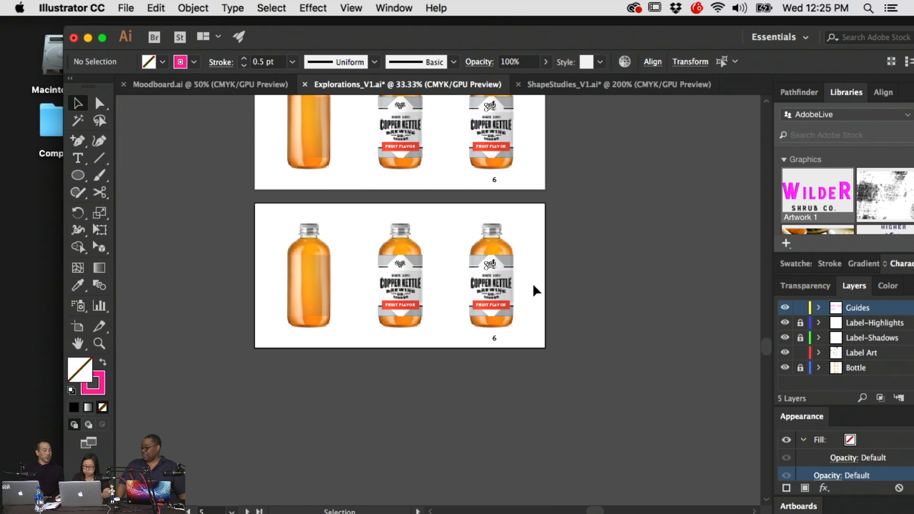
key(super+f)
- Nudge the pasted guide lines up to match the labels' upper and lower edges and lock the Guides layer
key(super+1)
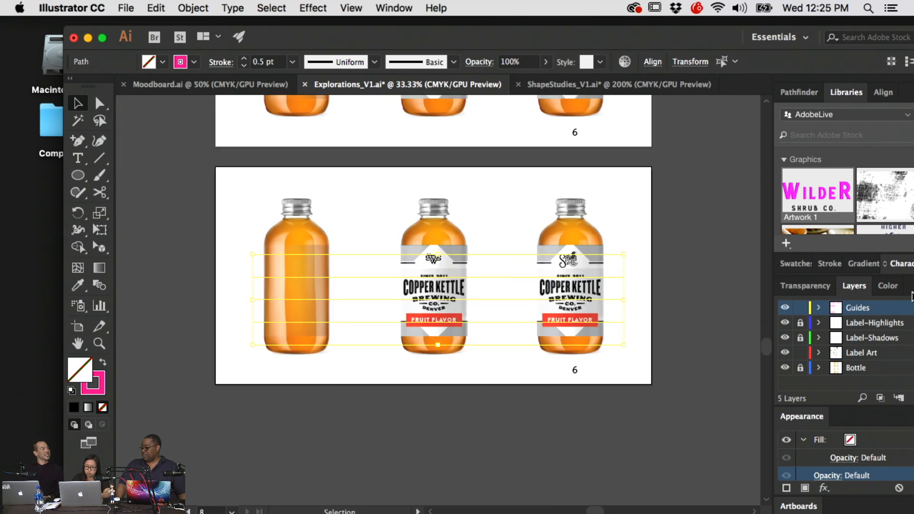
key(shift+Up)
key(shift+Up)
key(shift+Up)
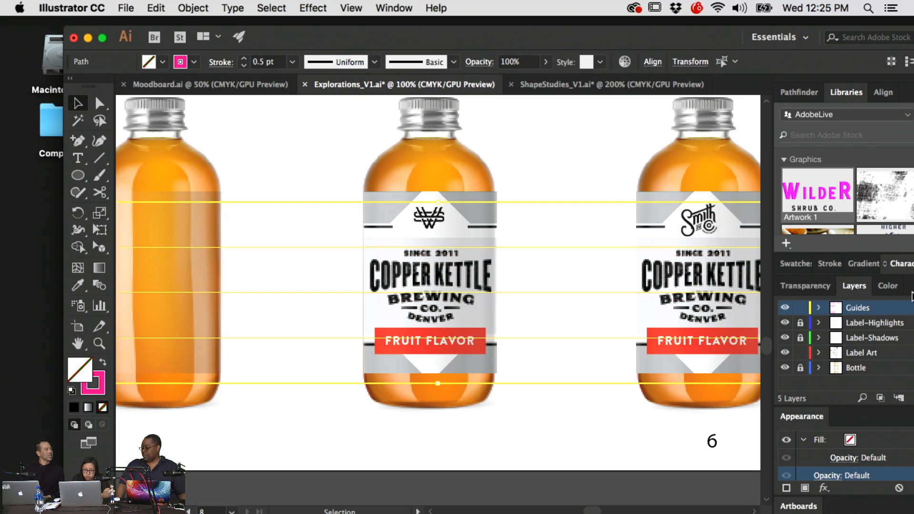
key(Up)
key(Up)
key(Up)
key(Up)
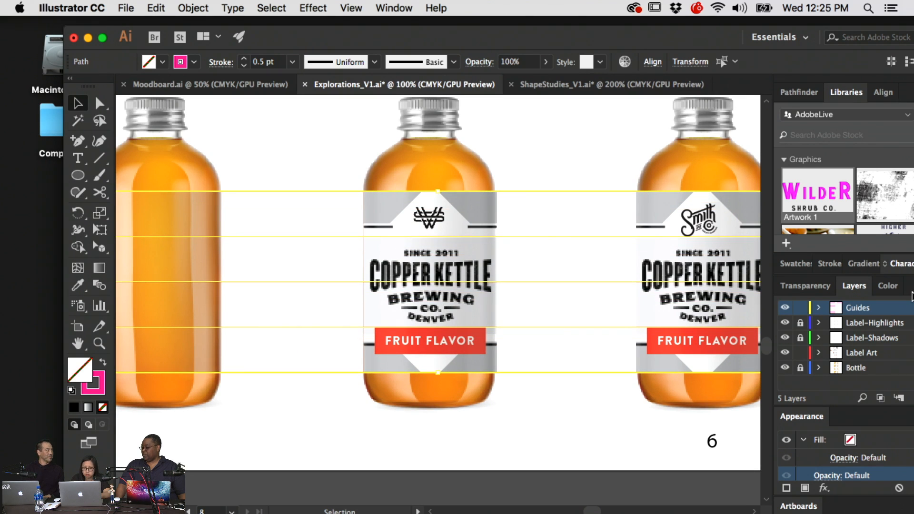
click(800, 308)
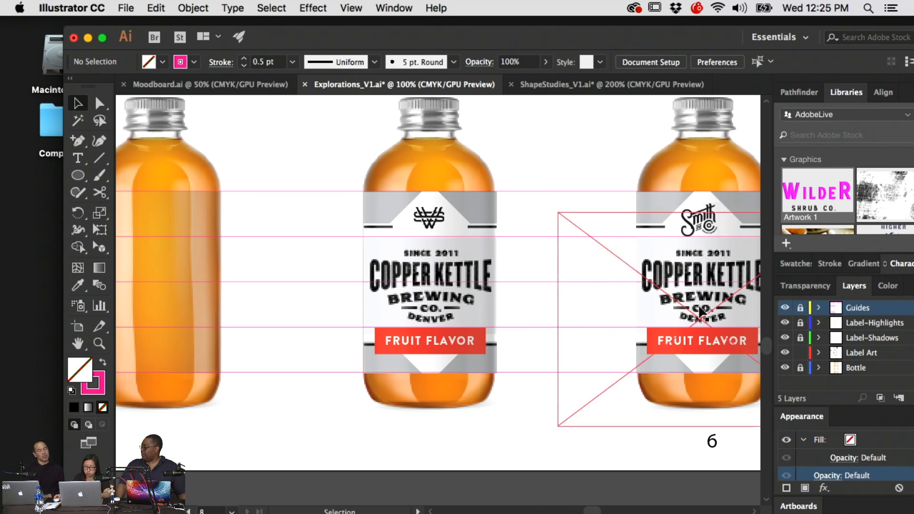
- Duplicate the complete monogram label from the new artboard's middle bottle onto the blank bottle beside it and deselect it
scroll(353, 309, left, 5)
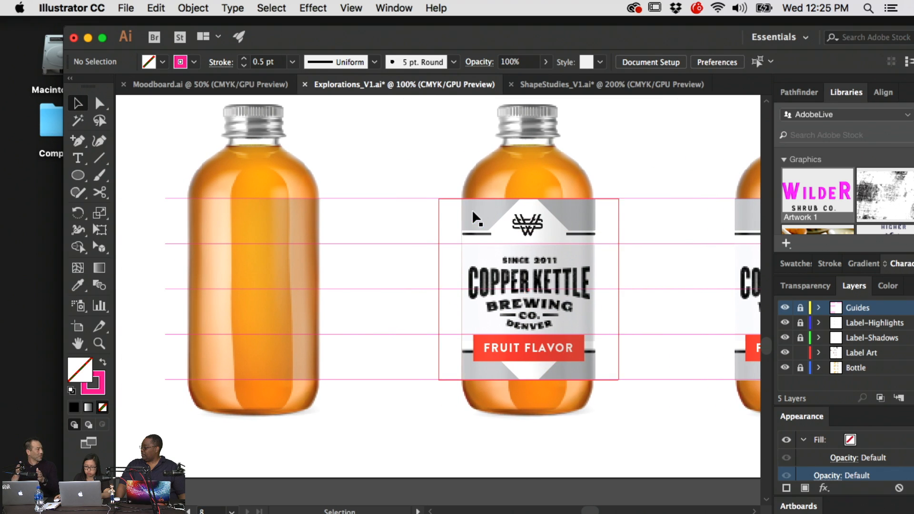
click(472, 209)
click(469, 169)
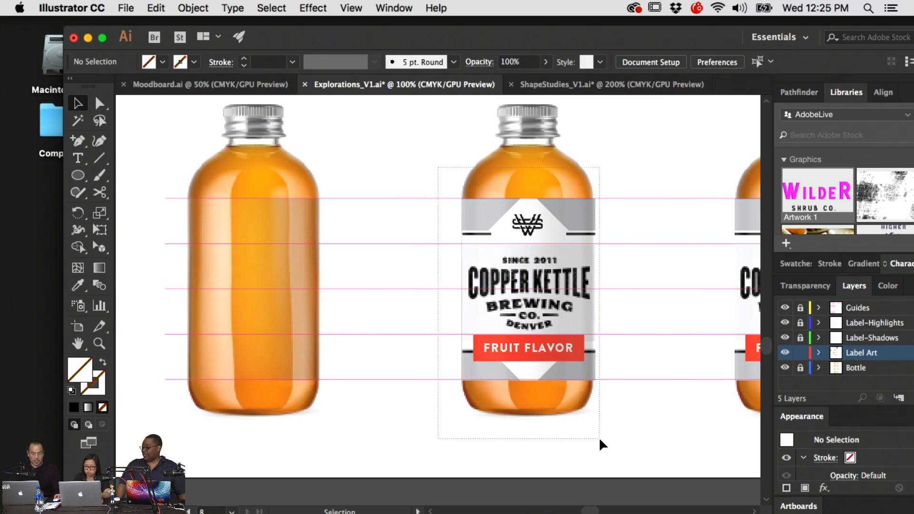
drag(600, 440, 303, 371)
click(333, 420)
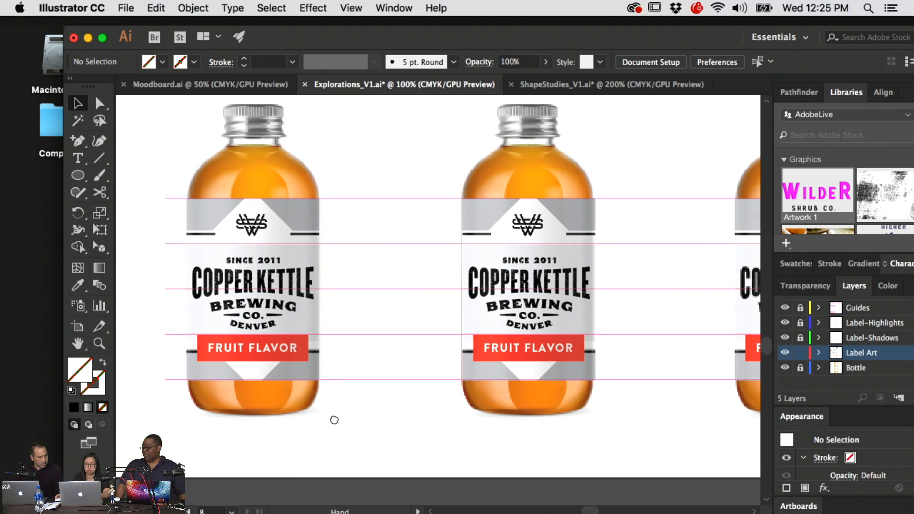
drag(332, 420, 506, 408)
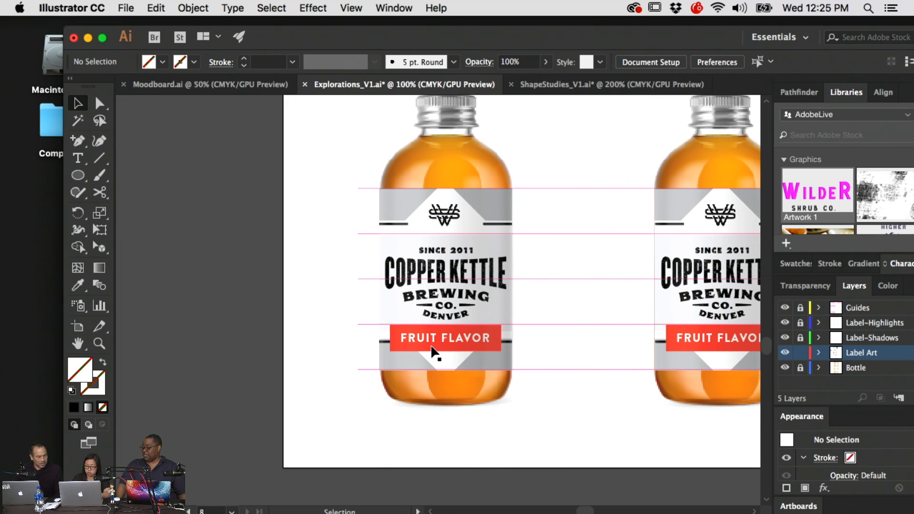
- Move the Smith and Co. inspiration artboard down so it sits beside the new bottom bottle artboard
scroll(265, 218, up, 15)
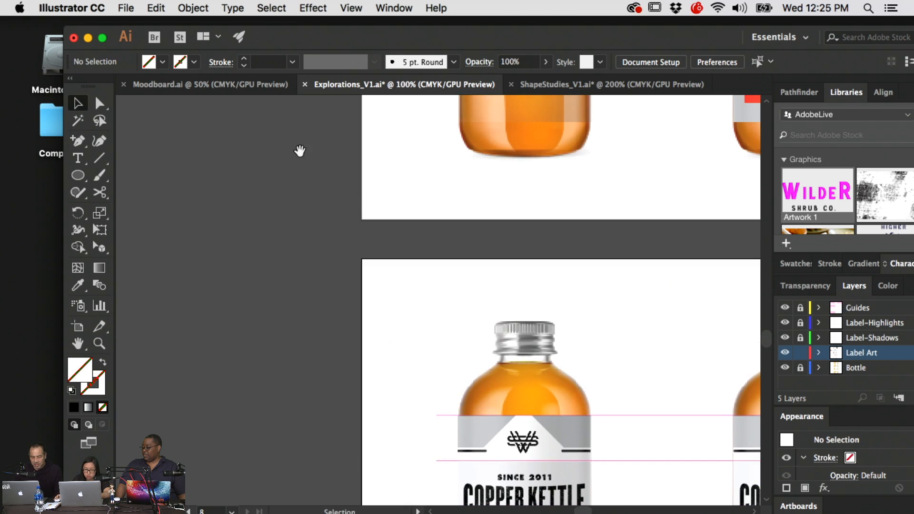
key(super+minus)
key(super+minus)
key(super+minus)
key(super+minus)
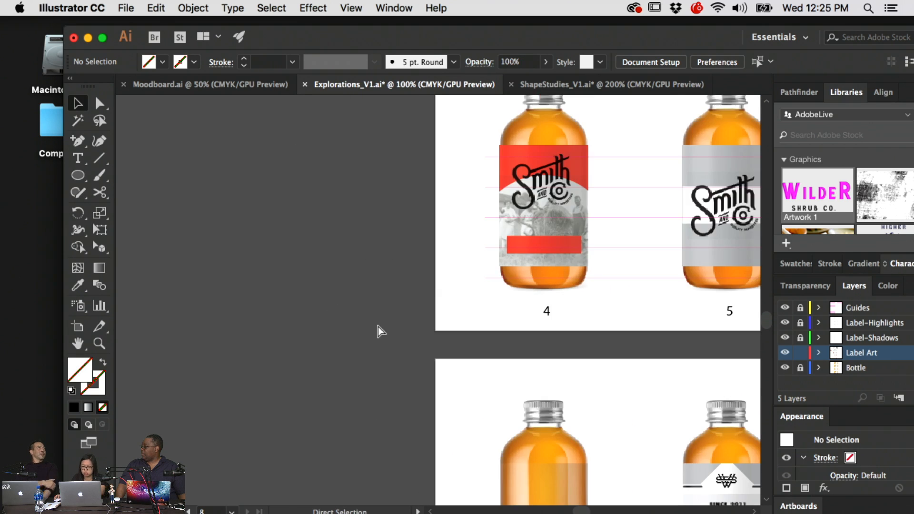
drag(362, 199, 364, 116)
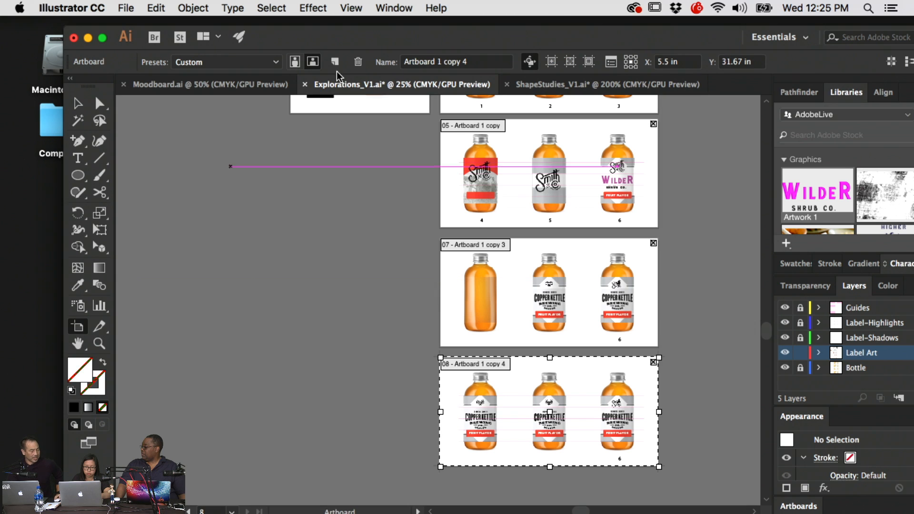
click(78, 326)
scroll(377, 162, up, 1)
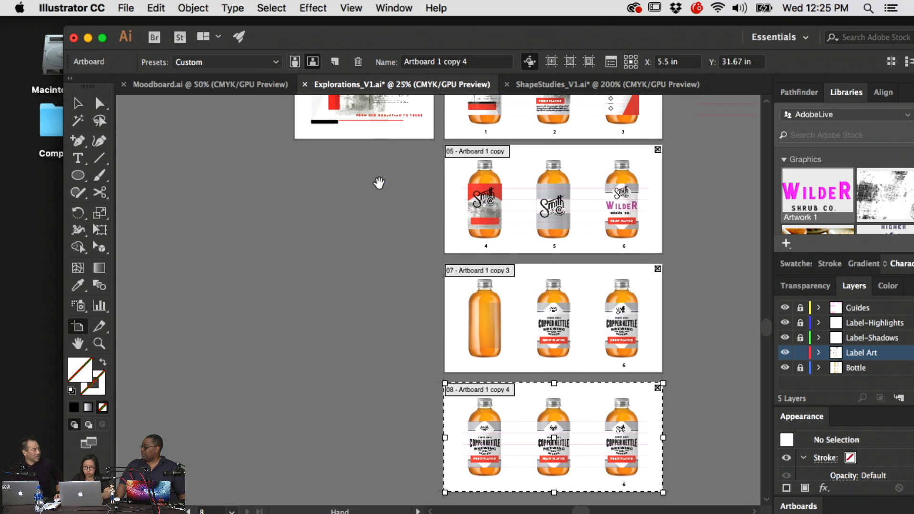
drag(377, 122, 377, 474)
key(v)
drag(341, 387, 326, 204)
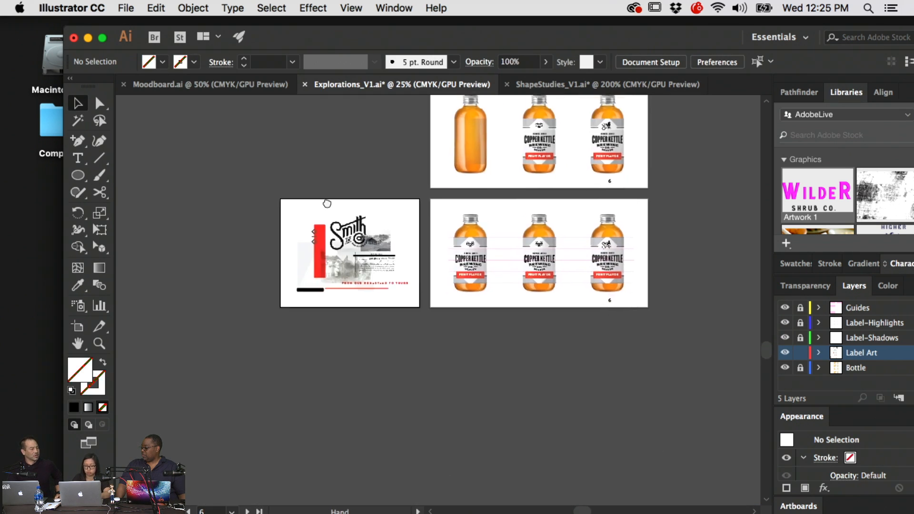
- Delete the Copper Kettle labels and the number 6 from the second and third bottles on the bottom artboard
key(super+equal)
key(super+equal)
key(super+equal)
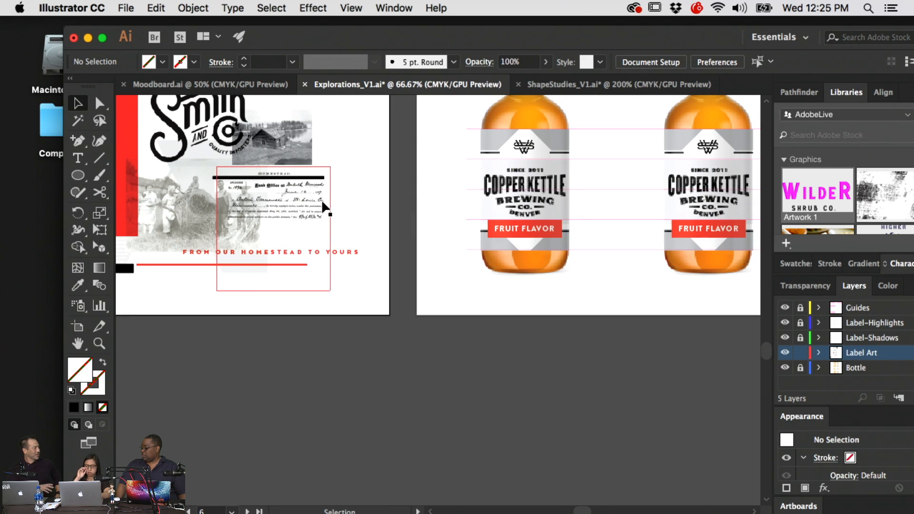
scroll(506, 357, up, 6)
scroll(506, 357, right, 3)
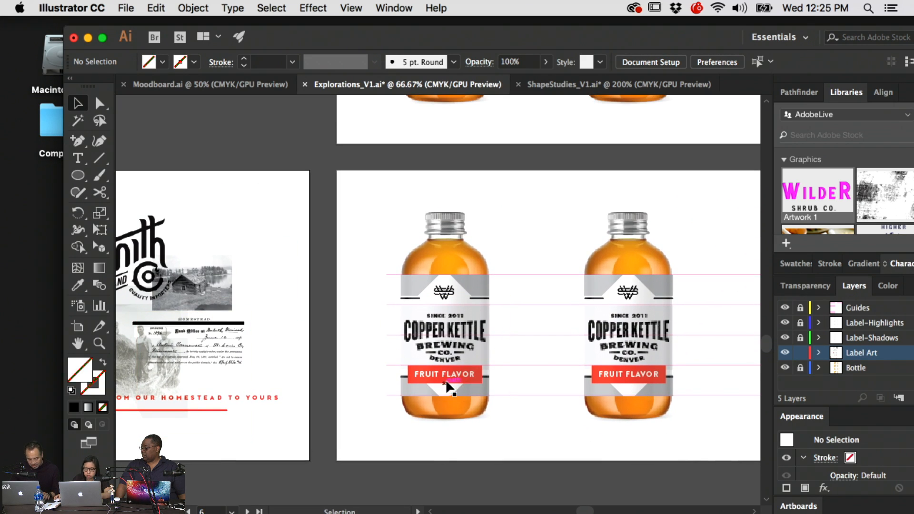
scroll(523, 367, right, 7)
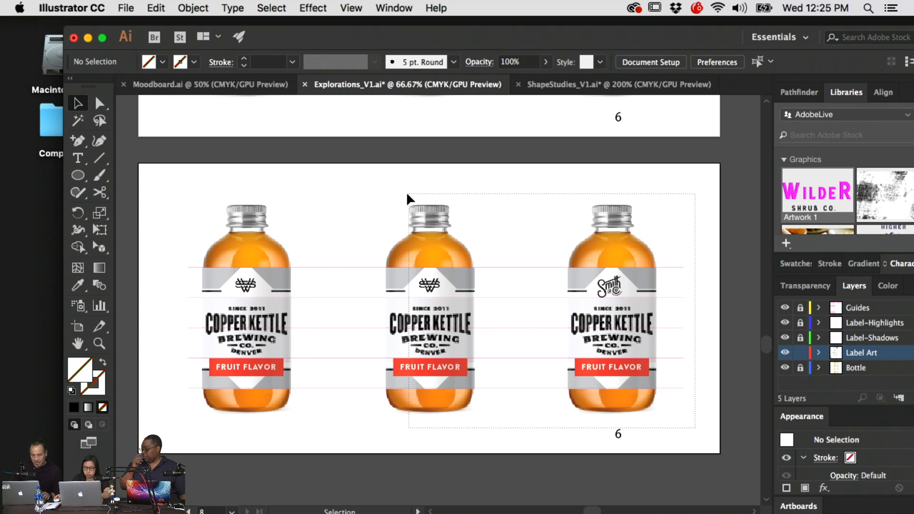
drag(406, 191, 399, 190)
key(Delete)
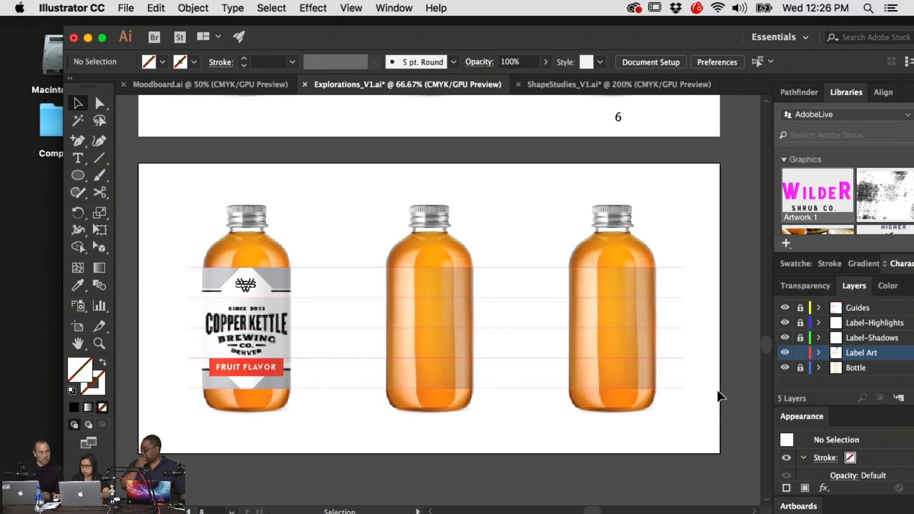
- Compare the label variations on the artboards above with the remaining Copper Kettle label on the bottom artboard
scroll(720, 396, up, 13)
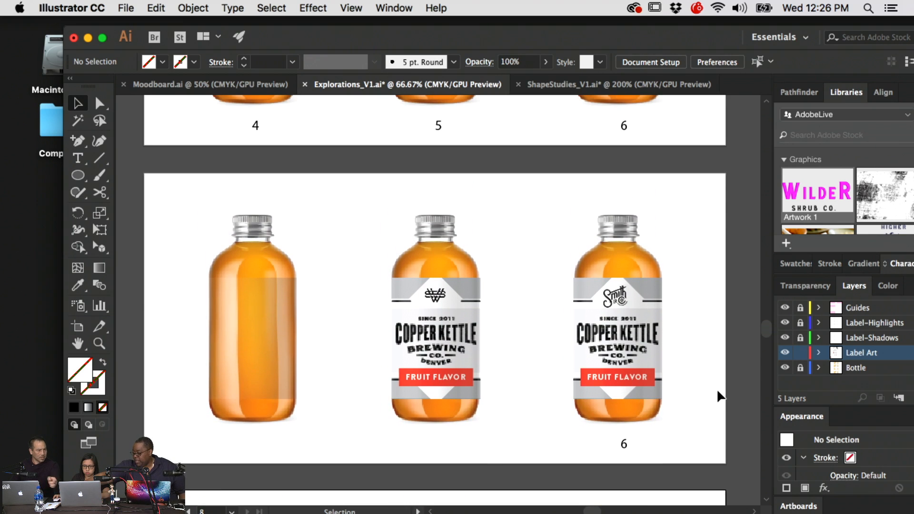
scroll(718, 391, up, 2)
scroll(663, 193, up, 5)
scroll(663, 194, right, 3)
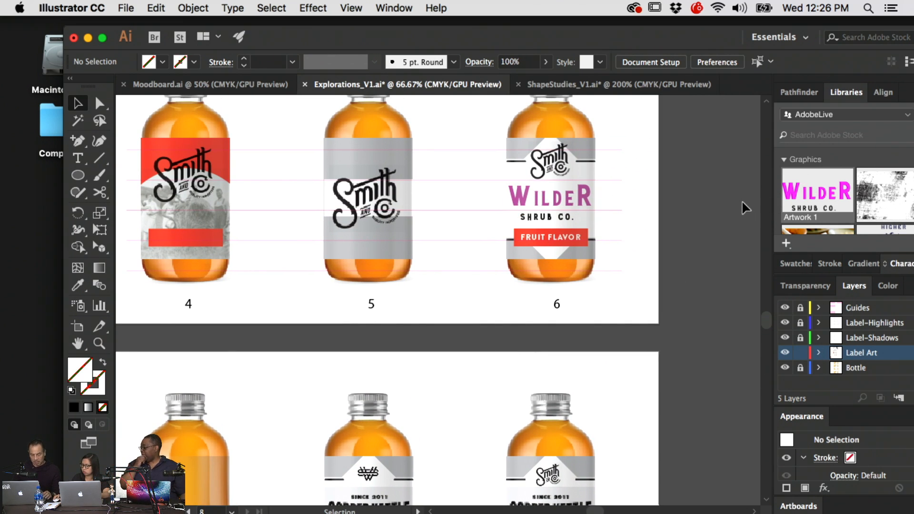
drag(640, 373, 640, 352)
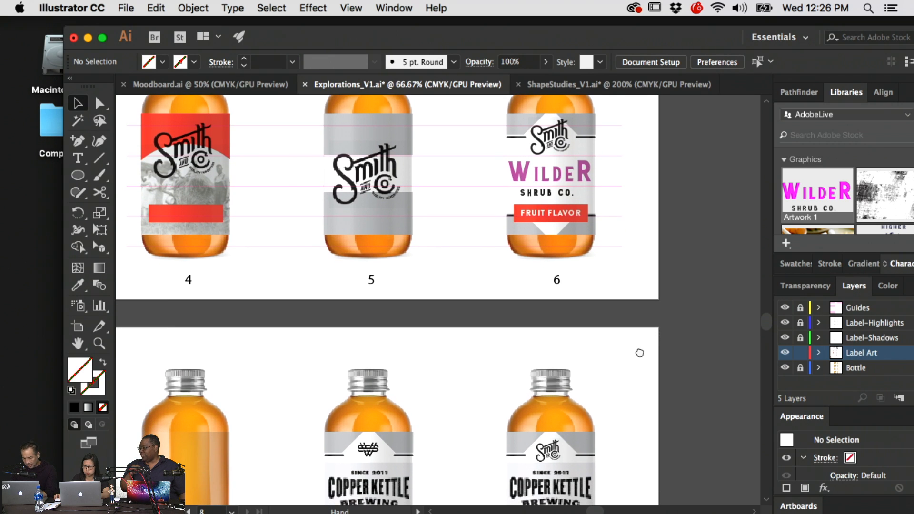
scroll(632, 375, down, 10)
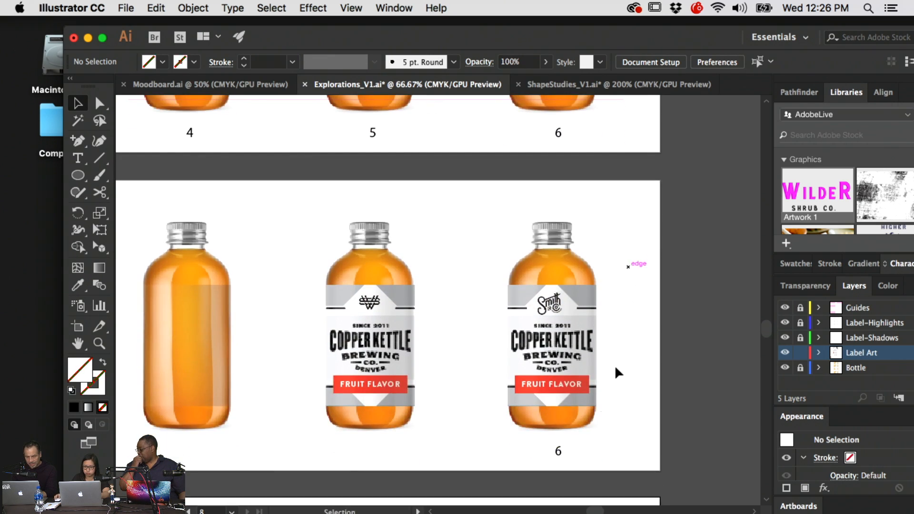
drag(571, 328, 617, 239)
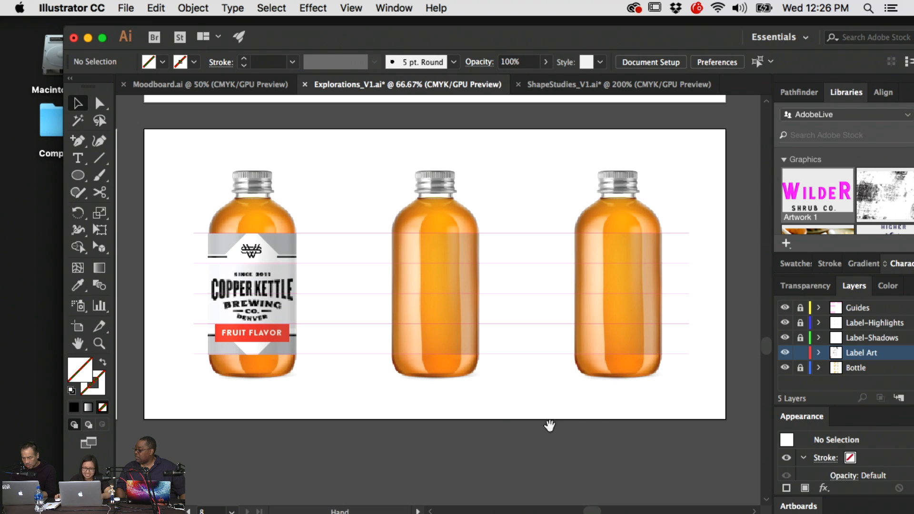
drag(389, 410, 583, 428)
key(super+plus)
click(410, 285)
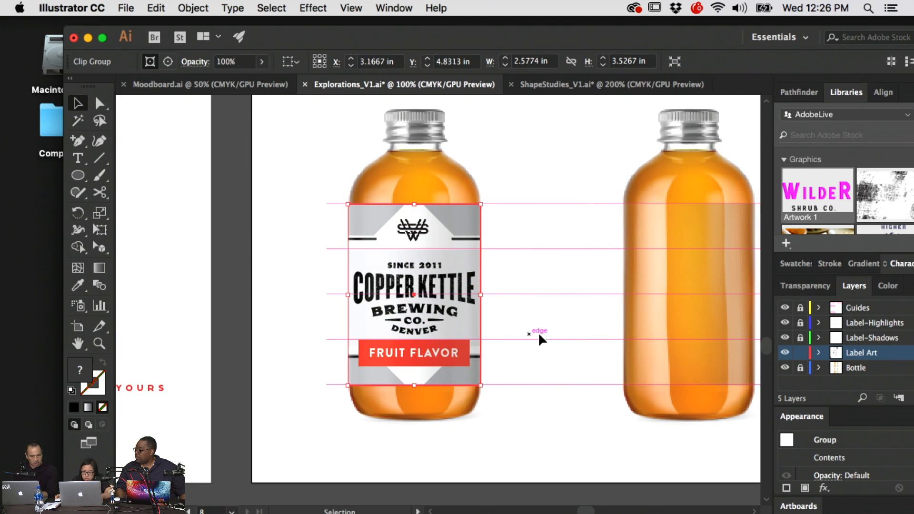
- Draw a blank artboard below the bottom bottle artboard, enlarge it, and set its X position to 8.5 in
key(super+minus)
key(super+minus)
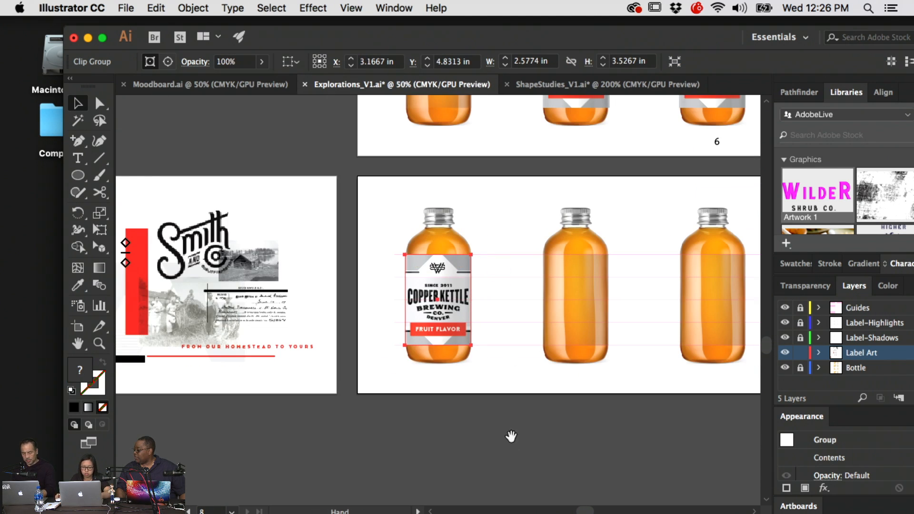
drag(511, 436, 353, 294)
click(78, 326)
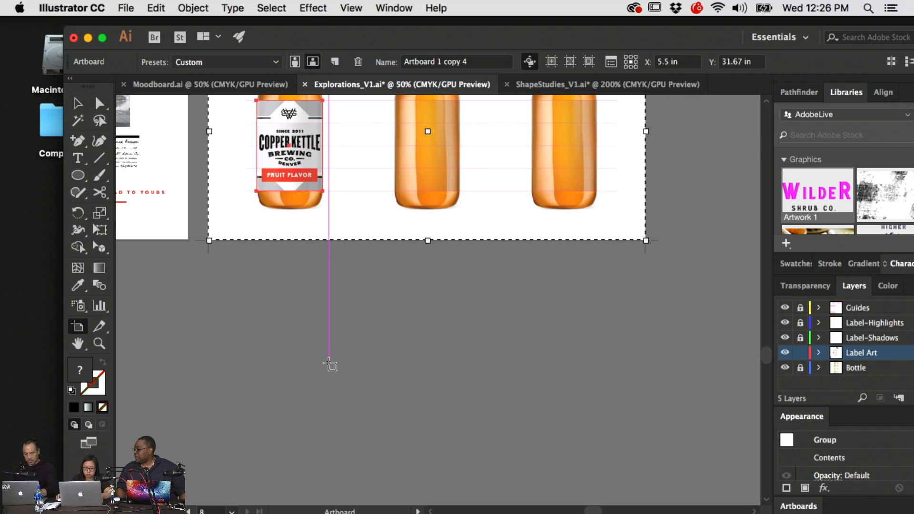
drag(303, 345, 389, 420)
click(680, 62)
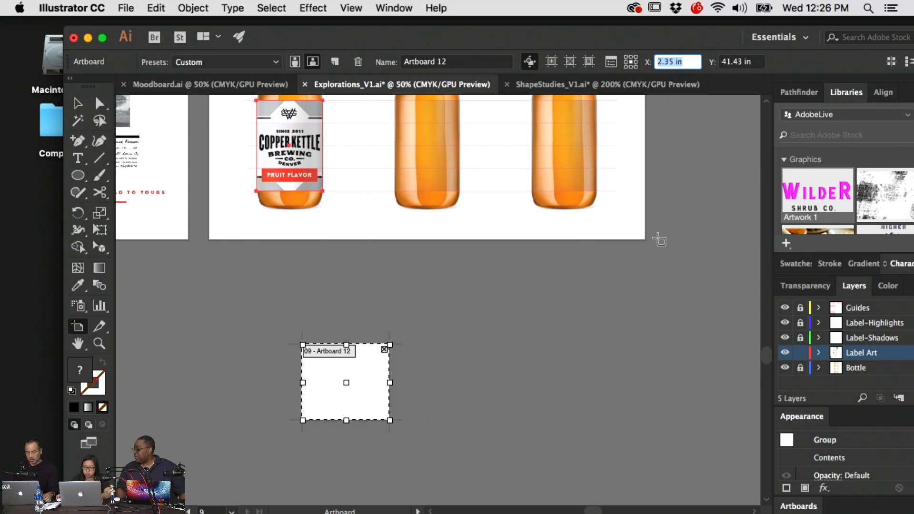
drag(389, 420, 470, 461)
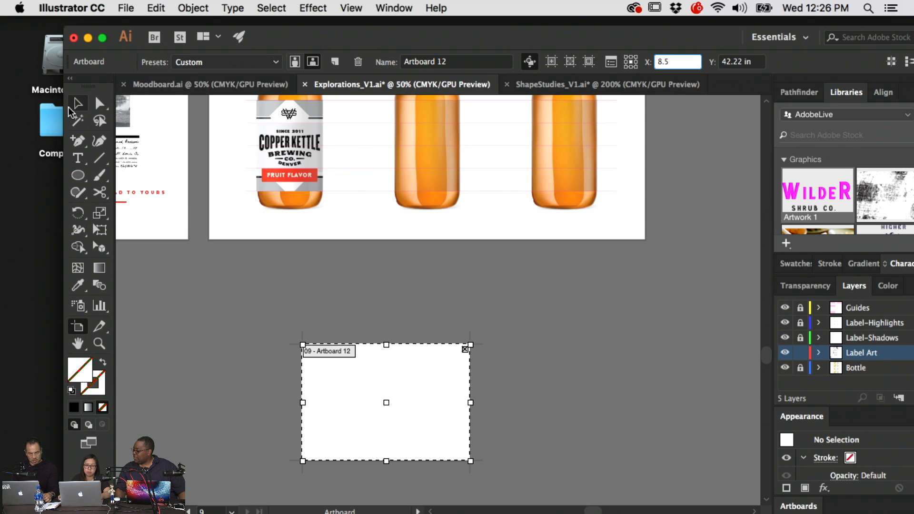
click(98, 102)
- Detach the Libraries panel as a floating panel and enlarge it to show more of the AdobeLive graphics
drag(576, 337, 571, 355)
scroll(571, 355, up, 15)
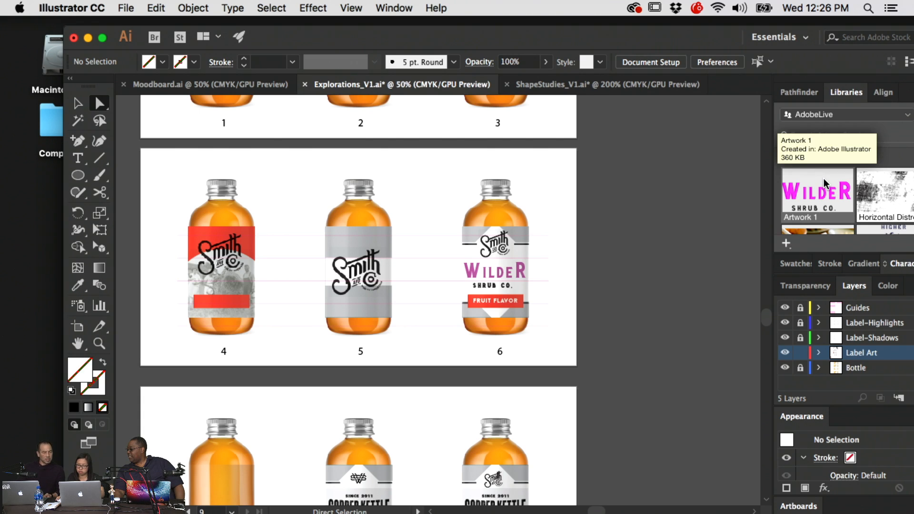
drag(836, 92, 724, 114)
drag(808, 245, 800, 316)
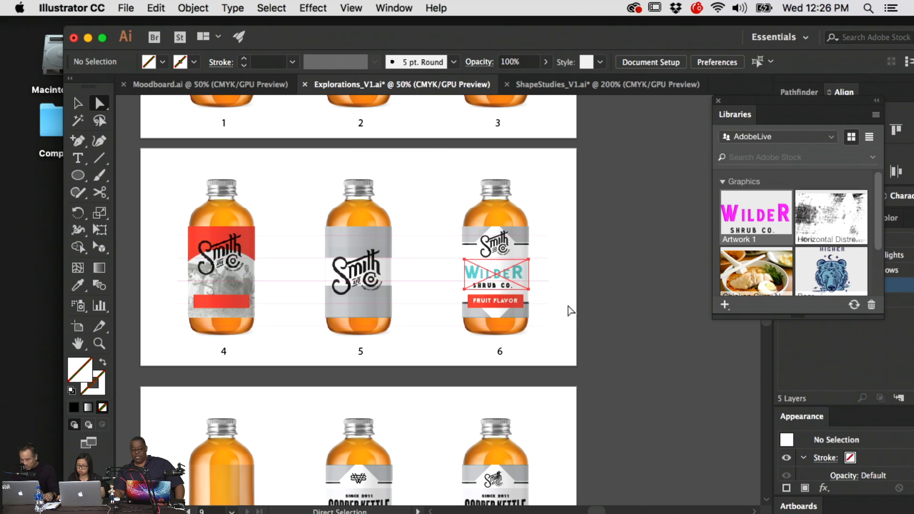
scroll(608, 270, left, 1)
scroll(608, 269, left, 2)
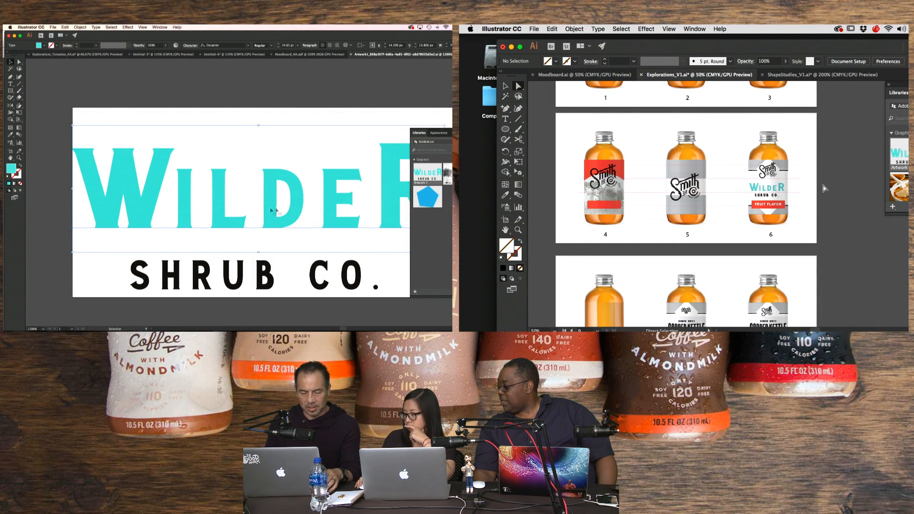
- Deselect the WILDER lettering in the linked logo document and add its turquoise fill color to the AdobeLive library
click(184, 99)
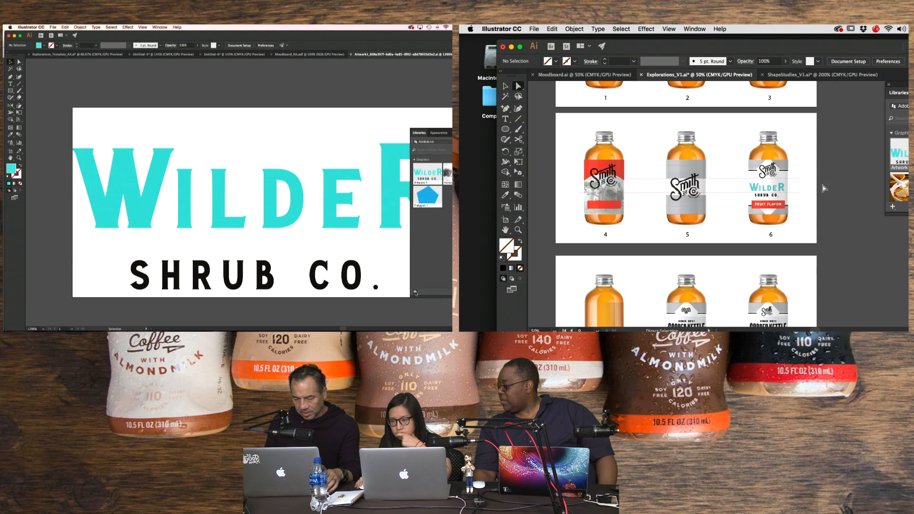
click(414, 292)
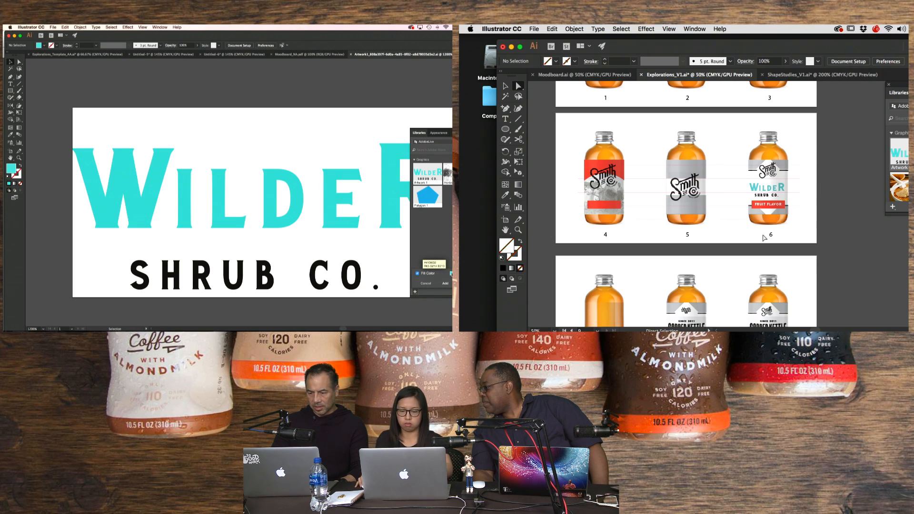
drag(698, 253, 754, 169)
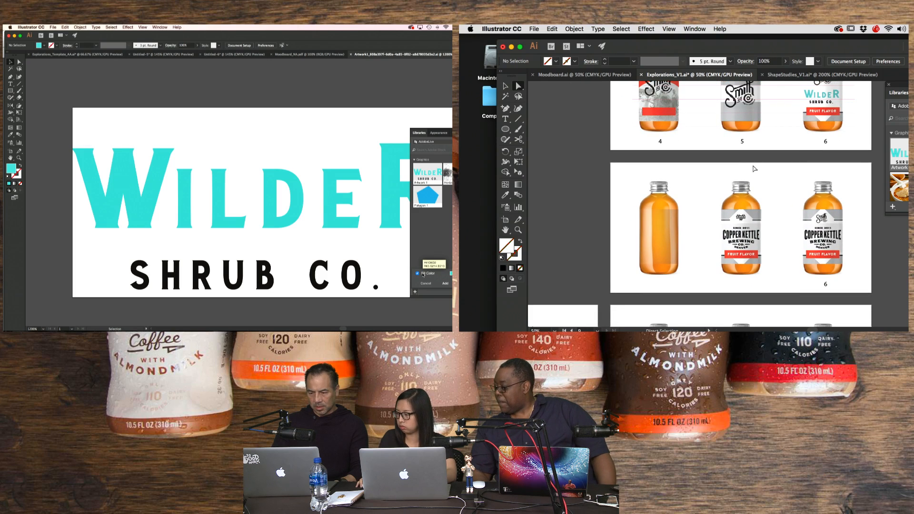
click(422, 274)
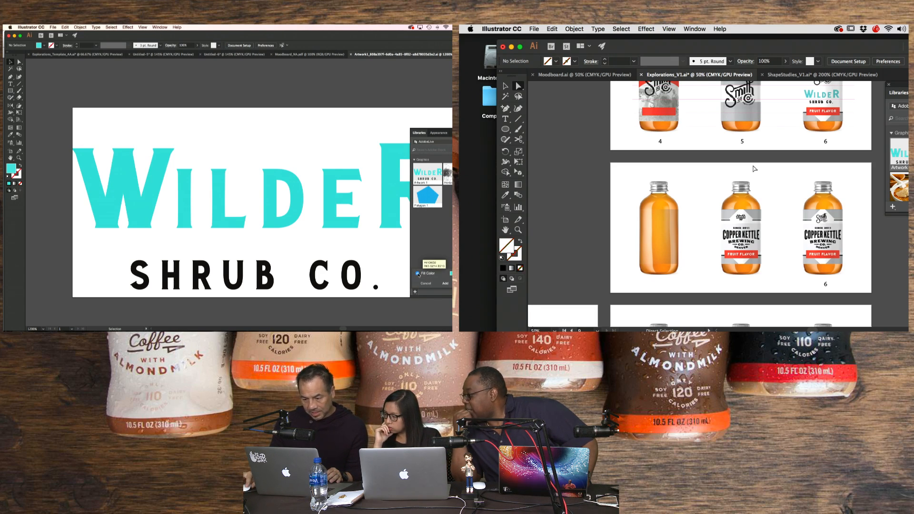
click(445, 284)
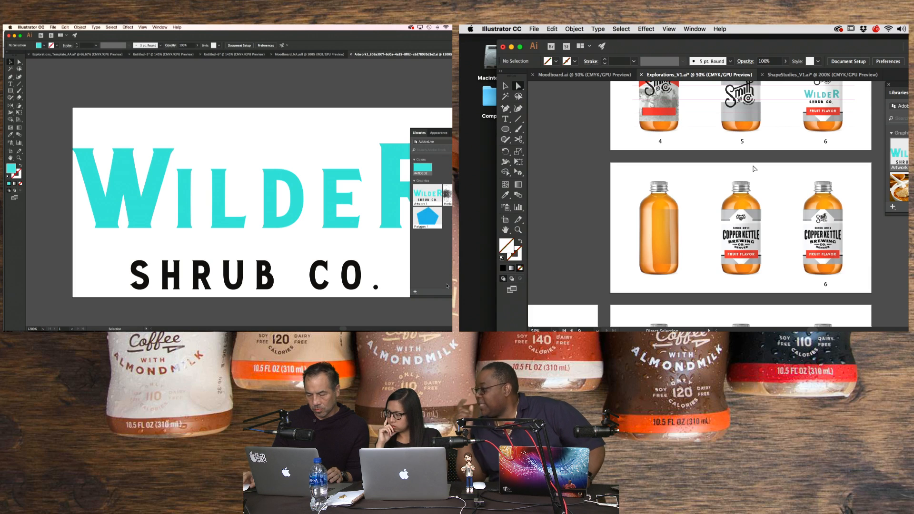
- Recolor the AdobeLive library's turquoise color swatch first to pink and then to blue
double_click(417, 170)
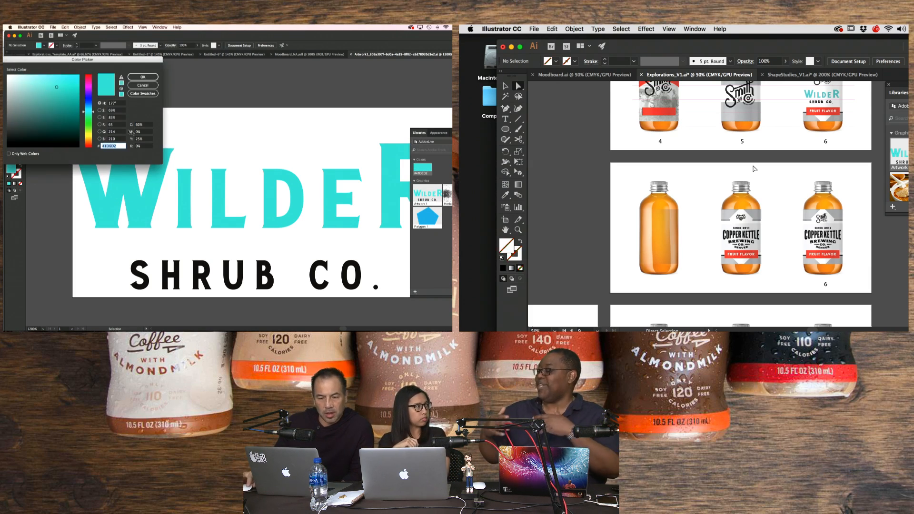
click(142, 77)
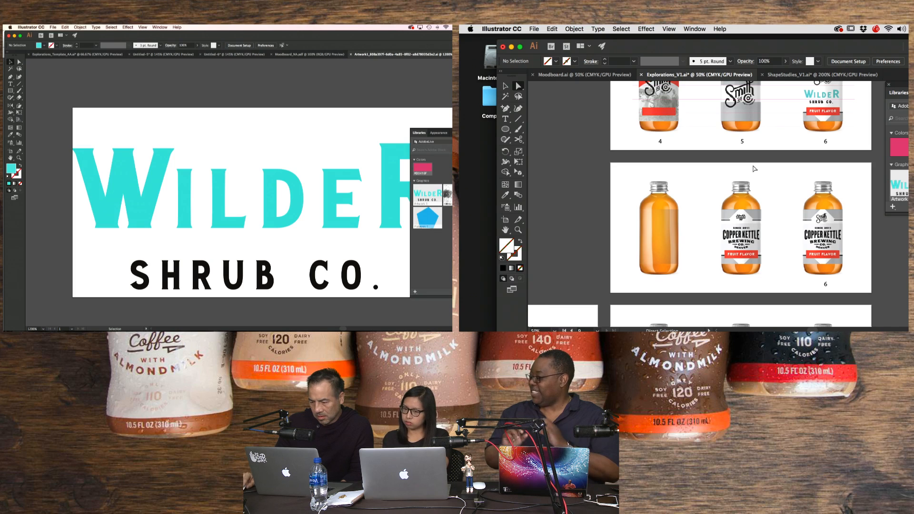
click(847, 97)
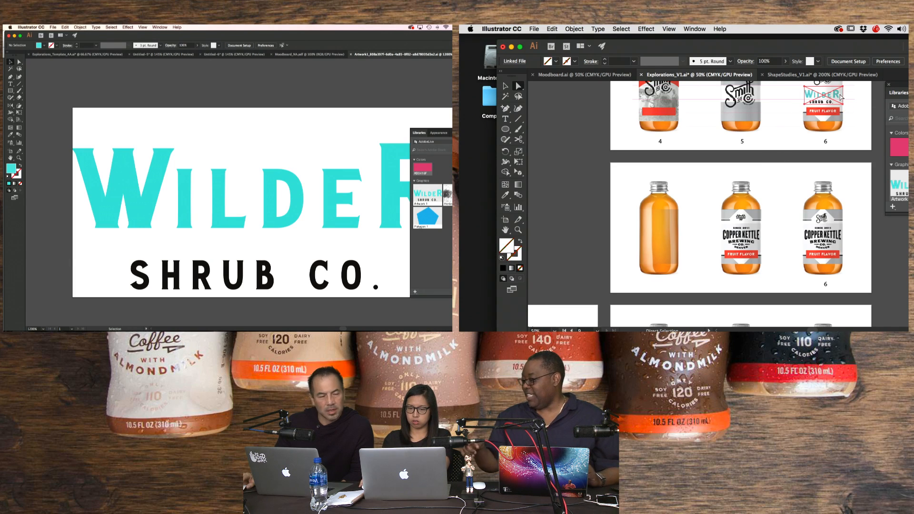
double_click(423, 172)
click(838, 188)
scroll(838, 189, down, 3)
click(88, 104)
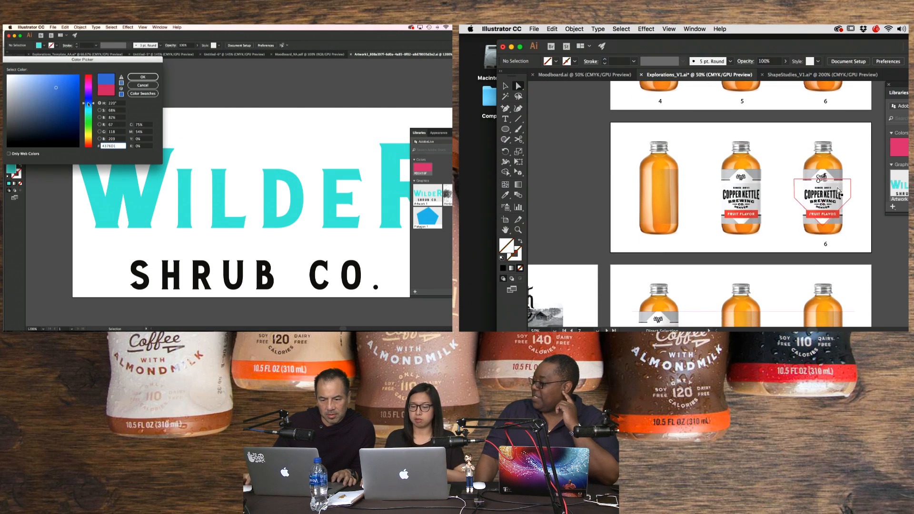
click(143, 77)
- Move the blank artboard under the first bottle to about X 0.26 in, Y 39.96 in, and add turquoise to the library as a second color
scroll(745, 204, down, 3)
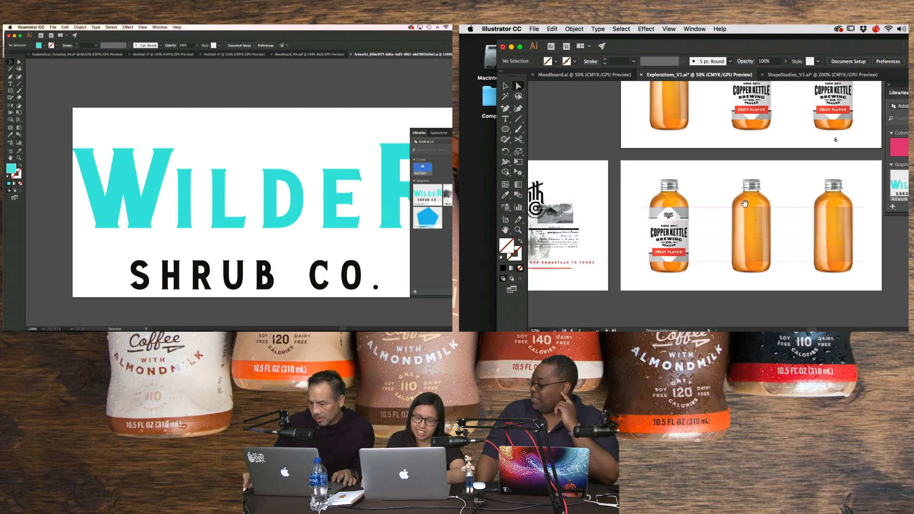
drag(745, 204, 756, 172)
click(415, 160)
key(plus)
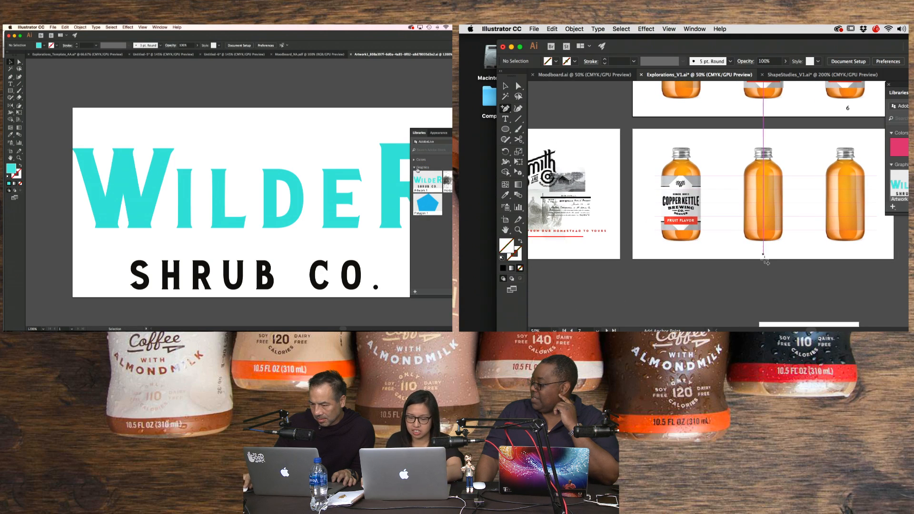
scroll(765, 260, down, 5)
click(414, 160)
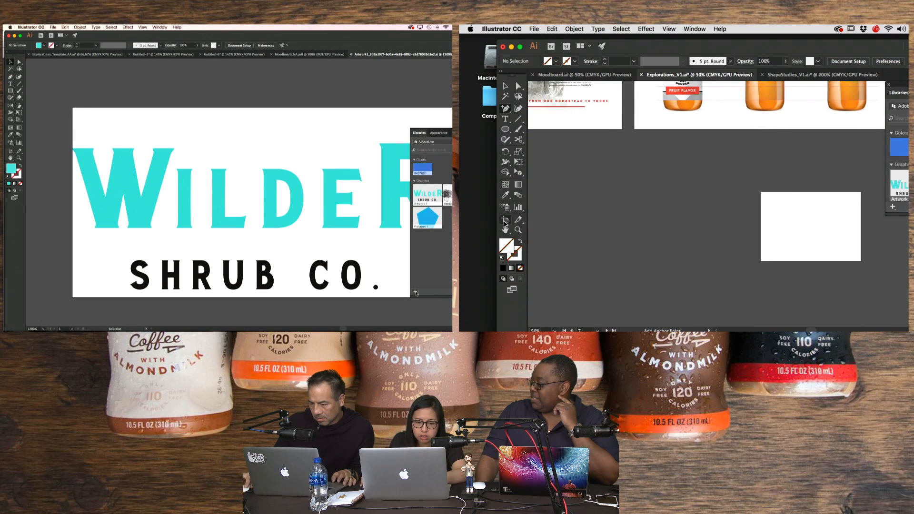
click(505, 220)
drag(794, 232, 670, 197)
click(415, 292)
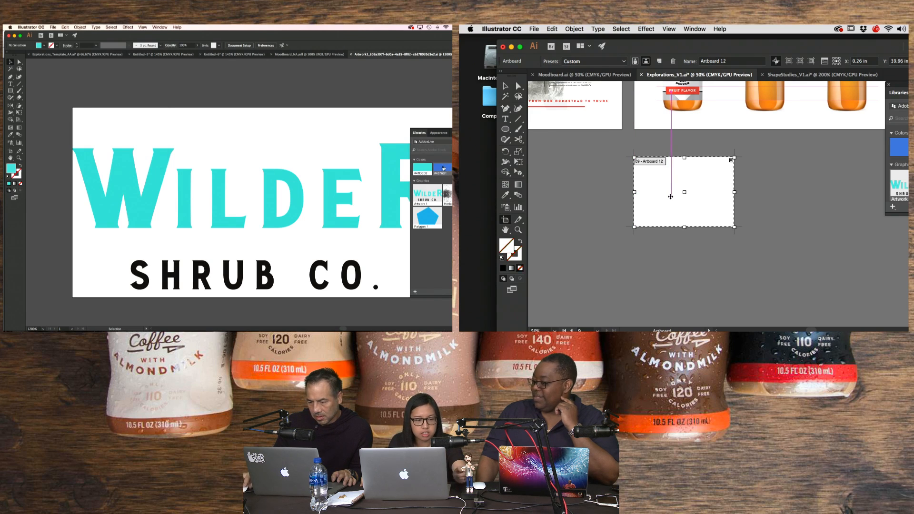
- Recolor the AdobeLive library's blue swatch to orange #CE8345 and enlarge the blank Artboard 12, centering it at about X 2.29 in, Y 40.12 in
double_click(443, 167)
click(88, 122)
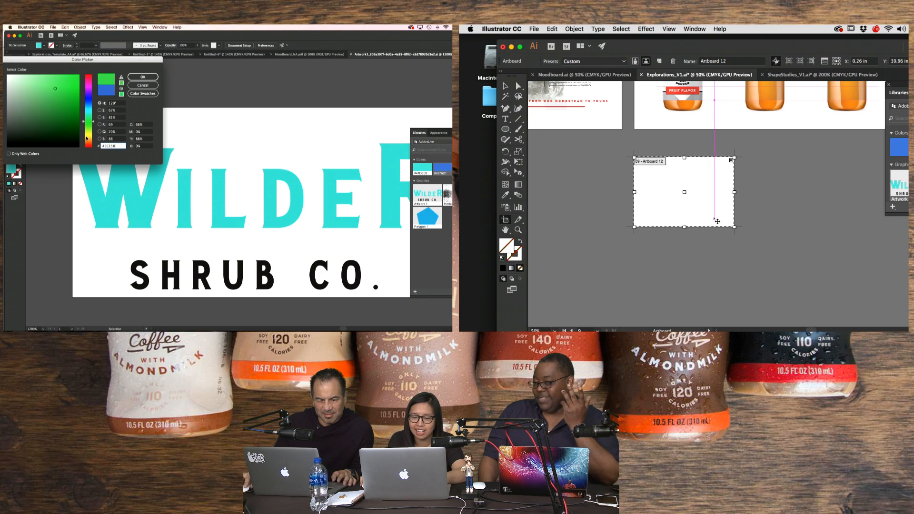
click(88, 142)
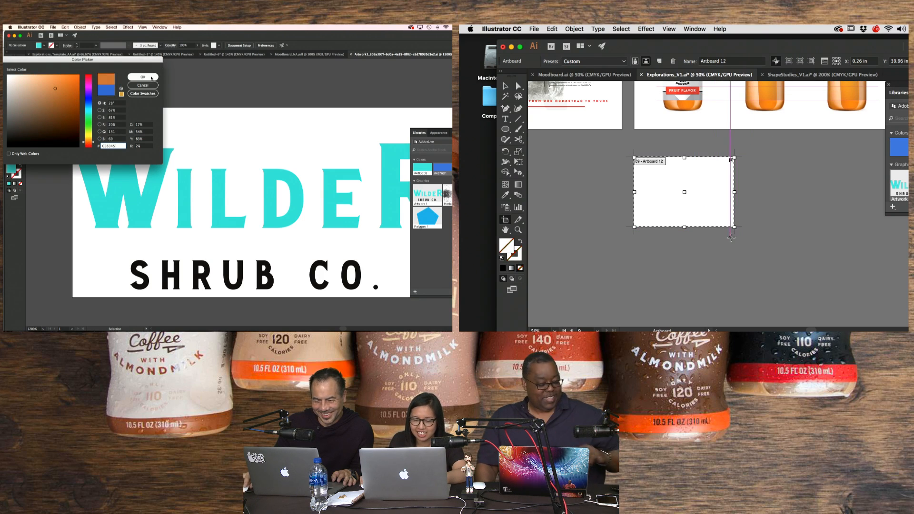
click(151, 77)
drag(735, 227, 719, 212)
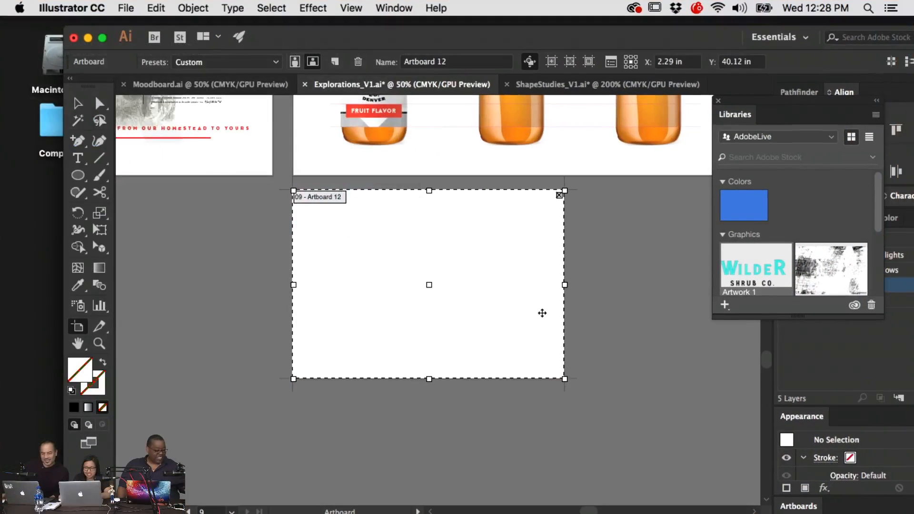
- Review the numbered bottle label variations on the artboards above the Copper Kettle mockup
key(v)
drag(389, 259, 419, 411)
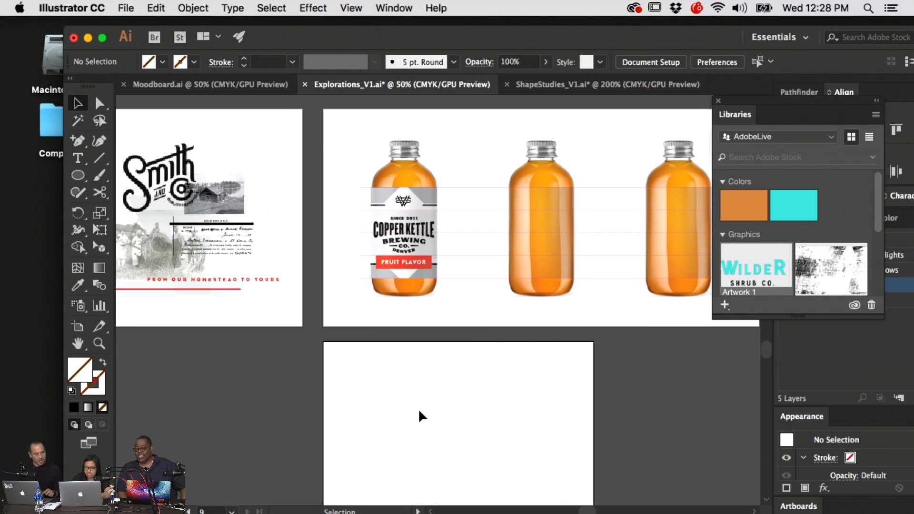
key(plus)
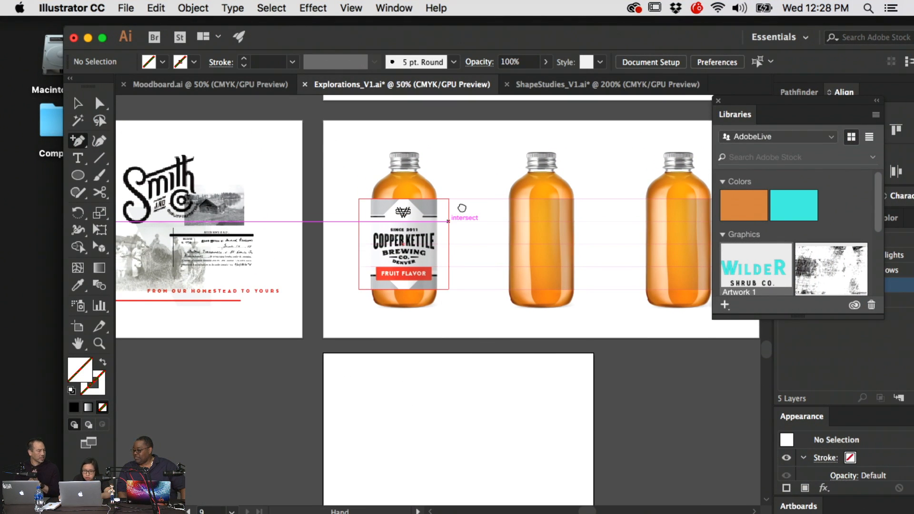
drag(462, 184, 467, 392)
drag(513, 187, 478, 434)
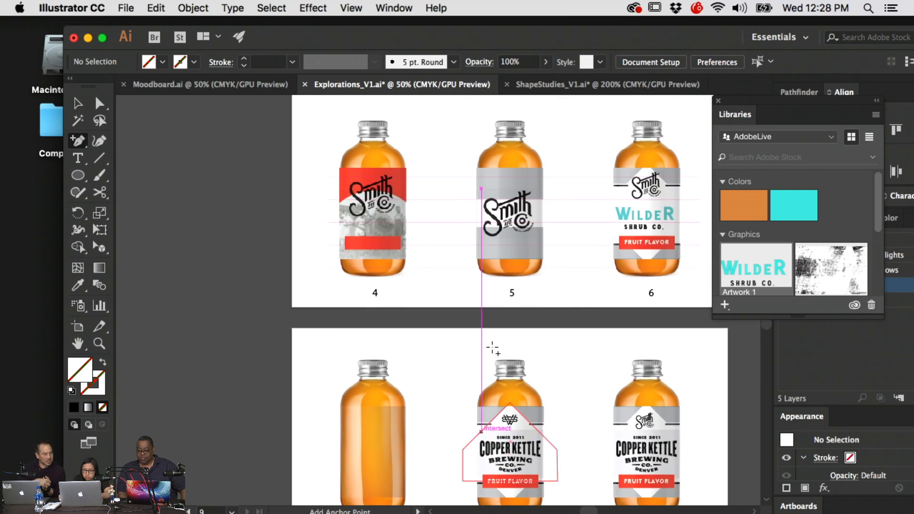
drag(516, 231, 466, 463)
drag(512, 125, 485, 436)
drag(480, 320, 489, 129)
drag(497, 454, 519, 81)
drag(481, 402, 535, 68)
- Examine the Copper Kettle bottle labels and the neighbouring blank bottles at close range
key(super+equal)
key(super+equal)
key(super+equal)
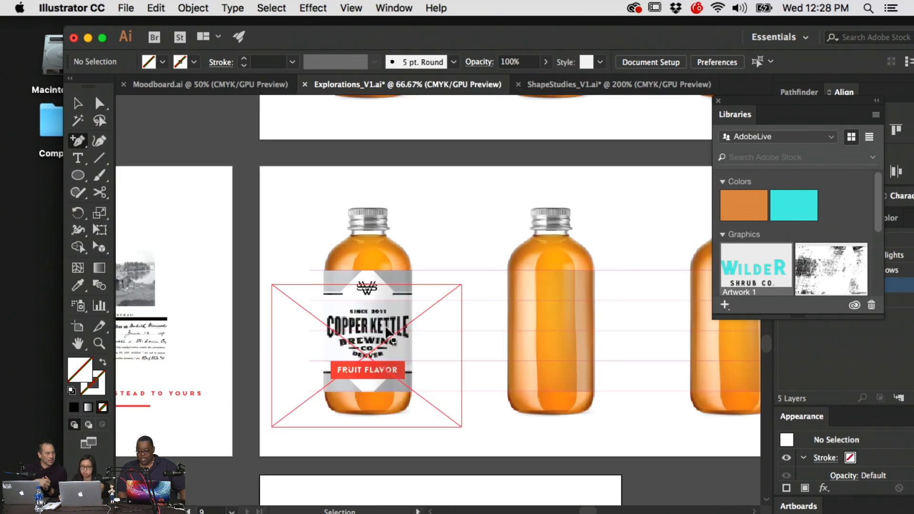
key(super+minus)
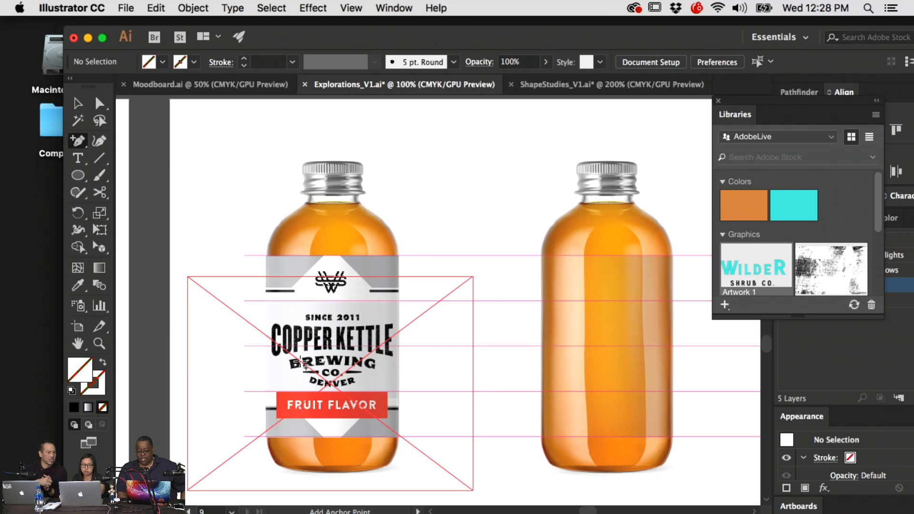
drag(442, 291, 438, 242)
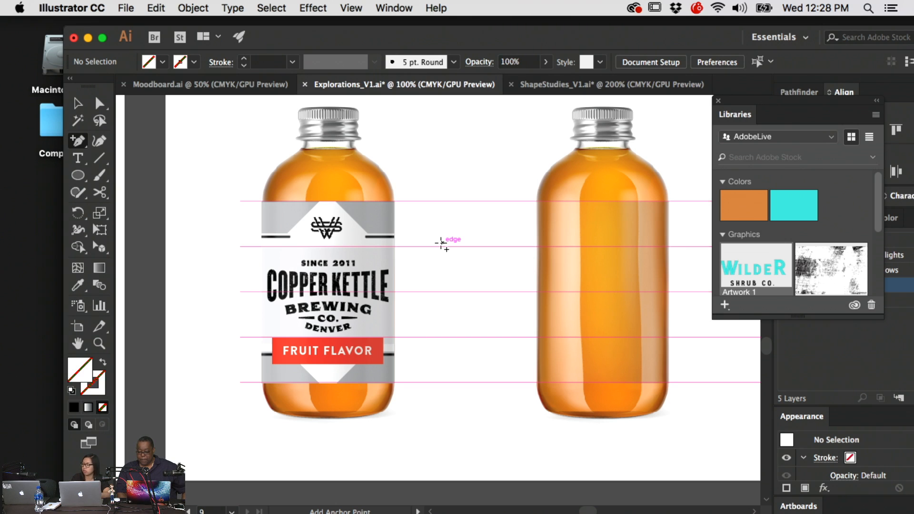
drag(456, 153, 456, 296)
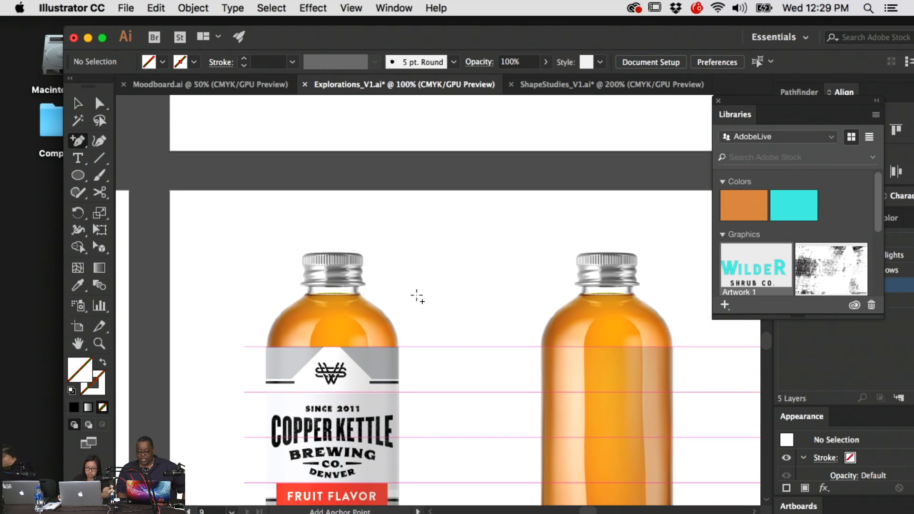
mouse_move(406, 336)
mouse_down()
mouse_move(442, 151)
mouse_move(376, 501)
mouse_move(363, 513)
mouse_up()
drag(458, 275, 409, 513)
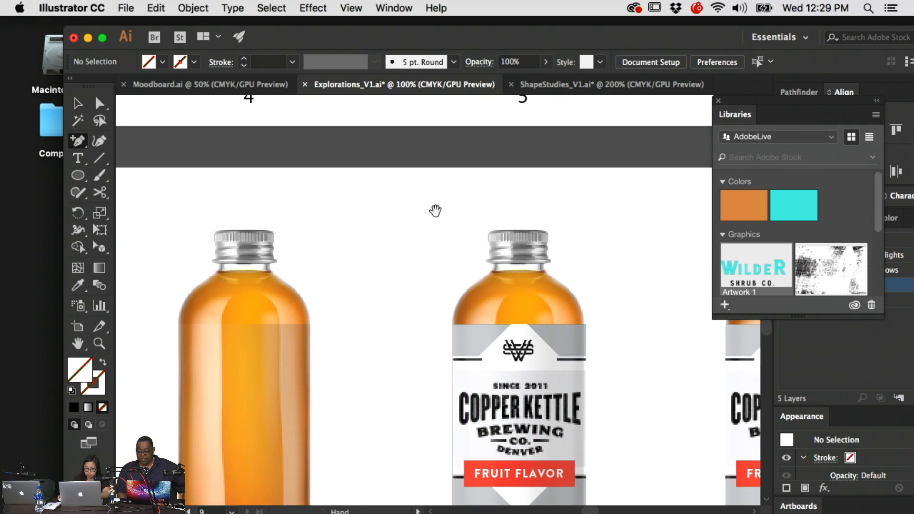
drag(435, 210, 424, 508)
- Move Artboard 3 with the brand brief to the open area beside the bottle artboards, at about X 33.56 in, Y 17.38 in
key(super+minus)
key(super+minus)
key(super+minus)
key(super+minus)
key(super+minus)
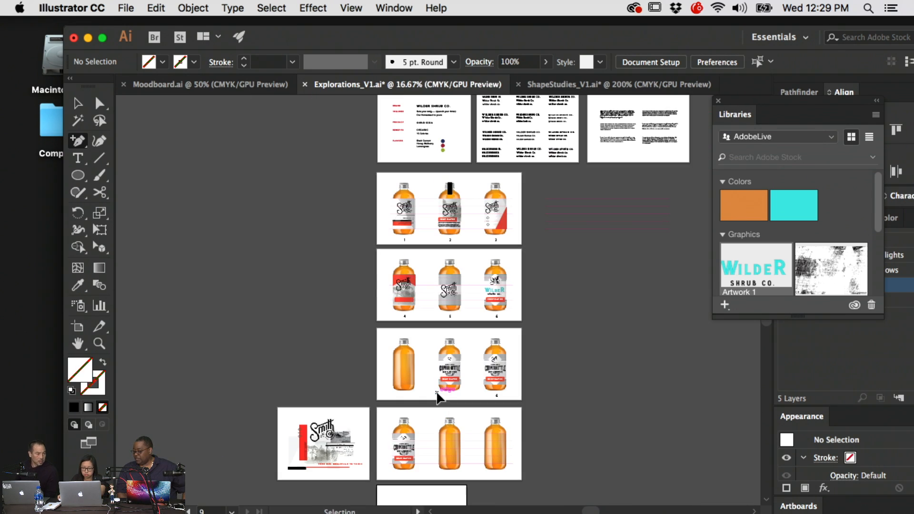
key(shift+o)
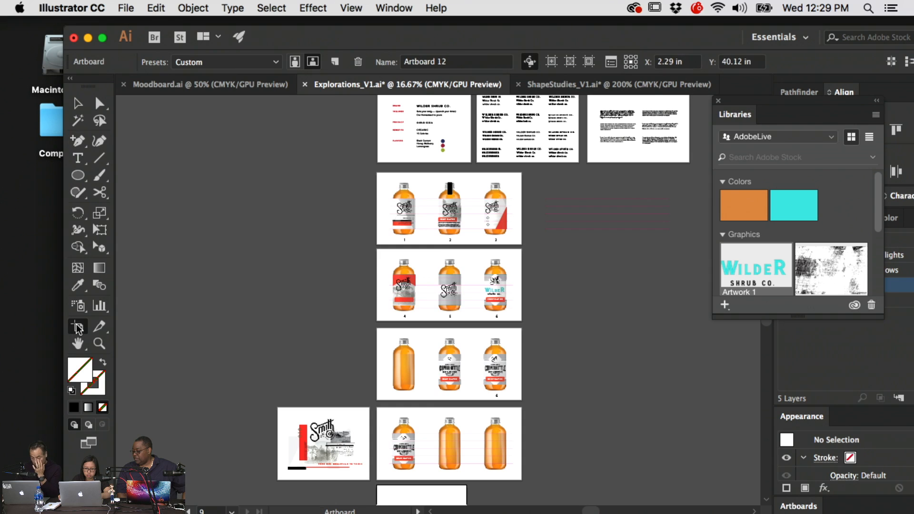
key(super+minus)
key(super+minus)
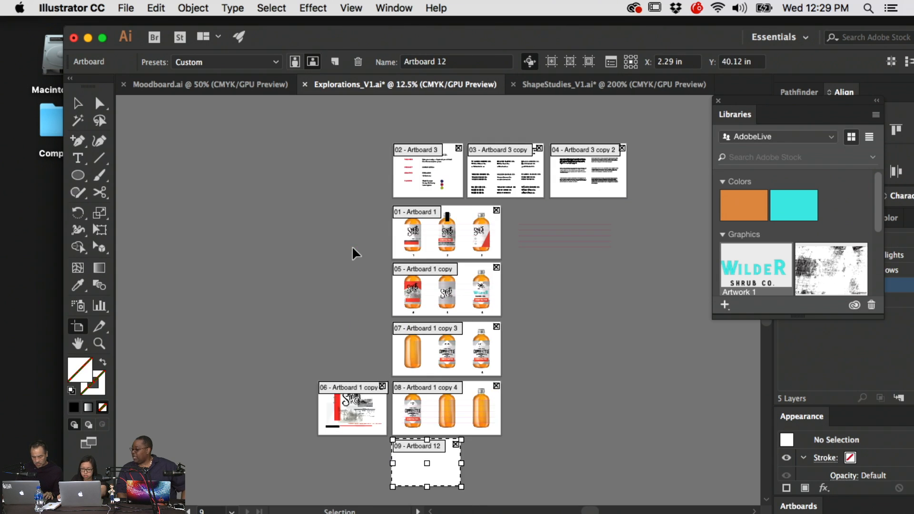
click(415, 224)
drag(415, 225, 548, 321)
key(space)
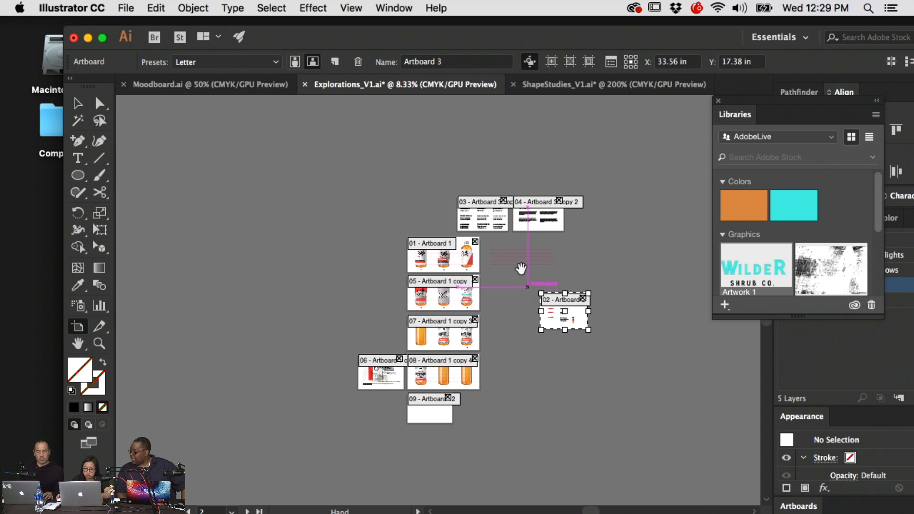
- Move Artboard 3 copy and Artboard 3 copy 2 into a row beside Artboard 3, placing the last at X 59.24 in, Y 17.38 in
drag(520, 268, 393, 267)
drag(347, 228, 483, 327)
drag(428, 221, 562, 320)
key(super+equal)
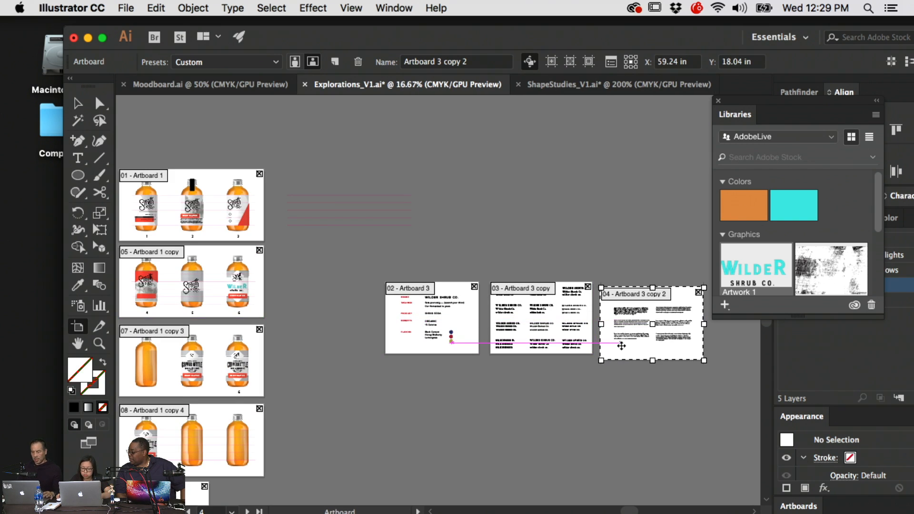
drag(620, 344, 620, 338)
- Move Artboard 1 copy 2 beneath Artboard 3 at X 33.56 in, Y 27.29 in, and dock the Libraries panel with Pathfinder and Align
drag(510, 377, 590, 252)
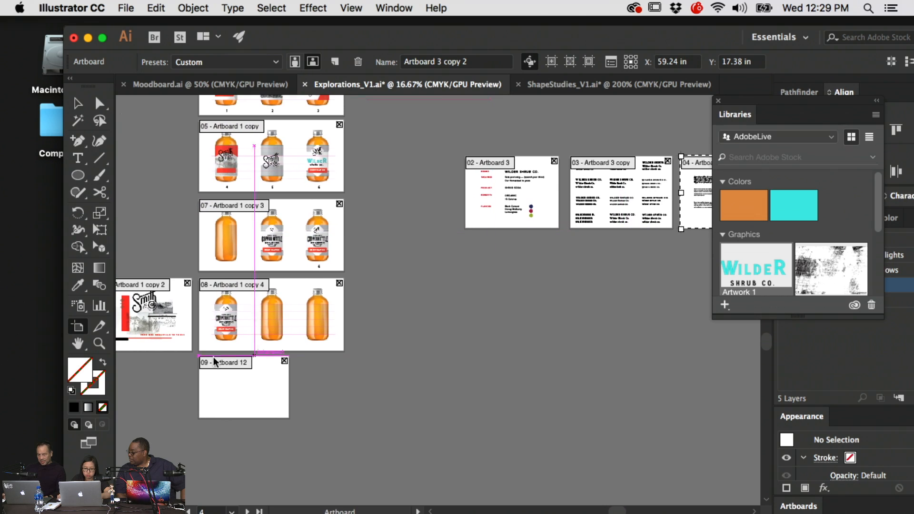
drag(178, 345, 545, 308)
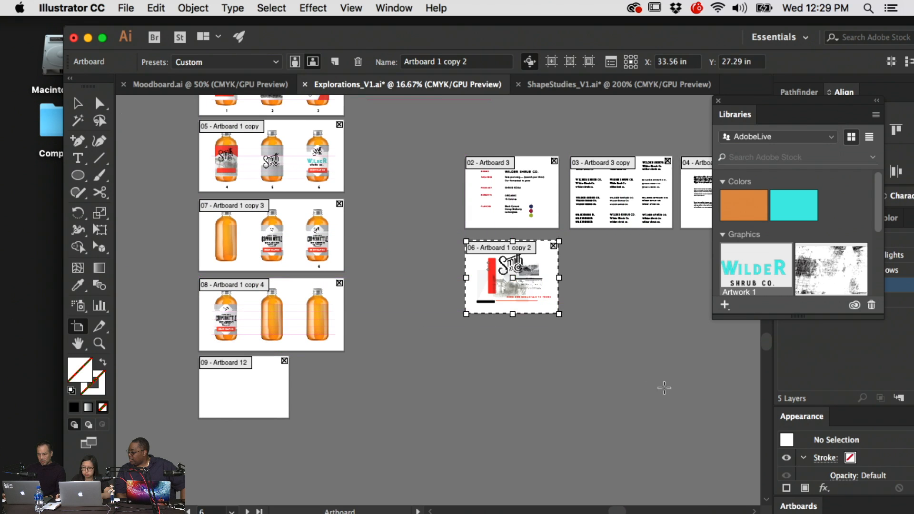
scroll(664, 383, right, 2)
scroll(665, 384, down, 1)
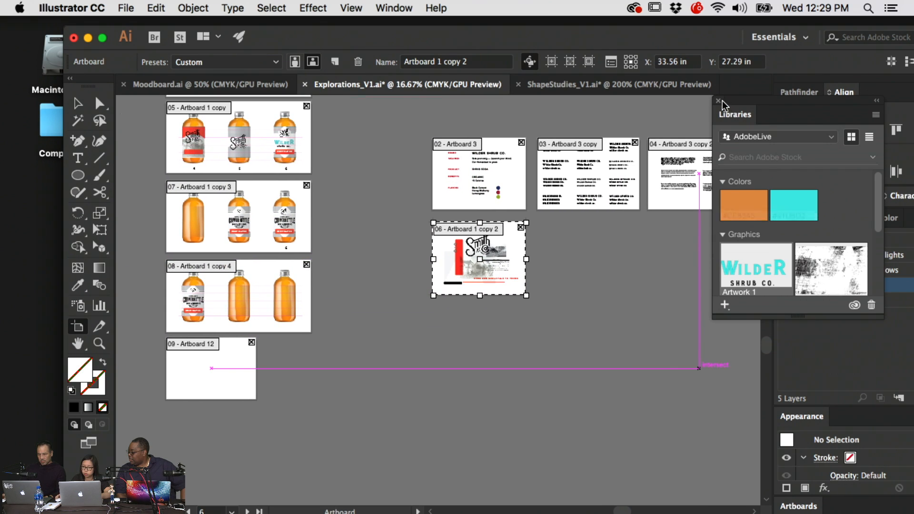
drag(729, 102, 857, 93)
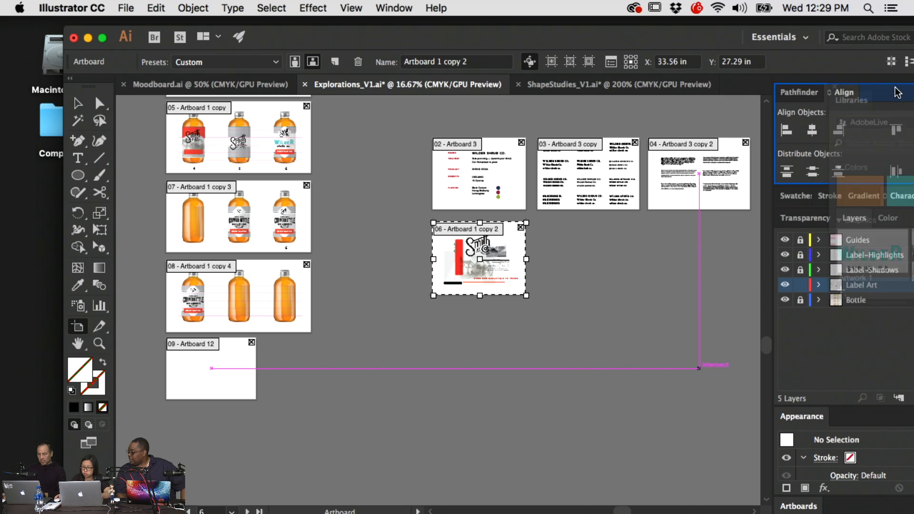
- Move the blank Artboard 12 beside the Smith collage artboard, at about X 46.45 in, Y 27.33 in
drag(176, 380, 550, 264)
drag(631, 288, 640, 295)
key(v)
scroll(337, 388, up, 2)
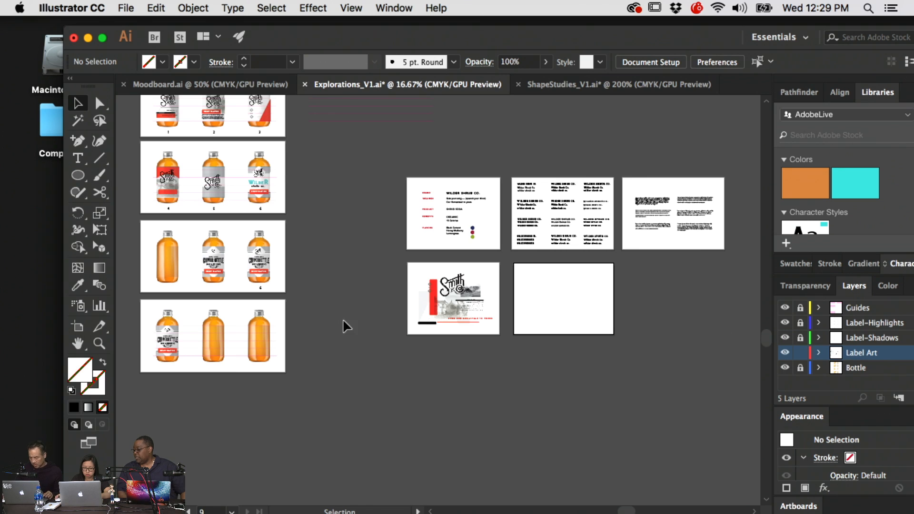
- Delete the blank Artboard 12 and look through the AdobeLive library's styles and graphics
key(shift+o)
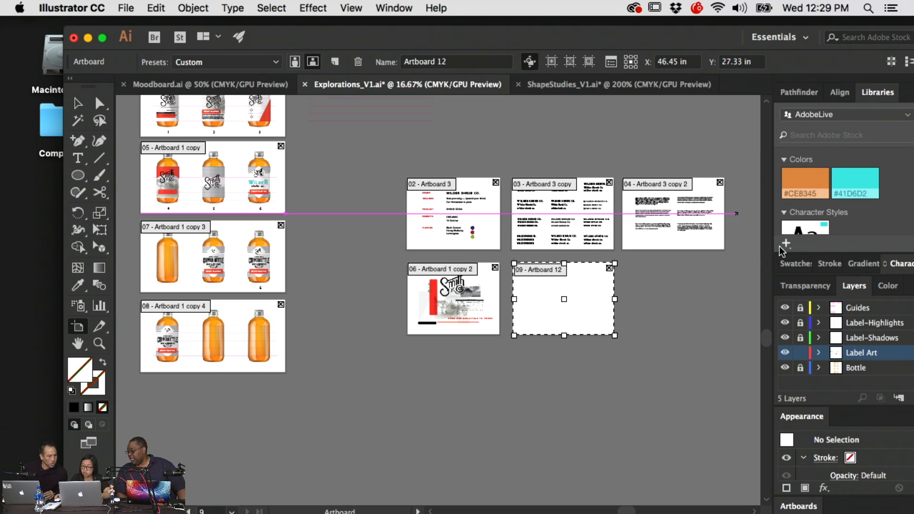
key(Delete)
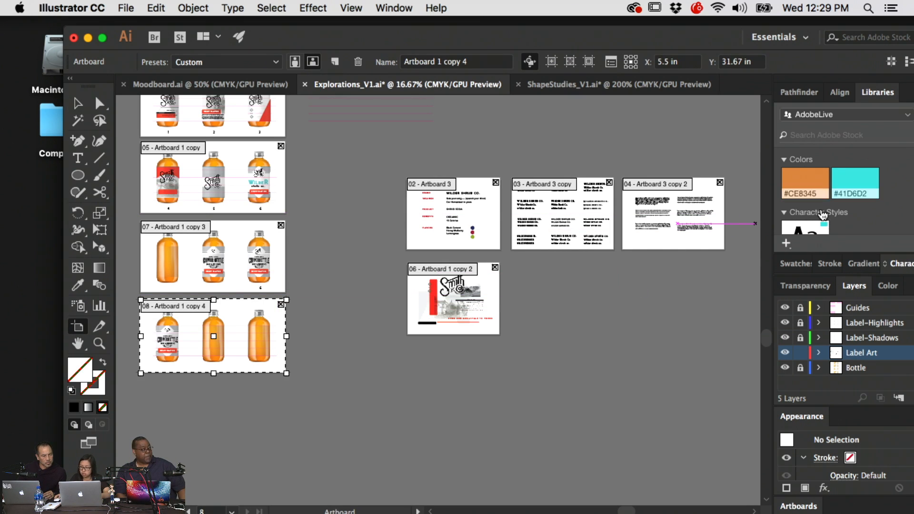
scroll(823, 225, down, 4)
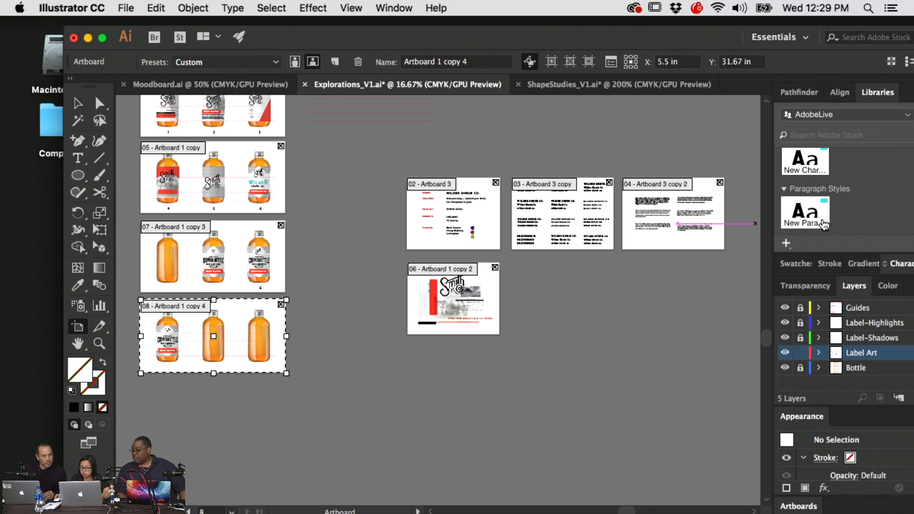
scroll(823, 225, down, 1)
scroll(823, 224, down, 3)
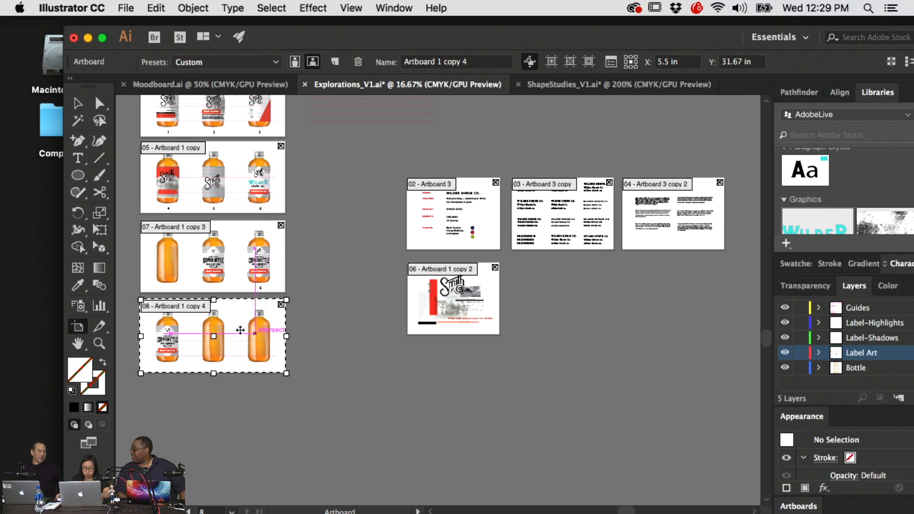
- Move Artboard 1 copy 4 to X 61.74 in, Y 27.17 in, and duplicate the Smith collage artboard to X 46.32 in, Y 27.29 in
drag(231, 322, 714, 282)
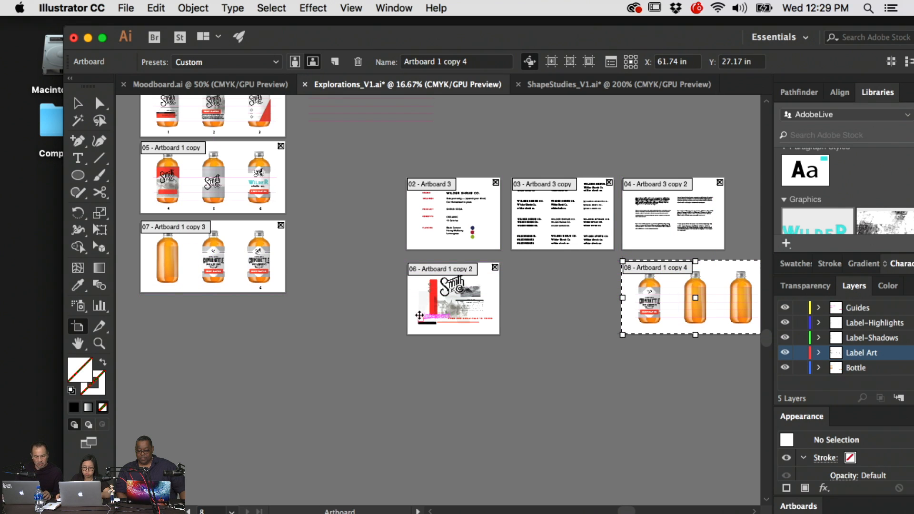
drag(422, 307, 526, 307)
scroll(481, 394, right, 5)
scroll(480, 395, up, 2)
- Lock the Label-Highlights, Label-Shadows and Bottle layers
click(800, 323)
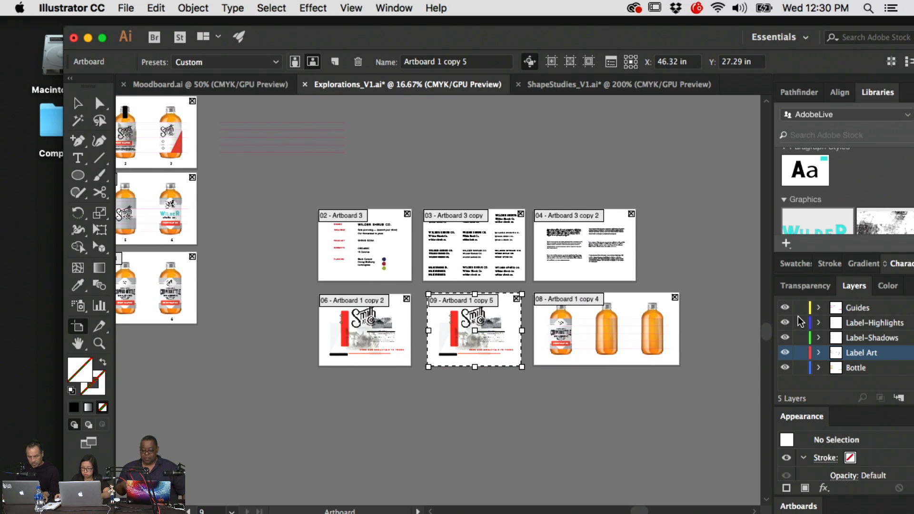
click(800, 338)
click(801, 368)
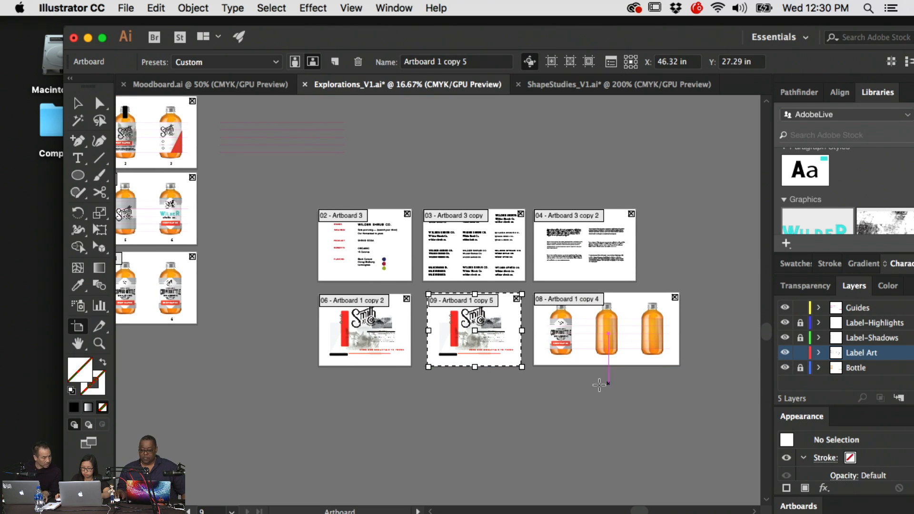
- Delete all the copied Smith collage artwork from the duplicated artboard, leaving it blank
key(v)
key(super+equal)
key(super+equal)
key(super+equal)
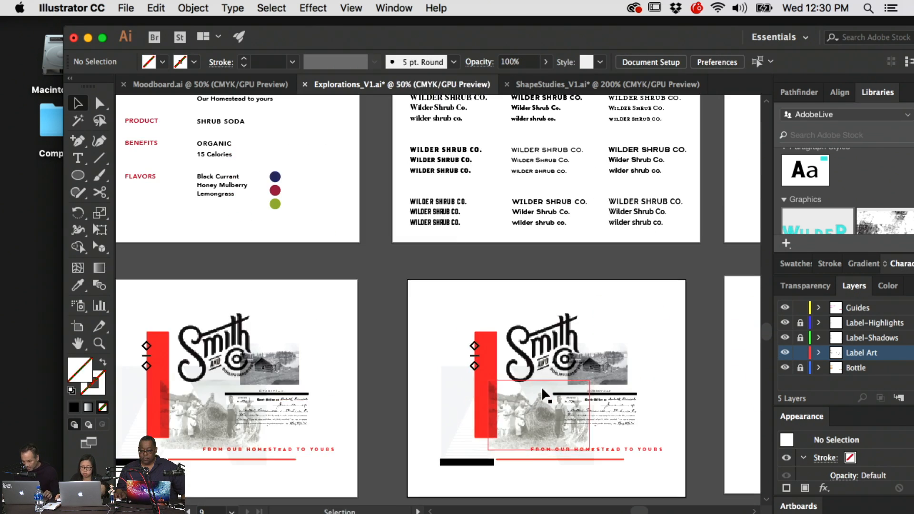
drag(510, 361, 428, 399)
key(super+a)
key(BackSpace)
key(super+minus)
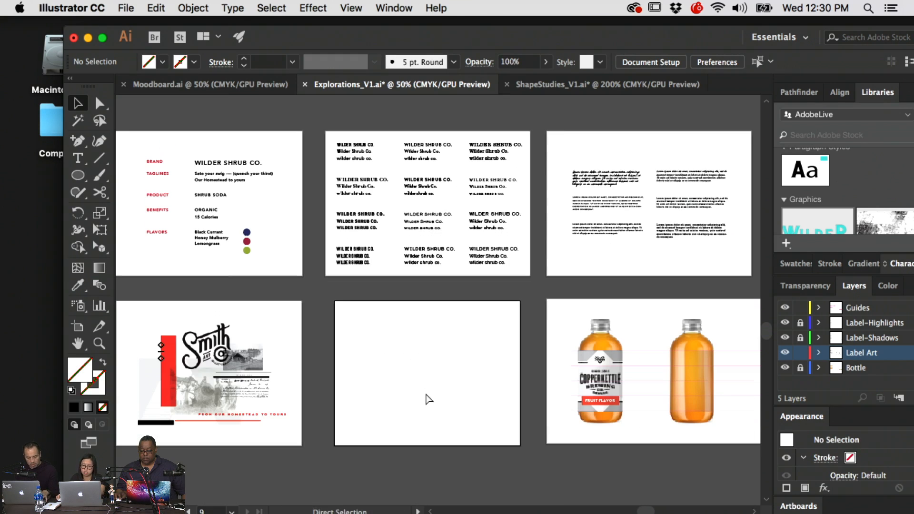
scroll(428, 399, left, 3)
scroll(425, 398, left, 5)
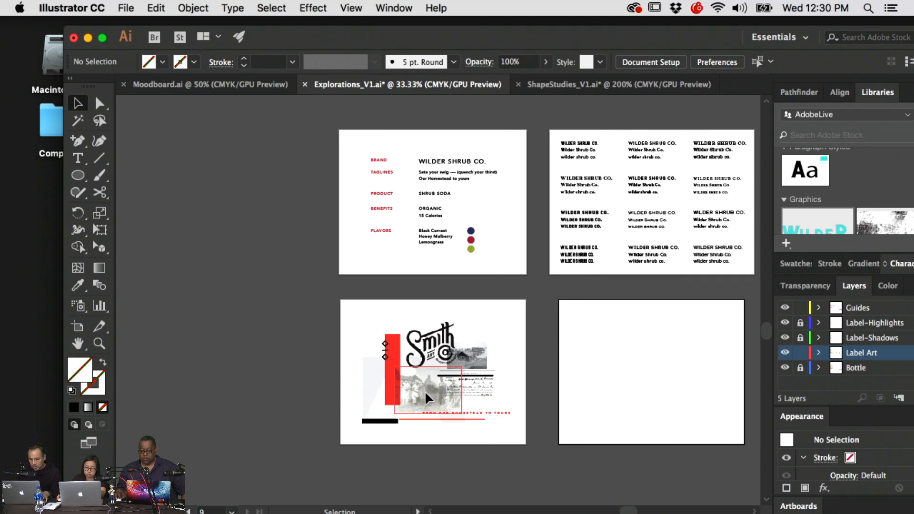
key(super+minus)
drag(281, 299, 418, 374)
drag(579, 387, 333, 306)
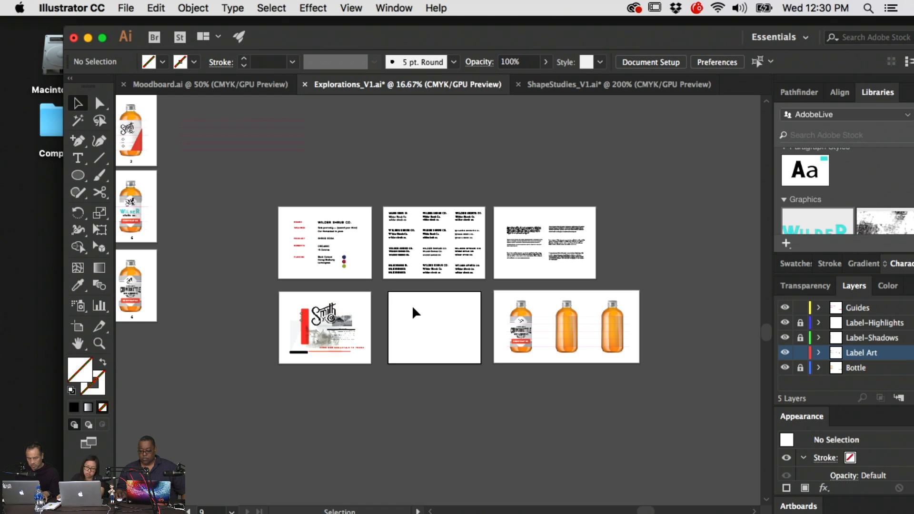
key(super+equal)
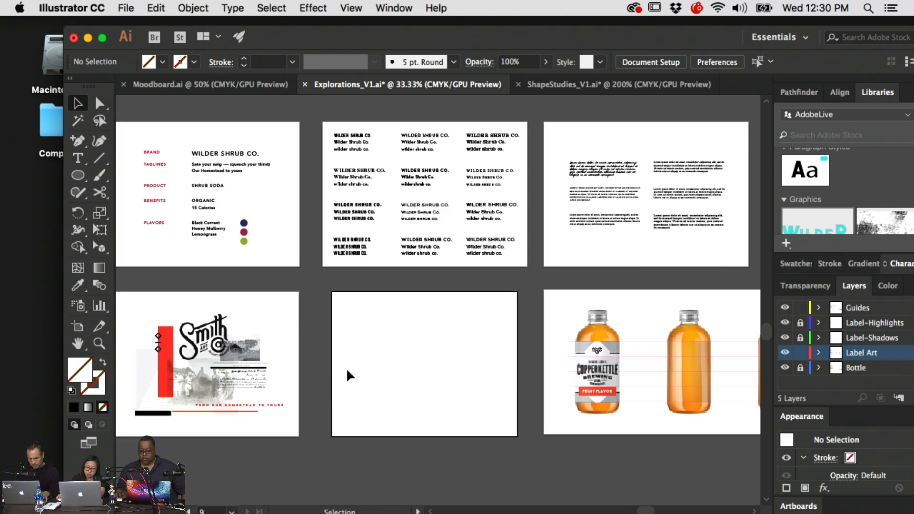
key(n)
drag(326, 384, 365, 387)
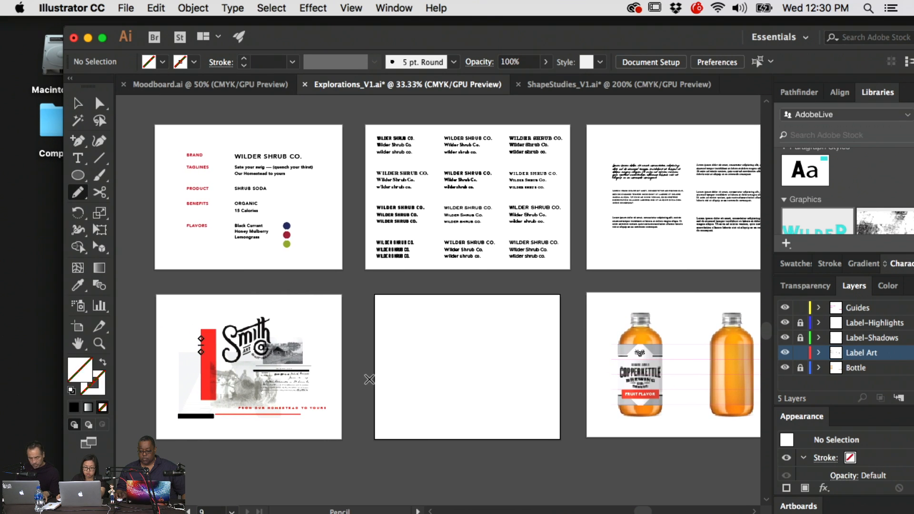
scroll(375, 347, right, 2)
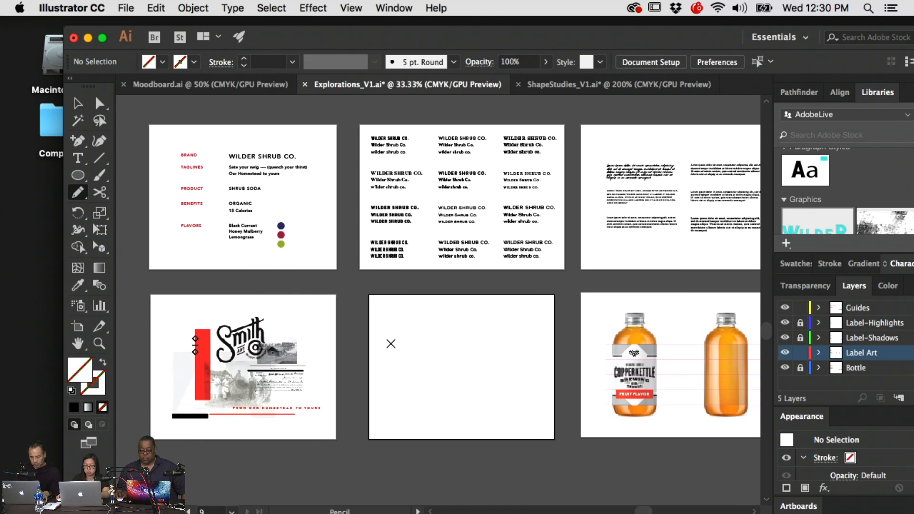
key(v)
scroll(442, 371, right, 2)
scroll(443, 371, down, 2)
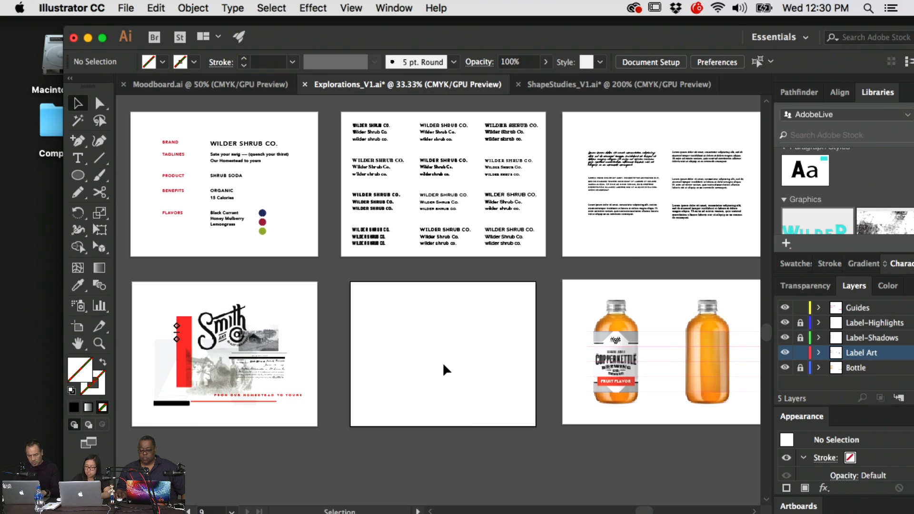
- Copy the condensed WILDER SHRUB CO. sample in the first column's last row of the type artboard onto the blank artboard below
key(super+equal)
scroll(442, 370, up, 1)
key(a)
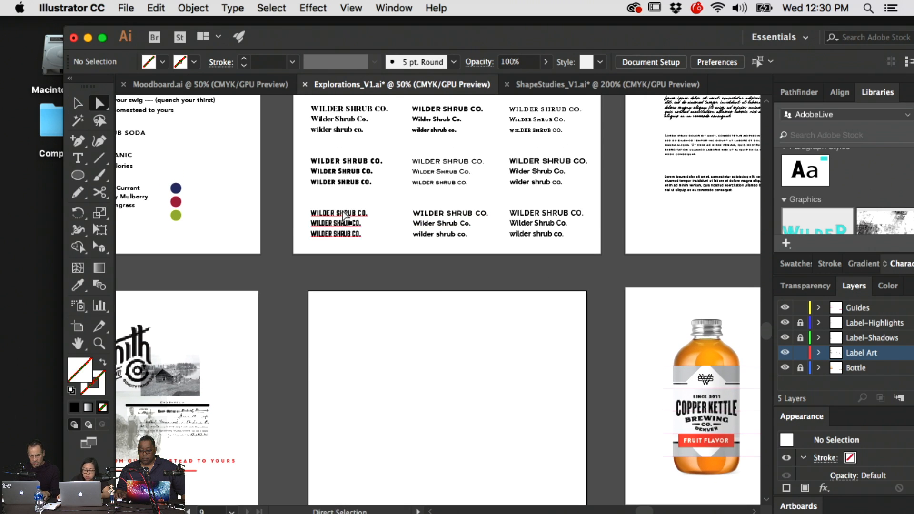
click(343, 216)
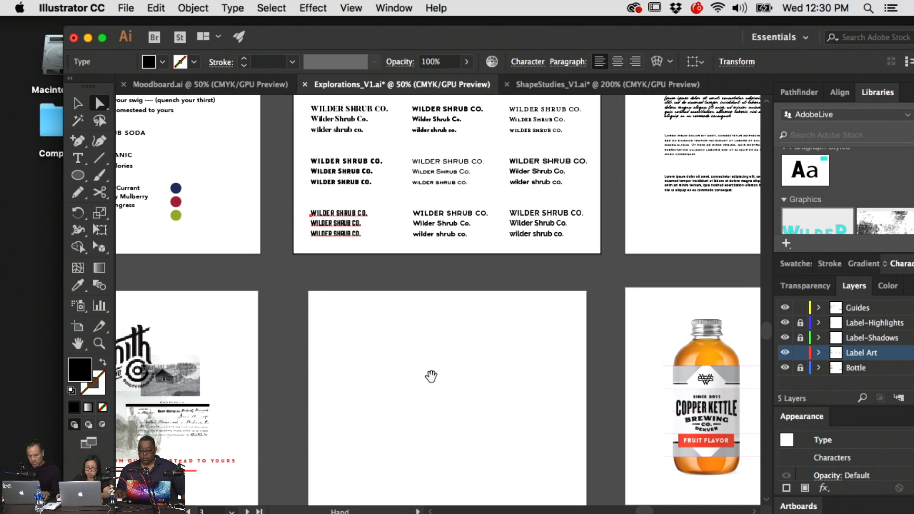
drag(431, 376, 444, 257)
click(444, 257)
key(super+equal)
key(super+equal)
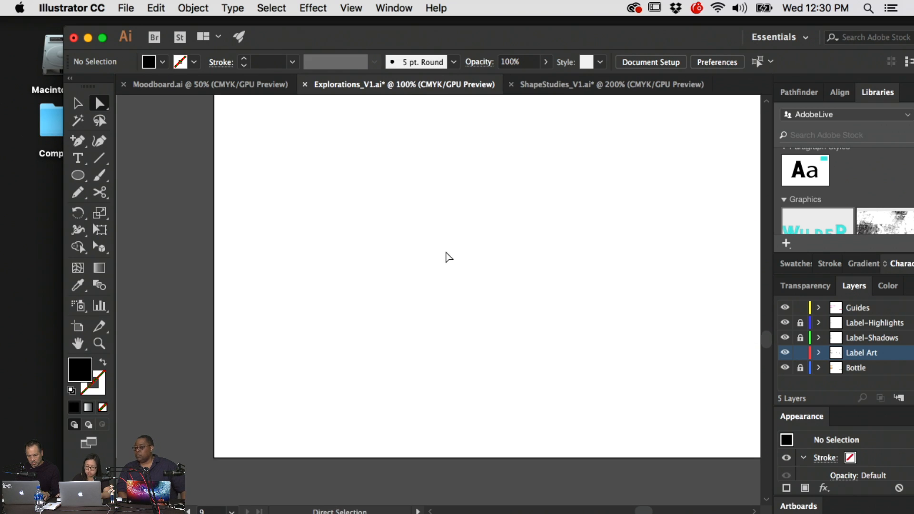
- Replace the pasted three-line sample text with "SPARKING"
key(t)
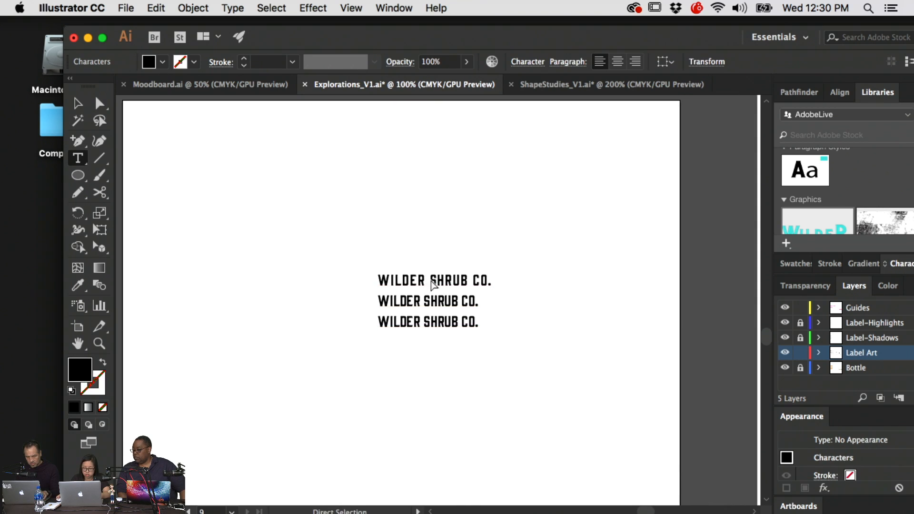
click(432, 281)
key(super+a)
text(SPA)
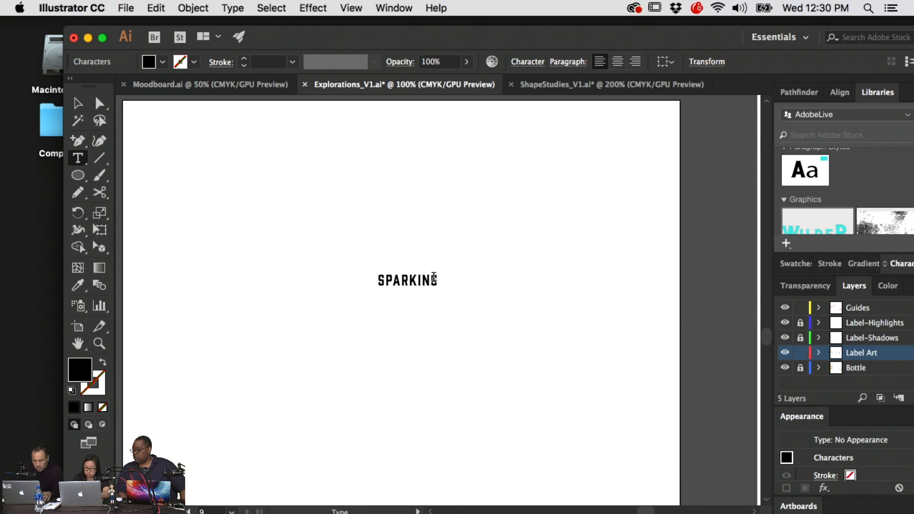
key(super+minus)
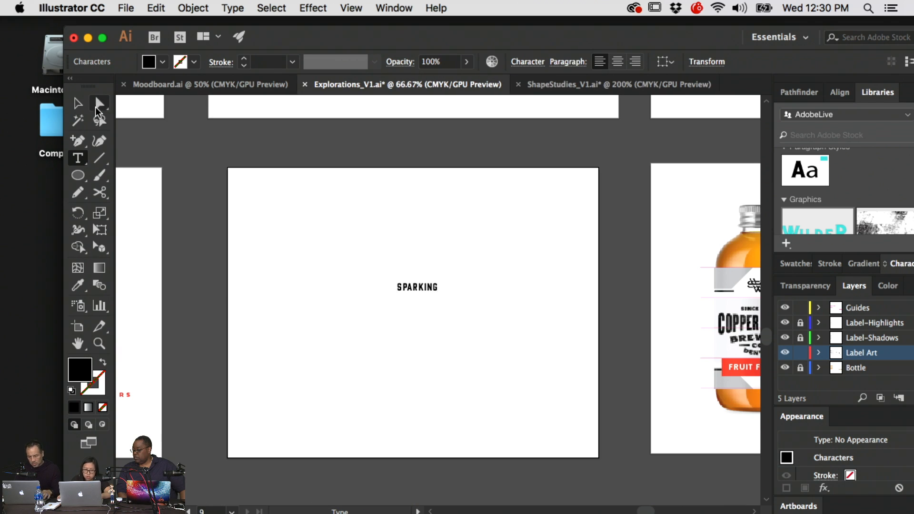
- Extend the text to read "SPARKING FRUIT" and save the document
click(98, 106)
drag(452, 182, 333, 207)
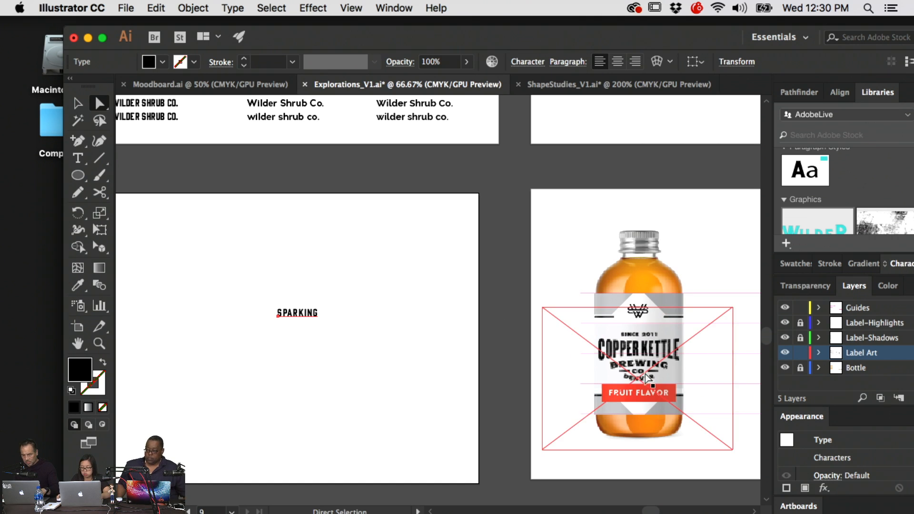
double_click(315, 316)
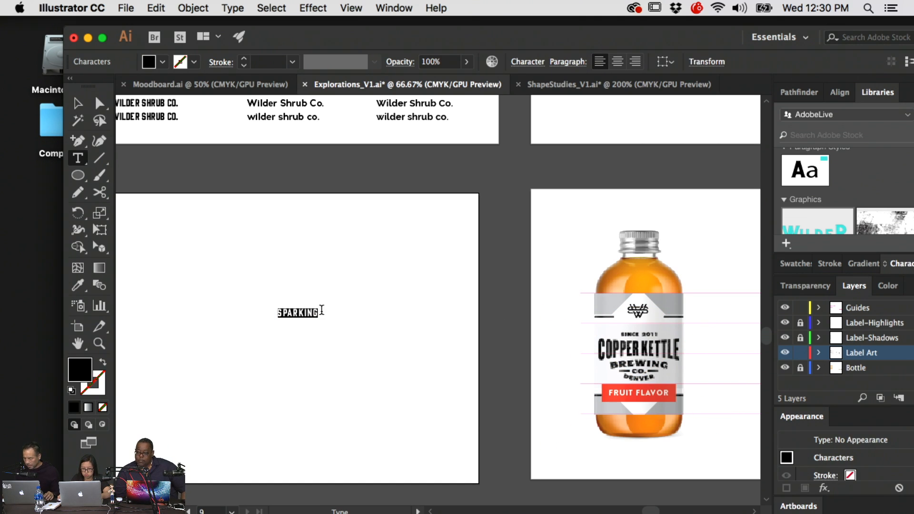
key(Escape)
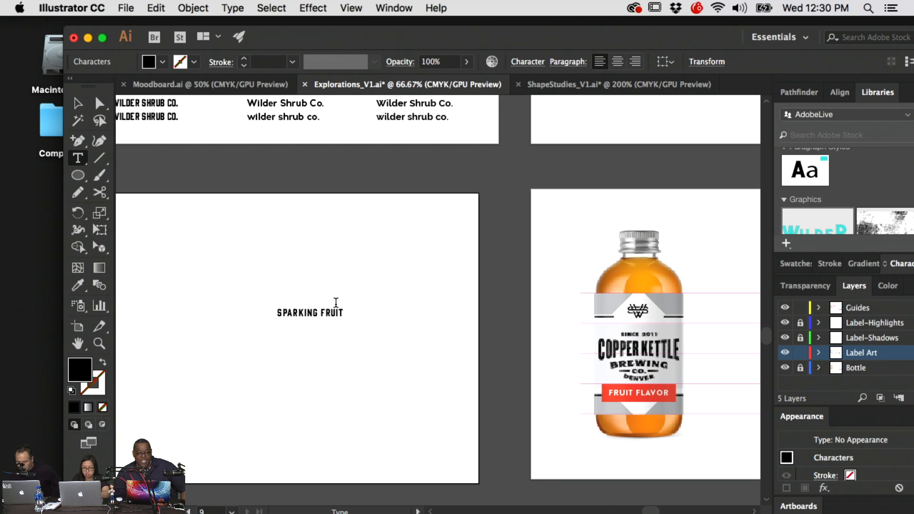
key(super+a)
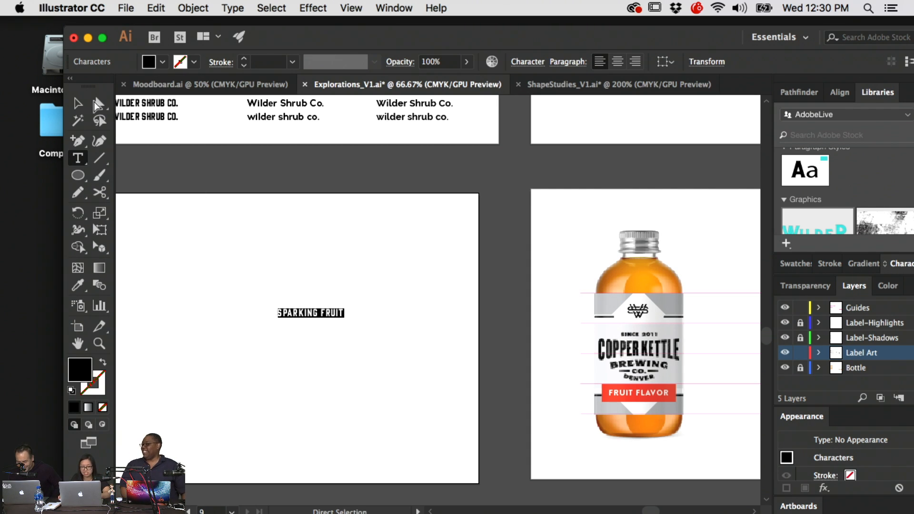
key(super+s)
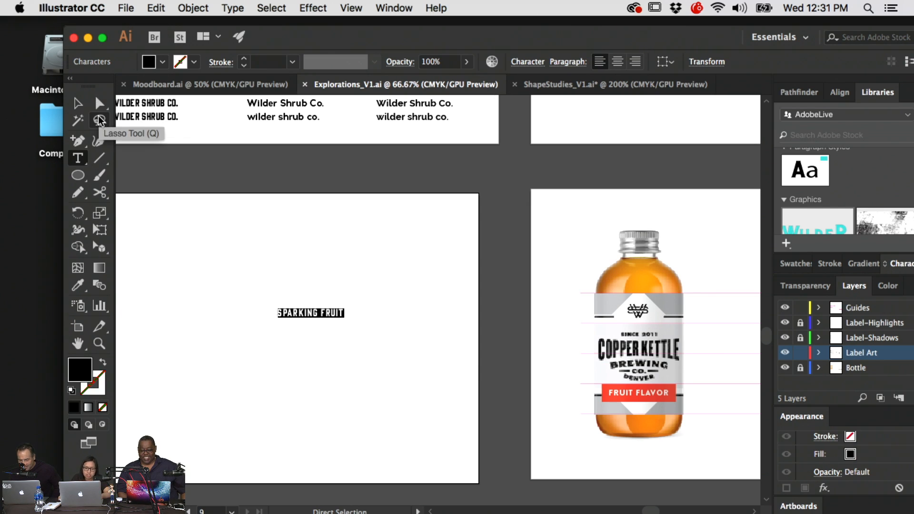
- Scale the SPARKING FRUIT text up to about 48 pt on the artboard
click(98, 120)
key(v)
click(339, 313)
drag(343, 318, 436, 334)
click(358, 282)
drag(334, 277, 402, 288)
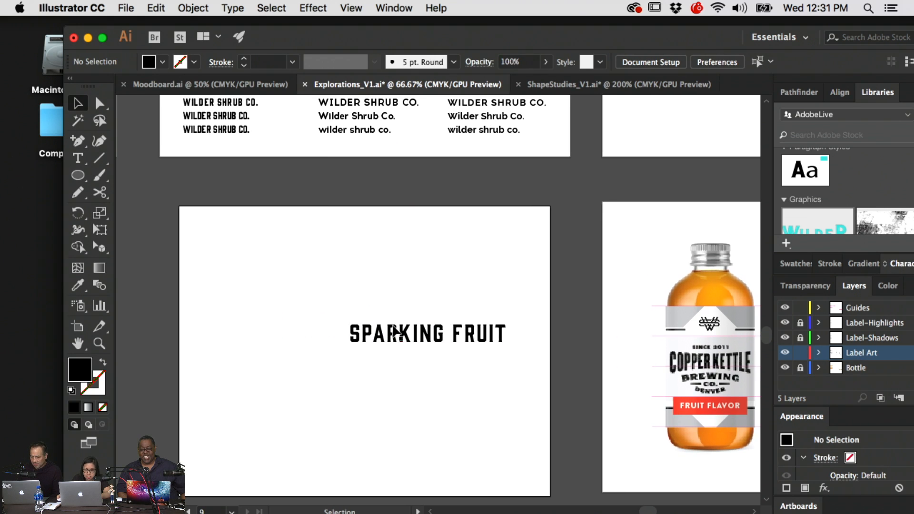
- Display the character settings for the SPARKING FRUIT text
click(396, 331)
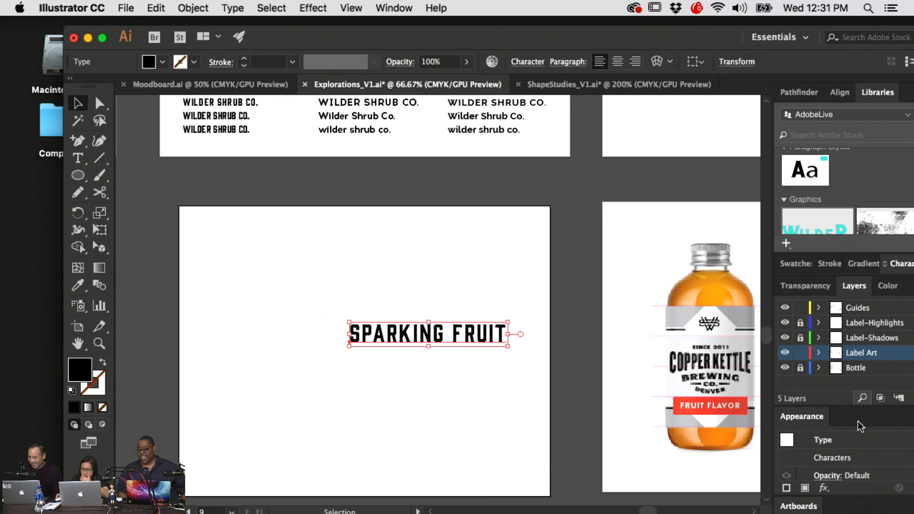
click(817, 460)
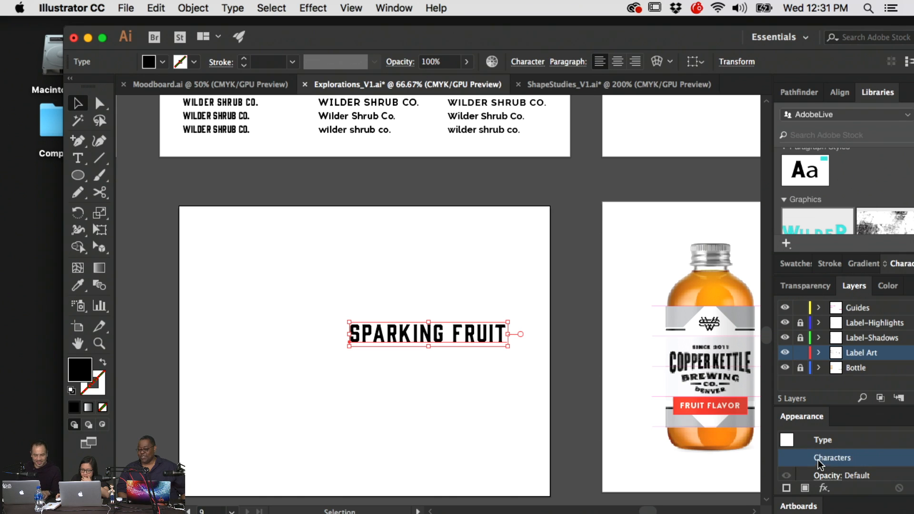
drag(845, 405, 834, 333)
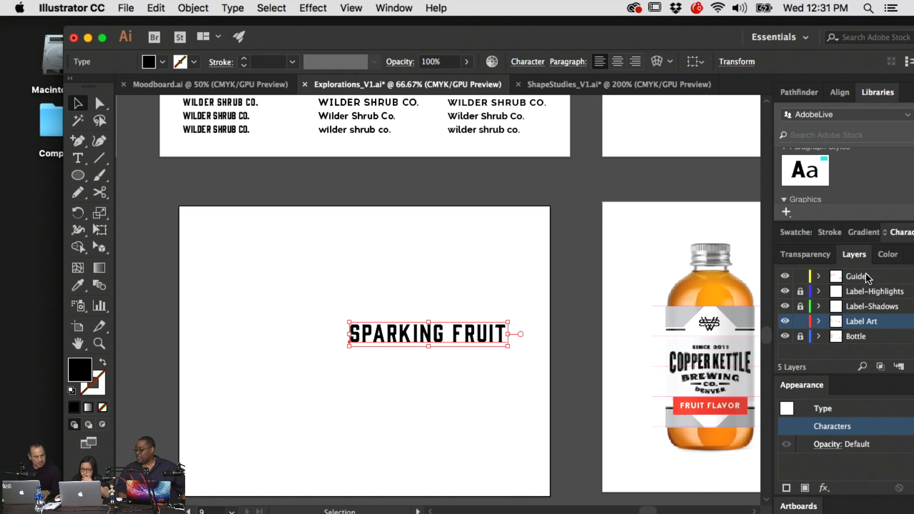
click(156, 8)
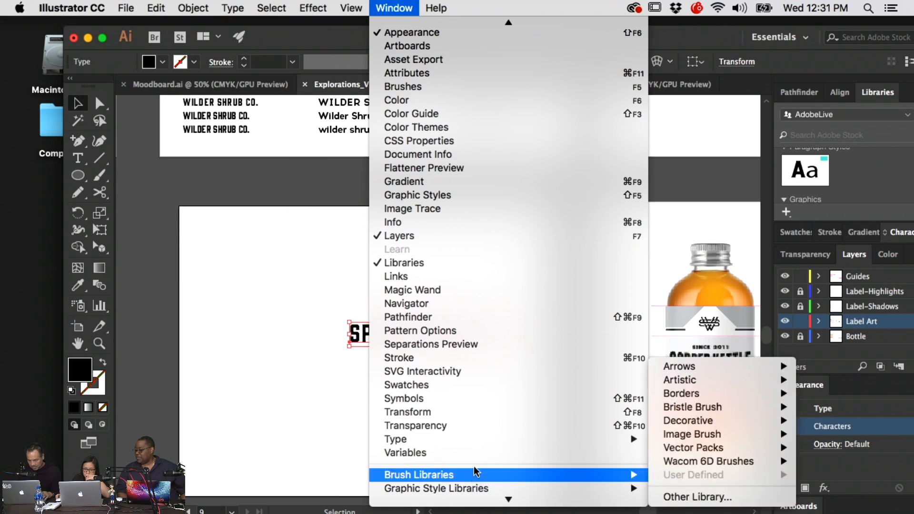
mouse_move(473, 442)
click(698, 418)
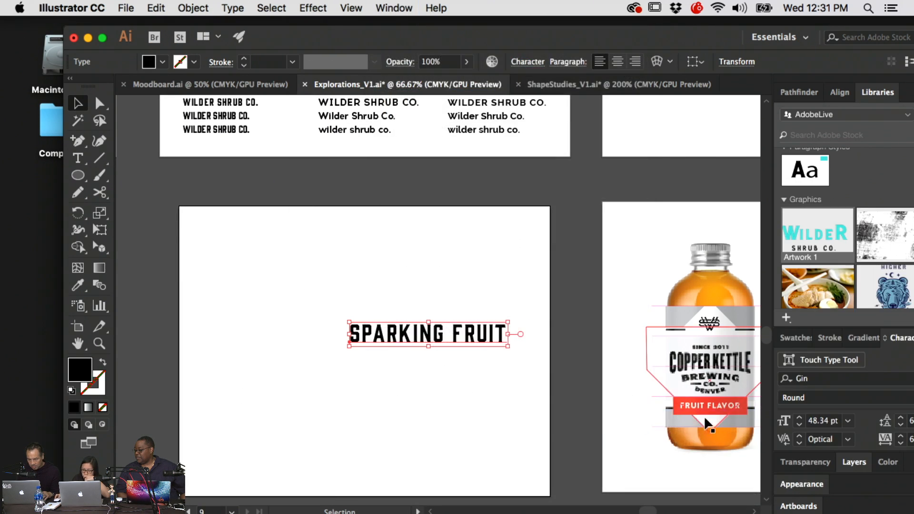
- Duplicate the SPARKING FRUIT line directly below itself and change the copy's text to "WILDER SHRUB CO."
click(510, 362)
drag(477, 335, 477, 360)
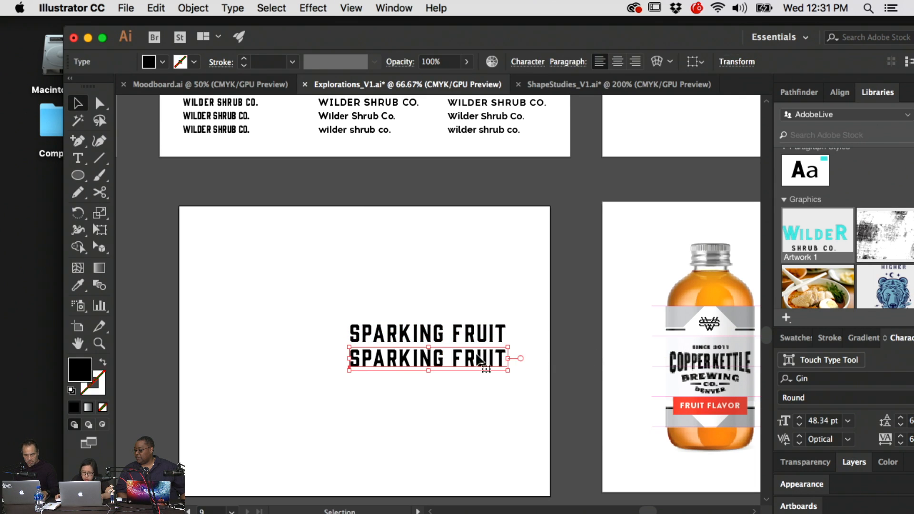
double_click(476, 345)
key(super+a)
text(WILDER)
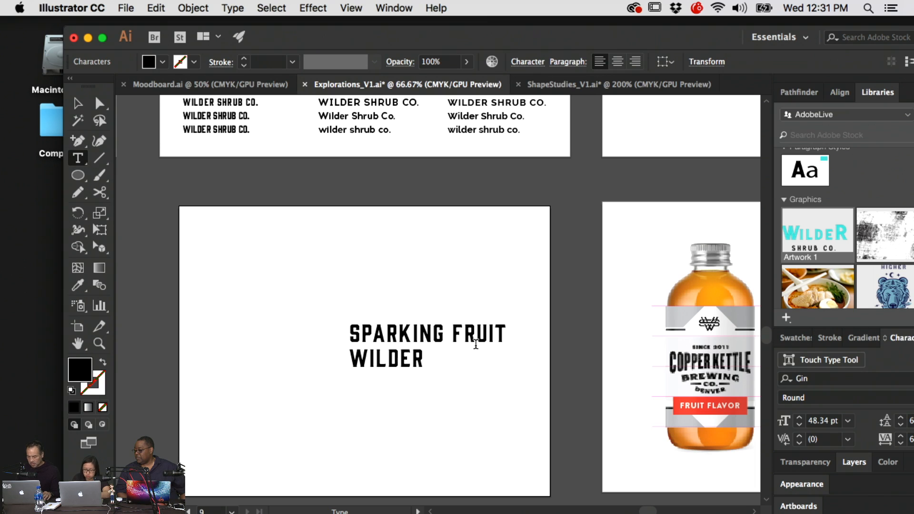
text( SHRUB CO.)
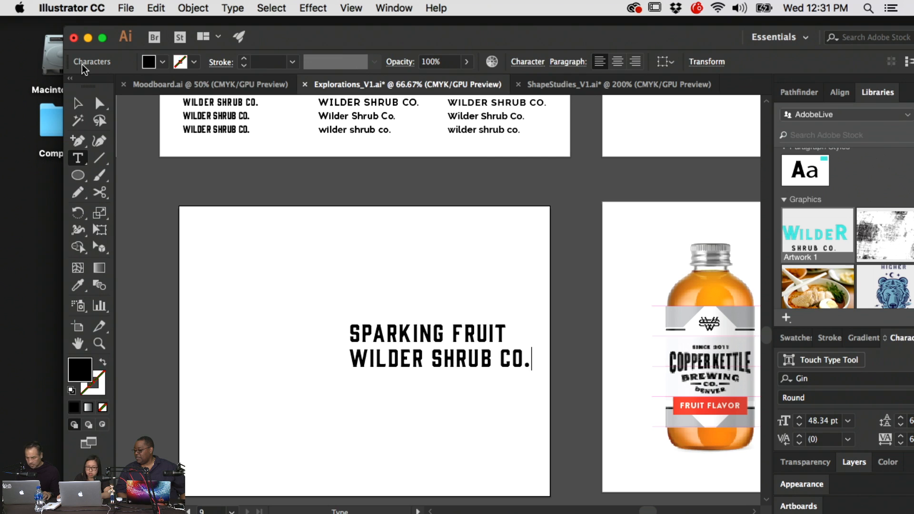
key(Escape)
click(290, 158)
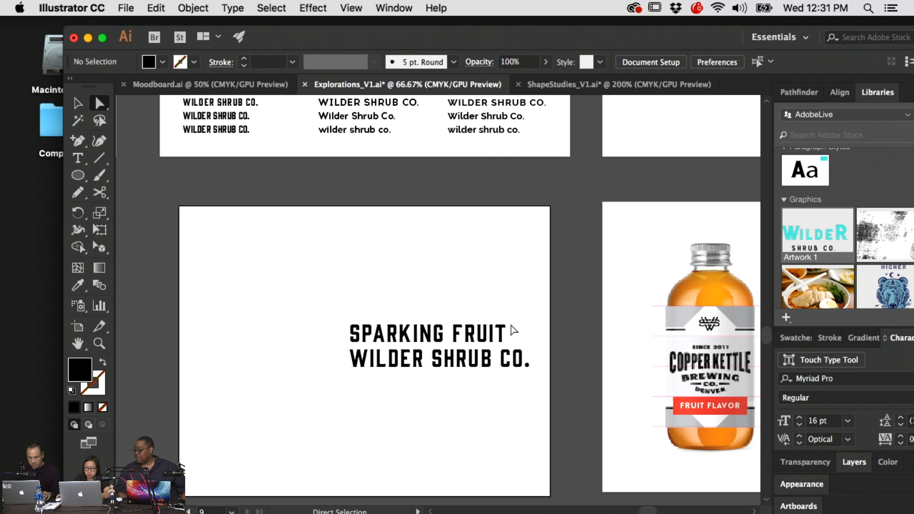
- Move the large WILDER SHRUB CO. line above SPARKING FRUIT
drag(472, 365, 469, 319)
key(super+equal)
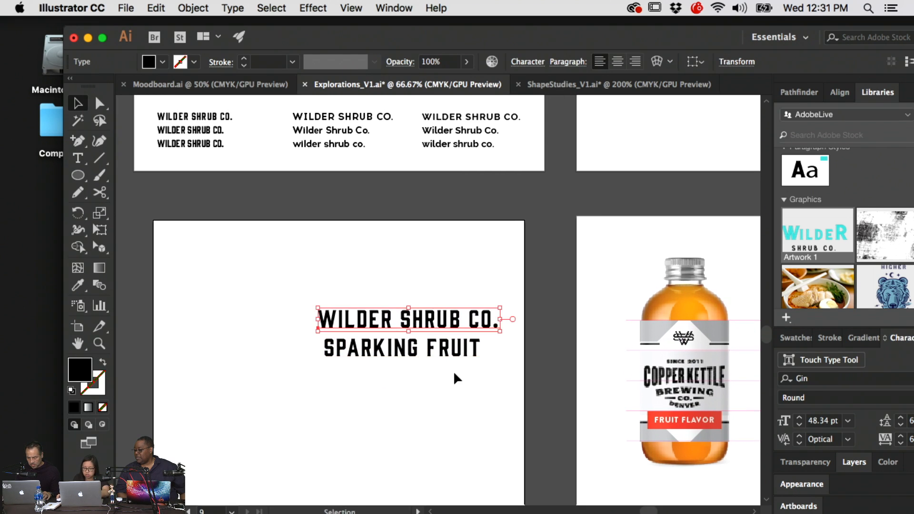
drag(312, 218, 358, 327)
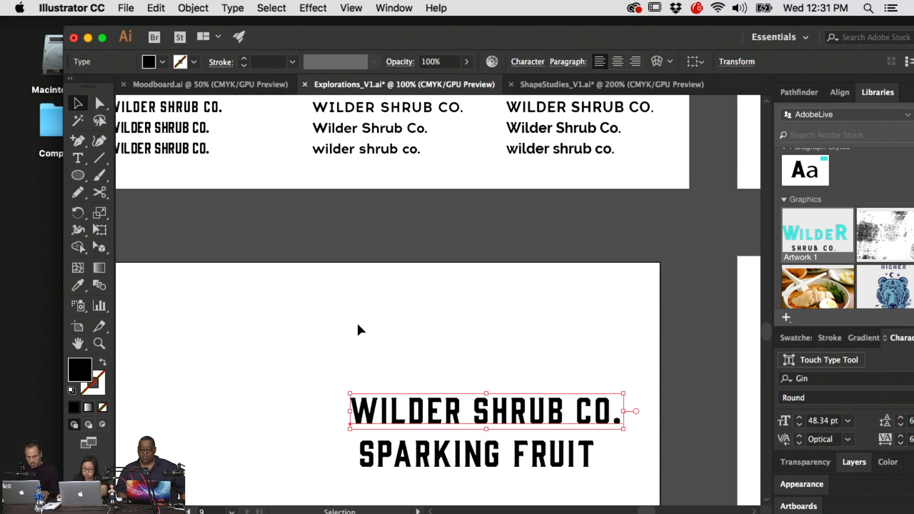
key(super+minus)
- Copy the Clarendon WILDER SHRUB CO. sample from the type artboard and place it near the upper edge of the new artboard
drag(358, 284, 383, 460)
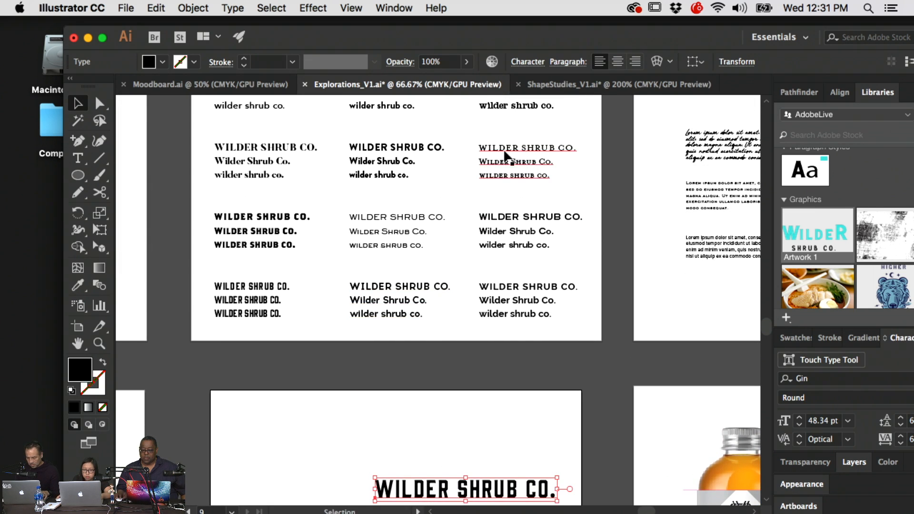
drag(506, 156, 462, 214)
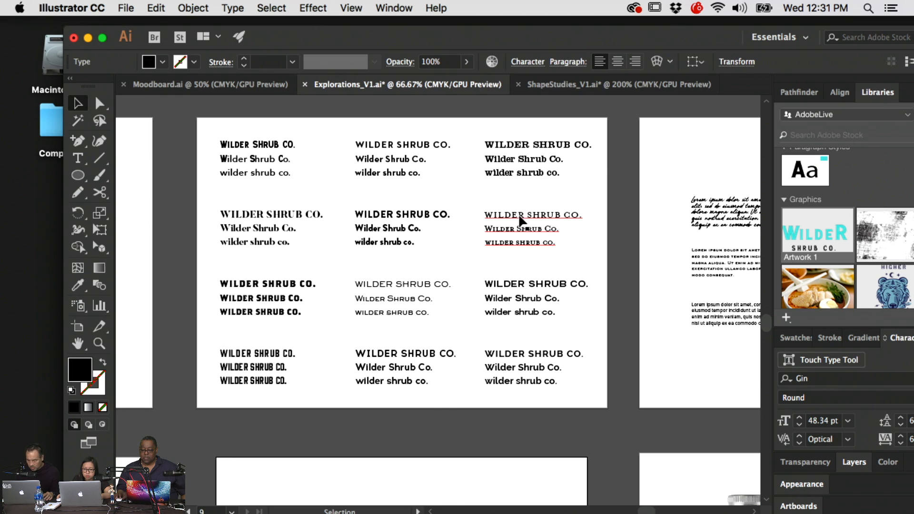
click(513, 148)
key(super+c)
drag(432, 294, 430, 44)
click(452, 235)
key(super+v)
drag(450, 291, 380, 231)
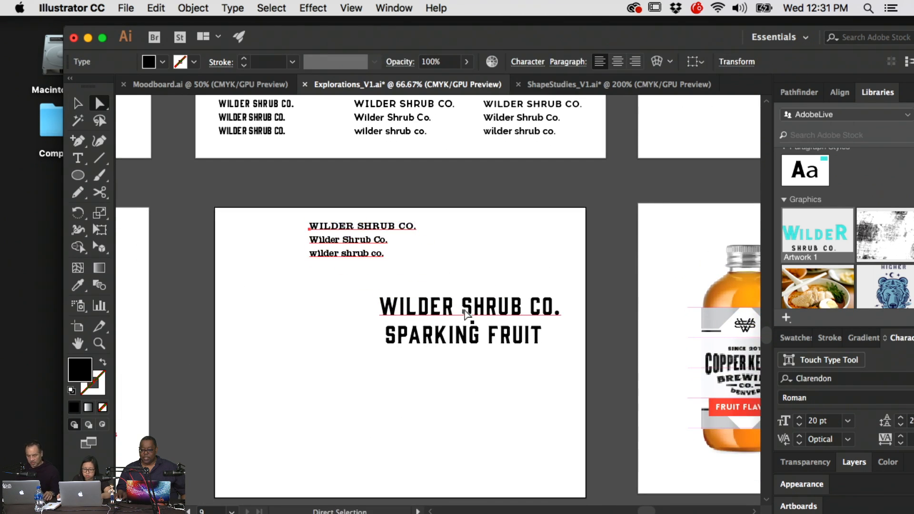
- Sample the Clarendon Roman 20 pt style from the pasted text onto the WILDER SHRUB CO. line above SPARKING FRUIT
click(464, 311)
key(i)
click(404, 225)
key(super+shift+a)
key(v)
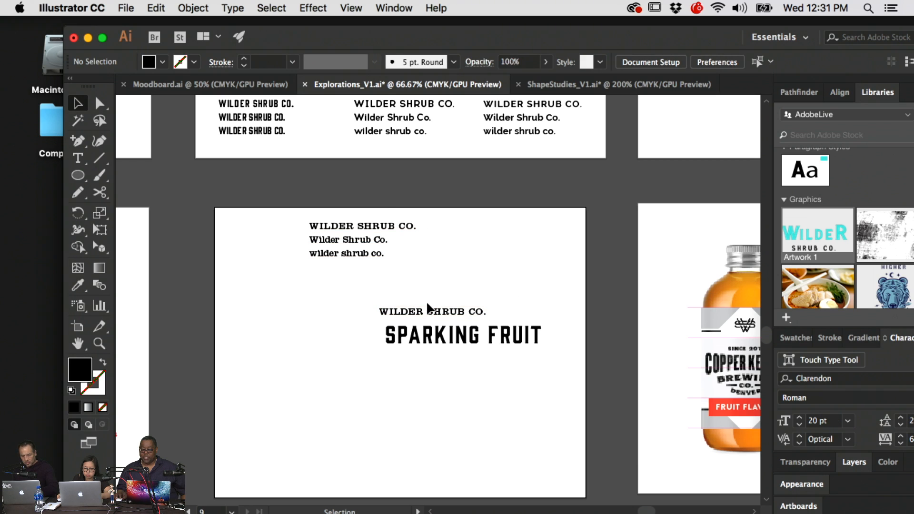
- Widen the tracking of the Clarendon WILDER SHRUB CO. line above SPARKING FRUIT and deselect it
click(430, 309)
key(alt+Right)
key(alt+Right)
key(alt+Right)
key(alt+Right)
key(alt+Right)
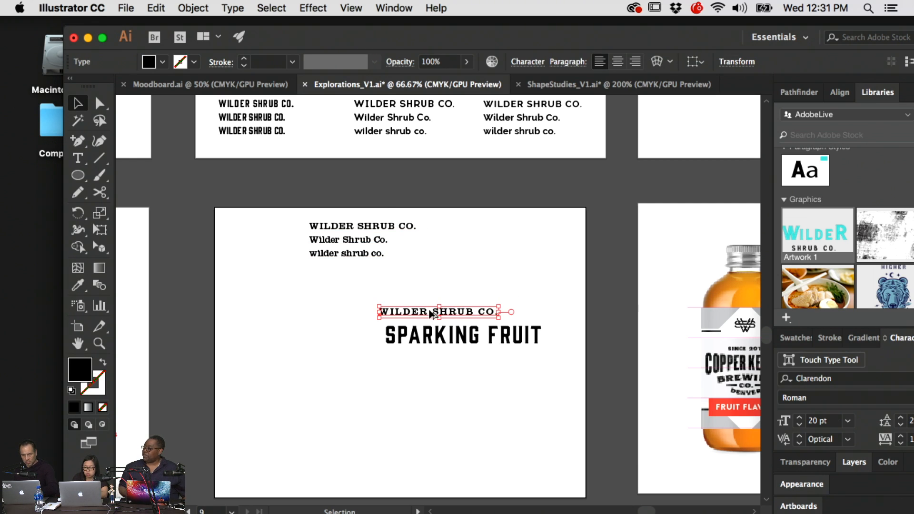
click(476, 288)
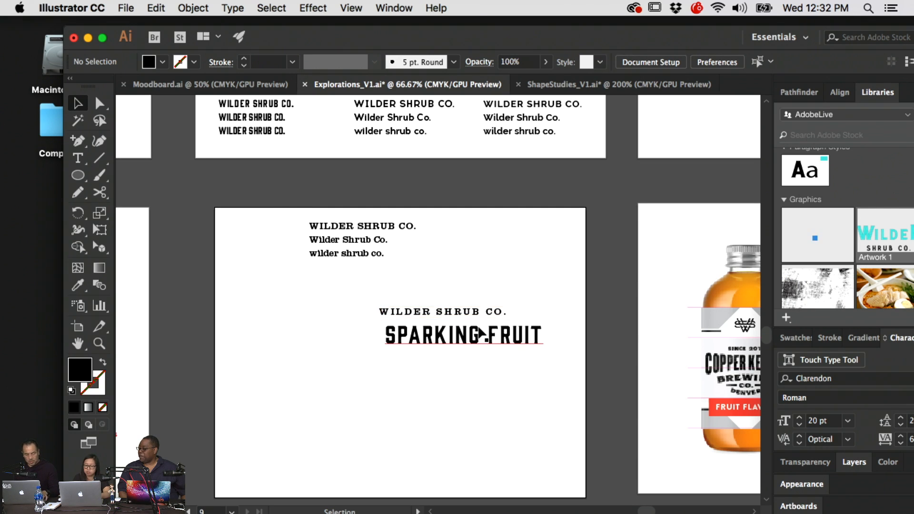
- Center the Clarendon WILDER SHRUB CO. line and the SPARKING FRUIT line on each other horizontally, and deselect them
key(super+equal)
drag(478, 352, 451, 347)
click(646, 349)
click(469, 318)
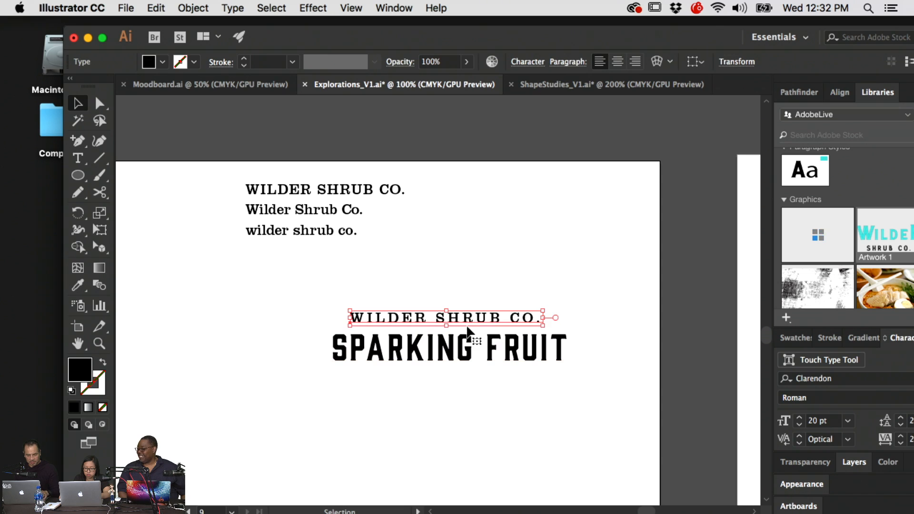
shift+click(474, 348)
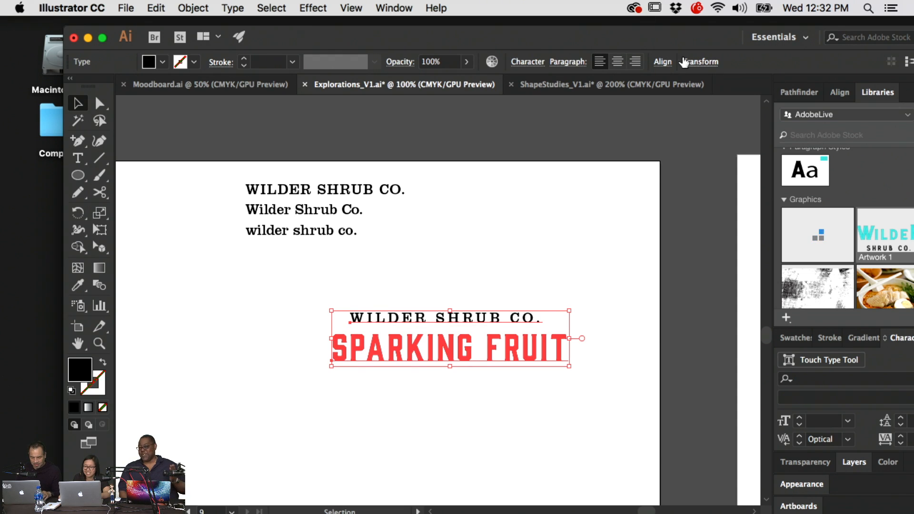
click(662, 62)
click(541, 101)
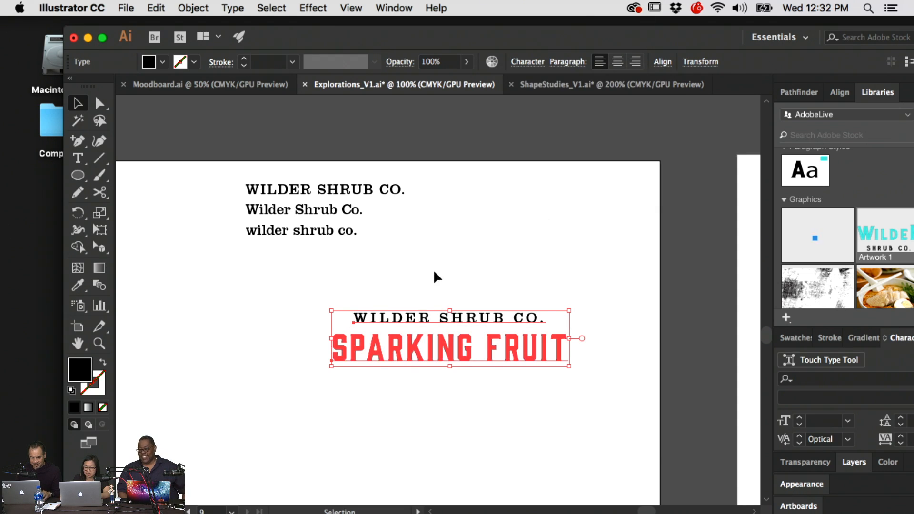
scroll(475, 276, right, 3)
click(516, 281)
- Enlarge the SPARKING FRUIT line to 54.24 pt beneath WILDER SHRUB CO
drag(454, 338, 457, 333)
drag(517, 351, 529, 355)
click(608, 353)
drag(470, 326, 474, 336)
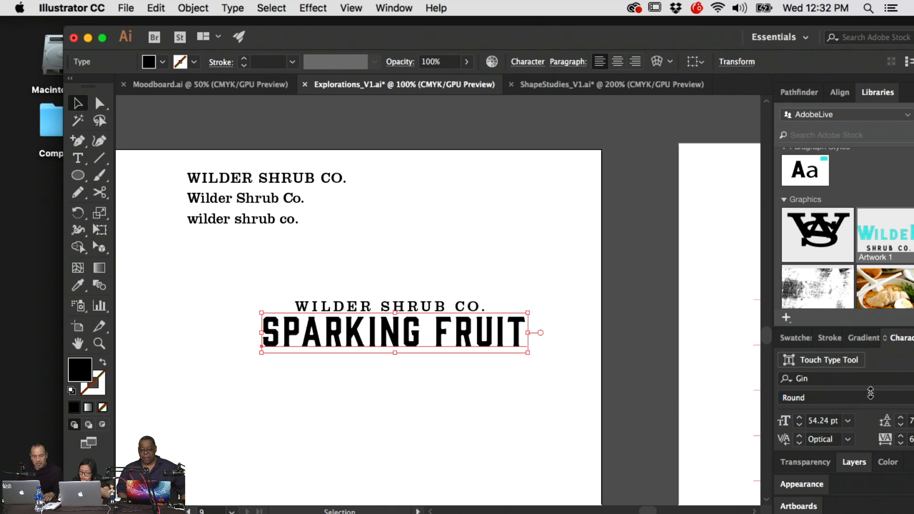
- Try the Gin Round Oblique style and a 50 pt size on SPARKING FRUIT, and undo the size changes
scroll(871, 396, down, 1)
scroll(832, 424, down, 6)
key(super+shift+period)
key(super+shift+period)
key(super+shift+comma)
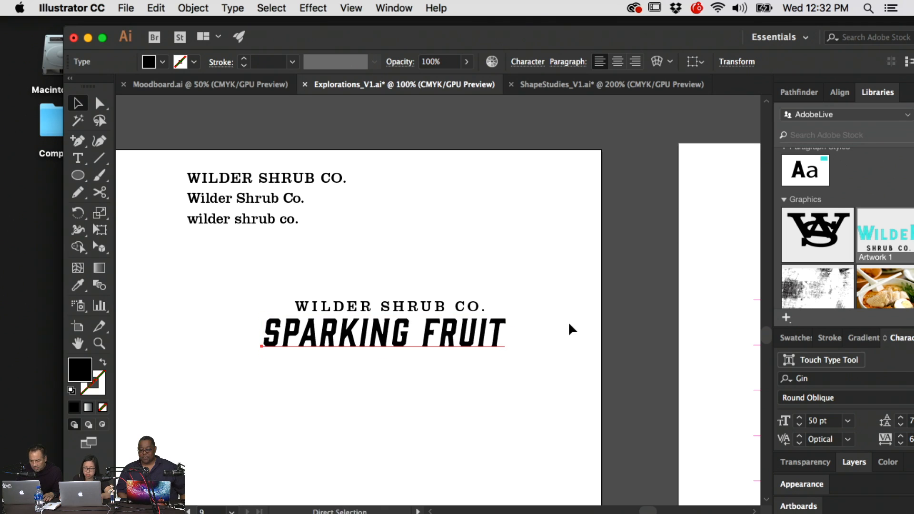
key(super+z)
key(super+z)
key(super+z)
key(super+z)
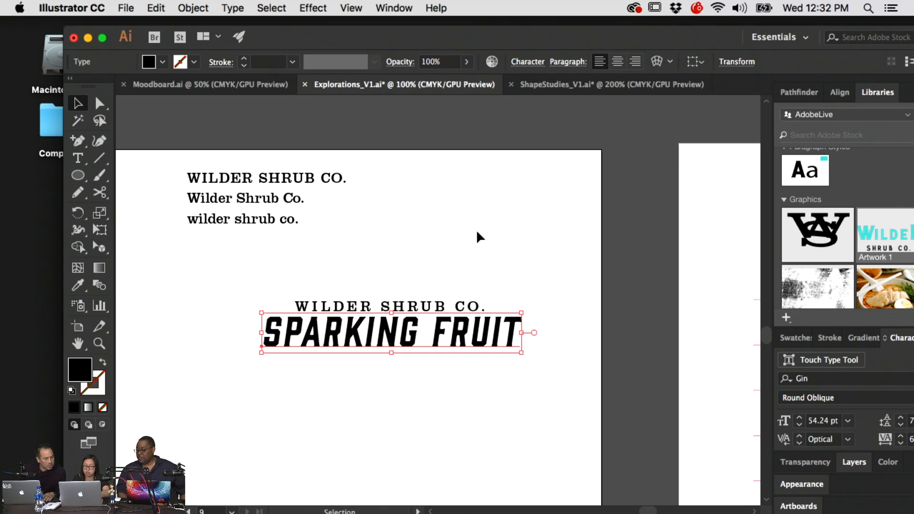
- Try the Clarendon Roman sample's style on SPARKING FRUIT and return the line to Gin Round
key(i)
click(332, 180)
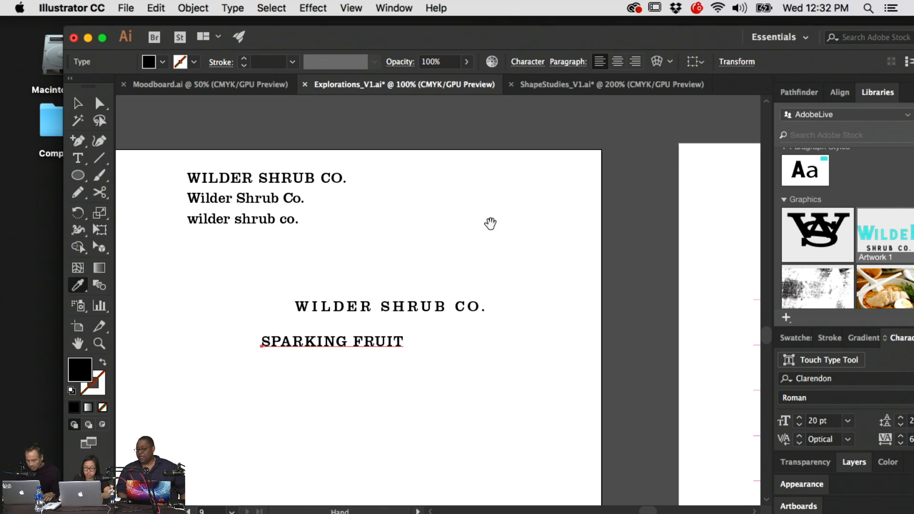
key(super+z)
key(v)
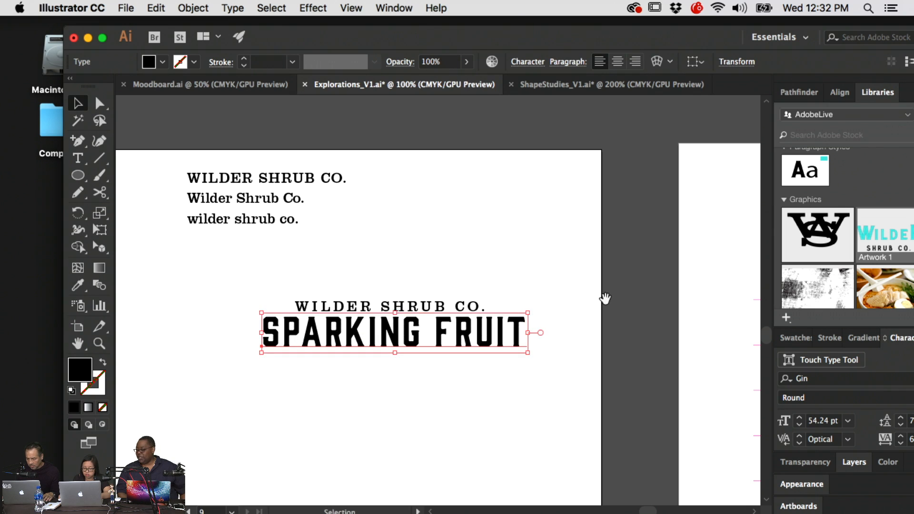
- Apply a horizontal Arc Lower warp with a -9% bend to the SPARKING FRUIT line
drag(604, 298, 547, 221)
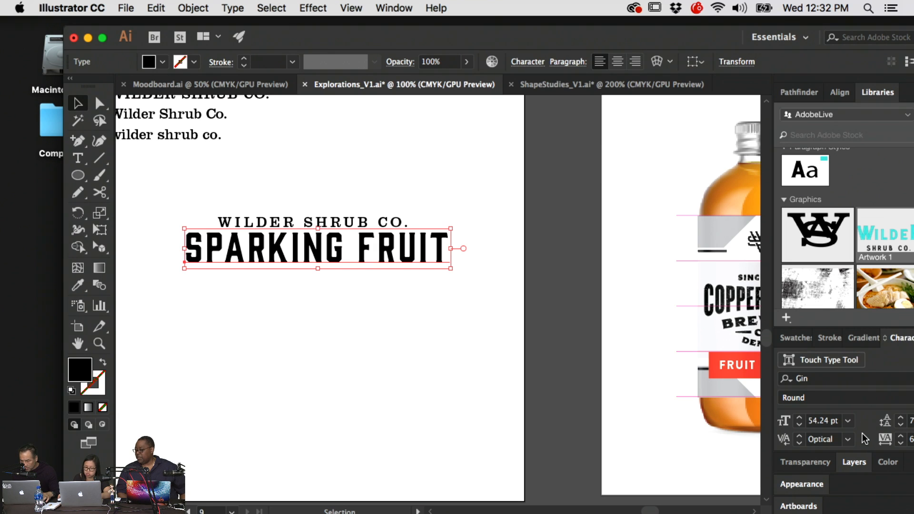
click(312, 7)
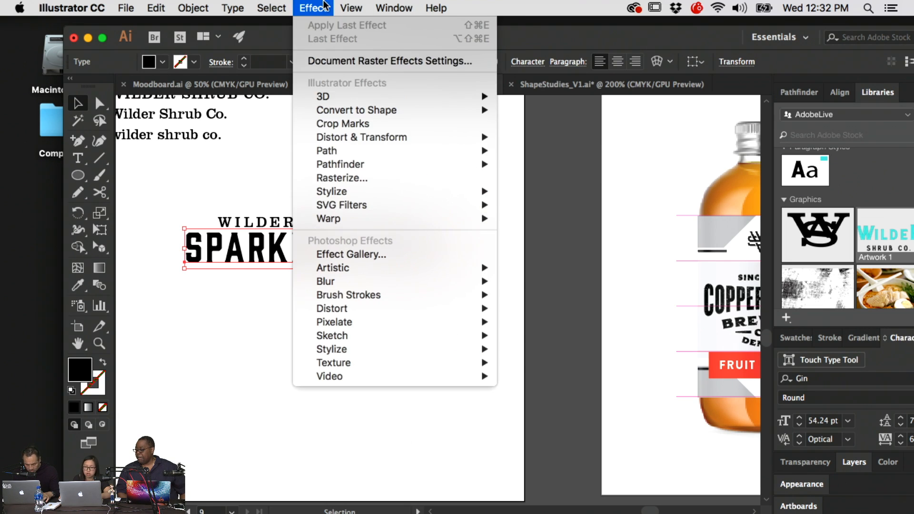
mouse_move(429, 218)
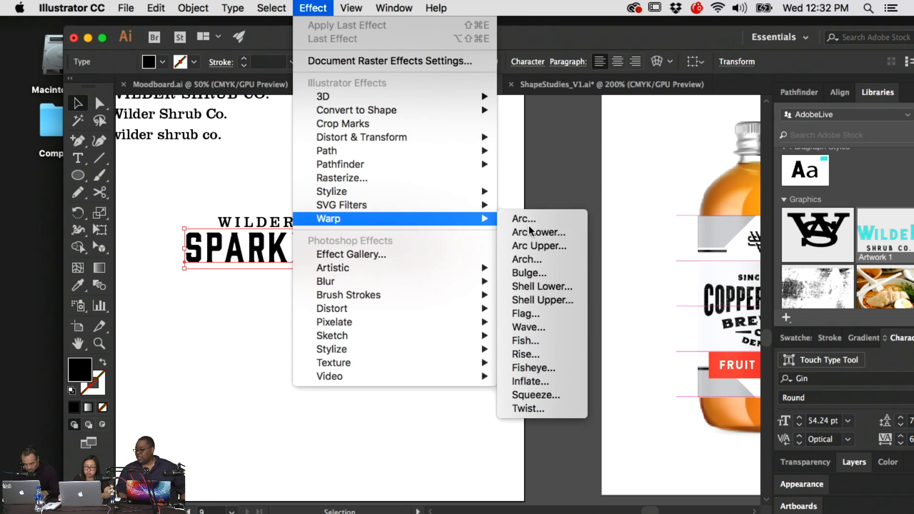
click(564, 258)
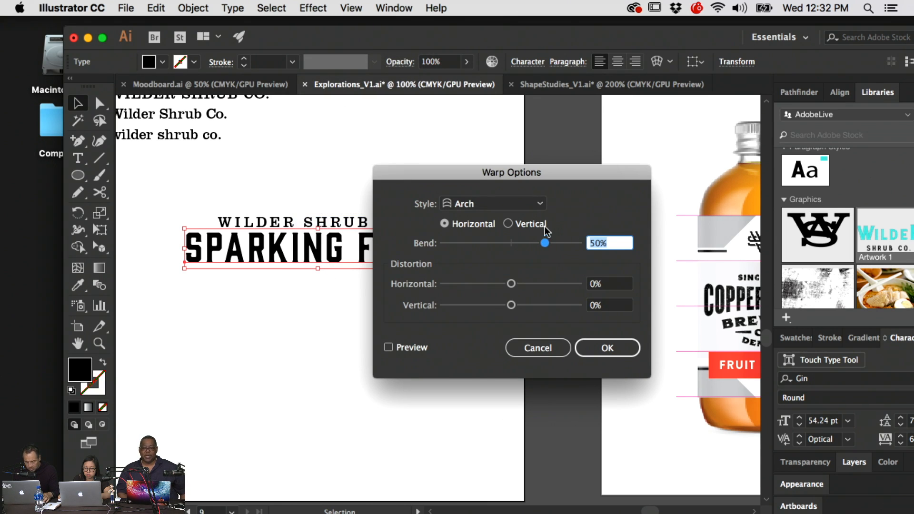
click(541, 204)
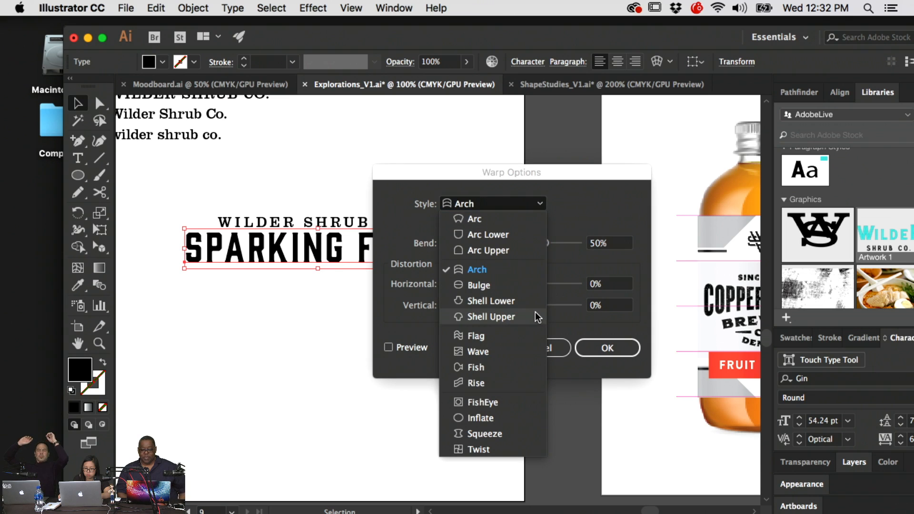
click(519, 238)
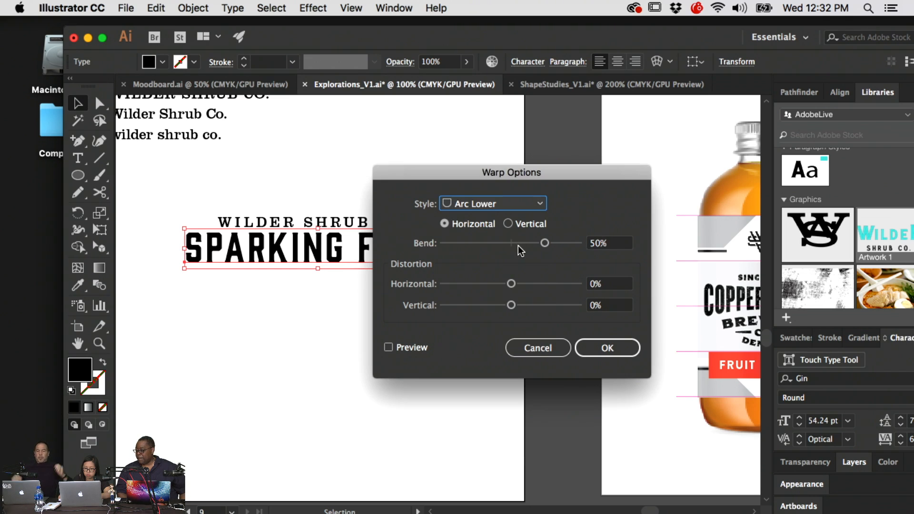
click(388, 347)
drag(550, 243, 501, 247)
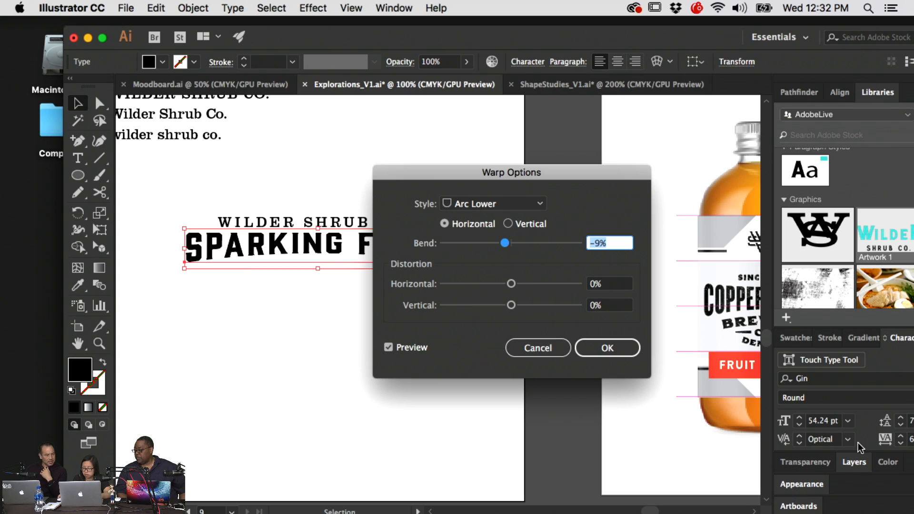
click(629, 348)
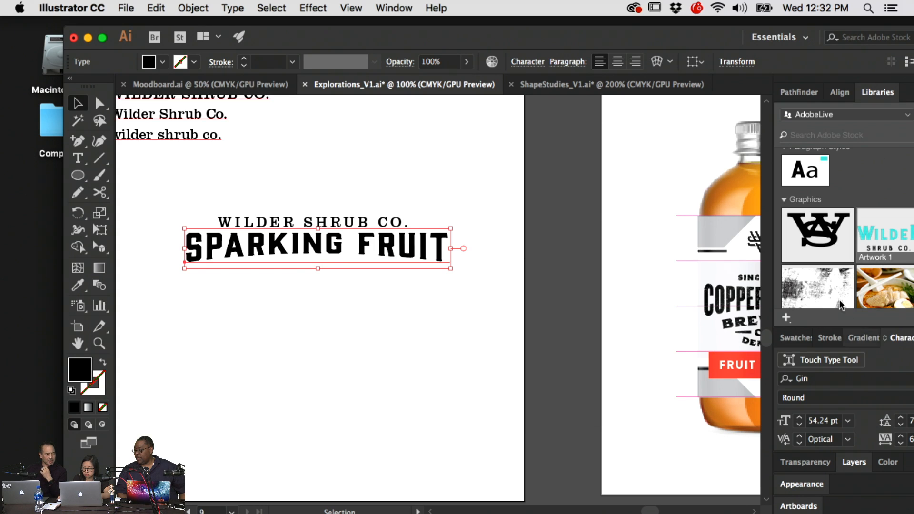
- Try placing the linked WS monogram from the library beside the lockup, and delete each placed copy
drag(817, 233, 497, 318)
drag(453, 242, 440, 298)
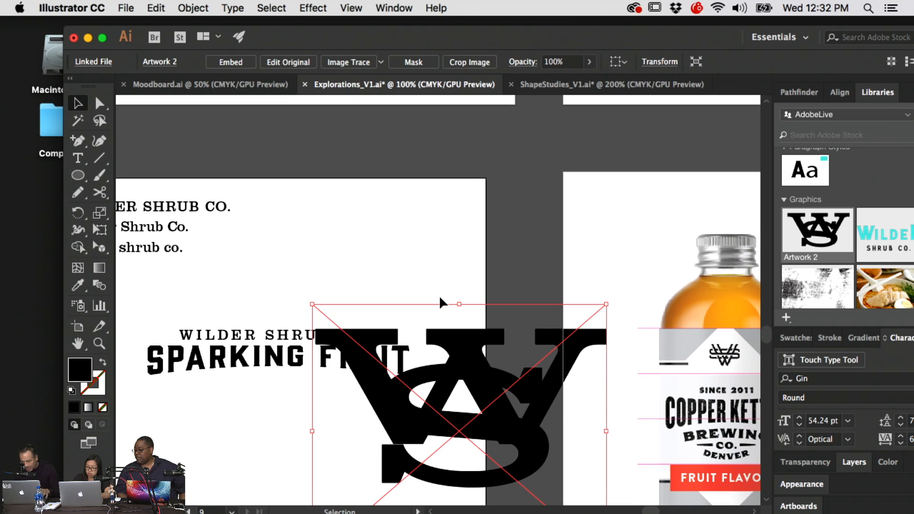
key(Delete)
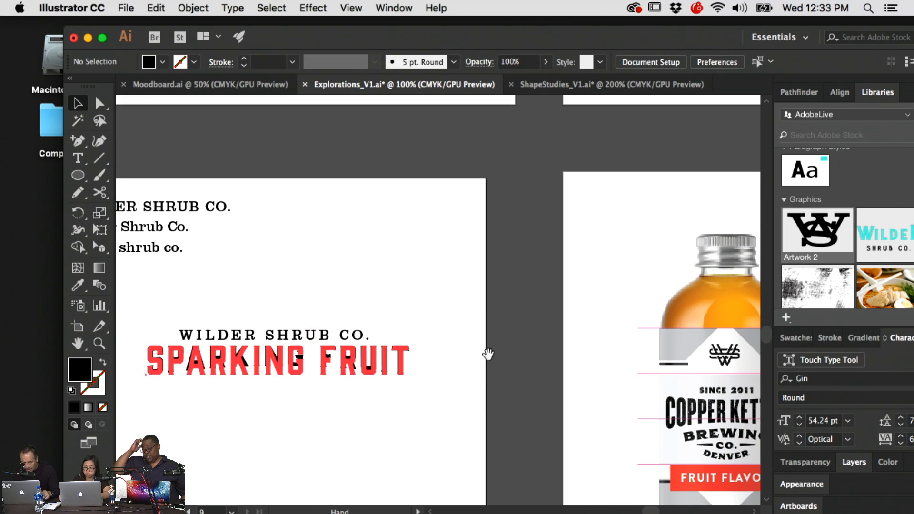
drag(488, 353, 488, 301)
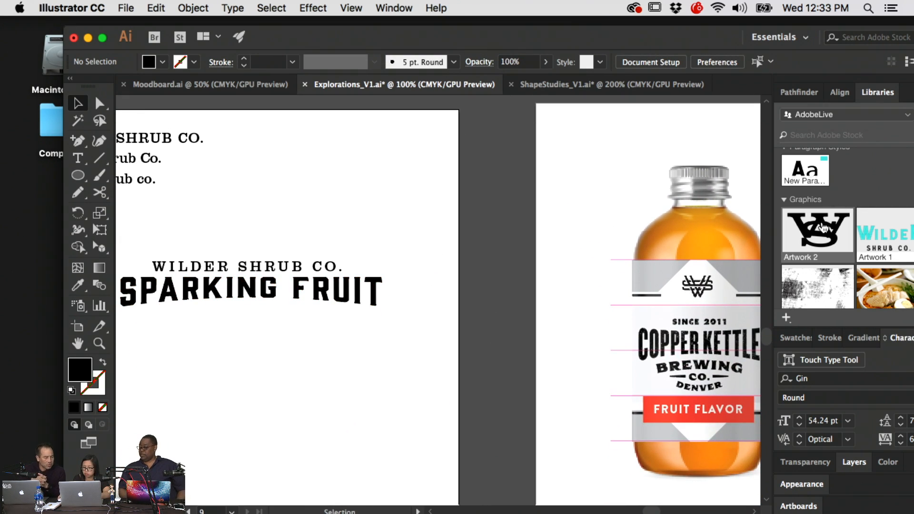
drag(478, 247, 480, 248)
scroll(475, 238, right, 5)
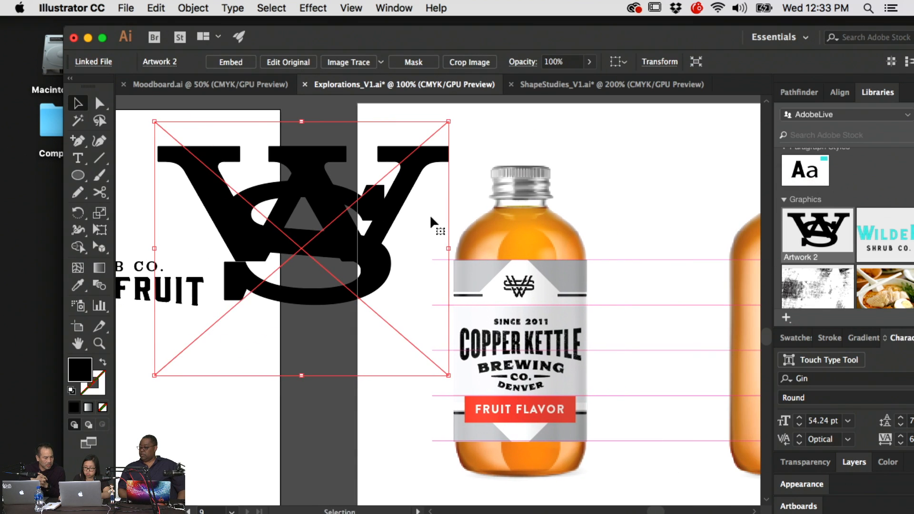
key(b)
key(v)
click(409, 350)
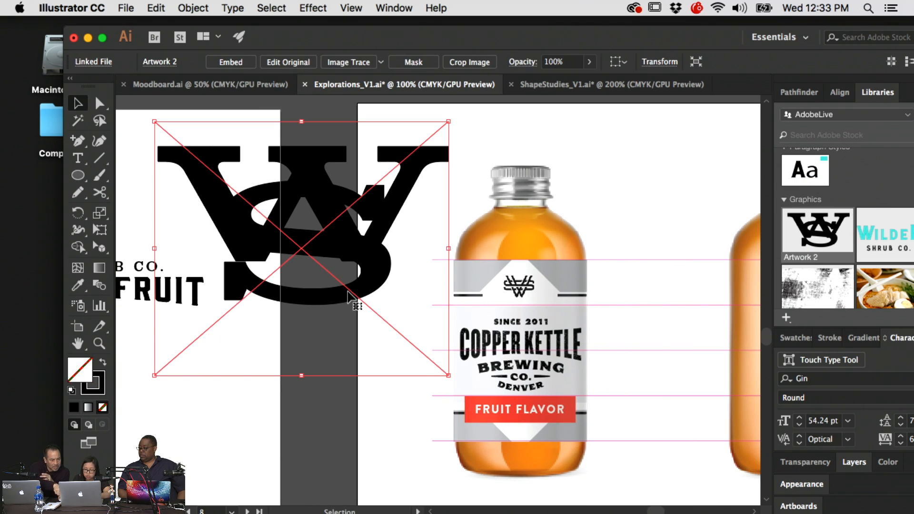
key(Delete)
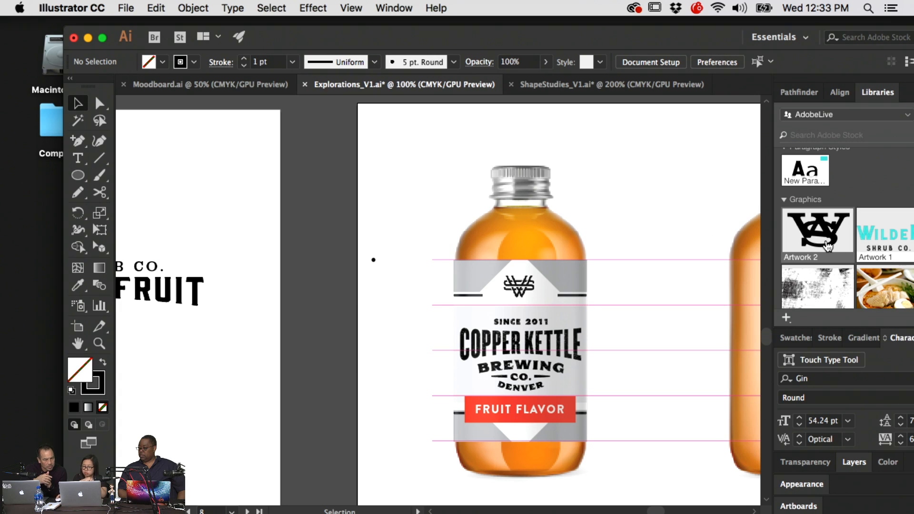
- Float and lengthen the Libraries panel, and add the red FRUIT FLAVOR rectangle to AdobeLive as graphic and fill color
drag(876, 91, 706, 125)
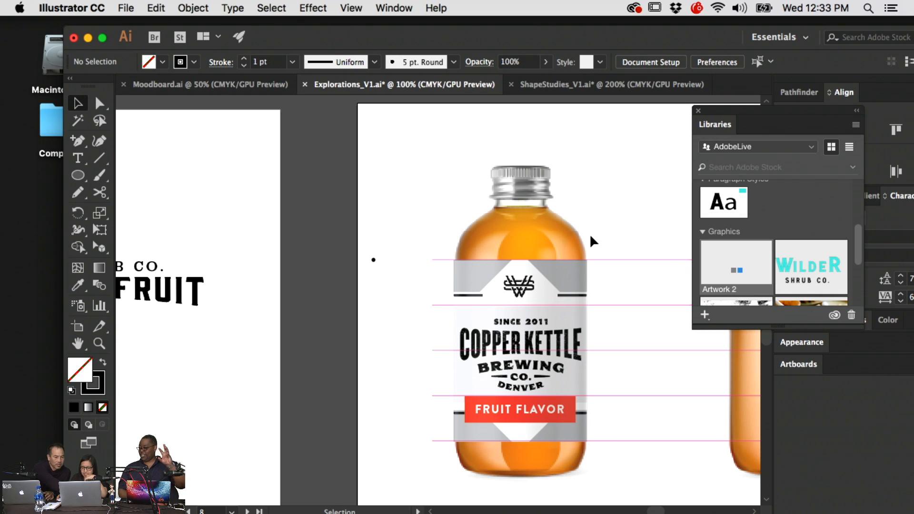
click(572, 413)
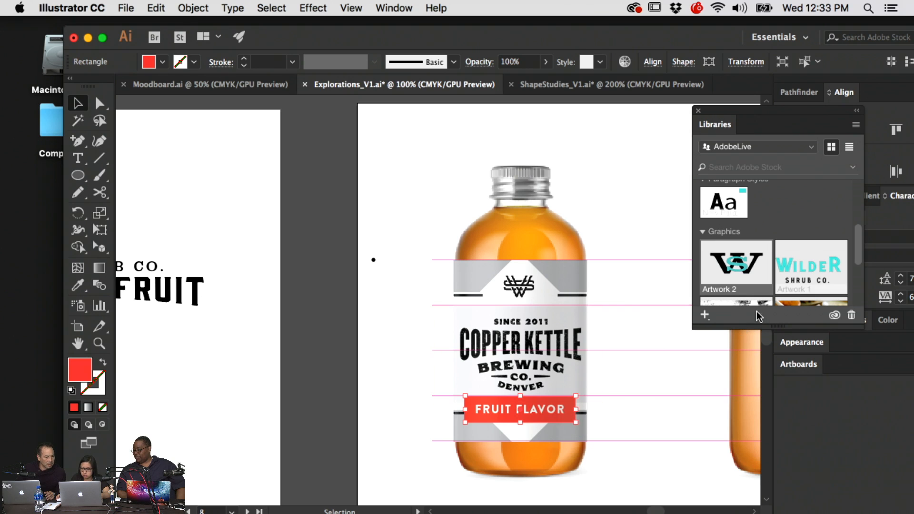
click(705, 315)
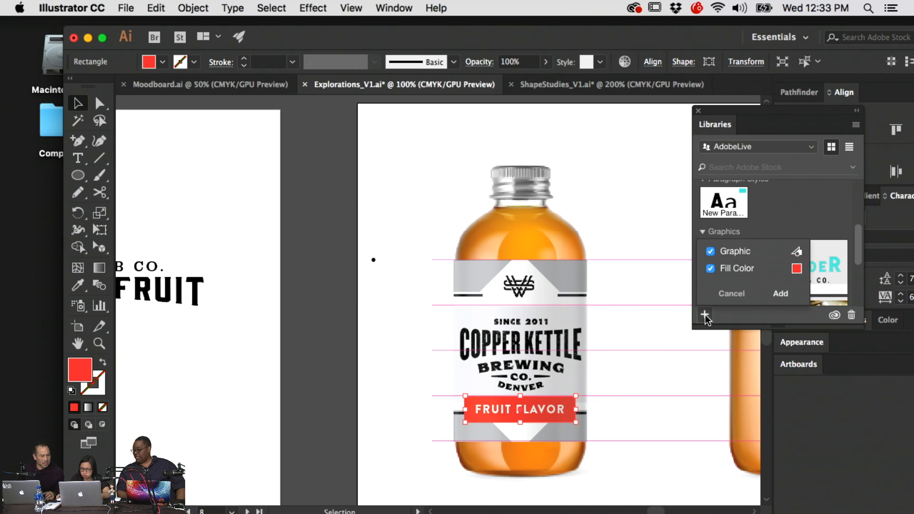
click(780, 293)
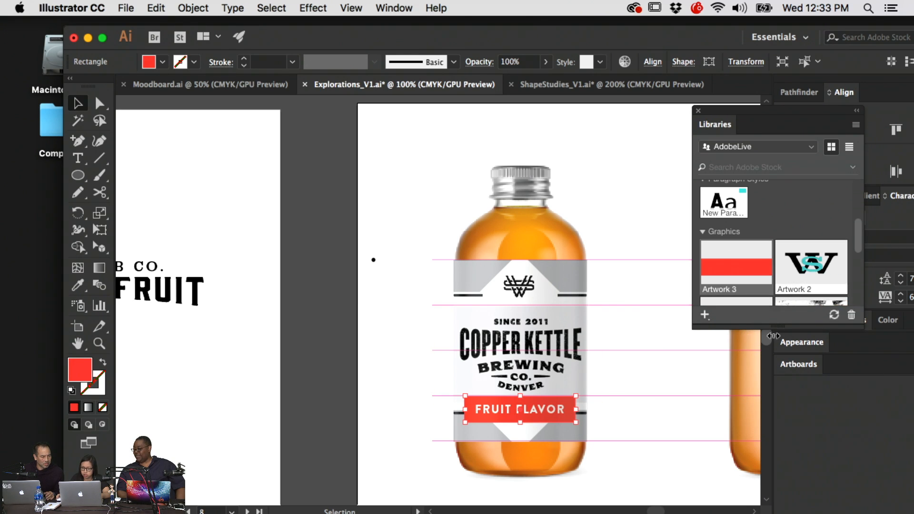
drag(774, 327, 772, 445)
- Examine the colors, text styles and graphics stored in the AdobeLive library alongside the Copper Kettle bottle label
scroll(760, 364, up, 5)
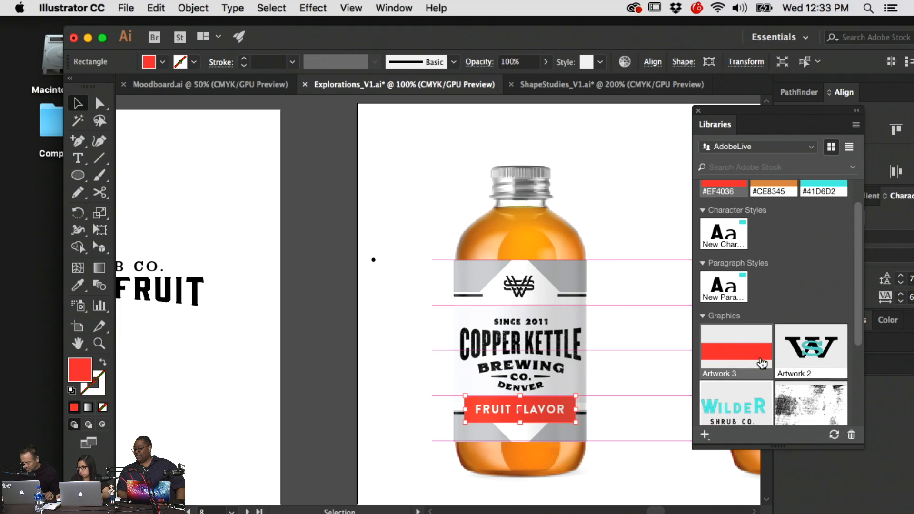
drag(758, 365, 748, 241)
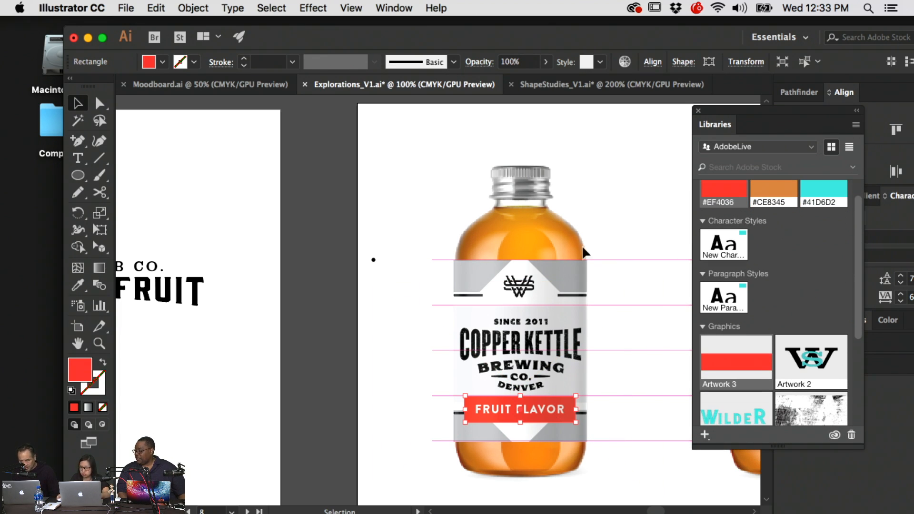
key(space)
drag(442, 255, 289, 200)
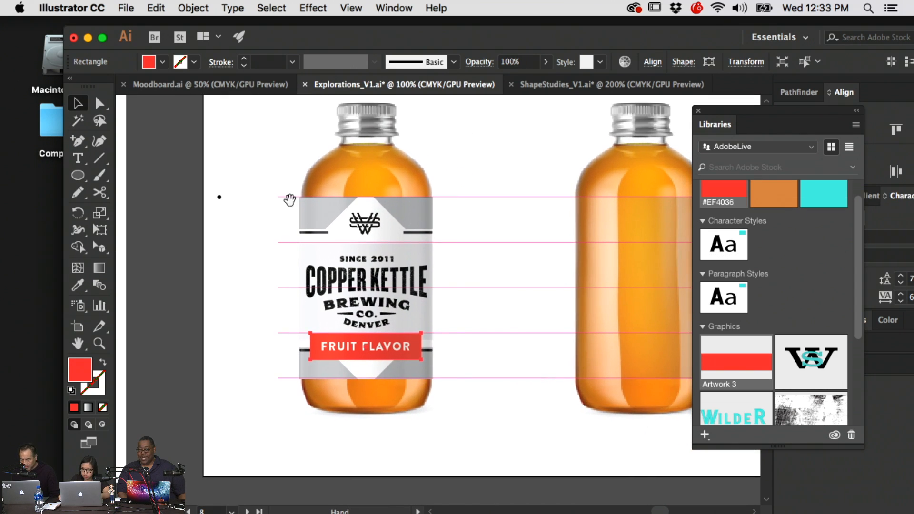
click(529, 173)
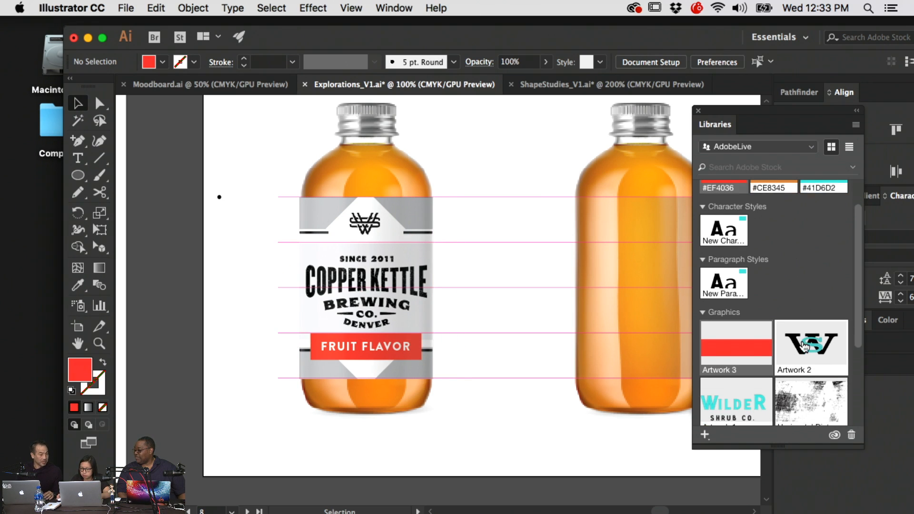
scroll(819, 356, down, 1)
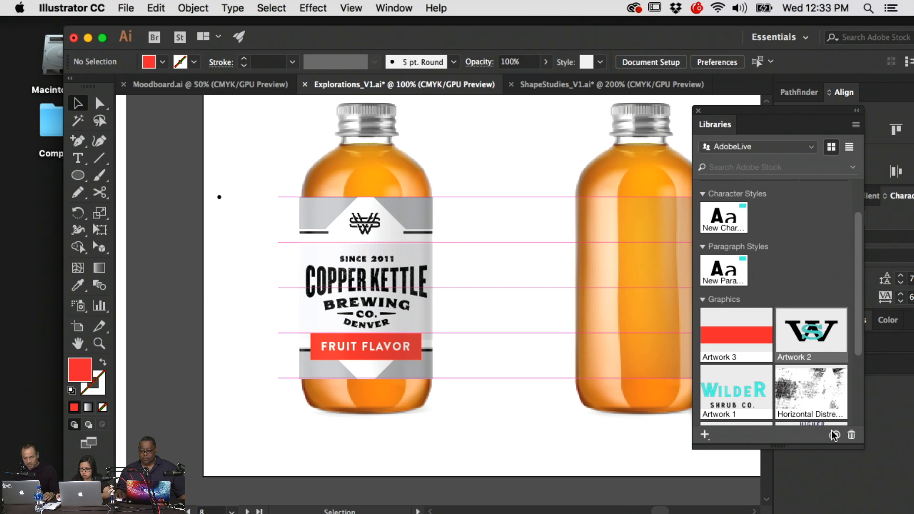
scroll(449, 297, down, 2)
scroll(476, 293, left, 6)
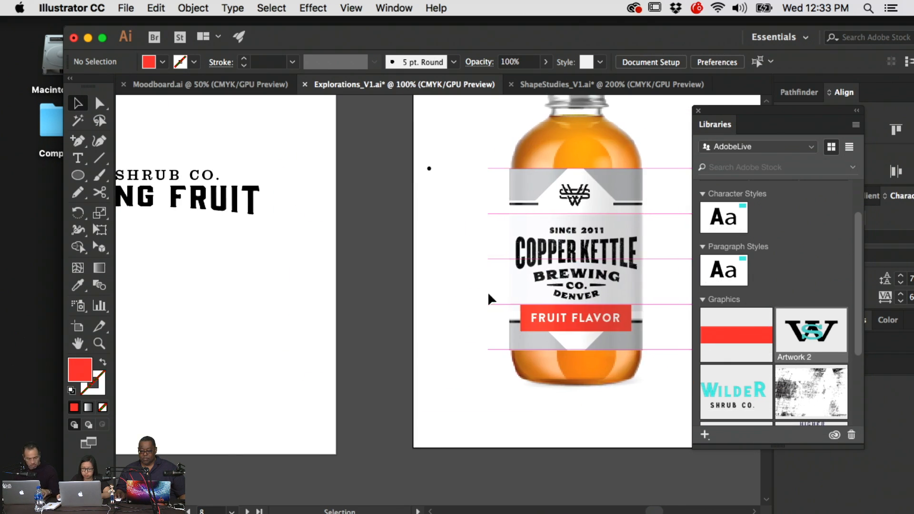
drag(493, 295, 235, 266)
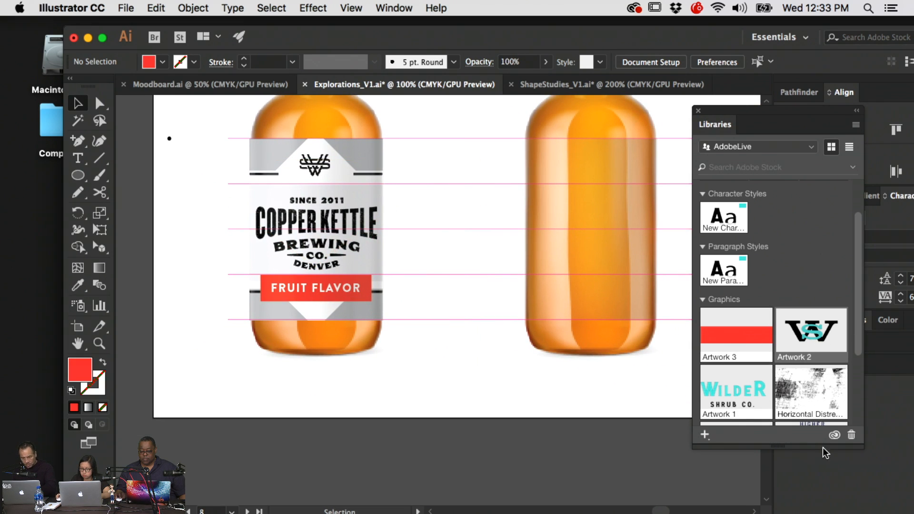
scroll(804, 348, down, 5)
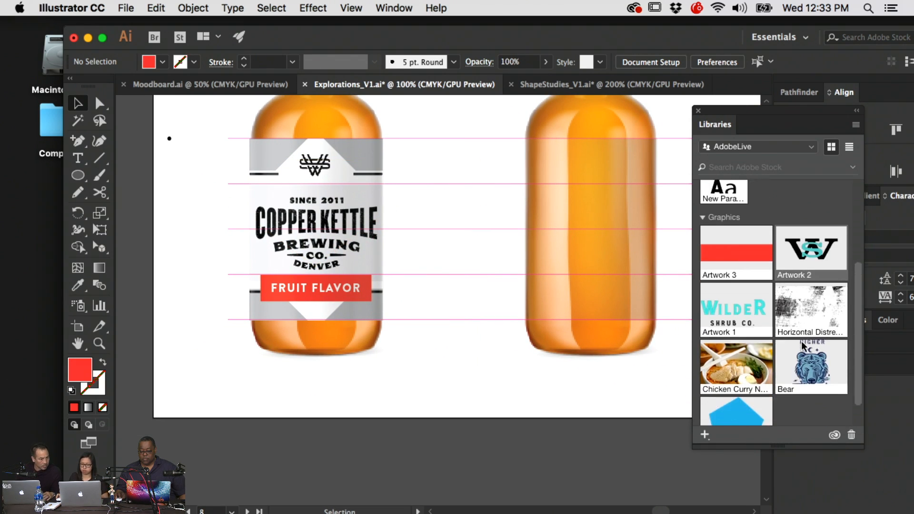
scroll(804, 348, up, 5)
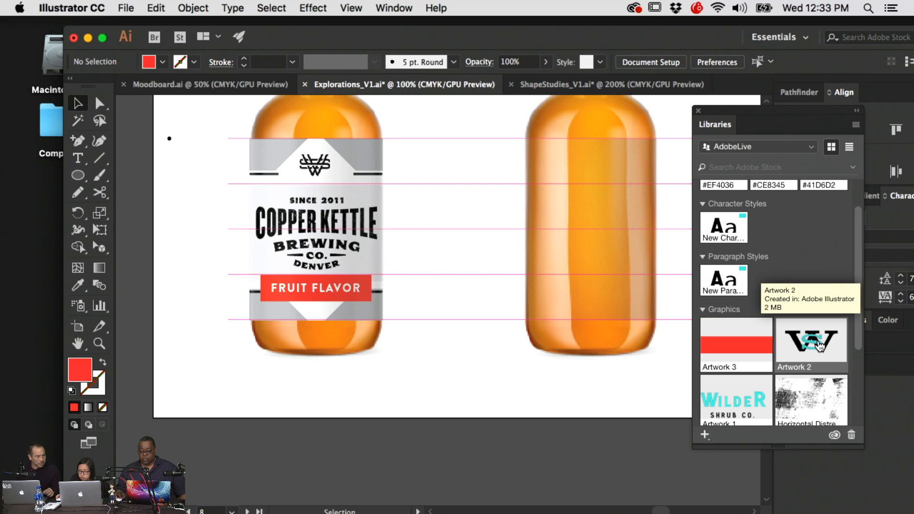
- Place the linked WS monogram from the AdobeLive library near the label and delete the original monogram above SINCE 2011
drag(820, 346, 445, 332)
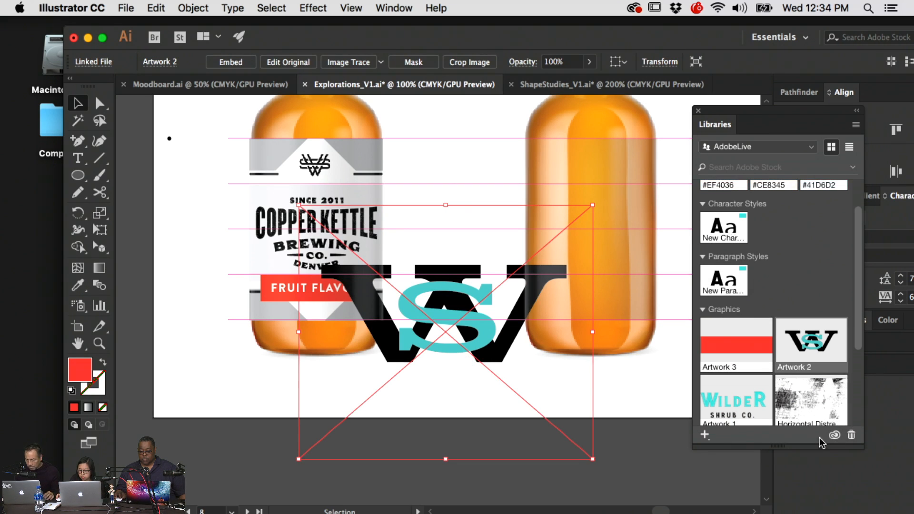
scroll(757, 234, up, 2)
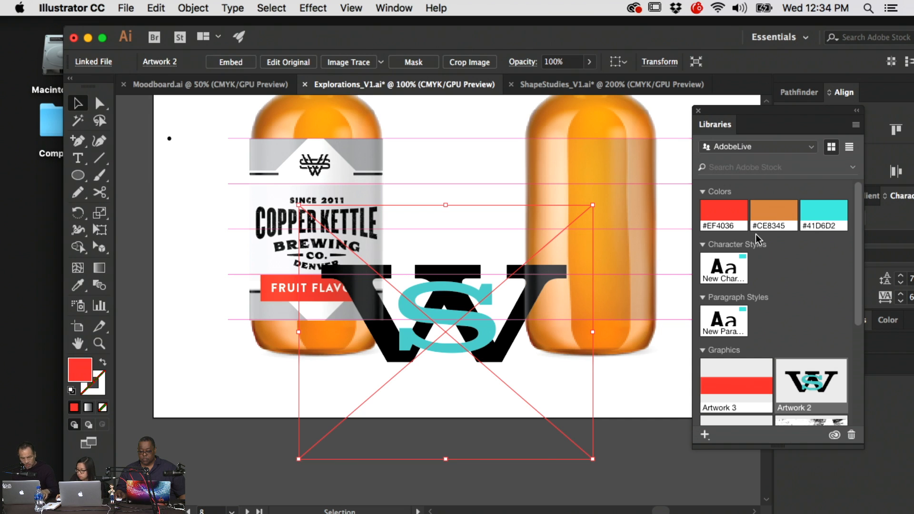
scroll(419, 333, up, 3)
scroll(419, 333, left, 3)
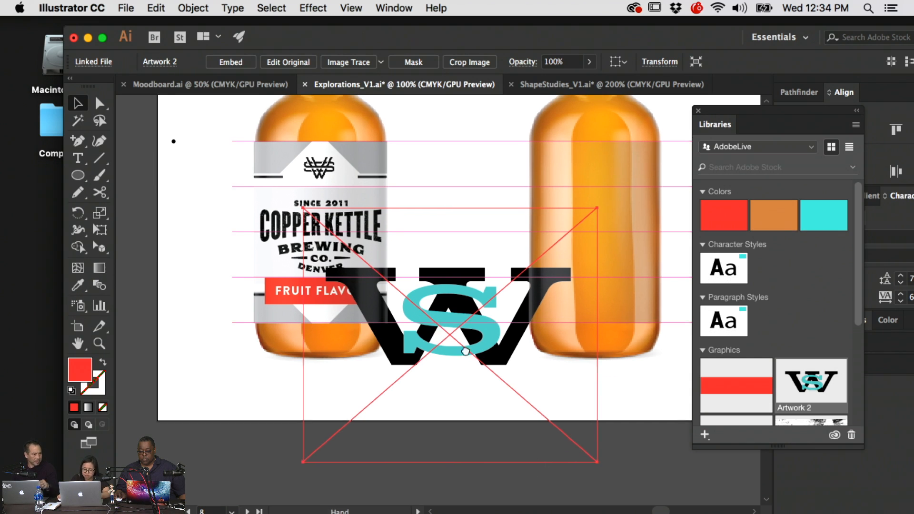
click(378, 217)
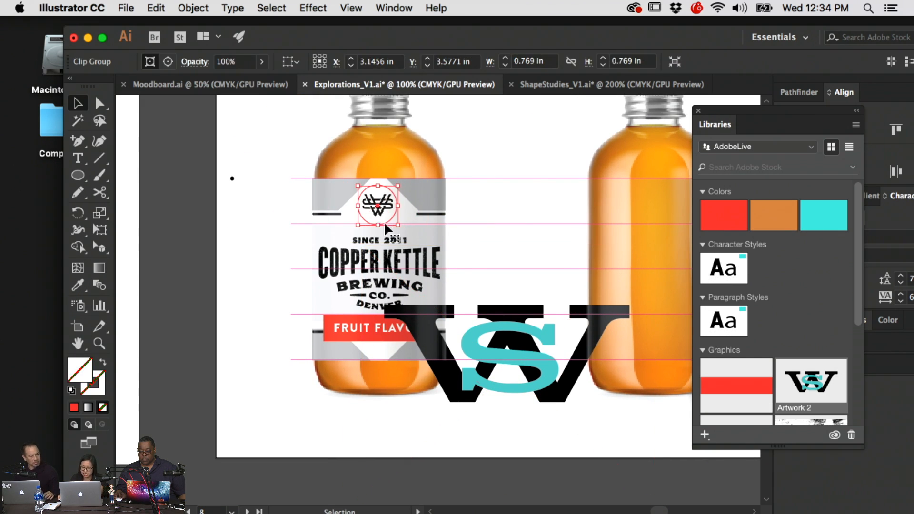
key(Delete)
- Scale the placed WS monogram's frame down to about 1.03 by 0.89 in and move it into the label's white peak above SINCE 2011
click(538, 376)
drag(656, 500, 431, 306)
drag(484, 235, 515, 274)
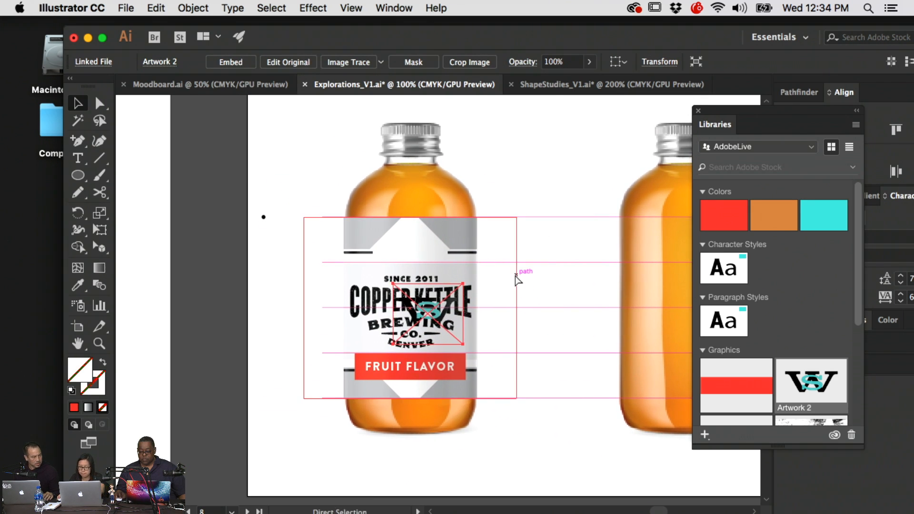
key(super+equal)
key(super+equal)
drag(466, 291, 434, 191)
drag(650, 178, 653, 223)
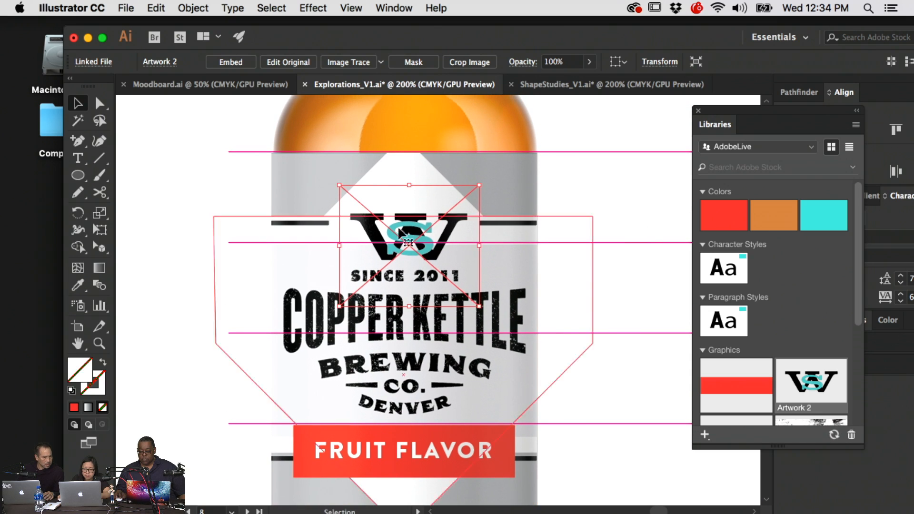
drag(393, 229, 389, 202)
drag(478, 158, 459, 170)
- Nudge the WS monogram slightly left and up to center it in the label's white peak, and deselect it
key(Left)
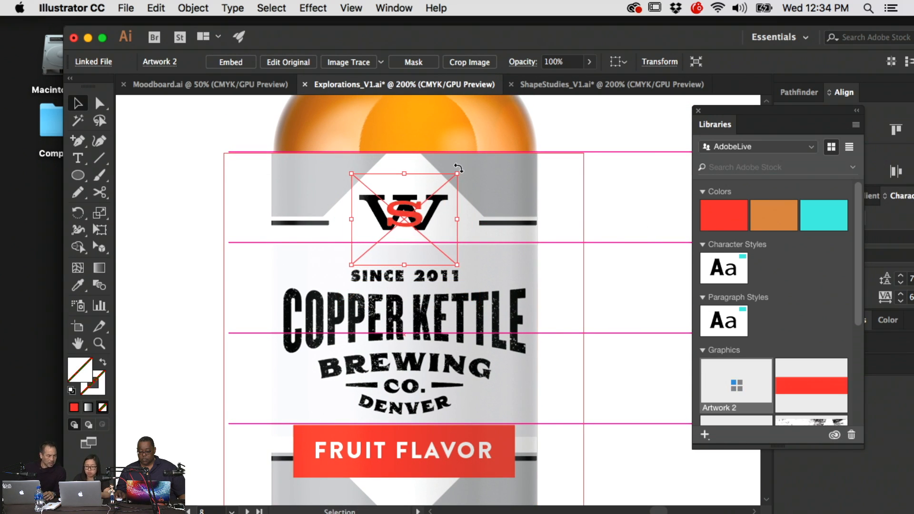
key(Up)
key(shift+Up)
key(Down)
key(Down)
key(Down)
key(Down)
key(Down)
key(Down)
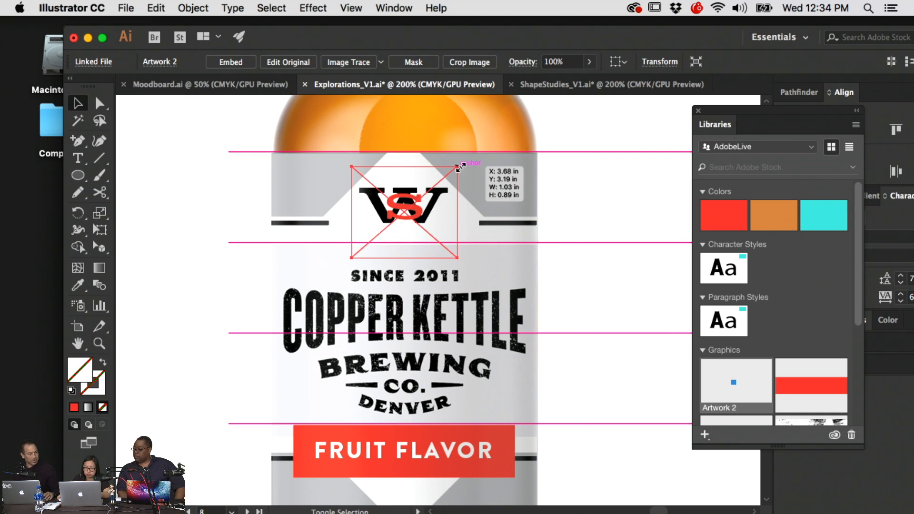
click(656, 193)
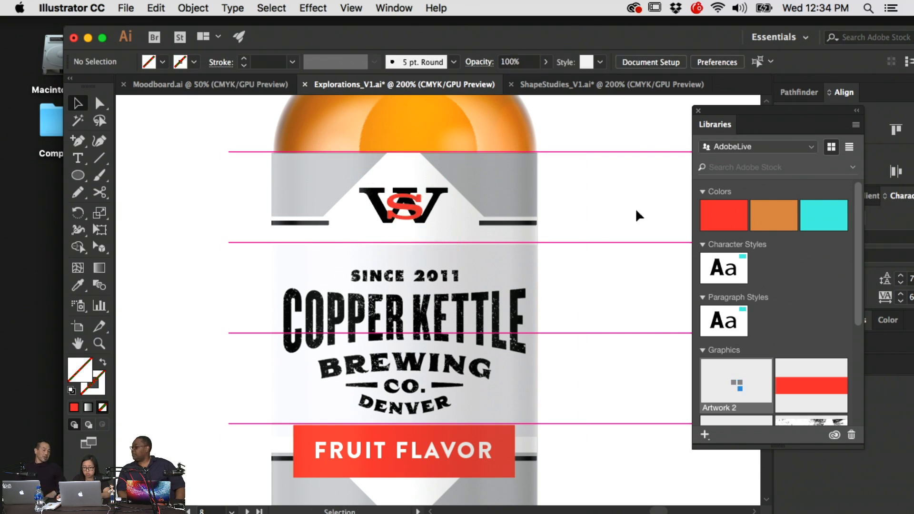
scroll(644, 278, down, 2)
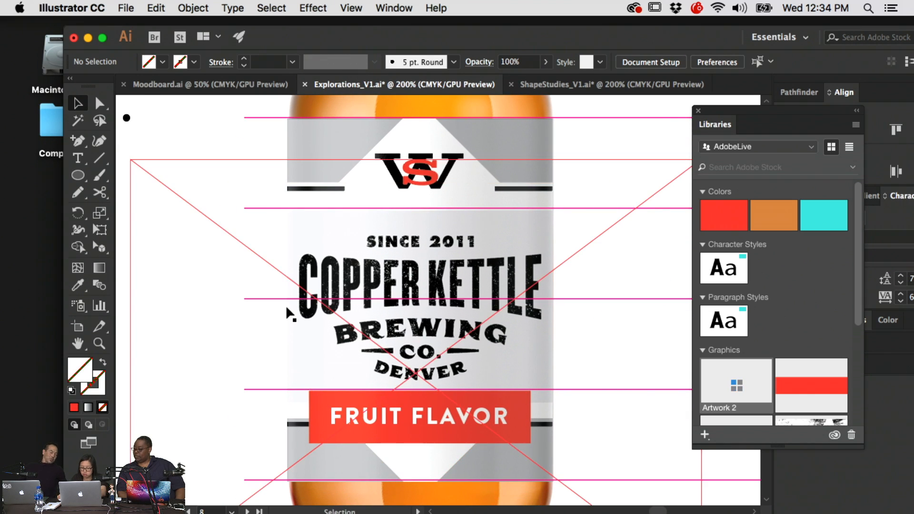
- Select the SPARKING FRUIT line on the lockup artboard and dock the Libraries panel beside Pathfinder and Align
key(super+minus)
key(super+minus)
key(super+minus)
drag(239, 342, 437, 354)
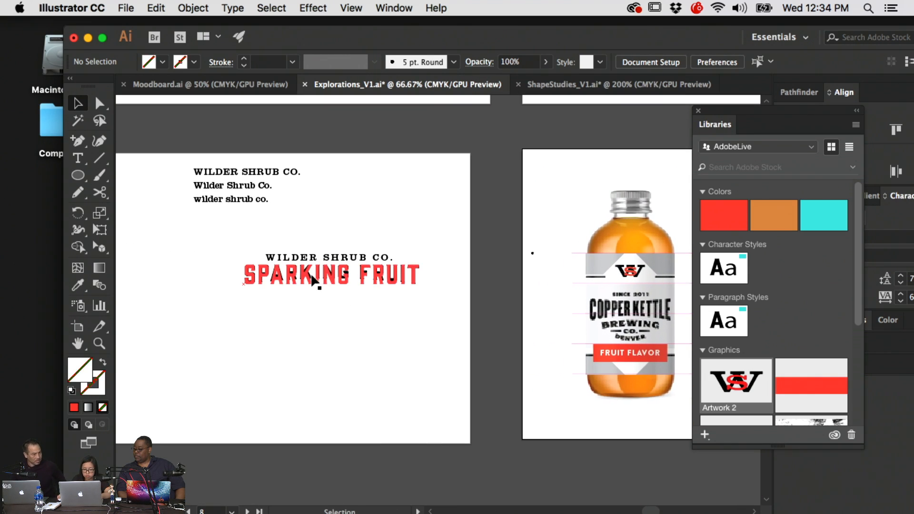
click(316, 282)
drag(752, 115, 856, 93)
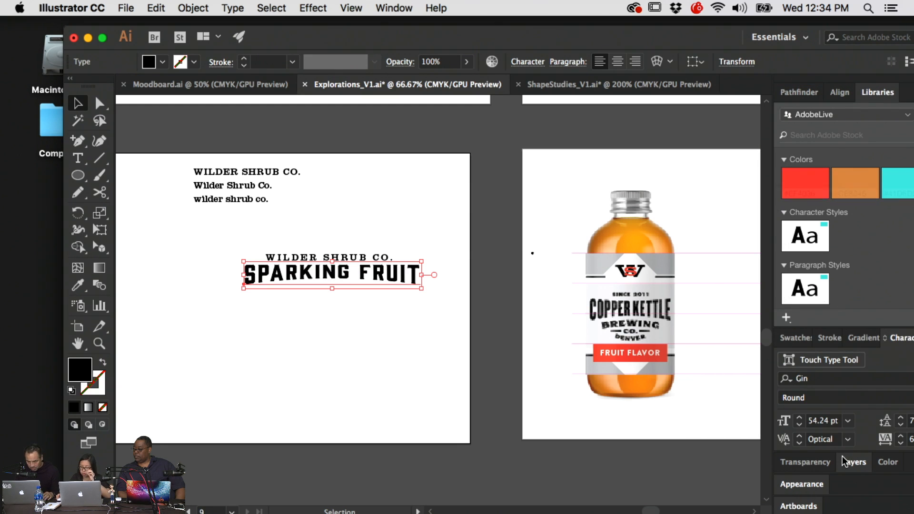
- Float the Character panel over the artboards and set the SPARKING FRUIT kerning to 0
click(848, 440)
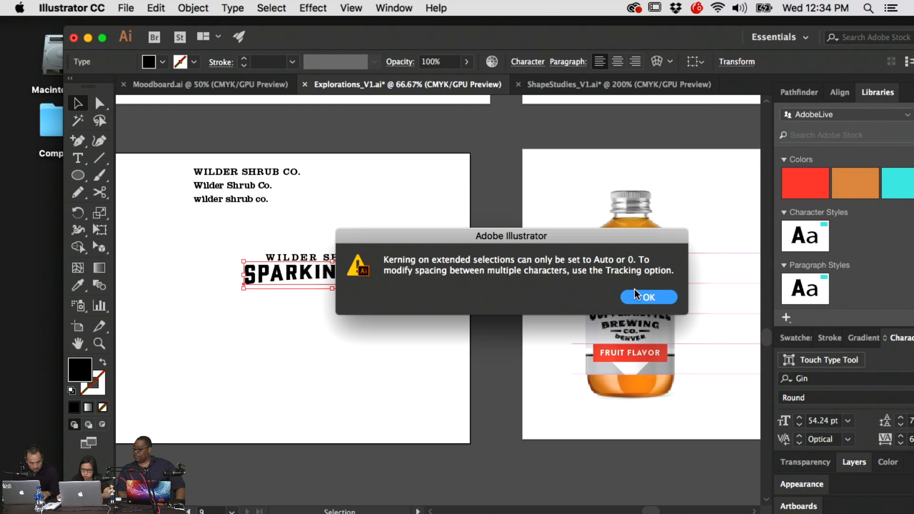
click(647, 297)
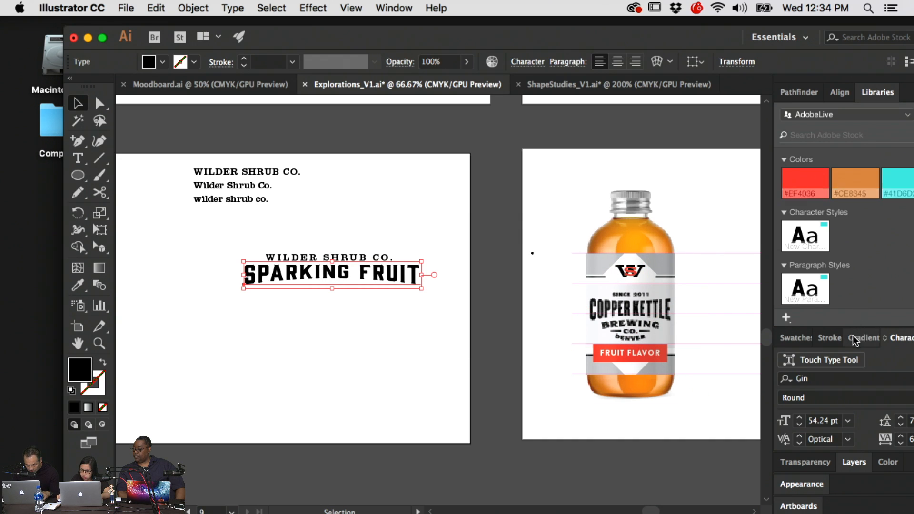
drag(901, 341, 753, 315)
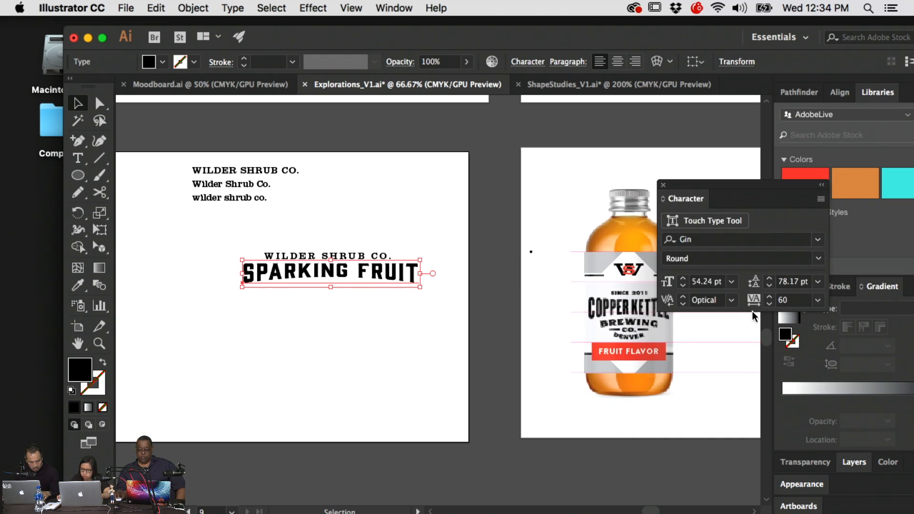
scroll(810, 282, down, 10)
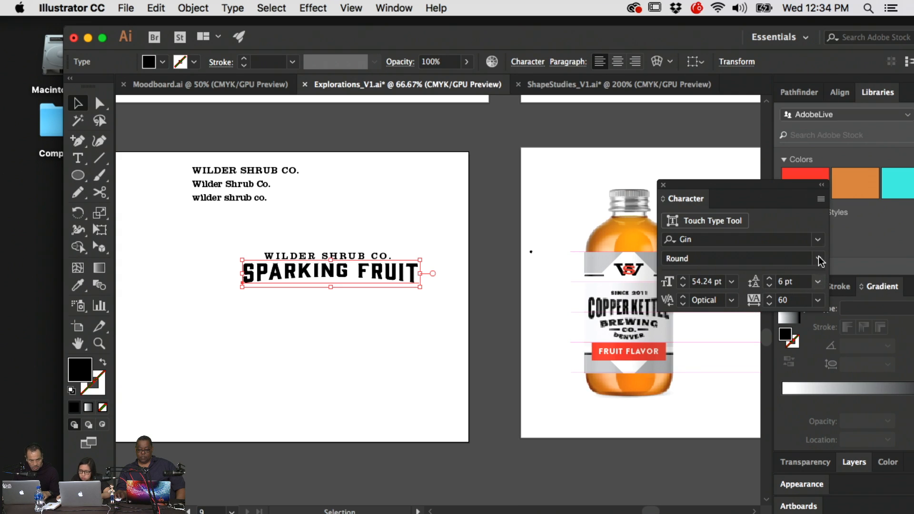
click(821, 199)
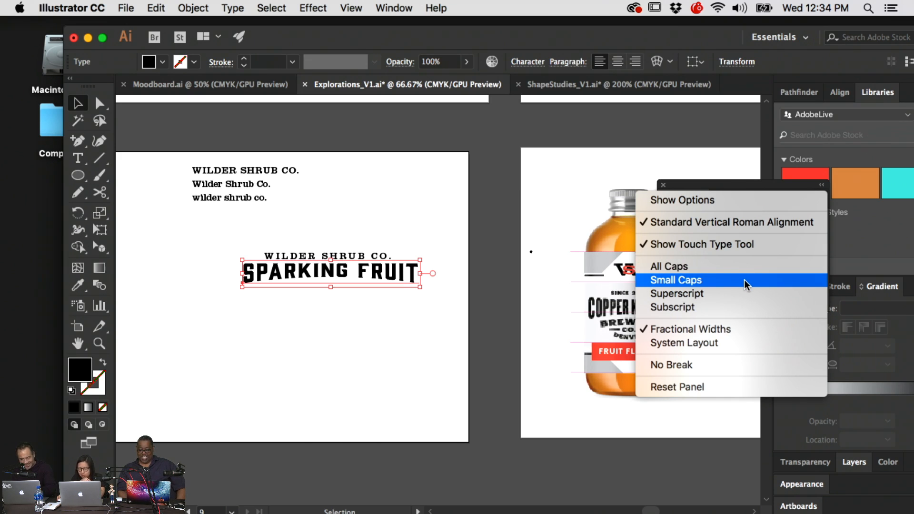
click(492, 249)
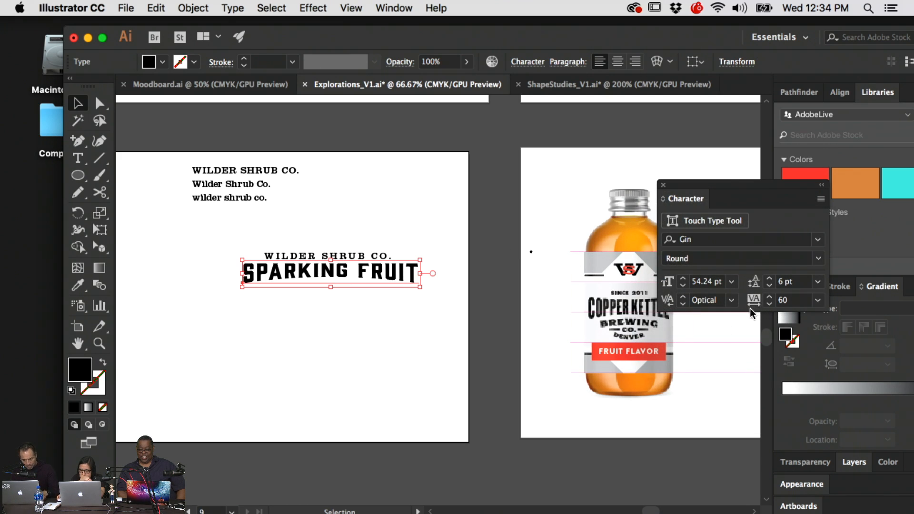
key(super+z)
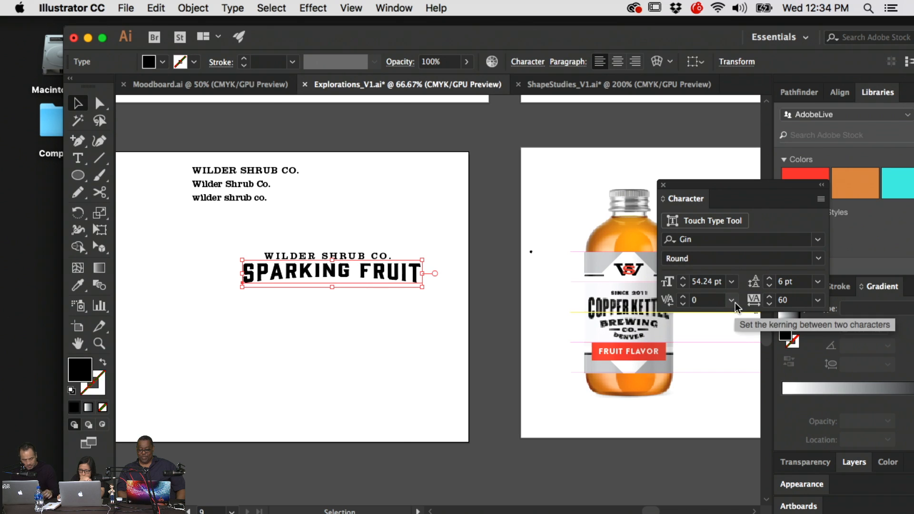
- Set the SPARKING FRUIT line's leading to 75 pt and deselect the text
click(808, 286)
text(75 pt)
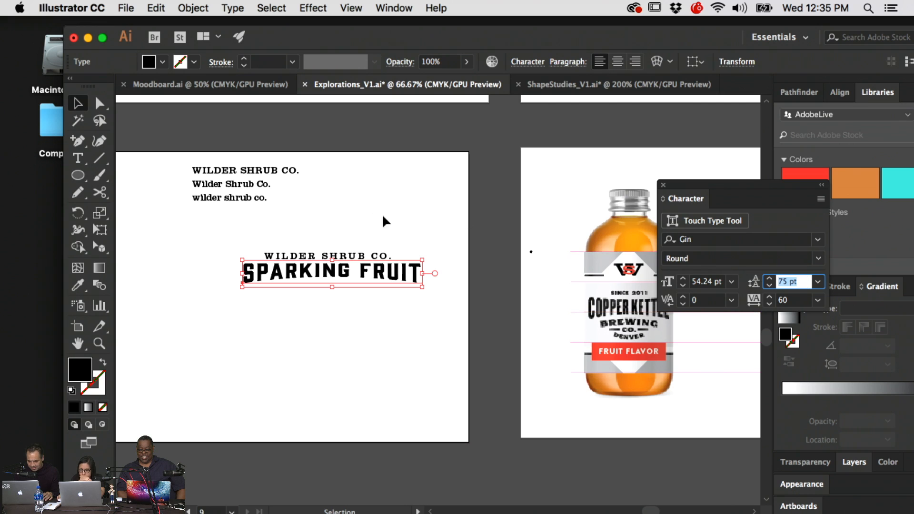
scroll(224, 108, up, 1)
click(102, 102)
click(368, 184)
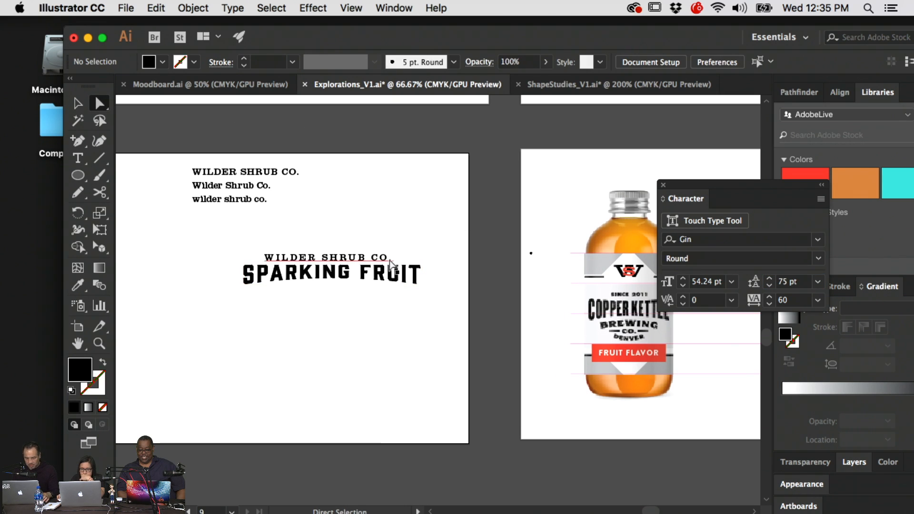
scroll(429, 228, up, 2)
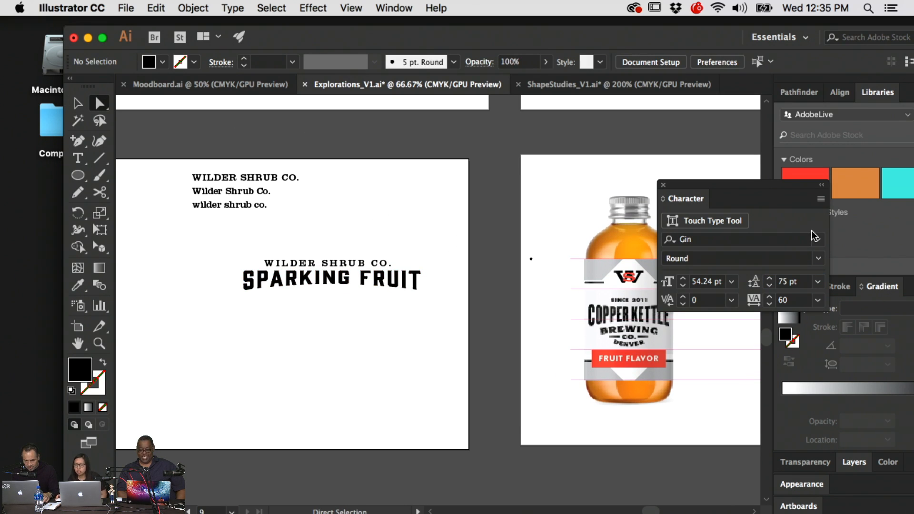
- Show the full Character options and set the SPARKING FRUIT line's vertical scale to 120%
click(819, 202)
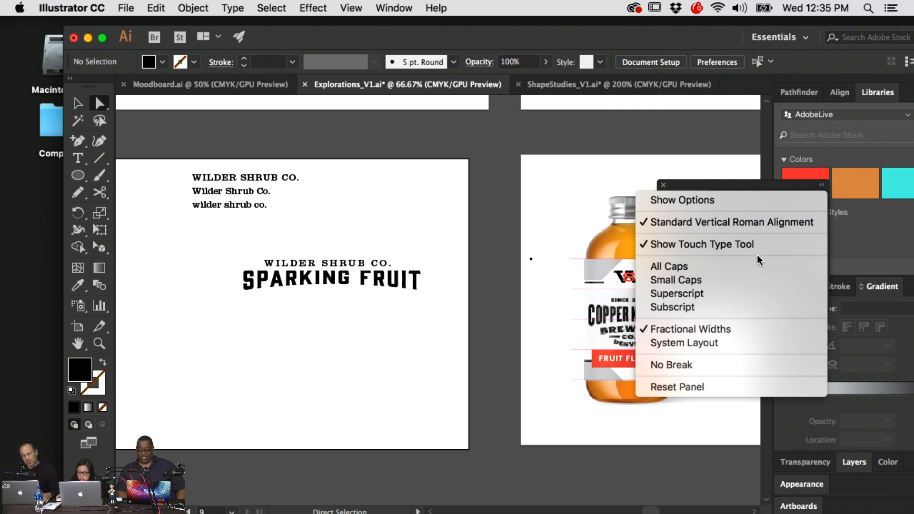
click(709, 202)
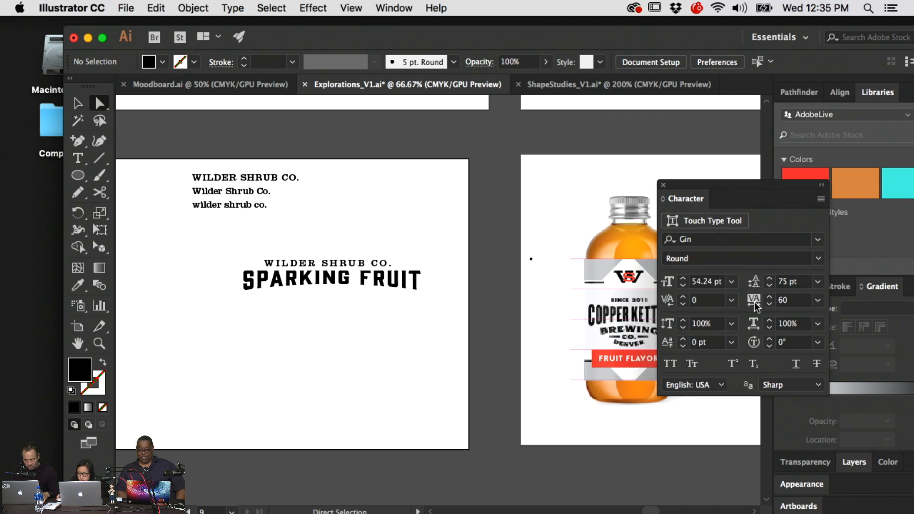
click(316, 283)
click(712, 343)
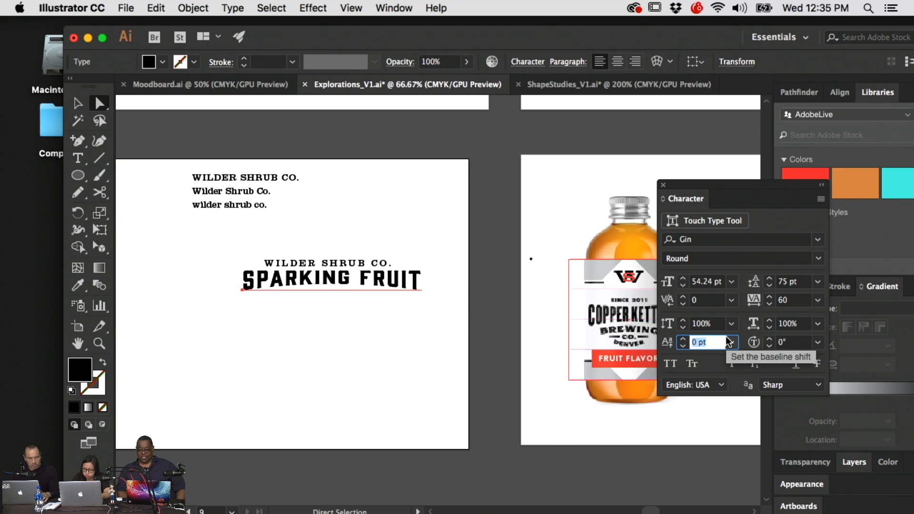
click(704, 319)
text(13)
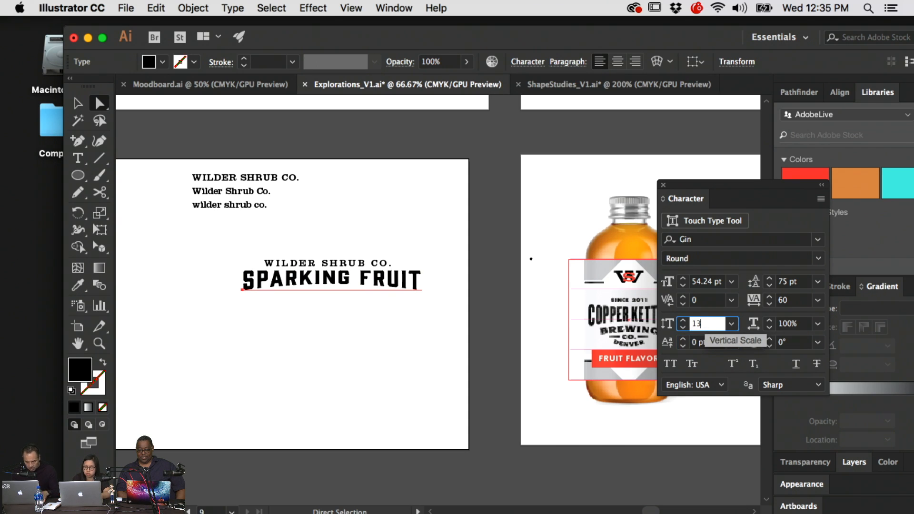
key(Return)
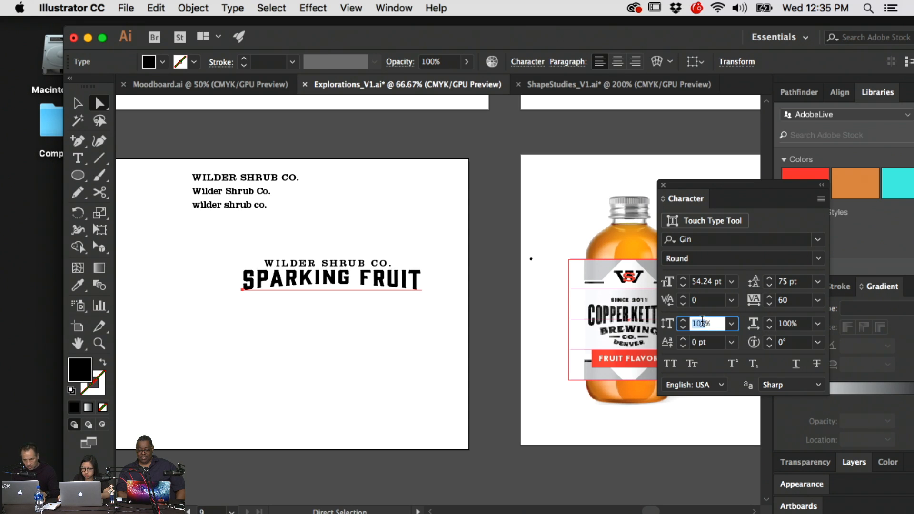
text(120)
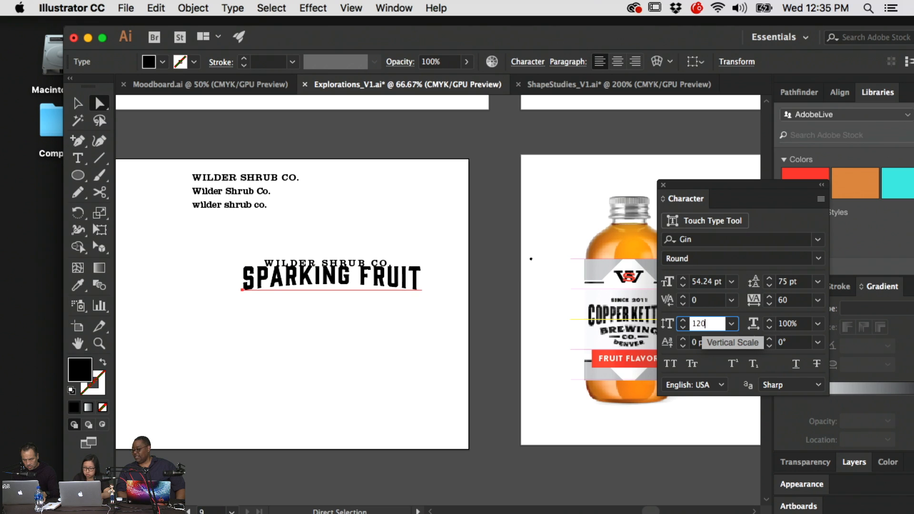
key(Return)
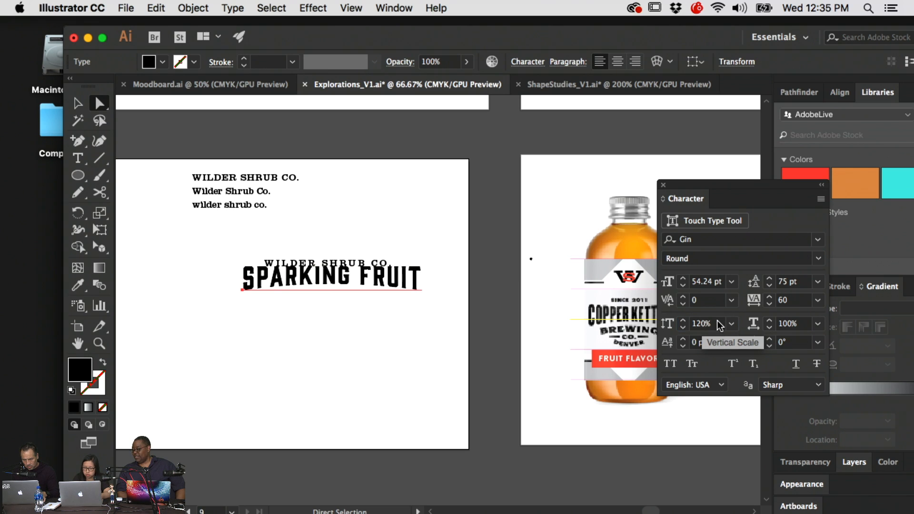
- Move the SPARKING FRUIT line down to clear the WILDER SHRUB CO. line above it, and deselect it
click(528, 237)
click(412, 275)
key(shift+Down)
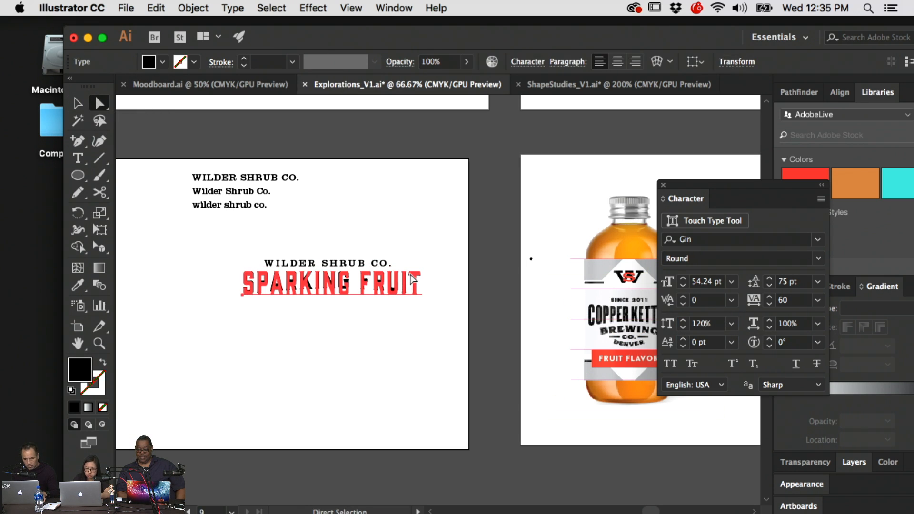
click(431, 242)
- Select the WILDER SHRUB CO. and SPARKING FRUIT lines of the lockup together and bring up the alignment options
drag(434, 289, 557, 295)
click(488, 296)
shift+click(418, 268)
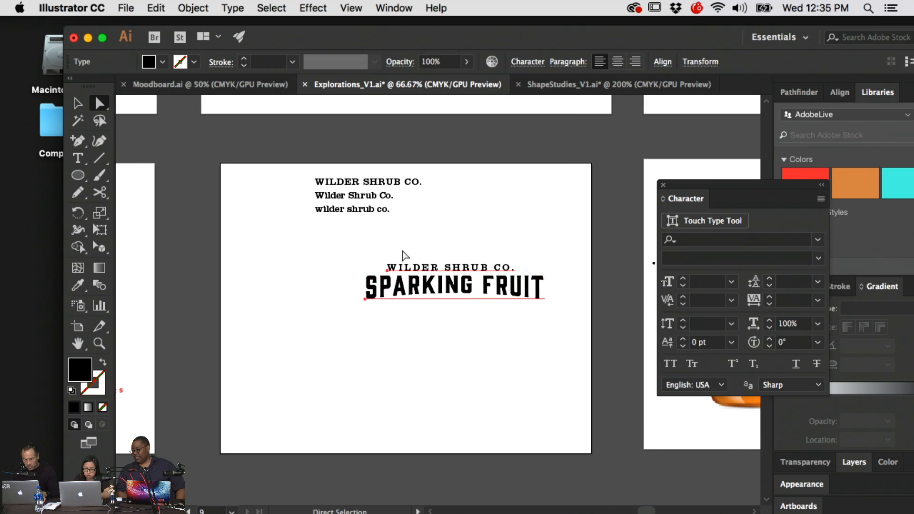
key(v)
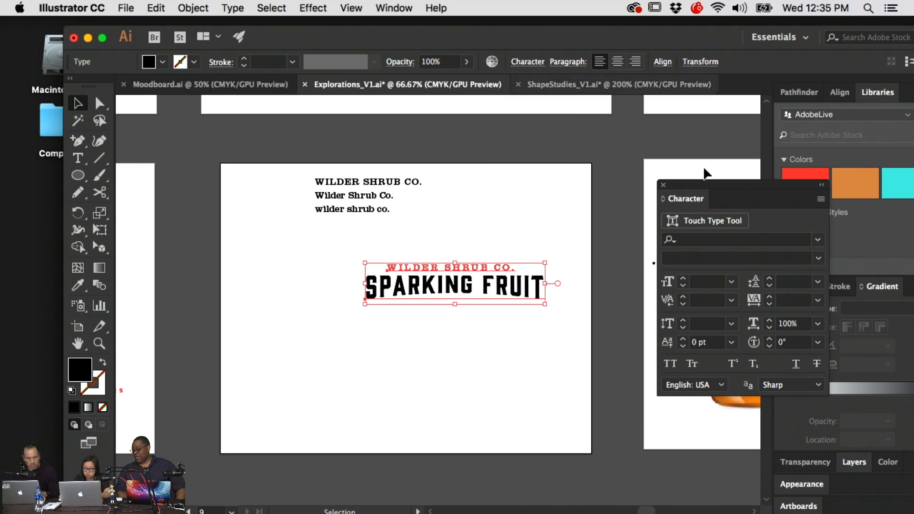
click(838, 92)
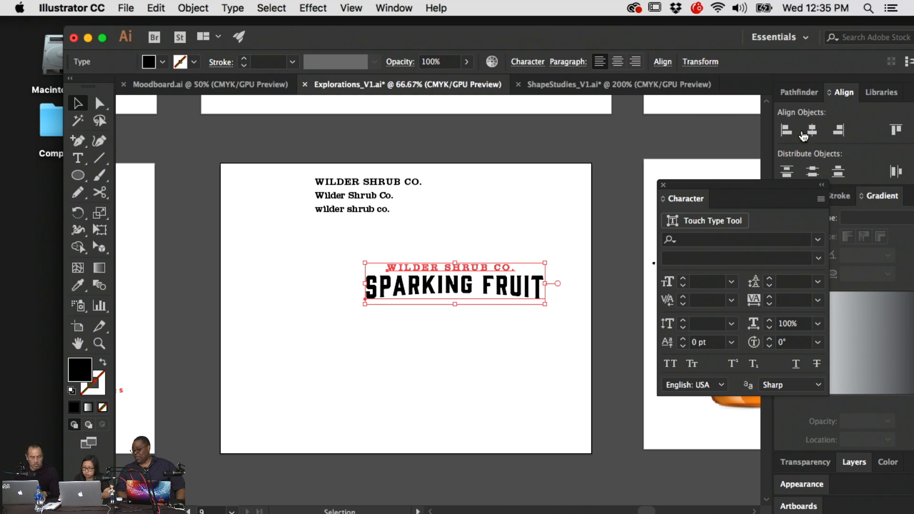
click(621, 150)
drag(529, 169, 388, 172)
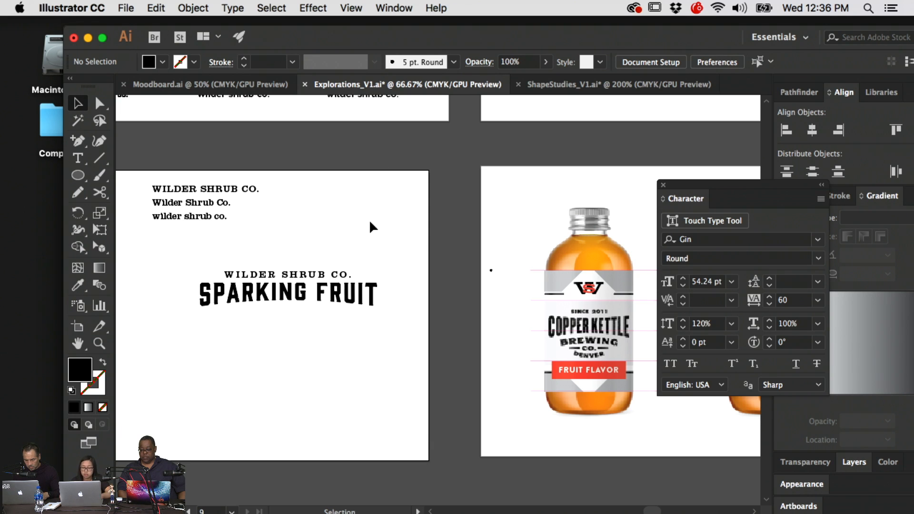
drag(371, 227, 323, 182)
click(549, 300)
drag(553, 286, 429, 291)
key(super+z)
click(358, 286)
drag(367, 304, 584, 315)
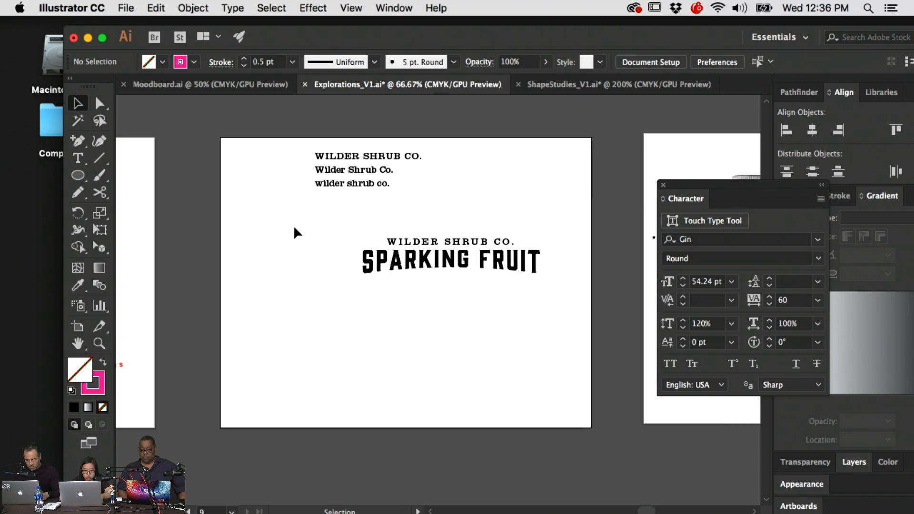
click(80, 164)
scroll(442, 304, right, 4)
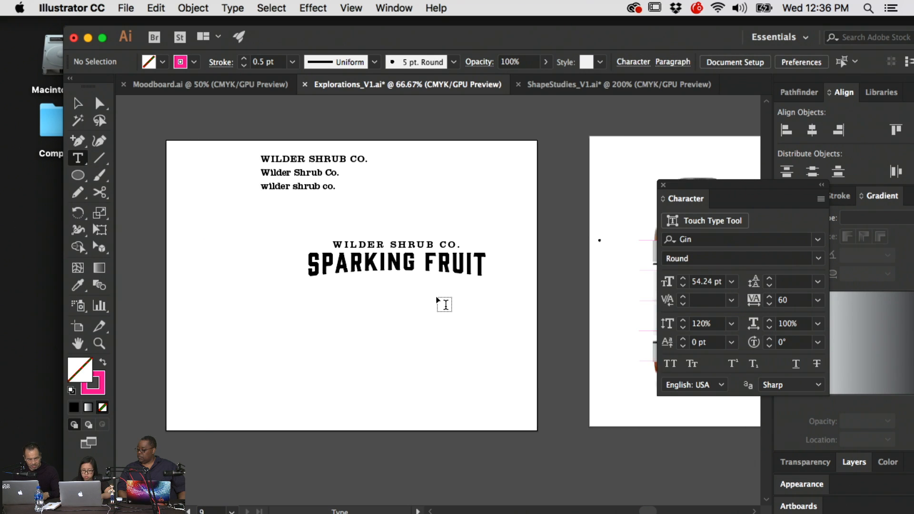
scroll(335, 291, right, 3)
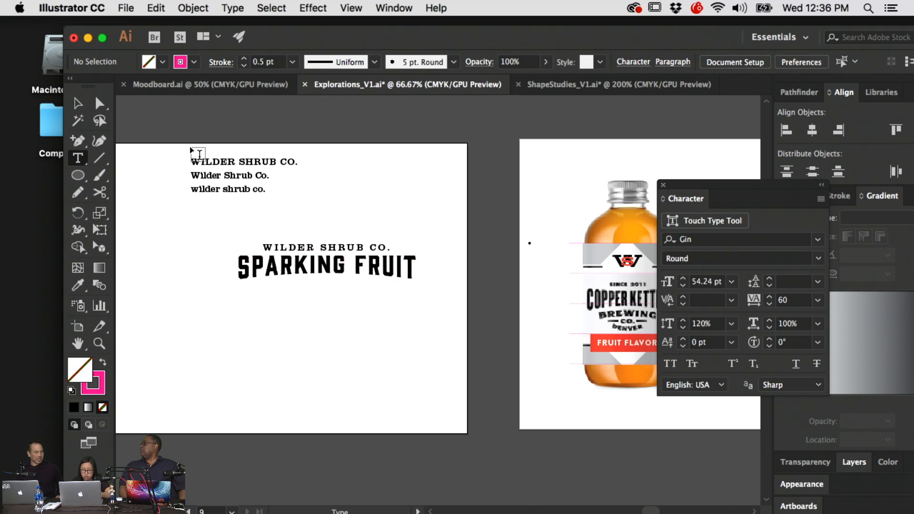
click(99, 102)
scroll(392, 300, left, 1)
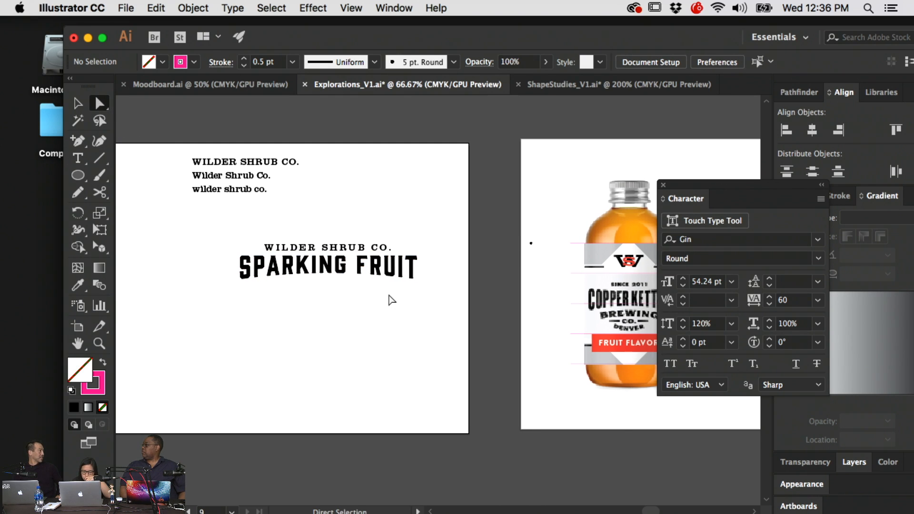
scroll(392, 300, right, 2)
scroll(391, 299, left, 1)
key(space)
drag(283, 303, 247, 322)
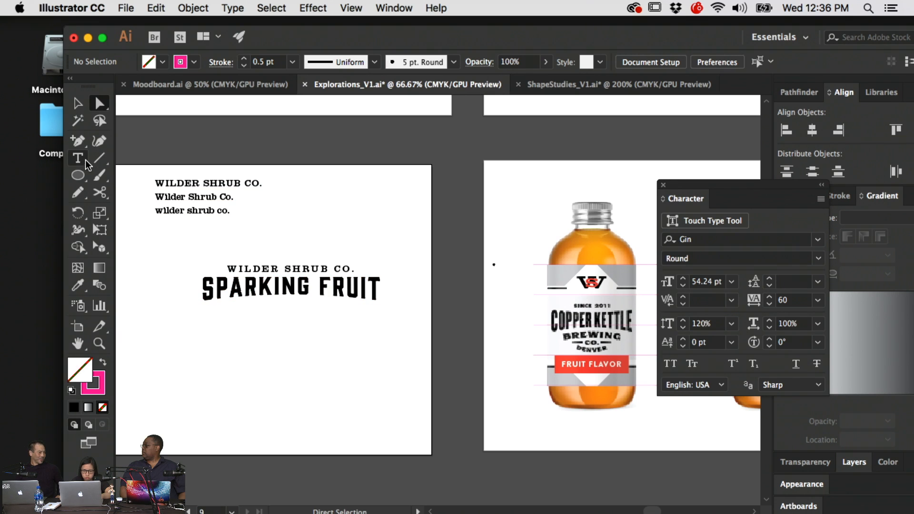
- Duplicate the SPARKING FRUIT text directly below the original and change the copy's wording to SATE YOUR
key(v)
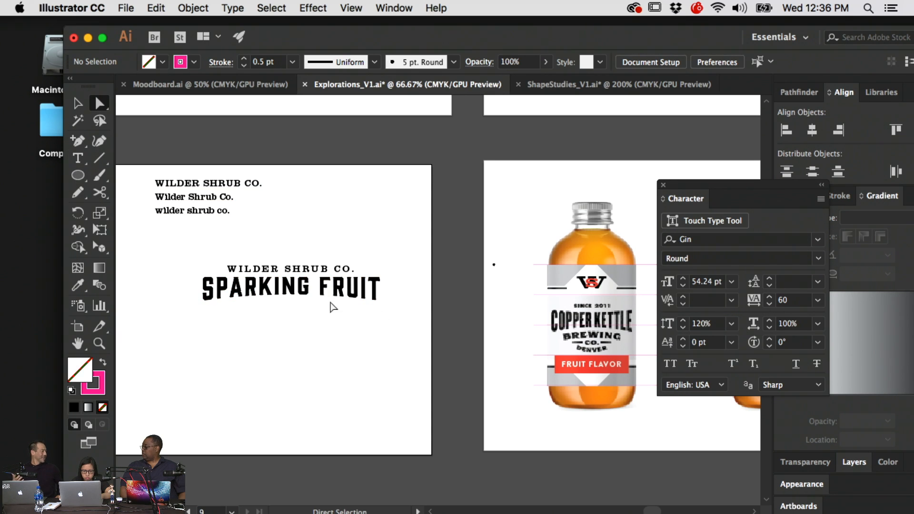
click(351, 292)
drag(351, 293, 365, 322)
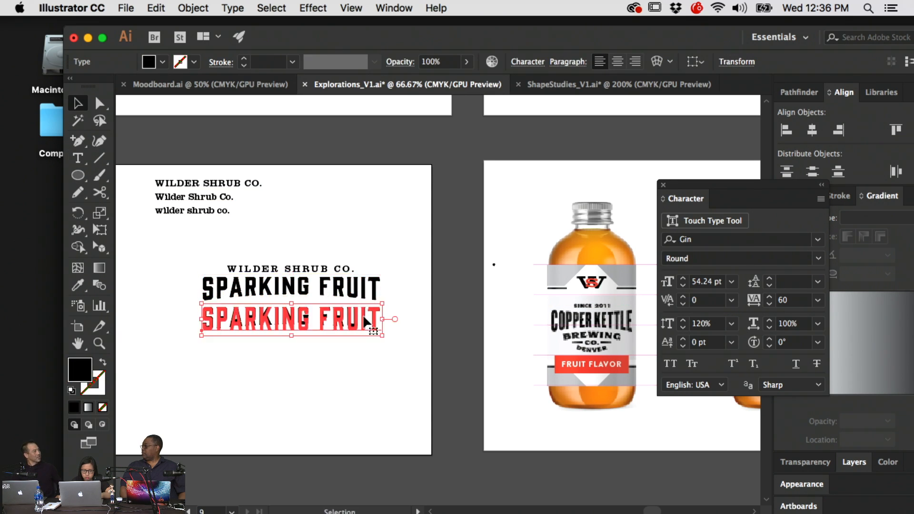
double_click(336, 314)
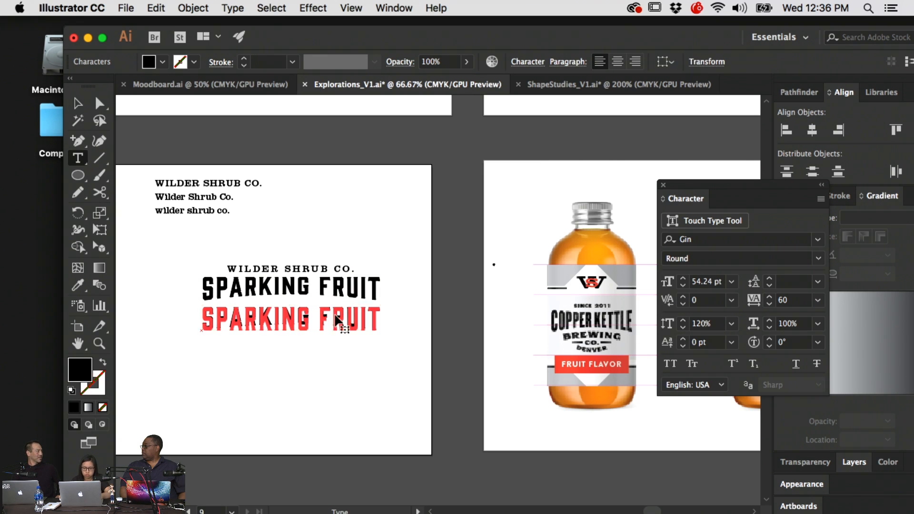
key(super+a)
text(D)
key(BackSpace)
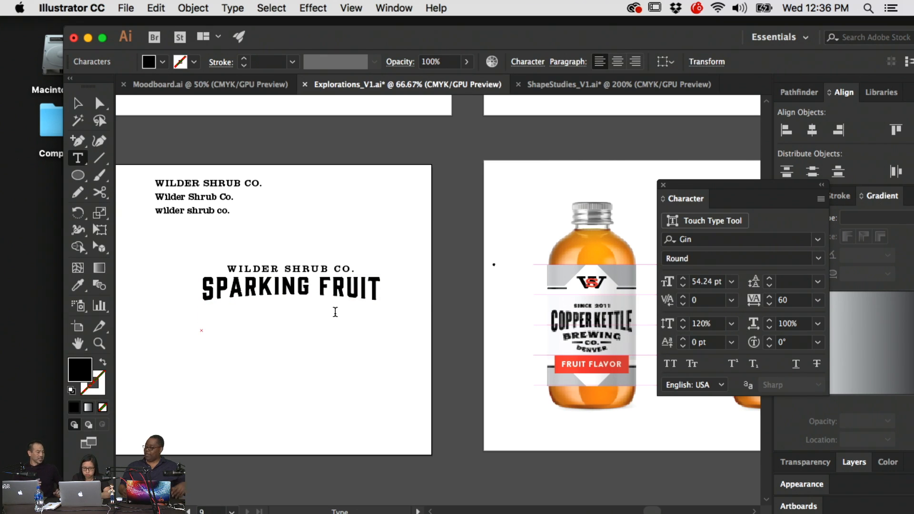
text(F)
key(BackSpace)
text(SATE YOUR)
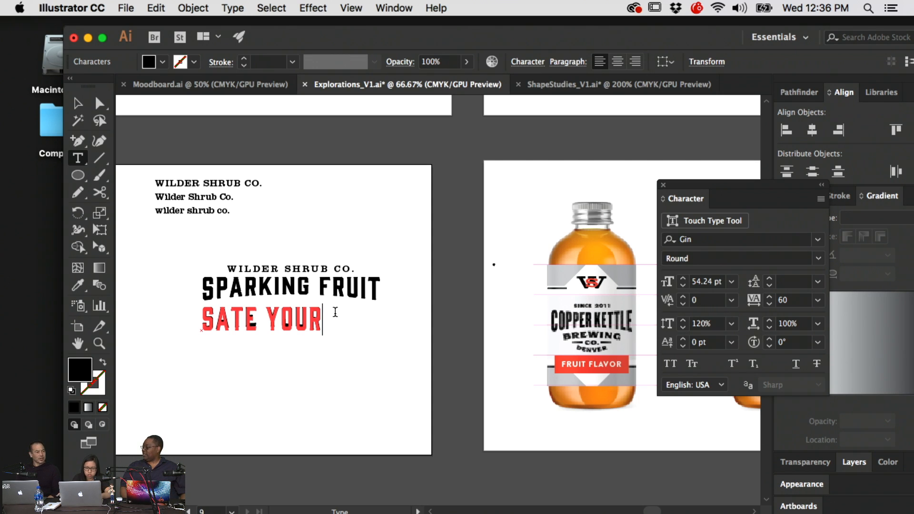
- Delete the straight SATE YOUR text line beneath SPARKING FRUIT
click(100, 102)
click(384, 230)
drag(368, 229, 429, 289)
drag(274, 243, 347, 307)
drag(437, 441, 506, 262)
key(v)
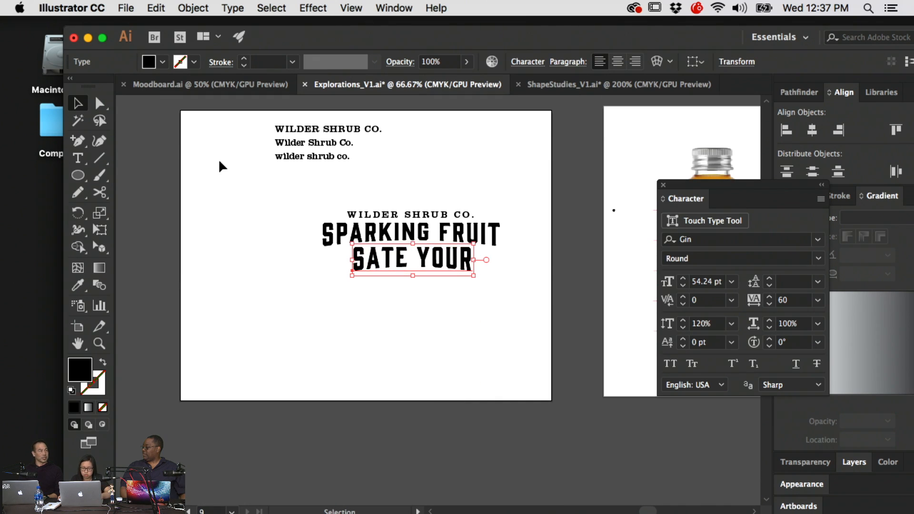
key(Delete)
- Draw a circle, place it below SPARKING FRUIT, and give it a black outline with no fill
mouse_move(77, 175)
mouse_down()
mouse_move(150, 185)
mouse_move(102, 210)
mouse_up()
drag(392, 331, 534, 472)
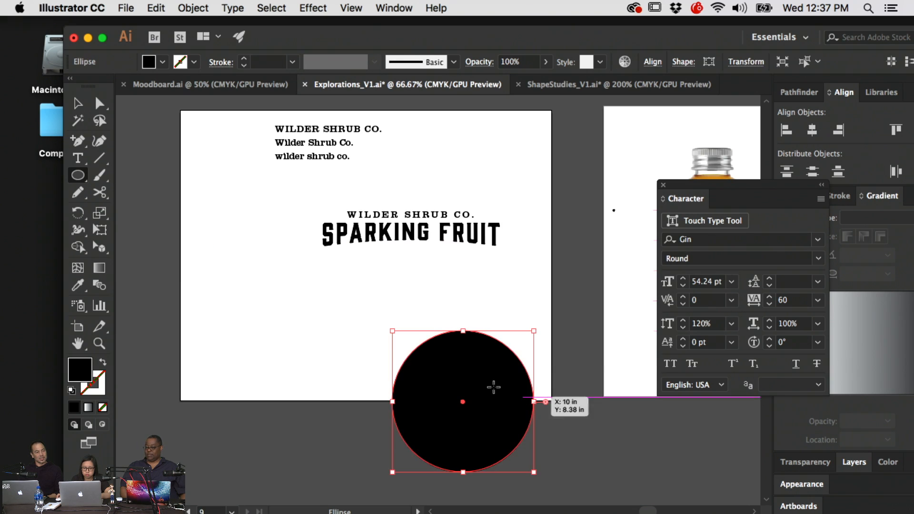
key(v)
drag(481, 394, 424, 345)
key(shift+x)
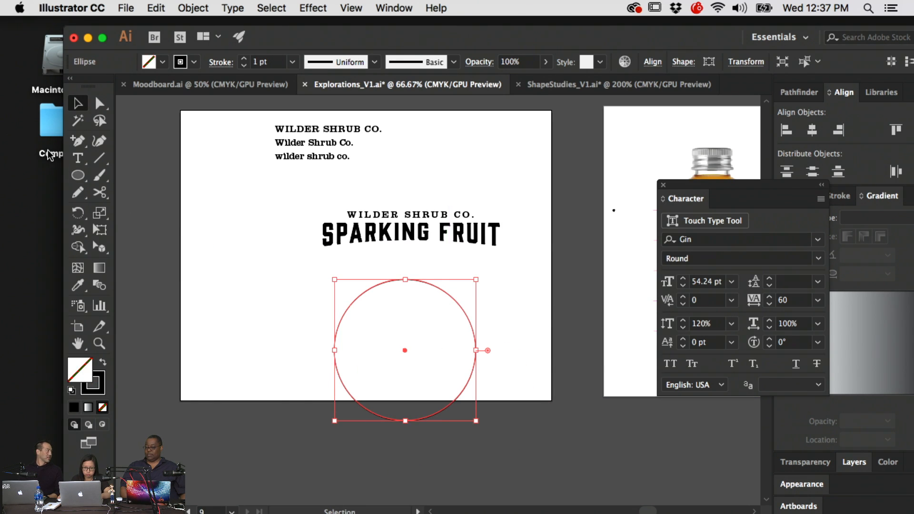
key(t)
click(382, 287)
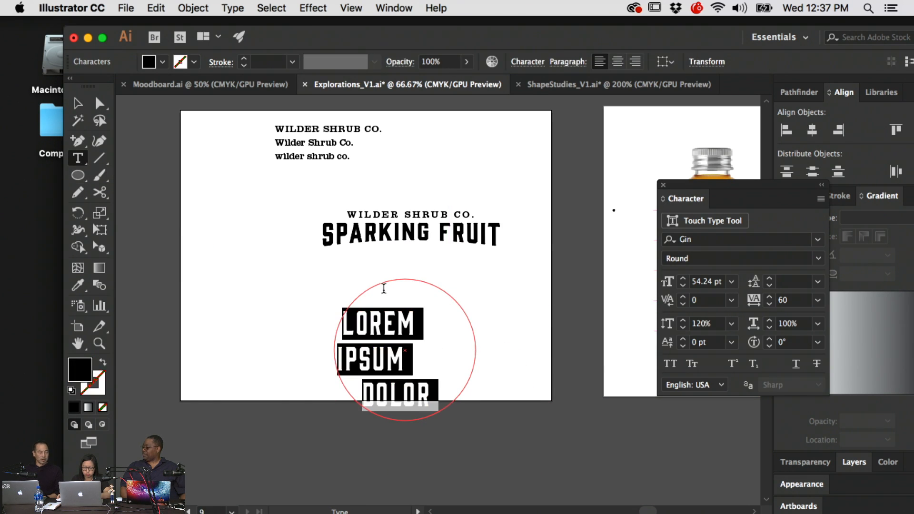
key(ctrl+z)
- Add the text SATE YOUR along the upper outside edge of the circle with the Type on a Path tool
drag(78, 157, 150, 195)
click(357, 297)
text(SA)
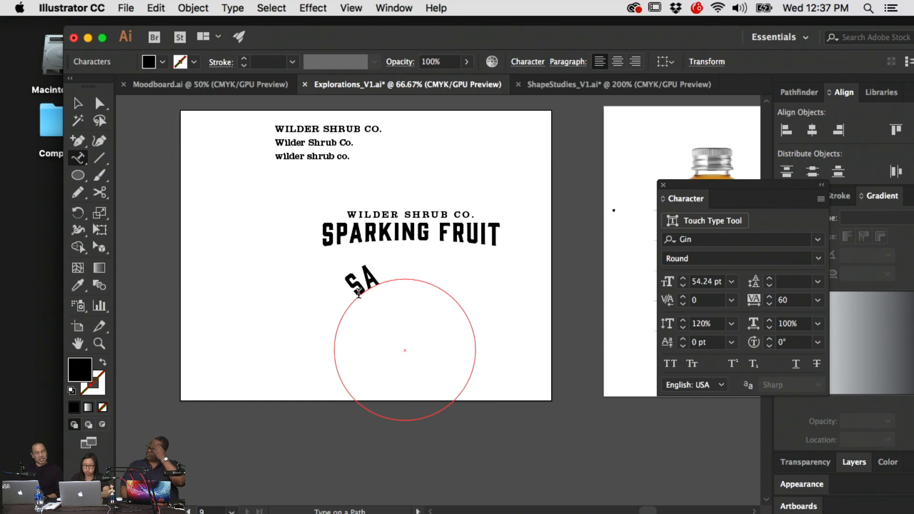
text(TE YOURS)
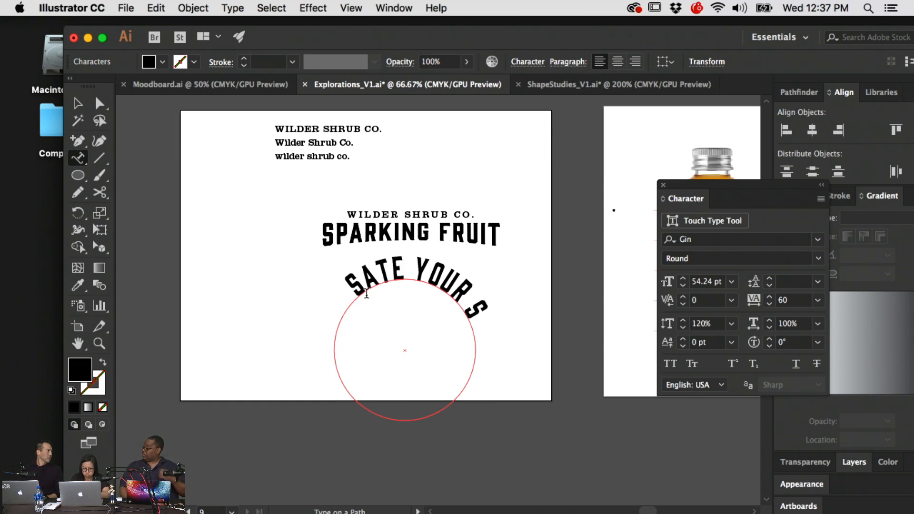
text( SW)
key(BackSpace)
key(BackSpace)
key(BackSpace)
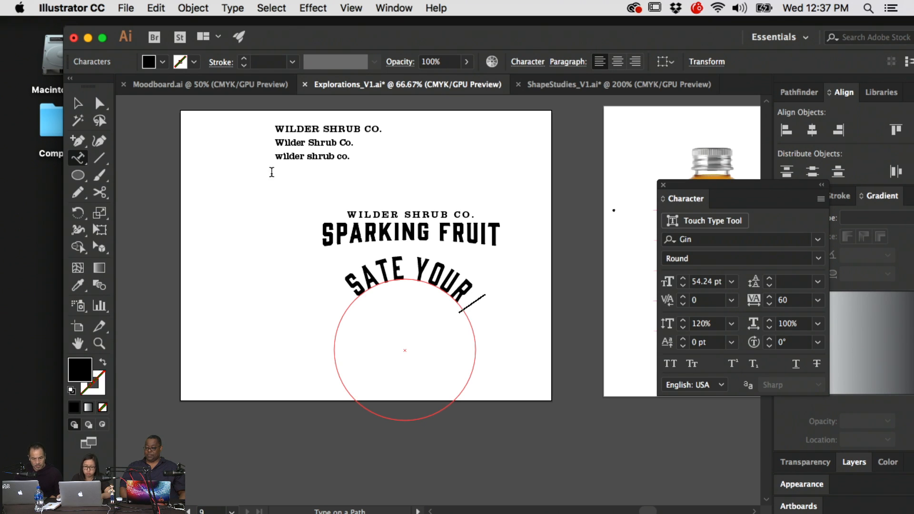
key(Escape)
- Paste a copy of the Brandon Grotesque Black name sample onto the logo artboard, and delete it
scroll(402, 328, up, 10)
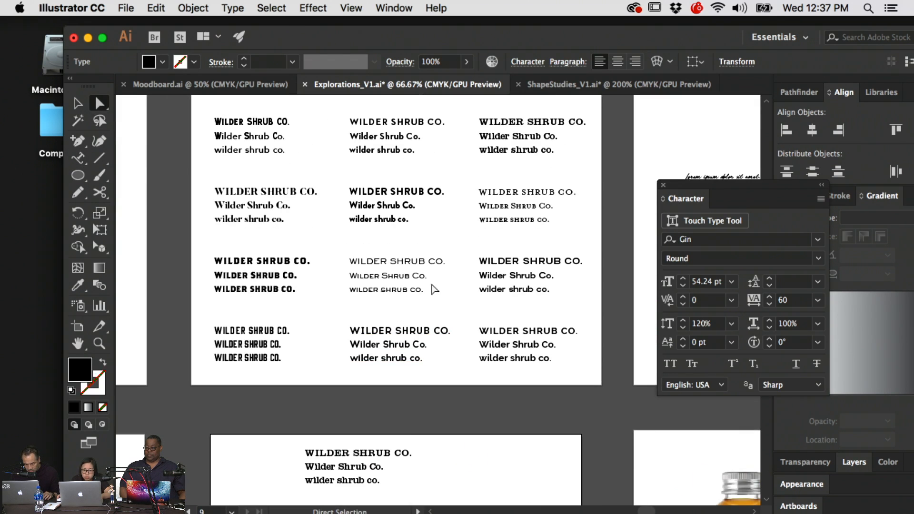
click(404, 191)
scroll(428, 375, down, 10)
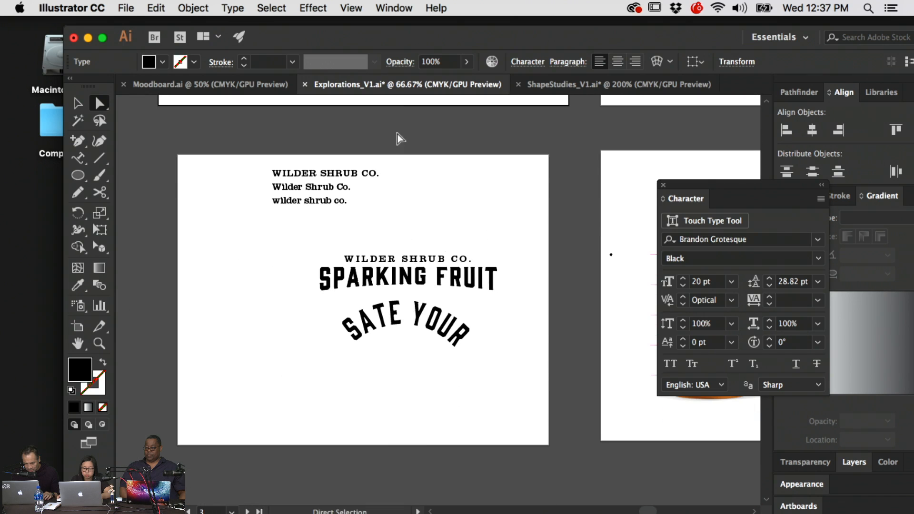
key(cmd+v)
drag(538, 338, 537, 338)
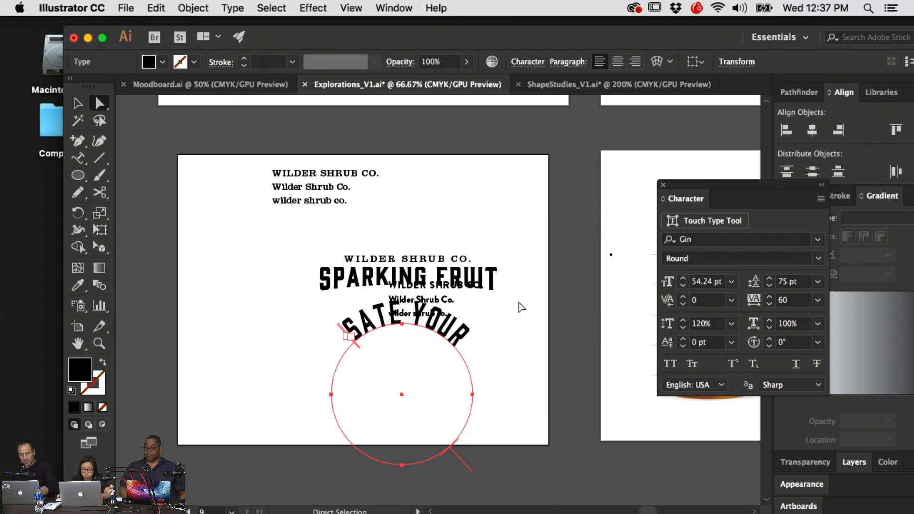
click(518, 309)
click(420, 300)
key(Delete)
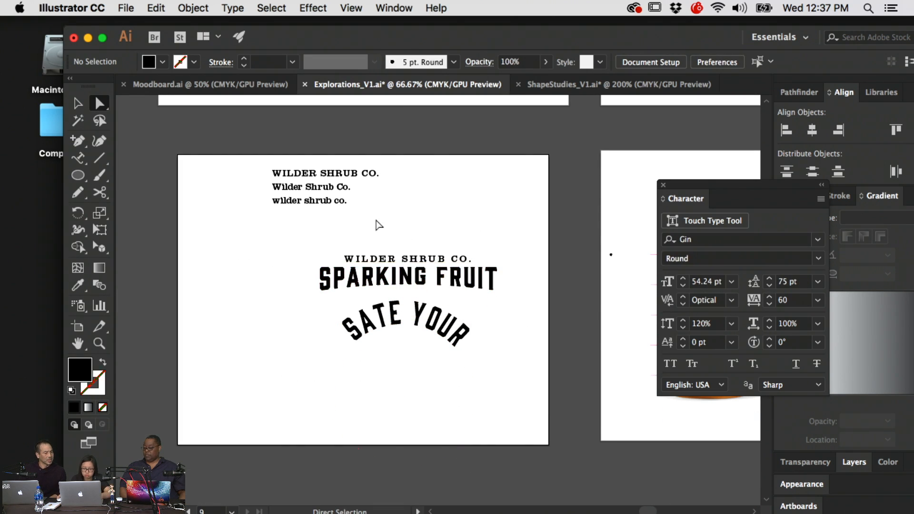
- Copy the Brothers-Bold name sample from the type study artboard and place it beside the curved SATE YOUR text
drag(378, 224, 405, 473)
click(323, 286)
key(cmd+c)
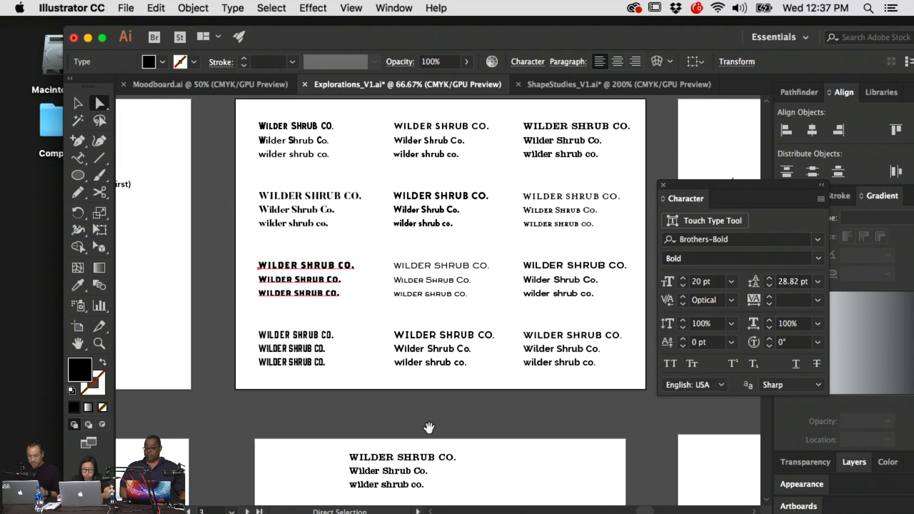
scroll(542, 269, down, 10)
key(cmd+v)
drag(447, 299, 571, 290)
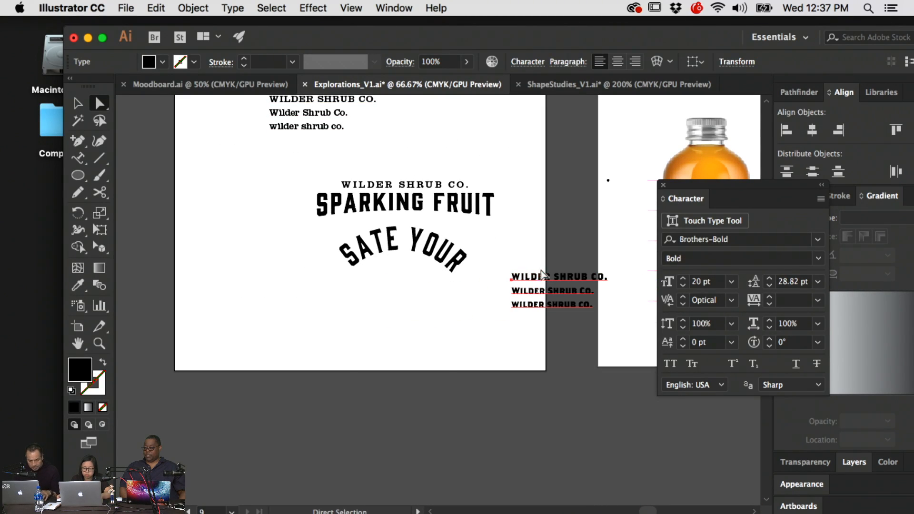
- Apply the Brothers-Bold sample's type style to the curved SATE YOUR text with the Eyedropper
key(t)
click(439, 252)
key(cmd+a)
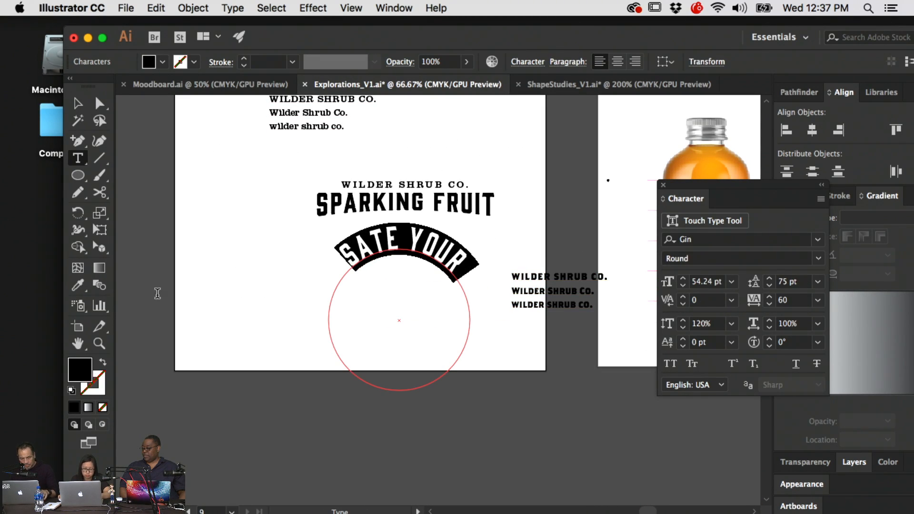
click(78, 285)
click(527, 279)
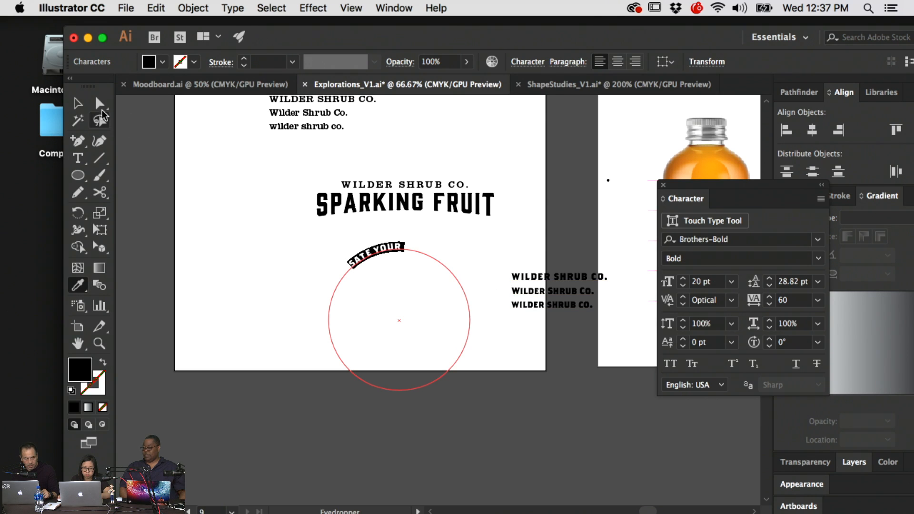
click(101, 105)
- Set the tracking of the curved SATE YOUR text to 120
key(t)
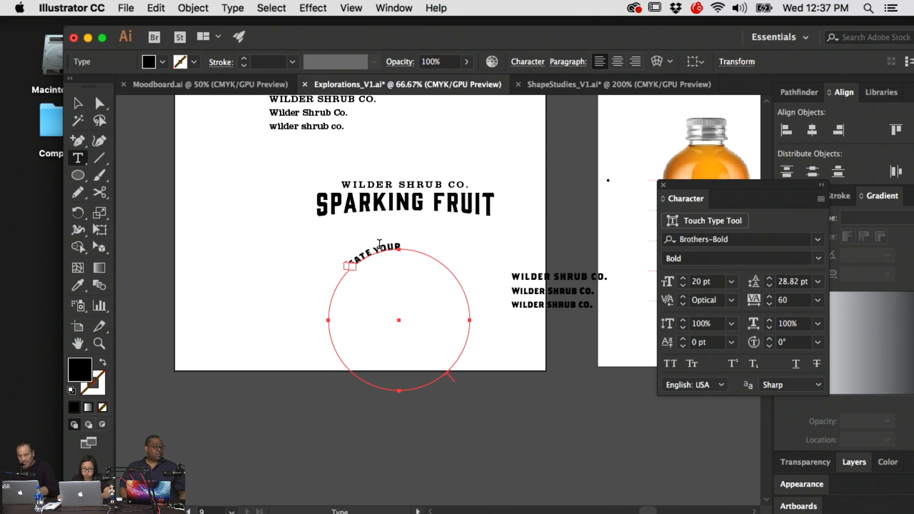
click(379, 243)
key(super+a)
key(alt+Right)
key(alt+Right)
key(alt+Right)
key(alt+Right)
key(alt+Right)
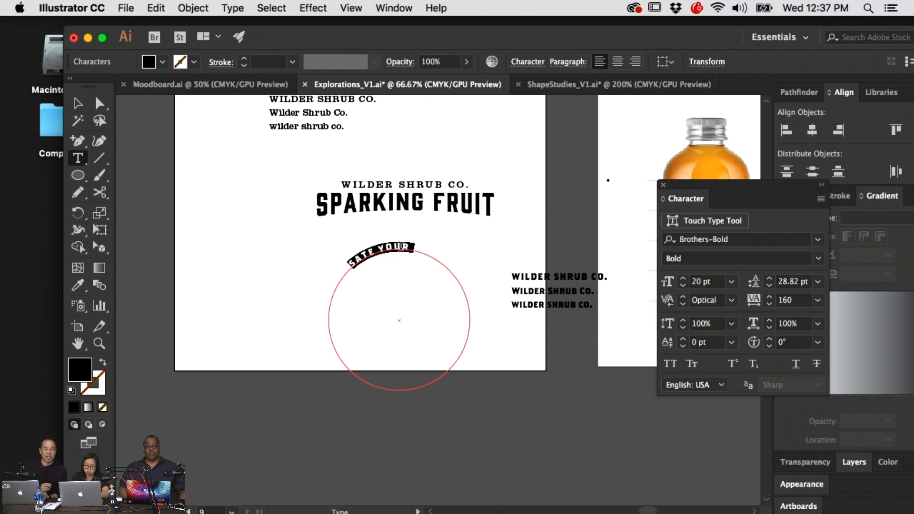
key(alt+Left)
key(alt+Left)
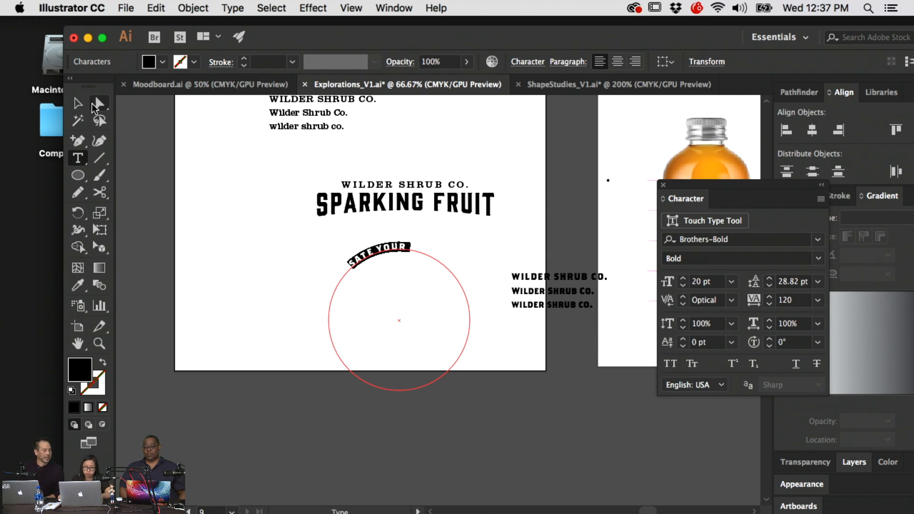
- Enlarge the curved SATE YOUR text with its circle to about 33.55 pt and move it closer beneath SPARKING FRUIT
key(Escape)
drag(467, 390, 565, 486)
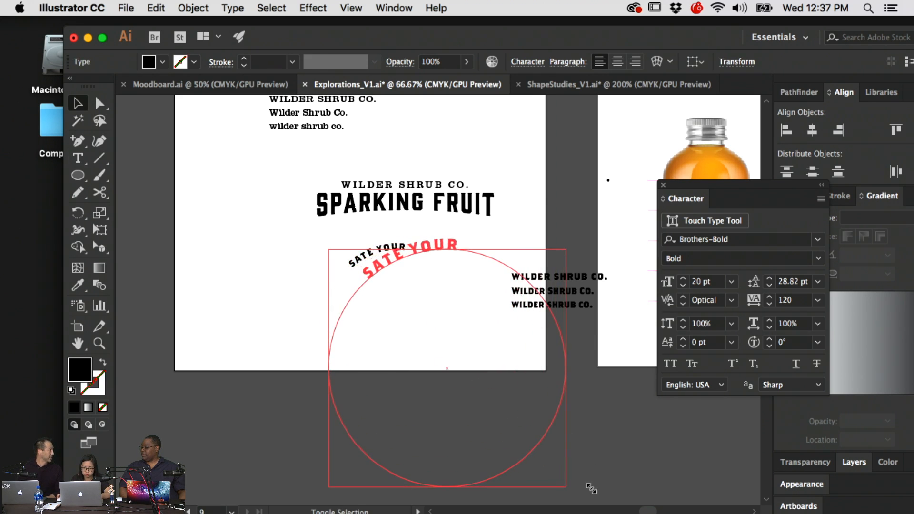
drag(388, 259, 352, 244)
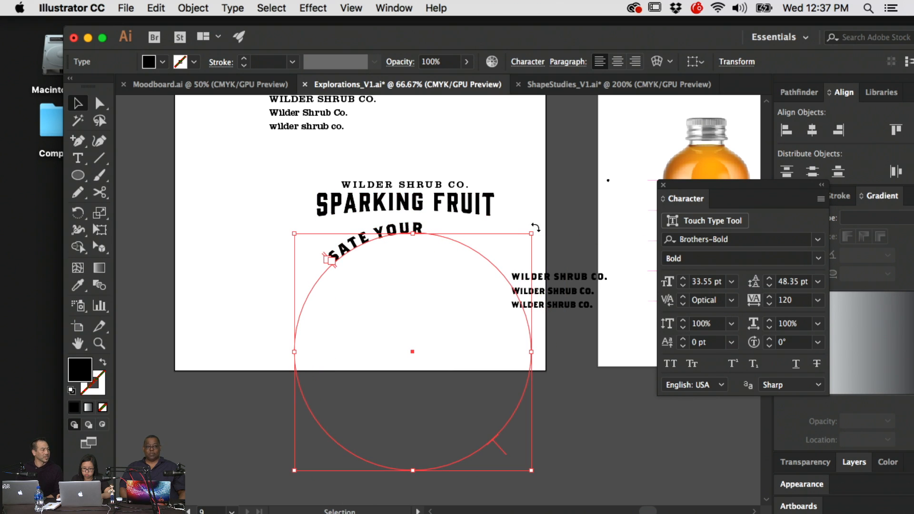
- Rotate the circle clockwise so SATE YOUR arches over its top, and nudge it under SPARKING FRUIT
drag(533, 230, 571, 269)
click(528, 198)
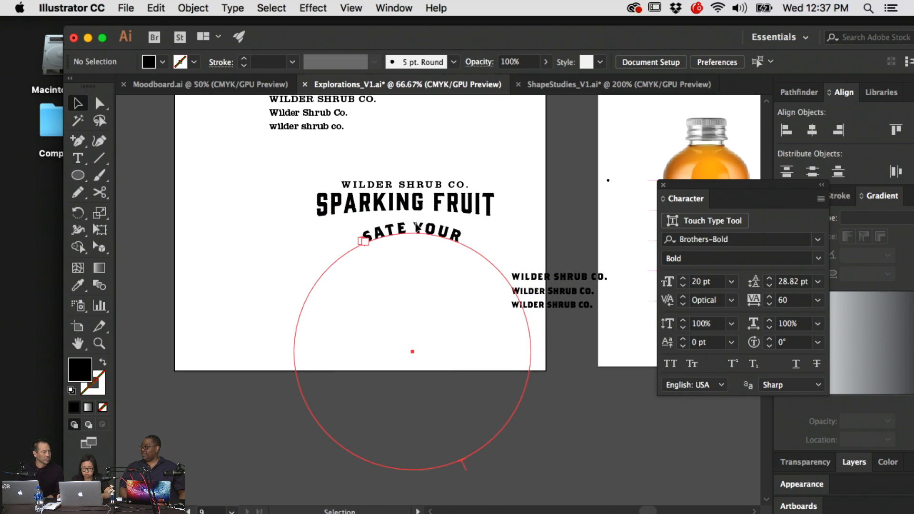
drag(423, 226, 414, 223)
- Align WILDER SHRUB CO., SPARKING FRUIT and the curved SATE YOUR text on their horizontal centers
click(456, 154)
drag(388, 250, 386, 251)
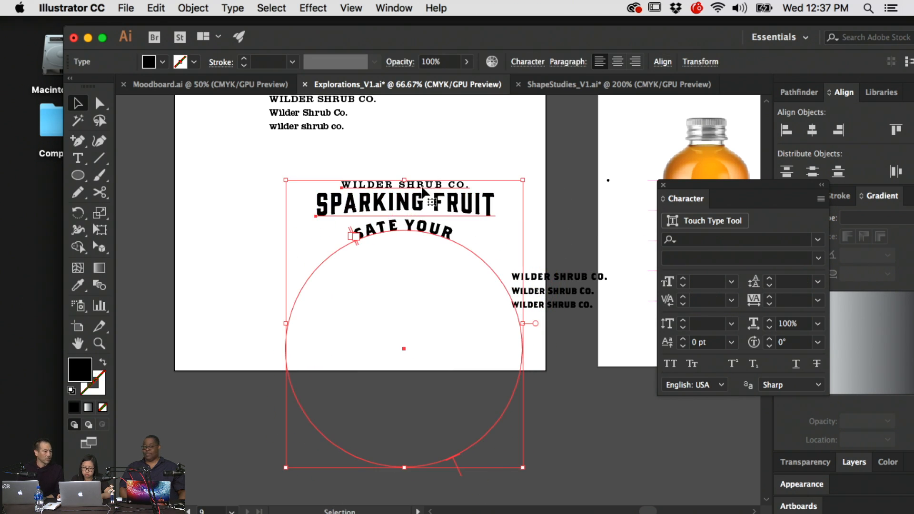
click(817, 127)
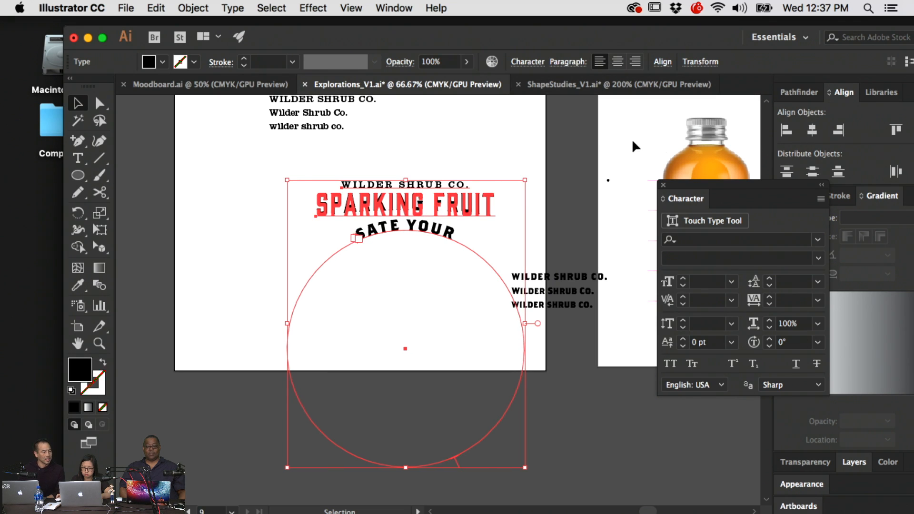
click(559, 137)
click(437, 231)
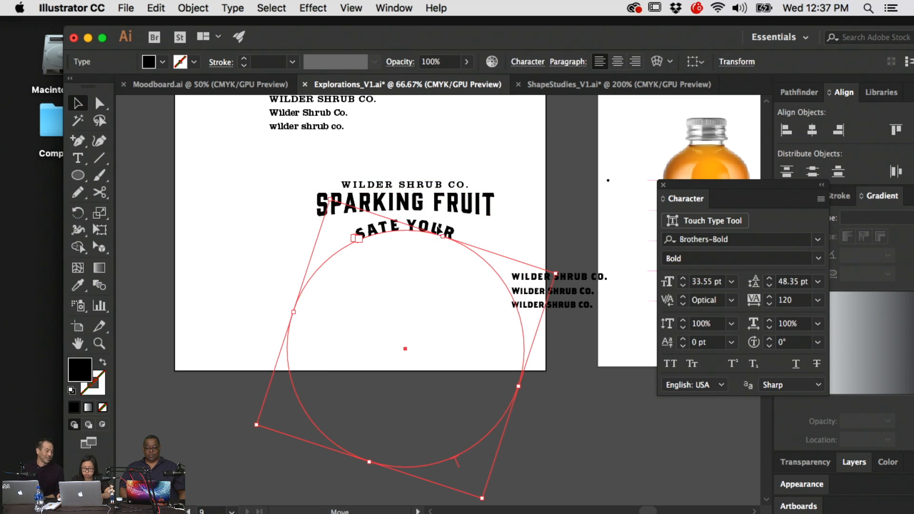
- Enlarge the curved SATE YOUR text with its circle to about 36.36 pt and nudge it slightly lower beneath SPARKING FRUIT
drag(438, 229, 438, 234)
drag(555, 280, 568, 272)
drag(432, 220, 431, 225)
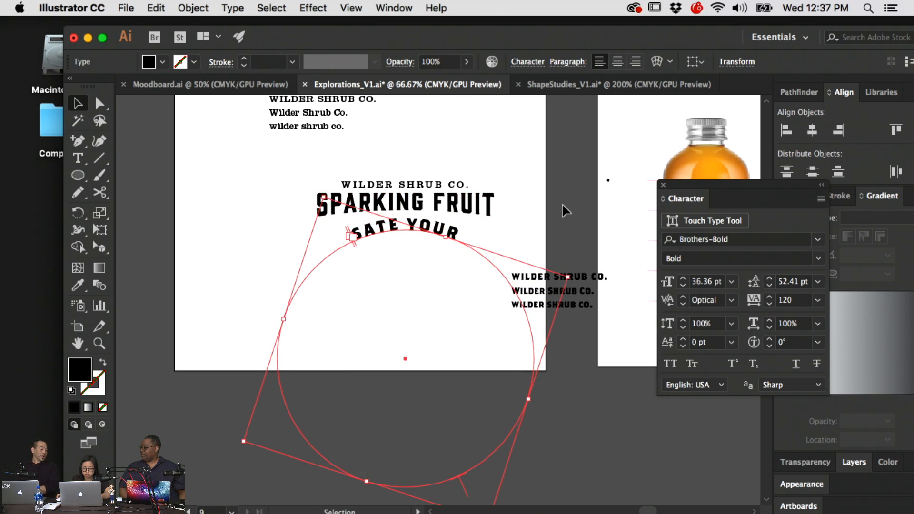
click(562, 204)
drag(547, 186, 512, 244)
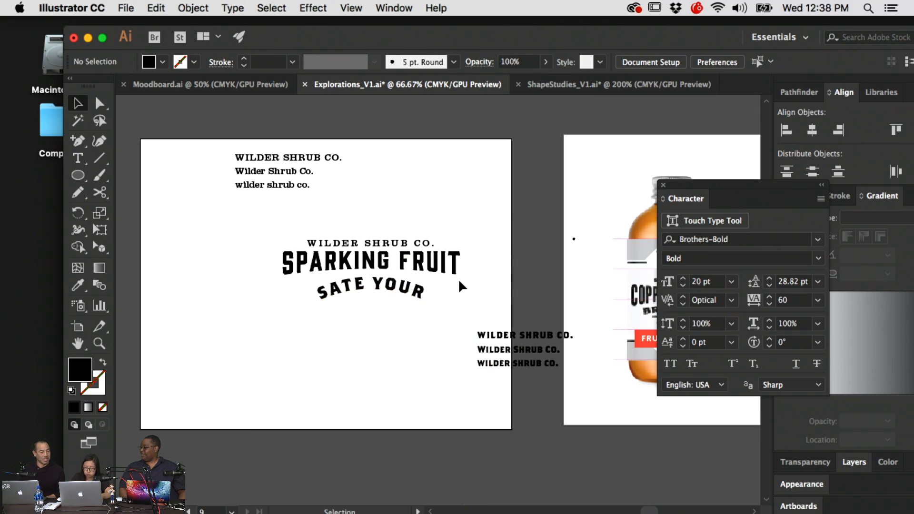
- Show the guides and grid and move the curved SATE YOUR text farther below SPARKING FRUIT
key(super+semicolon)
key(super+apostrophe)
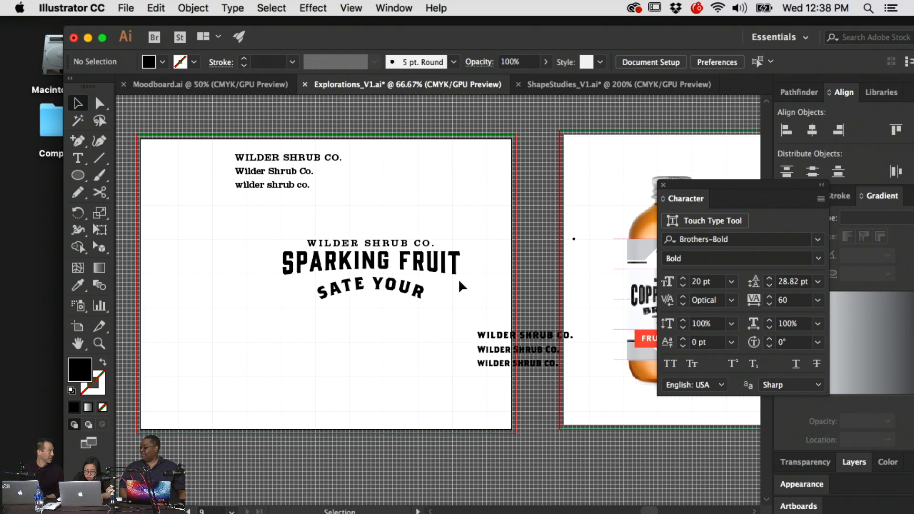
key(shift+equal)
key(super+equal)
key(super+equal)
key(super+equal)
drag(504, 341, 769, 321)
key(v)
drag(461, 223, 464, 257)
scroll(471, 261, right, 10)
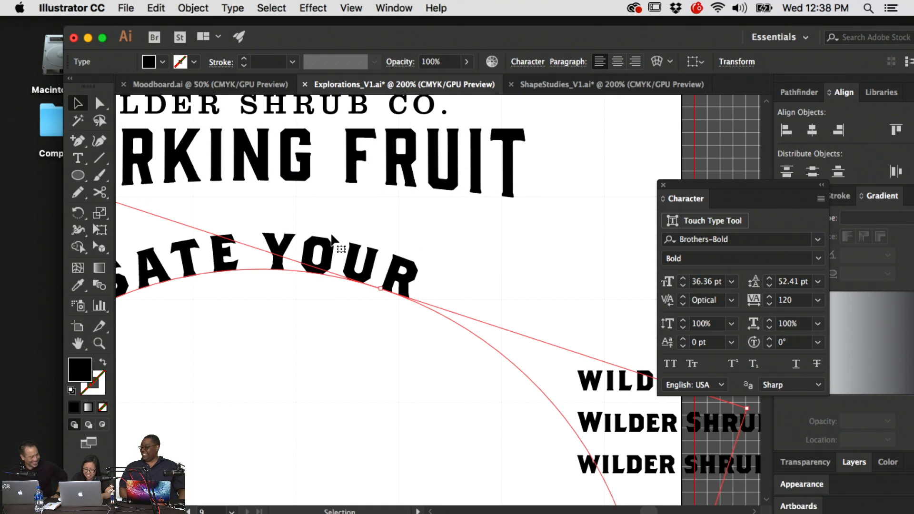
key(super+minus)
key(super+minus)
key(super+minus)
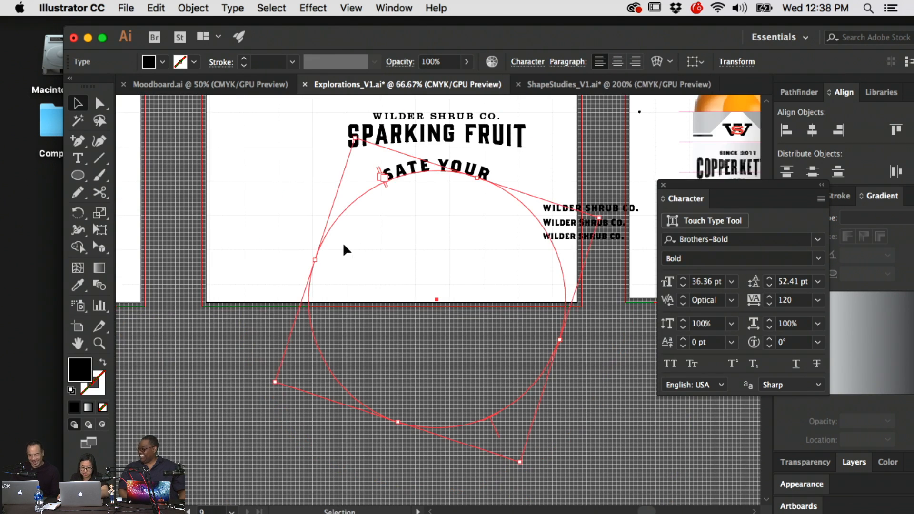
- Hide the guides and grid
scroll(346, 248, up, 5)
drag(345, 195, 346, 194)
key(super+semicolon)
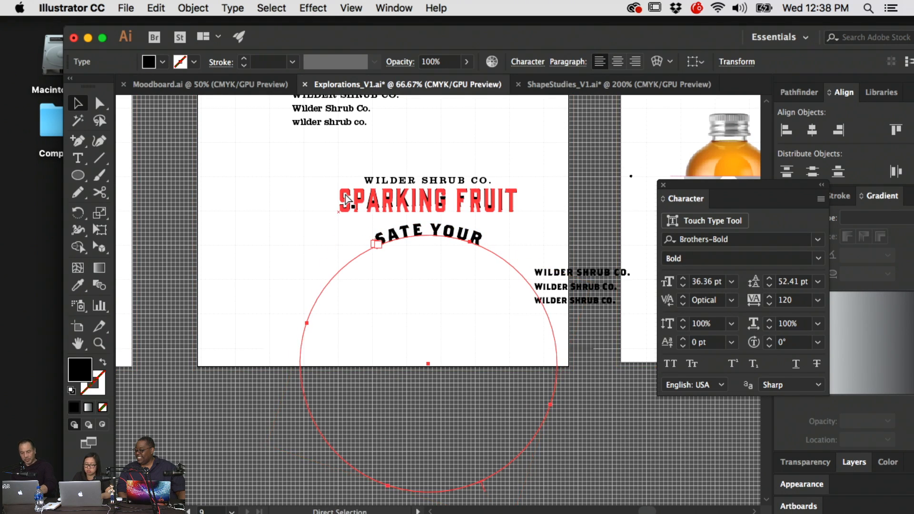
key(super+apostrophe)
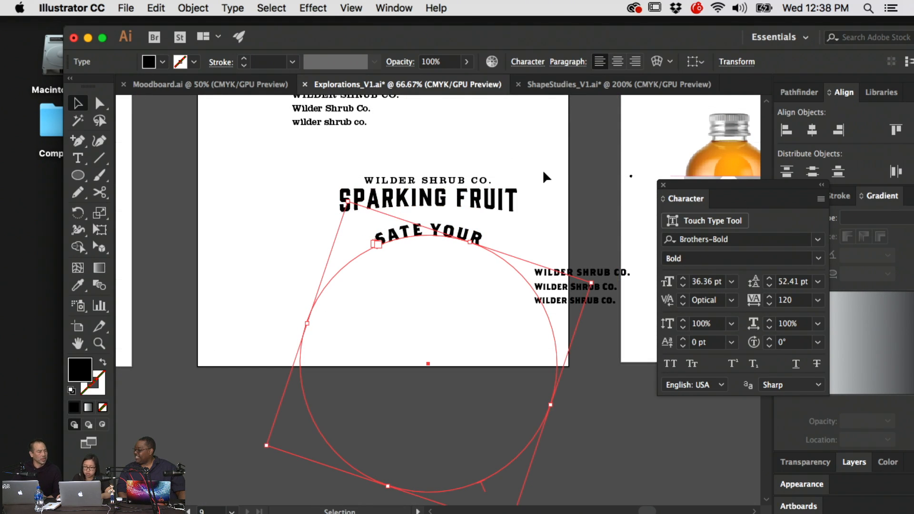
- Move the curved SATE YOUR text up closer to SPARKING FRUIT
click(543, 173)
drag(478, 236, 466, 232)
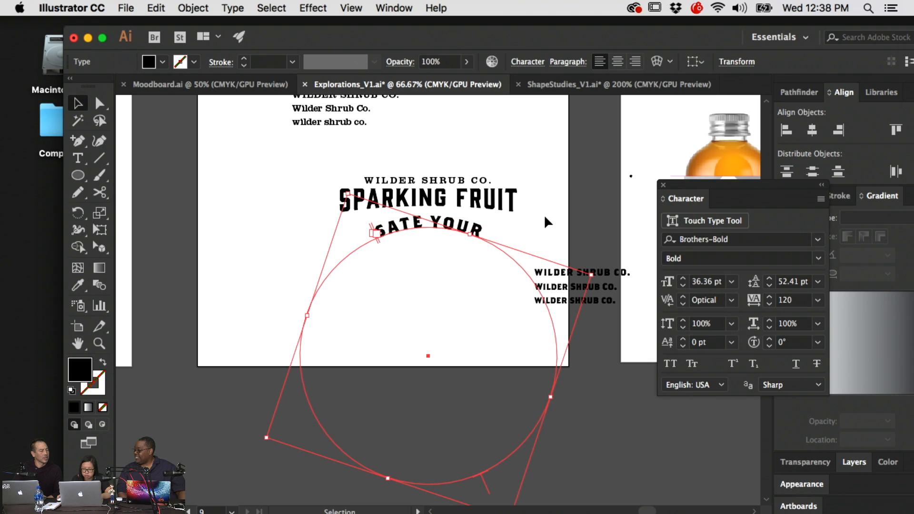
click(552, 220)
drag(555, 221, 505, 260)
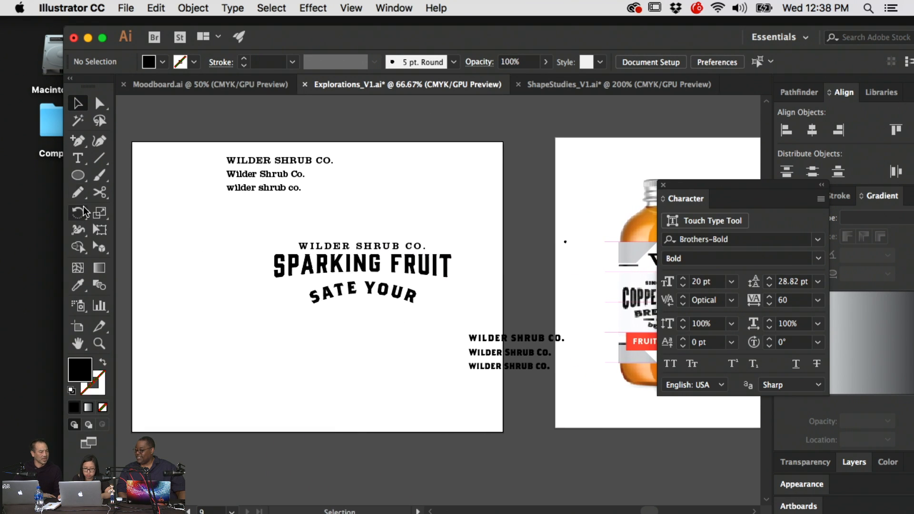
- Copy the curved SATE YOUR text, paste it as straight point text at the artboard's upper right edge, and save the document
key(a)
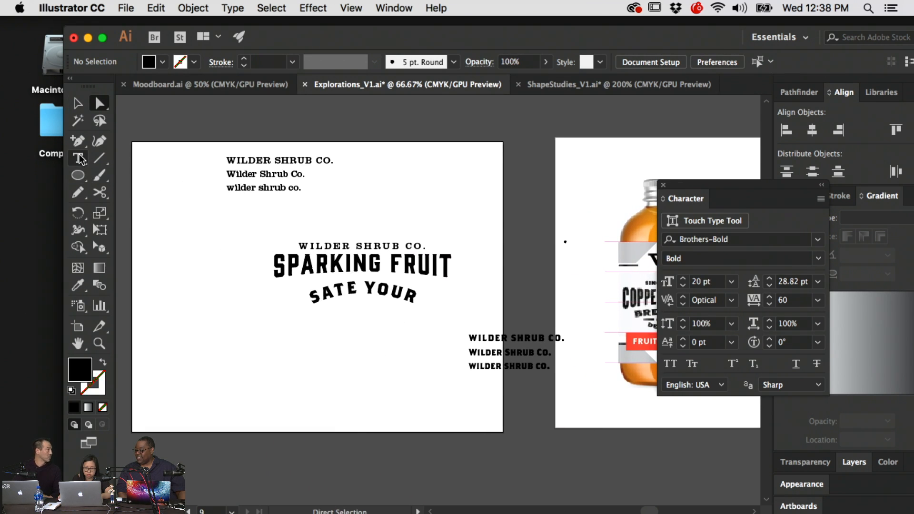
double_click(362, 292)
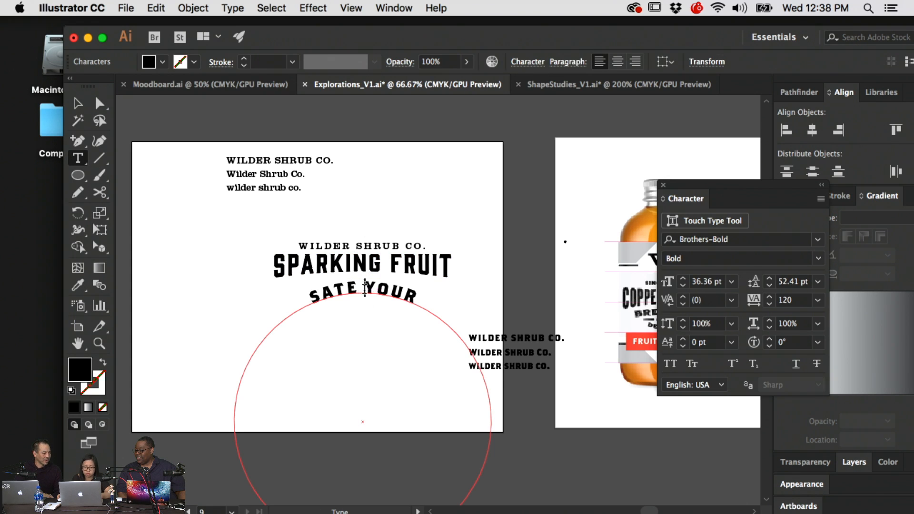
double_click(363, 293)
key(super+a)
key(super+c)
click(95, 105)
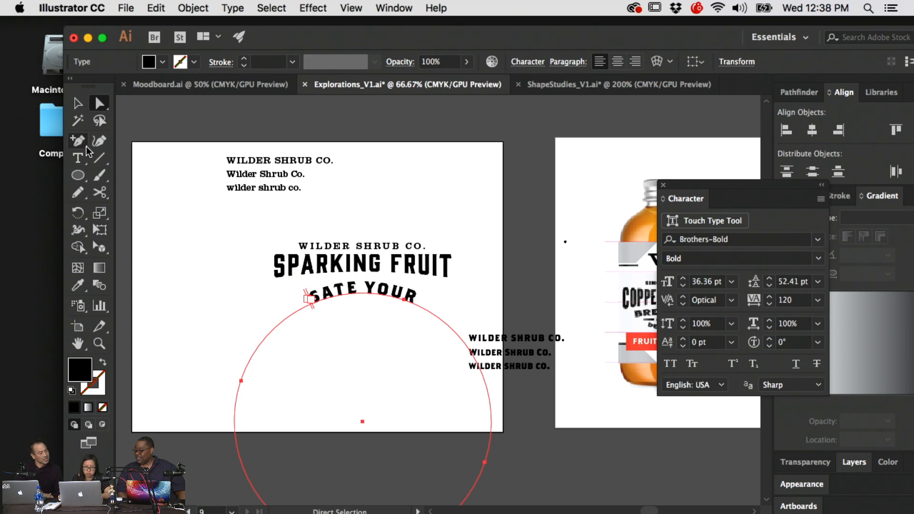
click(78, 157)
click(466, 198)
key(super+v)
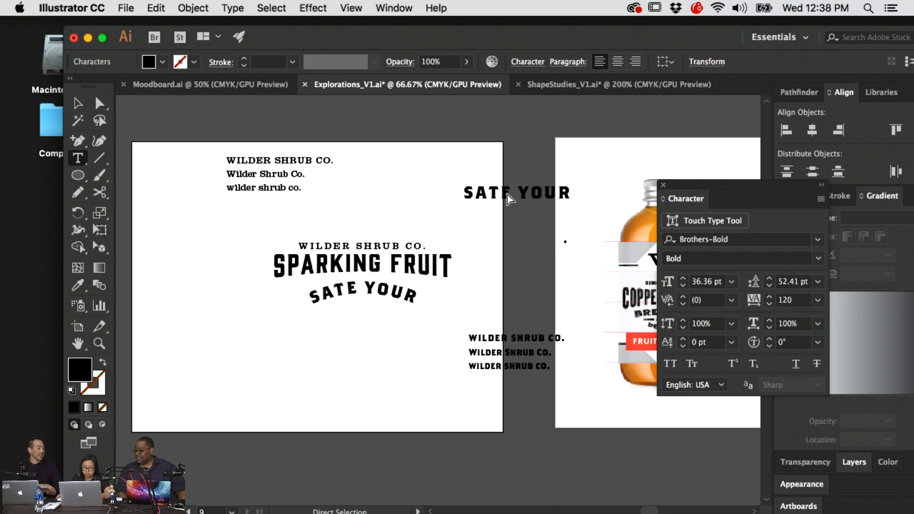
key(super+s)
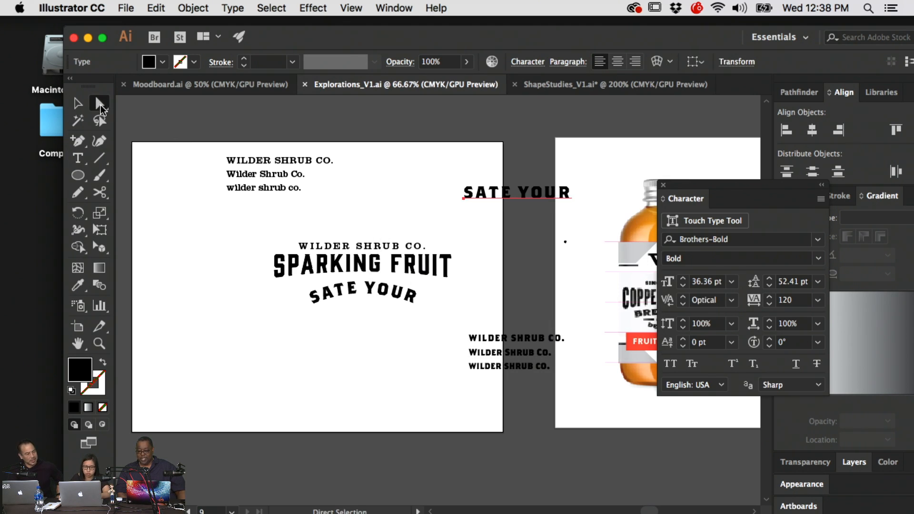
- Replace the pasted straight text with SWIG and place it directly beneath the curved SATE YOUR text
triple_click(529, 190)
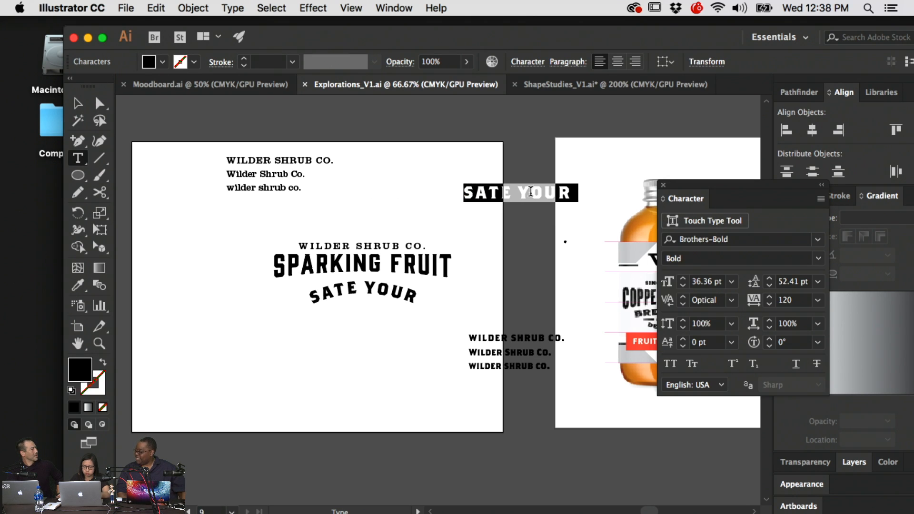
text(SWIG)
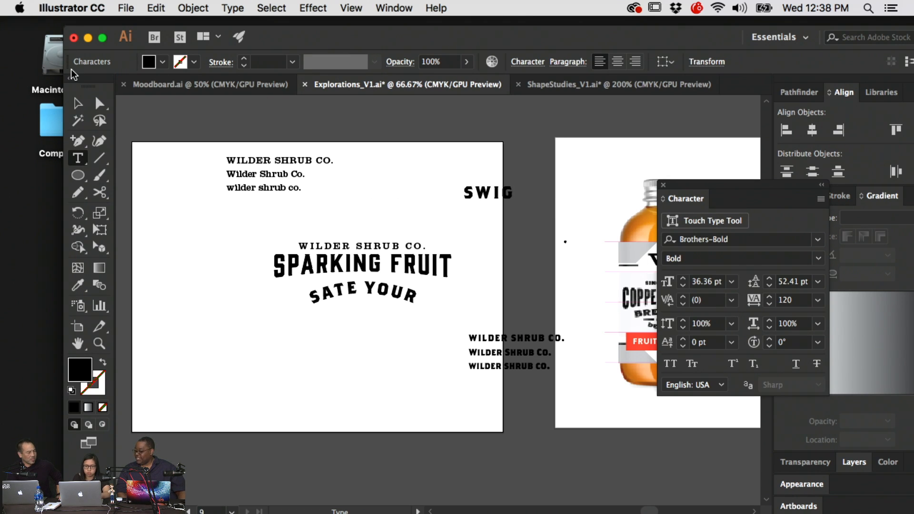
click(99, 104)
key(v)
click(519, 202)
drag(497, 193, 376, 308)
click(496, 304)
key(space)
drag(512, 285, 498, 284)
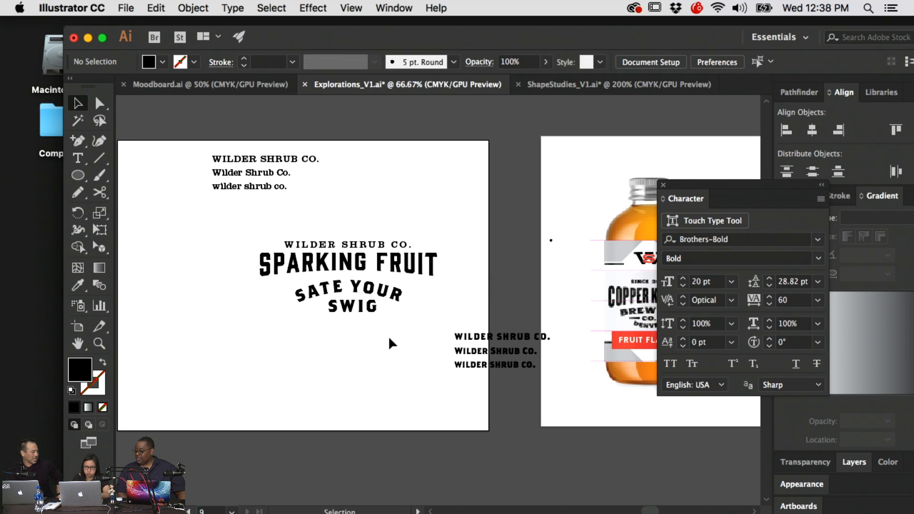
- Align WILDER SHRUB CO., SPARKING FRUIT, SATE YOUR and SWIG on their horizontal centers
drag(389, 341, 356, 218)
click(811, 129)
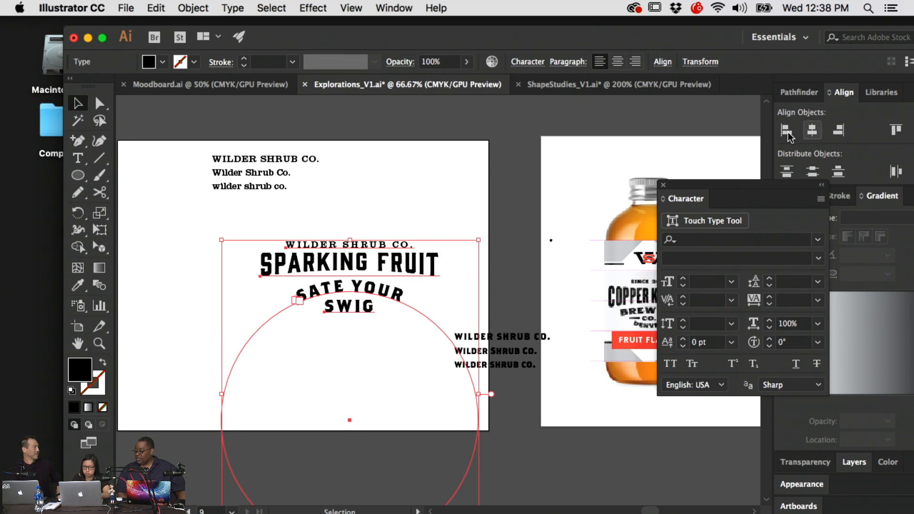
click(492, 137)
- Enlarge the curved SATE YOUR text from its center to about 39.86 pt and nudge it down between SPARKING FRUIT and SWIG
click(388, 293)
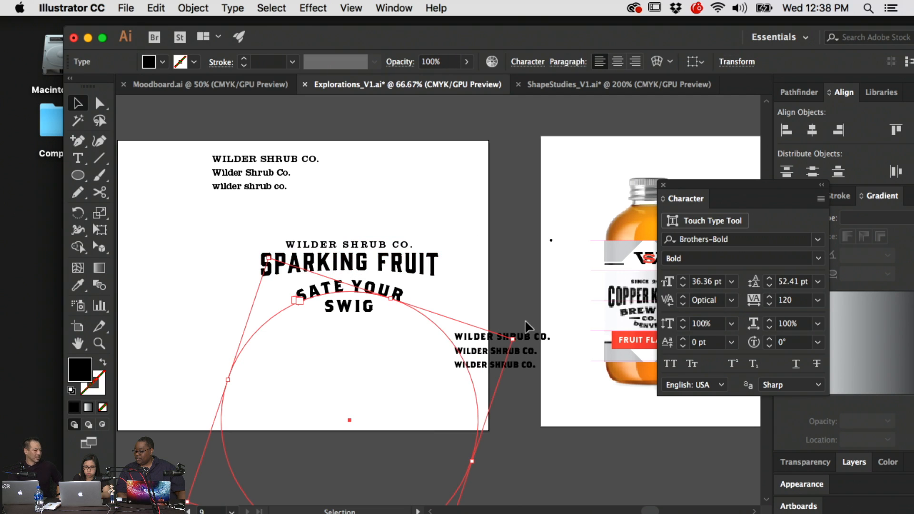
drag(513, 338, 528, 329)
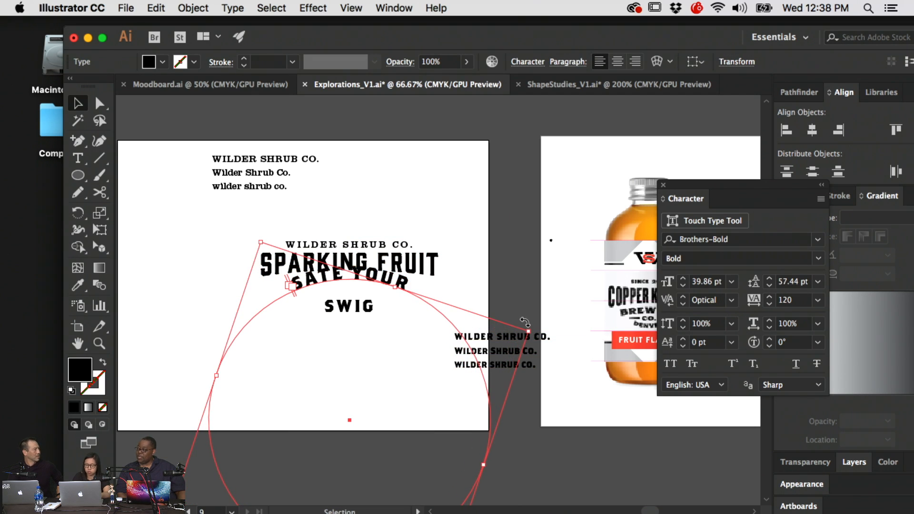
key(Down)
key(Down)
key(Down)
key(shift+Down)
key(Down)
key(Down)
key(Down)
key(Down)
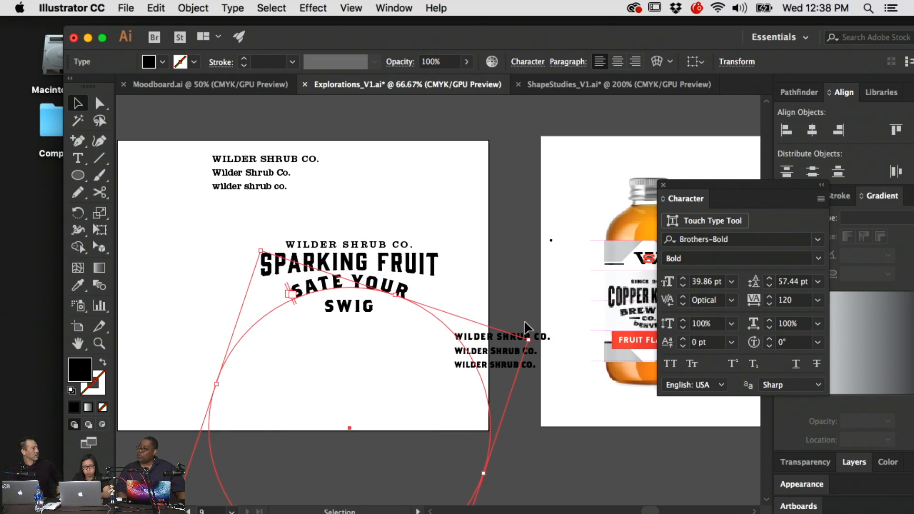
key(Down)
key(Down)
key(Down)
click(416, 162)
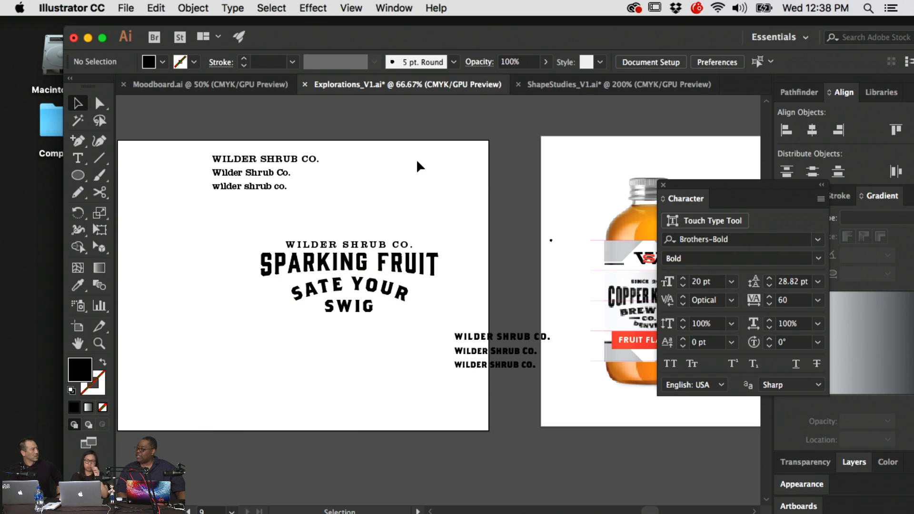
- Nudge SWIG up slightly toward the curved SATE YOUR text
click(350, 309)
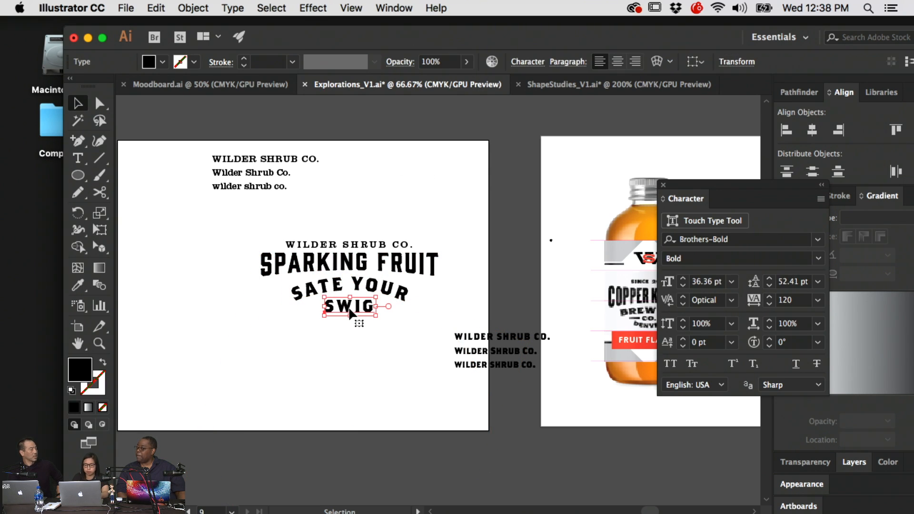
key(Up)
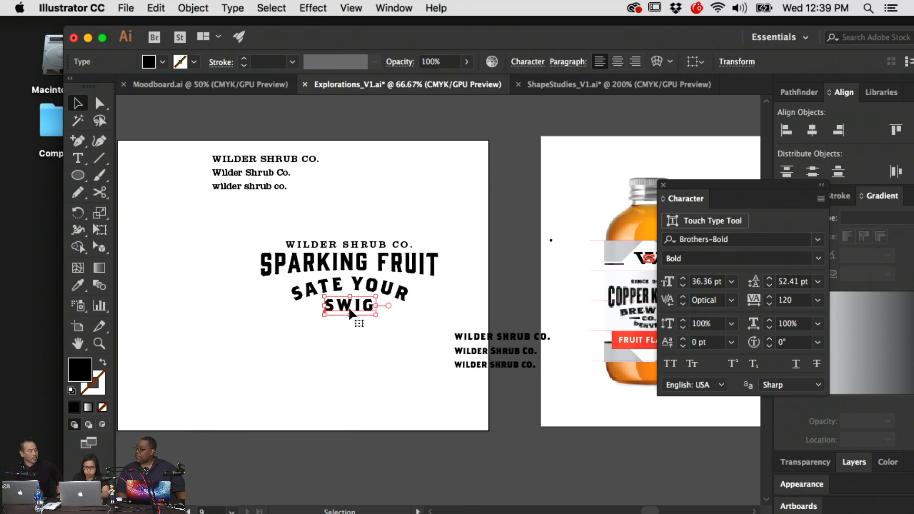
click(354, 158)
- Nudge the WILDER SHRUB CO. line up to widen the gap above SPARKING FRUIT
click(370, 243)
key(Up)
key(Up)
key(Up)
key(Up)
key(Up)
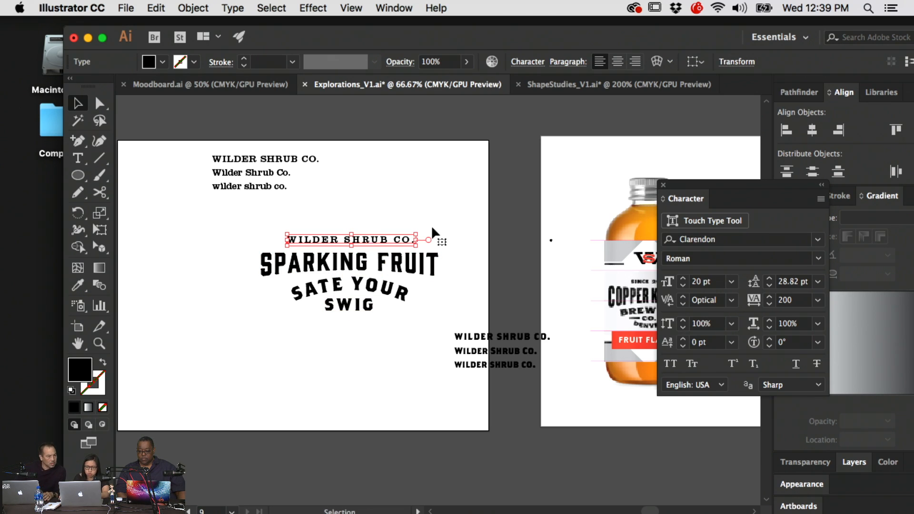
- Delete the leftover three-line WILDER SHRUB CO. text in Brothers-Bold at the artboard's right edge
click(524, 239)
click(509, 337)
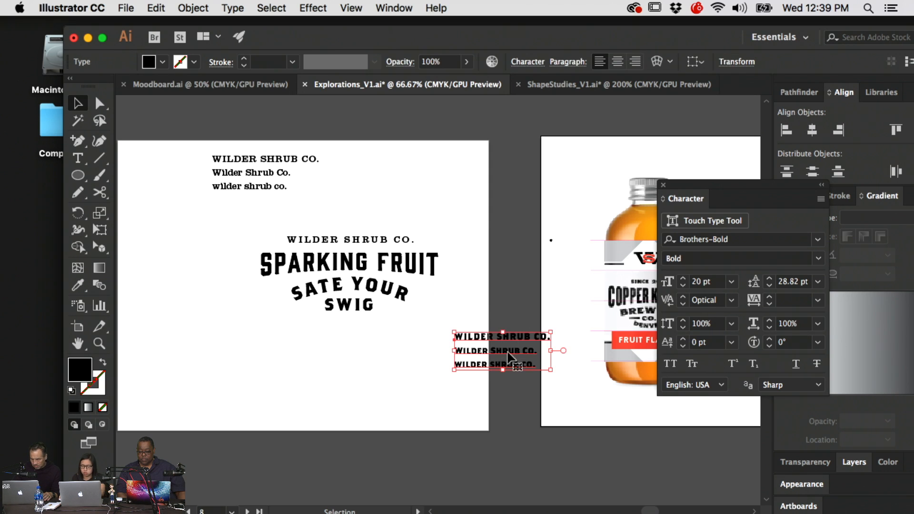
key(Delete)
- Delete the linked Copper Kettle logo image from the first bottle's label
drag(503, 271, 247, 285)
click(376, 306)
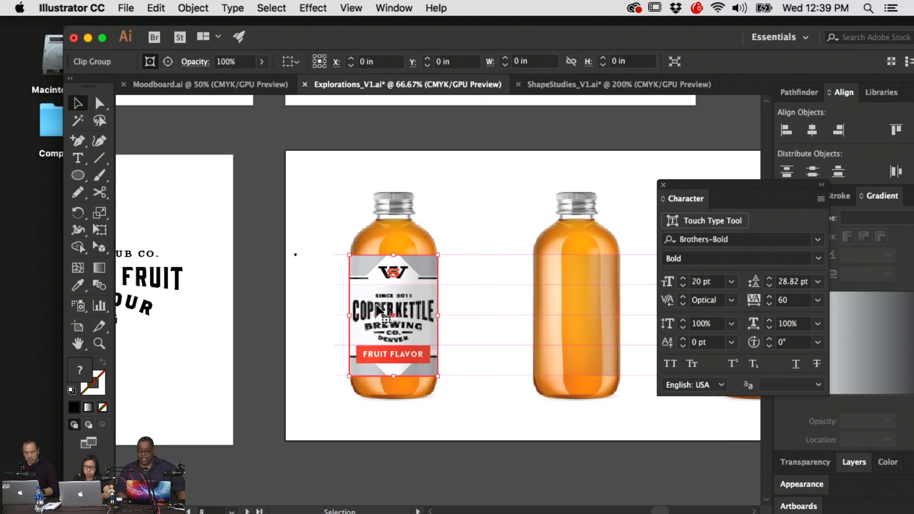
click(465, 297)
key(a)
click(403, 304)
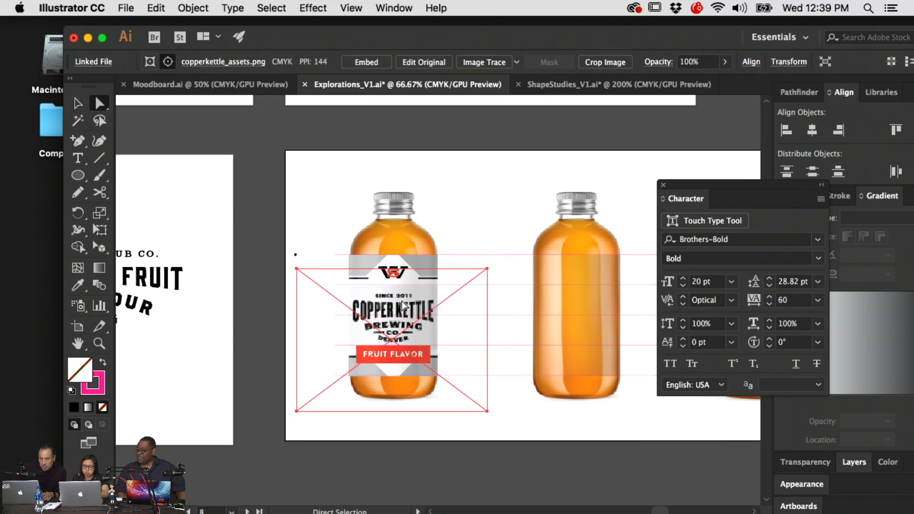
key(Delete)
key(v)
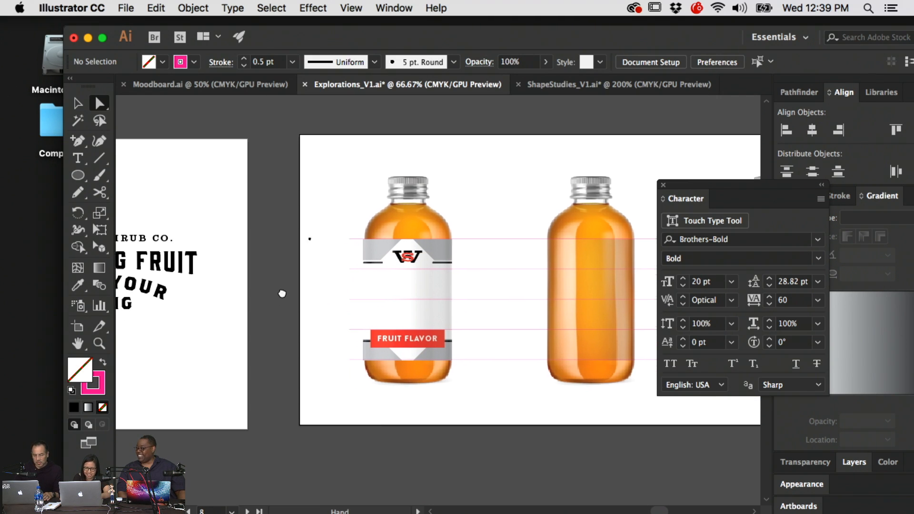
- Move the two short black lines flanking the FRUIT FLAVOR banner up, off the label's lower grey band
key(super+1)
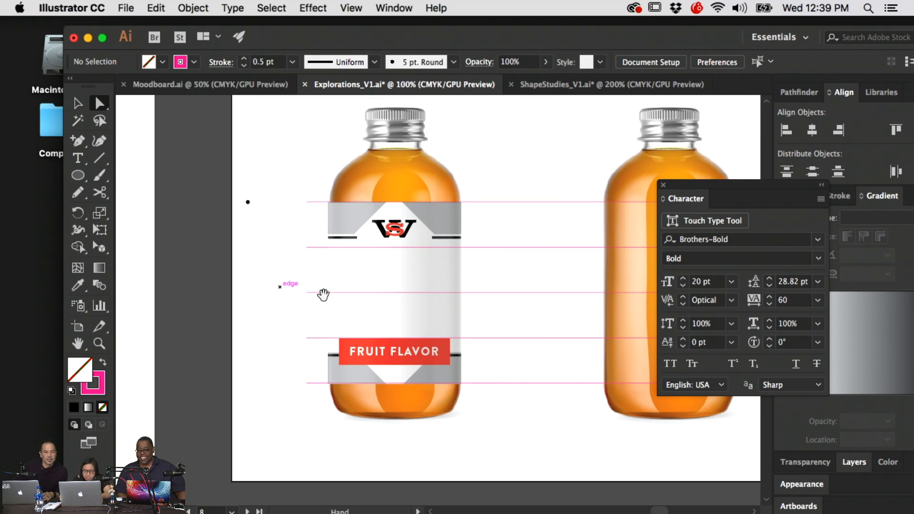
drag(322, 294, 362, 311)
key(a)
click(374, 372)
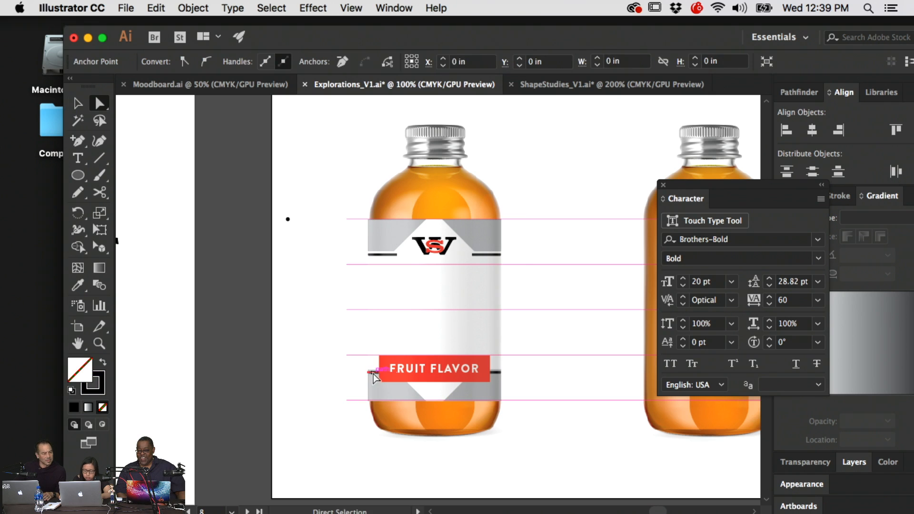
key(super+equal)
scroll(374, 379, right, 5)
scroll(374, 380, up, 2)
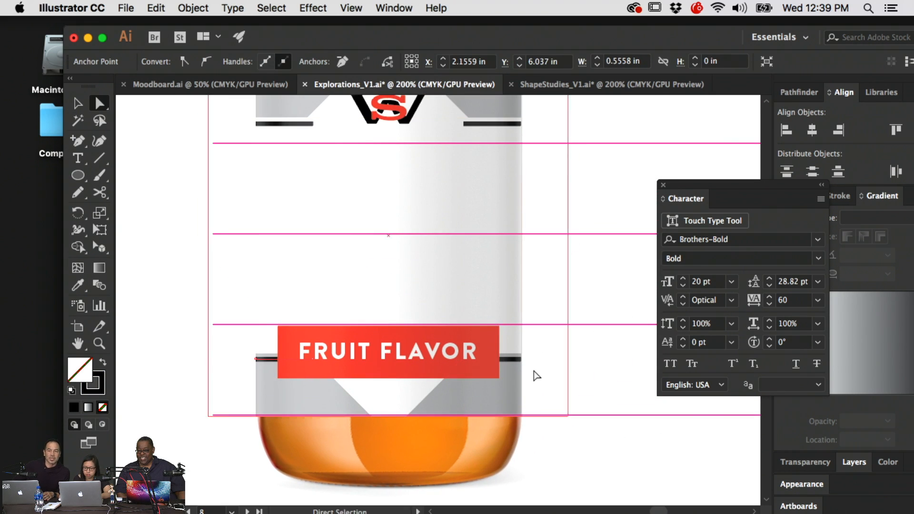
click(512, 360)
scroll(507, 360, right, 1)
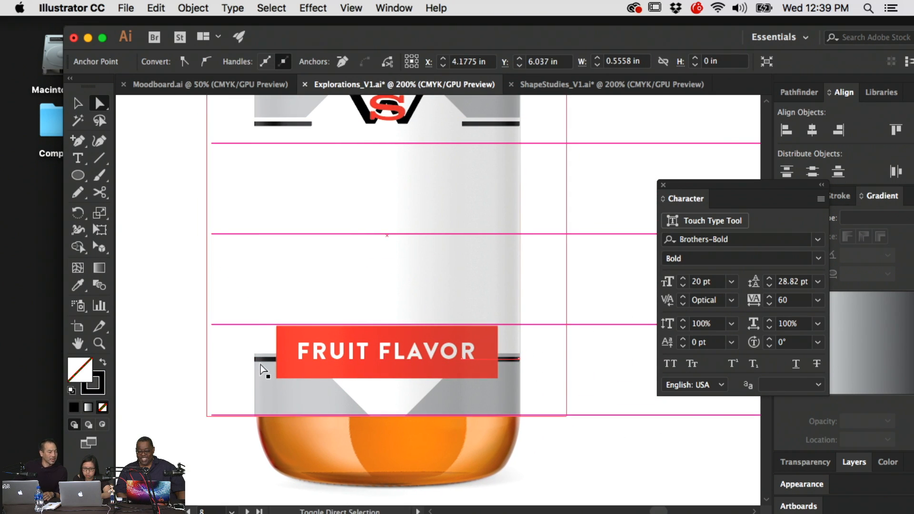
scroll(264, 360, right, 1)
shift+click(263, 360)
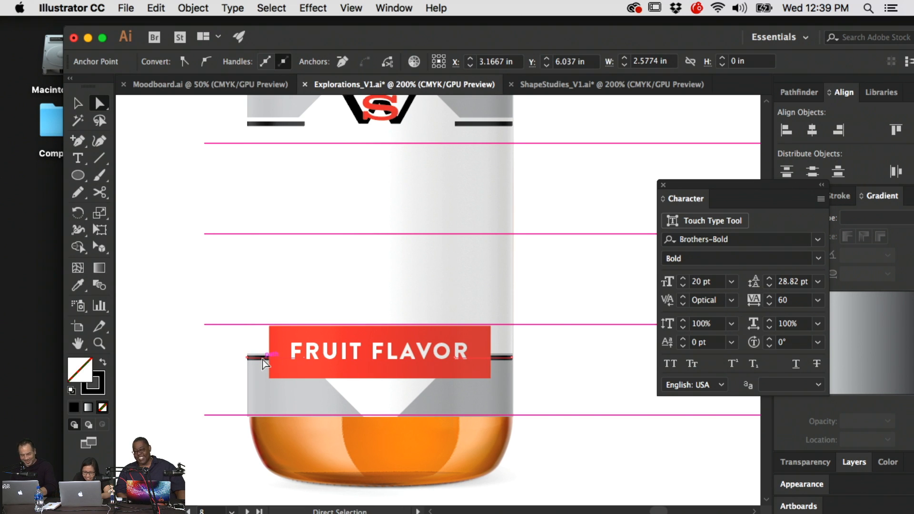
key(Up)
key(Up)
key(Up)
key(Up)
key(Up)
key(Up)
key(Up)
key(Up)
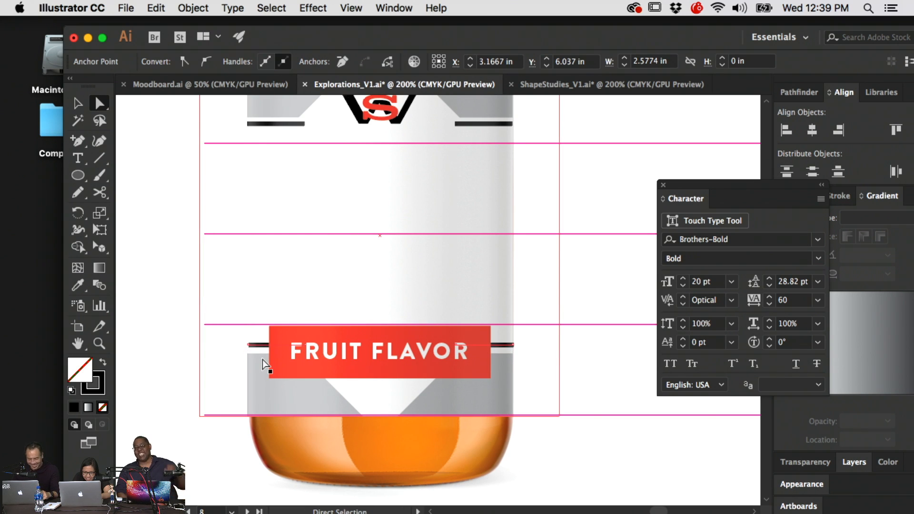
- Reposition the two short black lines on either side of the monogram, leaving a narrow white gap below the label's upper grey band
key(super+shift+a)
key(space)
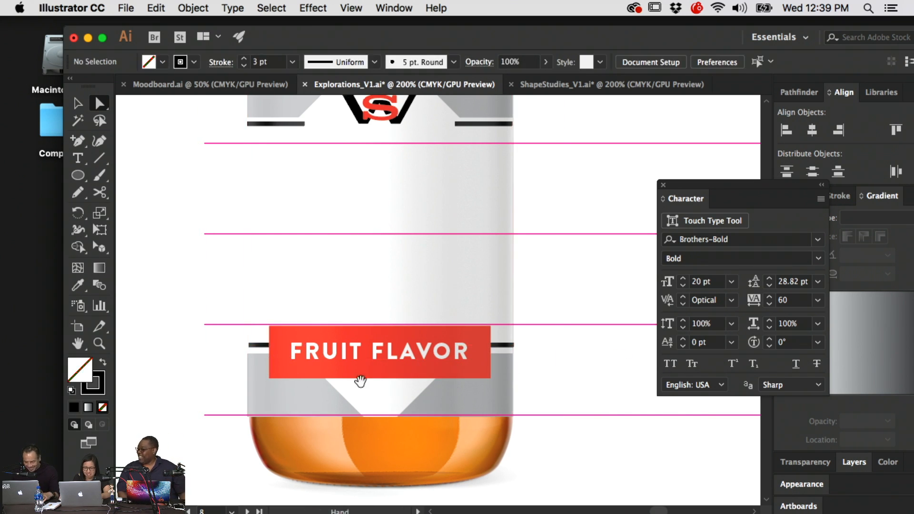
drag(360, 381, 426, 427)
click(348, 170)
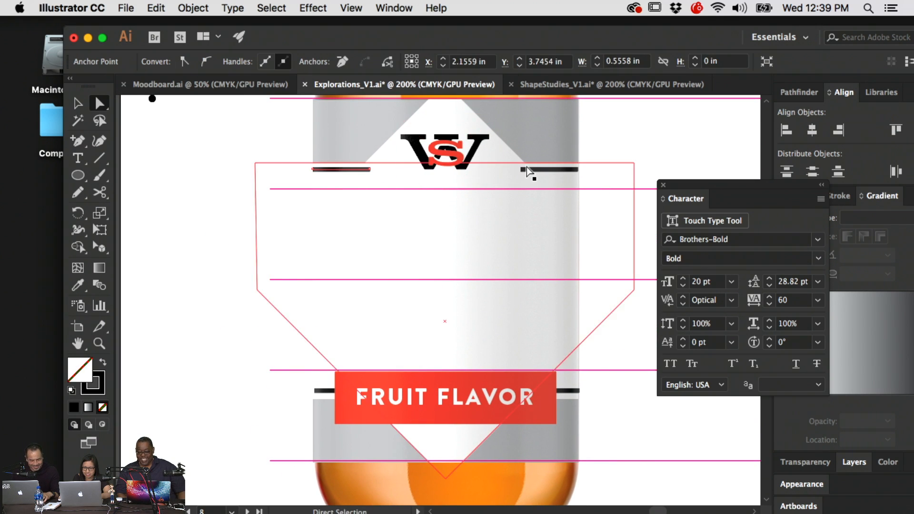
shift+click(542, 171)
drag(547, 170, 546, 168)
key(Down)
key(Down)
key(Down)
key(Down)
key(Down)
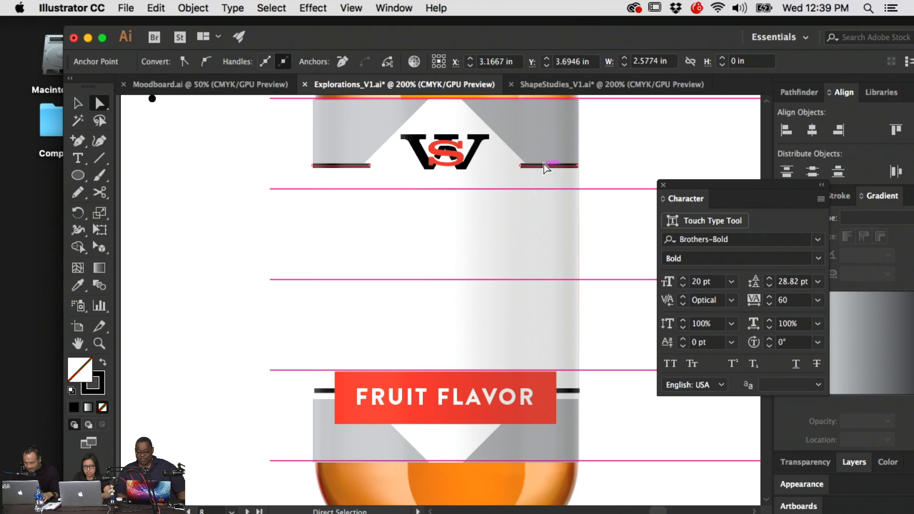
- Shift SWIG in the lettering lockup slightly to the right beneath SATE YOUR
drag(390, 229, 656, 248)
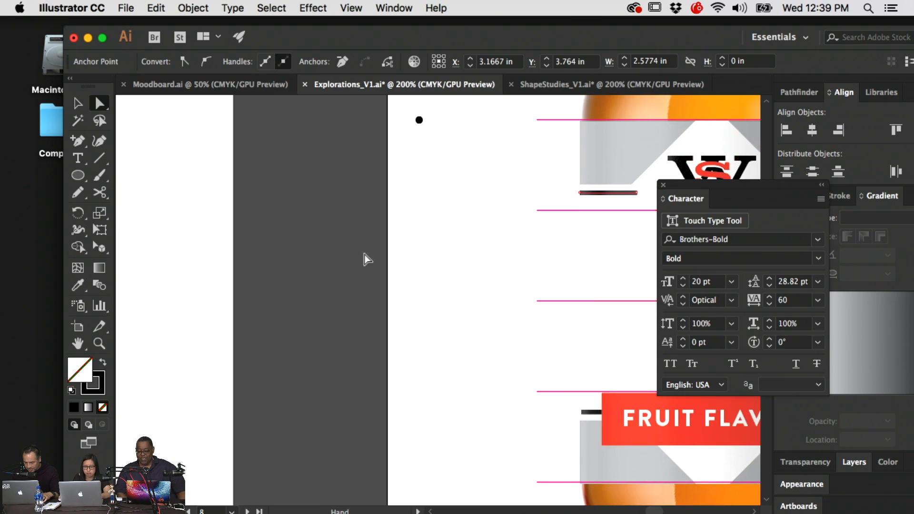
drag(363, 257, 694, 259)
drag(400, 297, 698, 279)
click(590, 360)
key(super+minus)
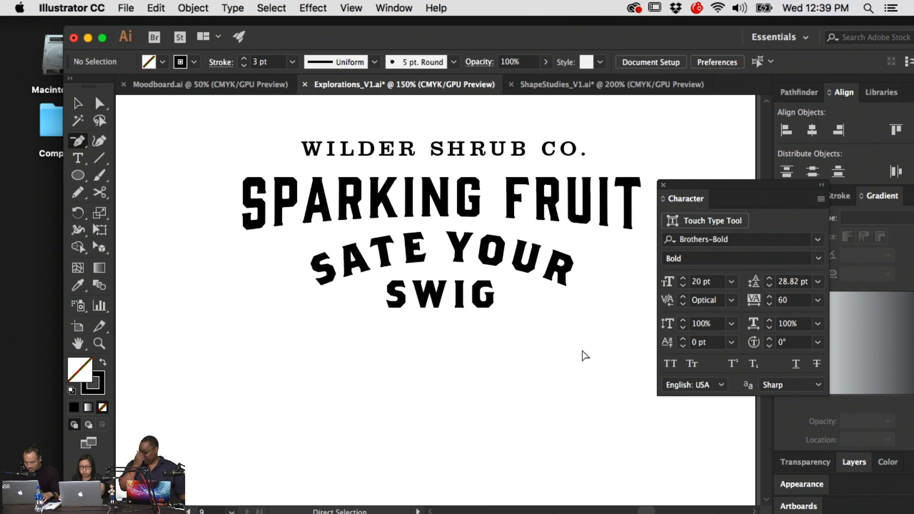
key(super+minus)
drag(447, 314, 382, 370)
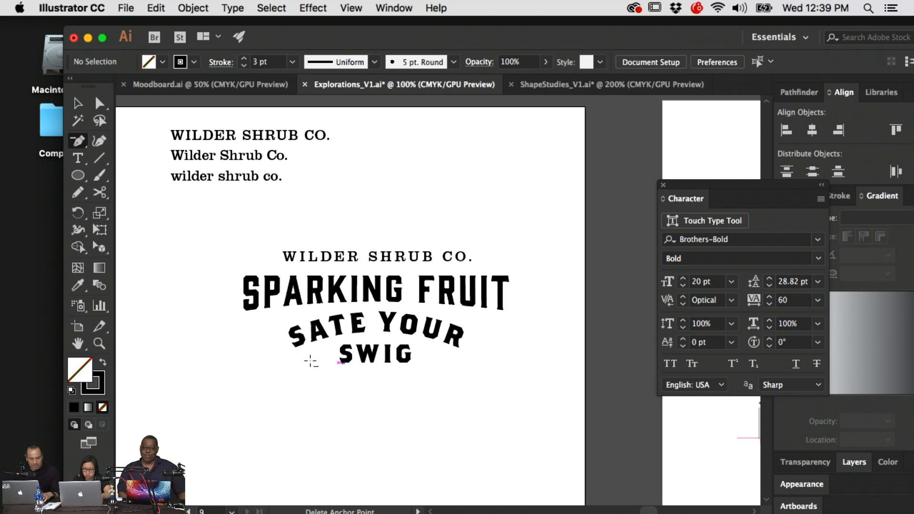
key(v)
click(412, 362)
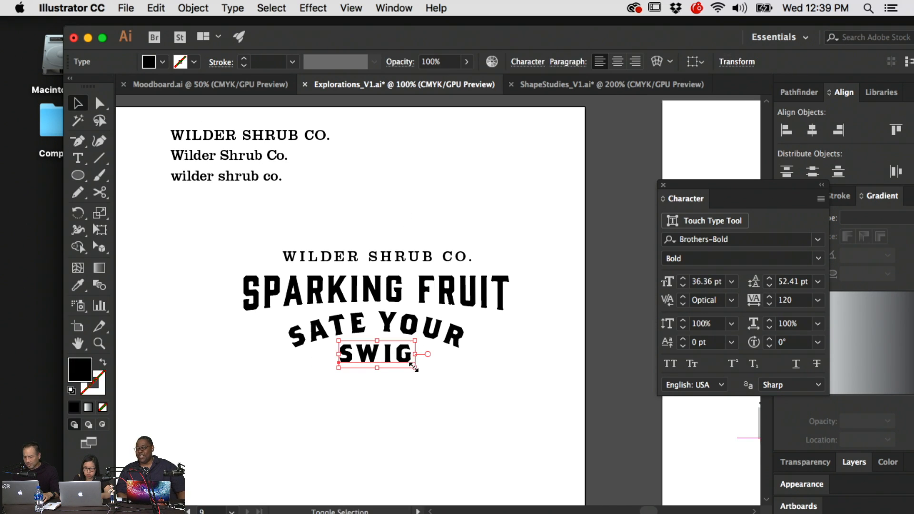
click(462, 361)
drag(375, 351, 377, 351)
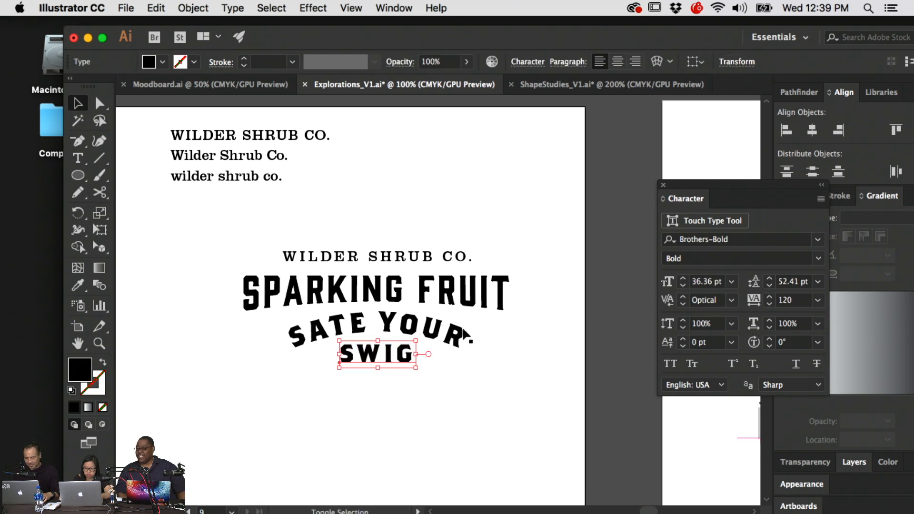
- Set the vertical scale of the SPARKING FRUIT line to 150%
click(464, 334)
click(473, 291)
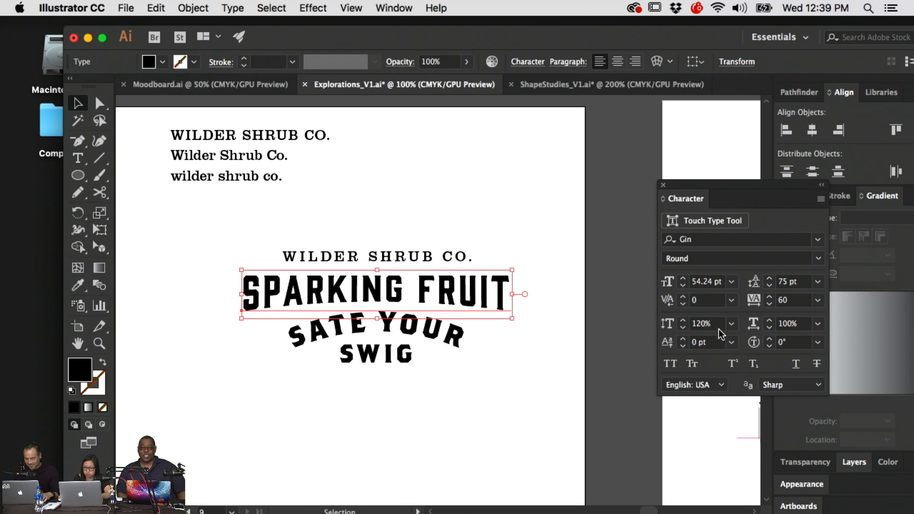
text(1)
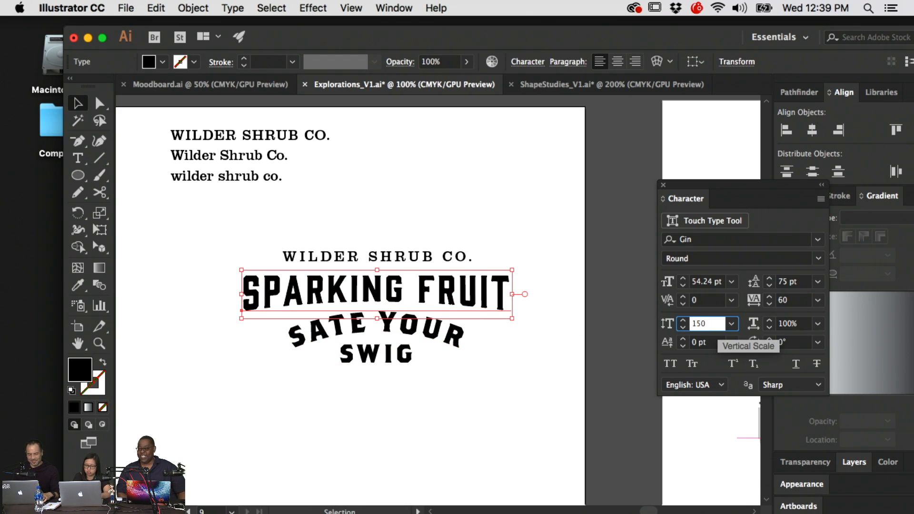
text(50)
key(Return)
click(521, 271)
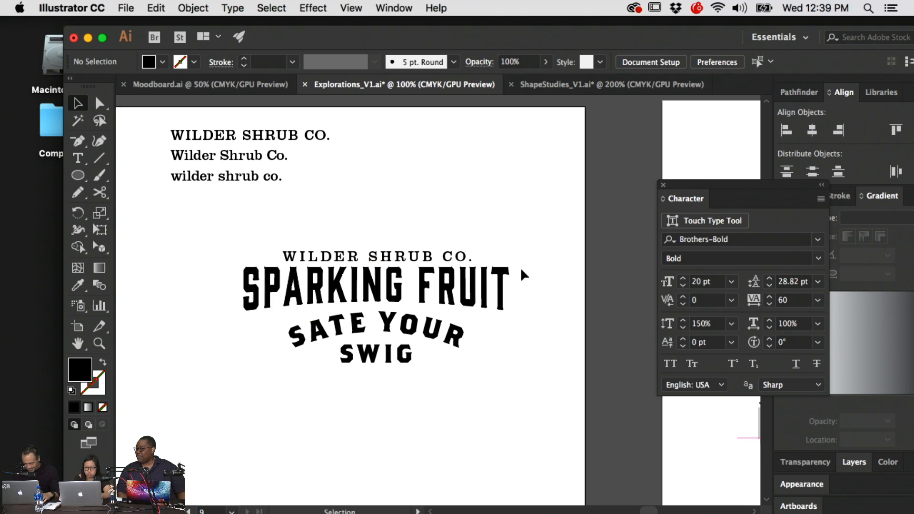
- Scale SATE YOUR and SWIG down together and move them up close beneath SPARKING FRUIT
click(412, 367)
shift+click(333, 327)
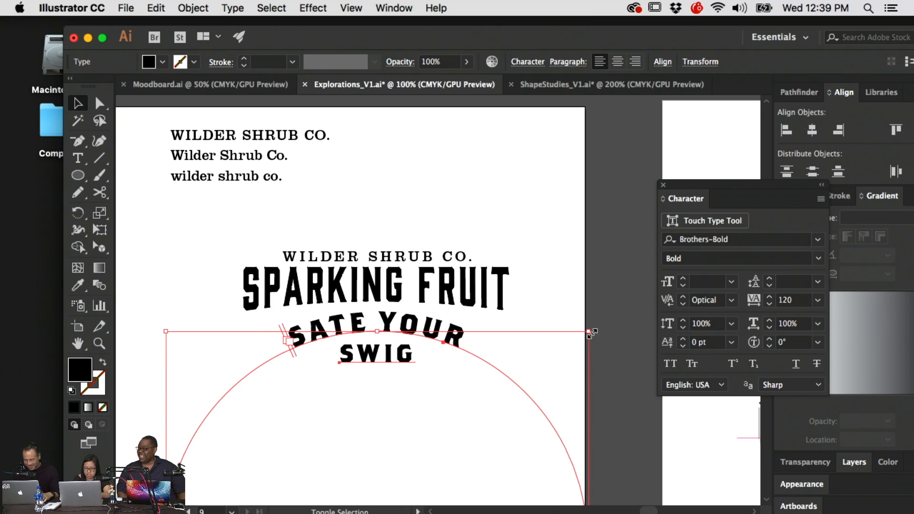
drag(592, 333, 567, 344)
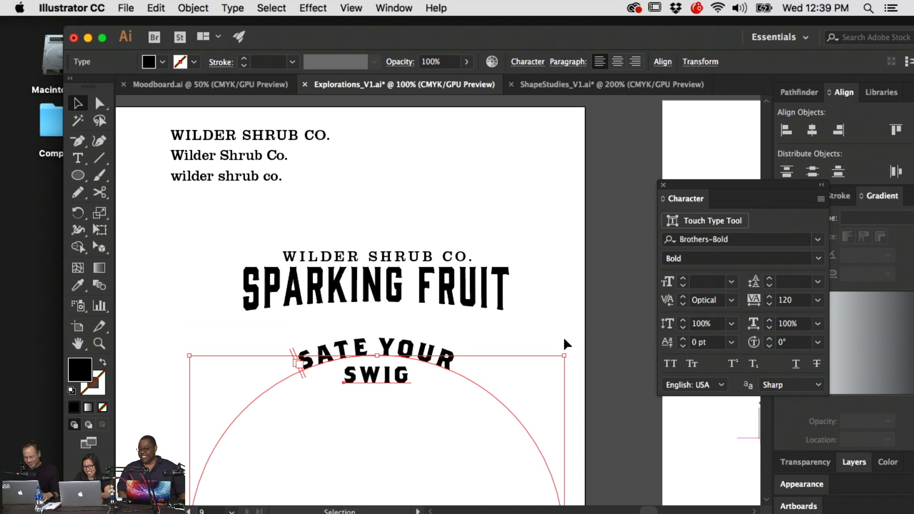
key(shift+Down)
key(shift+Up)
key(shift+Up)
key(shift+Up)
key(shift+Up)
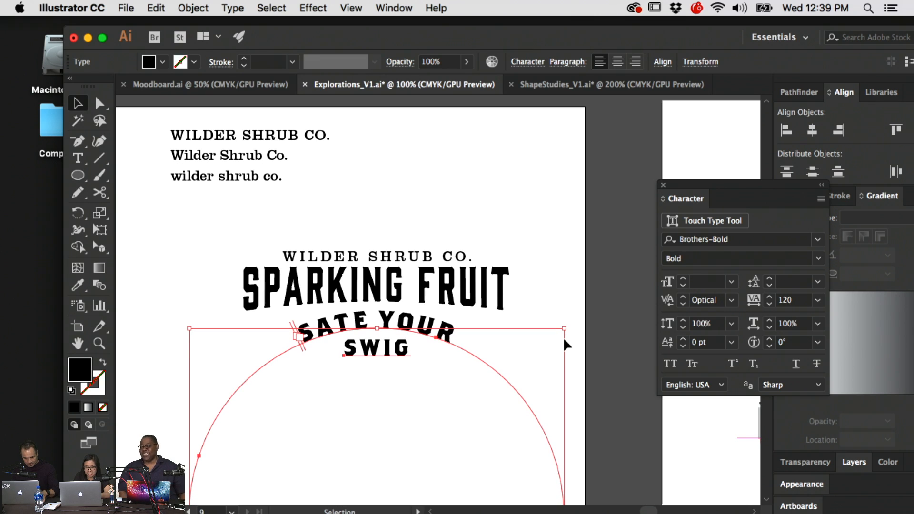
key(Down)
key(Down)
key(Down)
key(Down)
key(Down)
- Nudge the WILDER SHRUB CO. line up to clear the taller SPARKING FRUIT lettering
click(466, 260)
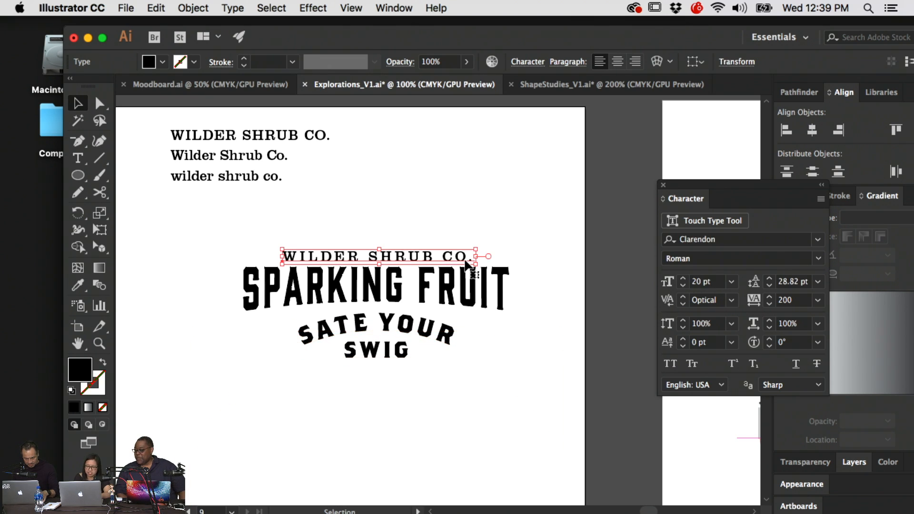
key(Up)
key(Up)
key(Up)
key(Up)
key(Up)
key(Up)
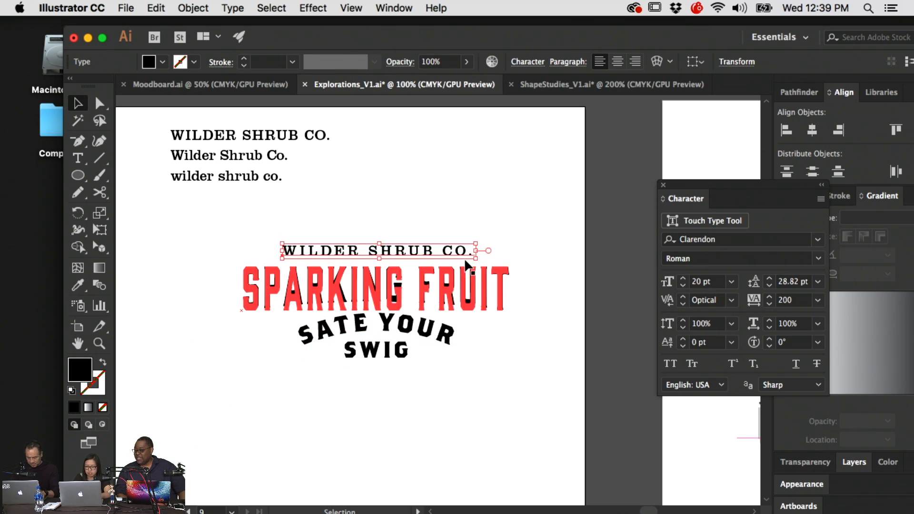
click(464, 225)
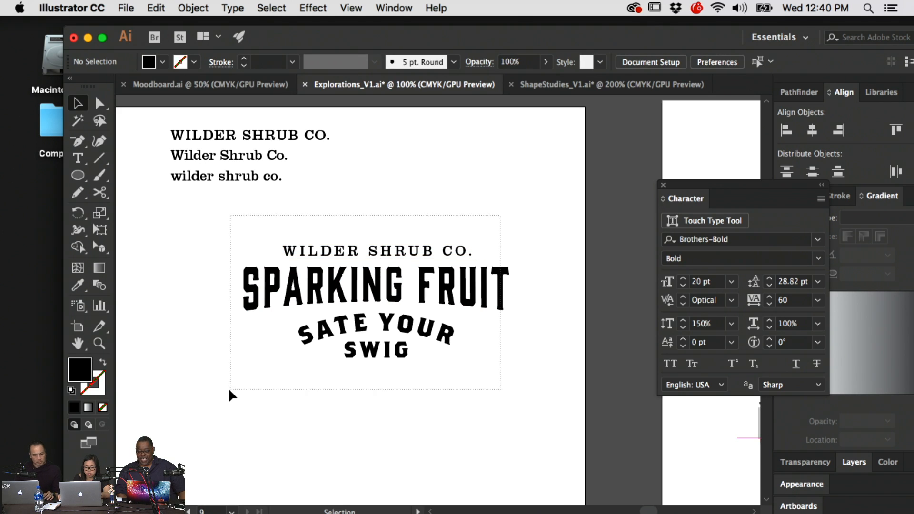
- Copy the four-line lockup and paste it over the first bottle on the bottle artboard
drag(229, 390, 229, 391)
key(super+c)
drag(637, 320, 278, 328)
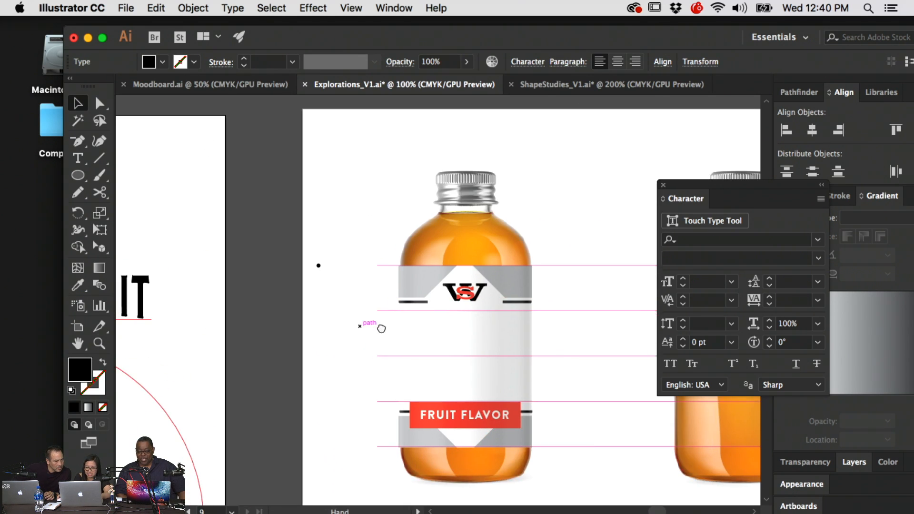
scroll(381, 328, down, 5)
key(super+v)
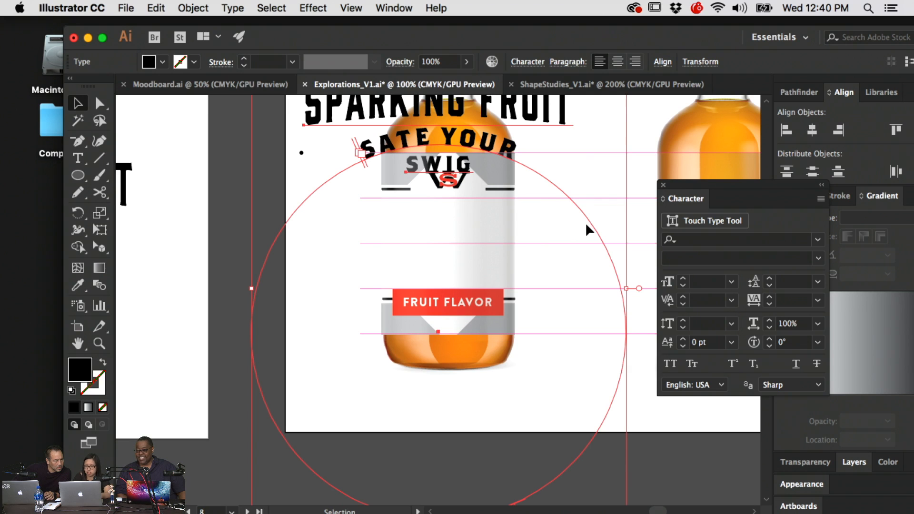
key(super+minus)
key(super+minus)
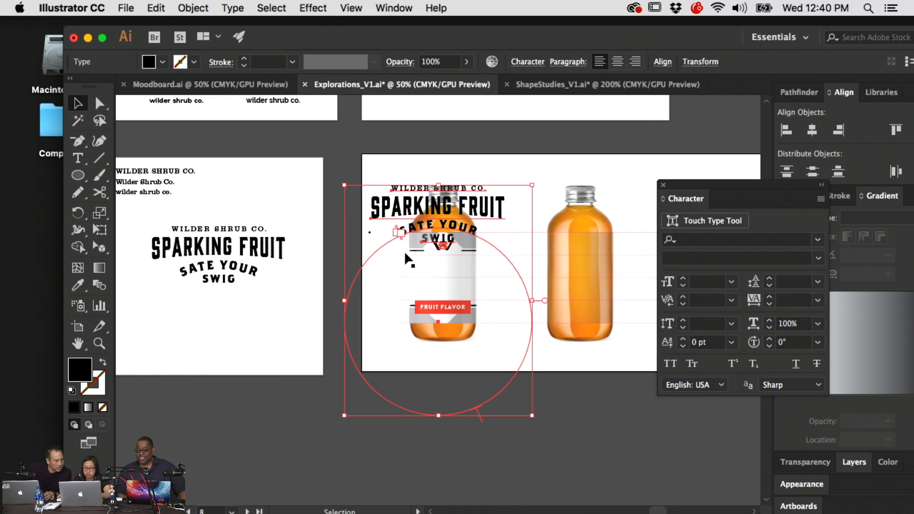
- Change FRUIT to SHRUB in the original lockup so the line reads SPARKING SHRUB
triple_click(266, 256)
drag(240, 248, 325, 236)
text(SHRUB)
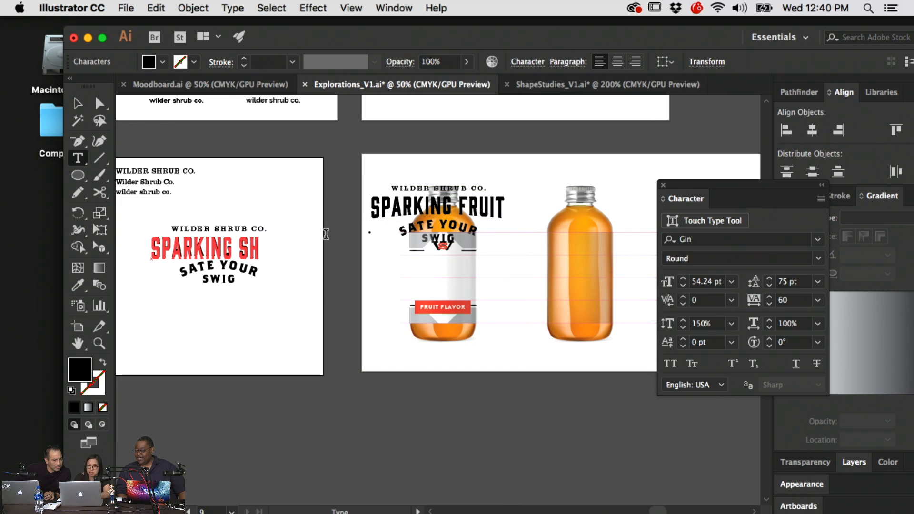
click(99, 103)
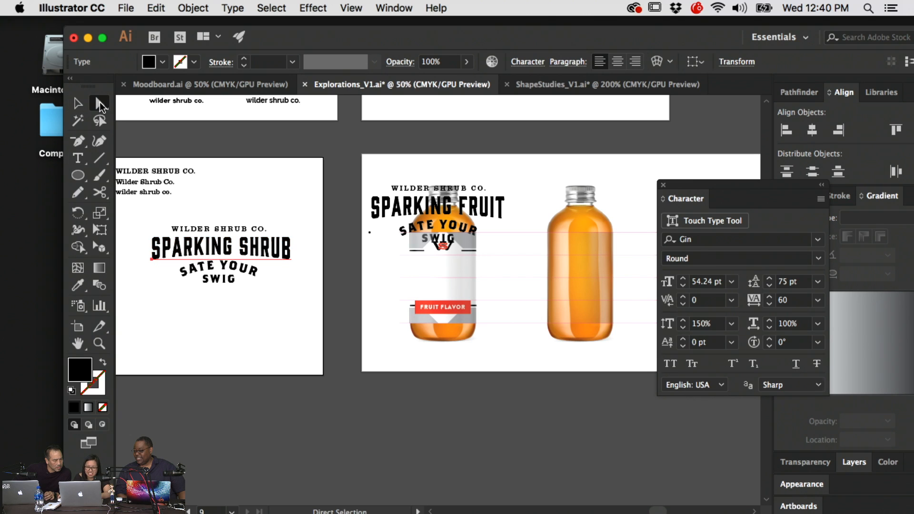
- Delete the pasted SPARKING FRUIT lockup from the first bottle, including all four of its text lines
click(472, 171)
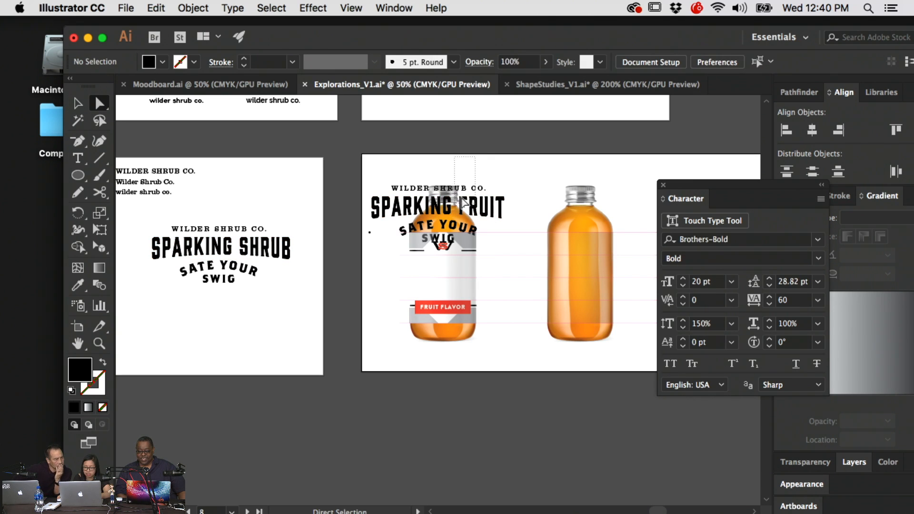
click(479, 189)
key(Delete)
click(485, 205)
key(Delete)
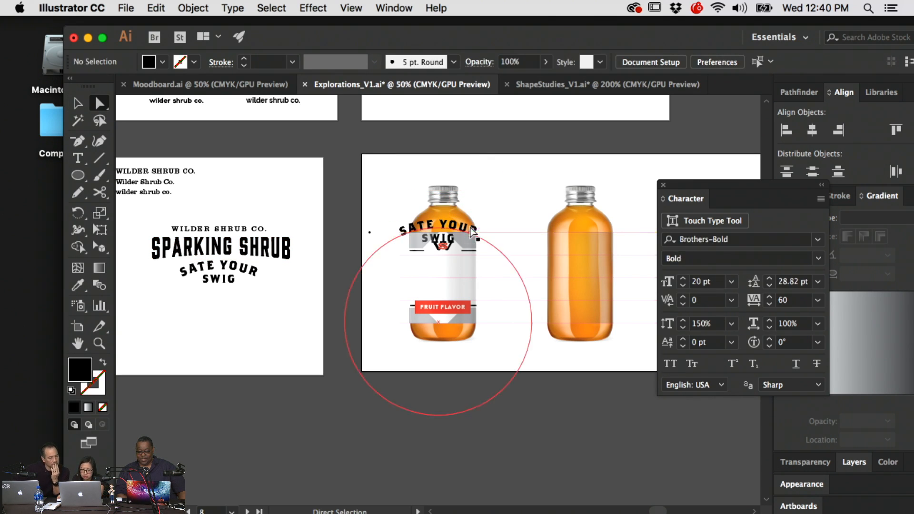
click(457, 226)
key(Delete)
click(437, 240)
key(Delete)
- Duplicate the four-line SPARKING SHRUB lockup onto the empty canvas below the bottle artboard
drag(310, 311, 145, 190)
drag(173, 313, 268, 302)
key(super+equal)
key(super+equal)
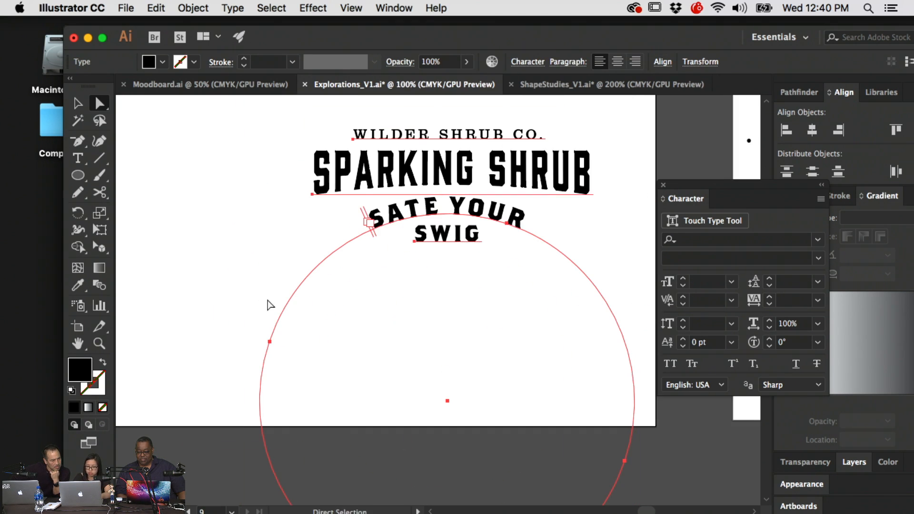
drag(530, 252, 441, 319)
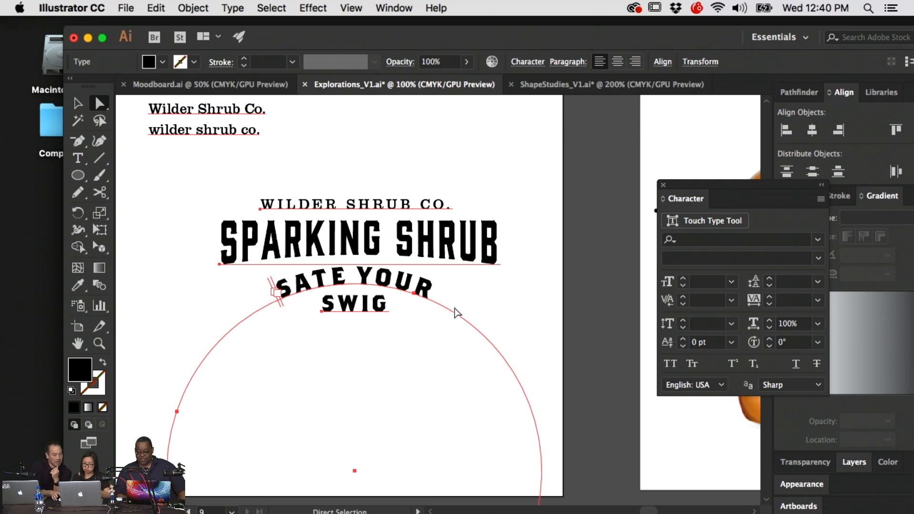
key(super+minus)
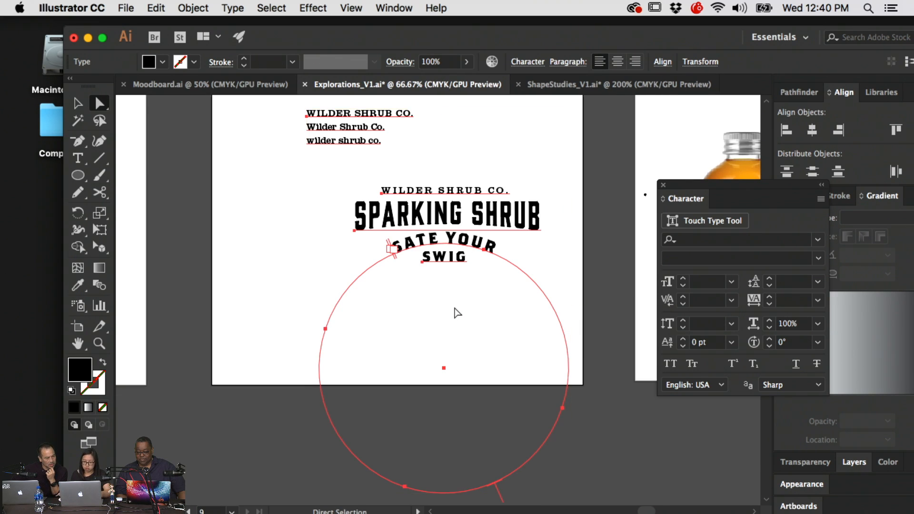
drag(518, 271, 238, 278)
key(v)
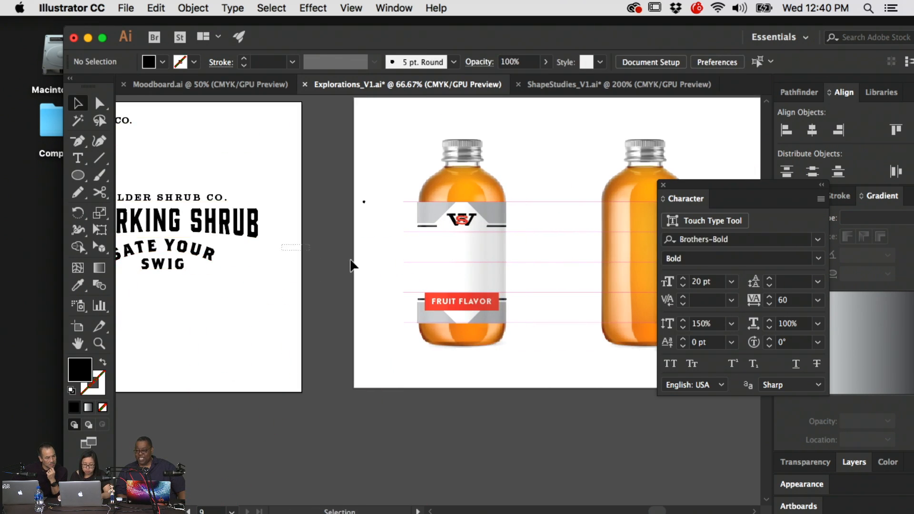
drag(273, 208, 224, 302)
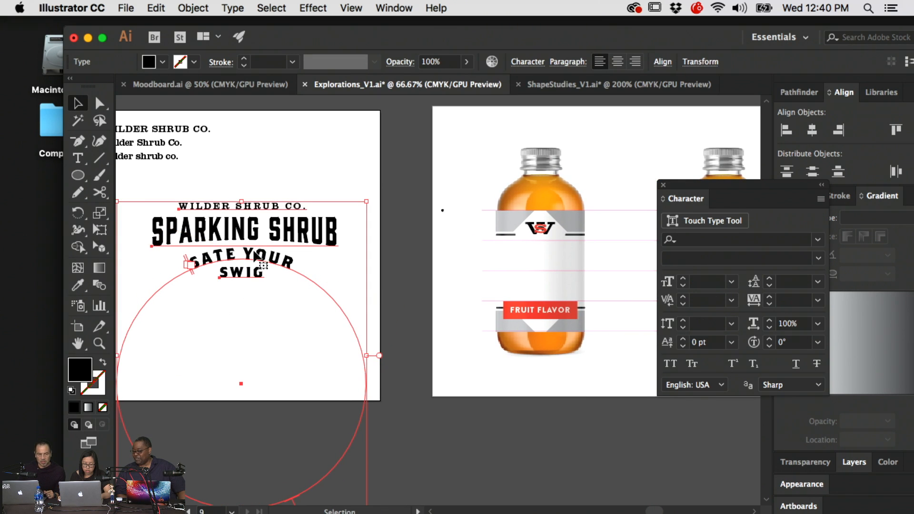
key(super+minus)
key(super+minus)
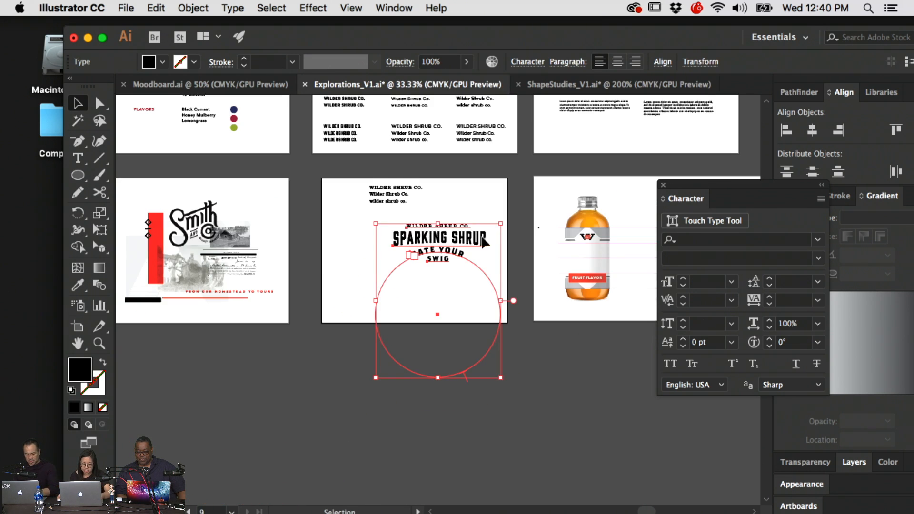
drag(460, 243, 480, 367)
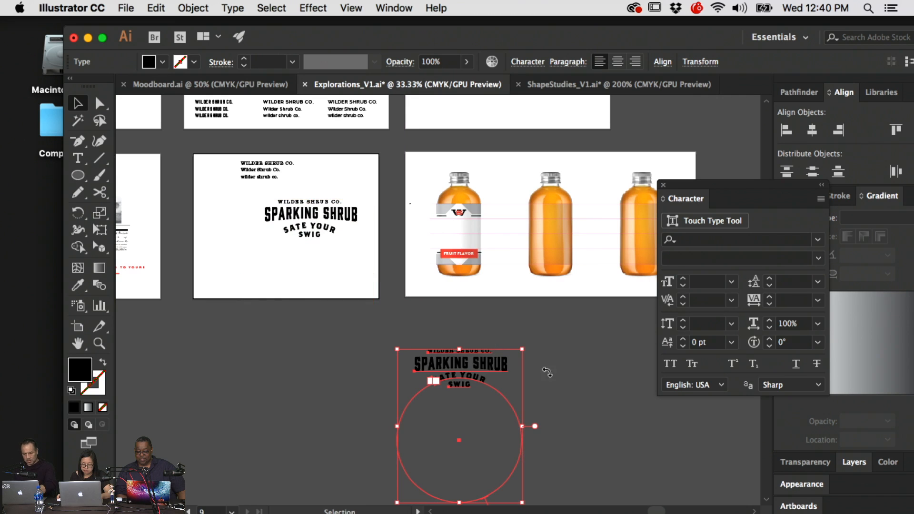
- Scale the lockup copy down and place it on the first bottle's label above the FRUIT FLAVOR banner
drag(522, 502, 475, 447)
key(super+plus)
key(super+plus)
key(super+plus)
drag(551, 143, 459, 380)
drag(358, 416, 473, 225)
- Reduce the lockup on the first bottle further so it roughly matches the label's width
drag(529, 199, 500, 203)
key(super+z)
key(super+z)
key(super+z)
key(super+z)
key(super+z)
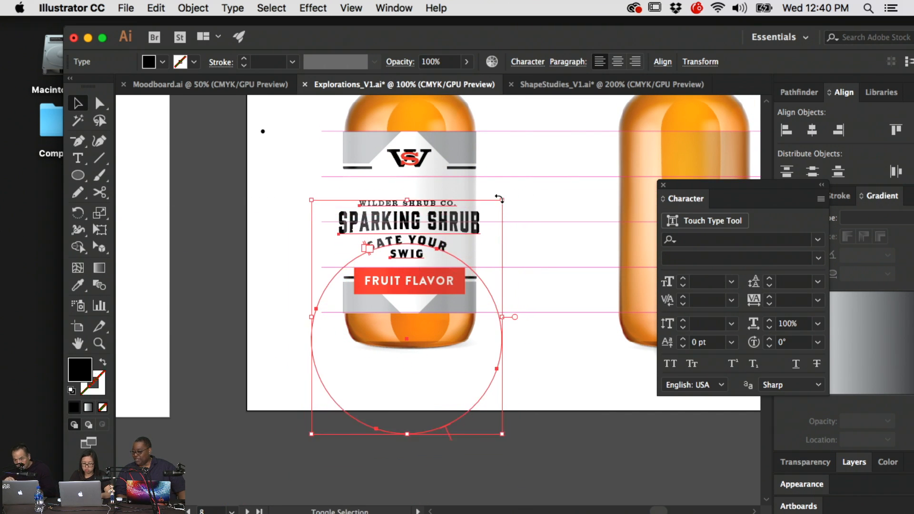
key(super+shift+z)
click(523, 195)
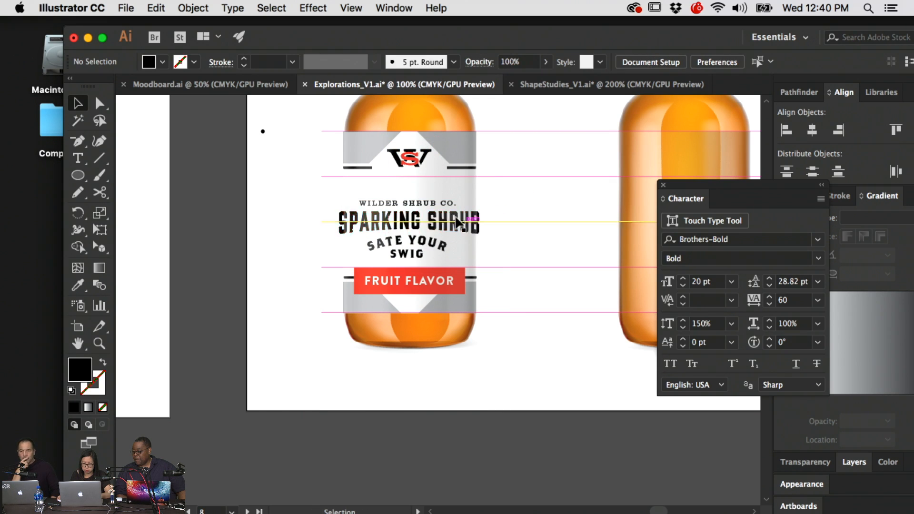
- Dock the floating Character panel beside Libraries and lock the Guides layer so the guides drop out of the lockup selection
click(432, 205)
shift+click(432, 222)
shift+click(433, 244)
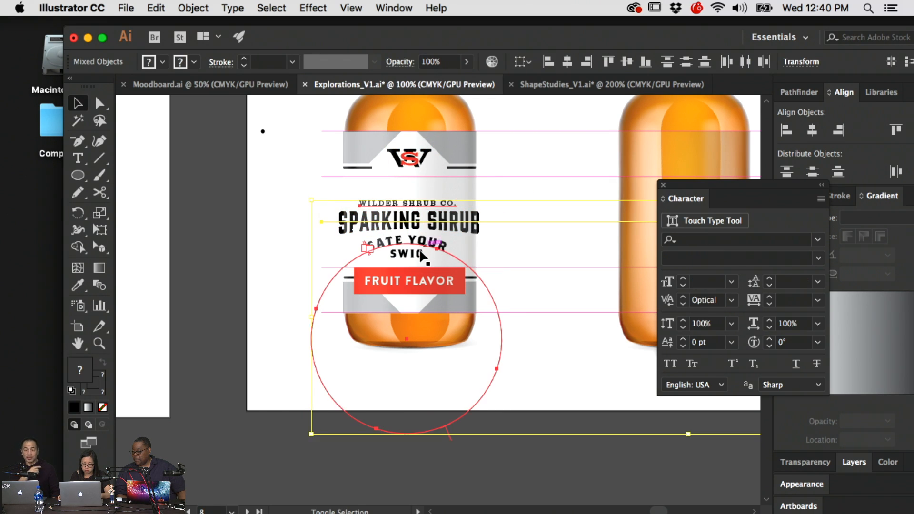
shift+click(417, 255)
key(super+minus)
key(super+minus)
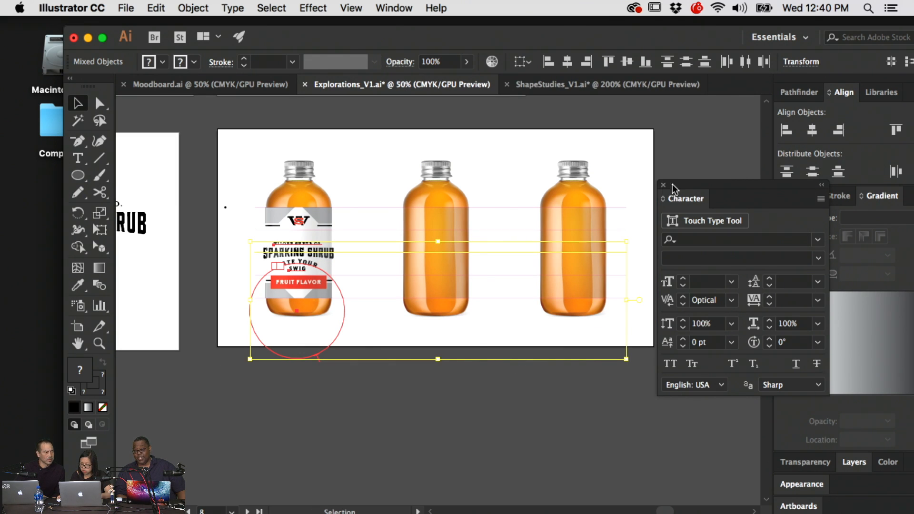
drag(672, 188, 894, 93)
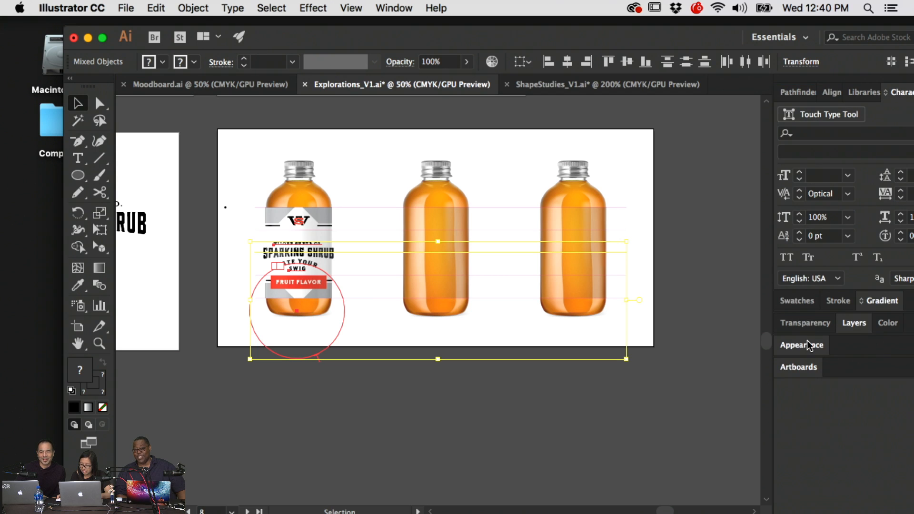
click(853, 323)
click(798, 344)
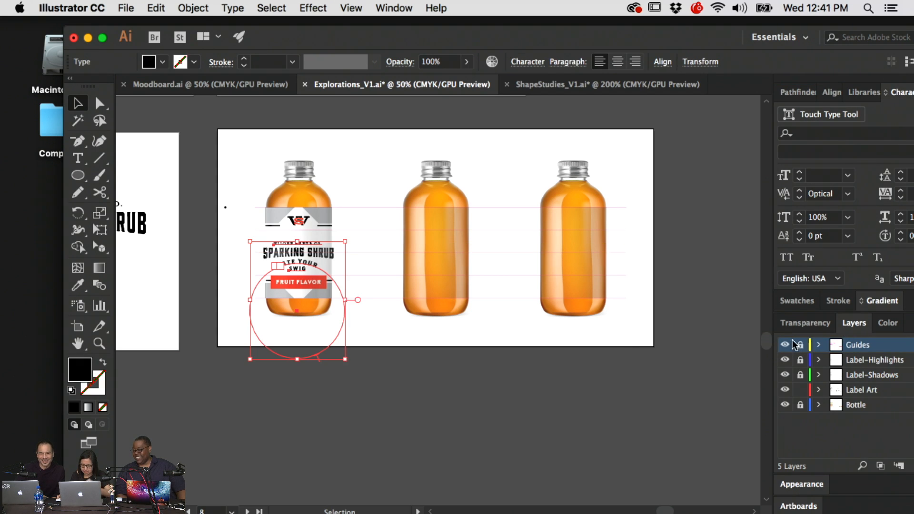
- Scale the four-line lockup down to fit inside the first bottle's label and recentre it above the FRUIT FLAVOR banner
drag(345, 359, 334, 348)
key(super+z)
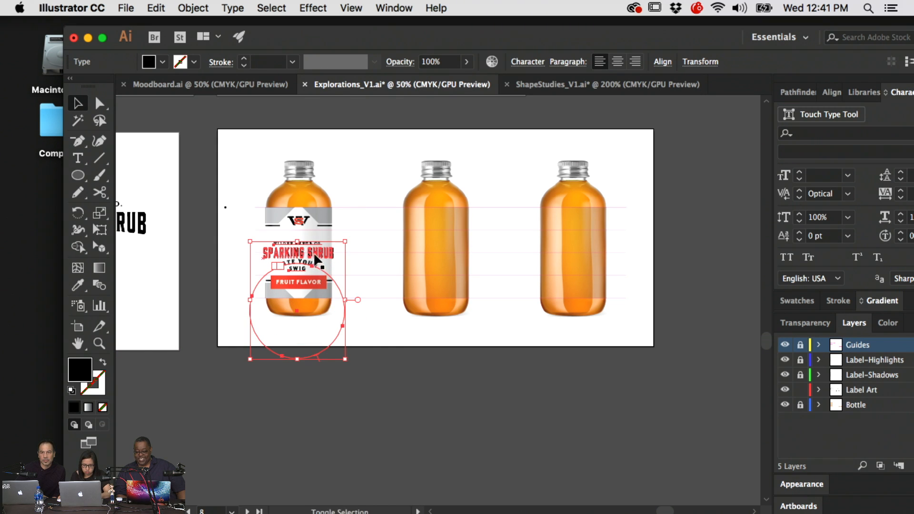
drag(345, 359, 337, 349)
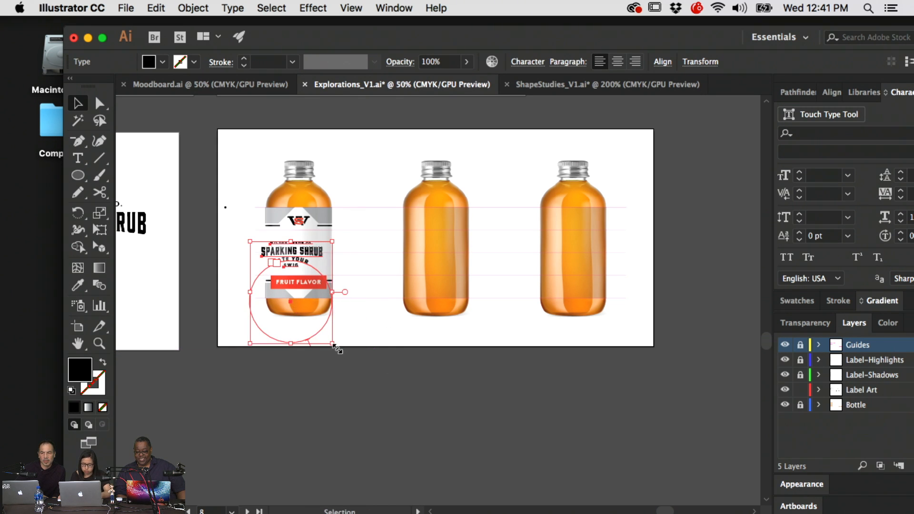
key(super+equal)
key(super+equal)
drag(578, 247, 564, 295)
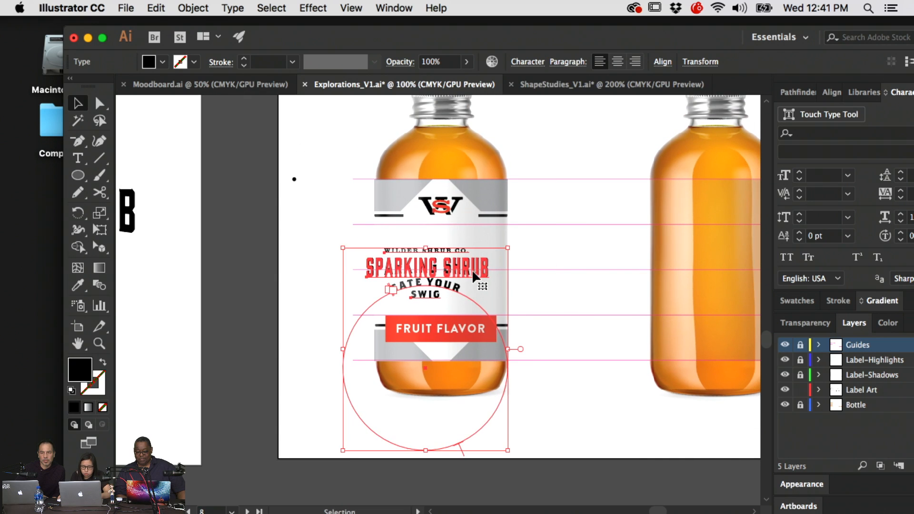
mouse_move(472, 271)
mouse_down()
mouse_move(495, 264)
mouse_move(488, 269)
mouse_up()
click(559, 244)
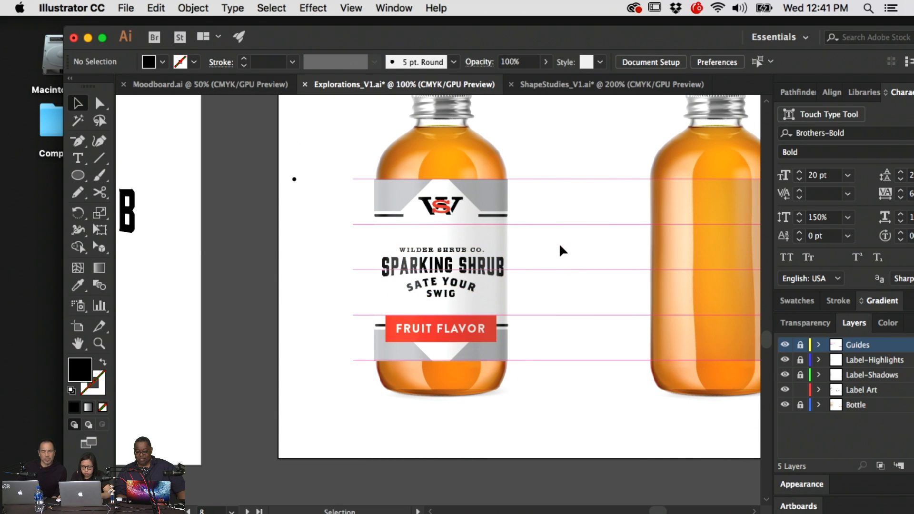
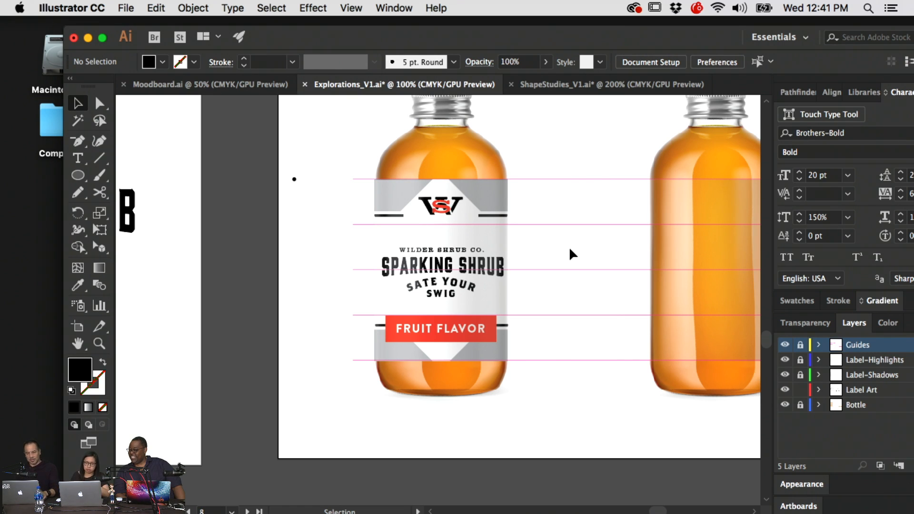
- Duplicate the complete label art, with monogram, lockup and FRUIT FLAVOR banner, from the first bottle onto the second bottle
key(super+minus)
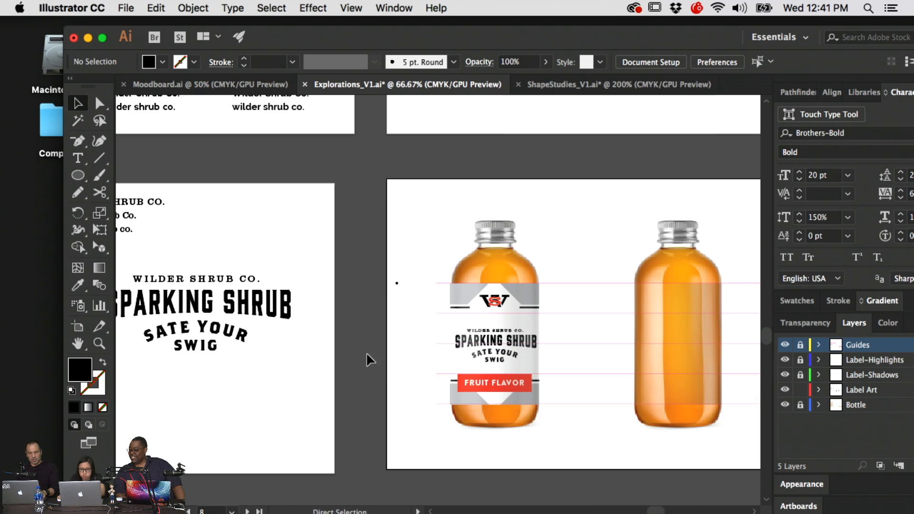
scroll(547, 361, right, 4)
scroll(547, 362, down, 2)
drag(347, 222, 346, 220)
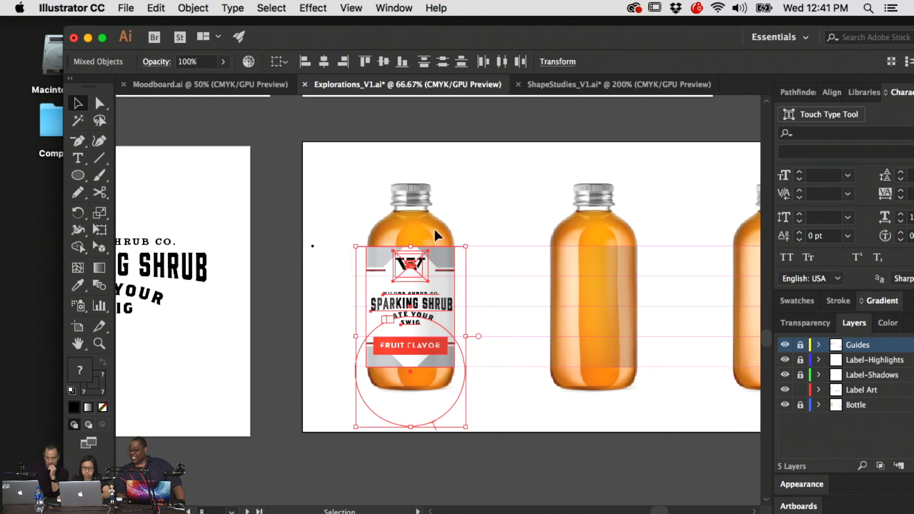
scroll(405, 231, right, 3)
scroll(405, 230, down, 1)
drag(219, 218, 486, 242)
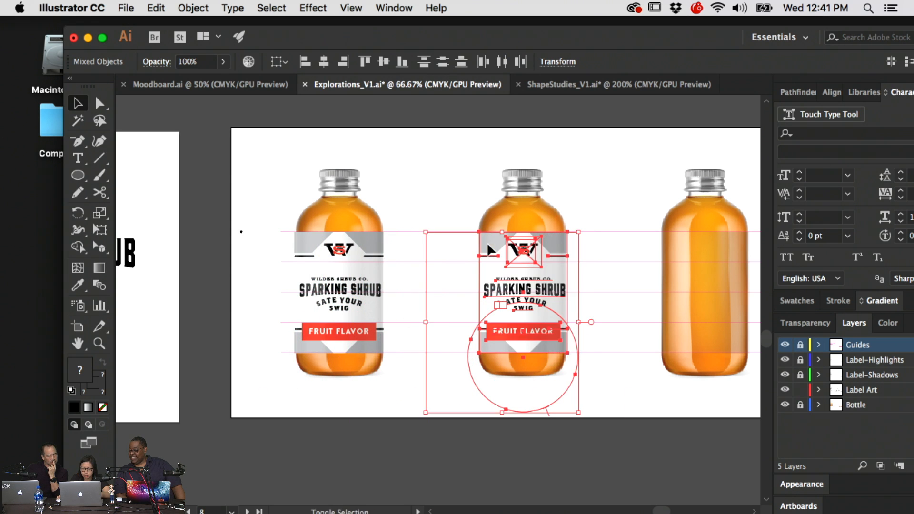
- Examine the Wilder Shrub Co. typeface samples on the type exploration artboard
key(space)
drag(344, 180, 585, 371)
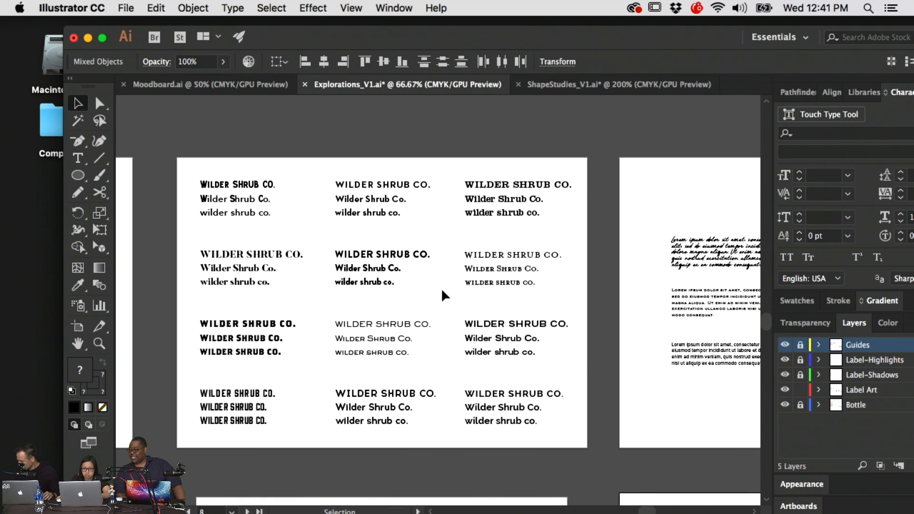
key(a)
key(space)
drag(306, 320, 402, 298)
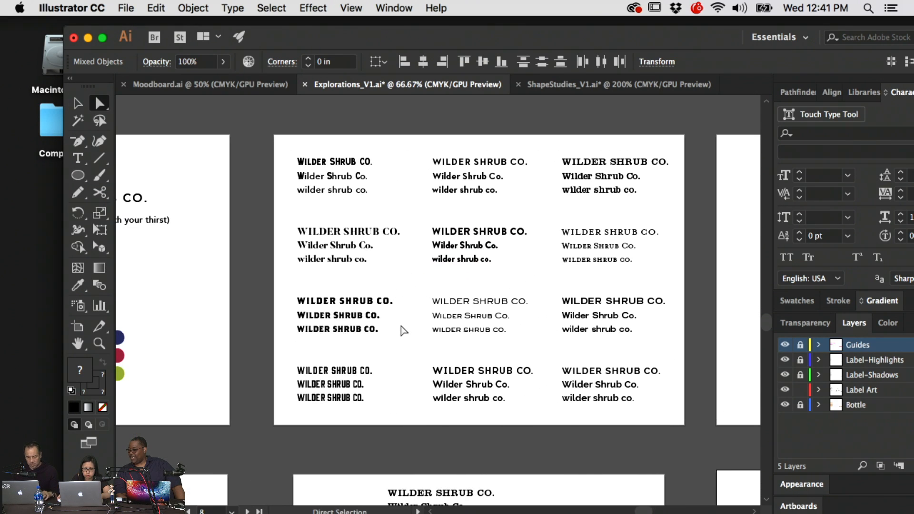
click(445, 255)
key(super+equal)
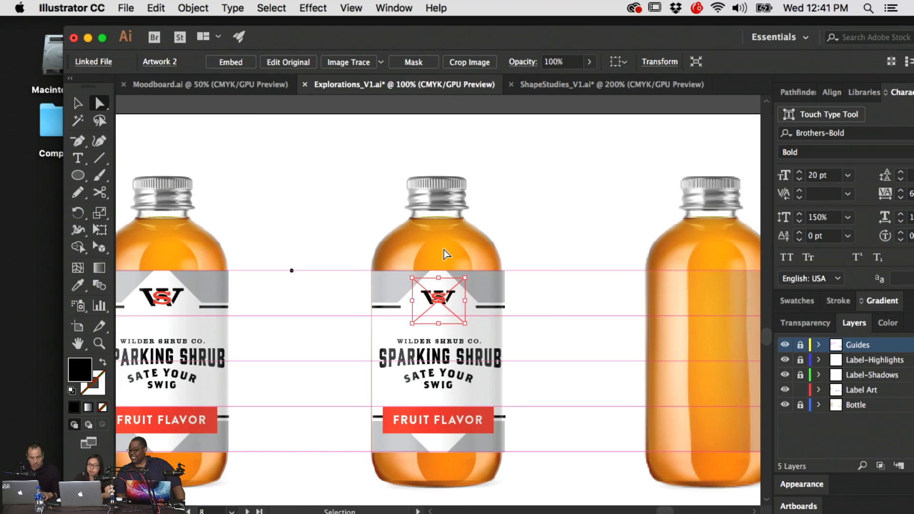
key(space)
drag(412, 196, 611, 452)
drag(322, 266, 467, 410)
key(space)
drag(271, 347, 543, 355)
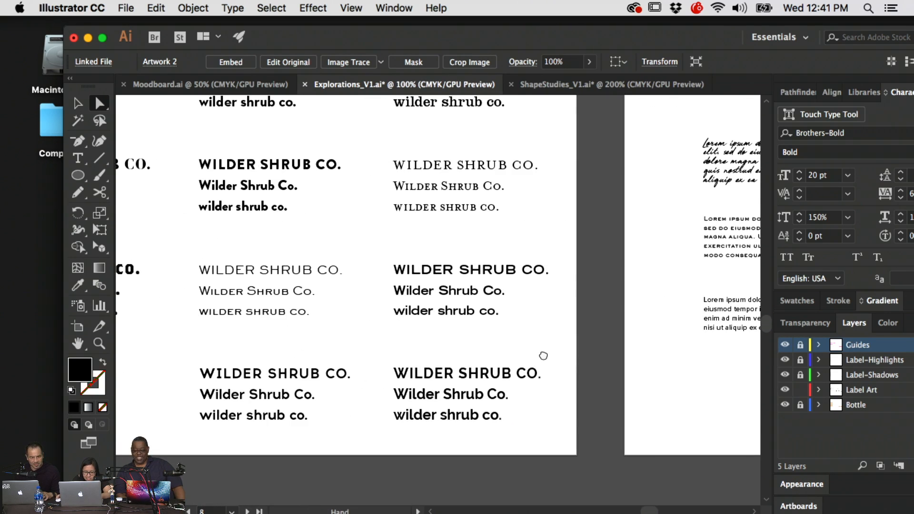
key(space)
drag(313, 233, 470, 334)
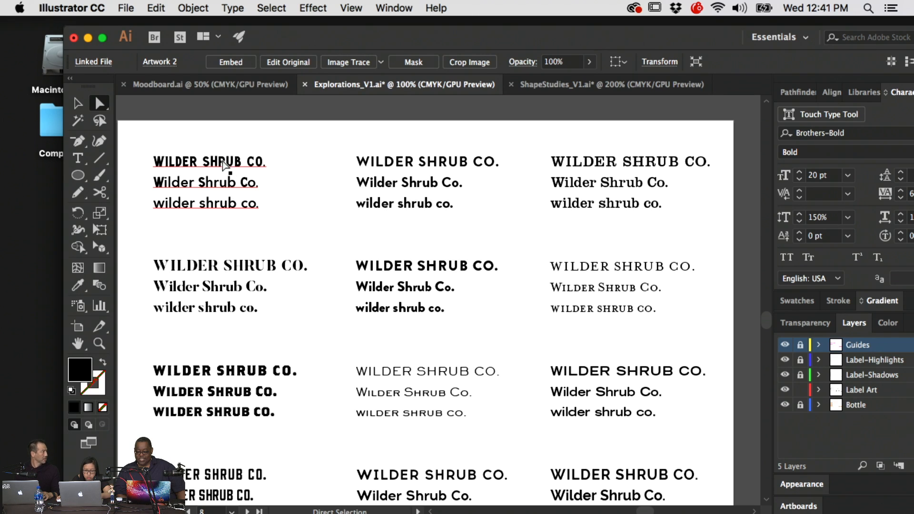
- Compare the first Wilder Shrub Co. typeface sample with the label on the second bottle
click(247, 179)
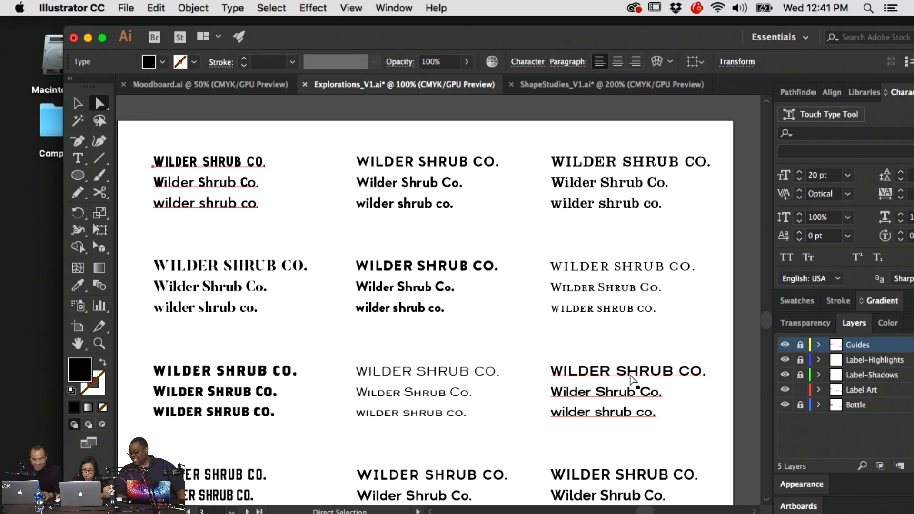
key(super)
key(super)
key(space)
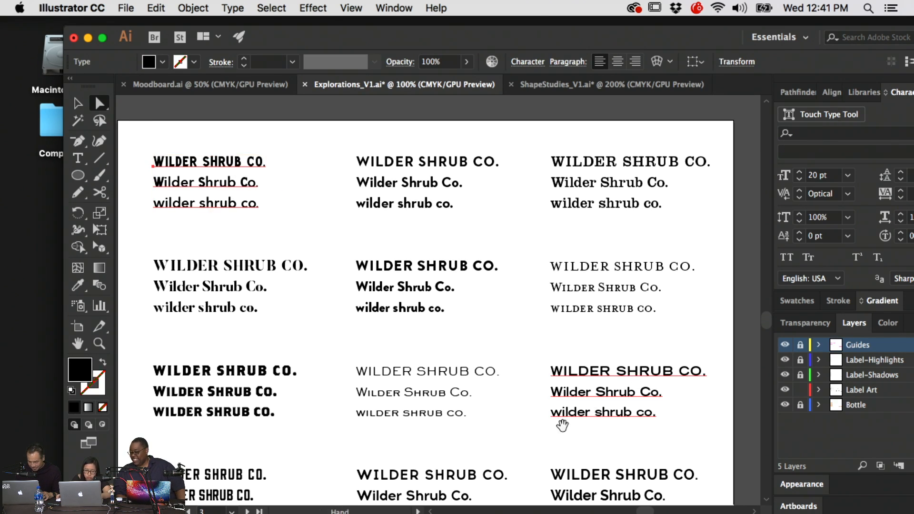
scroll(562, 425, down, 15)
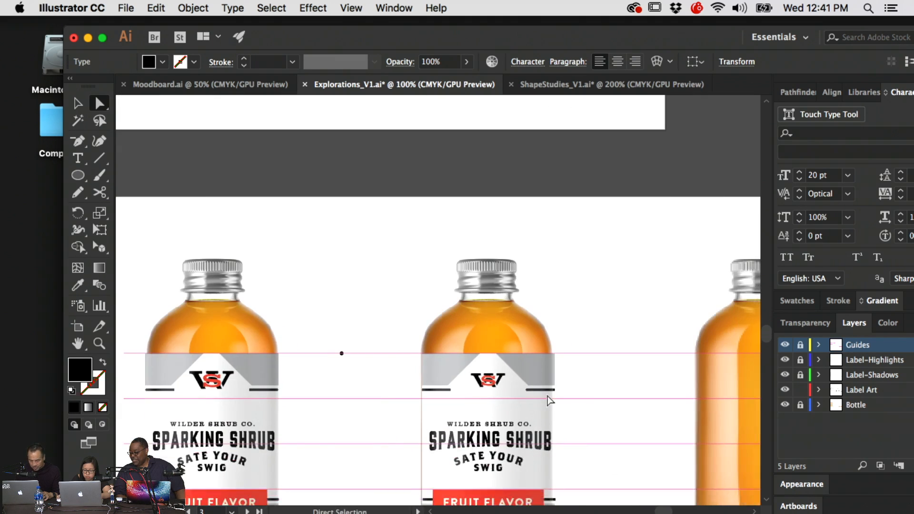
key(space)
drag(552, 403, 222, 198)
key(space)
drag(277, 270, 510, 256)
key(space)
drag(507, 368, 538, 379)
click(536, 380)
key(space)
drag(333, 289, 604, 473)
drag(375, 242, 747, 495)
drag(451, 309, 655, 409)
drag(600, 371, 596, 477)
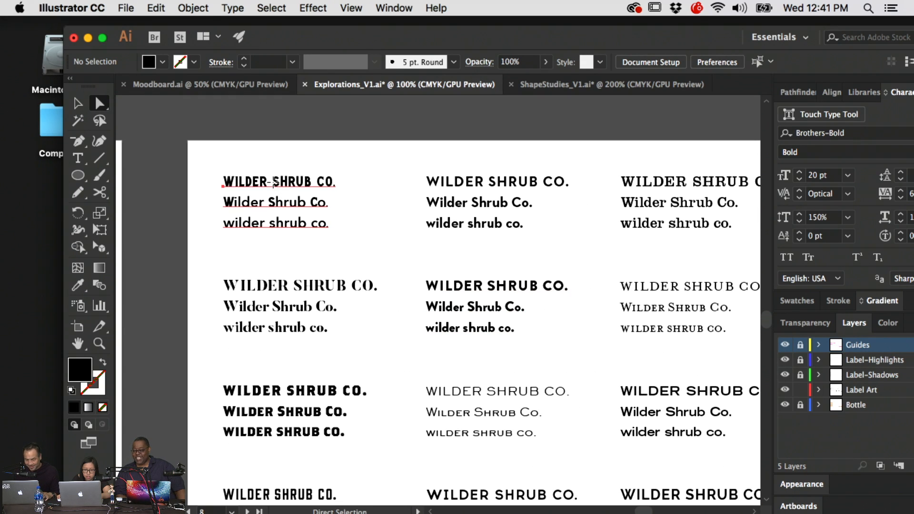
- Copy the first three-line Wilder Shrub Co. typeface sample and paste it just below the second bottle
click(282, 187)
key(space)
drag(526, 343, 222, 87)
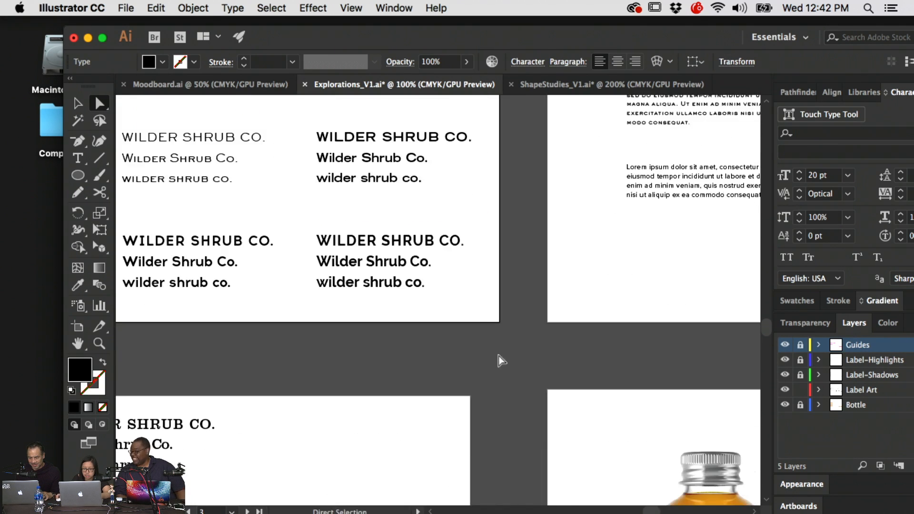
drag(500, 361, 257, 52)
drag(634, 341, 325, 295)
click(356, 278)
key(space)
drag(544, 337, 471, 290)
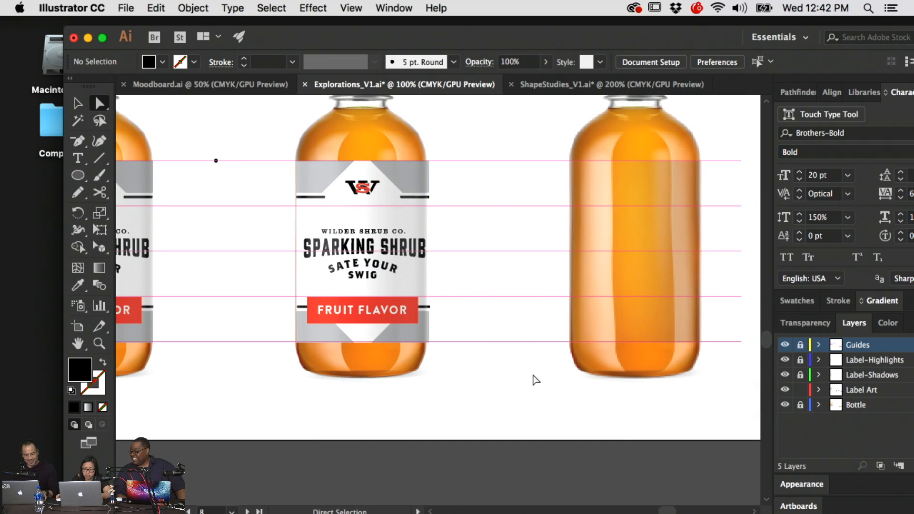
key(super+v)
drag(456, 326, 475, 447)
- Change the font of the SPARKING SHRUB line on the second bottle's label to Decanter
double_click(402, 245)
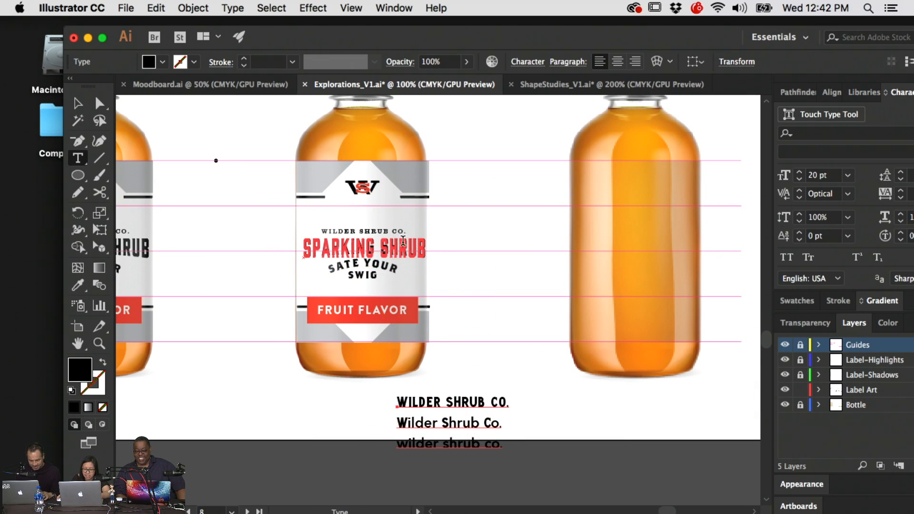
triple_click(404, 242)
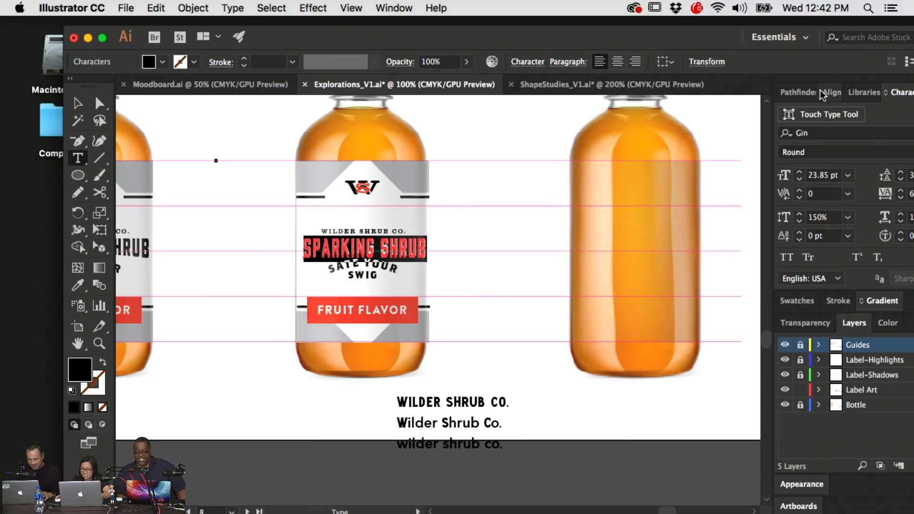
click(816, 133)
text(DEC)
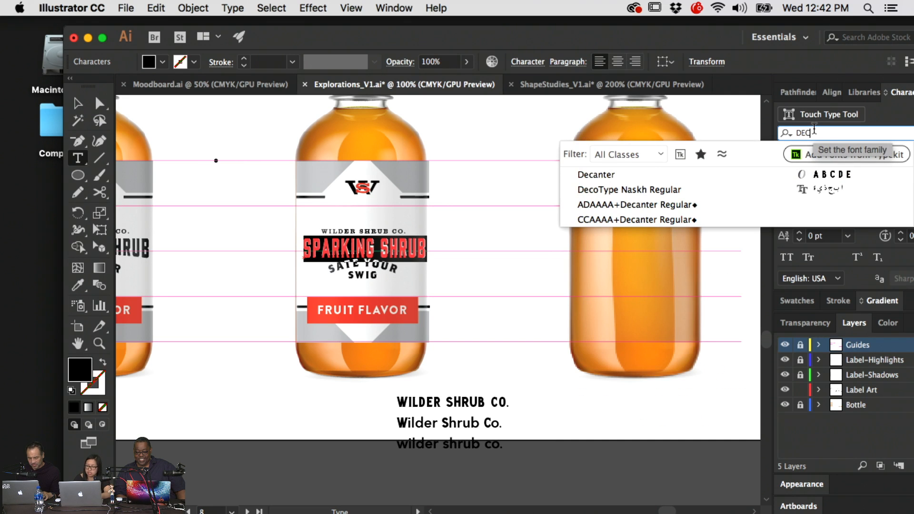
key(Return)
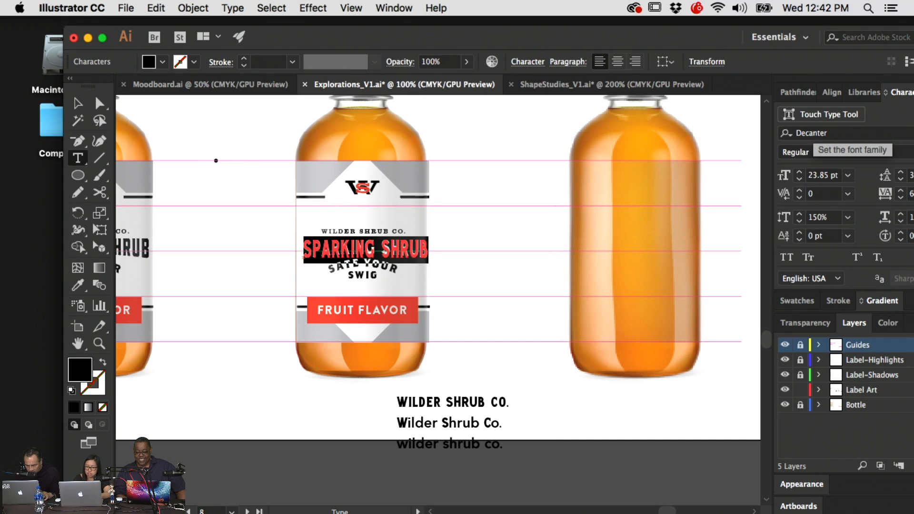
- Nudge the SPARKING SHRUB line on the second bottle slightly left to centre it on the label
click(105, 107)
click(401, 246)
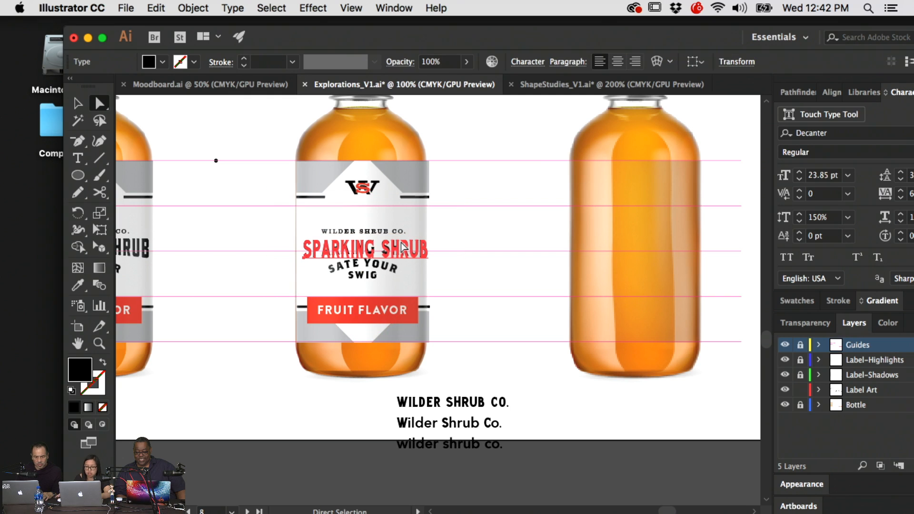
key(Left)
key(Left)
key(Left)
key(Left)
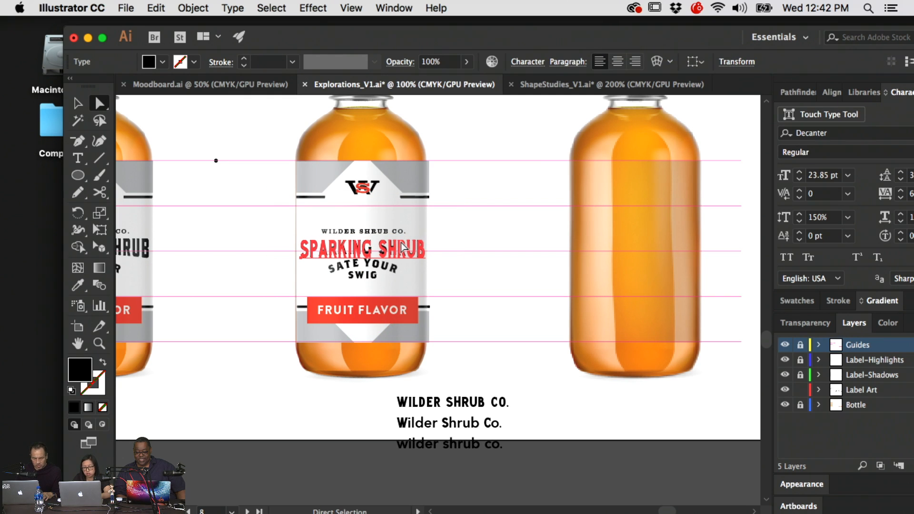
click(351, 394)
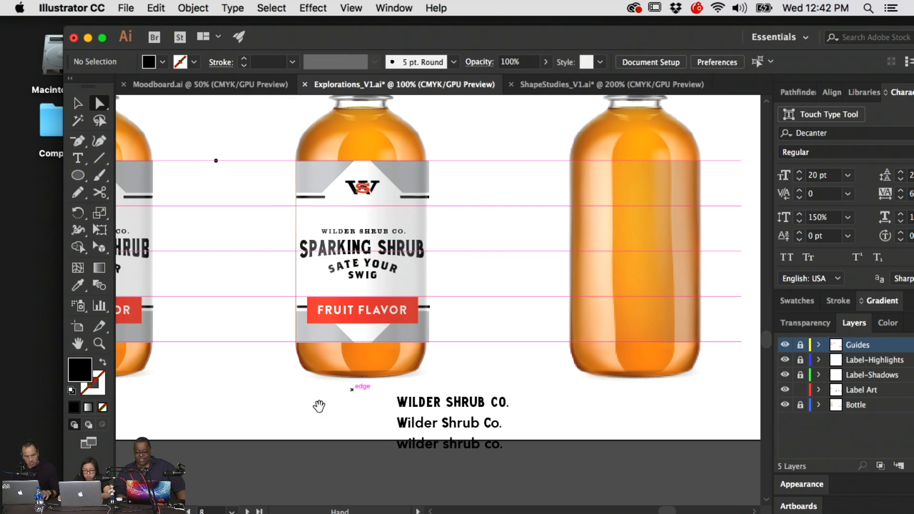
drag(319, 406, 457, 412)
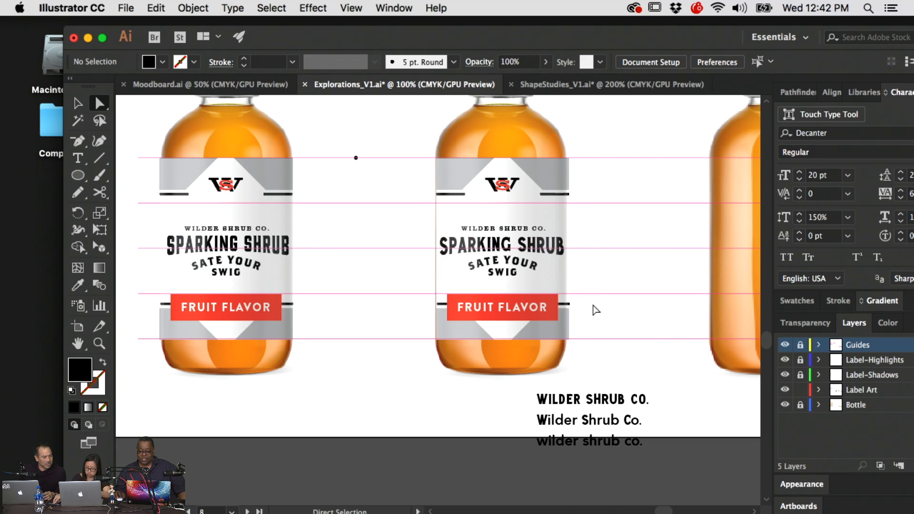
scroll(596, 309, right, 1)
scroll(590, 308, right, 10)
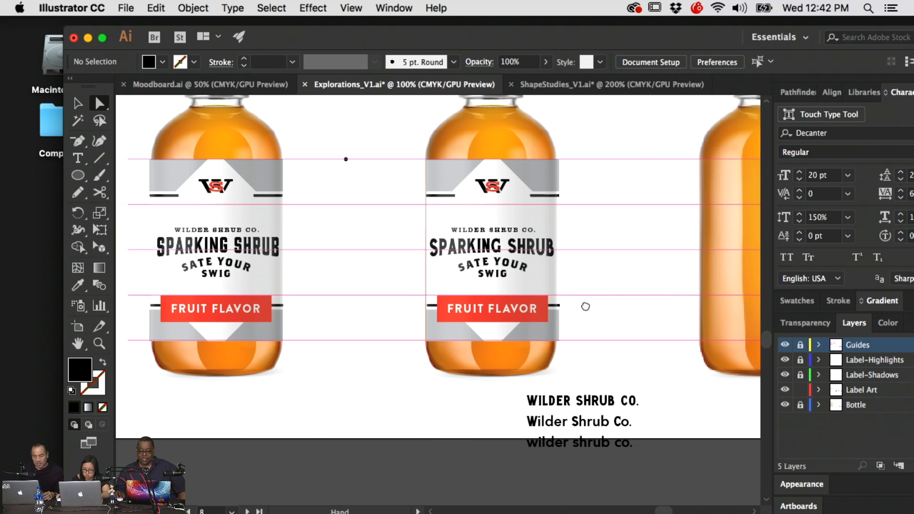
scroll(358, 337, up, 3)
click(296, 287)
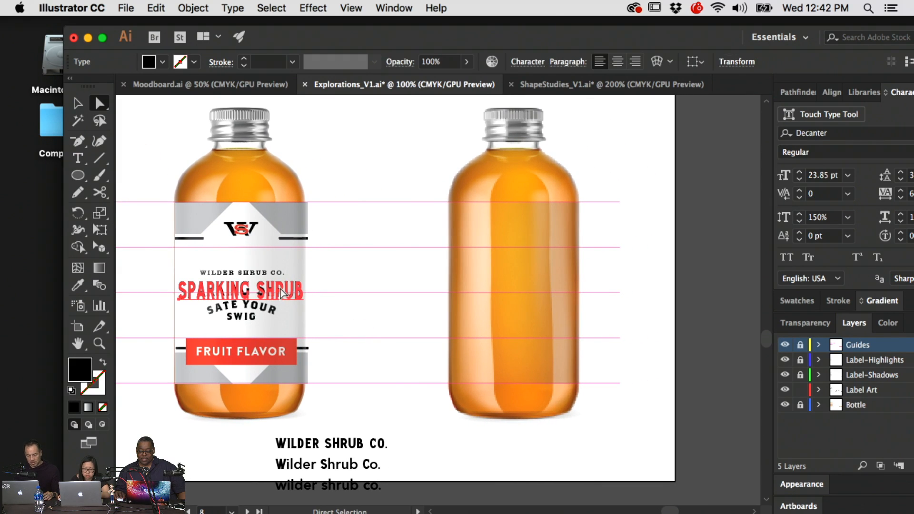
click(339, 294)
key(v)
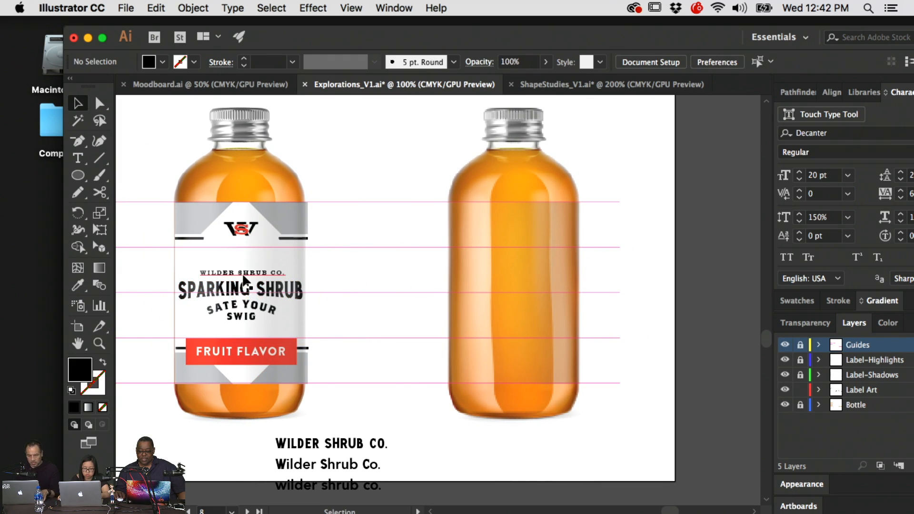
click(243, 275)
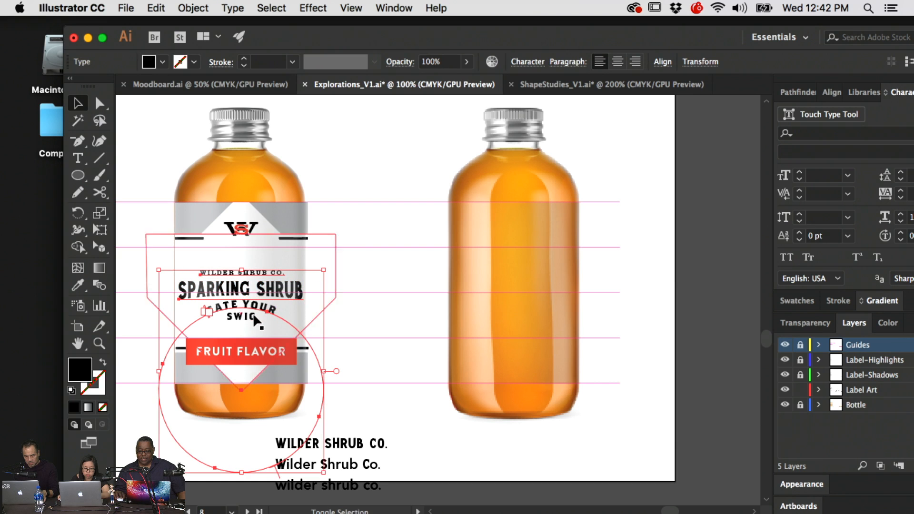
drag(234, 317, 520, 322)
key(super+x)
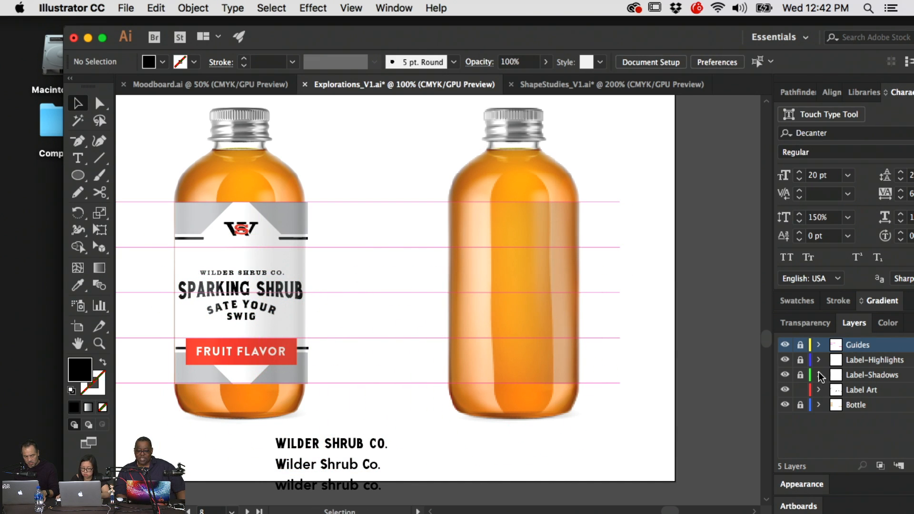
- Duplicate the second bottle's complete label artwork onto the blank third bottle and nudge the copy slightly left to fit
drag(363, 391, 241, 196)
key(space)
drag(446, 252, 394, 248)
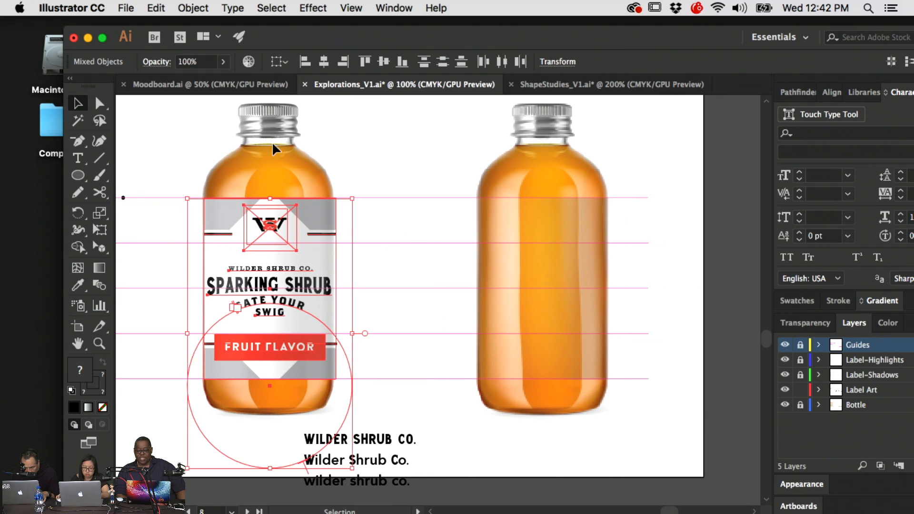
drag(312, 228, 586, 222)
key(Left)
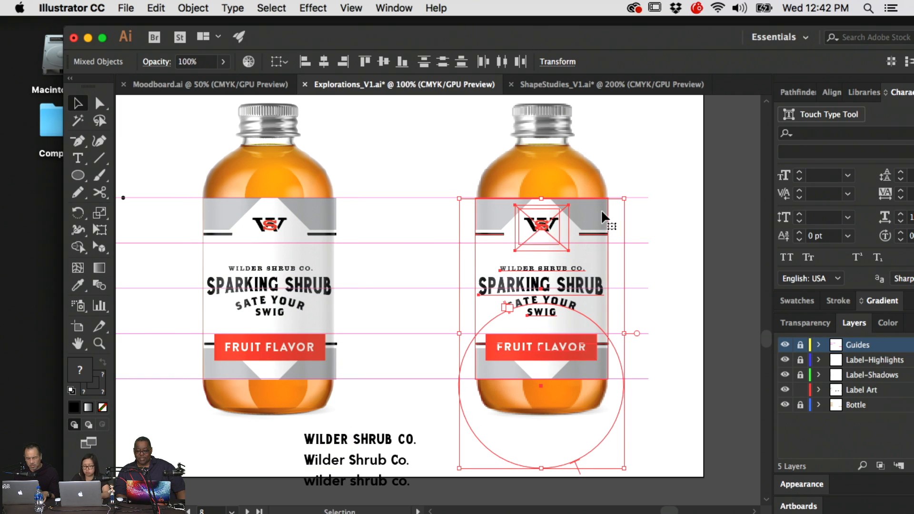
click(656, 217)
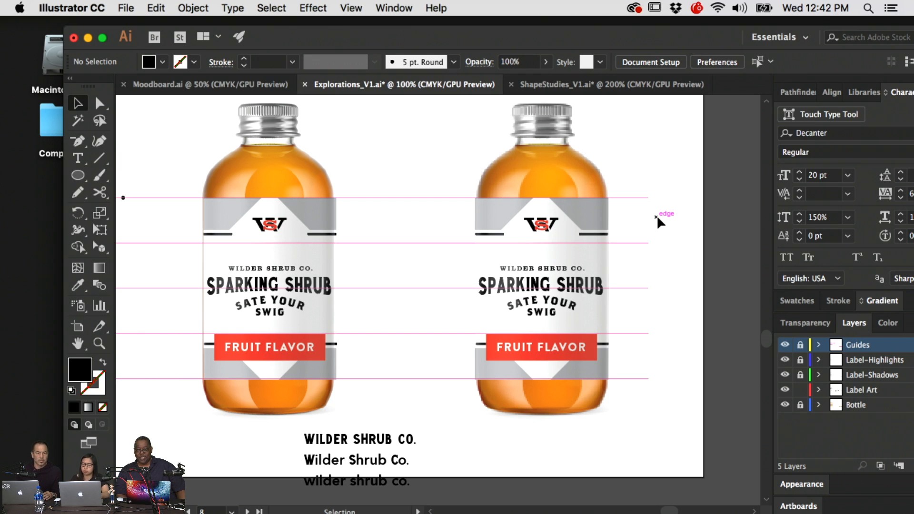
- Hide the Guides layer and change the SPARKING SHRUB line on the third bottle's label to SPARKLING
key(super+equal)
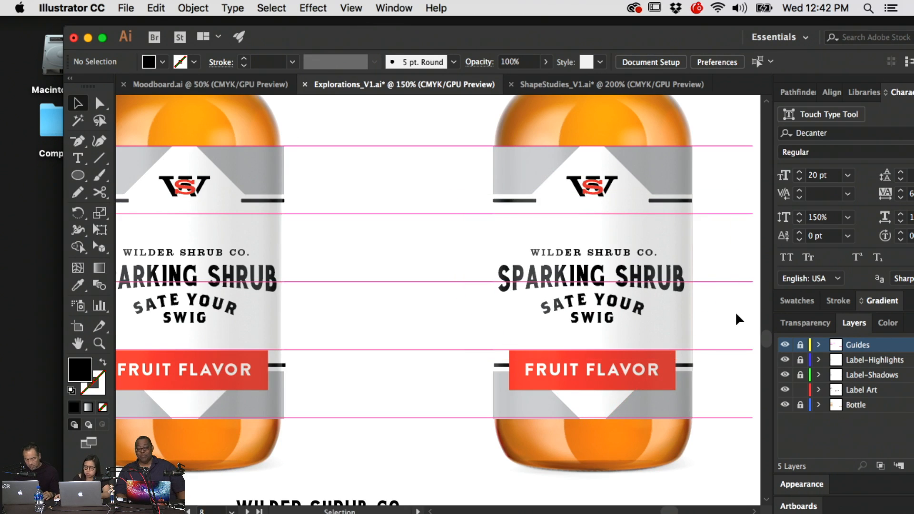
scroll(735, 311, right, 5)
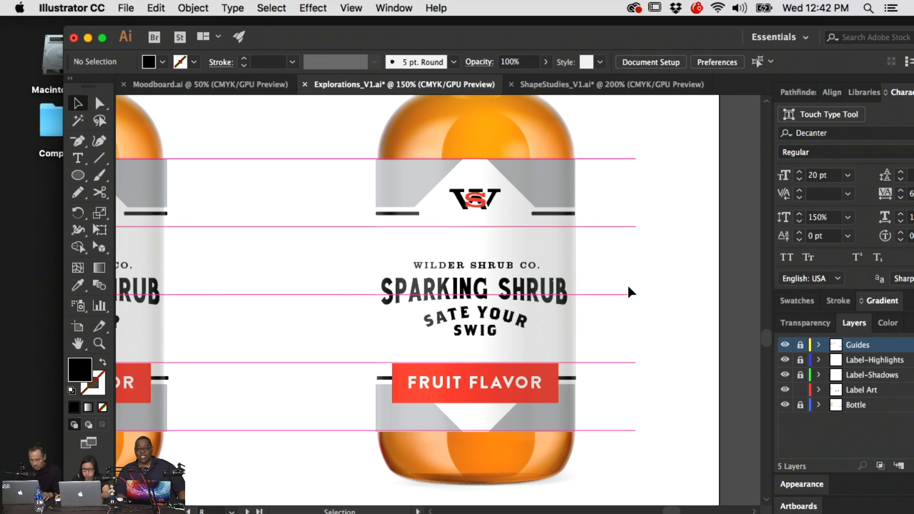
click(785, 344)
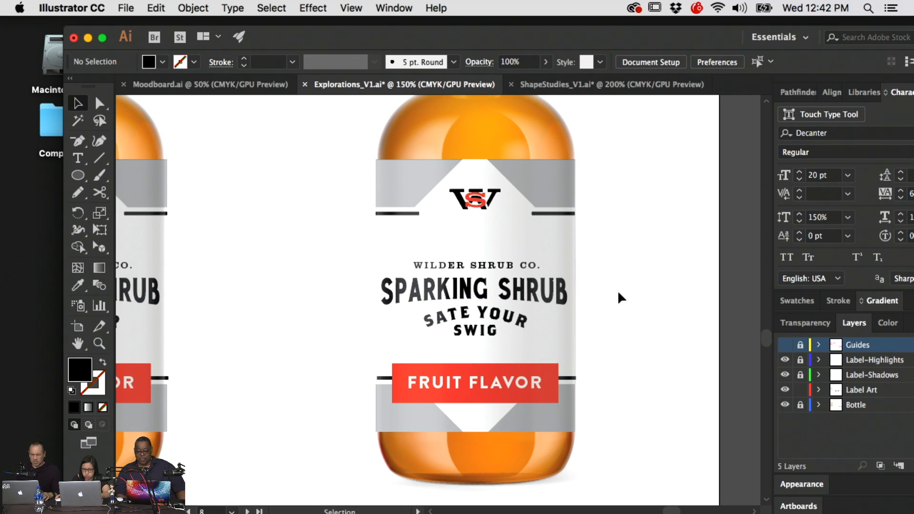
key(a)
double_click(495, 281)
key(super+a)
text(SPA)
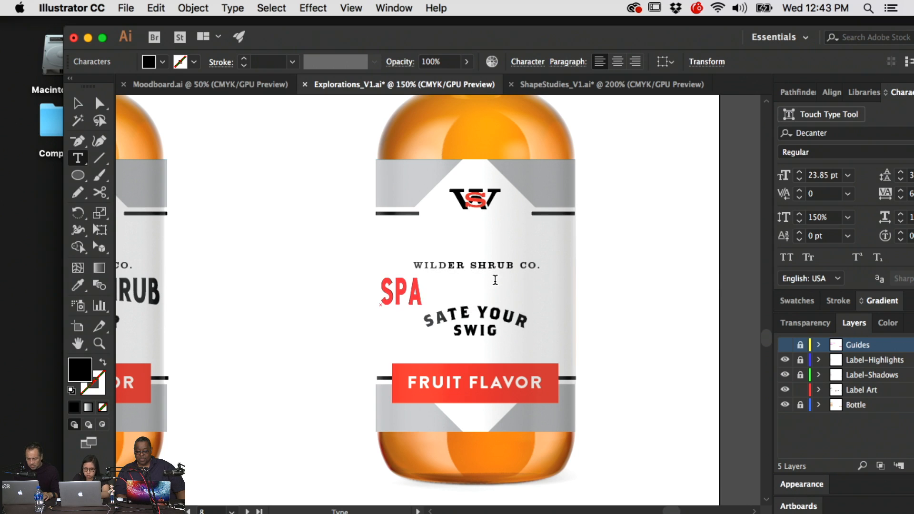
text(RKLING)
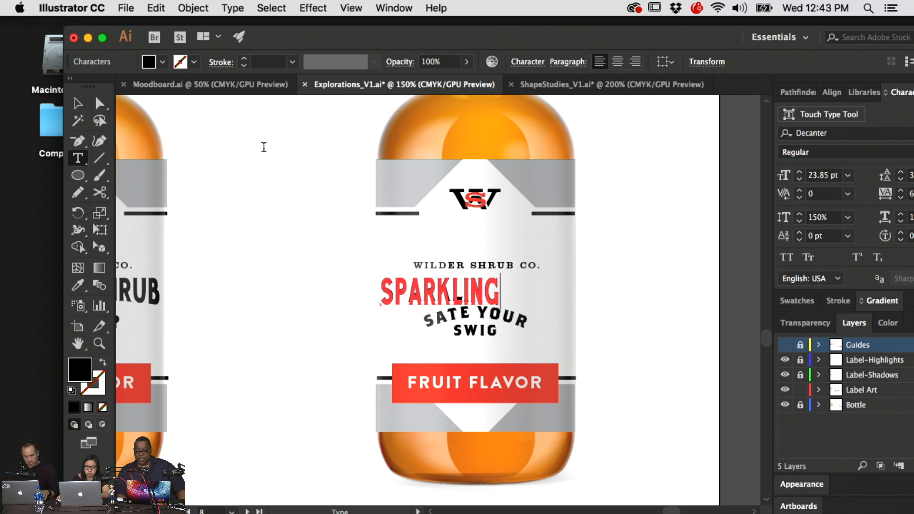
click(79, 103)
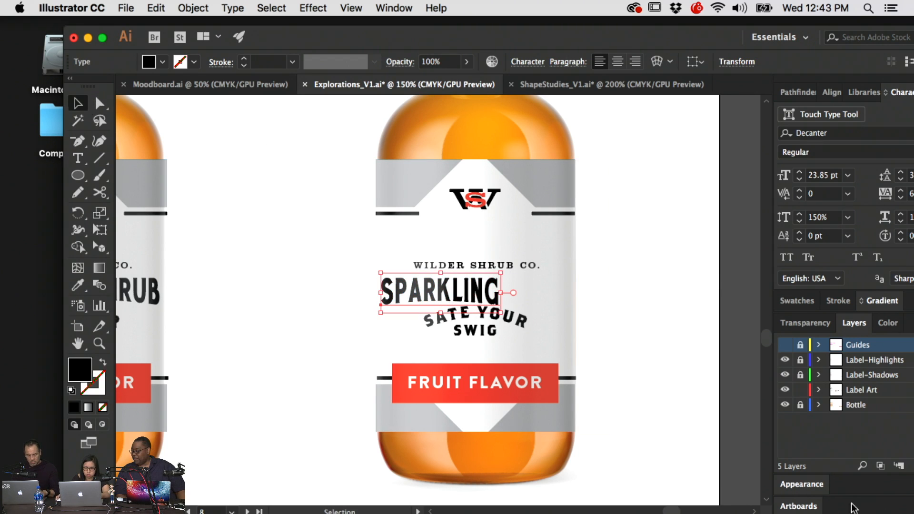
- Move SATE YOUR SWIG off the third bottle's label beyond the artboard edge and enlarge SPARKLING to about 37.66 pt, nearly filling the label width
click(521, 323)
scroll(549, 330, right, 5)
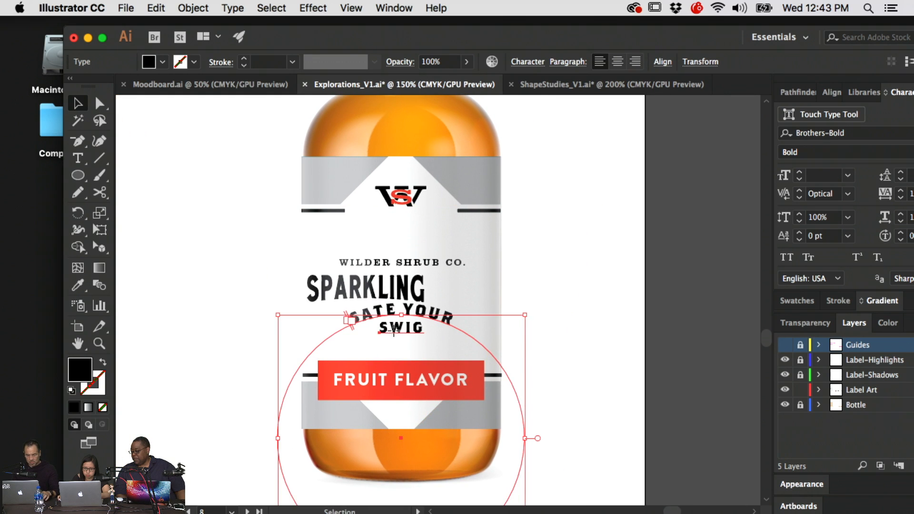
drag(393, 330, 670, 329)
click(373, 295)
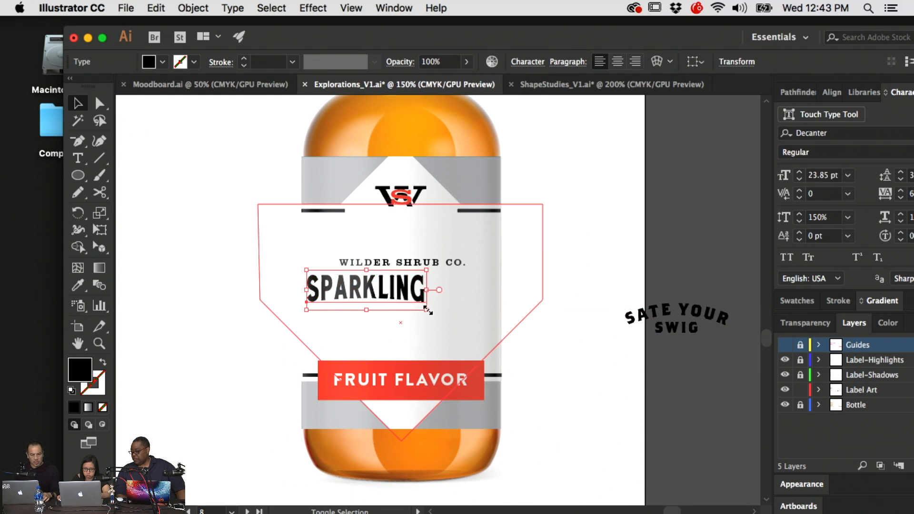
drag(428, 310, 493, 324)
click(538, 296)
- Nudge WILDER SHRUB CO. down closer to SPARKLING and widen its letter tracking slightly
click(432, 261)
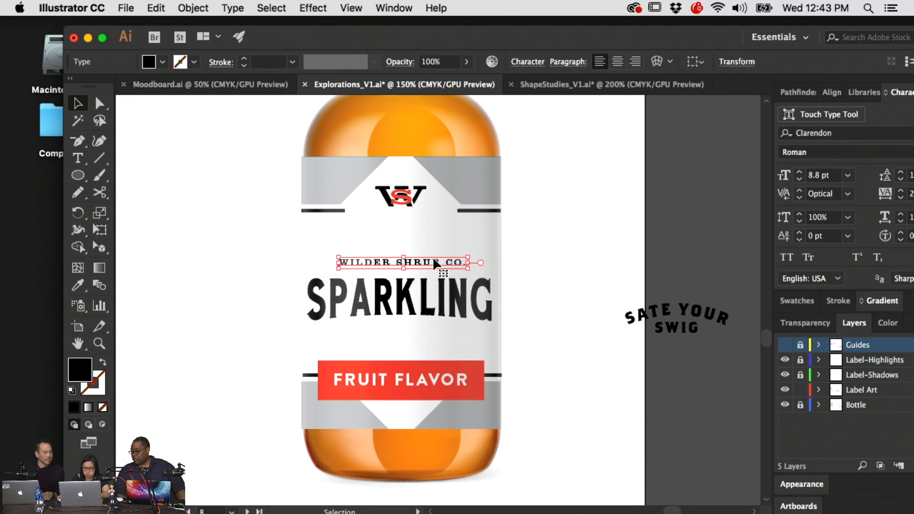
key(Down)
key(Down)
key(Down)
key(alt+Right)
key(alt+Right)
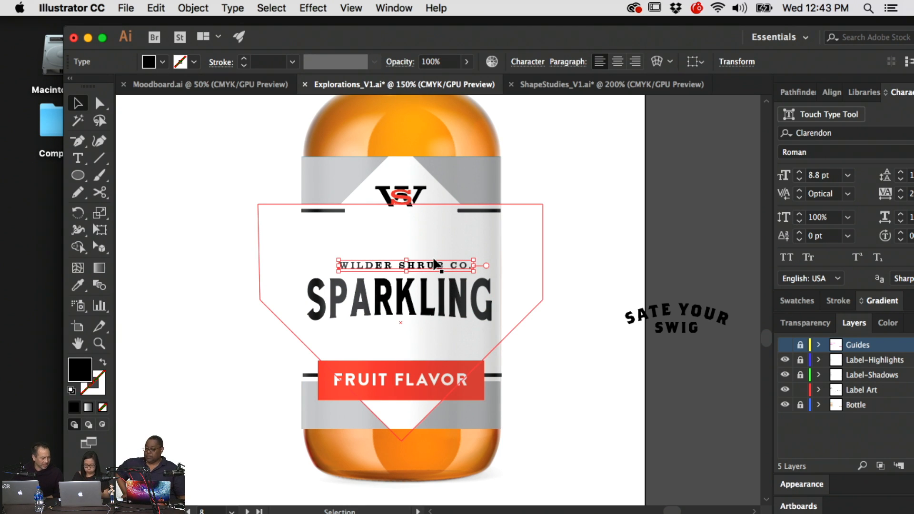
mouse_move(442, 513)
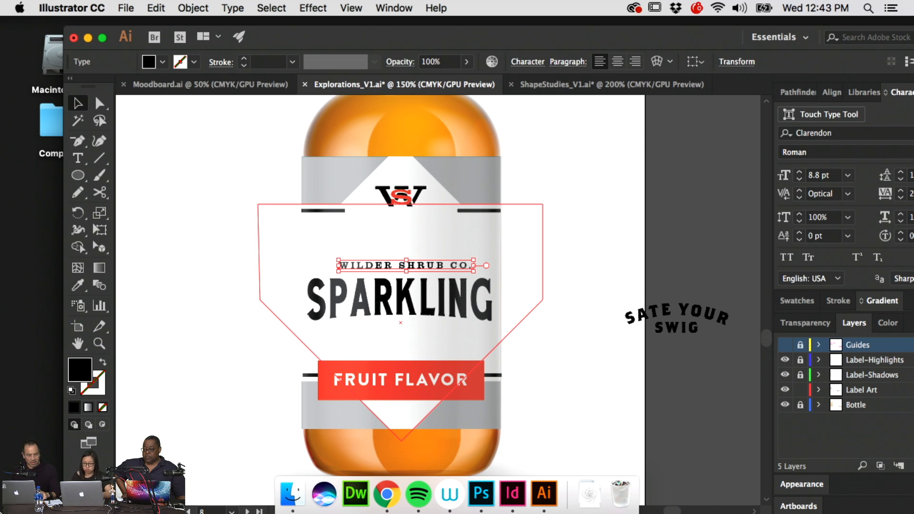
click(586, 217)
- Move WILDER SHRUB CO. and SPARKLING up together until they sit just below the label's WS monogram
click(376, 267)
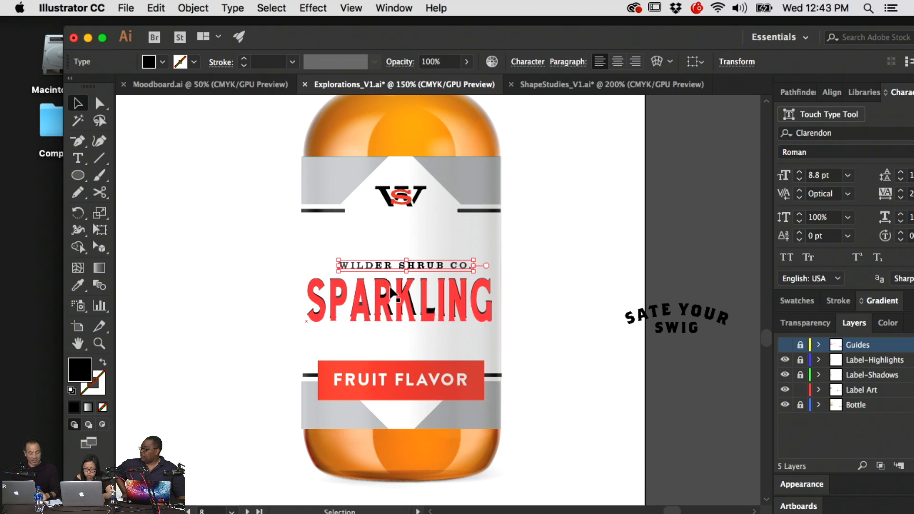
shift+click(392, 293)
key(shift+Up)
key(shift+Up)
key(shift+Up)
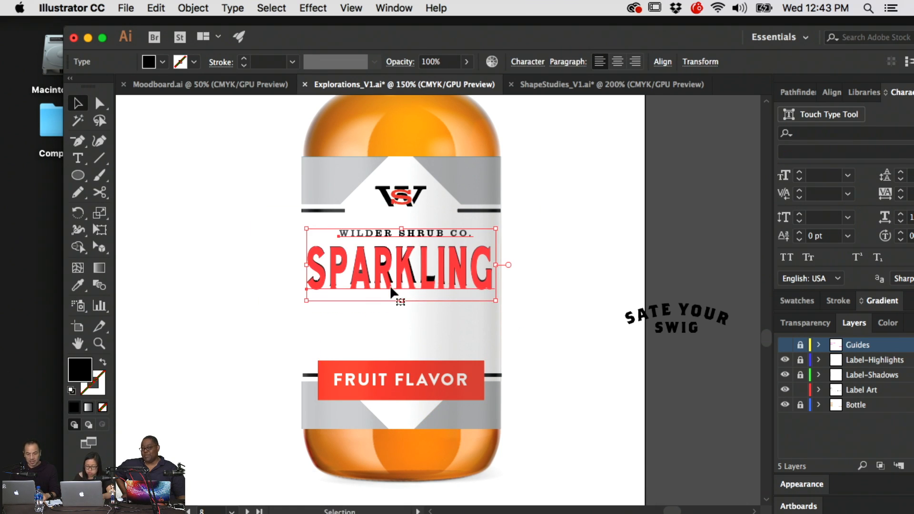
click(678, 244)
- Duplicate SPARKLING directly below itself and delete the Arc Lower warp effect from the copy
drag(392, 279, 394, 324)
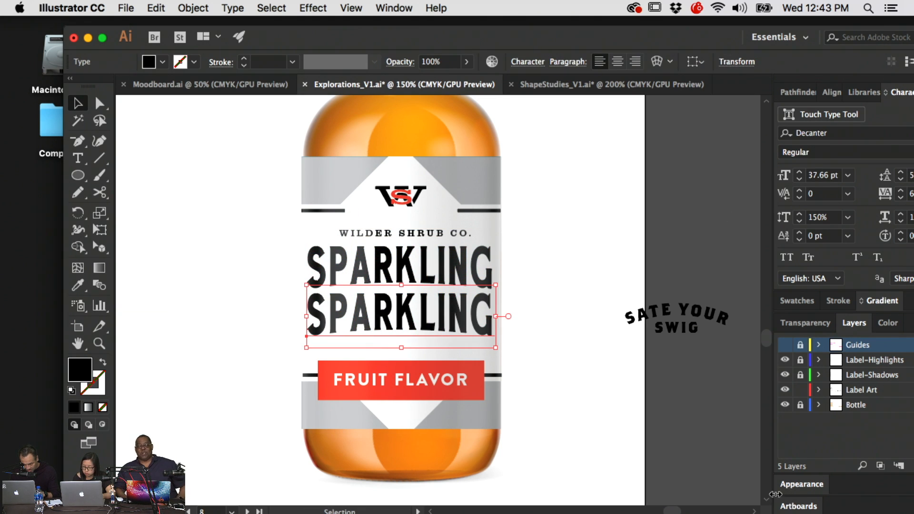
click(794, 488)
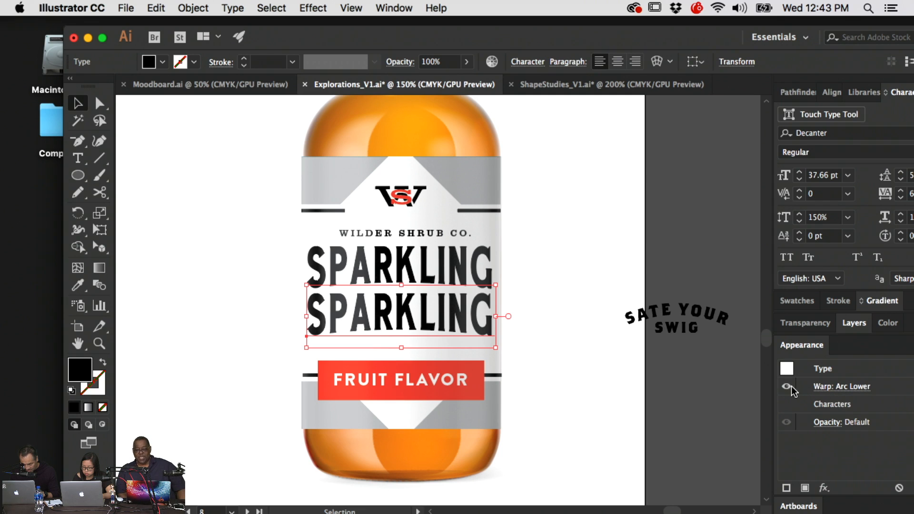
click(841, 386)
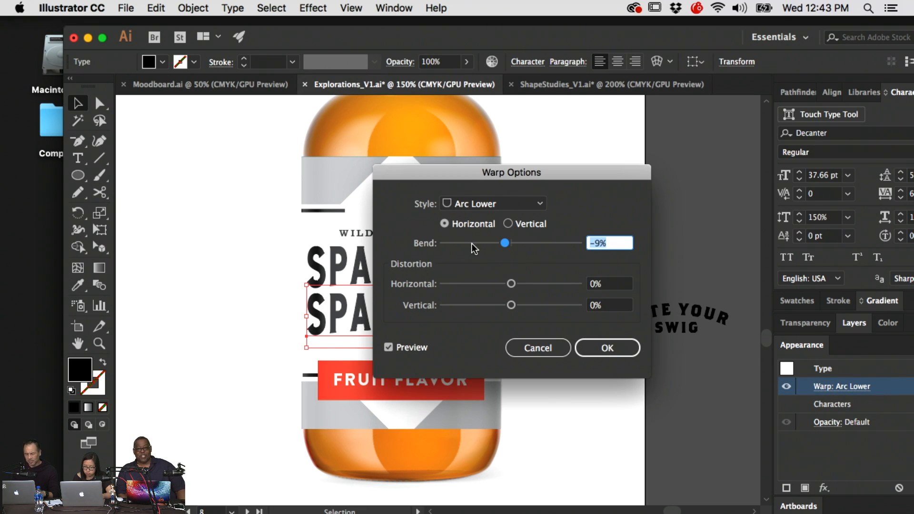
click(605, 348)
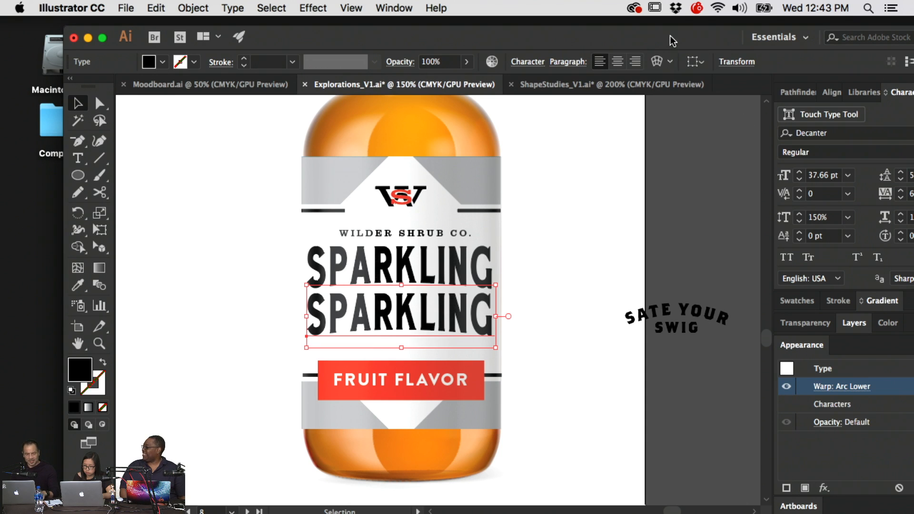
drag(672, 41, 638, 37)
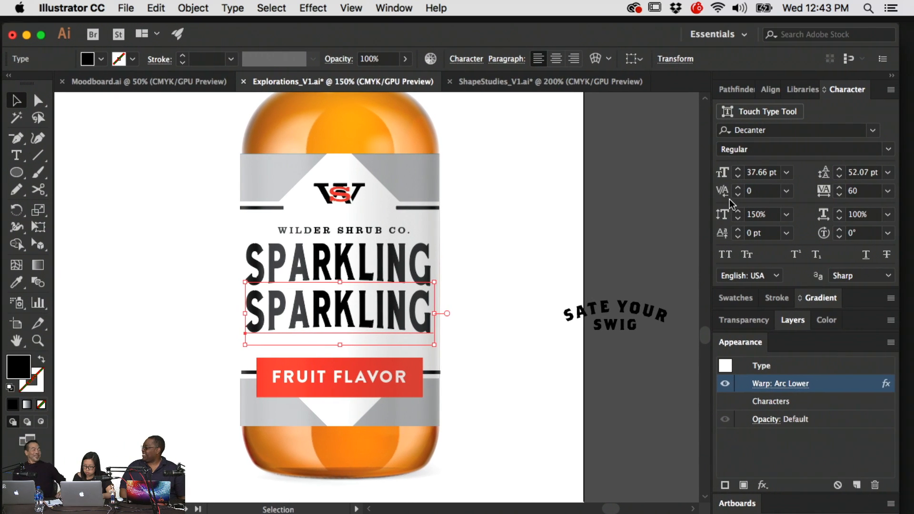
click(874, 484)
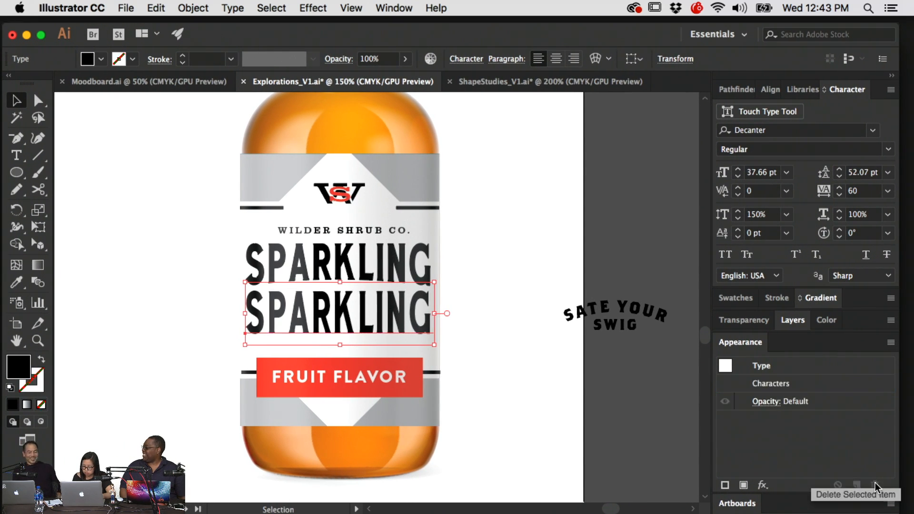
click(498, 367)
- Change the lower SPARKLING copy's text to SHRUB and move it right to sit roughly centred beneath SPARKLING
triple_click(337, 310)
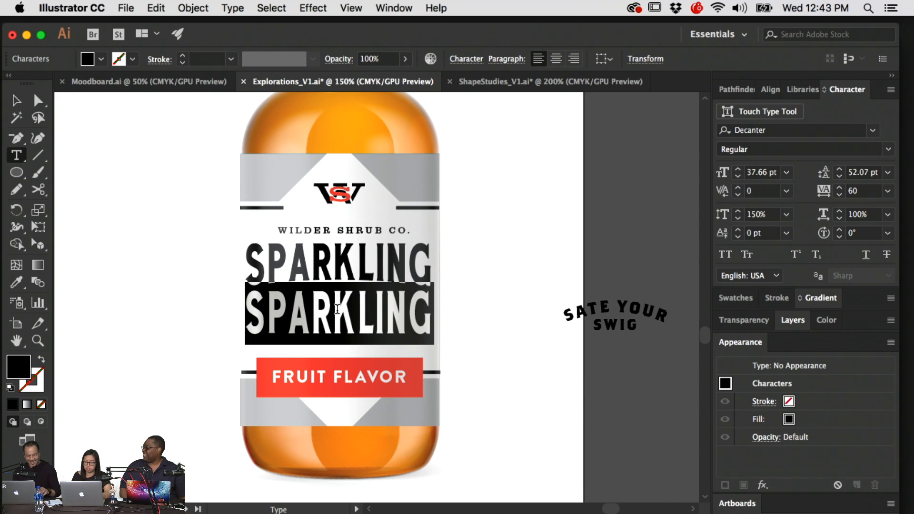
text(SHRUB)
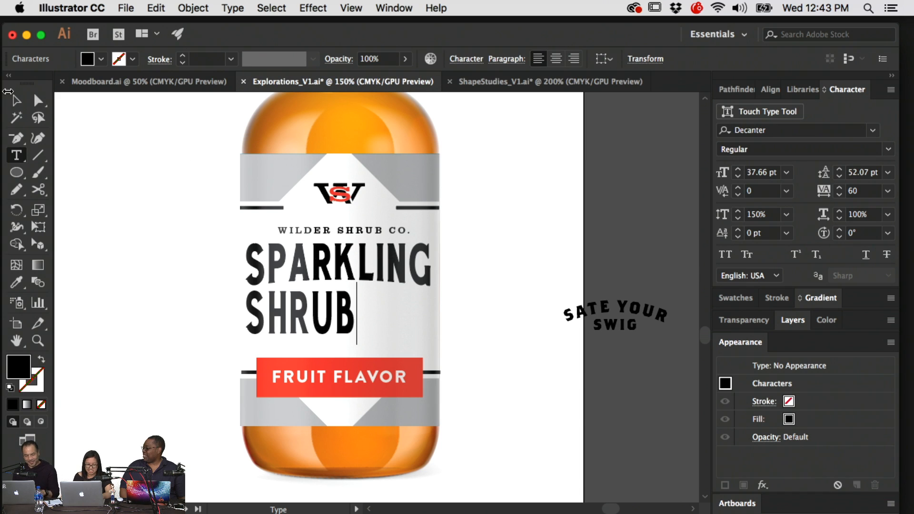
key(Escape)
drag(331, 327, 371, 327)
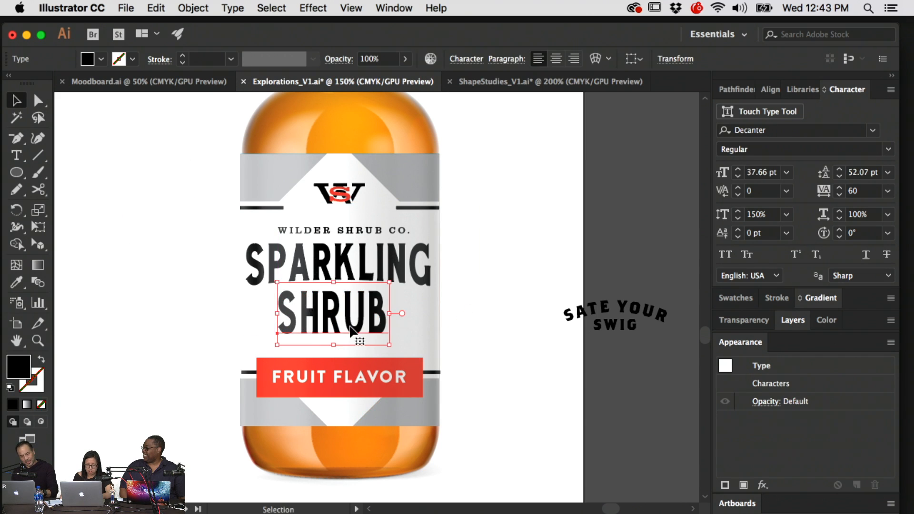
click(514, 358)
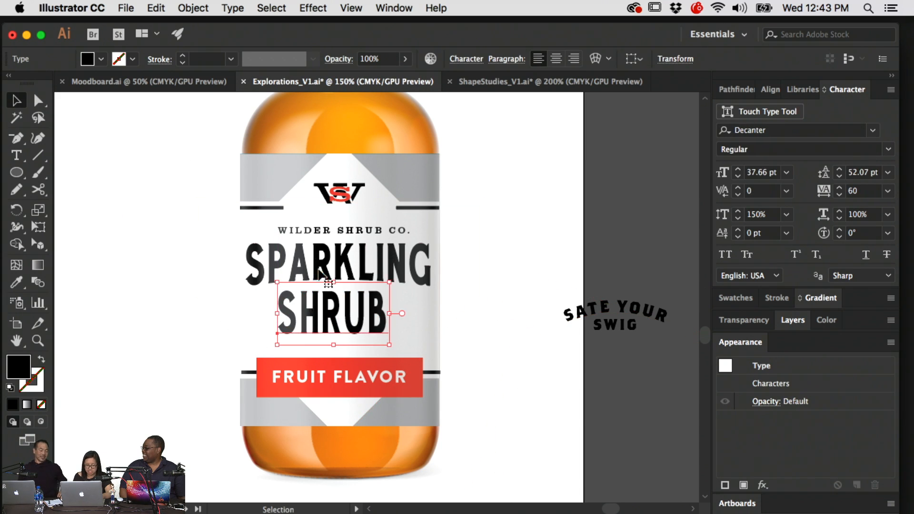
- Align SPARKLING and SHRUB on their horizontal centres
click(300, 267)
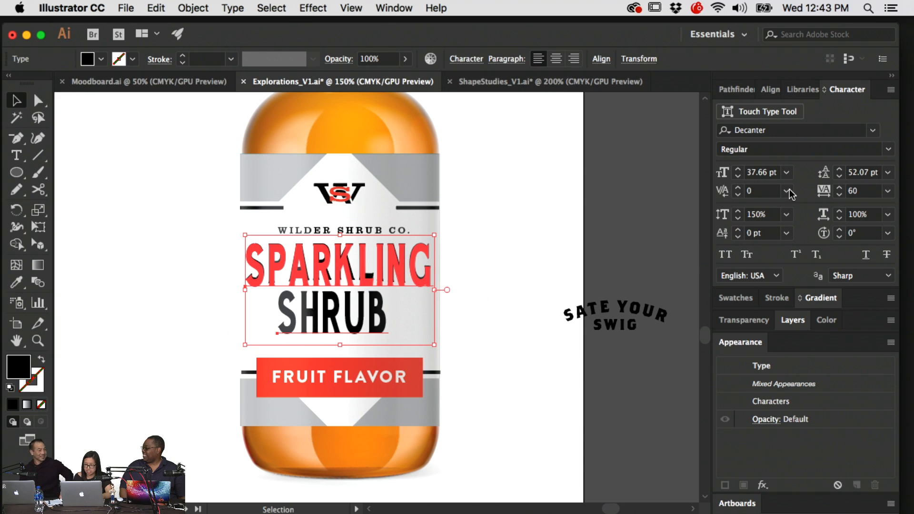
click(770, 88)
click(750, 127)
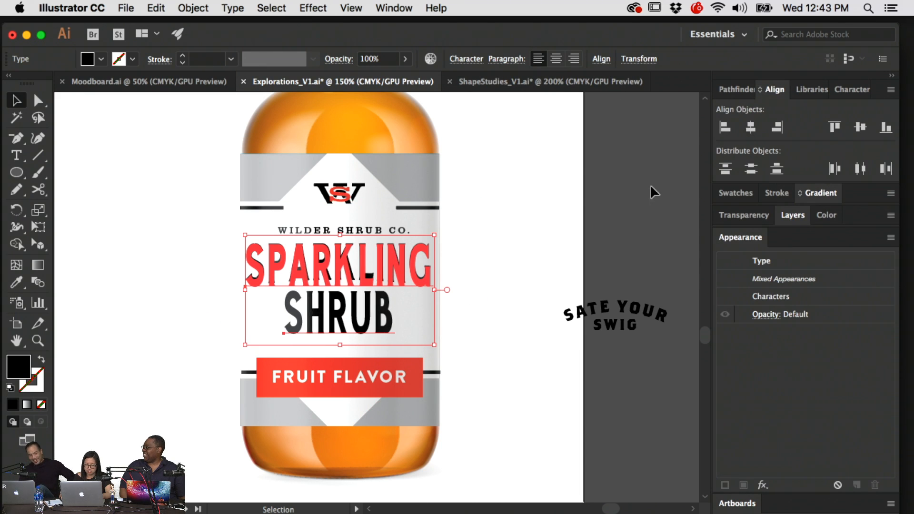
click(609, 200)
click(337, 264)
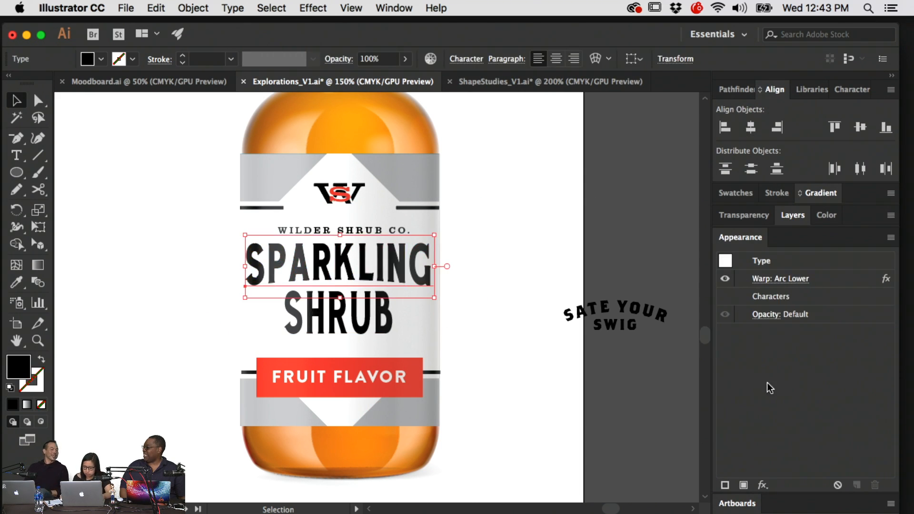
- Set the bend of SPARKLING's Arc Lower warp to -16%
click(767, 279)
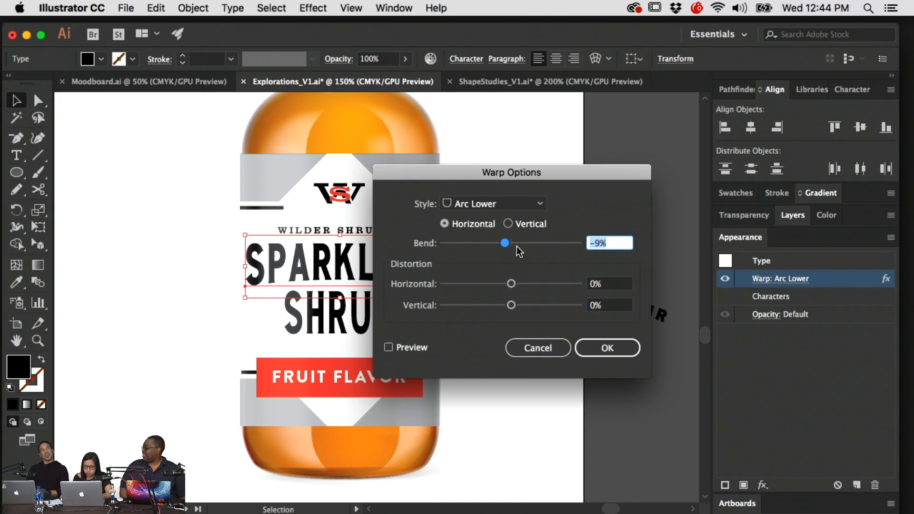
drag(504, 243, 502, 247)
click(389, 348)
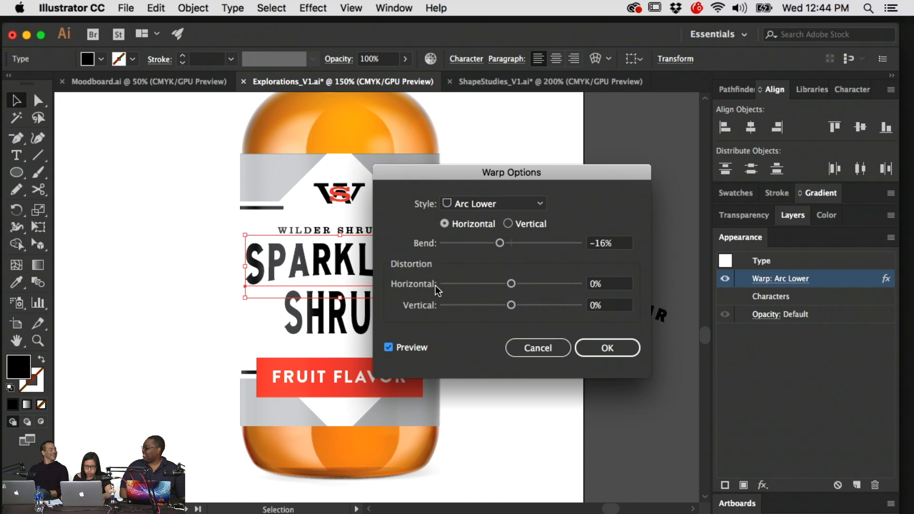
click(617, 348)
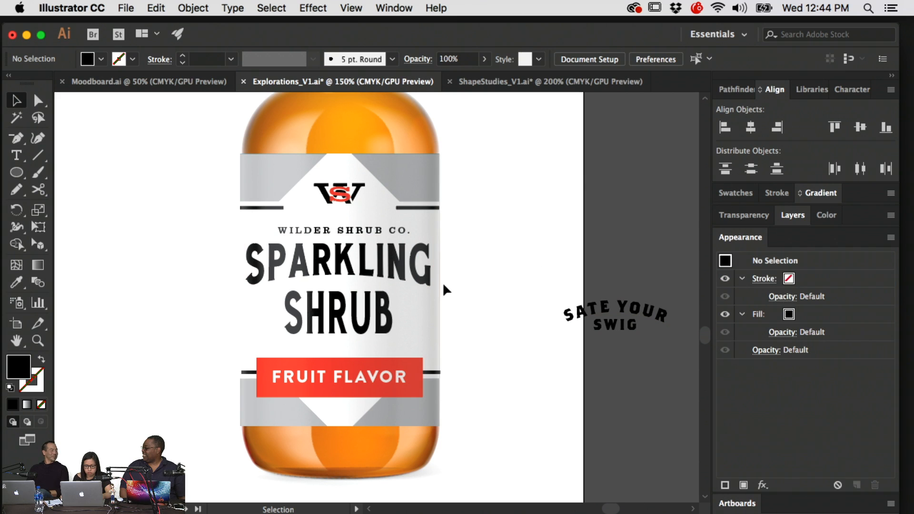
- Set SHRUB's vertical scale to 120% and move it up to sit snugly beneath SPARKLING
click(388, 315)
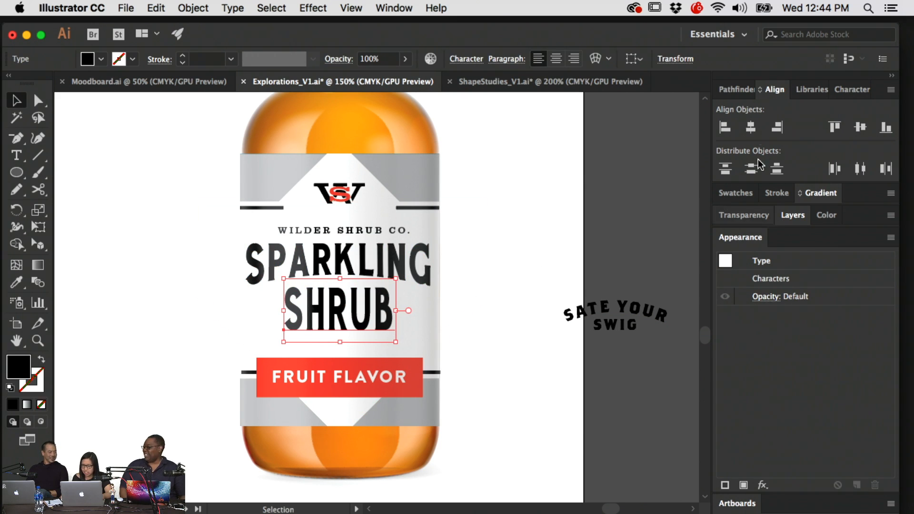
click(850, 90)
click(773, 213)
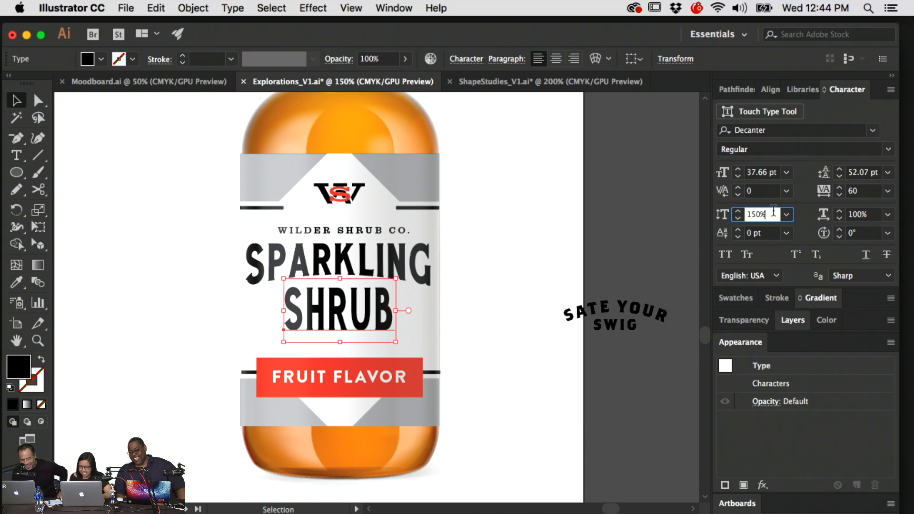
text(120)
key(Return)
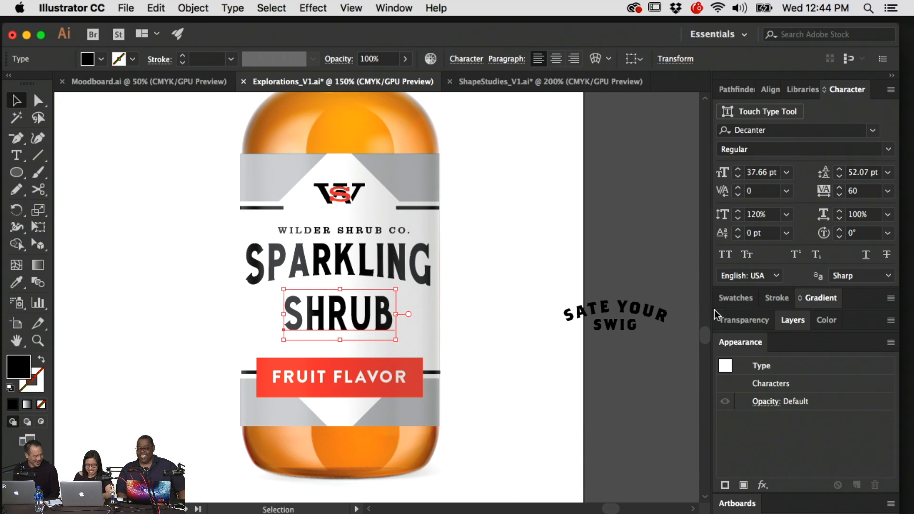
click(497, 233)
drag(376, 326, 376, 318)
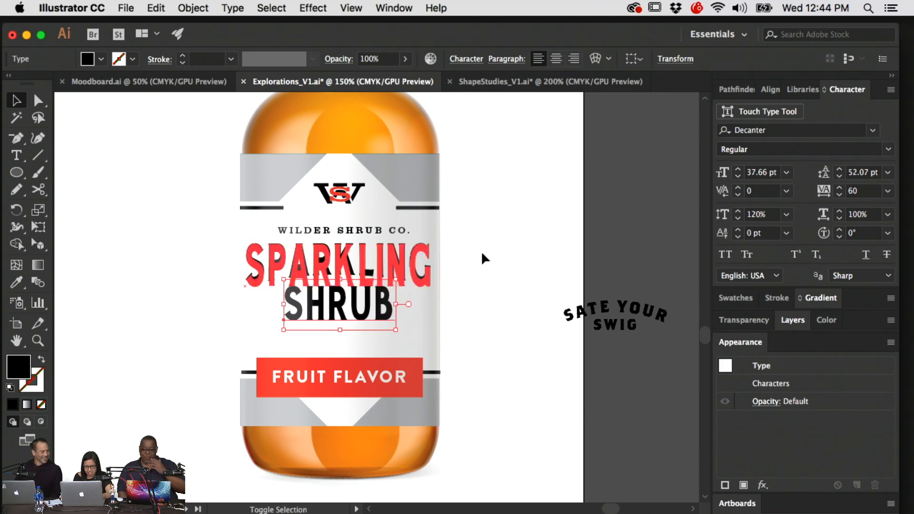
click(529, 243)
- Move the circular SATE YOUR text straight up, well clear of SWIG
drag(559, 269, 464, 248)
click(535, 300)
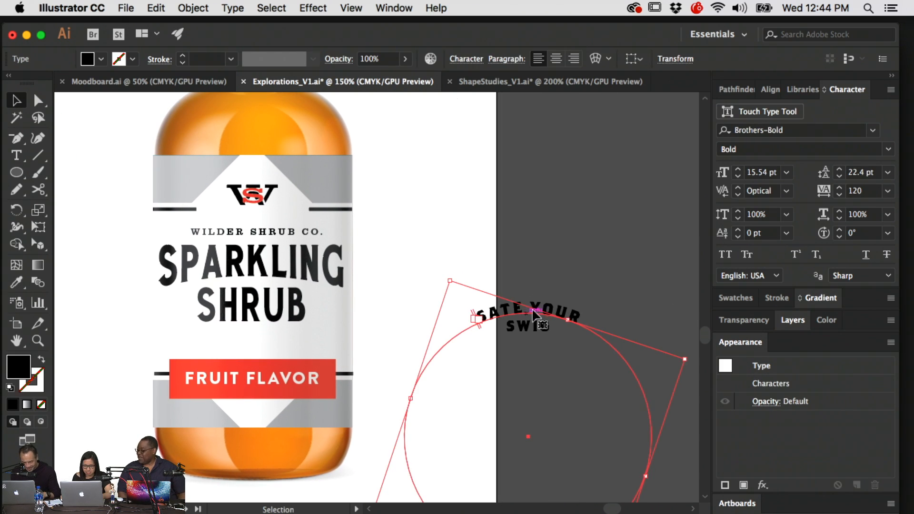
drag(532, 311, 529, 200)
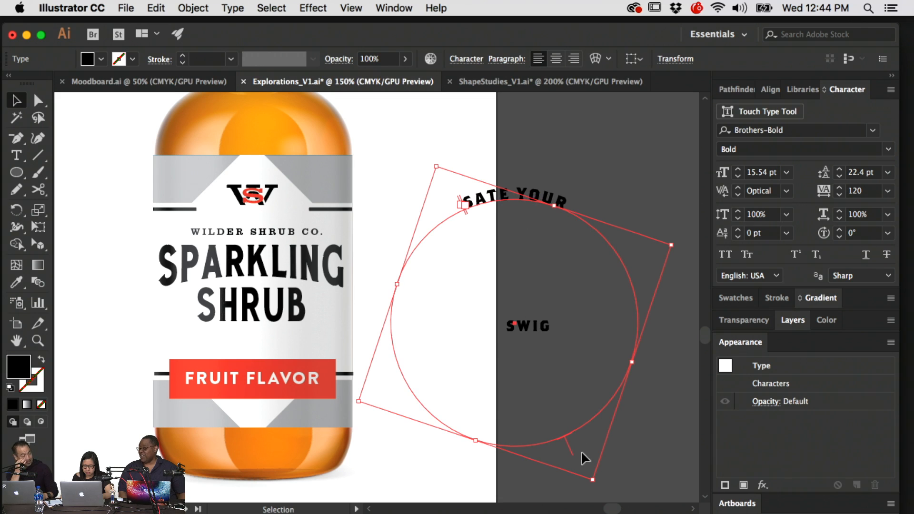
- Flip SATE YOUR to the inside of its circle so it curves along the bottom, and place it beside the label
key(a)
drag(465, 209, 517, 217)
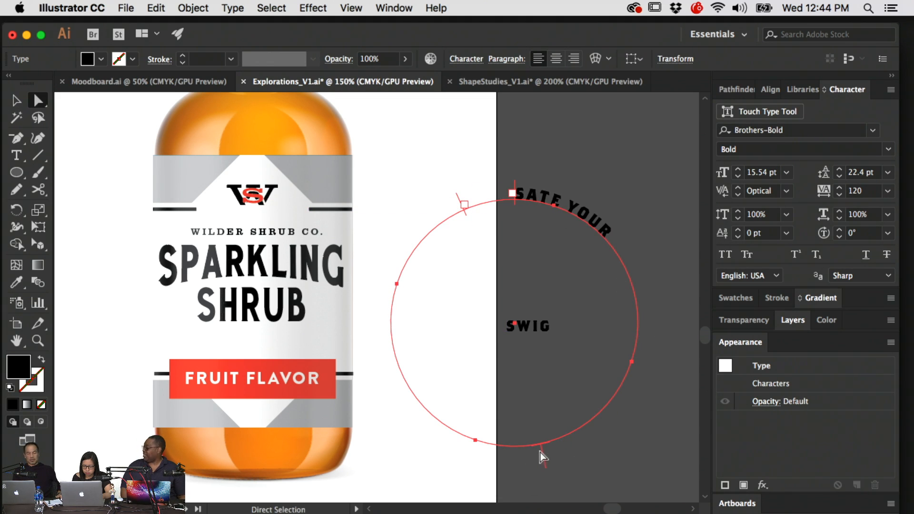
drag(540, 450, 479, 398)
click(575, 440)
drag(561, 439, 399, 326)
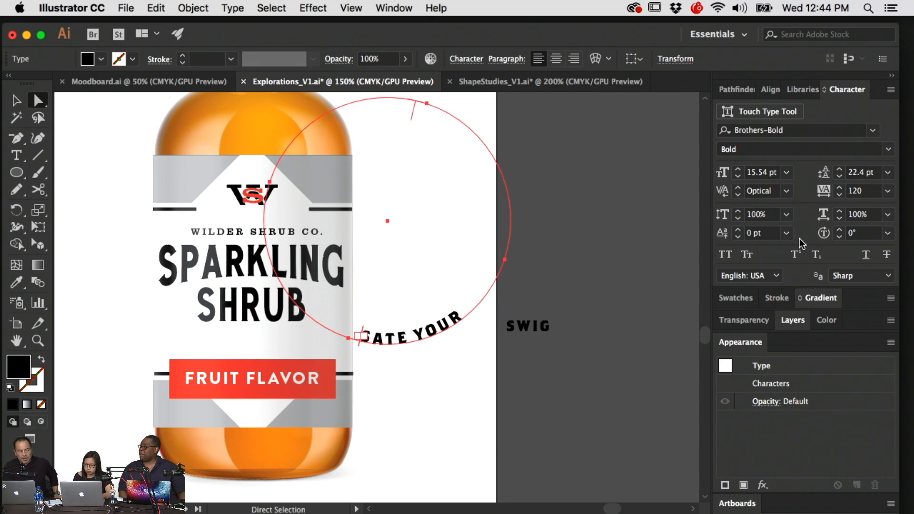
- Reduce the font size of SATE YOUR to 13 pt
click(738, 176)
click(739, 176)
click(739, 176)
drag(487, 269, 598, 256)
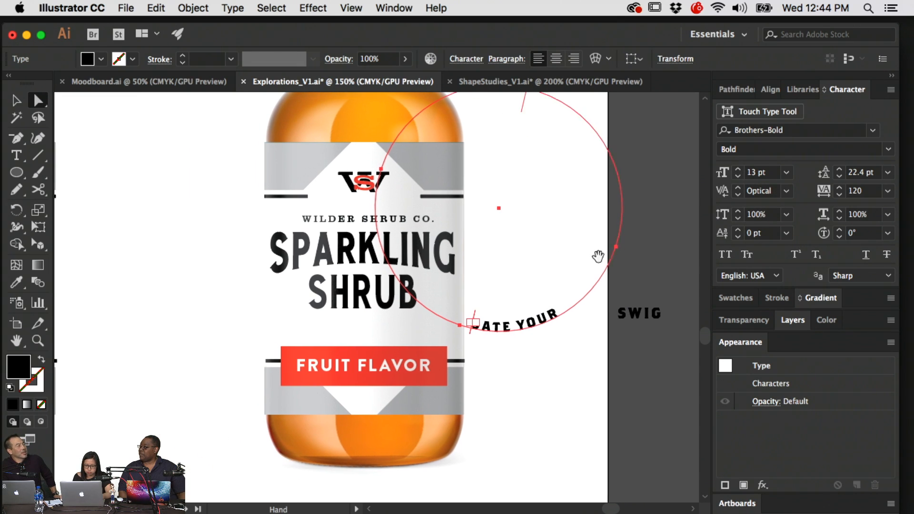
click(595, 260)
click(488, 327)
click(535, 342)
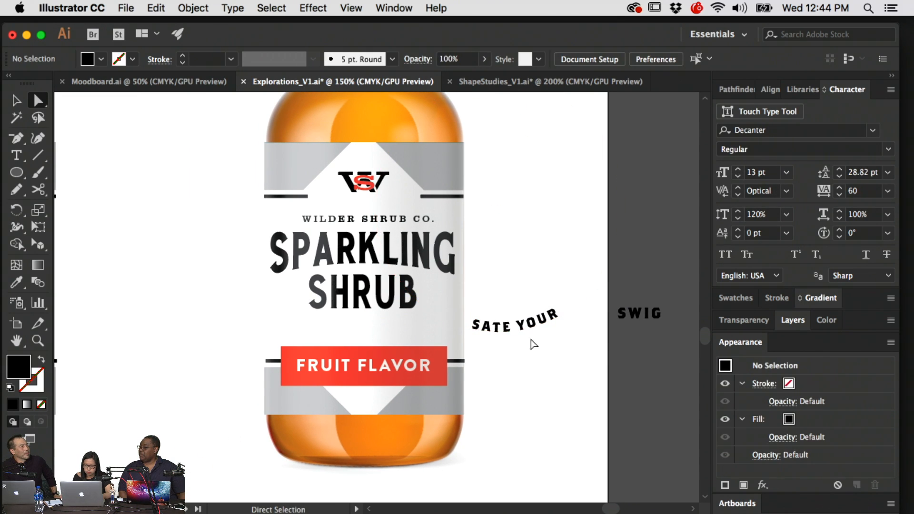
- Move SATE YOUR onto the label below SHRUB and align the two on their horizontal centres
key(v)
drag(524, 328, 404, 328)
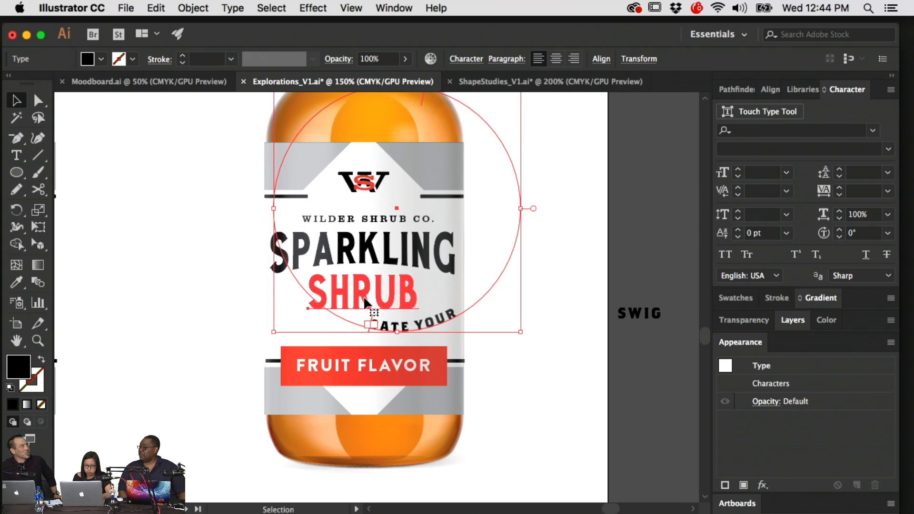
click(769, 89)
click(749, 130)
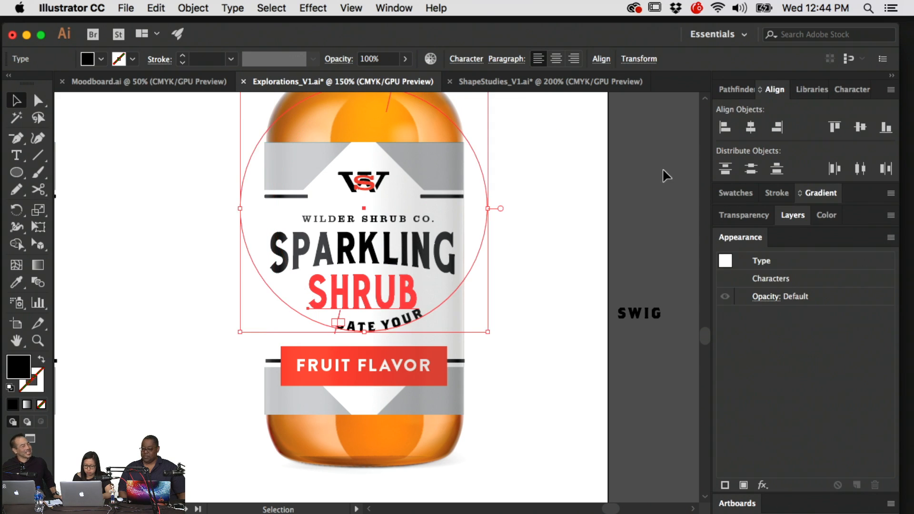
- Rotate the SATE YOUR circle clockwise until the curved words sit centred beneath SHRUB
click(547, 214)
click(335, 333)
drag(336, 334, 318, 332)
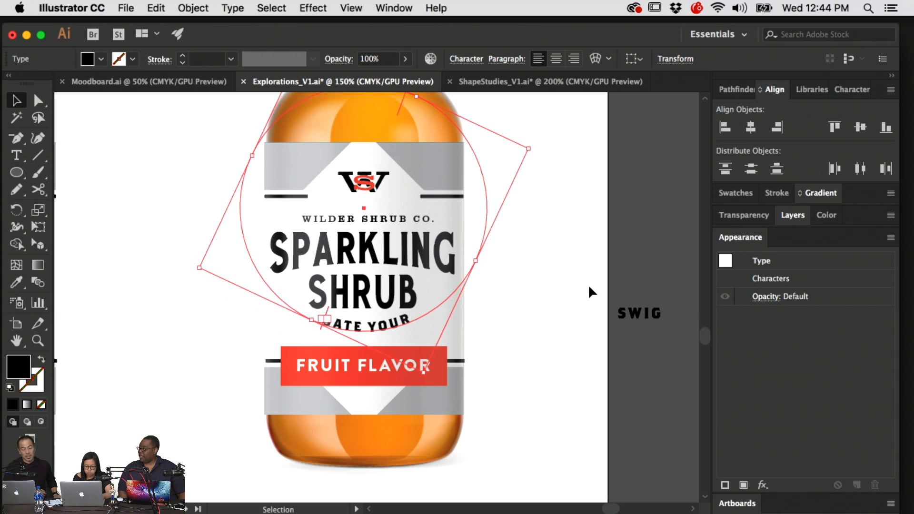
click(588, 286)
click(378, 328)
click(568, 319)
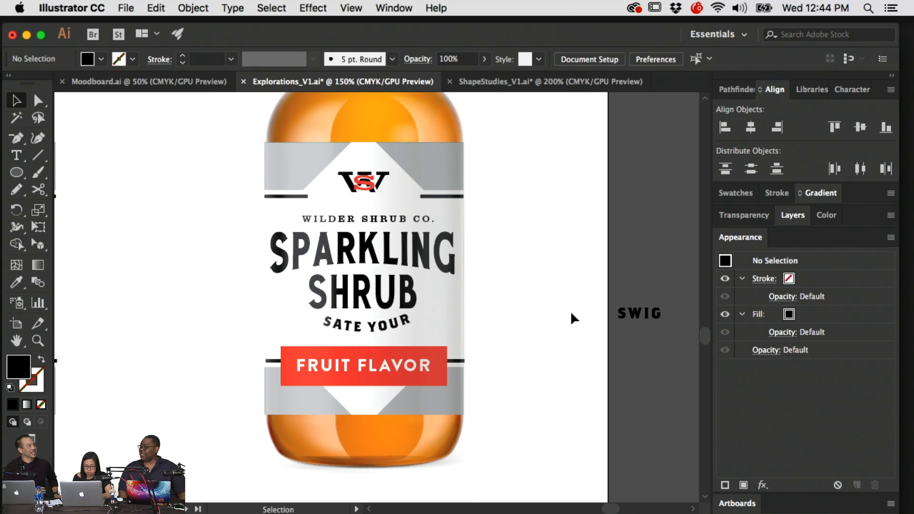
- Add SWIG to the end of the curved SATE YOUR text
double_click(412, 320)
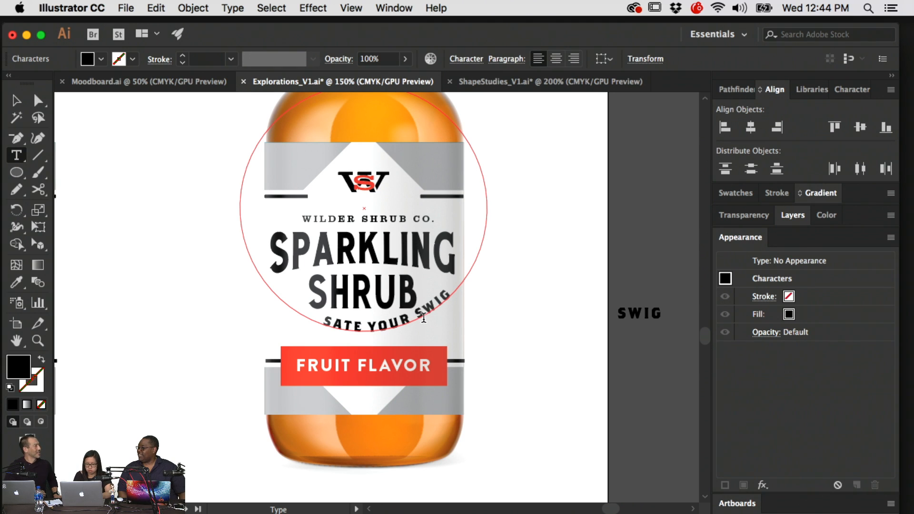
key(super+a)
click(18, 102)
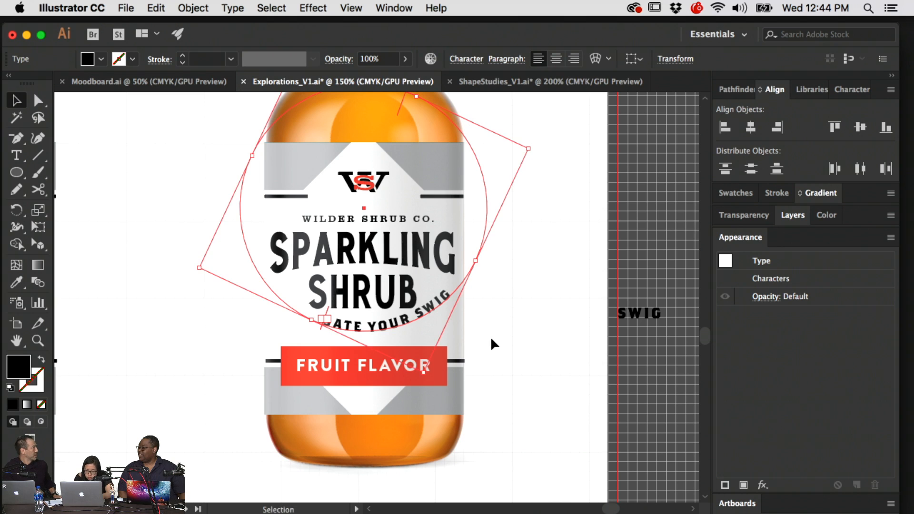
- Move SATE YOUR SWIG onto the pasteboard and rotate its circle so the phrase is balanced along the bottom
drag(249, 361, 22, 382)
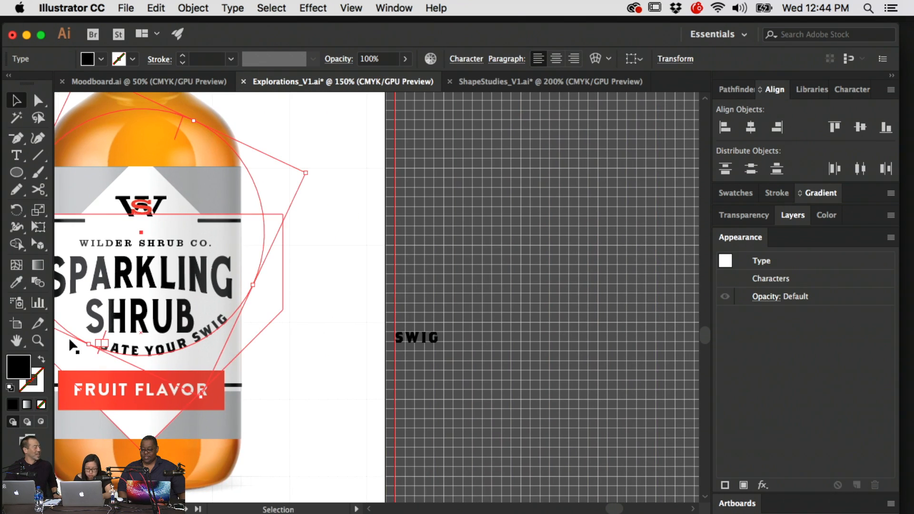
drag(127, 348, 504, 350)
key(super+equal)
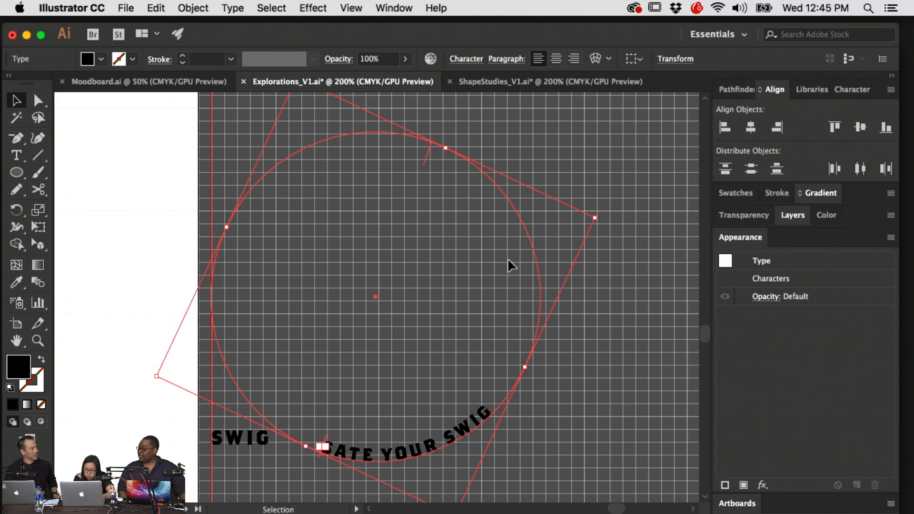
scroll(507, 258, down, 3)
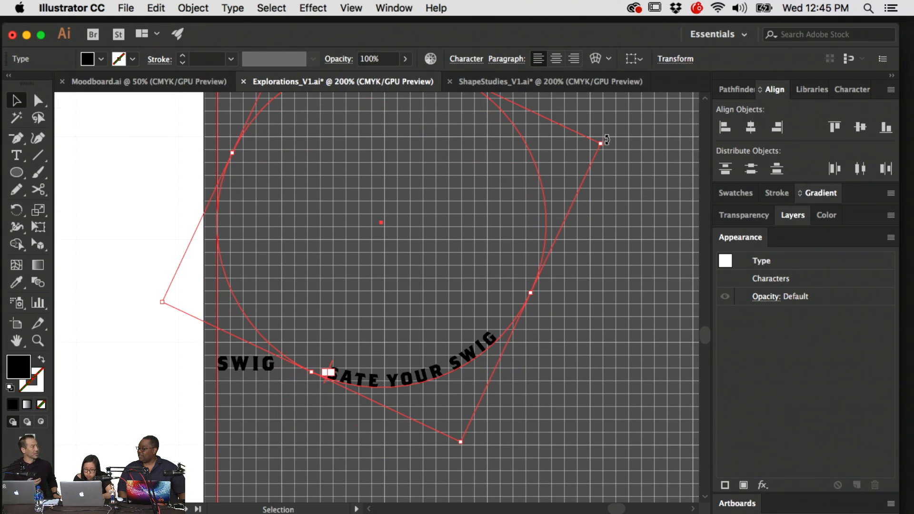
drag(605, 140, 602, 200)
drag(562, 427, 676, 390)
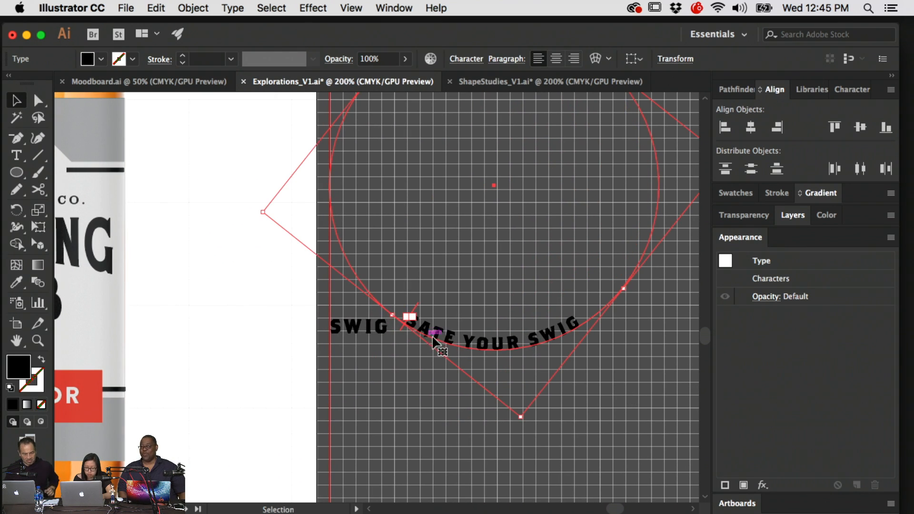
click(613, 344)
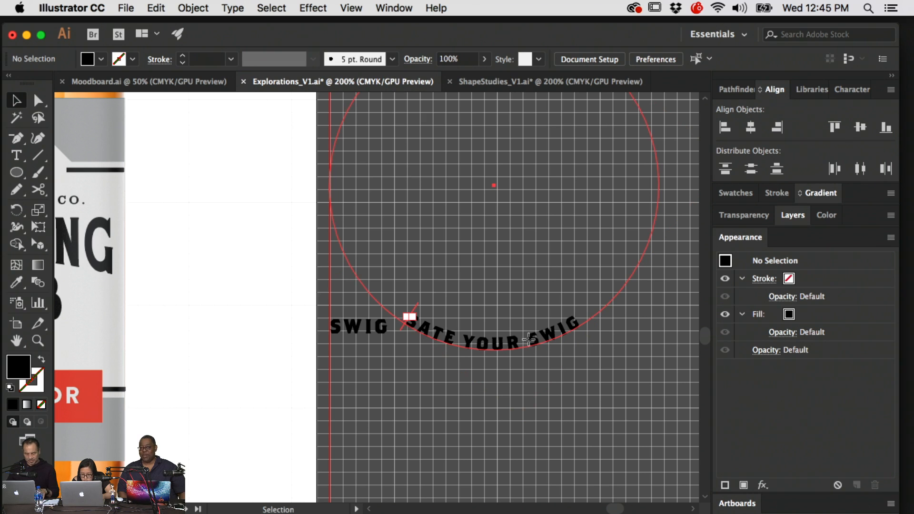
- Move SATE YOUR SWIG back onto the label between SHRUB and FRUIT FLAVOR and align it with SHRUB on their horizontal centres
drag(528, 343, 312, 377)
click(582, 353)
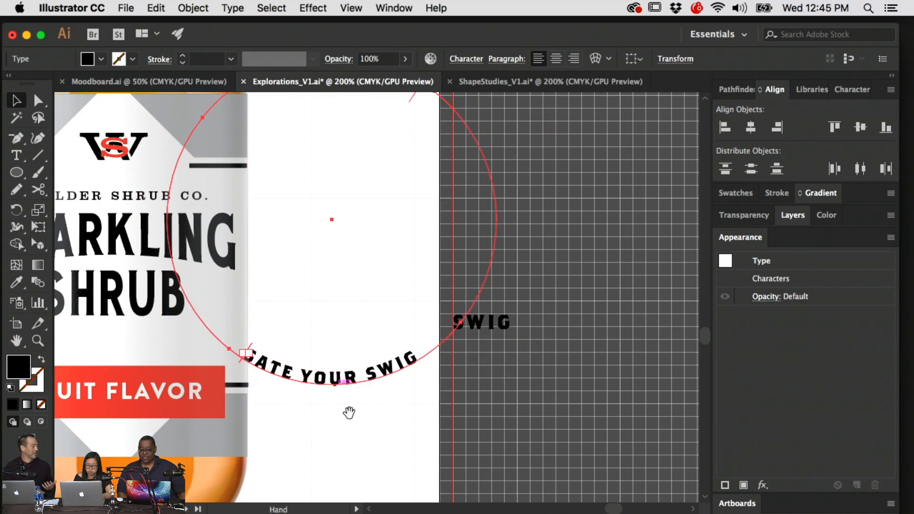
drag(348, 412, 583, 398)
drag(575, 365, 386, 334)
click(587, 361)
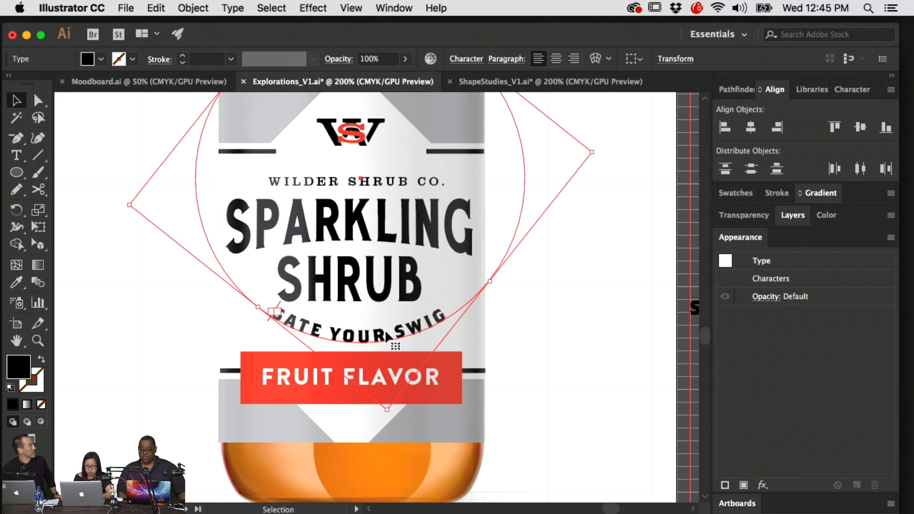
shift+click(380, 286)
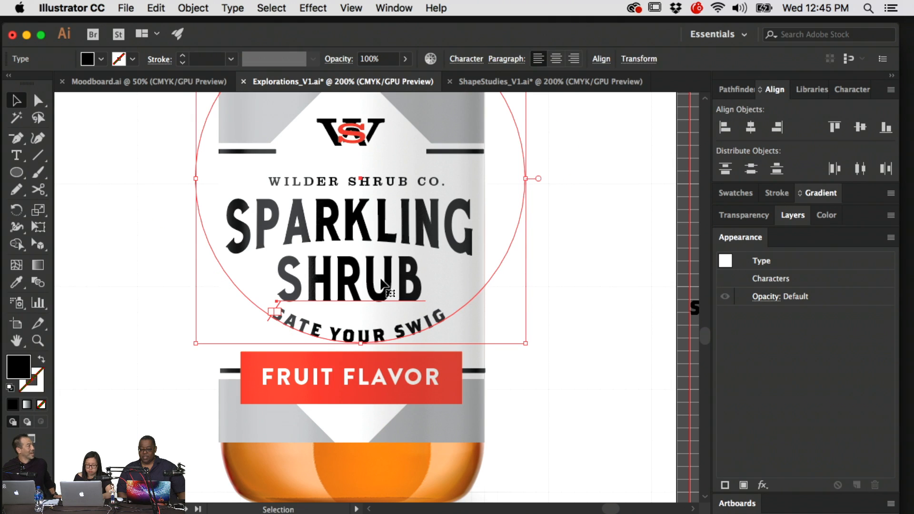
click(748, 127)
click(645, 266)
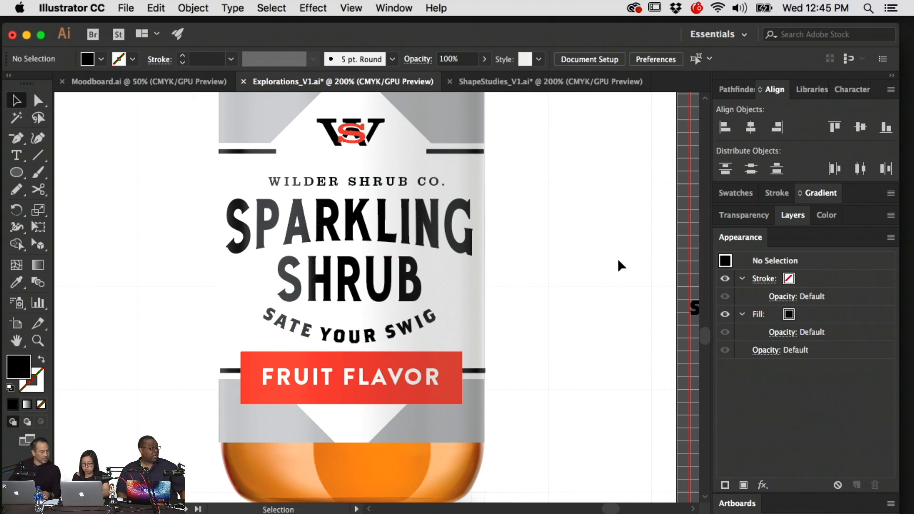
- Try WILDER SHRUB CO. slightly higher, closer to the WS monogram
key(super+minus)
scroll(483, 241, up, 3)
scroll(483, 241, left, 4)
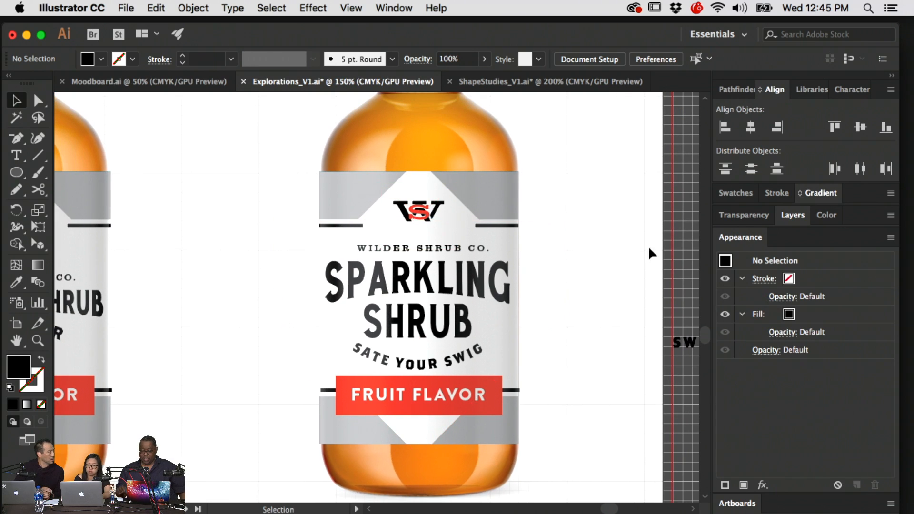
click(379, 249)
drag(380, 248, 379, 246)
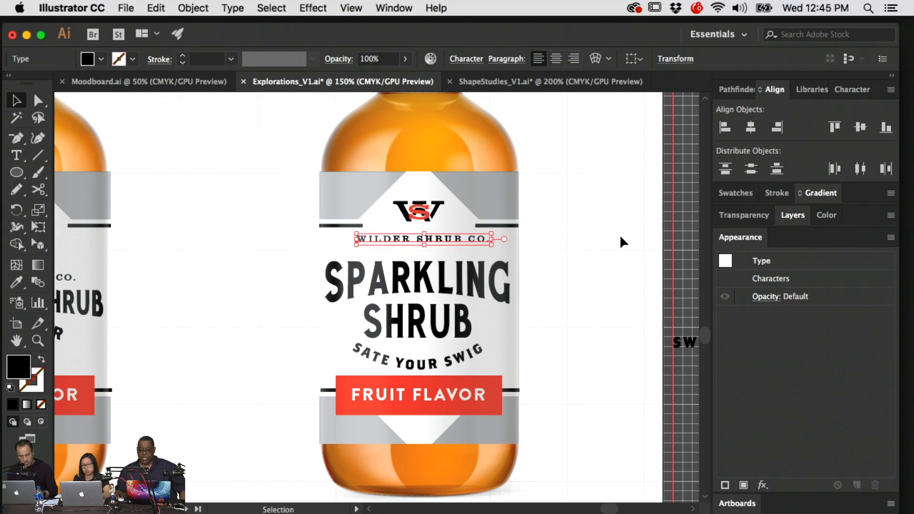
click(614, 236)
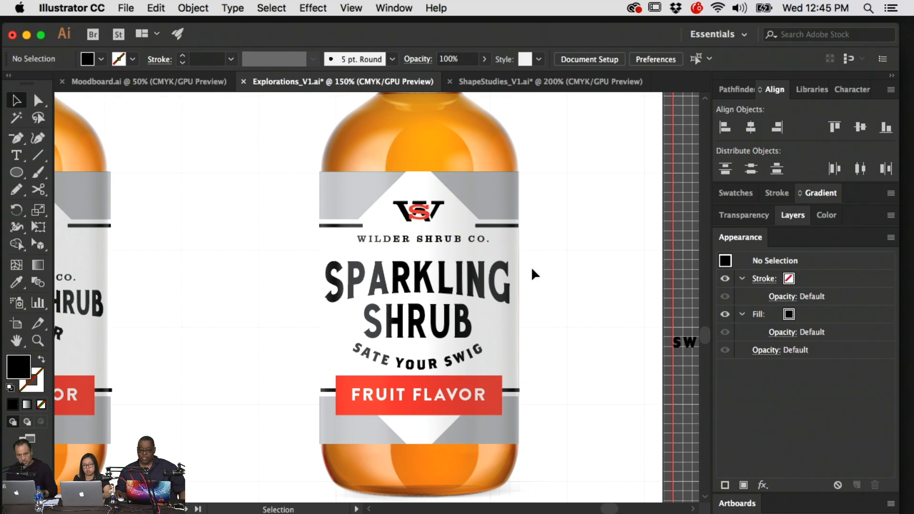
- Move WILDER SHRUB CO. back down to sit just above SPARKLING
click(480, 240)
click(632, 234)
drag(473, 241, 473, 250)
click(590, 228)
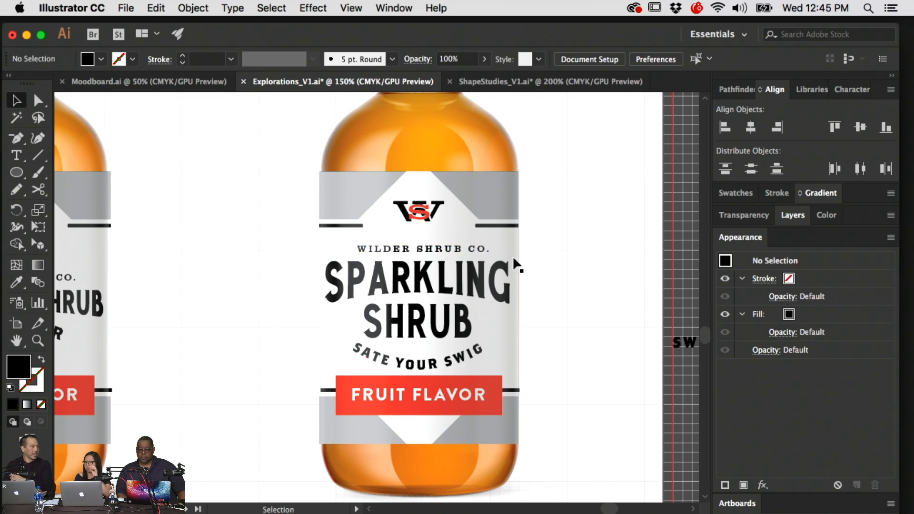
- Scale WILDER SHRUB CO., SPARKLING and SHRUB down together slightly about their shared centre
click(435, 261)
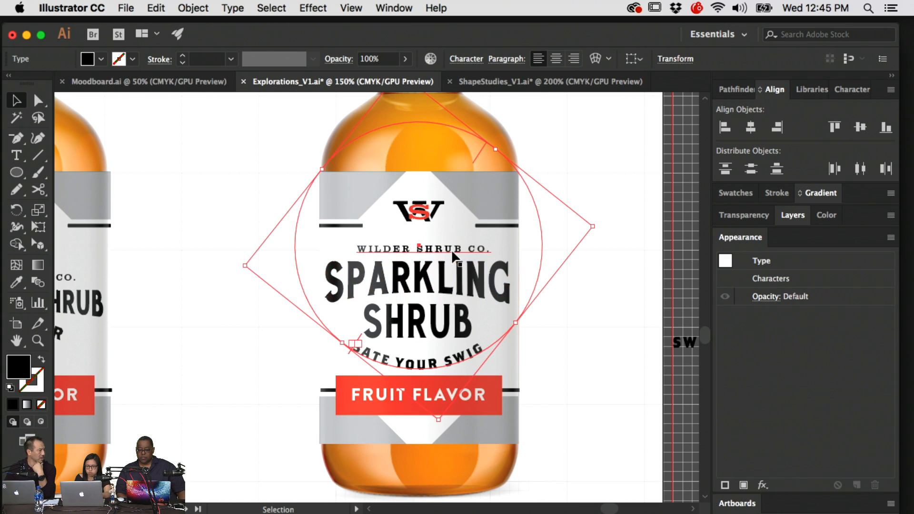
shift+click(451, 250)
shift+click(446, 325)
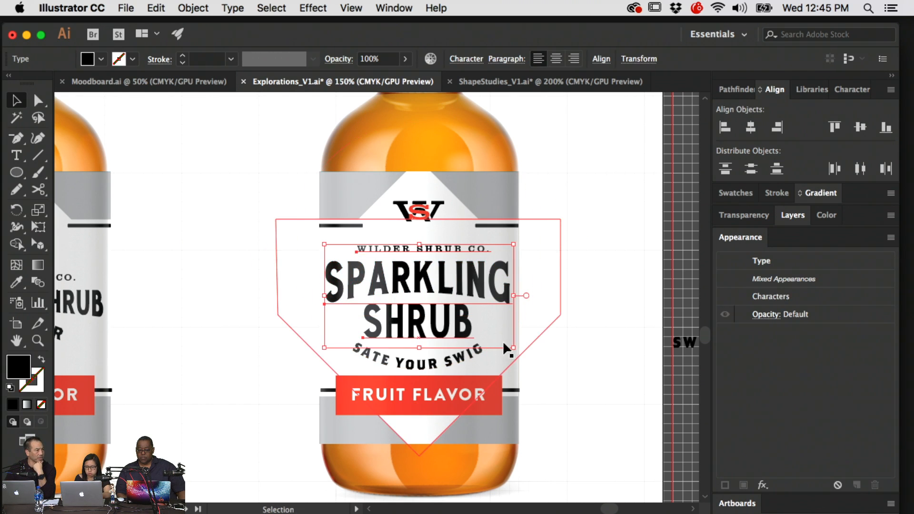
drag(513, 348, 511, 345)
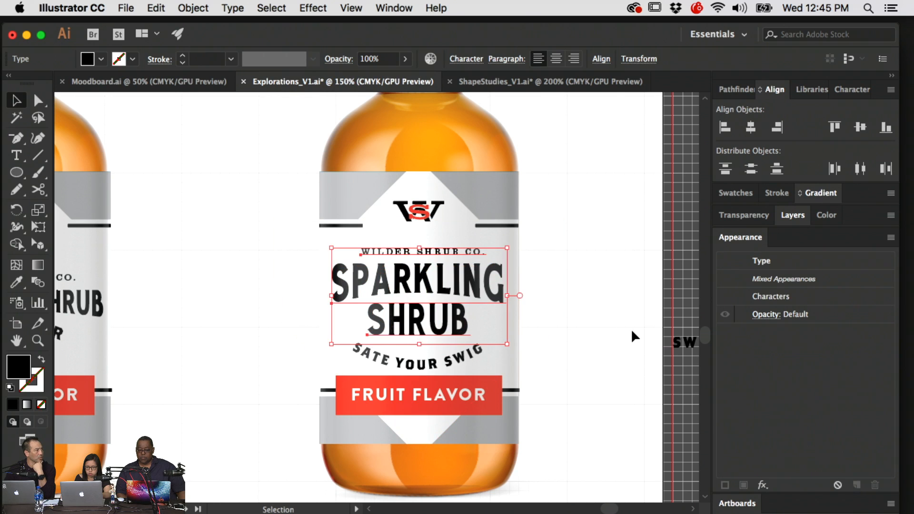
- Loosen the letter tracking of the curved SATE YOUR SWIG tagline slightly
click(629, 330)
drag(446, 356, 446, 351)
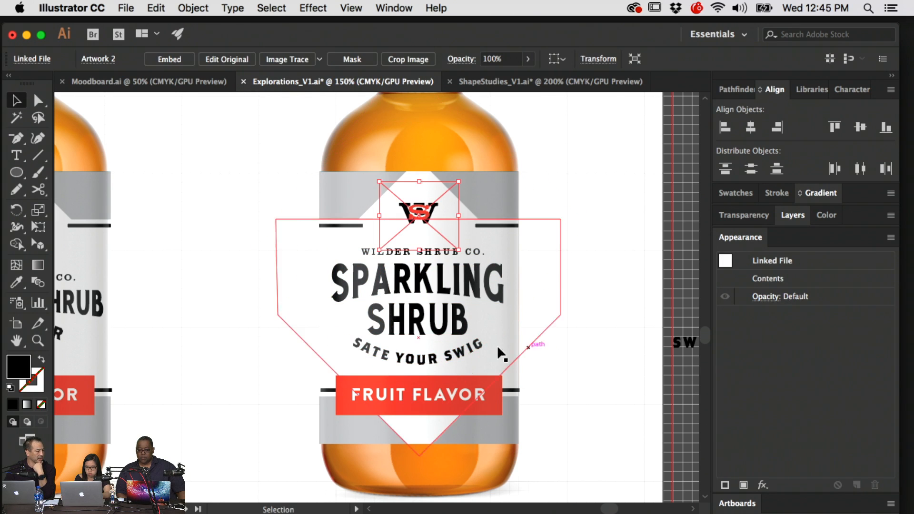
key(t)
triple_click(458, 352)
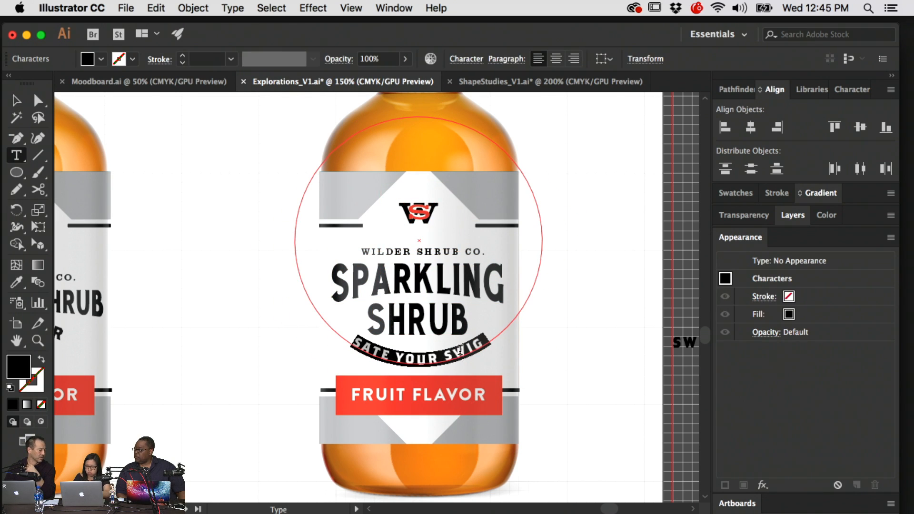
key(alt+Right)
key(alt+Right)
key(alt+Right)
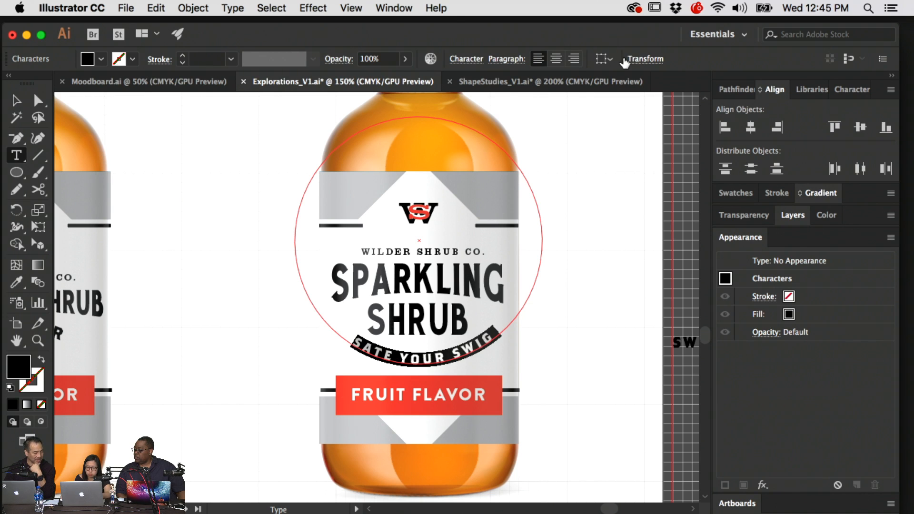
- Centre-align the SATE YOUR SWIG text and slide it around its circle to sit centred beneath SHRUB
click(556, 59)
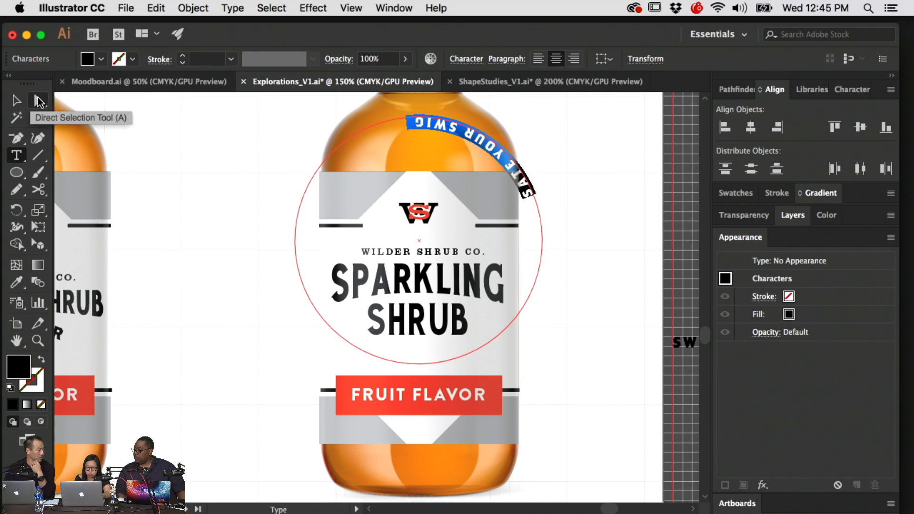
click(16, 100)
key(a)
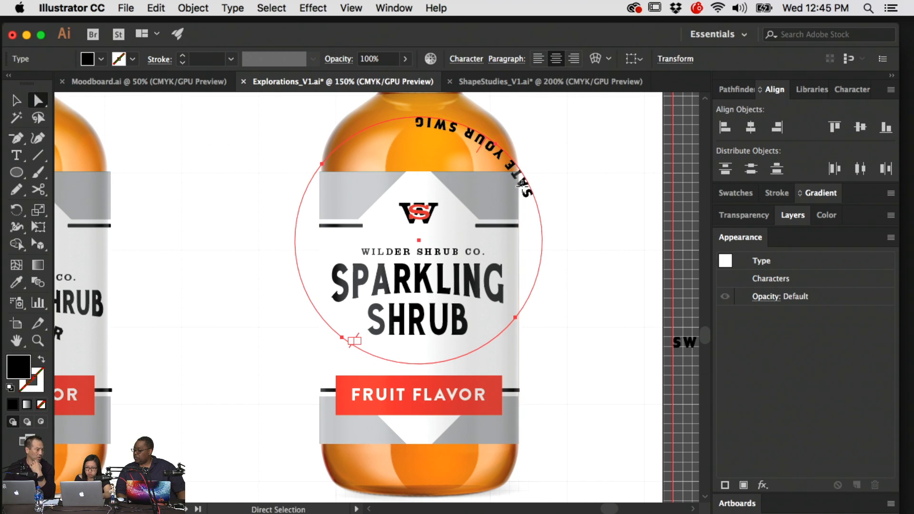
click(477, 149)
click(487, 150)
key(v)
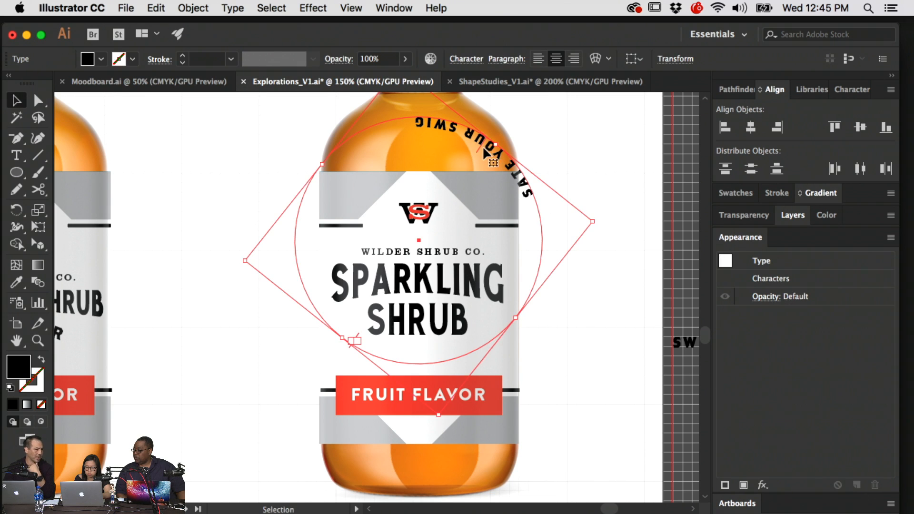
drag(487, 153, 419, 303)
click(637, 305)
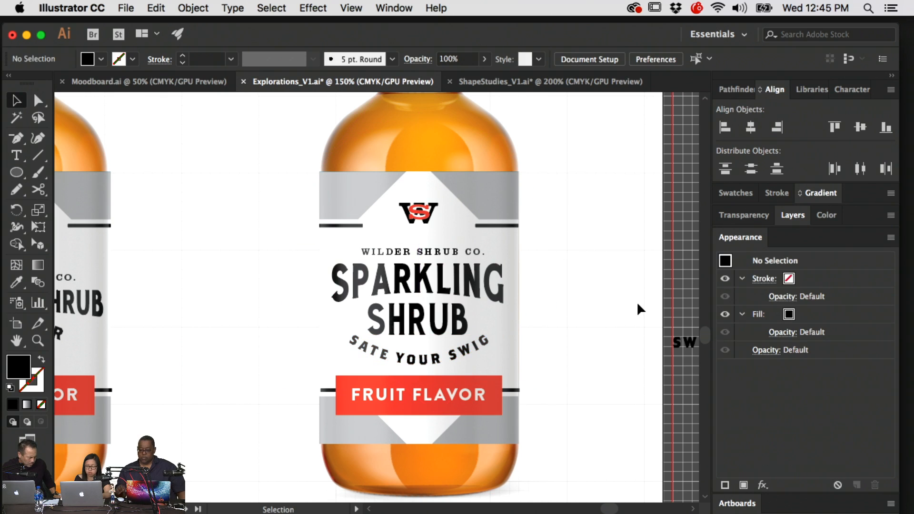
- Nudge the SATE YOUR SWIG tagline down slightly, away from SHRUB
click(453, 352)
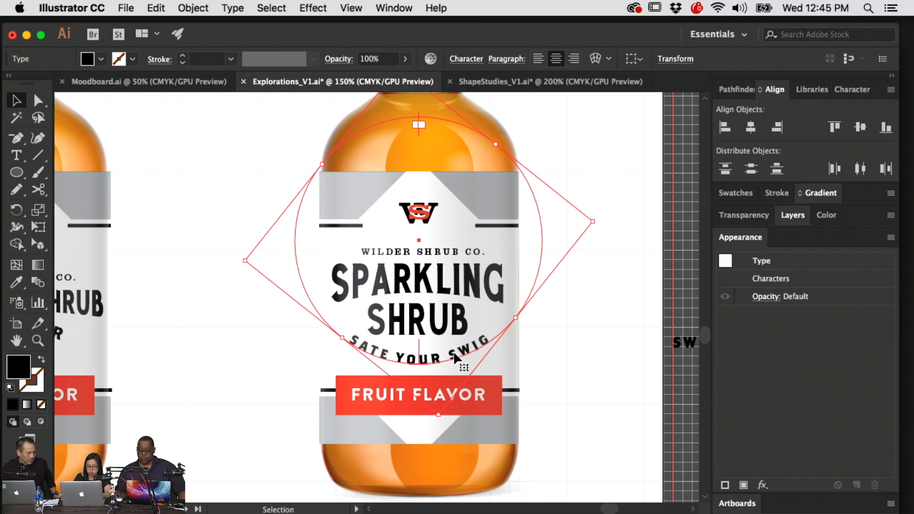
key(Down)
key(Down)
key(Down)
key(Down)
click(586, 363)
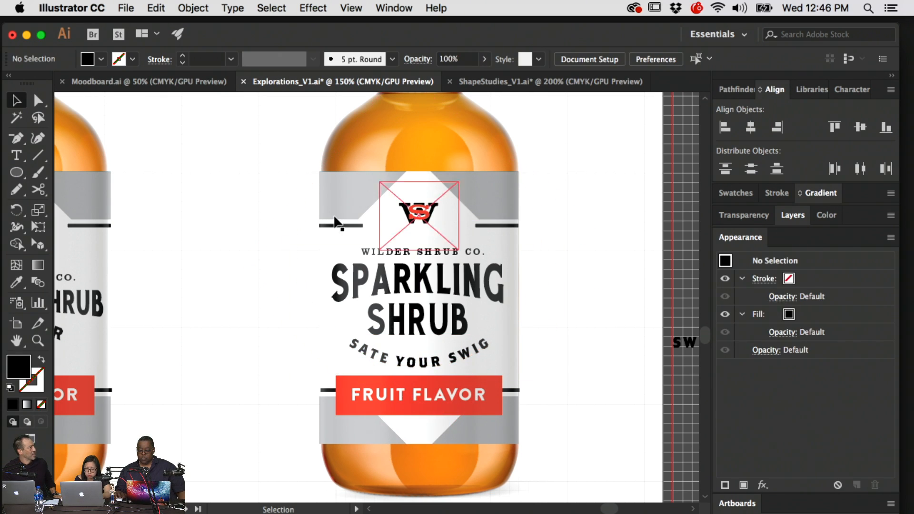
- Copy the short black rule at the label's upper edge and place the duplicate between SHRUB and SATE YOUR SWIG
key(a)
click(337, 225)
drag(452, 344, 452, 297)
click(589, 293)
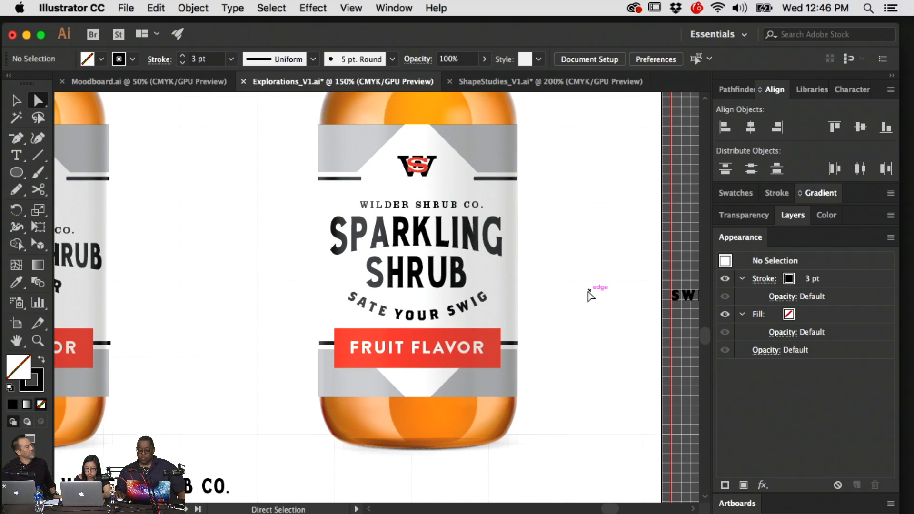
key(super+v)
drag(376, 297, 414, 297)
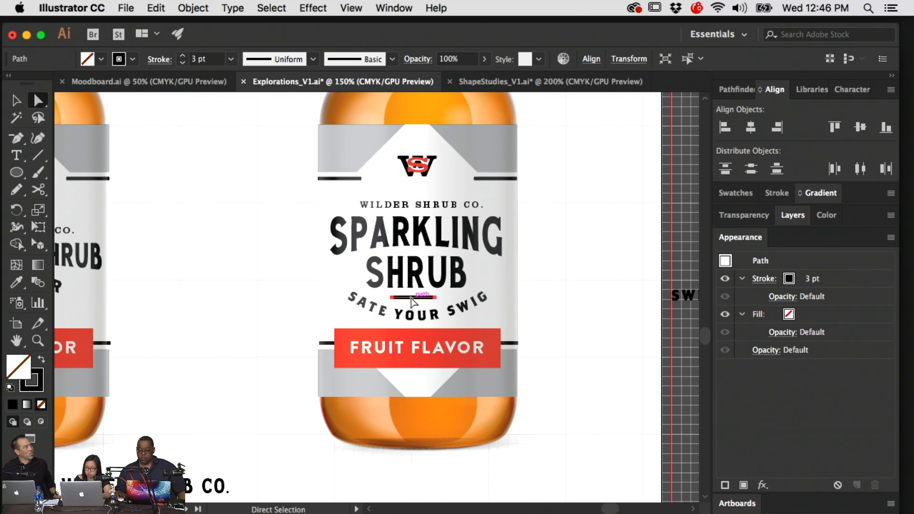
- Give the short line under SHRUB the lens-shaped width profile that tapers at both ends
scroll(534, 292, left, 1)
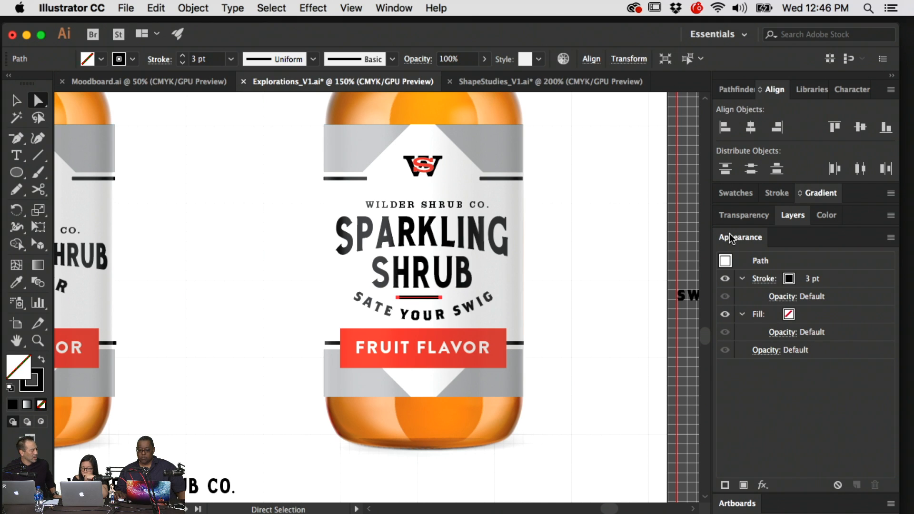
click(764, 279)
click(692, 190)
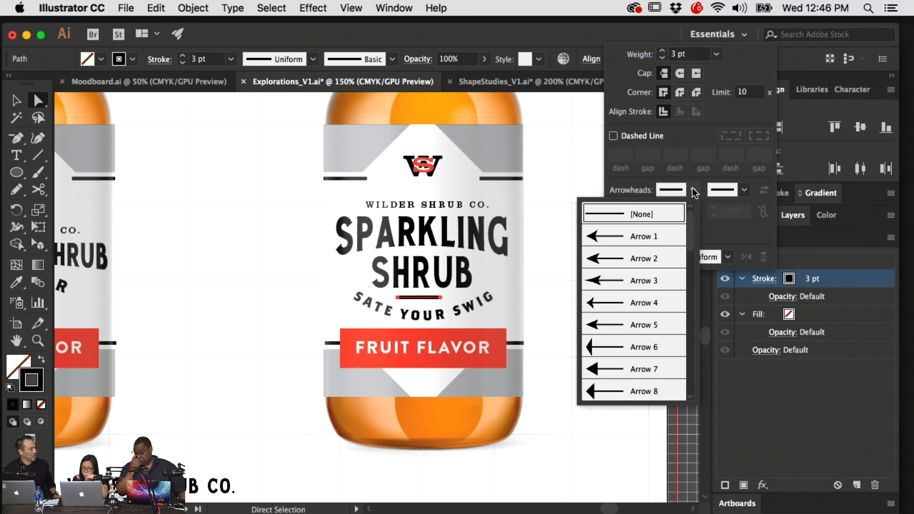
scroll(613, 252, down, 8)
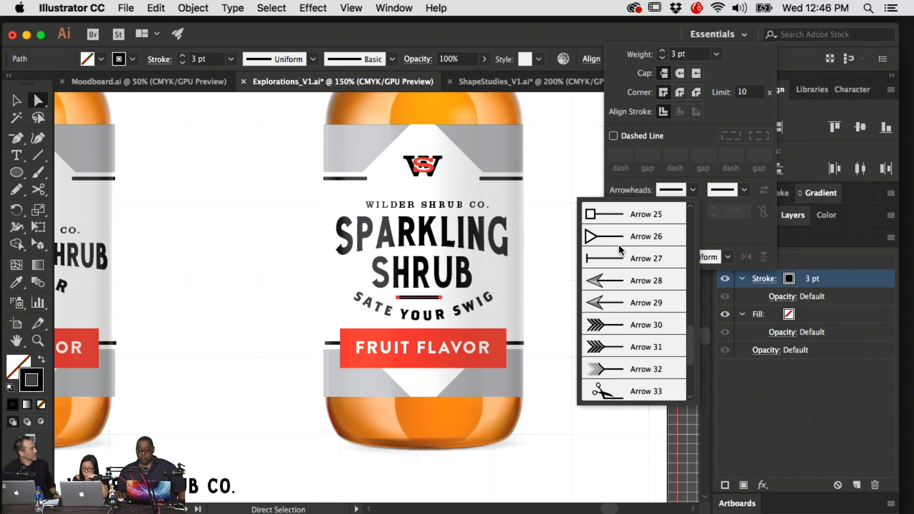
scroll(638, 305, up, 3)
click(571, 157)
click(692, 249)
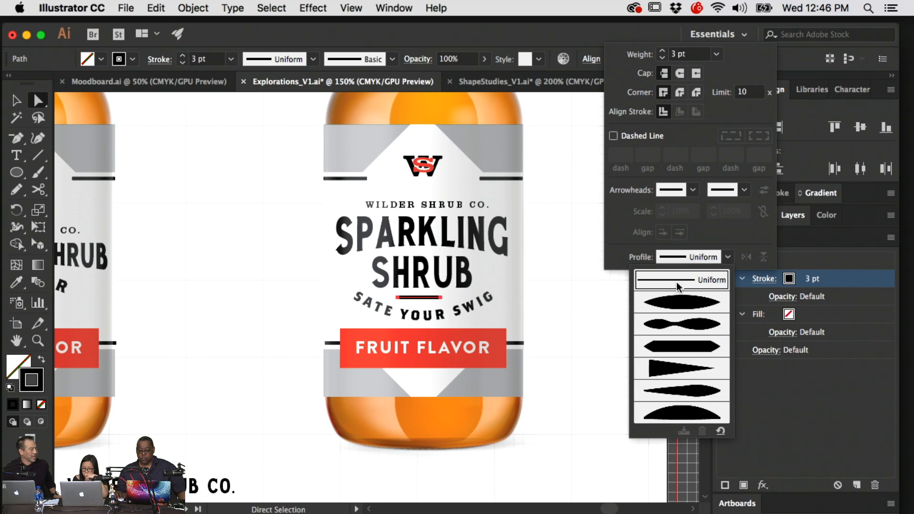
click(651, 300)
click(550, 265)
scroll(452, 300, down, 1)
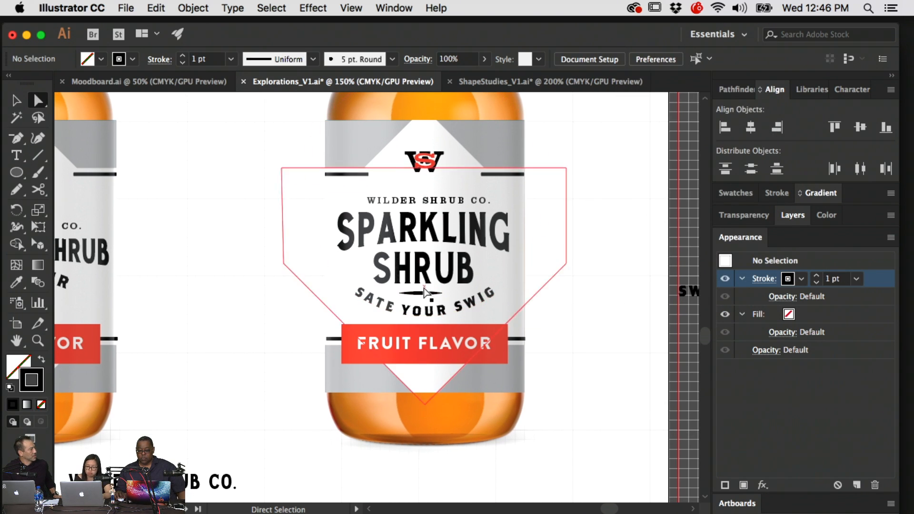
click(425, 293)
key(super+shift+a)
key(t)
scroll(624, 208, down, 1)
click(623, 208)
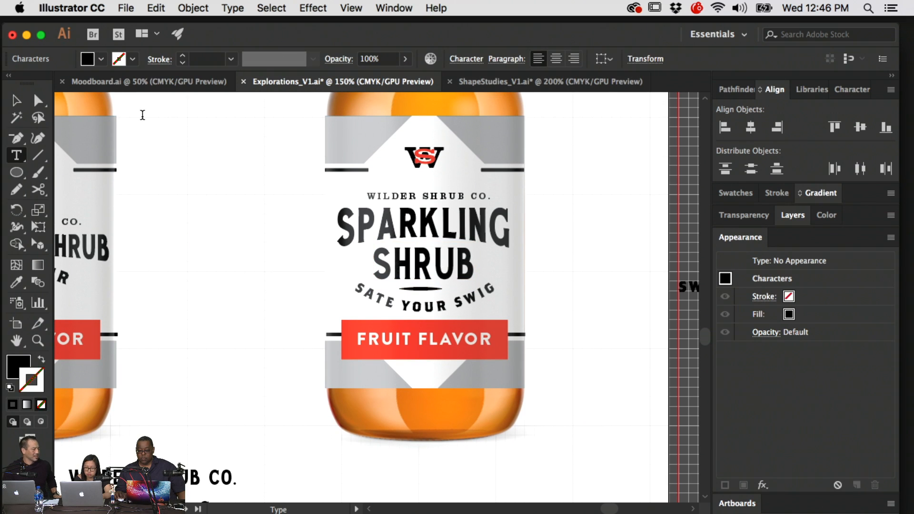
click(39, 100)
click(591, 295)
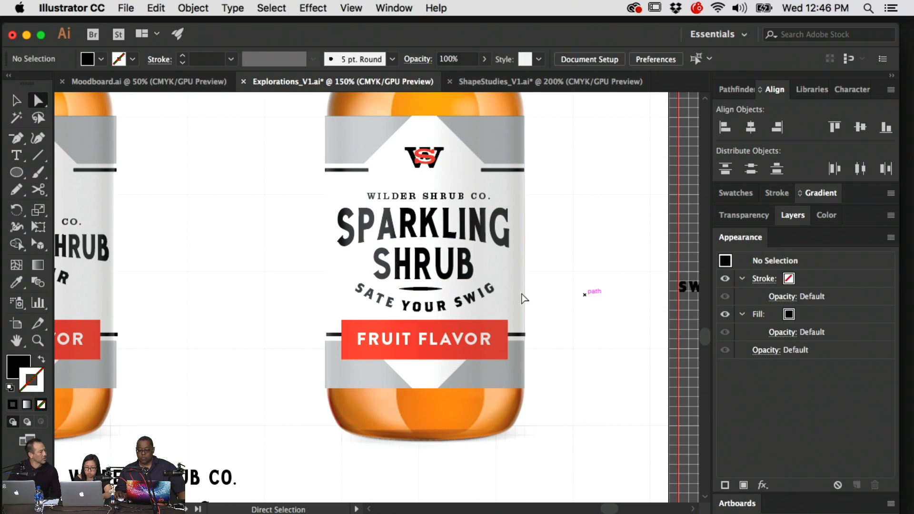
- Align the tapered line with SHRUB on their horizontal centres
click(427, 289)
key(v)
shift+click(430, 260)
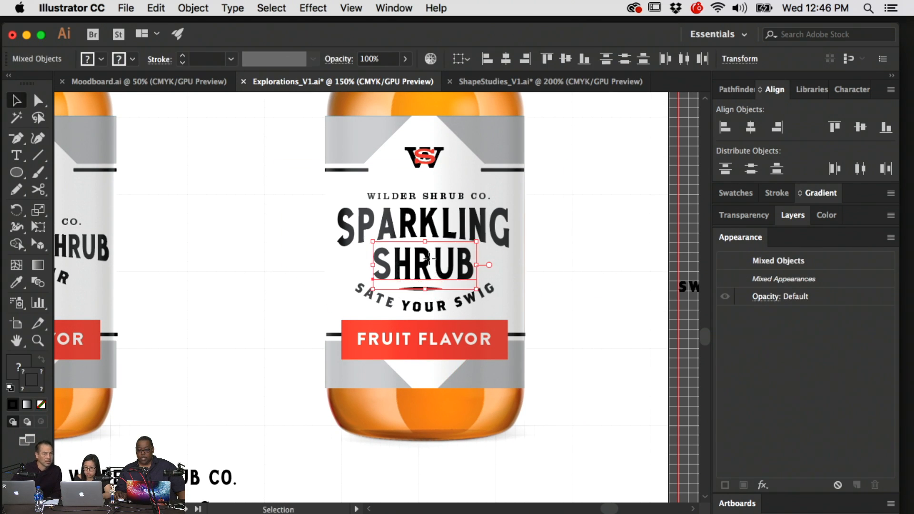
click(580, 245)
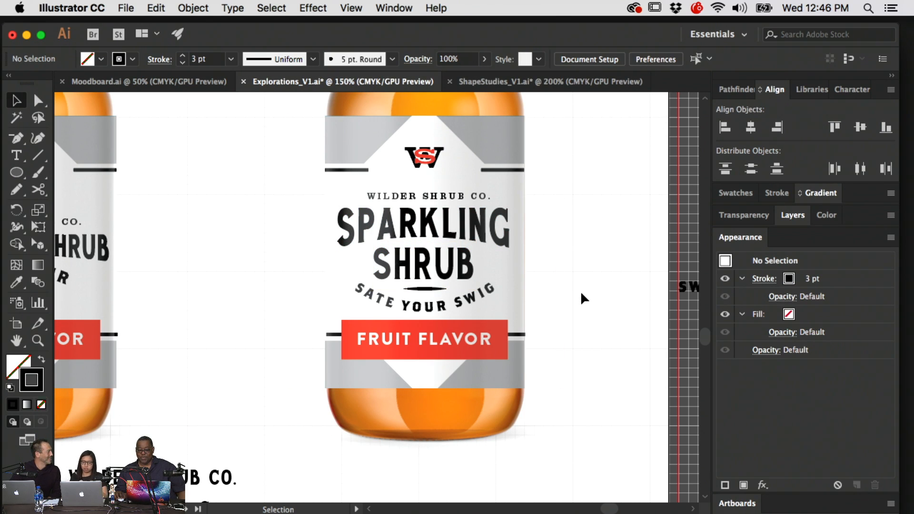
- Hide the document grid to view the label on a clean artboard
key(a)
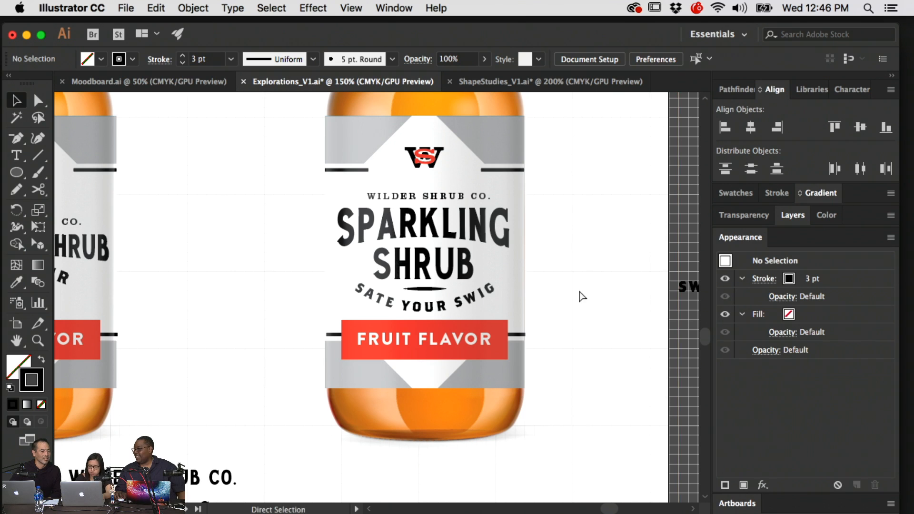
key(v)
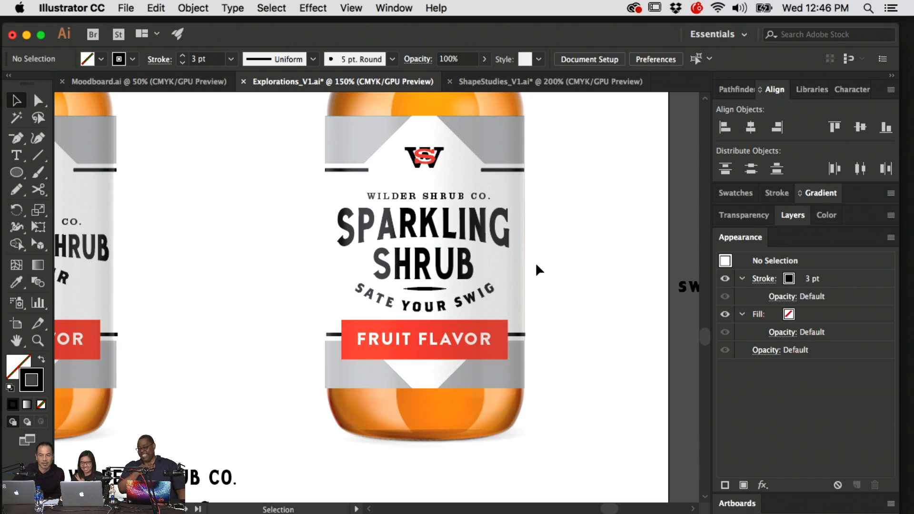
scroll(564, 183, up, 3)
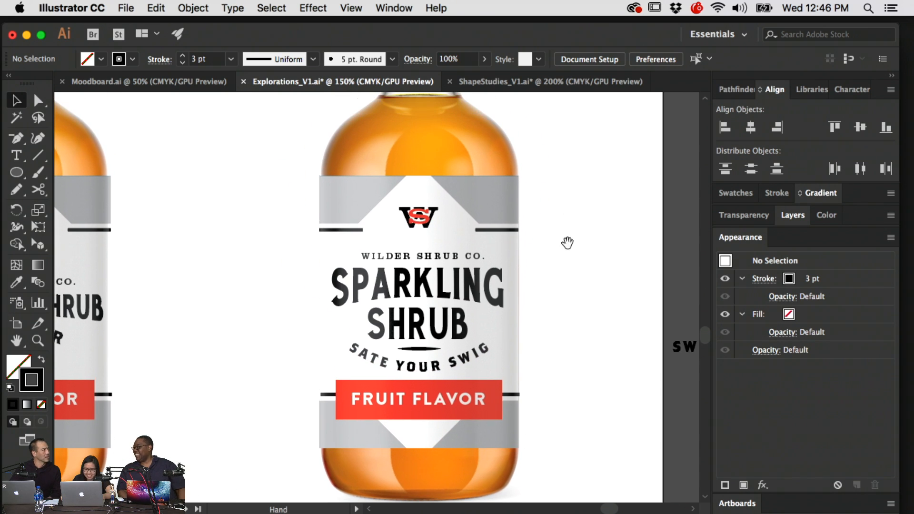
- Scale the WS monogram up slightly about its centre
click(423, 186)
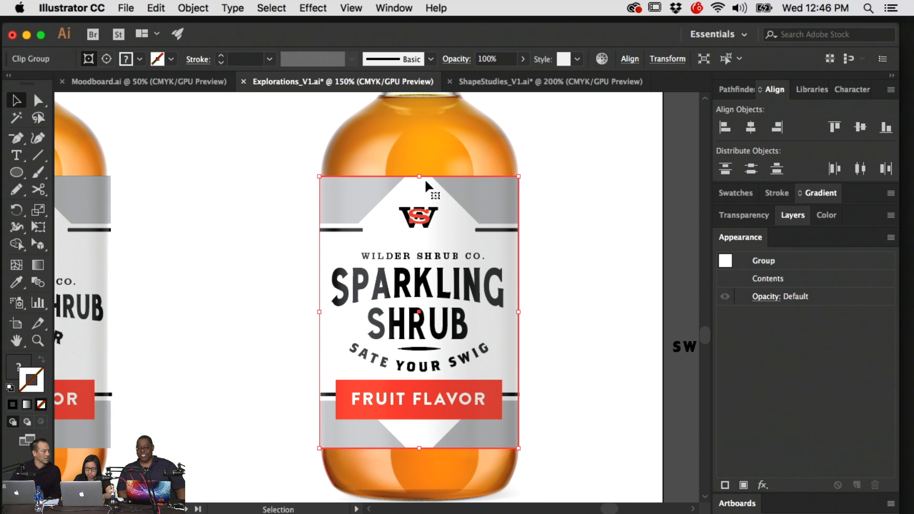
click(560, 207)
click(422, 217)
key(c)
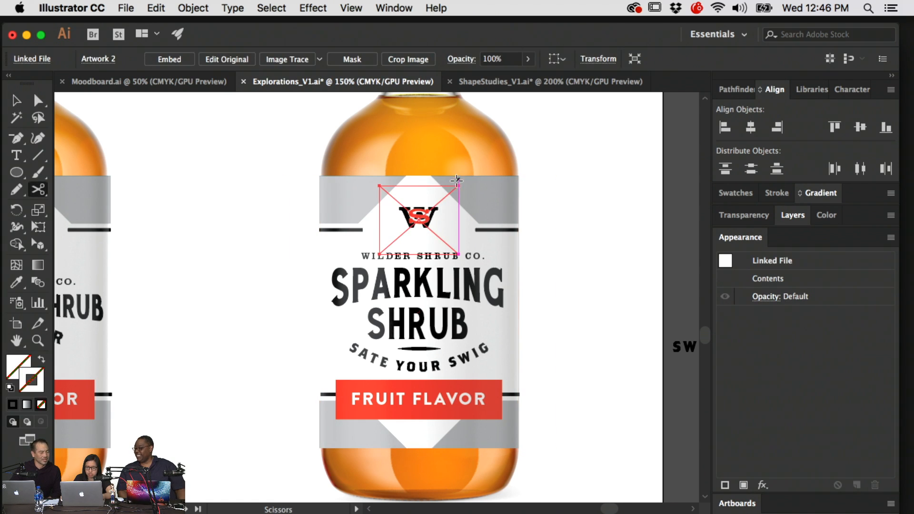
key(v)
drag(458, 185, 465, 183)
click(650, 194)
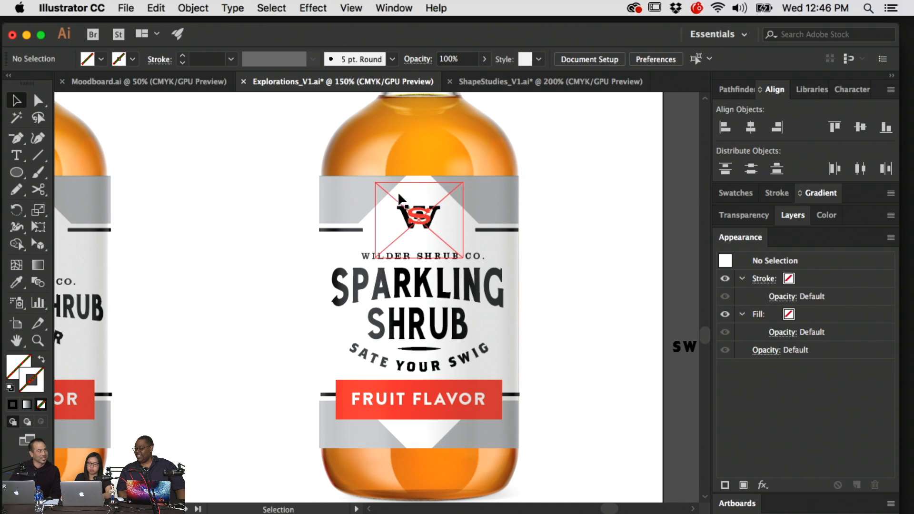
- Scale the white pointed shape behind the label text down proportionally about its centre
click(421, 439)
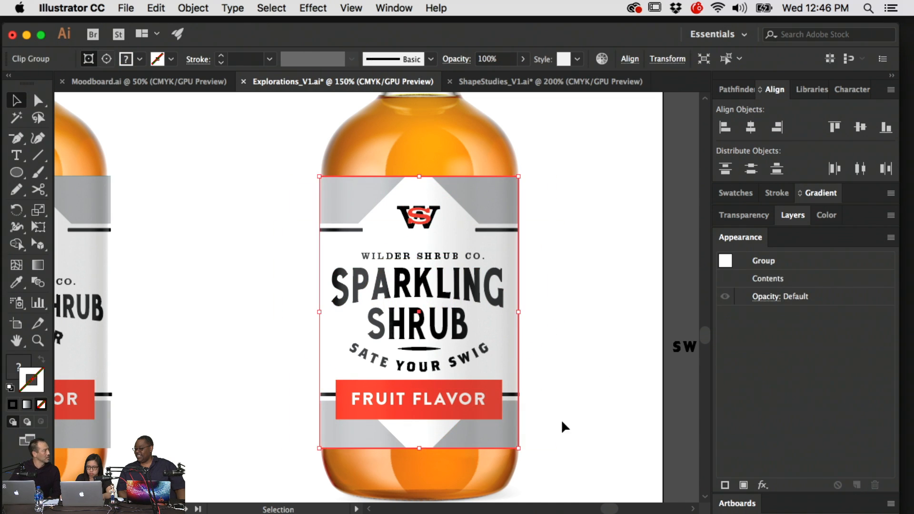
click(560, 423)
key(a)
click(425, 439)
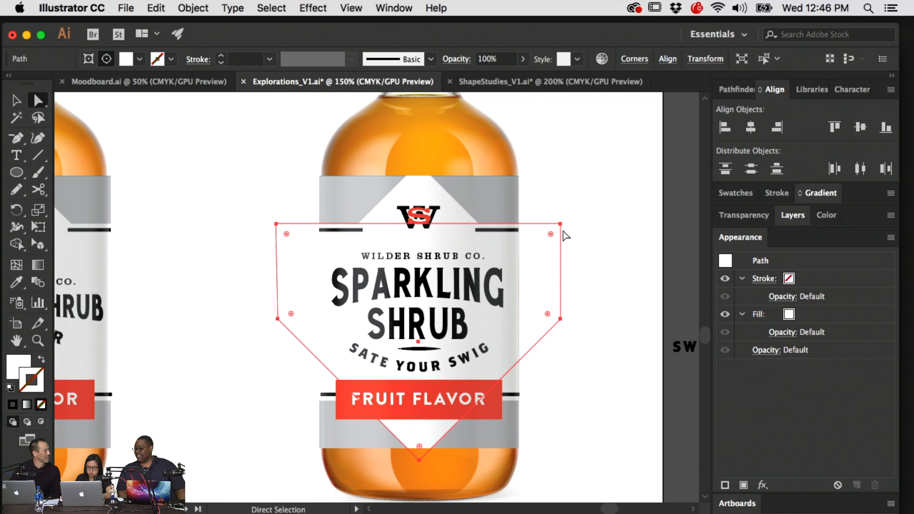
key(v)
drag(608, 271, 577, 273)
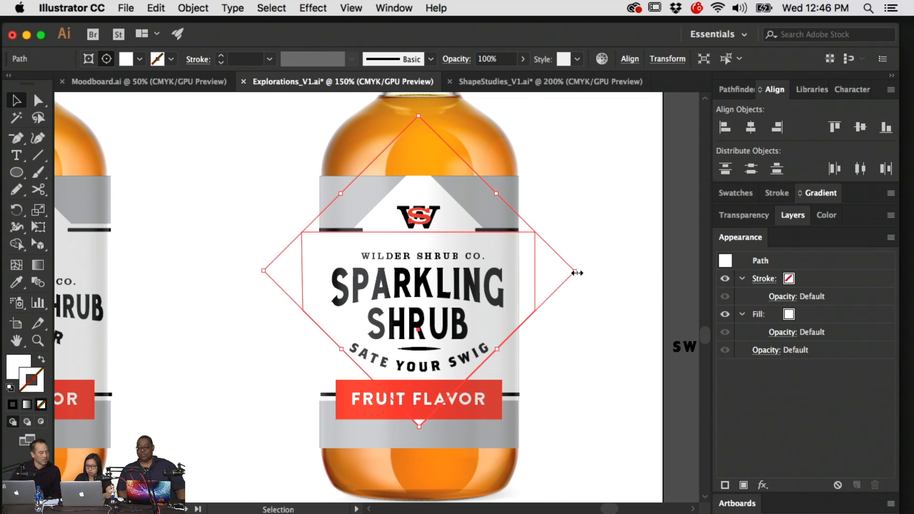
- Nudge the white pointed shape down so its lower tip extends further below the FRUIT FLAVOR banner
key(Down)
key(Down)
key(Down)
key(shift+Down)
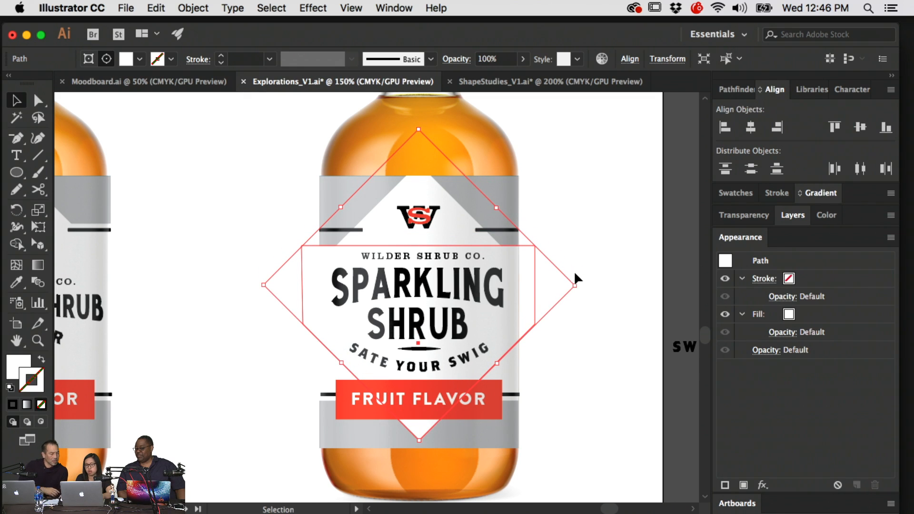
click(615, 353)
scroll(585, 410, down, 2)
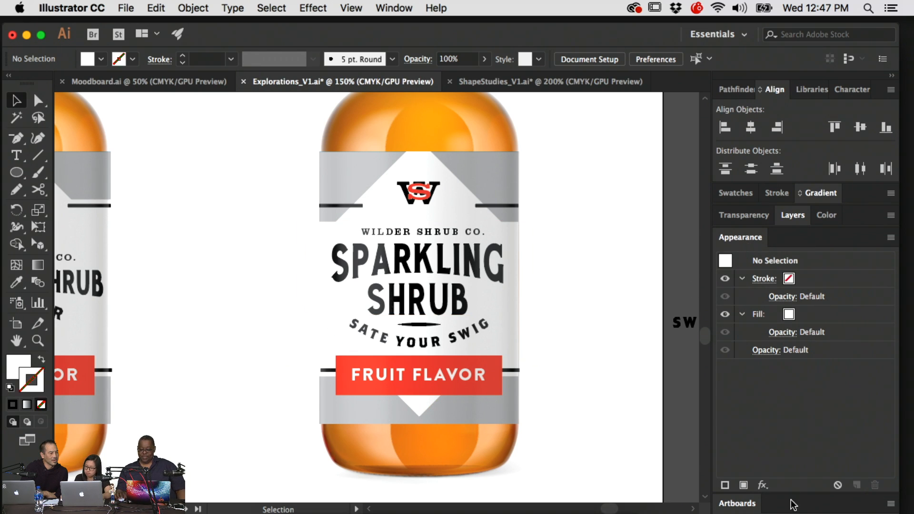
- Undock the Artboards panel and show the Guides layer over the label
drag(789, 493, 786, 418)
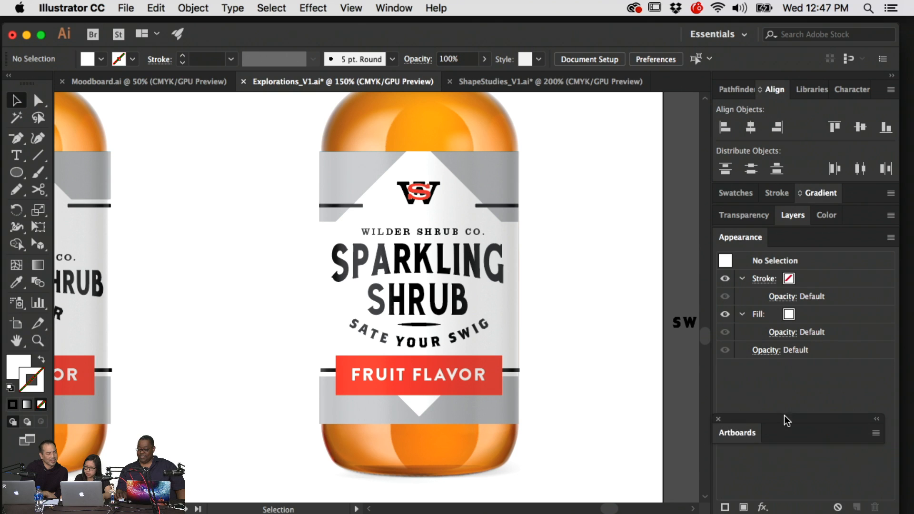
click(784, 213)
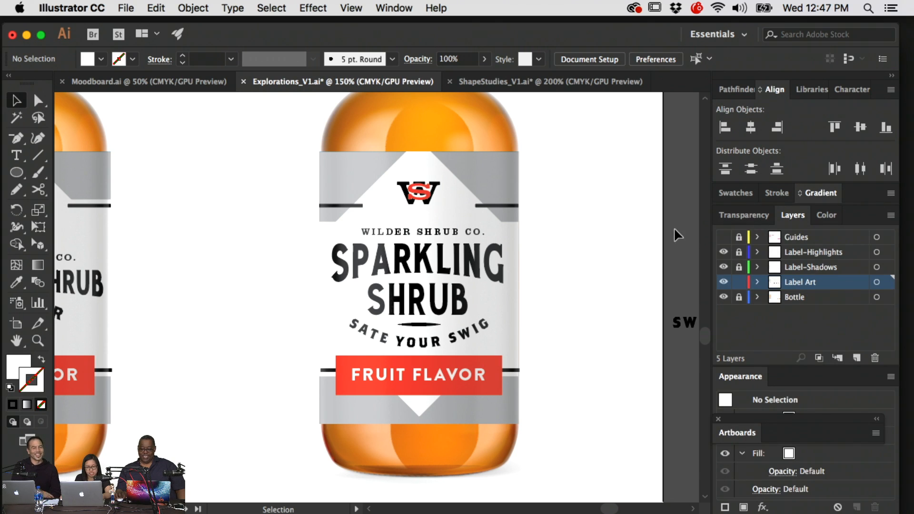
click(724, 237)
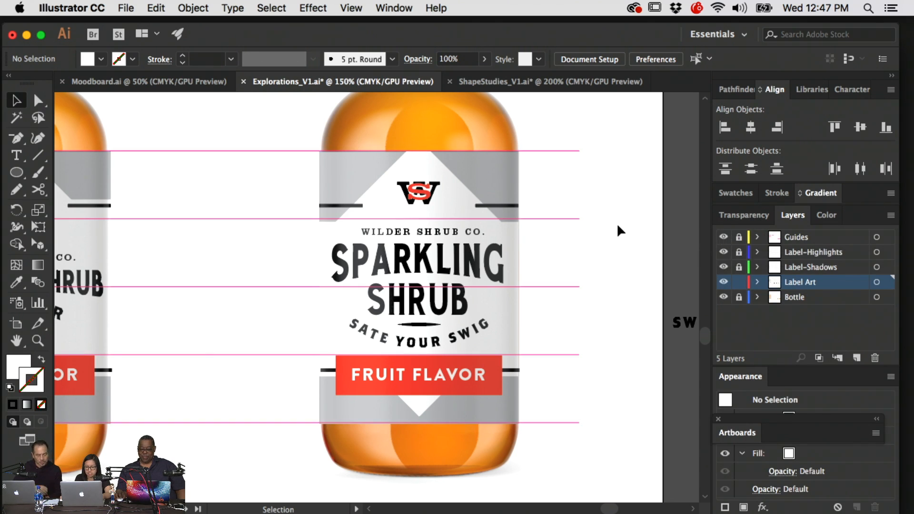
click(510, 264)
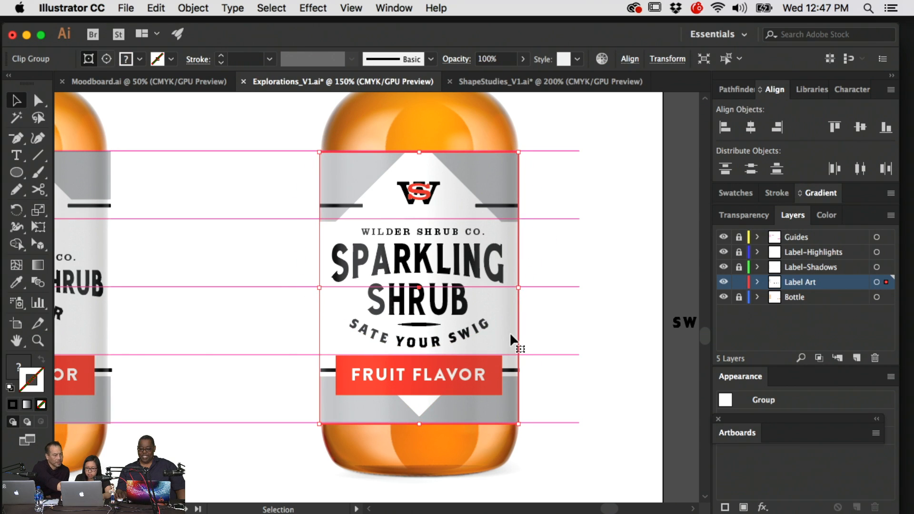
- Reduce the height of the red FRUIT FLAVOR banner slightly about its centre
super+click(417, 387)
key(c)
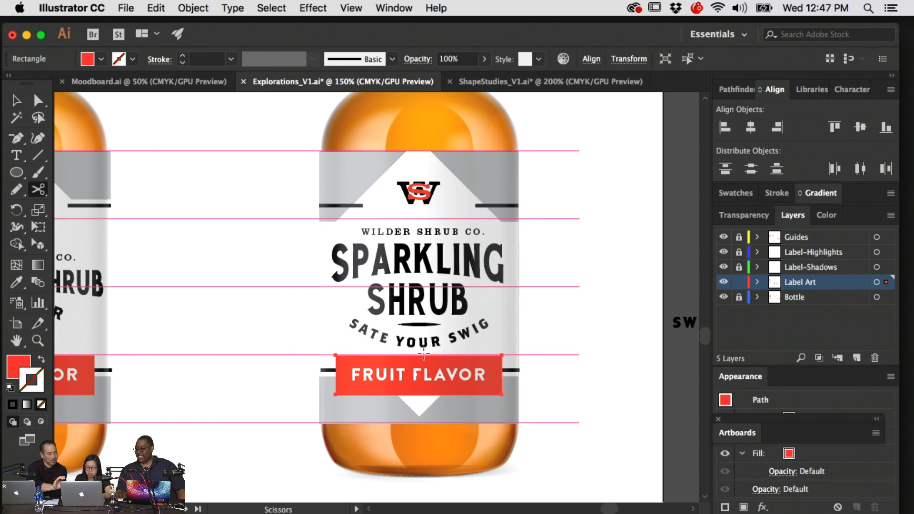
key(v)
drag(419, 355, 419, 358)
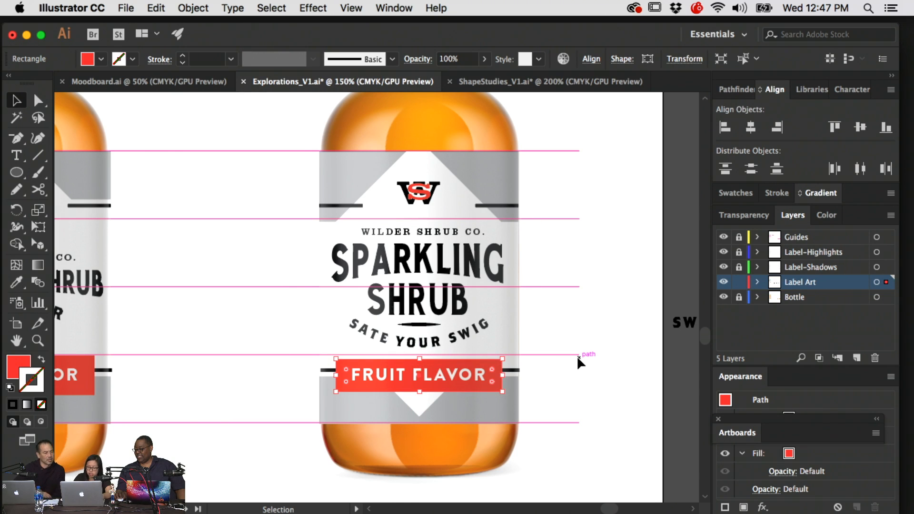
- Draw a small square just beyond the bottle's right edge near the banner and rotate it 45 degrees into a diamond
key(super+equal)
key(super+equal)
click(628, 308)
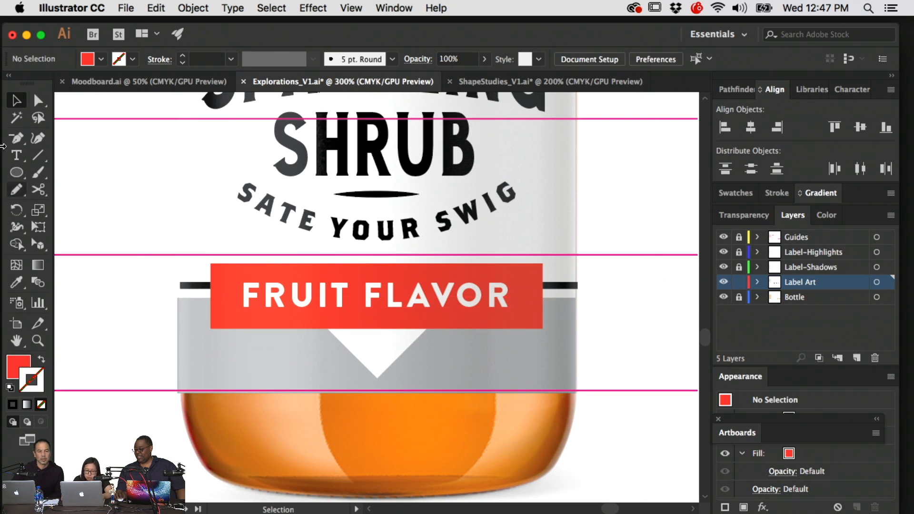
drag(10, 172, 71, 172)
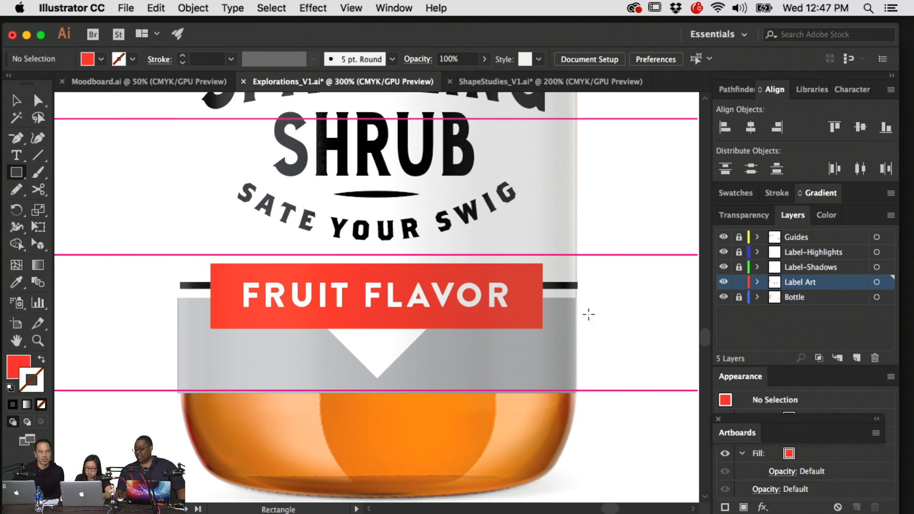
drag(588, 314, 599, 325)
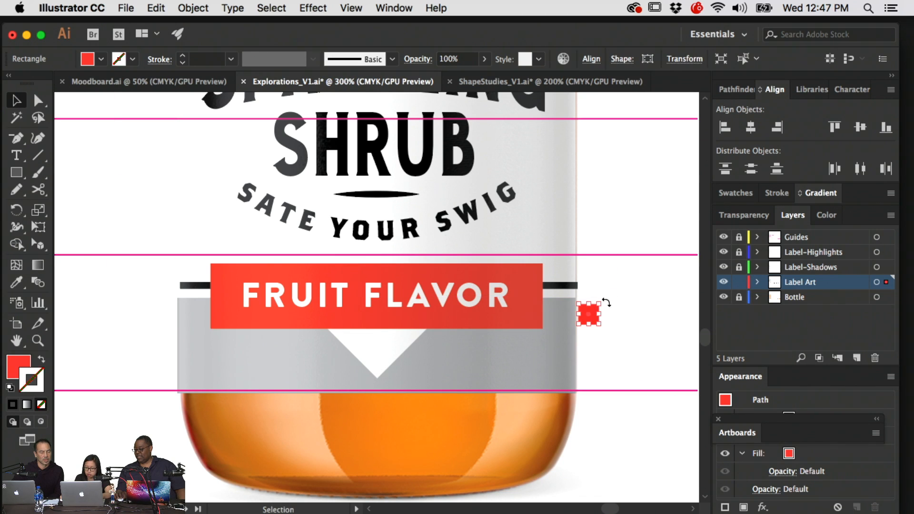
drag(605, 302, 619, 315)
key(super+shift+a)
- Flatten the small red diamond by nudging its top anchor point down and its bottom anchor point up
click(586, 313)
key(a)
click(588, 301)
key(Down)
key(Down)
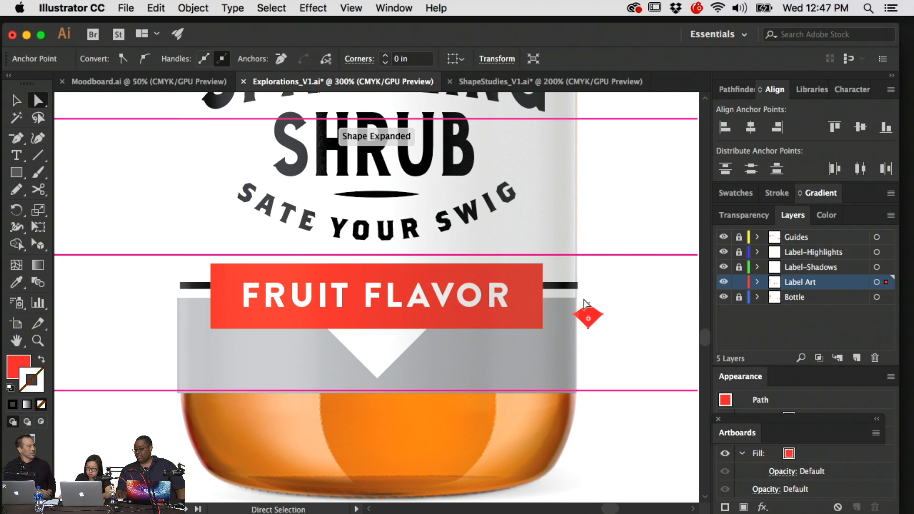
drag(604, 338, 577, 322)
key(Up)
key(Up)
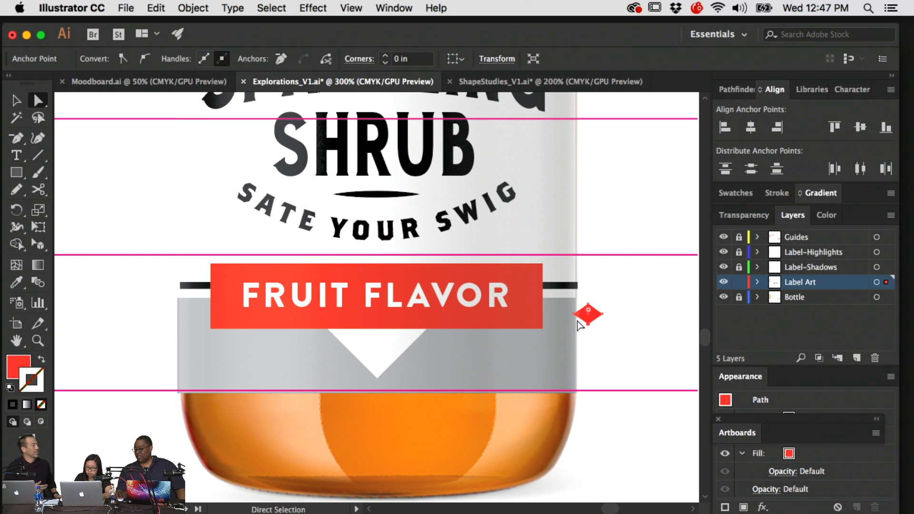
click(640, 322)
- Delete the diamond's right anchor point to leave a left-pointing triangle
key(minus)
click(602, 314)
key(v)
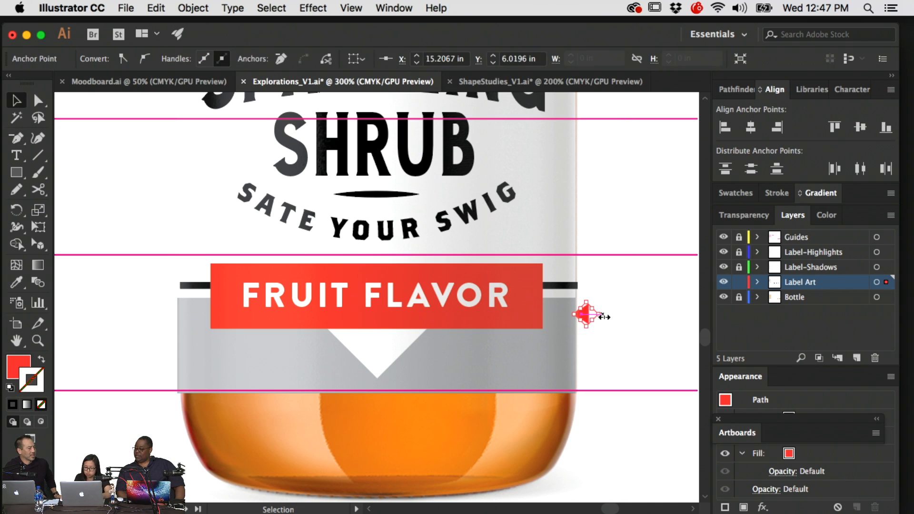
- Fill the small triangle with sampled white and move it onto the right end of the red banner as a notch
key(a)
key(i)
click(615, 298)
key(v)
click(596, 313)
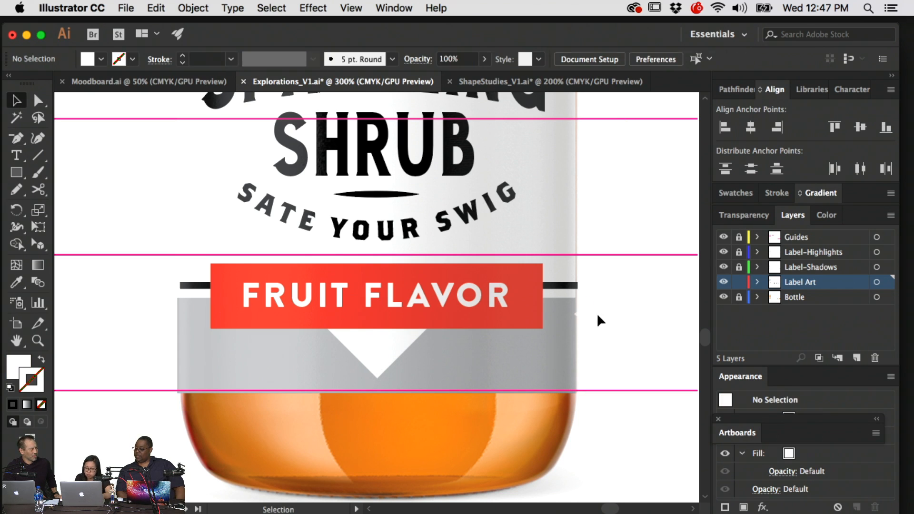
drag(583, 314, 541, 306)
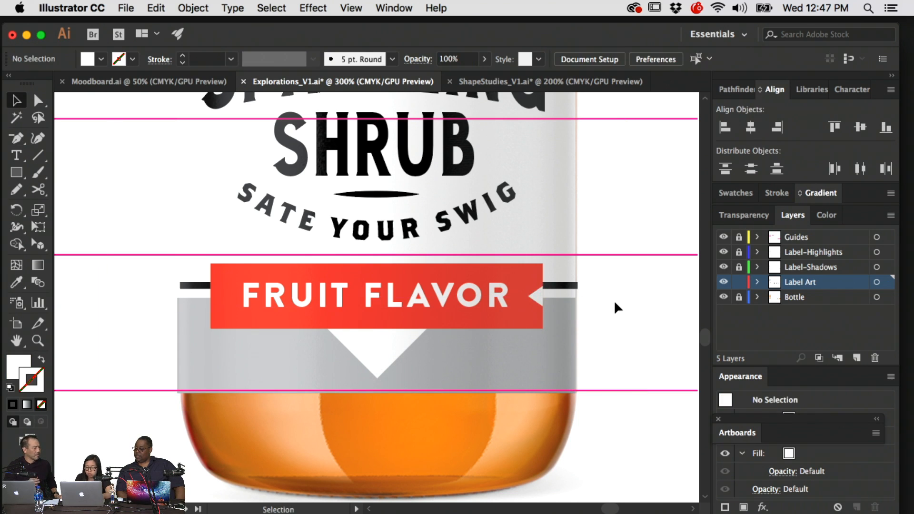
key(a)
key(super+equal)
key(super+equal)
key(super+equal)
key(space)
drag(615, 304, 234, 344)
click(430, 354)
drag(427, 368, 409, 317)
click(606, 336)
key(super+z)
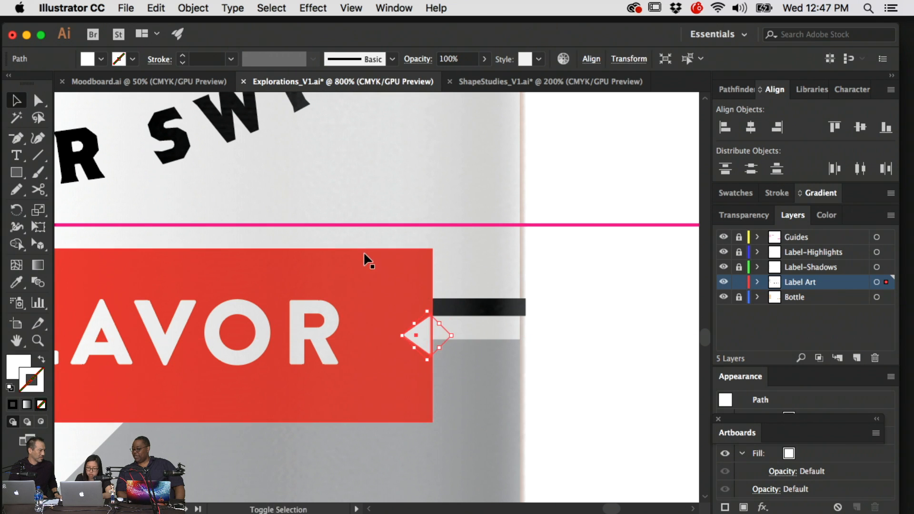
- Fine-tune the white triangle's position over the right edge of the red banner
shift+click(364, 252)
scroll(500, 347, up, 5)
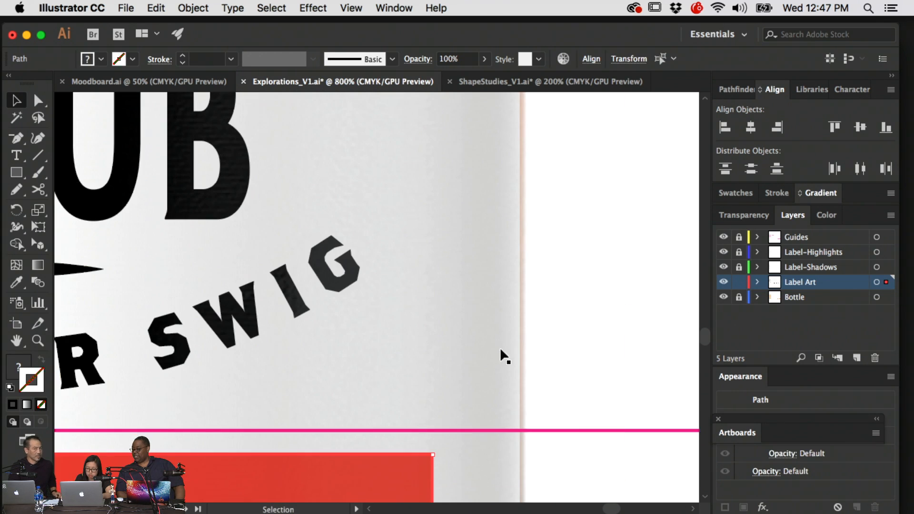
key(super+minus)
key(super+minus)
scroll(547, 333, right, 5)
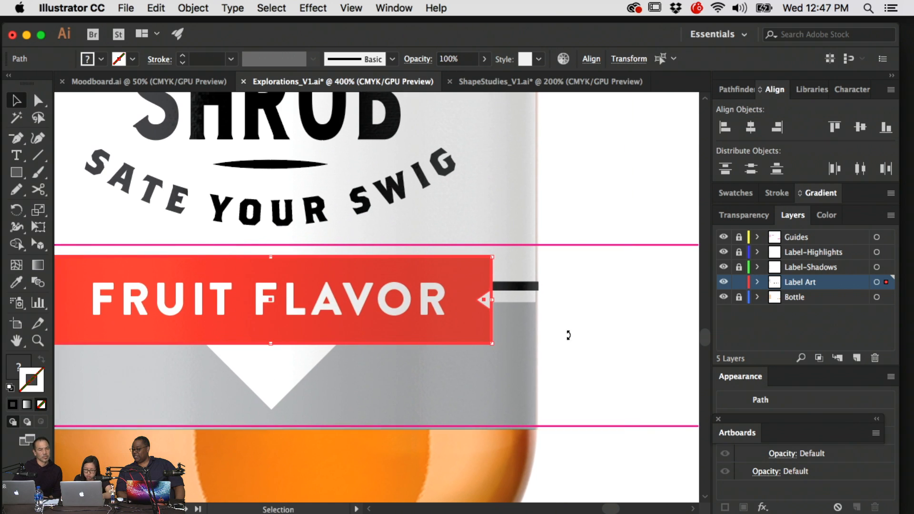
click(581, 328)
drag(485, 301, 484, 301)
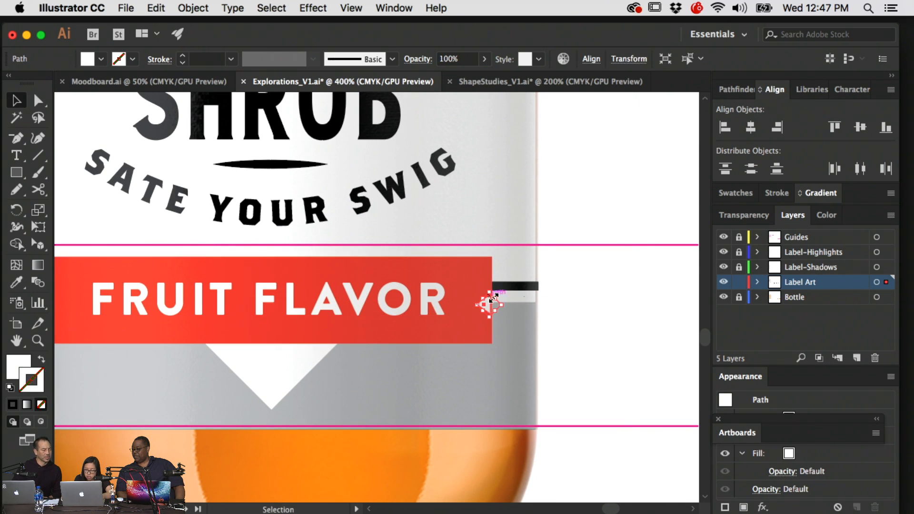
click(595, 313)
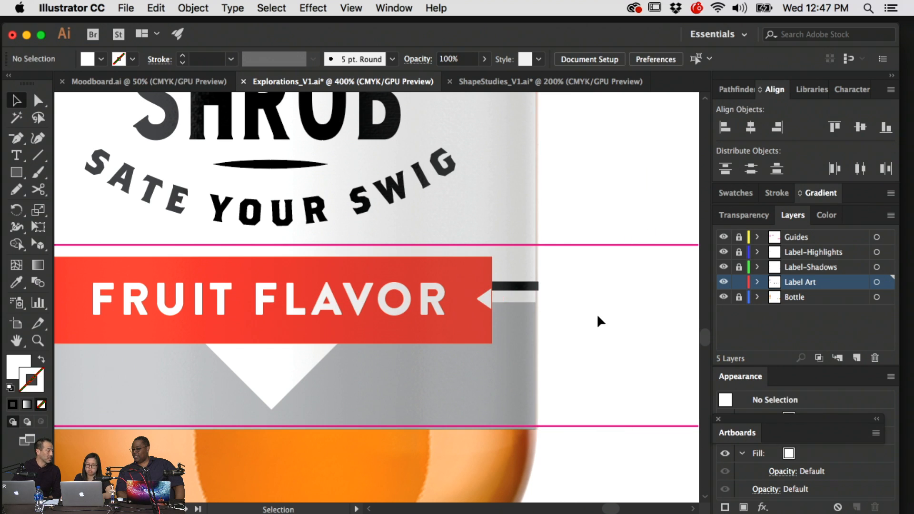
- Nudge the red banner and its white triangle notch up slightly together
click(481, 300)
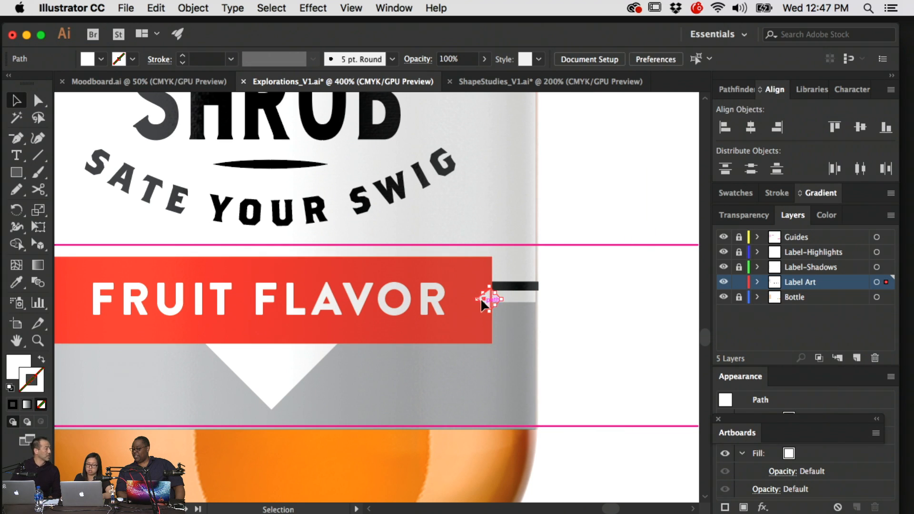
shift+click(452, 267)
key(Up)
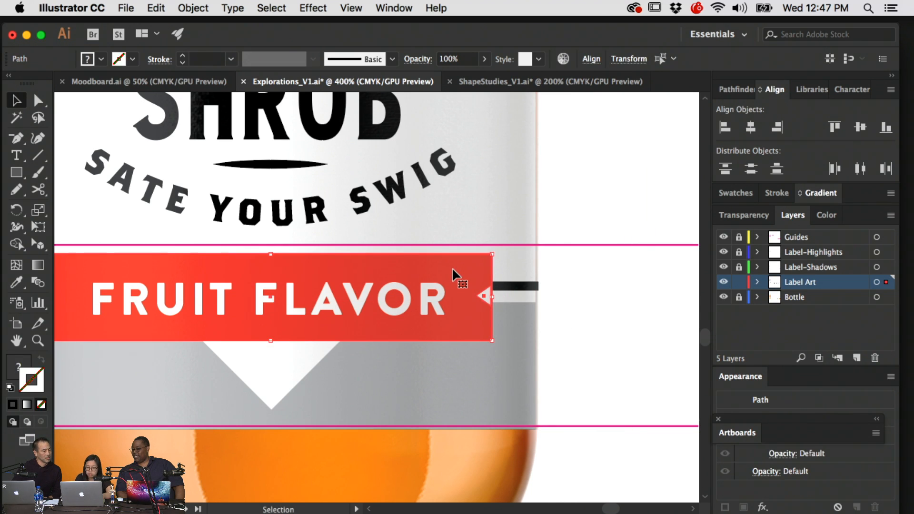
click(582, 307)
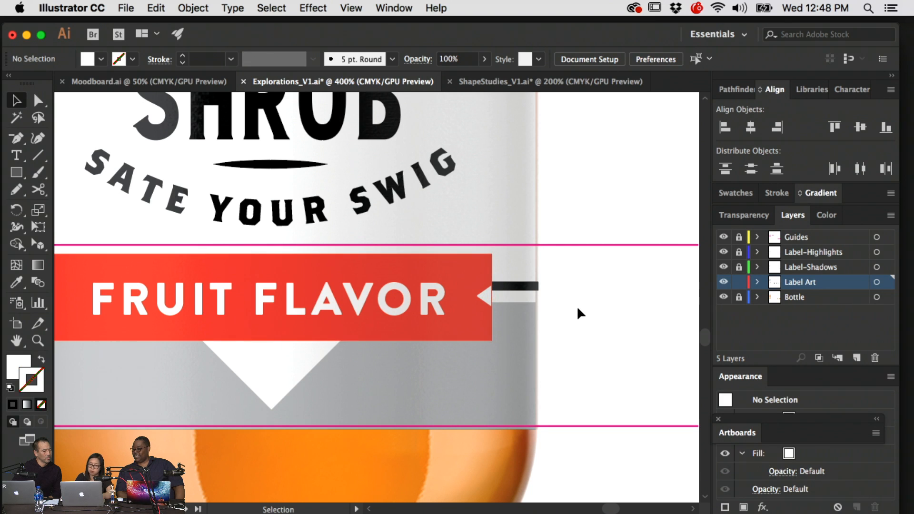
- Align the right edges of the white triangle and the red banner
click(484, 298)
shift+click(469, 270)
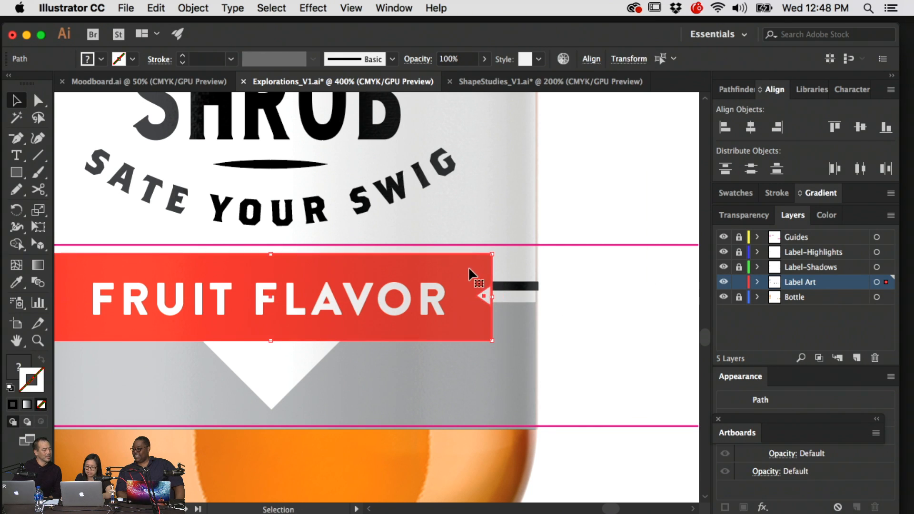
click(777, 127)
click(538, 329)
- Duplicate the white triangle to the left end of the red banner, mirrored to point right
scroll(552, 339, left, 3)
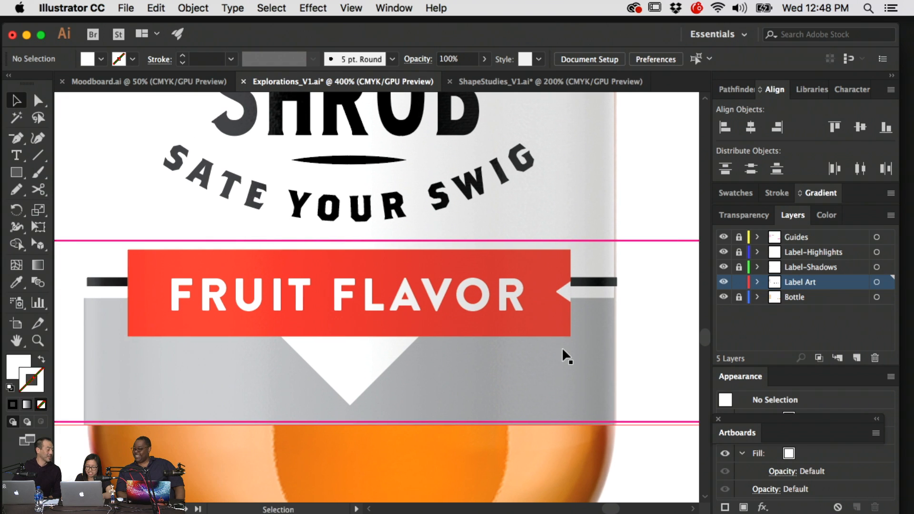
key(super+minus)
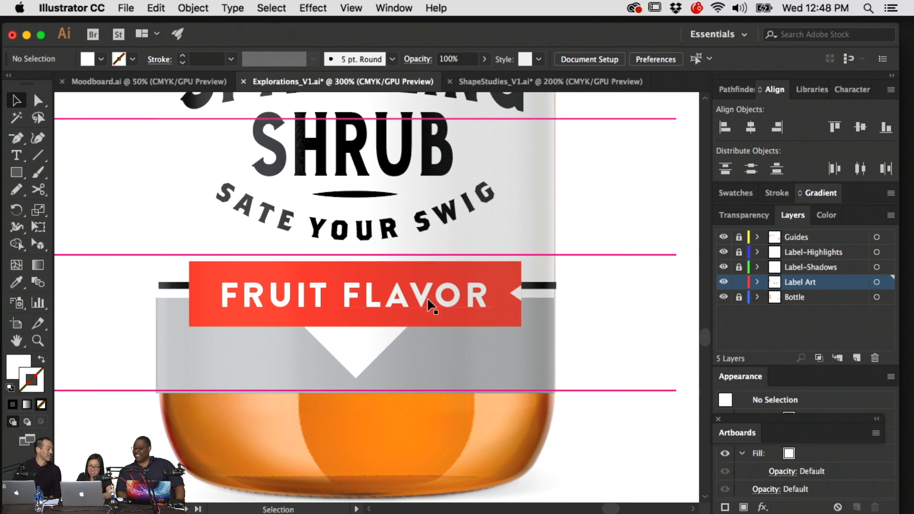
scroll(476, 329, up, 3)
drag(555, 351, 244, 351)
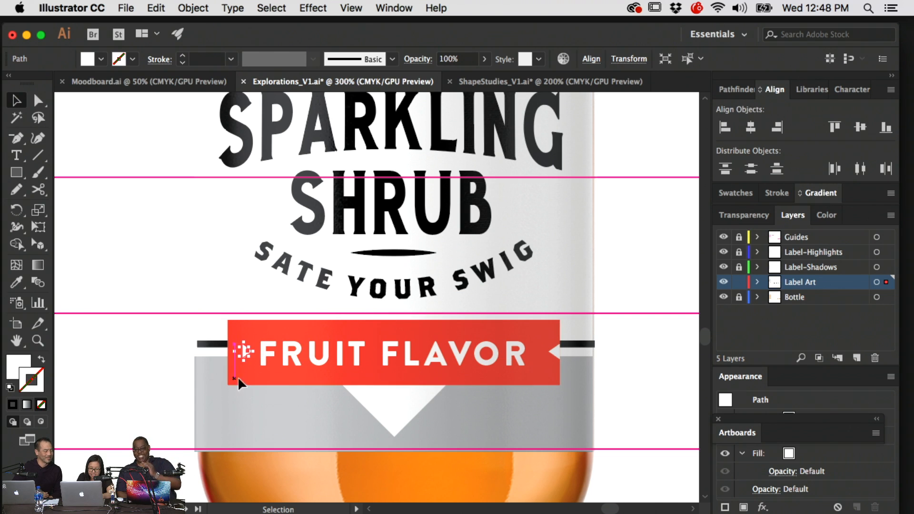
- Align the left edges of the duplicated white triangle and the red banner
shift+click(348, 376)
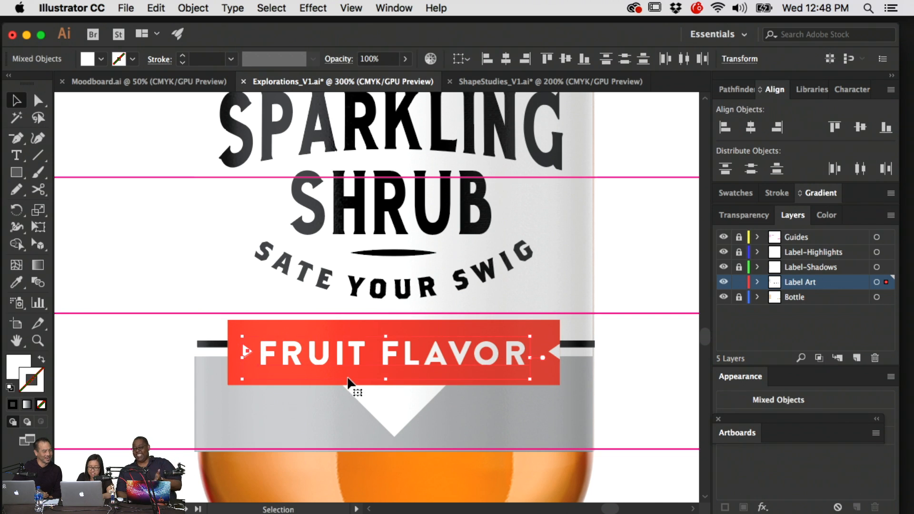
click(643, 120)
click(243, 353)
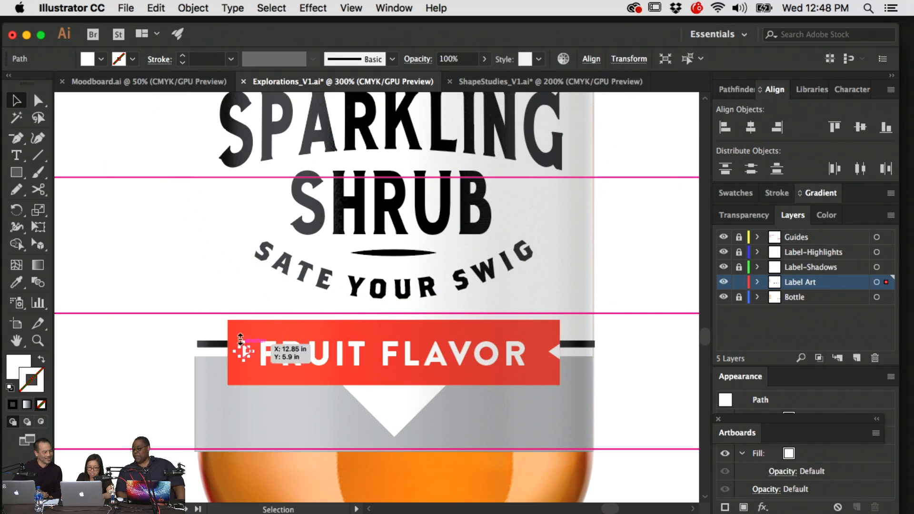
shift+click(238, 333)
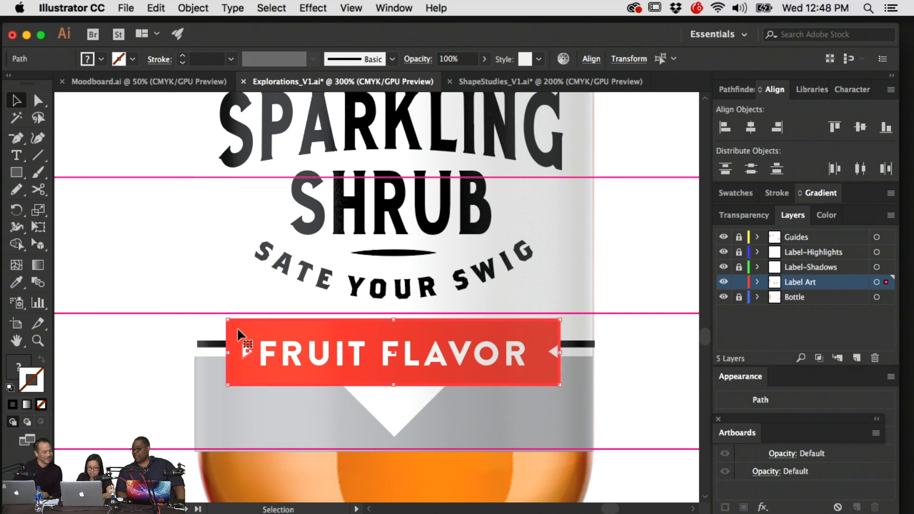
click(725, 127)
click(655, 354)
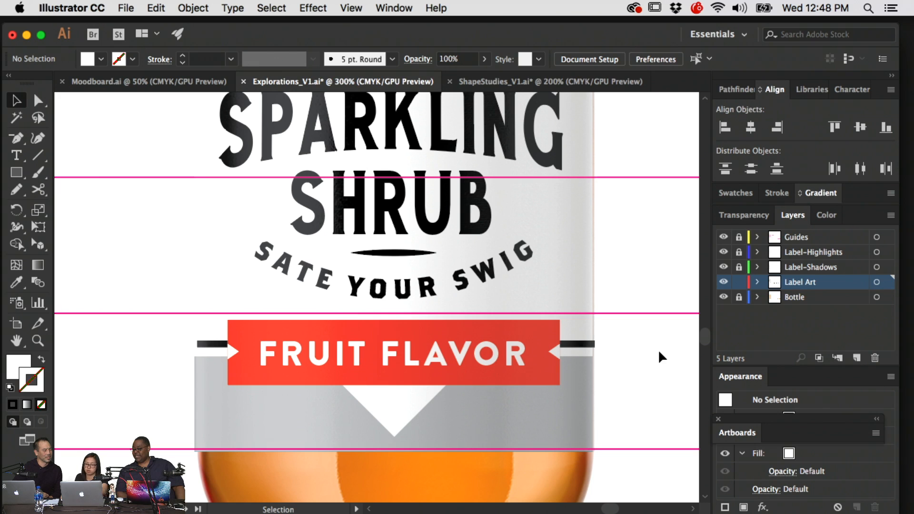
- Reduce the size of the FRUIT FLAVOR text on the banner
click(413, 358)
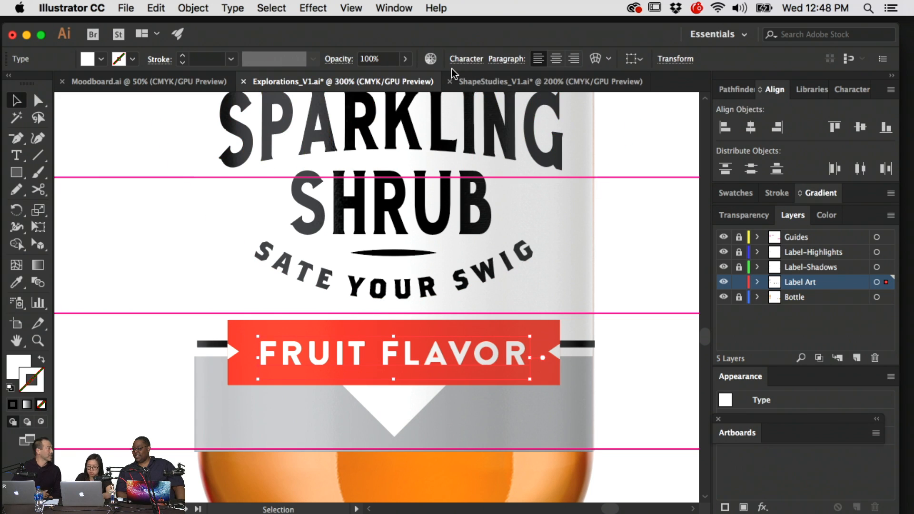
key(alt+Left)
key(alt+Left)
key(alt+Left)
key(alt+Left)
key(alt+Left)
key(F6)
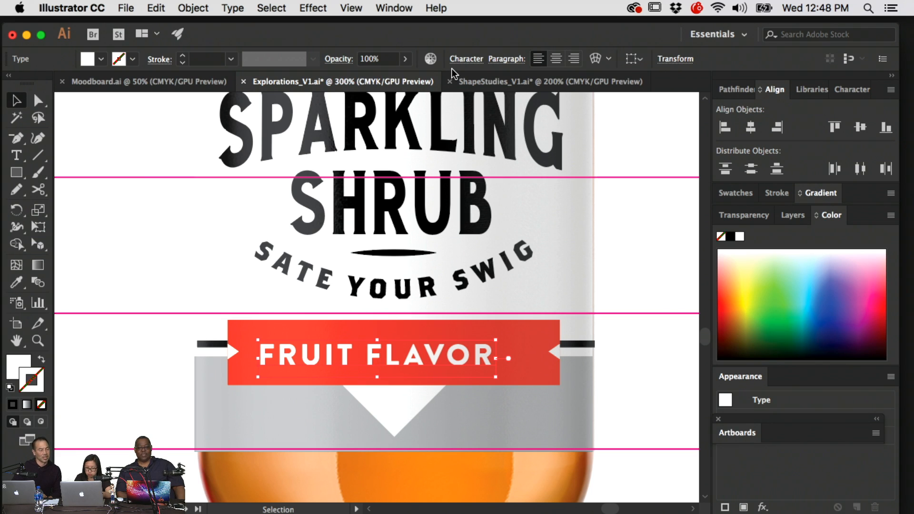
click(641, 389)
- Widen the letter spacing of the whole FRUIT FLAVOR text
triple_click(461, 354)
key(super+c)
key(super)
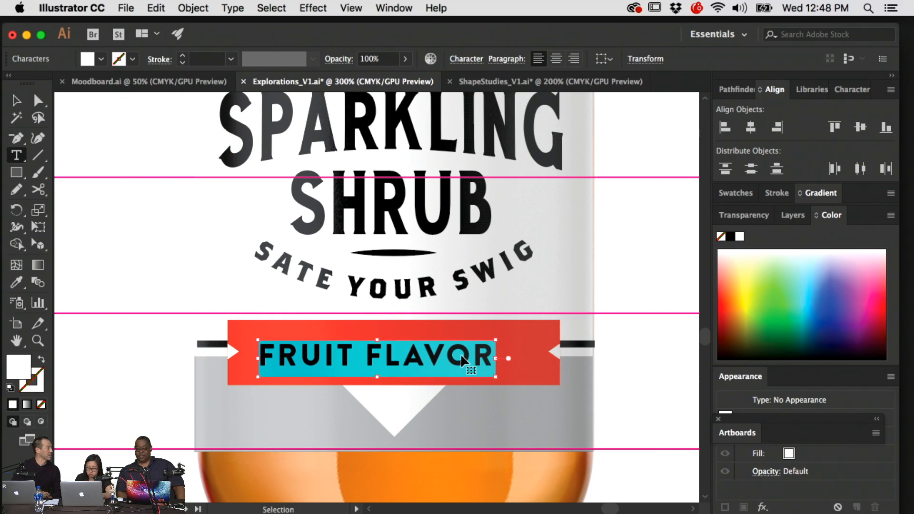
key(super)
key(super+v)
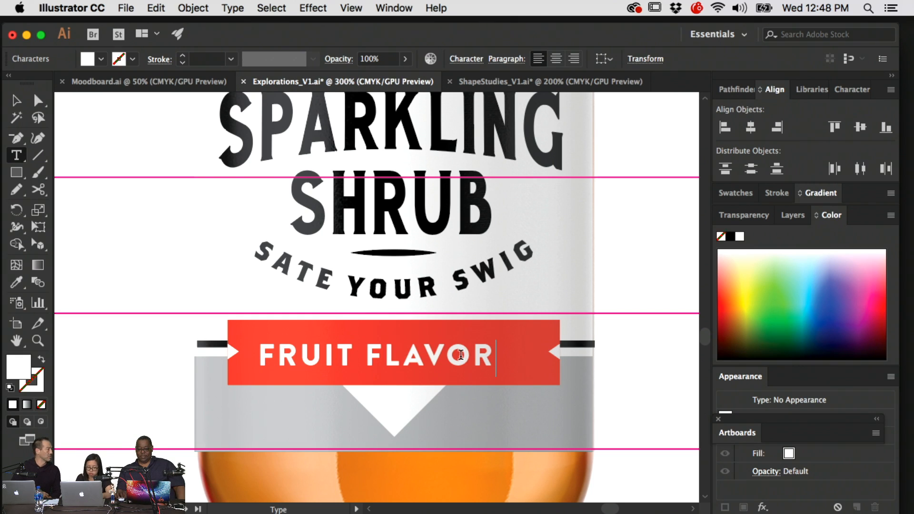
key(super+a)
key(alt+Right)
key(alt+Right)
key(alt+Right)
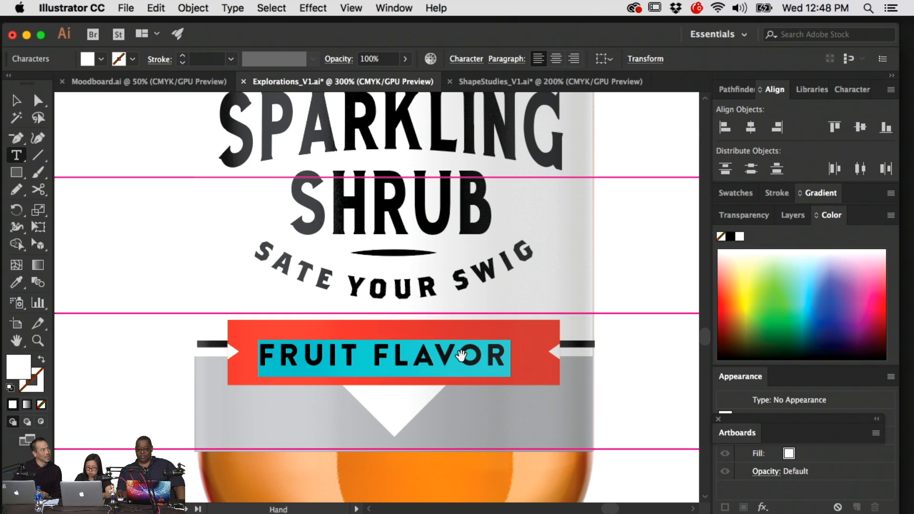
click(38, 100)
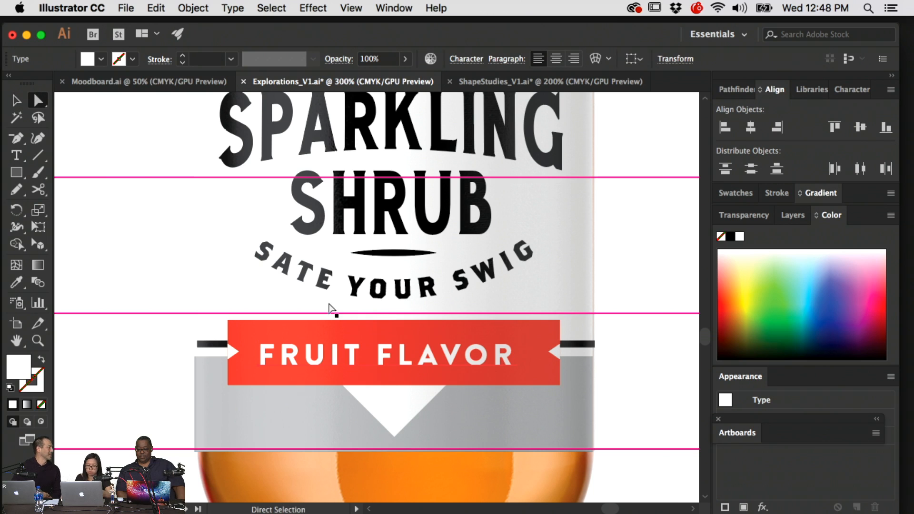
- Center the FRUIT FLAVOR text horizontally on the red banner
key(super+minus)
click(608, 373)
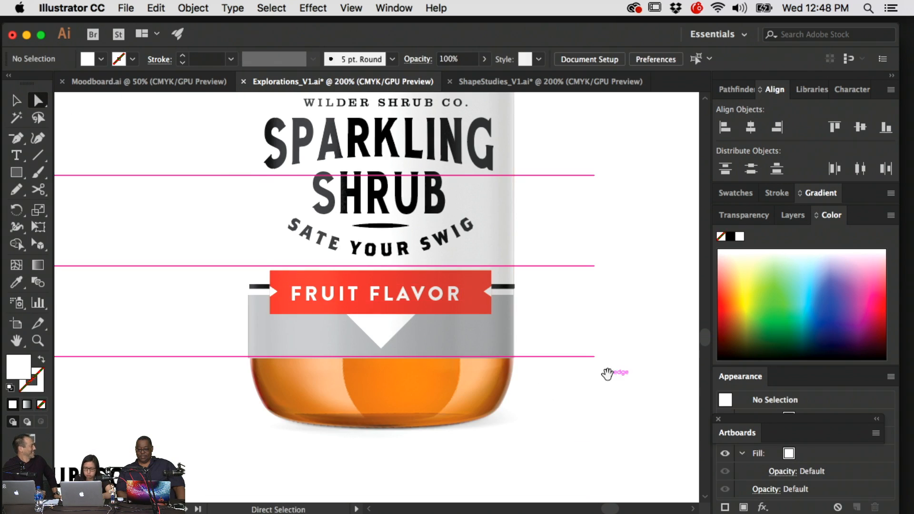
drag(608, 373, 652, 473)
click(460, 398)
shift+click(478, 373)
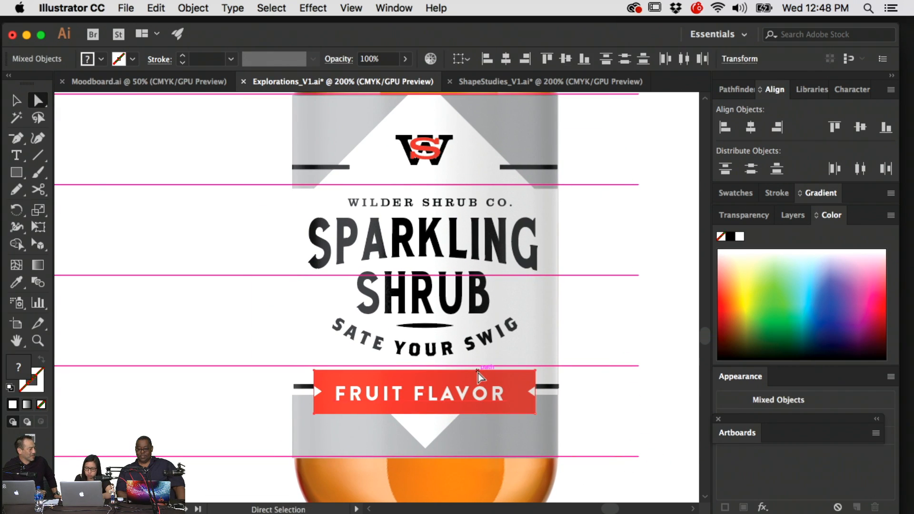
key(v)
click(477, 373)
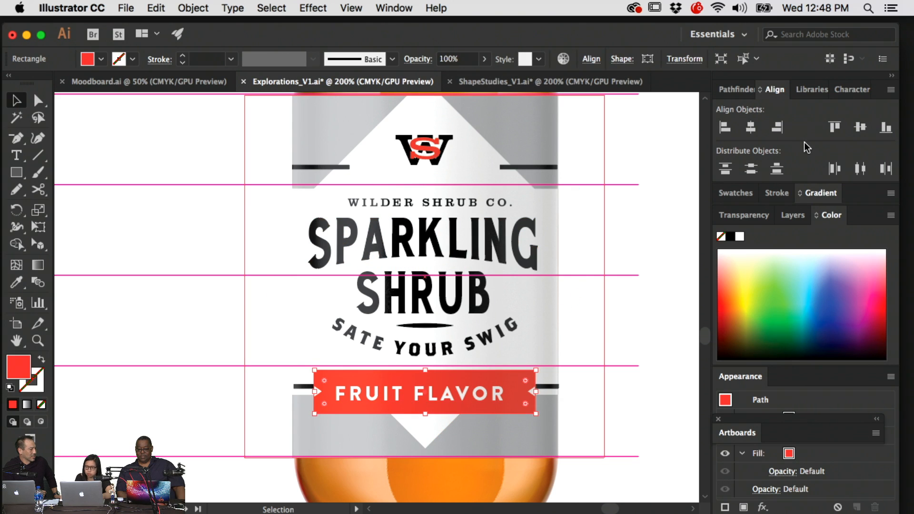
click(638, 324)
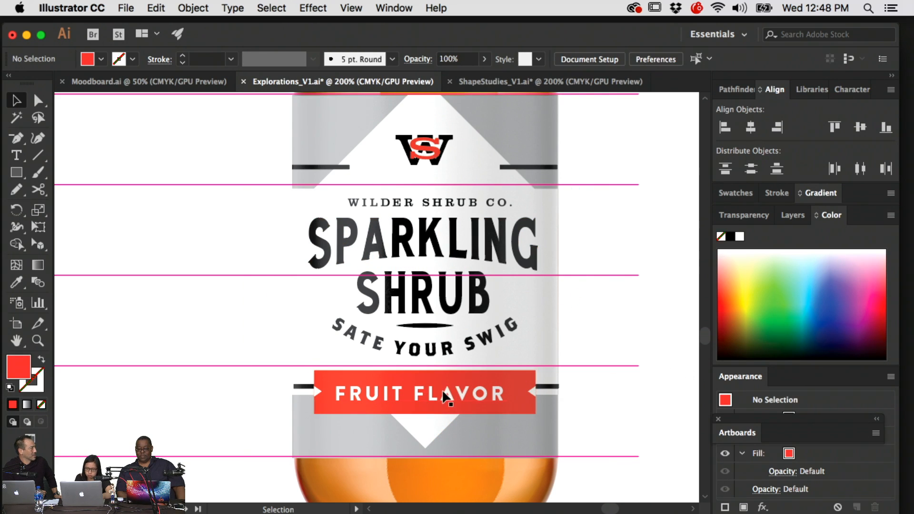
drag(445, 393, 454, 393)
shift+click(509, 372)
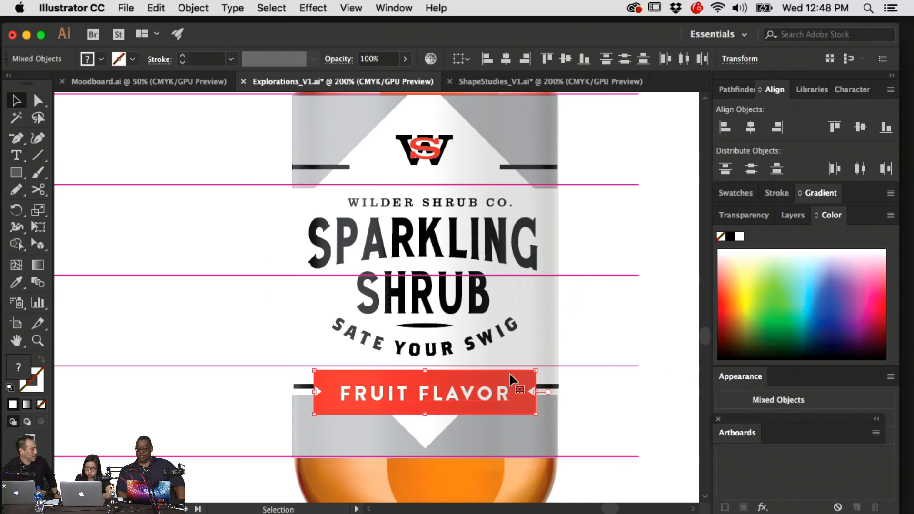
click(746, 128)
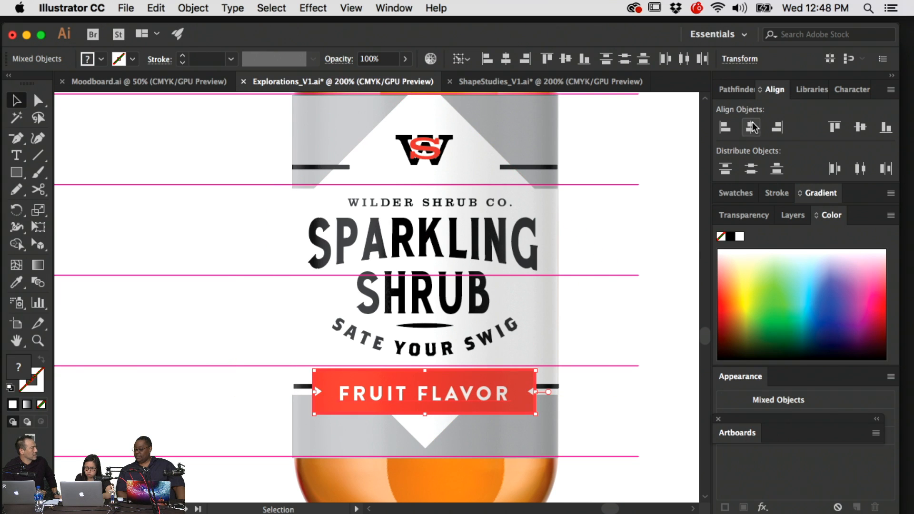
click(652, 322)
- Hide the Guides layer and save the document
key(super+minus)
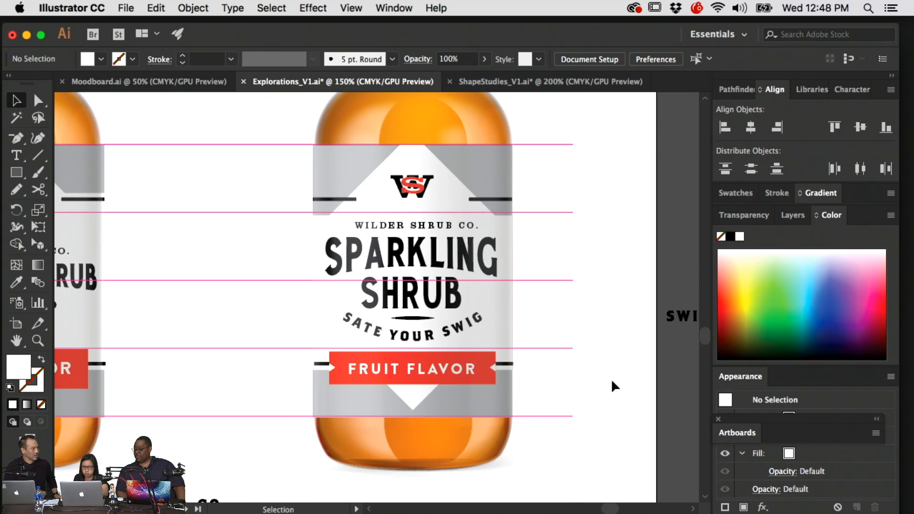
mouse_move(584, 339)
mouse_down()
mouse_move(593, 398)
mouse_move(595, 336)
mouse_up()
drag(589, 256, 582, 267)
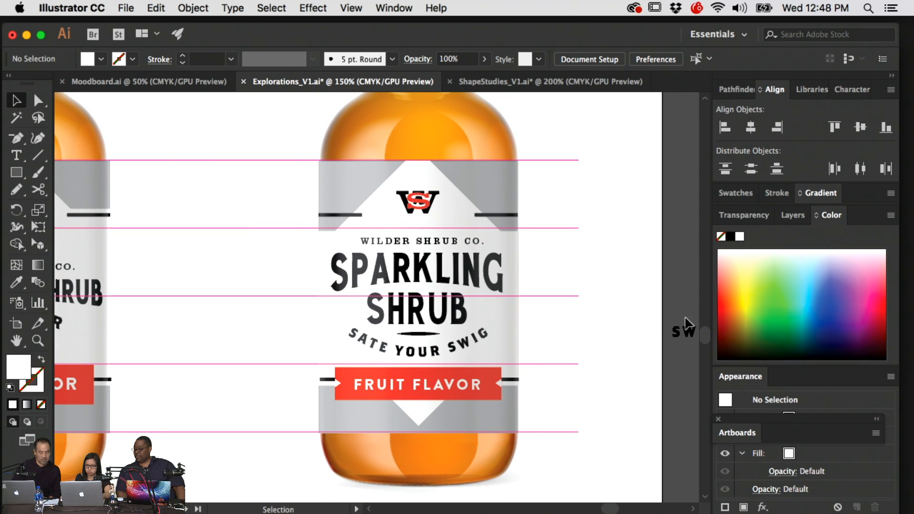
click(804, 215)
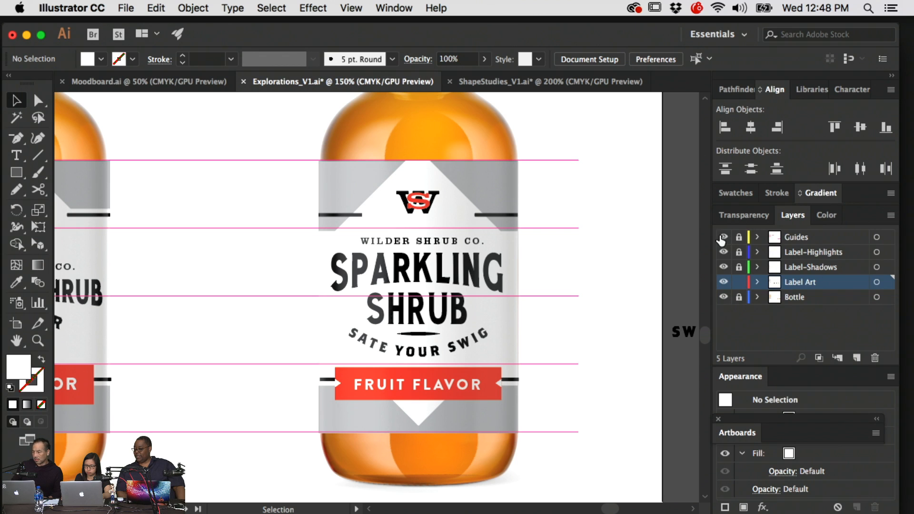
click(723, 237)
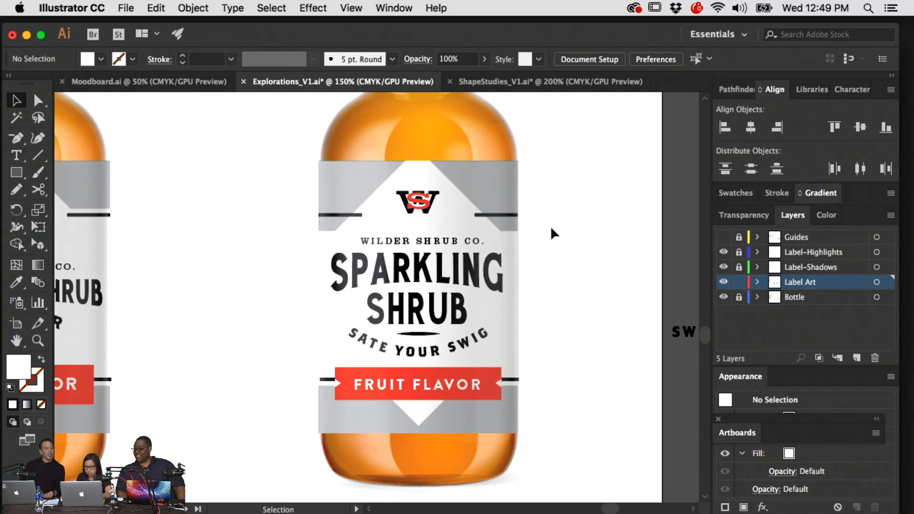
drag(581, 275, 613, 288)
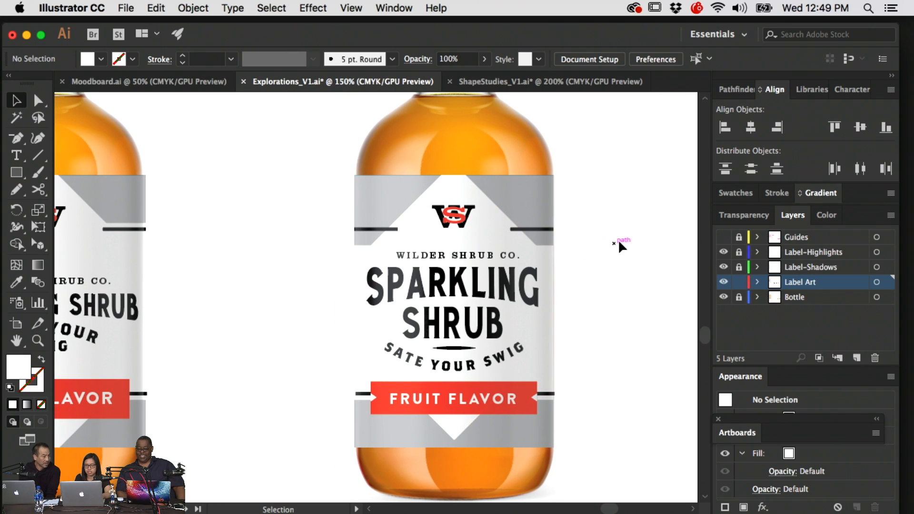
key(super+minus)
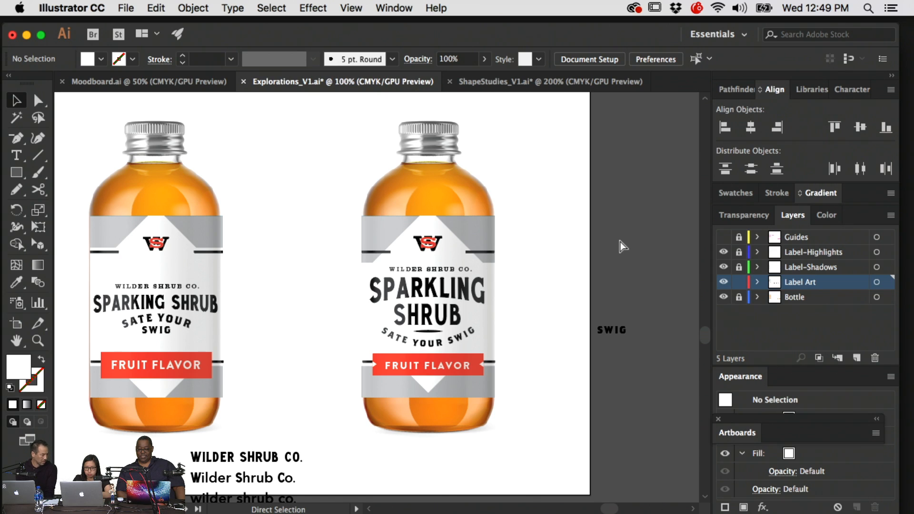
key(super+s)
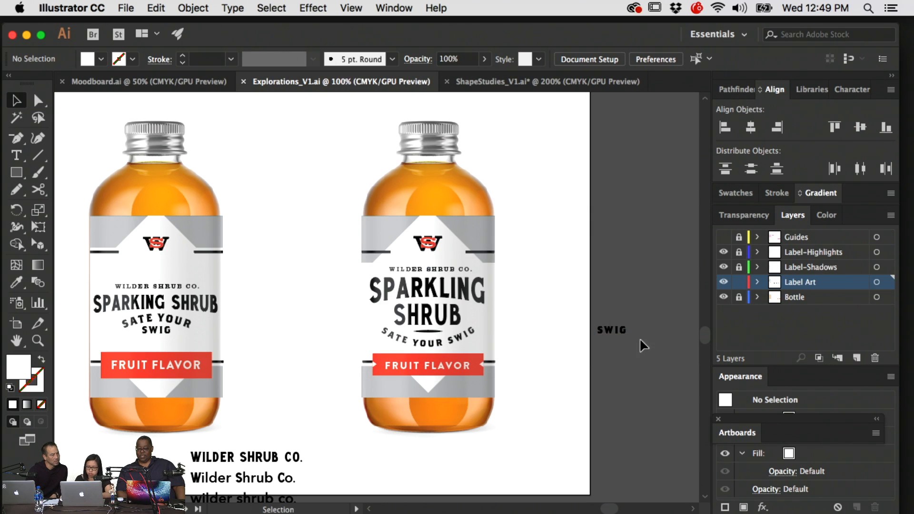
- Delete the stray SWIG text outside the artboard
click(619, 331)
key(Delete)
click(422, 368)
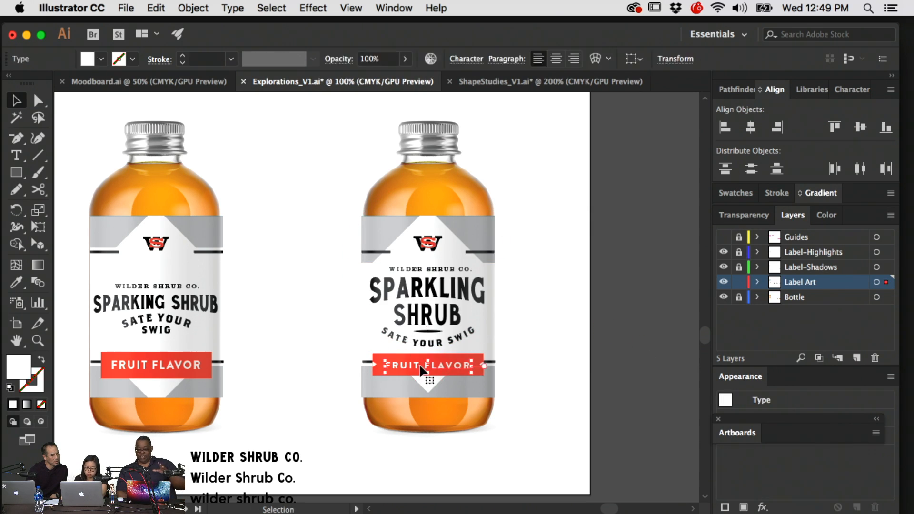
click(618, 383)
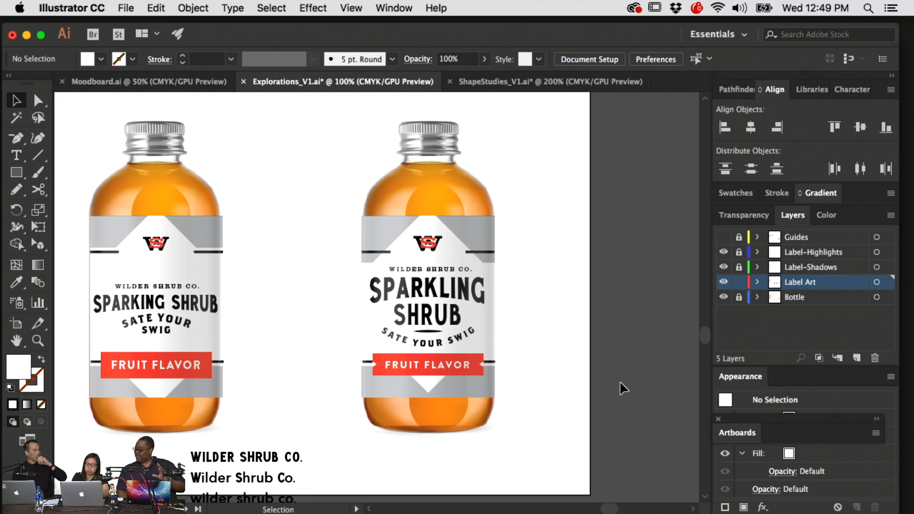
- Tighten the kerning between the P and A of SPARKLING on the stacked label
key(super+equal)
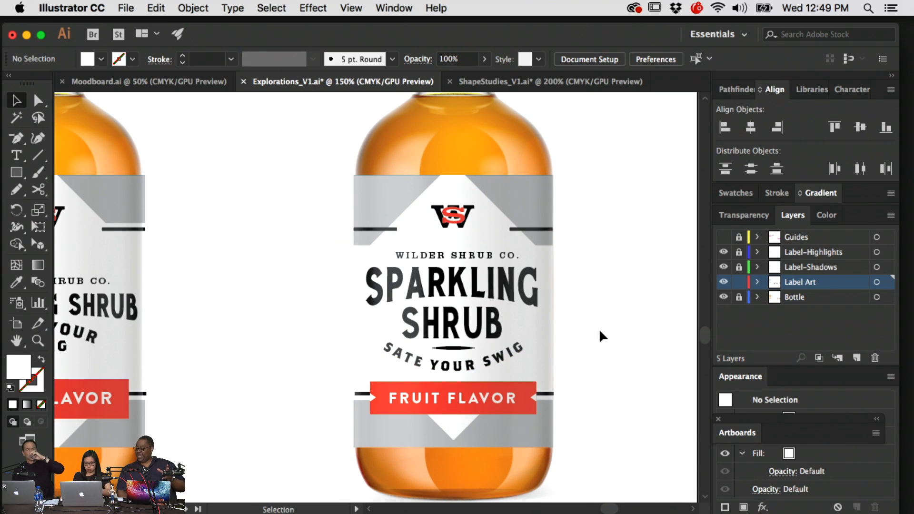
key(t)
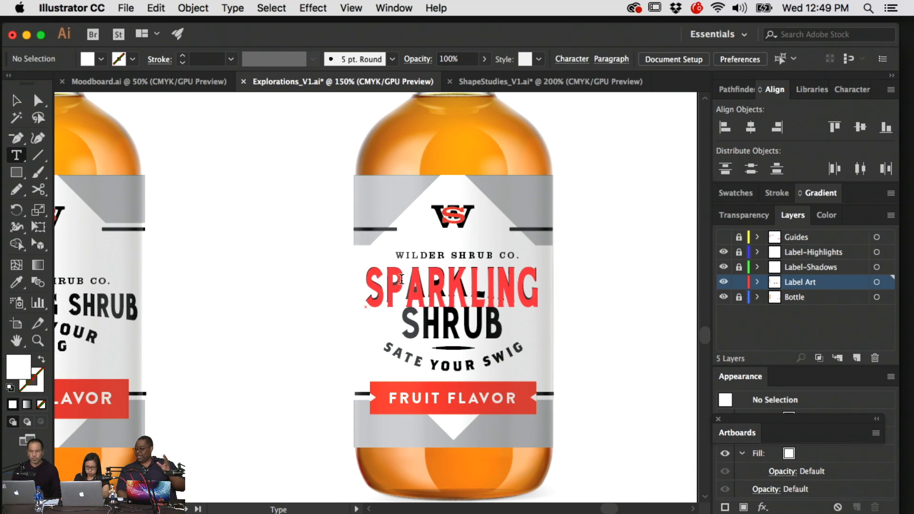
click(407, 281)
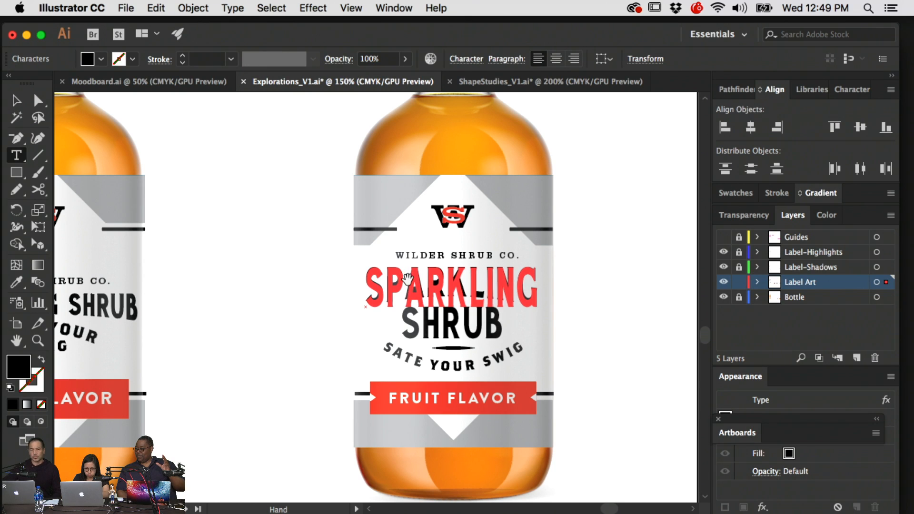
click(38, 100)
click(262, 179)
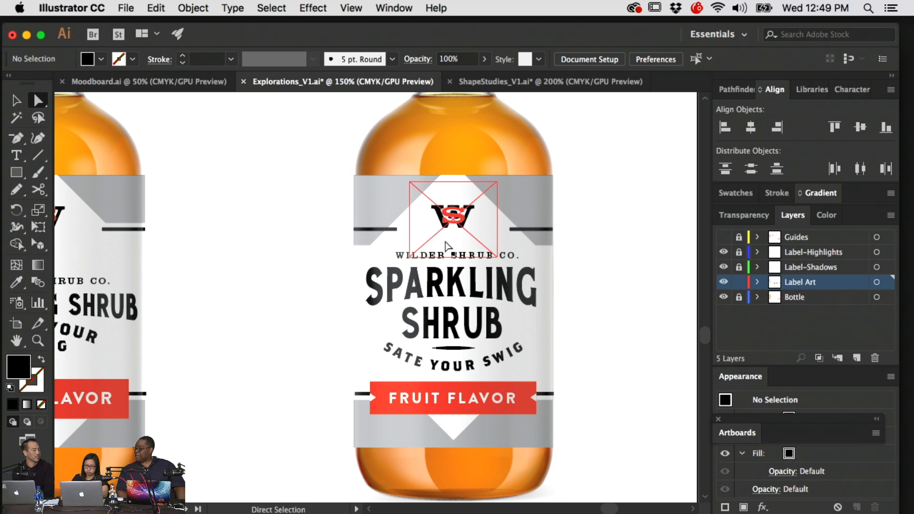
- Align the horizontal centers of the WILDER SHRUB CO., SPARKLING and SHRUB texts on the stacked label
super+click(457, 257)
shift+click(462, 281)
shift+click(476, 333)
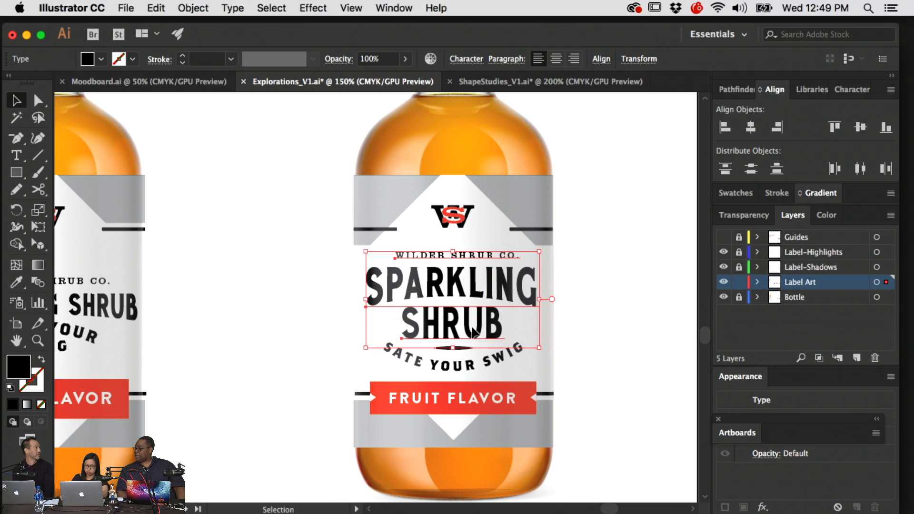
click(751, 129)
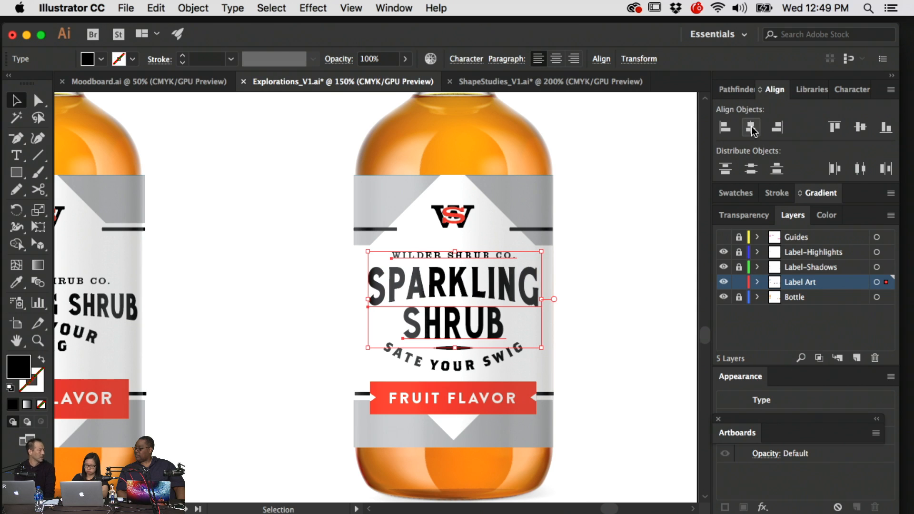
click(752, 130)
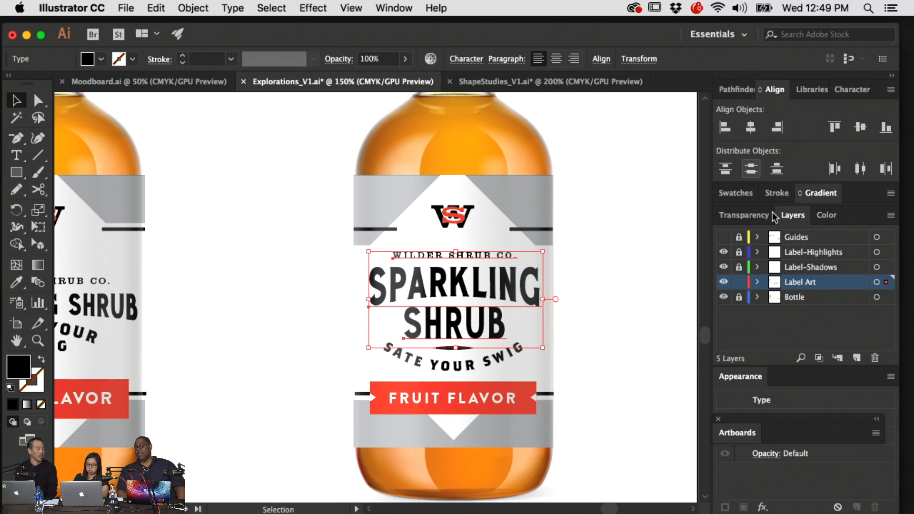
click(590, 284)
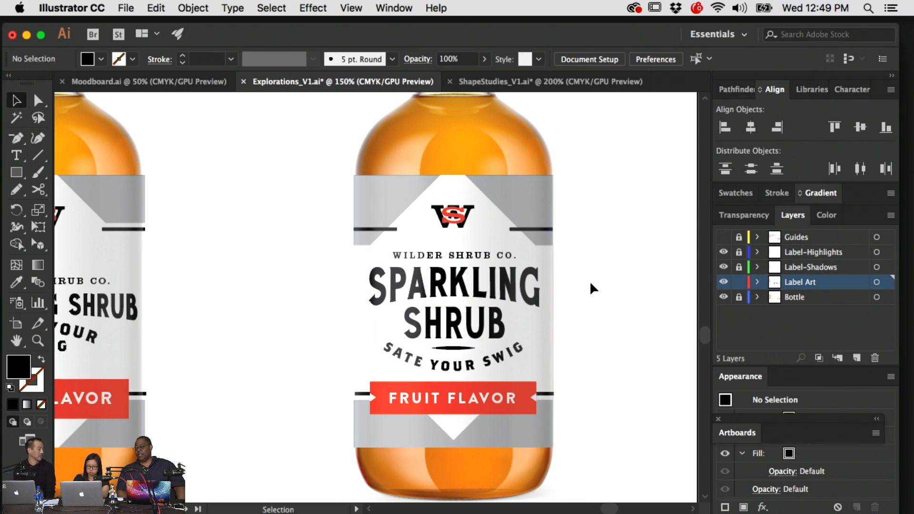
- Save the Explorations_V1.ai file with the realigned label text
key(super+minus)
key(super+minus)
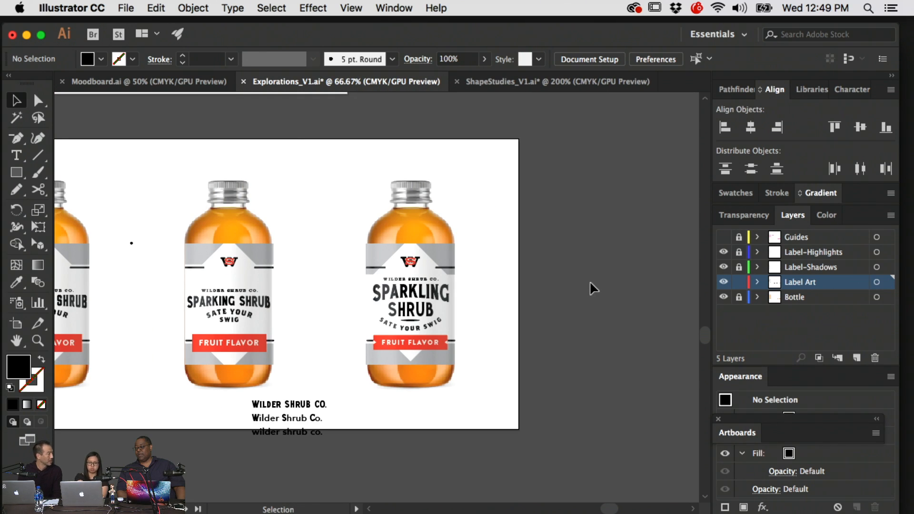
key(super)
key(super+s)
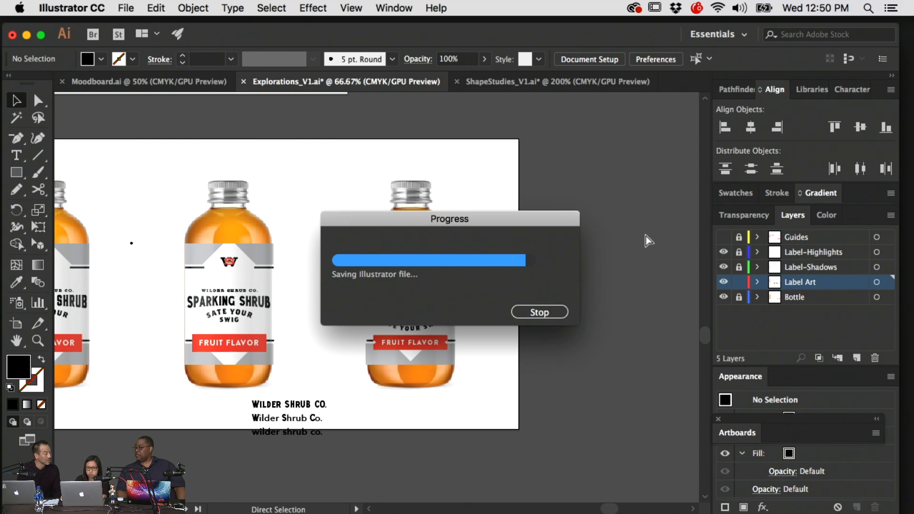
- Compare the stacked SPARKLING SHRUB bottle label with the earlier label variations beside it
scroll(442, 272, up, 1)
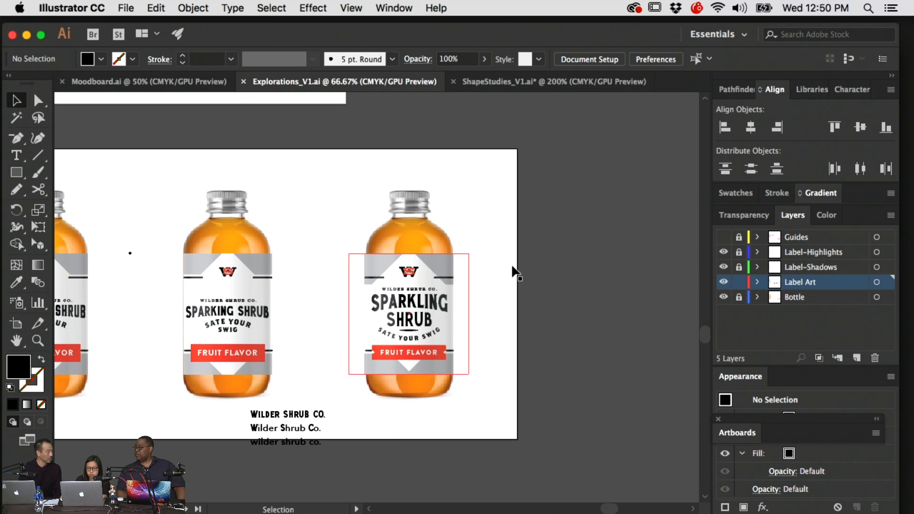
scroll(511, 265, left, 1)
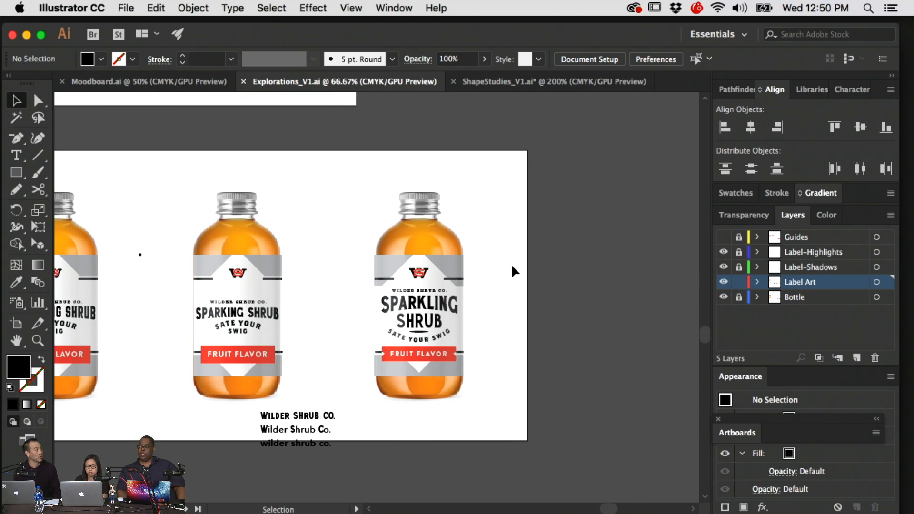
scroll(512, 266, left, 5)
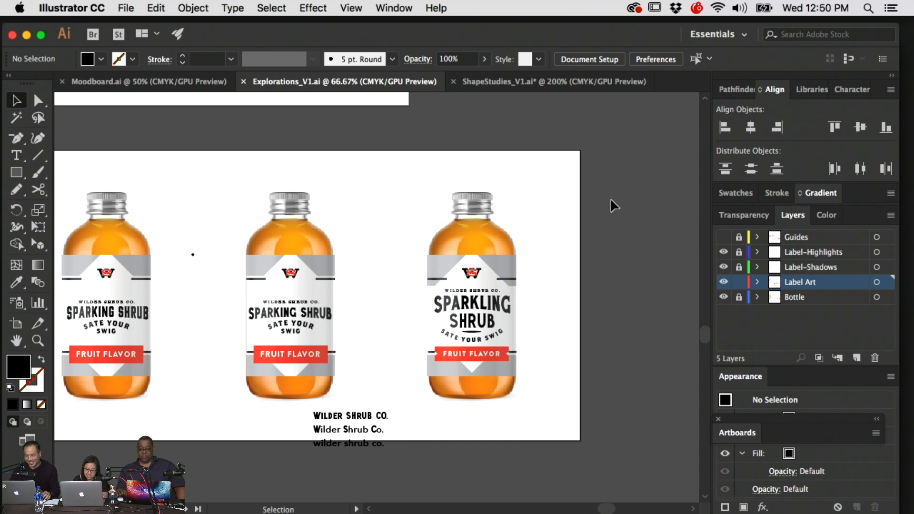
drag(362, 242, 376, 233)
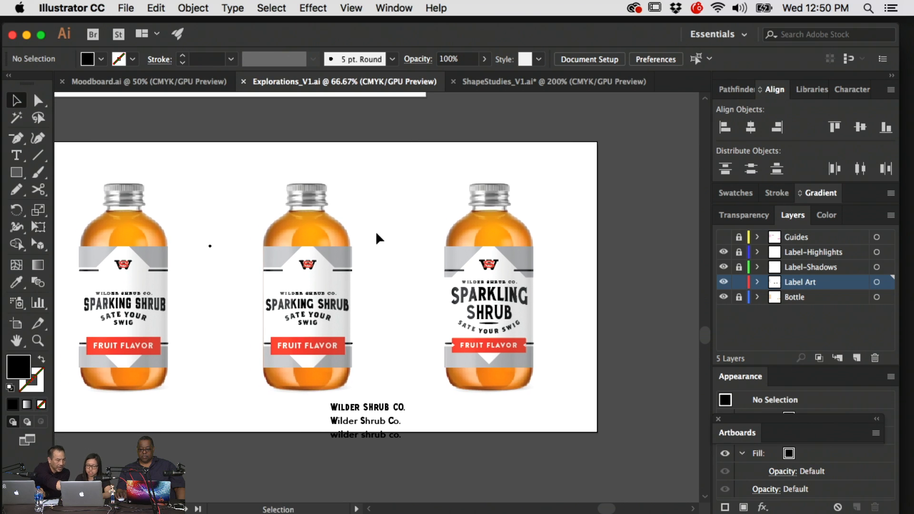
key(super+equal)
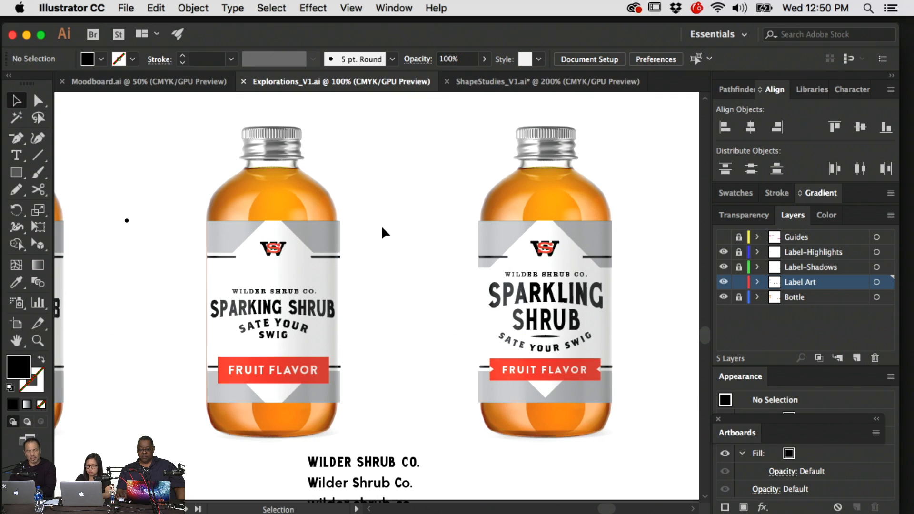
drag(401, 226, 248, 228)
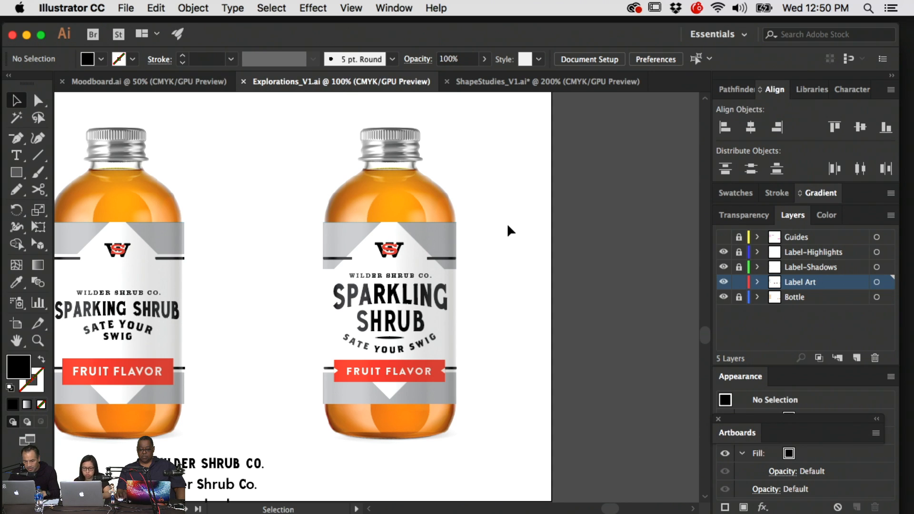
drag(289, 229, 489, 348)
key(super+minus)
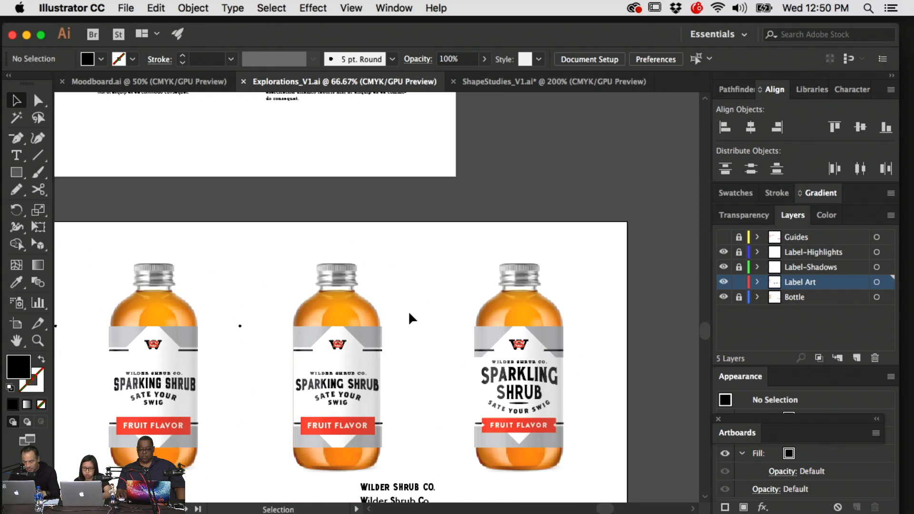
- Select the homestead land-office document image on the Smith and Co. collage artboard for copying
drag(380, 310, 470, 292)
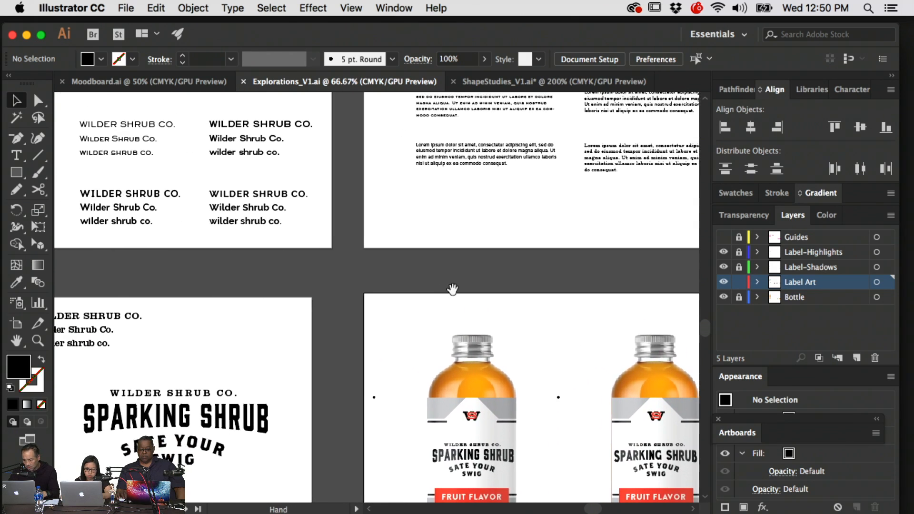
drag(372, 279, 168, 206)
drag(459, 264, 596, 368)
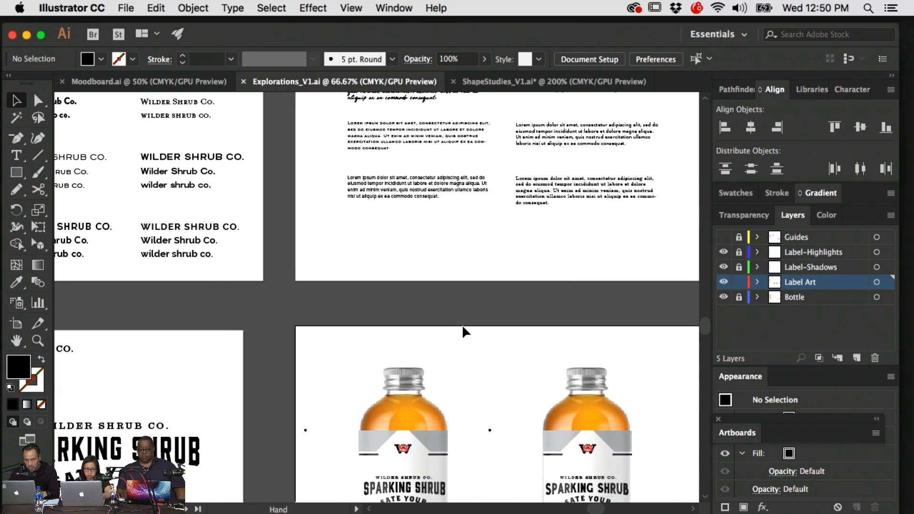
drag(337, 285, 605, 333)
drag(174, 265, 503, 226)
drag(272, 324, 247, 156)
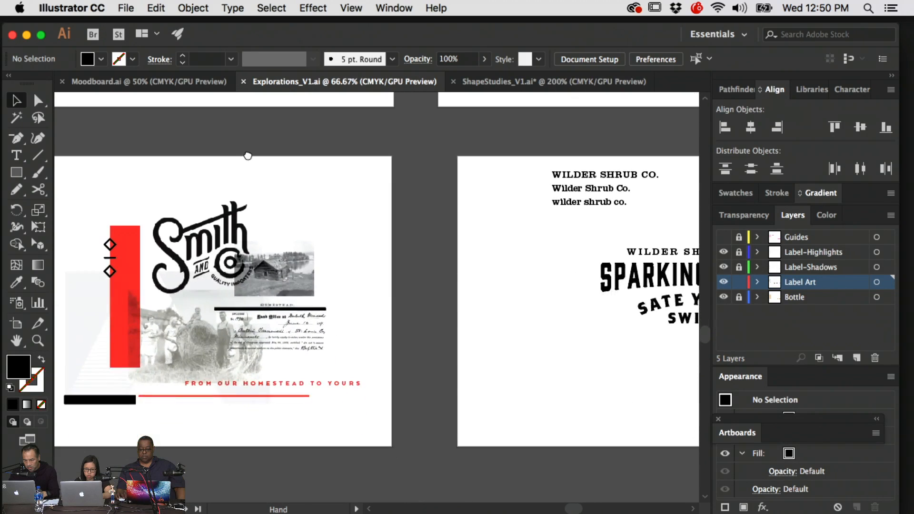
drag(436, 229, 402, 186)
click(76, 221)
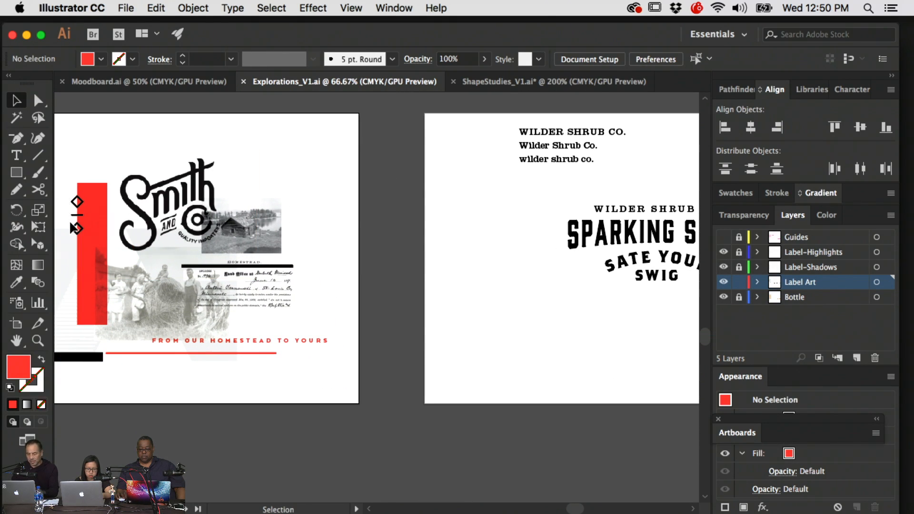
click(287, 287)
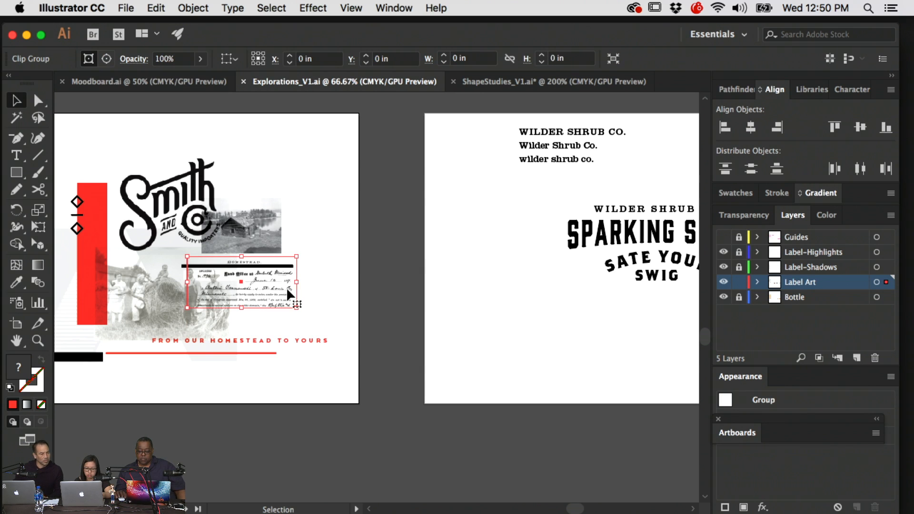
- Paste the homestead document image onto the stacked SPARKLING SHRUB bottle label
drag(447, 328, 154, 252)
drag(443, 399, 229, 322)
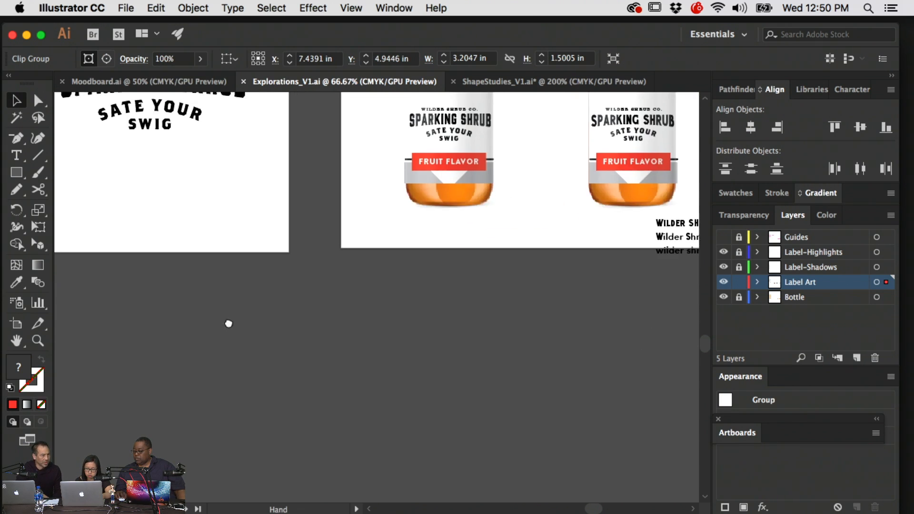
drag(517, 219, 381, 307)
click(525, 352)
key(plus)
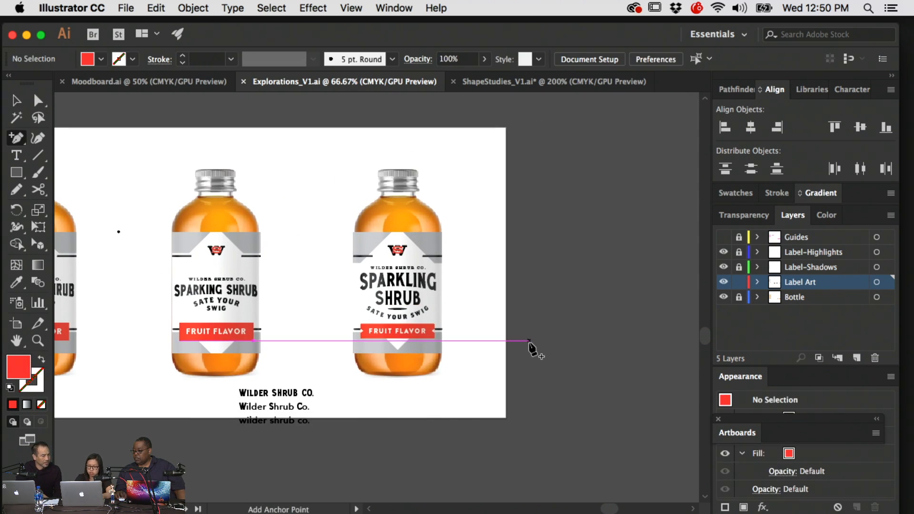
key(super+equal)
key(super+equal)
click(574, 357)
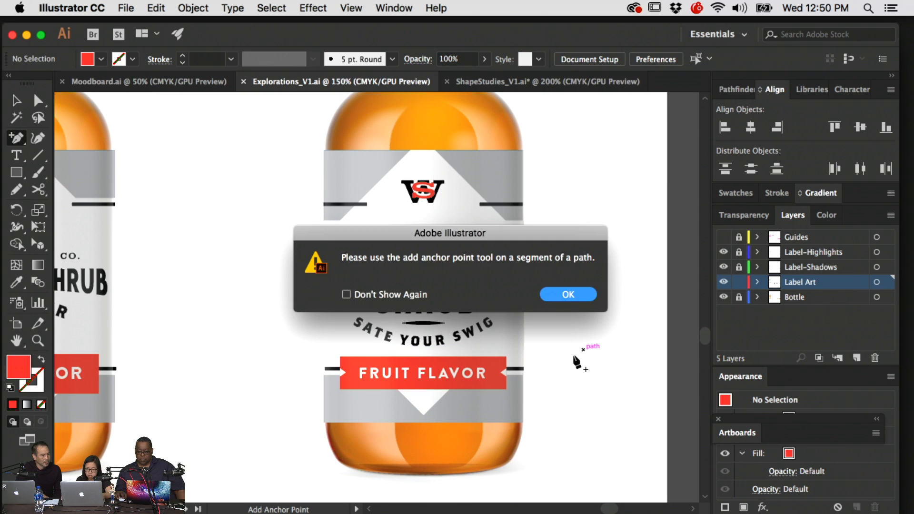
click(547, 292)
key(v)
click(476, 405)
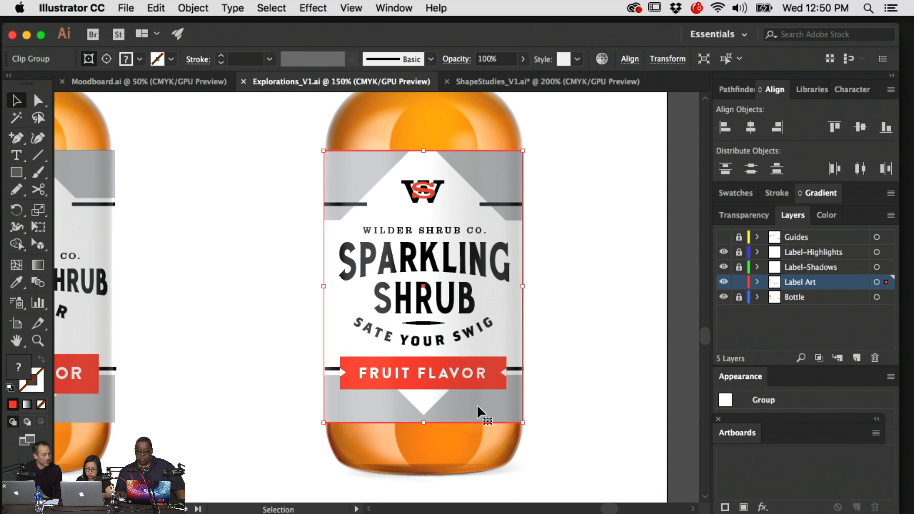
key(super+v)
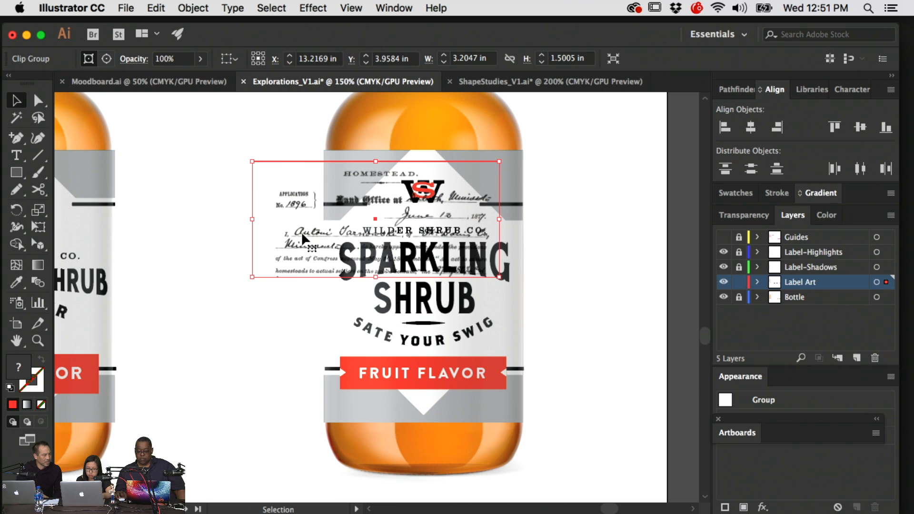
- Place the homestead document over the lower part of the stacked label and set its opacity to 50%
drag(301, 231, 304, 367)
click(596, 272)
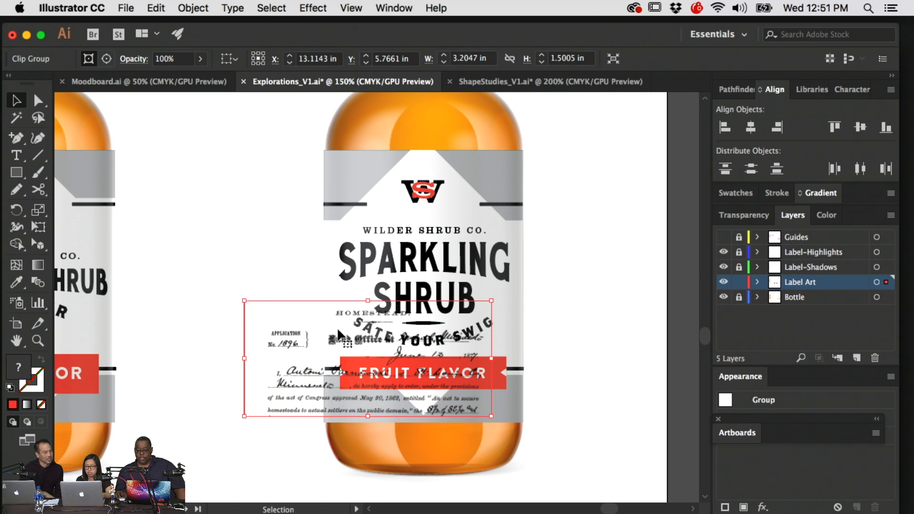
click(173, 59)
text(50)
key(Return)
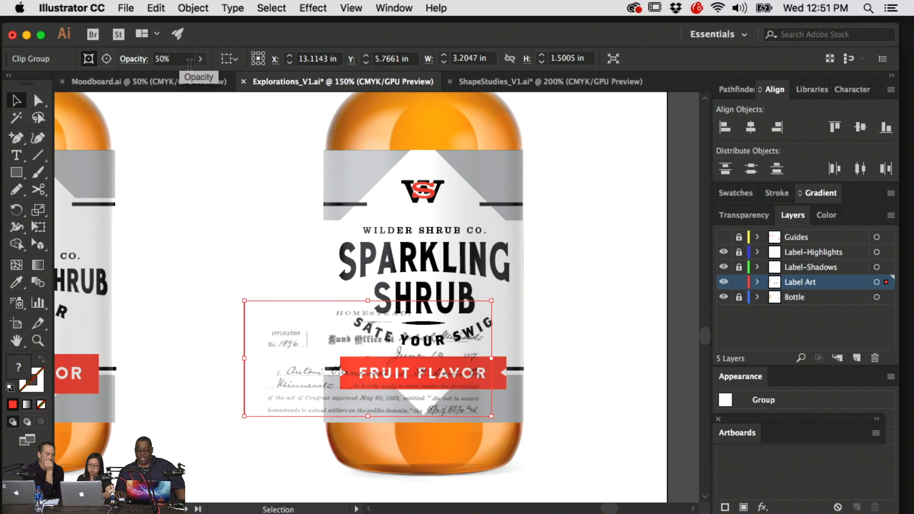
click(654, 393)
scroll(593, 373, right, 2)
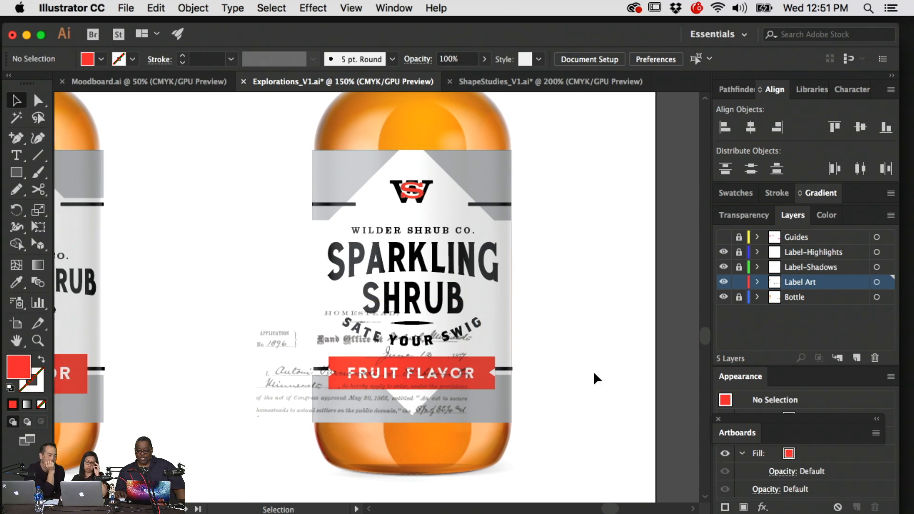
scroll(595, 376, left, 3)
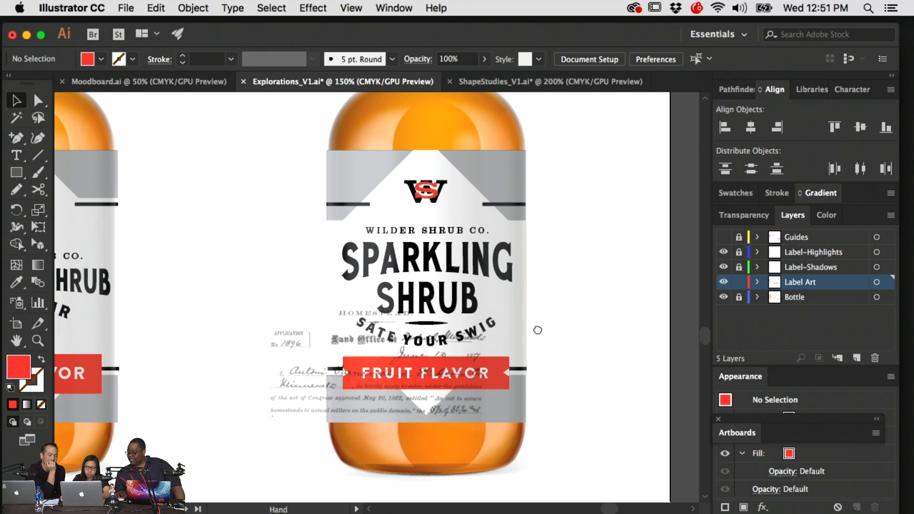
- Move the faded homestead document off the bottle to the empty area on its right
scroll(309, 340, right, 6)
scroll(309, 341, down, 1)
drag(133, 364, 461, 362)
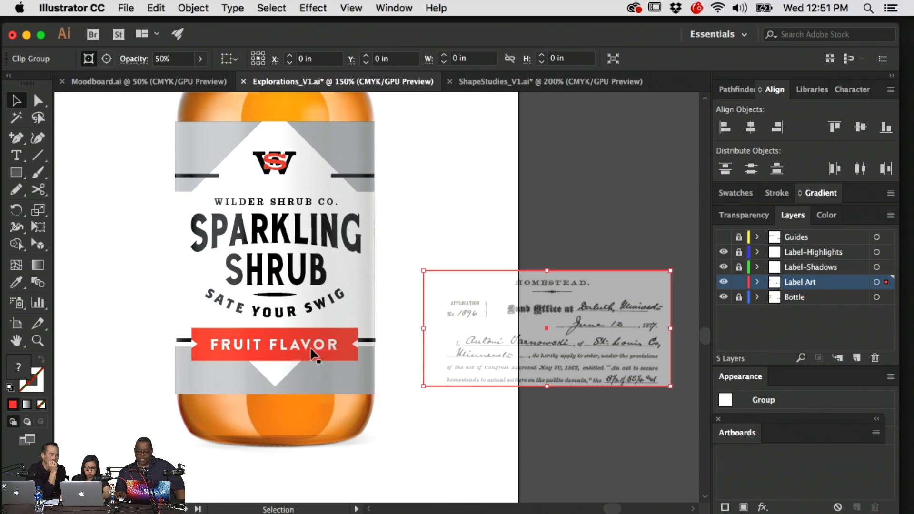
- Scale down the FRUIT FLAVOR text on the stacked label's red banner
click(310, 346)
drag(349, 354, 314, 338)
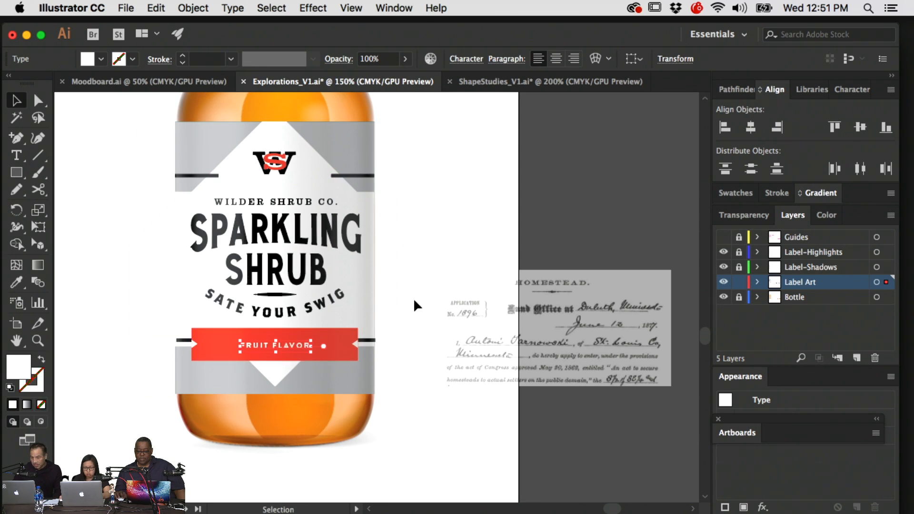
click(413, 298)
key(space)
drag(228, 401, 283, 394)
- Replace the FRUIT FLAVOR text on the stacked label's banner with MULBERRY
double_click(334, 337)
double_click(323, 338)
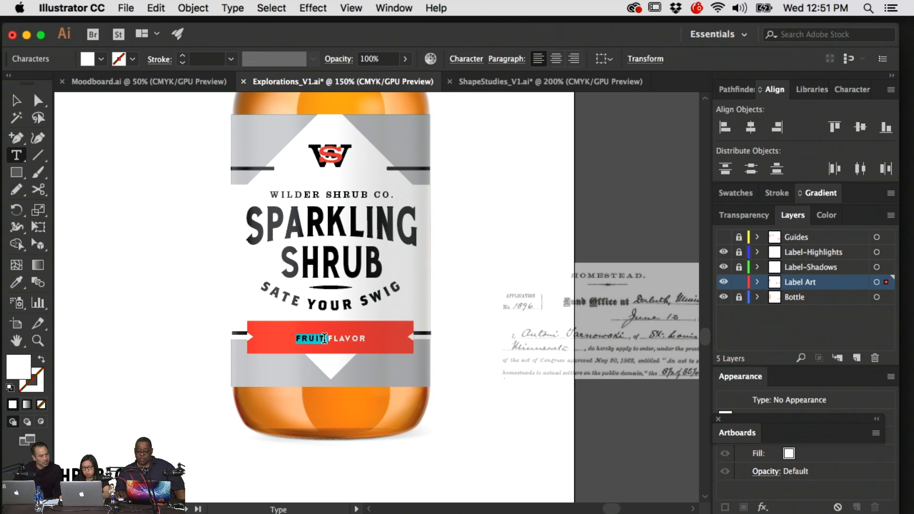
text(s)
double_click(324, 339)
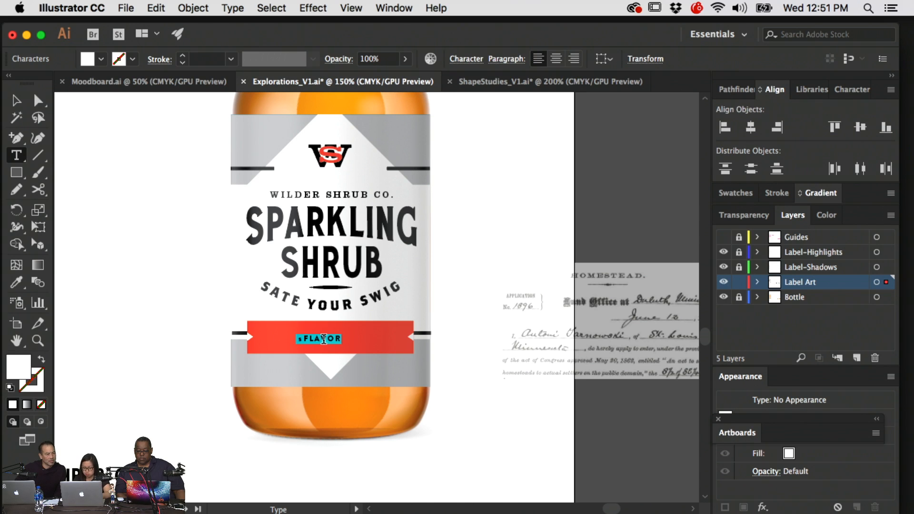
text(w)
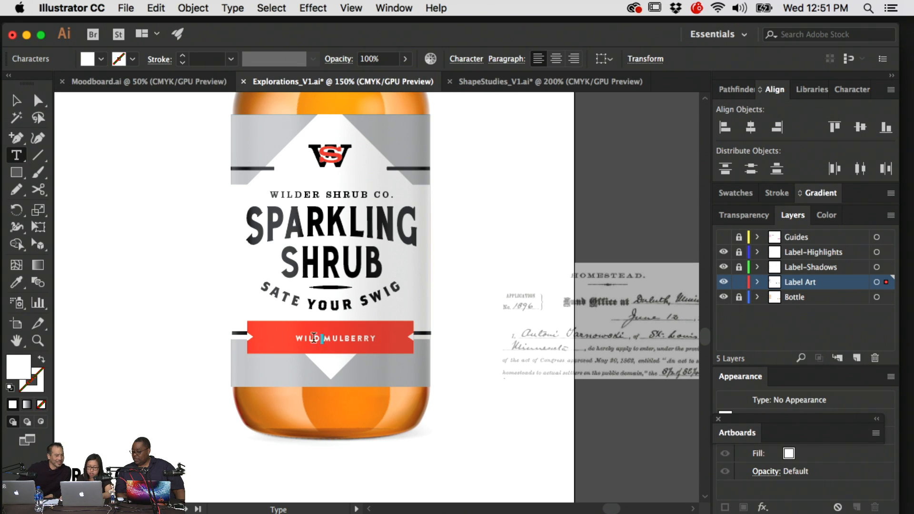
drag(313, 338, 279, 336)
key(BackSpace)
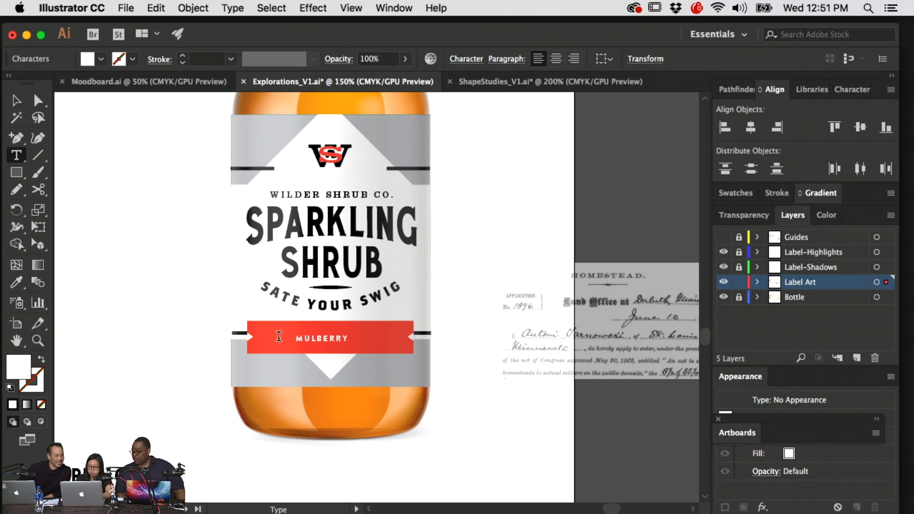
- Enlarge the MULBERRY text on the red banner proportionally
click(42, 101)
key(v)
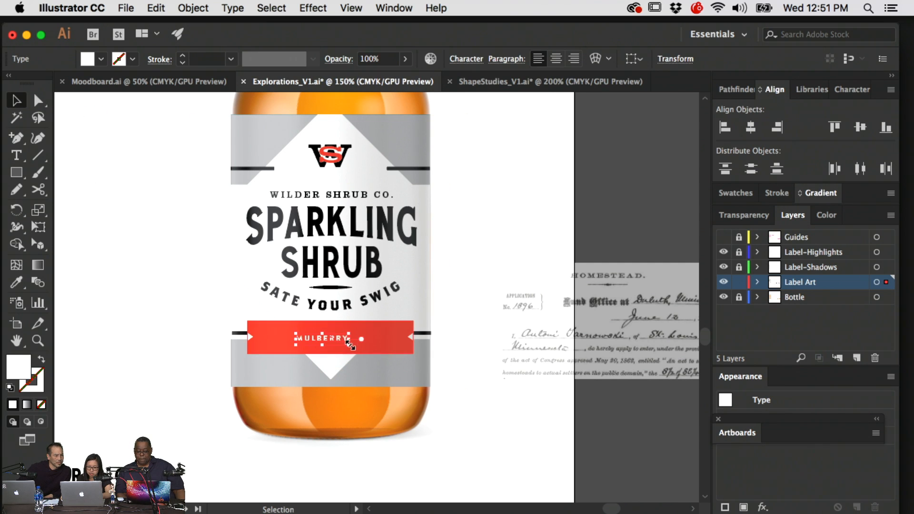
drag(350, 345, 370, 351)
click(469, 352)
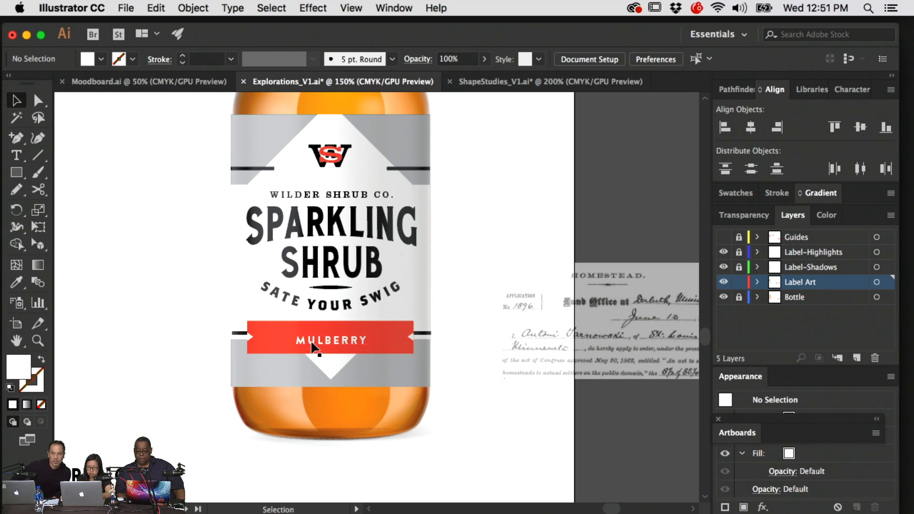
- Center the MULBERRY text horizontally and vertically on the red banner
click(314, 347)
shift+click(276, 331)
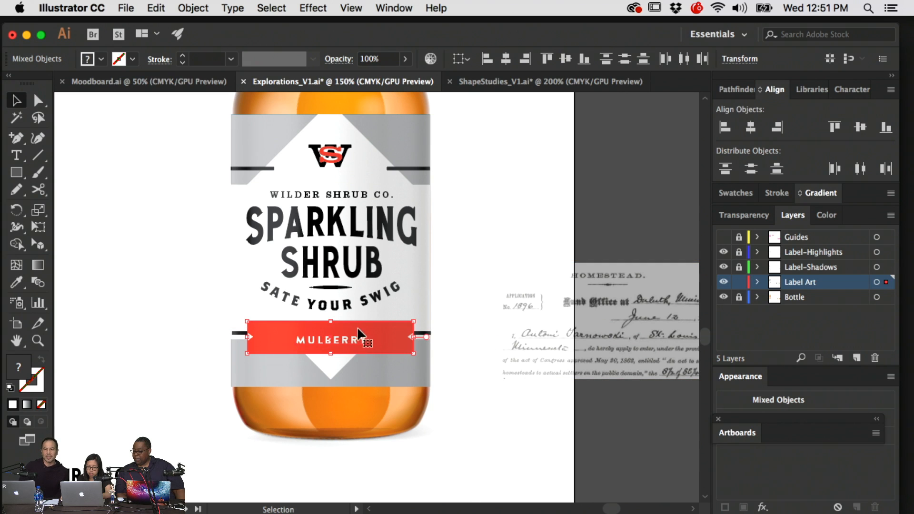
click(506, 59)
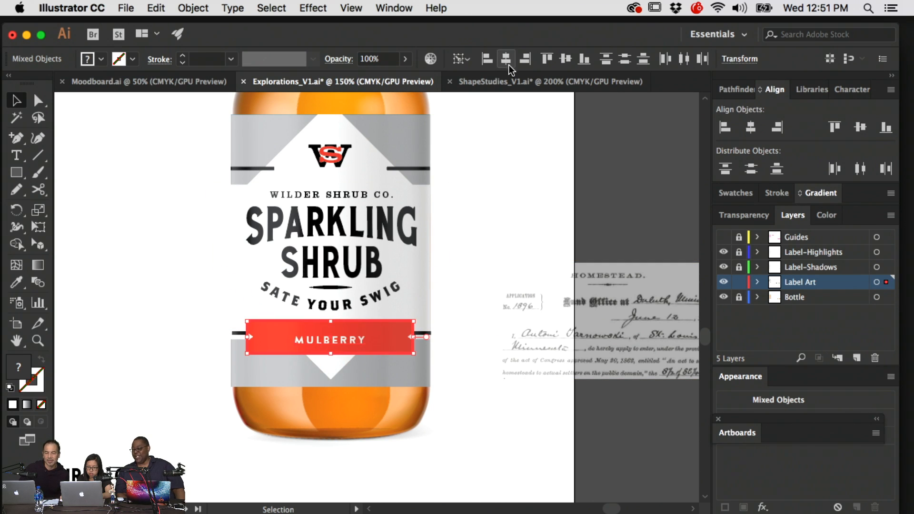
click(565, 59)
click(535, 187)
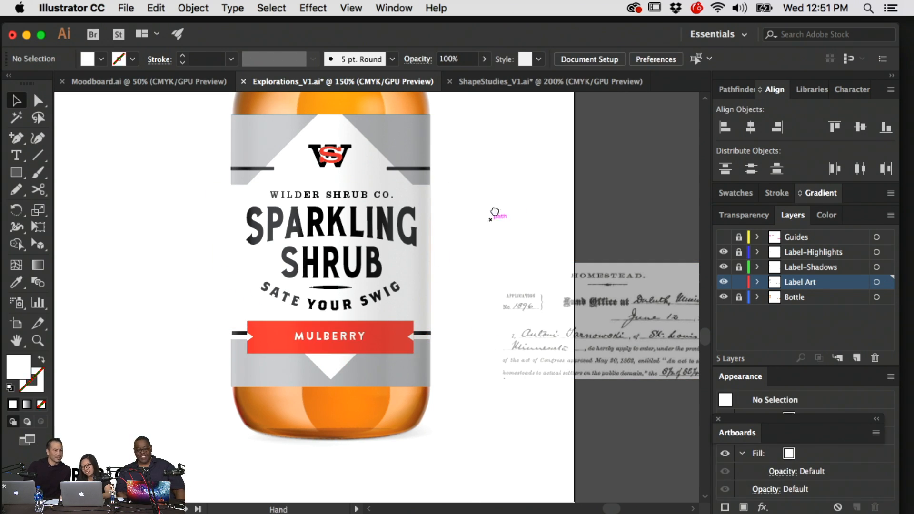
drag(490, 210, 476, 213)
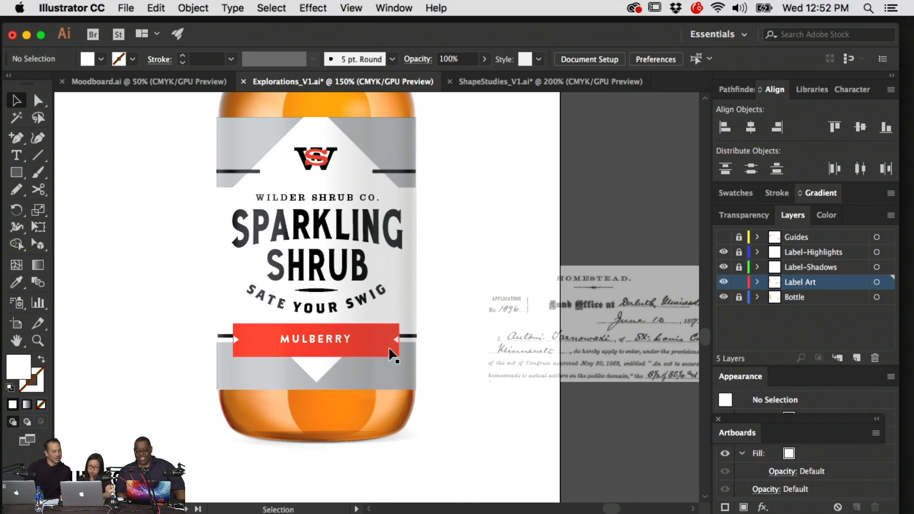
key(a)
click(361, 350)
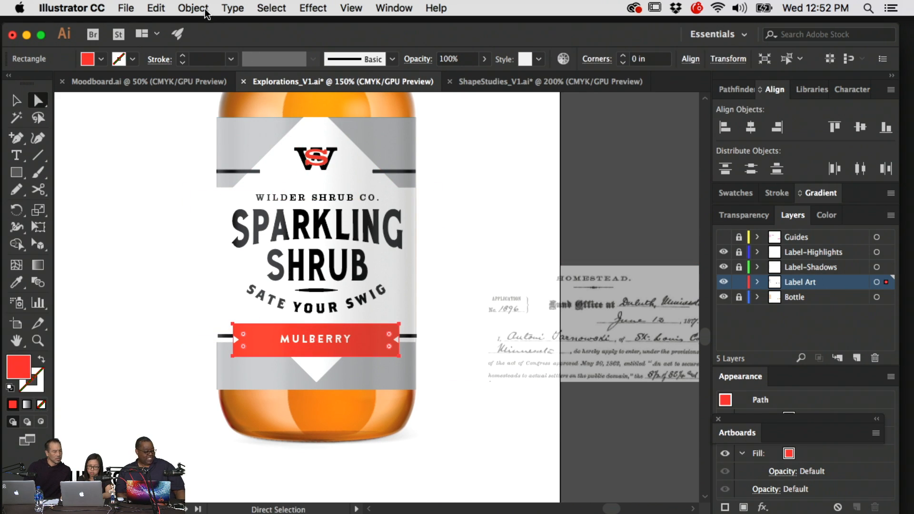
click(193, 8)
mouse_move(228, 319)
key(Escape)
key(v)
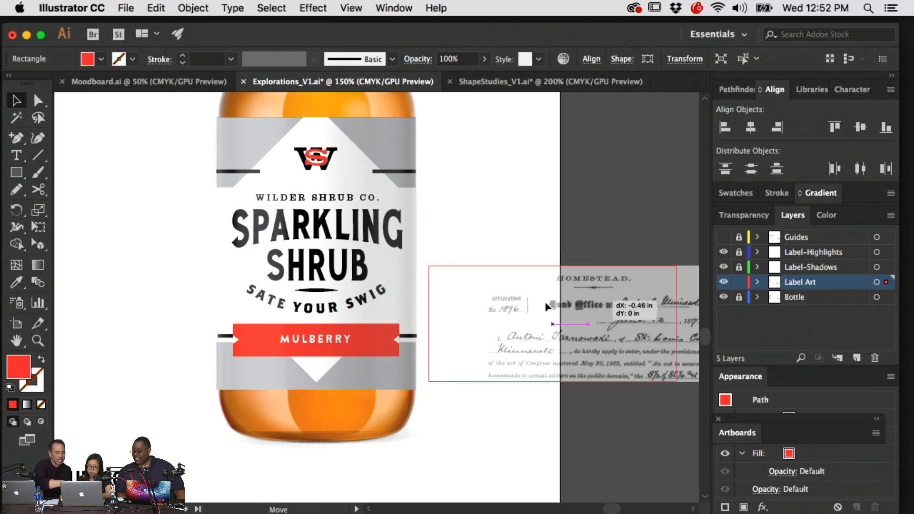
- Move the homestead document back onto the label, cut it, and paste it inside the label's clip group so the label shape masks it
drag(676, 291, 439, 293)
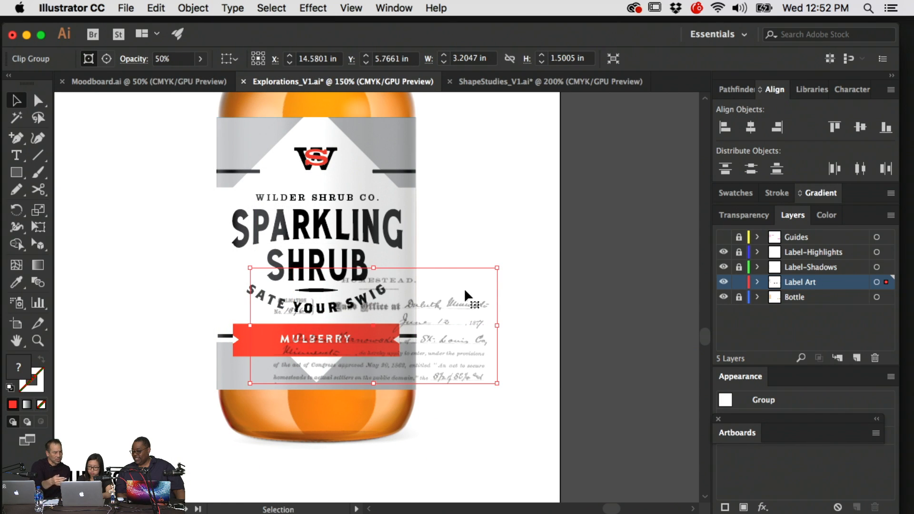
key(Delete)
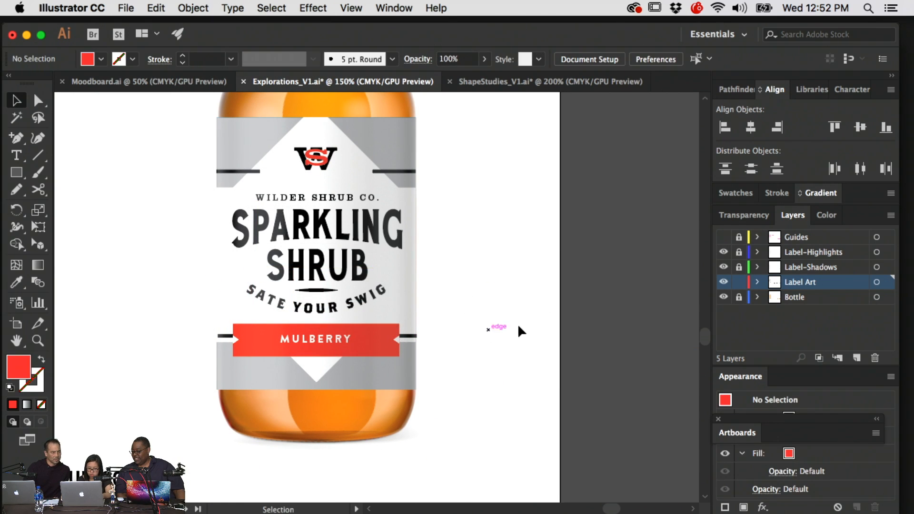
double_click(391, 365)
double_click(391, 367)
key(cmd+v)
drag(381, 276, 388, 335)
click(472, 105)
click(600, 240)
drag(546, 311, 583, 320)
- Shift the homestead document to the lower left of the label inside its clip group
key(a)
click(447, 314)
click(527, 196)
key(v)
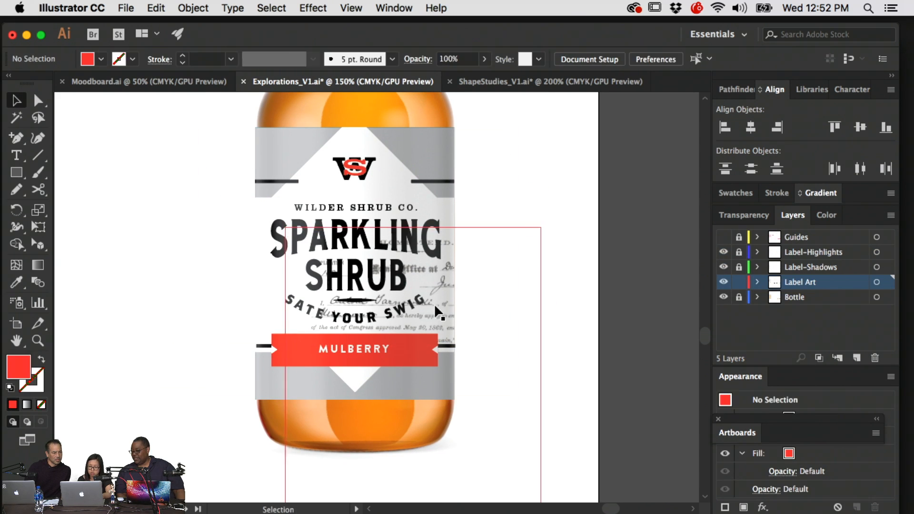
double_click(435, 305)
drag(441, 307, 295, 329)
double_click(607, 307)
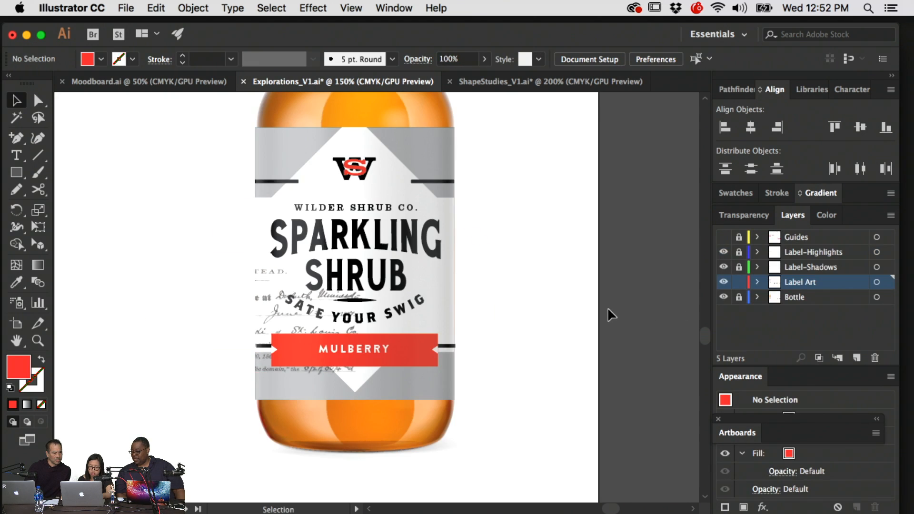
- Reposition the homestead document toward the right edge of the label inside the clip group and leave isolation mode
double_click(259, 271)
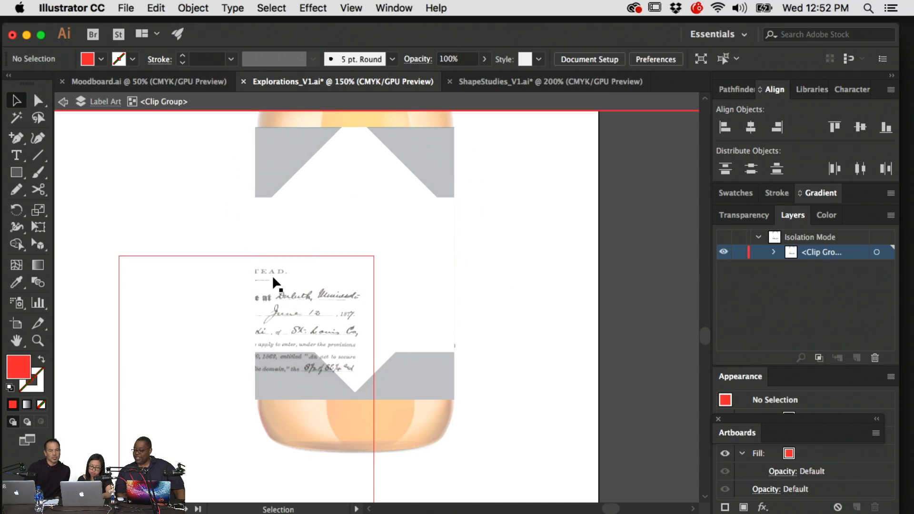
drag(272, 275, 424, 253)
key(shift+Right)
key(shift+Right)
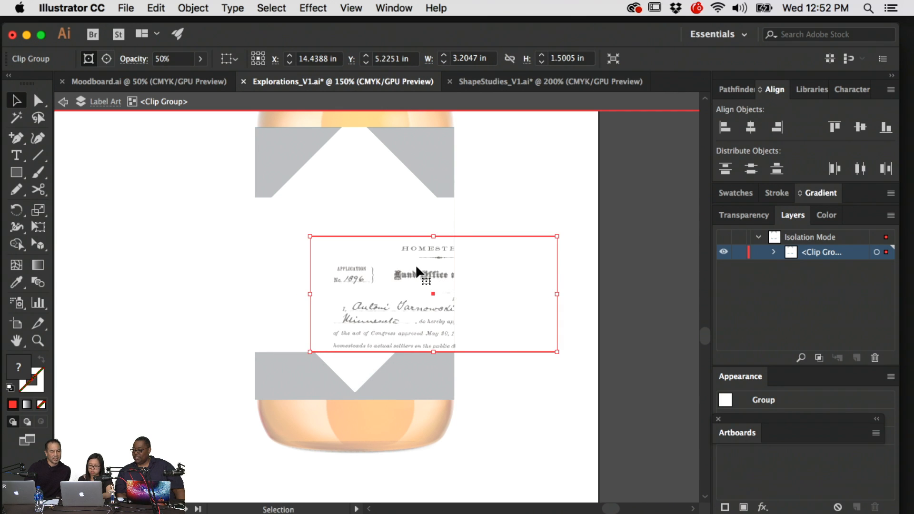
double_click(581, 136)
key(a)
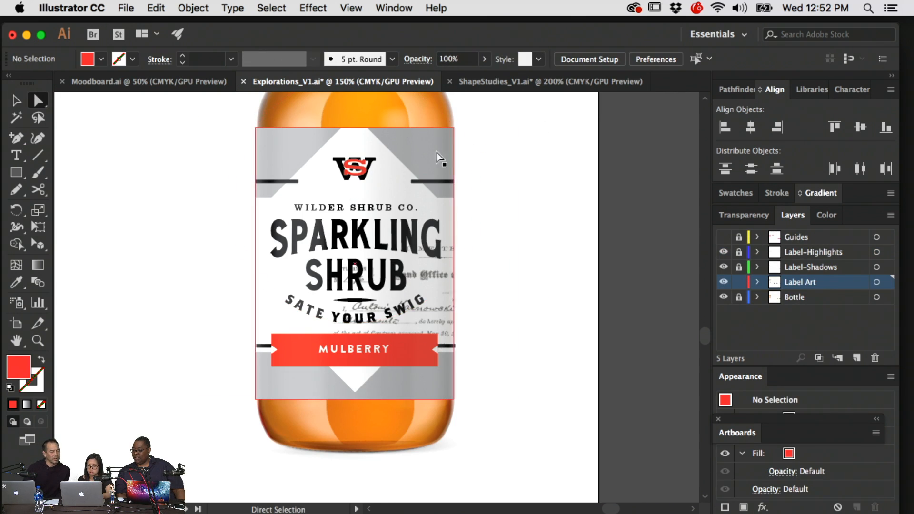
- Fill the grey background rectangle of the SPARKLING SHRUB label with the library red #EF4036
click(430, 153)
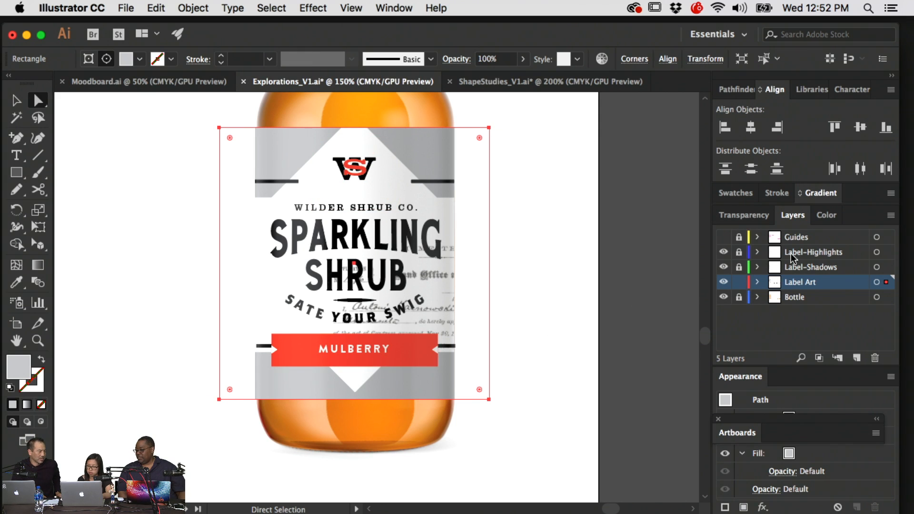
click(809, 90)
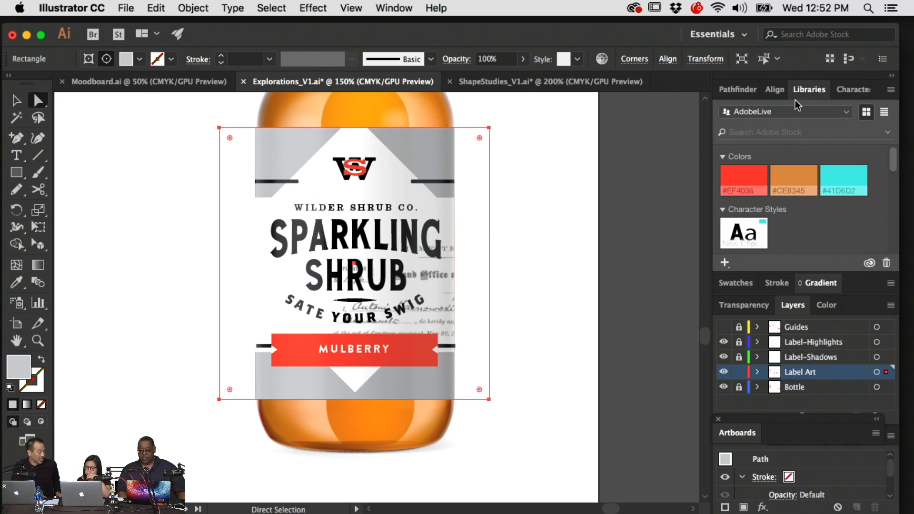
click(739, 180)
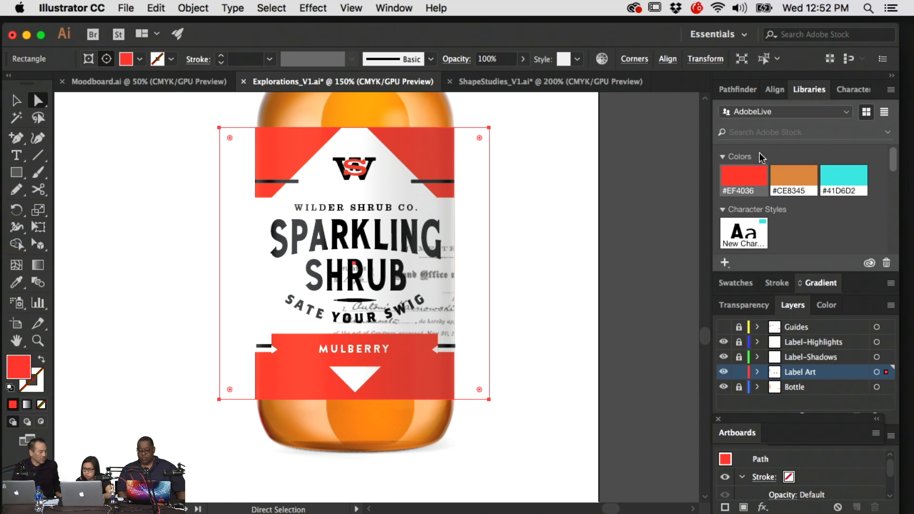
- Lighten the red swatch in the AdobeLive library to the coral #F16965
double_click(741, 181)
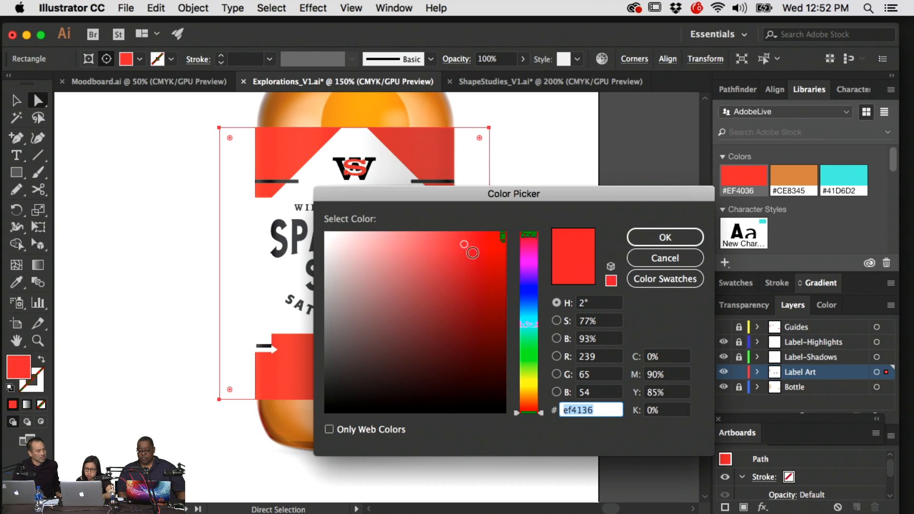
drag(467, 245, 430, 241)
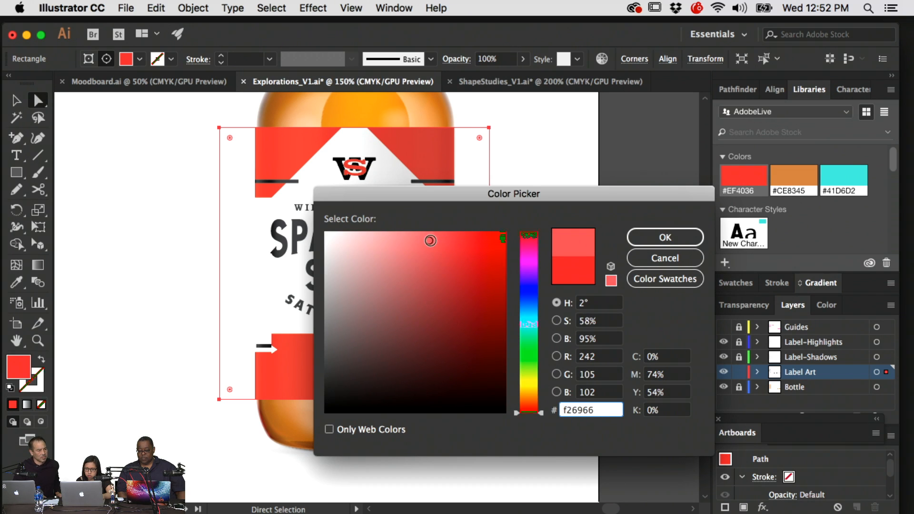
click(633, 236)
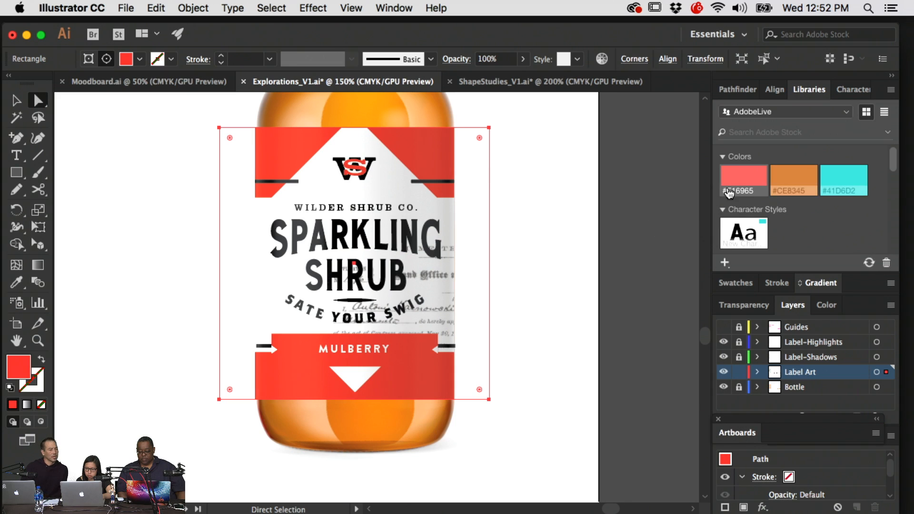
- Apply the lightened library swatch to the label's background rectangle and deselect it
double_click(738, 178)
click(649, 243)
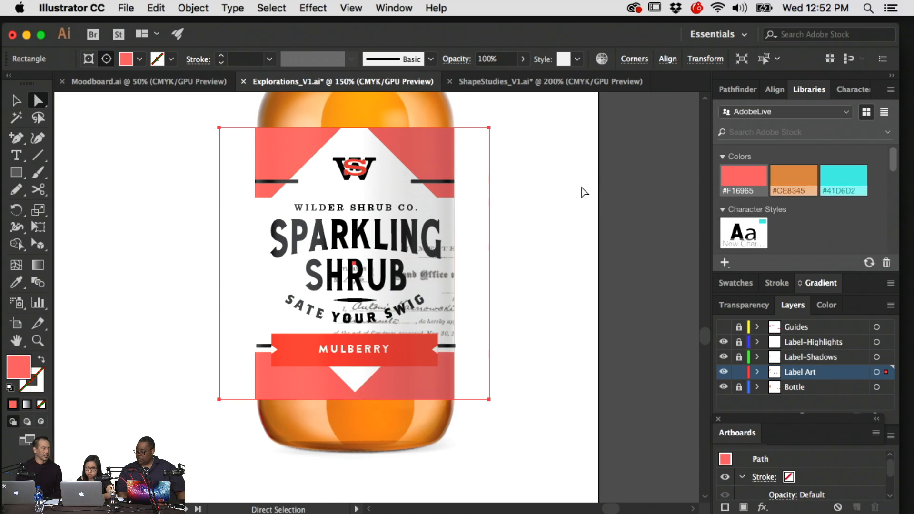
click(600, 212)
scroll(600, 244, right, 2)
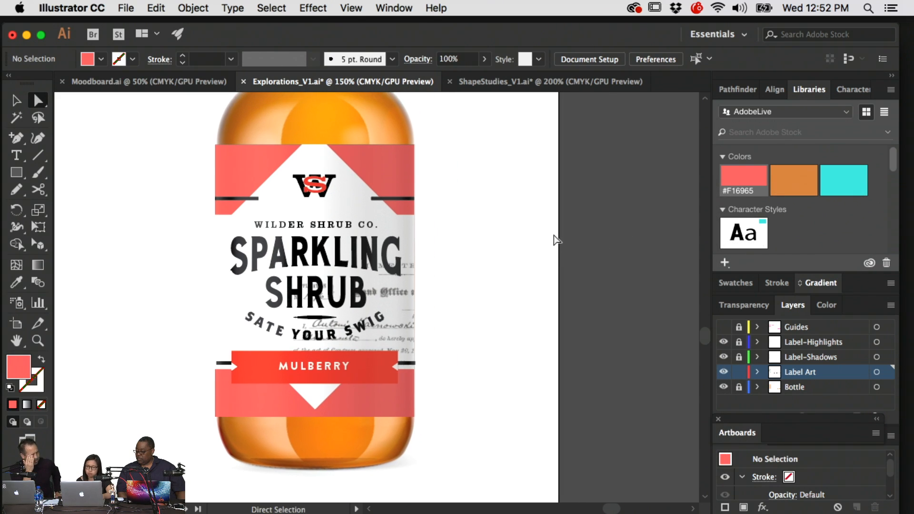
click(408, 162)
click(560, 179)
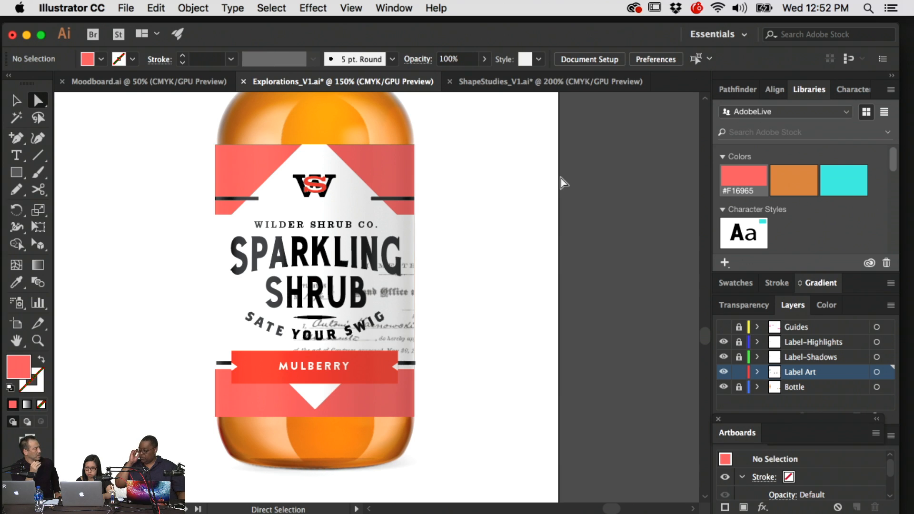
- Undo the colour fills on the MULBERRY label's background rectangle and clear the selection
key(super+minus)
key(super+minus)
key(super+minus)
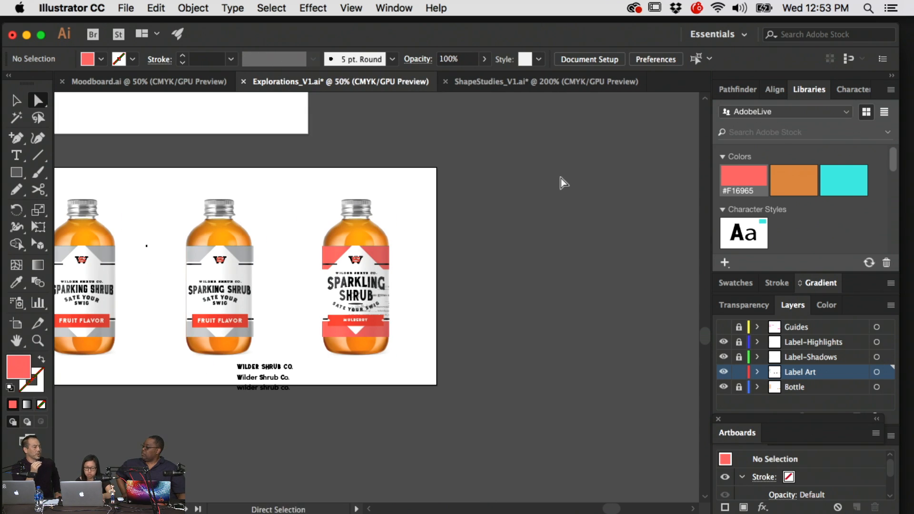
key(super+z)
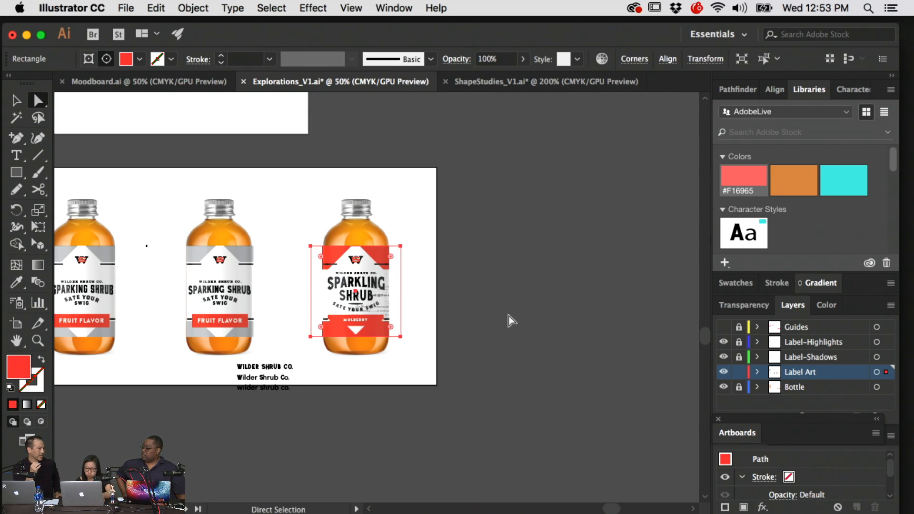
key(super+z)
key(super+z)
key(super+z)
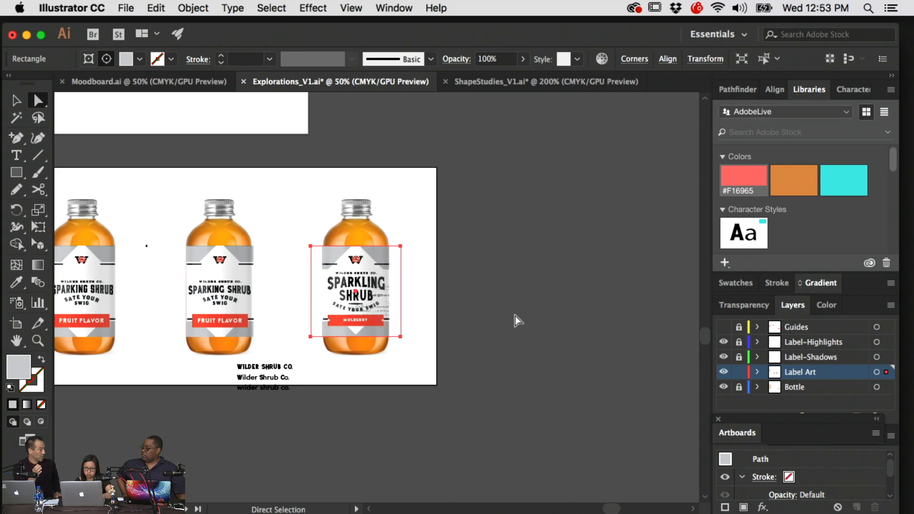
click(515, 316)
- Delete the stray WILDER SHRUB CO. type samples below the middle bottle
key(super+minus)
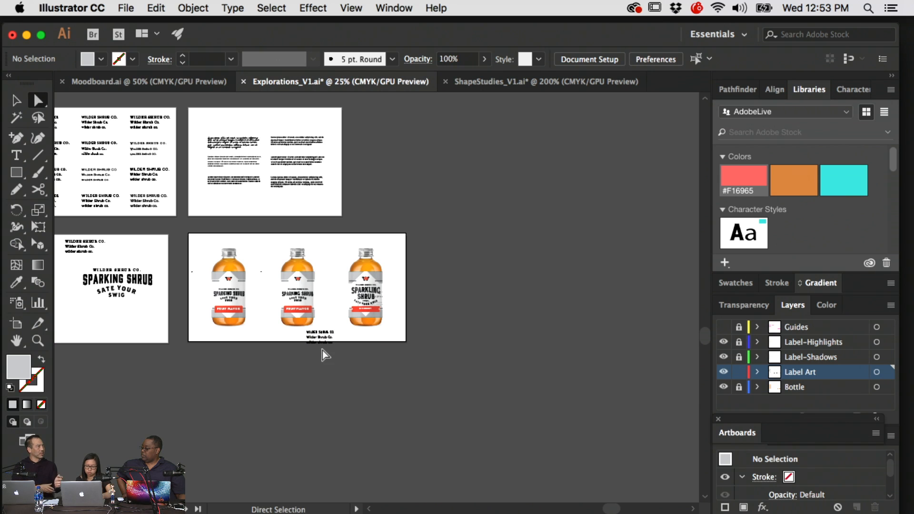
key(v)
click(320, 339)
key(Delete)
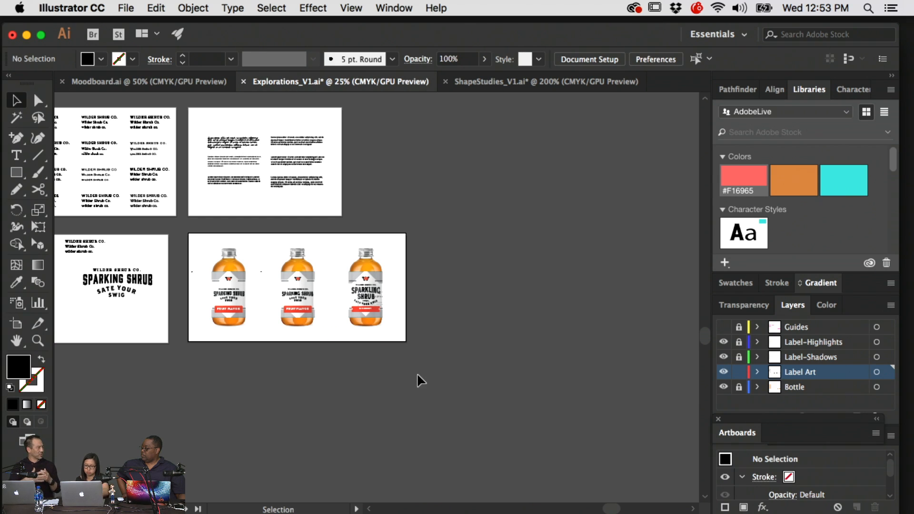
- Unlock the locked layers, duplicate the three-bottle artboard with its artwork directly below the original, and lock those layers again
key(super+plus)
drag(530, 334, 274, 358)
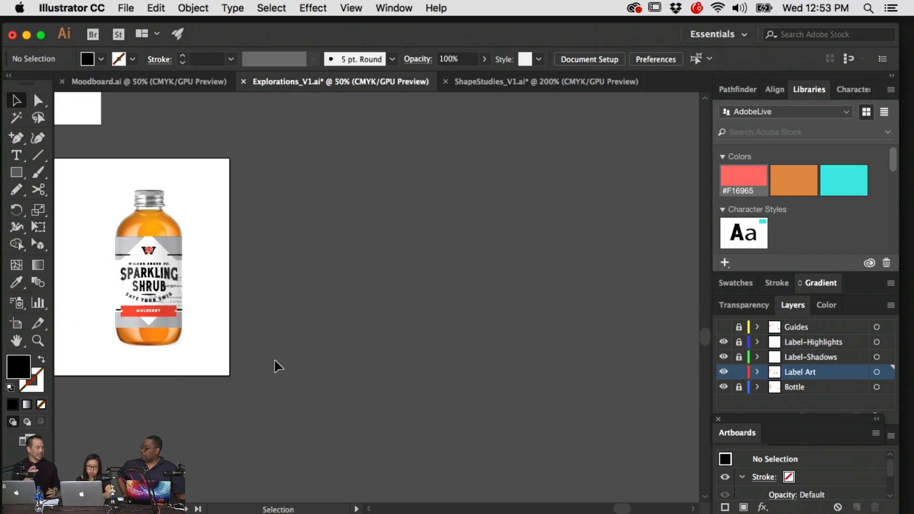
drag(739, 328, 739, 389)
drag(334, 427, 594, 373)
drag(402, 387, 523, 387)
click(14, 323)
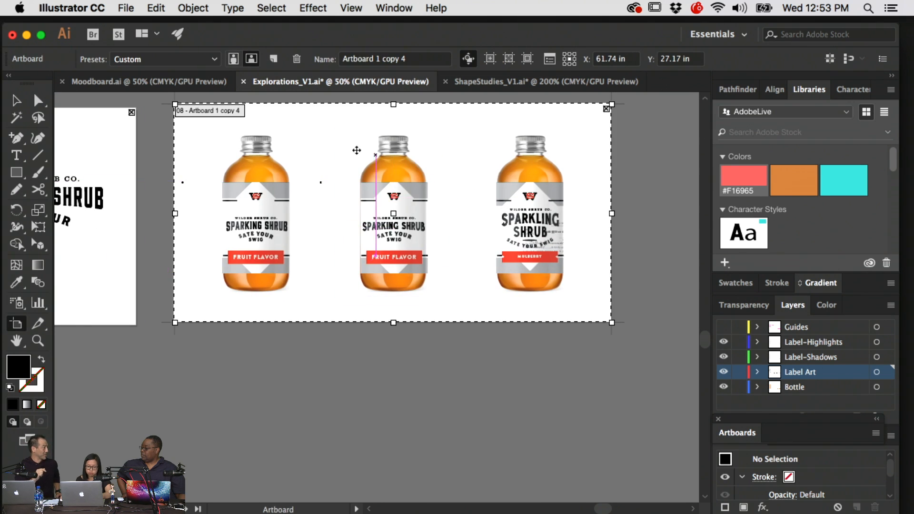
drag(357, 148, 330, 383)
key(v)
scroll(489, 379, down, 5)
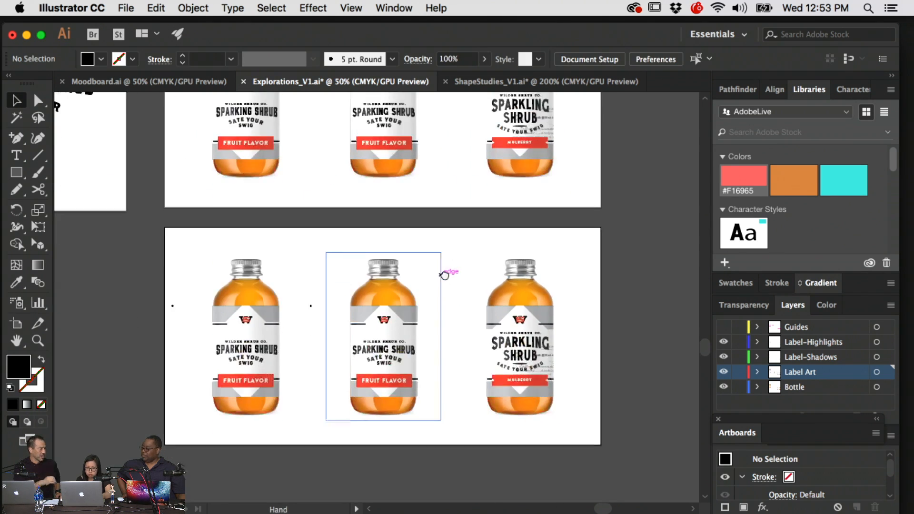
click(738, 327)
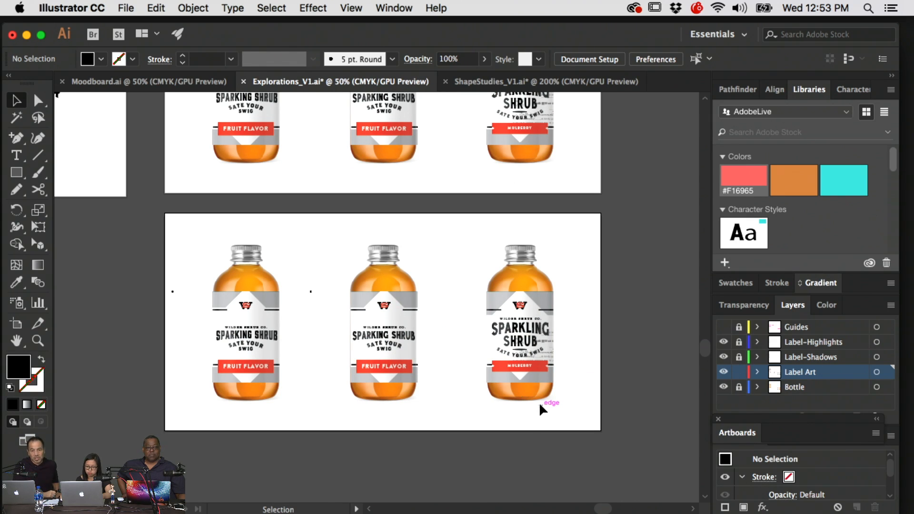
- Delete the FRUIT FLAVOR label artwork from the first and middle bottles on the duplicated artboard
drag(385, 374, 157, 261)
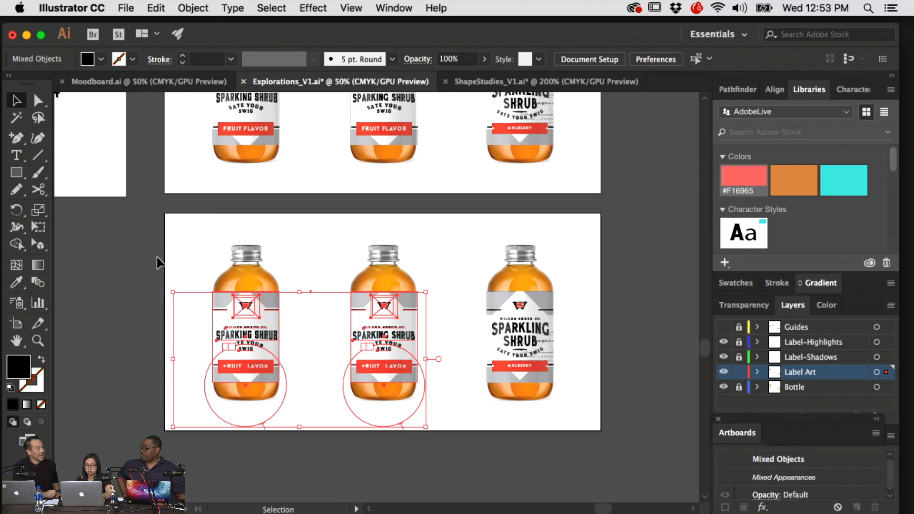
key(Delete)
- Select the red MULBERRY banner rectangle on the duplicated artboard and preview an Offset Path of -0.125 in
drag(392, 314, 388, 312)
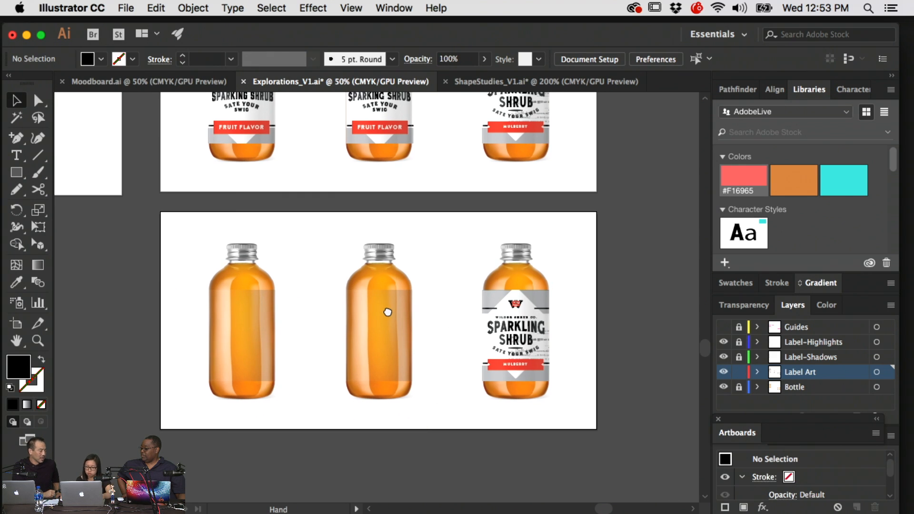
key(super+equal)
key(super+equal)
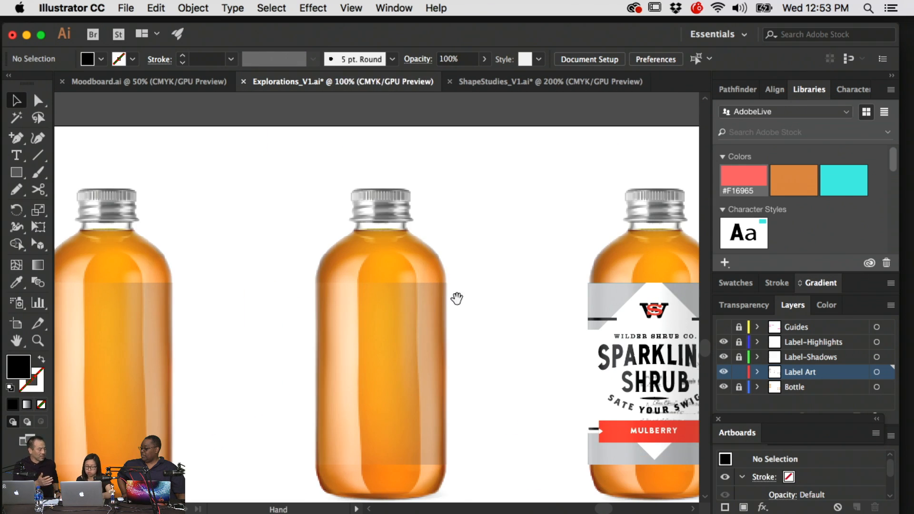
drag(457, 300, 173, 227)
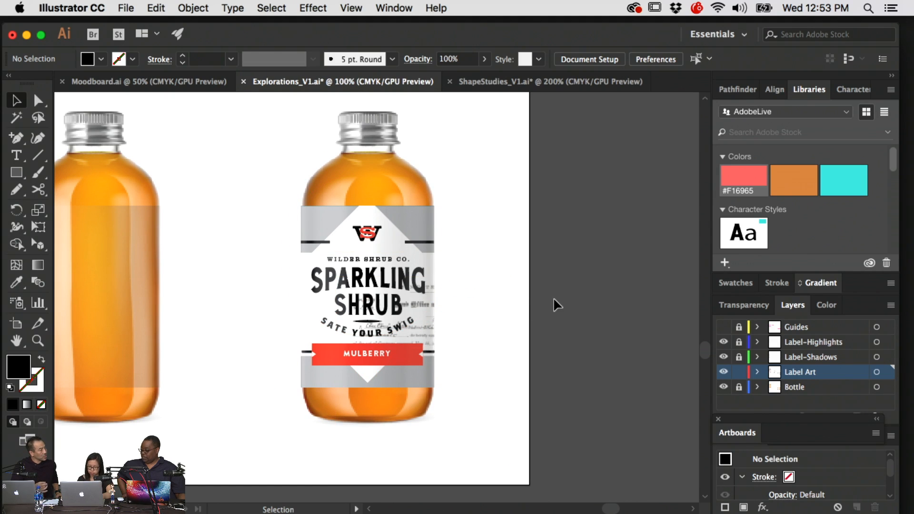
key(super+equal)
drag(555, 297, 631, 342)
key(a)
click(524, 384)
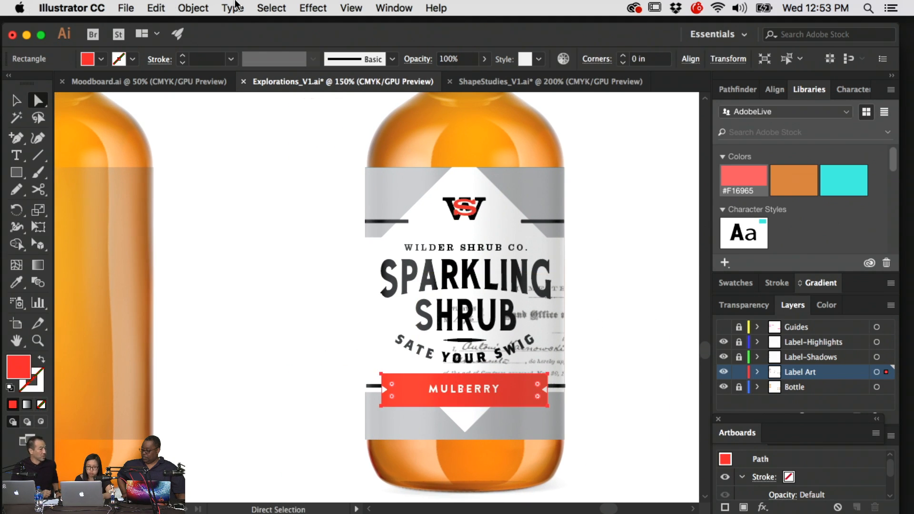
click(192, 7)
mouse_move(300, 313)
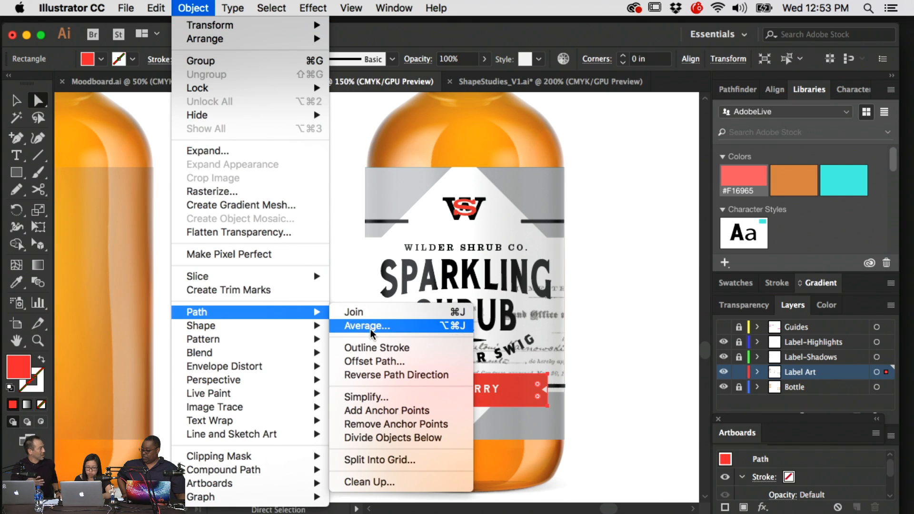
click(373, 361)
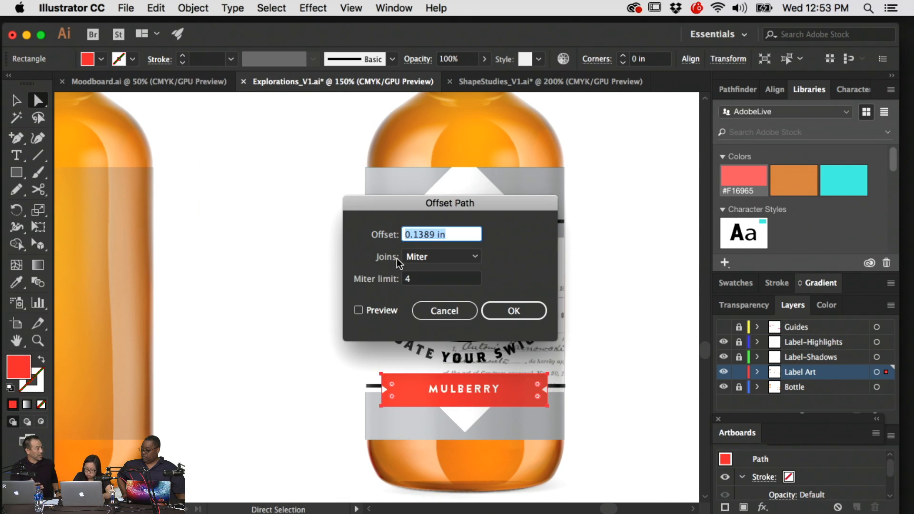
text(-0.125)
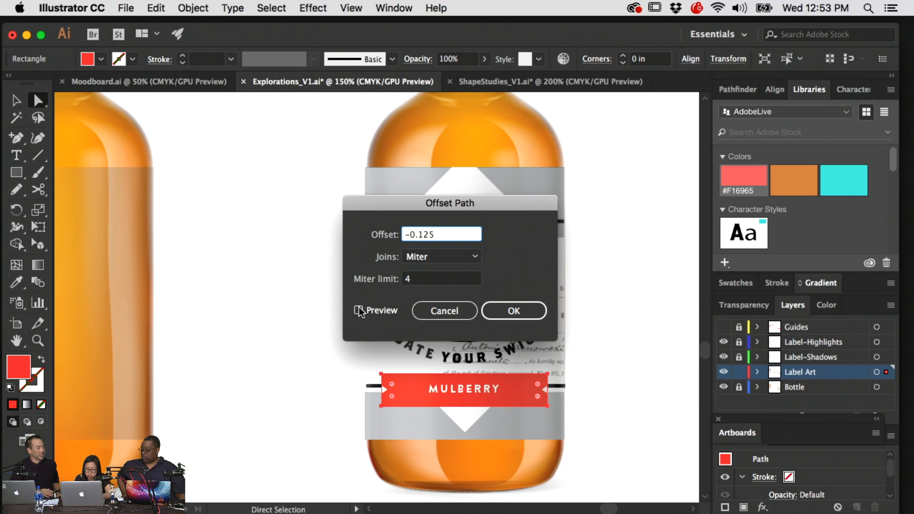
click(358, 311)
- Offset the red banner's path by -0.025 in with miter joins and a miter limit of 4
drag(417, 208, 233, 265)
click(266, 291)
text(A)
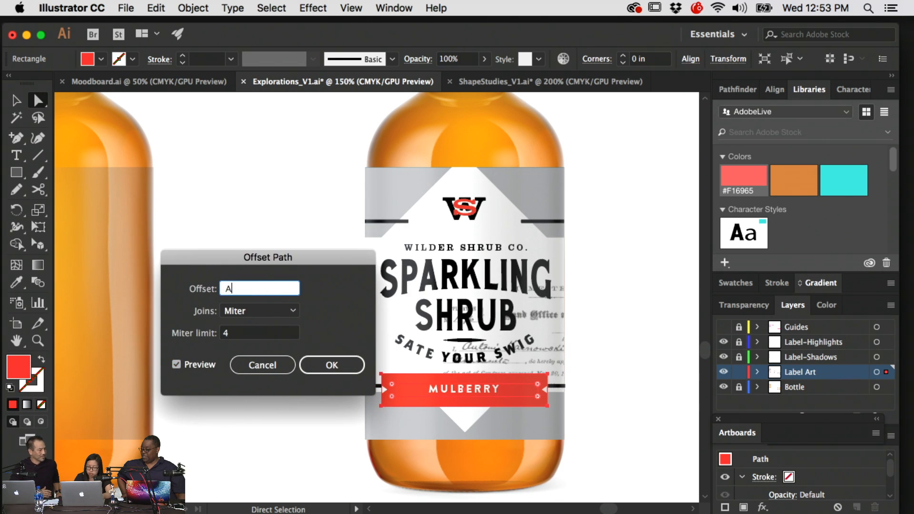
text(0.01)
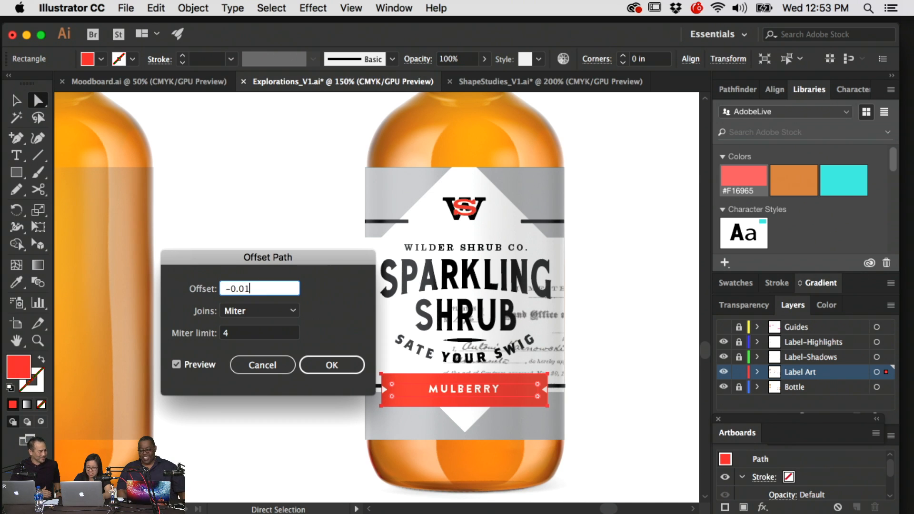
key(BackSpace)
text(2)
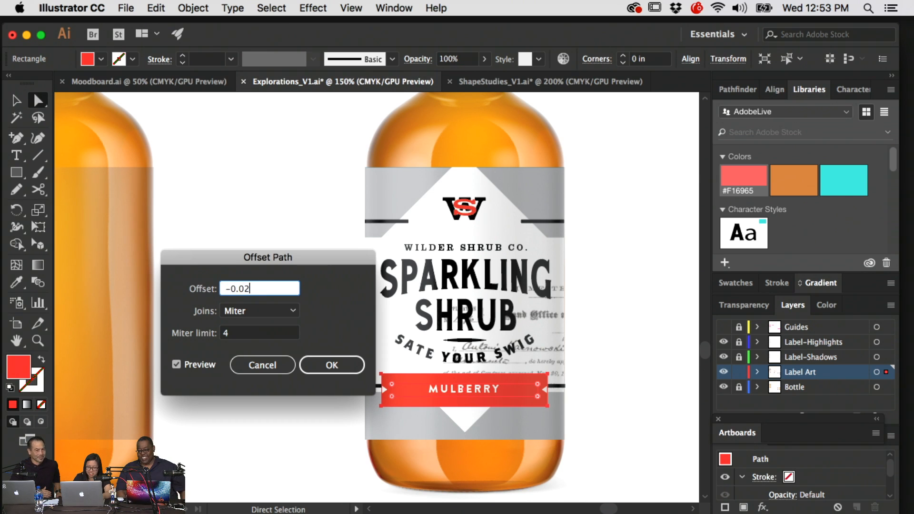
text(5)
click(178, 363)
click(178, 364)
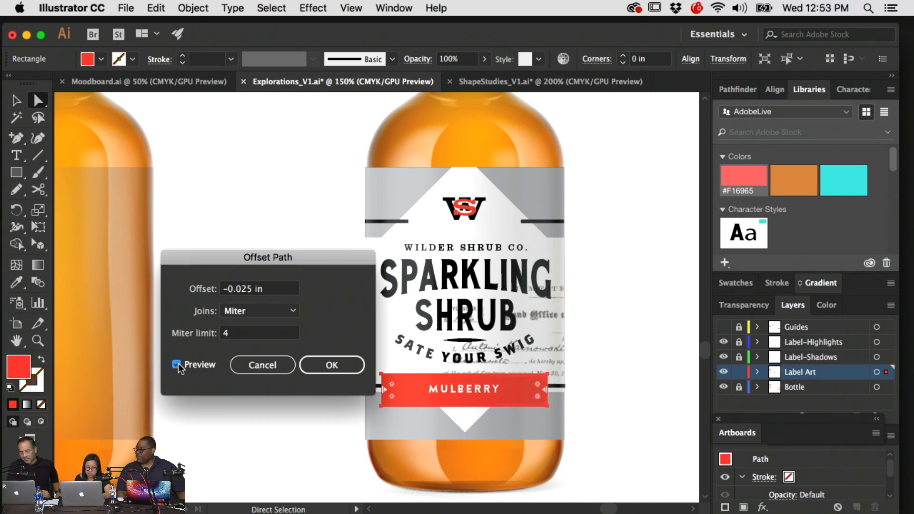
click(334, 365)
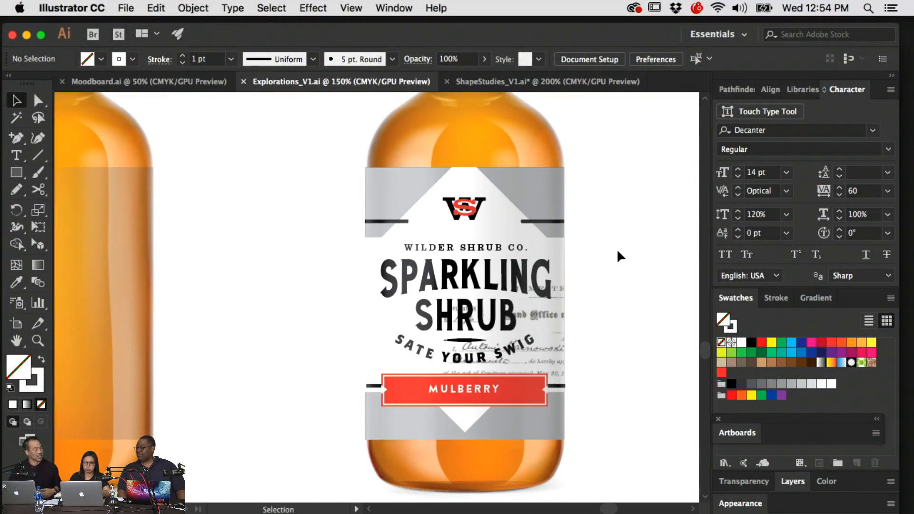
key(a)
click(585, 202)
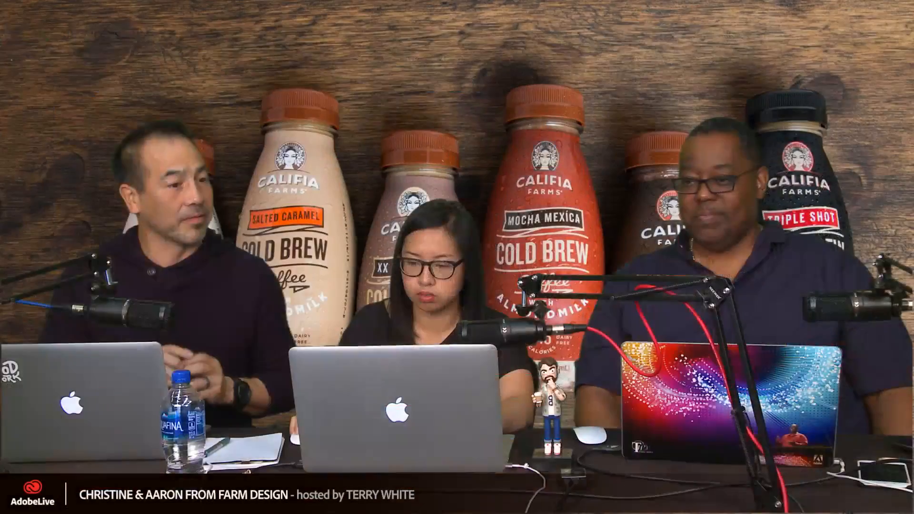